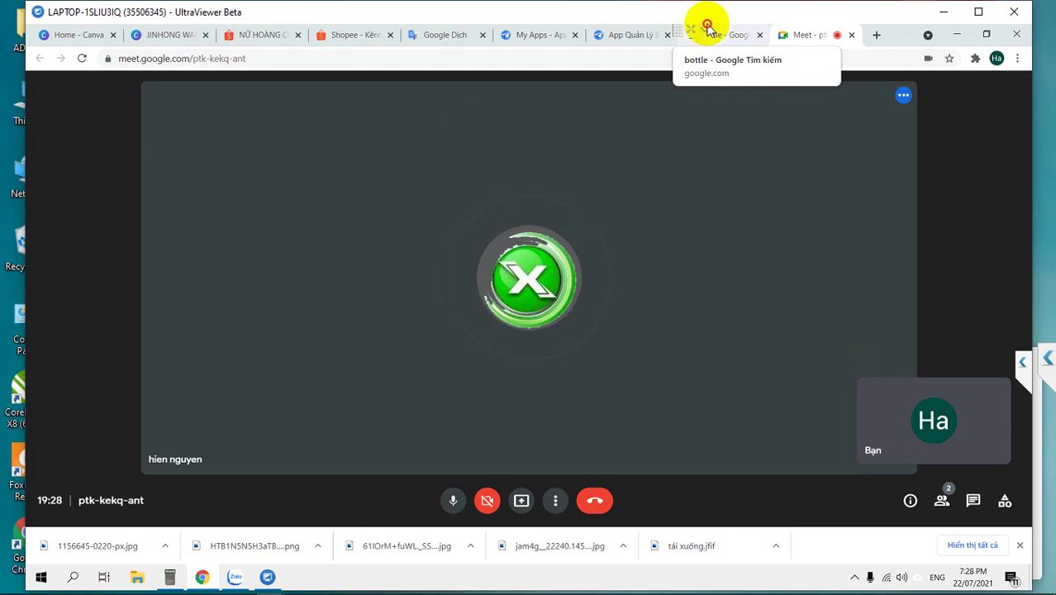
Switch from the Google Meet call to the App Quản Lý Bán Hàng AppSheet editor tab
mouse_move(704, 24)
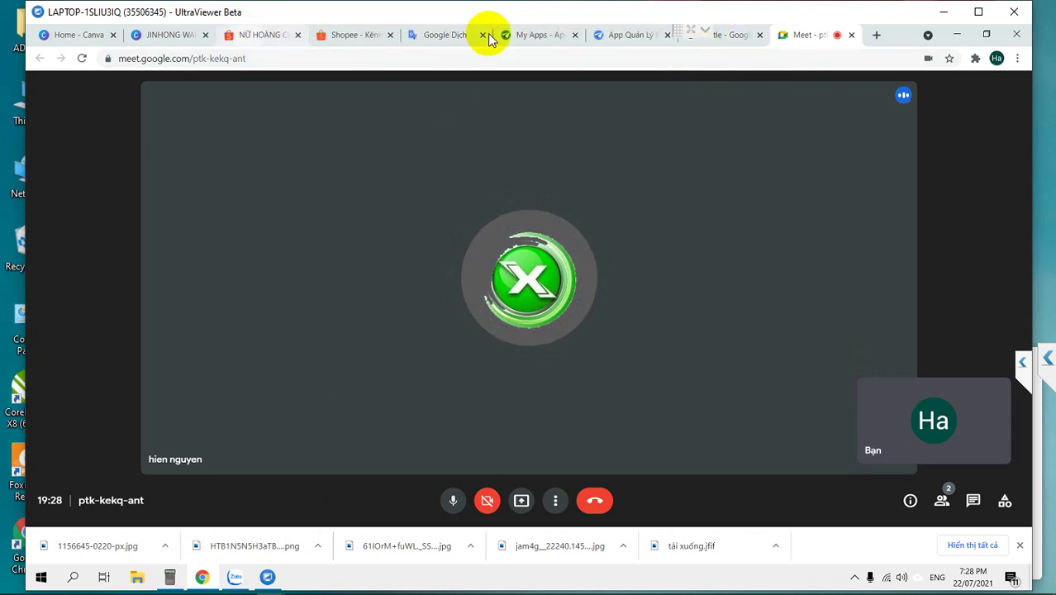
left_click(627, 34)
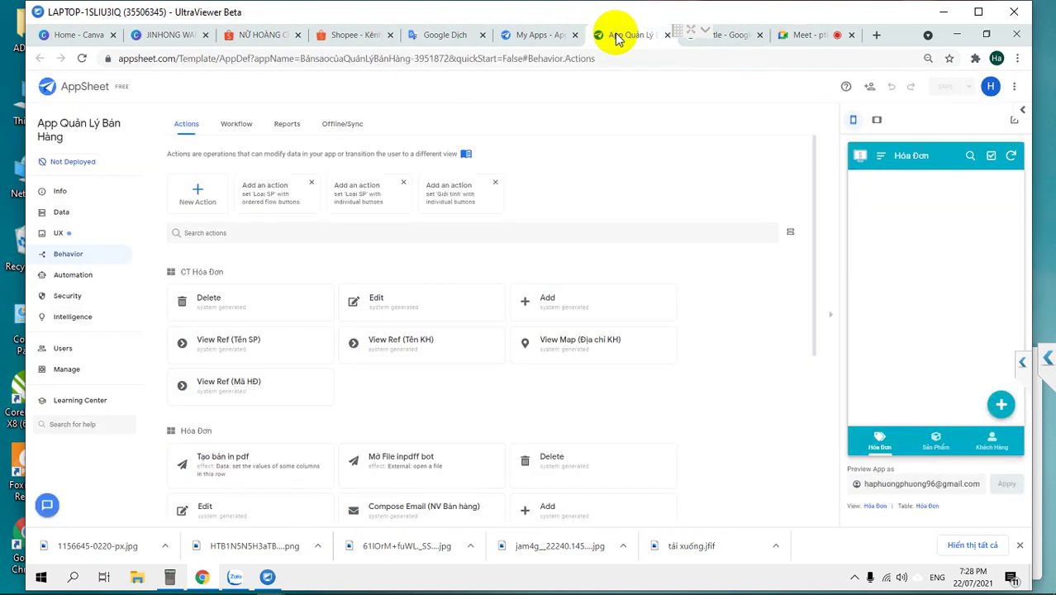
Preview the Sản Phẩm, Khách Hàng and Hóa Đơn views, ending on Sản Phẩm, then open Data
left_click(931, 444)
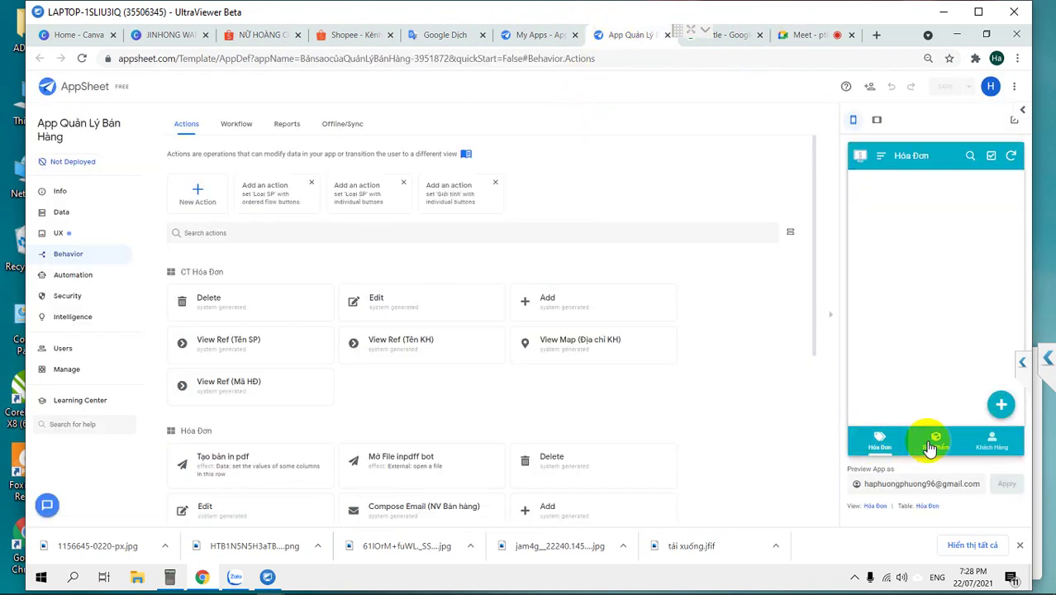
left_click(990, 446)
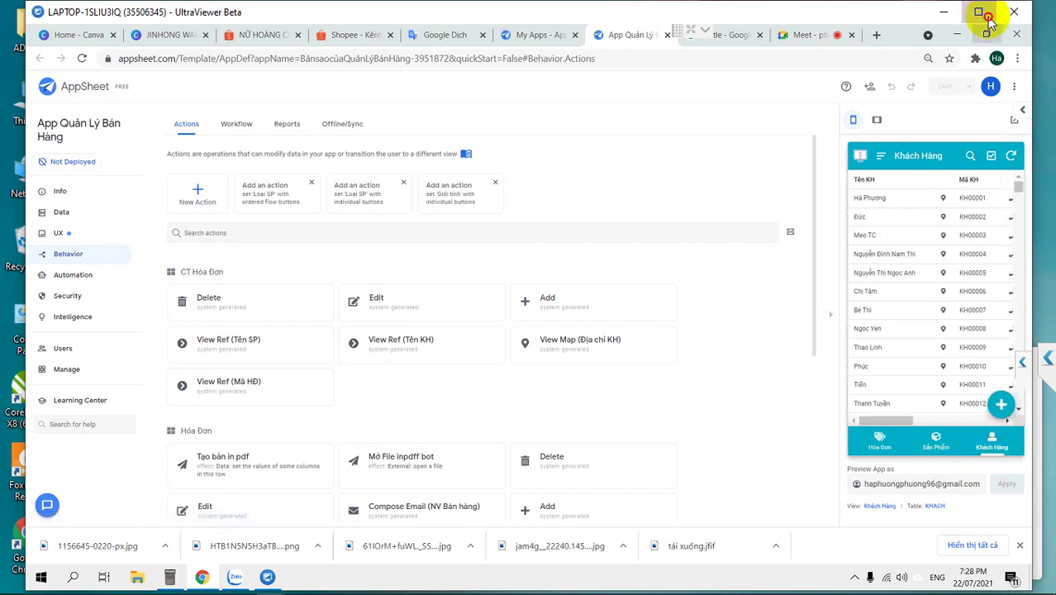
left_click(978, 11)
left_click(880, 439)
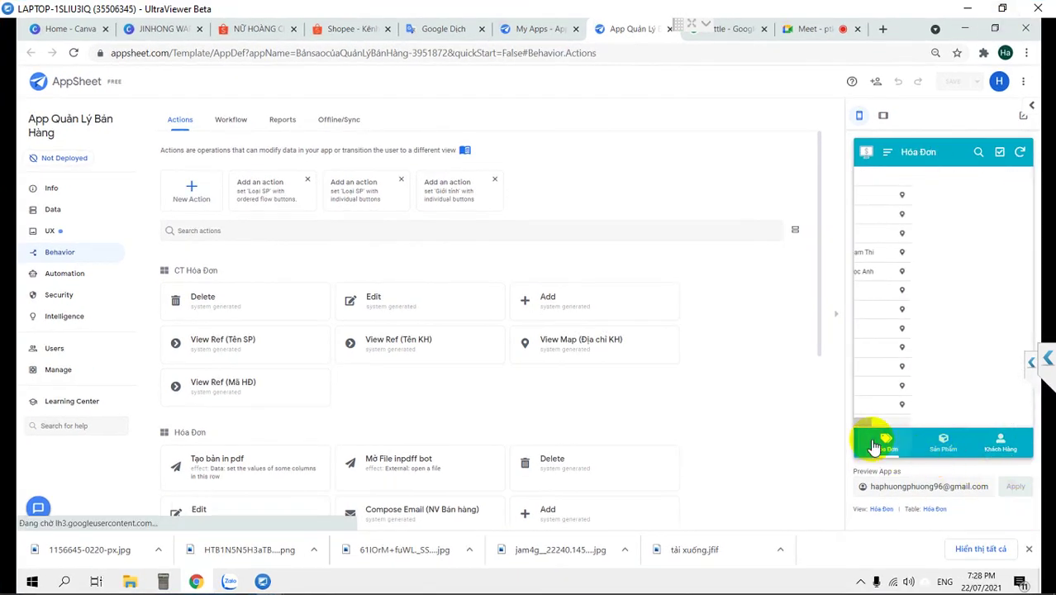
left_click(940, 439)
scroll(914, 283, "down", 2)
scroll(915, 287, "up", 2)
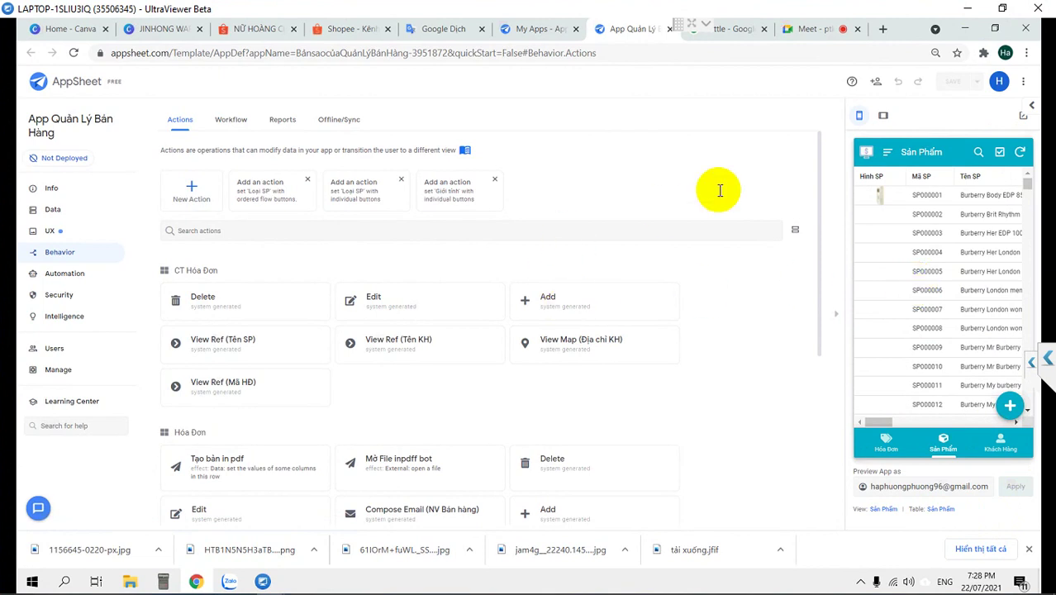
left_click(52, 208)
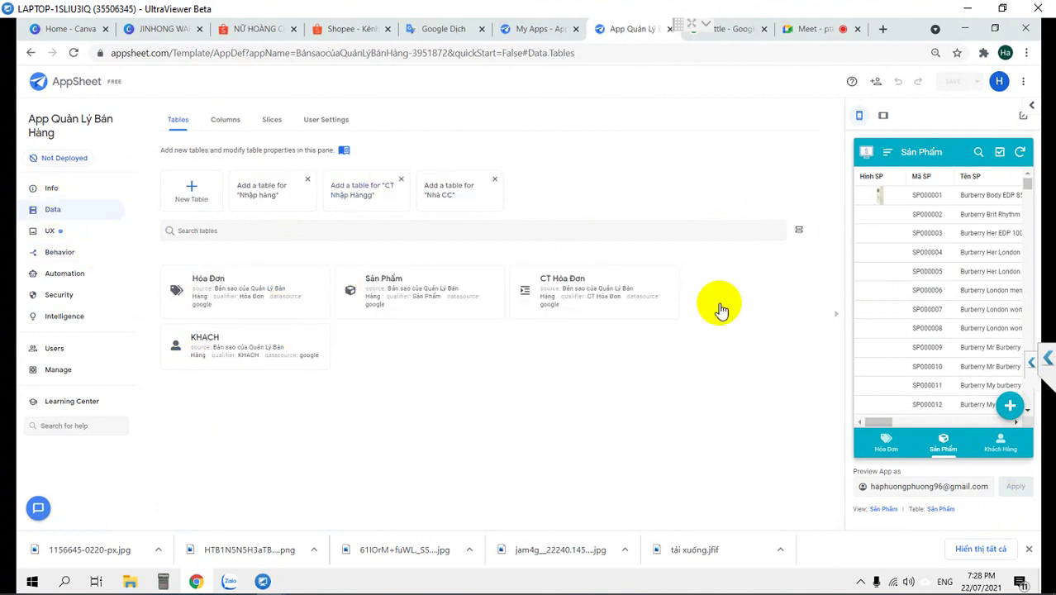
Scroll the product preview to its last rows and back, then reset browser zoom to 100%
left_click_drag(1026, 185, 1023, 413)
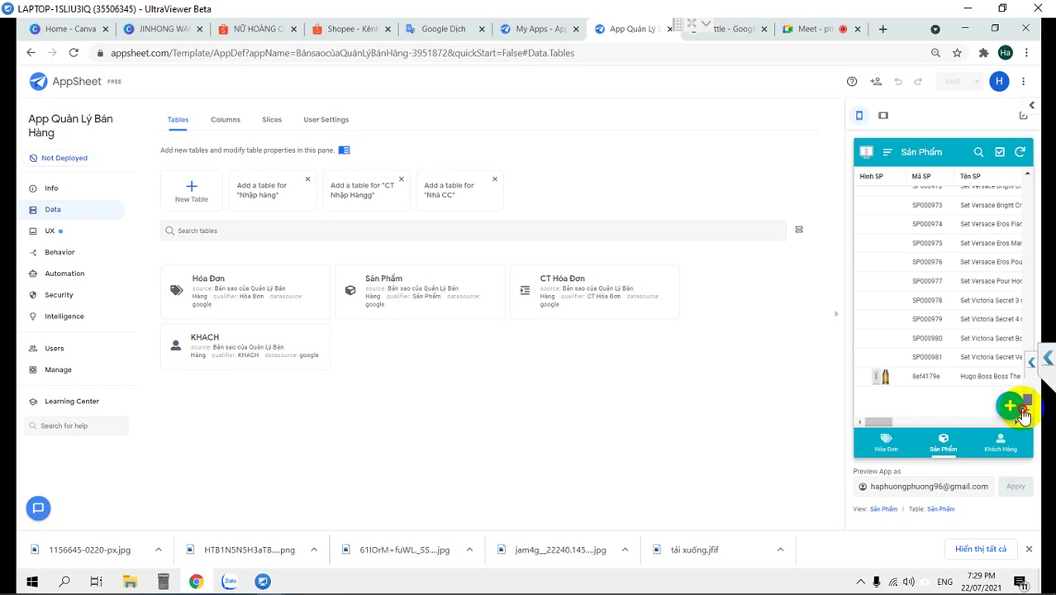
left_click_drag(1022, 413, 1027, 176)
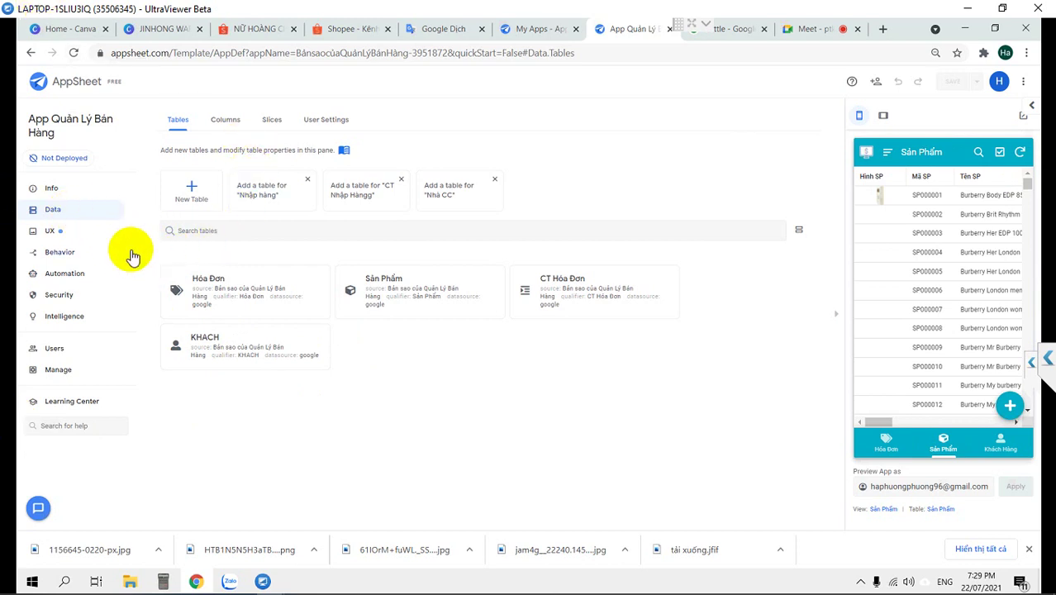
key("ctrl+0")
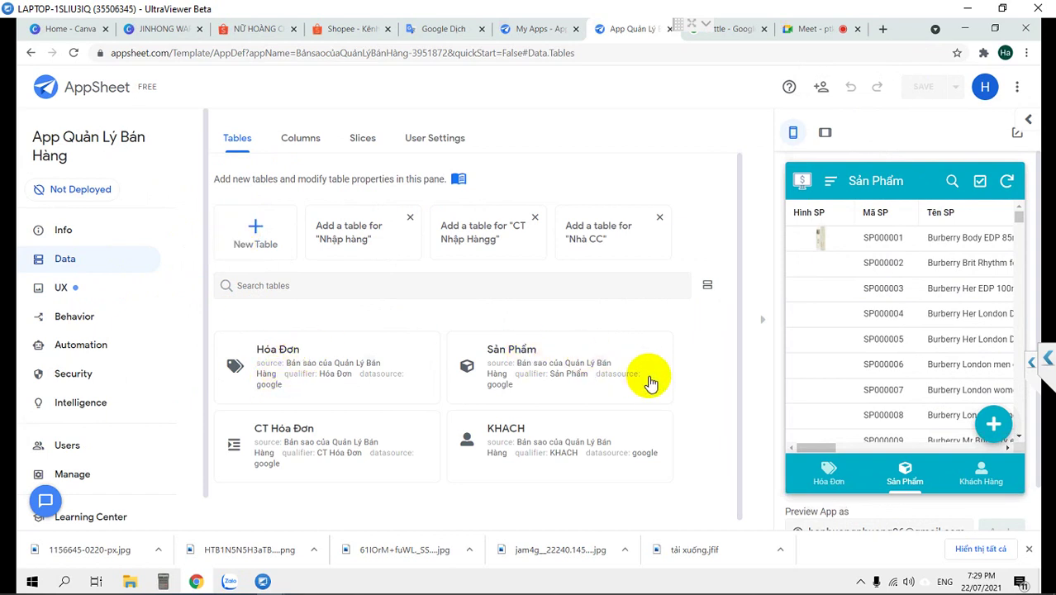
Open the column list of the Sản Phẩm table
left_click(527, 355)
left_click(506, 181)
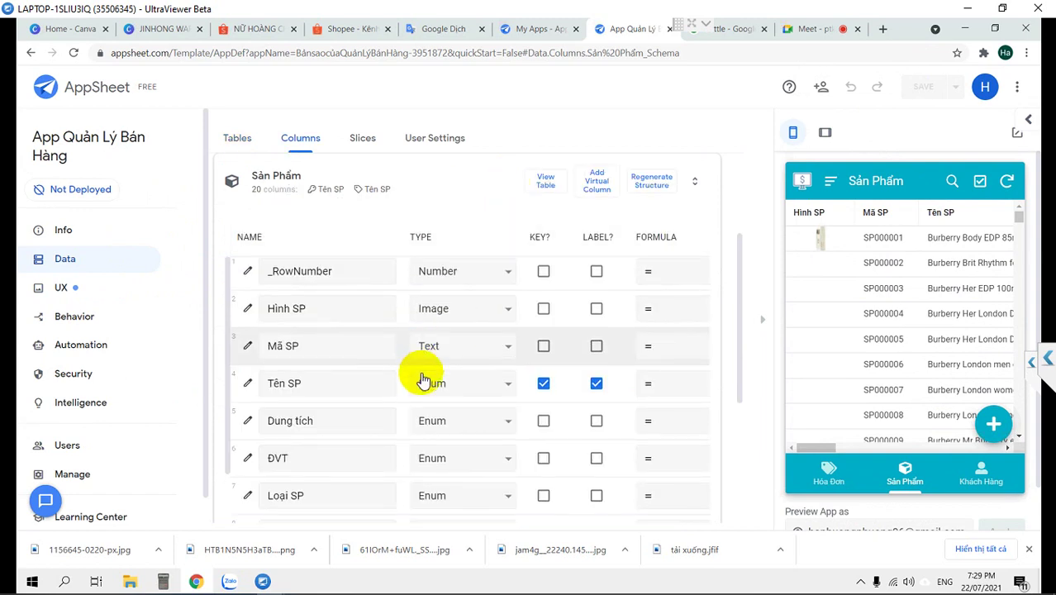
scroll(423, 373, "down", 2)
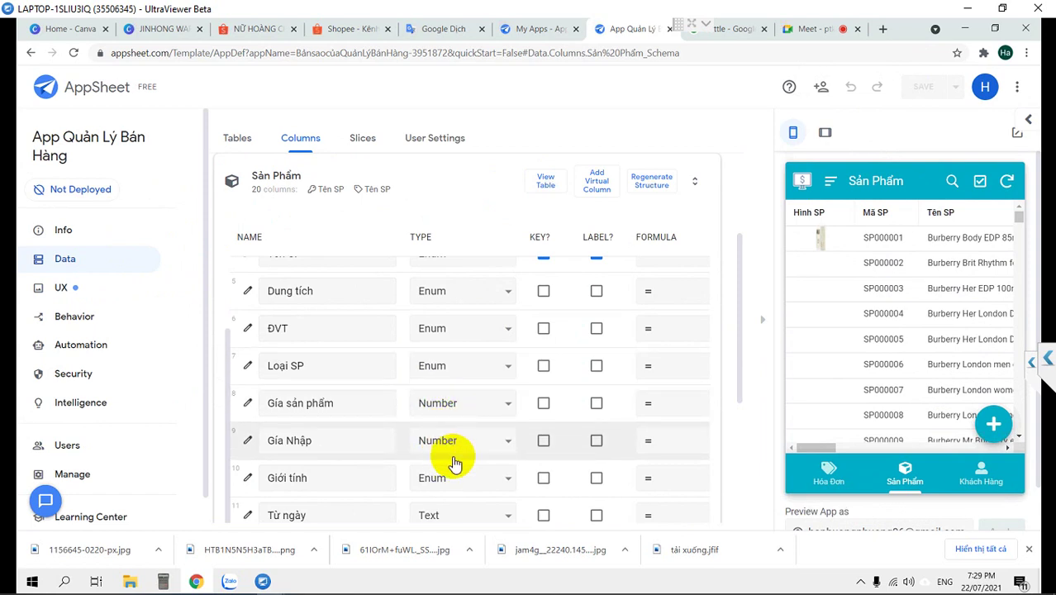
scroll(450, 463, "down", 2)
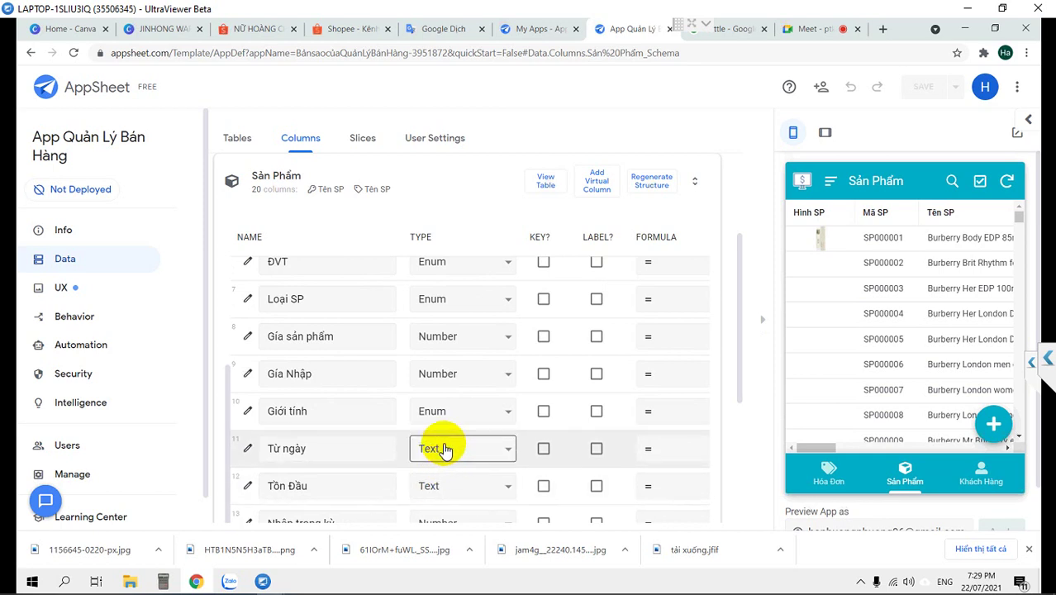
Change the Từ ngày column type from Text to Date
left_click(440, 454)
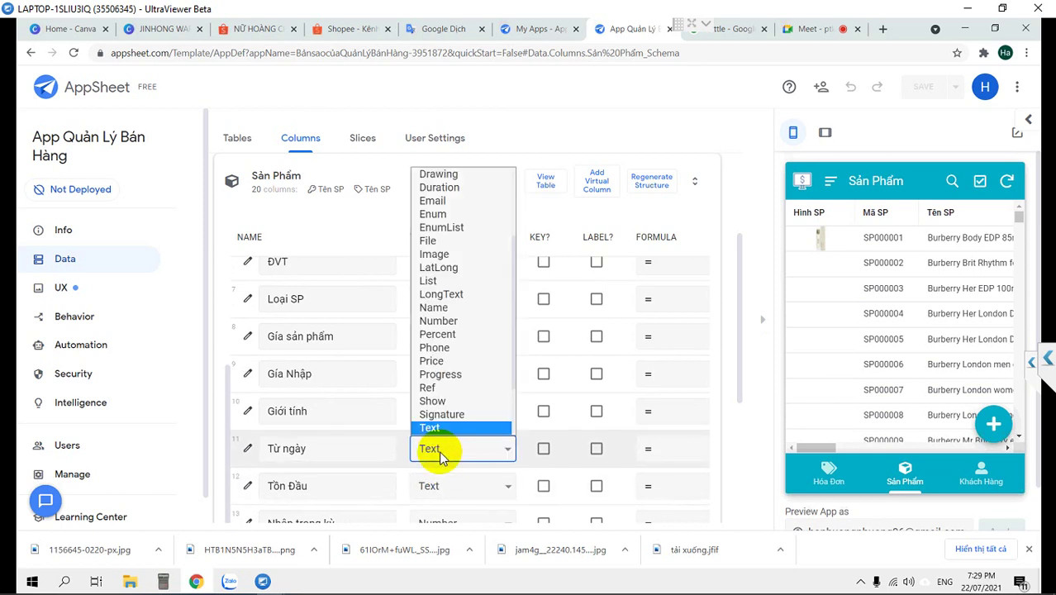
key("d")
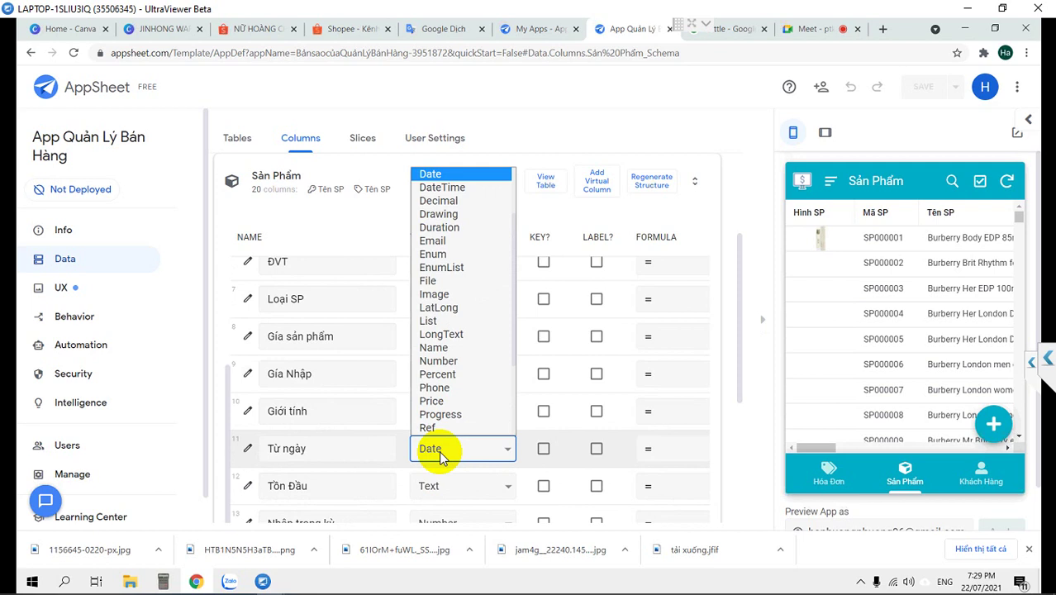
key("Return")
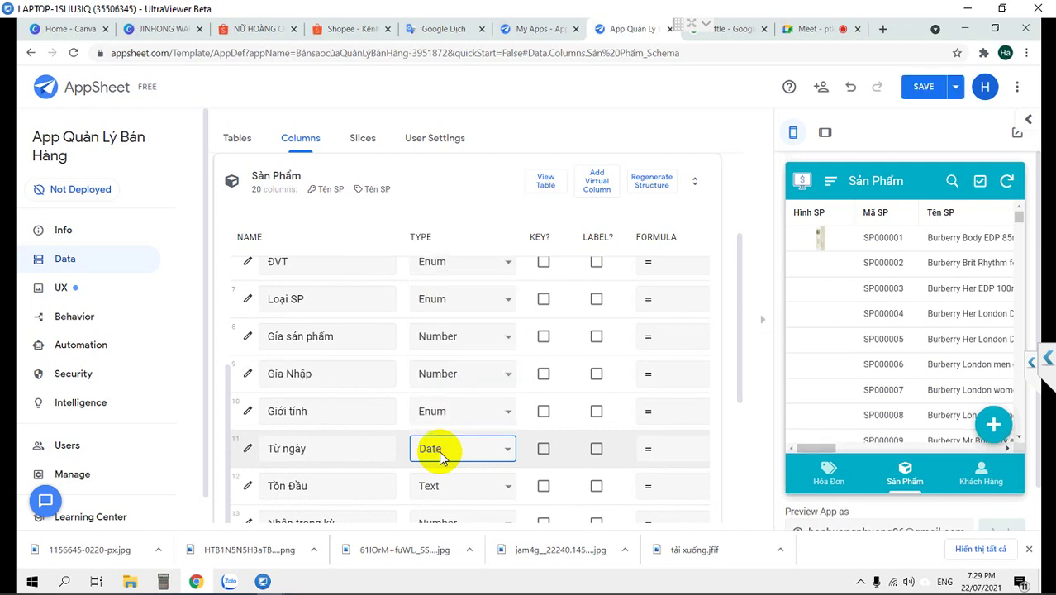
left_click(441, 457)
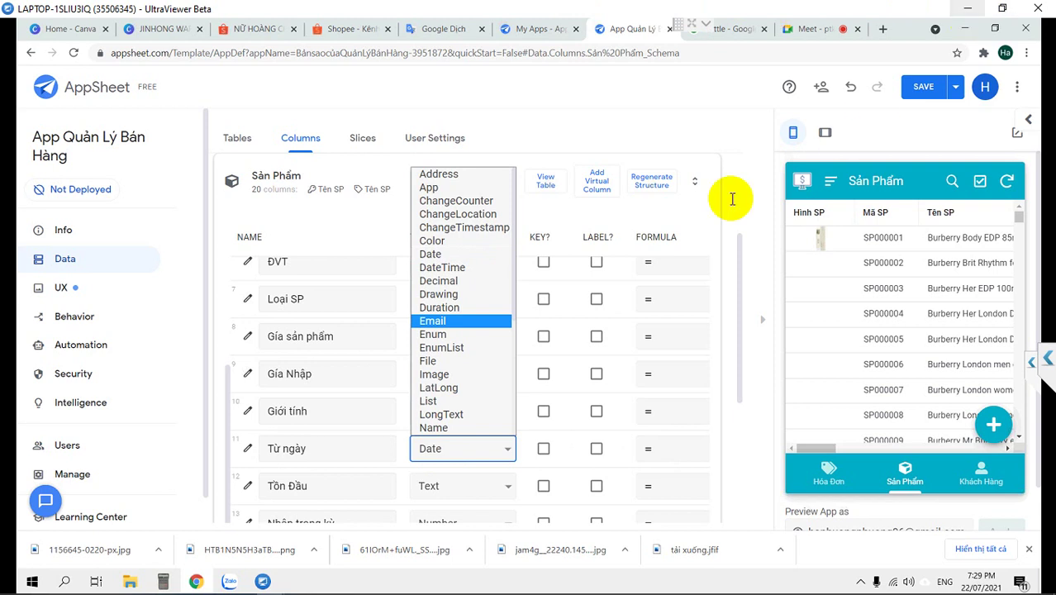
left_click(446, 254)
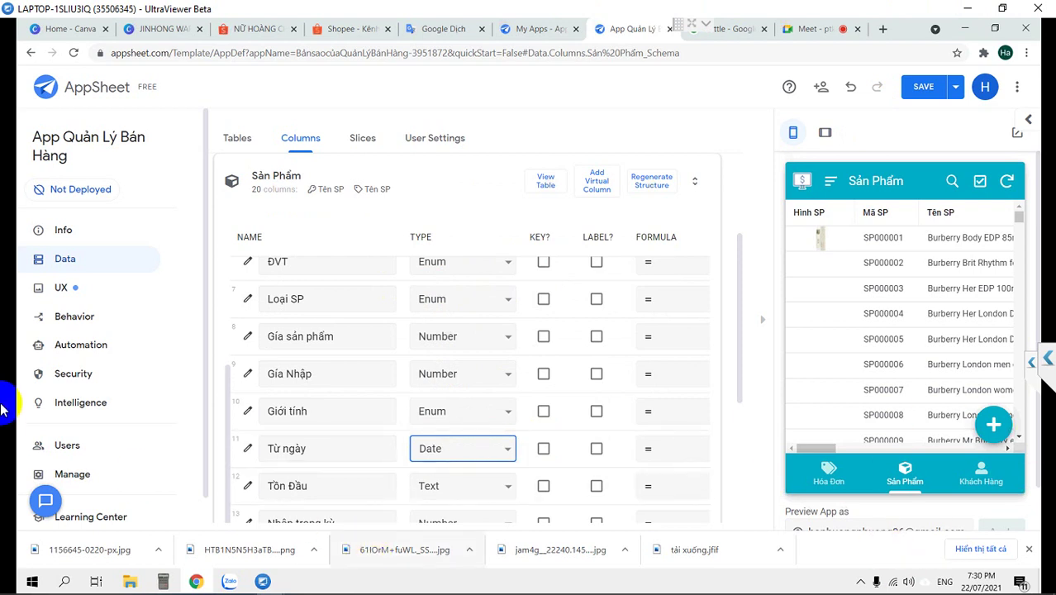
left_click(1027, 549)
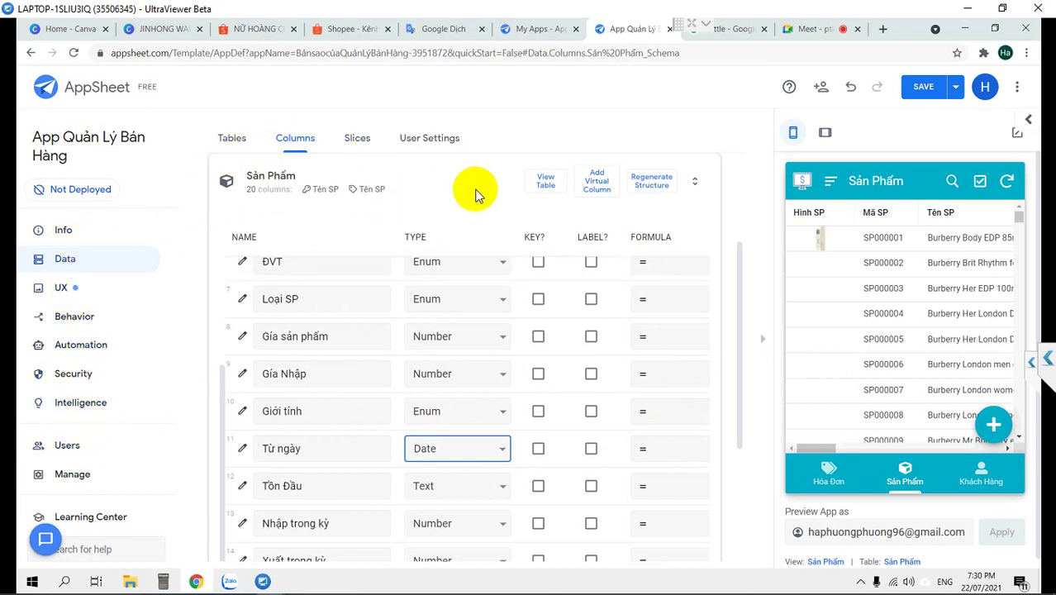
Set the Sản Phẩm table's data locale to Vietnamese (Vietnam) under Localization
left_click(545, 180)
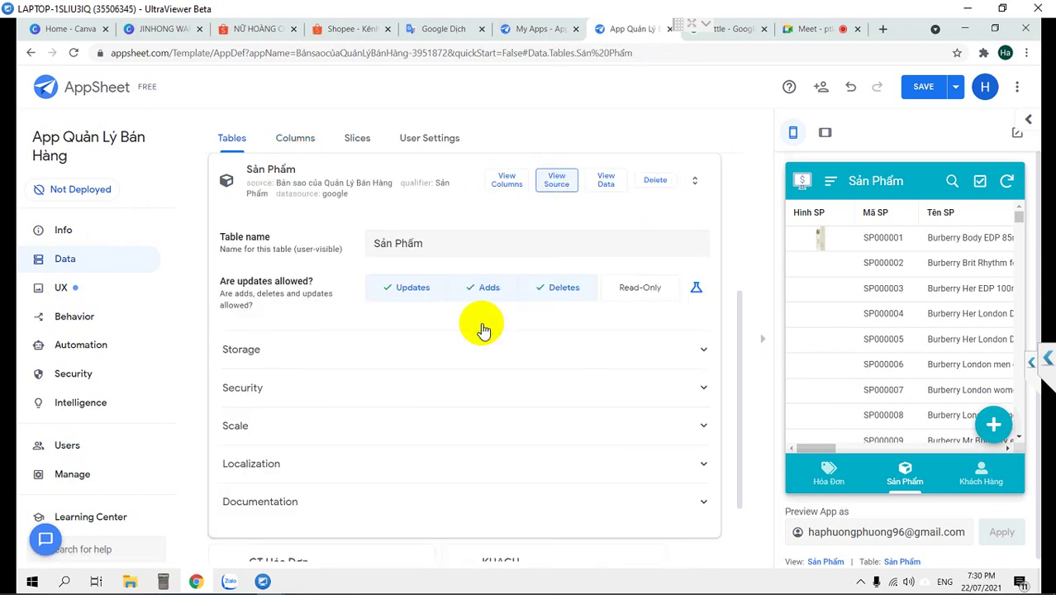
left_click(304, 475)
left_click(502, 500)
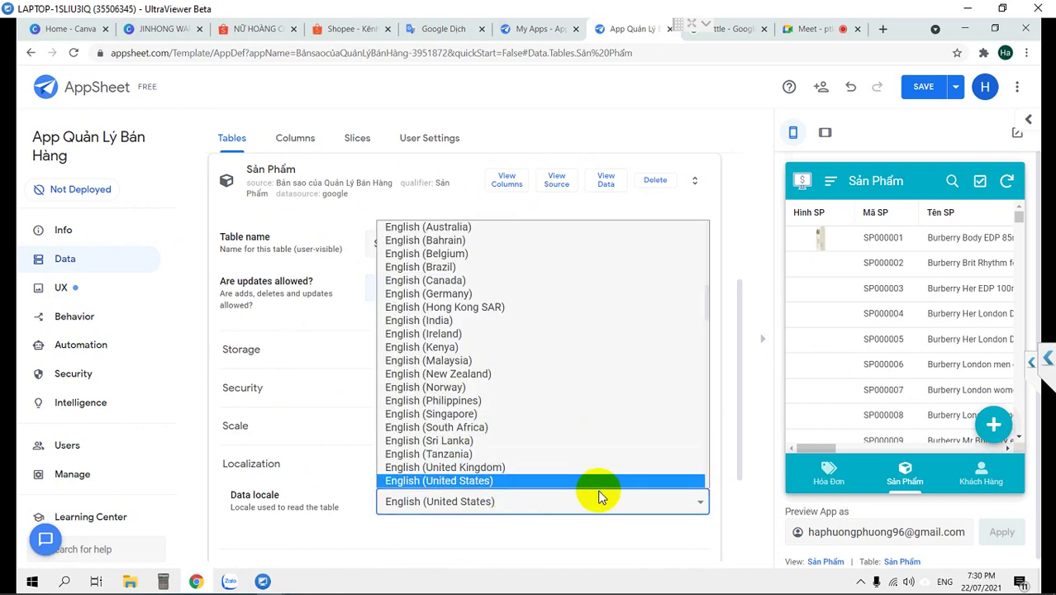
scroll(605, 431, "down", 10)
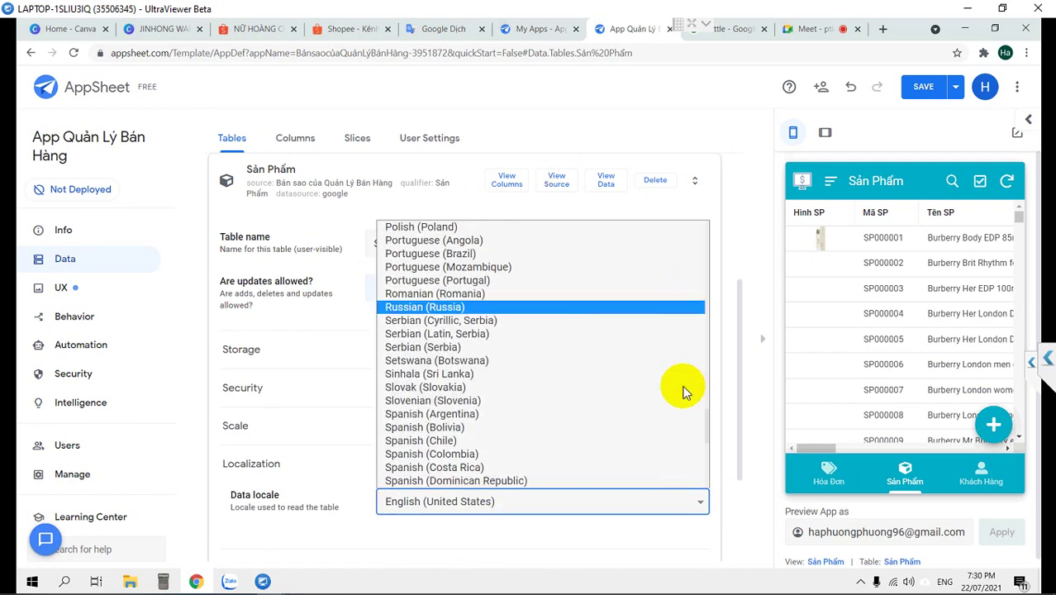
scroll(483, 322, "up", 4)
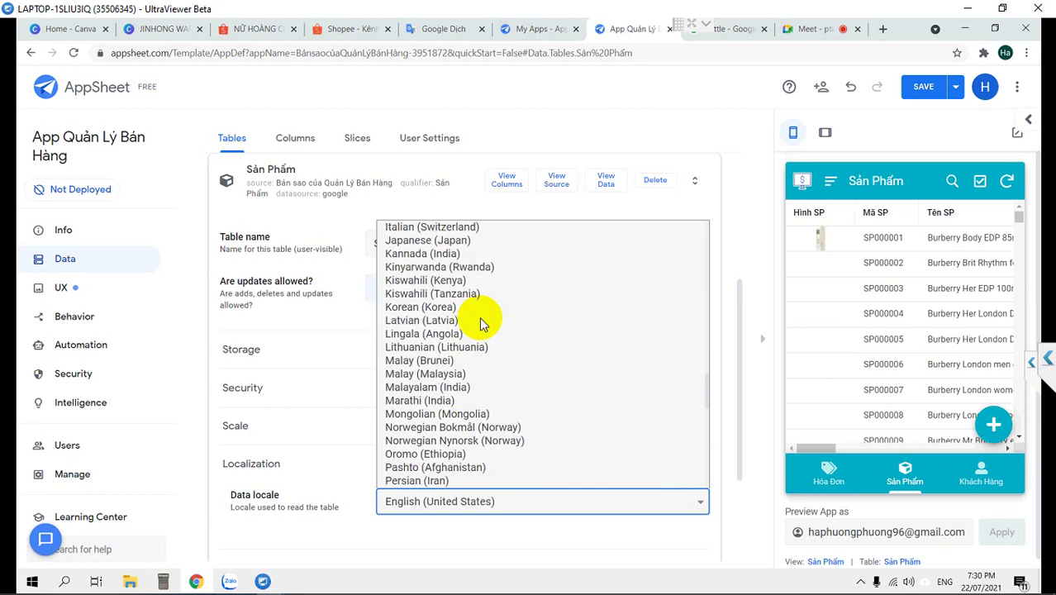
scroll(483, 322, "up", 4)
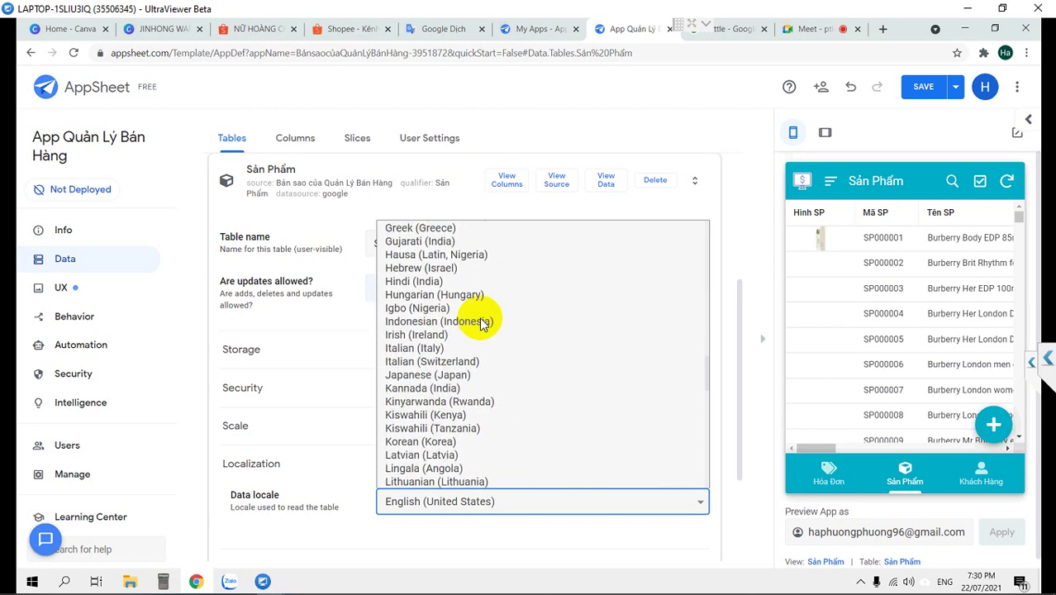
scroll(483, 322, "down", 4)
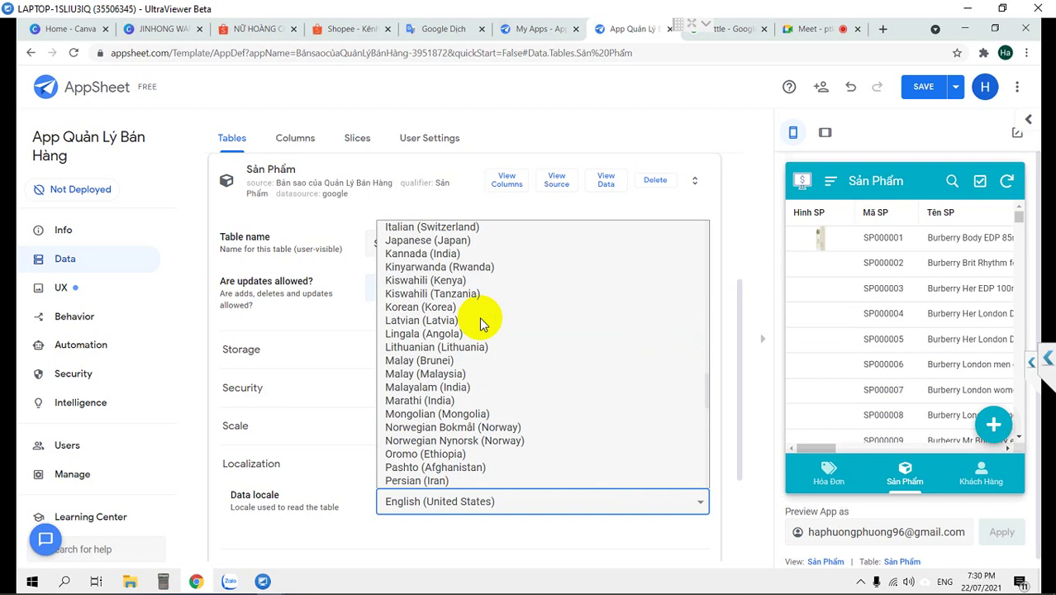
scroll(483, 322, "down", 8)
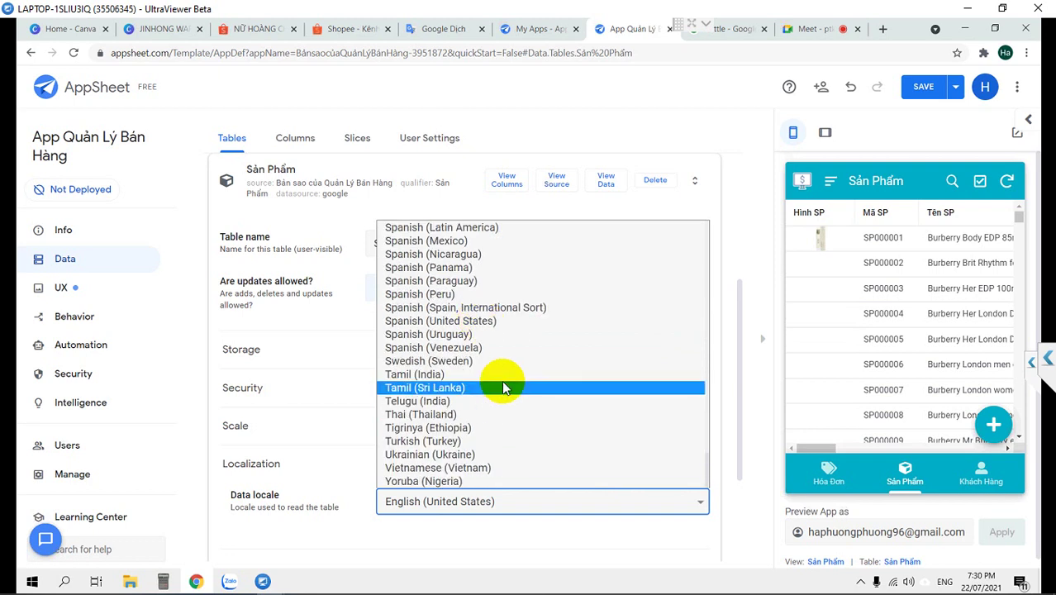
left_click(438, 467)
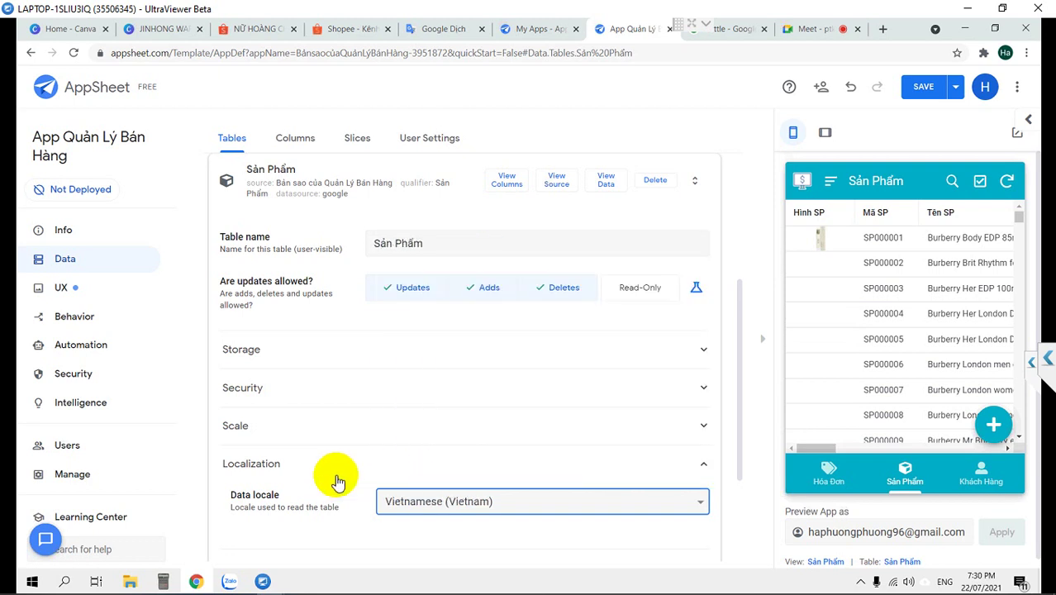
Save the app changes
left_click_drag(233, 508, 338, 513)
left_click(236, 499)
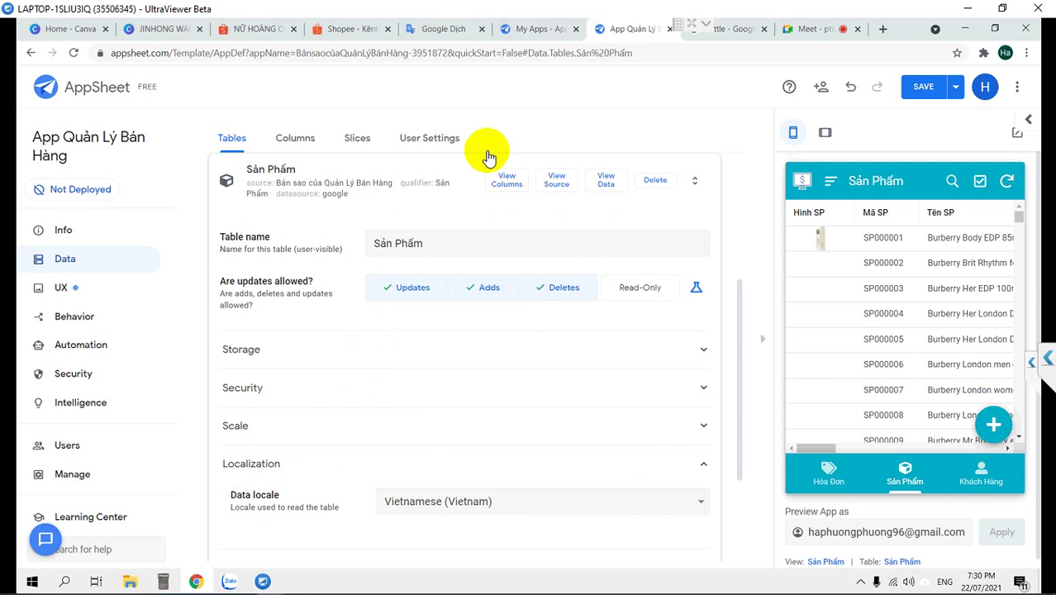
left_click(923, 91)
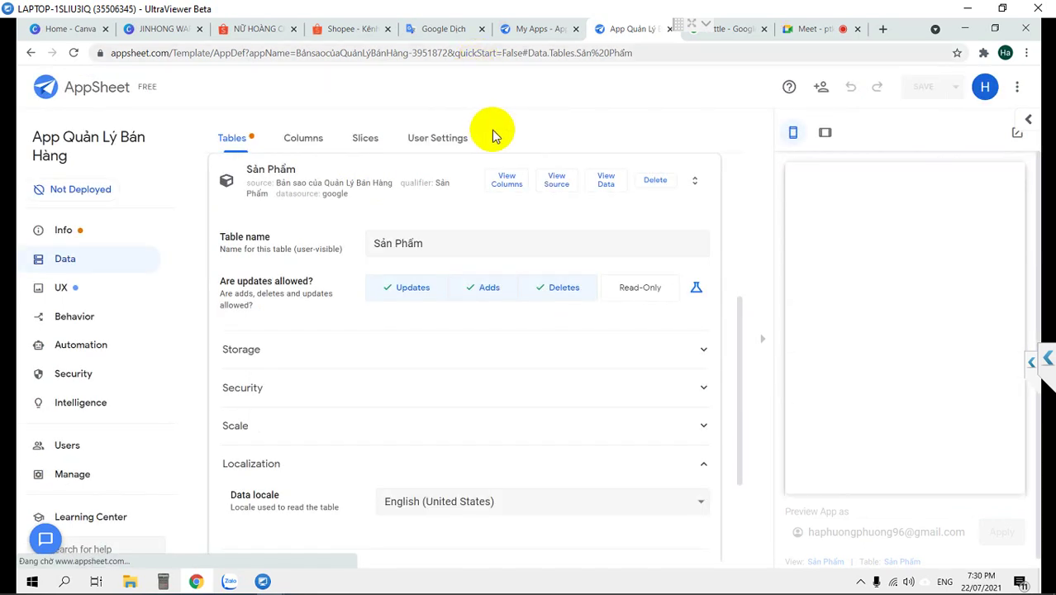
Change the Gía sản phẩm column type from Number to Price
left_click(508, 189)
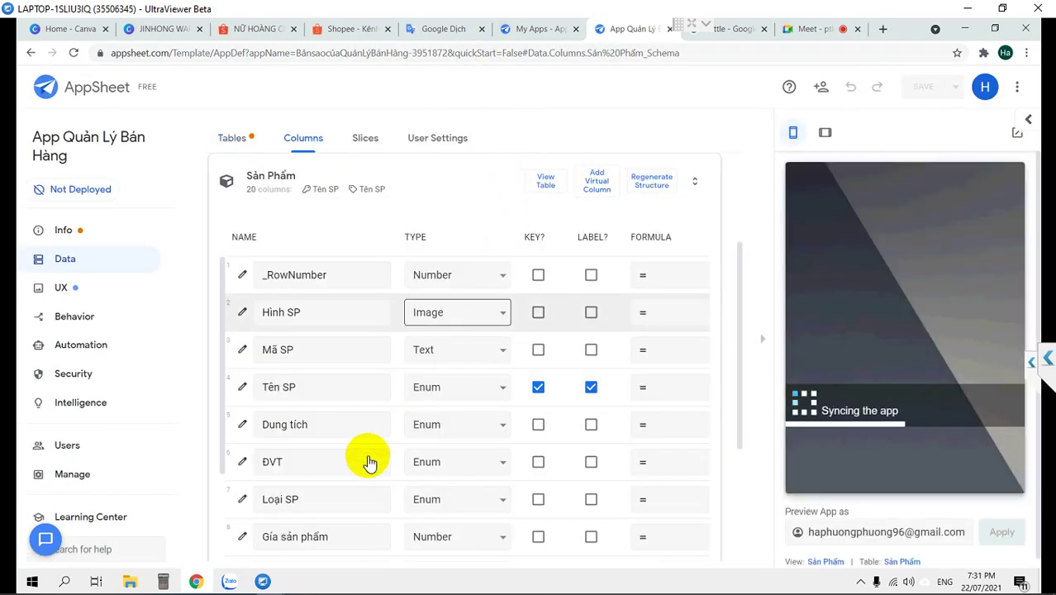
scroll(474, 469, "down", 1)
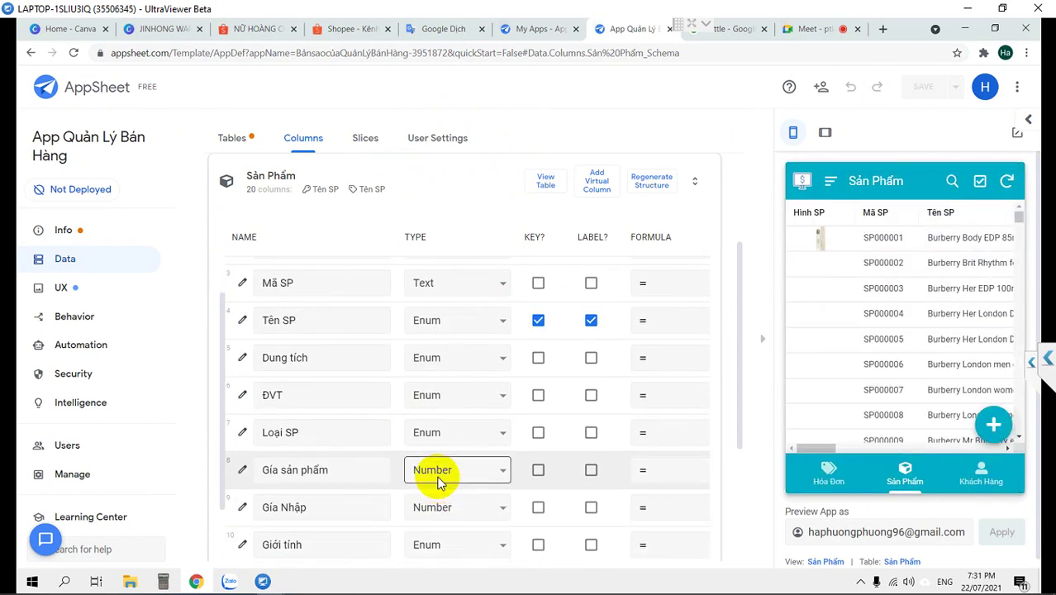
scroll(438, 483, "down", 1)
left_click(442, 413)
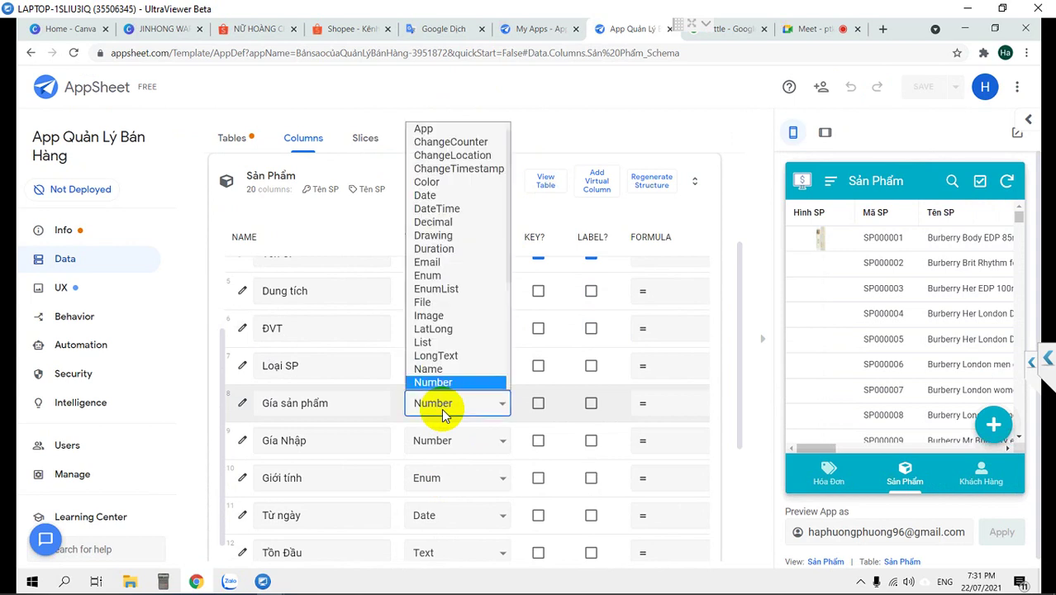
scroll(463, 360, "down", 2)
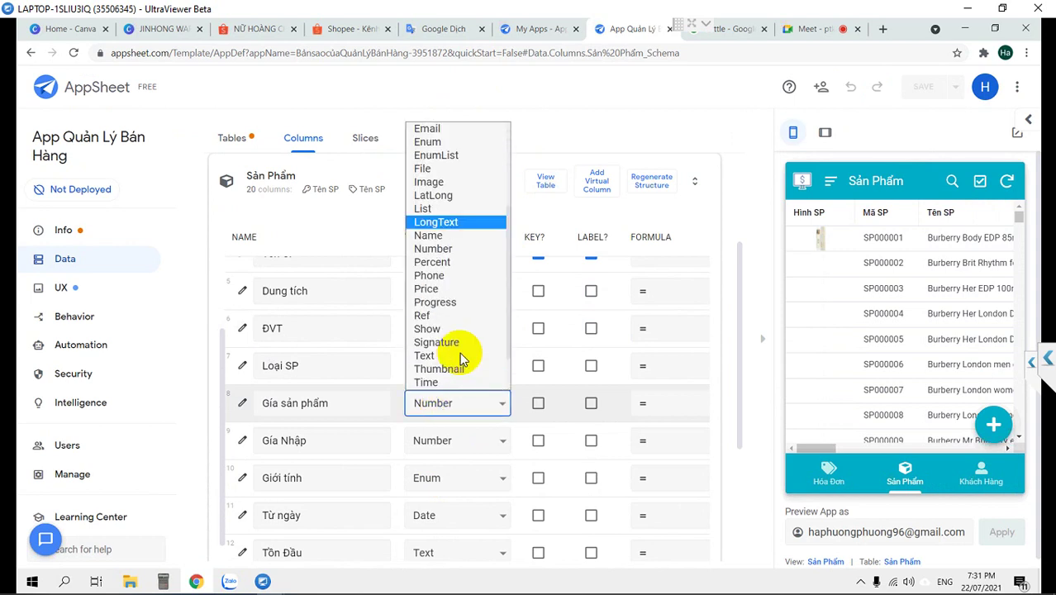
scroll(463, 360, "down", 1)
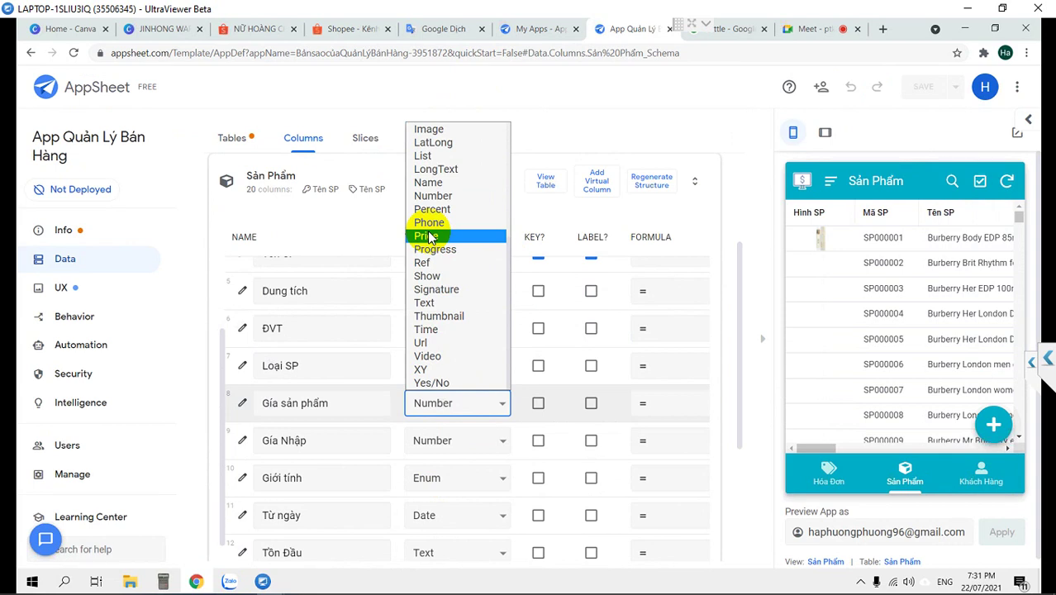
left_click(427, 237)
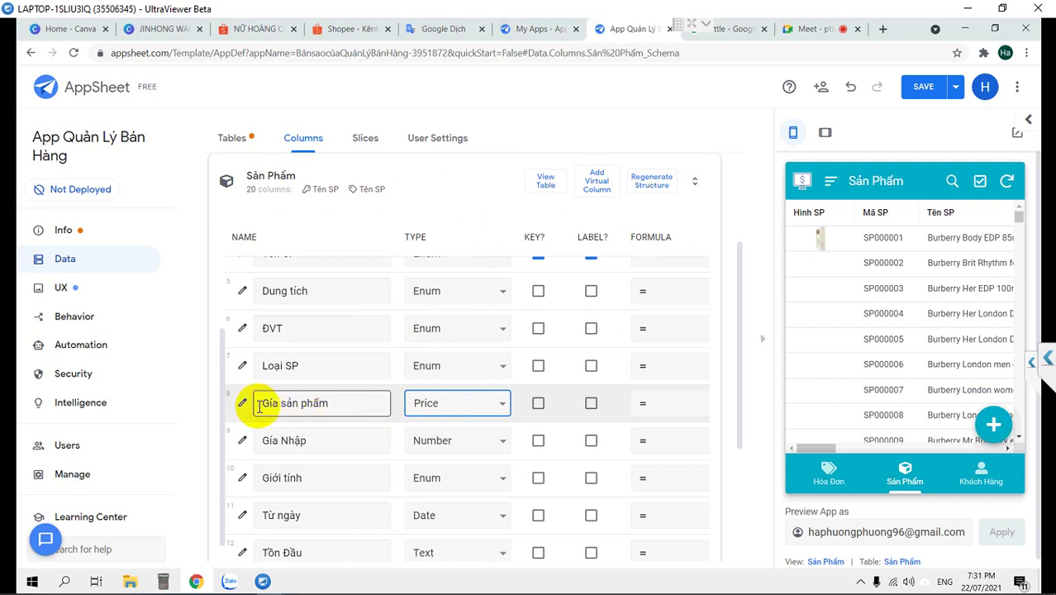
Choose đ as the Gía sản phẩm currency symbol in its column settings
left_click(244, 405)
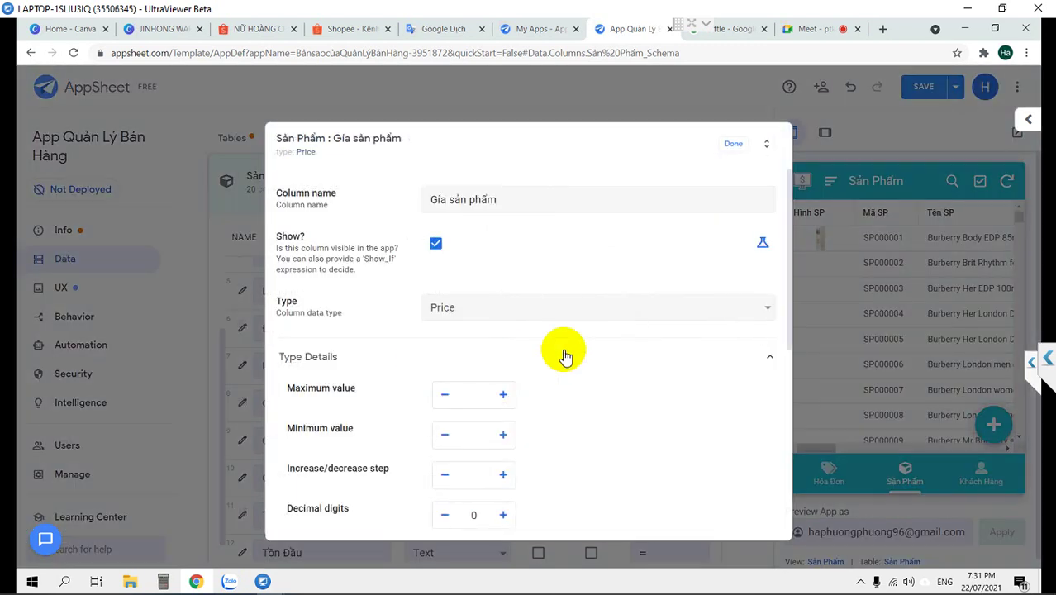
scroll(565, 355, "down", 2)
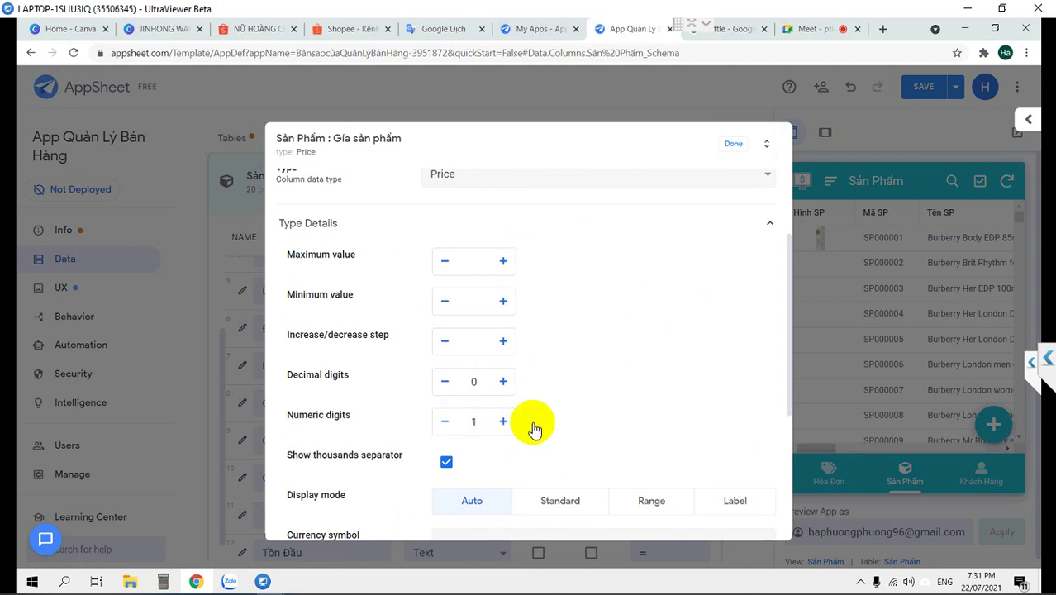
scroll(464, 425, "down", 1)
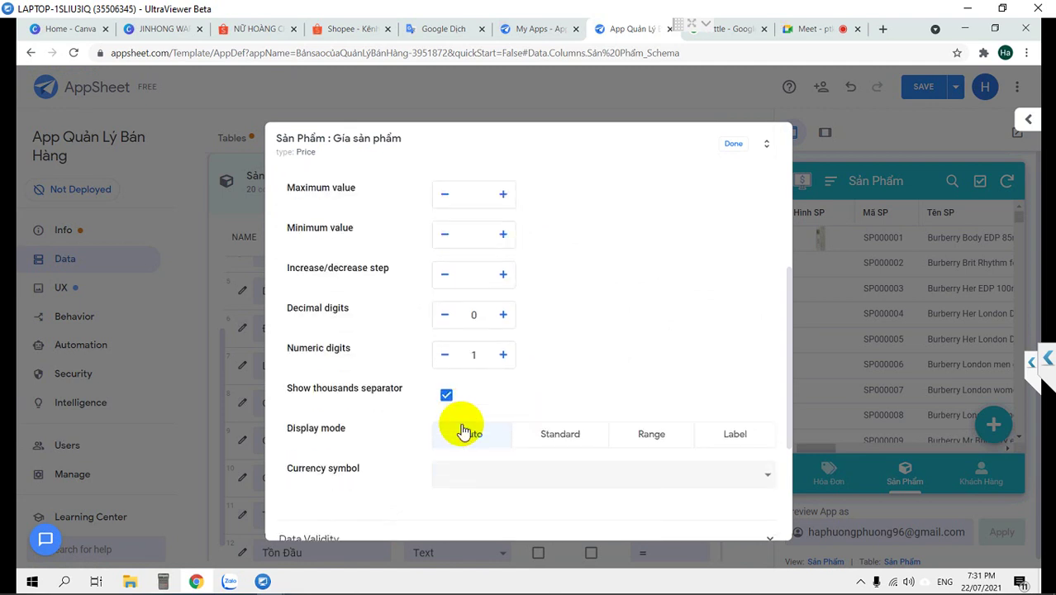
scroll(462, 424, "down", 1)
left_click(553, 472)
left_click(542, 409)
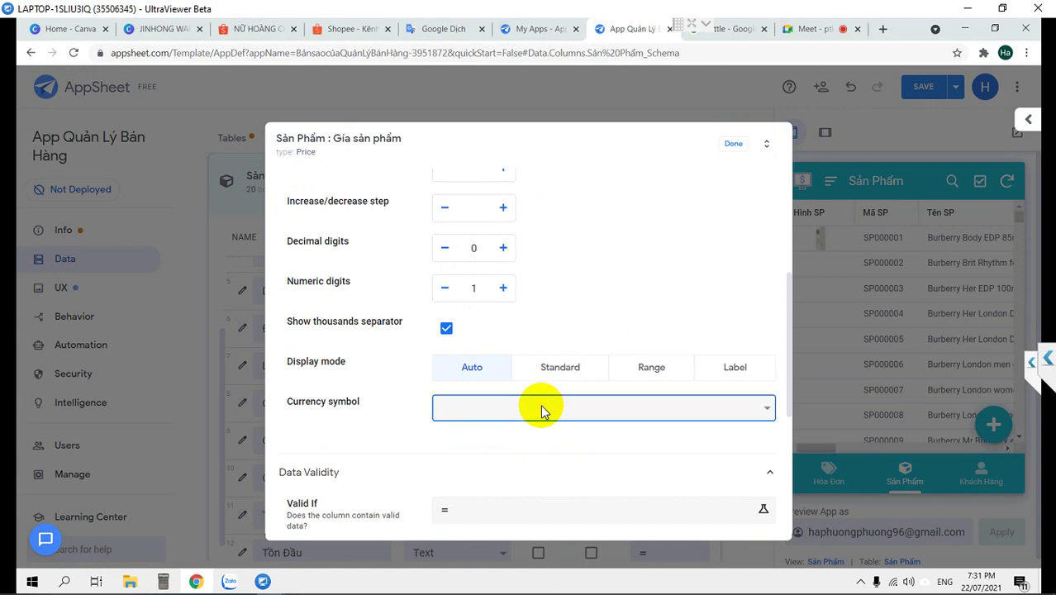
left_click(541, 408)
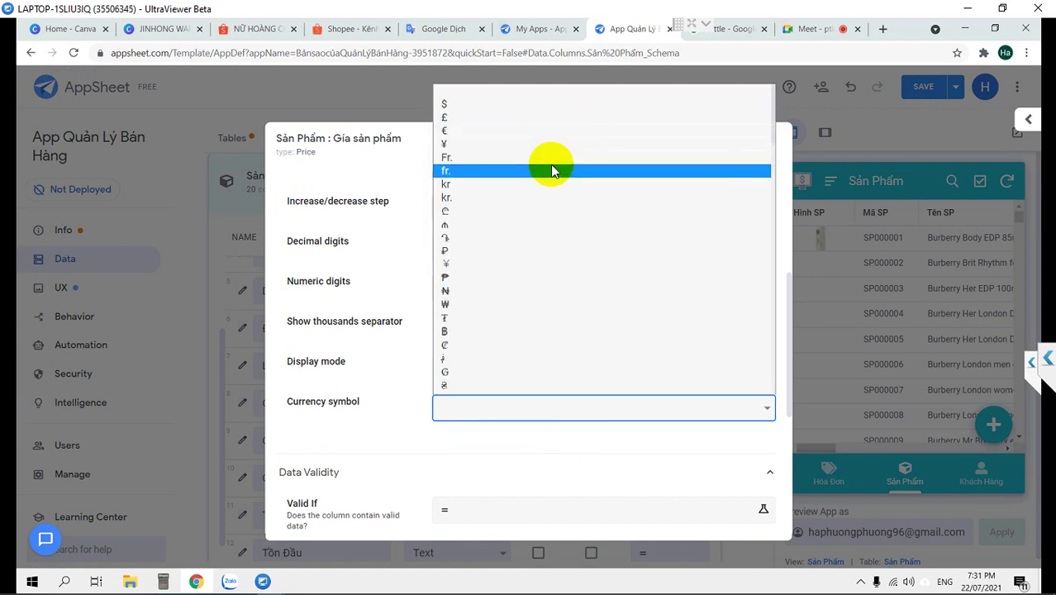
type("DH")
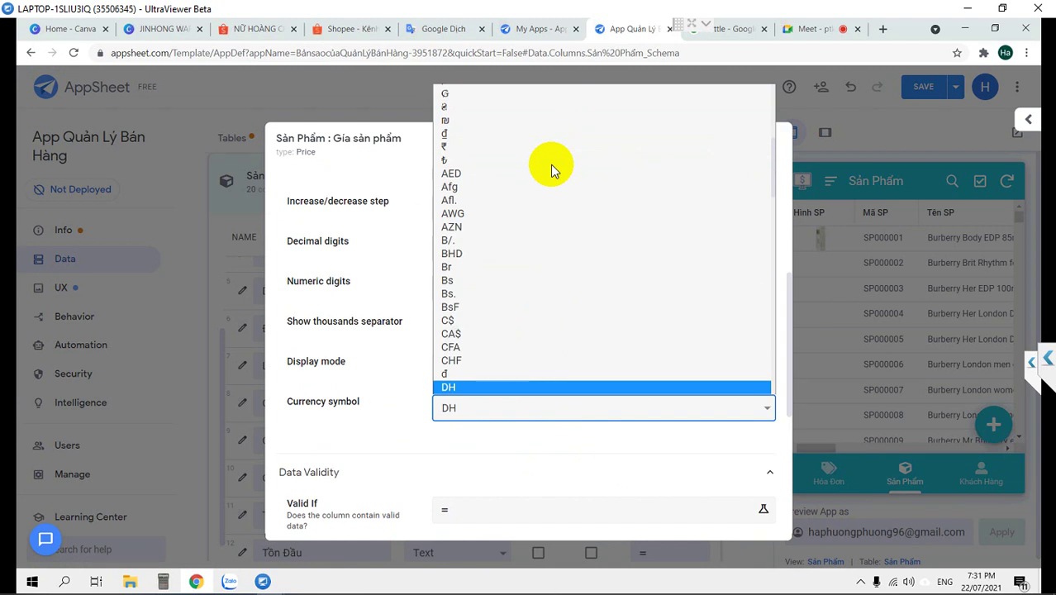
key("Up")
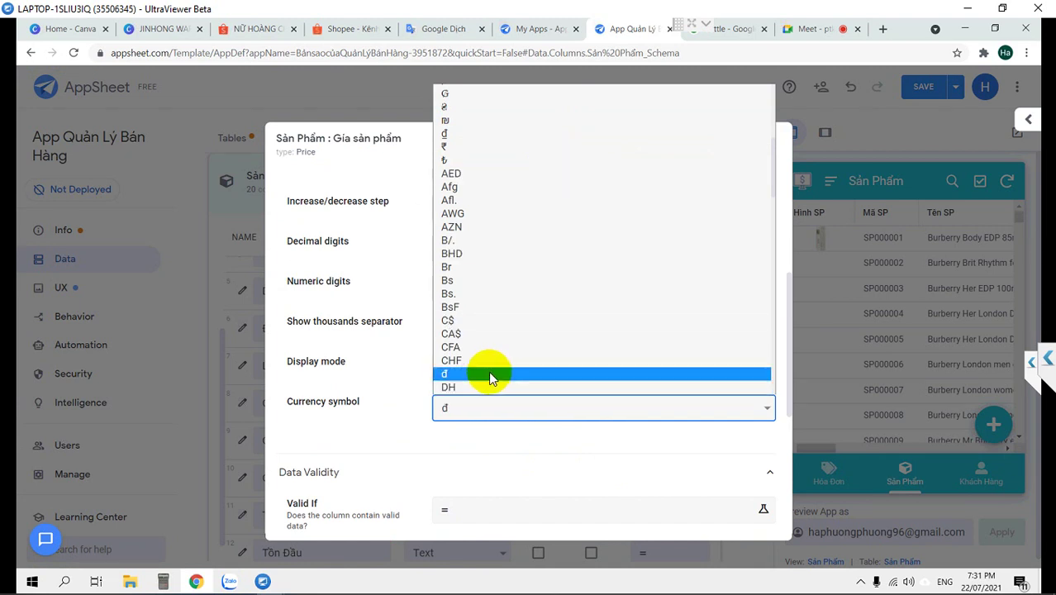
left_click(481, 373)
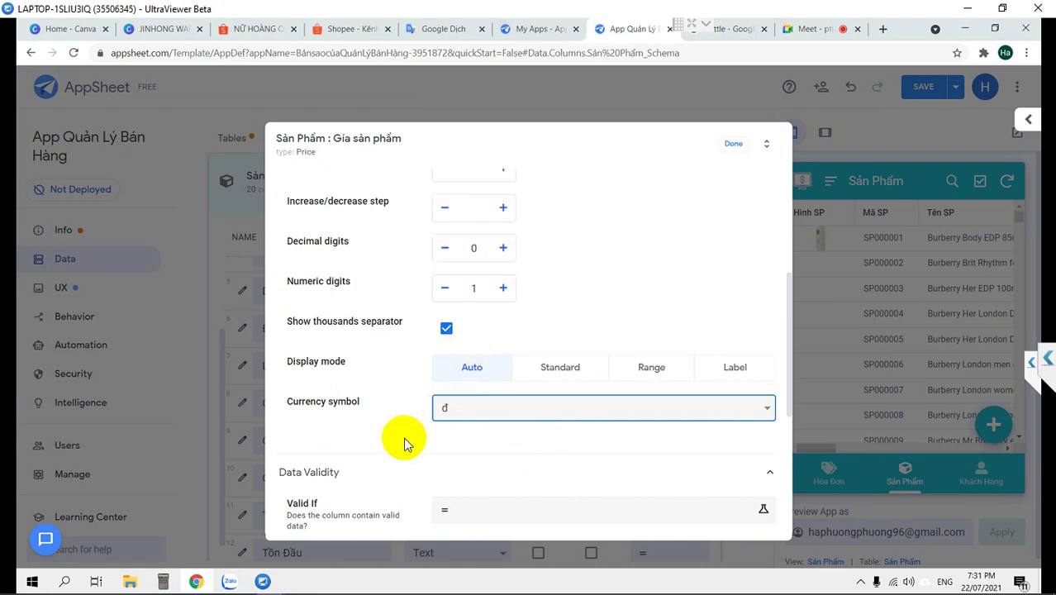
Review the Price settings: 0 decimal digits and thousands separator on
scroll(388, 450, "down", 1)
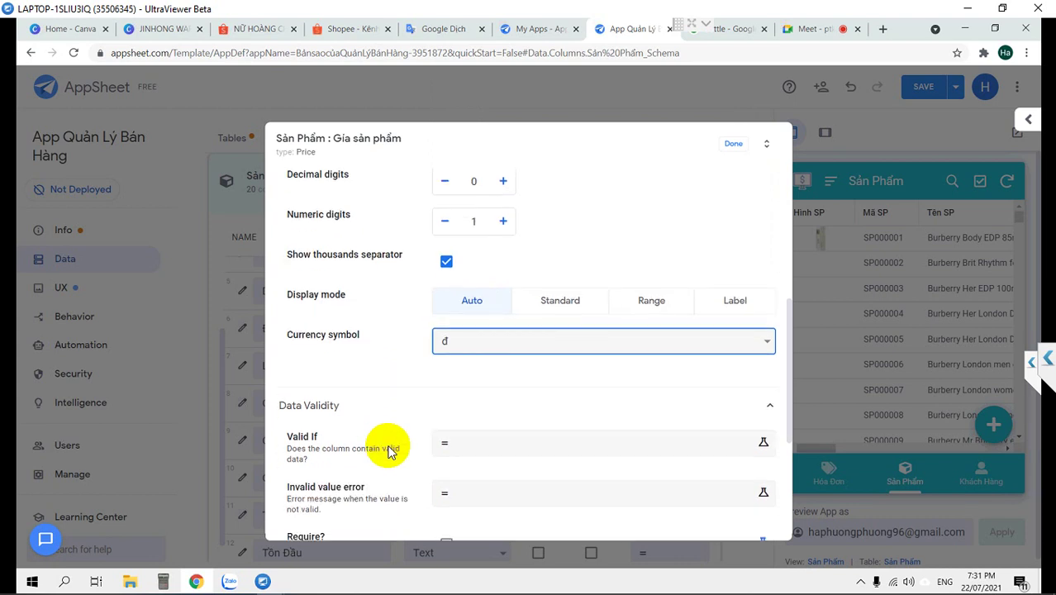
scroll(389, 450, "down", 1)
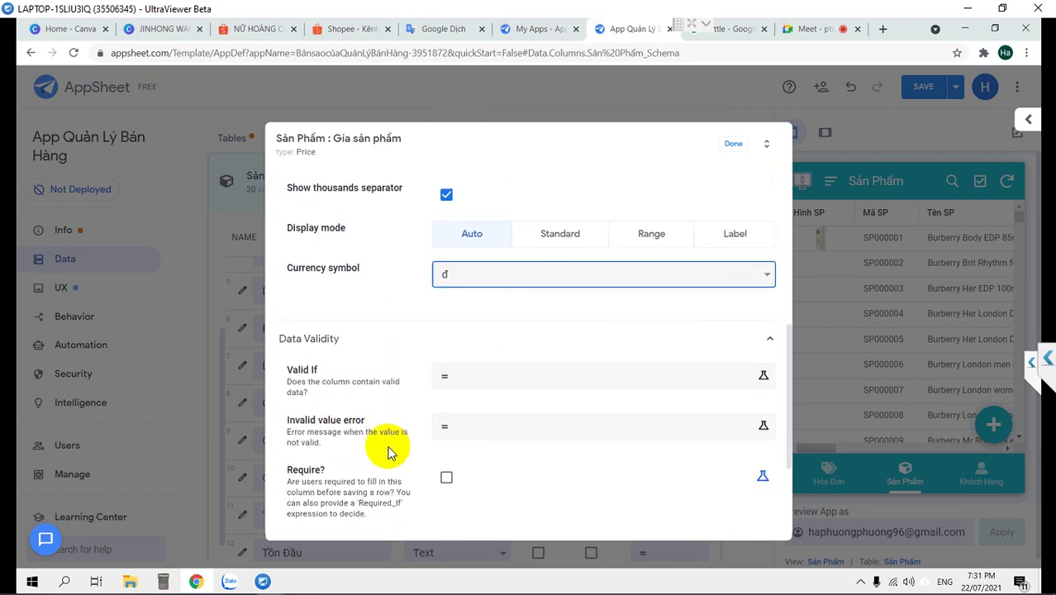
scroll(388, 452, "up", 3)
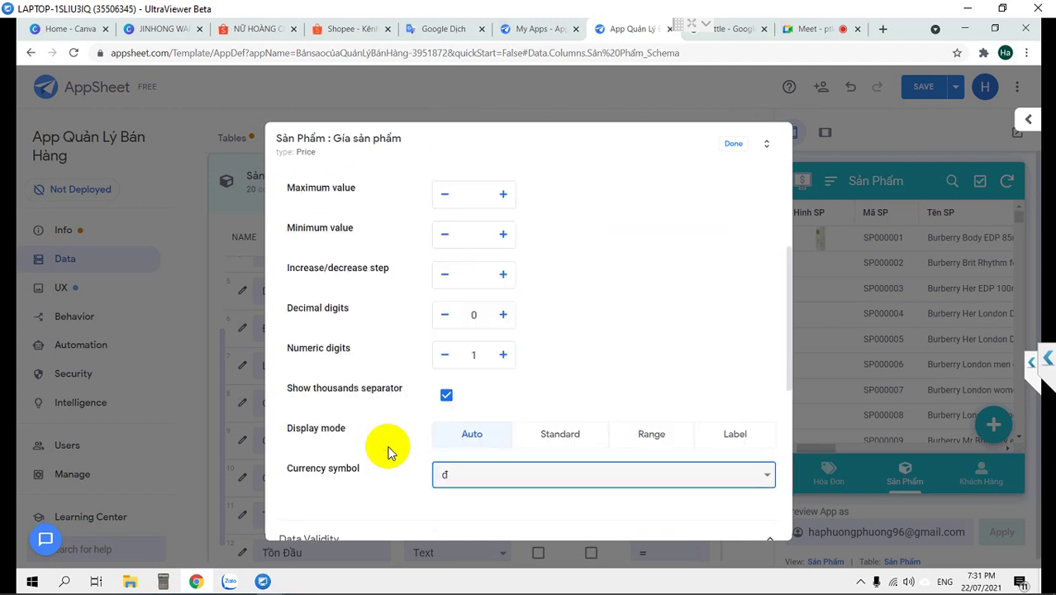
left_click(476, 315)
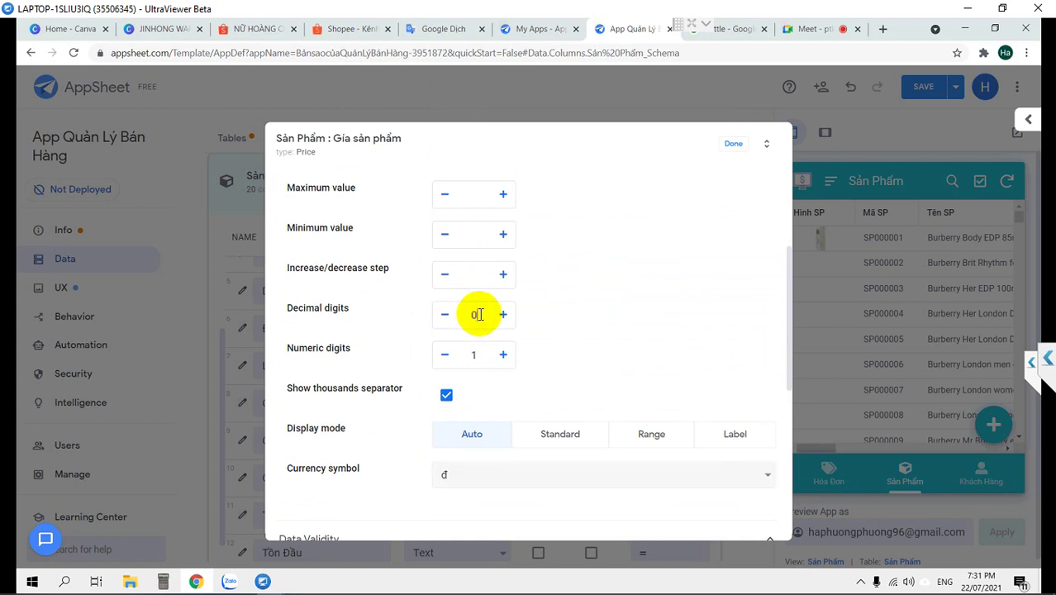
scroll(480, 314, "up", 1)
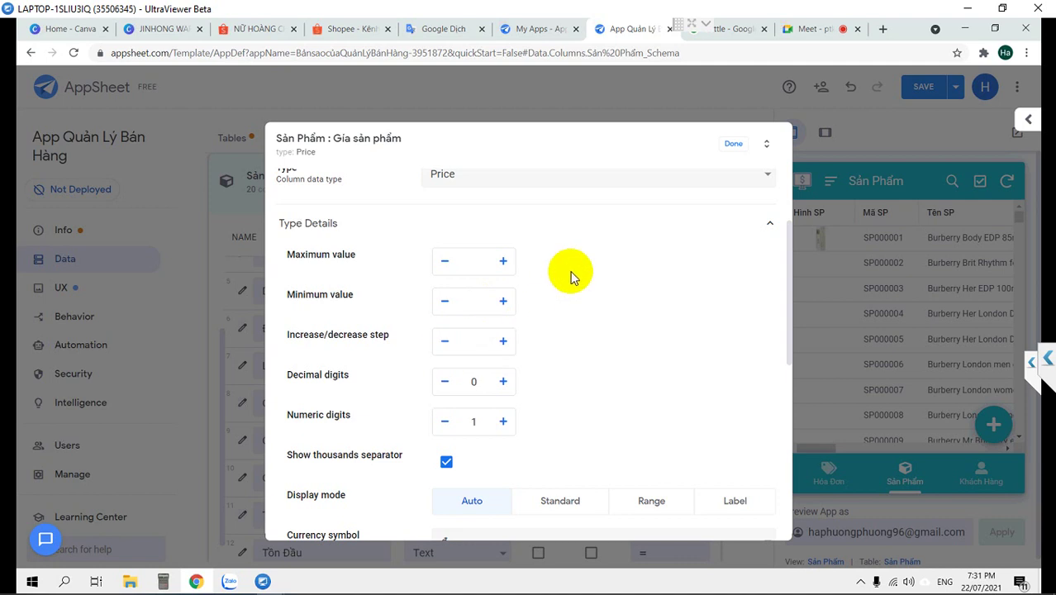
Set the Gía sản phẩm increase/decrease step to 1000 and close the column dialog
left_click(475, 258)
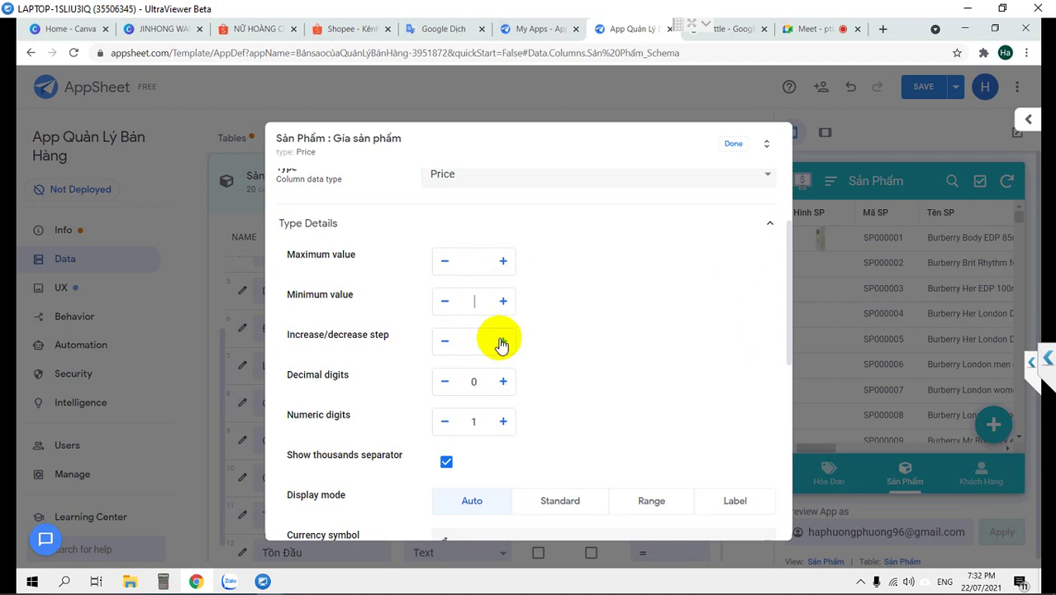
left_click(474, 343)
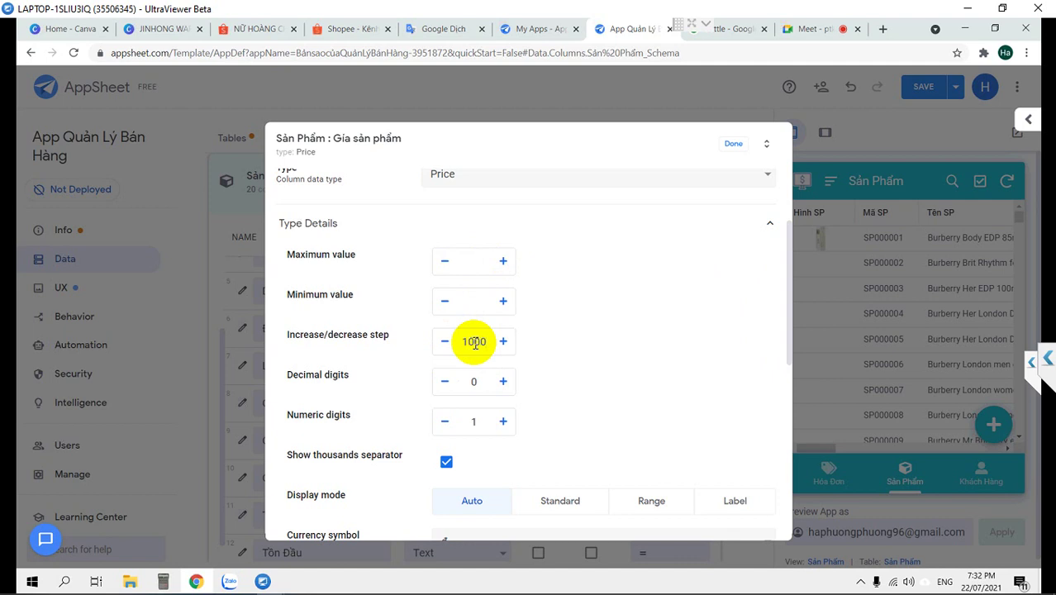
left_click(477, 301)
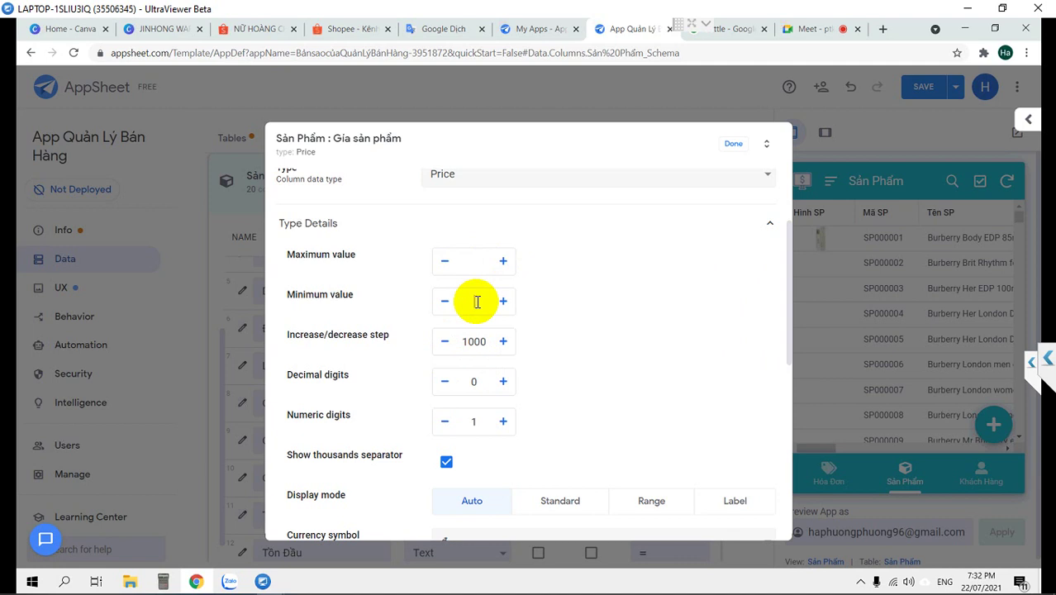
left_click_drag(477, 301, 459, 295)
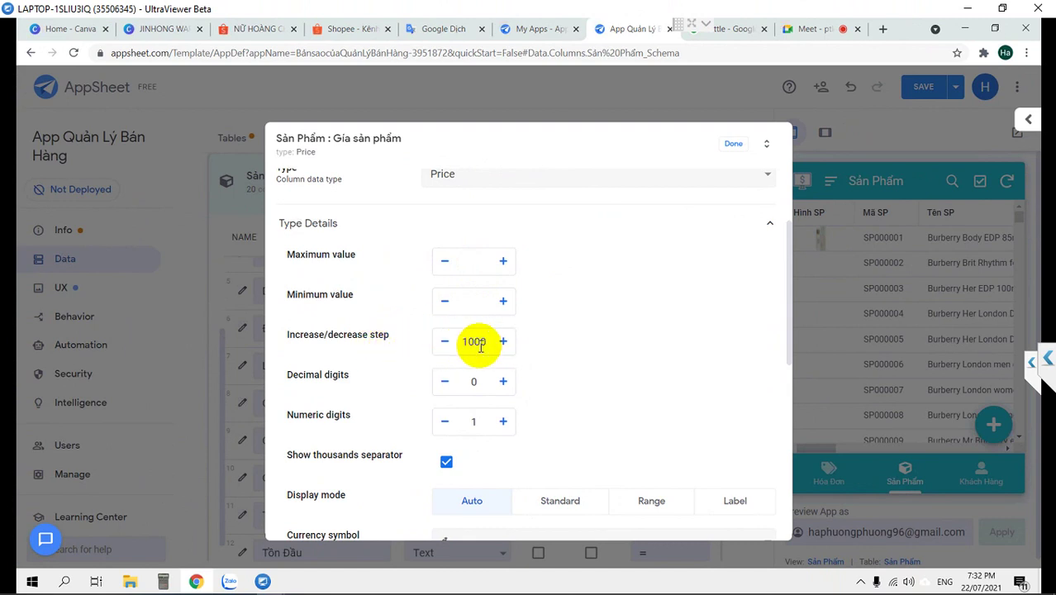
left_click(465, 341)
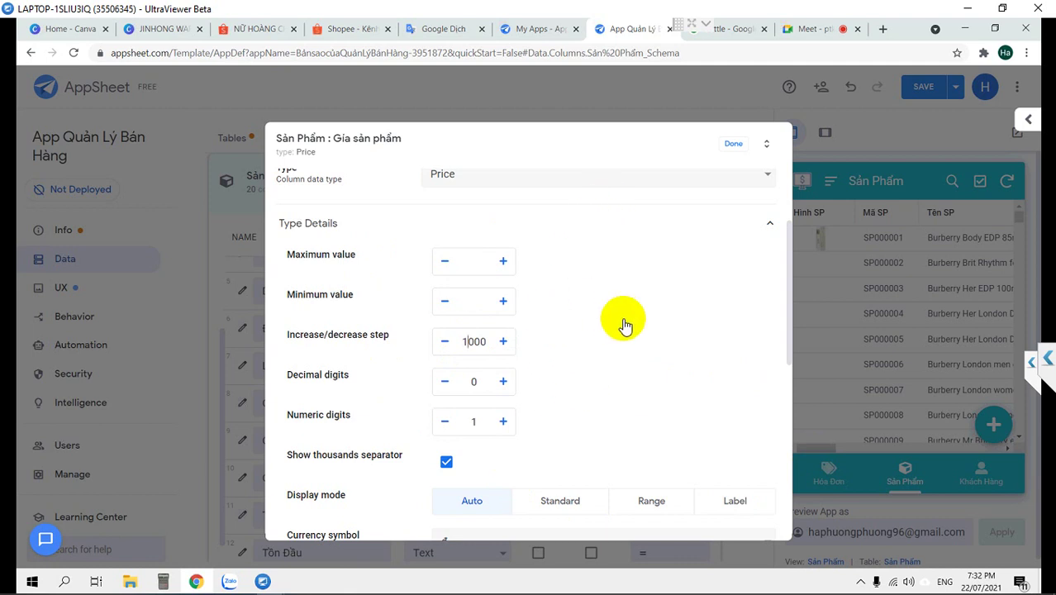
scroll(624, 323, "down", 1)
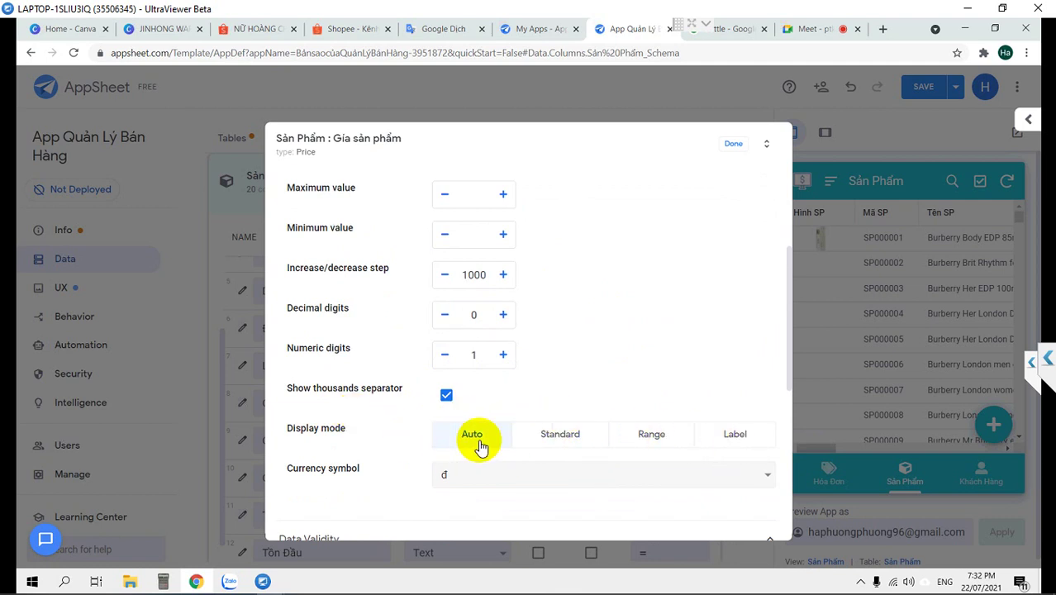
left_click(734, 148)
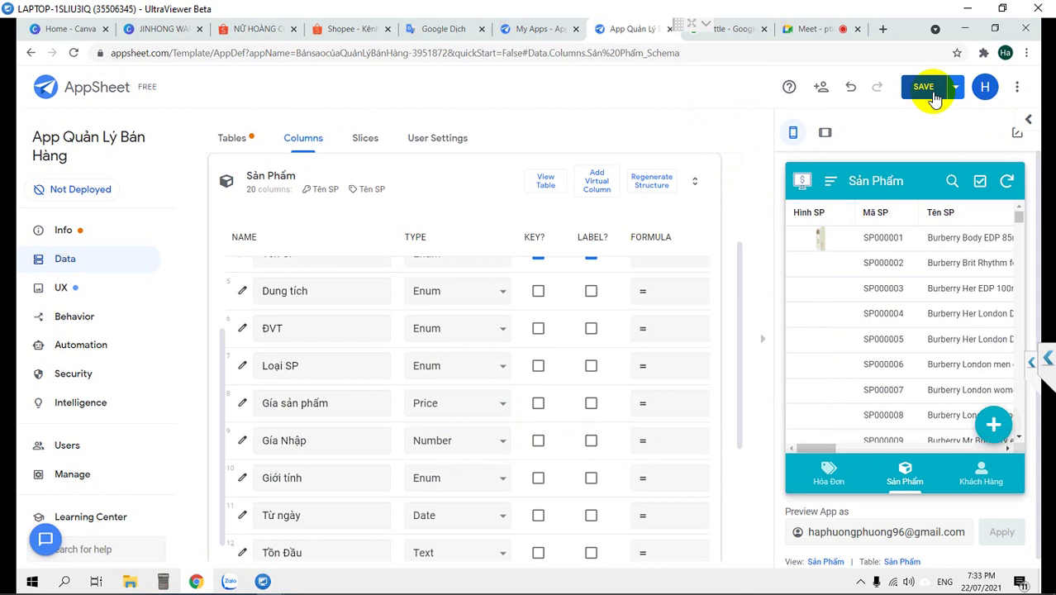
Save the column changes and open a new Sản Phẩm form in the preview
left_click(928, 92)
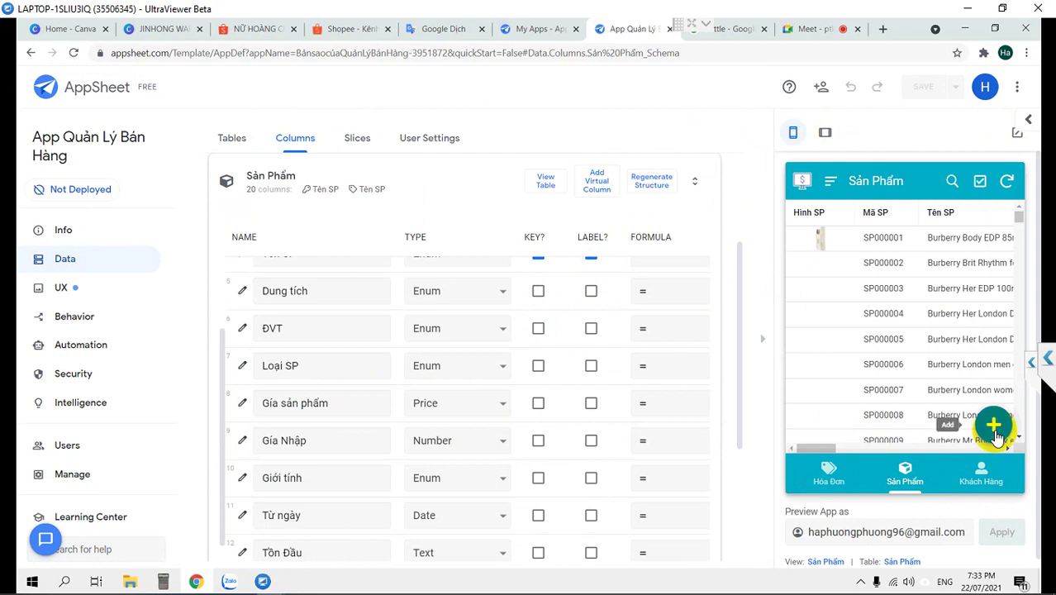
left_click(993, 430)
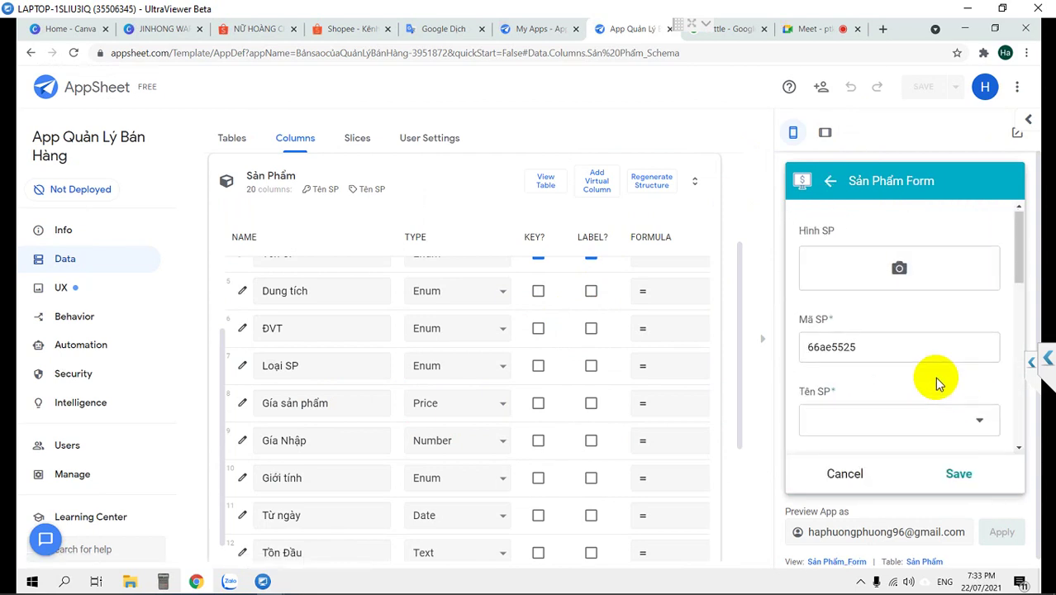
scroll(937, 382, "down", 3)
scroll(937, 381, "down", 2)
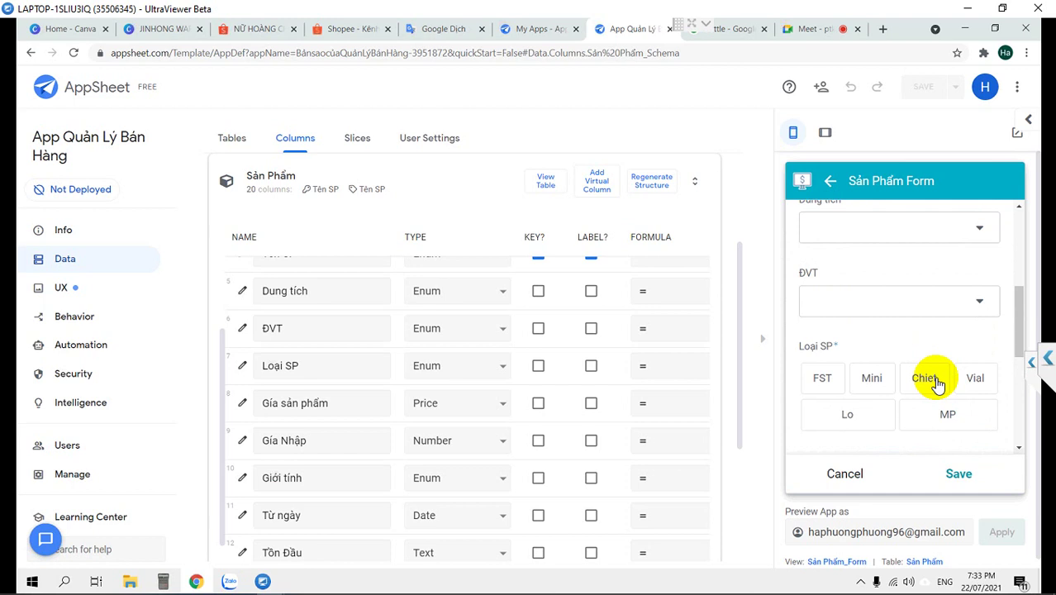
scroll(936, 382, "down", 3)
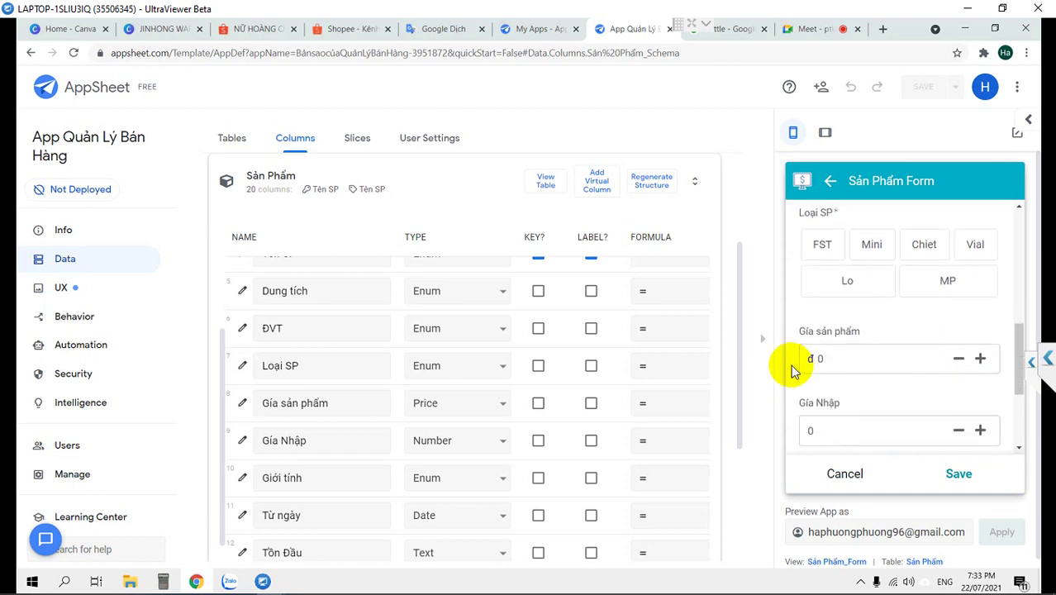
Enter a price of 150000 and raise it with + to test the 1000 step
left_click(837, 360)
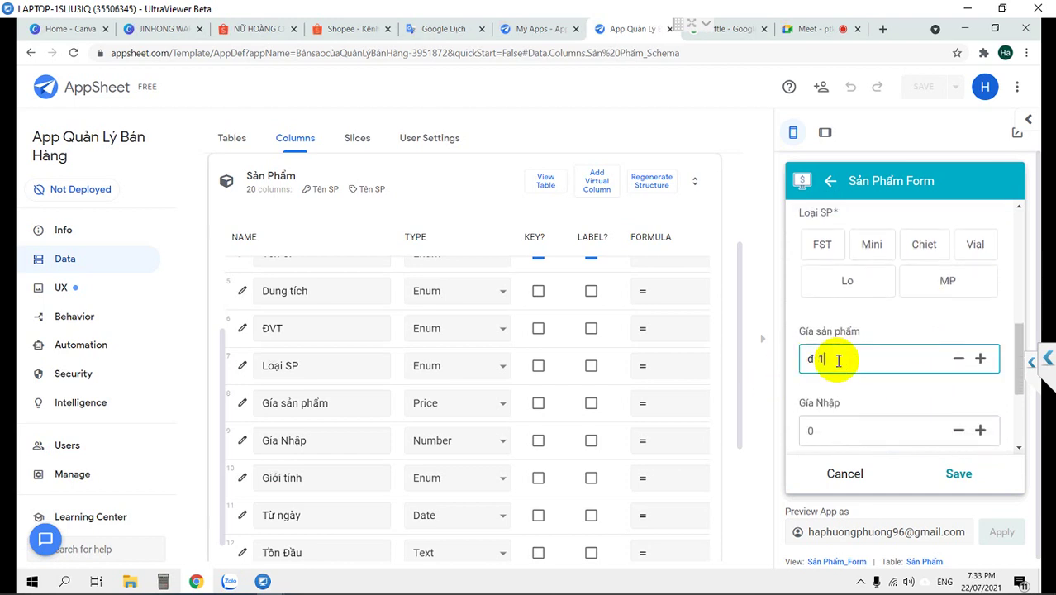
type("150000")
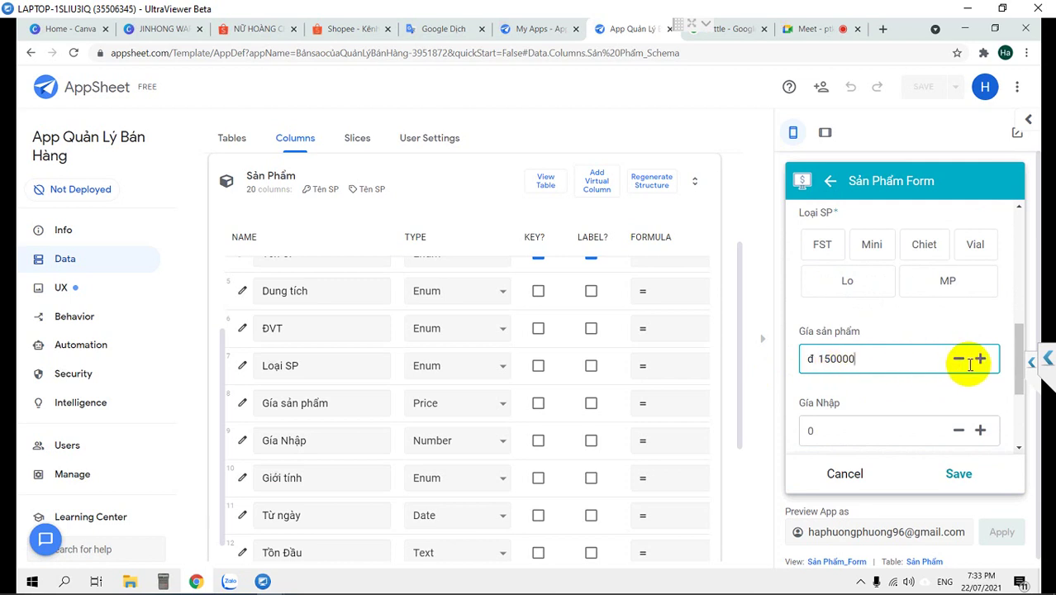
left_click(980, 360)
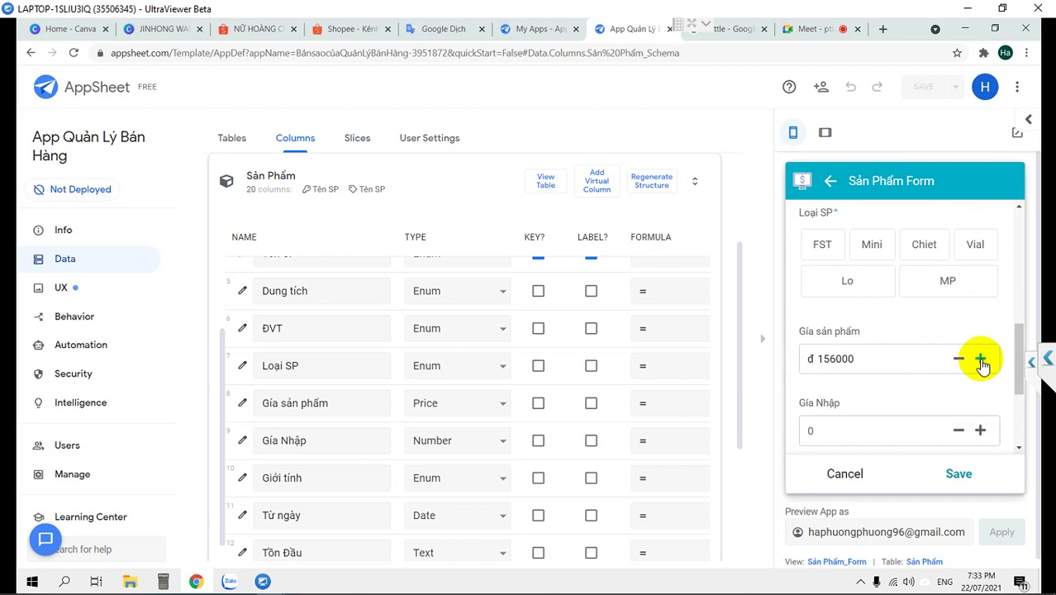
left_click(830, 357)
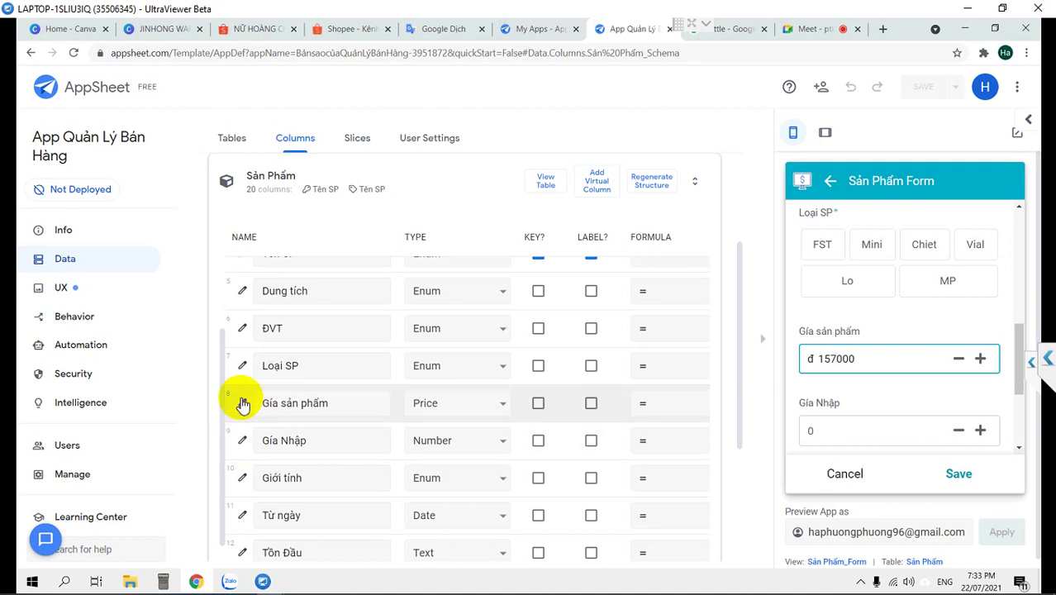
Raise Gía sản phẩm Numeric digits to 3, close the column dialog and save
left_click(243, 404)
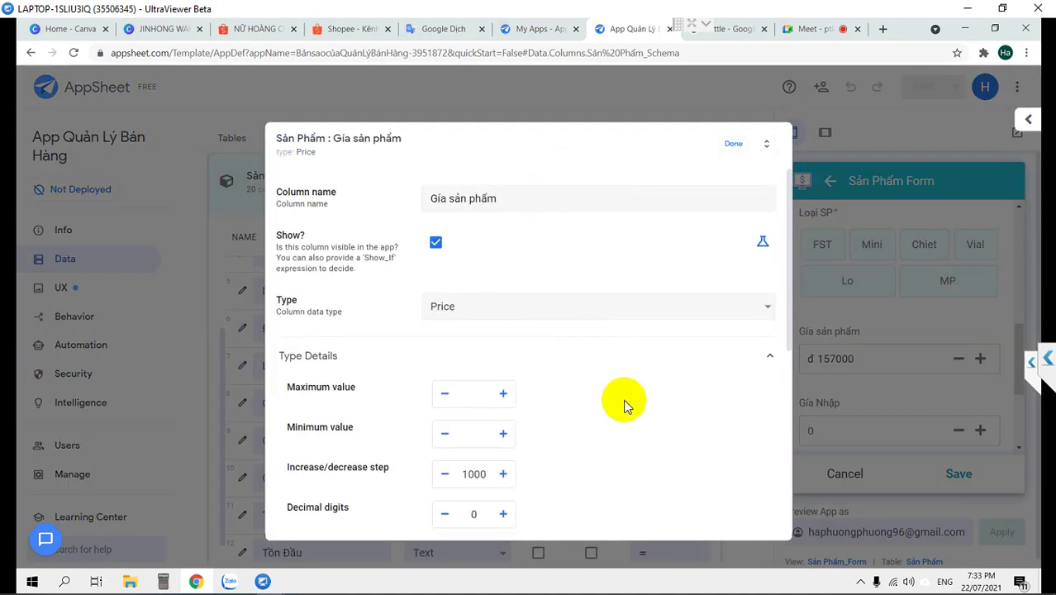
scroll(594, 405, "down", 1)
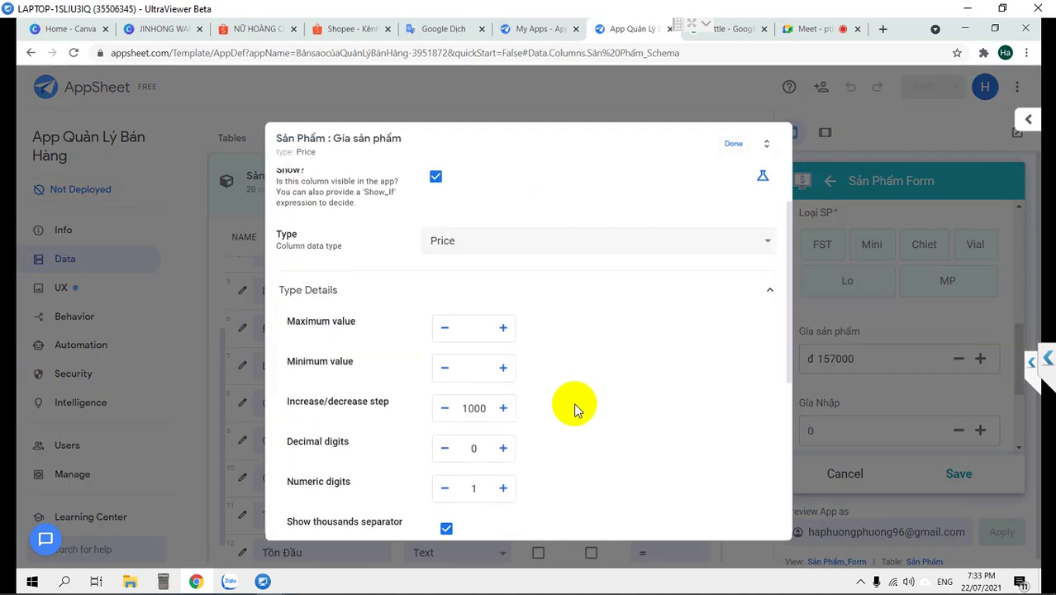
left_click(503, 488)
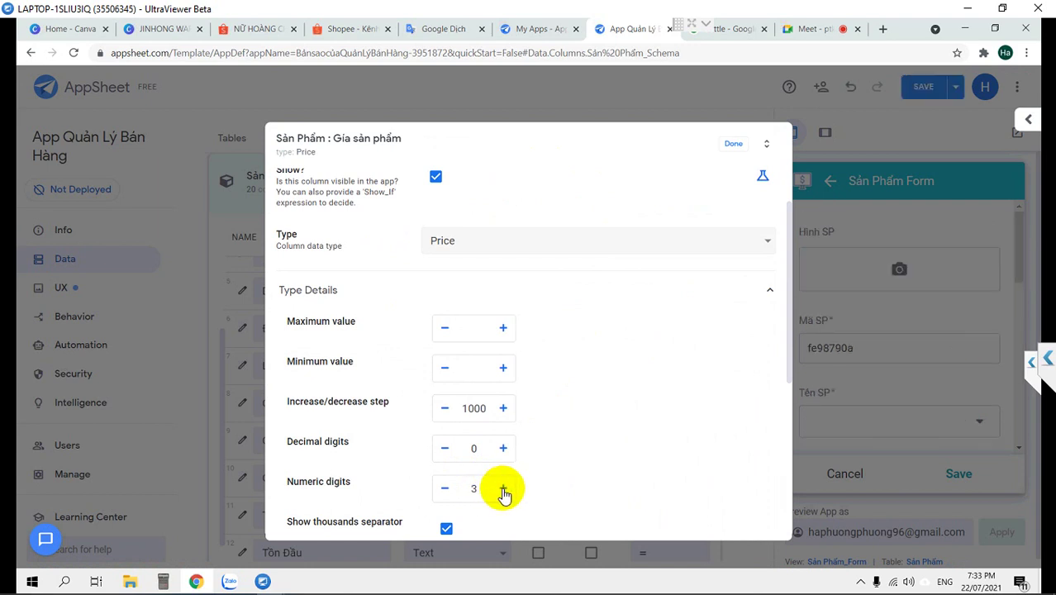
left_click(732, 144)
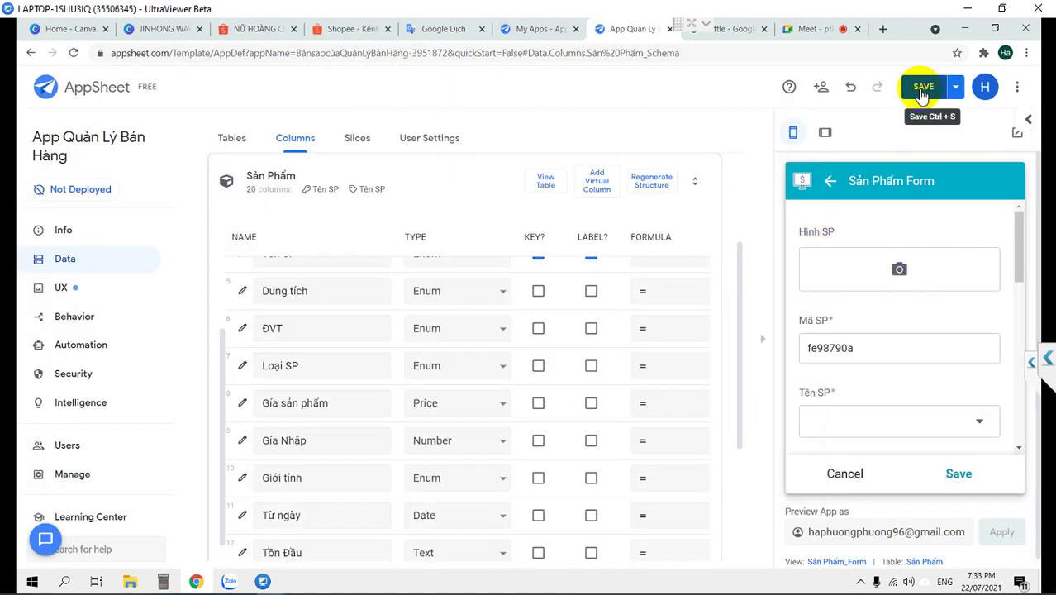
left_click(920, 86)
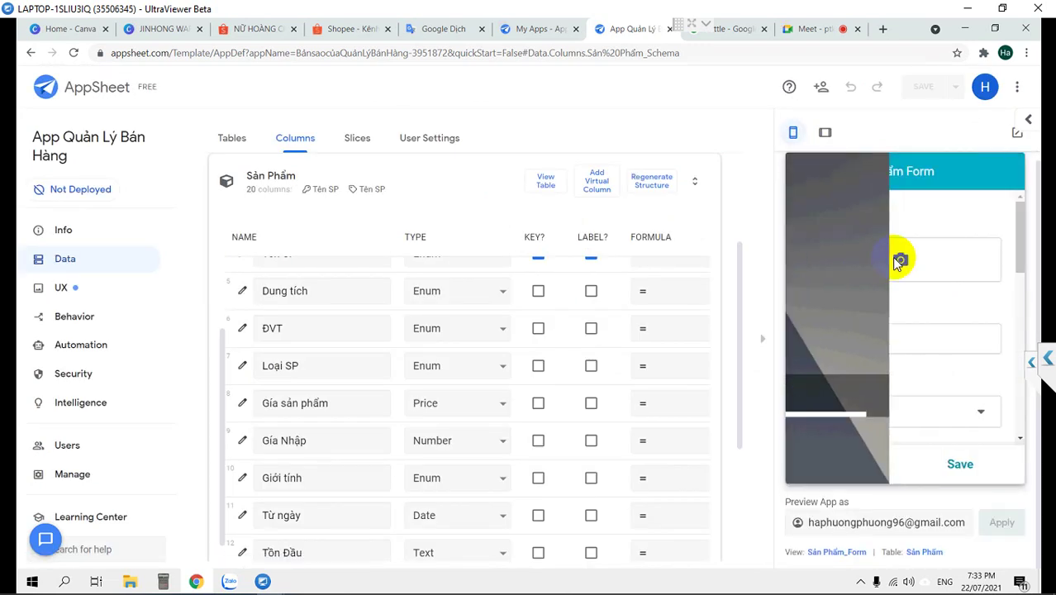
Enter 1500000 as the Gía sản phẩm price in the preview form
scroll(891, 262, "down", 2)
scroll(893, 261, "down", 5)
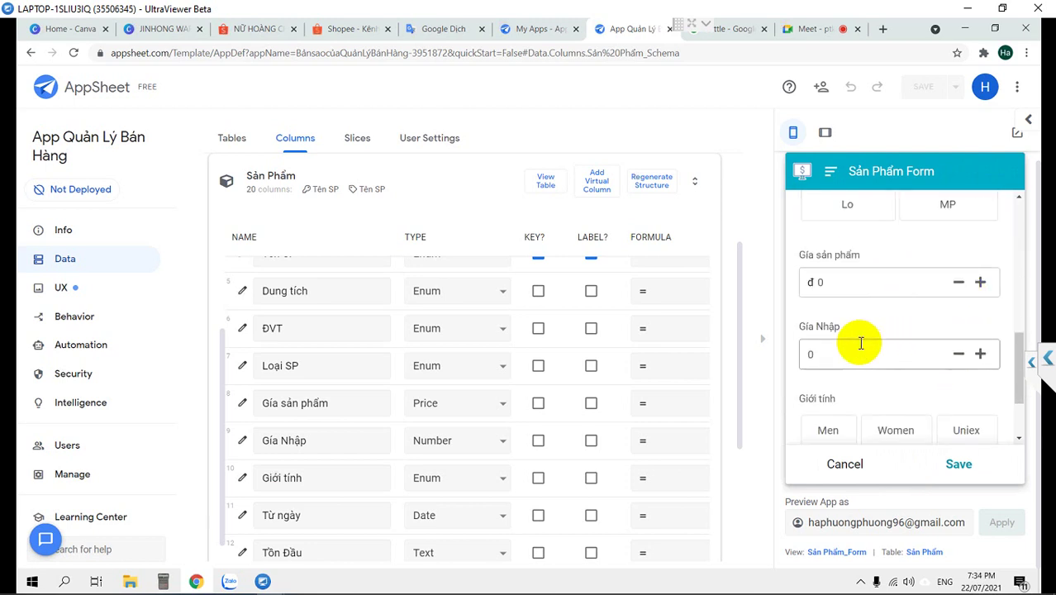
left_click(848, 279)
type("1500000")
left_click(897, 309)
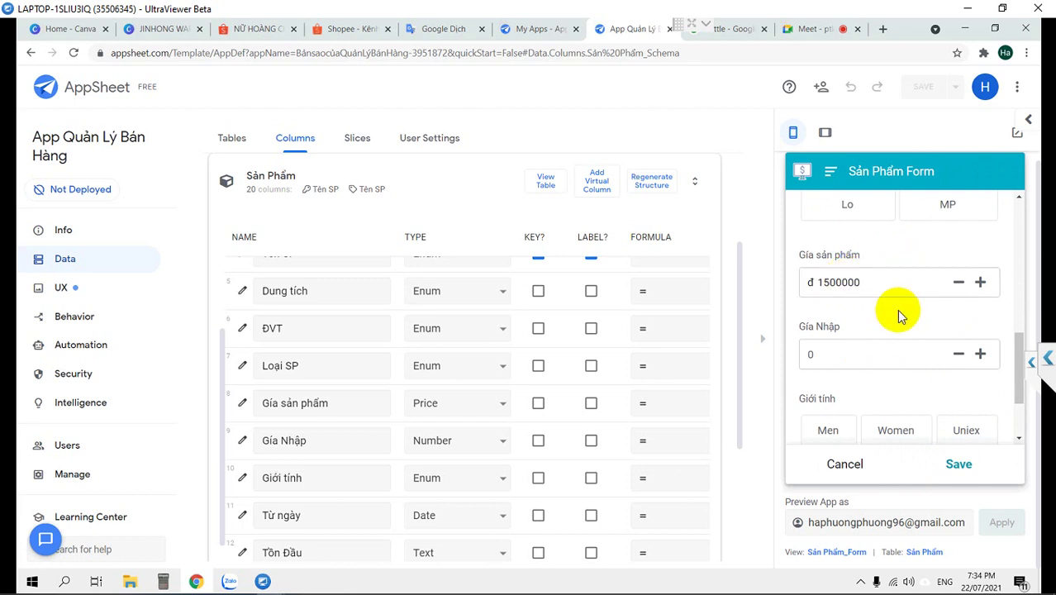
left_click(887, 308)
scroll(884, 347, "up", 3)
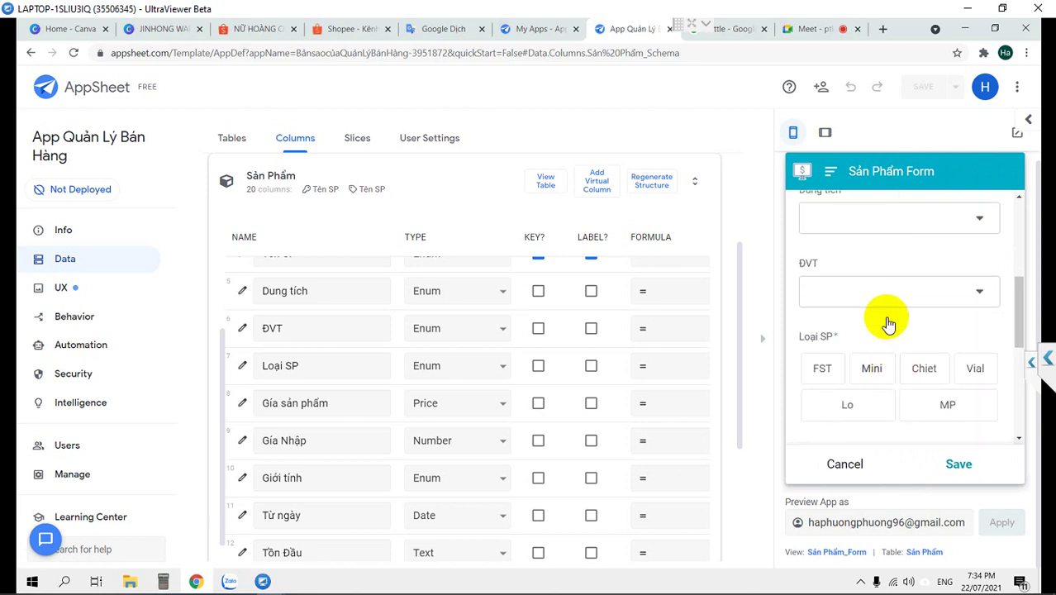
scroll(856, 217, "up", 4)
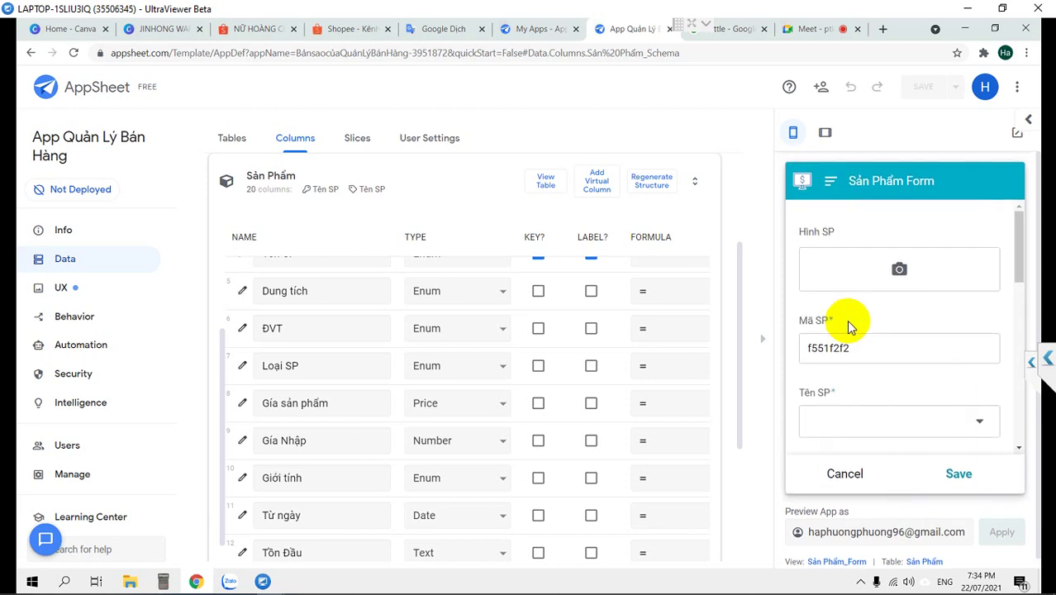
scroll(848, 373, "down", 7)
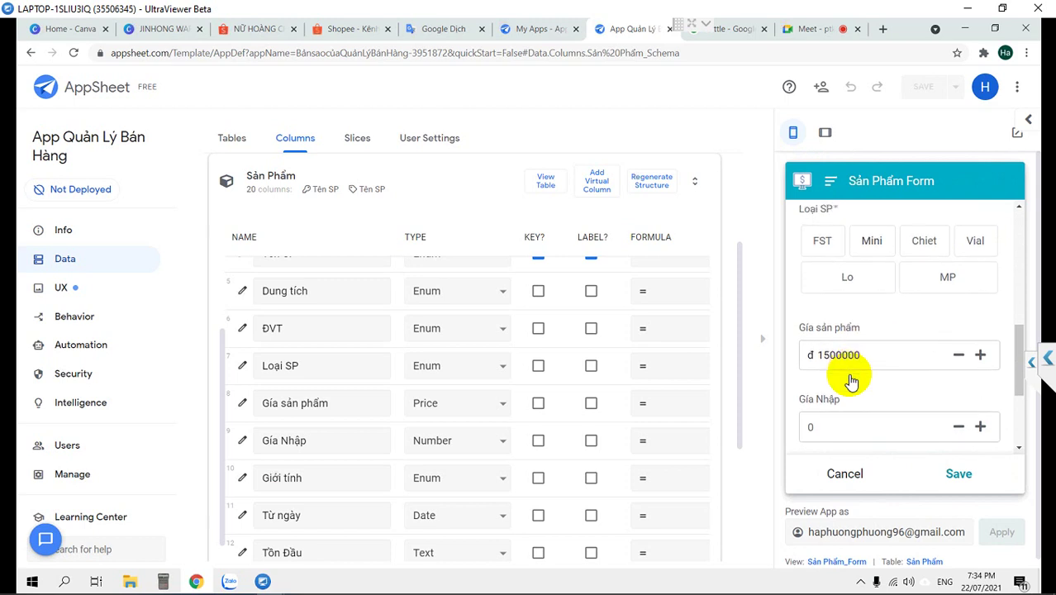
left_click(838, 291)
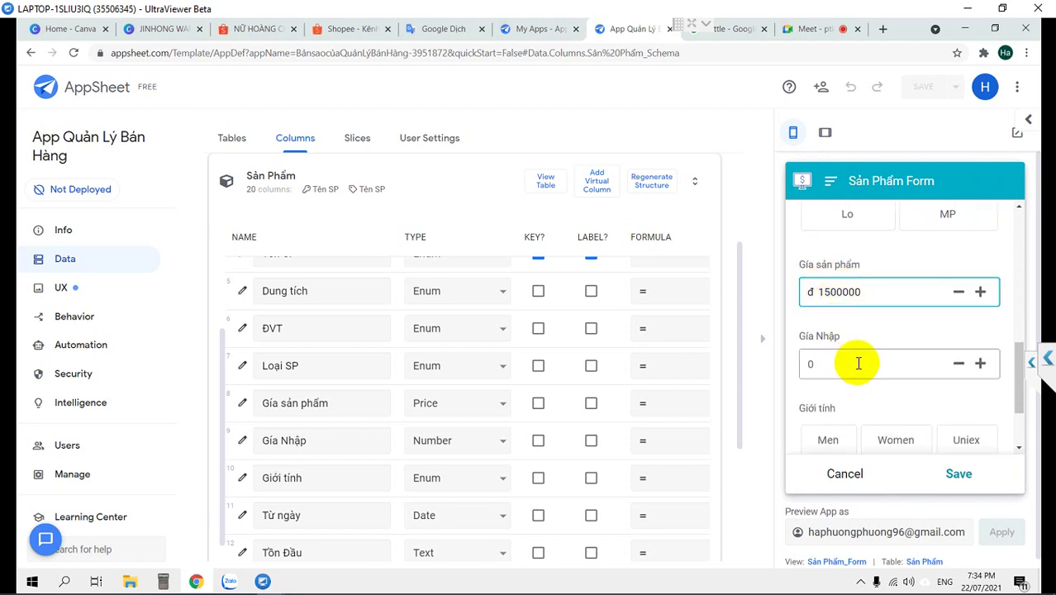
left_click(997, 372)
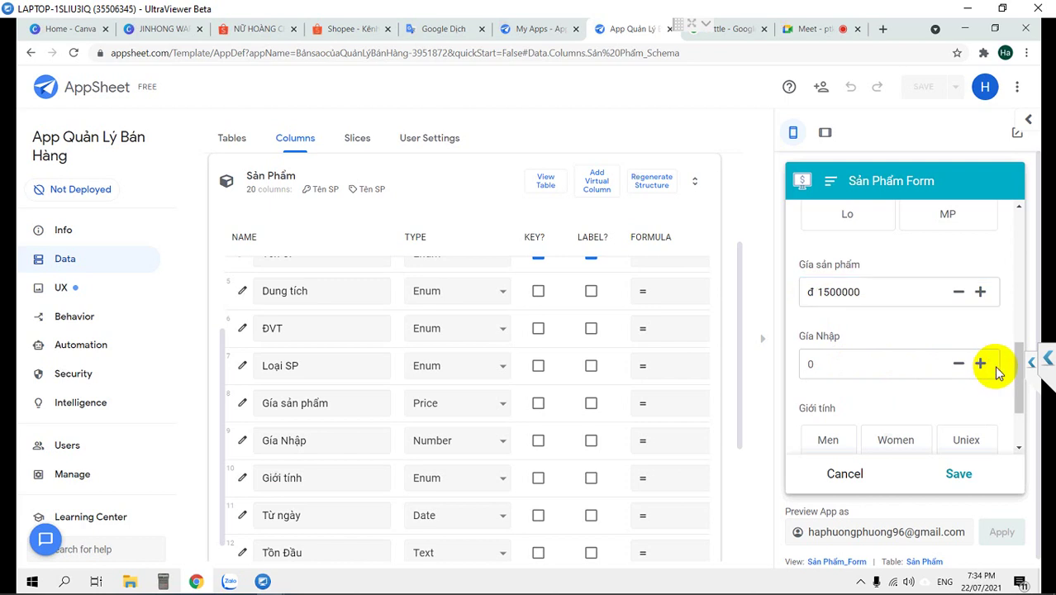
Enter 1500000 as the Gía Nhập purchase price
left_click(899, 353)
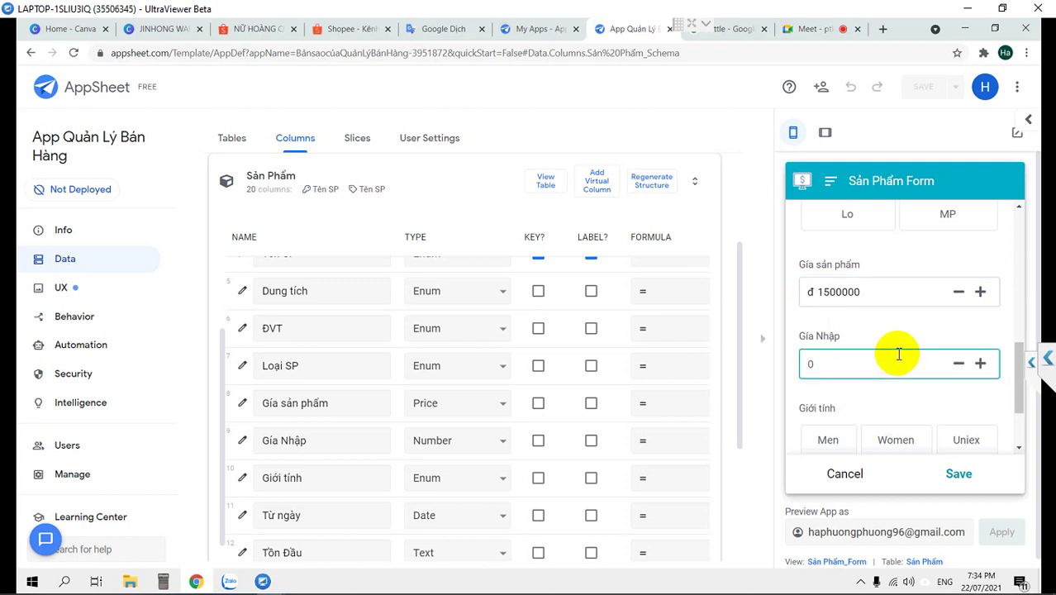
type("1500000")
left_click(880, 408)
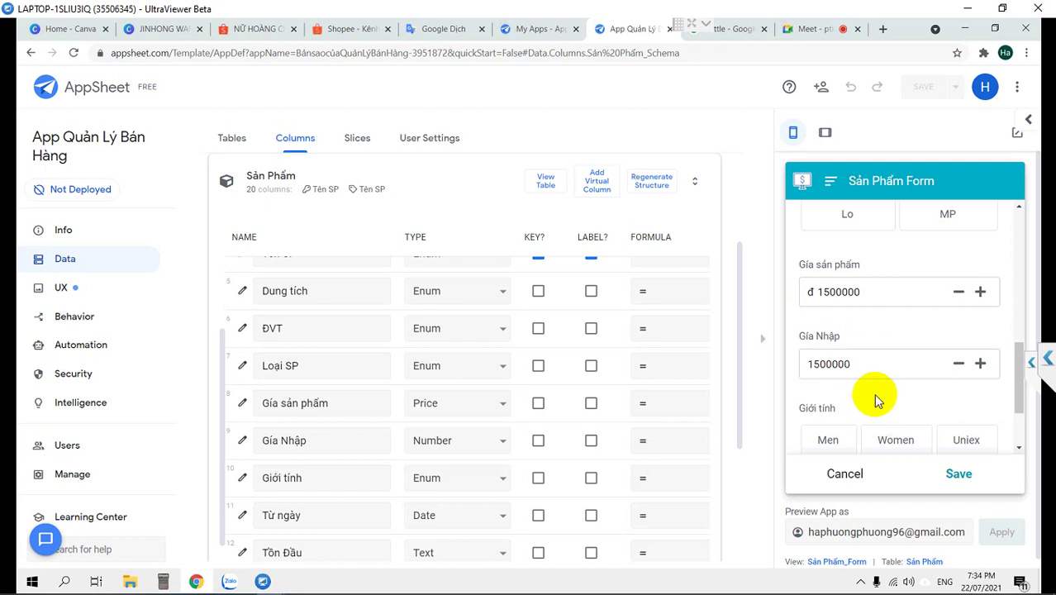
left_click(867, 357)
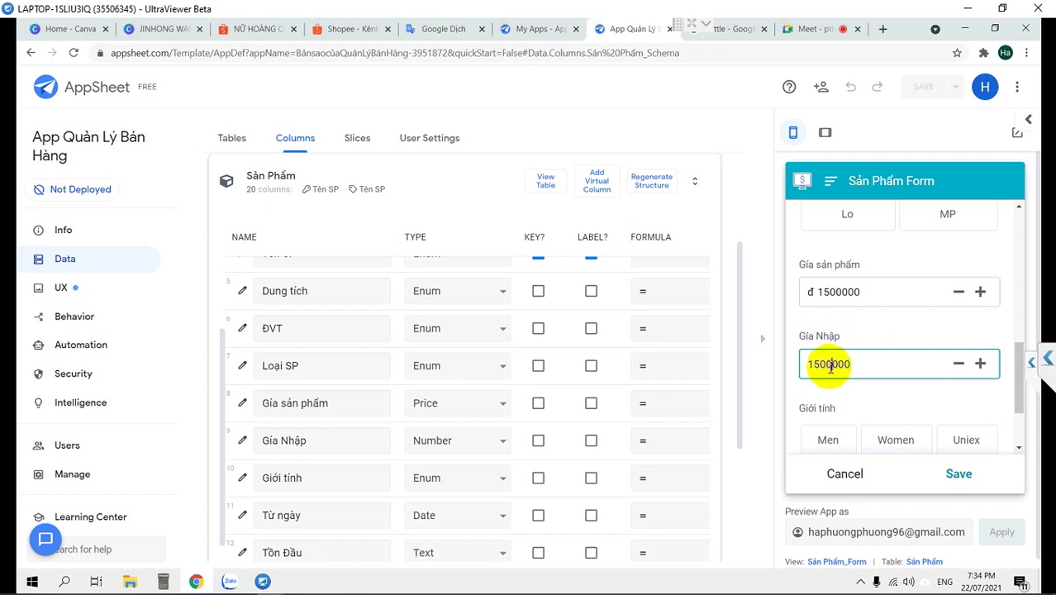
Add 'ádfs' as the product name and 120ml as the Dung tích volume
scroll(902, 384, "up", 1)
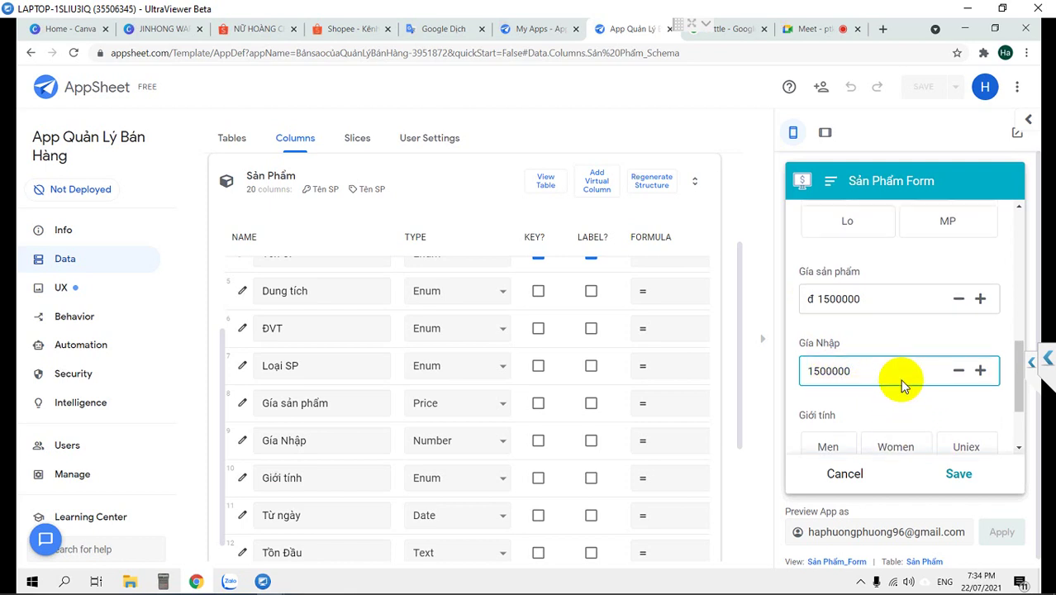
scroll(888, 299, "up", 10)
left_click(870, 416)
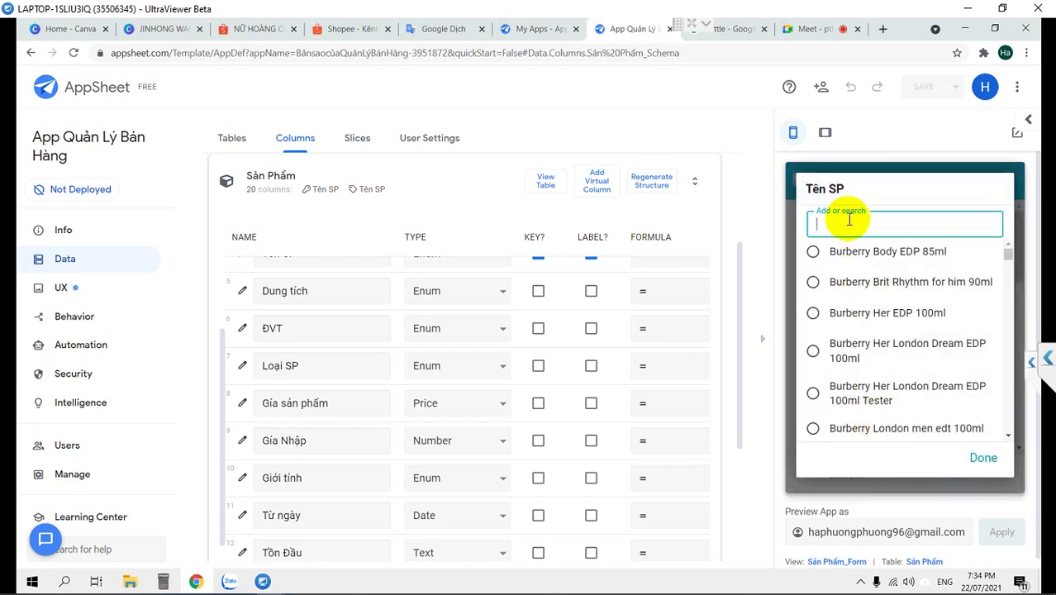
type("ádfs")
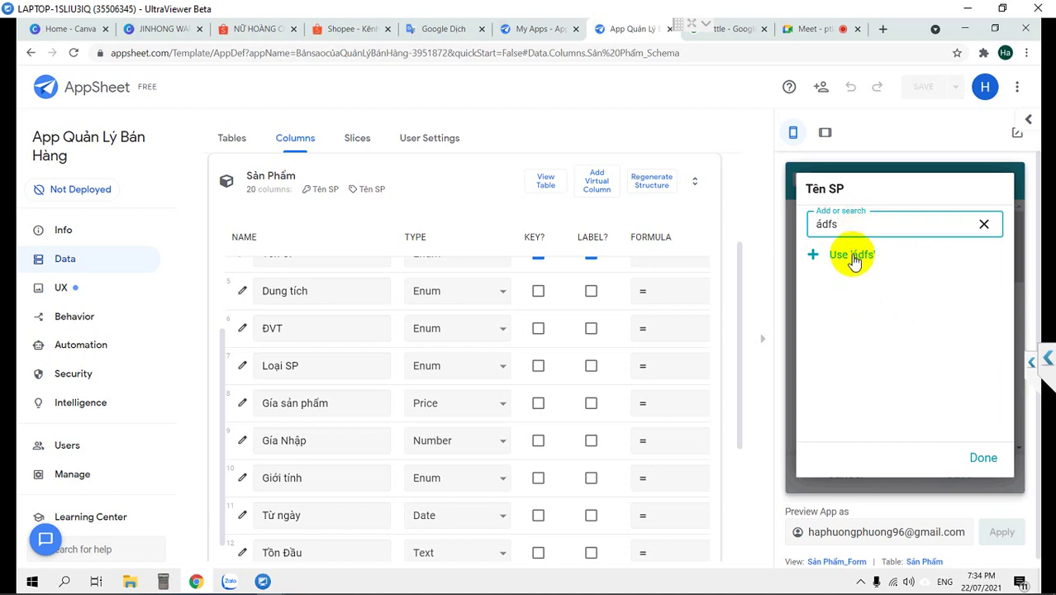
left_click(856, 257)
scroll(887, 323, "down", 2)
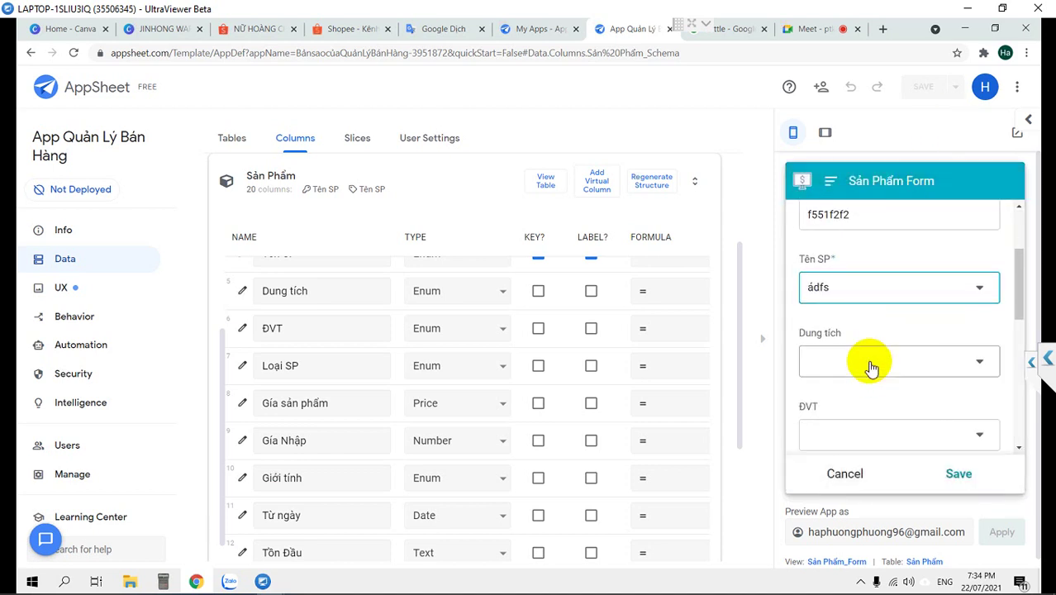
left_click(870, 367)
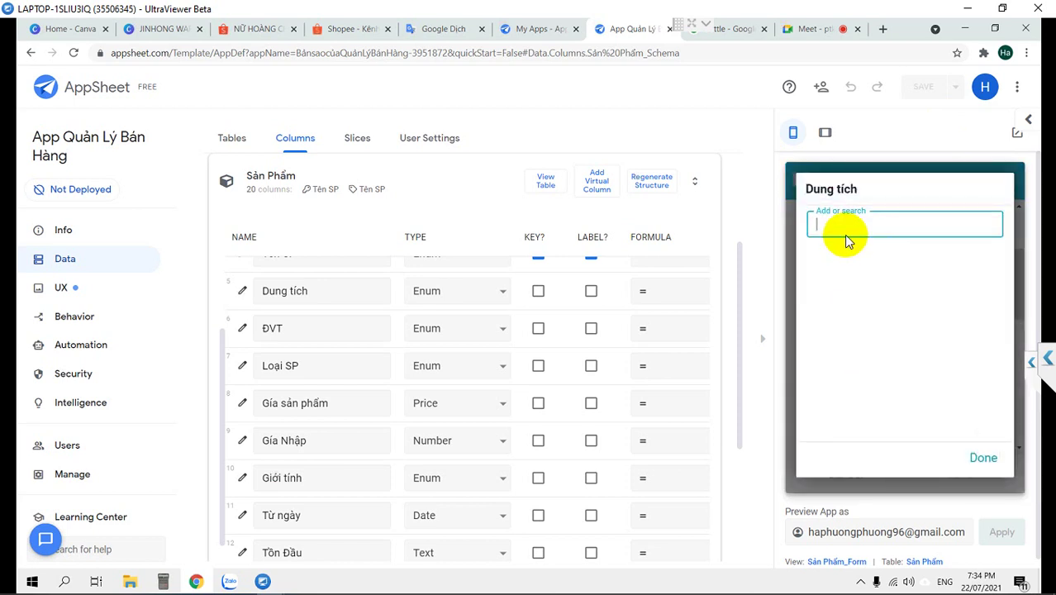
type("120")
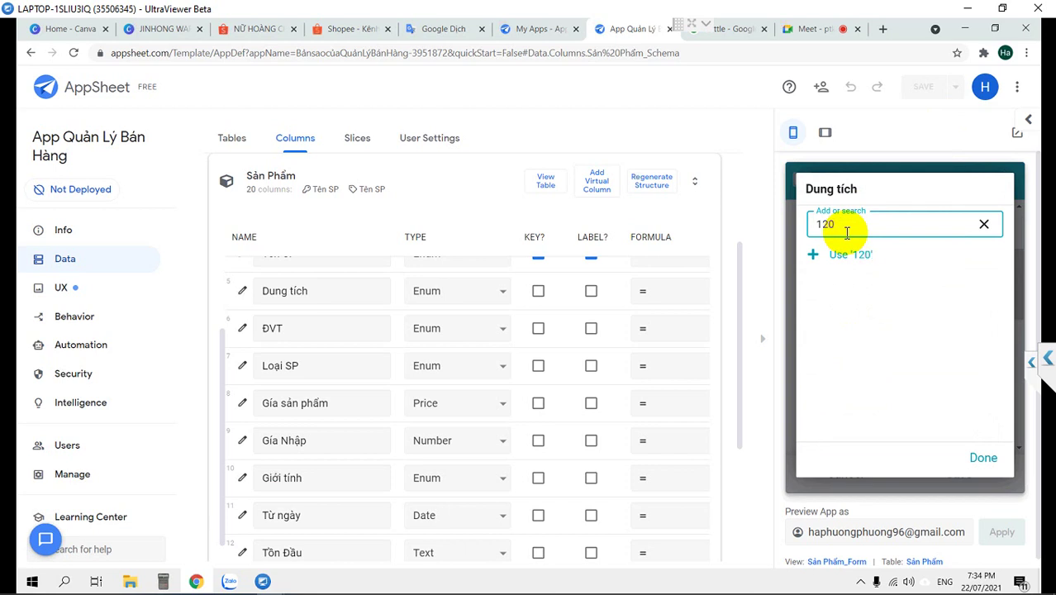
type("0ml")
left_click(859, 258)
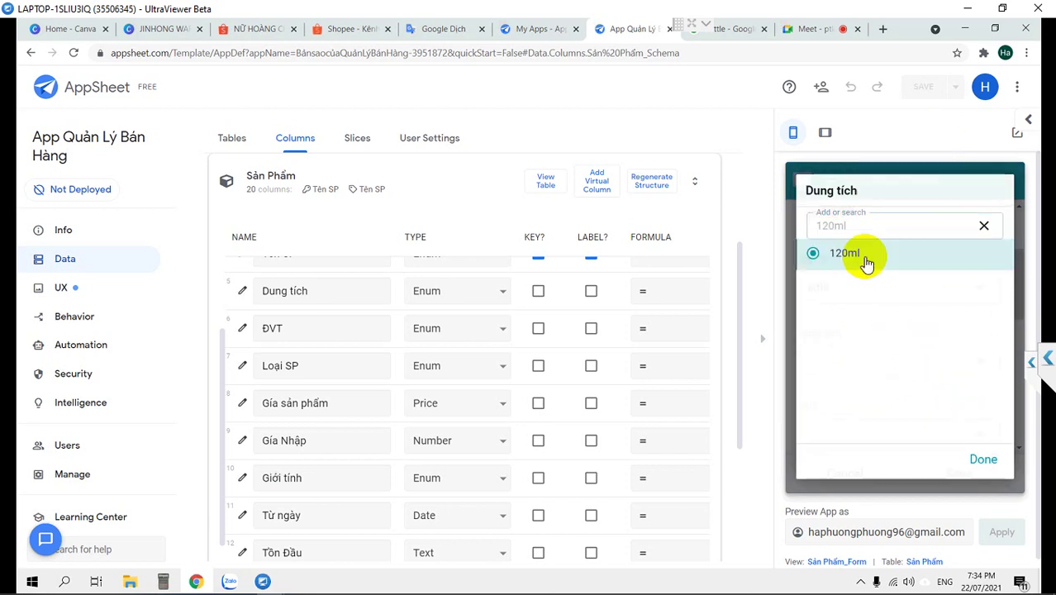
Choose chai as ĐVT, FST as product type and Men as Giới tính, then save the form
scroll(934, 388, "down", 1)
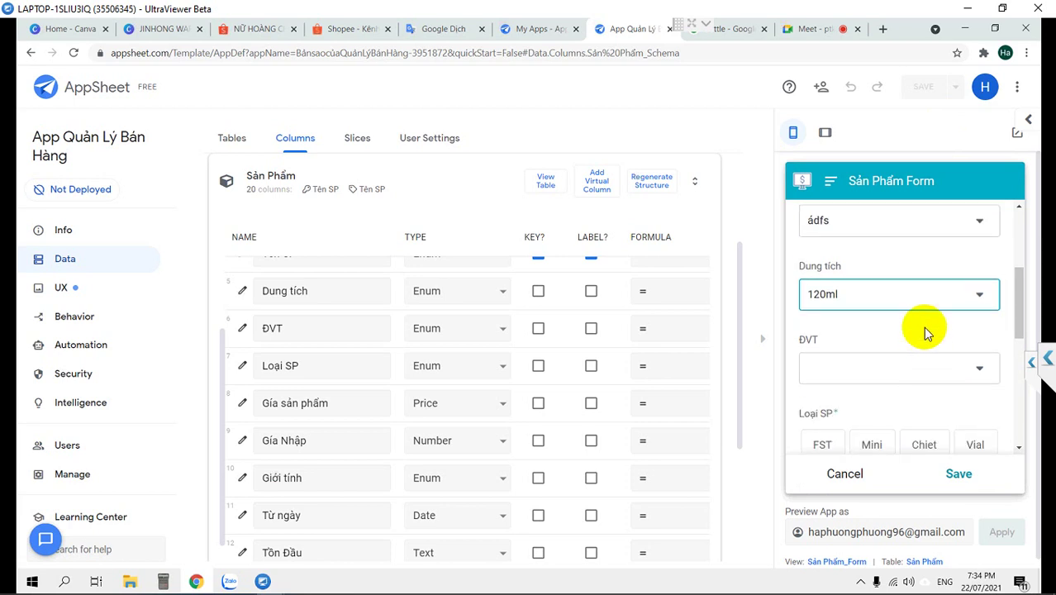
left_click(904, 366)
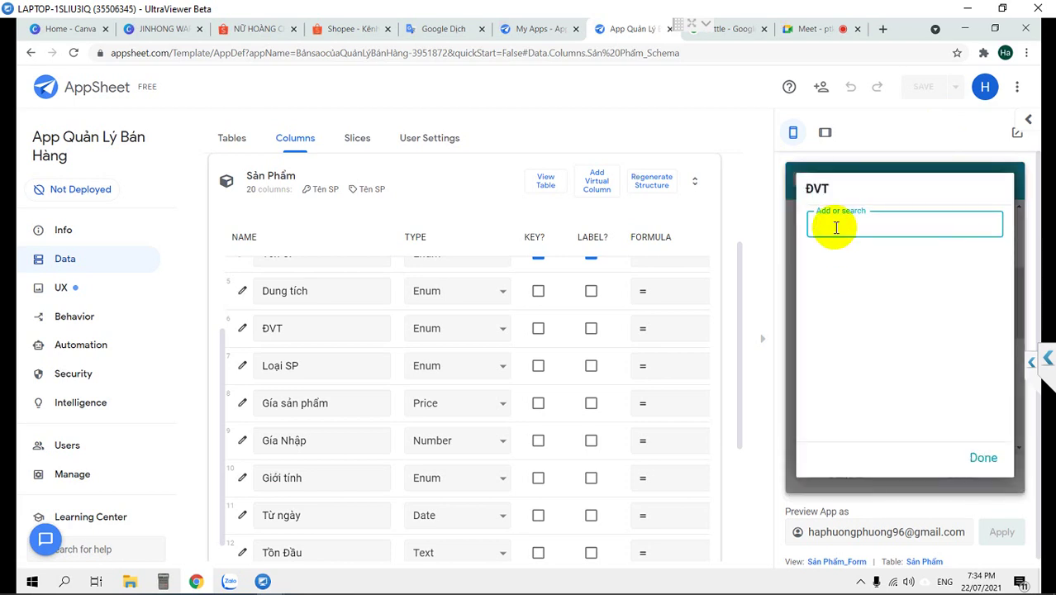
type("chai")
left_click(857, 257)
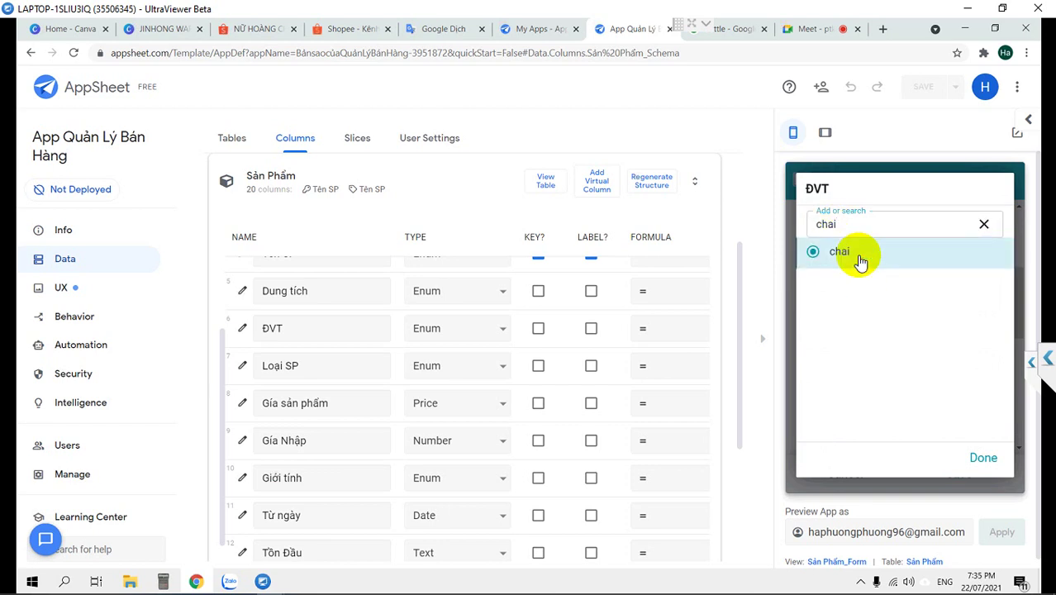
scroll(884, 361, "down", 2)
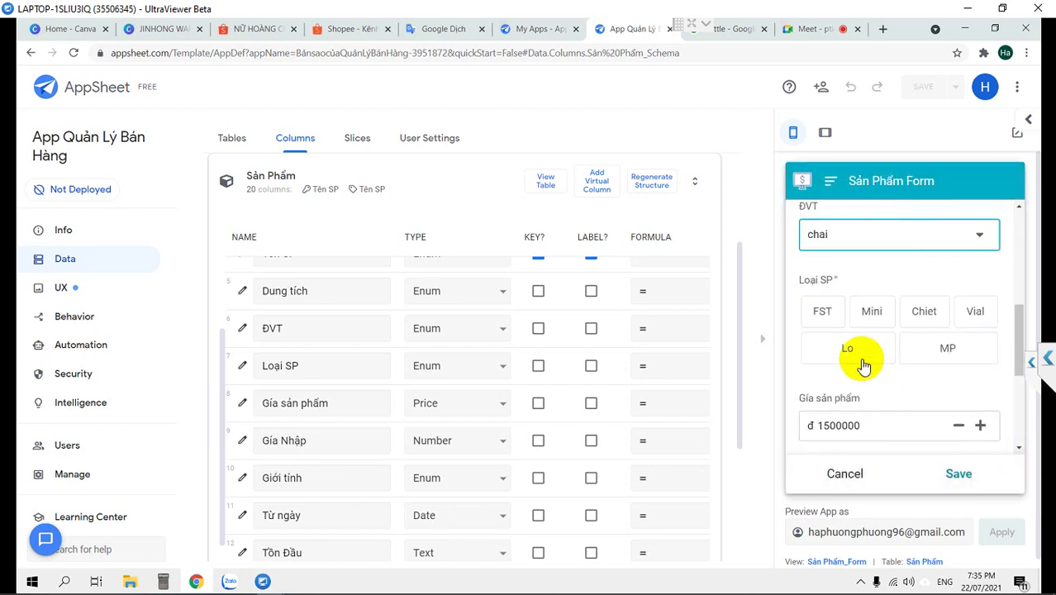
left_click(820, 309)
scroll(871, 409, "down", 1)
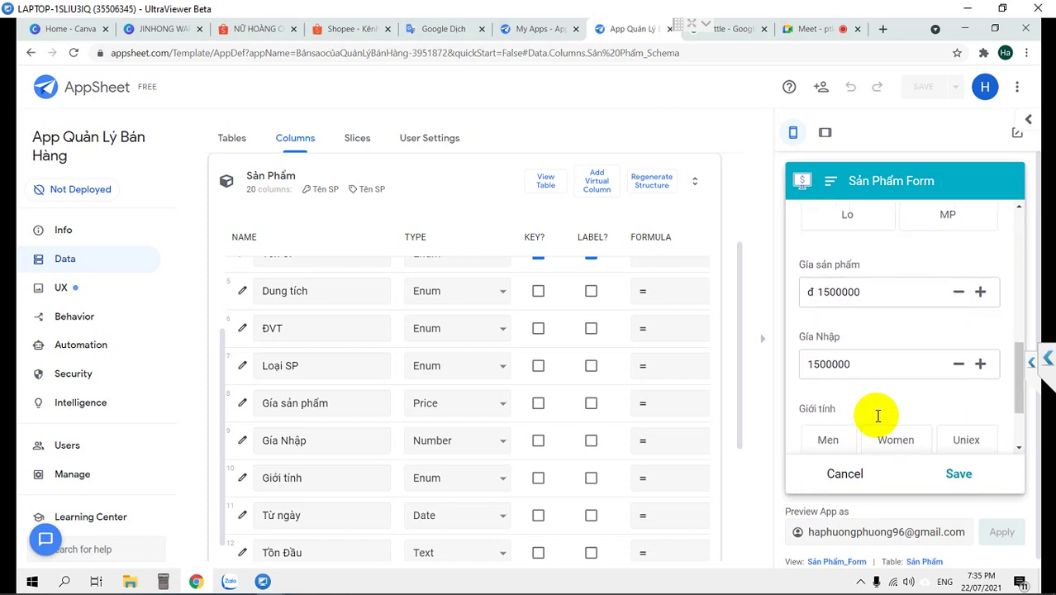
scroll(876, 417, "down", 2)
left_click(828, 327)
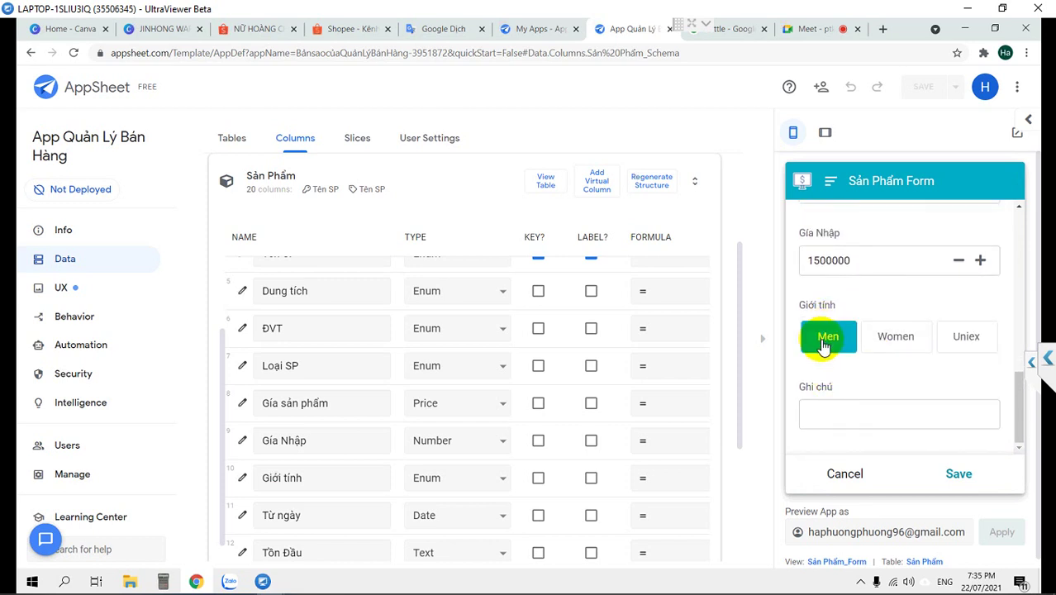
scroll(821, 248, "up", 10)
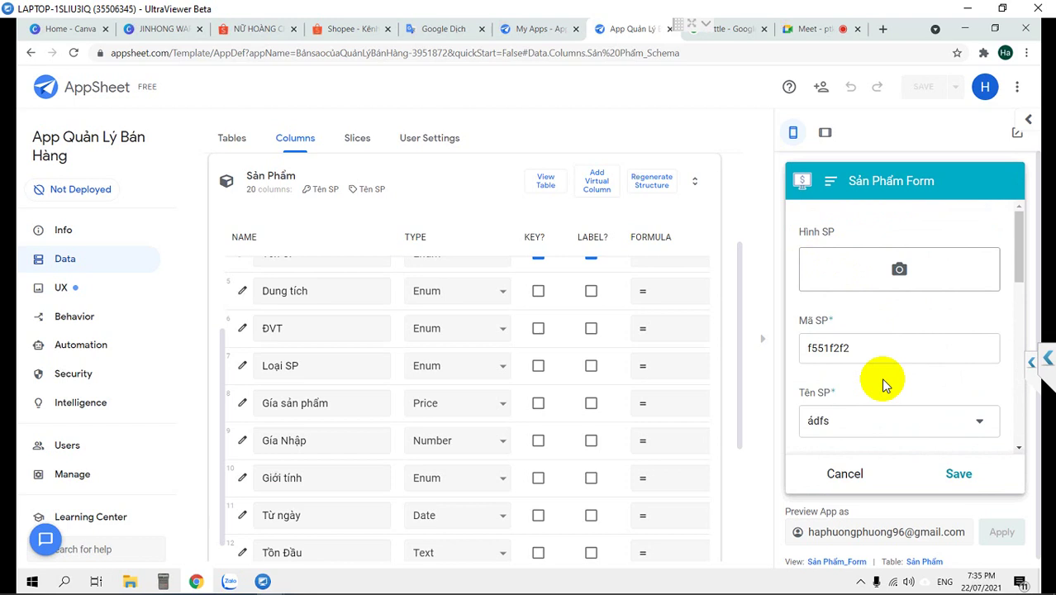
left_click(956, 475)
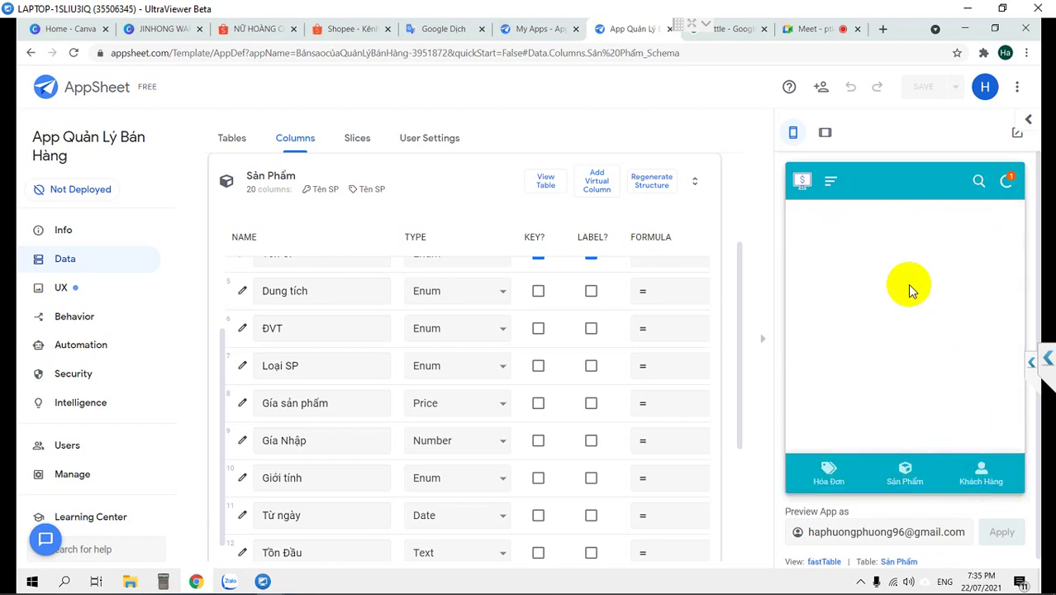
Open product f551f2f2 from the bottom of the Sản Phẩm list and check its Gía sản phẩm and Gía Nhập
left_click(905, 474)
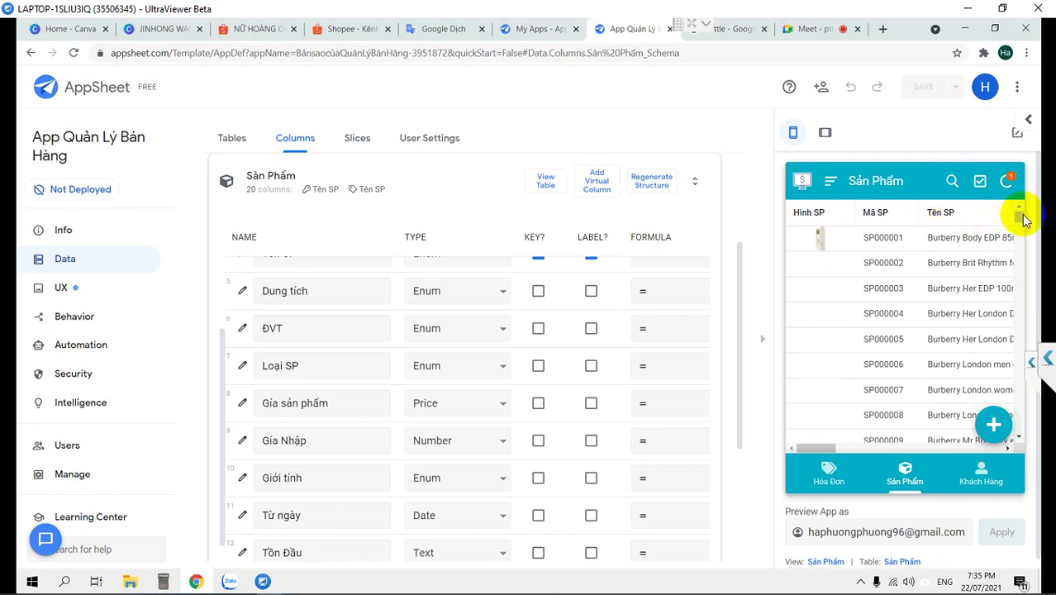
left_click_drag(1019, 217, 983, 464)
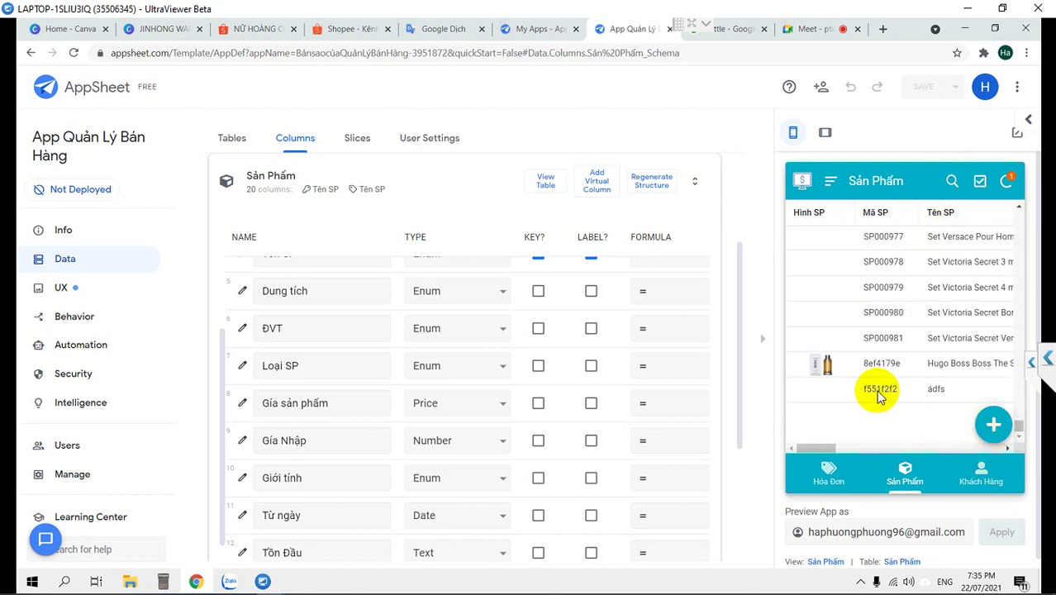
left_click(875, 393)
scroll(895, 327, "down", 5)
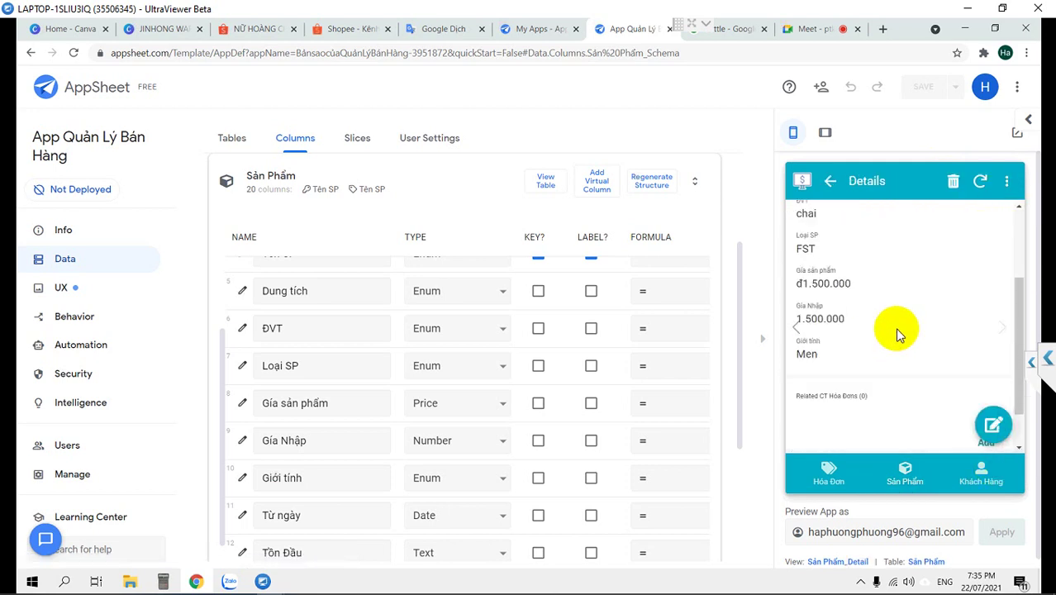
scroll(894, 327, "up", 2)
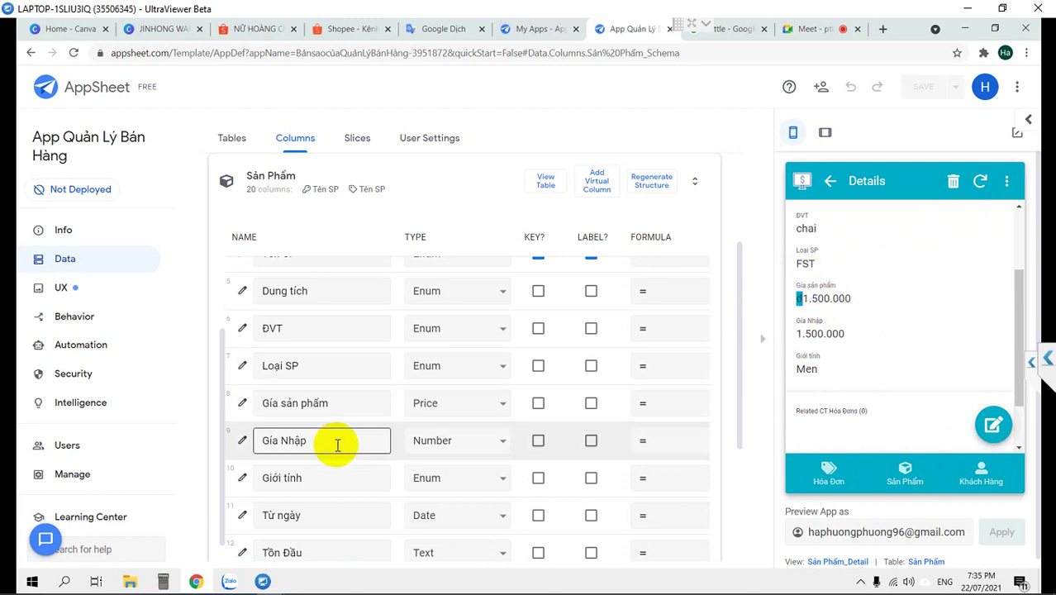
scroll(334, 443, "down", 3)
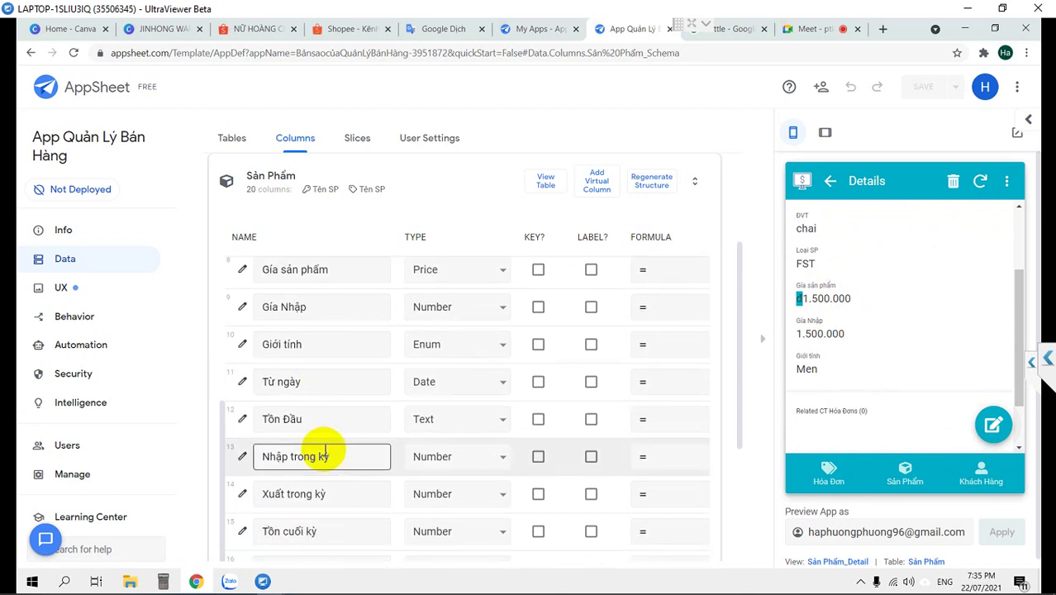
scroll(318, 438, "up", 2)
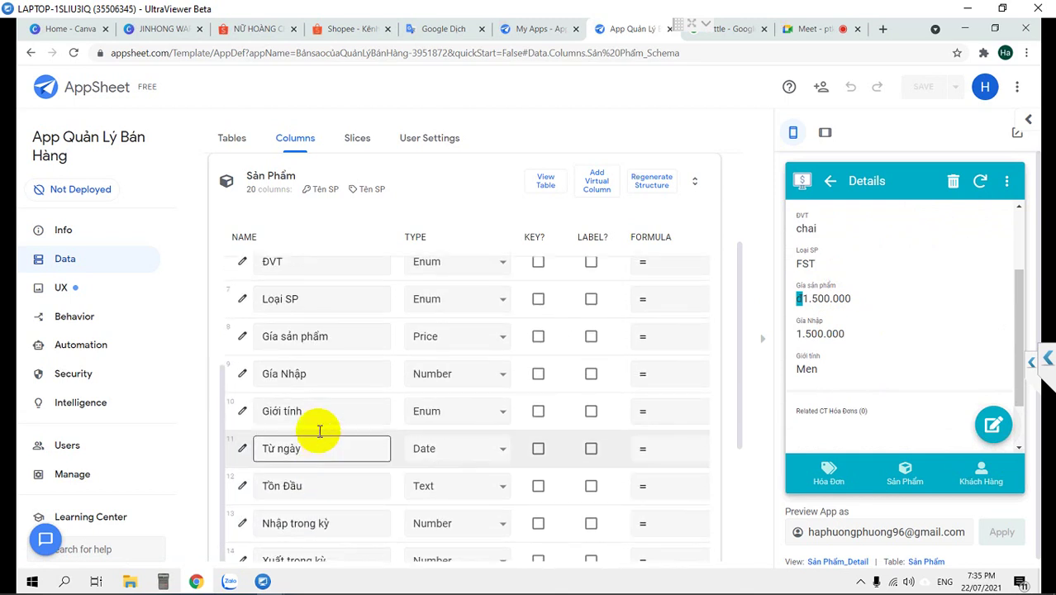
Give Gía sản phẩm 0 numeric digits and Range display mode, then save the app
left_click(242, 339)
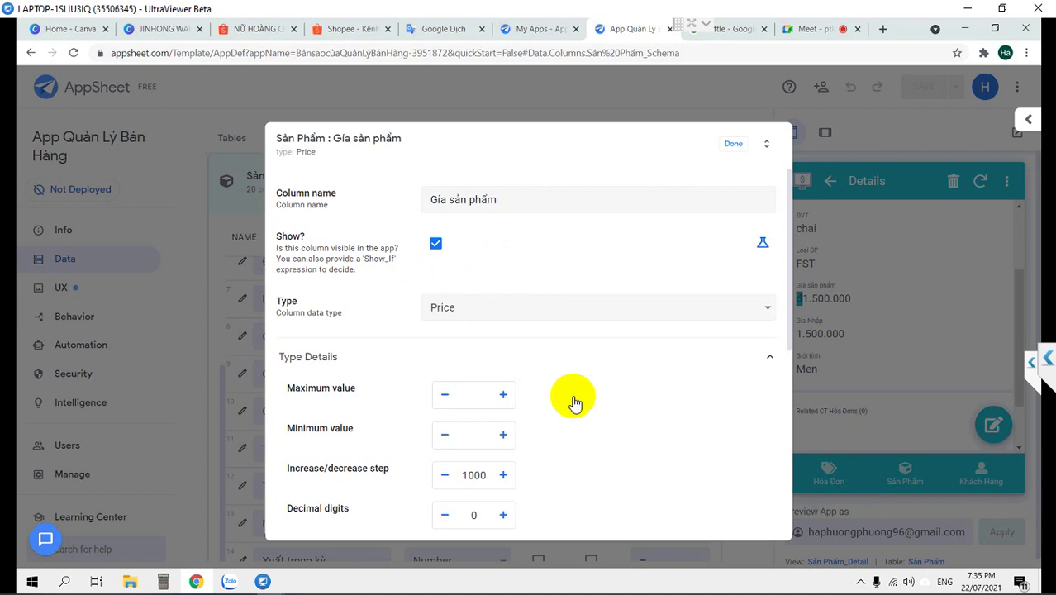
scroll(575, 403, "down", 2)
scroll(576, 403, "down", 1)
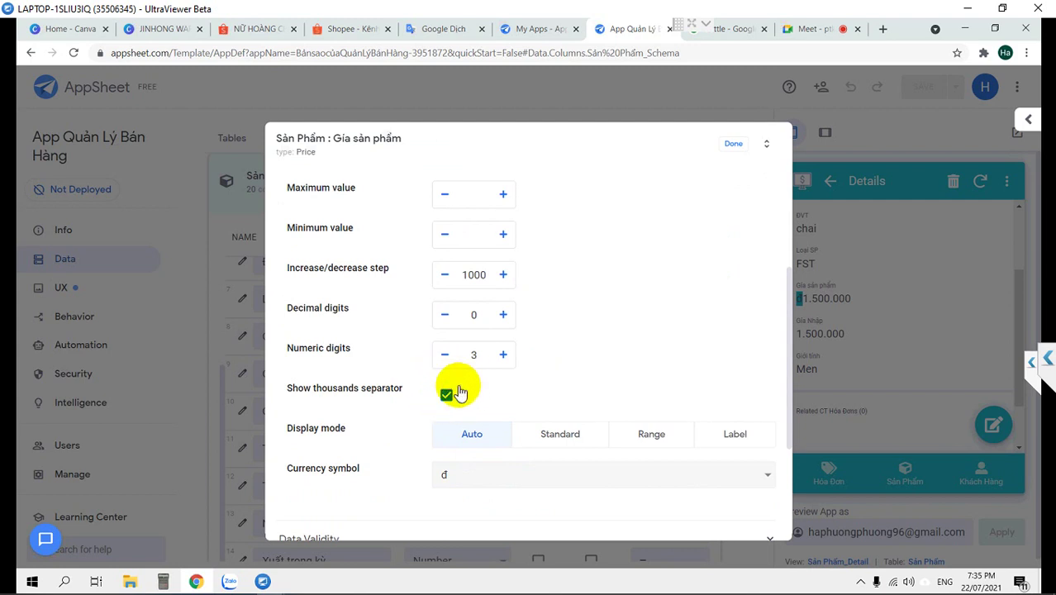
double_click(473, 355)
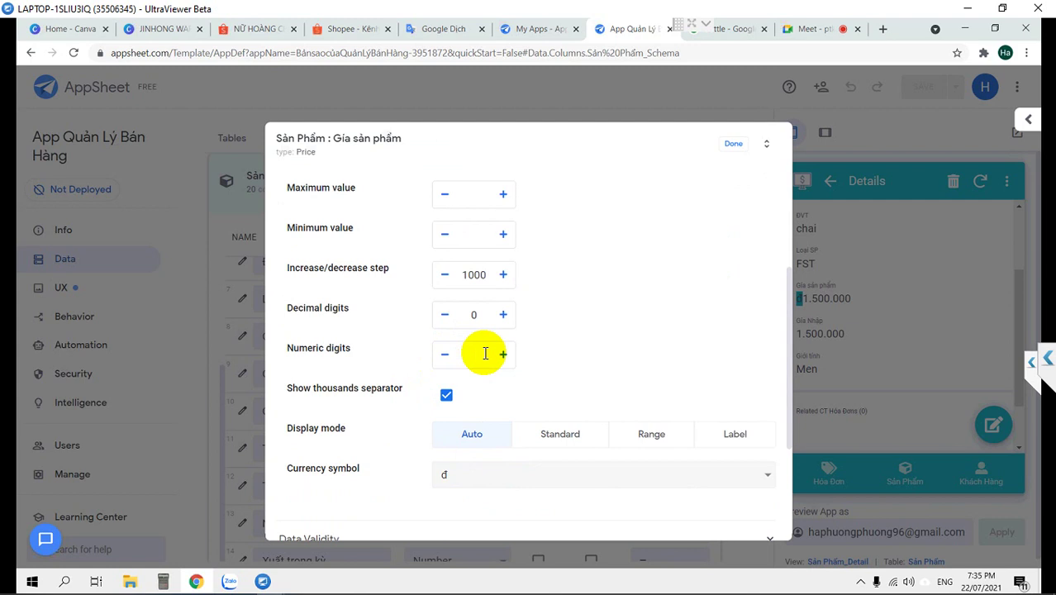
type("0")
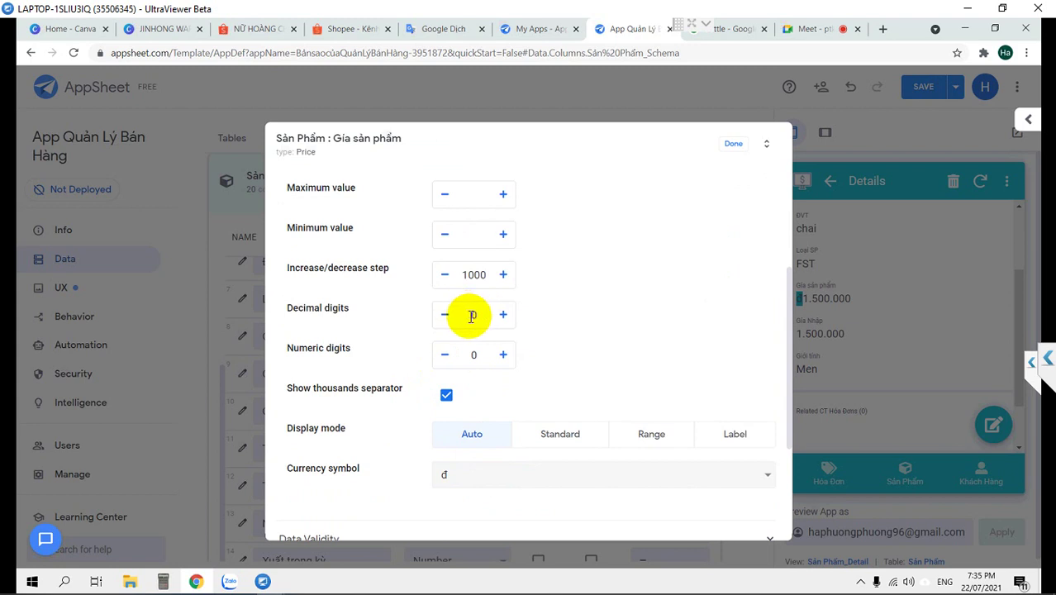
left_click_drag(496, 315, 425, 314)
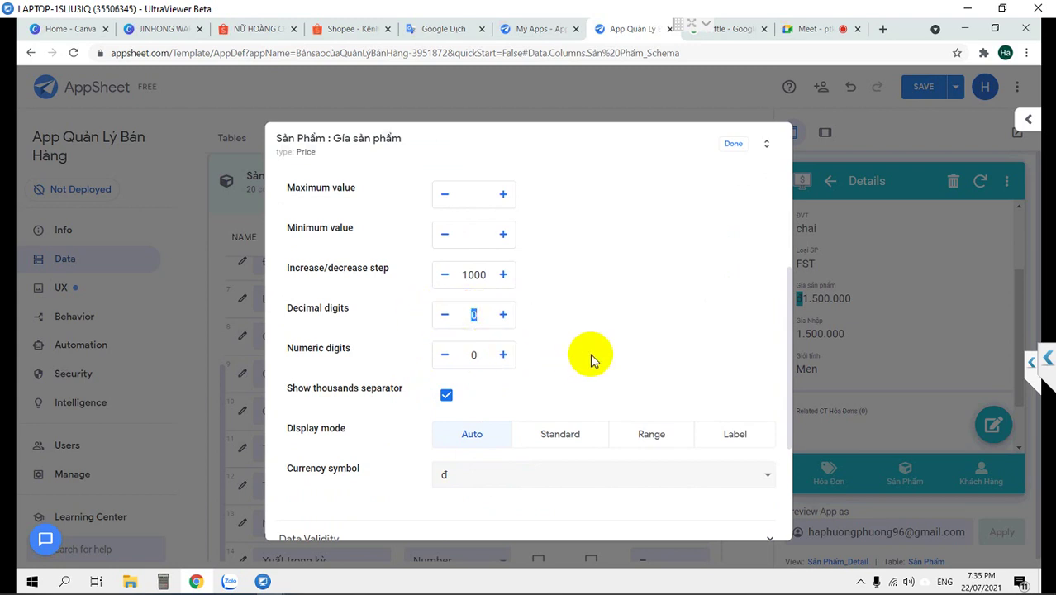
left_click(576, 444)
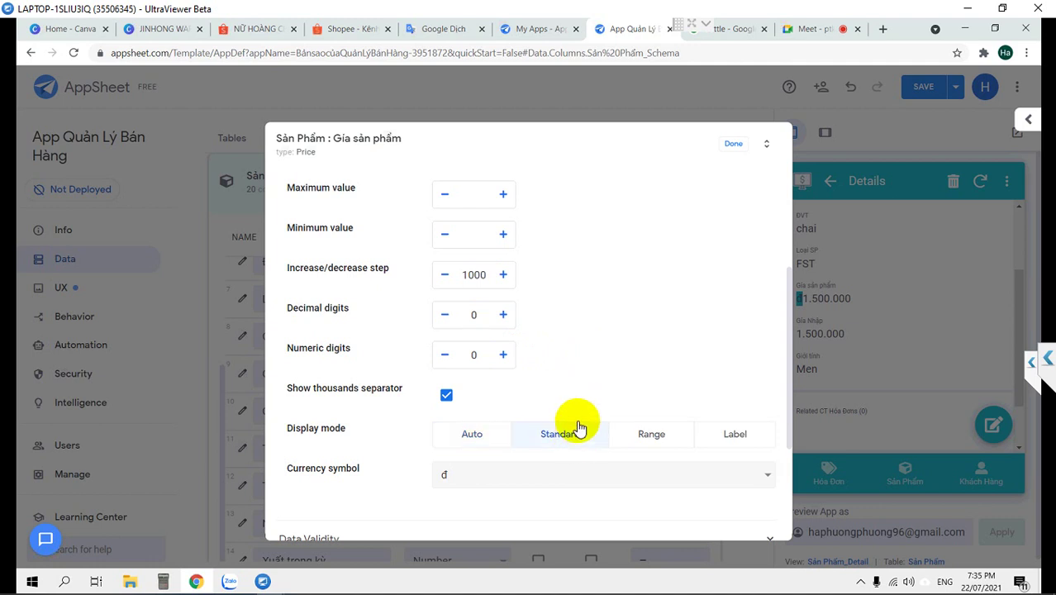
left_click(658, 441)
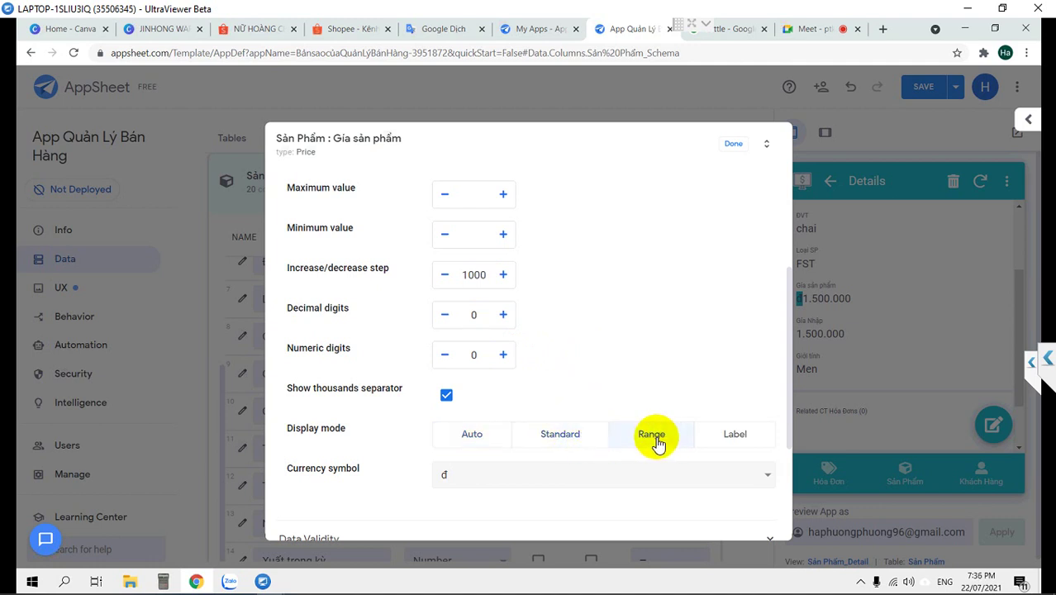
left_click(735, 149)
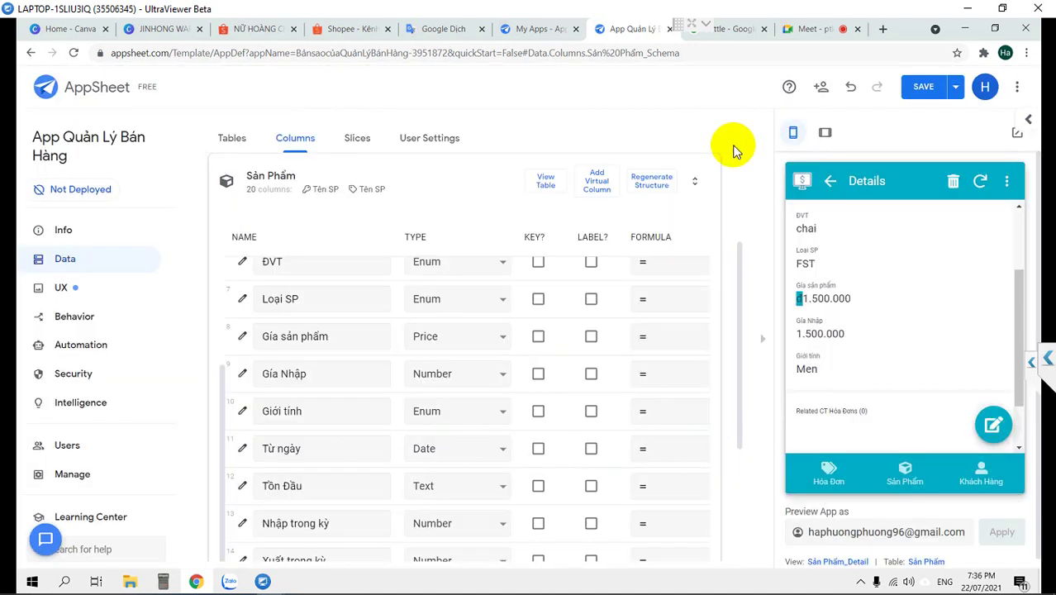
left_click(922, 87)
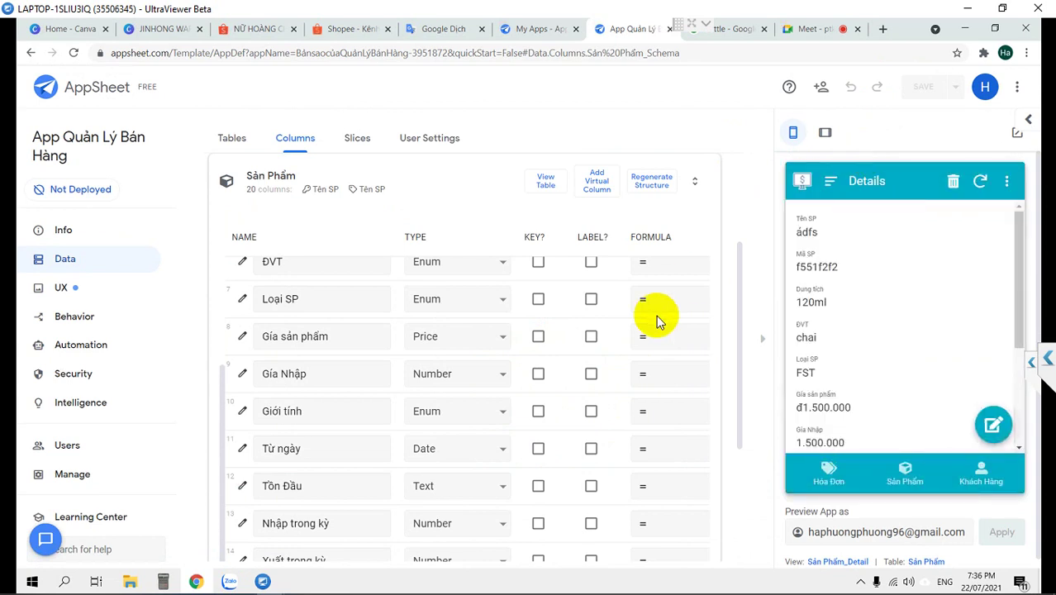
Open the edit form for product f551f2f2 from the Sản Phẩm list
left_click(901, 483)
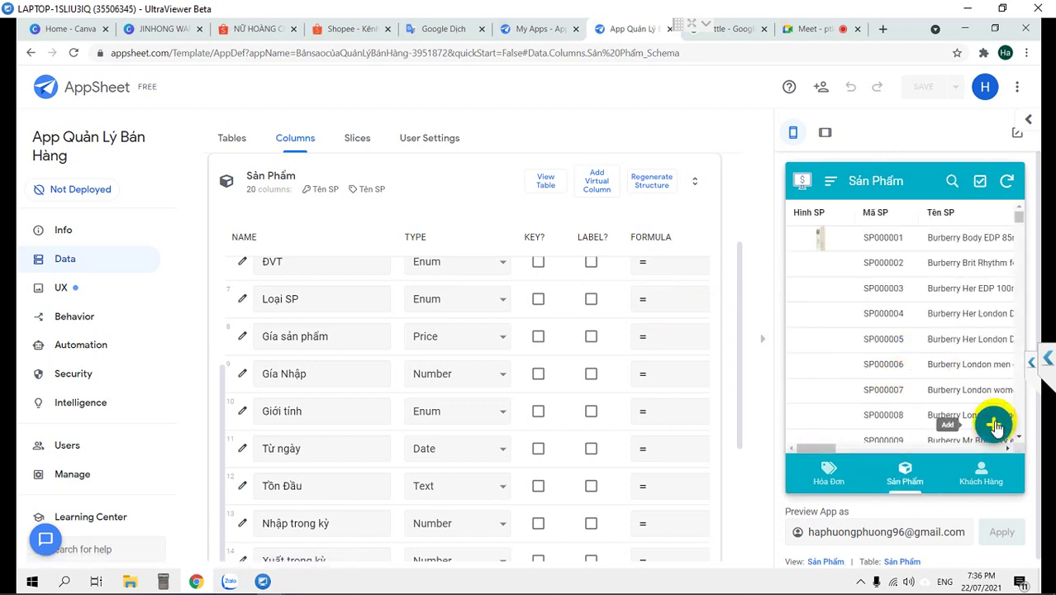
left_click_drag(1018, 222, 1017, 448)
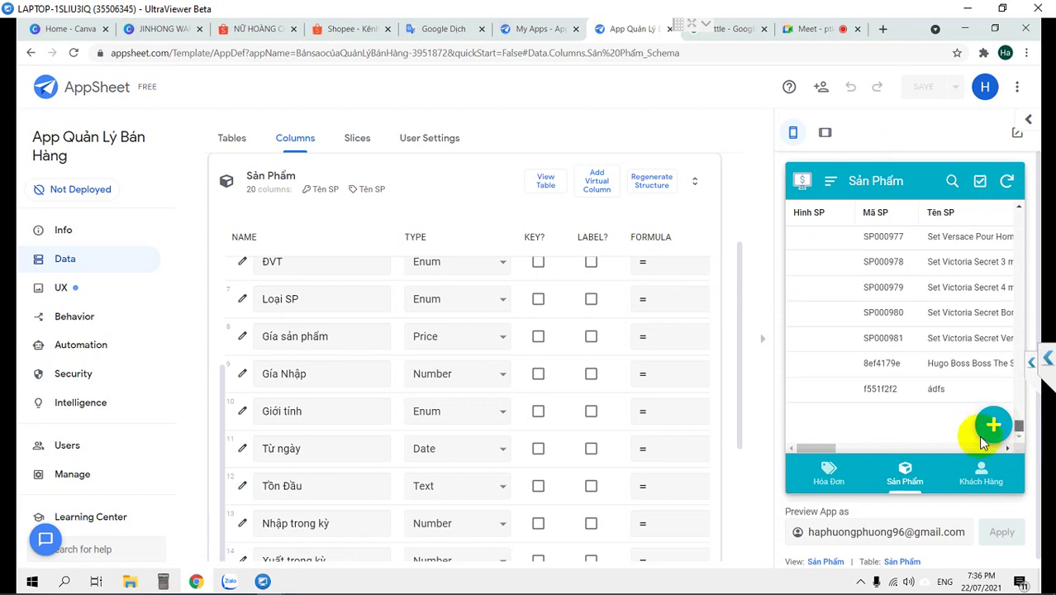
left_click(865, 392)
left_click(989, 425)
Drag the Gía sản phẩm Range slider back and forth to test it
scroll(917, 347, "down", 5)
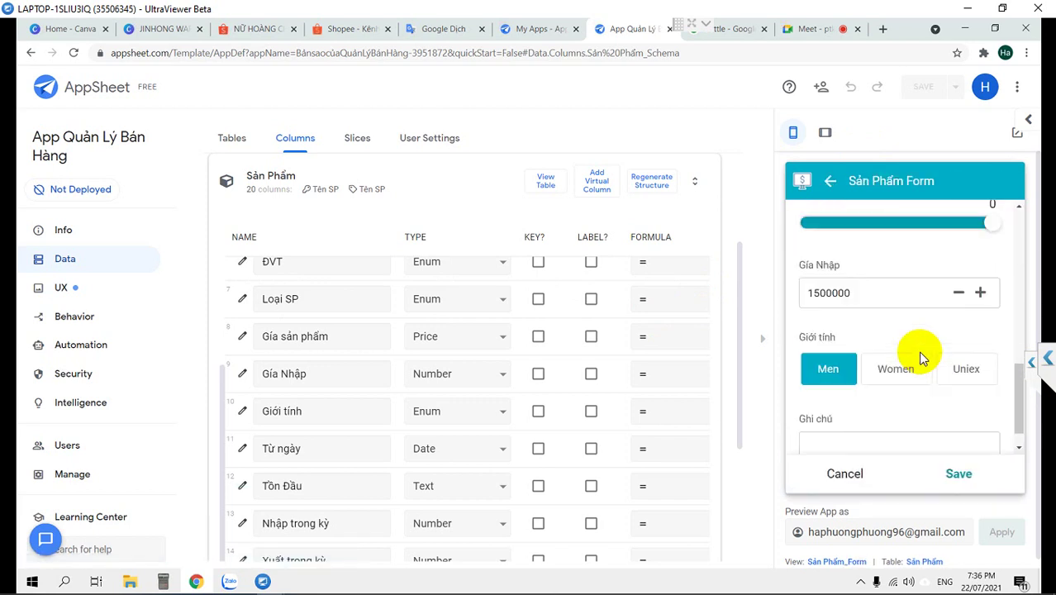
scroll(923, 358, "up", 3)
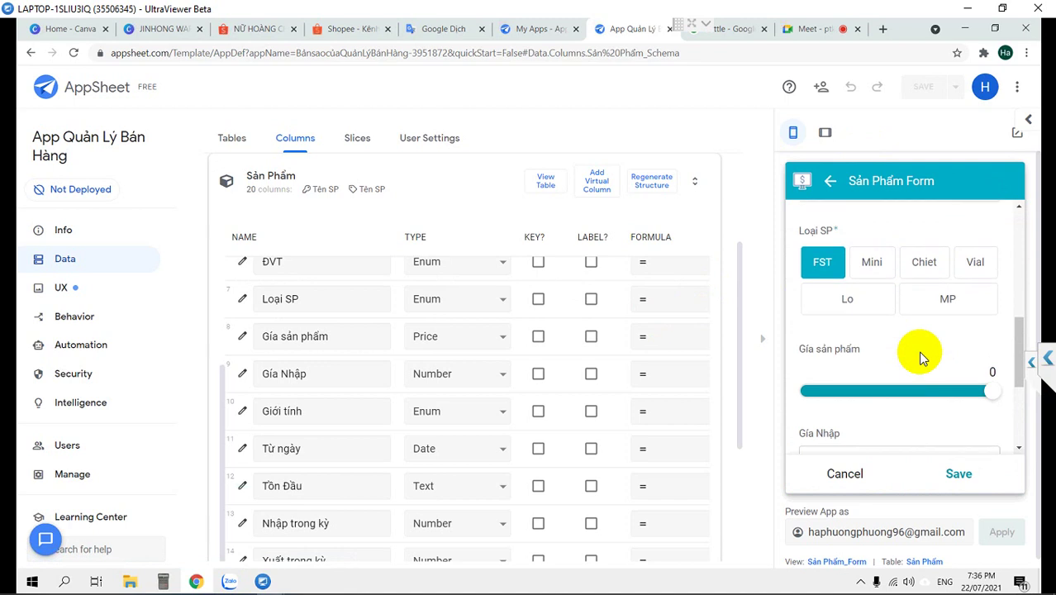
left_click_drag(983, 389, 791, 402)
left_click_drag(906, 399, 806, 393)
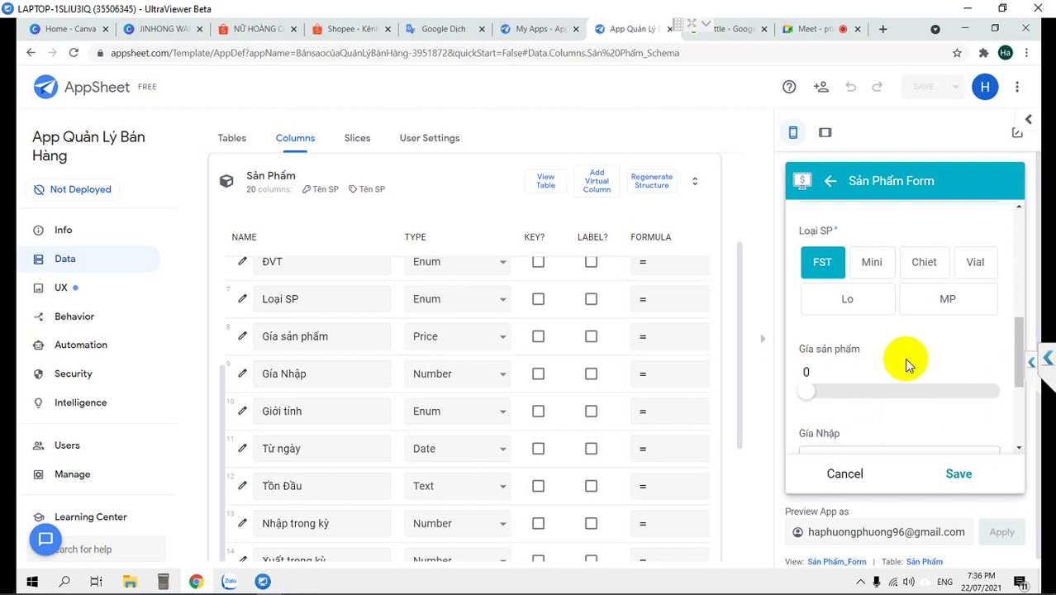
scroll(905, 364, "down", 3)
scroll(905, 360, "up", 3)
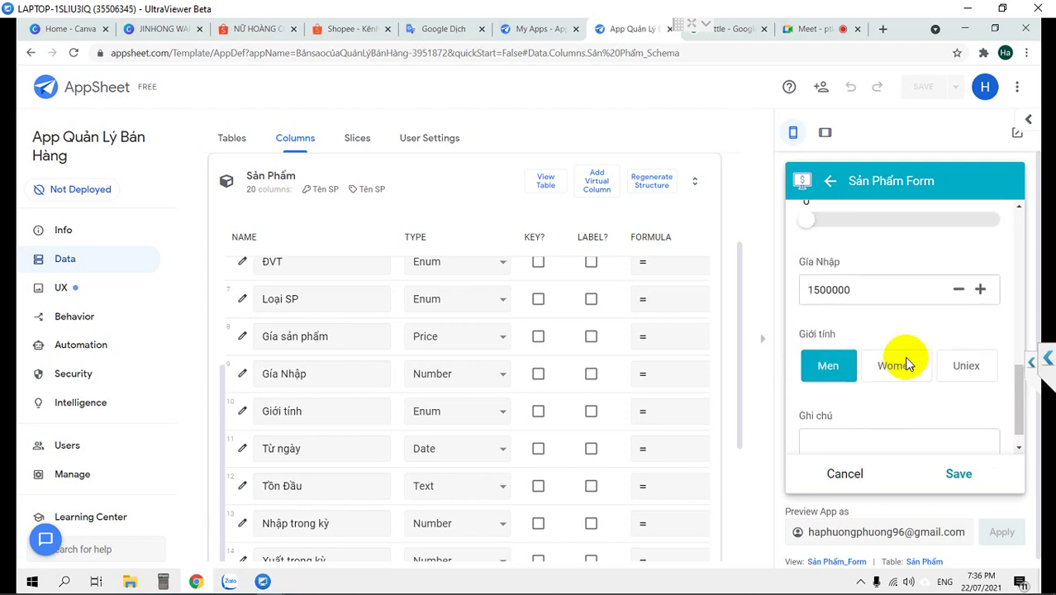
left_click_drag(852, 399, 1054, 394)
left_click_drag(938, 401, 947, 405)
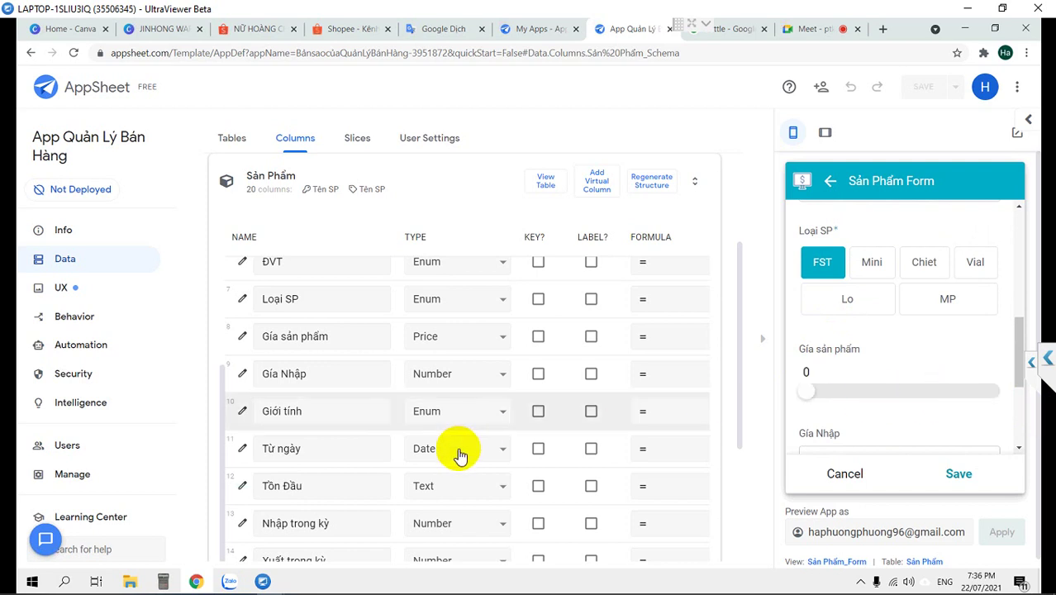
left_click(254, 409)
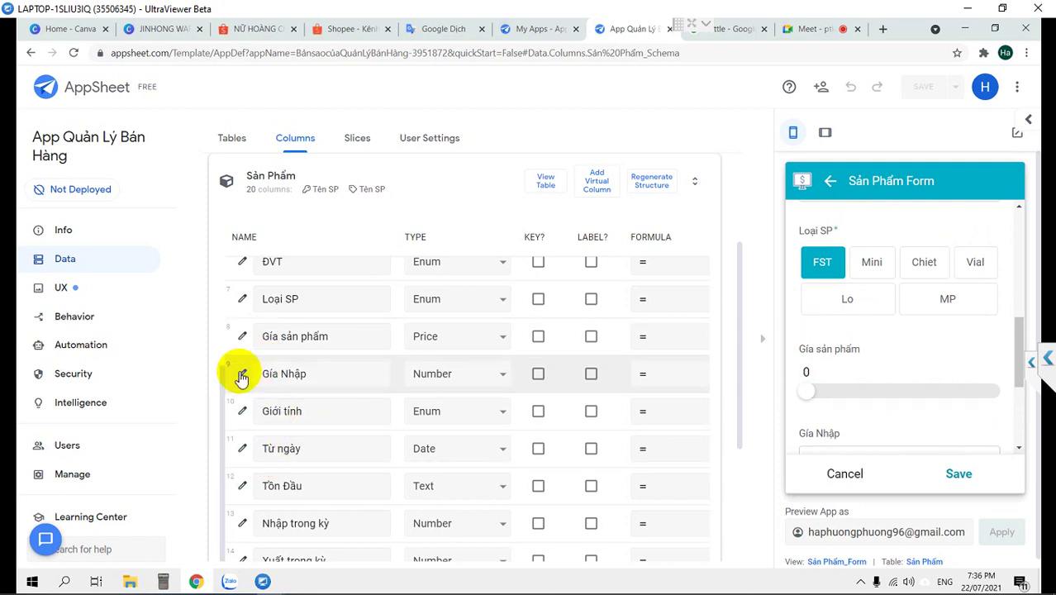
left_click(242, 377)
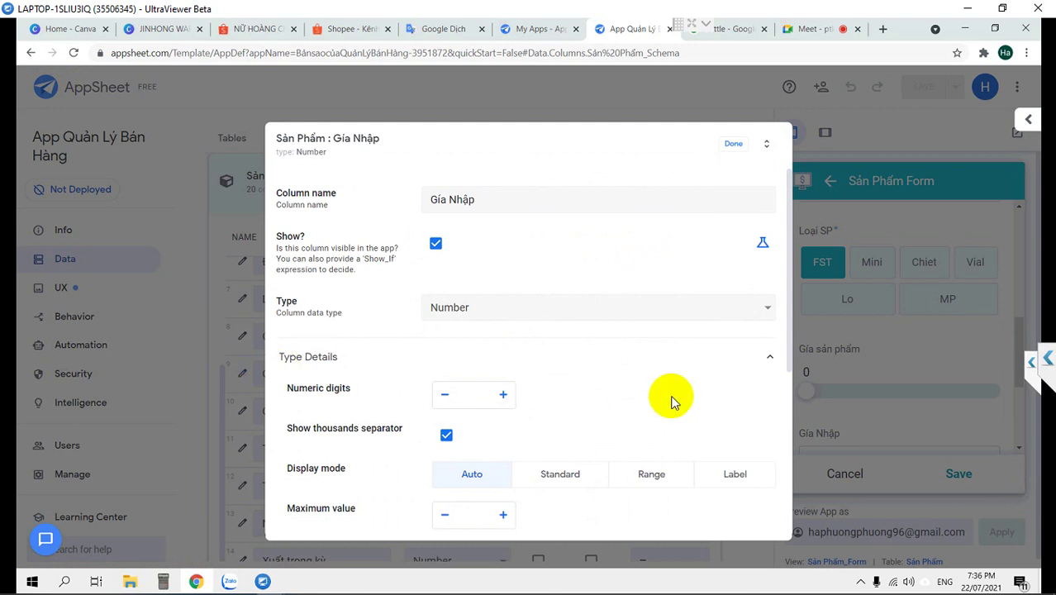
scroll(670, 402, "down", 2)
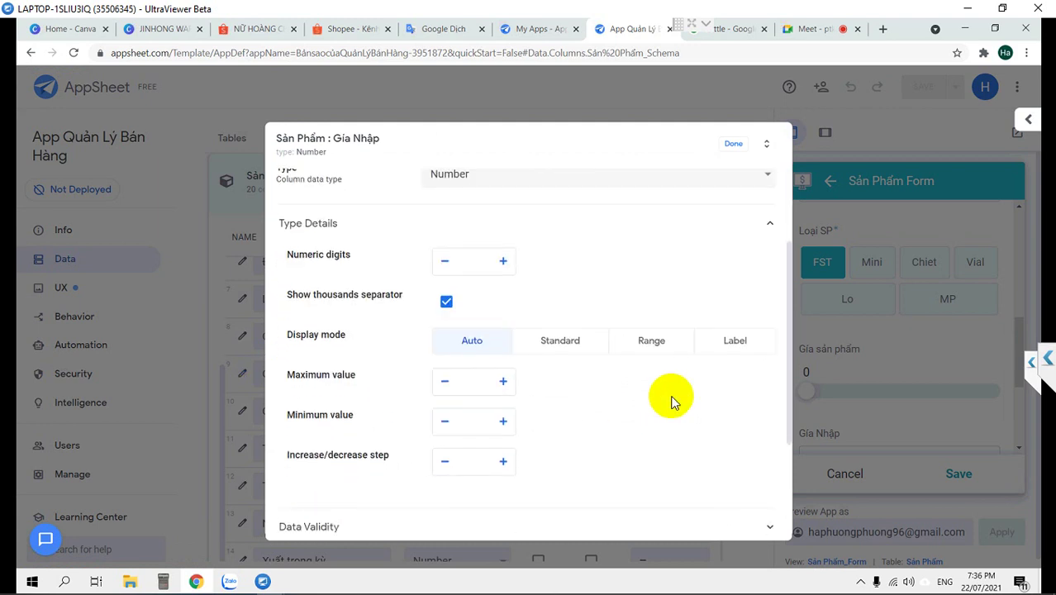
left_click(735, 145)
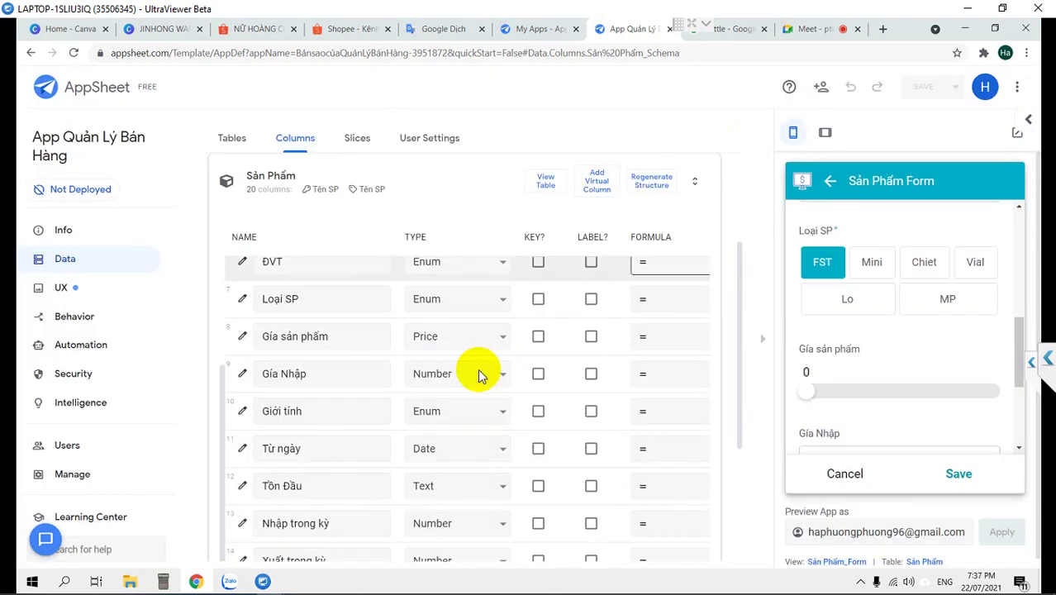
left_click(319, 376)
left_click_drag(322, 376, 252, 369)
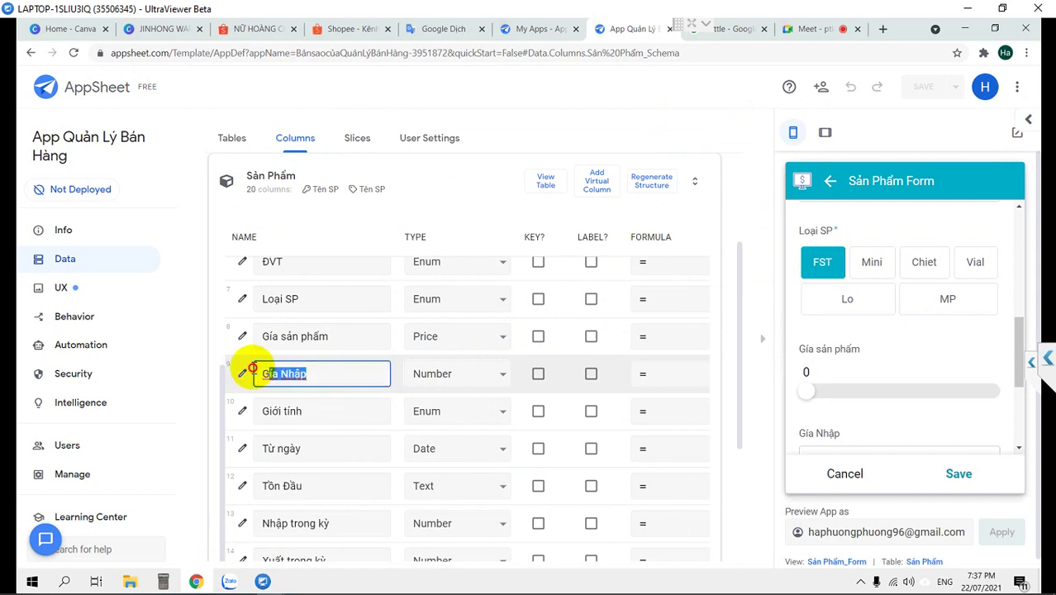
scroll(330, 389, "down", 2)
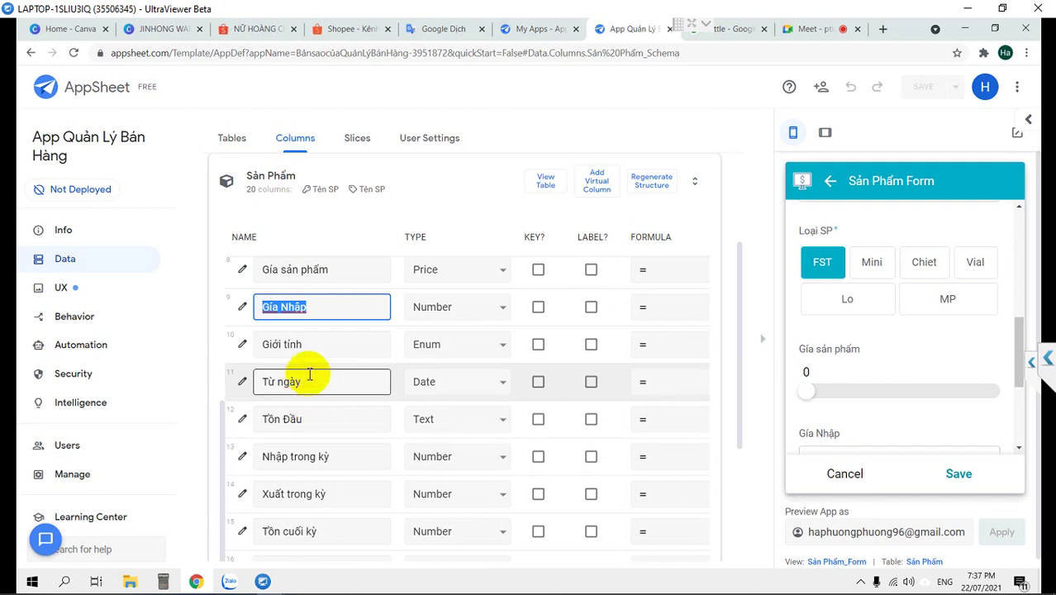
scroll(310, 373, "up", 2)
left_click_drag(339, 336, 252, 334)
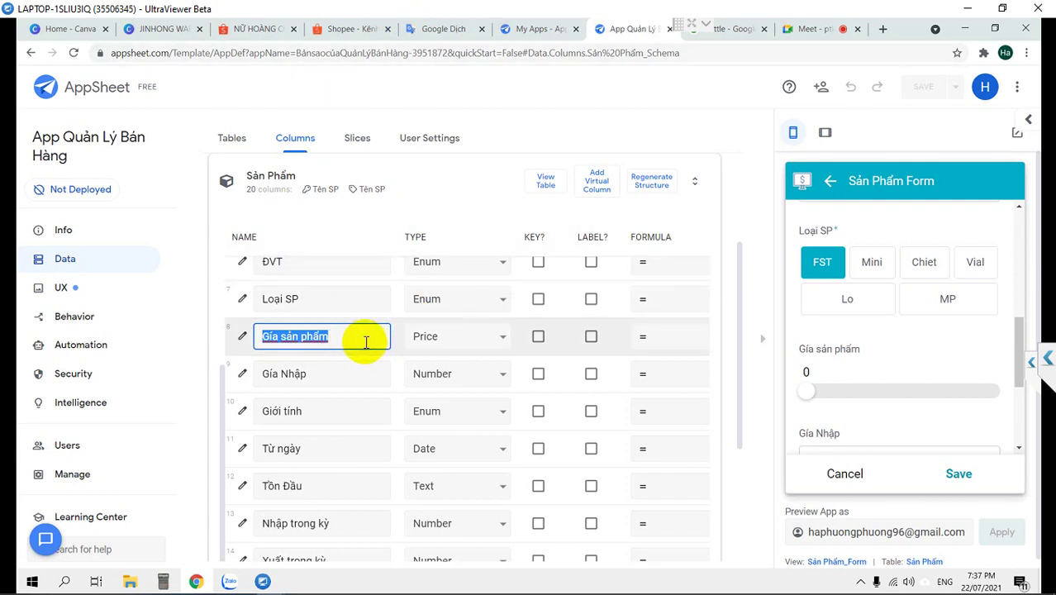
left_click(361, 335)
left_click_drag(360, 336, 247, 334)
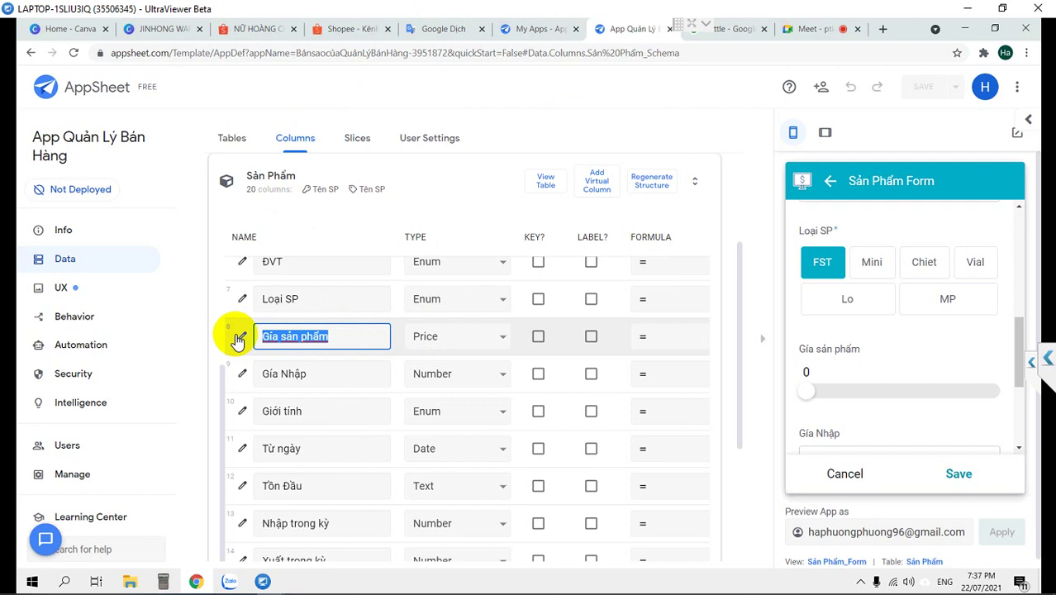
Change Gía Nhập's type from its current type to Price with an increase/decrease step of 1000
scroll(276, 325, "up", 1)
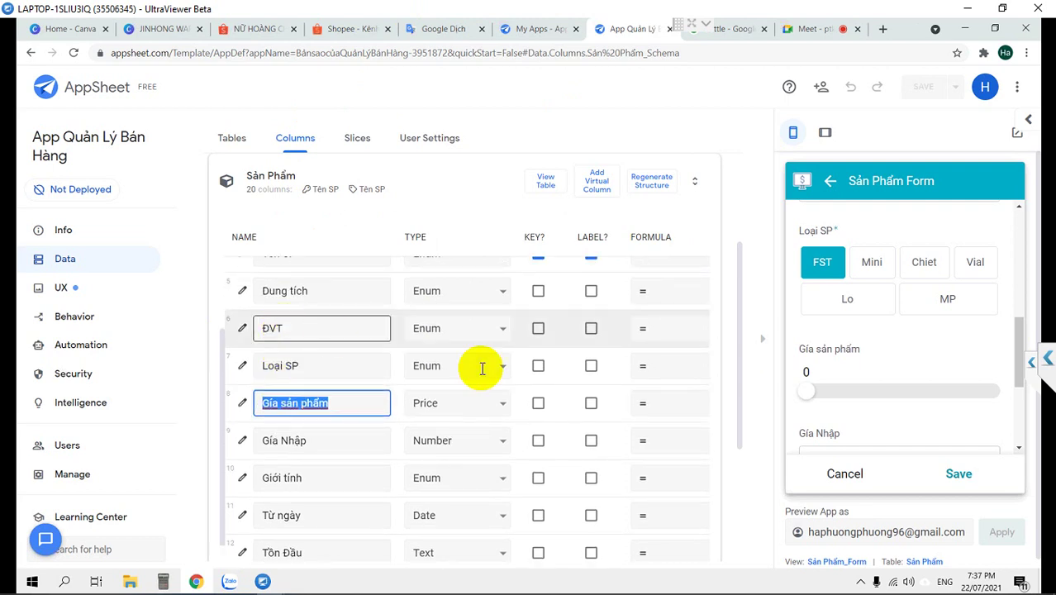
left_click(453, 439)
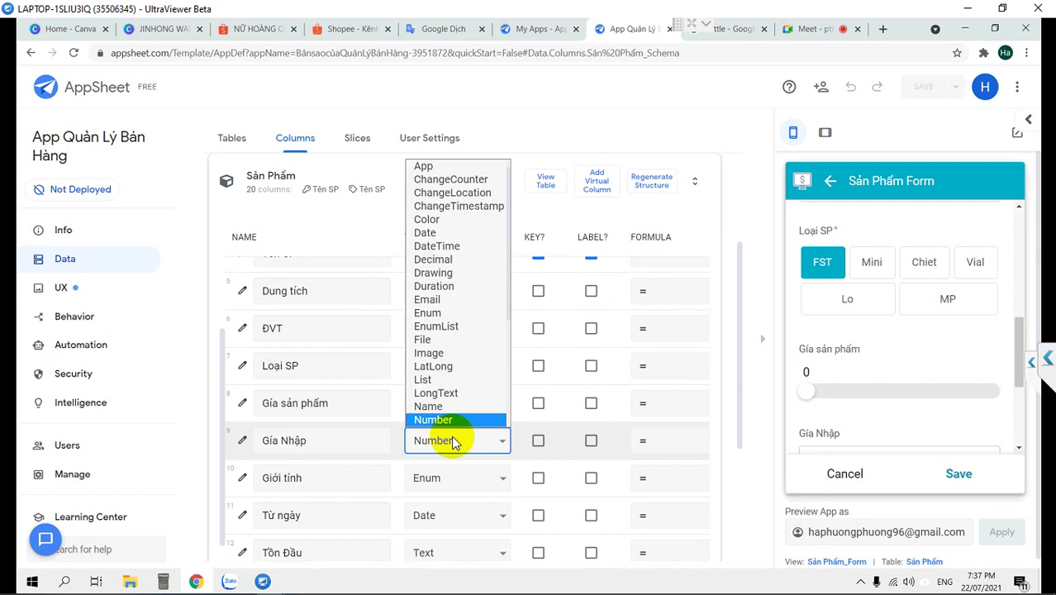
key("Down")
key("Down")
key("Down")
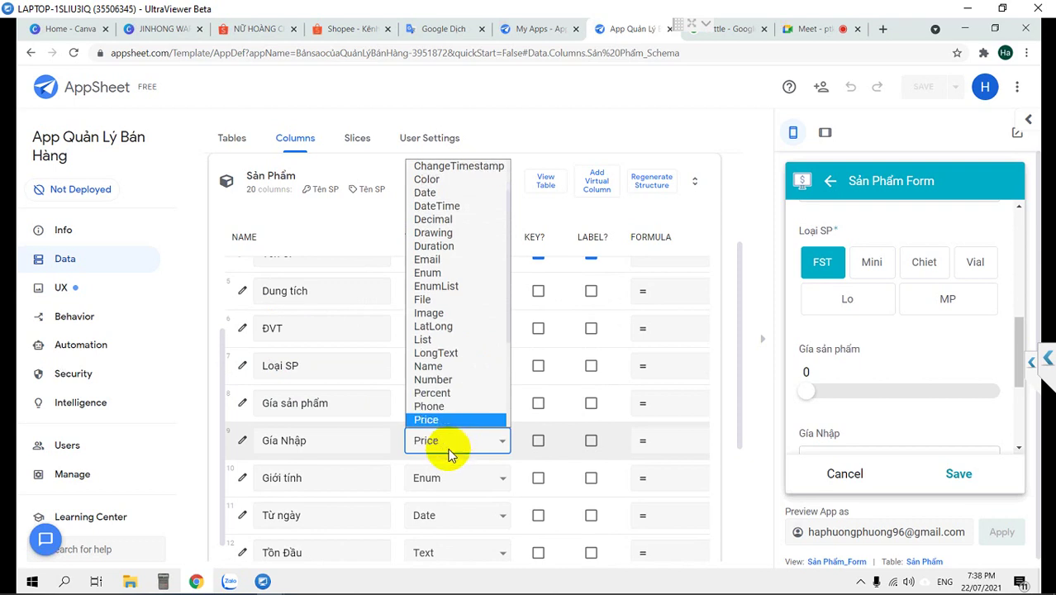
key("Return")
left_click(262, 444)
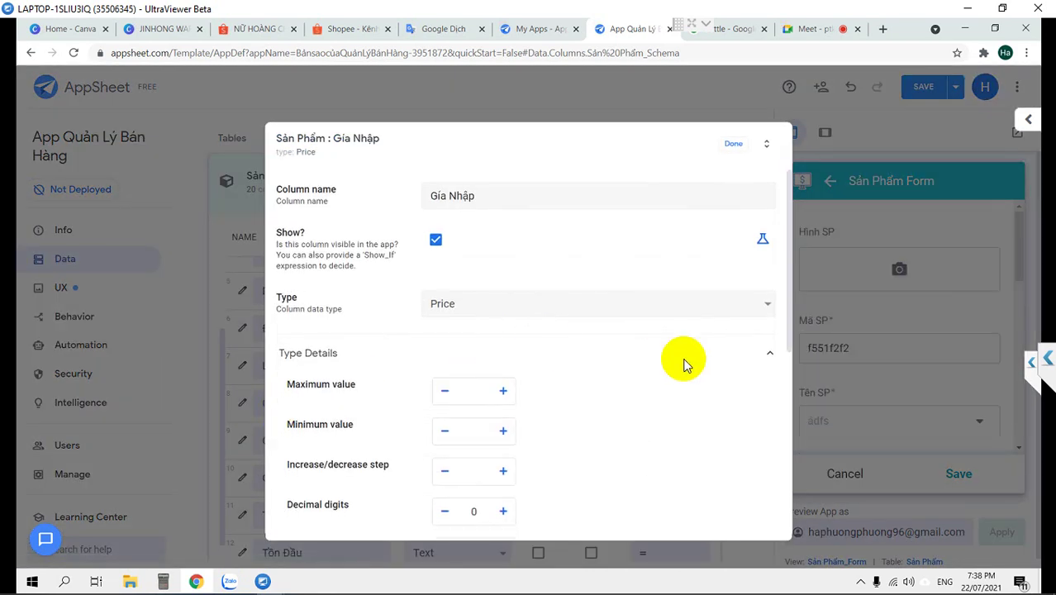
scroll(684, 363, "down", 1)
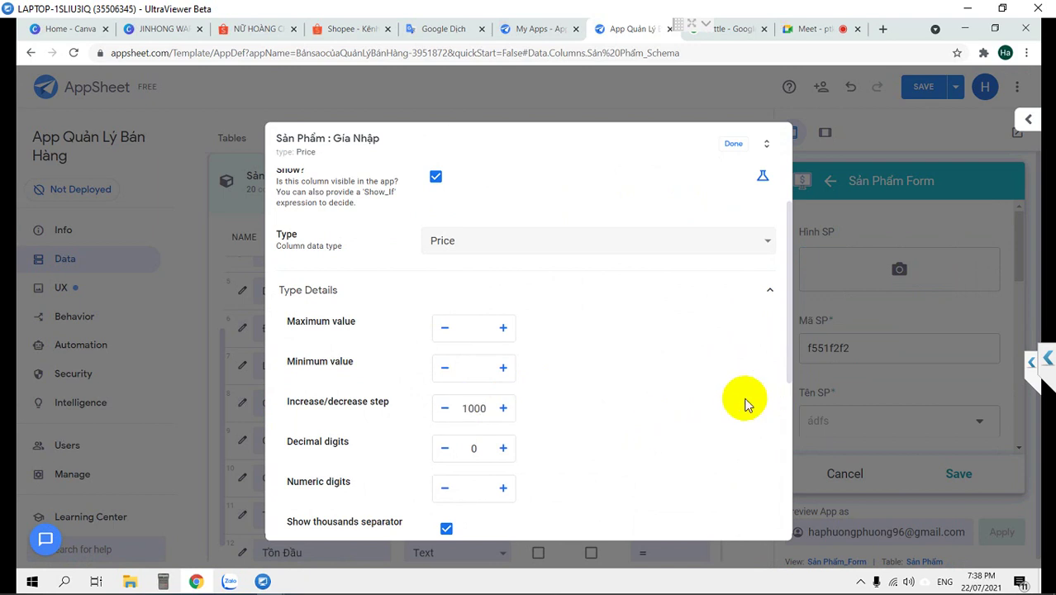
scroll(663, 389, "down", 1)
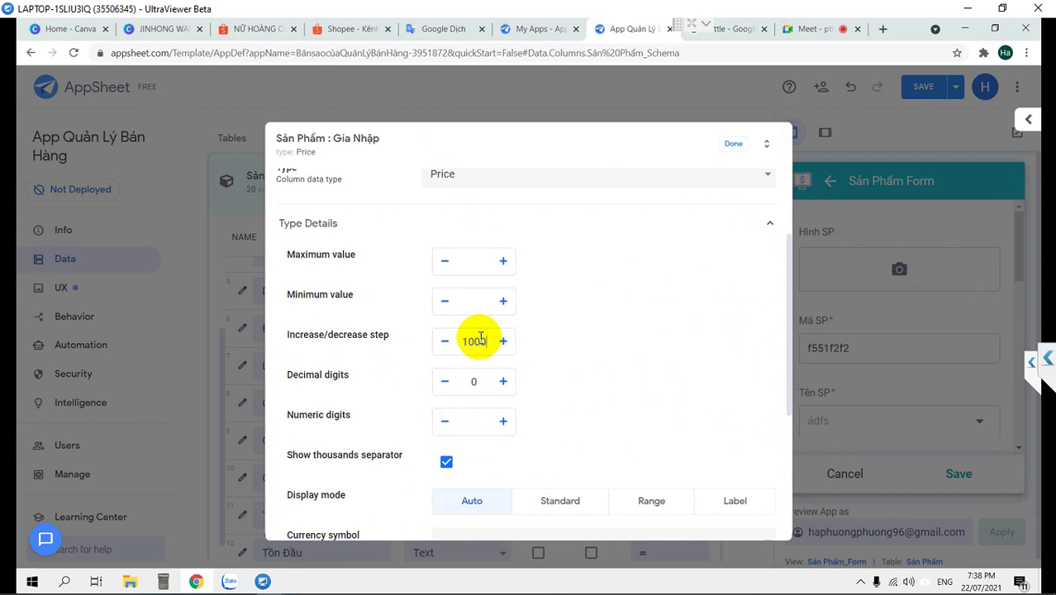
left_click(736, 144)
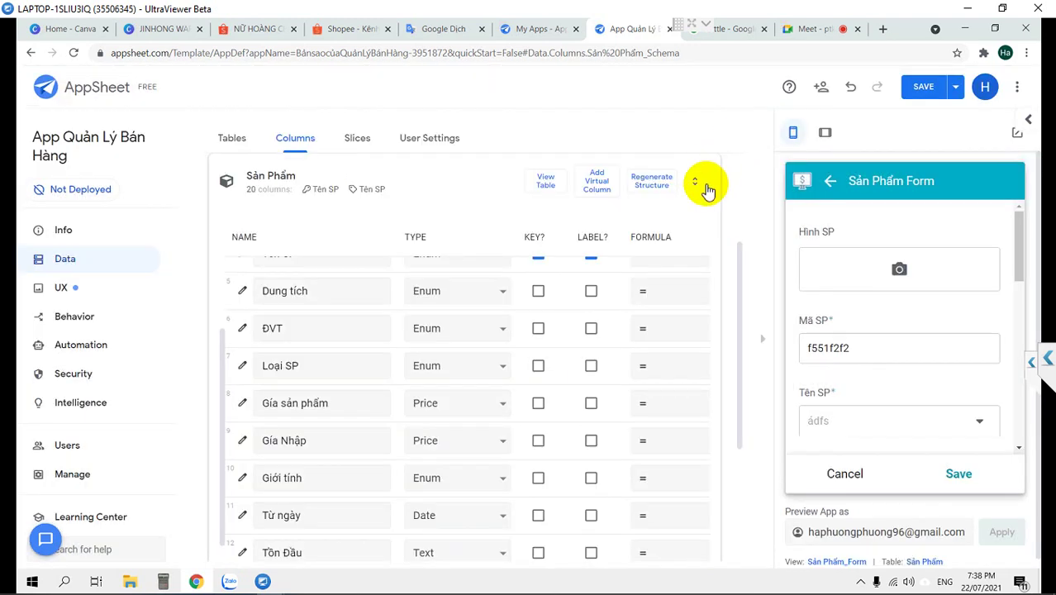
Save the app and review the Sản Phẩm column list with both price columns as Price
left_click(921, 88)
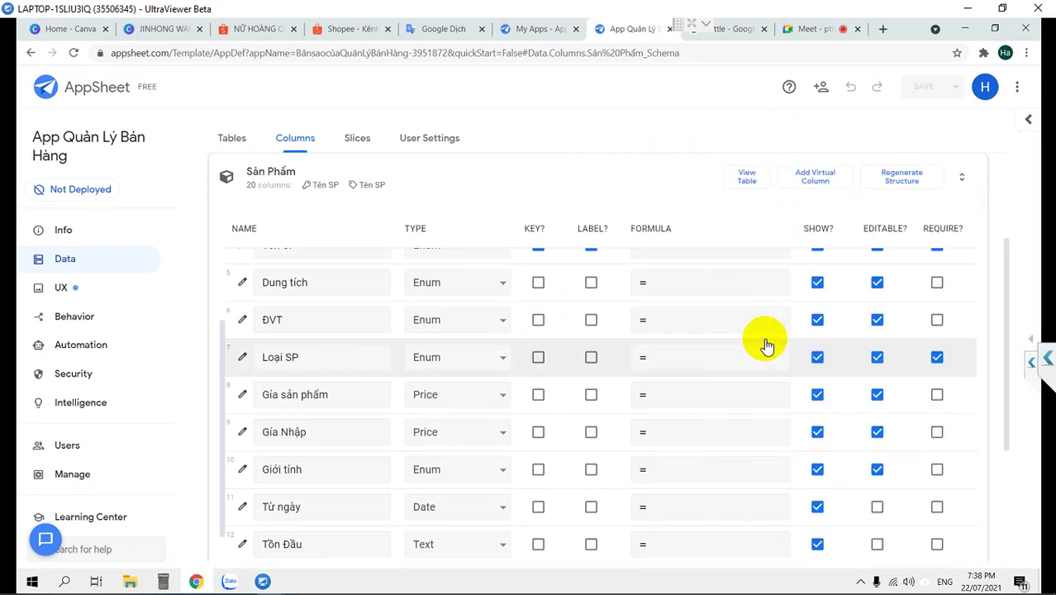
scroll(761, 331, "up", 2)
scroll(715, 415, "down", 1)
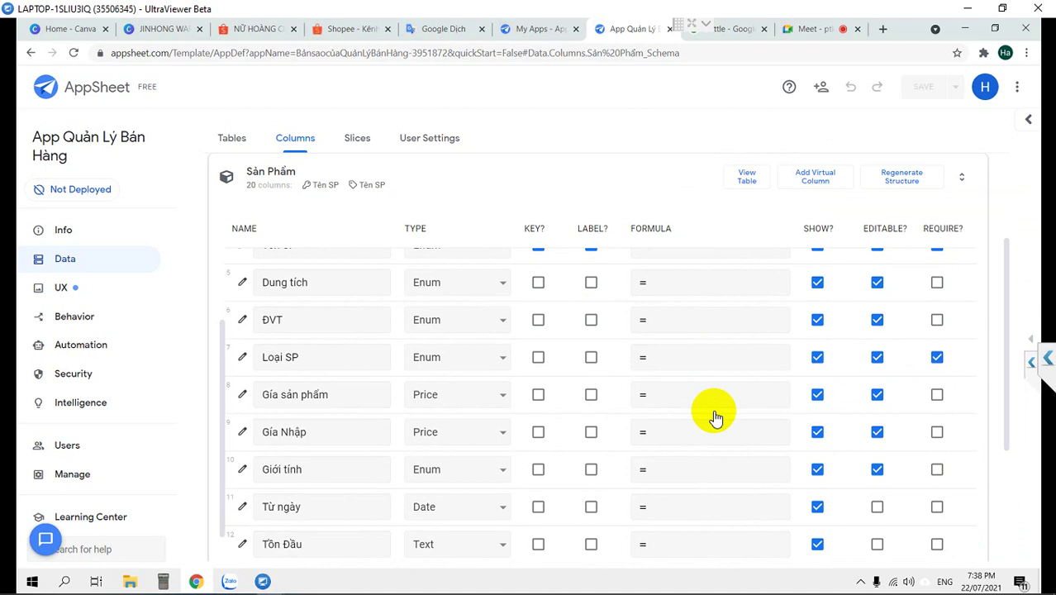
left_click(718, 388)
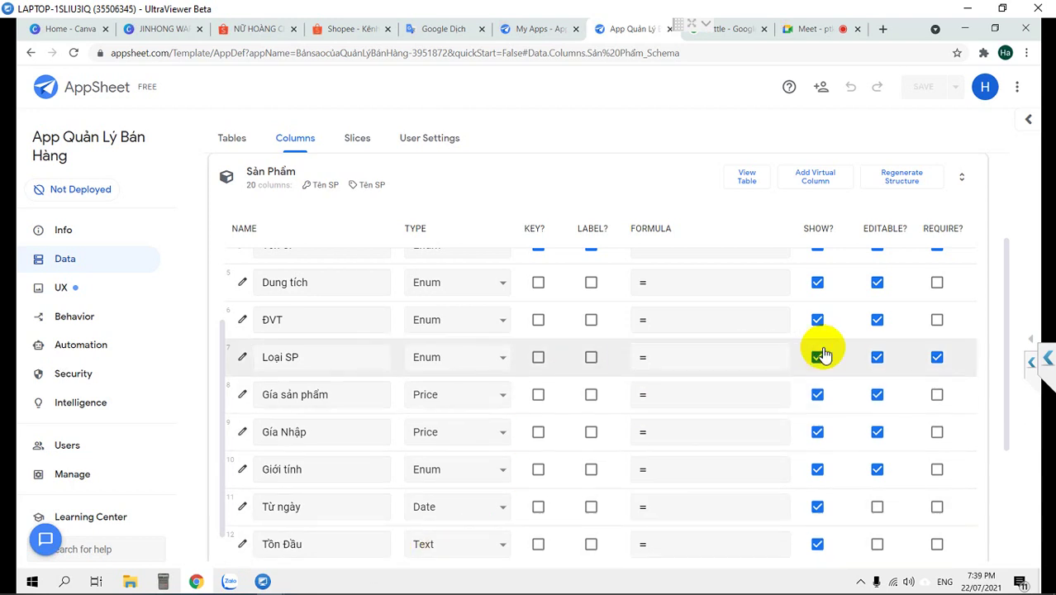
scroll(520, 446, "down", 1)
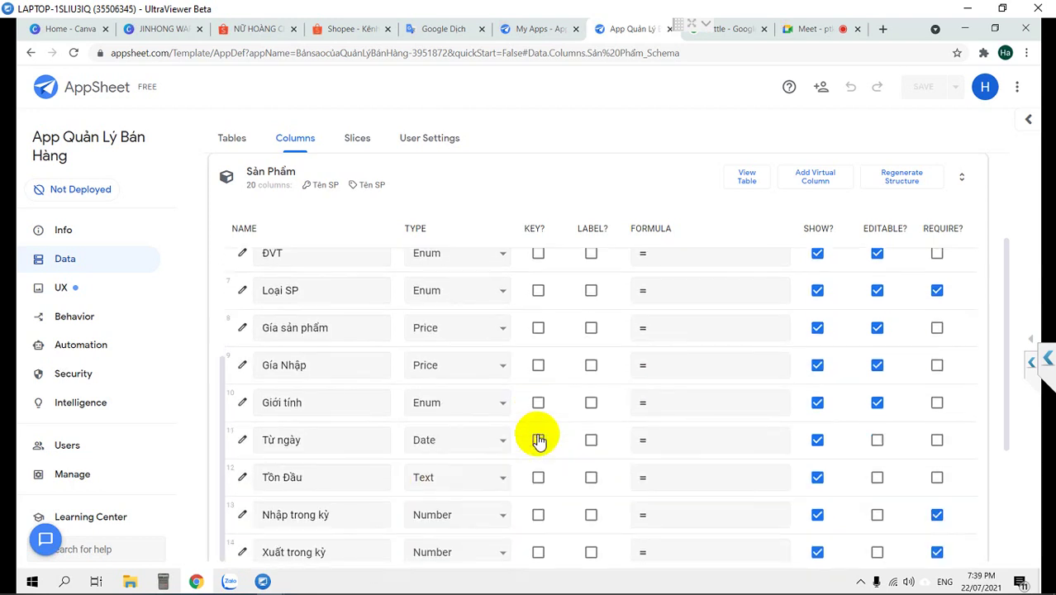
scroll(794, 504, "down", 2)
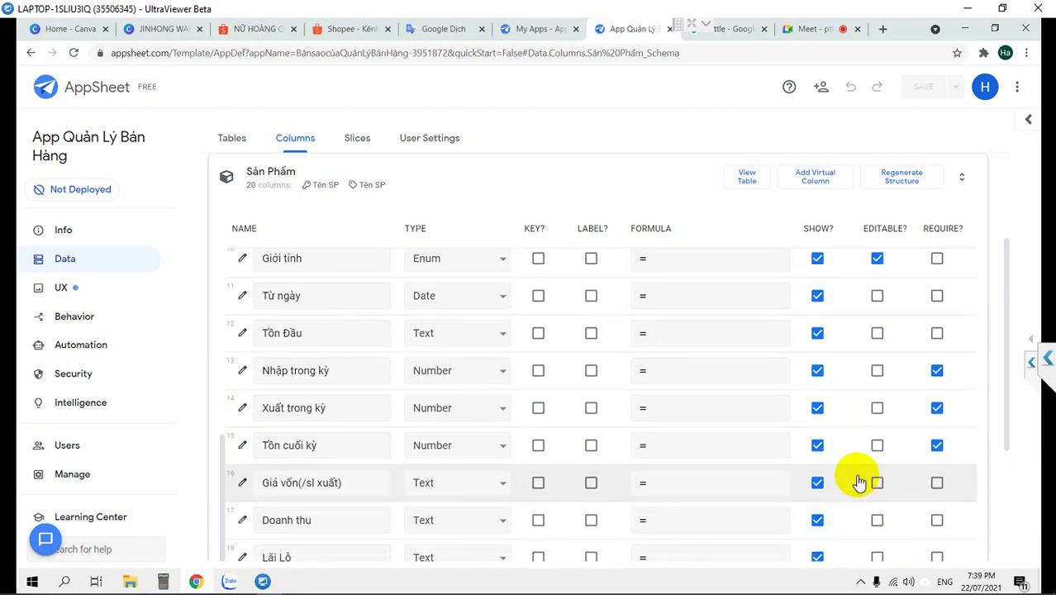
scroll(499, 330, "up", 1)
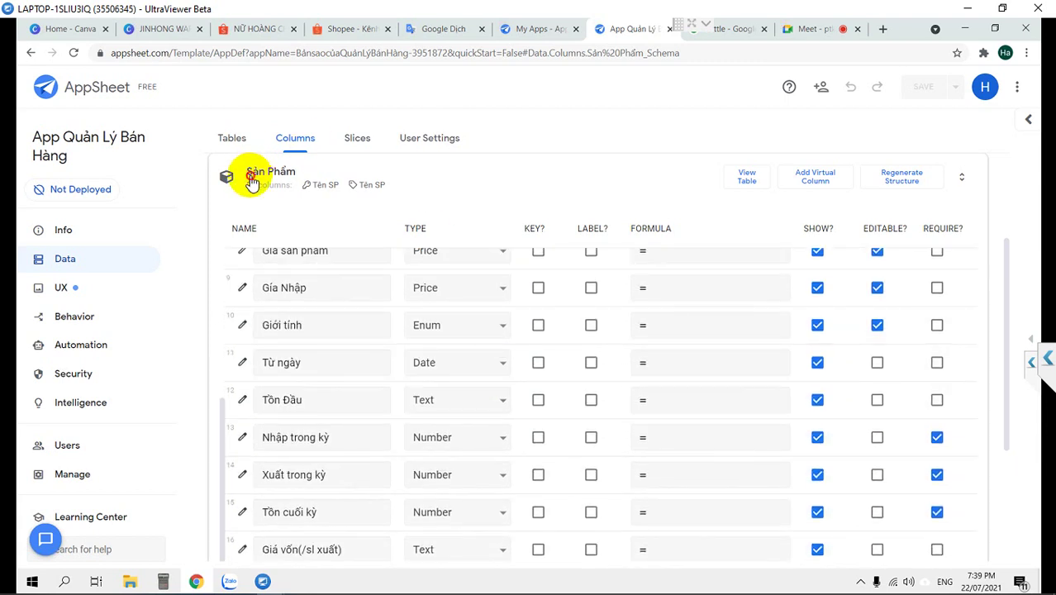
Collapse Sản Phẩm, then expand and review the Hóa Đơn columns before collapsing them
left_click(285, 198)
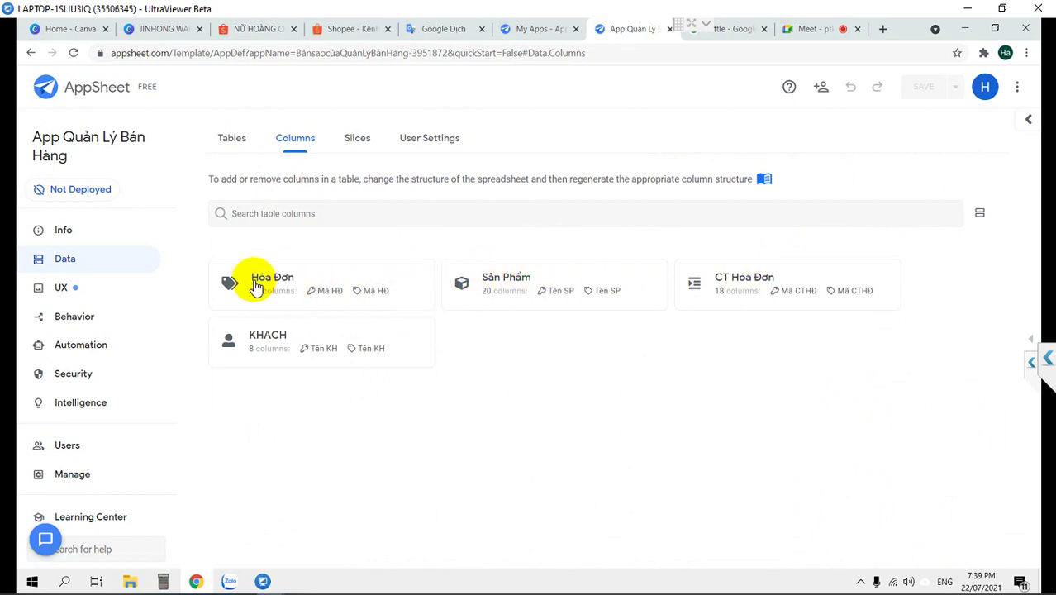
left_click(306, 289)
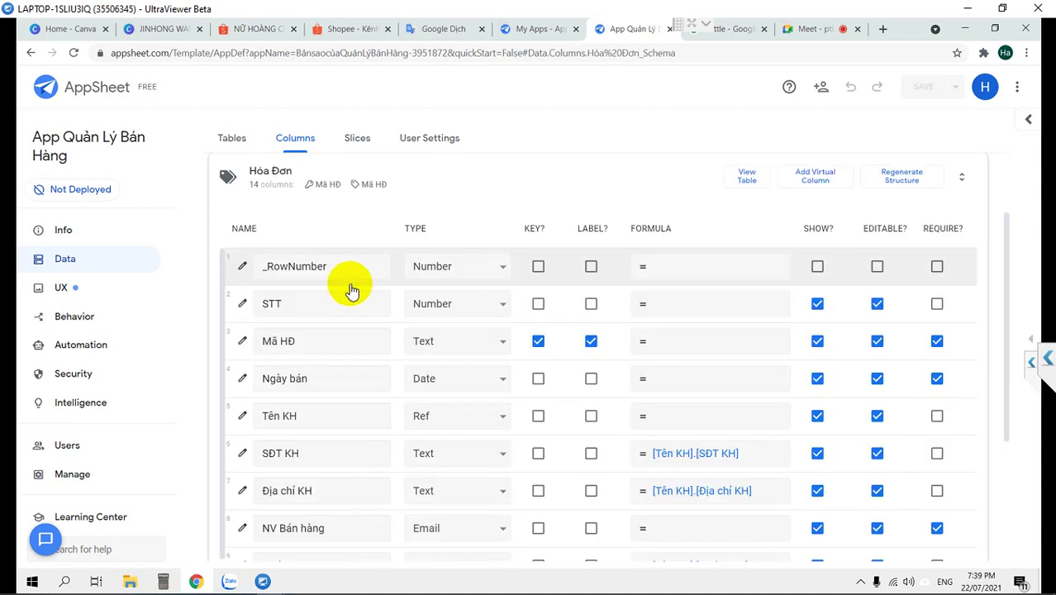
scroll(401, 396, "down", 1)
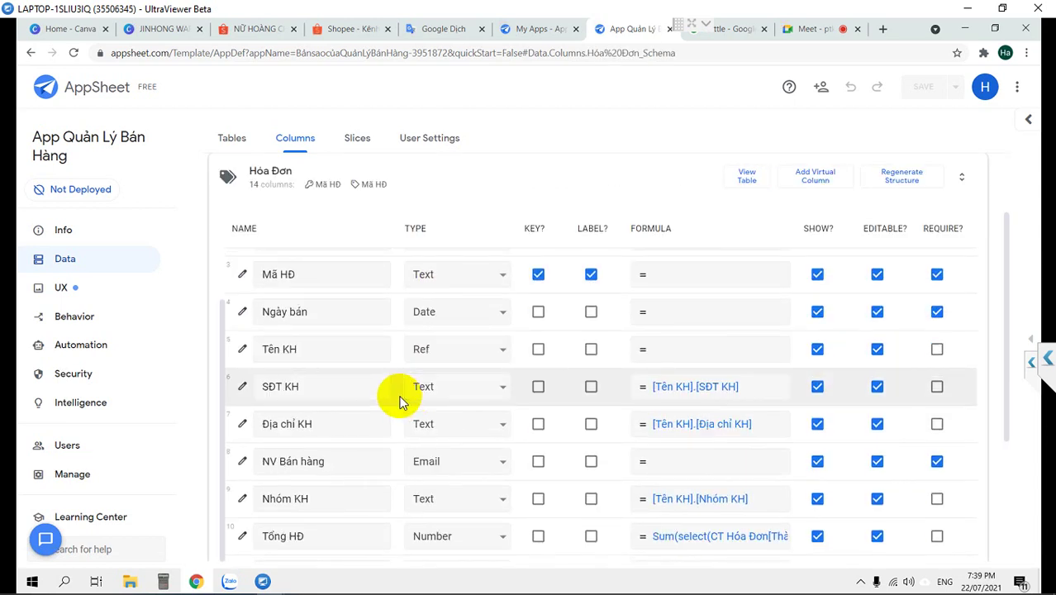
scroll(265, 194, "up", 1)
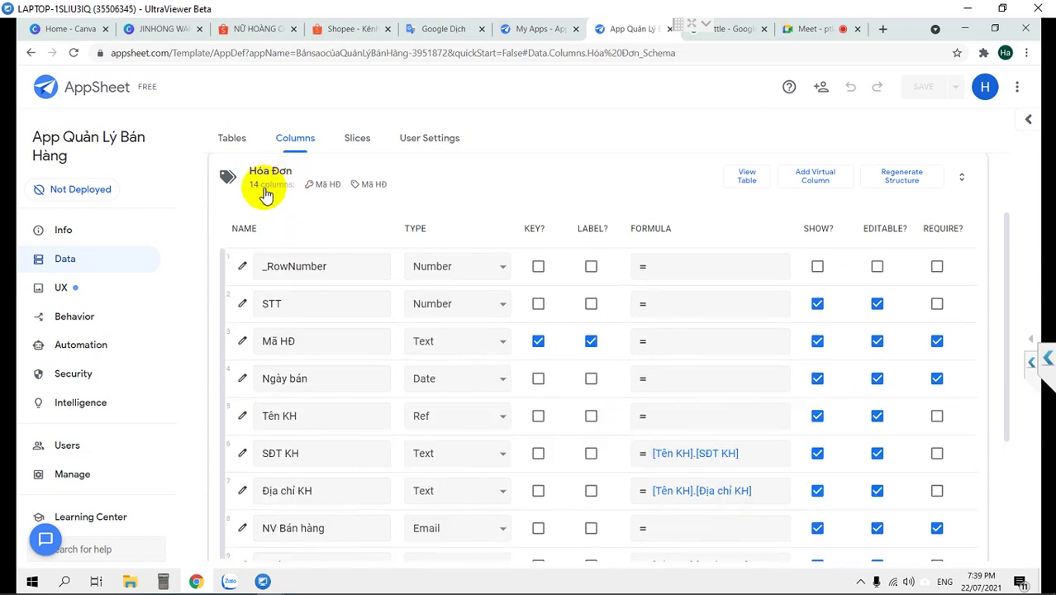
left_click(265, 194)
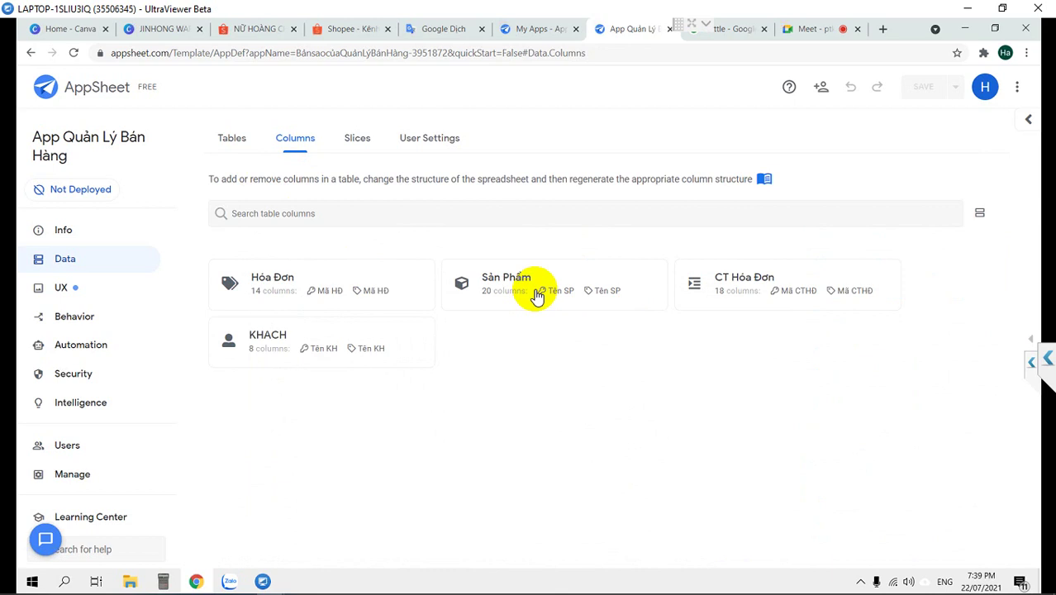
Expand the Sản Phẩm table, scroll through its 20 columns, and collapse it
left_click(502, 287)
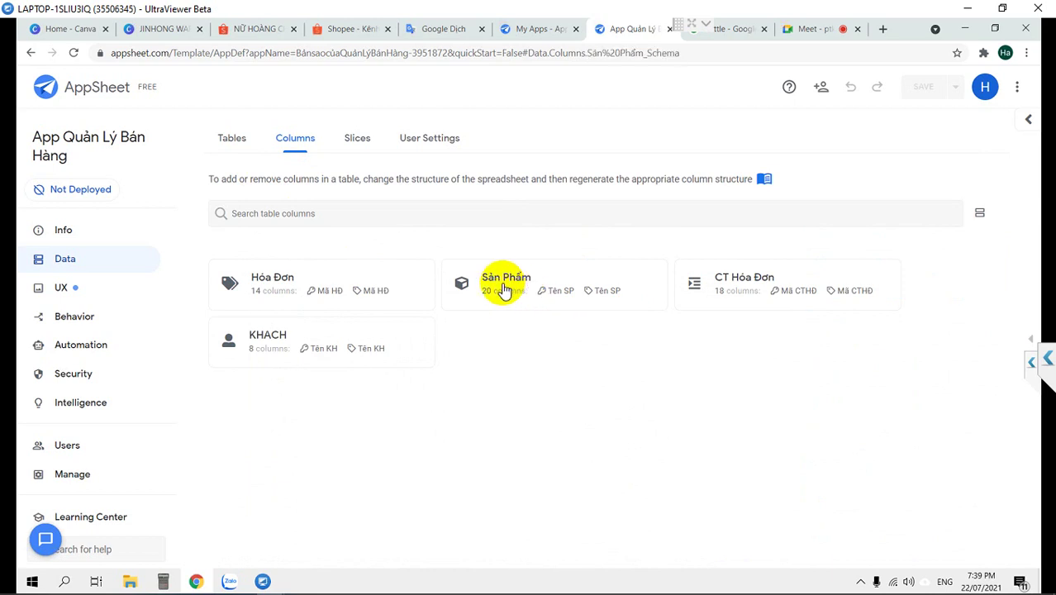
scroll(502, 285, "down", 2)
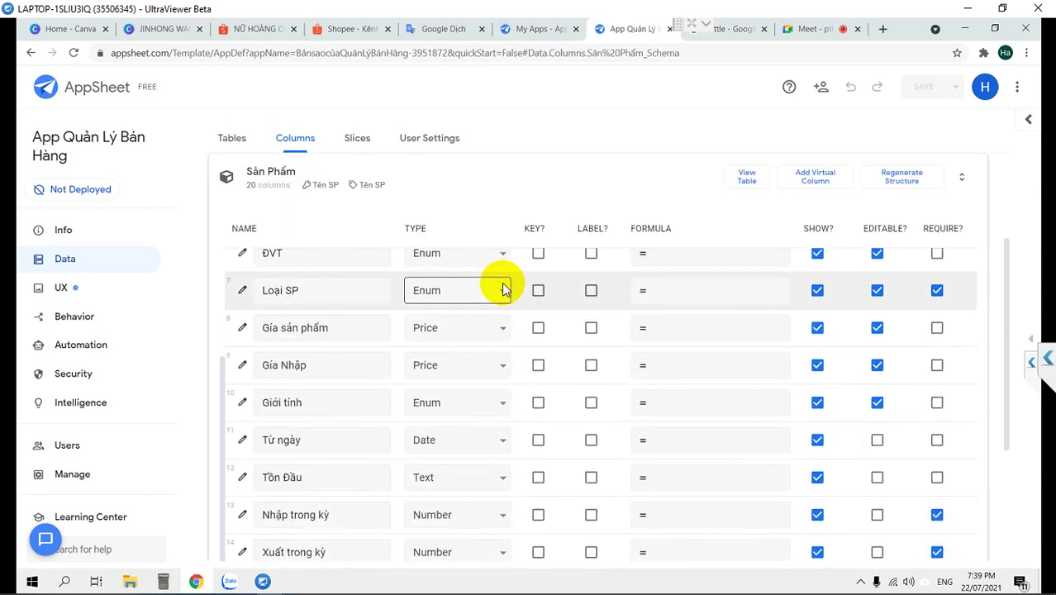
scroll(504, 289, "down", 2)
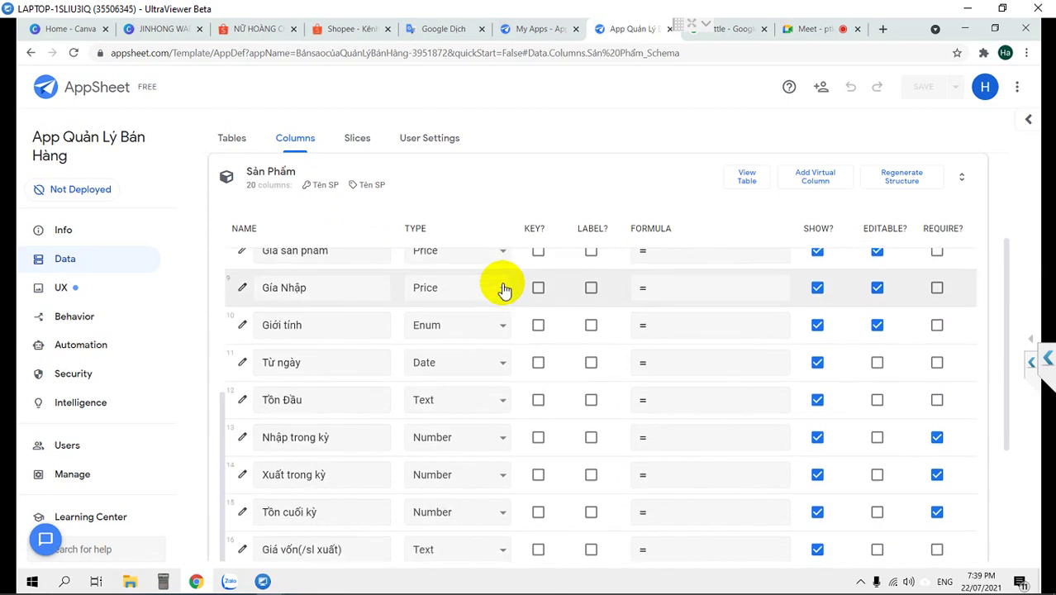
scroll(503, 287, "down", 1)
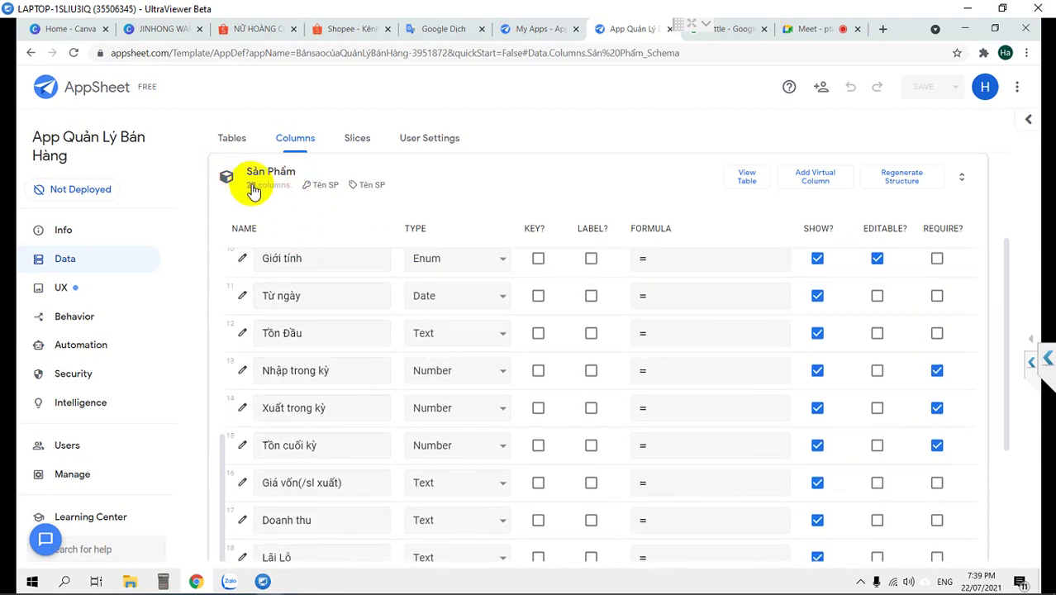
scroll(252, 190, "down", 2)
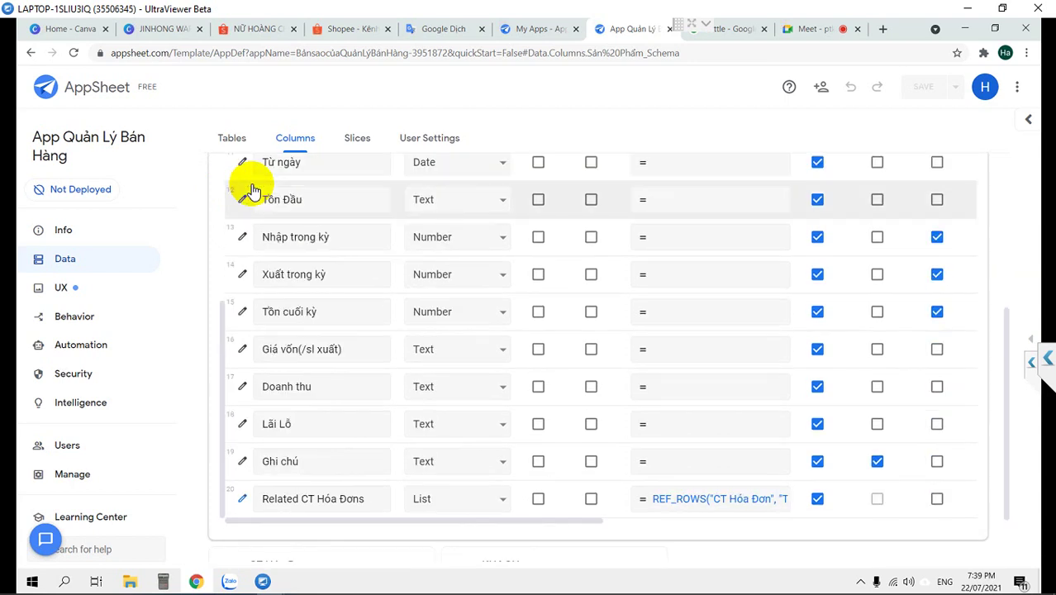
scroll(252, 190, "up", 4)
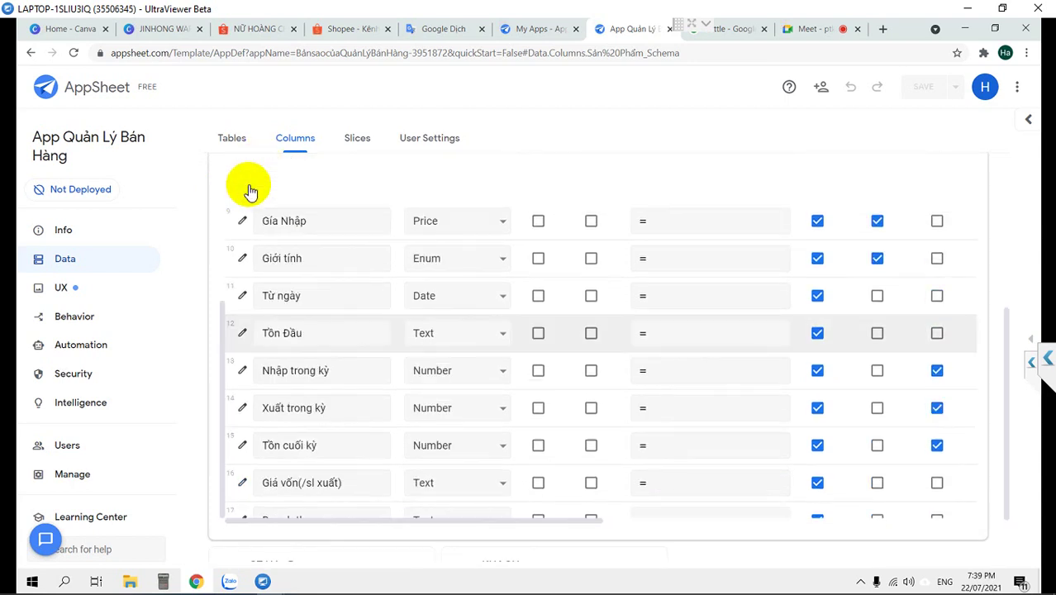
scroll(252, 190, "up", 3)
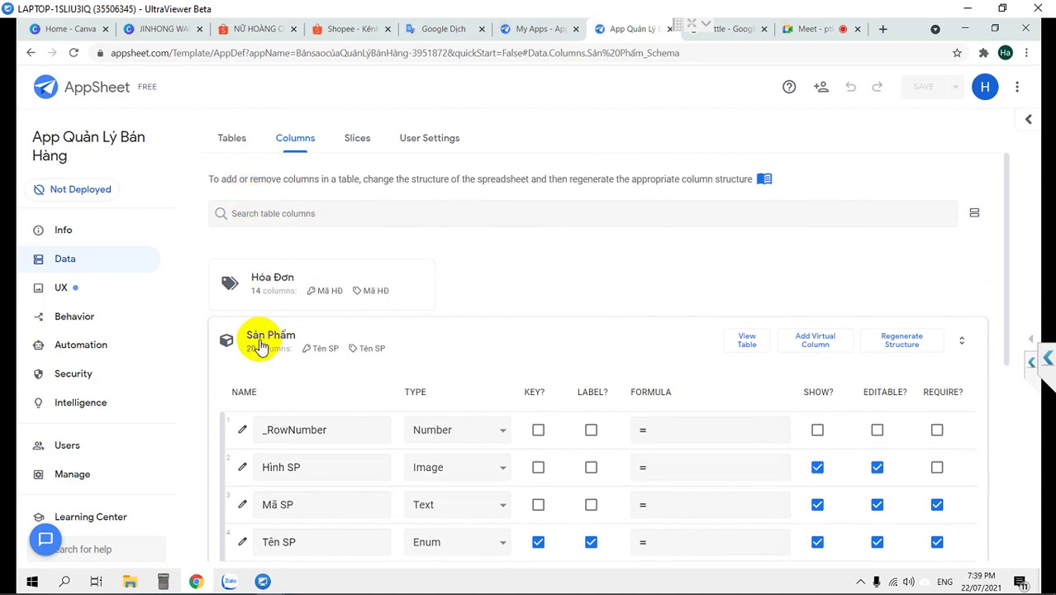
left_click(263, 351)
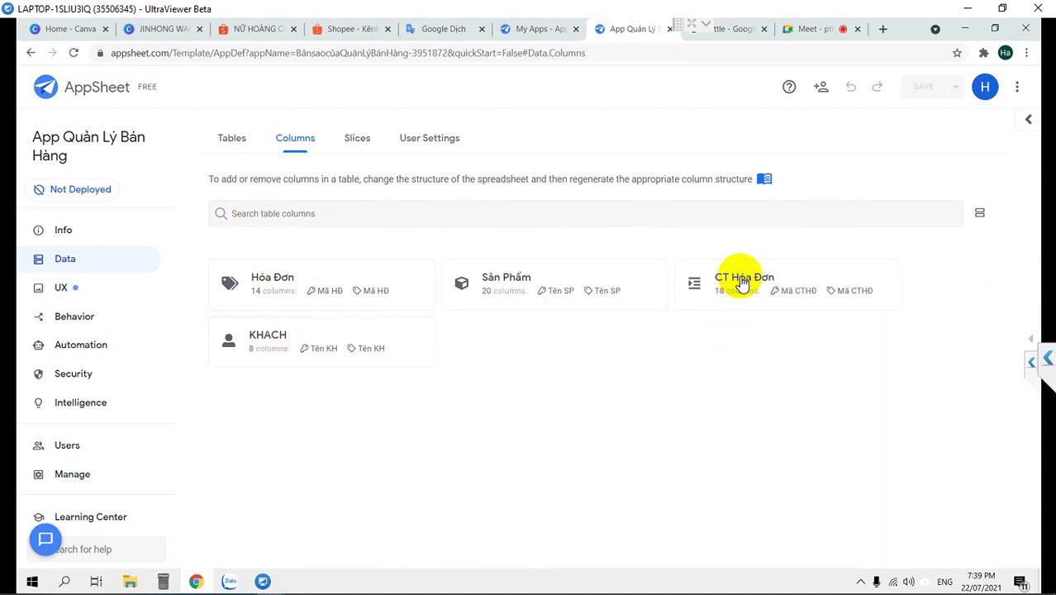
Expand and collapse the CT Hóa Đơn and KHACH column lists
left_click(742, 281)
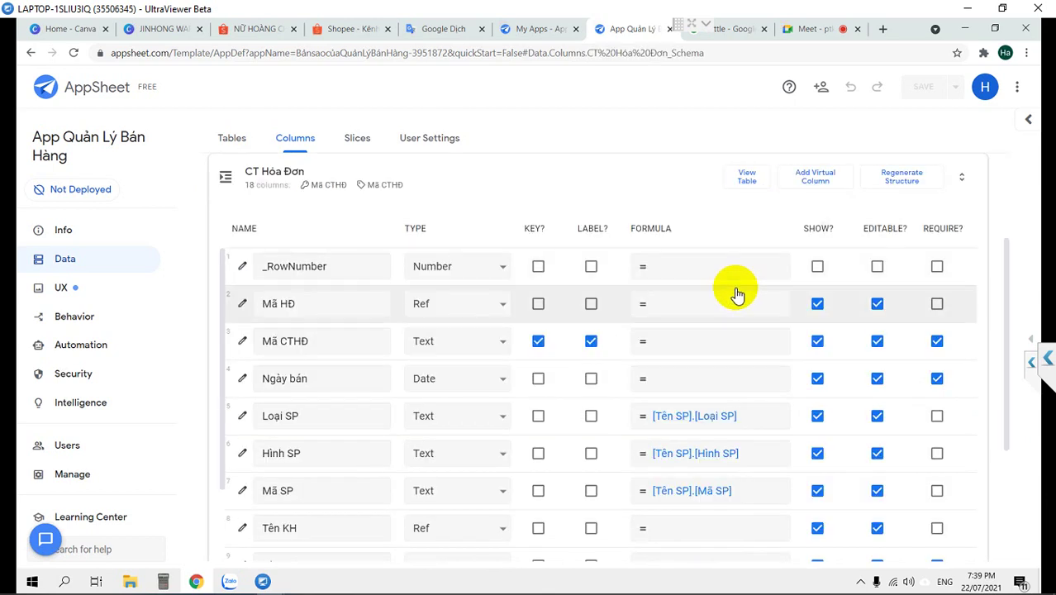
left_click(299, 186)
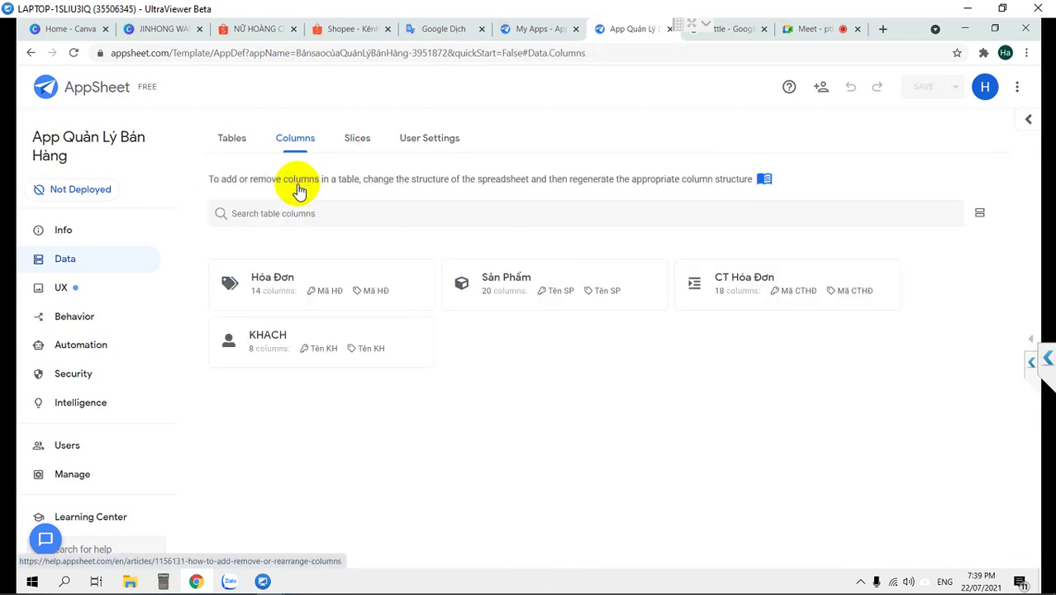
left_click(271, 355)
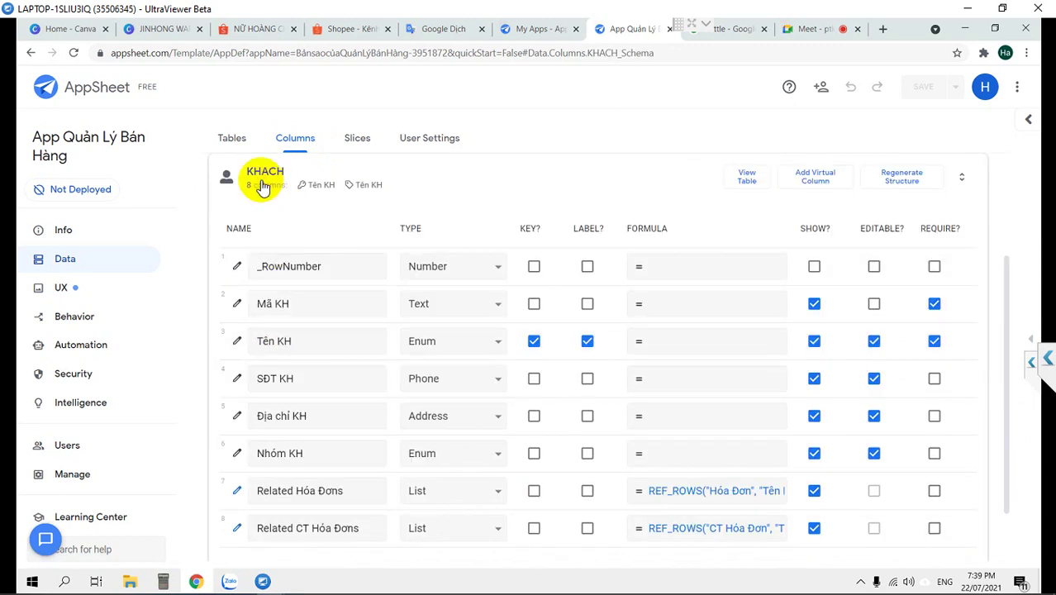
left_click(263, 178)
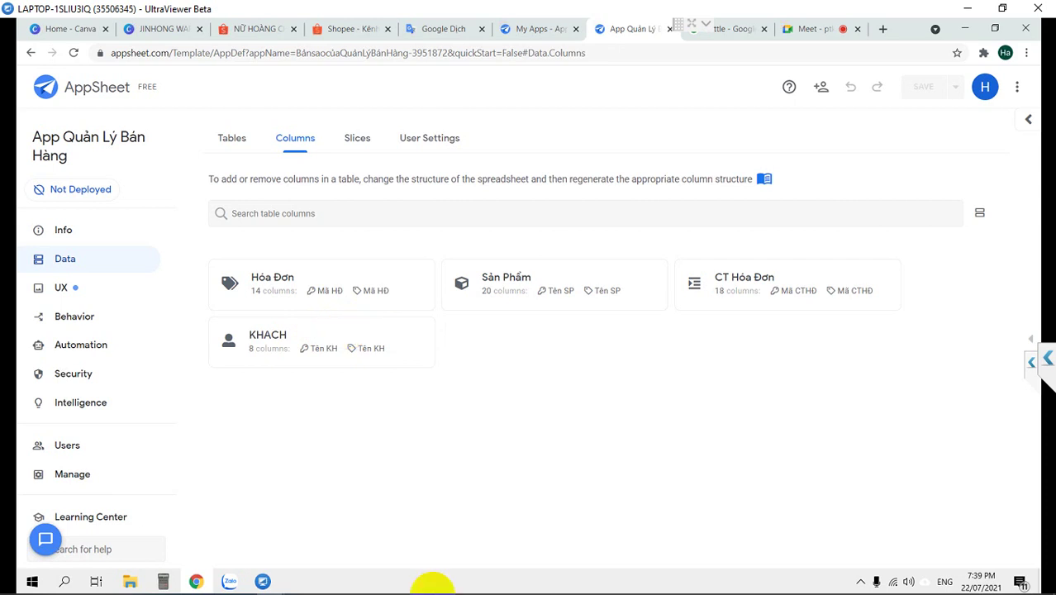
mouse_move(383, 588)
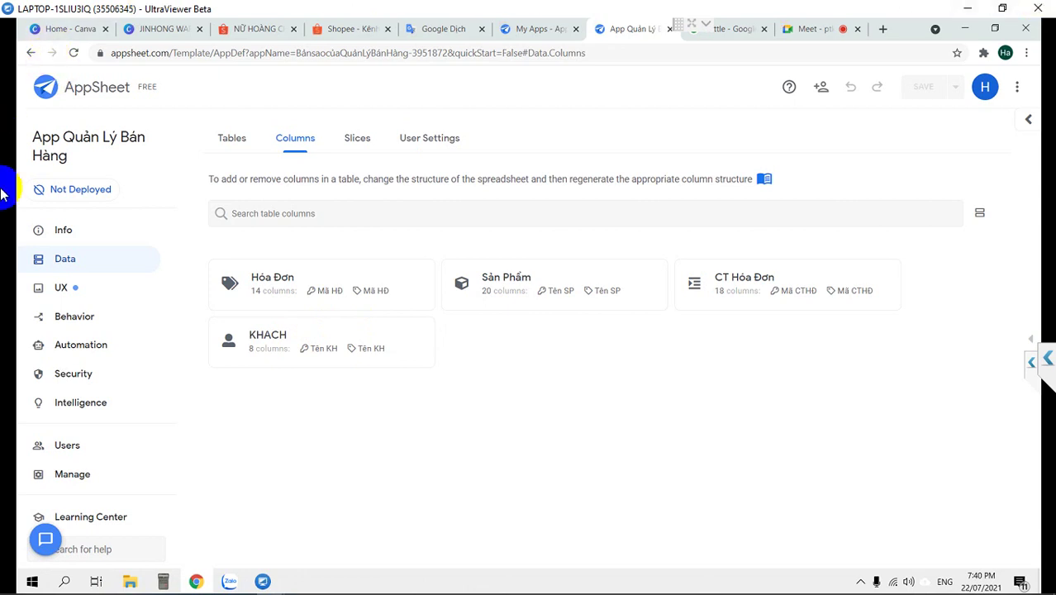
Open the Hóa Đơn columns and switch Nhóm KH from Text to Enum
left_click(294, 289)
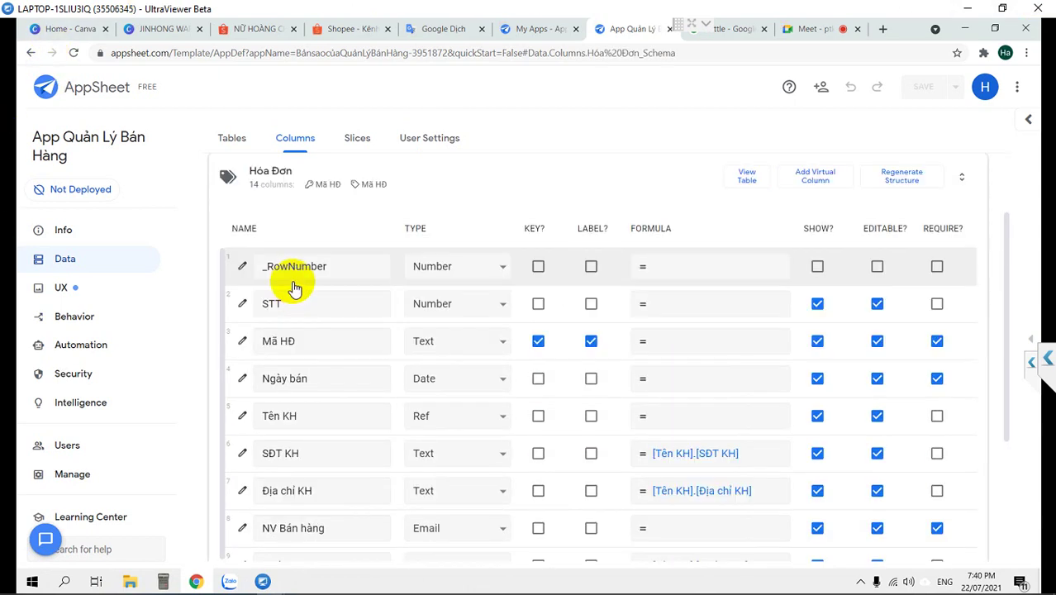
scroll(390, 304, "down", 3)
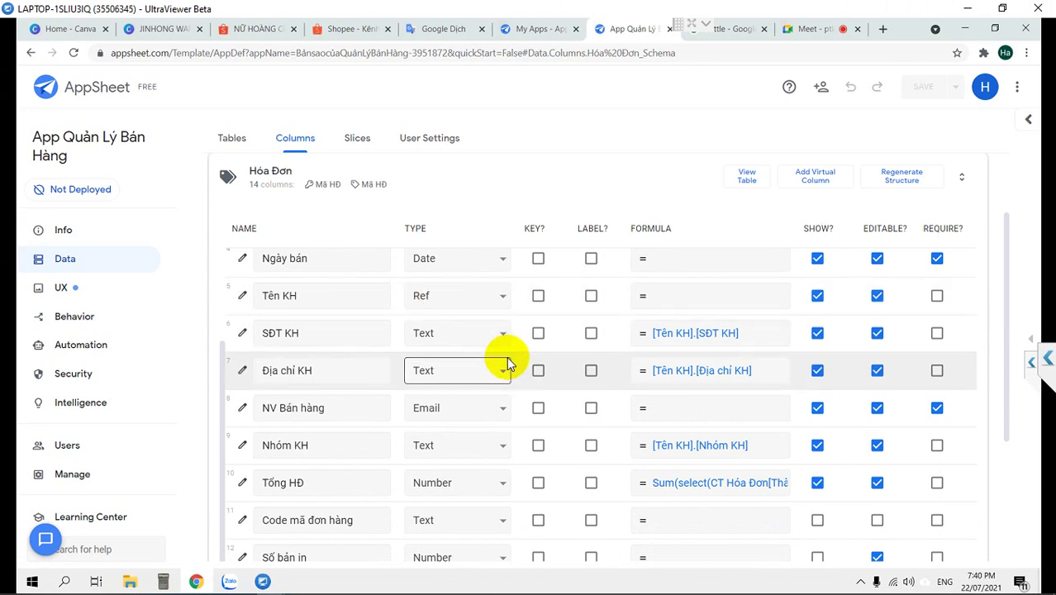
scroll(472, 414, "down", 1)
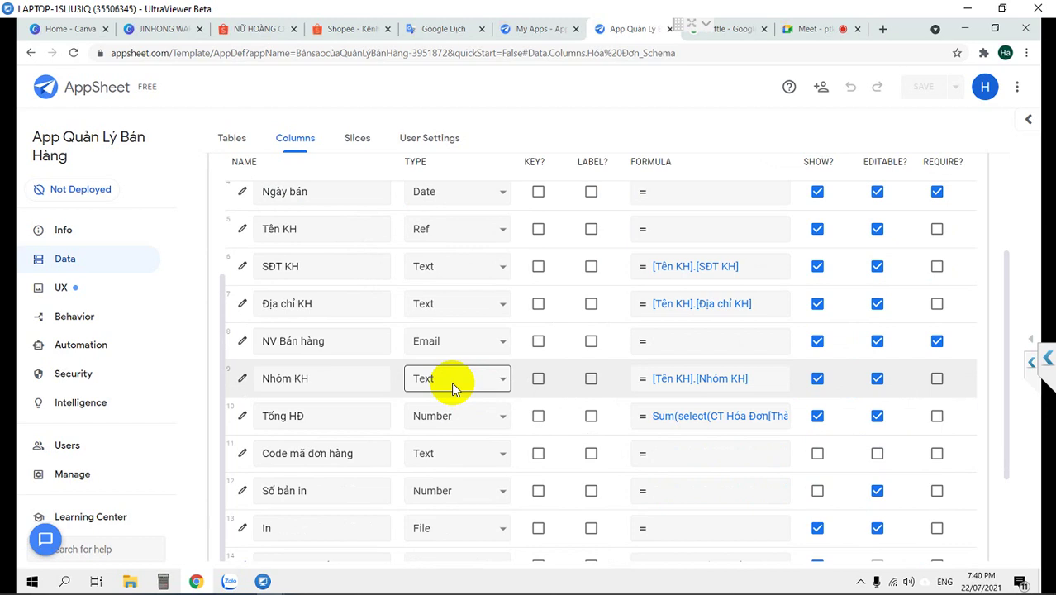
left_click(451, 381)
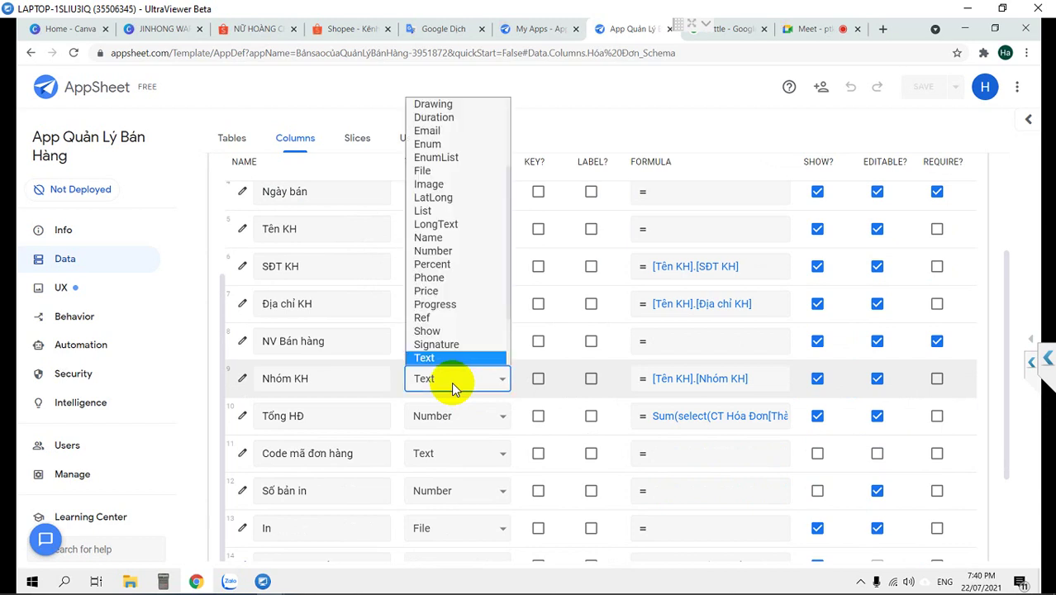
left_click(427, 145)
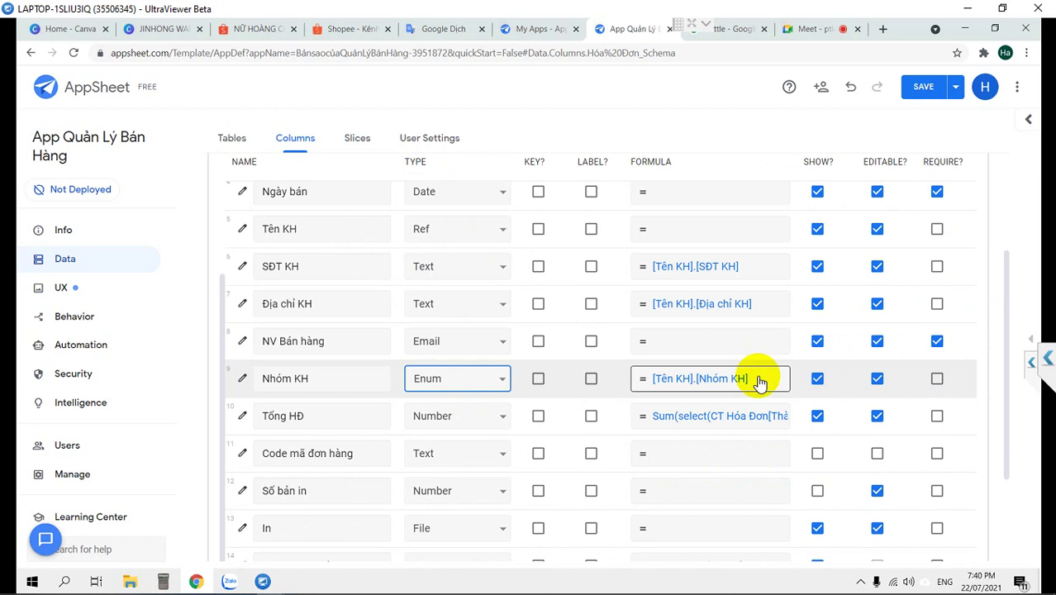
scroll(760, 382, "up", 3)
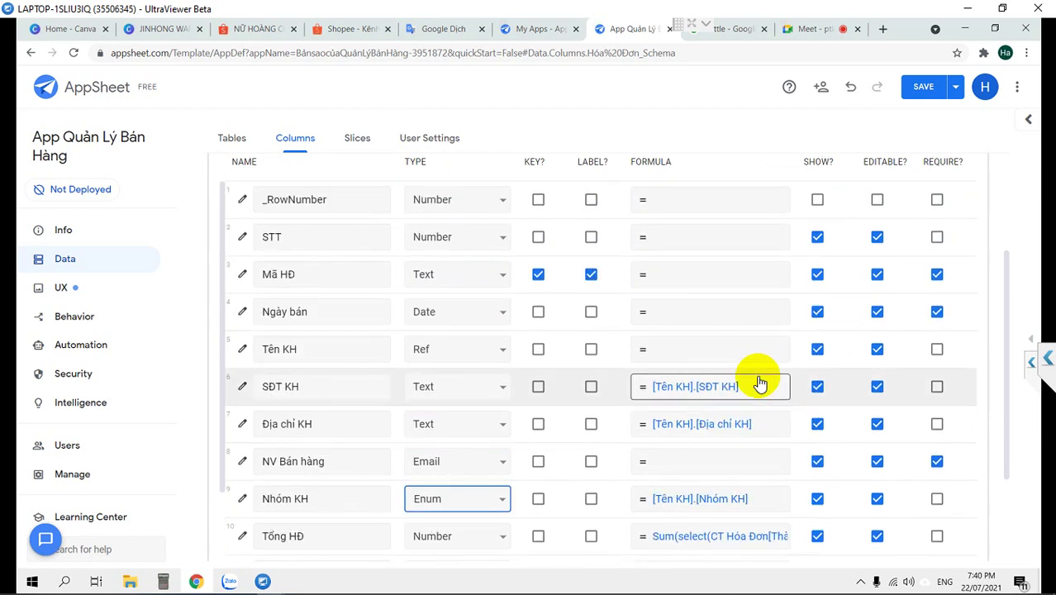
scroll(760, 381, "up", 2)
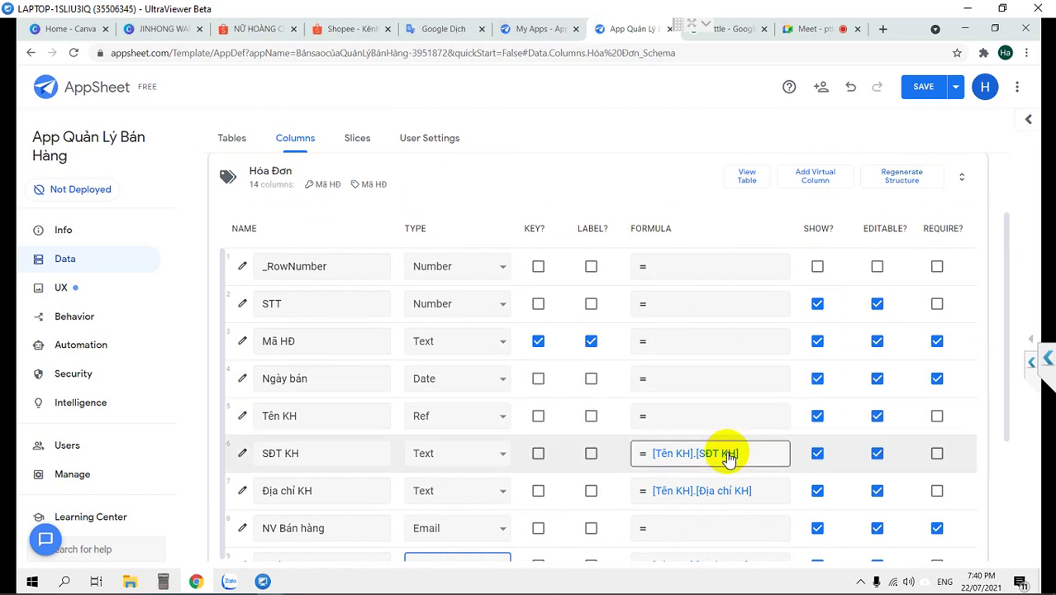
Save the Nhóm KH Enum change and expand the live app preview panel
left_click(918, 87)
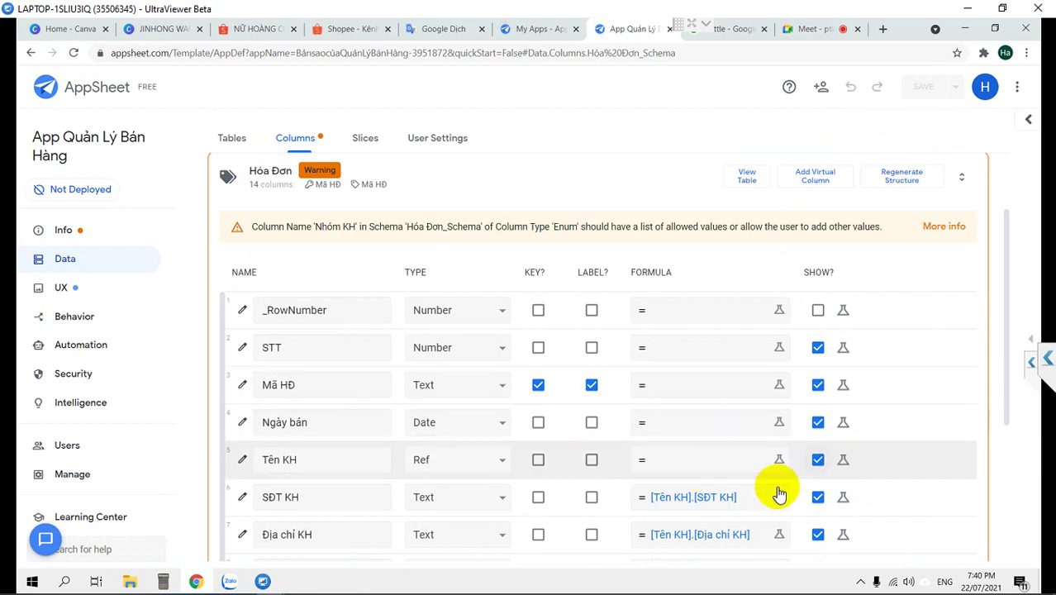
scroll(748, 496, "down", 2)
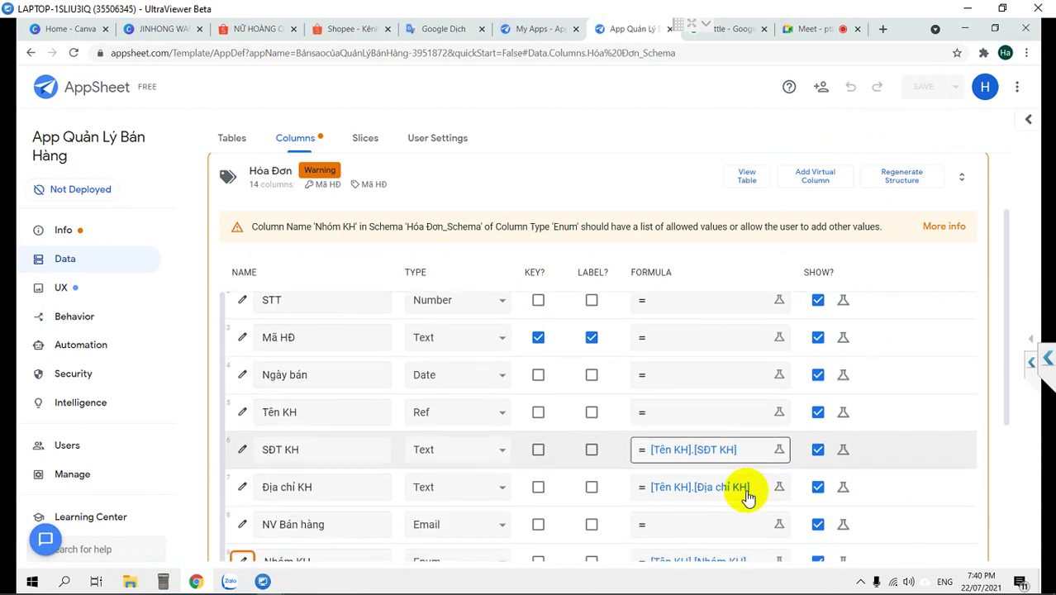
left_click(1032, 342)
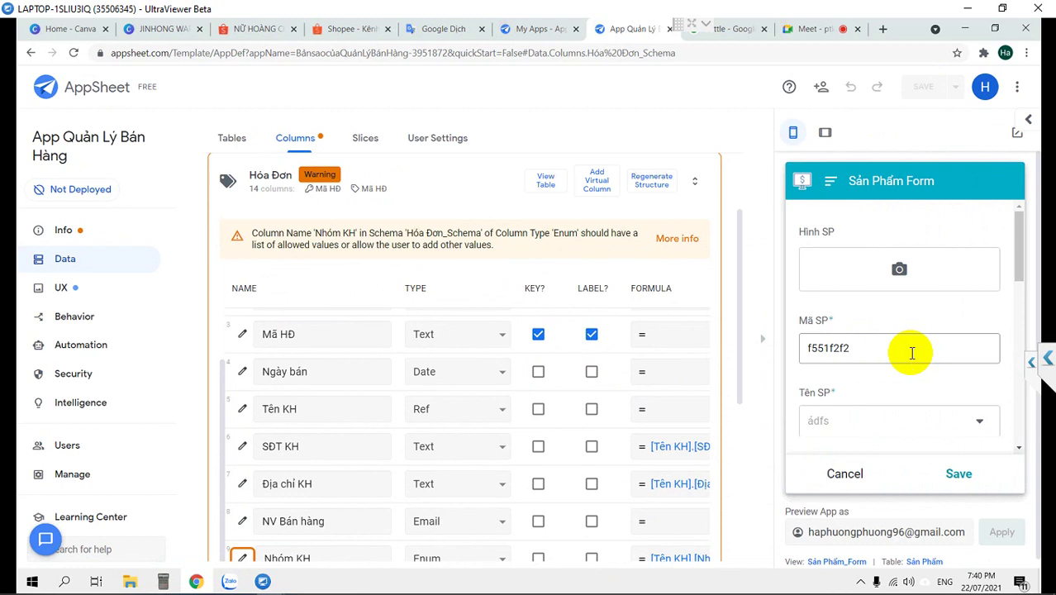
Scroll through the preview's Sản Phẩm Form and cancel it without saving
scroll(936, 358, "down", 2)
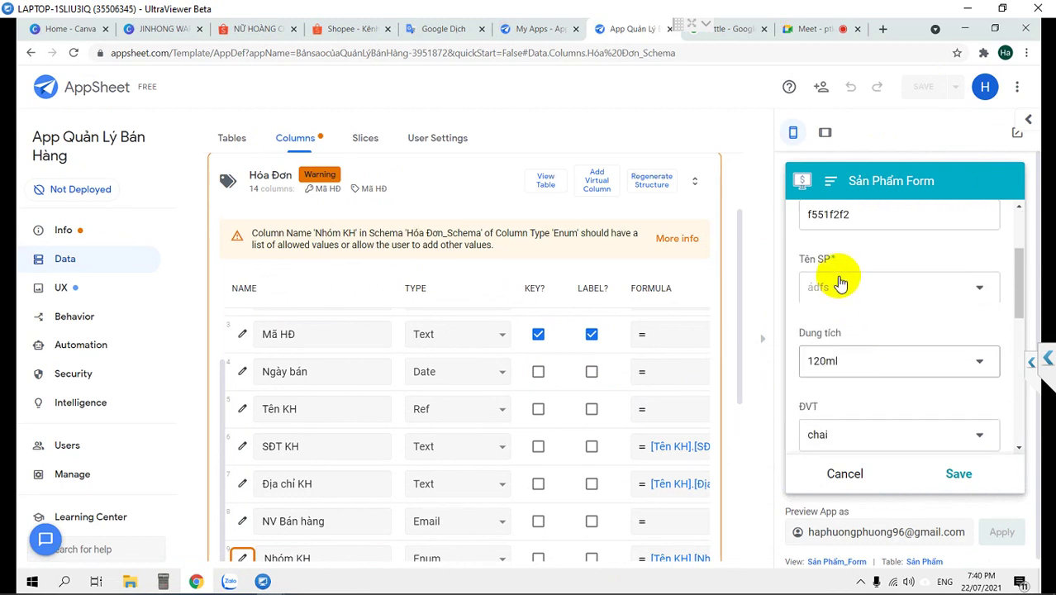
scroll(863, 326, "down", 2)
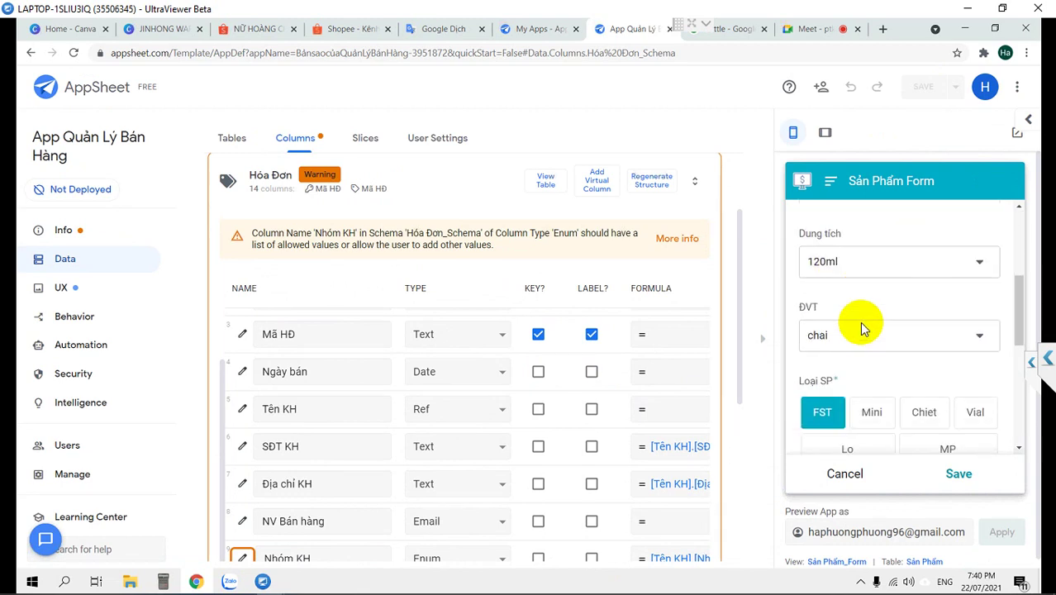
scroll(863, 328, "up", 2)
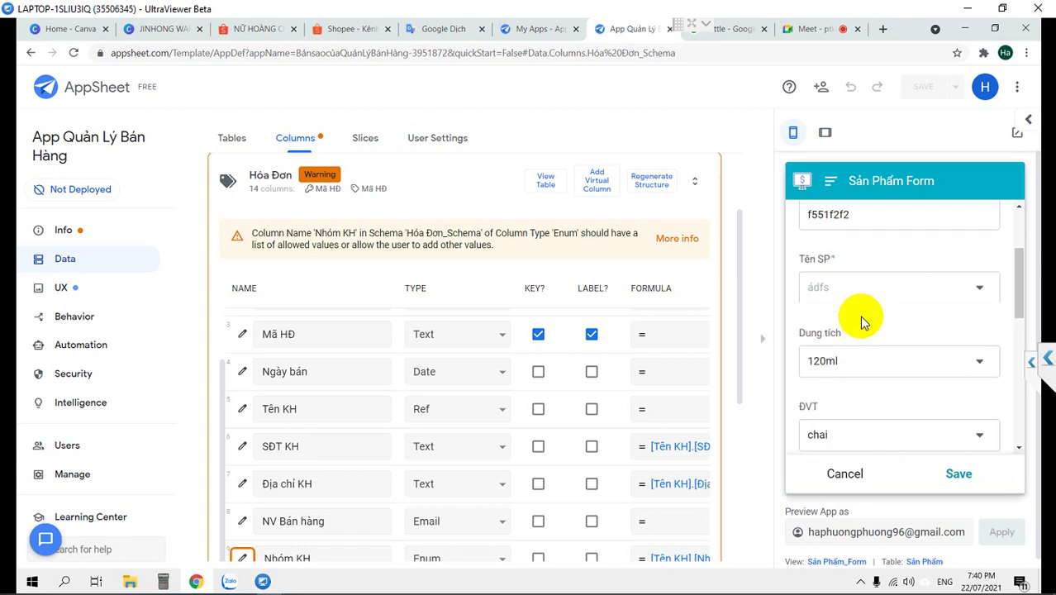
scroll(859, 314, "up", 2)
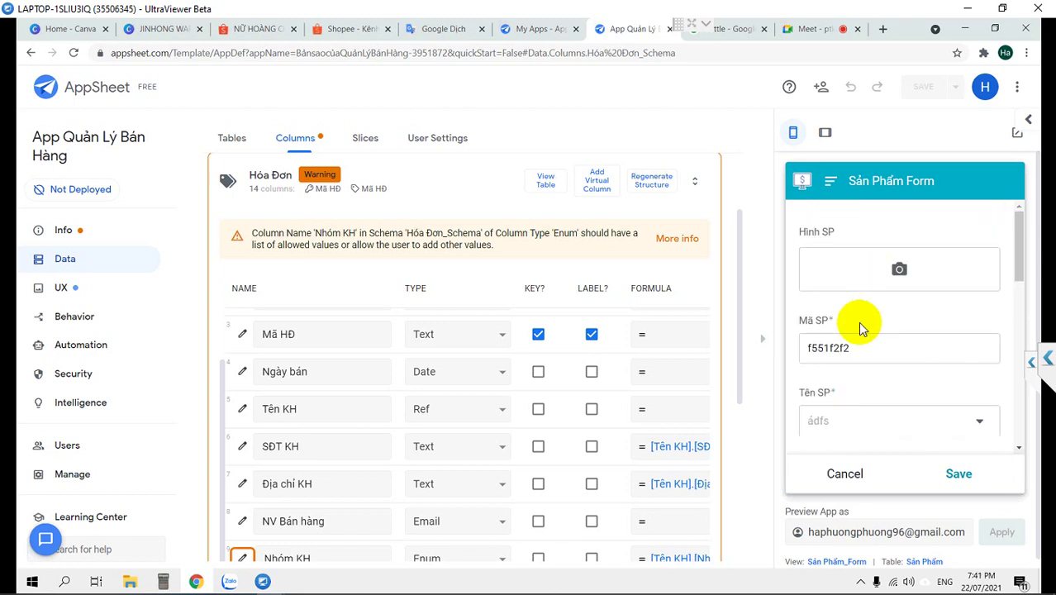
scroll(858, 327, "down", 1)
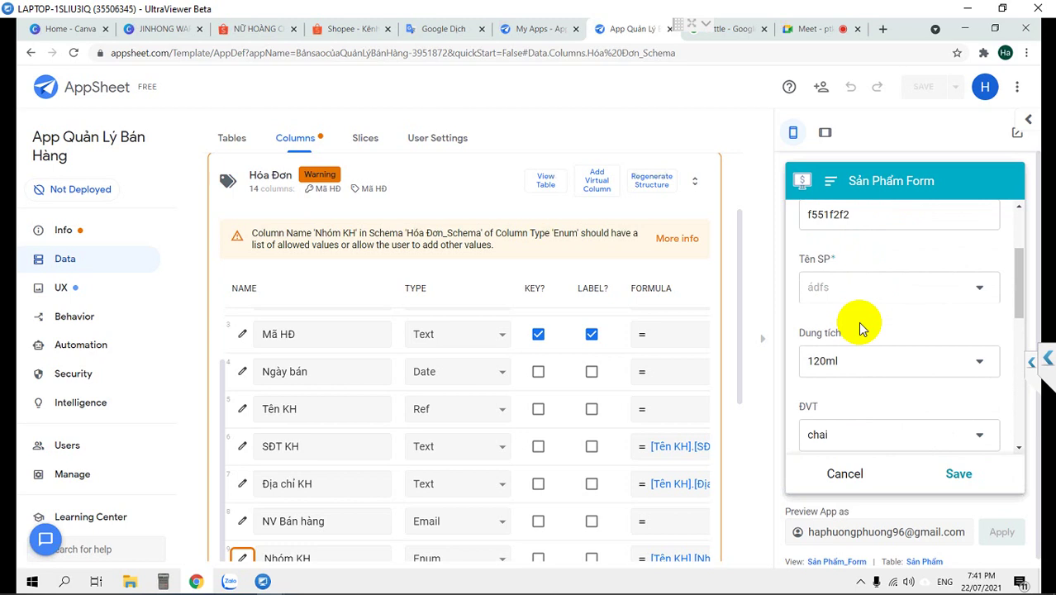
scroll(857, 326, "down", 1)
scroll(859, 326, "down", 3)
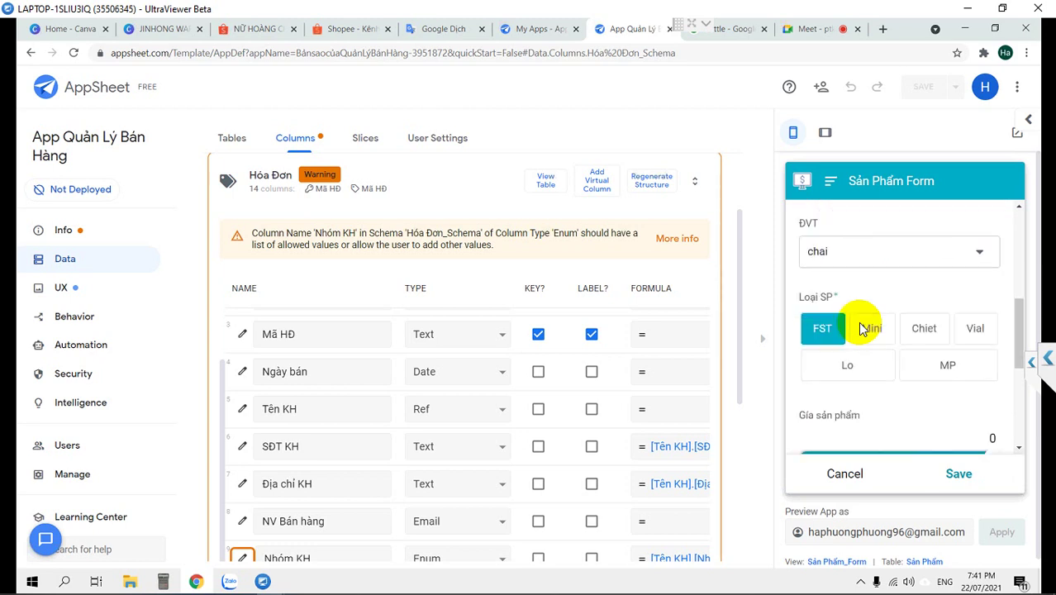
left_click(846, 475)
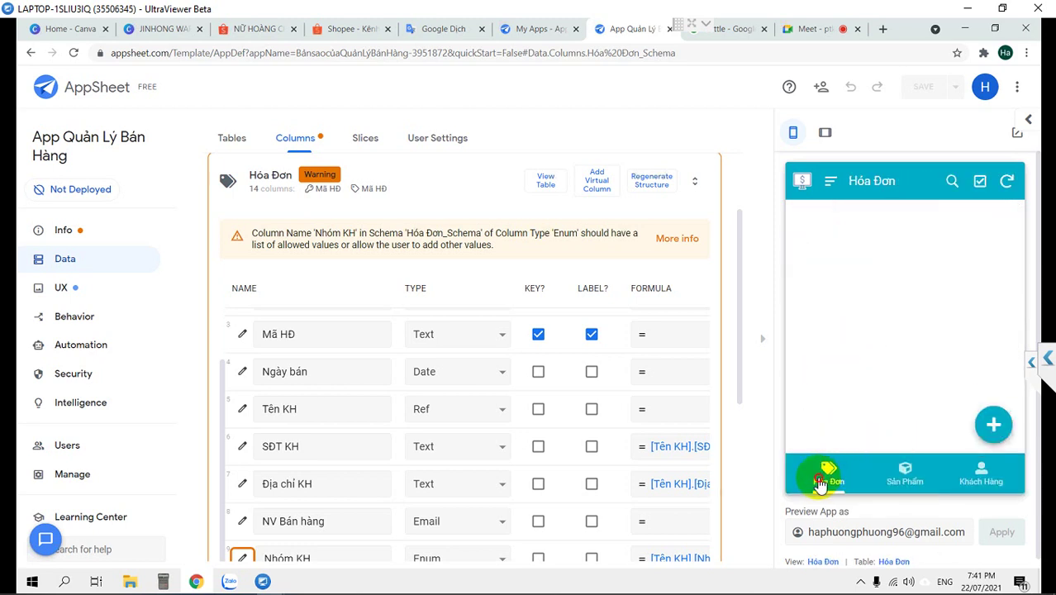
Start a new Hóa Đơn record (HD00001) in the preview and scroll to Tên KH
left_click(997, 426)
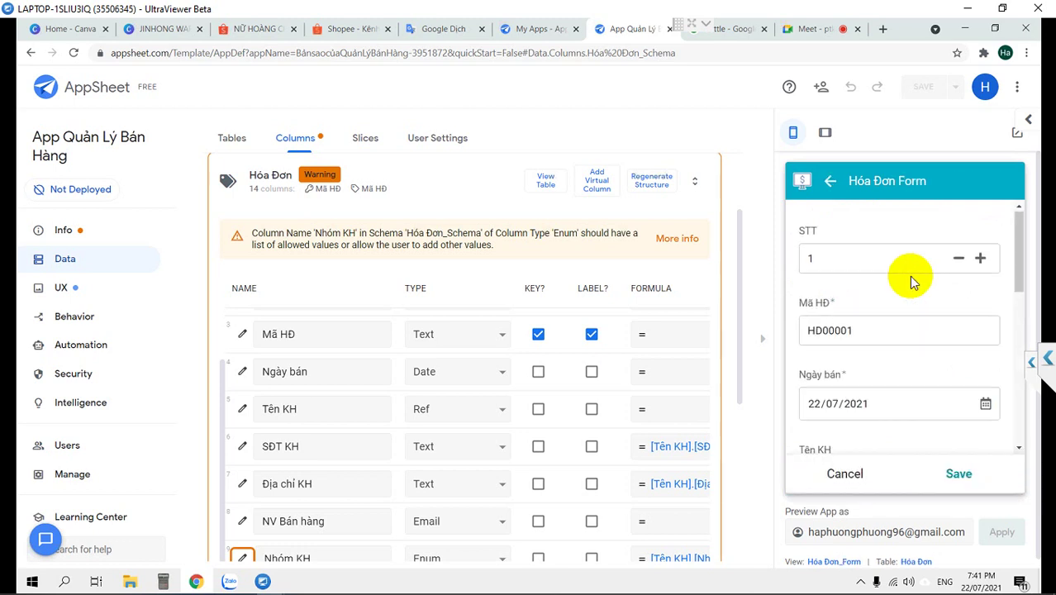
scroll(912, 276, "down", 1)
scroll(912, 277, "down", 2)
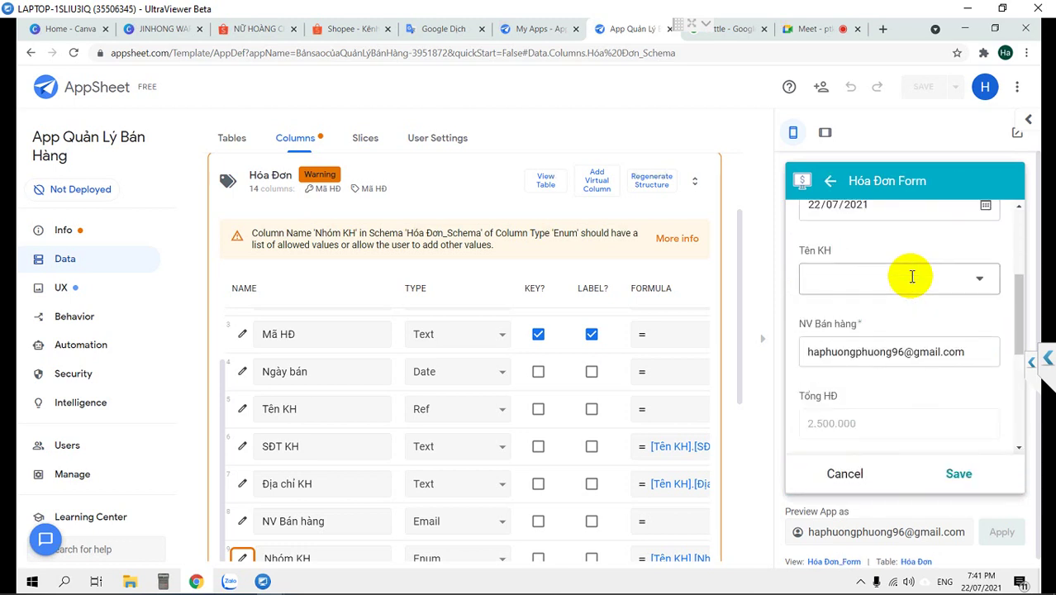
scroll(912, 275, "down", 3)
scroll(911, 276, "down", 2)
scroll(910, 279, "up", 3)
scroll(912, 281, "down", 3)
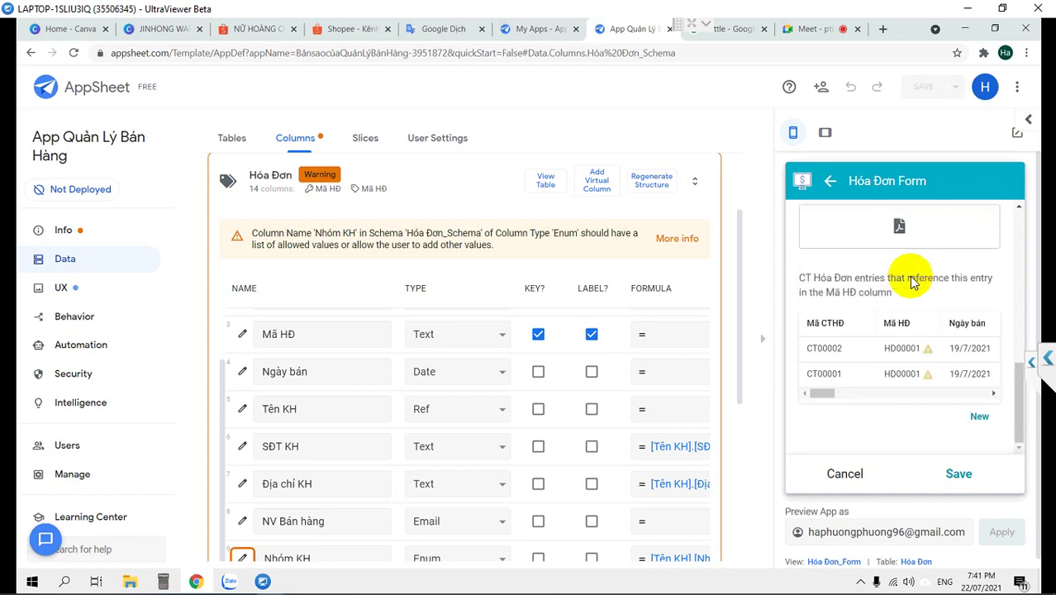
scroll(912, 281, "up", 5)
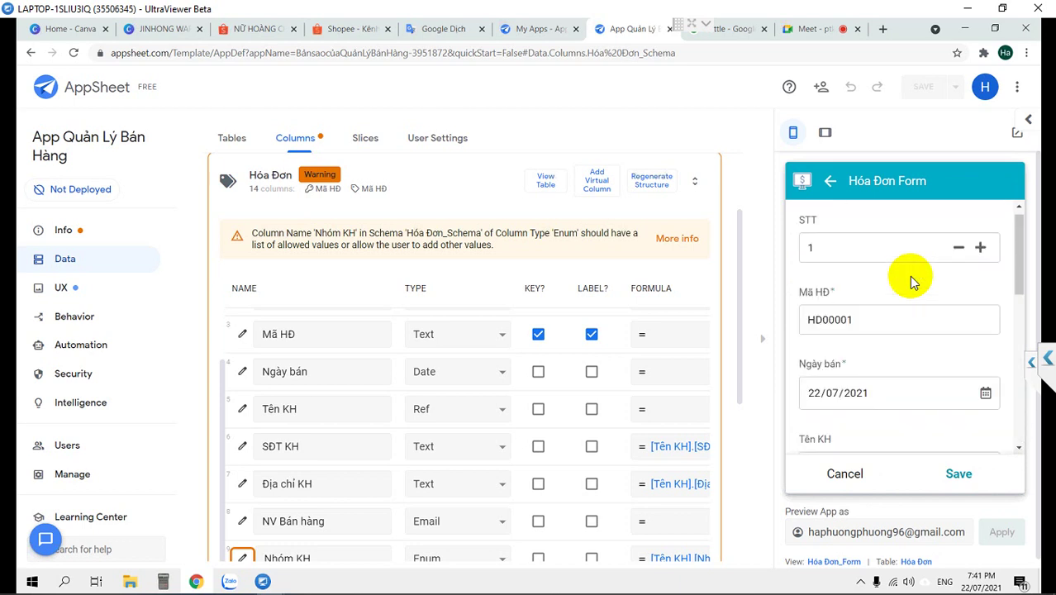
scroll(911, 279, "down", 2)
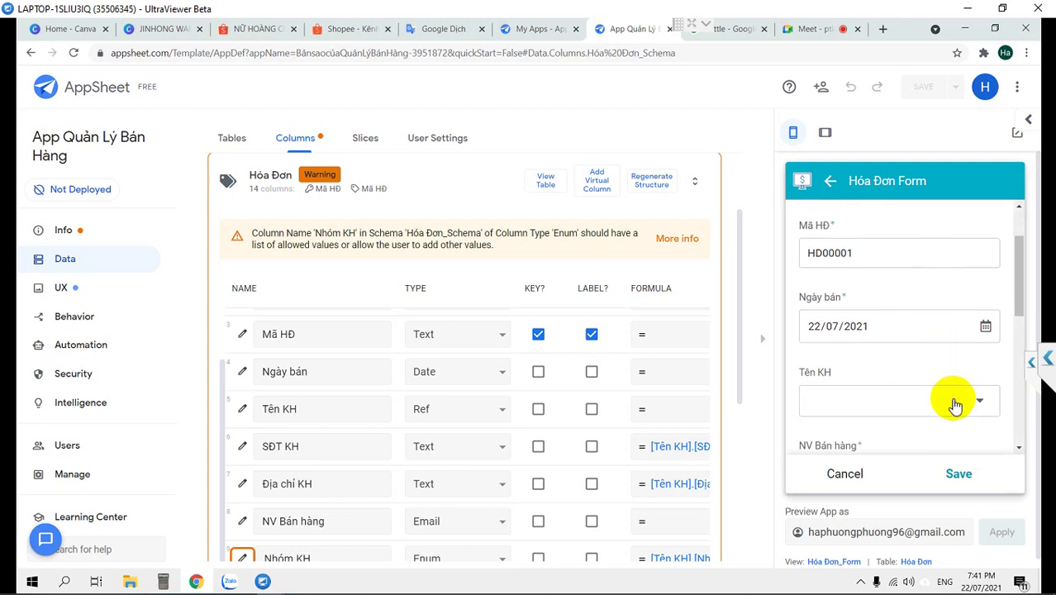
Choose a Tên KH customer so phone, address and Tổng HĐ 2.500.000 fill in
left_click(954, 404)
left_click(839, 388)
scroll(848, 373, "down", 4)
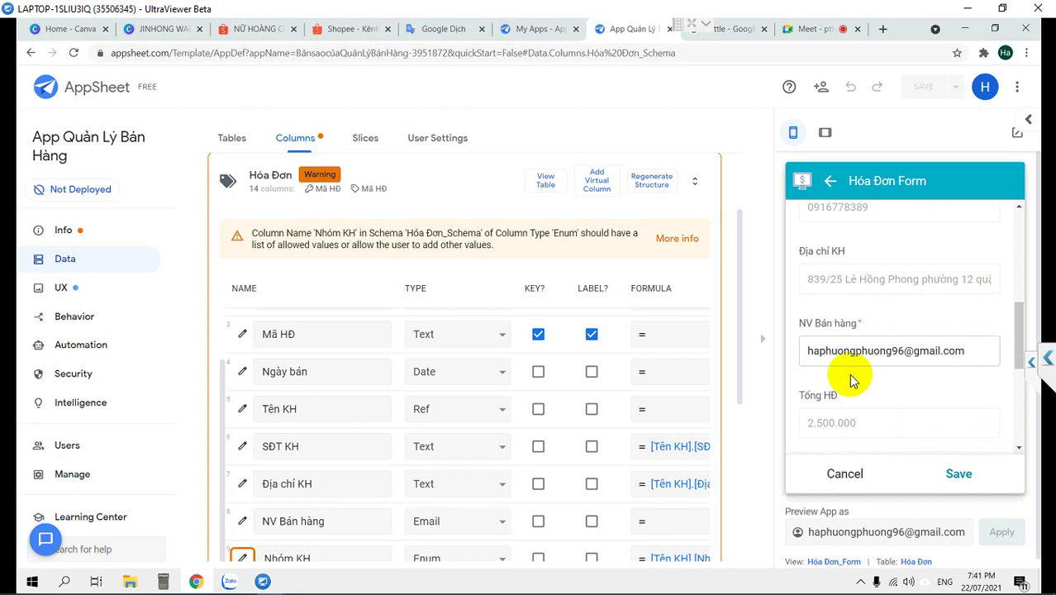
scroll(852, 379, "down", 1)
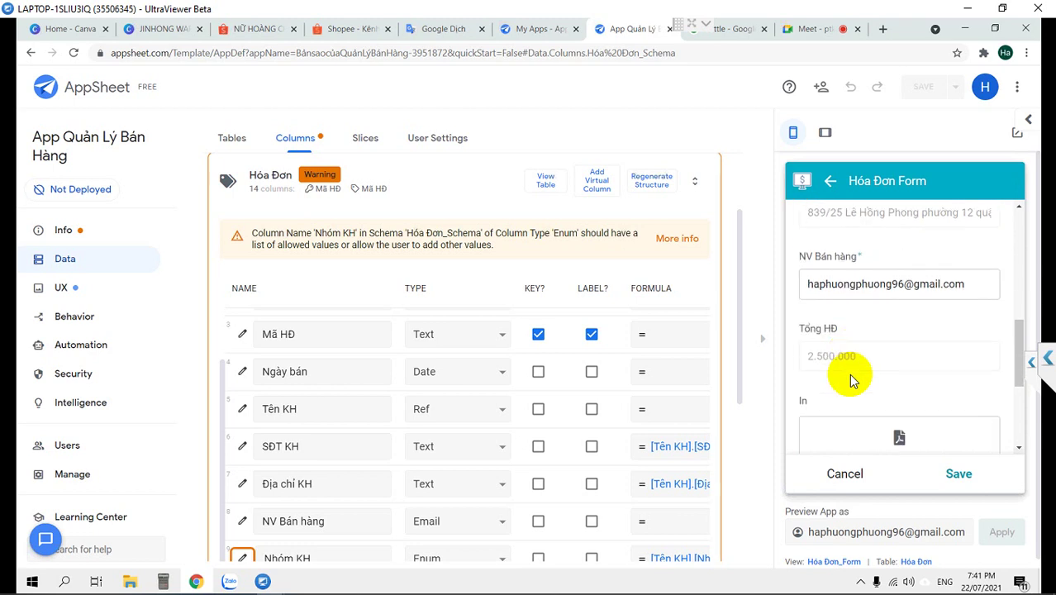
scroll(852, 379, "down", 2)
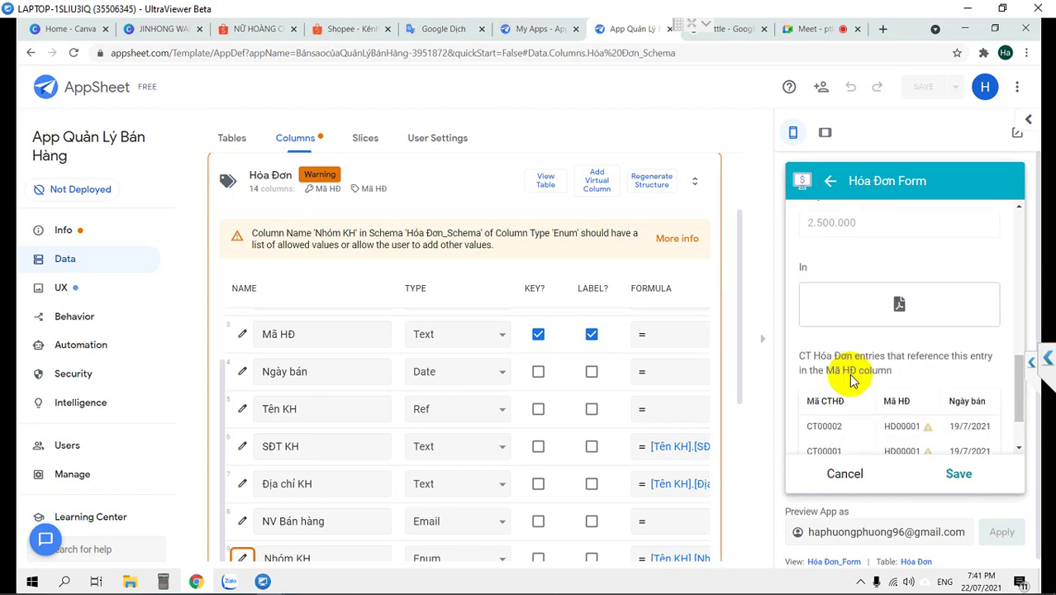
scroll(852, 379, "down", 1)
scroll(852, 381, "up", 4)
scroll(851, 380, "up", 3)
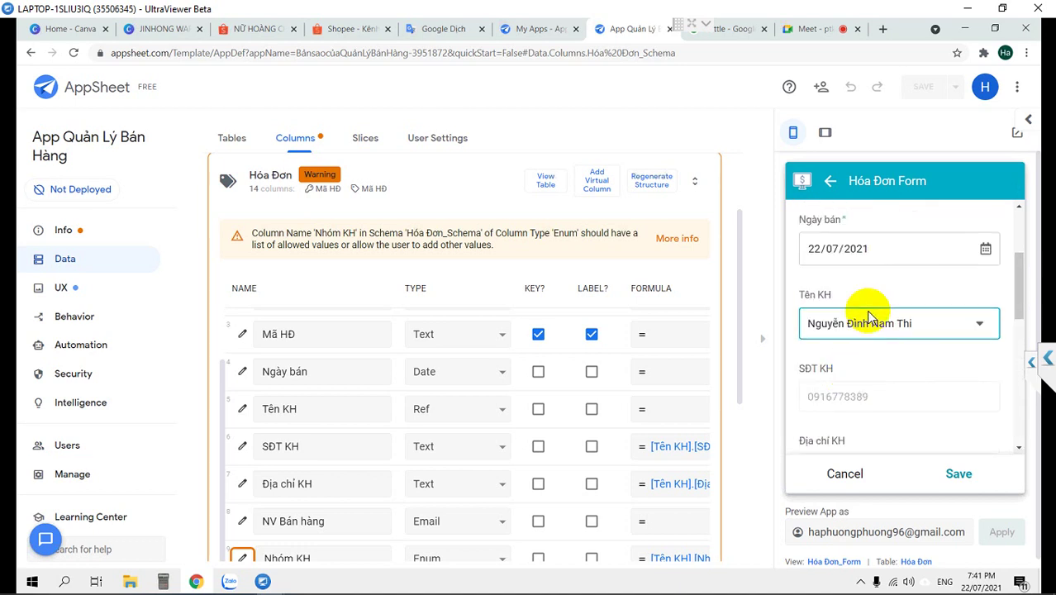
Switch the invoice's Tên KH to two other customers, checking phone and address update to match
left_click(884, 322)
scroll(884, 323, "down", 1)
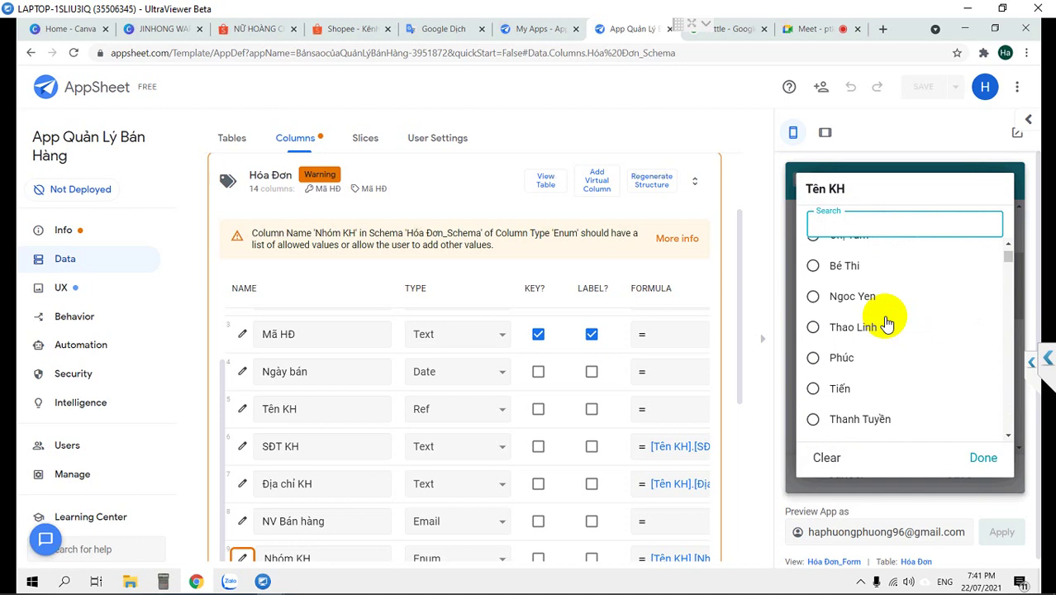
scroll(875, 335, "down", 1)
left_click(841, 355)
scroll(867, 349, "down", 2)
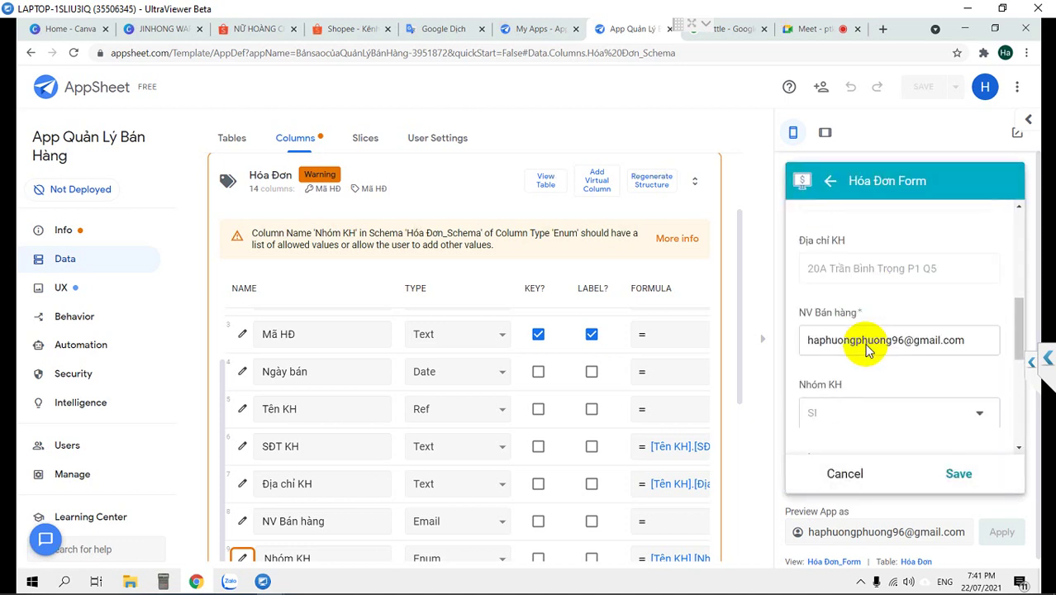
scroll(867, 349, "up", 2)
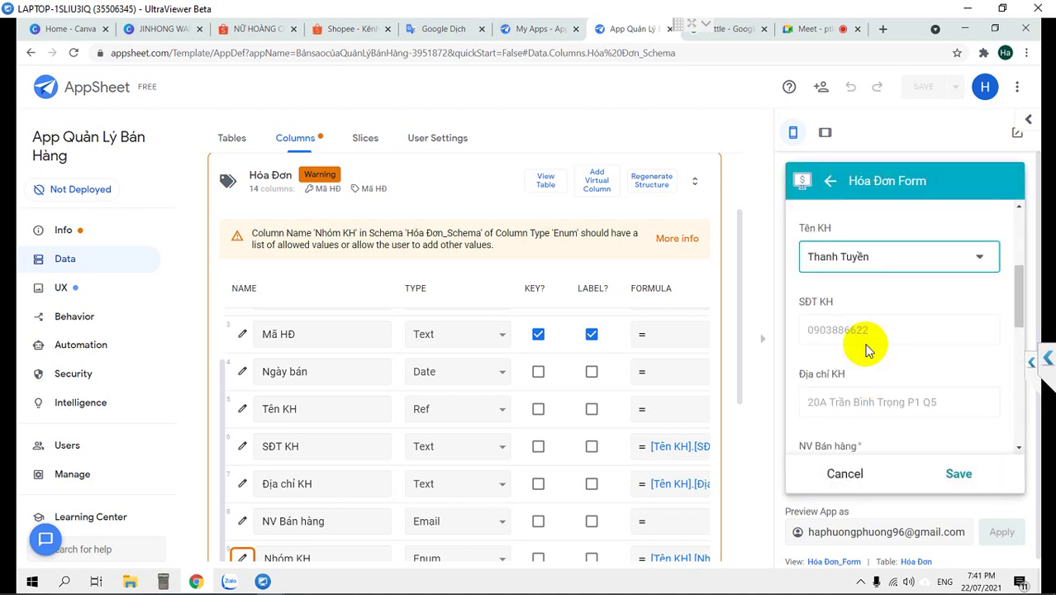
left_click(860, 263)
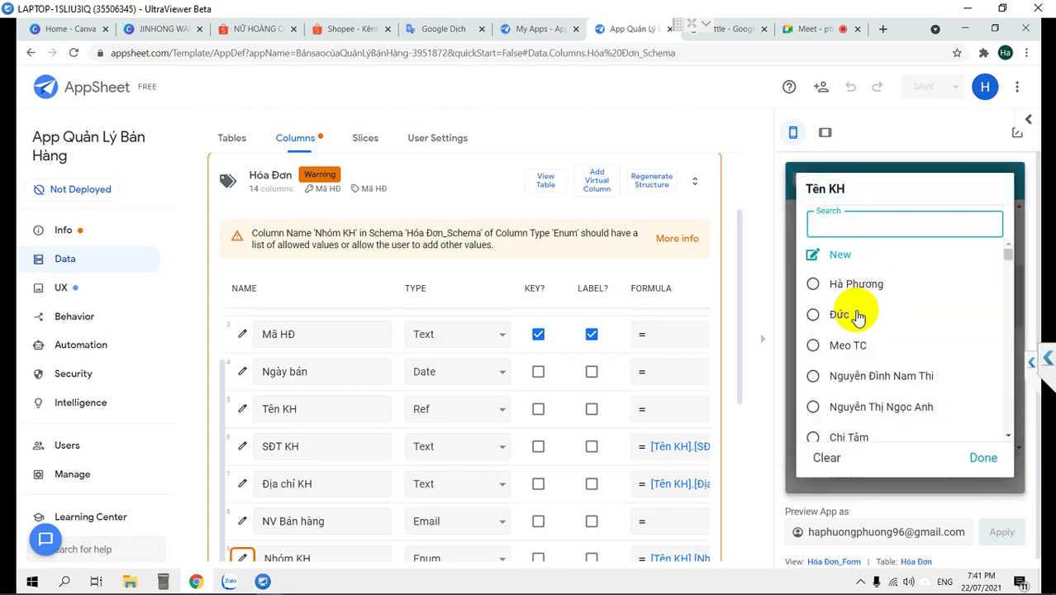
scroll(857, 310, "down", 2)
scroll(858, 318, "down", 2)
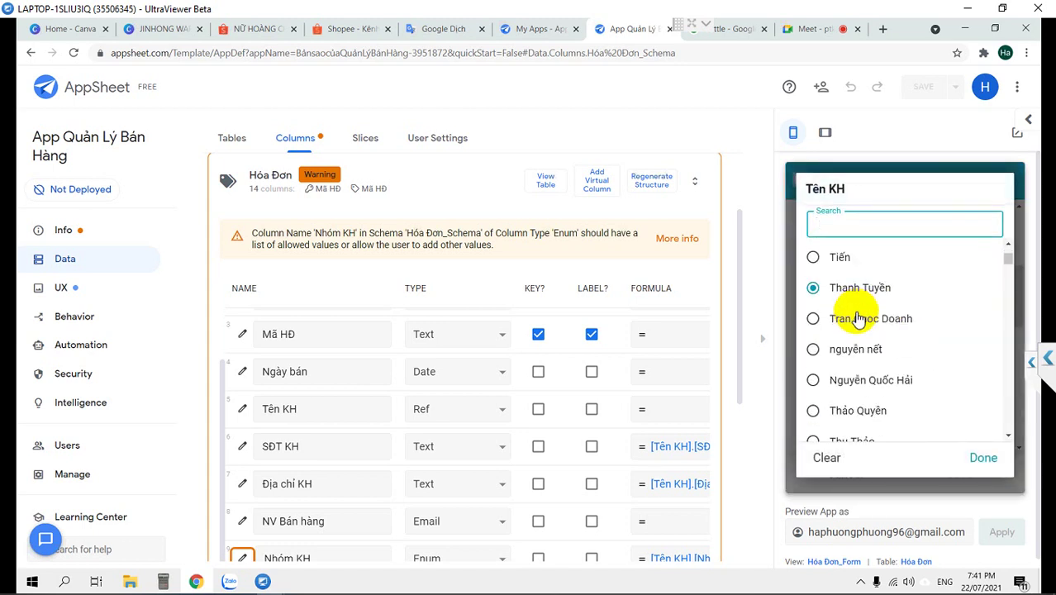
left_click(825, 347)
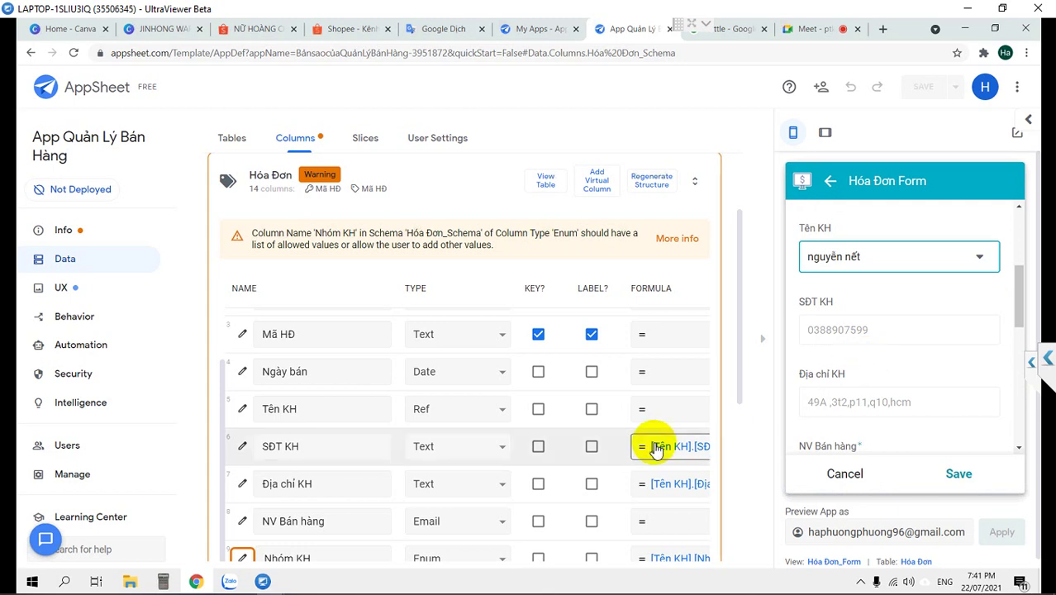
scroll(657, 442, "down", 1)
Confirm and save SĐT KH's formula [Tên KH].[SĐT KH] in the Expression Assistant
left_click(693, 395)
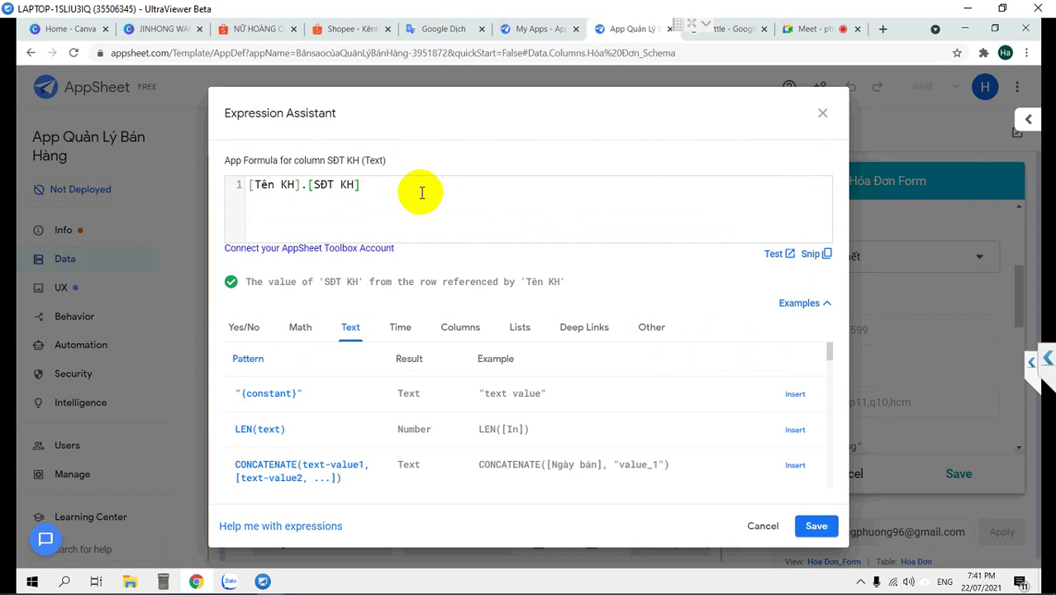
left_click(818, 524)
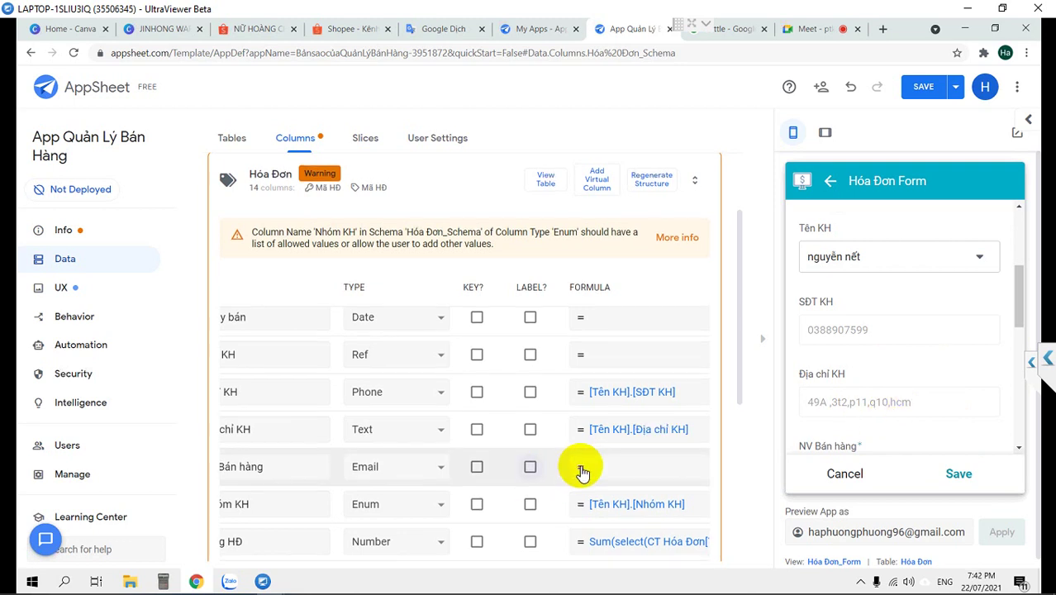
scroll(583, 472, "down", 1)
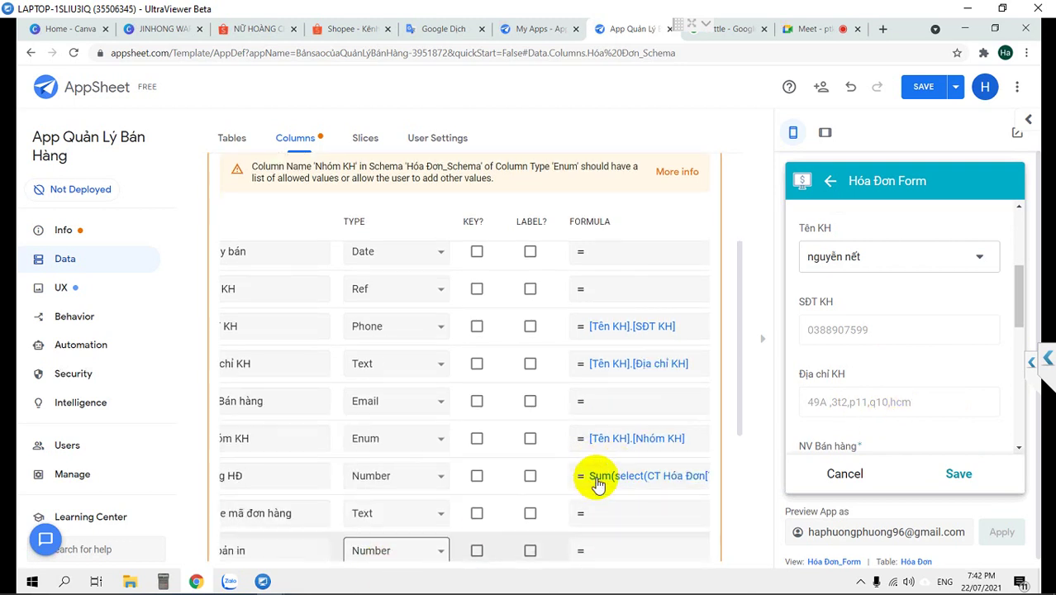
left_click(610, 477)
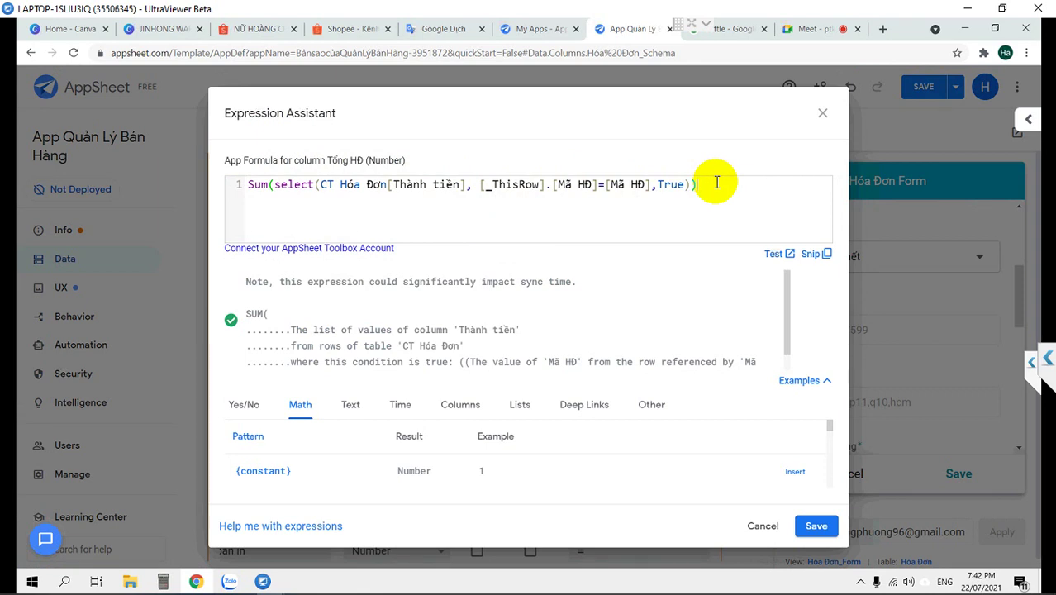
left_click(814, 527)
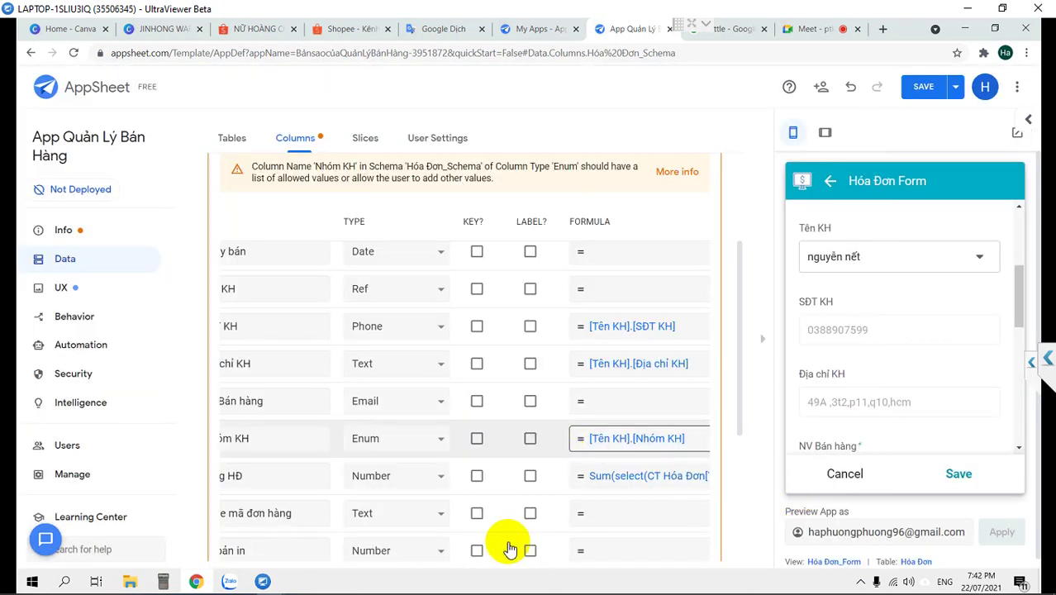
scroll(328, 531, "down", 3)
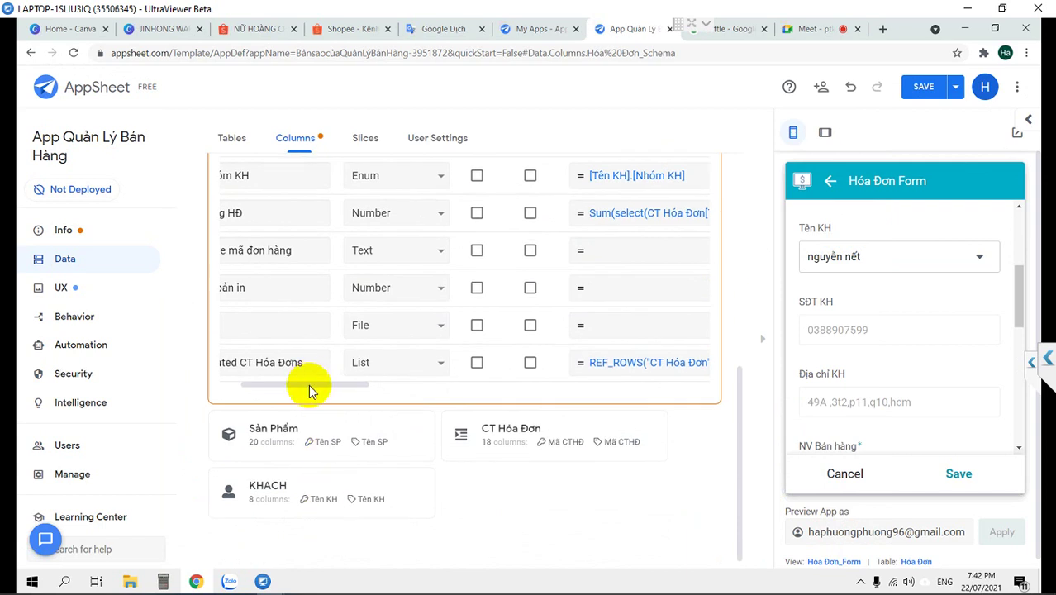
Review the Hóa Đơn column list: SĐT KH Phone, Nhóm KH Enum, Tổng HĐ Number
left_click(234, 389)
left_click_drag(234, 388, 188, 377)
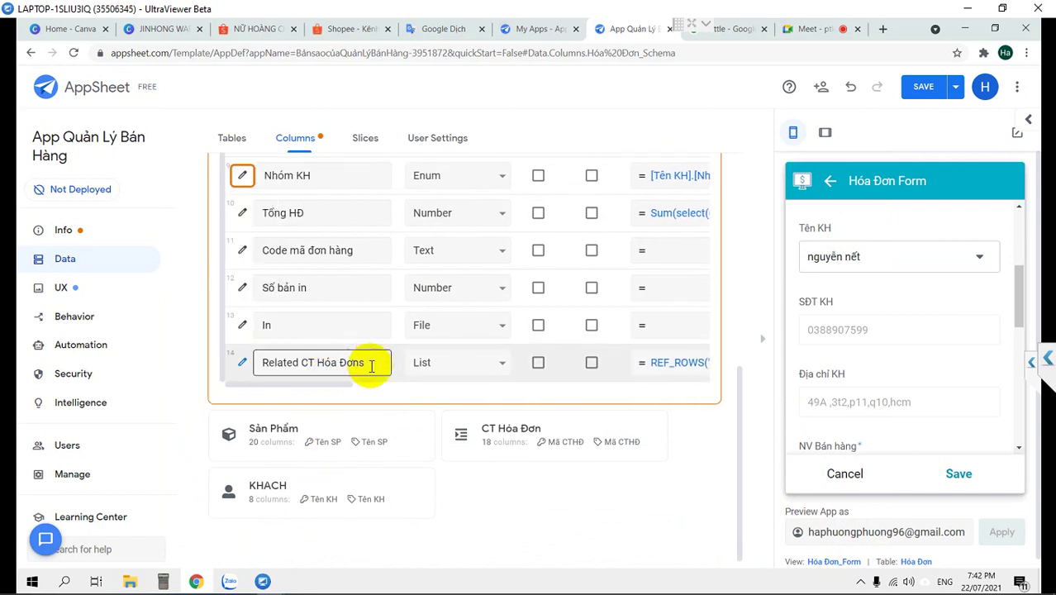
scroll(366, 402, "up", 1)
scroll(366, 402, "up", 2)
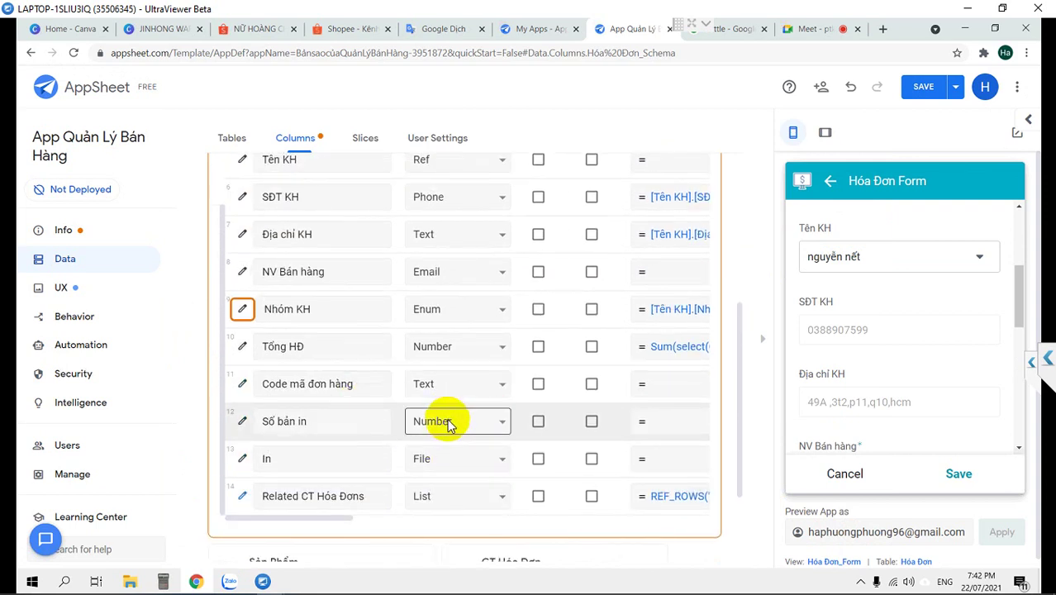
scroll(447, 423, "up", 1)
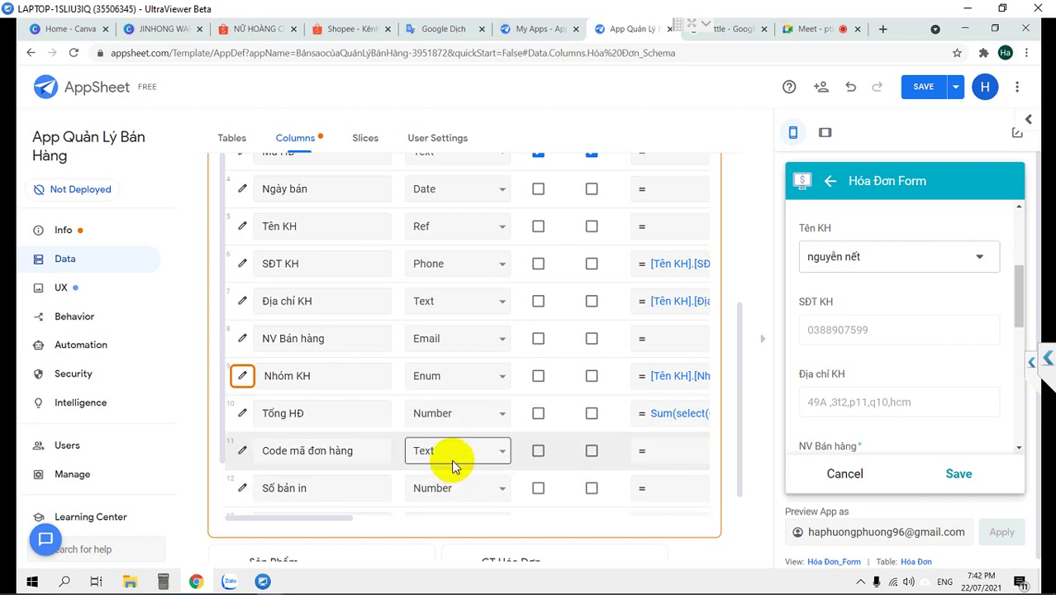
scroll(451, 460, "up", 1)
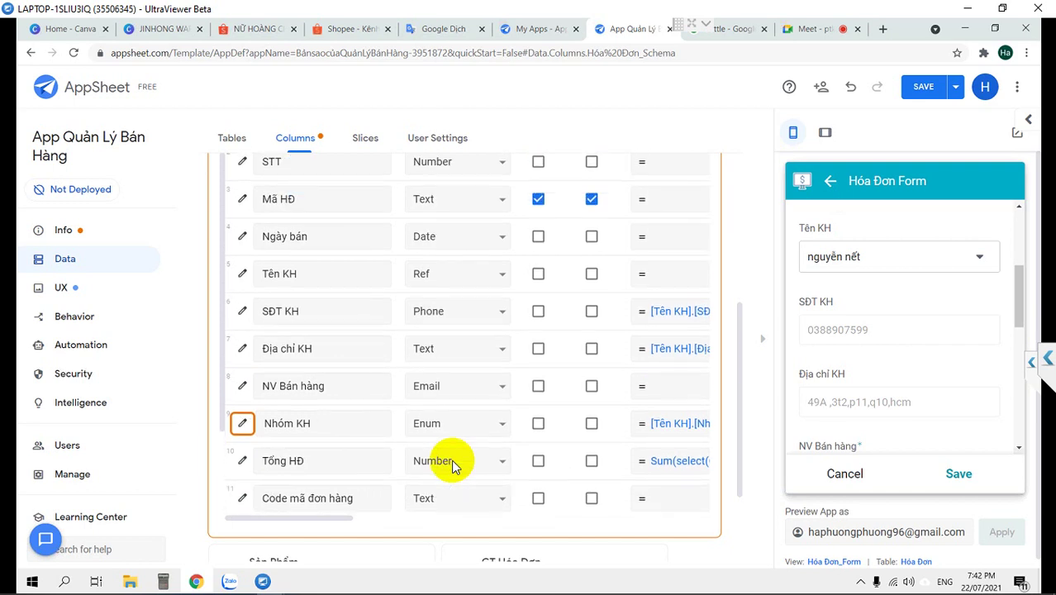
scroll(451, 467, "up", 1)
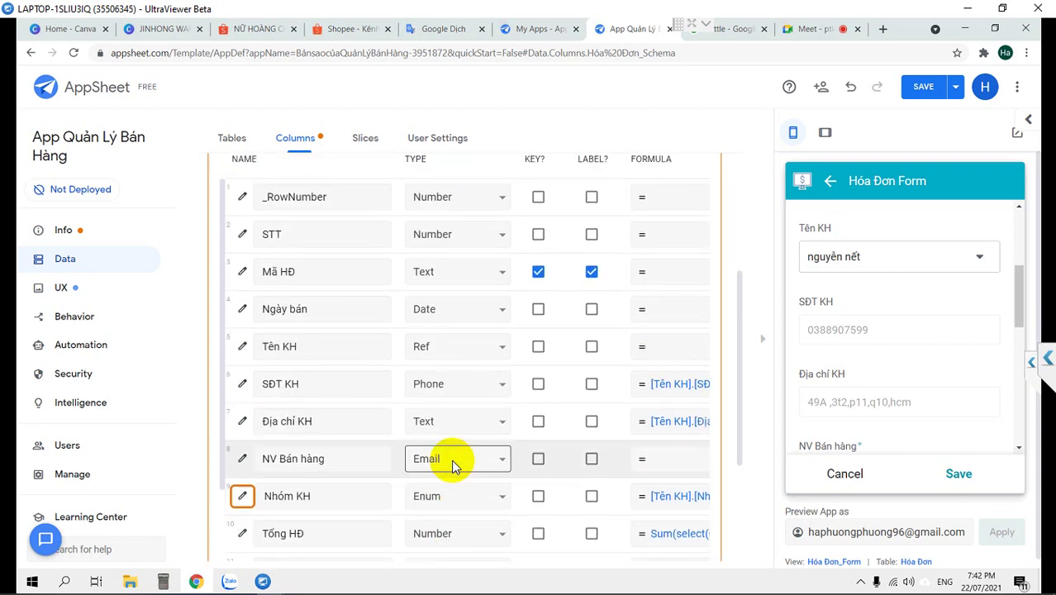
scroll(451, 459, "down", 1)
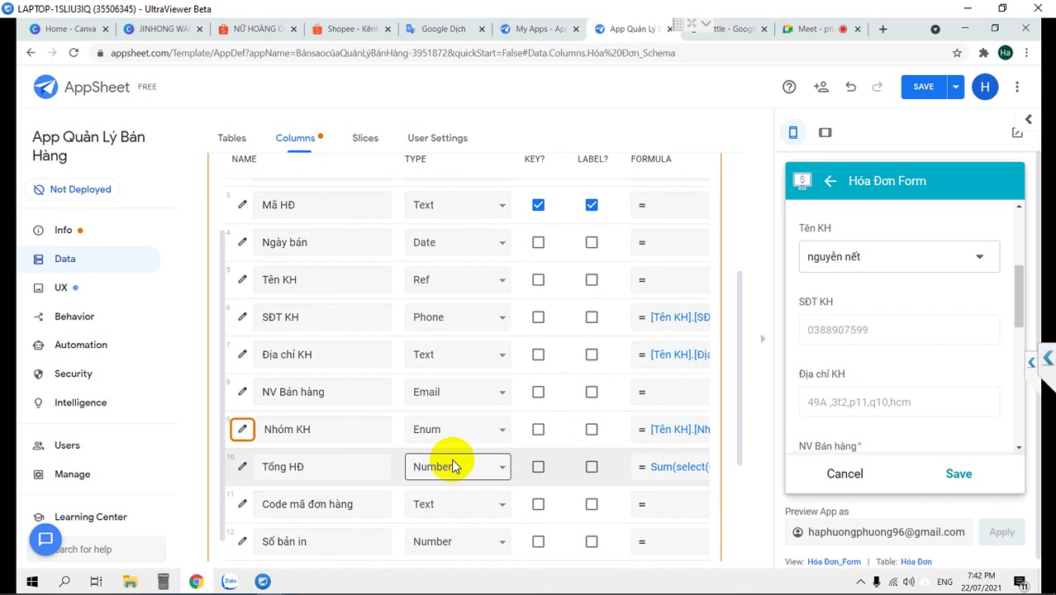
scroll(451, 465, "down", 1)
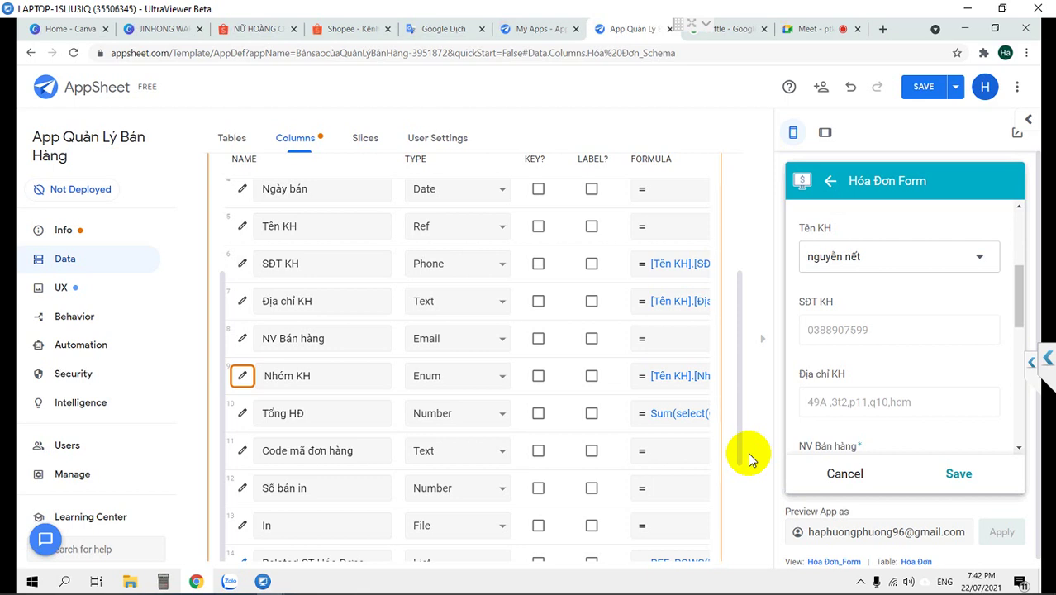
scroll(452, 478, "down", 3)
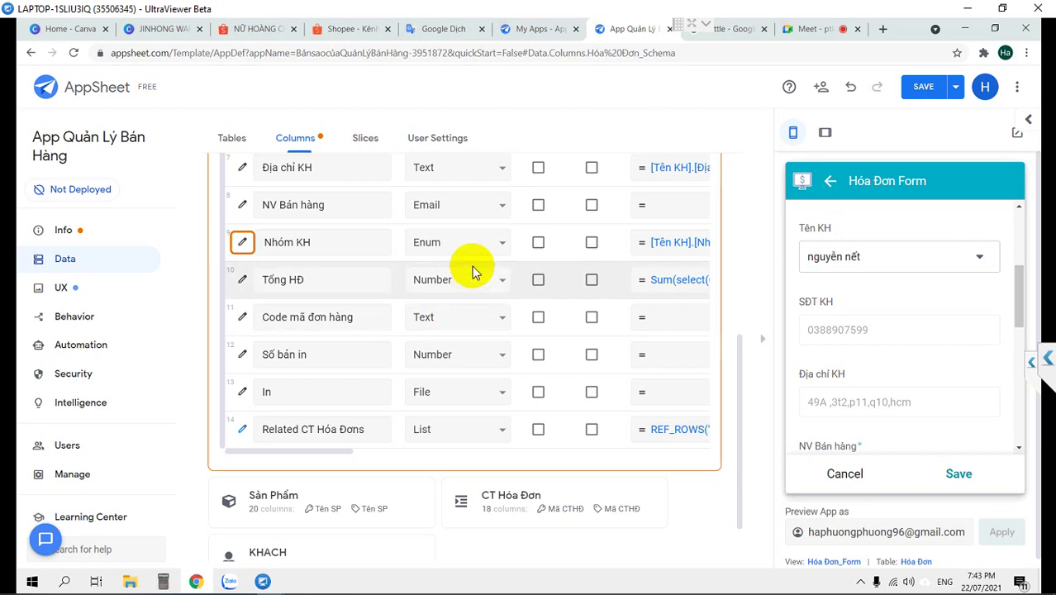
scroll(472, 266, "up", 3)
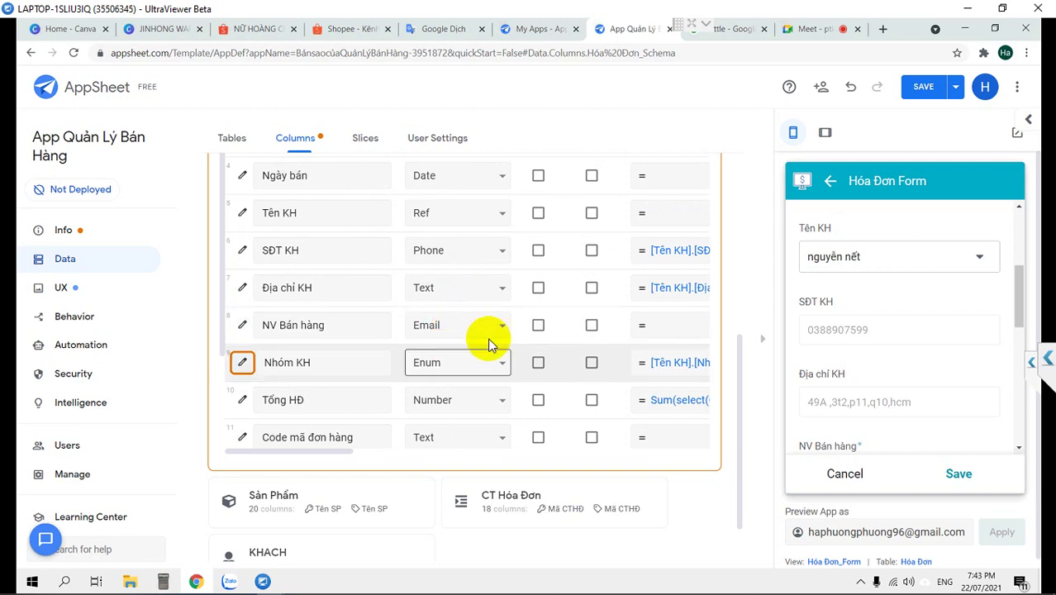
Hide the app preview and zoom the browser out to 75%
left_click(761, 340)
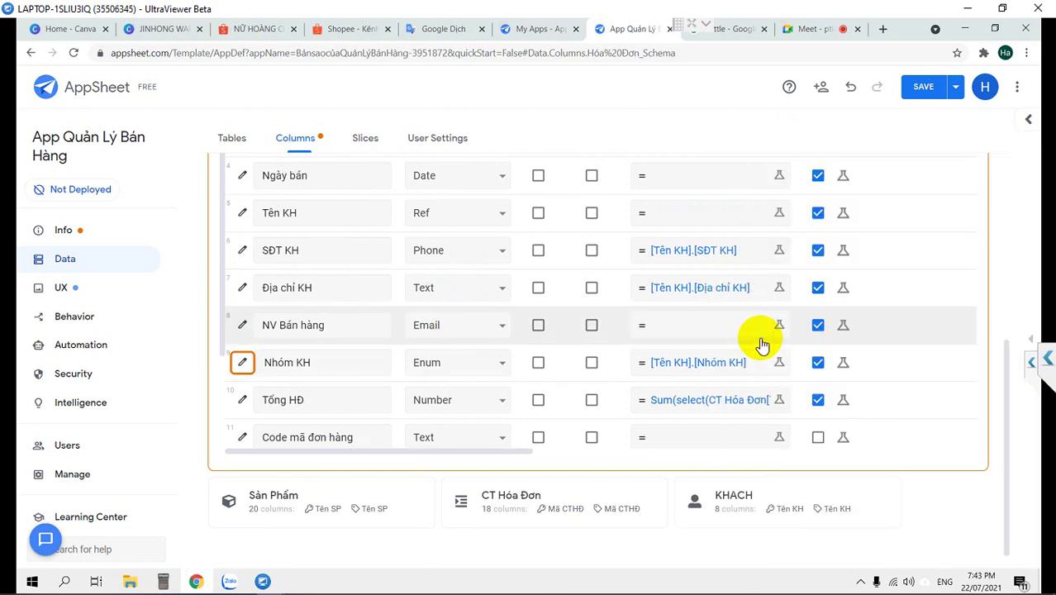
key("ctrl+minus")
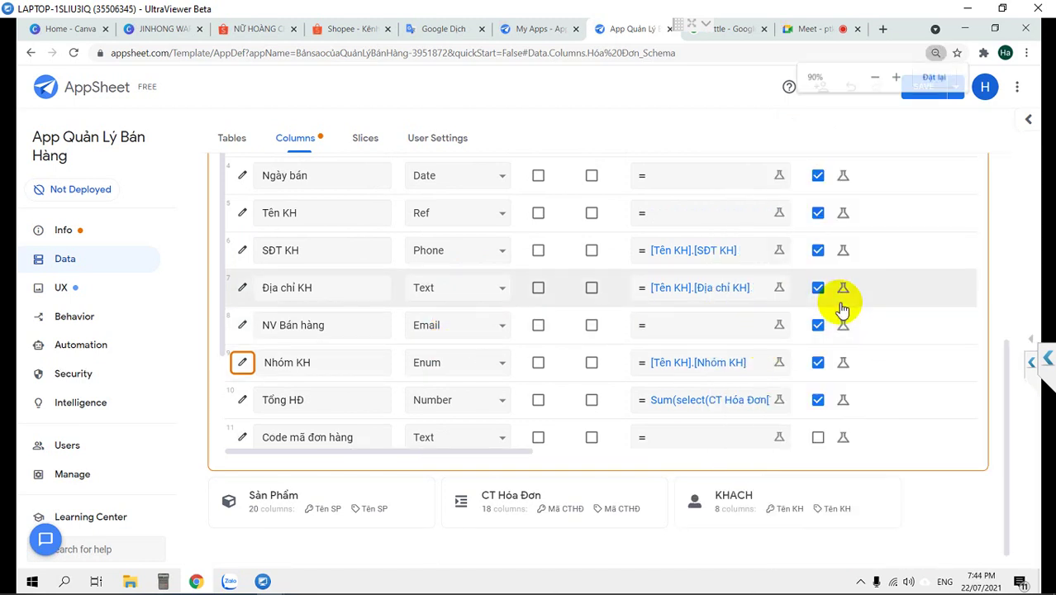
key("ctrl+minus")
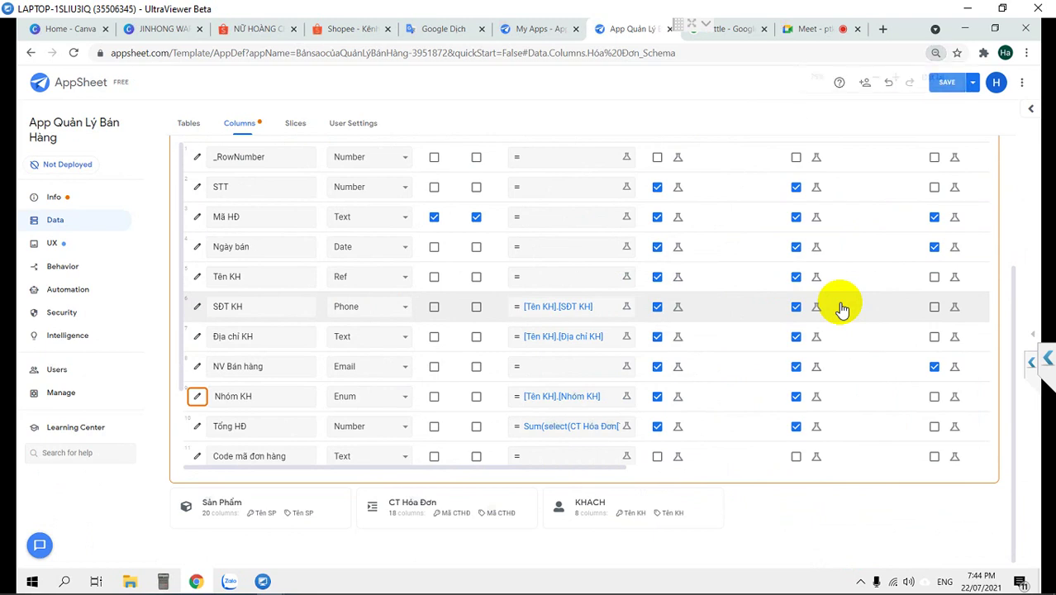
key("ctrl+minus")
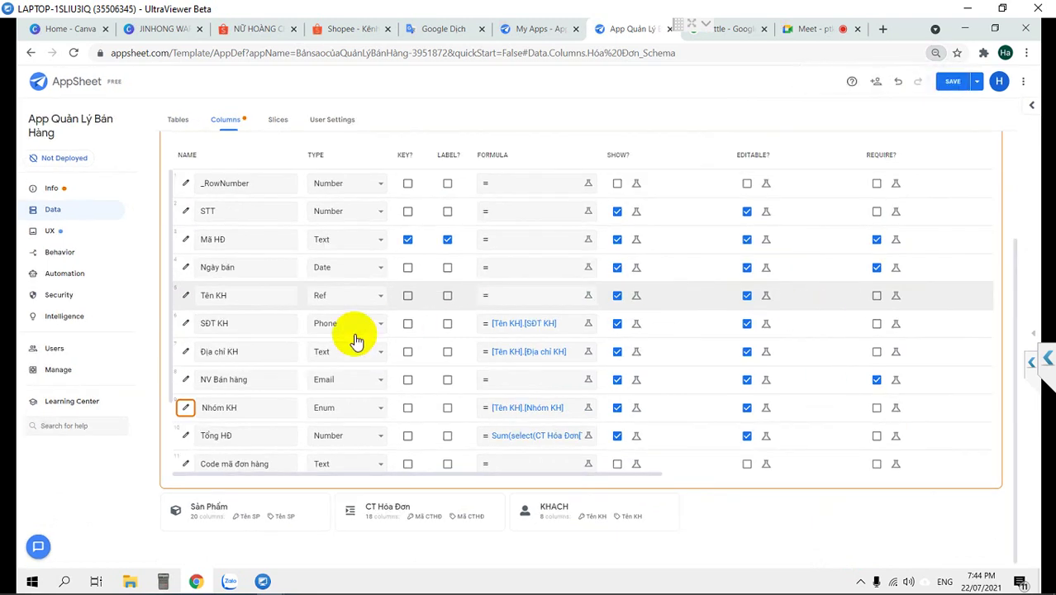
Make NV Bán hàng non-editable, keeping its USEREMAIL() initial value
left_click(202, 322)
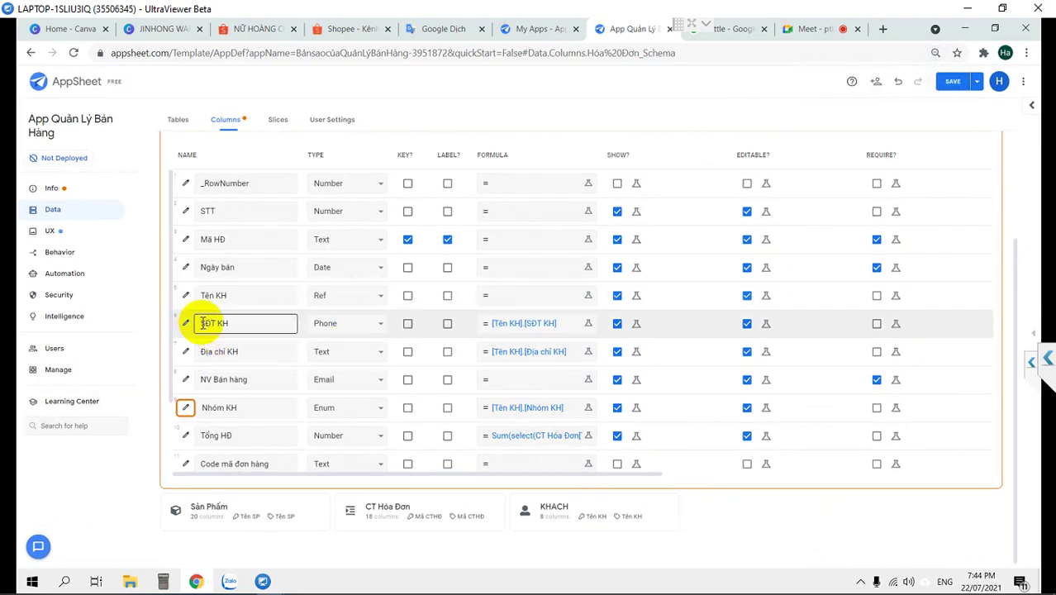
left_click(187, 382)
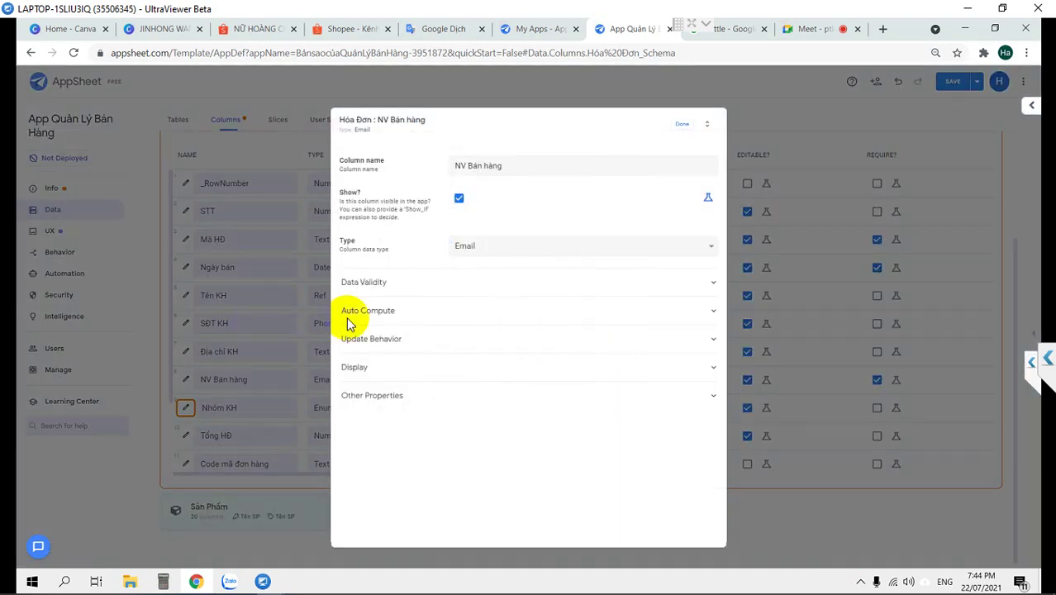
left_click(394, 318)
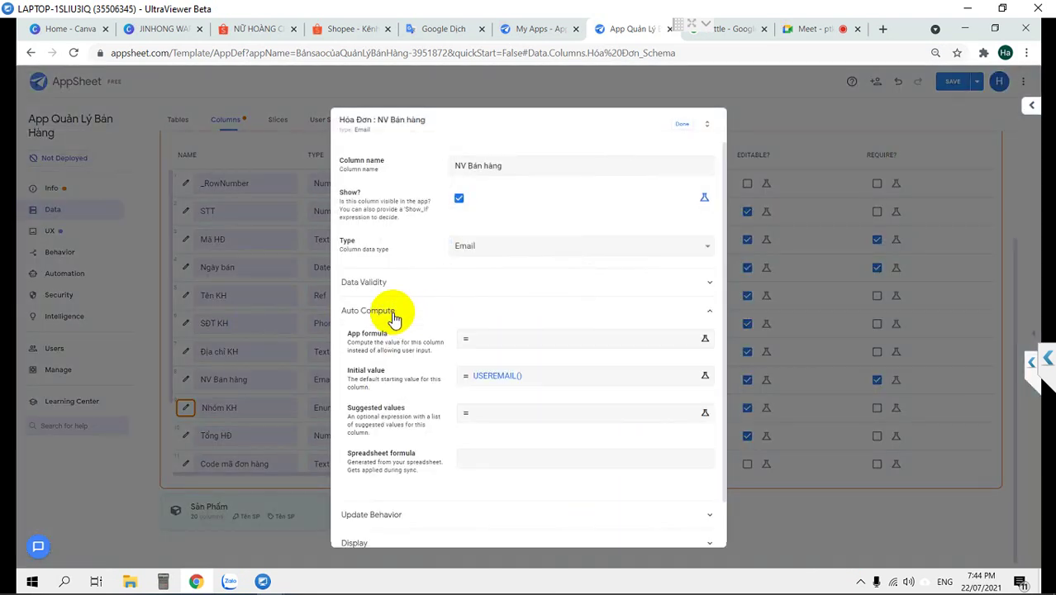
left_click(680, 127)
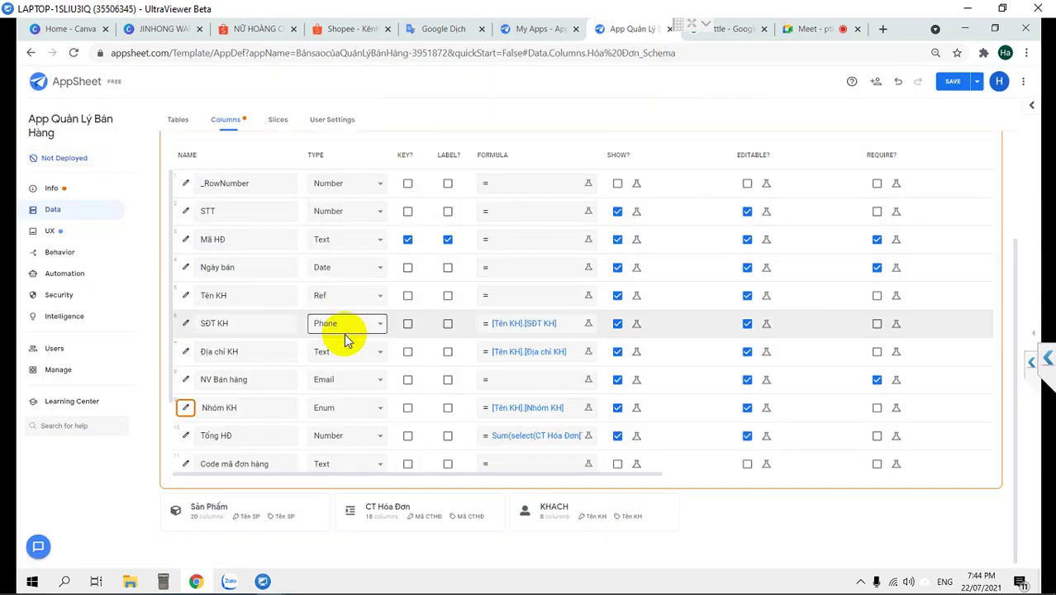
left_click(747, 380)
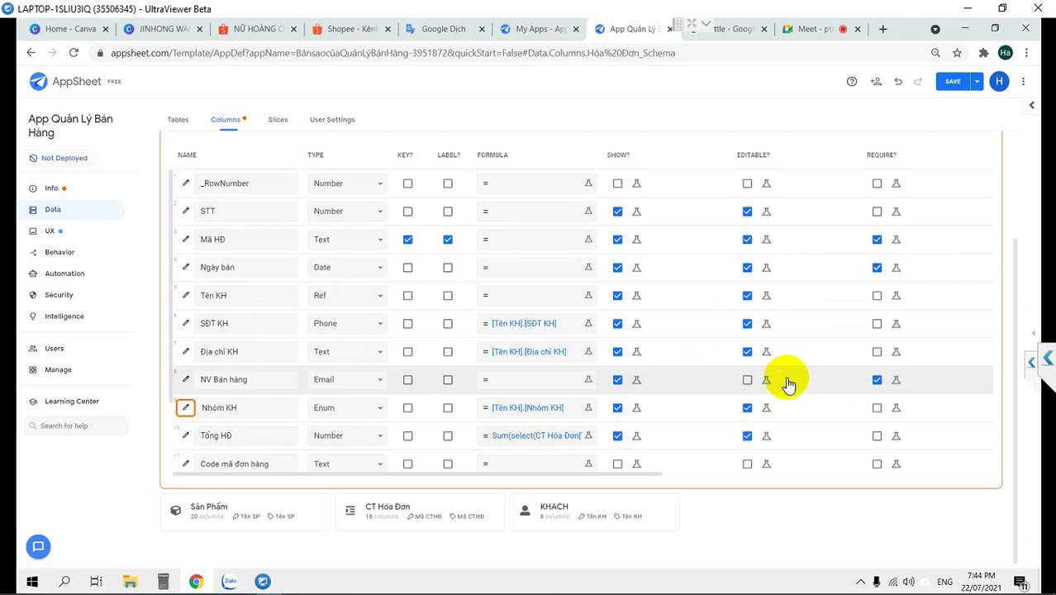
Check the SĐT KH formula [Tên KH].[SĐT KH] and close it unchanged
left_click(876, 379)
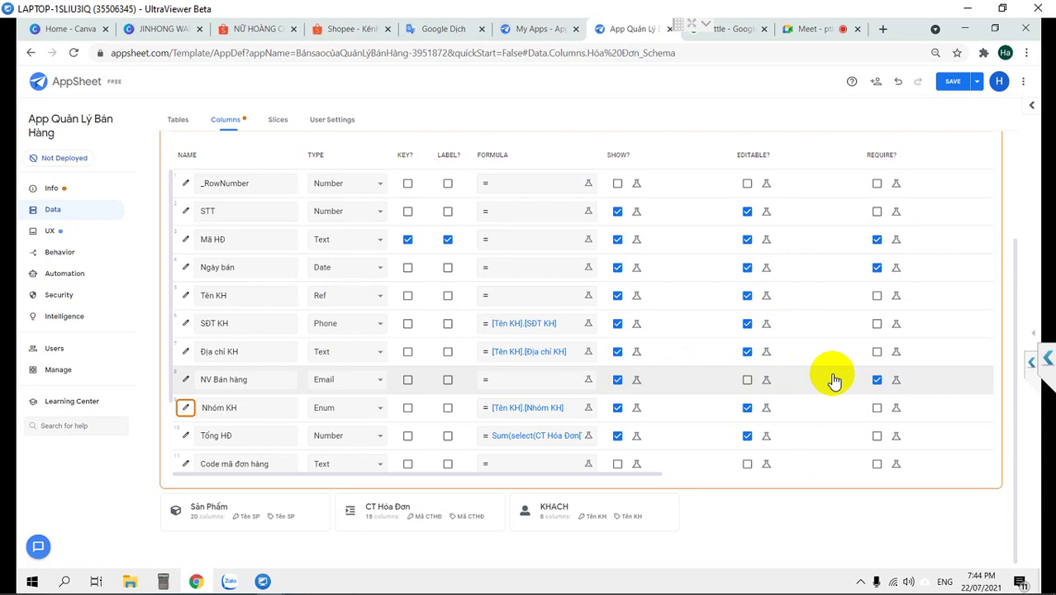
left_click(528, 299)
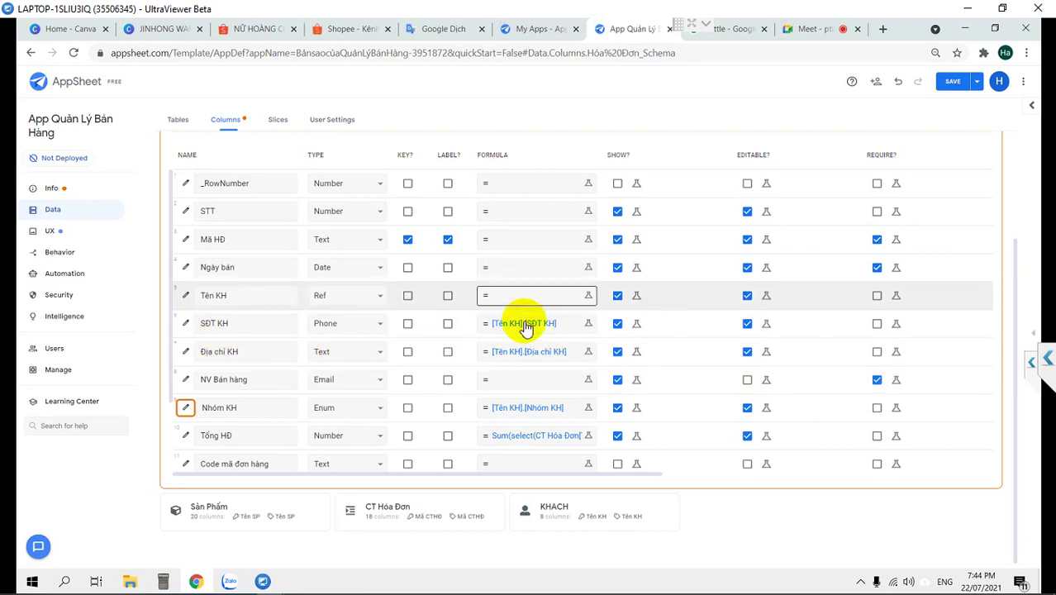
left_click(514, 355)
left_click(523, 325)
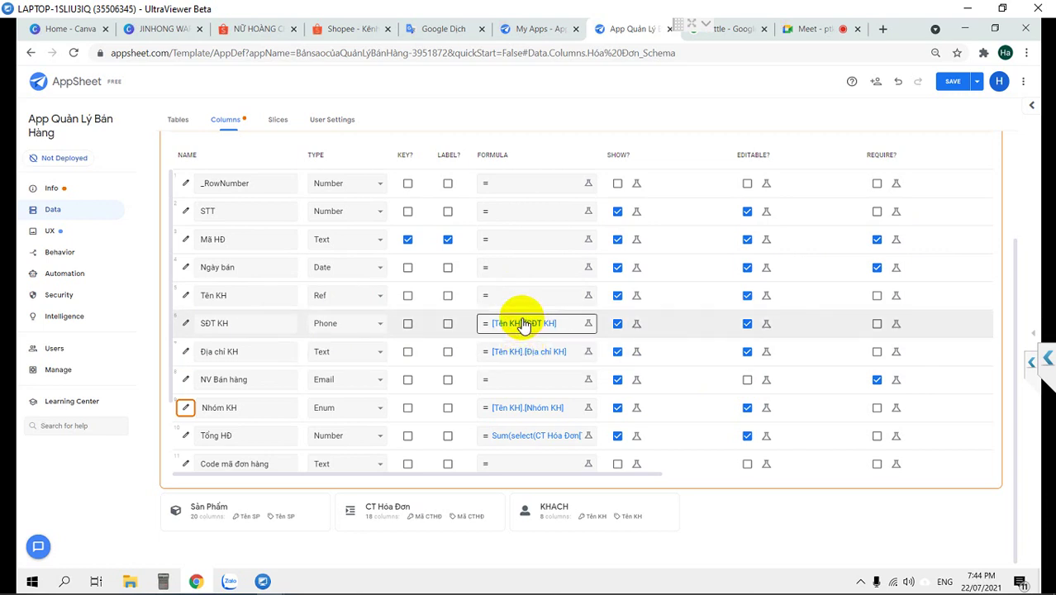
scroll(524, 325, "up", 2)
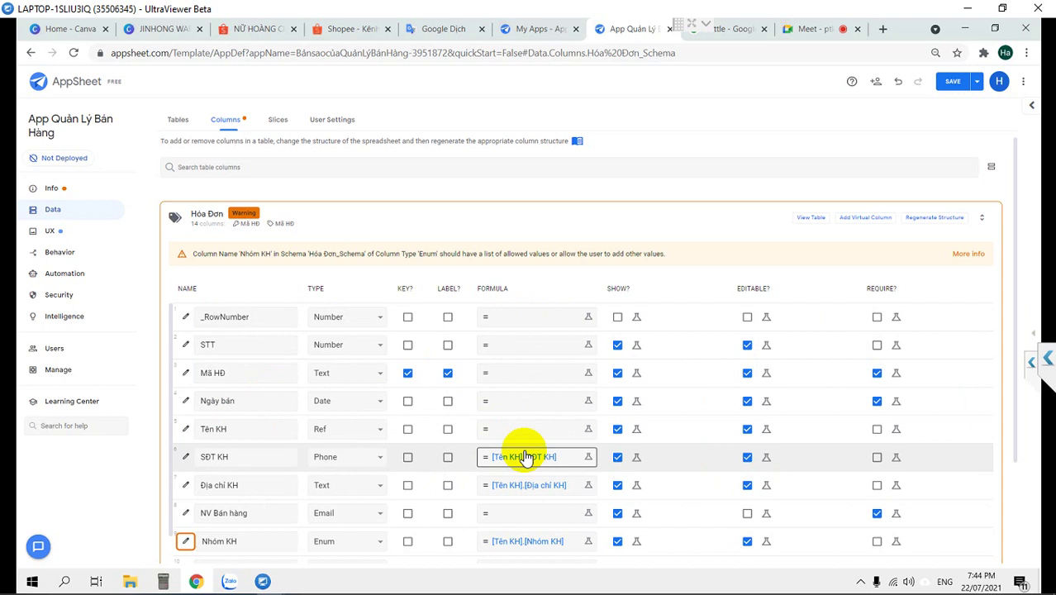
left_click(525, 457)
left_click(322, 156)
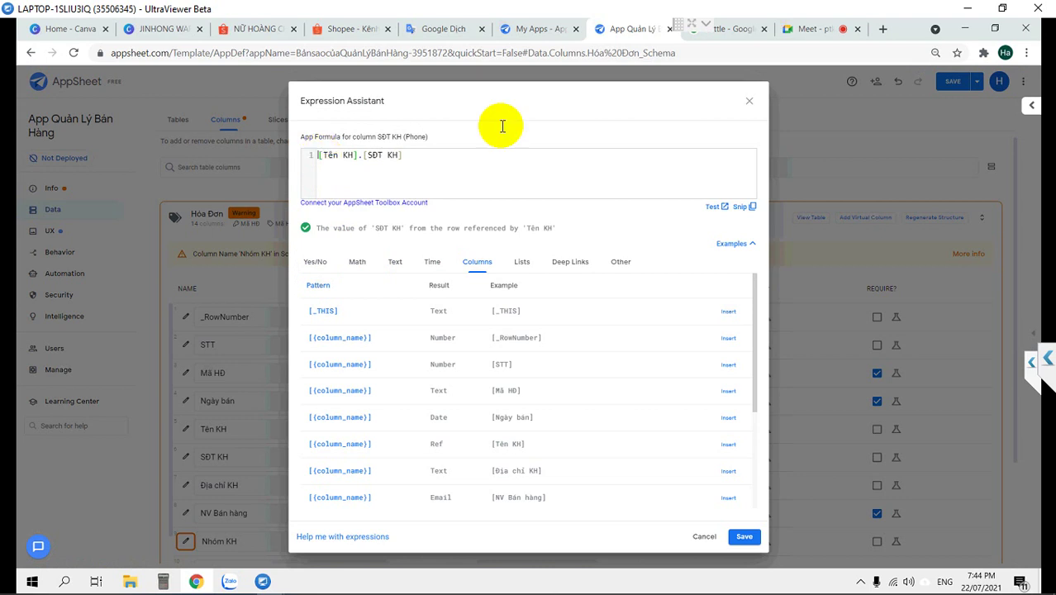
left_click(747, 102)
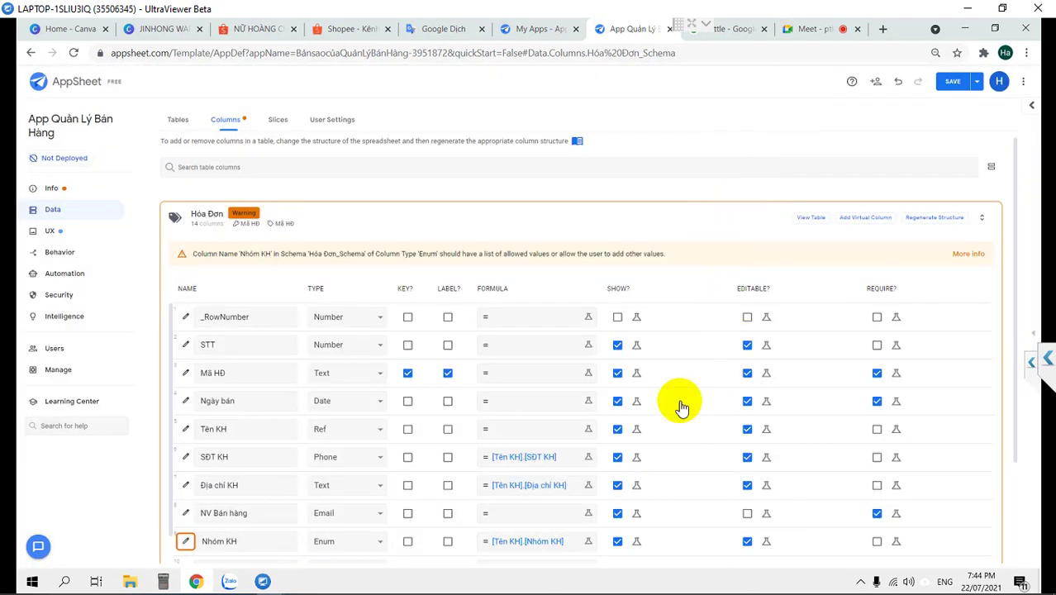
Give SĐT KH the show condition ISNOTBLANK([Tên KH])
left_click(636, 461)
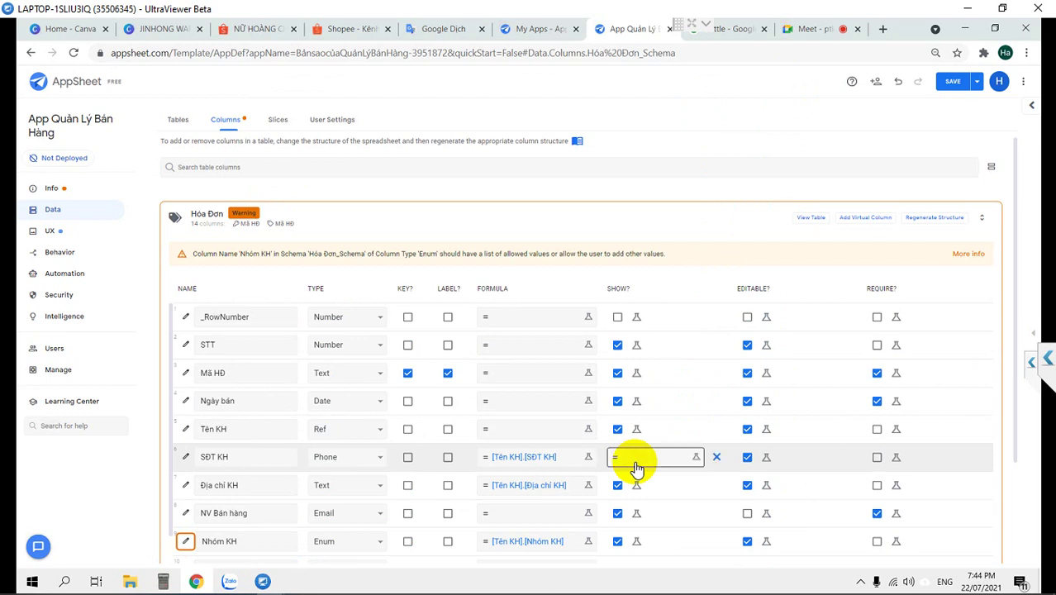
left_click(639, 458)
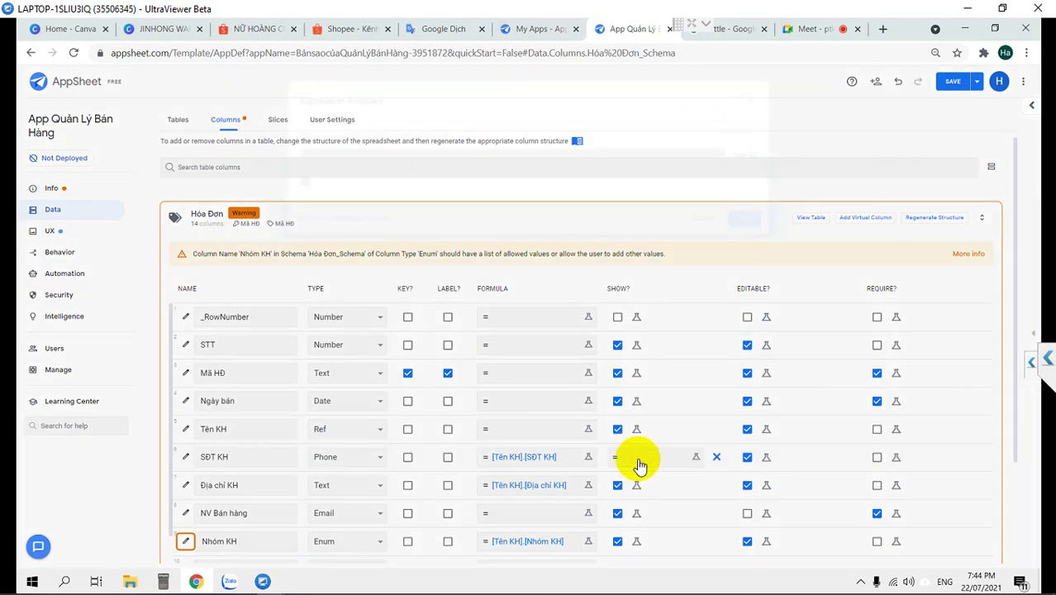
type("[")
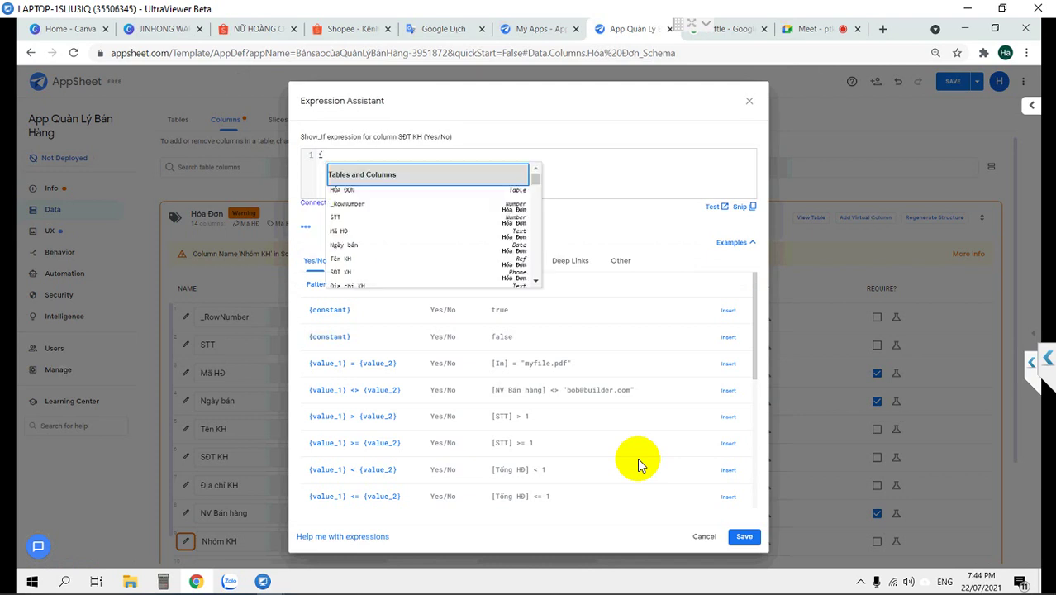
type("s")
key("Down")
key("Return")
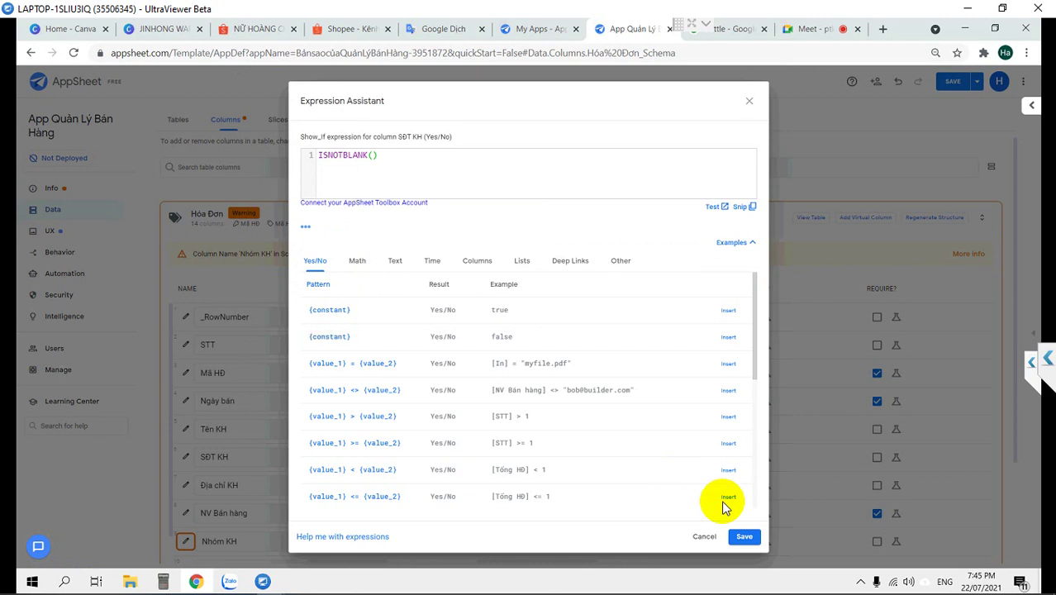
left_click(475, 264)
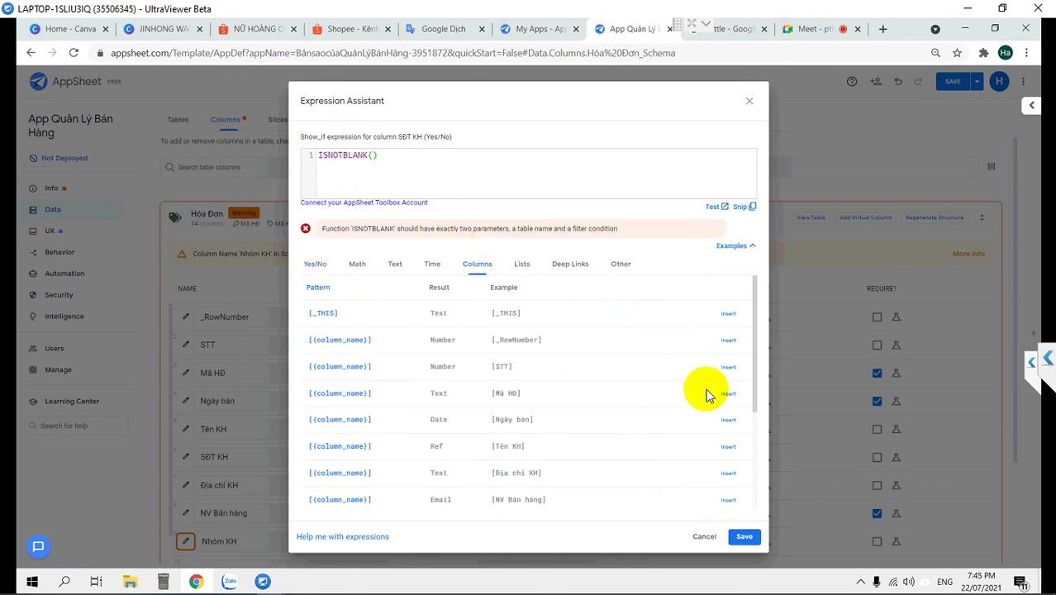
left_click(727, 447)
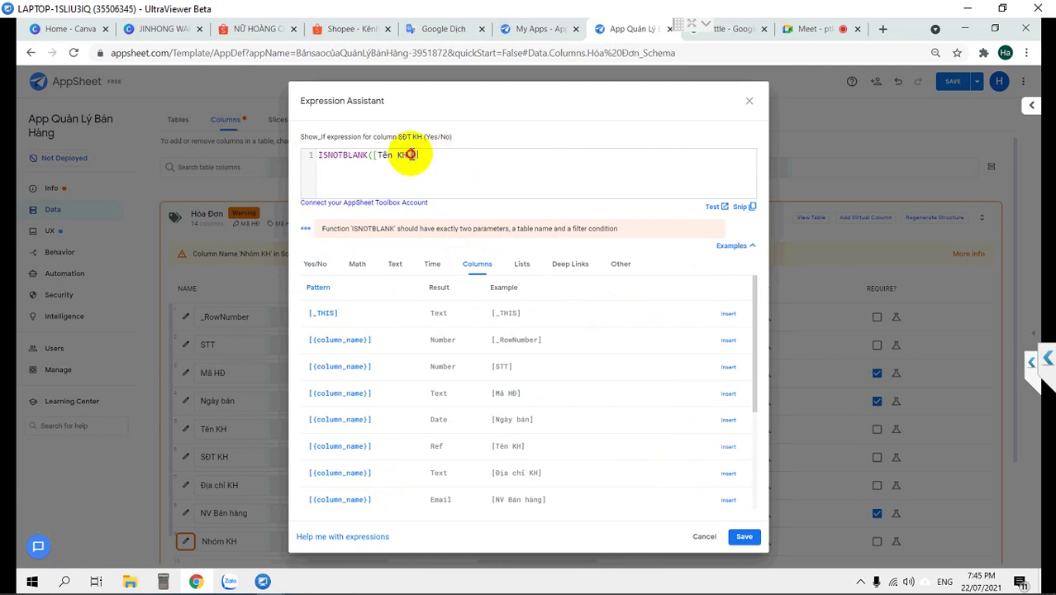
left_click_drag(419, 155, 284, 138)
key("ctrl+c")
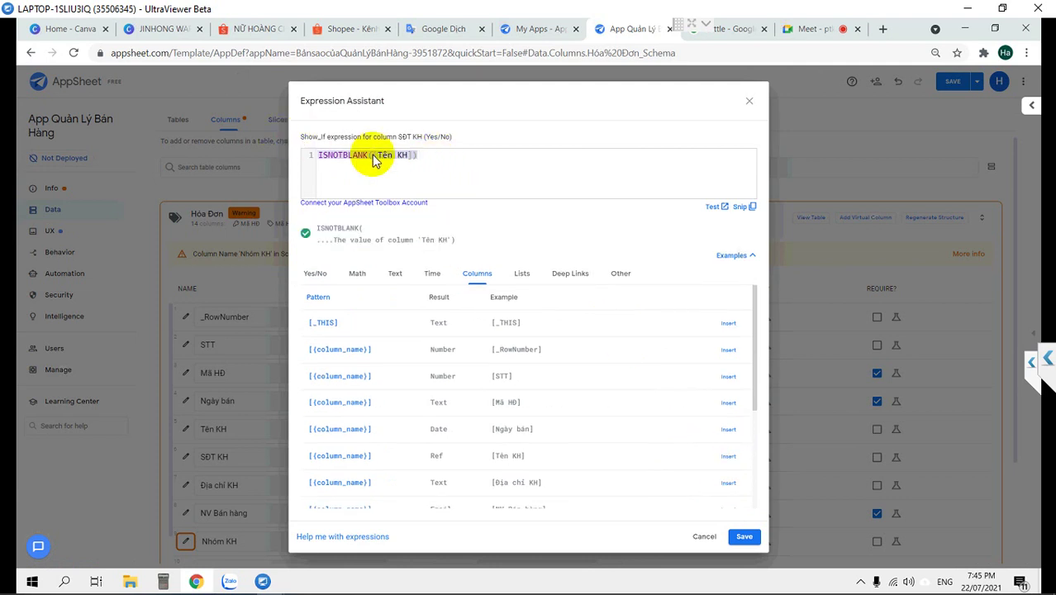
left_click(744, 537)
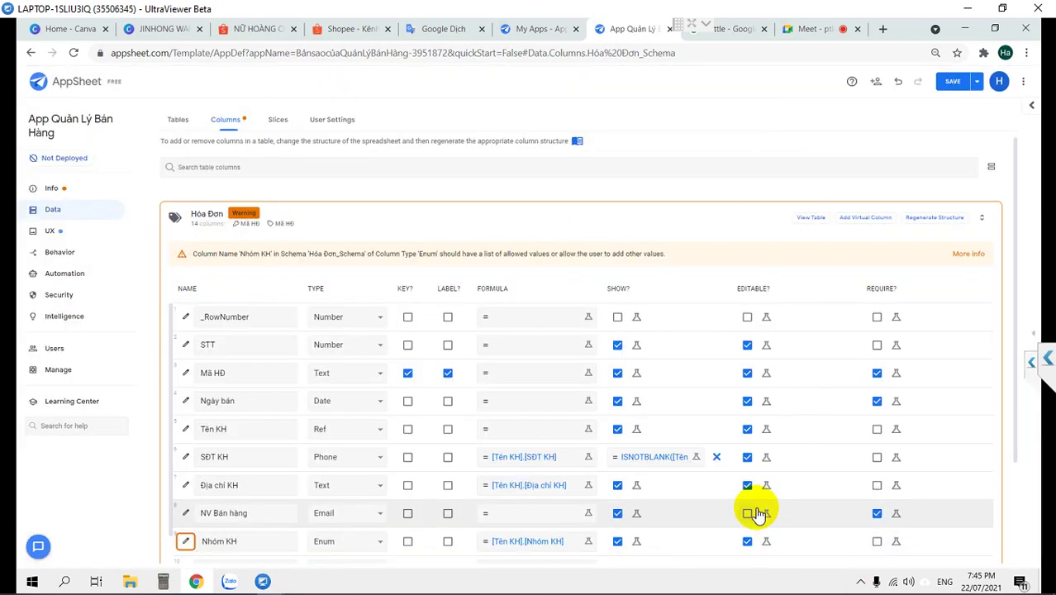
Apply the same ISNOTBLANK([Tên KH]) show condition to Địa chỉ KH and Nhóm KH, then save the app
left_click(637, 485)
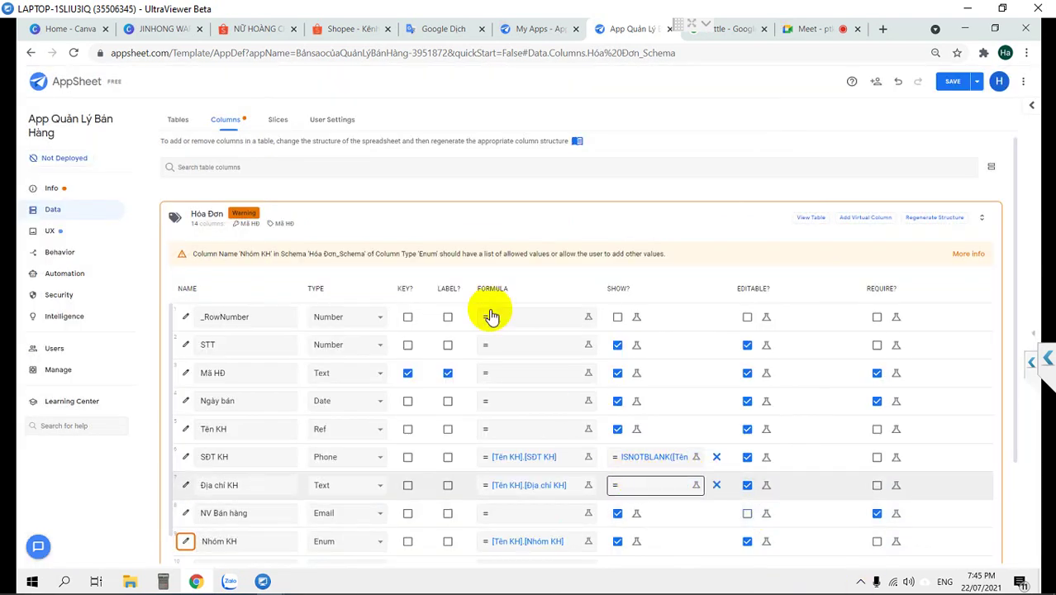
left_click(650, 487)
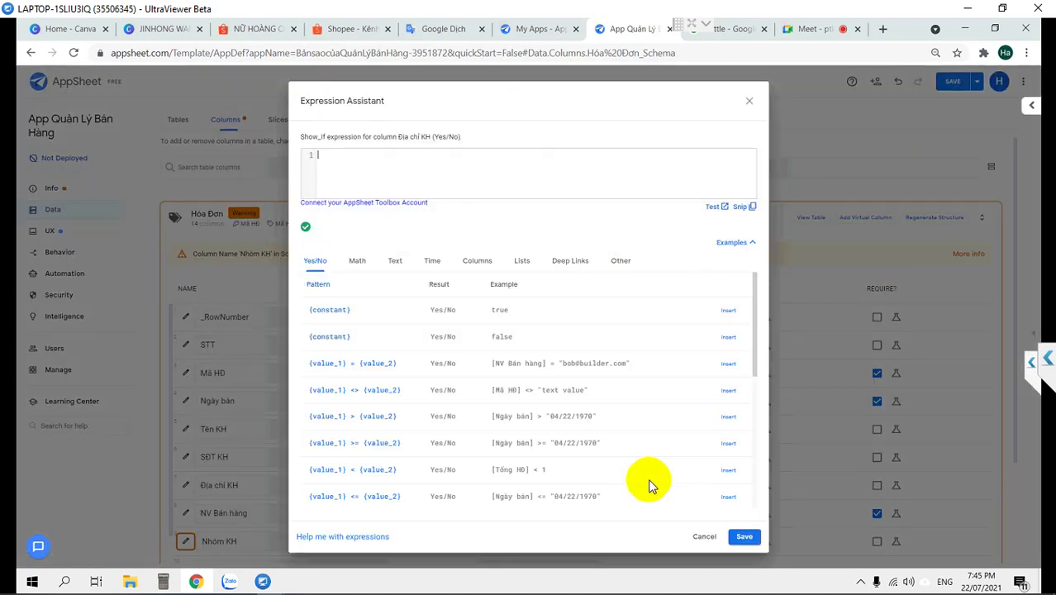
key("ctrl+v")
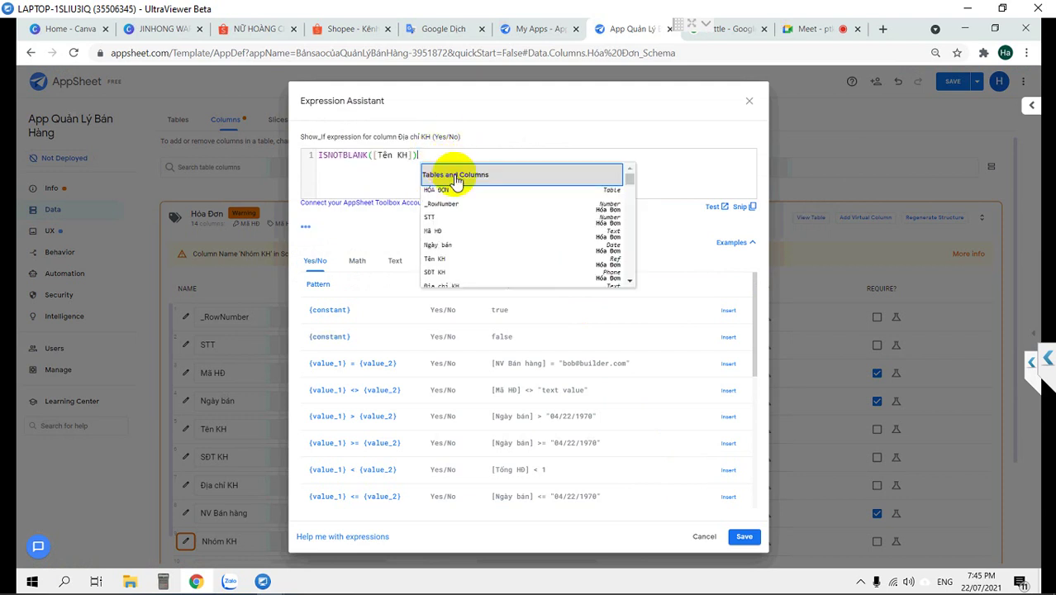
left_click(744, 536)
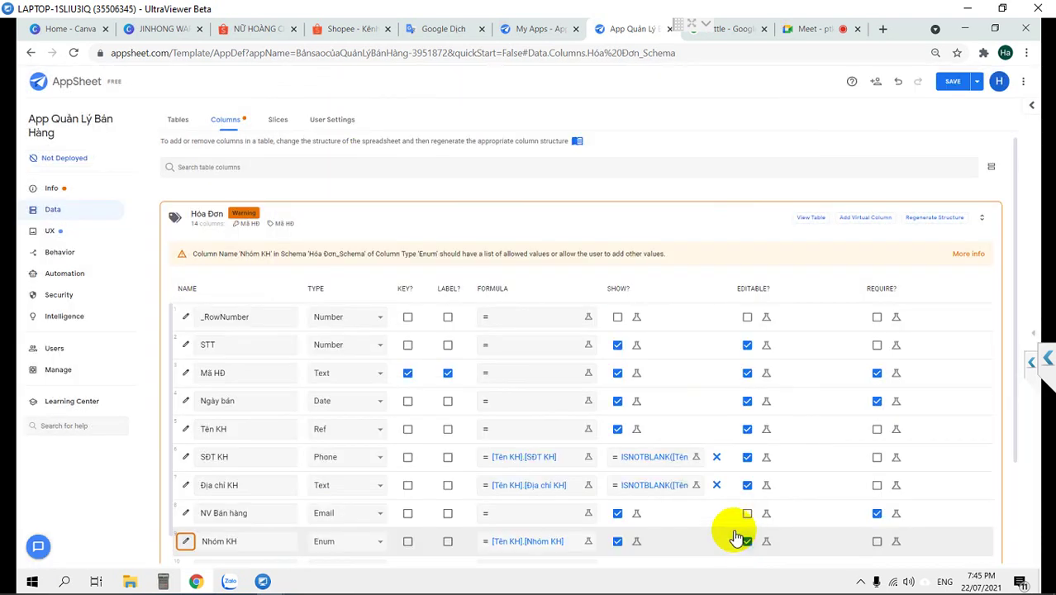
scroll(690, 508, "down", 1)
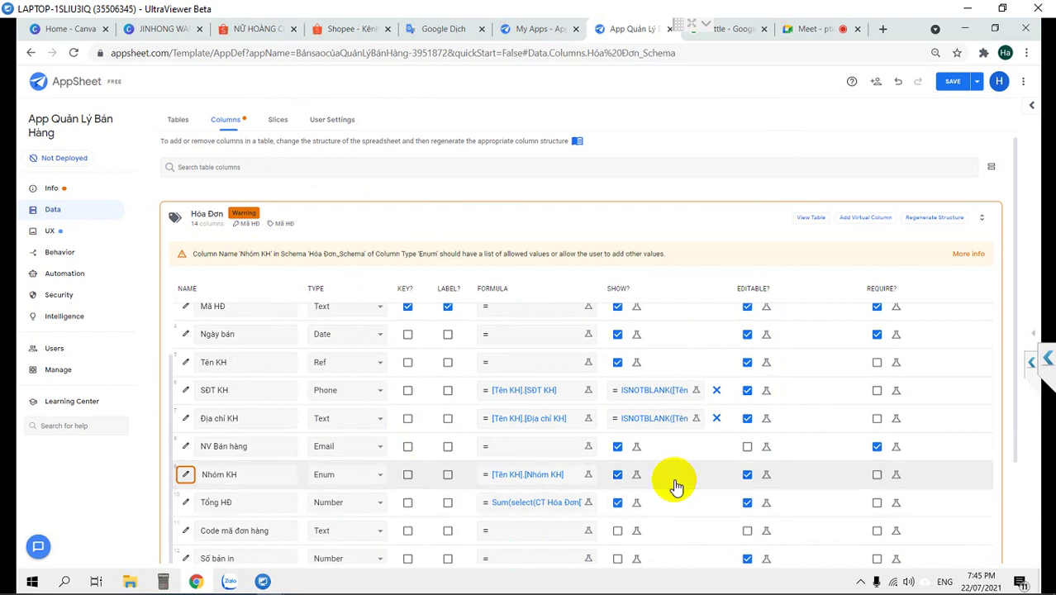
left_click(637, 474)
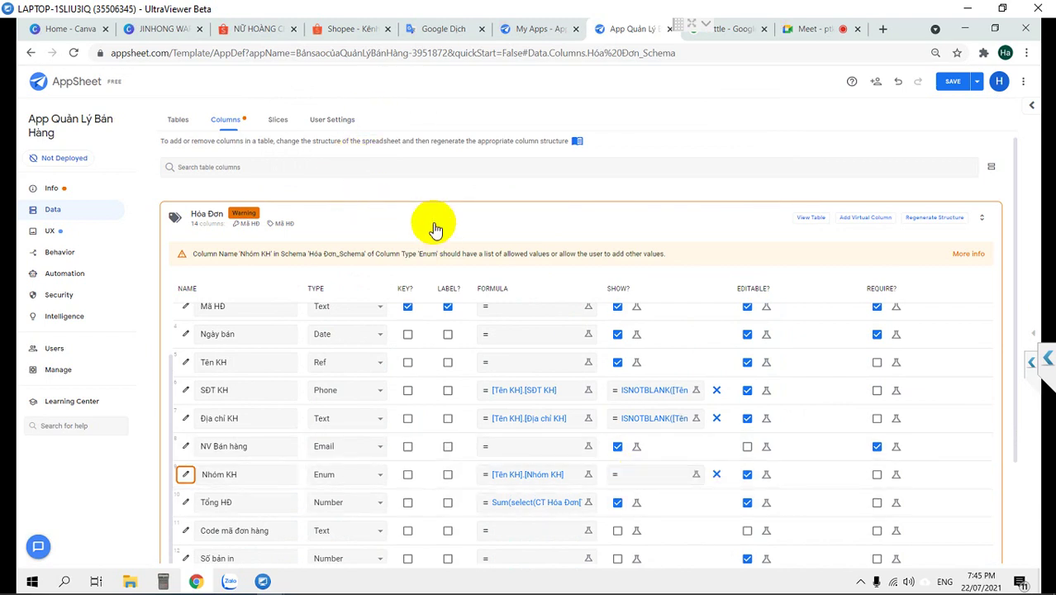
left_click(652, 476)
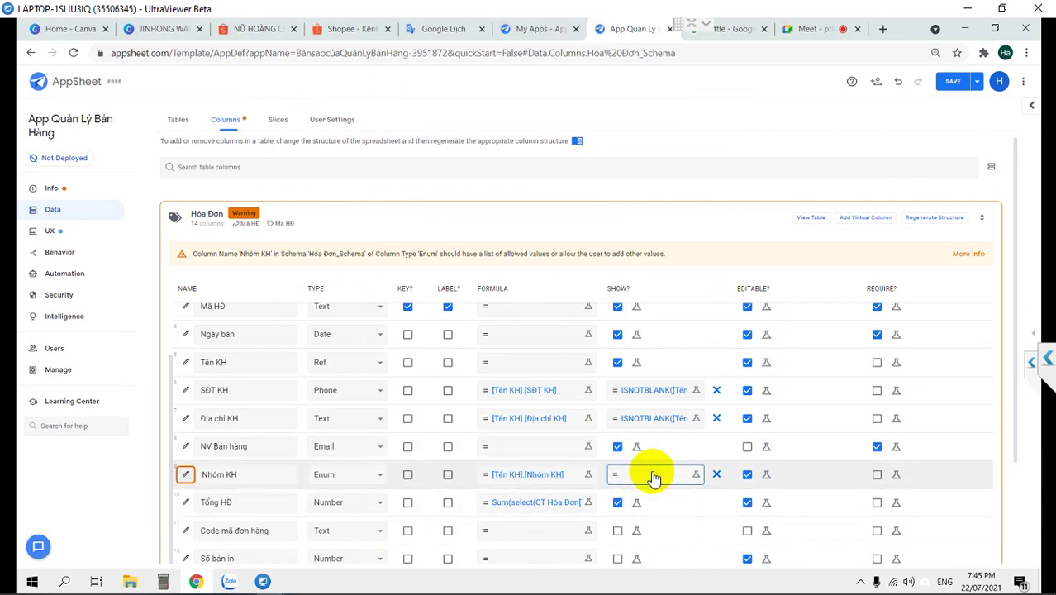
left_click(426, 155)
key("ctrl+v")
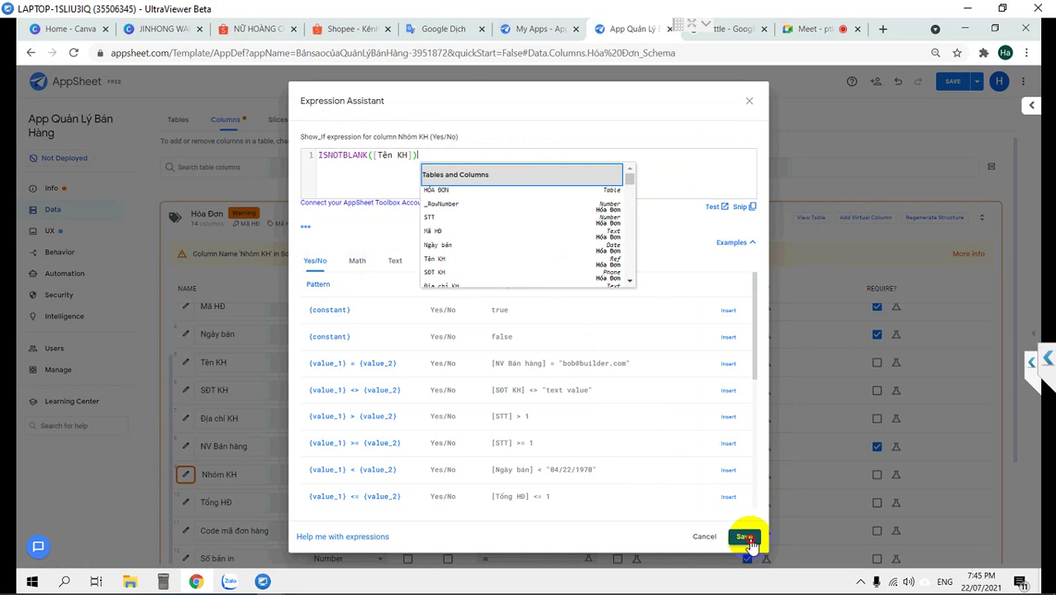
left_click(745, 536)
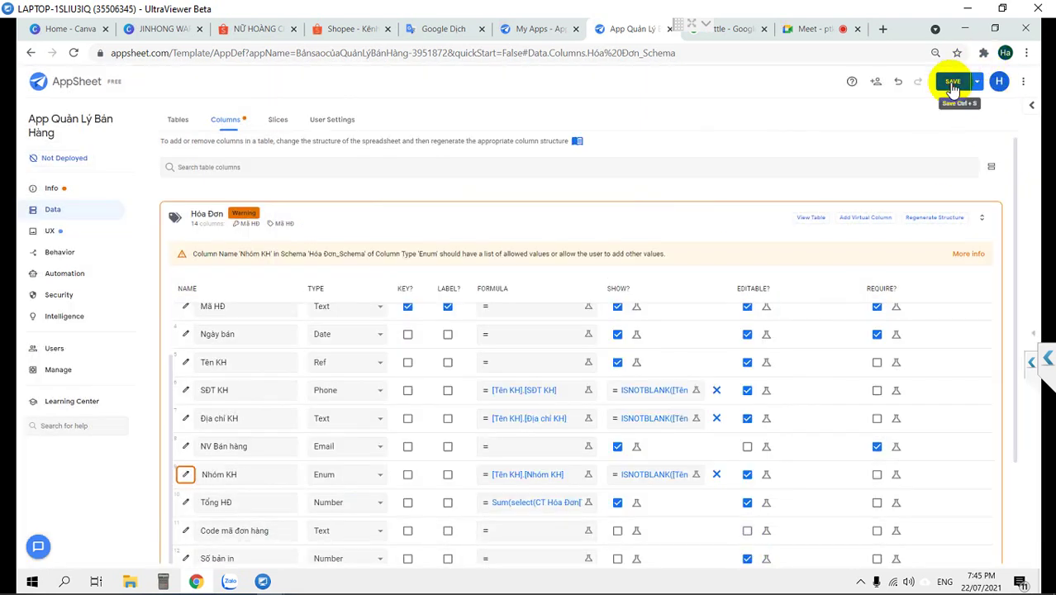
left_click(950, 81)
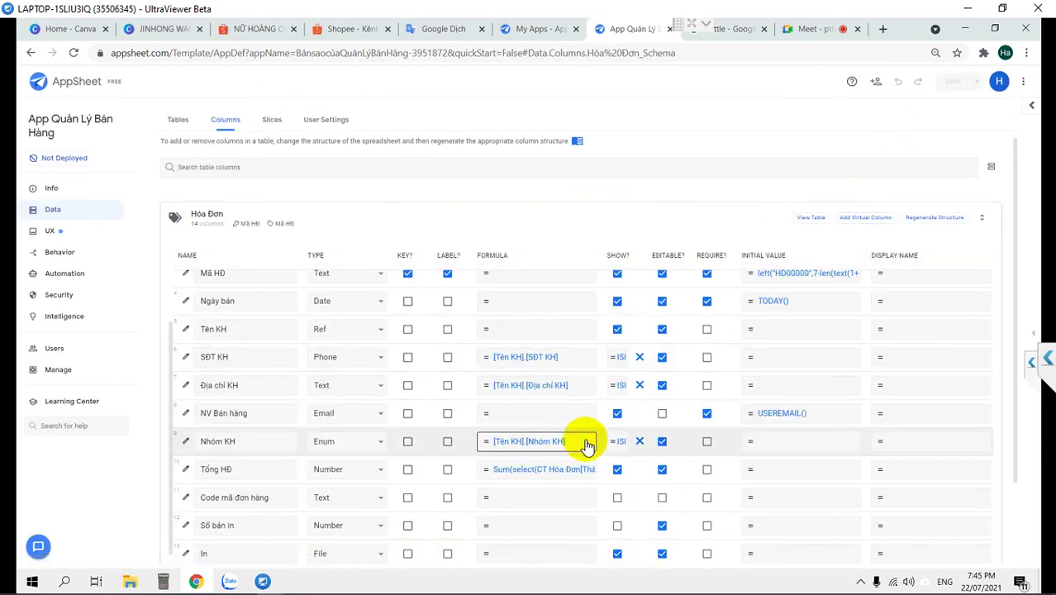
Clear Nhóm KH's app formula [Tên KH].[Nhóm KH] and save it empty
left_click(537, 444)
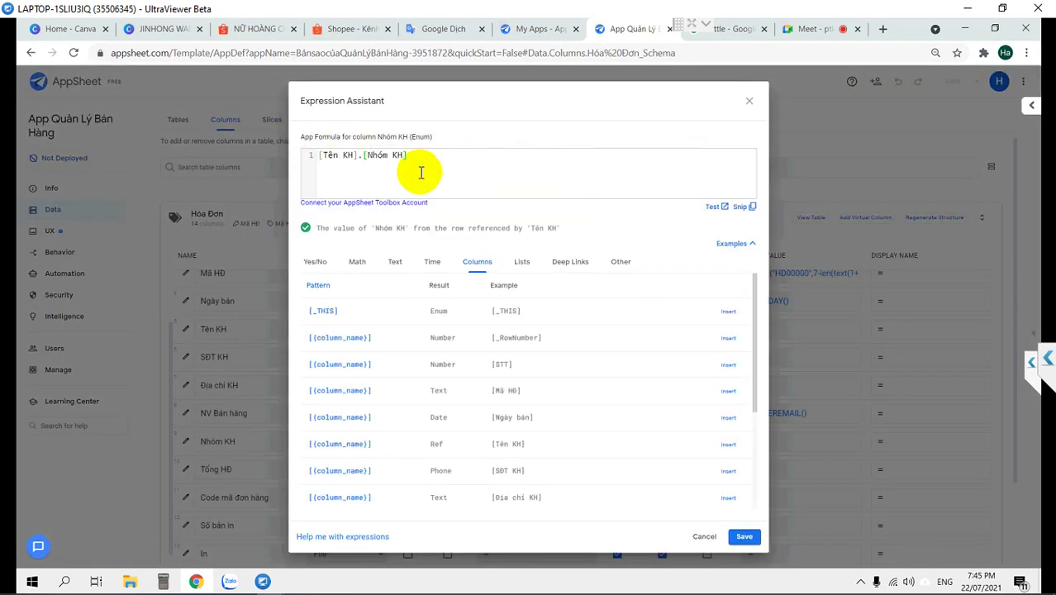
left_click_drag(272, 153, 276, 160)
key("ctrl+c")
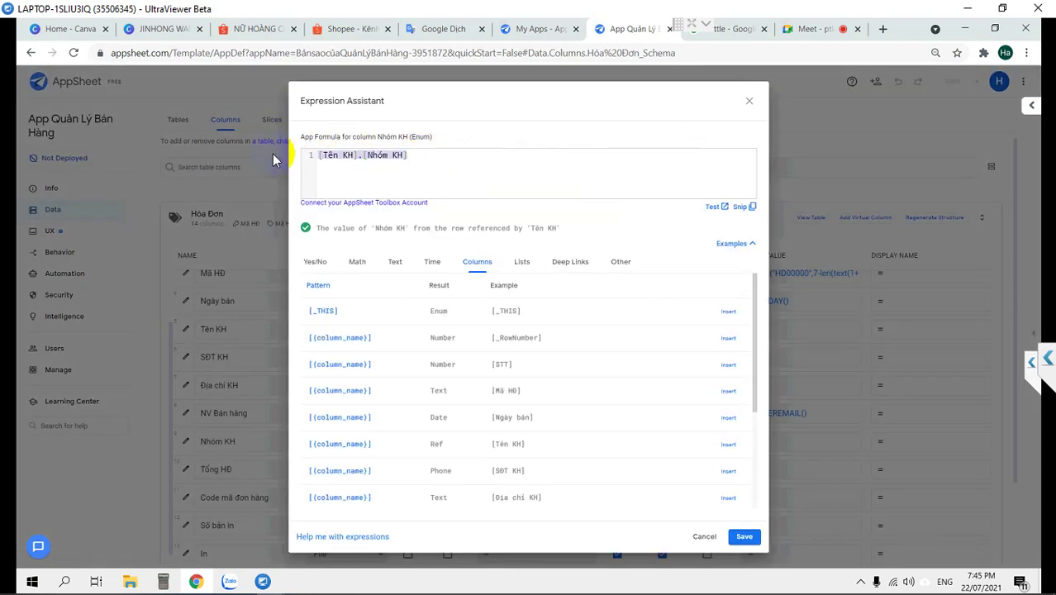
key("BackSpace")
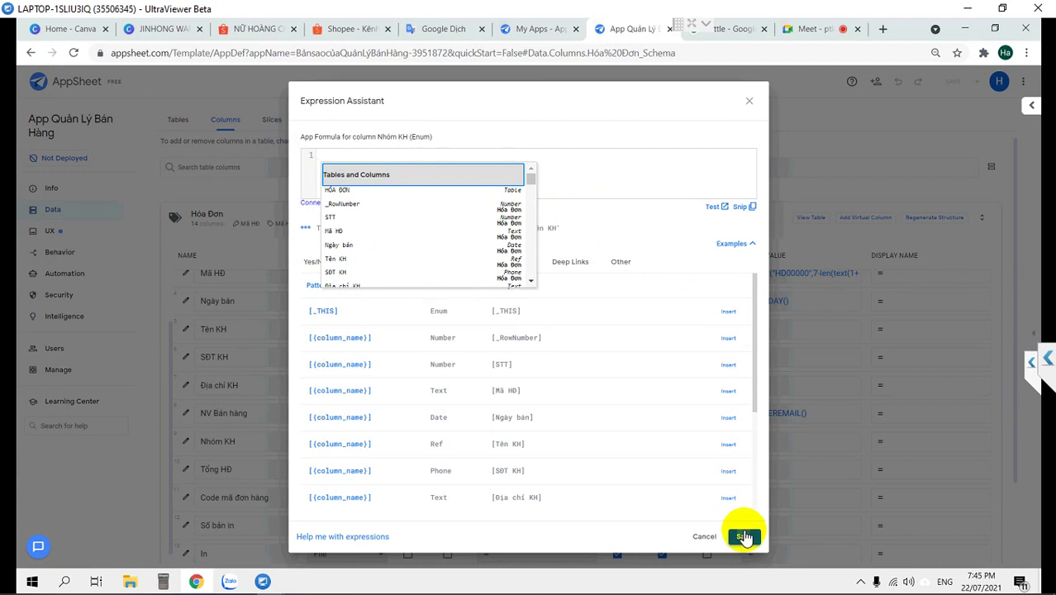
left_click(744, 537)
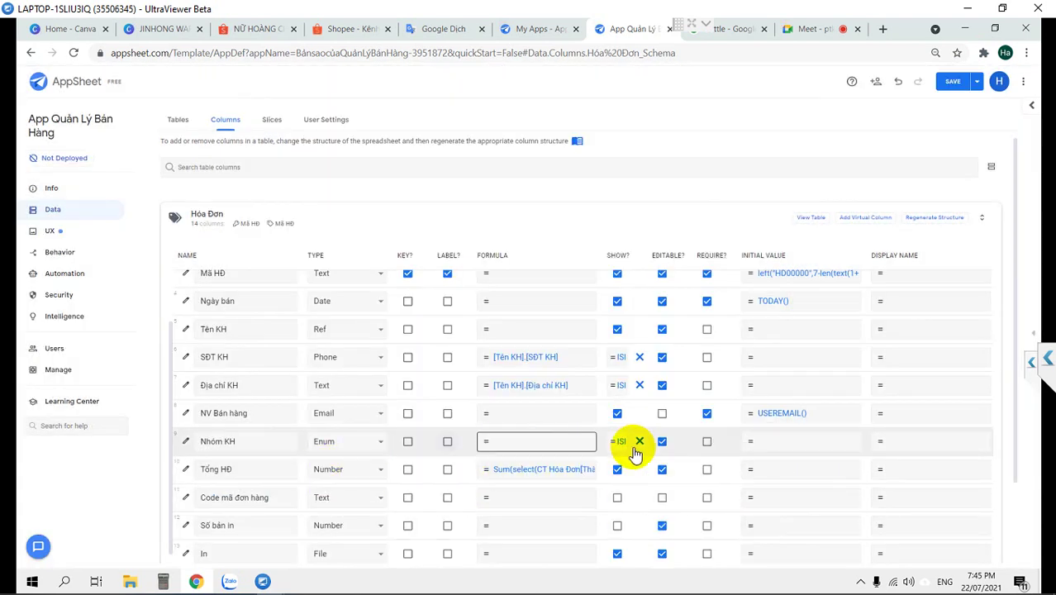
Paste [Tên KH].[Nhóm KH] into Nhóm KH's initial value expression
left_click(798, 448)
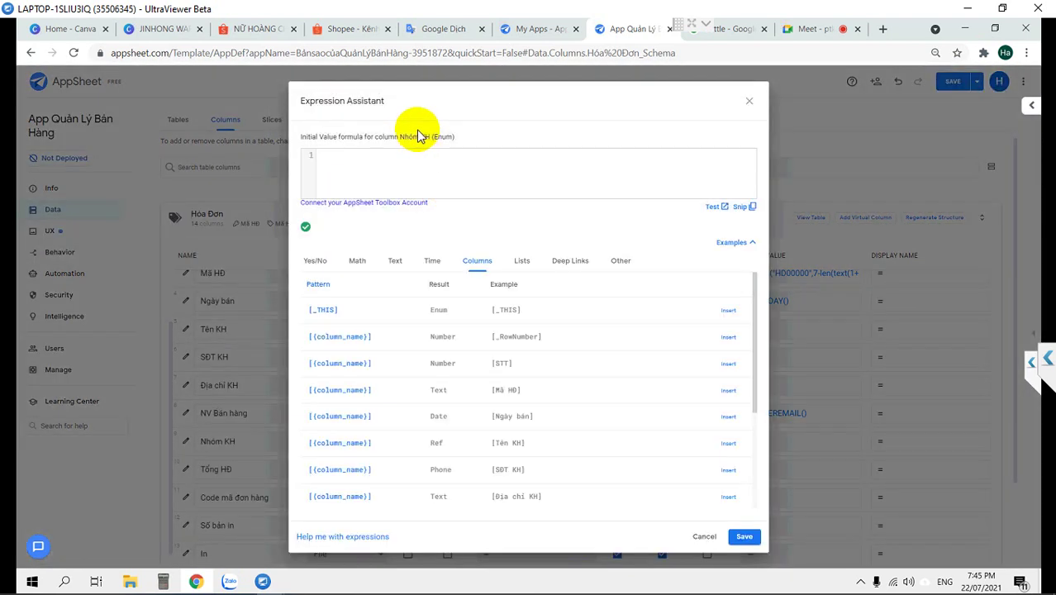
key("ctrl+v")
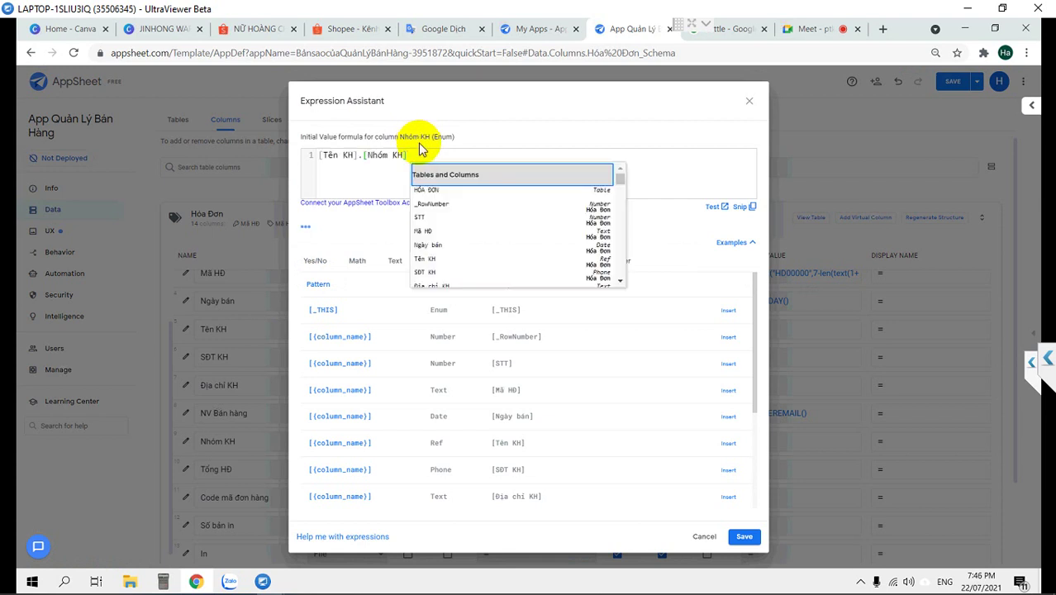
left_click_drag(407, 154, 314, 159)
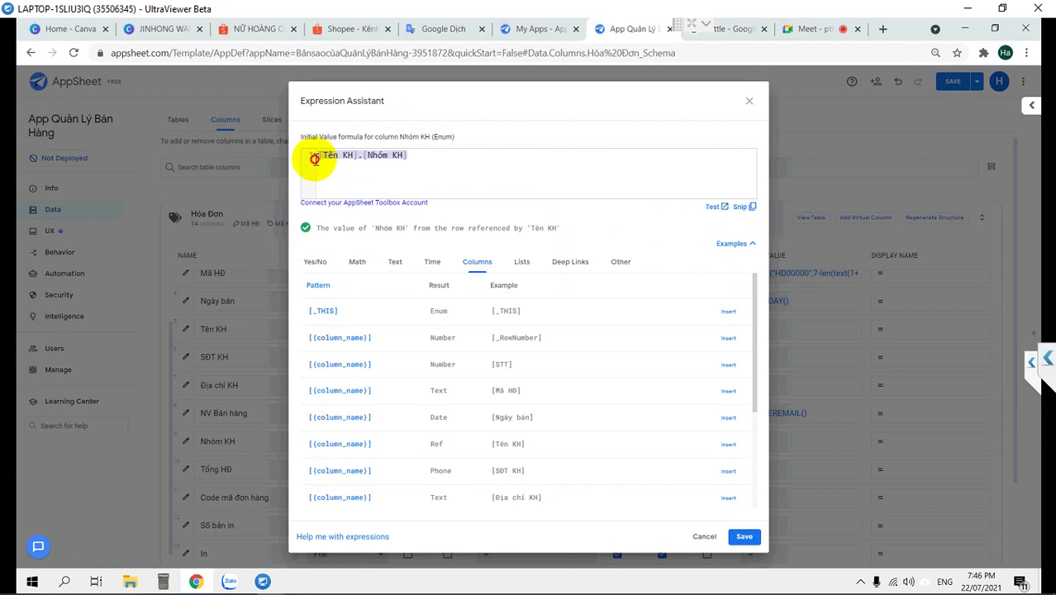
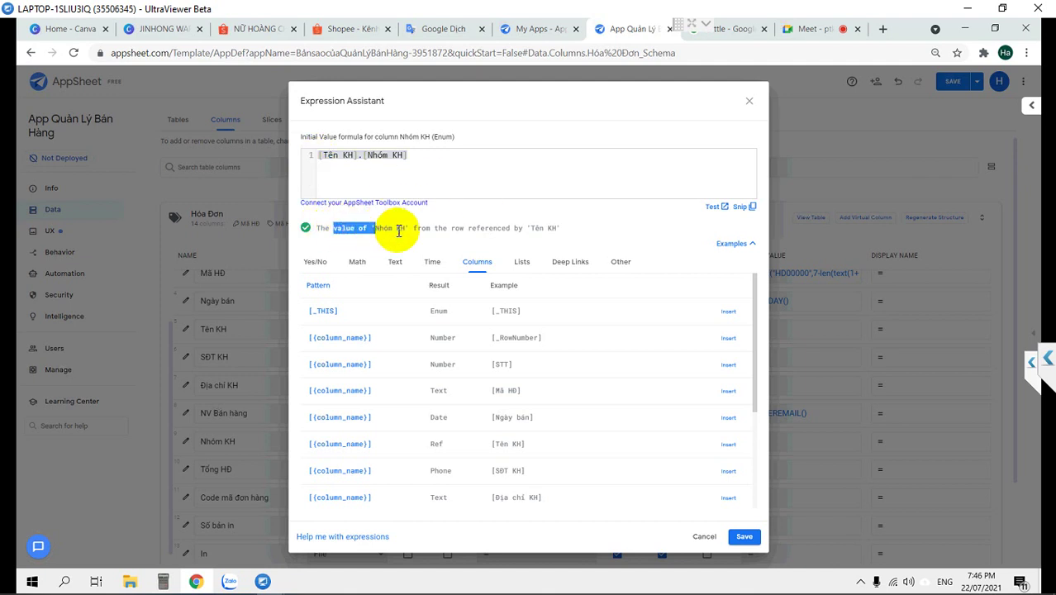
Review the formula explanation and save [Tên KH].[Nhóm KH] as Nhóm KH's initial value
left_click_drag(442, 227, 307, 218)
left_click(571, 228)
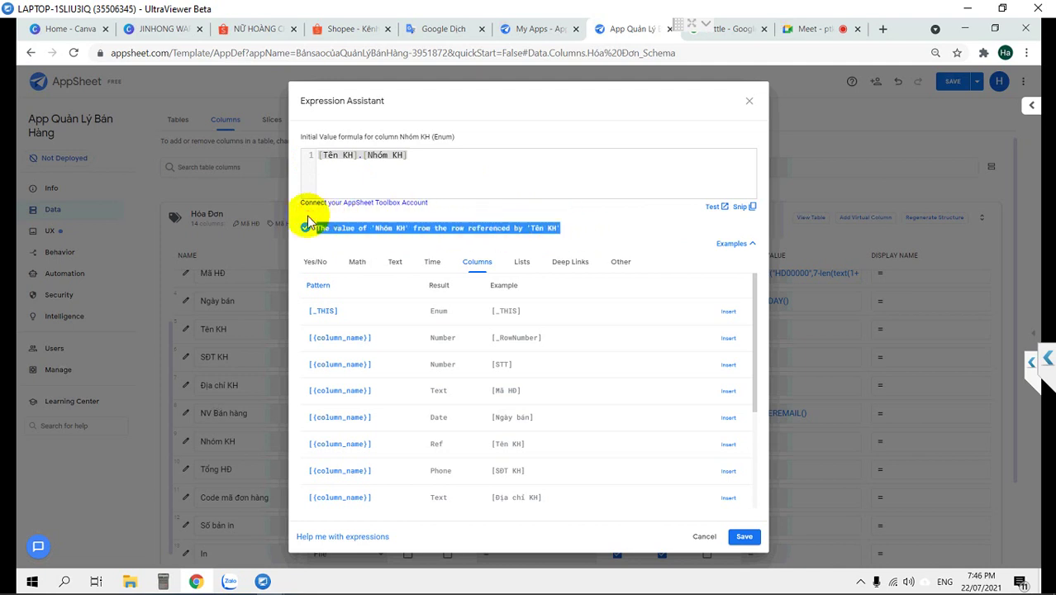
left_click(743, 537)
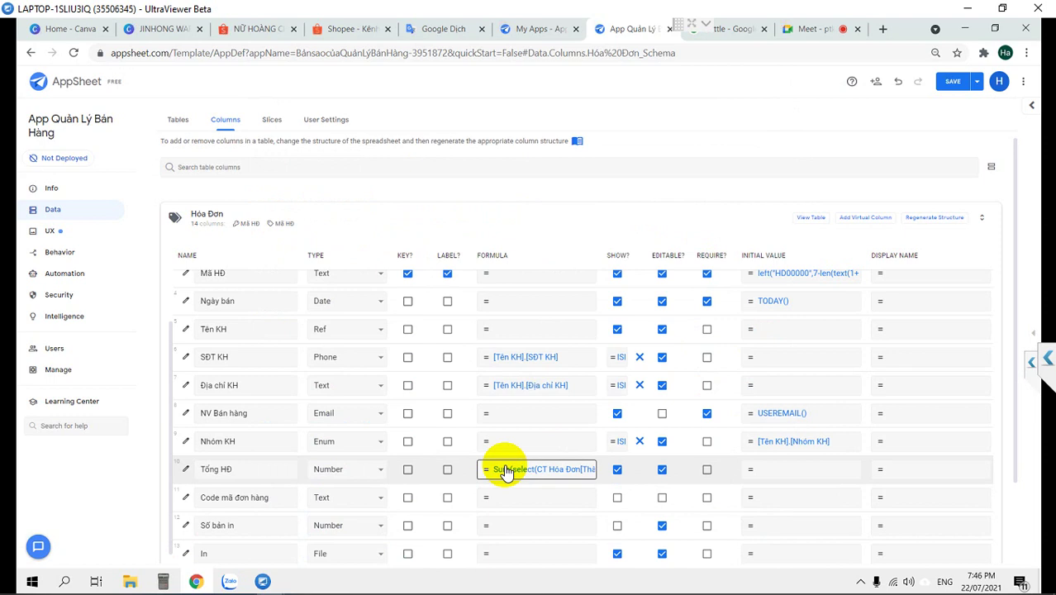
Check the Tổng HĐ column settings, then reopen its Sum(select(CT Hóa Đơn[Thành tiền], …)) formula
left_click(506, 469)
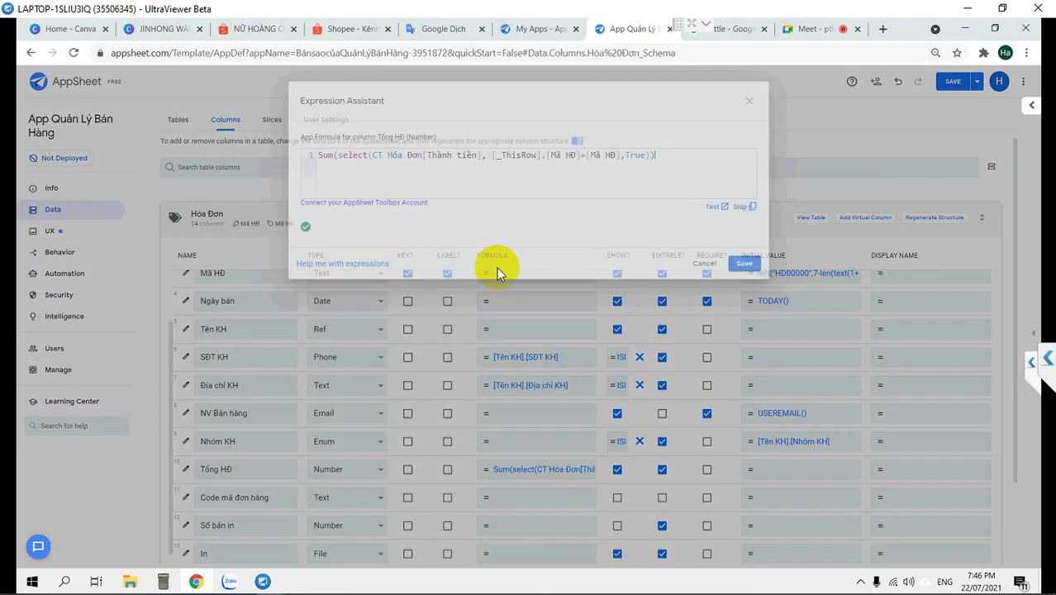
left_click(749, 101)
left_click(186, 468)
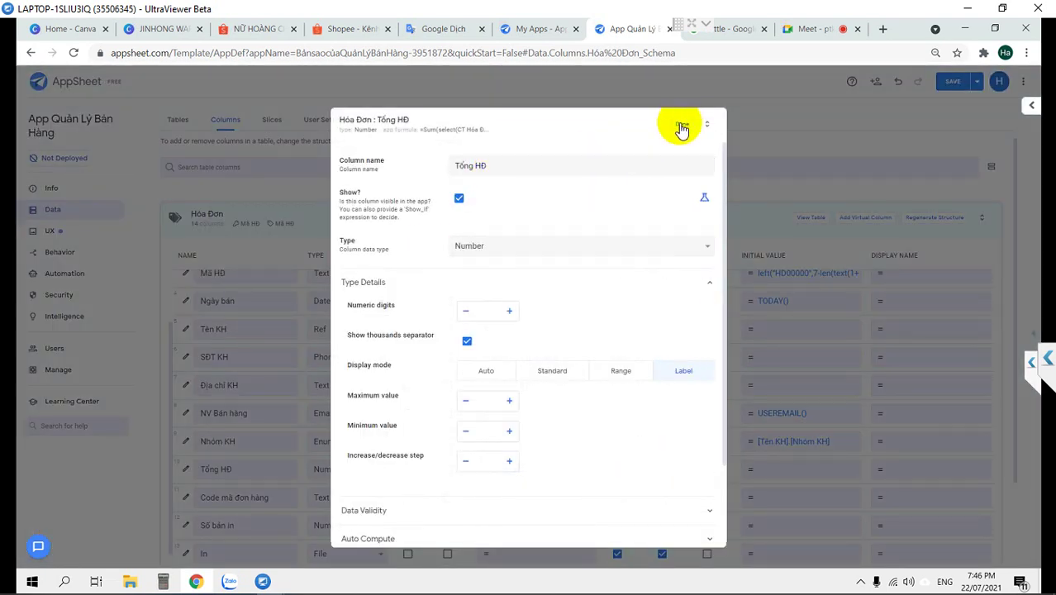
left_click(682, 123)
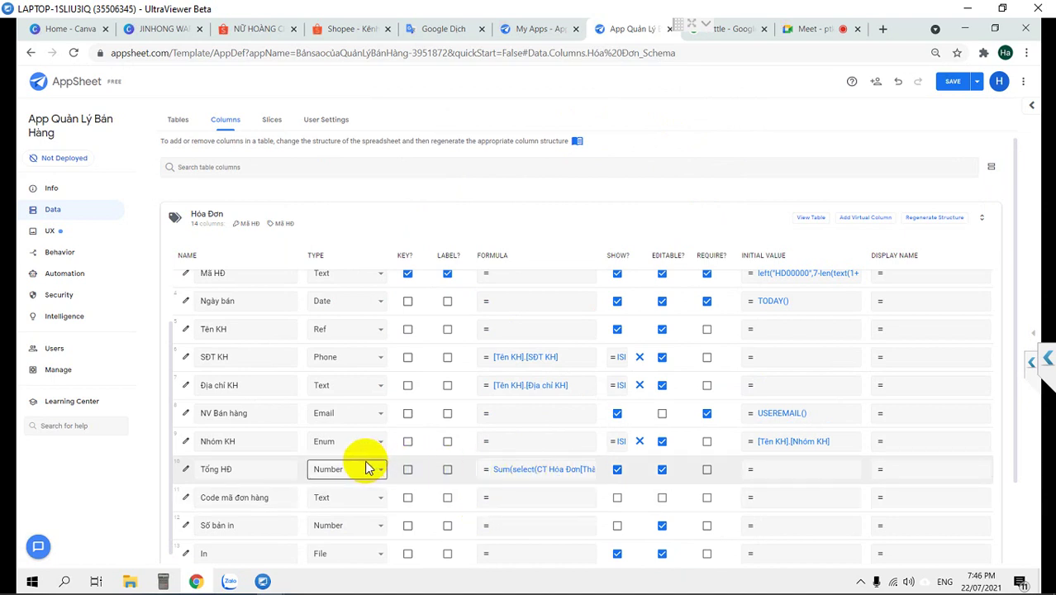
scroll(368, 469, "up", 2)
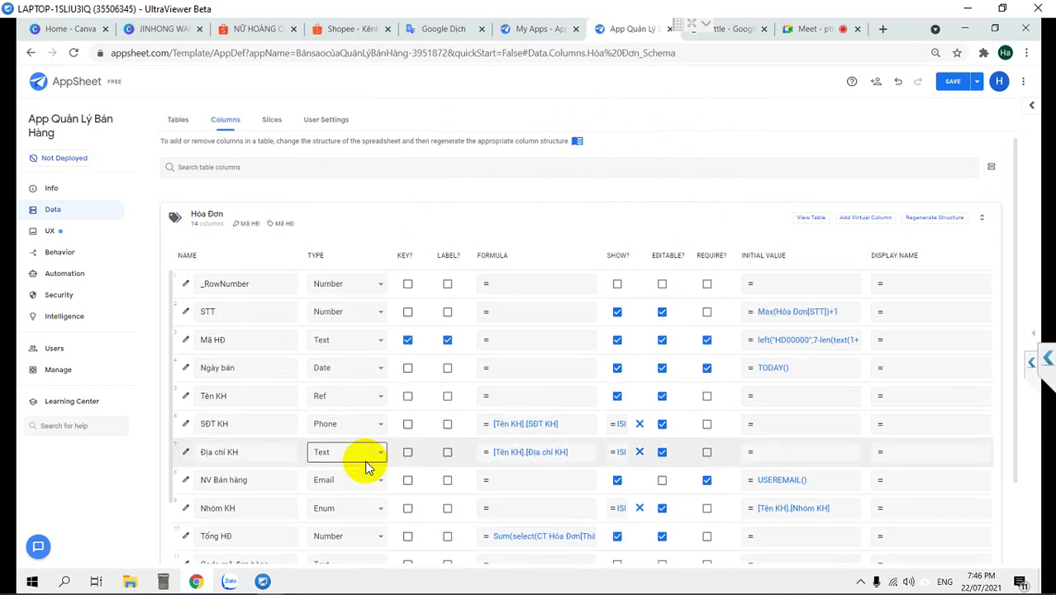
scroll(368, 468, "down", 2)
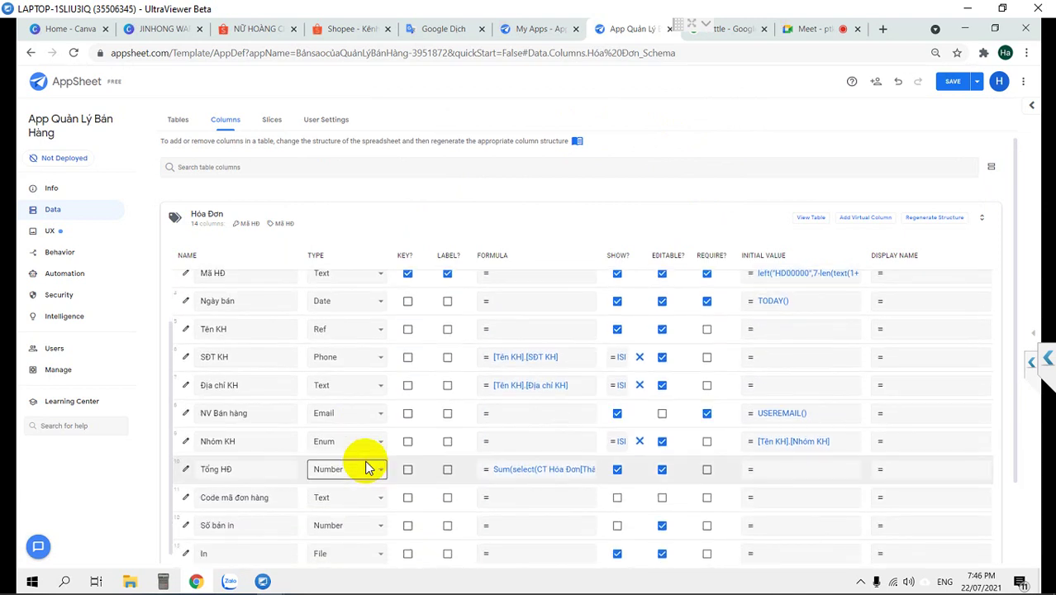
scroll(369, 469, "down", 1)
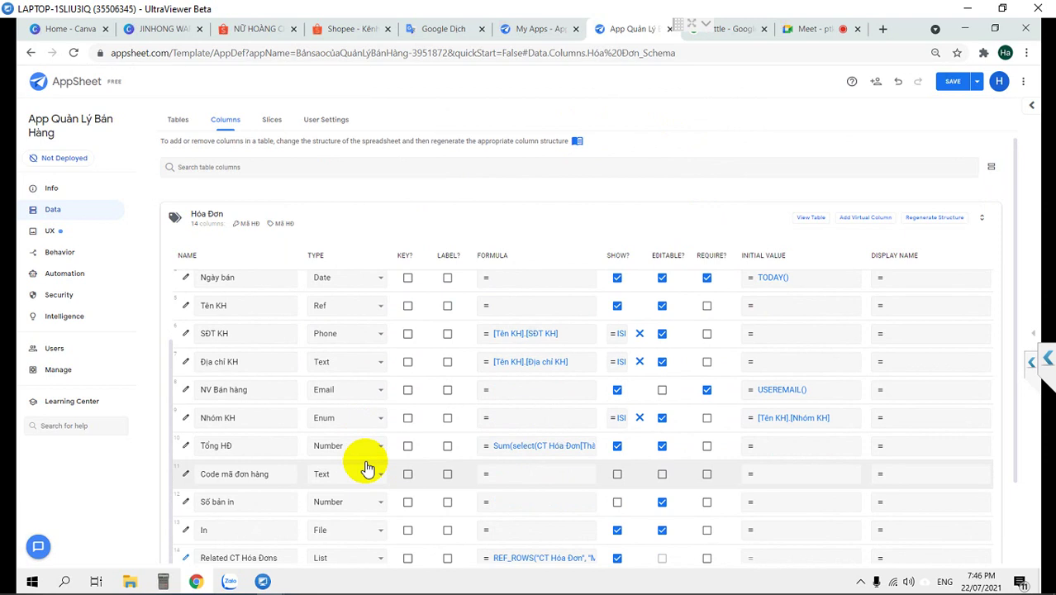
scroll(367, 469, "down", 2)
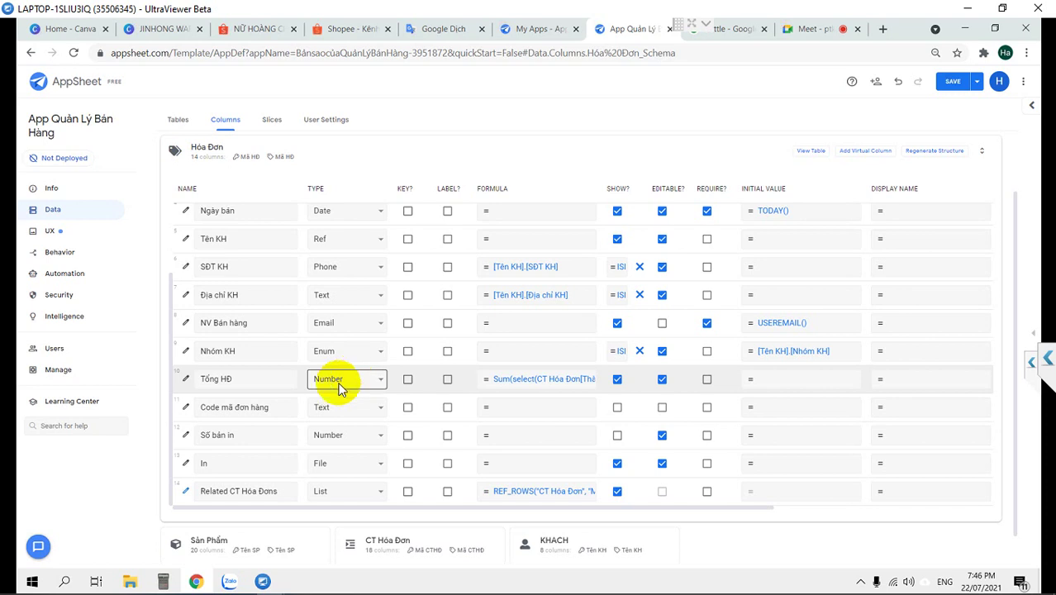
left_click(560, 382)
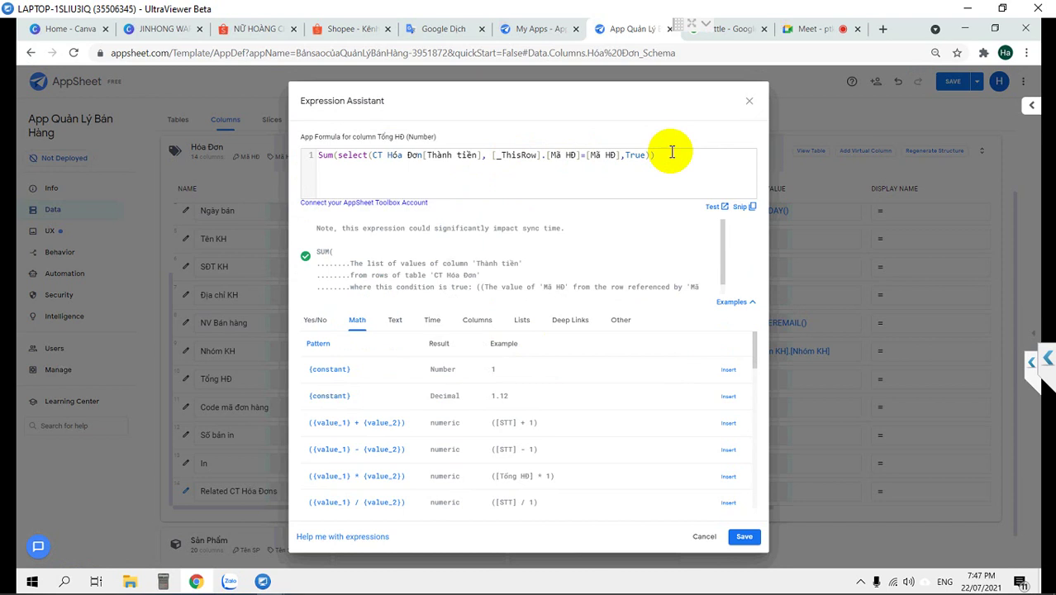
Look up the Related CT Hóa Đơns column name, then reopen the Tổng HĐ formula
left_click(749, 106)
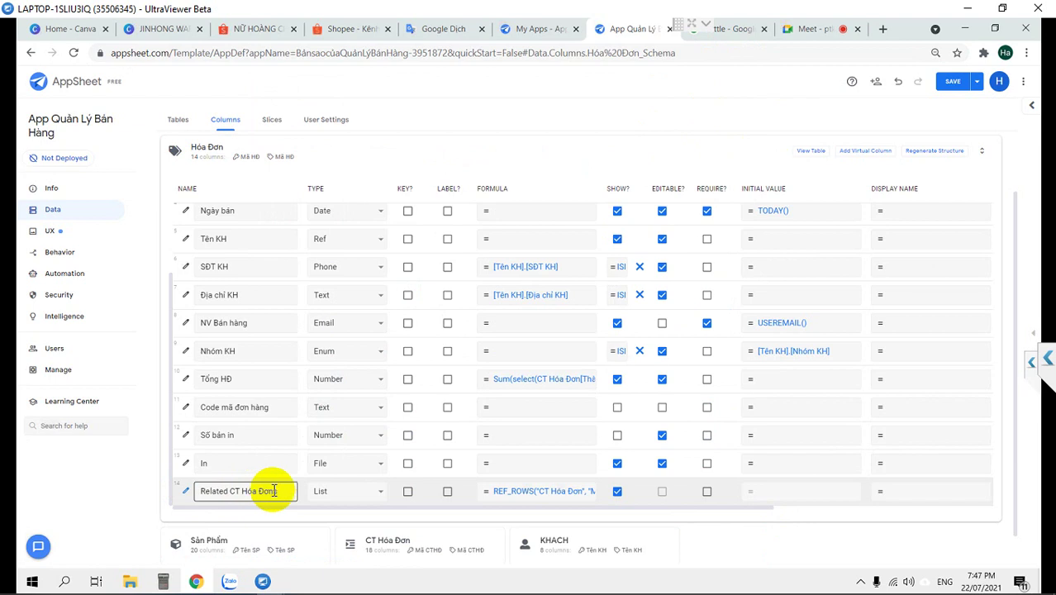
left_click_drag(279, 491, 180, 491)
key("ctrl+c")
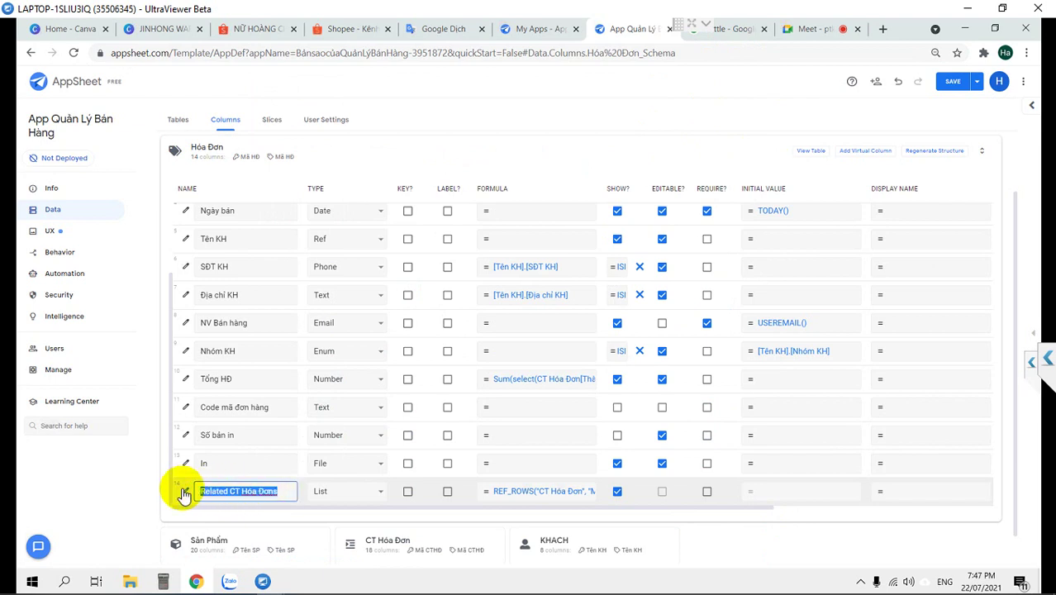
left_click(539, 363)
left_click(539, 369)
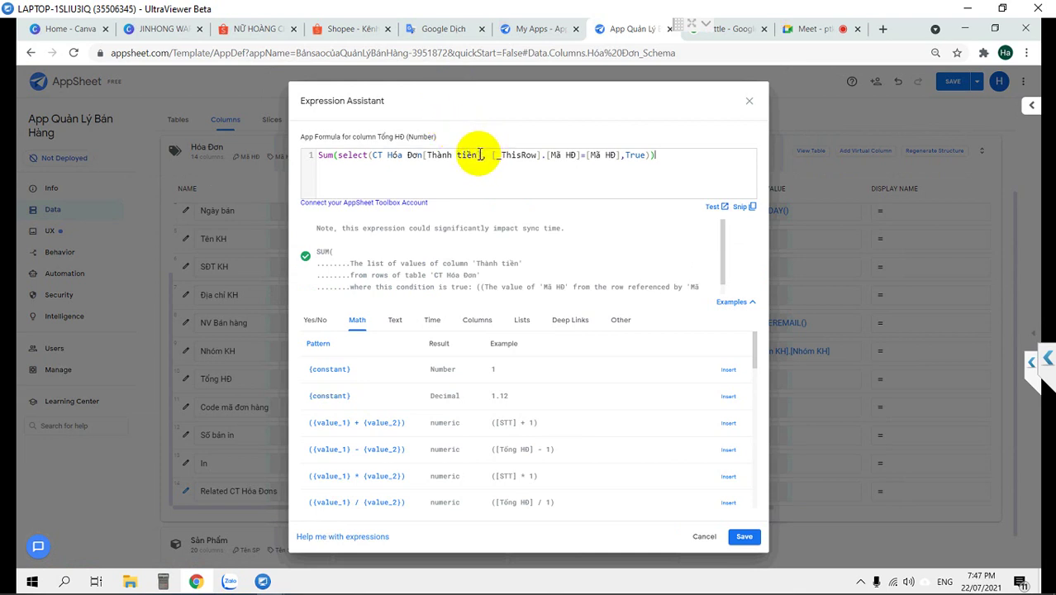
Rewrite the formula as Sum([Related CT Hóa Đơns][Thành tiền]), copy it, and save
left_click_drag(421, 156, 374, 154)
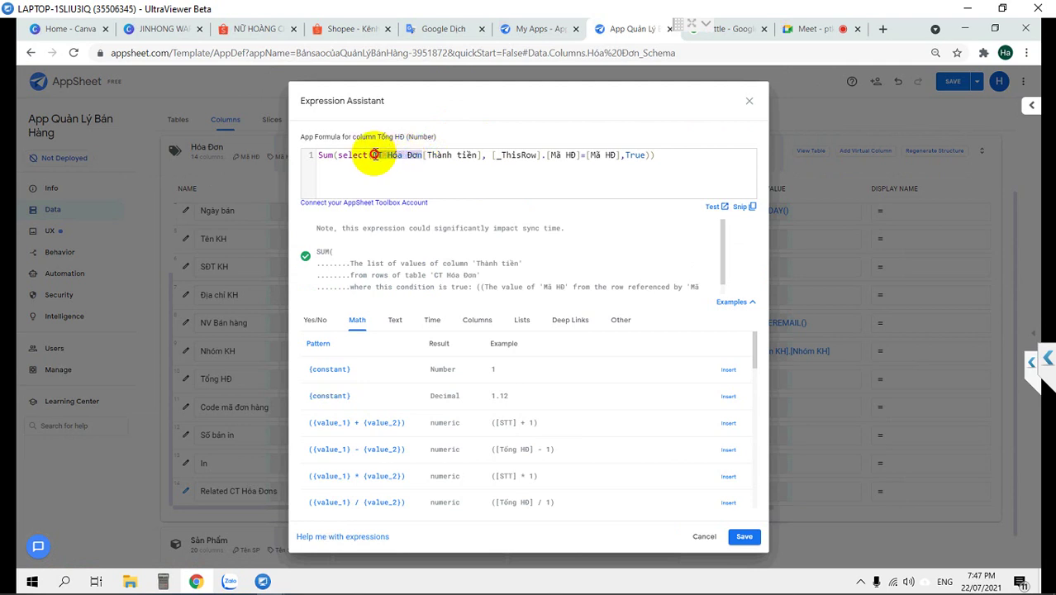
key("ctrl+v")
type("s]")
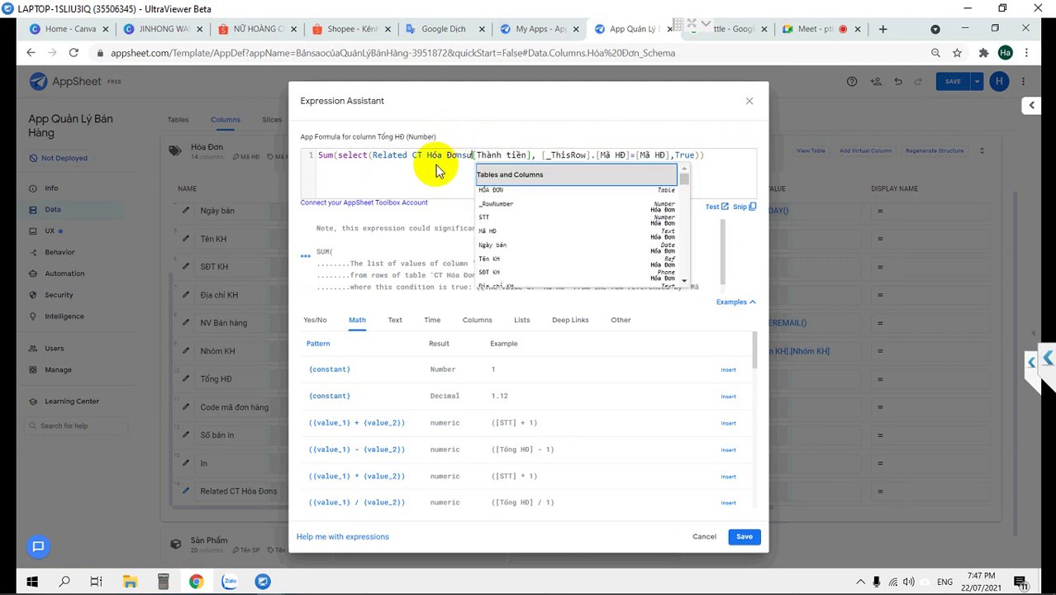
left_click(372, 155)
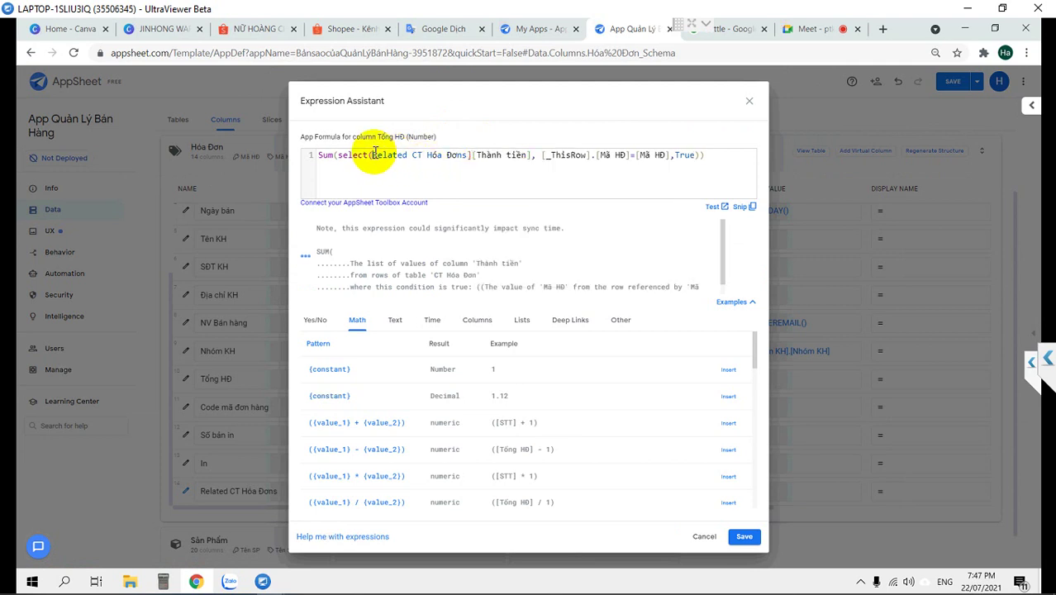
type("[")
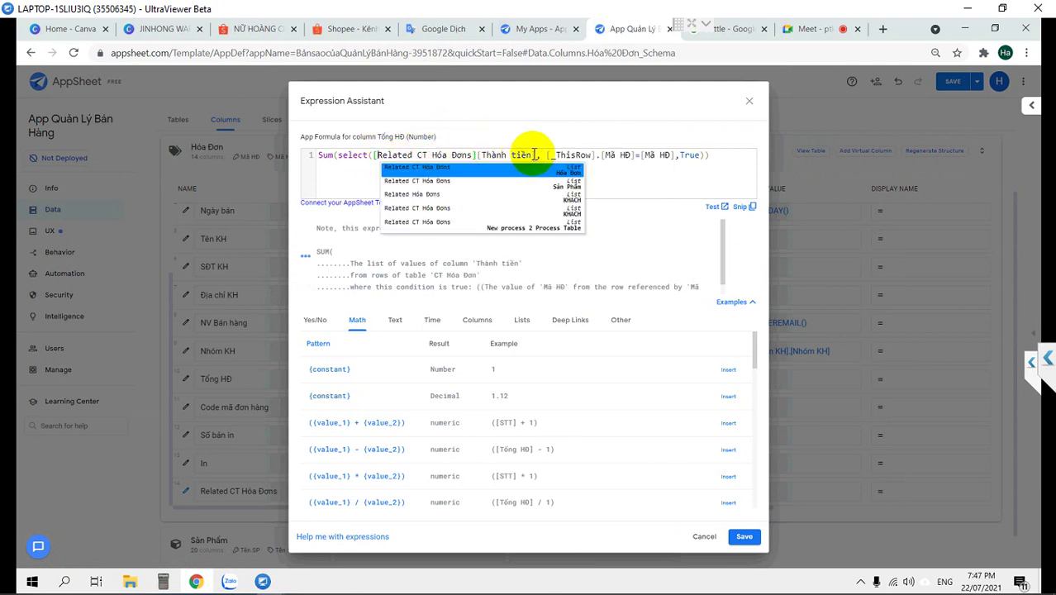
left_click_drag(537, 154, 705, 154)
key("BackSpace")
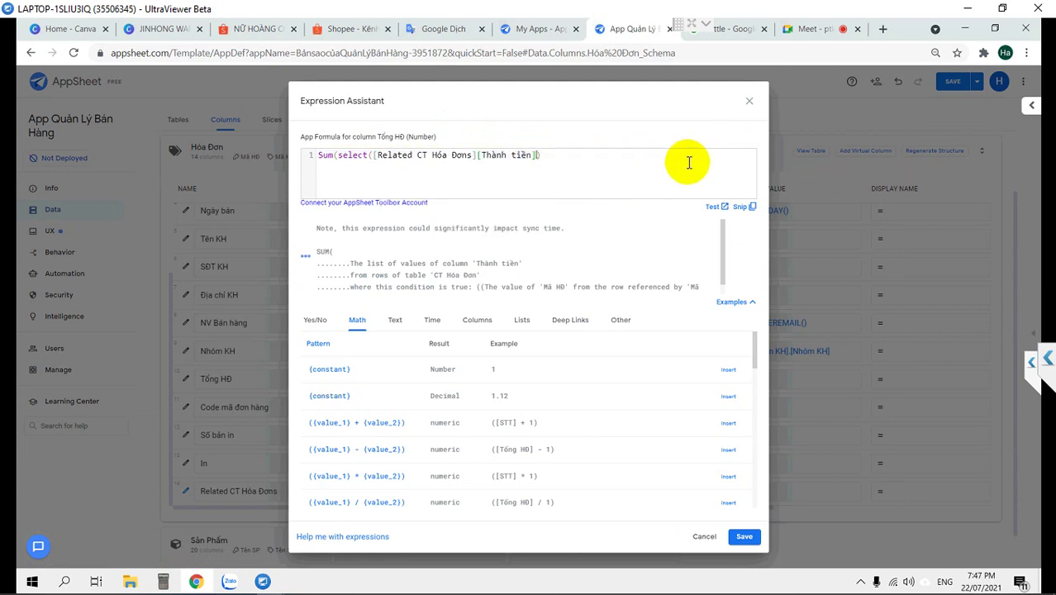
left_click(371, 155)
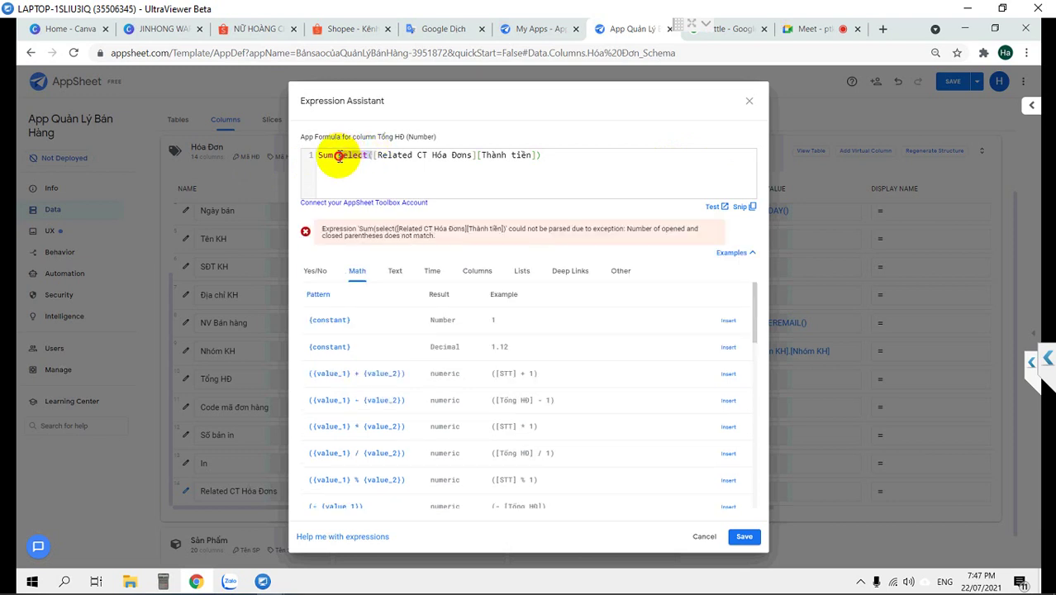
key("BackSpace")
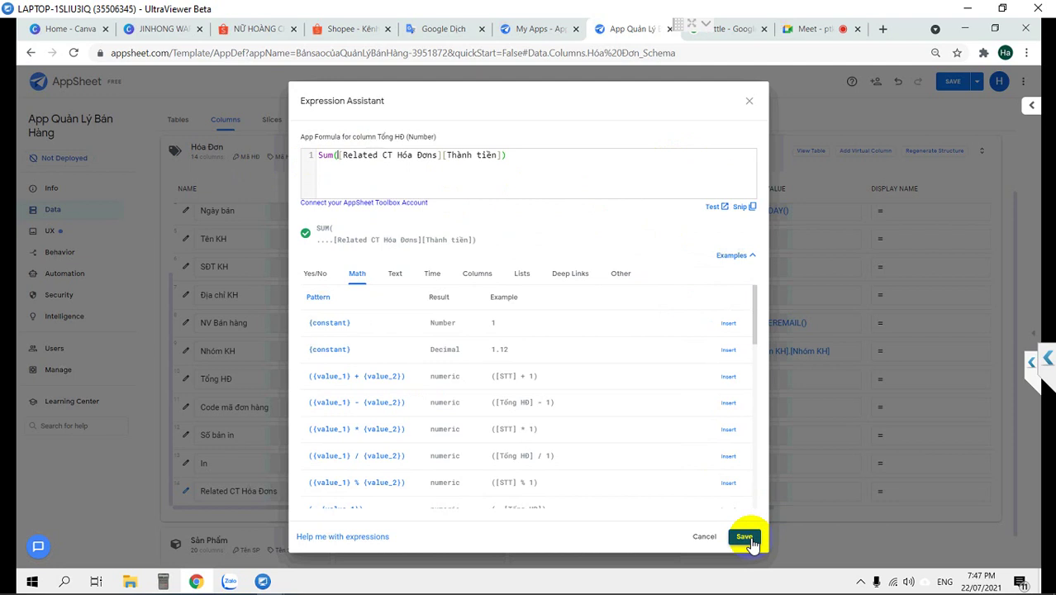
left_click_drag(537, 158, 280, 152)
key("ctrl+c")
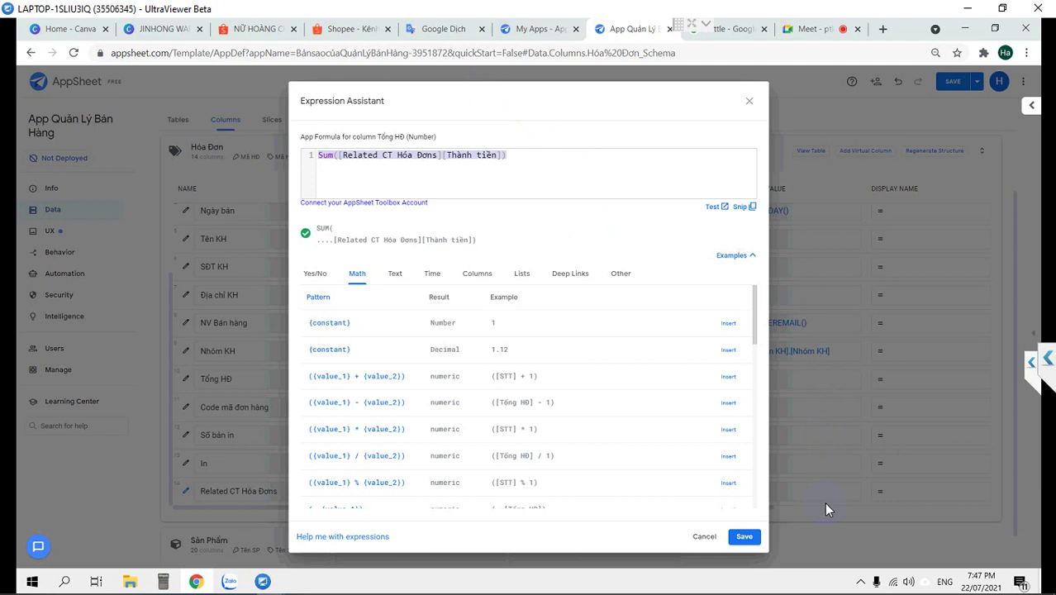
left_click(744, 536)
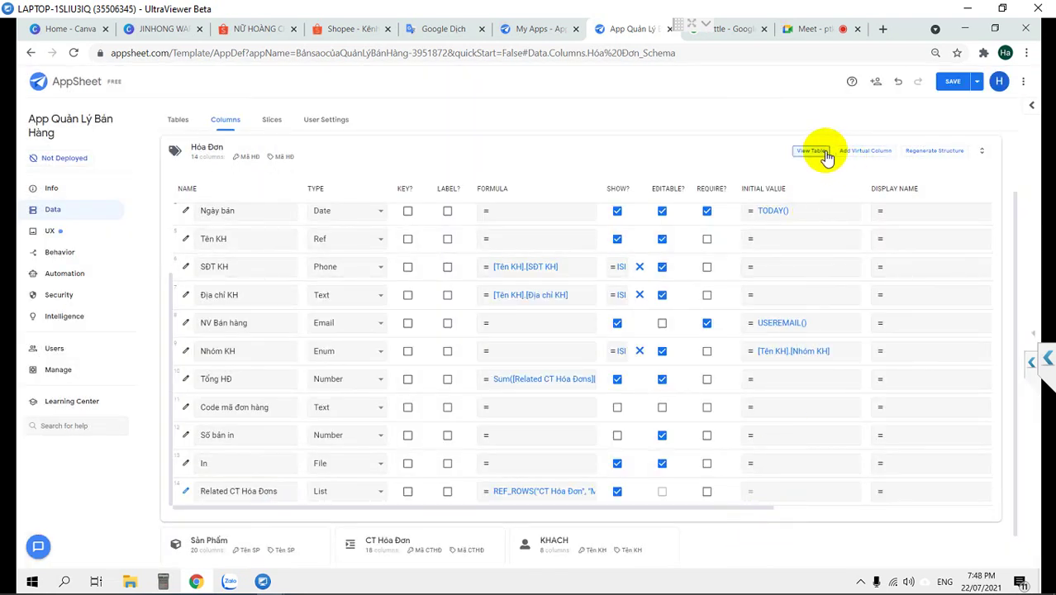
Create virtual column 'Tổng tiền' with the pasted formula Sum([Related CT Hóa Đơns][Thành tiền])
left_click(865, 151)
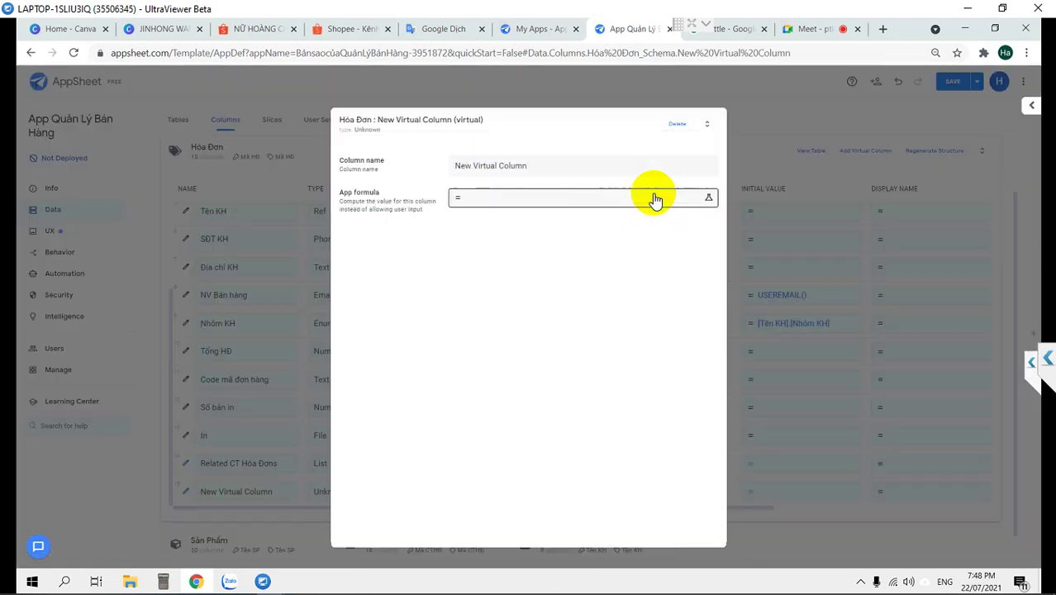
left_click_drag(547, 164, 324, 167)
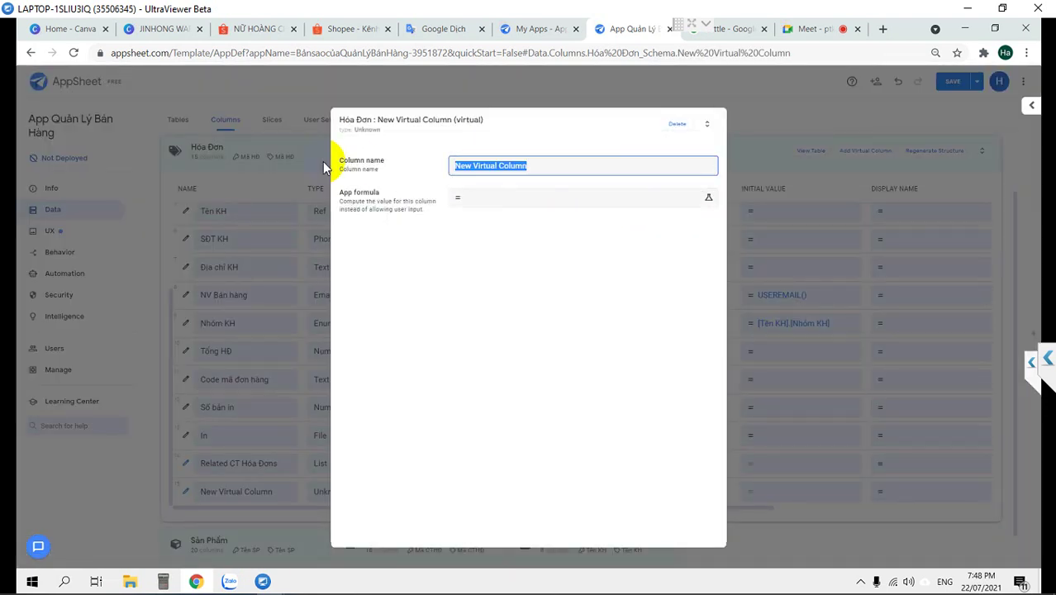
type("T")
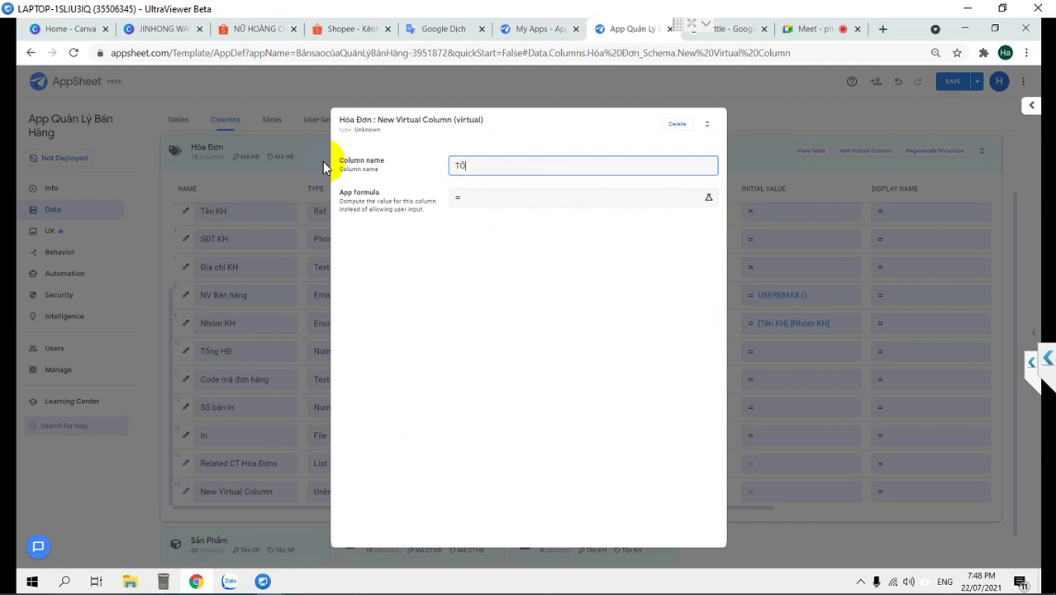
type("ổng tiền")
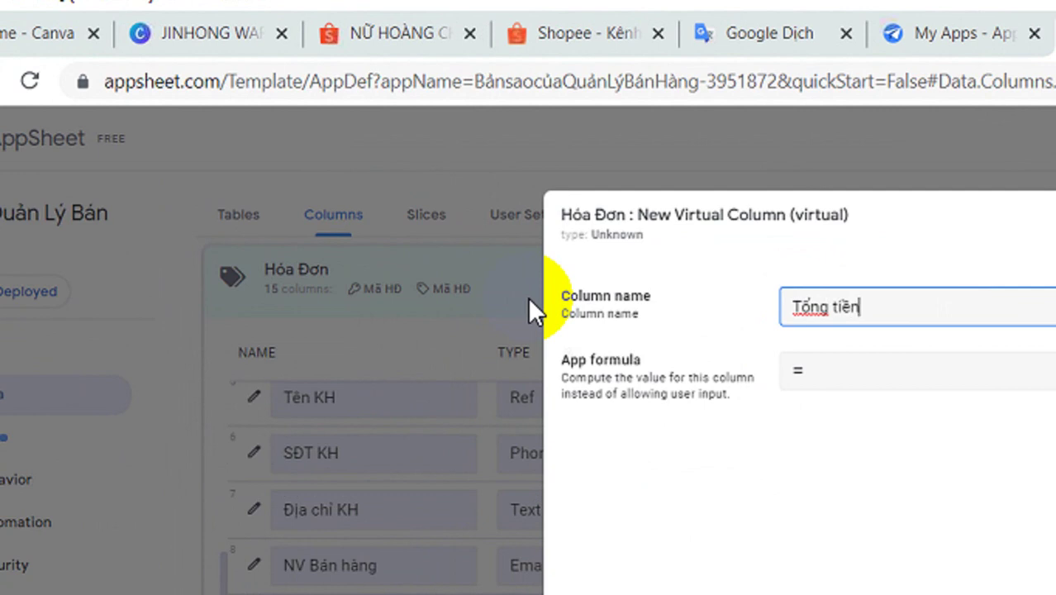
left_click(780, 382)
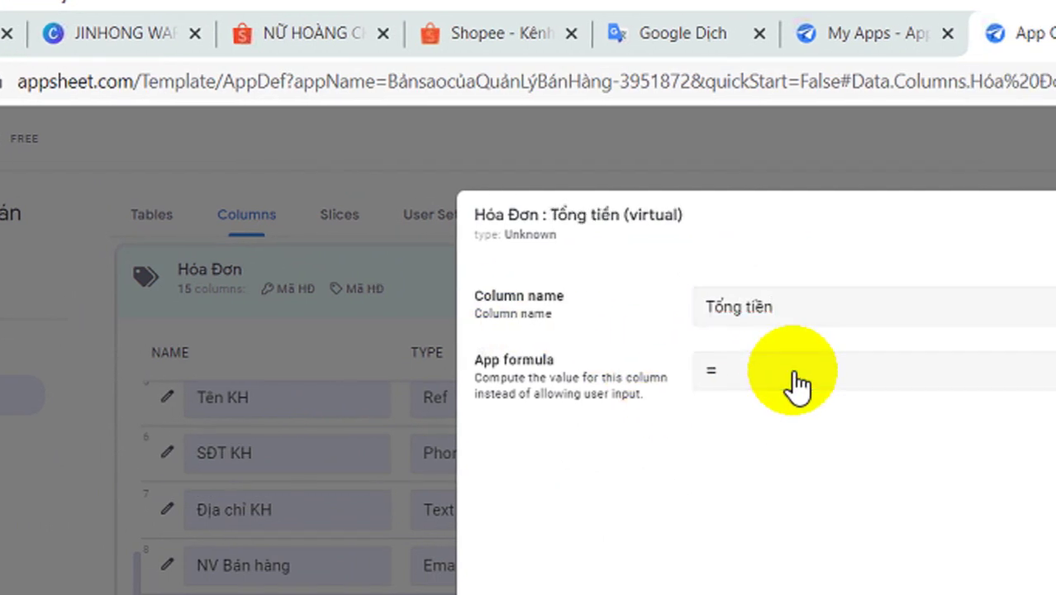
left_click(795, 385)
key("ctrl+v")
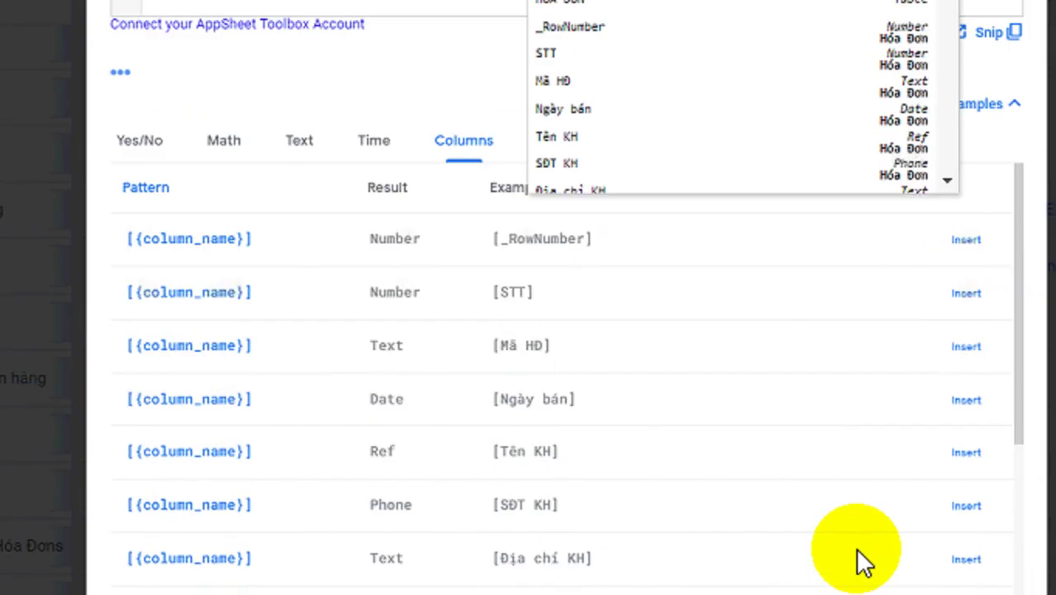
left_click(792, 485)
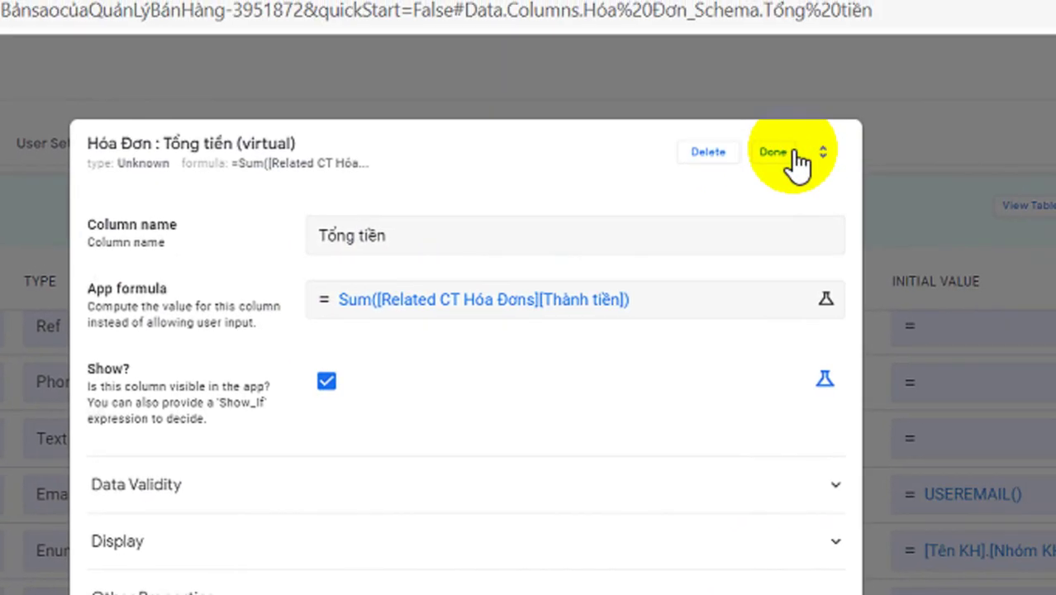
left_click(788, 161)
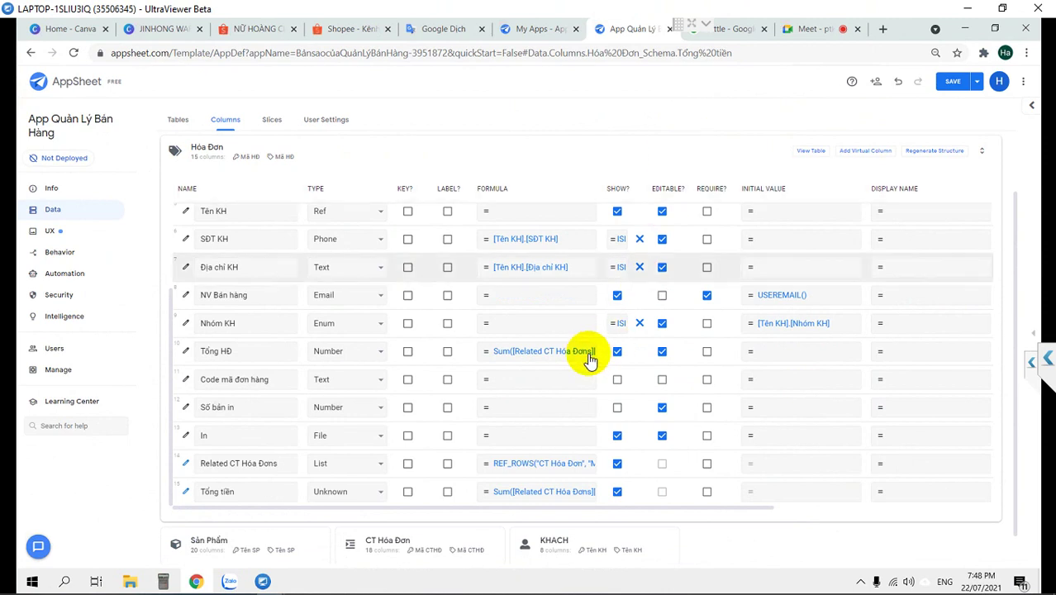
Zoom the page out, review the Hóa Đơn column formulas, and save the app
key("ctrl+plus")
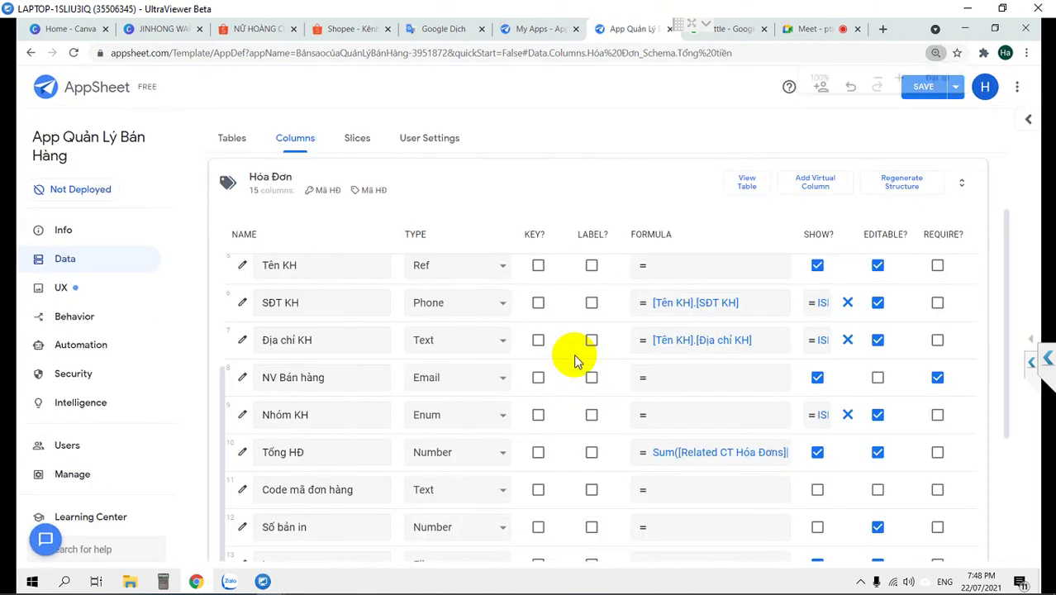
key("ctrl+minus")
key("ctrl+minus")
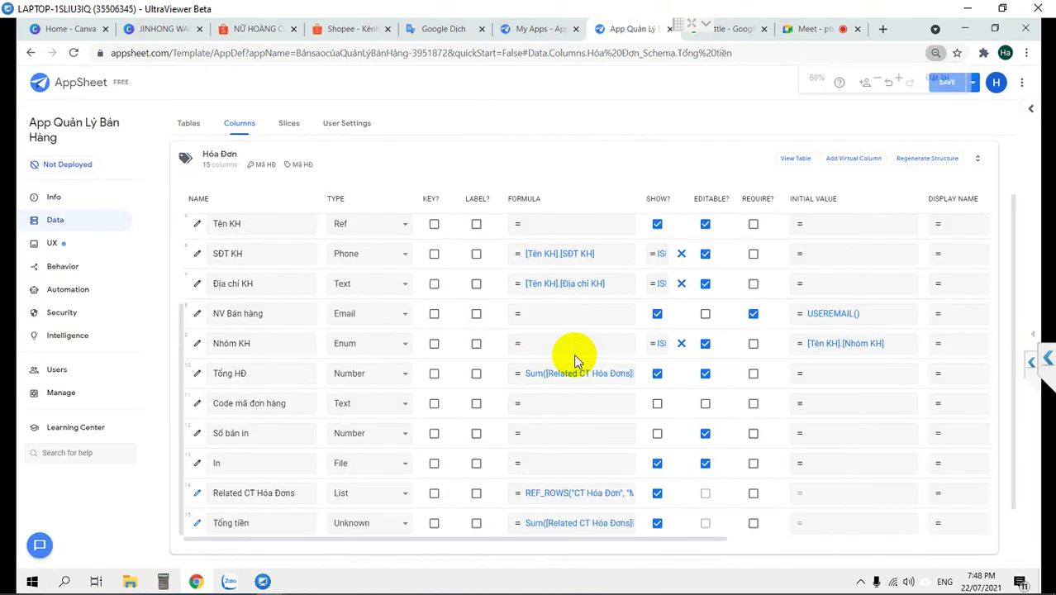
scroll(630, 322, "up", 3)
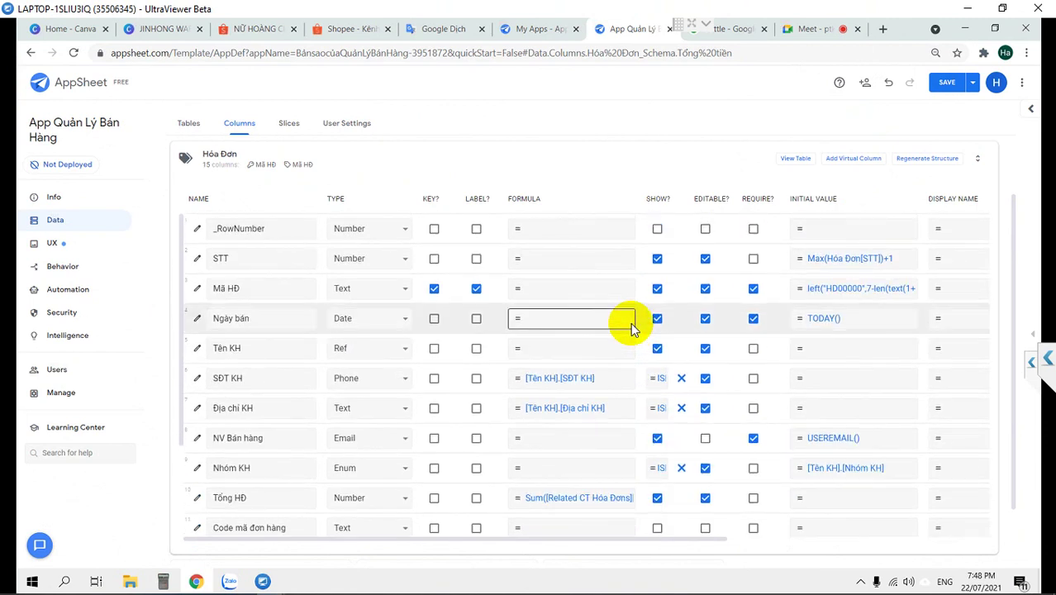
scroll(631, 322, "down", 3)
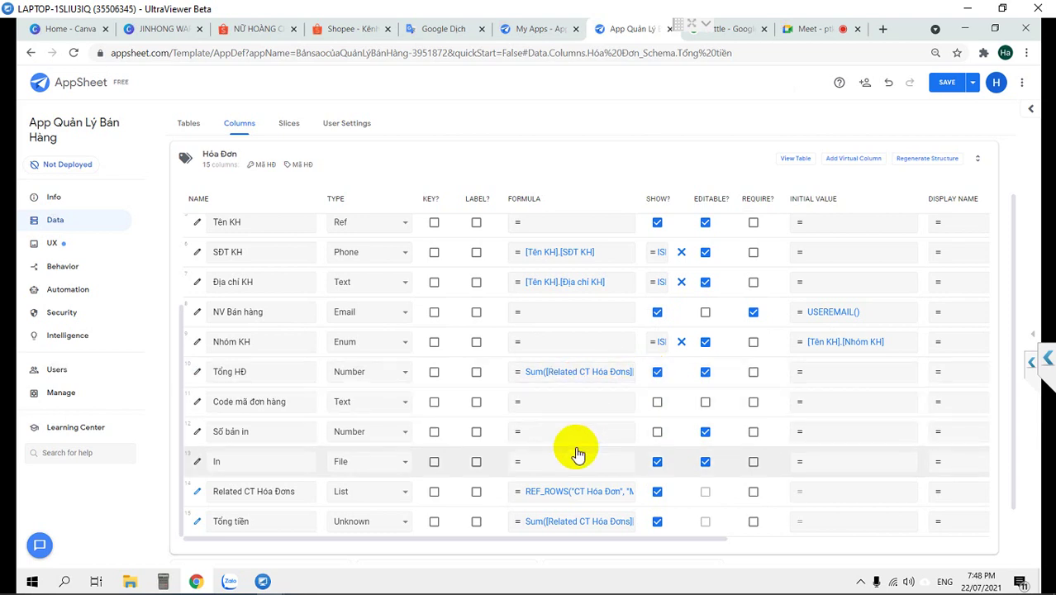
scroll(570, 380, "down", 2)
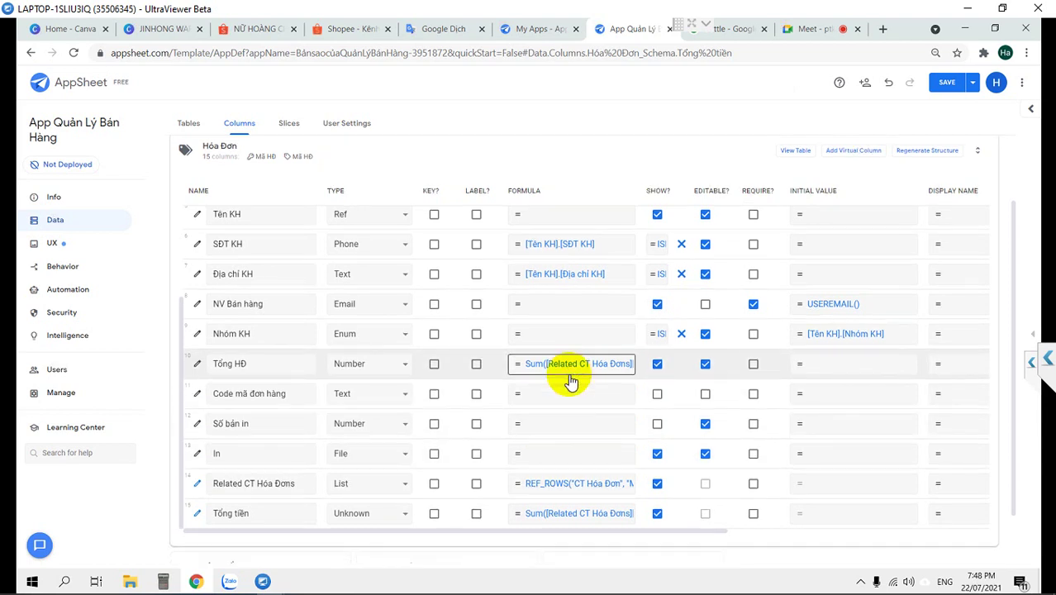
scroll(632, 419, "up", 4)
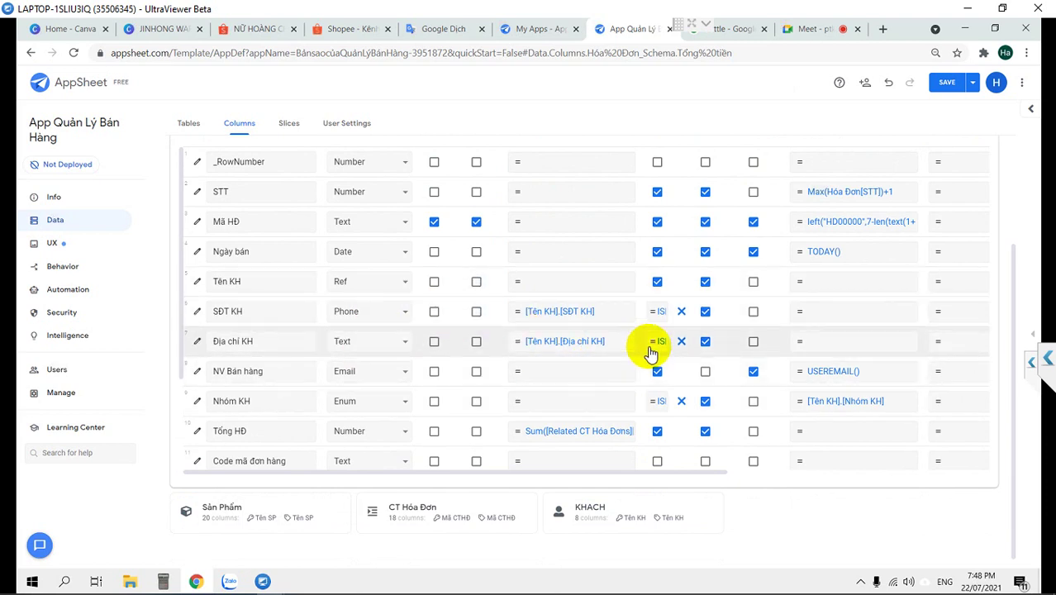
scroll(308, 281, "up", 4)
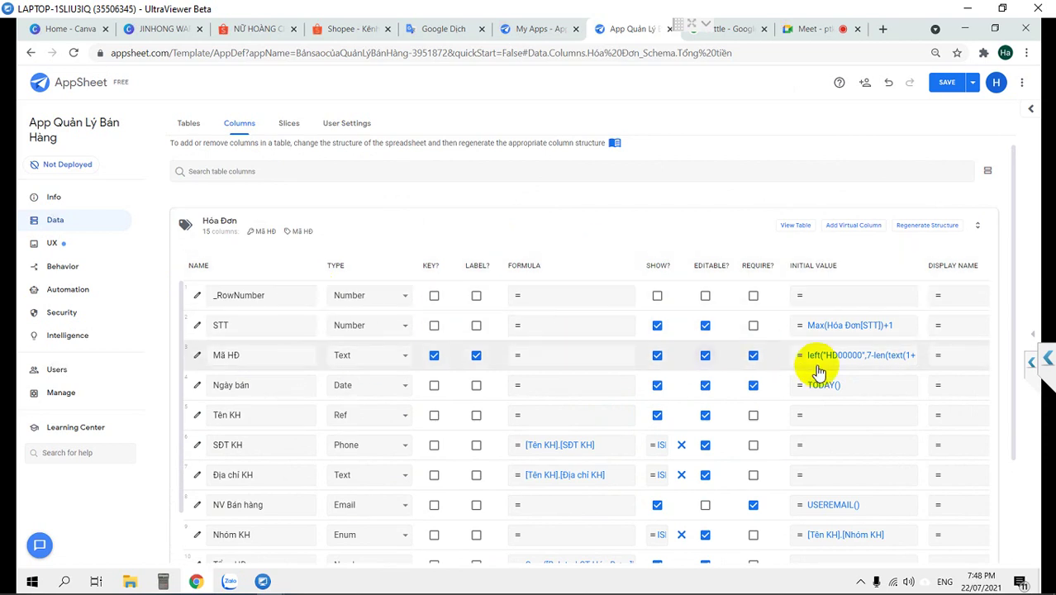
left_click(944, 81)
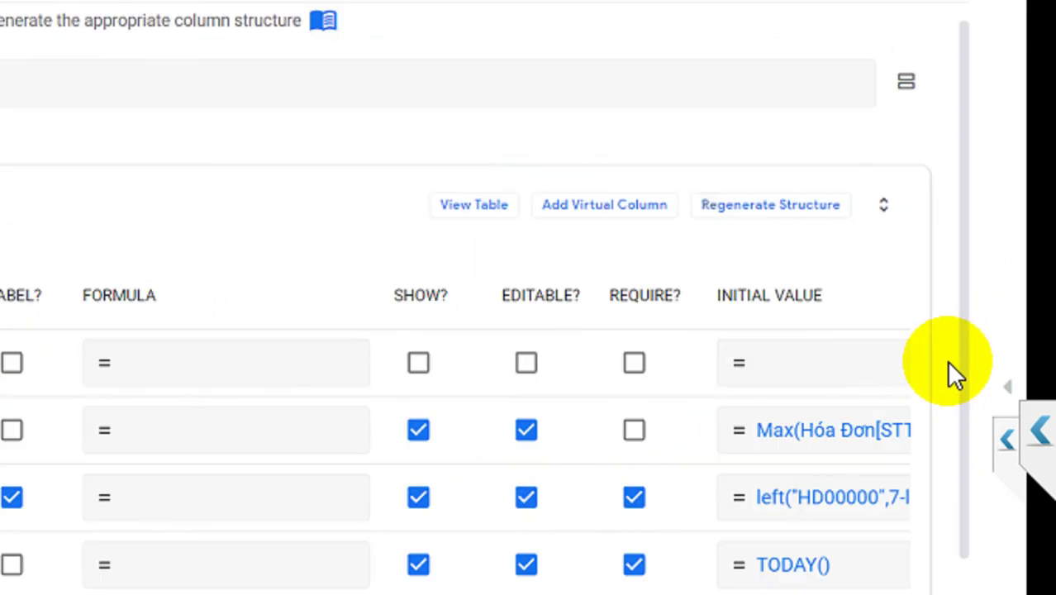
Show the app preview in tablet layout and save the app again
left_click(999, 399)
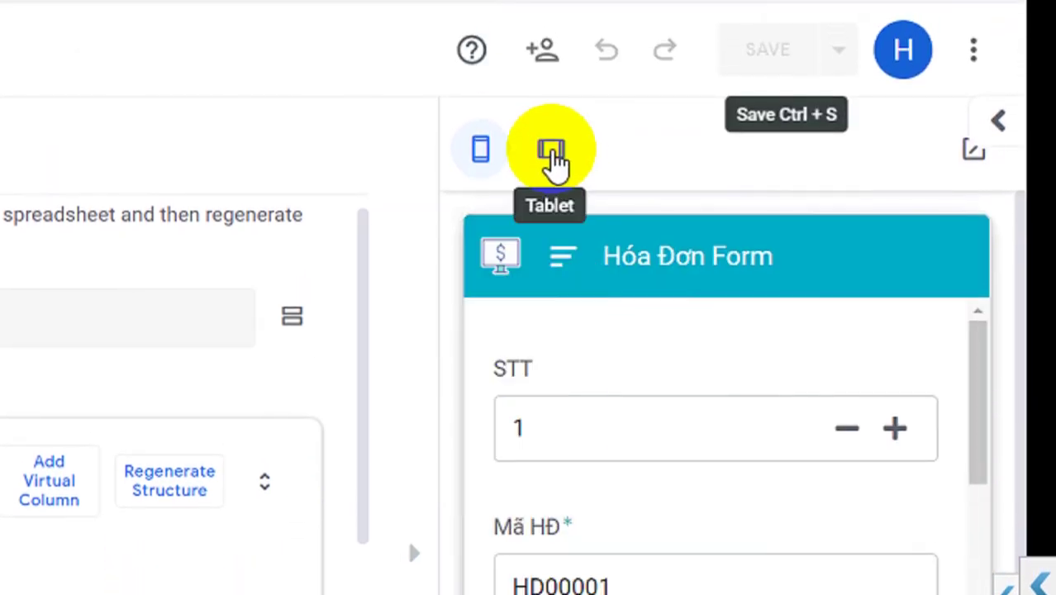
left_click(554, 147)
left_click(727, 142)
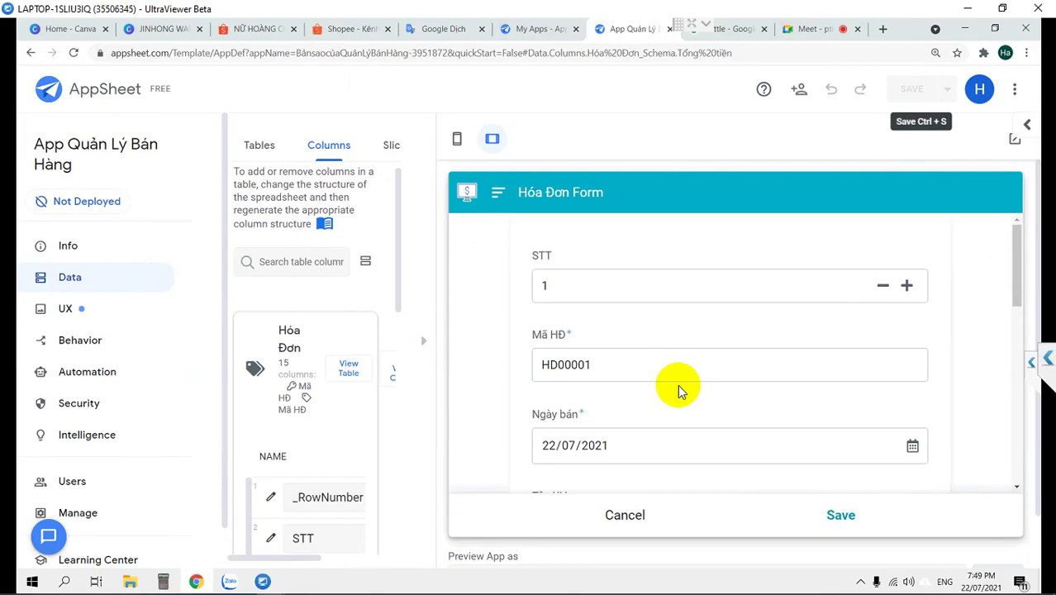
Inspect the STT, Mã HĐ (HD00001) and sale date fields in the Hóa Đơn Form preview
left_click(652, 284)
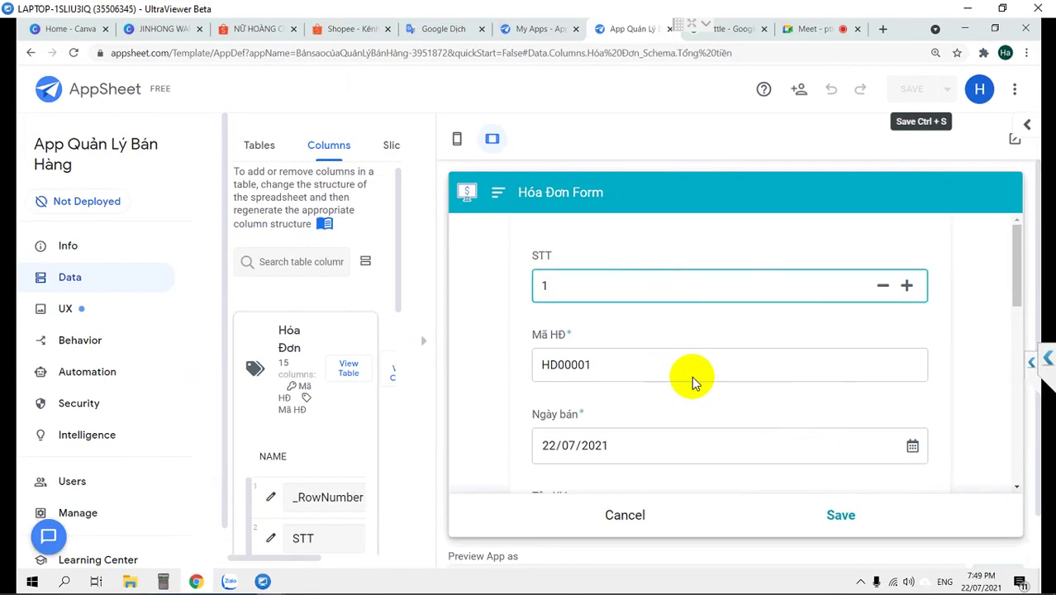
double_click(669, 367)
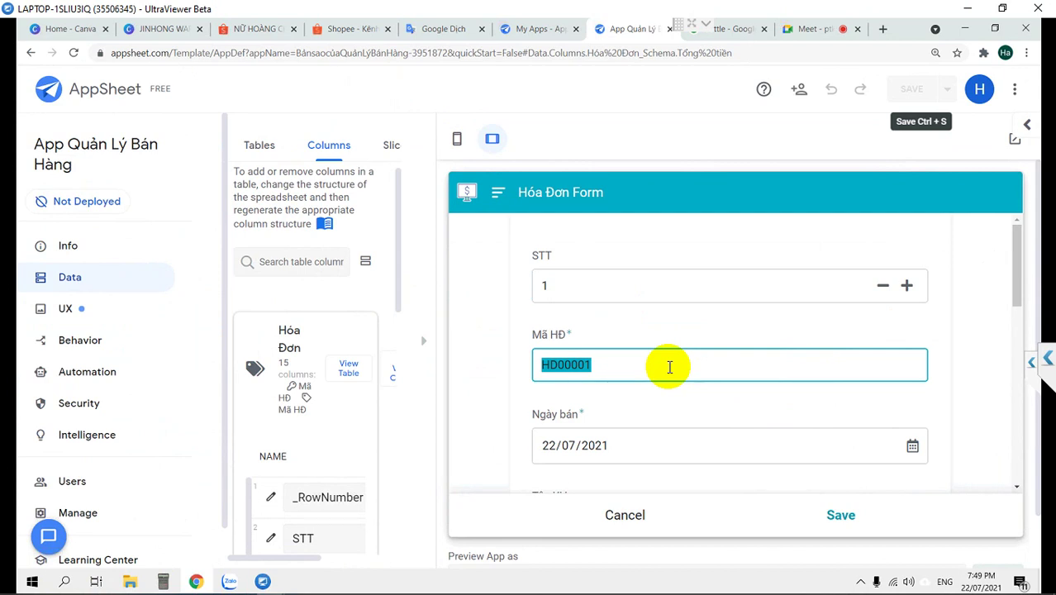
scroll(669, 367, "down", 1)
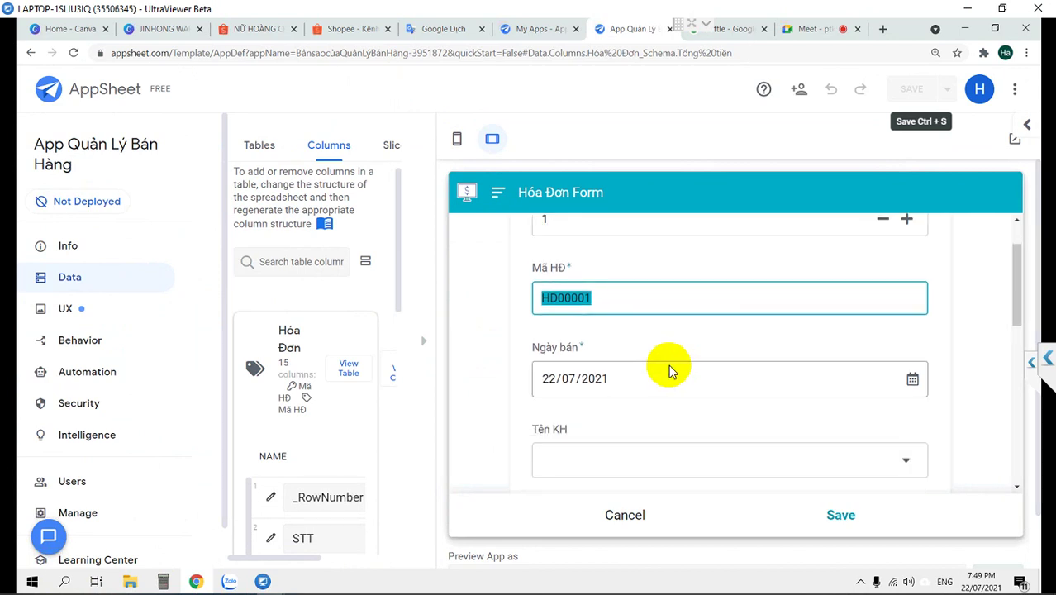
left_click(608, 378)
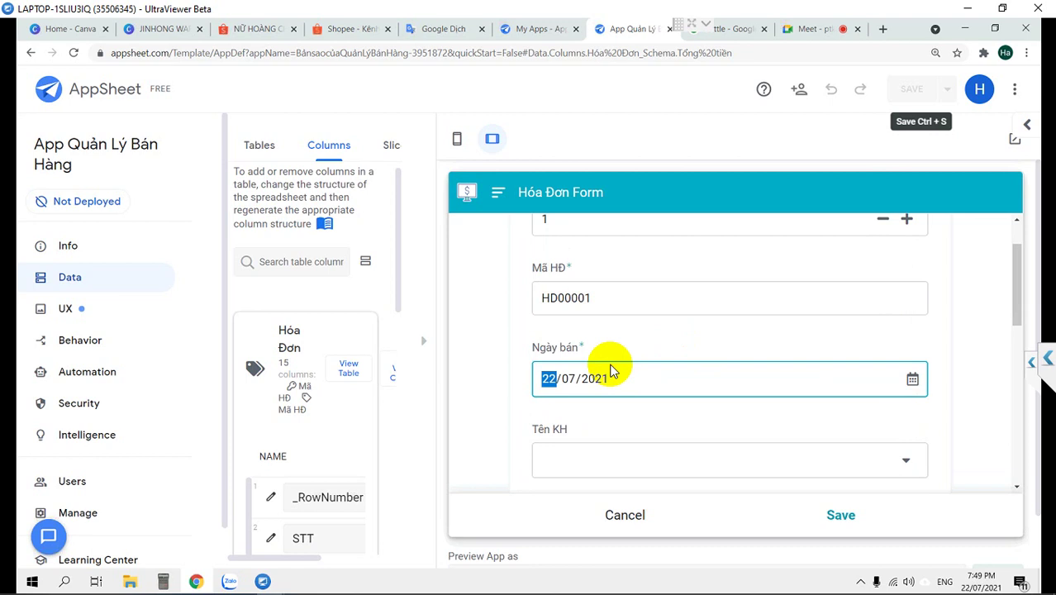
scroll(608, 368, "up", 1)
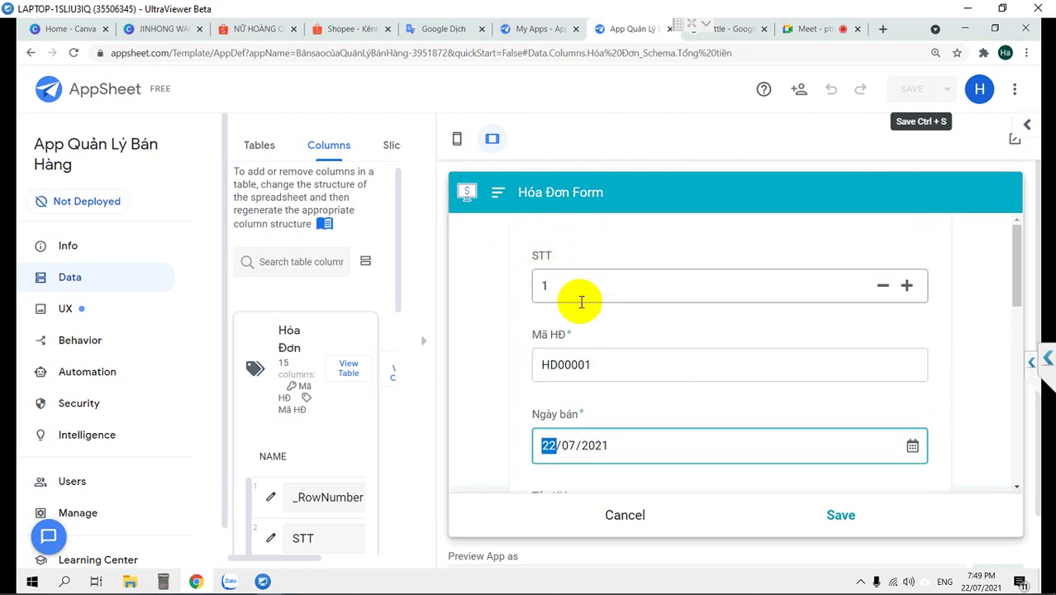
scroll(600, 371, "down", 1)
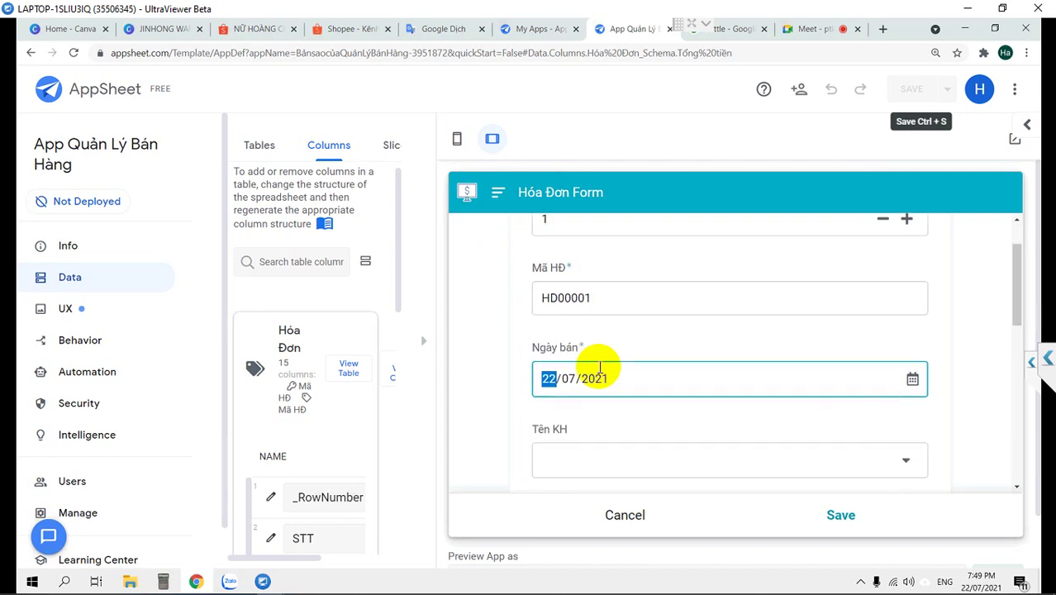
scroll(596, 404, "down", 1)
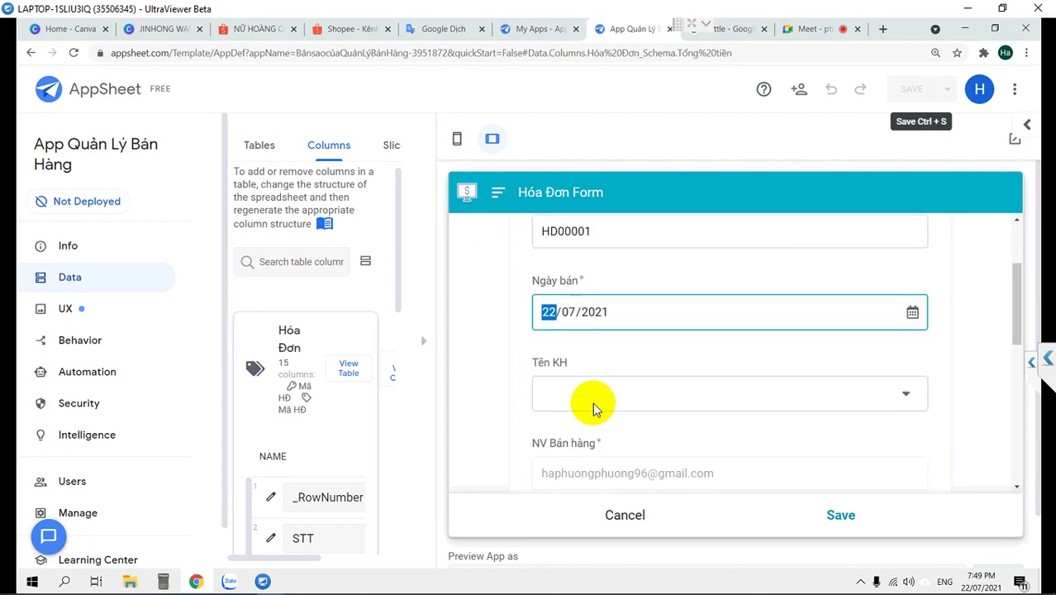
Test the Tên KH dropdown by picking the first, then the second customer
left_click(596, 382)
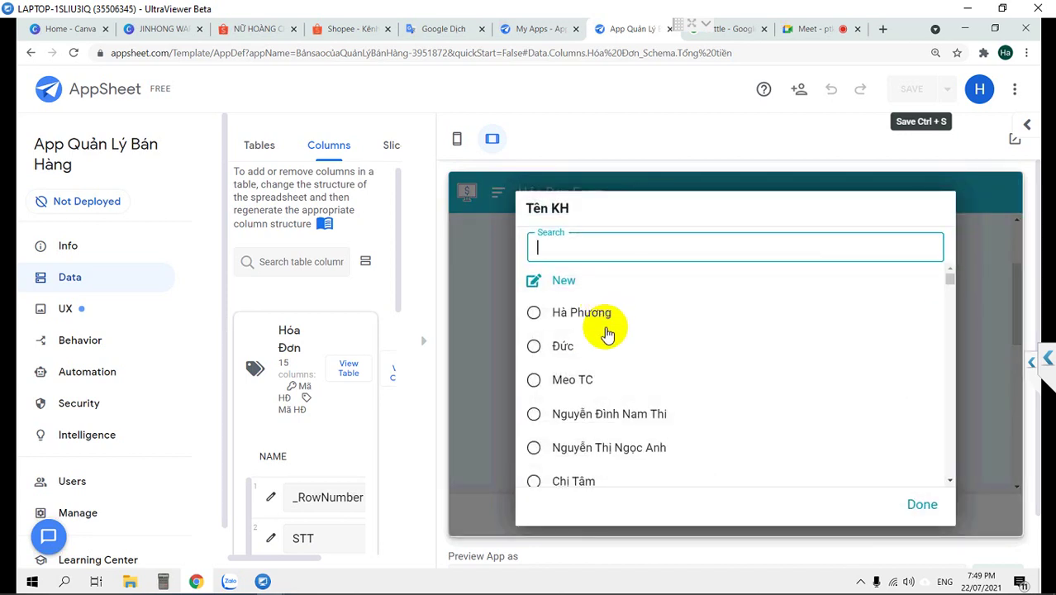
left_click(560, 318)
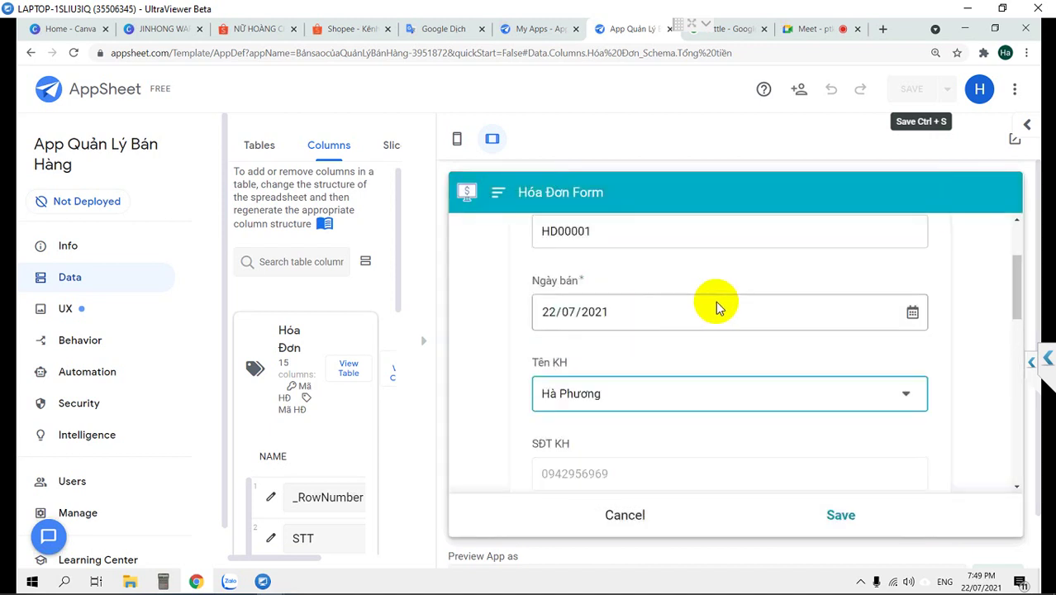
scroll(737, 337, "down", 2)
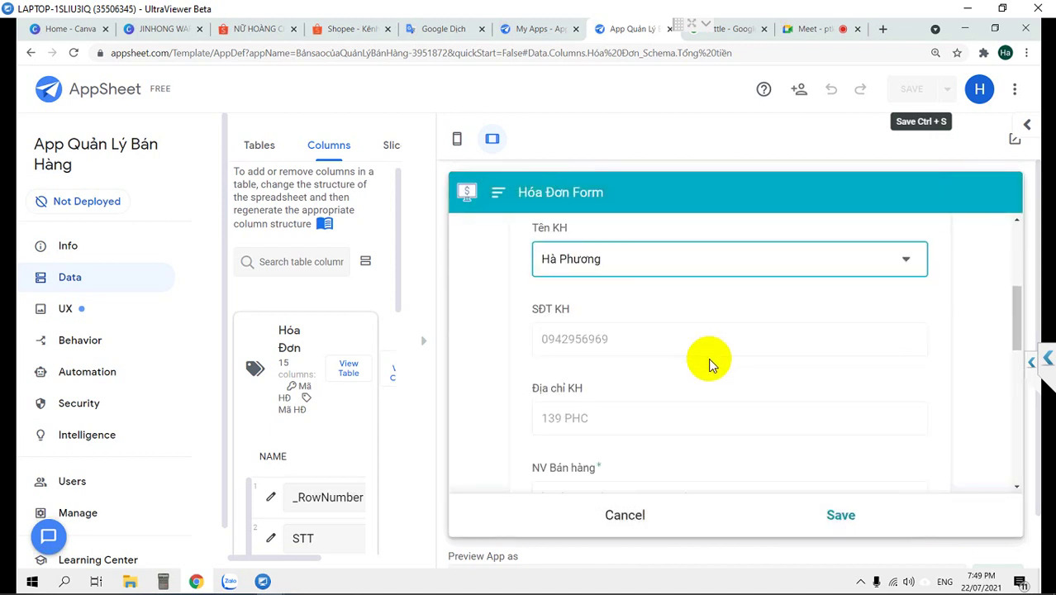
scroll(625, 270, "down", 1)
scroll(626, 275, "up", 2)
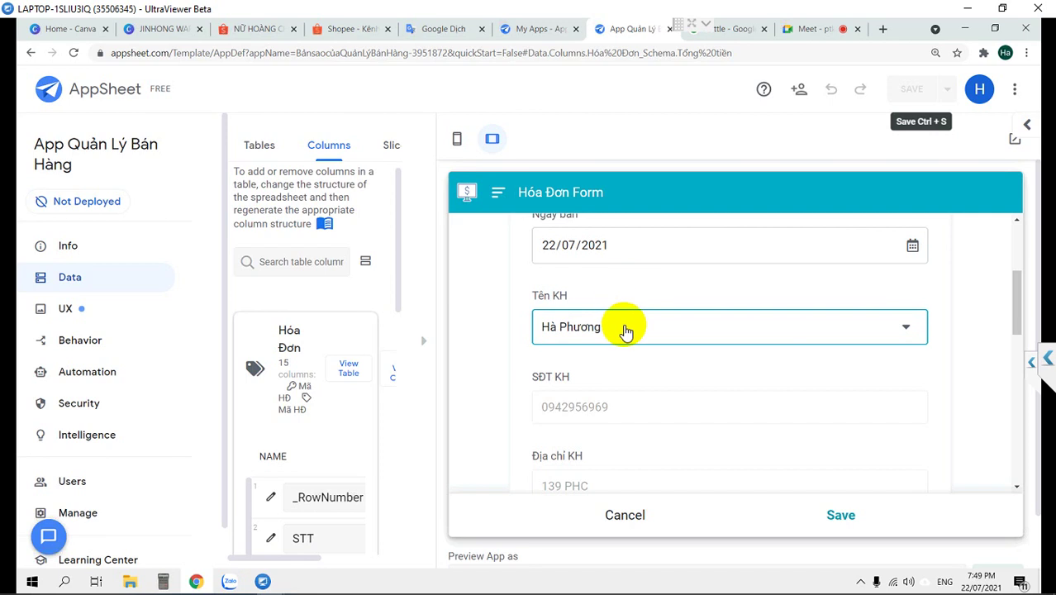
left_click(626, 331)
left_click(566, 344)
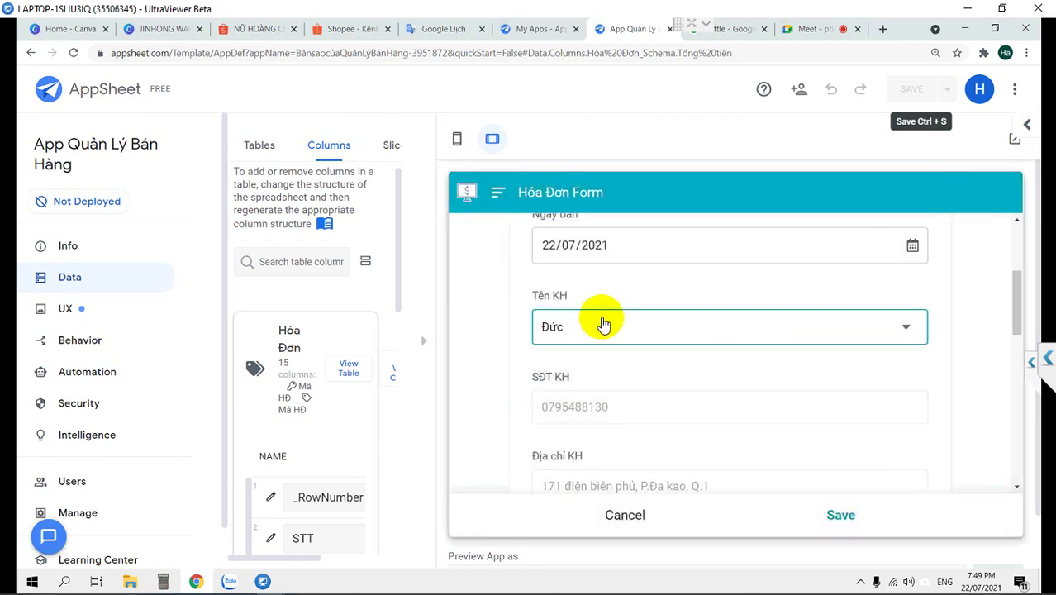
scroll(603, 324, "down", 2)
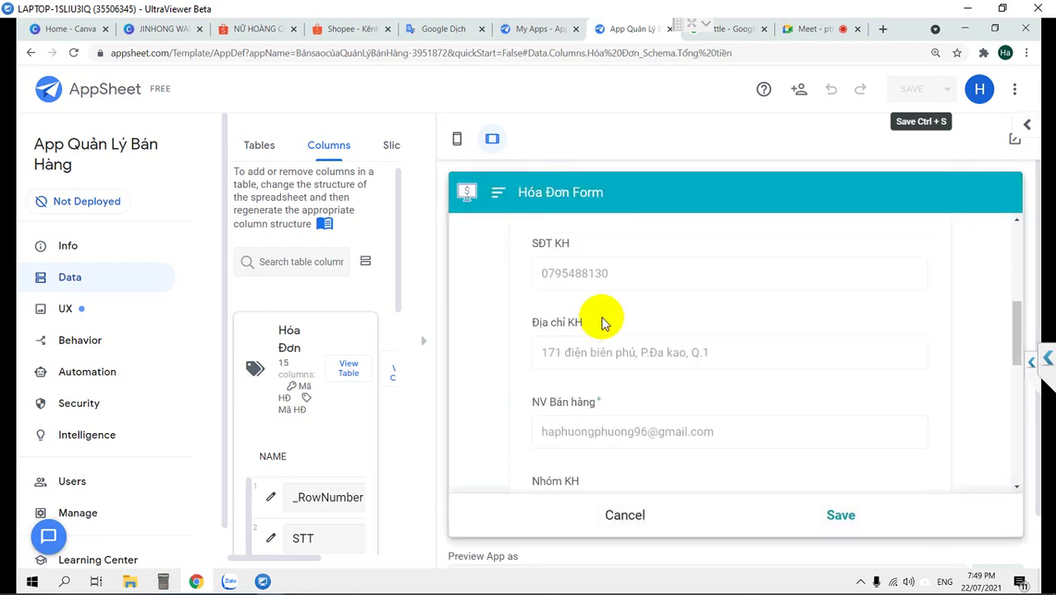
scroll(606, 318, "down", 1)
scroll(611, 327, "down", 1)
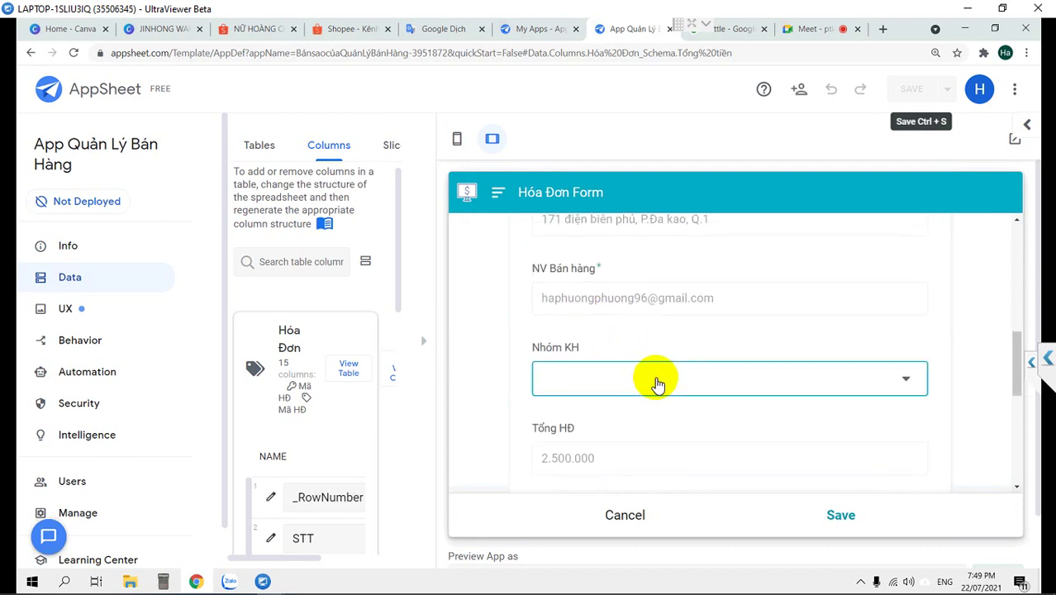
Set the customer group to Khách lẻ, review the lower form, and scroll back to the top
left_click(657, 384)
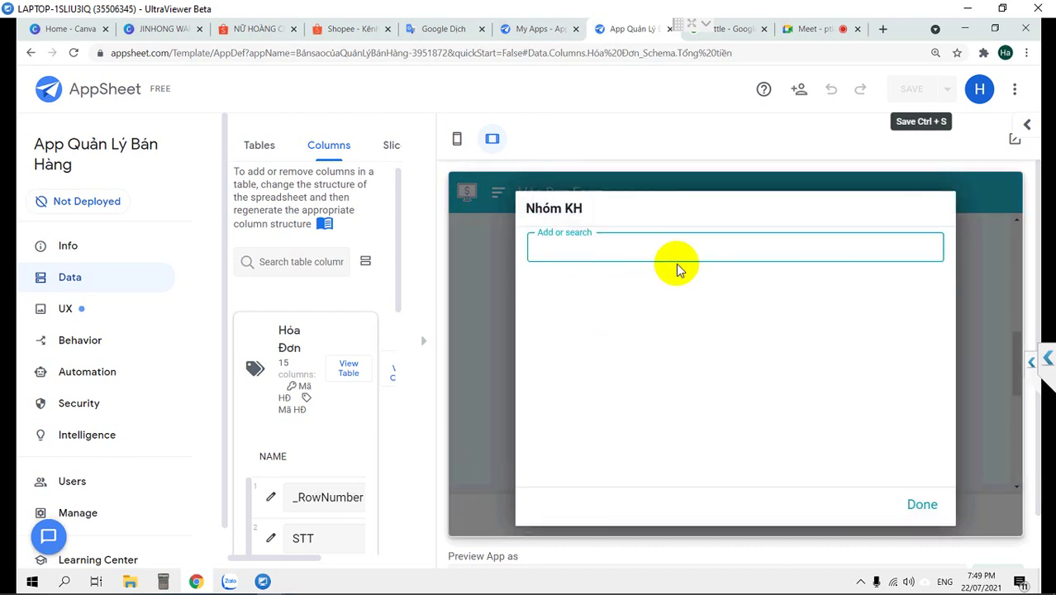
type("Kha")
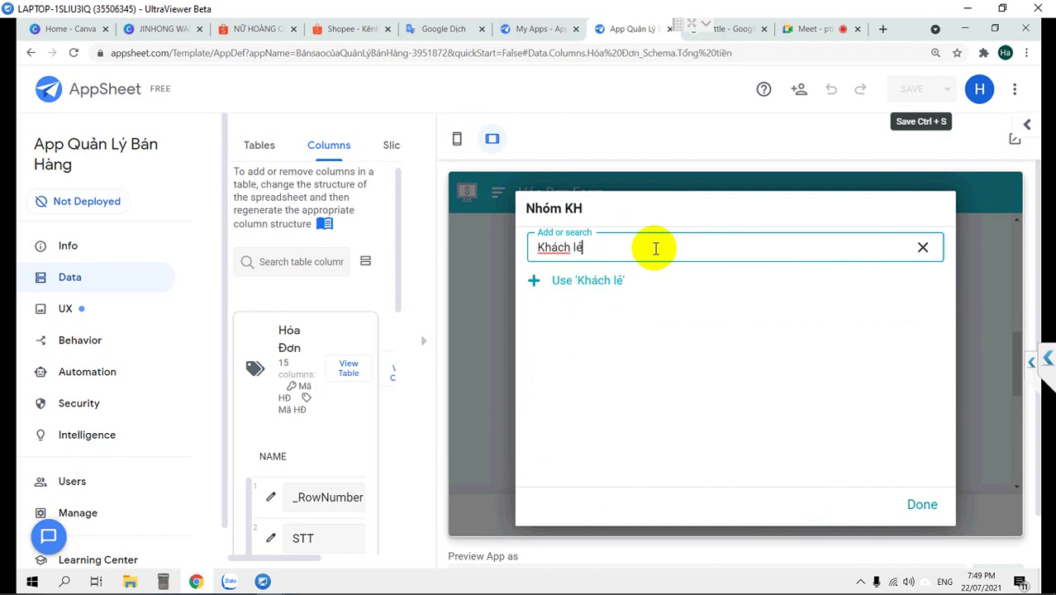
left_click(620, 281)
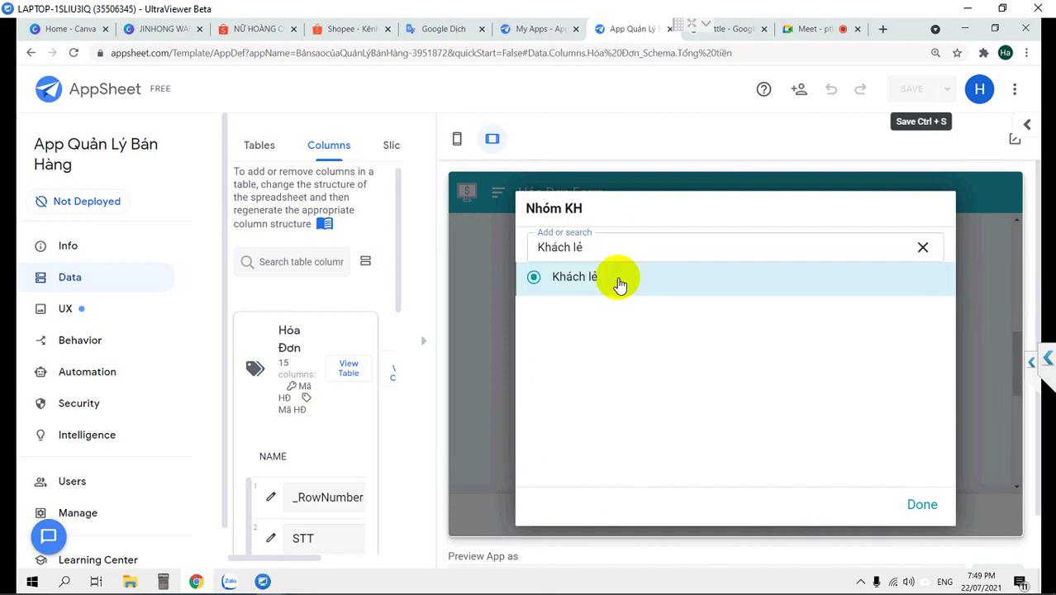
scroll(684, 339, "down", 1)
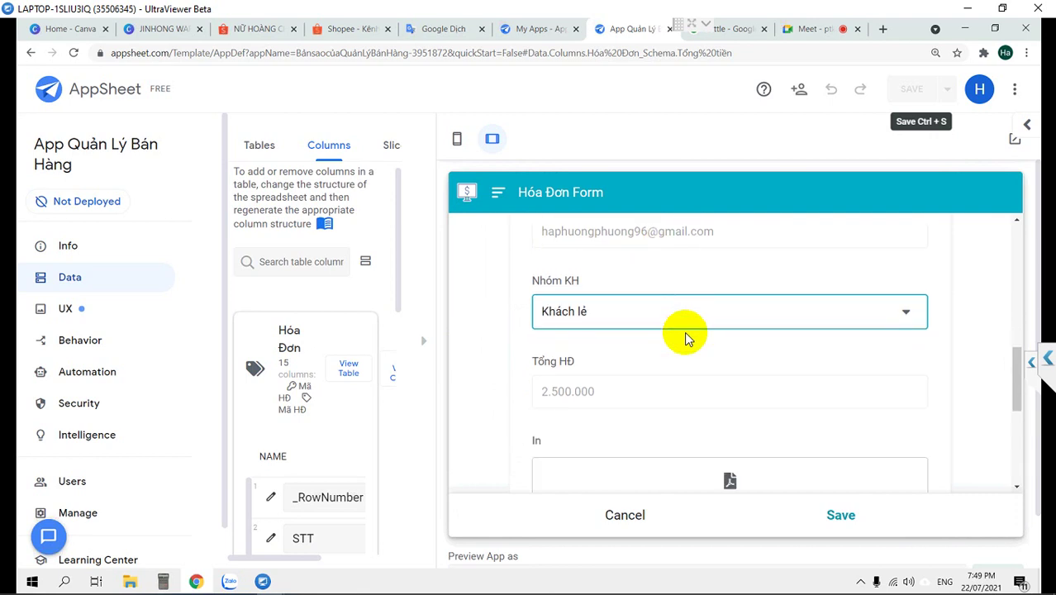
scroll(685, 339, "down", 1)
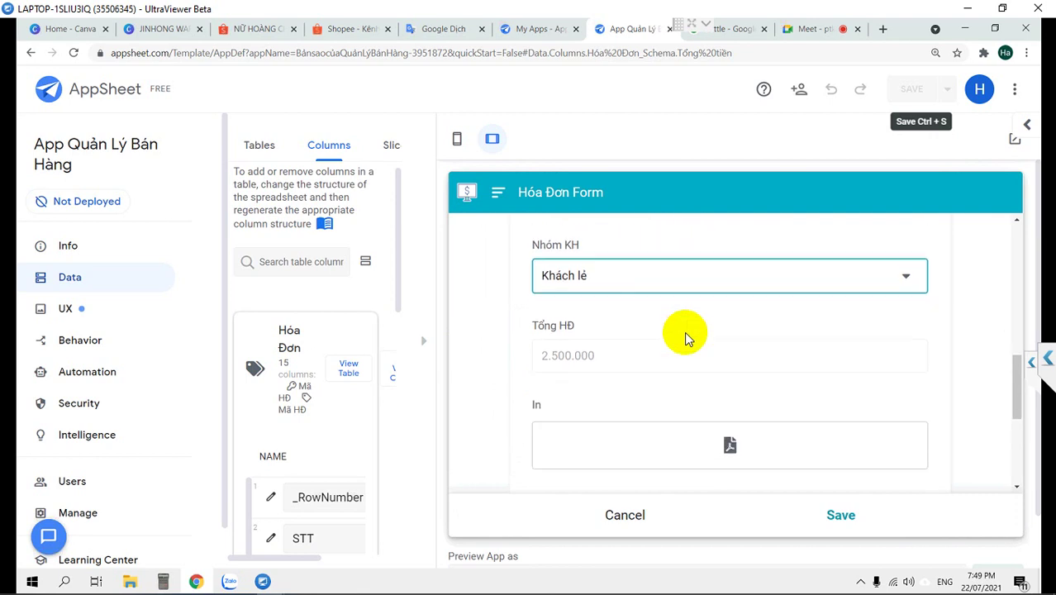
scroll(685, 338, "down", 1)
scroll(685, 339, "down", 1)
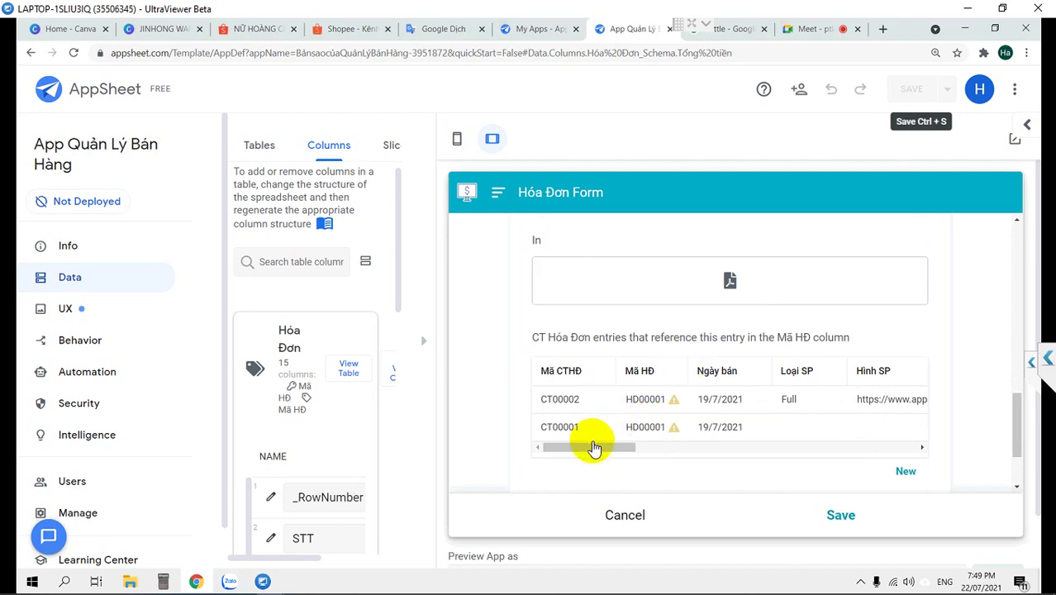
left_click_drag(593, 447, 608, 446)
left_click_drag(675, 447, 903, 439)
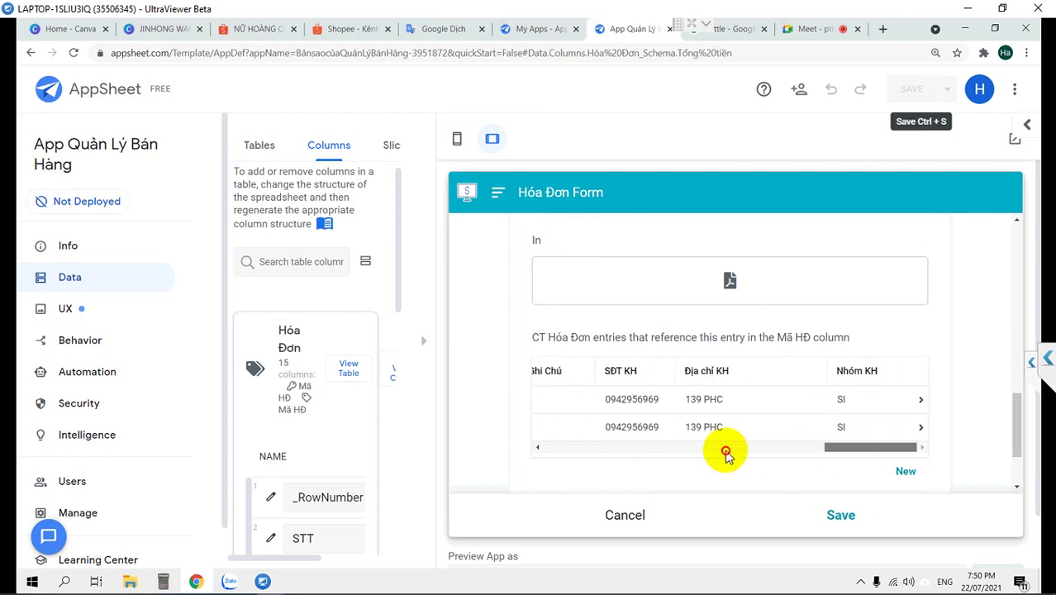
left_click_drag(726, 453, 559, 455)
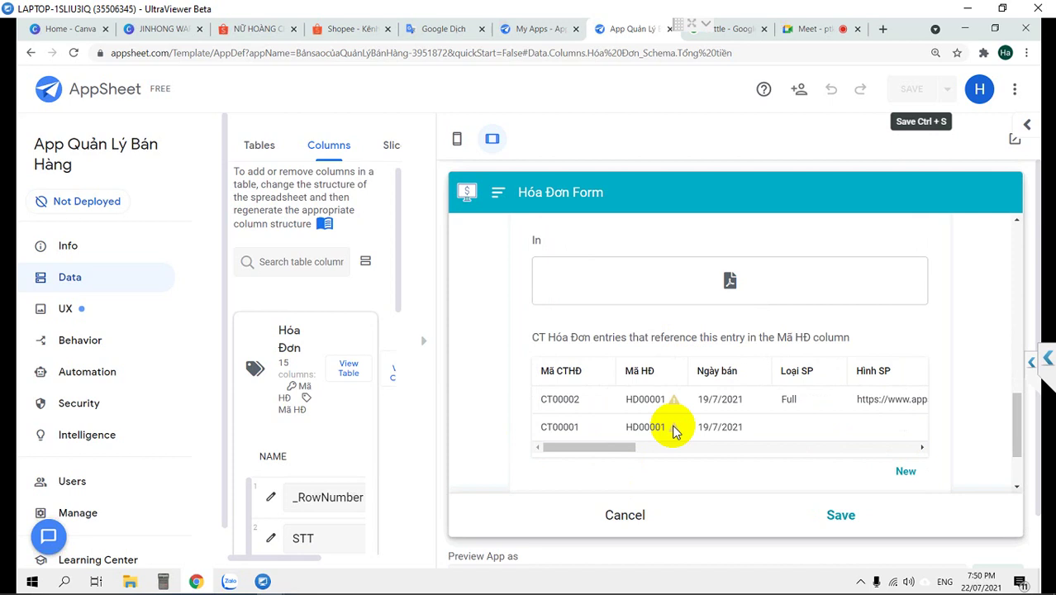
scroll(677, 371, "up", 7)
Replace Mã HĐ HD00001 with test code 'fgsfdgsdfg' and view the empty CT Hóa Đơn section
left_click(617, 365)
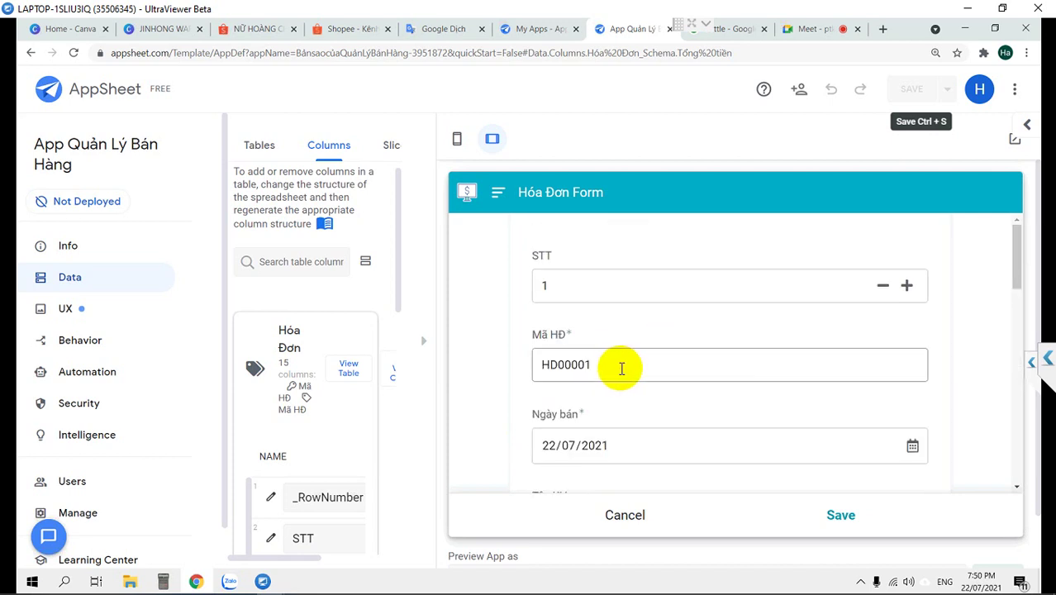
double_click(597, 363)
type("fgsfdgsdfg")
left_click(671, 403)
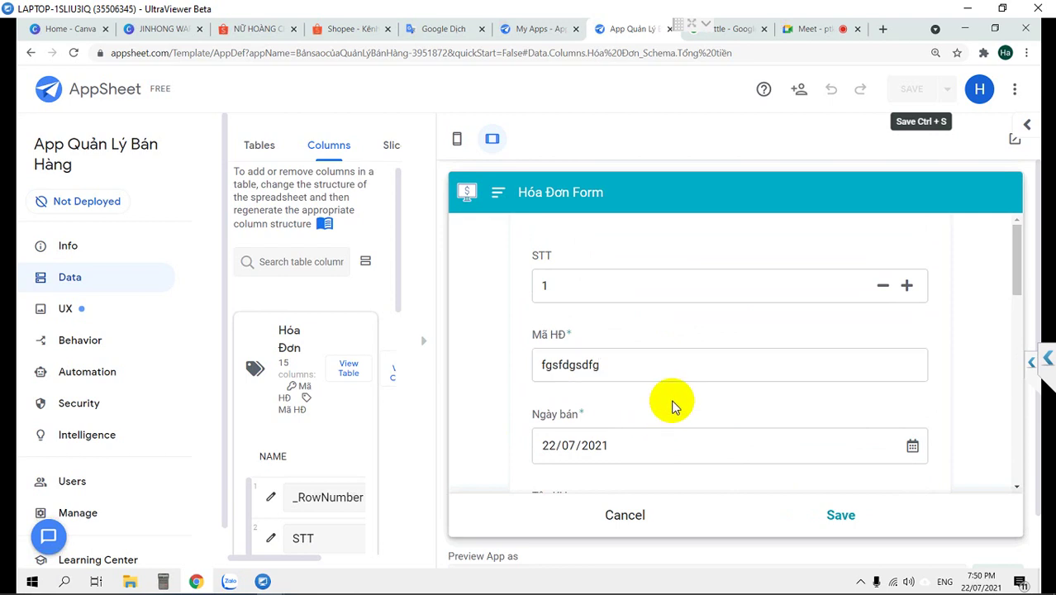
scroll(672, 405, "down", 7)
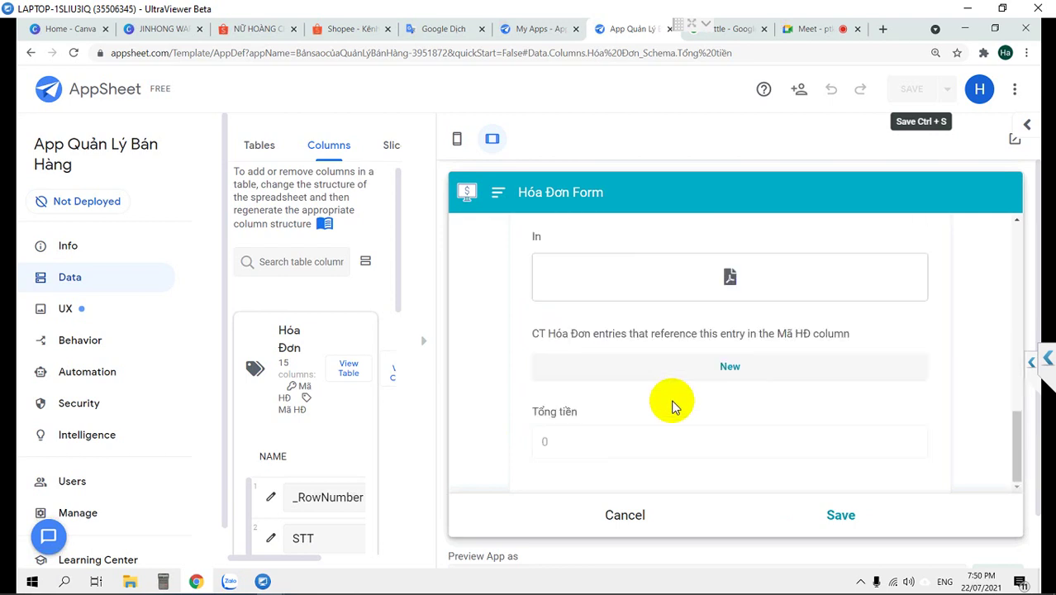
scroll(724, 345, "up", 7)
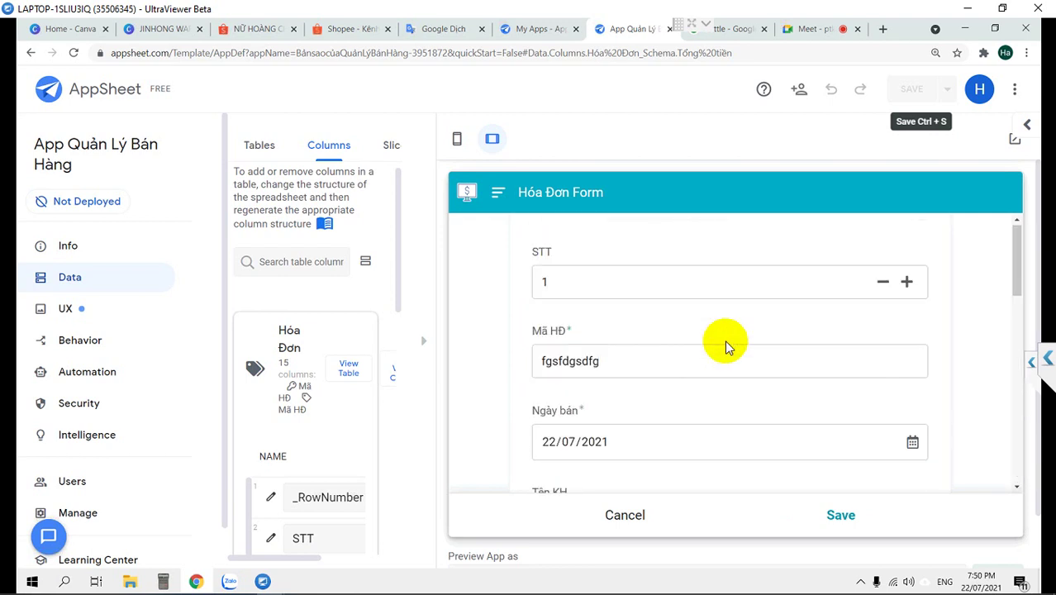
left_click(629, 357)
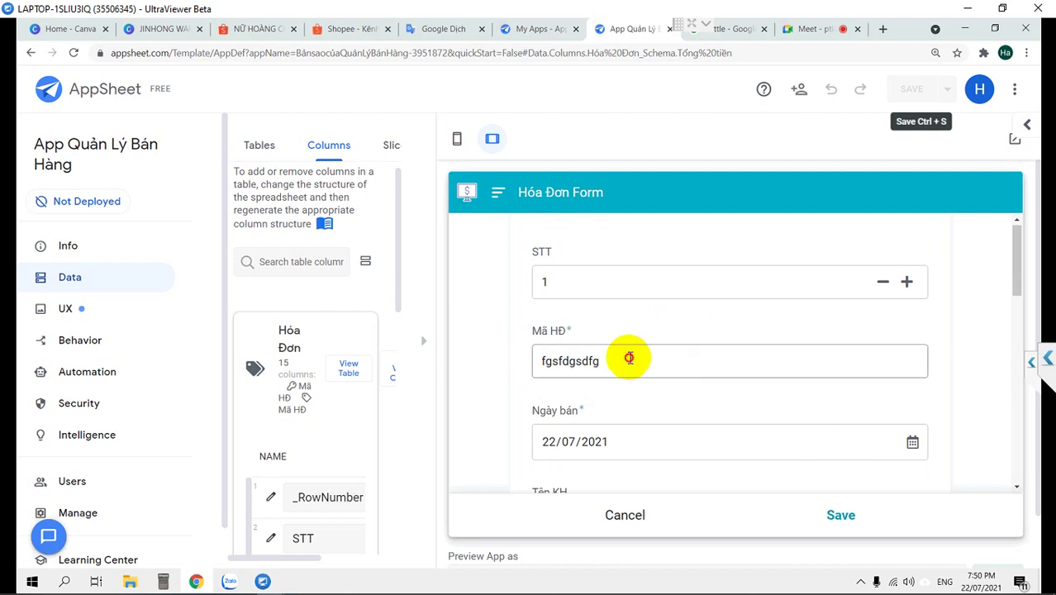
left_click_drag(629, 358, 537, 354)
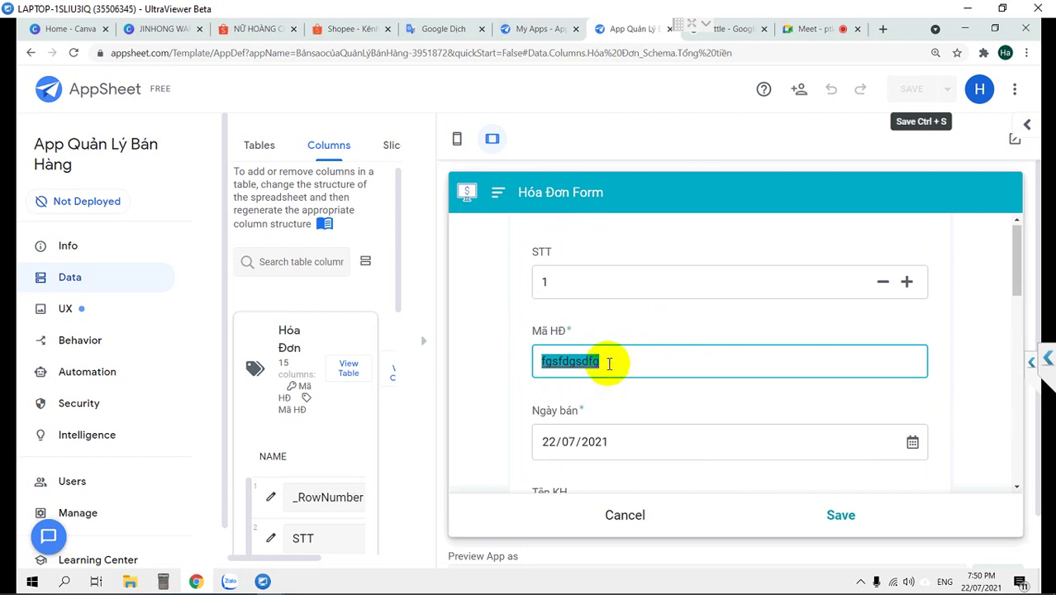
left_click(609, 362)
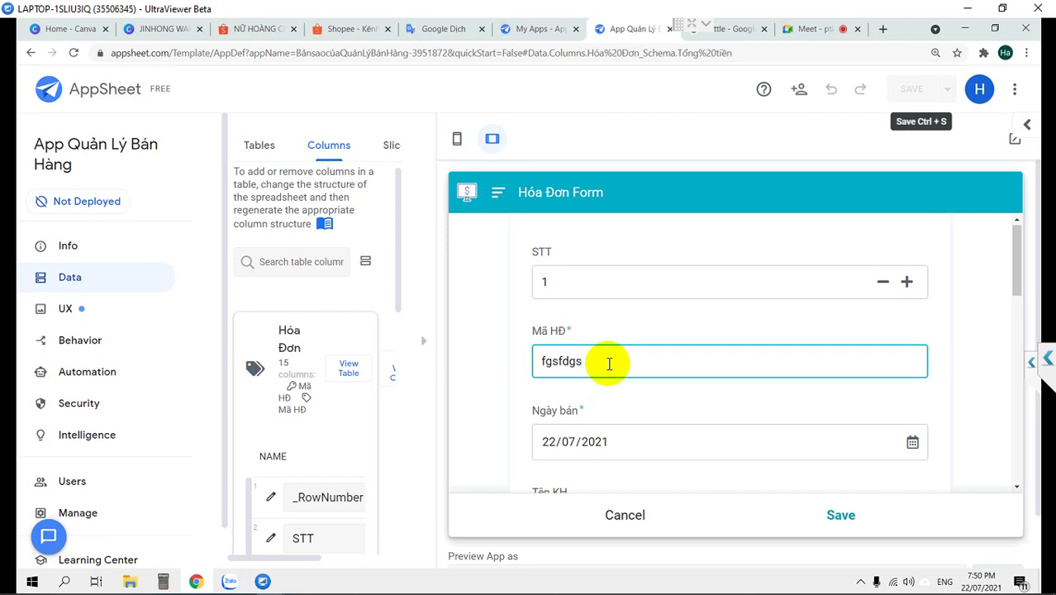
scroll(609, 363, "down", 4)
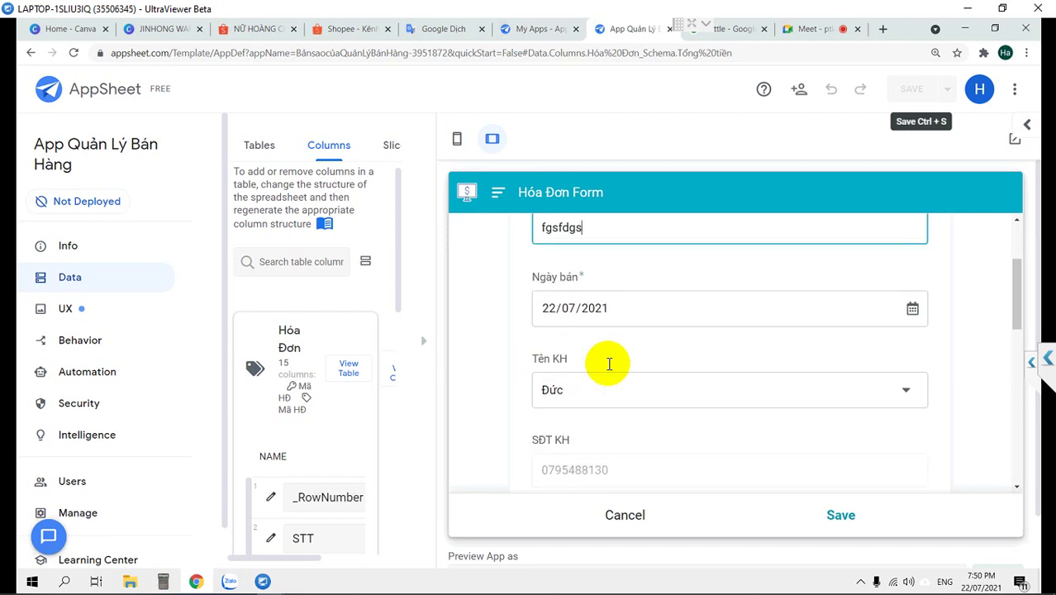
scroll(608, 368, "down", 3)
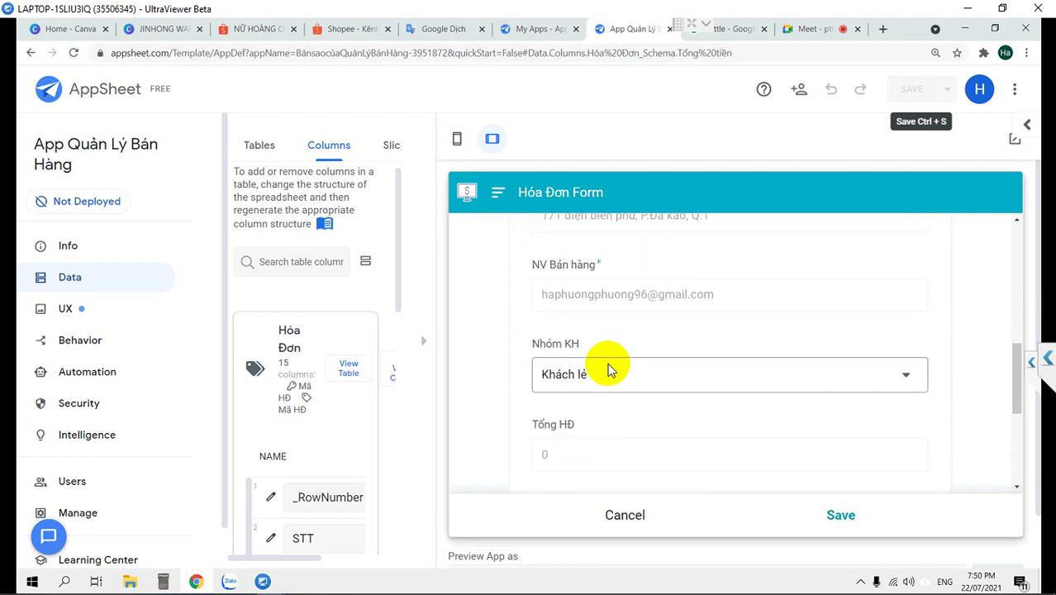
scroll(608, 368, "down", 3)
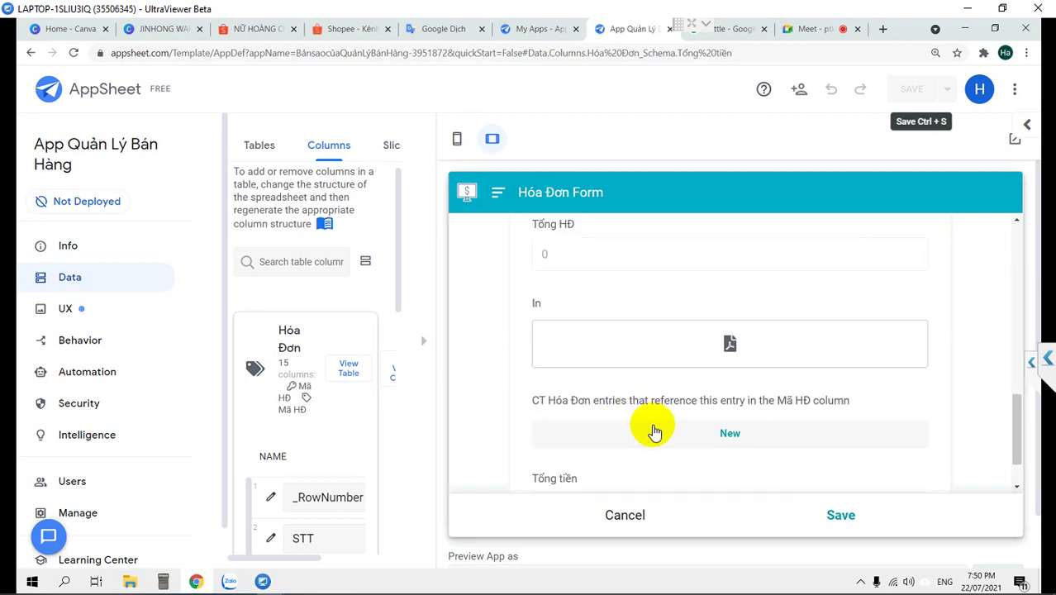
Start a new CT Hóa Đơn line and pick Đức as the customer
left_click(668, 433)
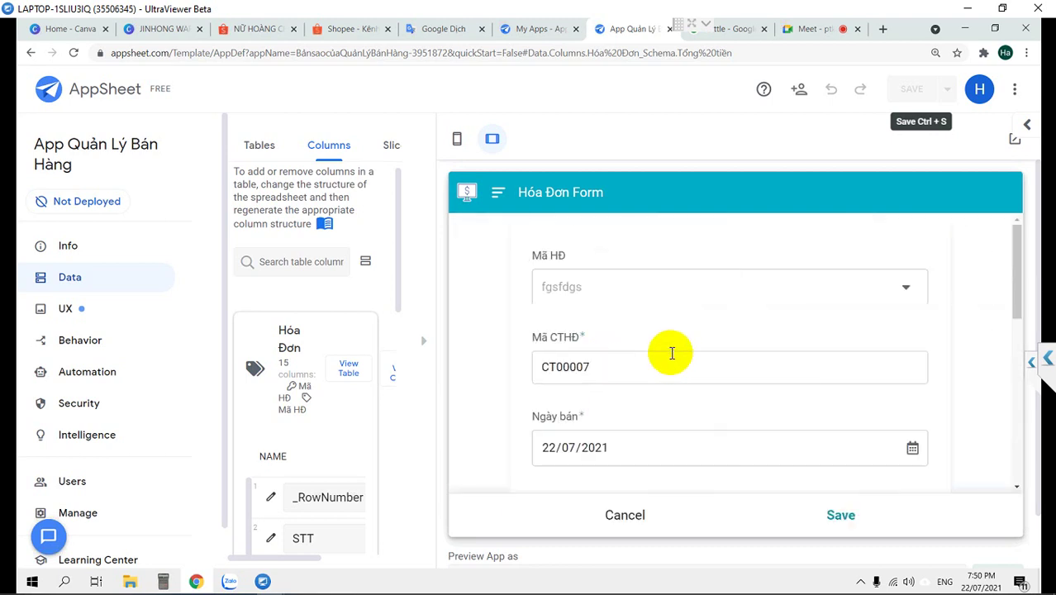
scroll(669, 366, "down", 2)
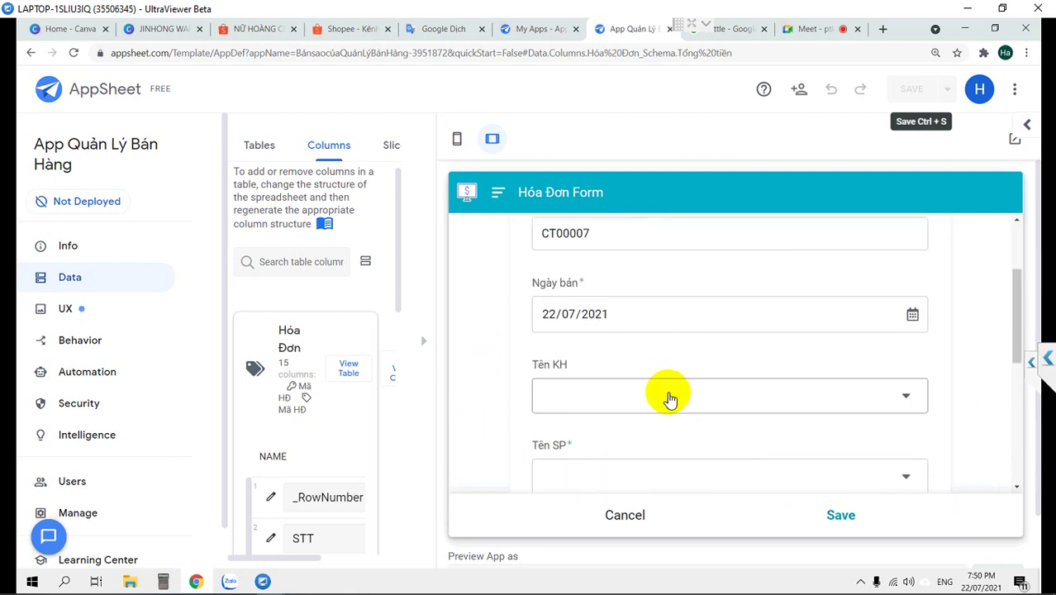
scroll(669, 399, "down", 2)
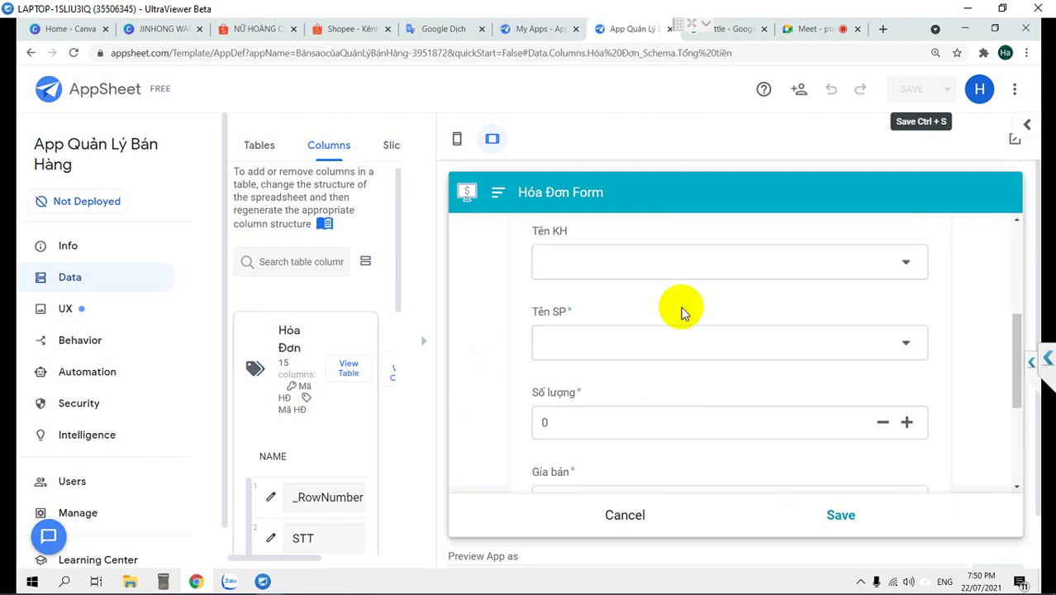
scroll(673, 371, "up", 2)
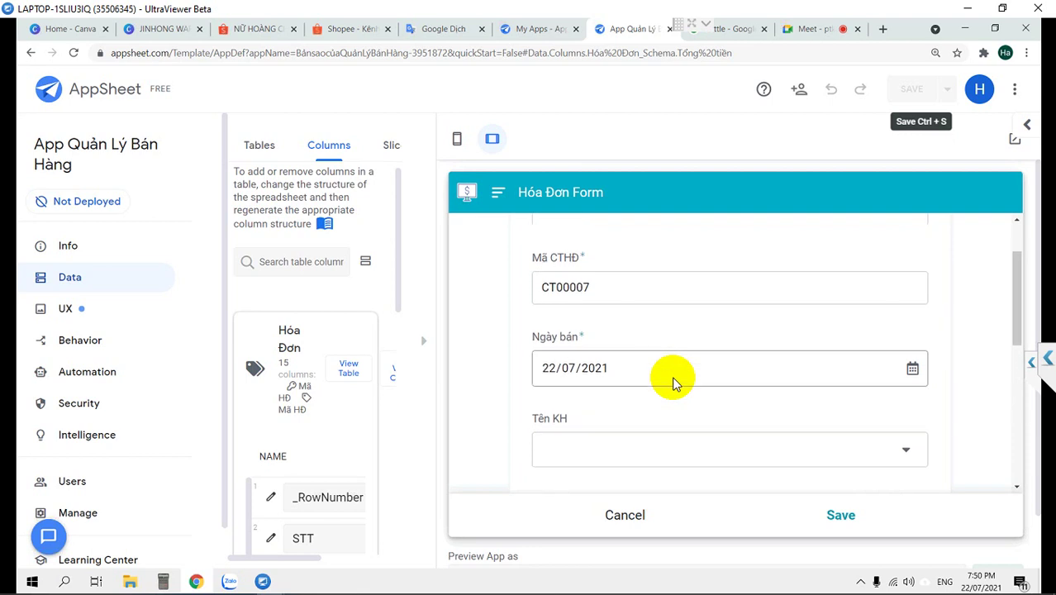
scroll(673, 380, "down", 3)
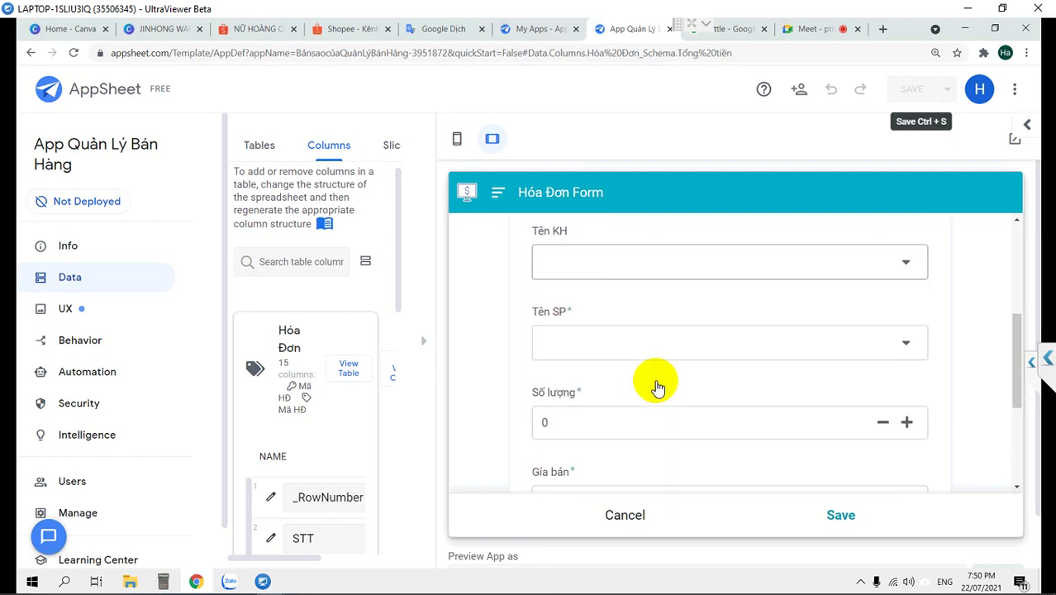
scroll(656, 384, "down", 1)
scroll(655, 380, "up", 3)
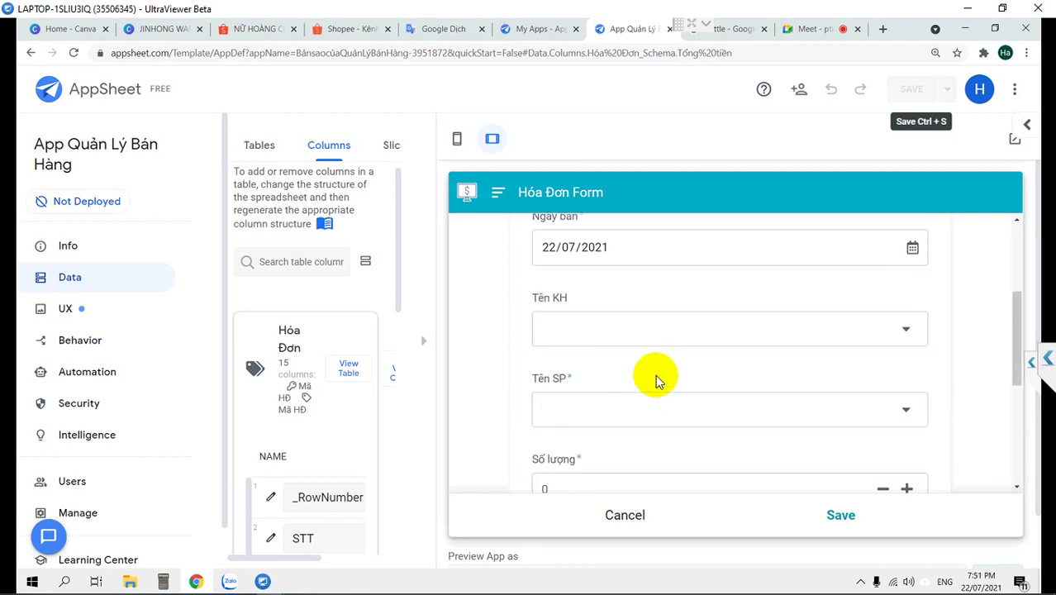
left_click(649, 337)
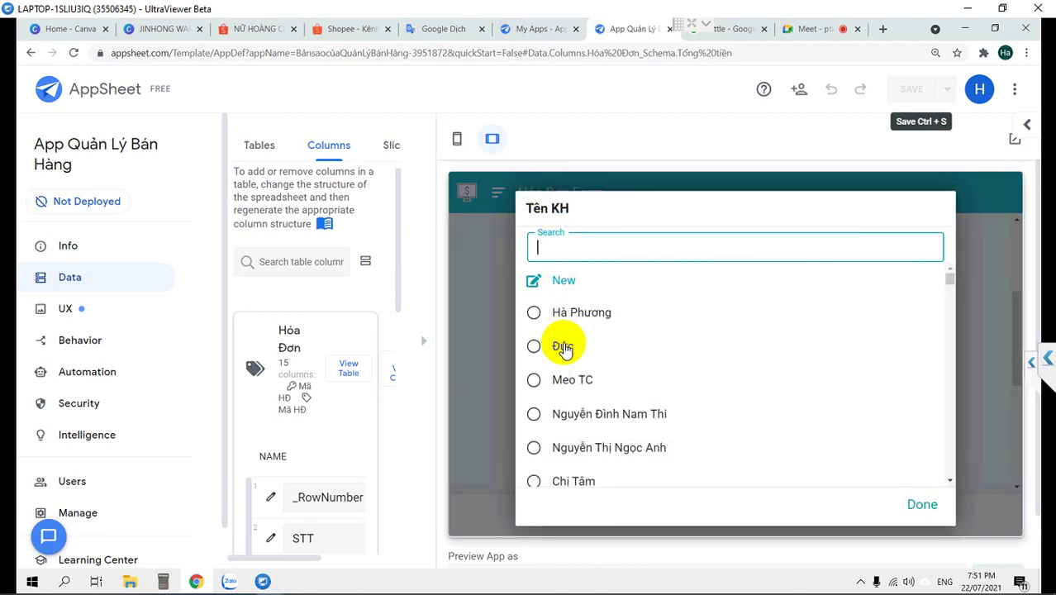
key("Escape")
left_click(719, 418)
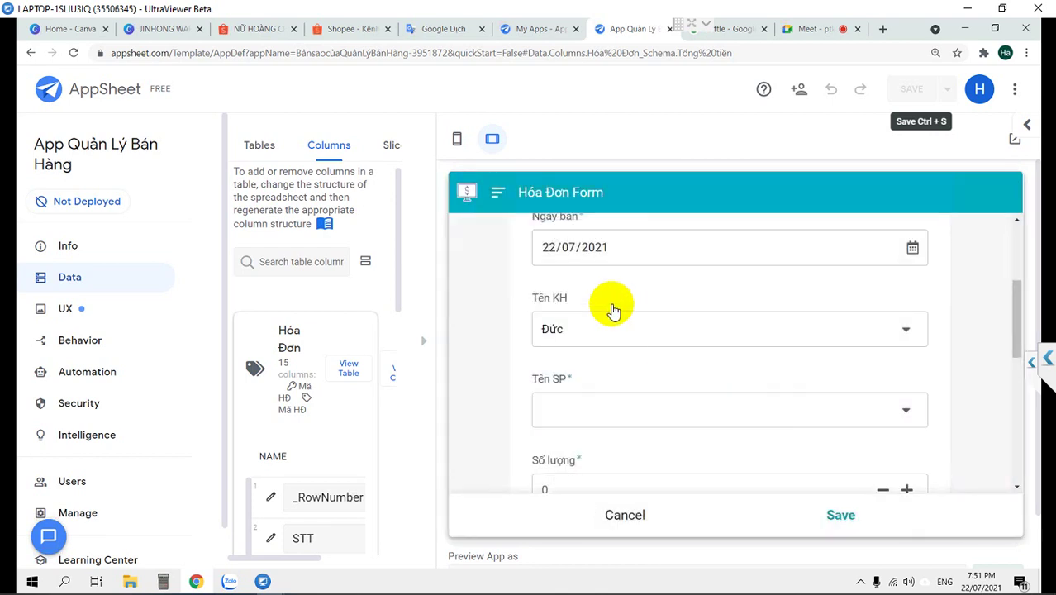
Choose Burberry Body EDP 85ml, quantity 1, Giá bán 2000000, giving Thành tiền 2.000.000
left_click(559, 318)
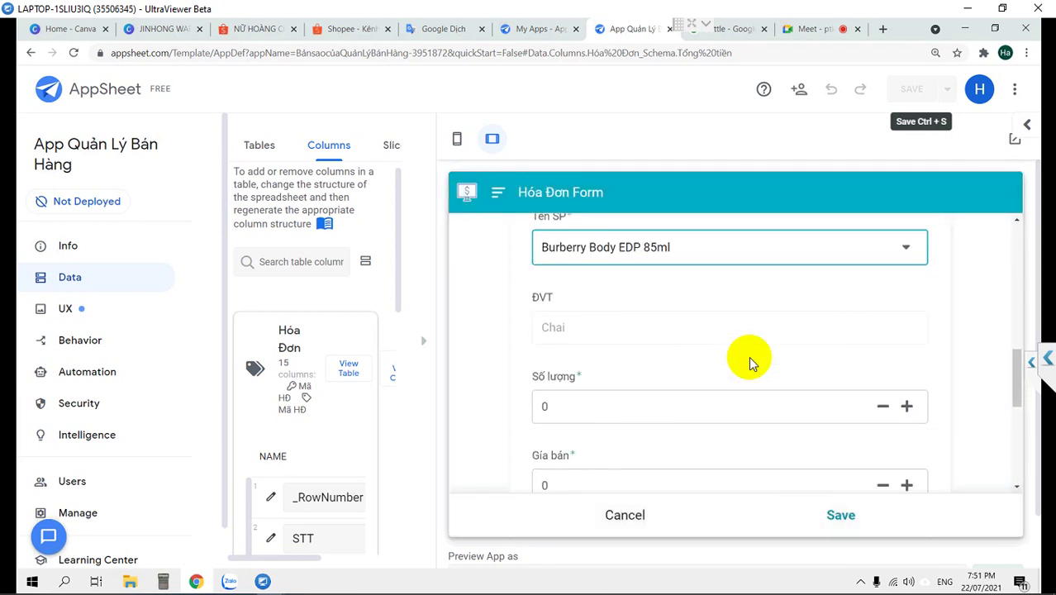
left_click(906, 405)
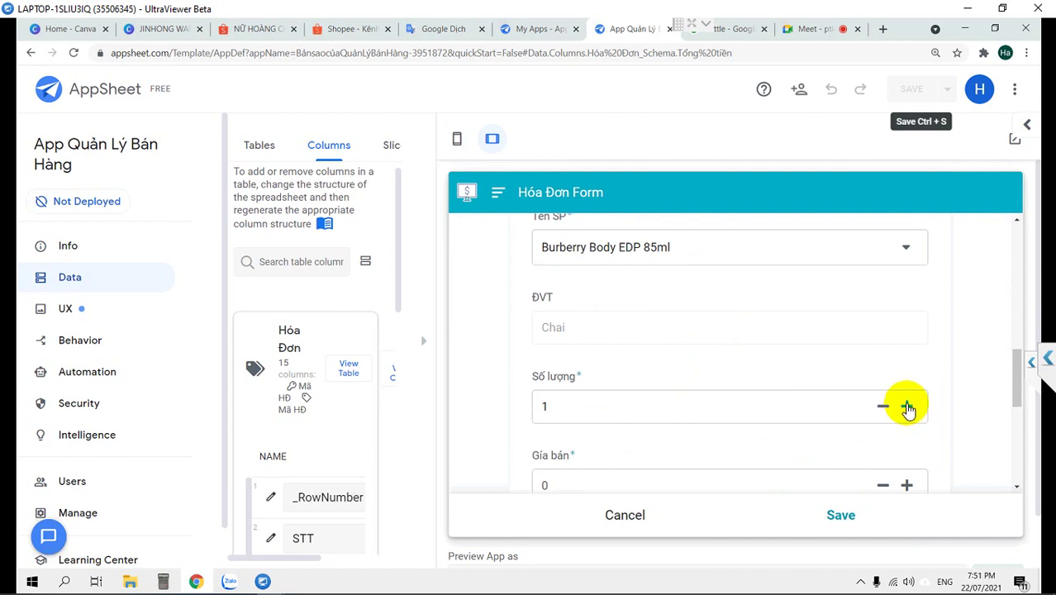
left_click(595, 351)
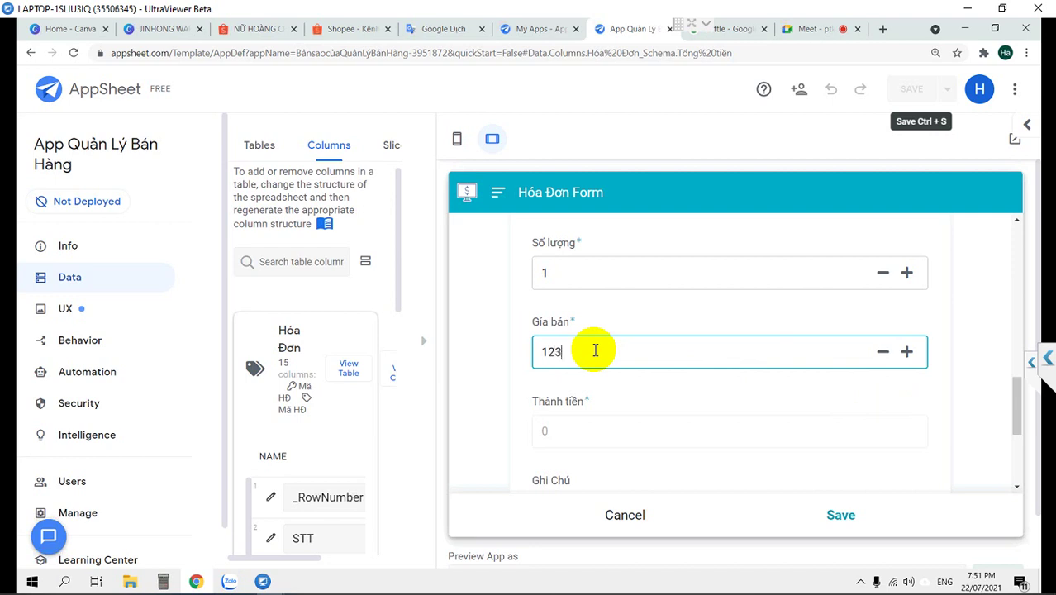
left_click_drag(613, 342, 506, 359)
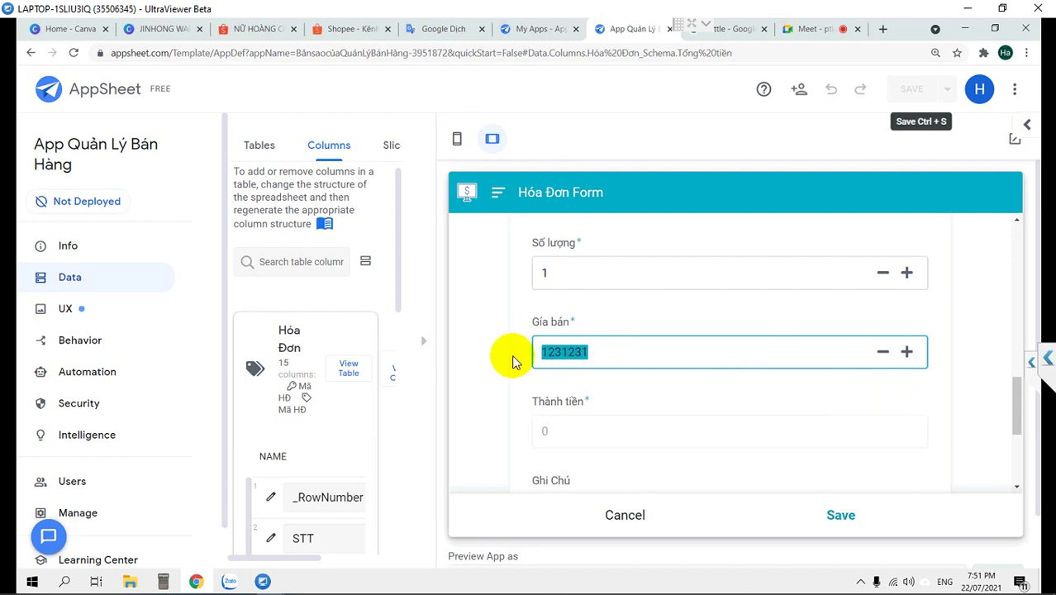
type("2000000")
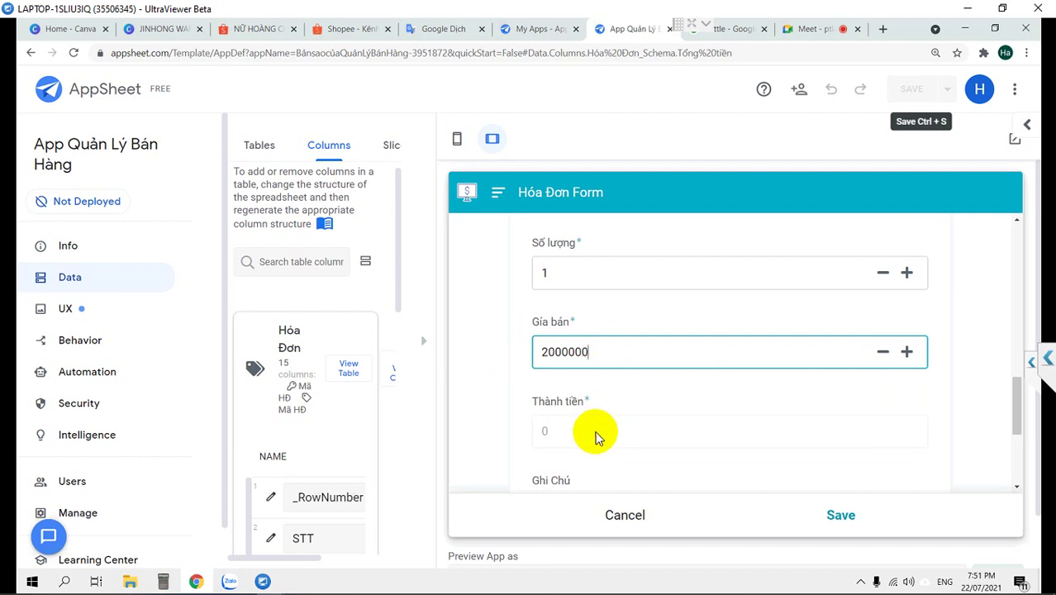
left_click(602, 390)
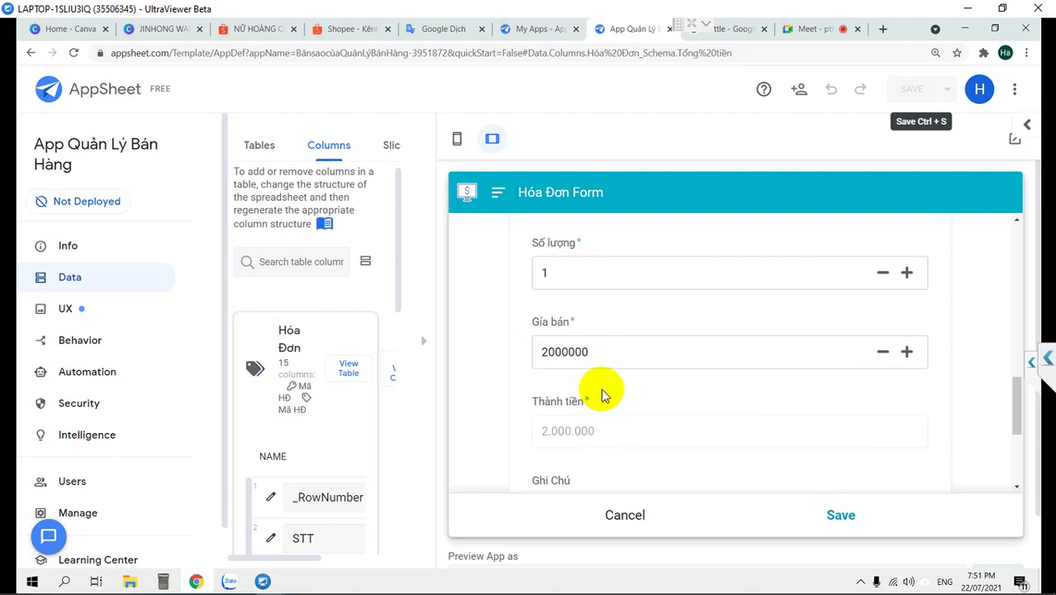
scroll(672, 408, "down", 2)
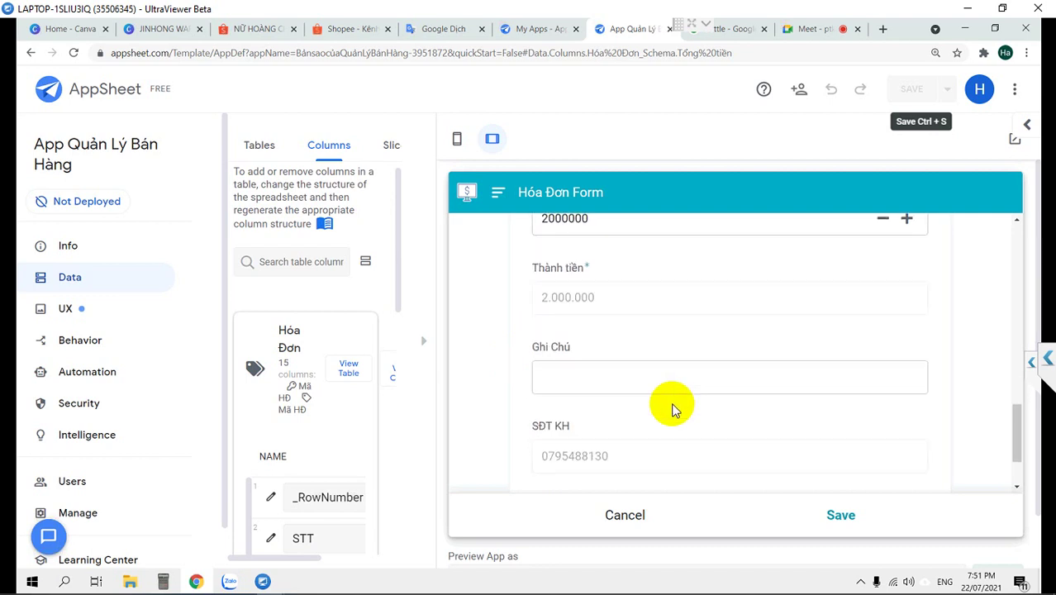
scroll(671, 408, "down", 4)
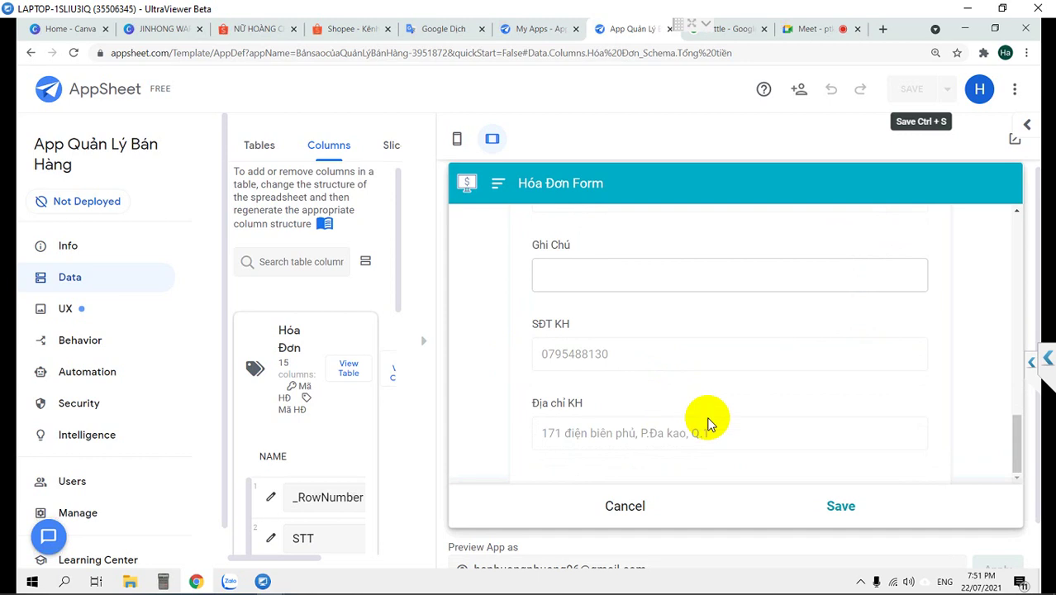
Scroll the invoice form to line CT00007 and the 2.000.000 Tổng HĐ and Tổng tiền totals
scroll(877, 432, "down", 3)
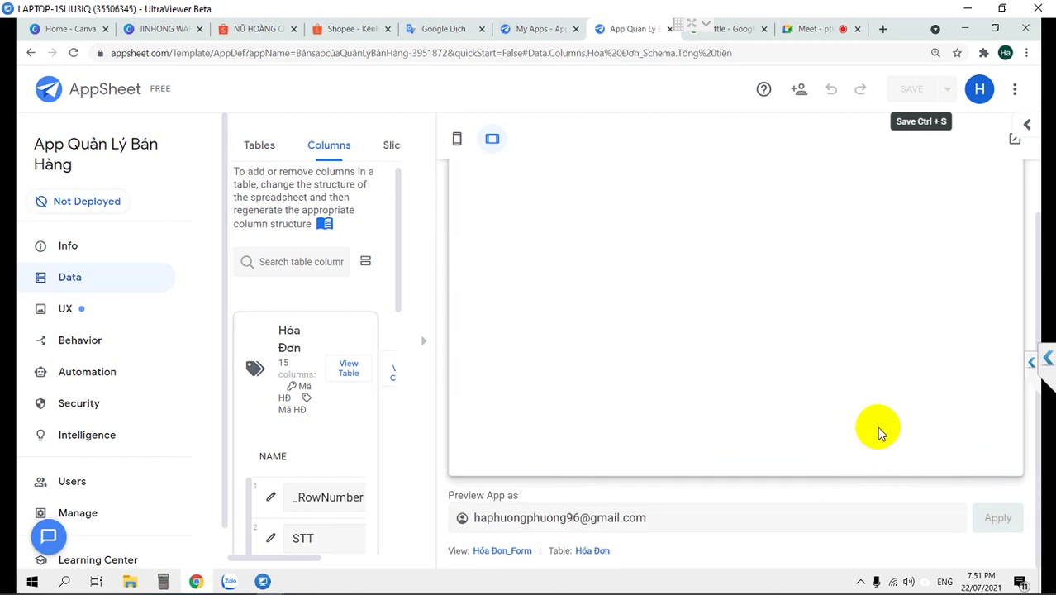
scroll(864, 378, "down", 1)
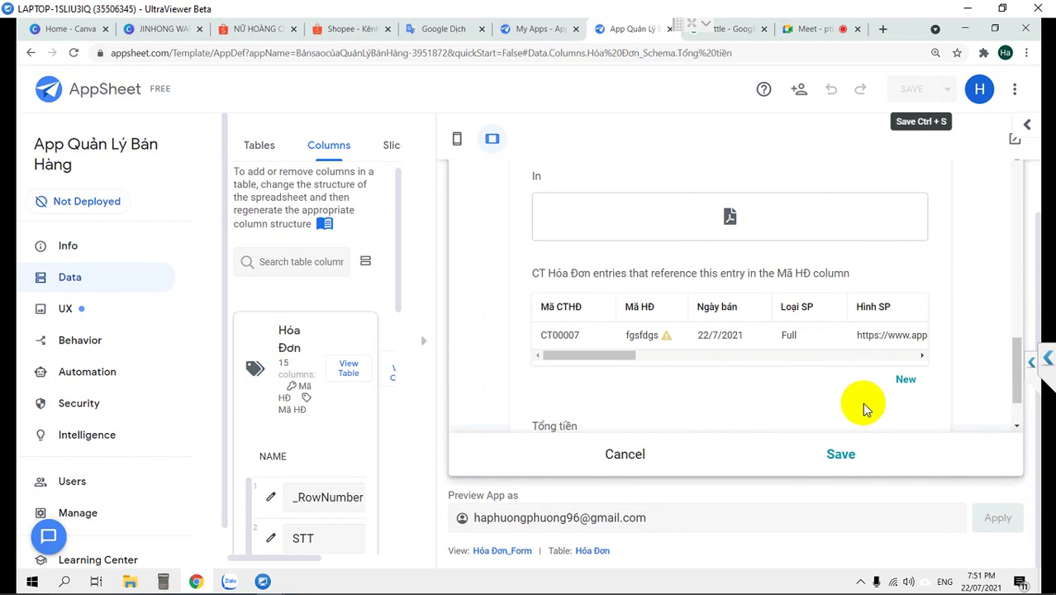
scroll(864, 409, "down", 1)
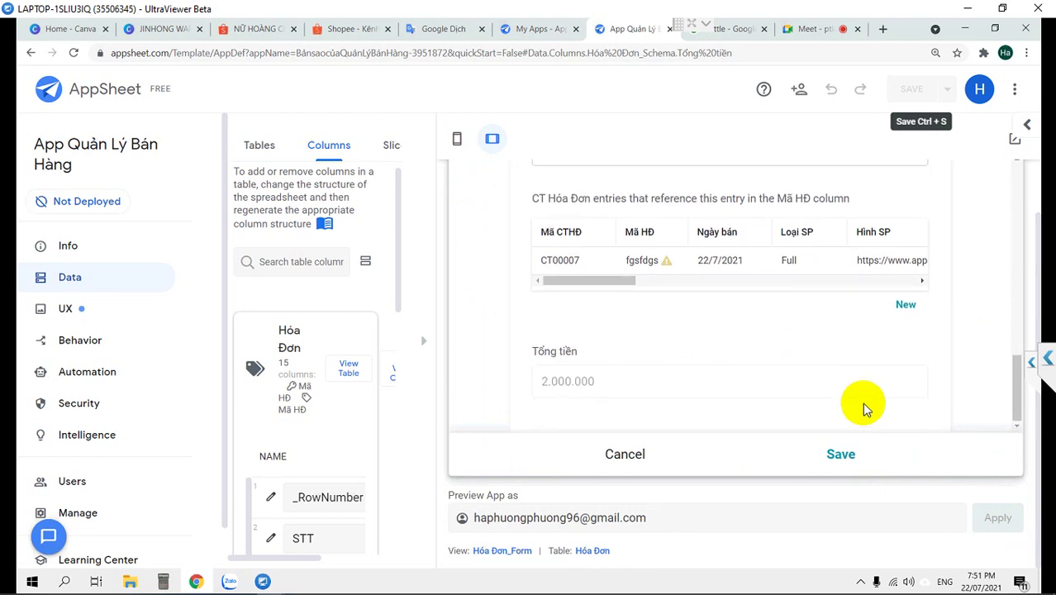
scroll(596, 378, "up", 3)
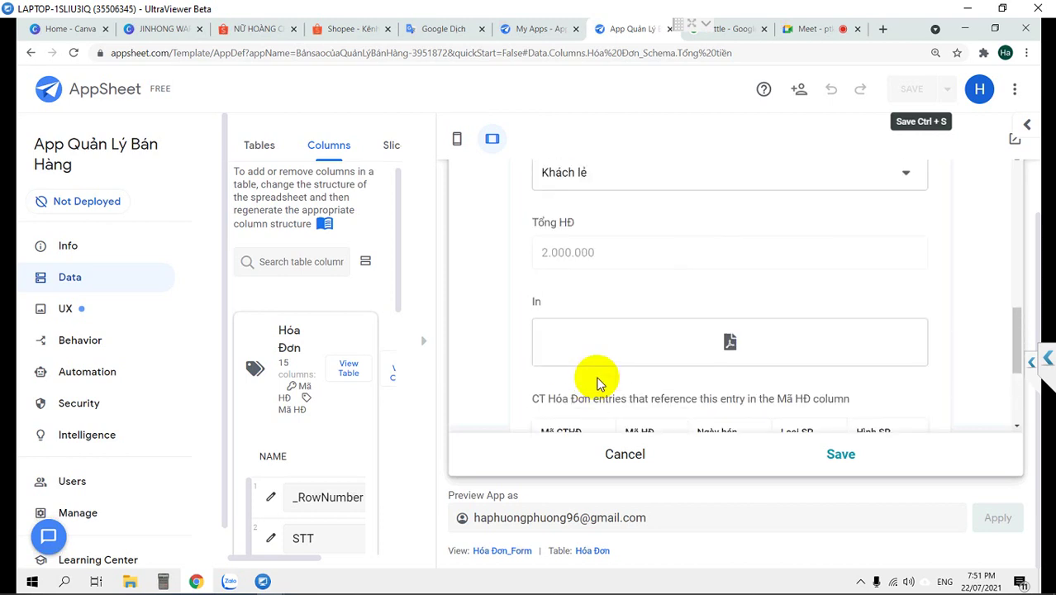
scroll(596, 378, "up", 1)
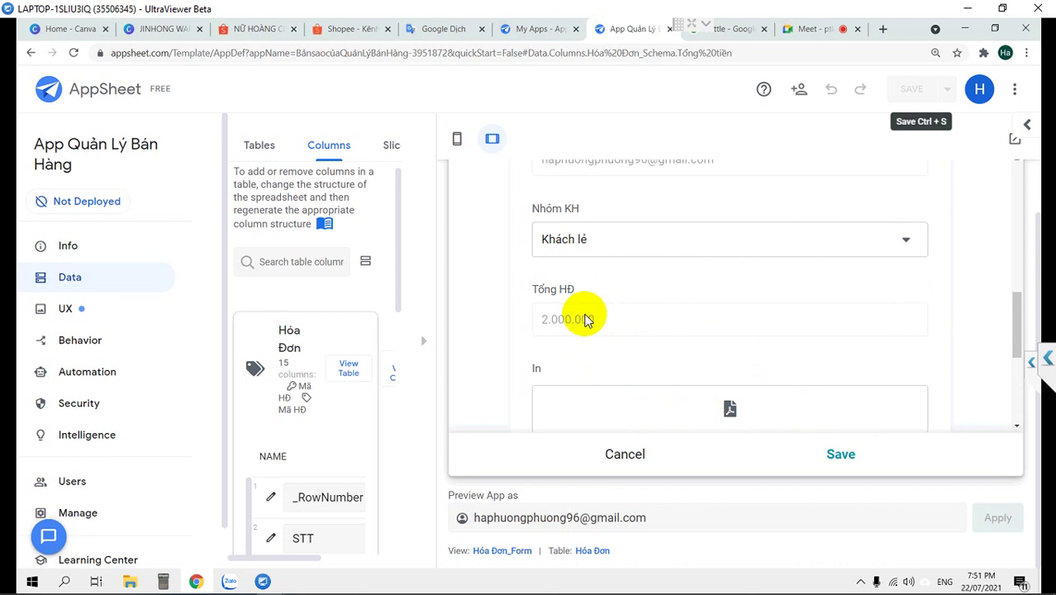
scroll(584, 320, "down", 2)
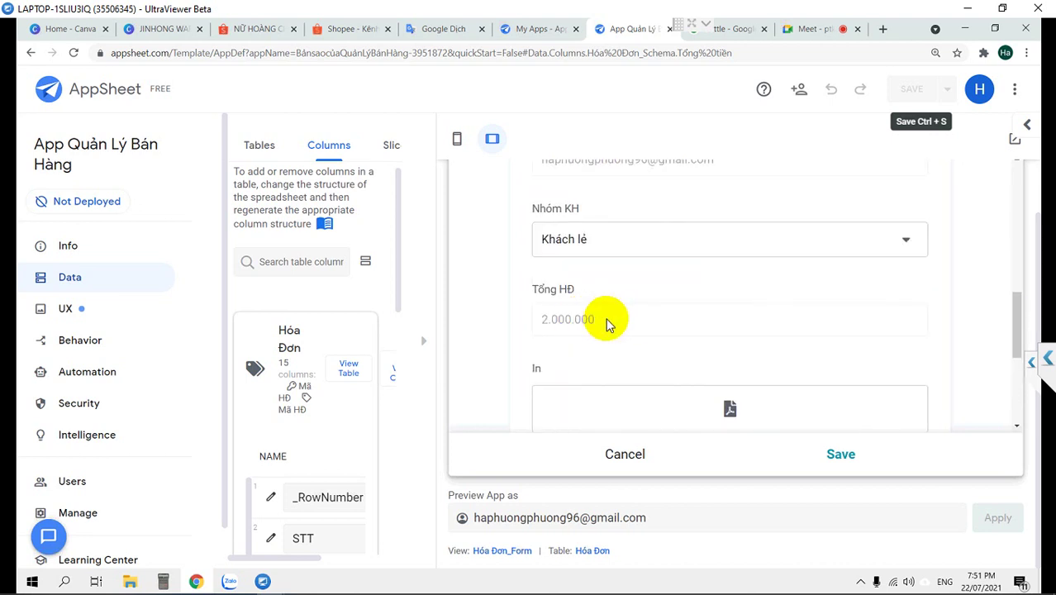
scroll(603, 326, "down", 2)
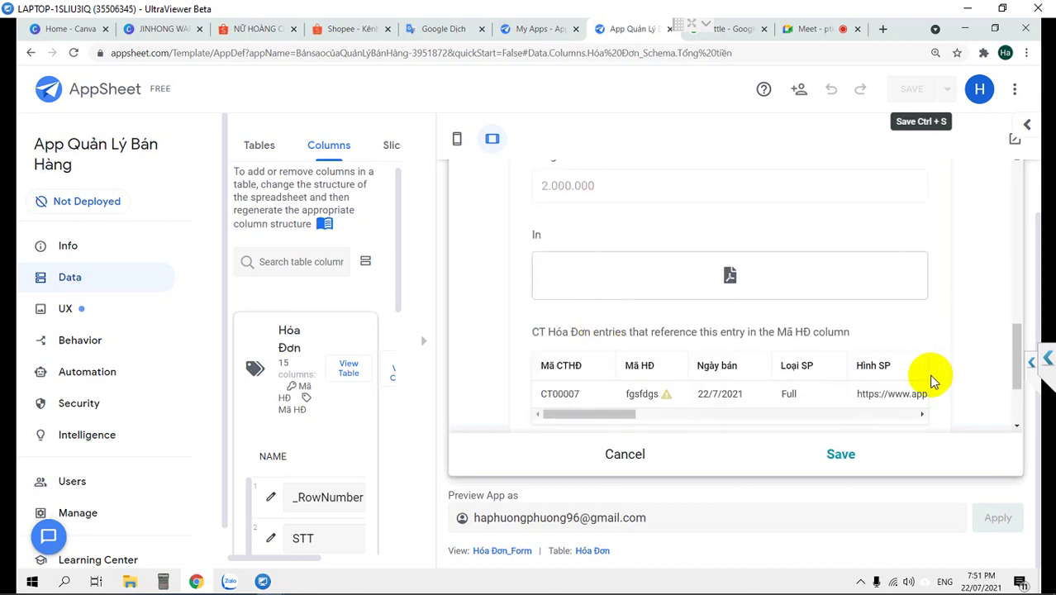
scroll(931, 379, "down", 2)
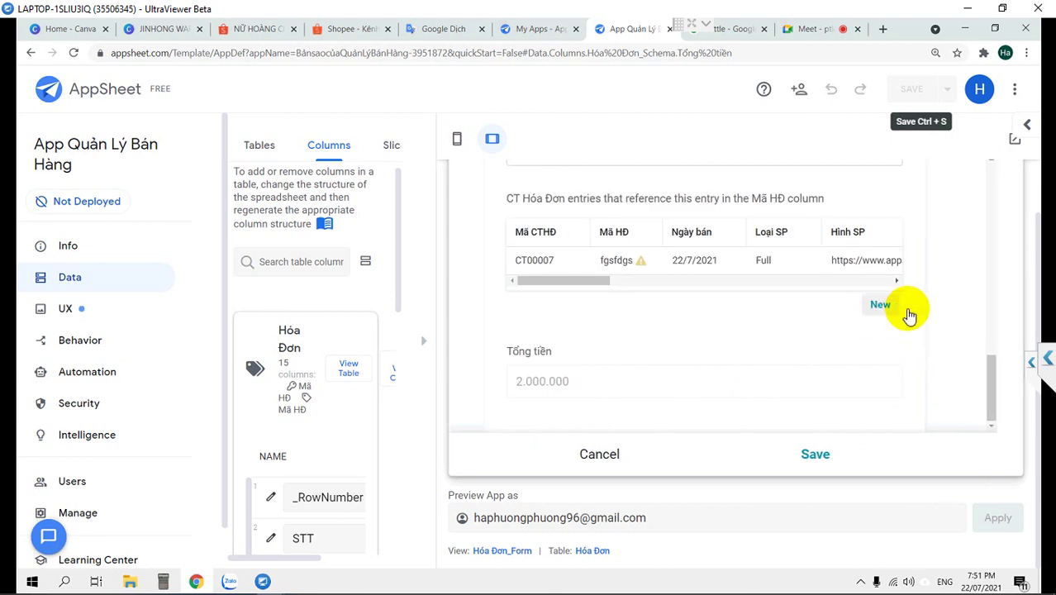
Start another CT Hóa Đơn line for customer Đức with product Burberry London men edt 100ml
left_click(905, 306)
scroll(773, 330, "down", 2)
scroll(773, 330, "down", 1)
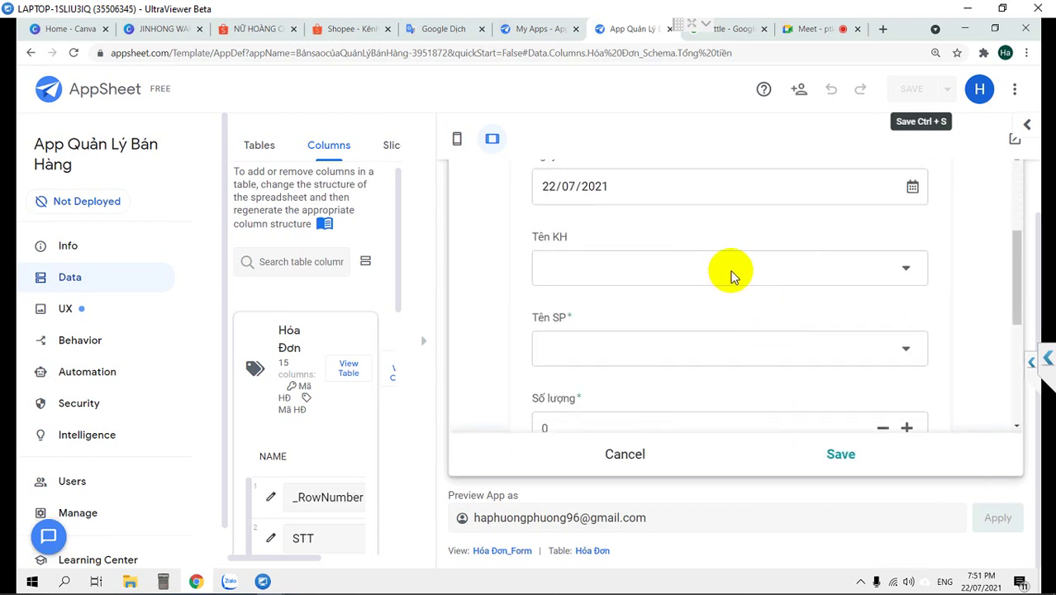
left_click(726, 278)
left_click(560, 285)
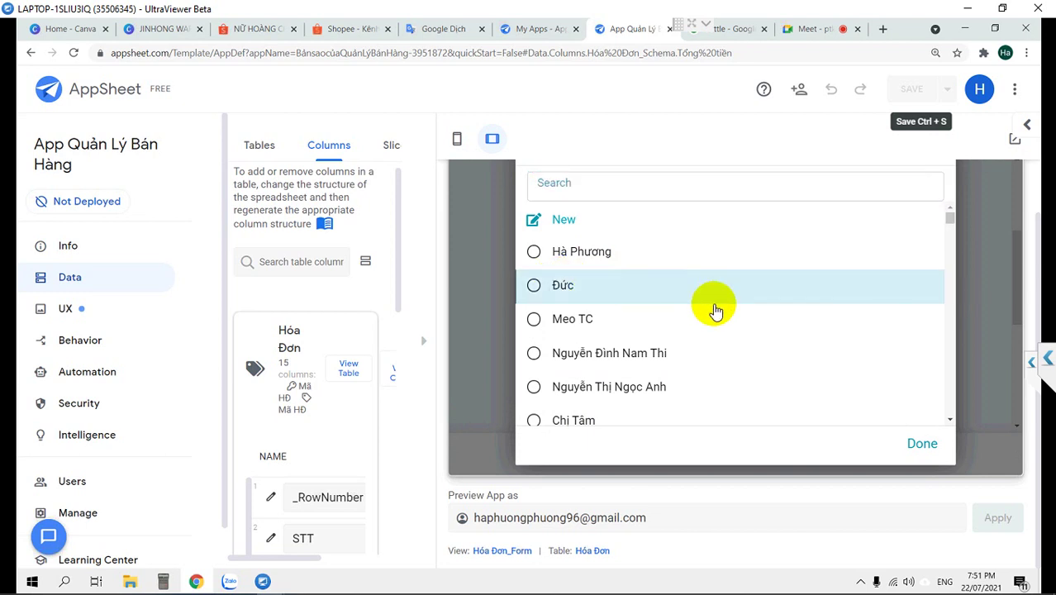
left_click(919, 441)
left_click(836, 348)
scroll(603, 357, "down", 1)
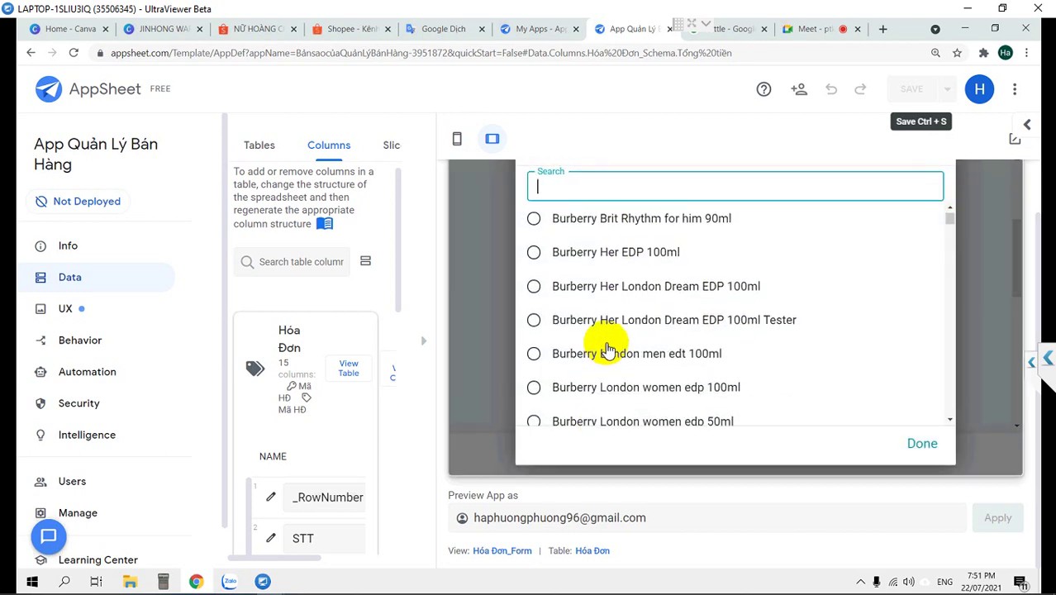
left_click(609, 350)
Enter quantity 1 and price 150000, then save the line, bringing the total to 2.150.000
scroll(741, 355, "down", 2)
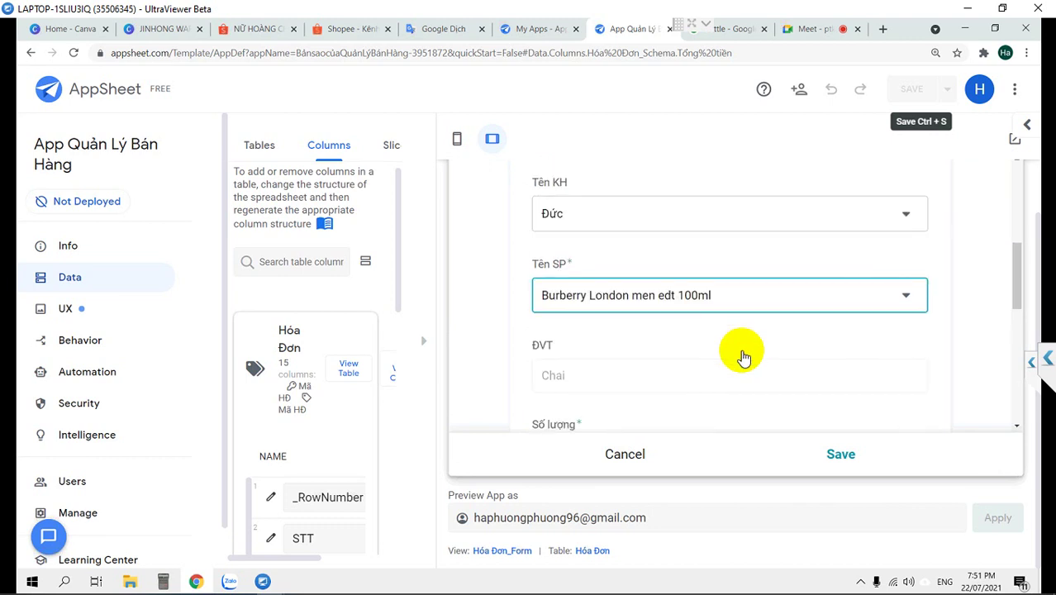
scroll(741, 349, "down", 1)
left_click(620, 388)
type("1")
scroll(621, 385, "down", 2)
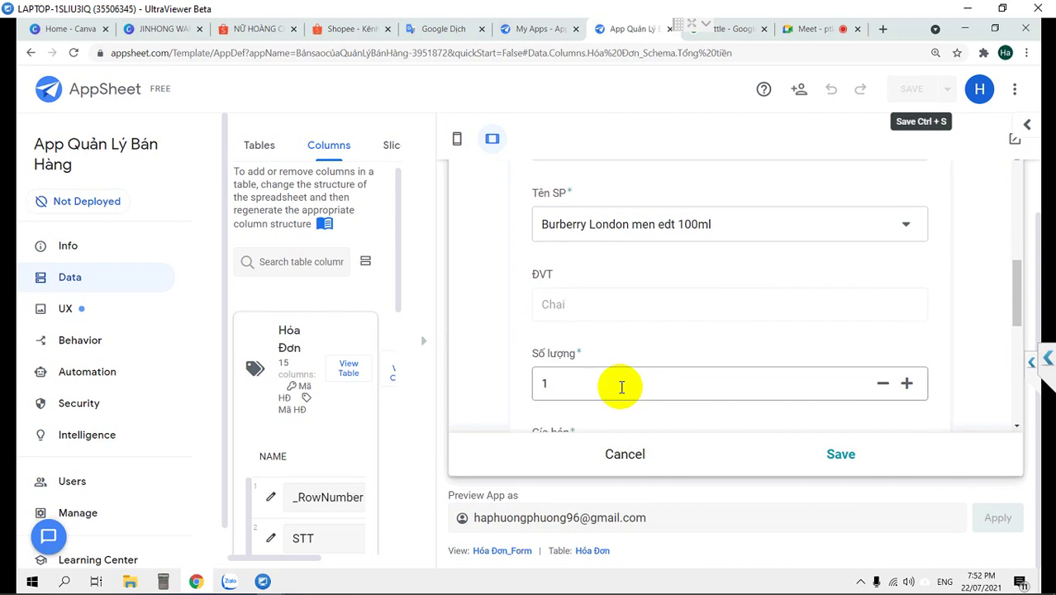
left_click(642, 328)
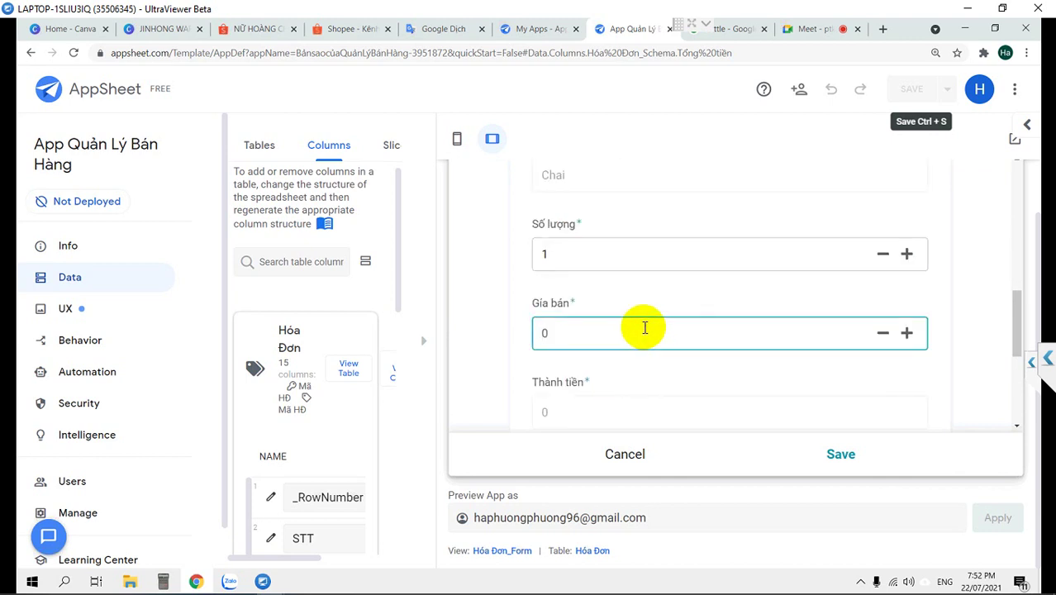
scroll(645, 328, "down", 2)
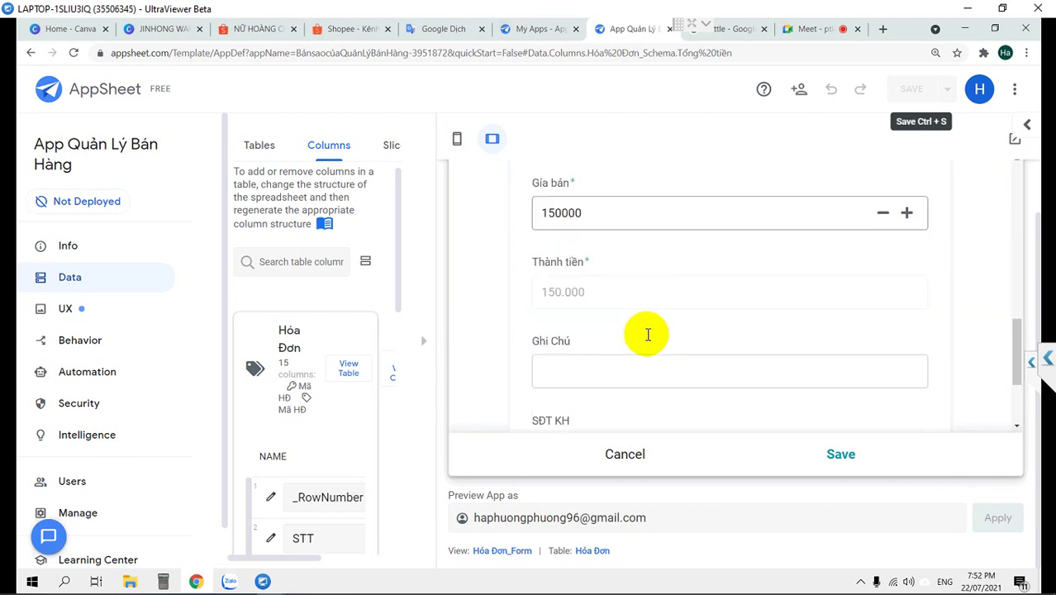
scroll(681, 255, "down", 2)
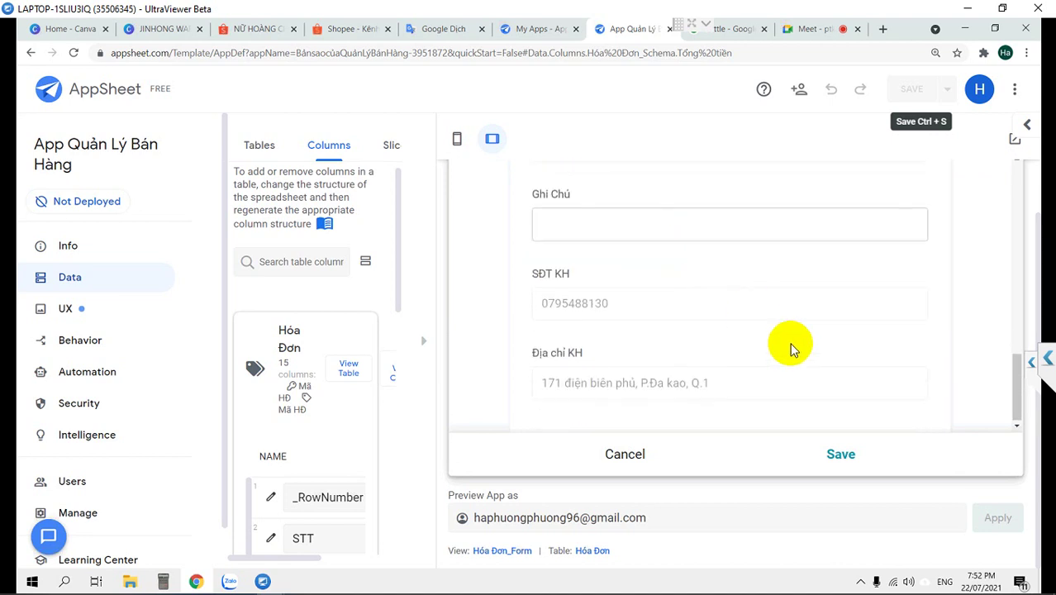
left_click(841, 456)
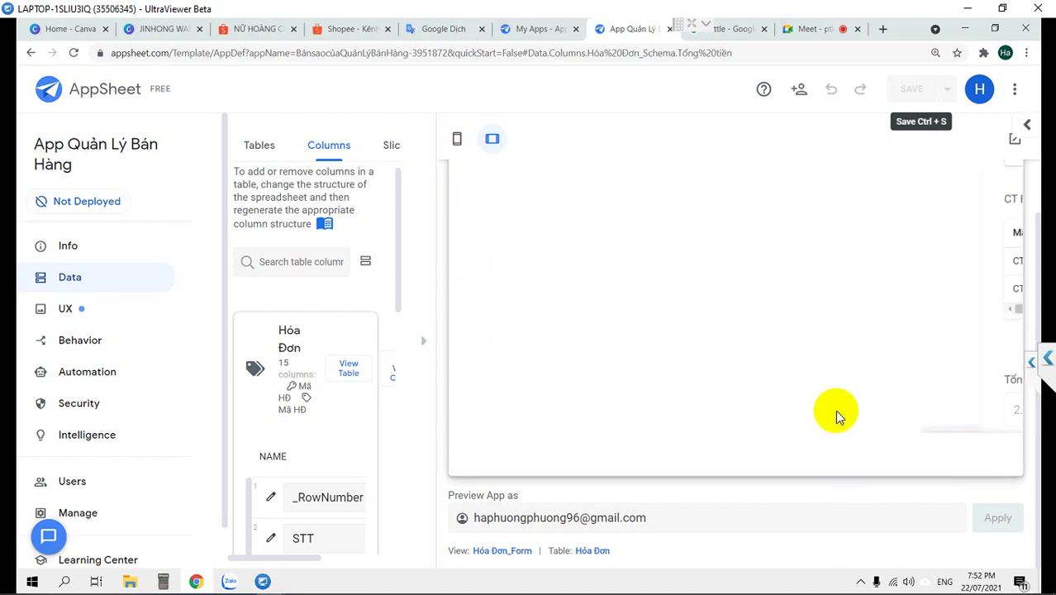
scroll(801, 365, "up", 2)
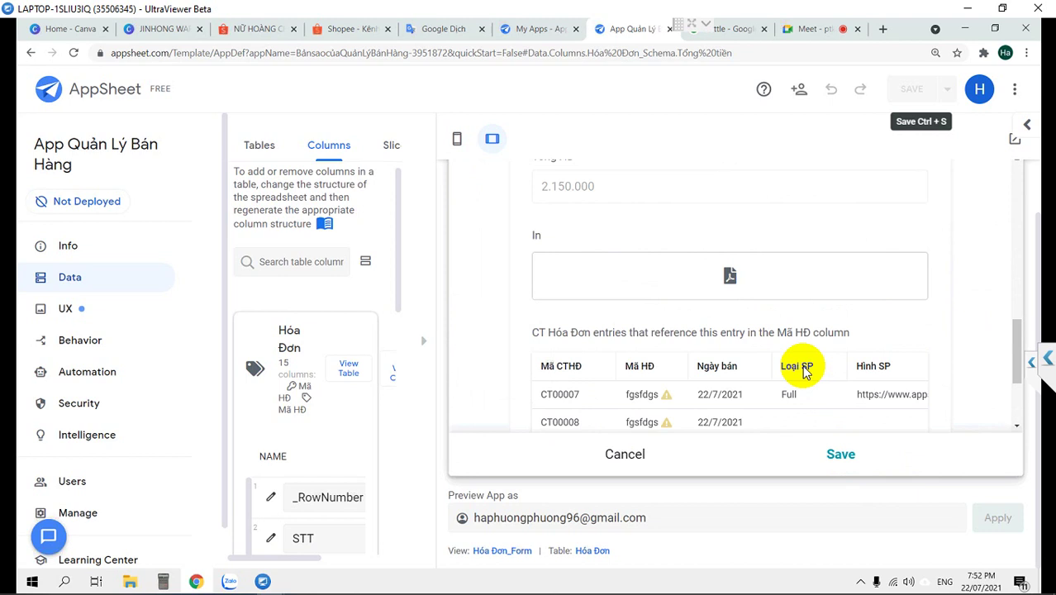
Save the two-line invoice and check that Đức's invoice shows the 2.150.000 total
left_click(841, 444)
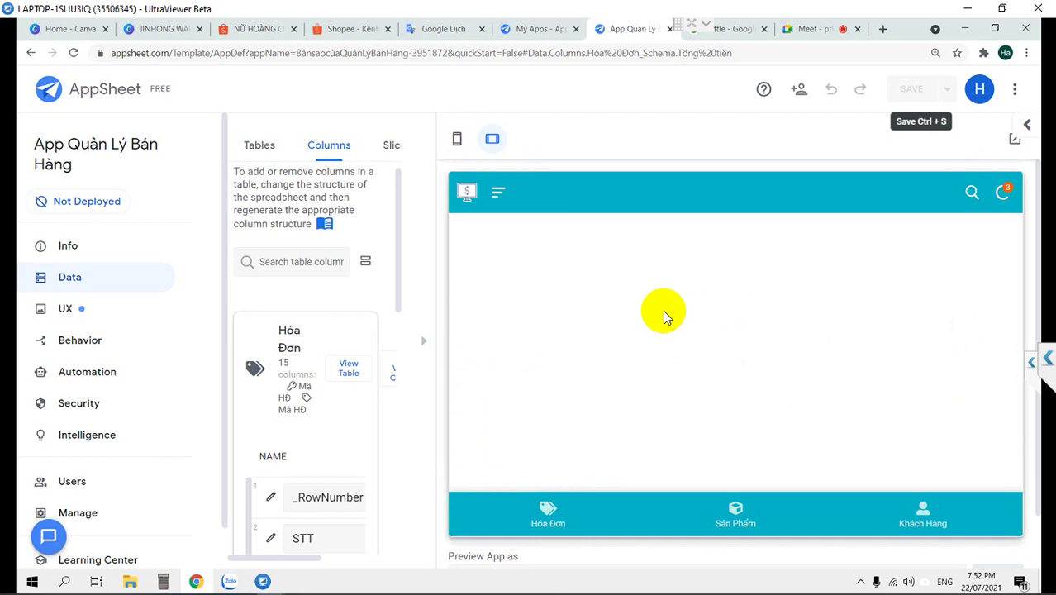
left_click(498, 193)
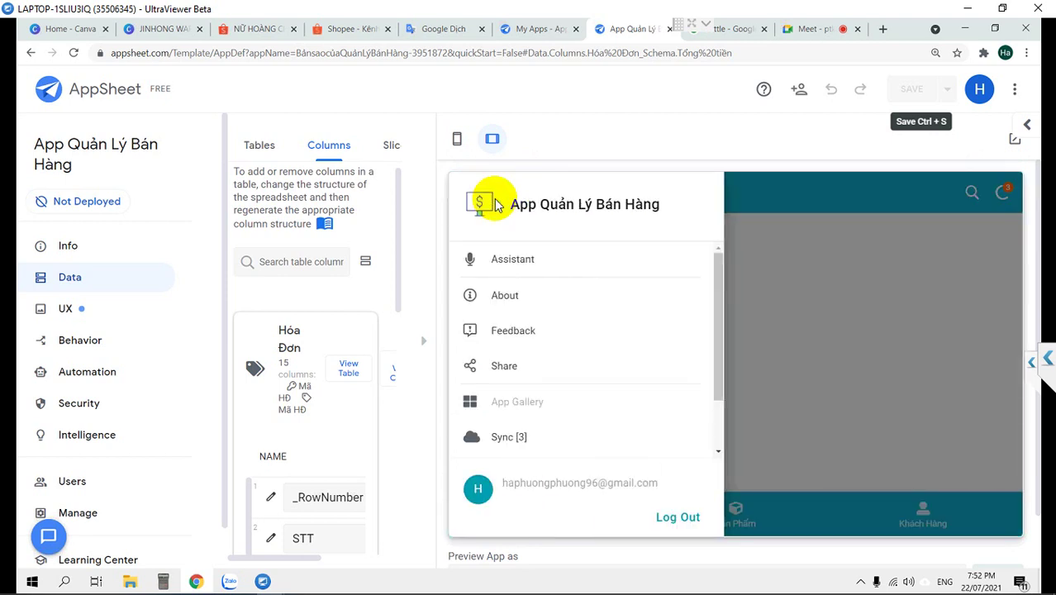
left_click(872, 277)
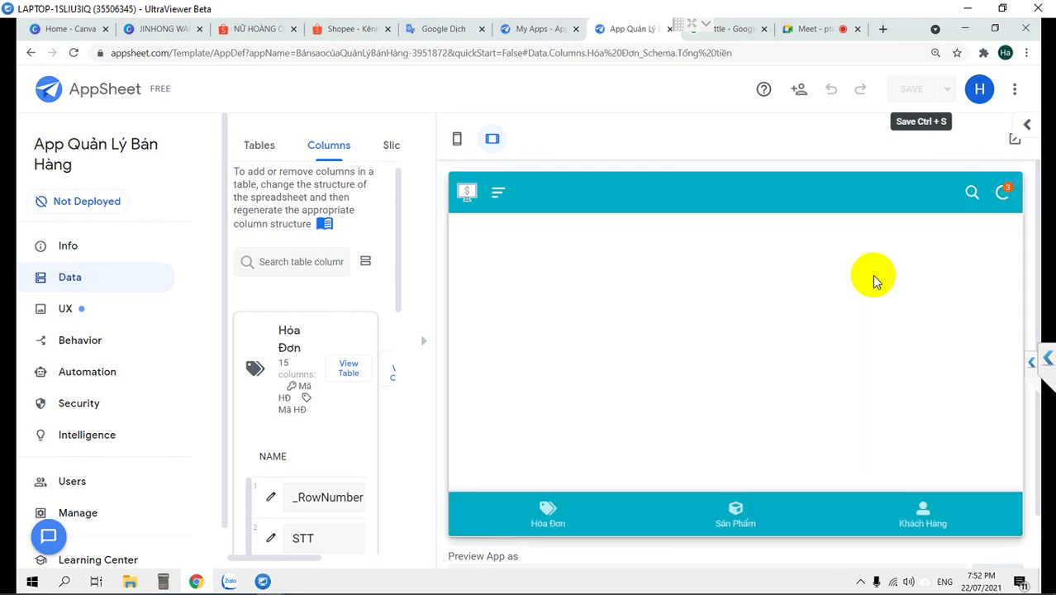
left_click(550, 505)
left_click(575, 260)
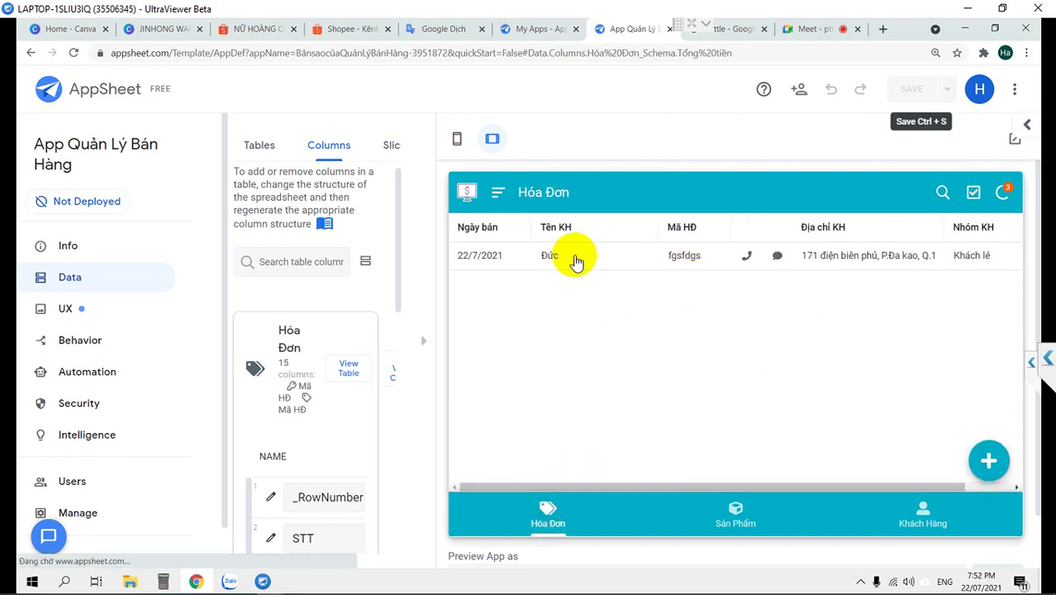
scroll(577, 281, "down", 3)
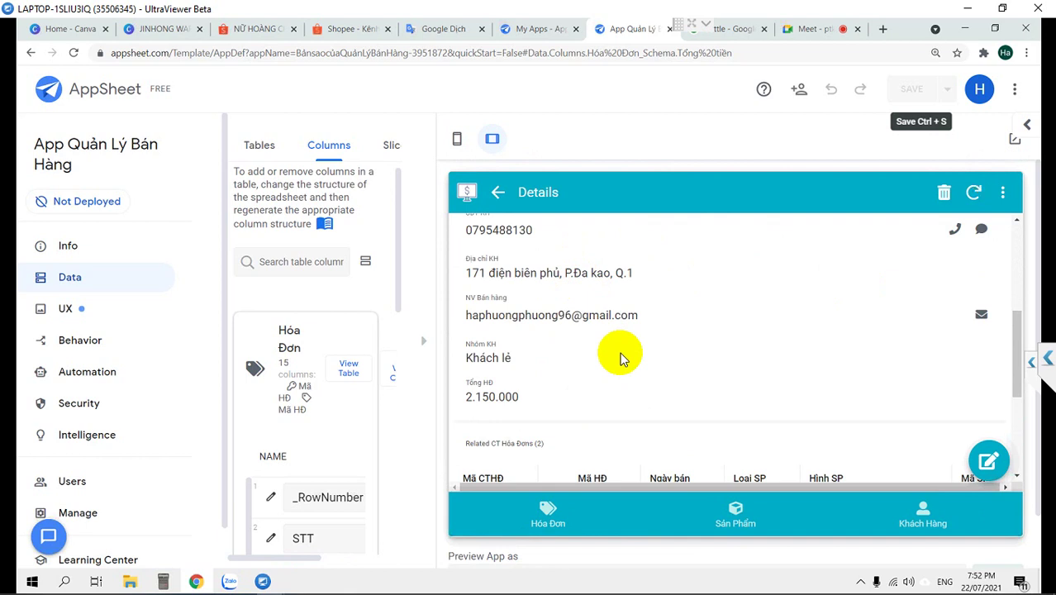
scroll(621, 357, "down", 2)
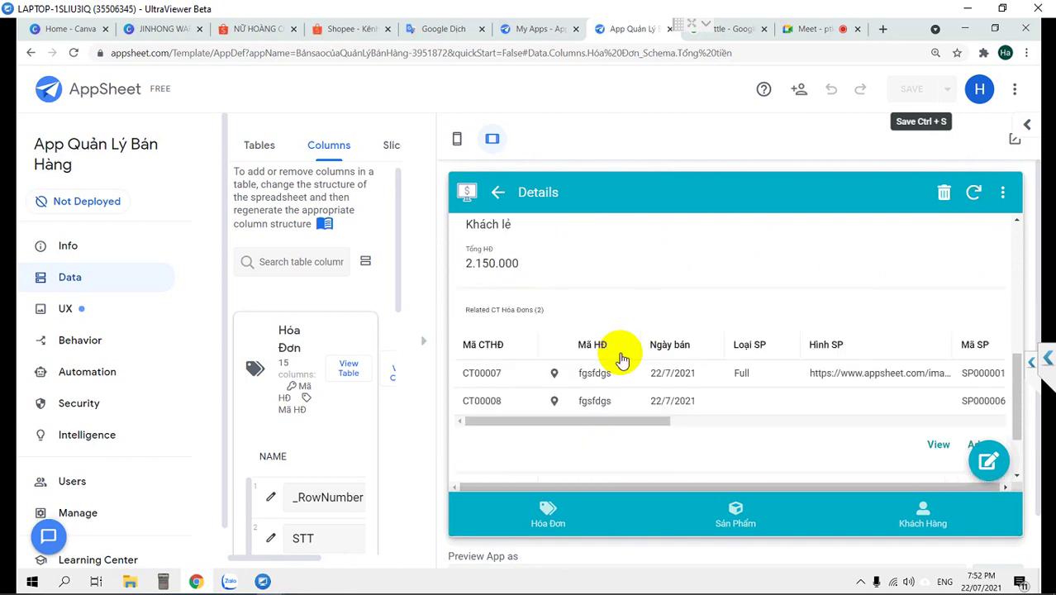
scroll(621, 360, "down", 1)
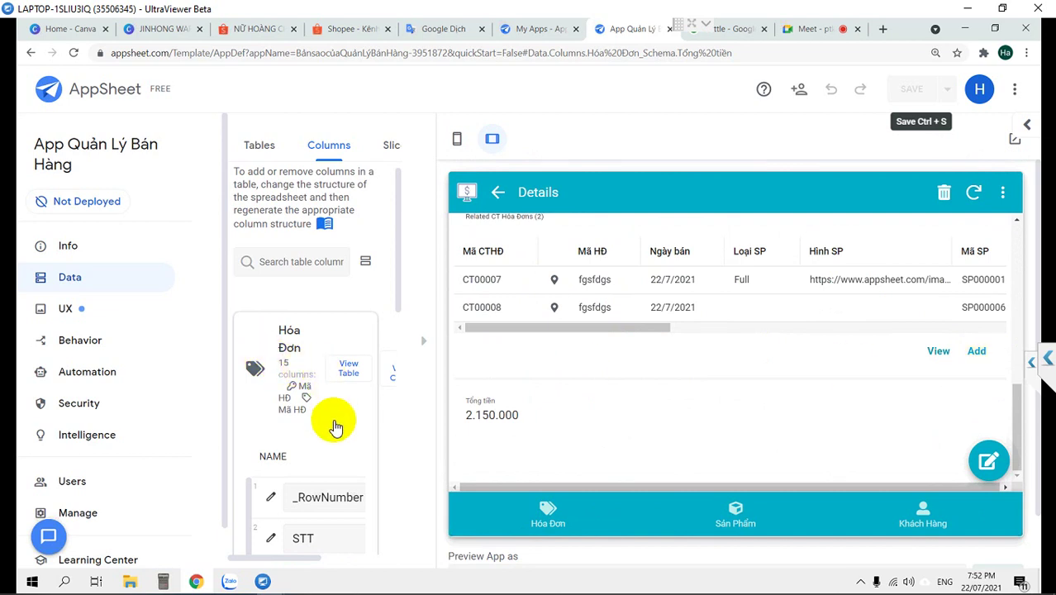
scroll(337, 426, "down", 3)
Open the Hóa Đơn table's source spreadsheet from Data > Tables
left_click(422, 342)
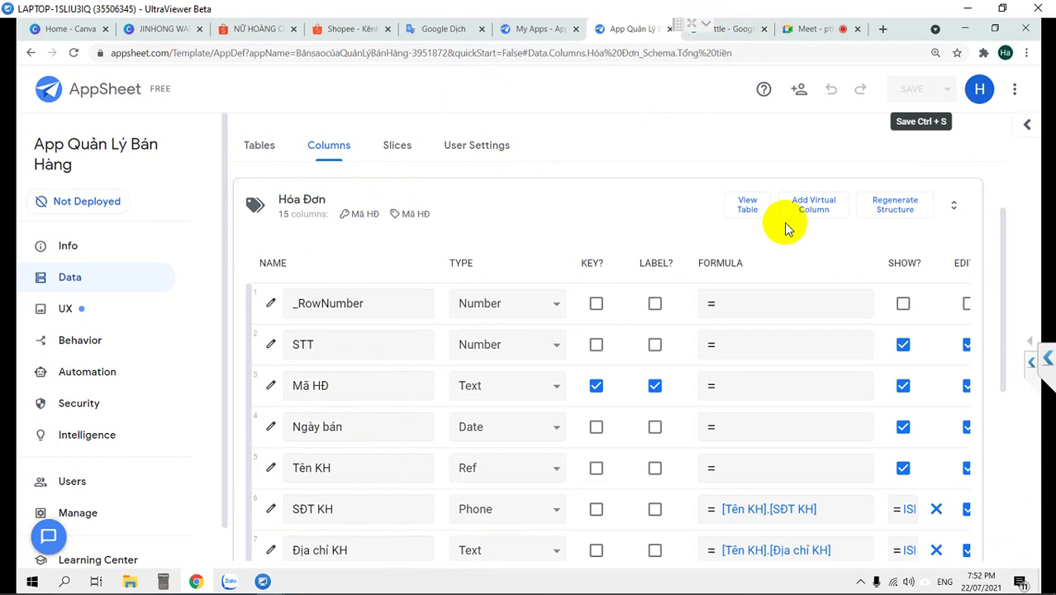
left_click(746, 206)
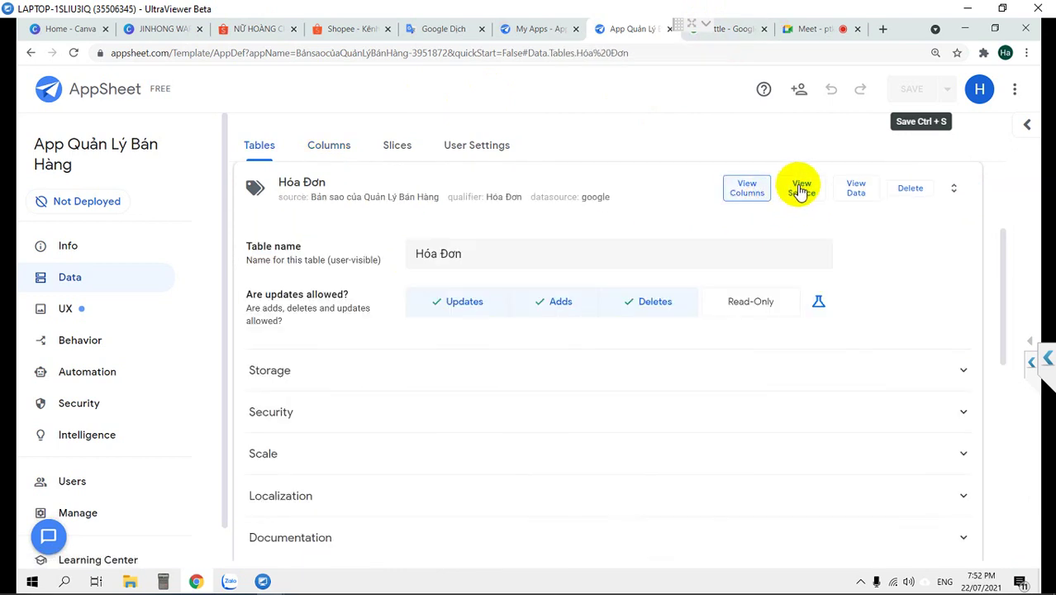
left_click(791, 190)
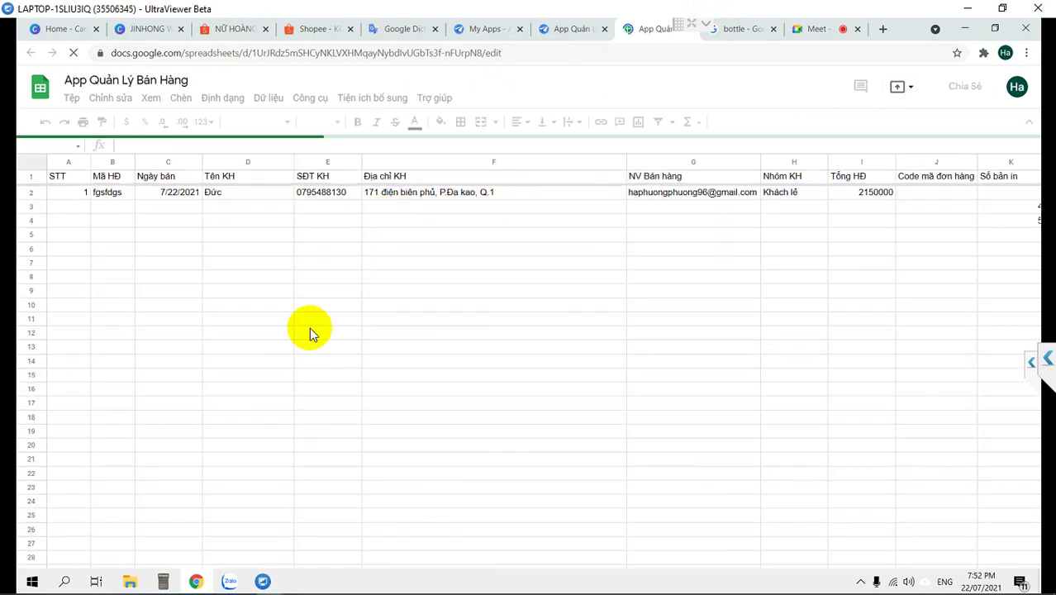
Check the saved invoice row's Tổng HĐ value of 2150000 in the Hóa Đơn sheet
left_click(573, 191)
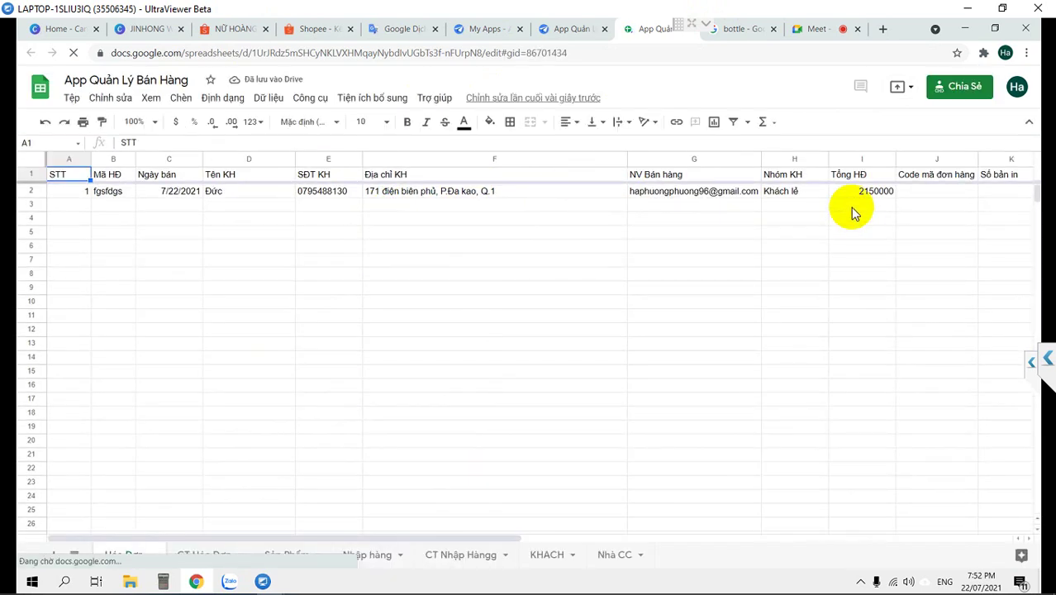
left_click(859, 194)
key("Right")
key("Right")
key("Right")
key("Right")
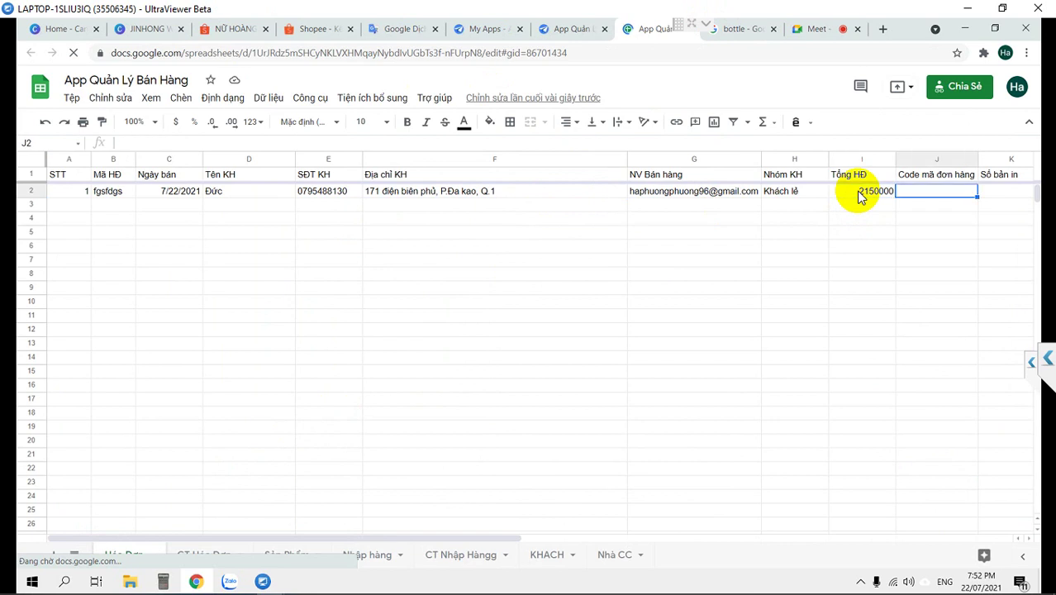
key("Right")
key("Right")
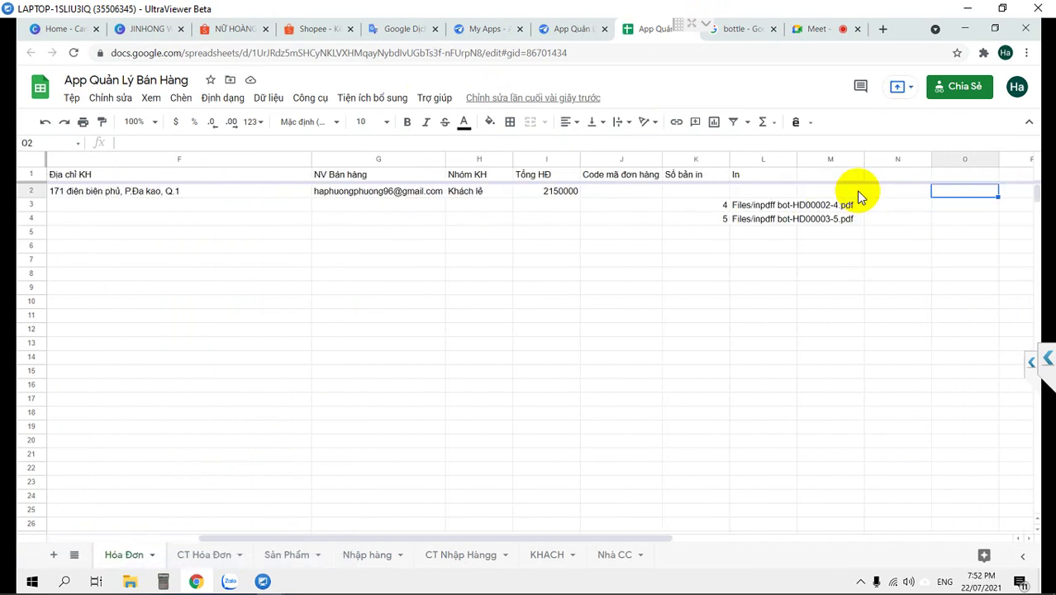
Review the Hóa Đơn table settings in AppSheet, then show the CT Hóa Đơn sheet
left_click(576, 30)
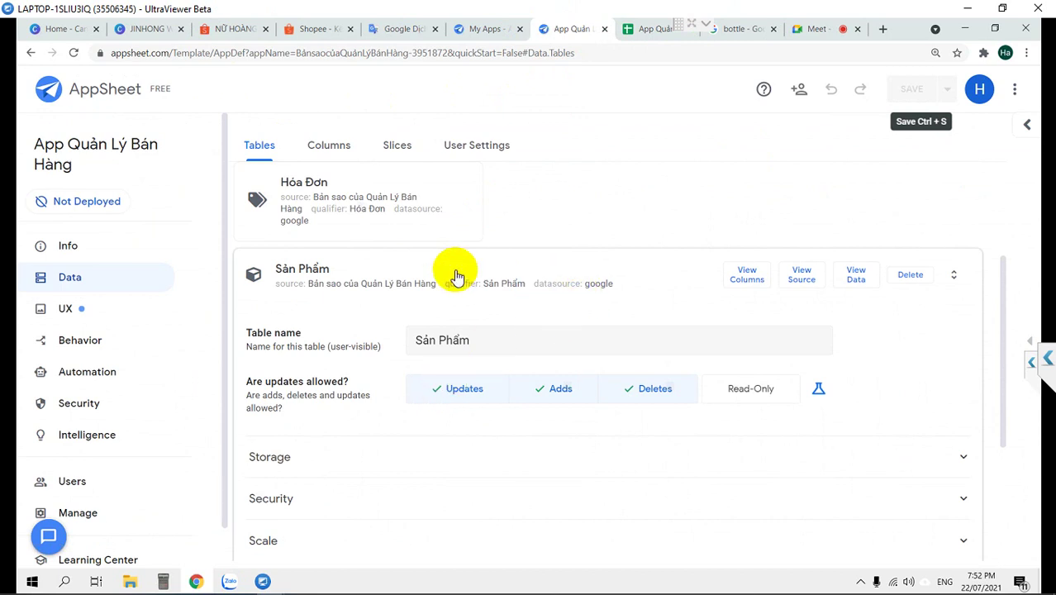
scroll(354, 213, "up", 2)
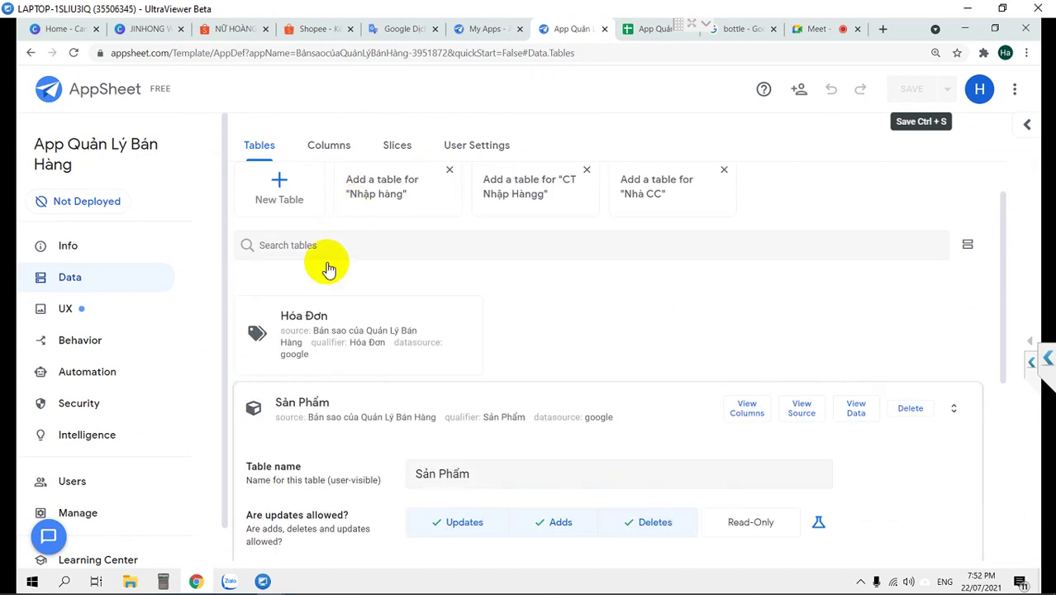
left_click(316, 335)
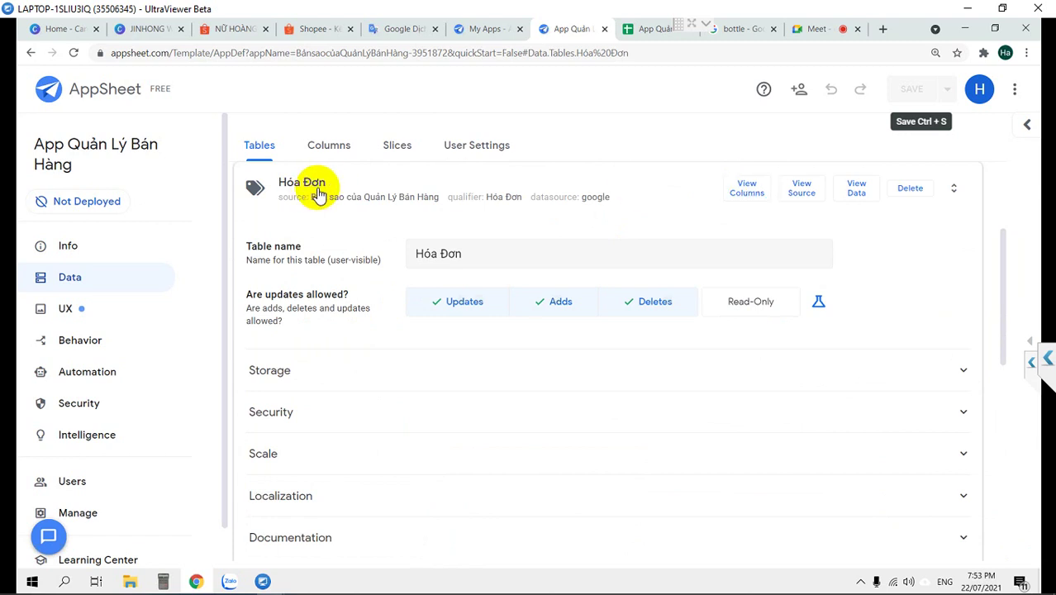
left_click(319, 192)
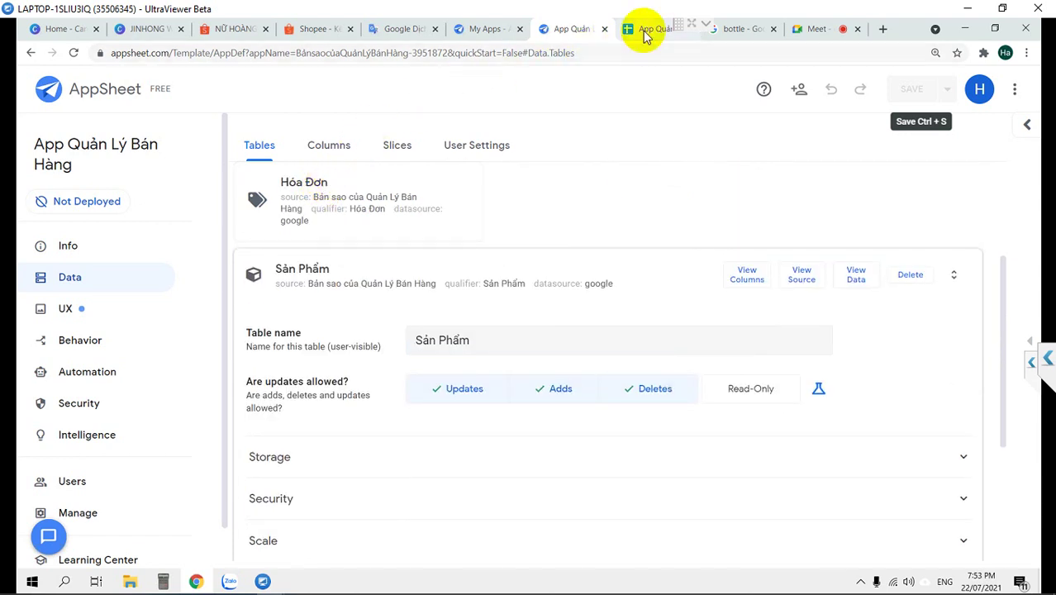
left_click(643, 33)
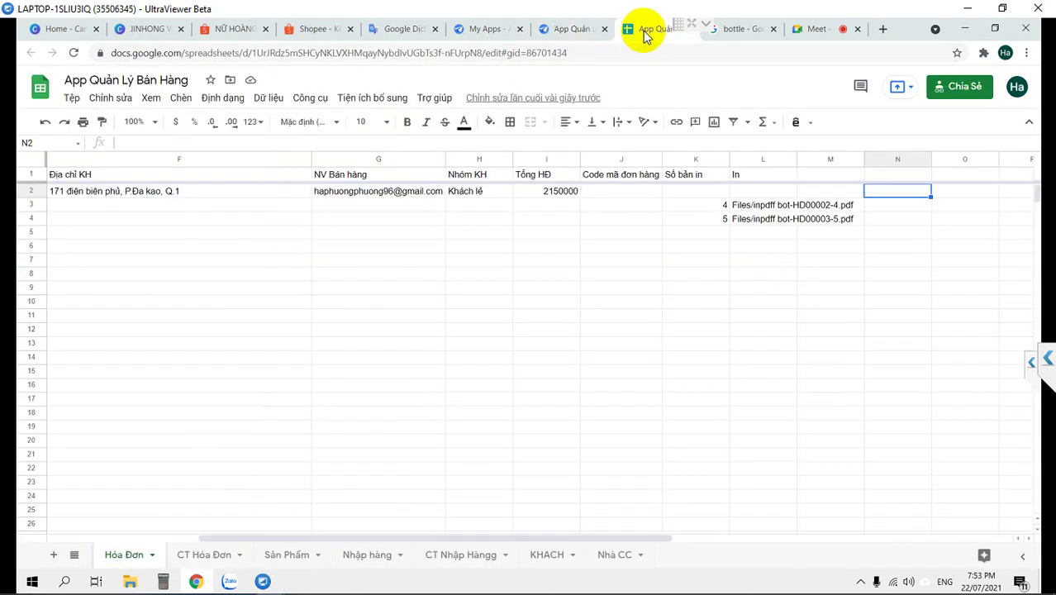
left_click(198, 554)
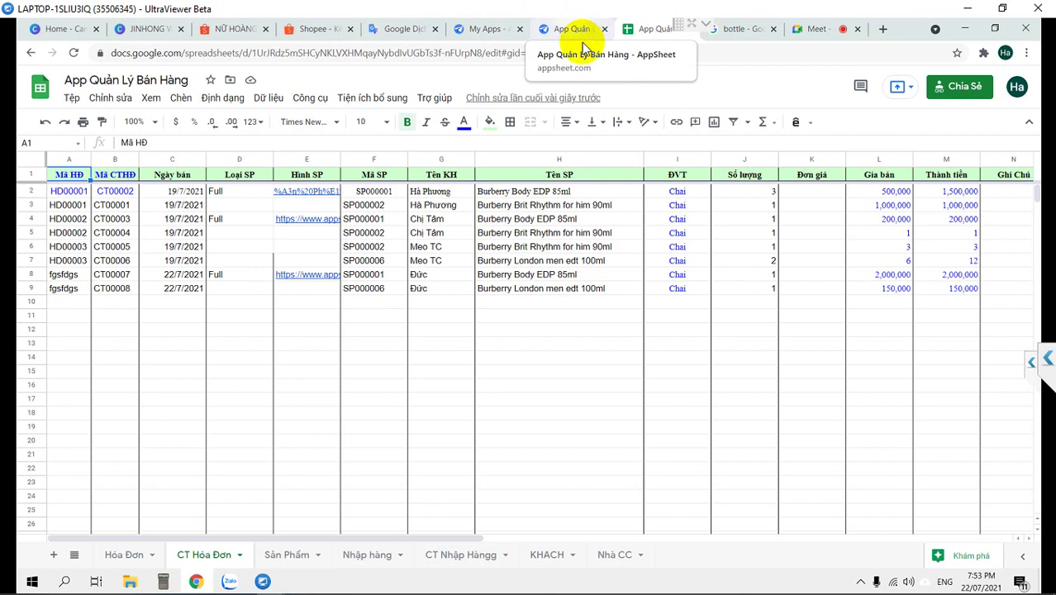
Under UX > Views, expand the preview showing Hóa Đơn and create a new card view
key("ctrl+shift+Tab")
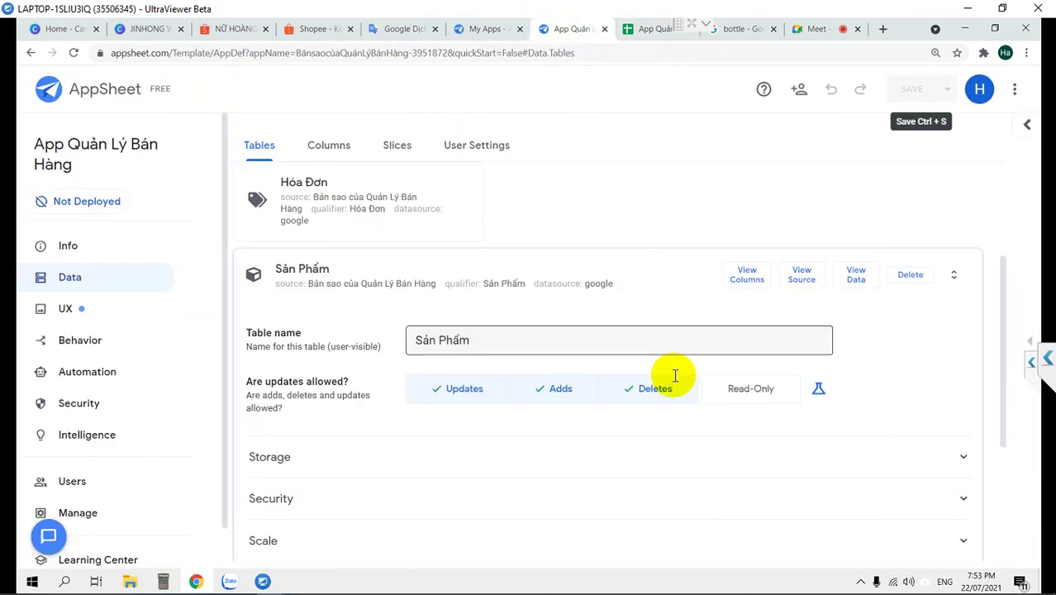
left_click(66, 311)
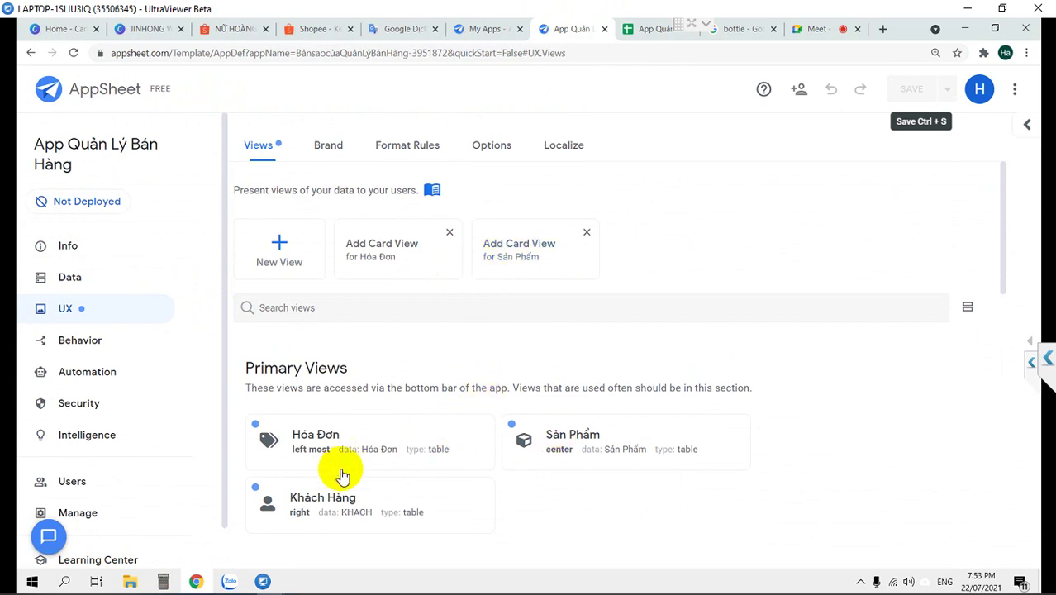
left_click(1022, 340)
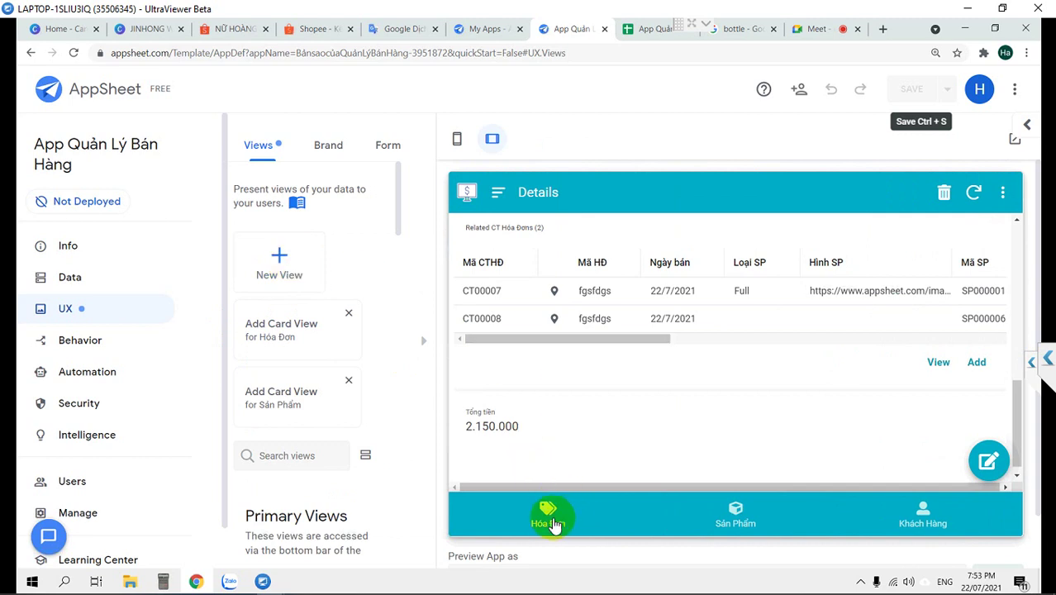
left_click(549, 518)
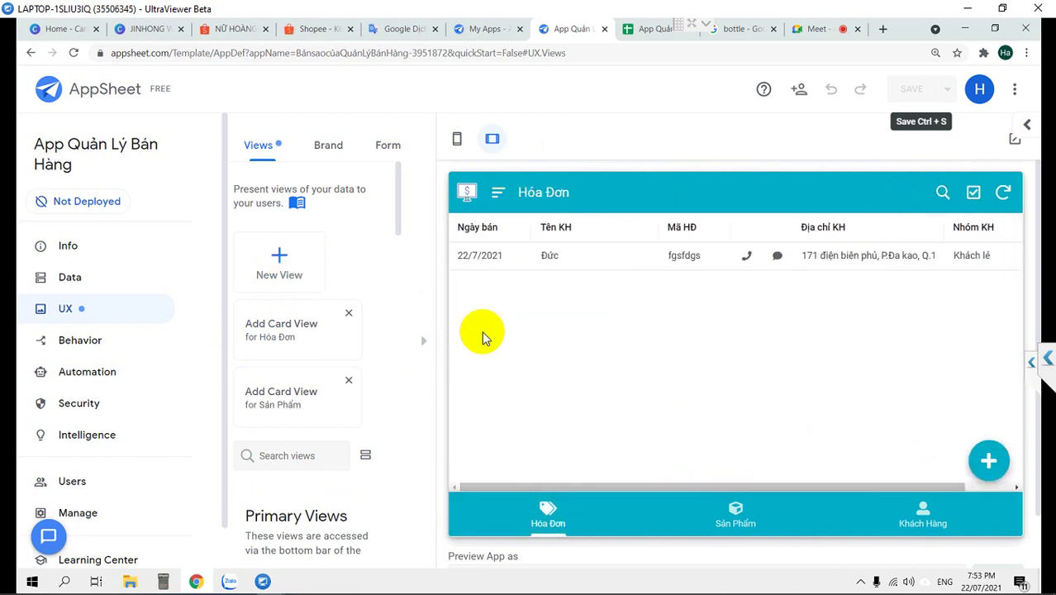
left_click(259, 275)
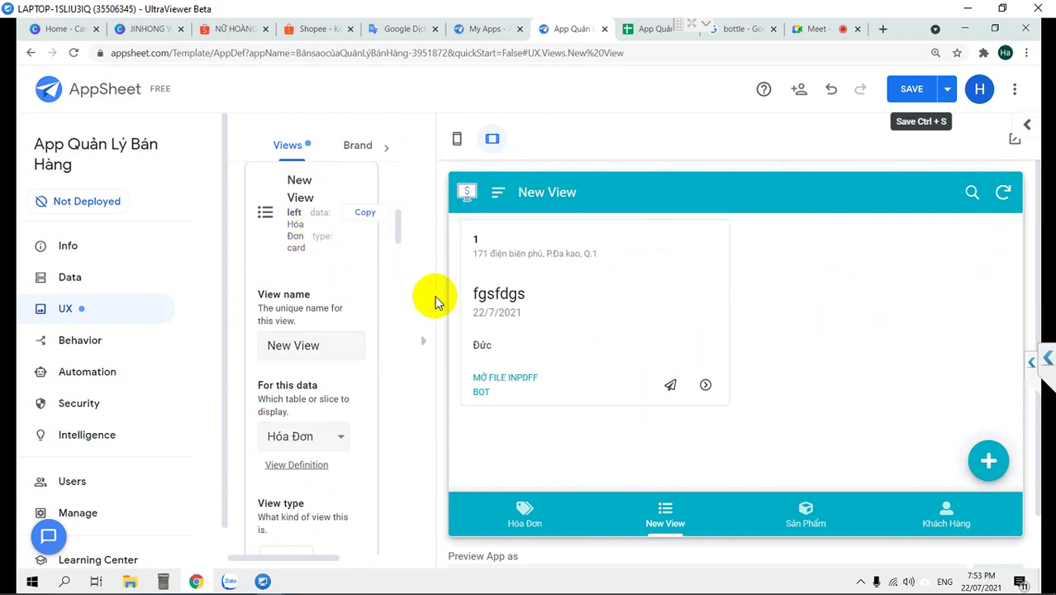
Make the view a table named CT Hóa đơn on CT Hóa Đơn data, save, and go to Data
left_click(502, 243)
key("ctrl+a")
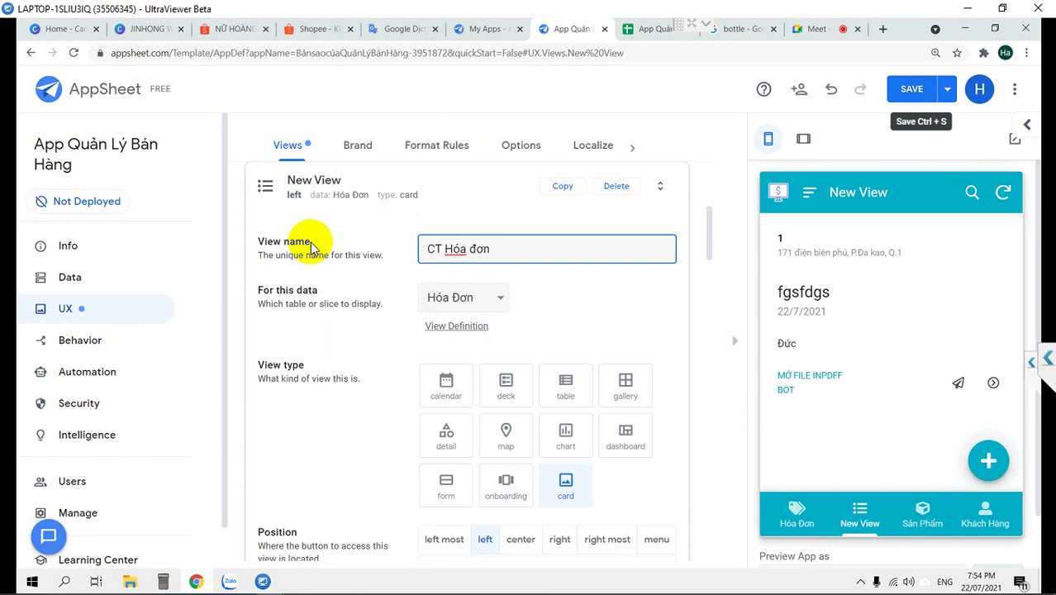
left_click(494, 297)
left_click(488, 321)
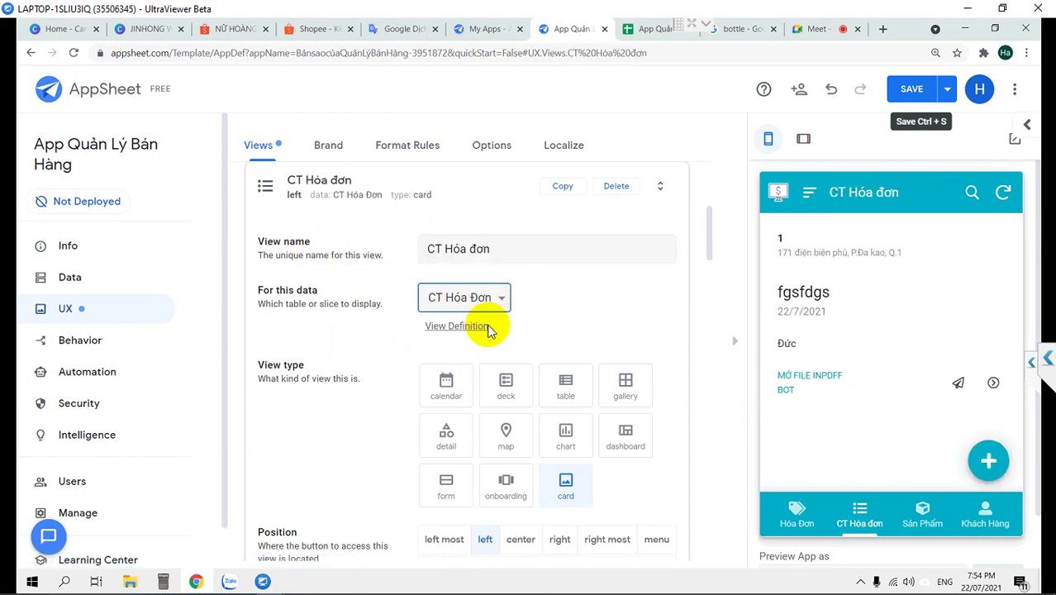
scroll(581, 323, "down", 2)
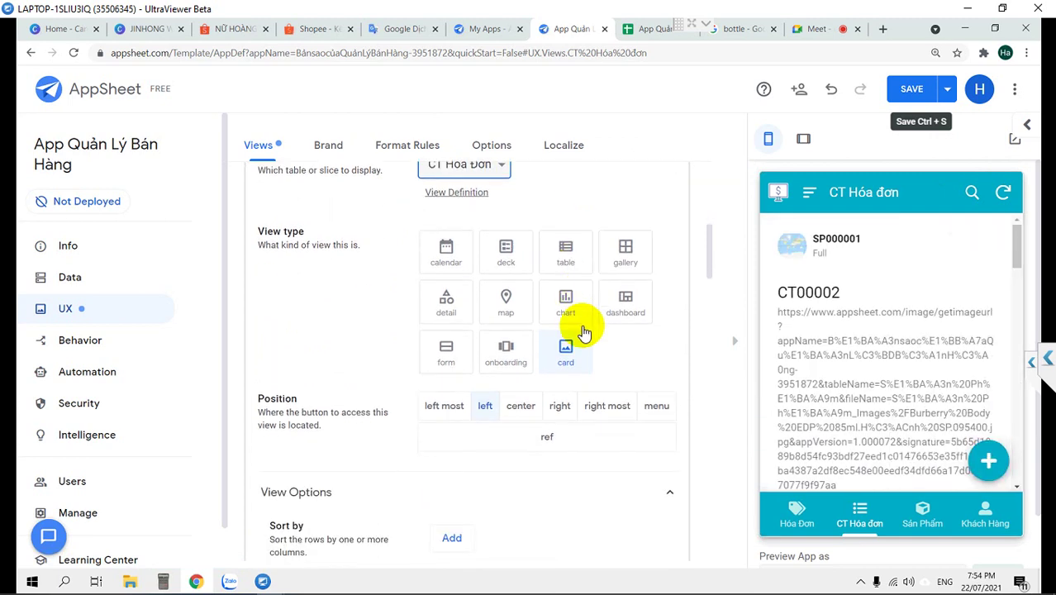
left_click(569, 256)
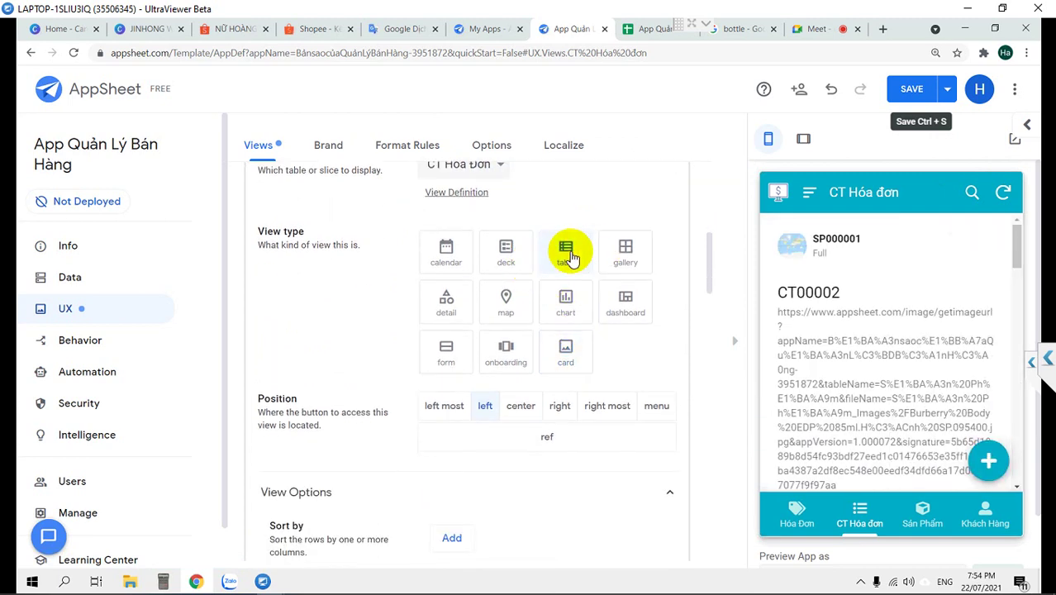
scroll(975, 357, "down", 2)
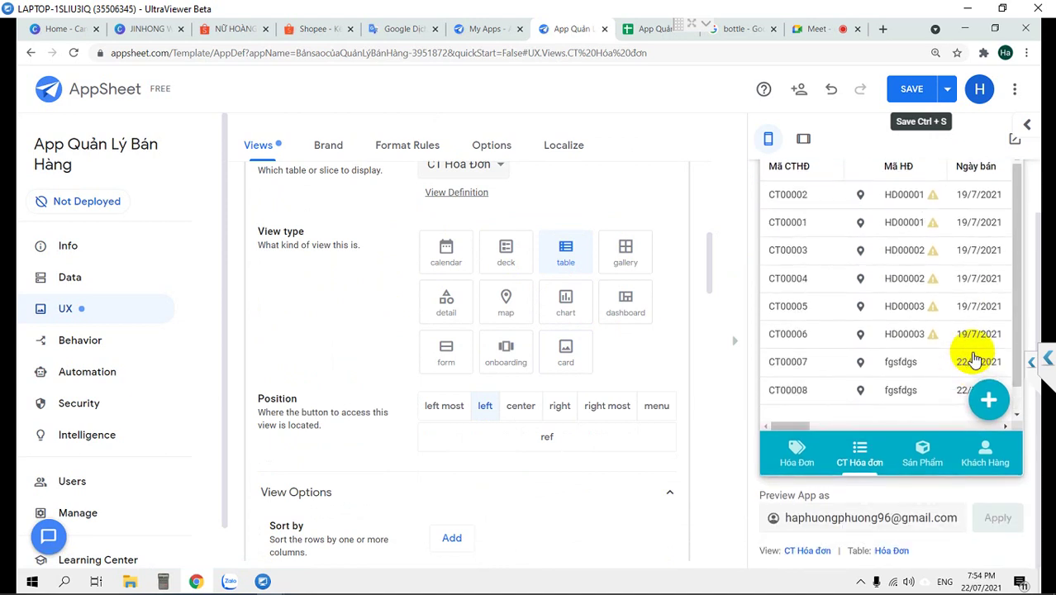
left_click(914, 92)
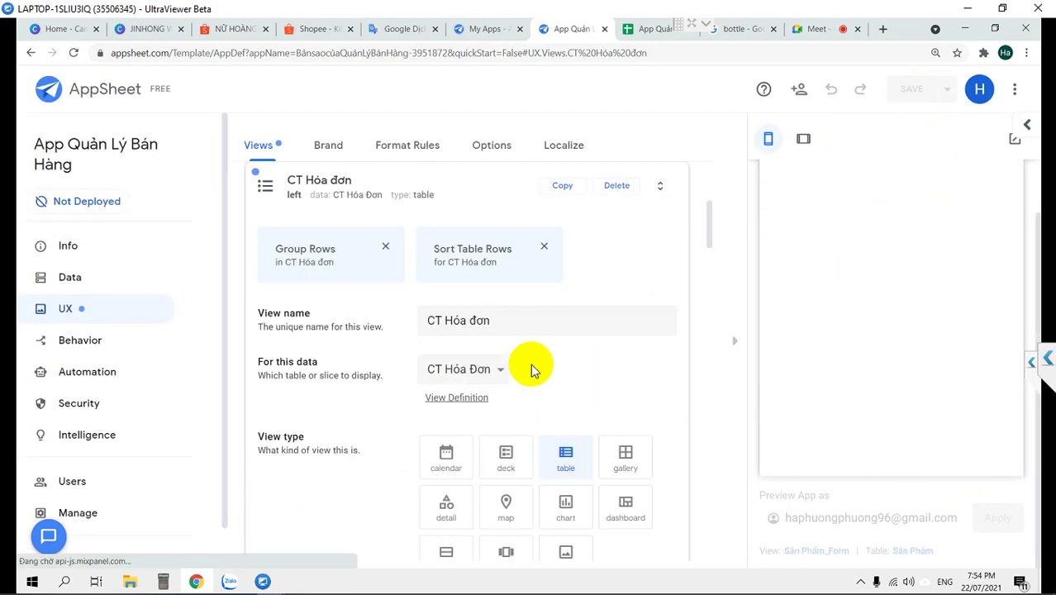
left_click(263, 190)
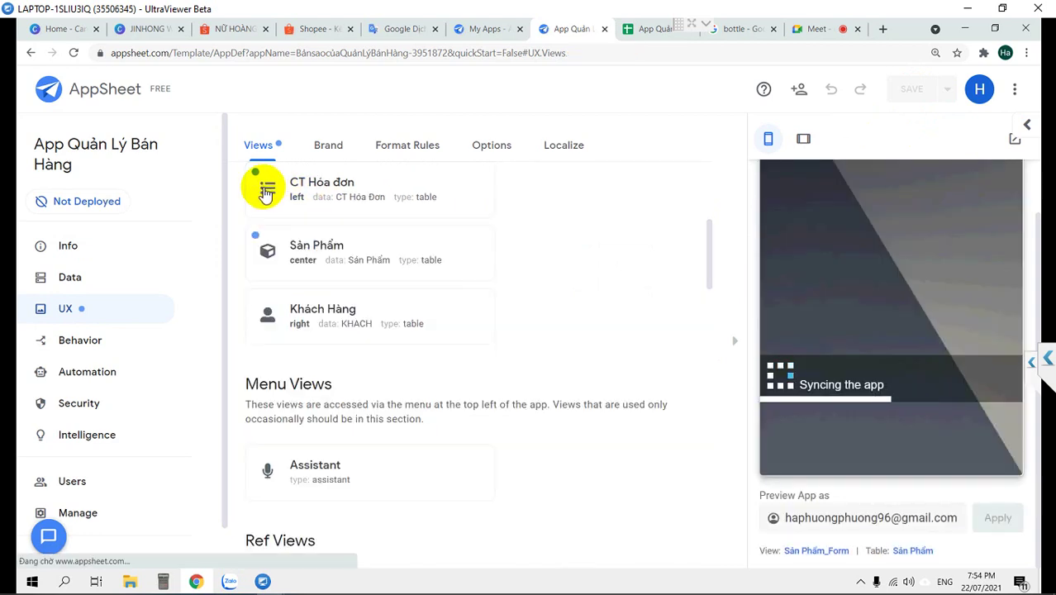
left_click(93, 280)
List CT Hóa Đơn's columns and verify Mã HĐ is a Ref to Hóa Đơn, part of it
scroll(266, 319, "down", 2)
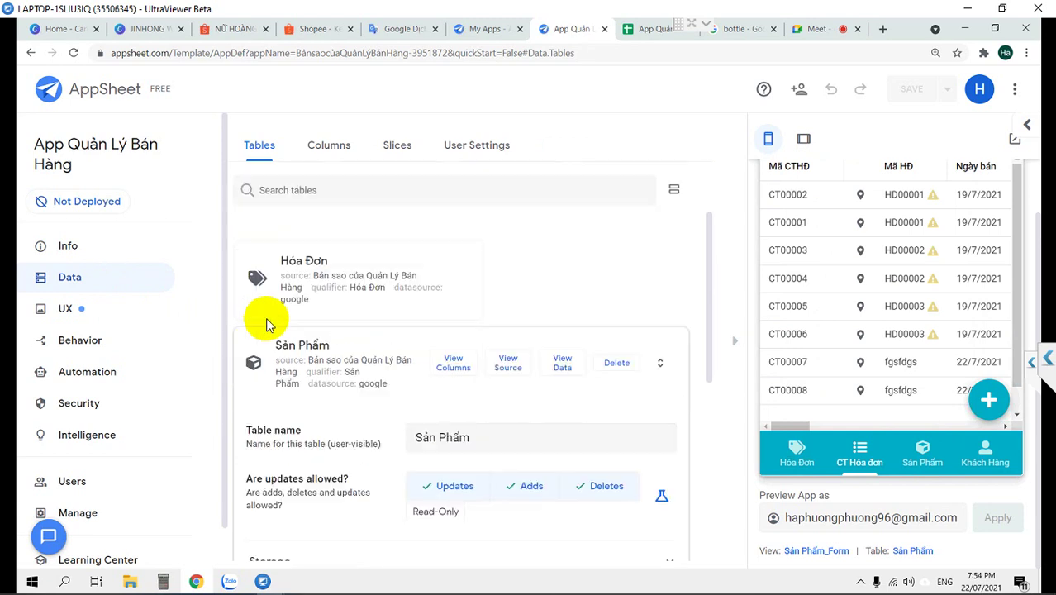
left_click(268, 332)
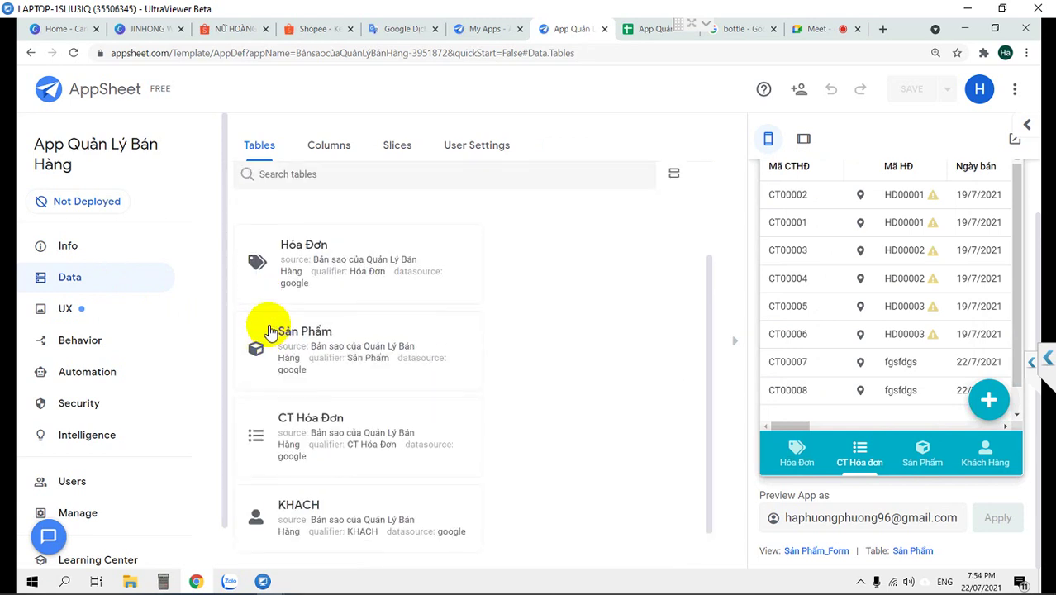
scroll(271, 396, "down", 1)
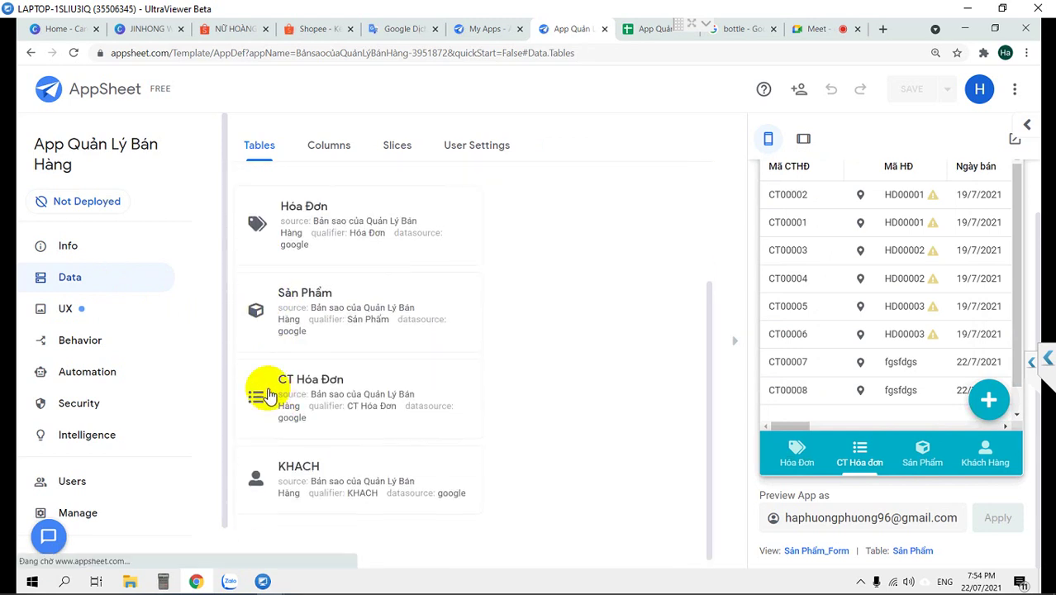
left_click(264, 394)
left_click(460, 204)
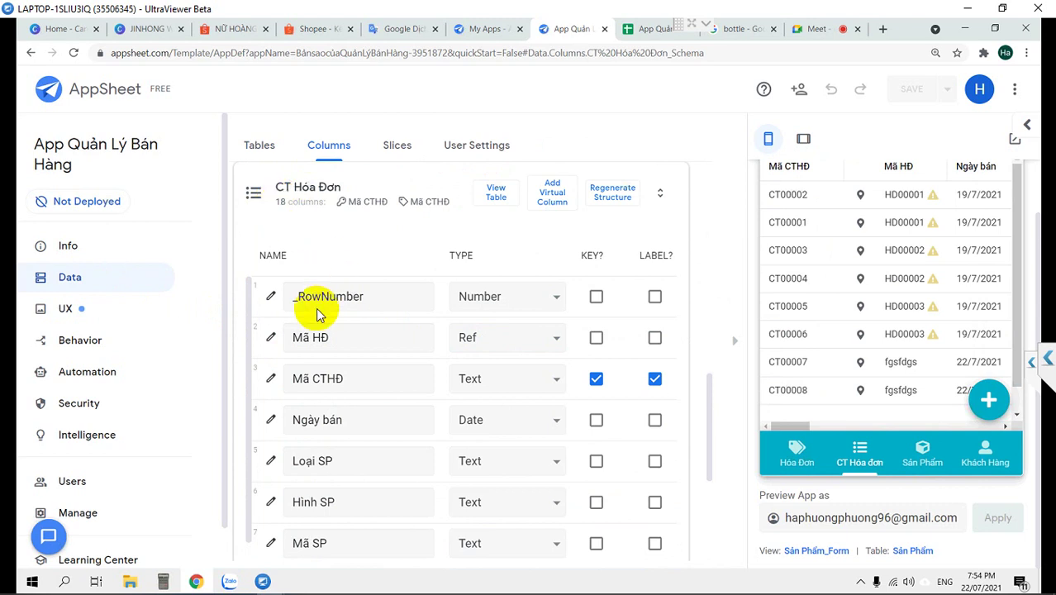
left_click(270, 341)
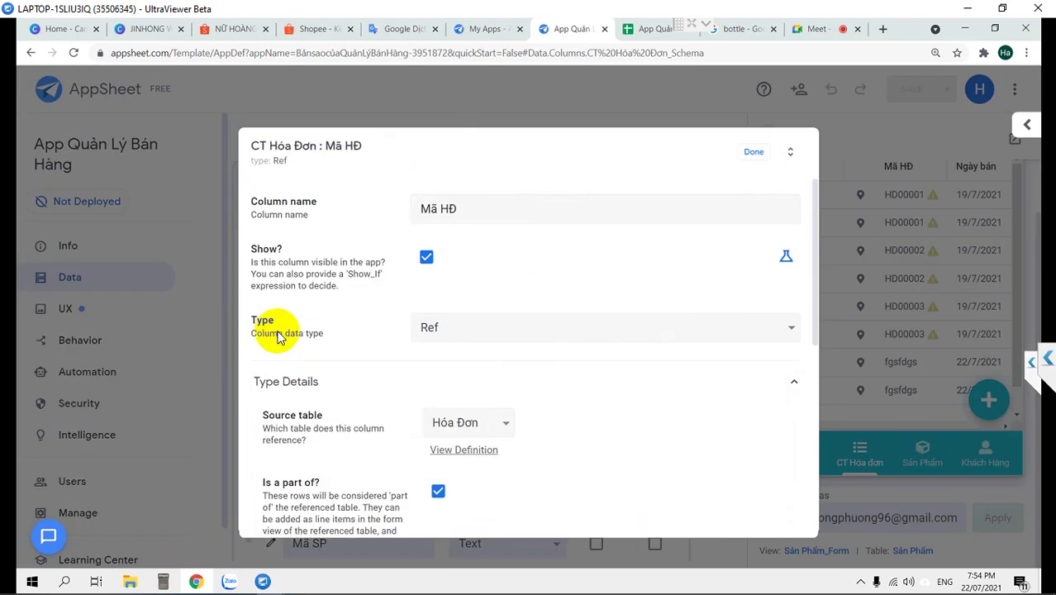
scroll(424, 354, "down", 2)
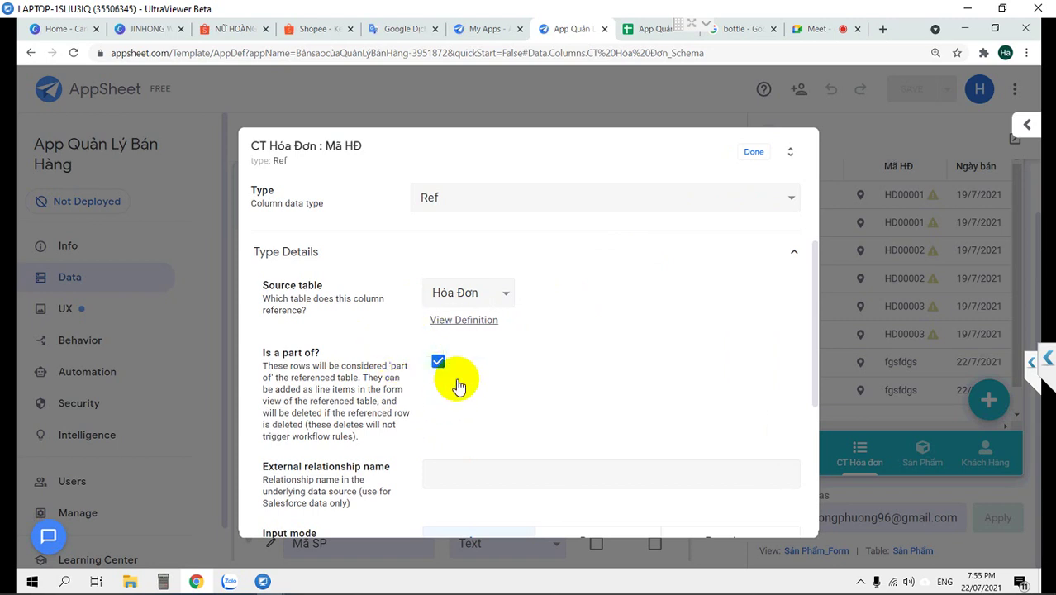
left_click(757, 152)
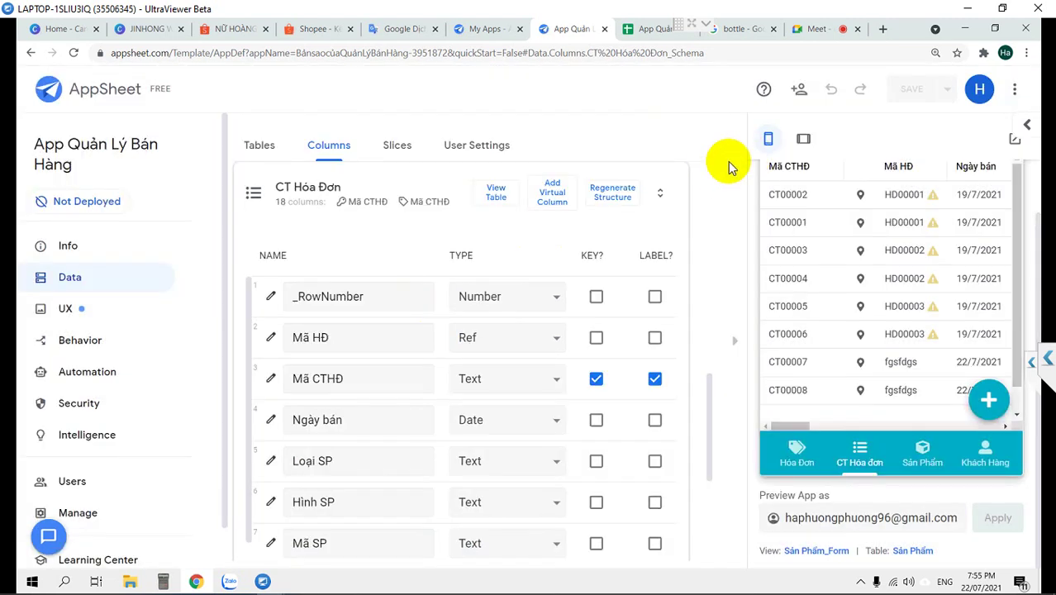
Refresh the app preview and switch it to the CT Hóa đơn view
left_click(254, 198)
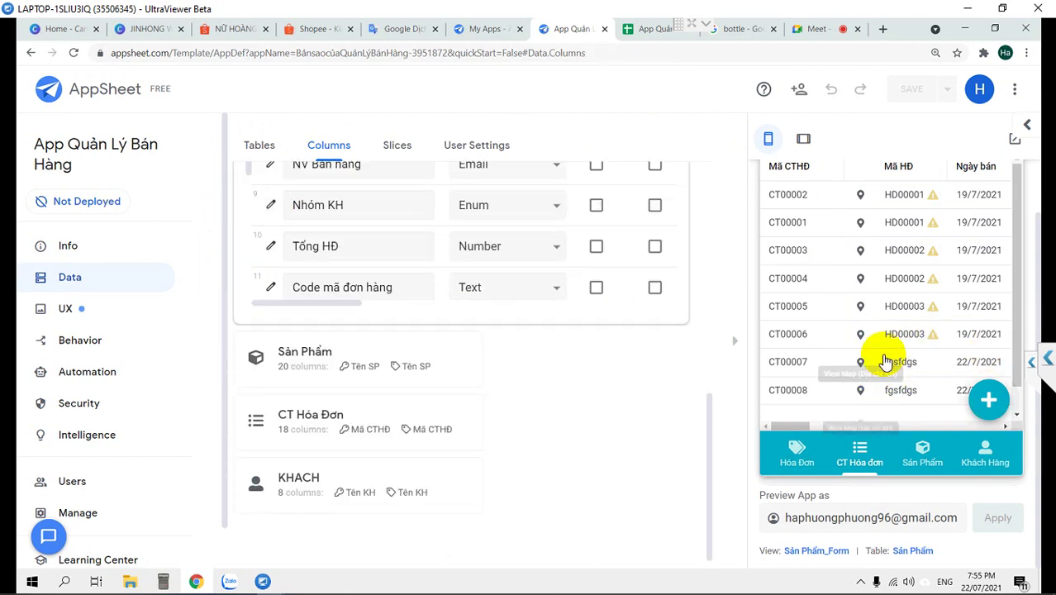
left_click(820, 196)
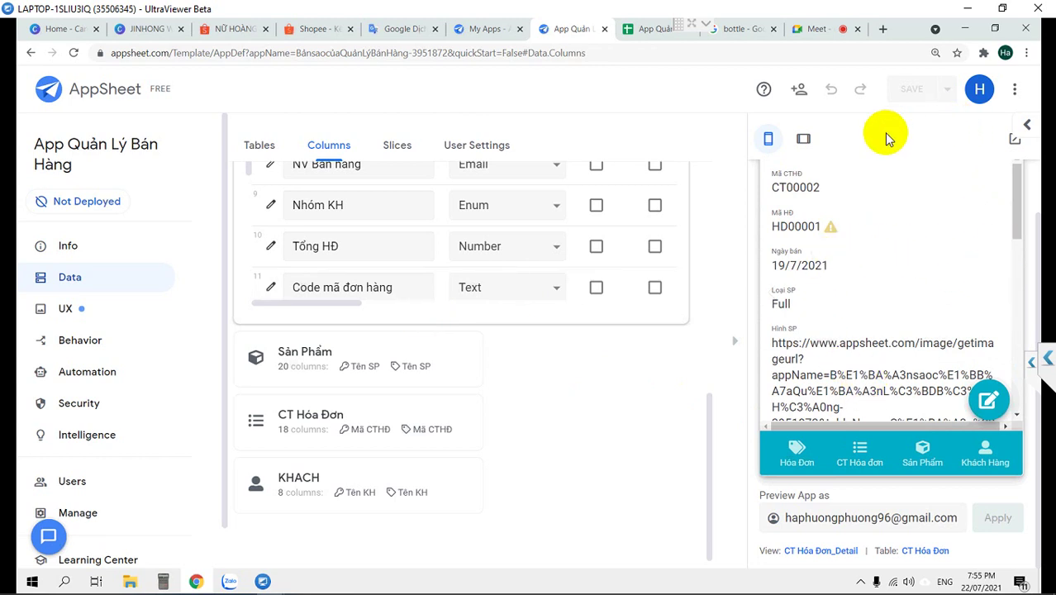
left_click(1015, 139)
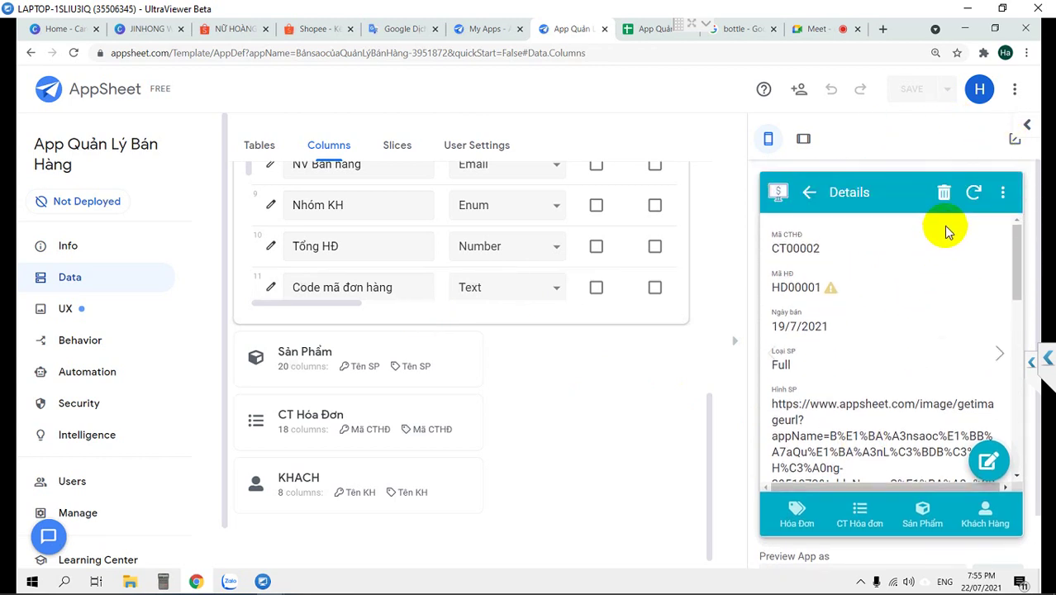
left_click(808, 191)
left_click(1000, 195)
left_click(859, 507)
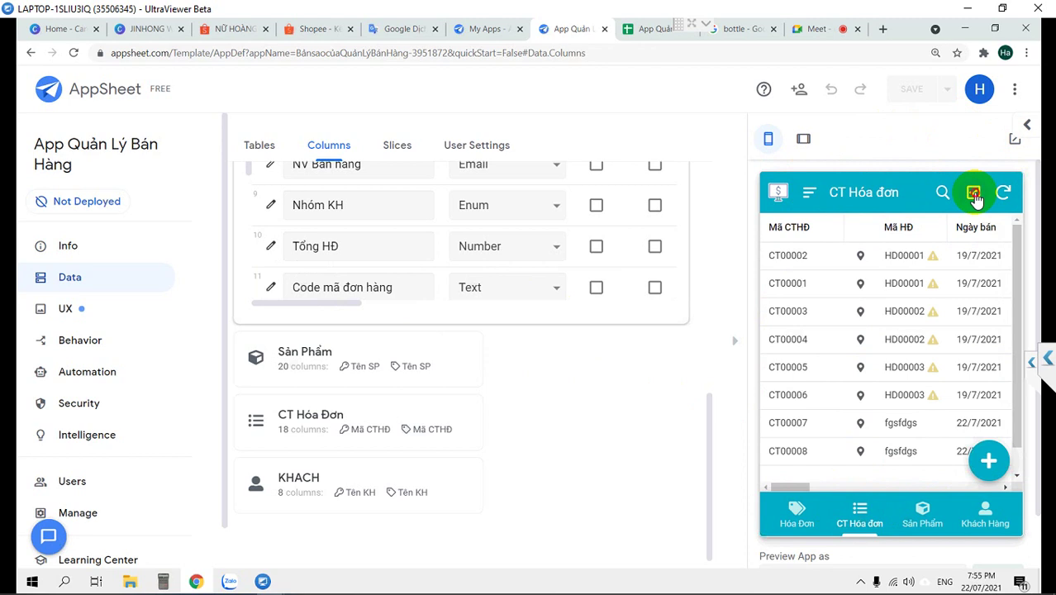
Multi-select detail rows CT00001–CT00006 and delete them
left_click(774, 255)
left_click(775, 284)
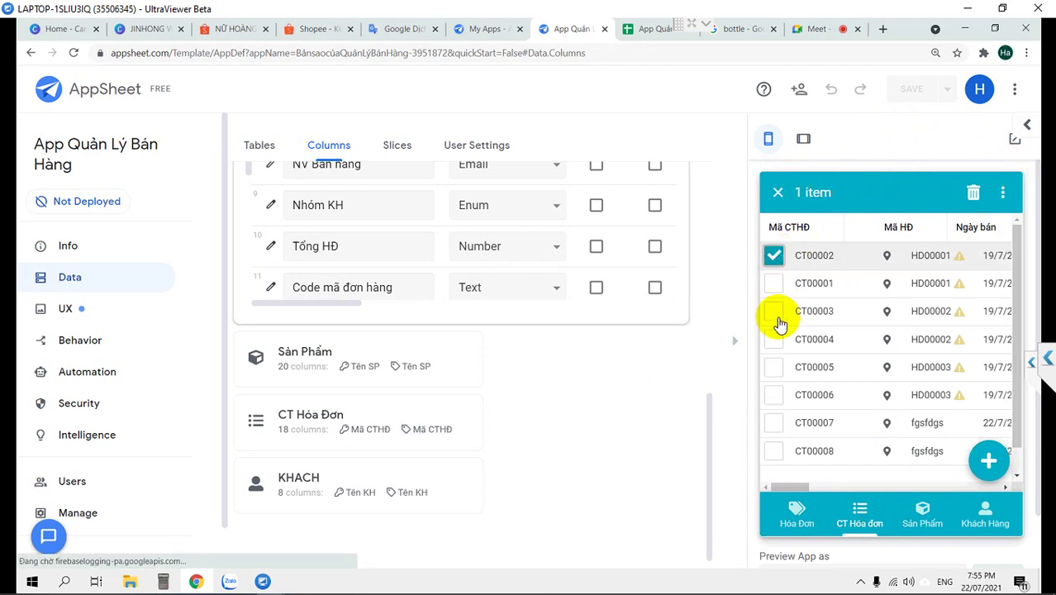
left_click(779, 318)
left_click(775, 341)
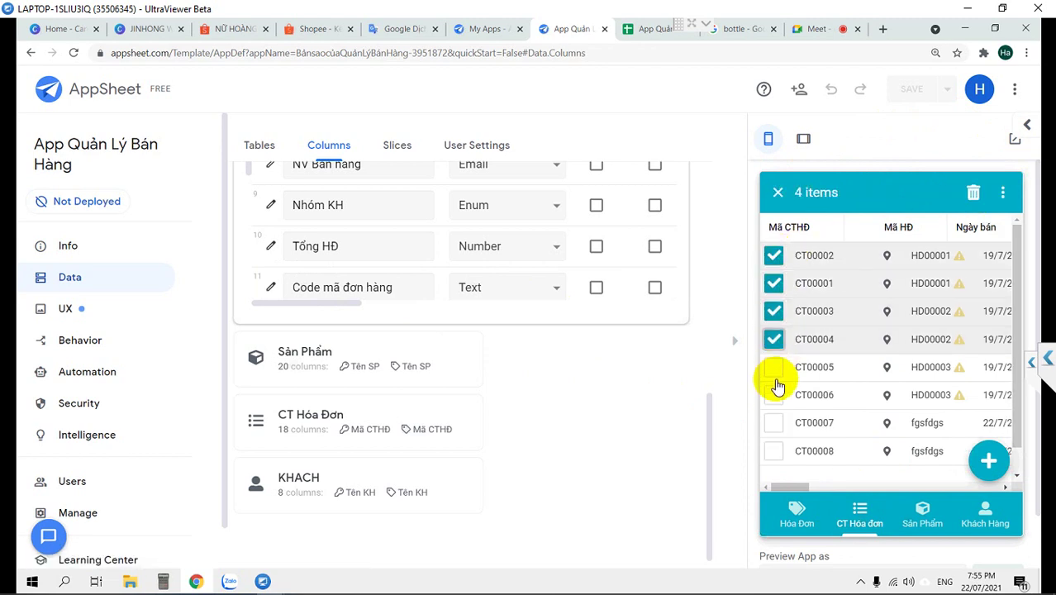
left_click(774, 368)
left_click(774, 396)
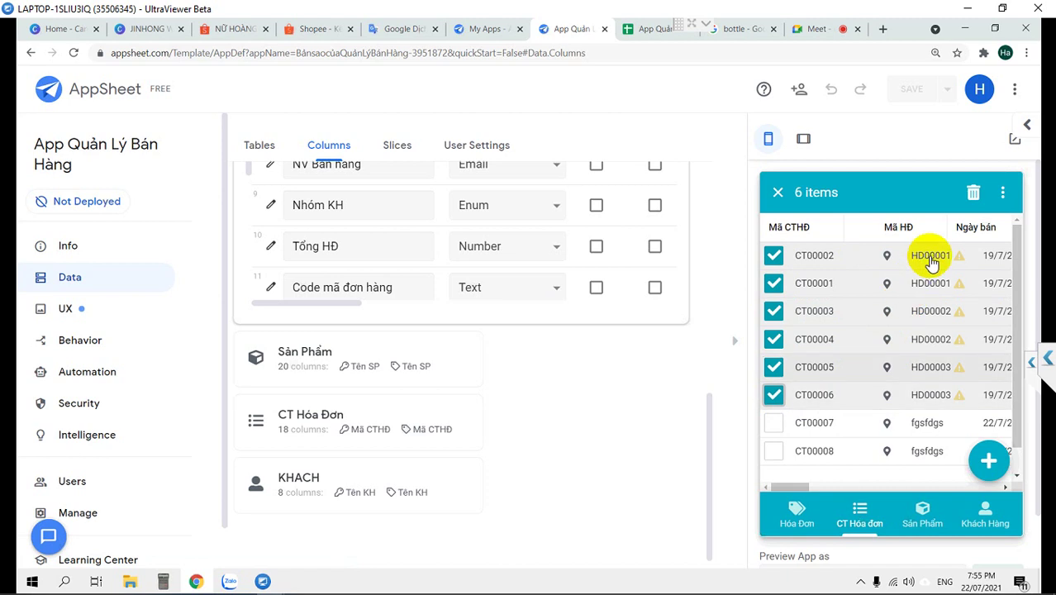
left_click(972, 193)
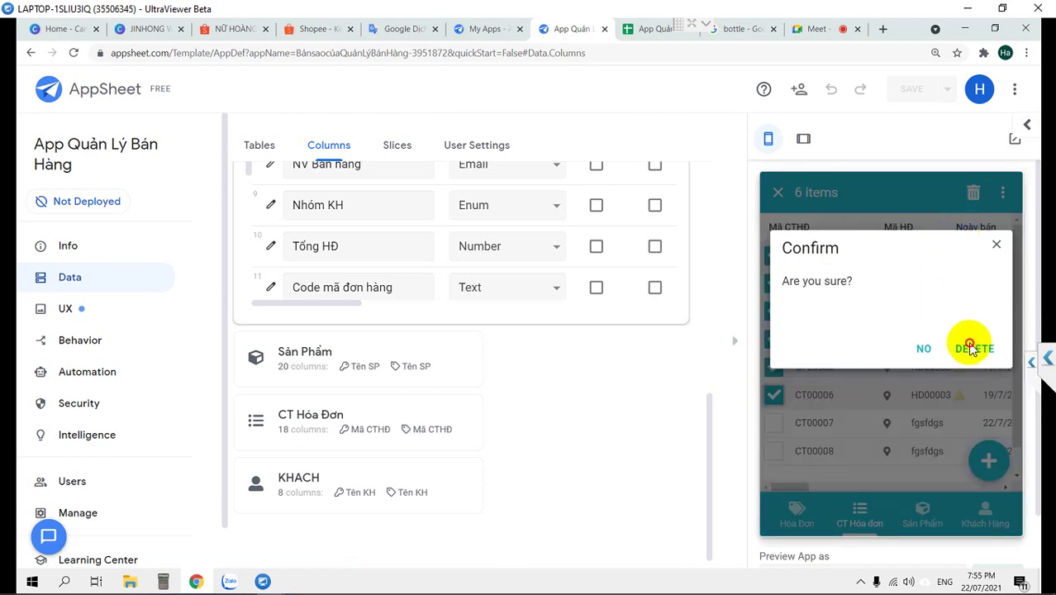
left_click(971, 347)
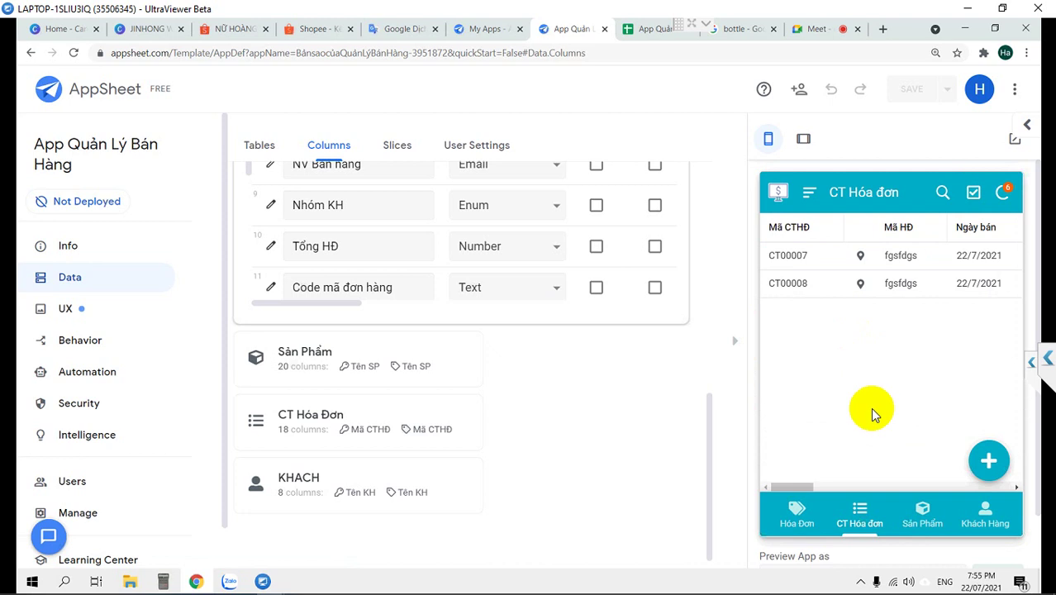
left_click(796, 512)
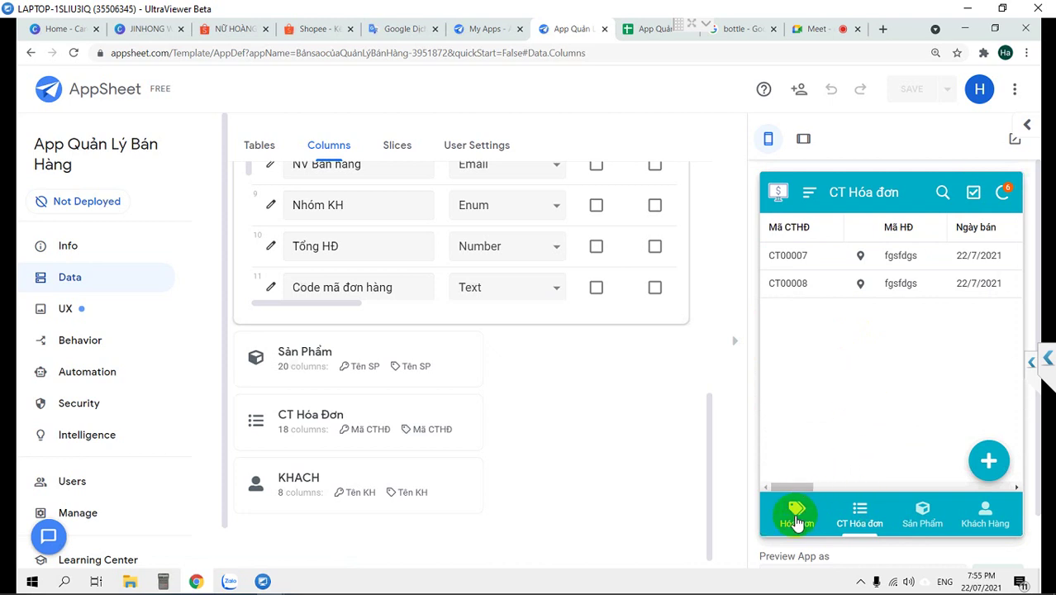
Open the test invoice in the Hóa Đơn view and delete it
left_click(796, 514)
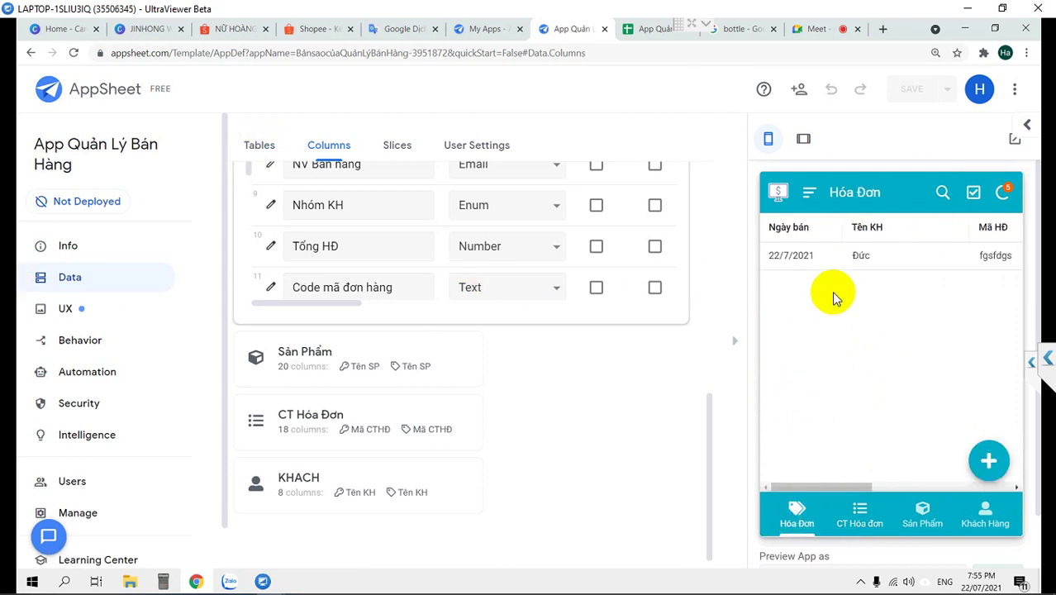
left_click(832, 258)
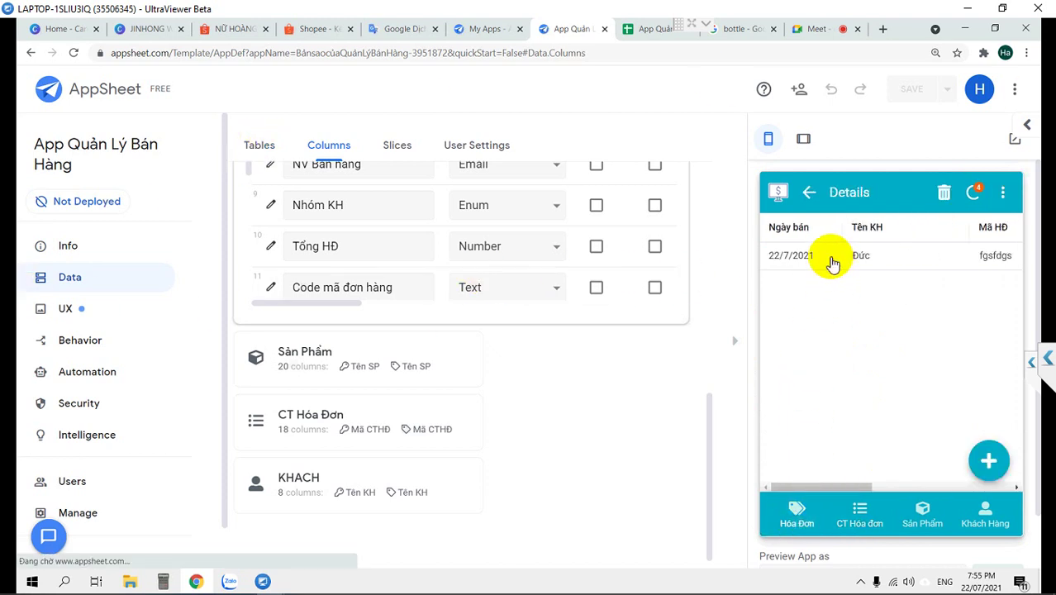
left_click(945, 193)
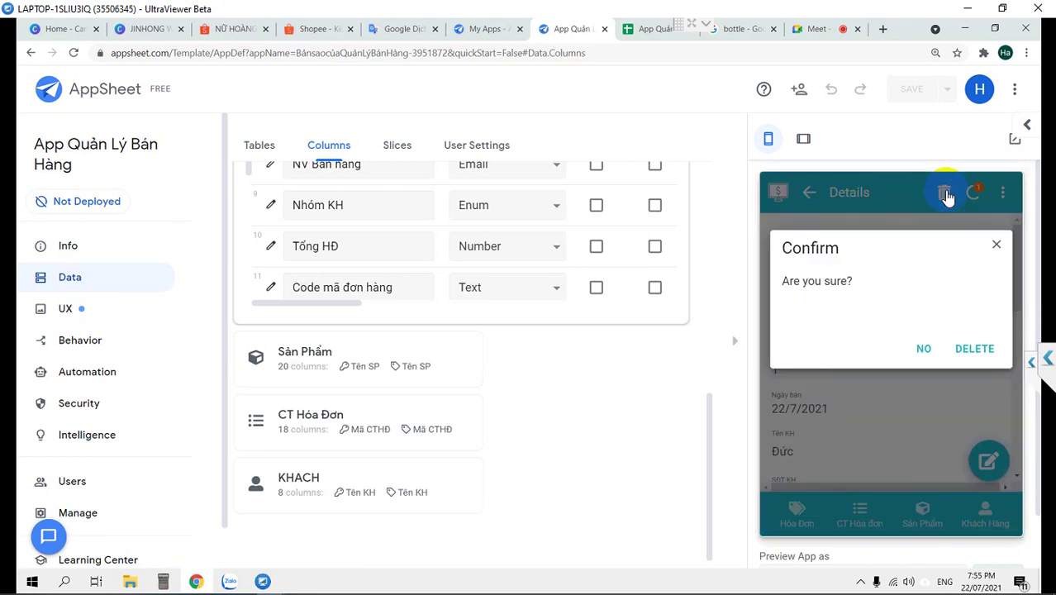
left_click(974, 350)
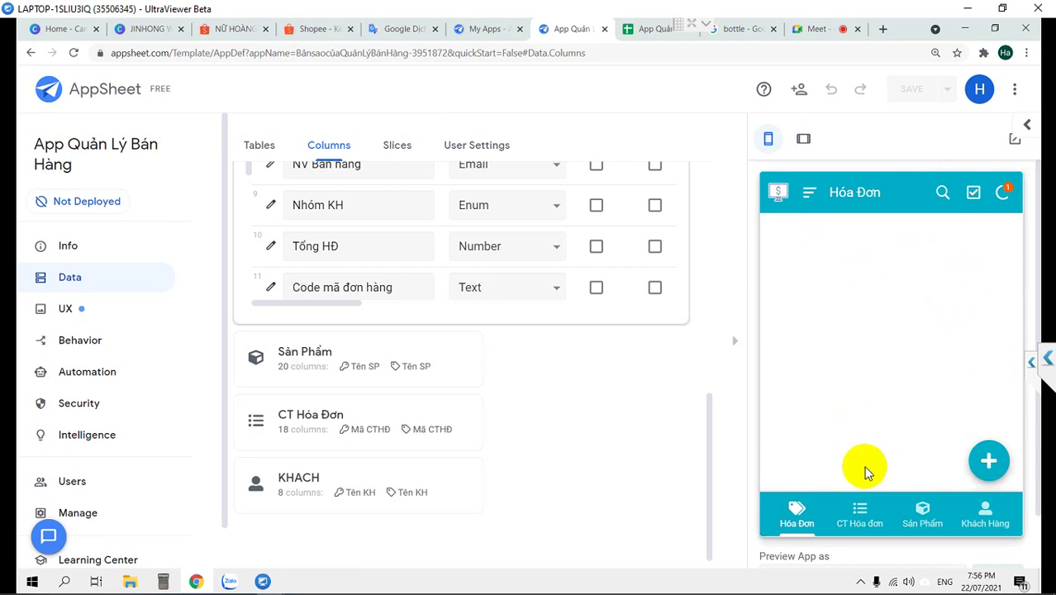
Switch between the CT Hóa đơn and Hóa Đơn lists until the deletions finish syncing
left_click(865, 519)
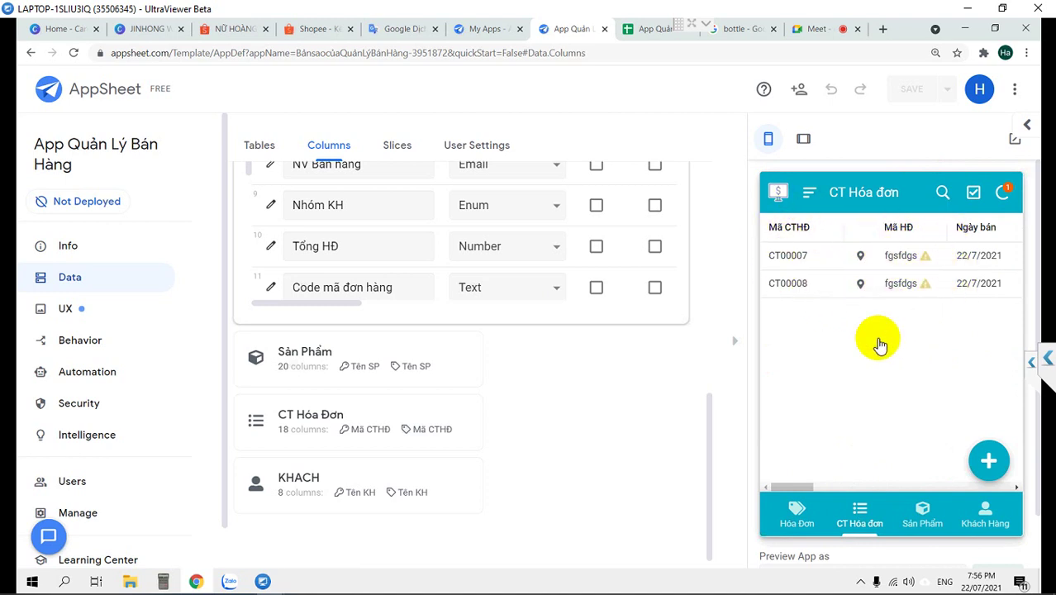
left_click(797, 511)
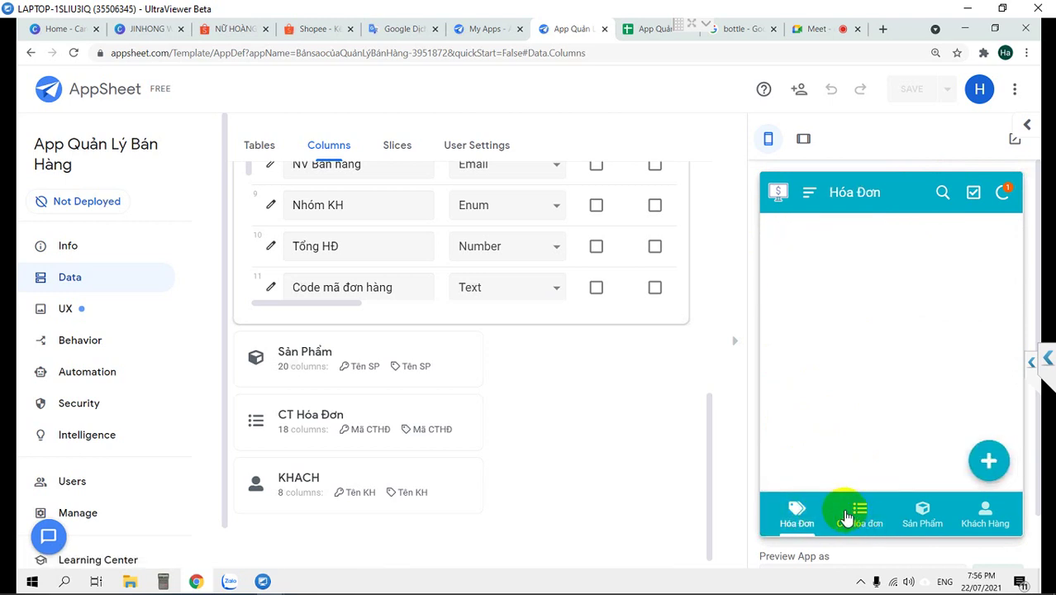
left_click(855, 507)
left_click(796, 510)
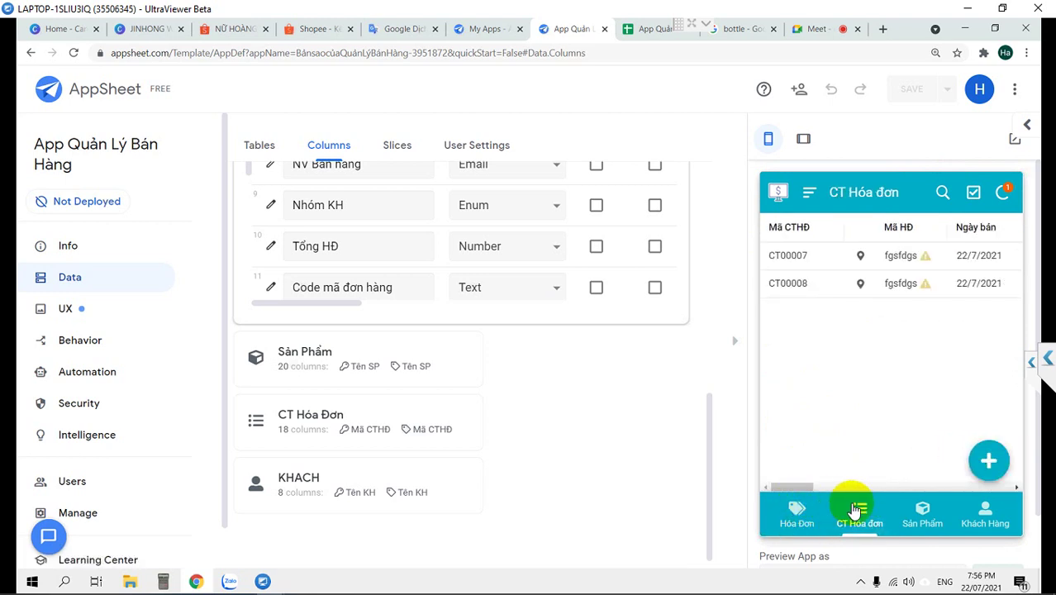
left_click(860, 512)
left_click(800, 512)
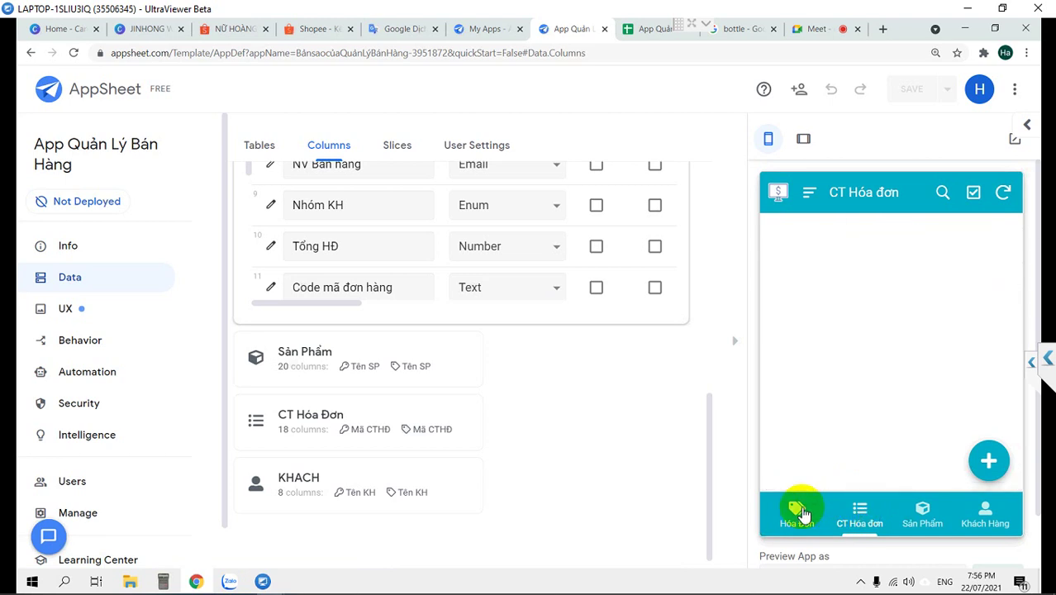
left_click(861, 514)
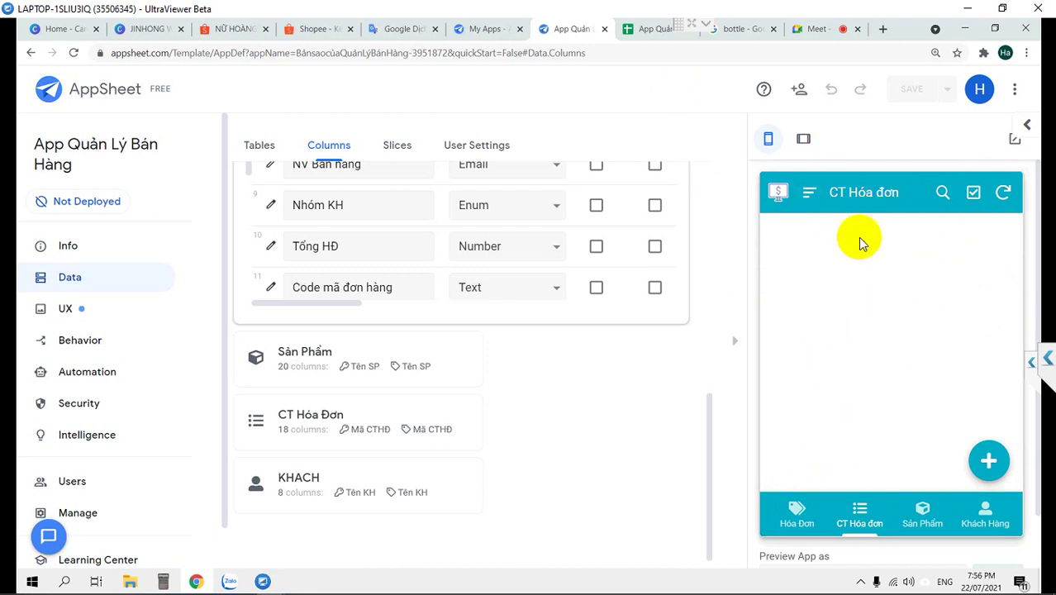
Expand CT Hóa Đơn's columns and confirm Mã HĐ references the Hóa Đơn table
scroll(653, 299, "up", 5)
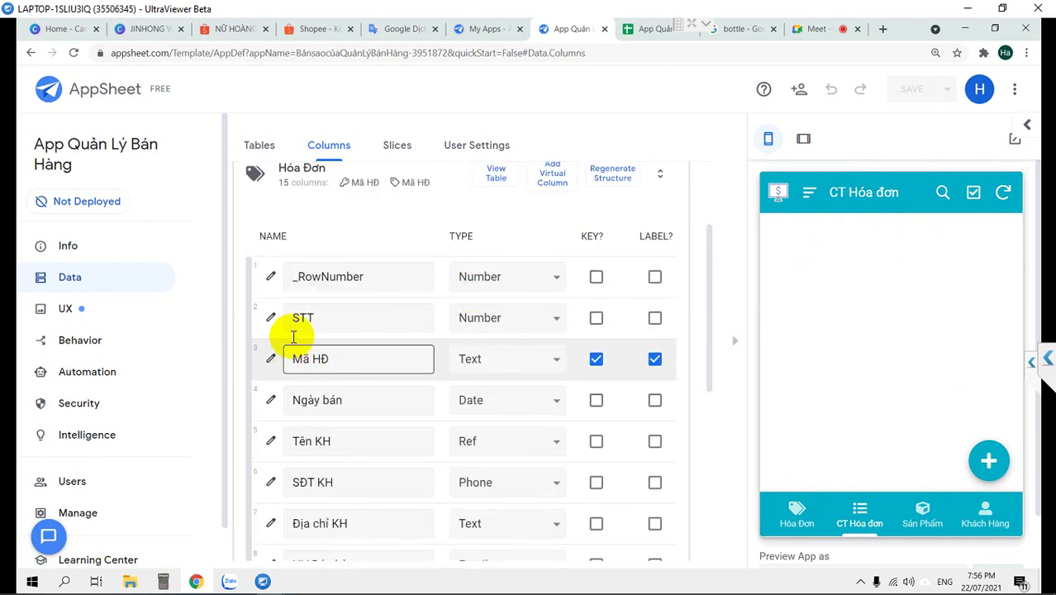
scroll(289, 317, "down", 10)
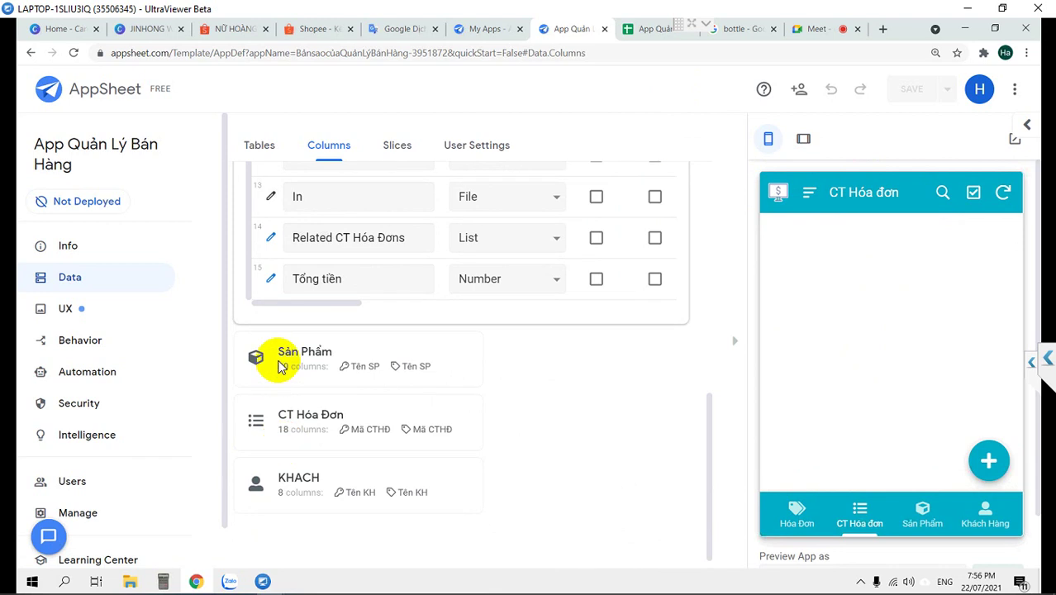
left_click(257, 416)
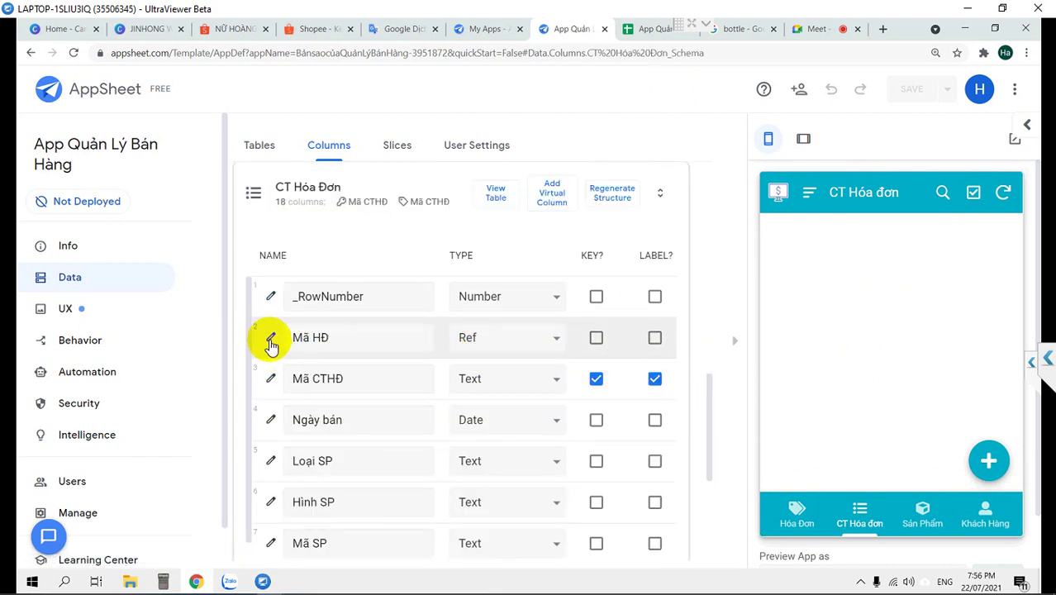
left_click(270, 339)
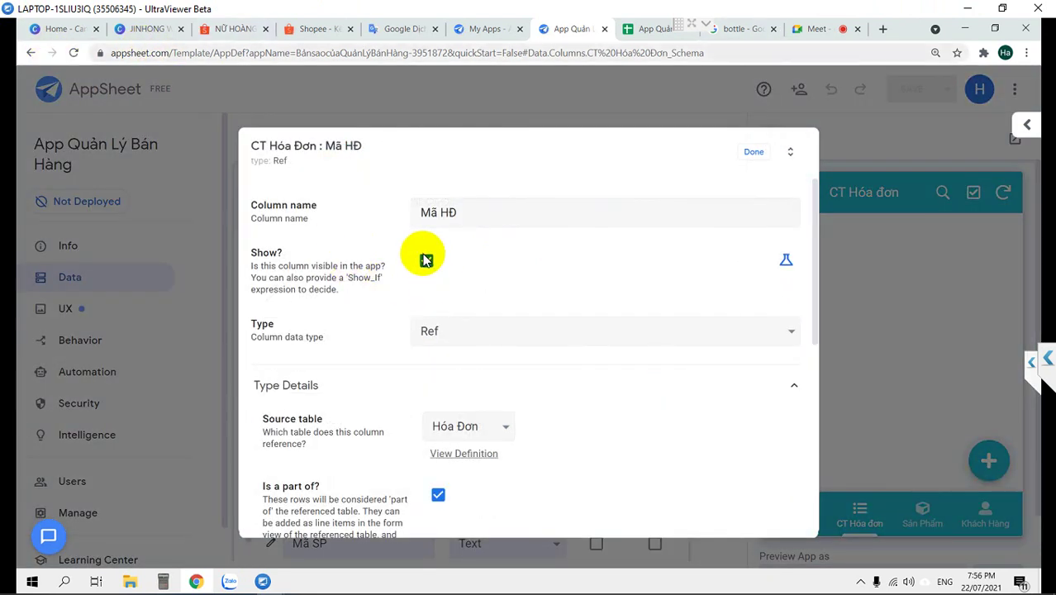
left_click(753, 152)
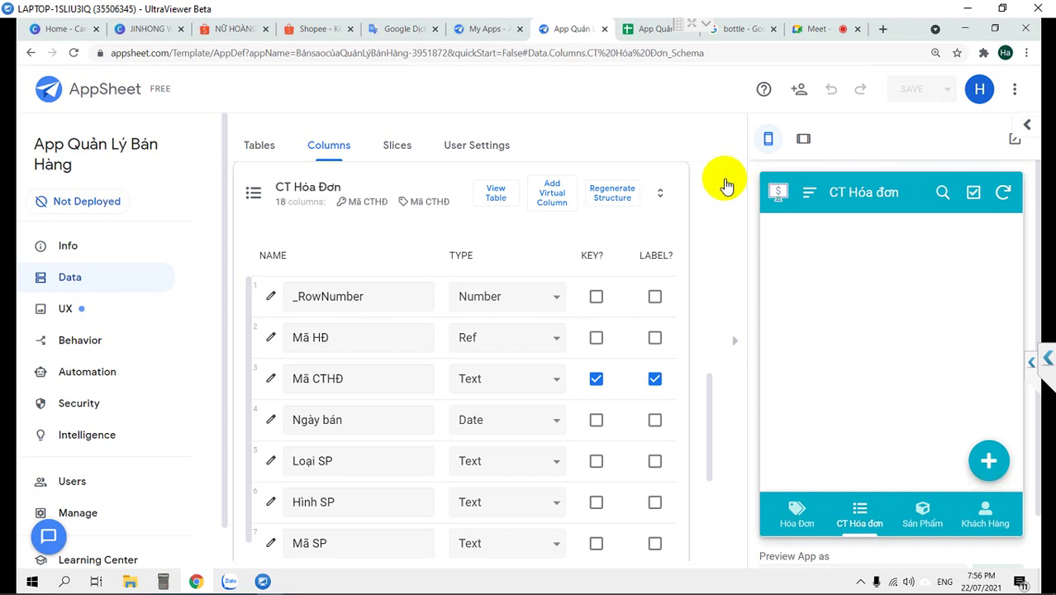
Hide and reshow the app preview, then sync it
left_click(798, 521)
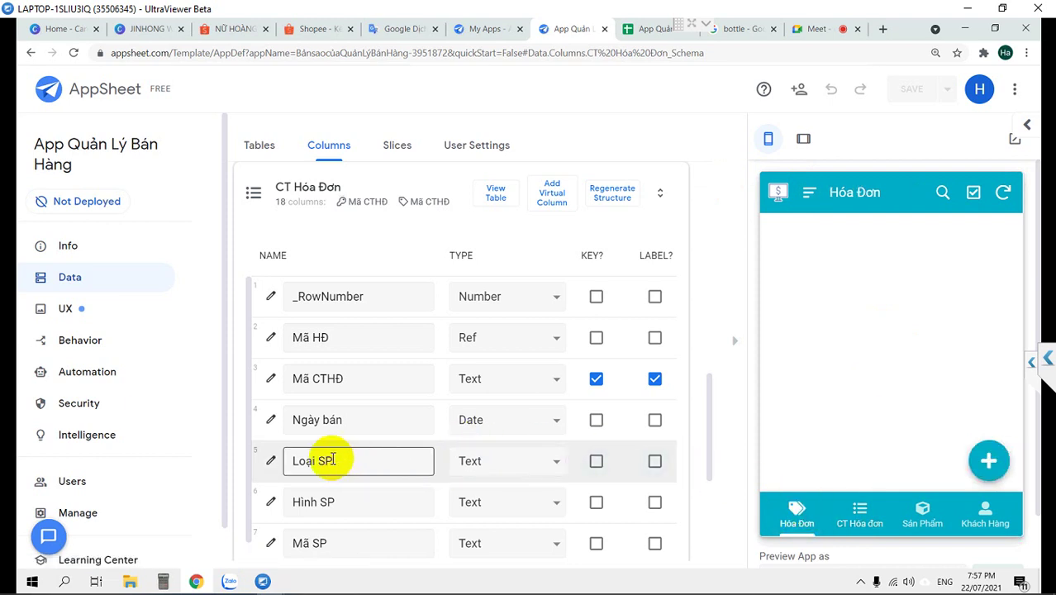
left_click(735, 347)
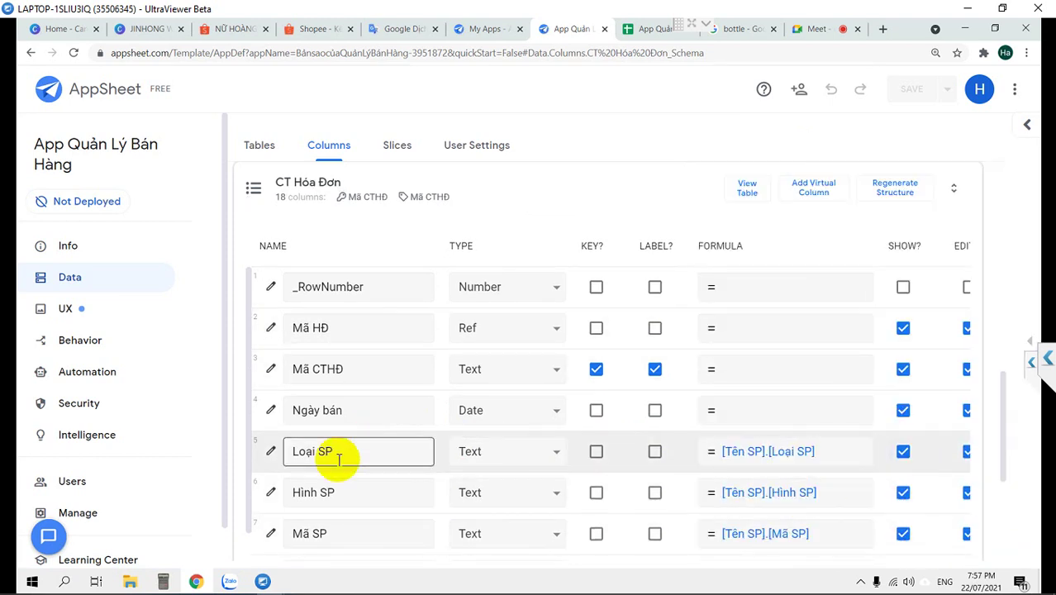
left_click(1027, 341)
left_click(1002, 194)
left_click(922, 508)
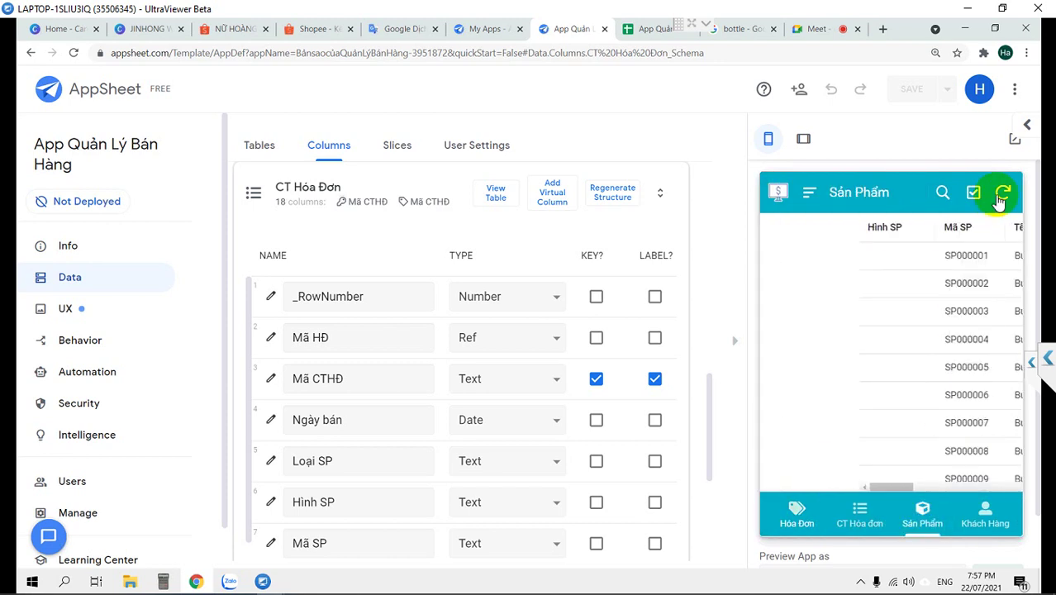
Open the search filters on the Sản Phẩm product list, then close them
left_click(940, 193)
left_click(922, 195)
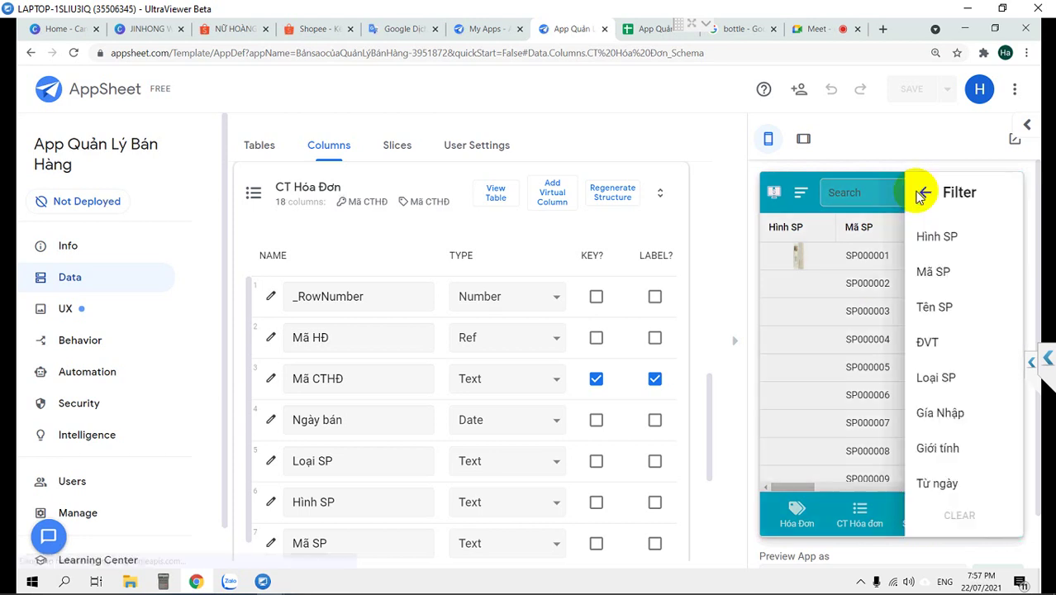
scroll(867, 316, "down", 2)
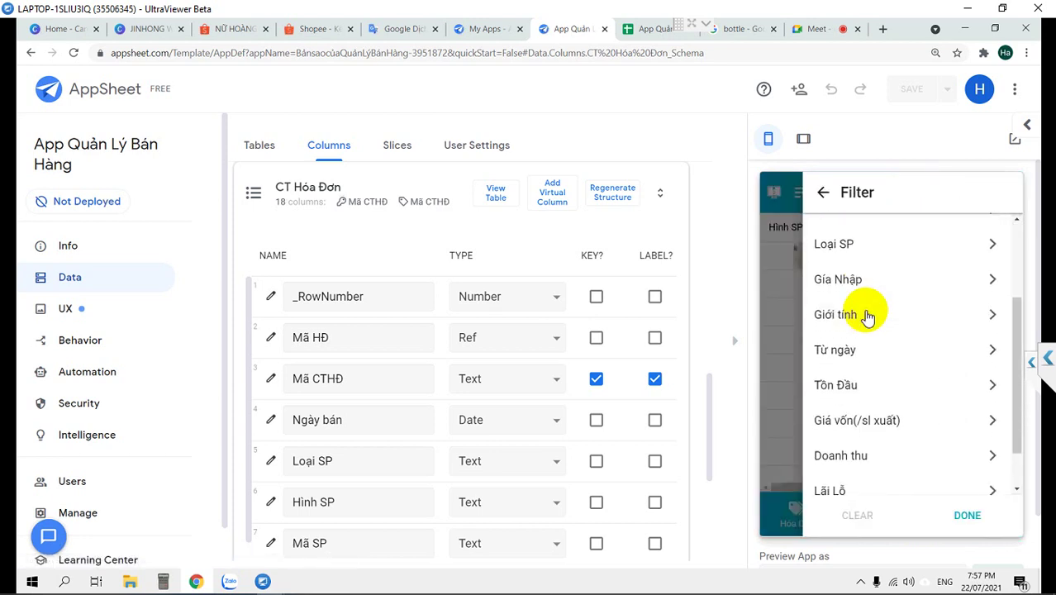
scroll(867, 316, "down", 1)
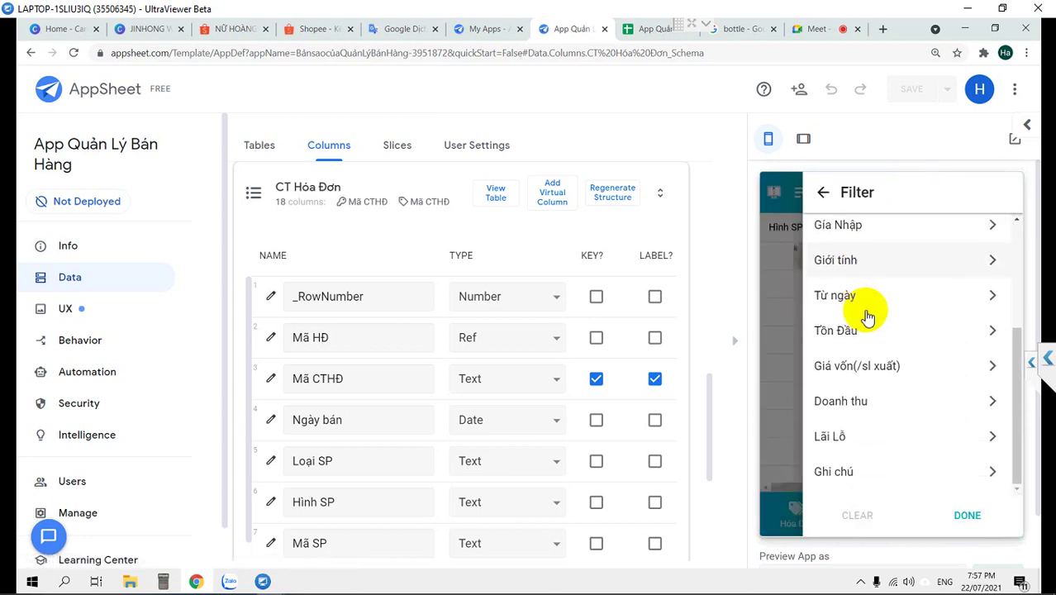
left_click(779, 317)
Filter customers by Nhóm KH SI and (empty), clear it, then open the spreadsheet's Sản Phẩm sheet
left_click(978, 523)
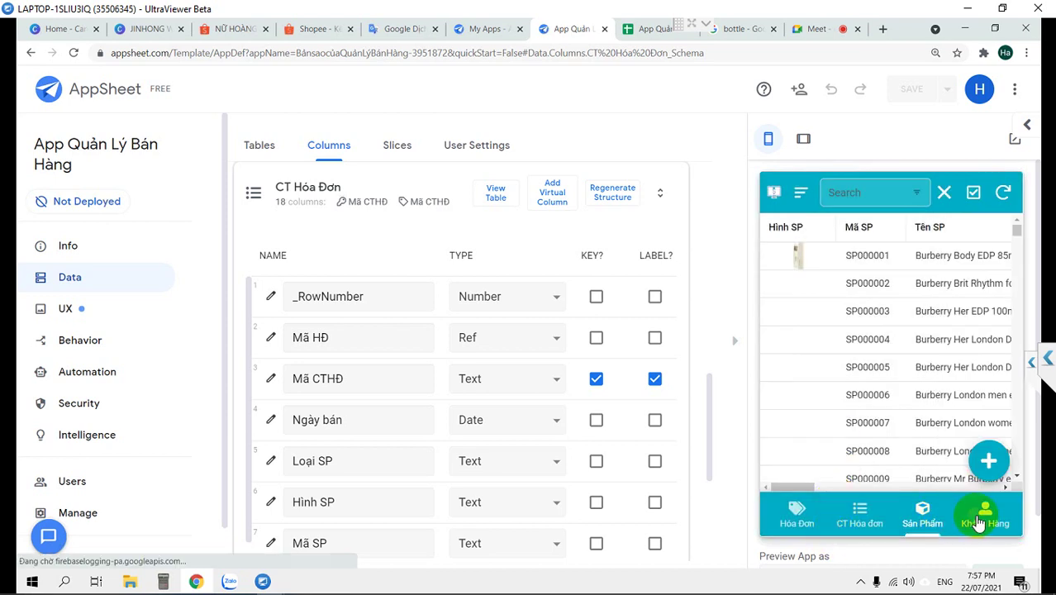
left_click(942, 193)
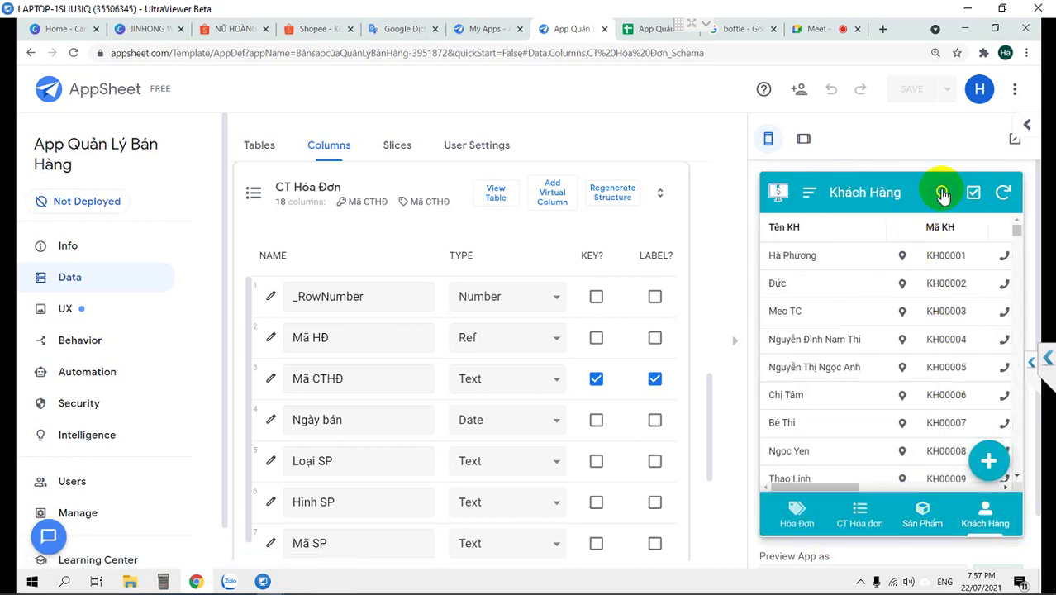
left_click(918, 193)
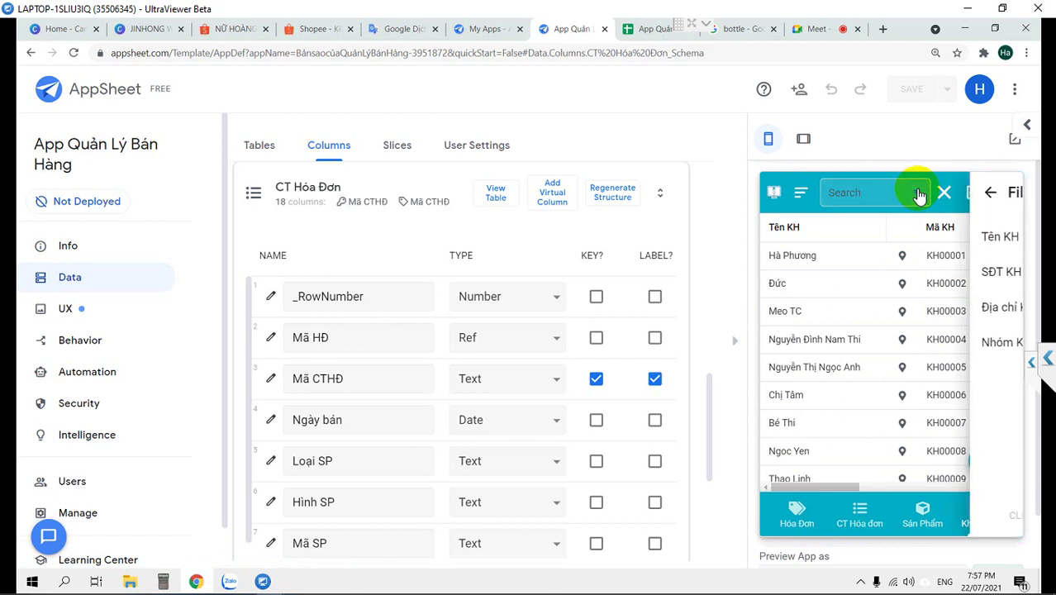
left_click(855, 344)
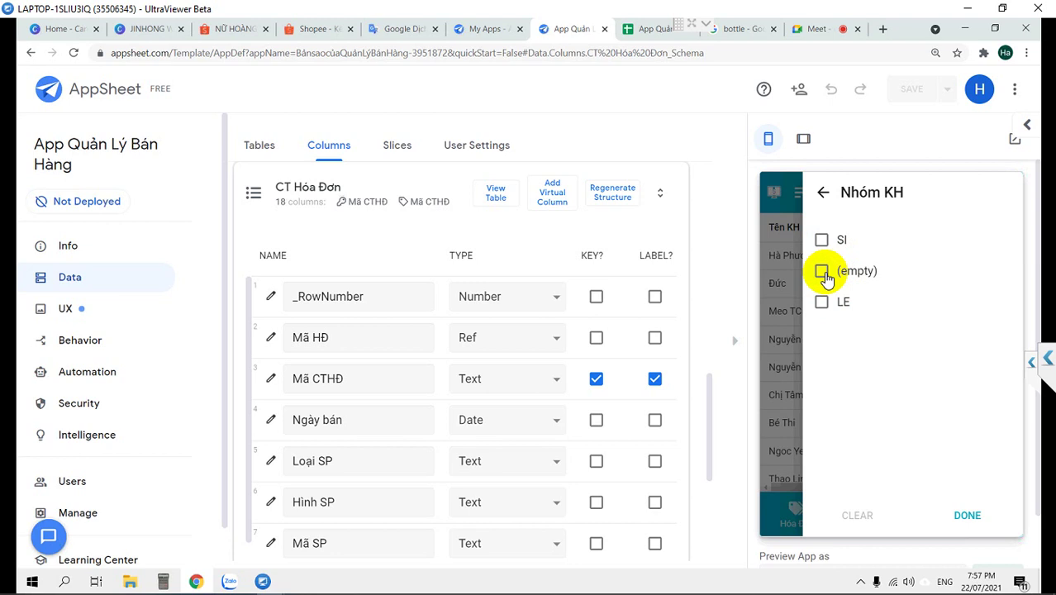
left_click(822, 241)
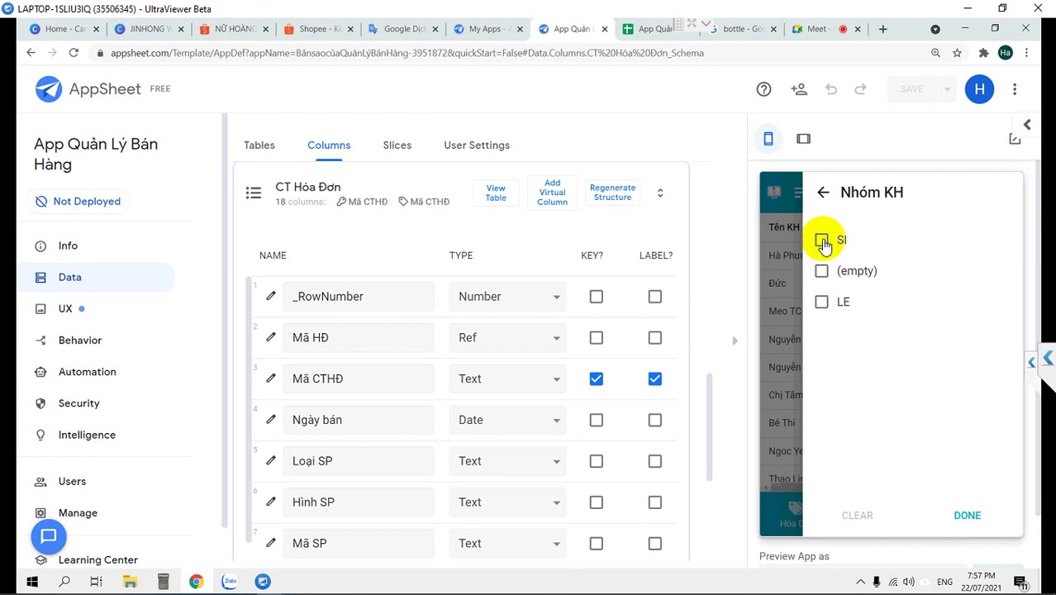
left_click(823, 273)
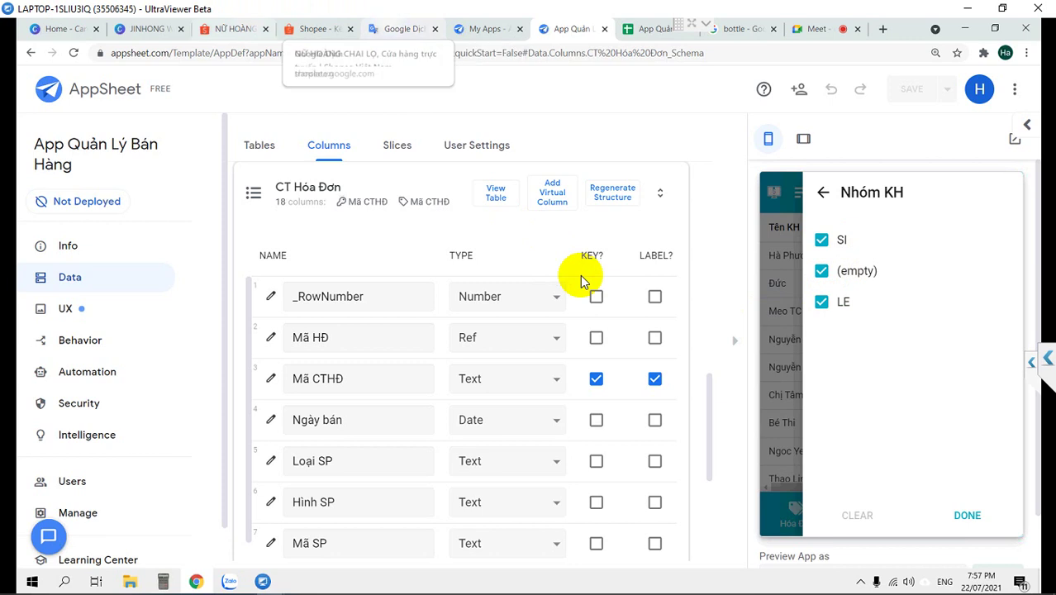
left_click(821, 240)
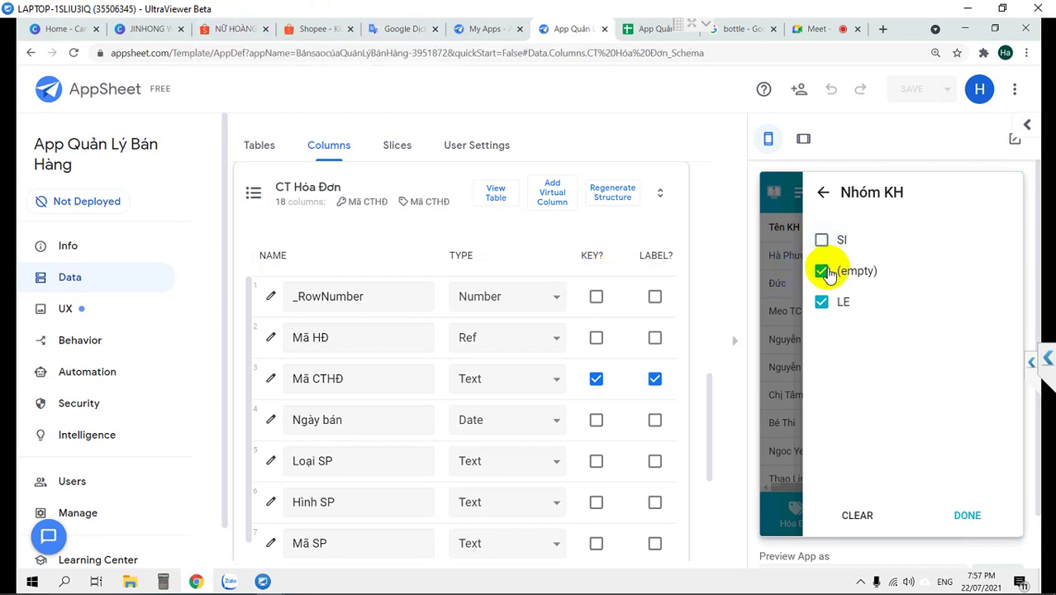
left_click(822, 278)
left_click(822, 300)
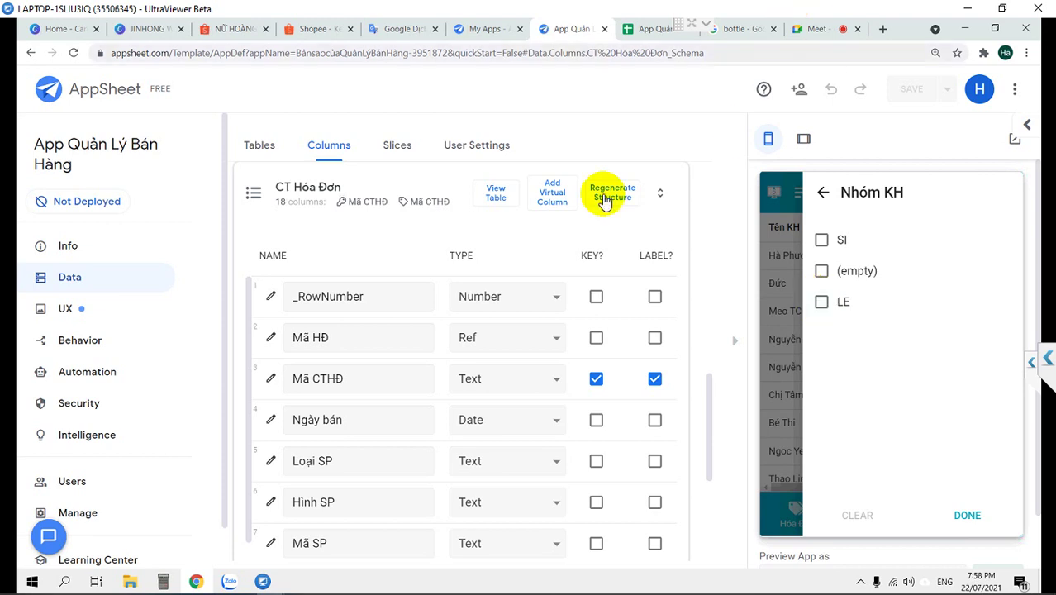
left_click(639, 29)
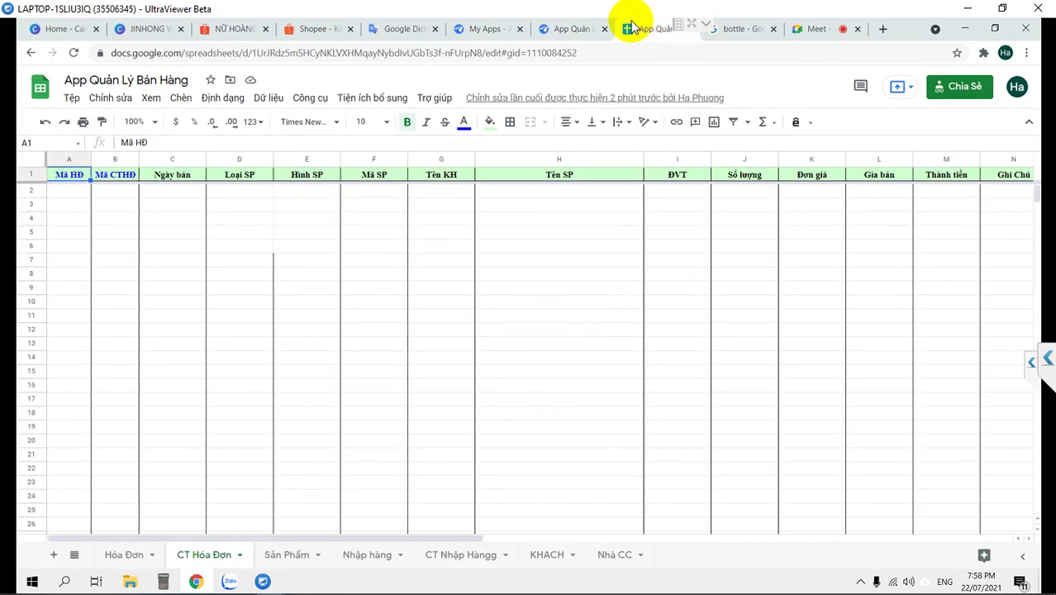
left_click(286, 555)
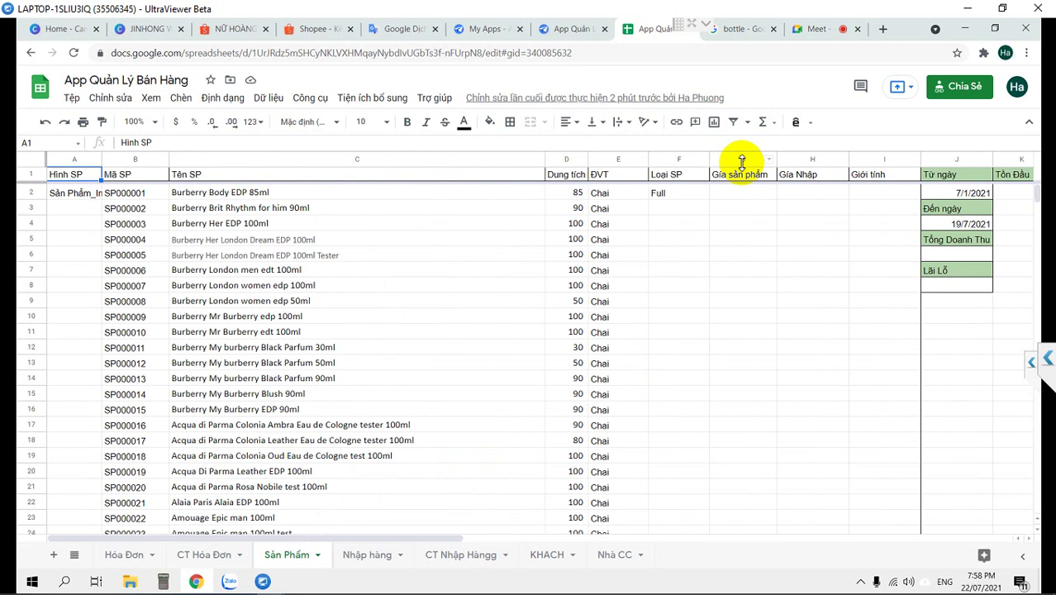
Insert a Giá sỉ column before Gía Nhập and rename the G1 header to Giá lẻ
left_click(740, 176)
left_click(803, 160)
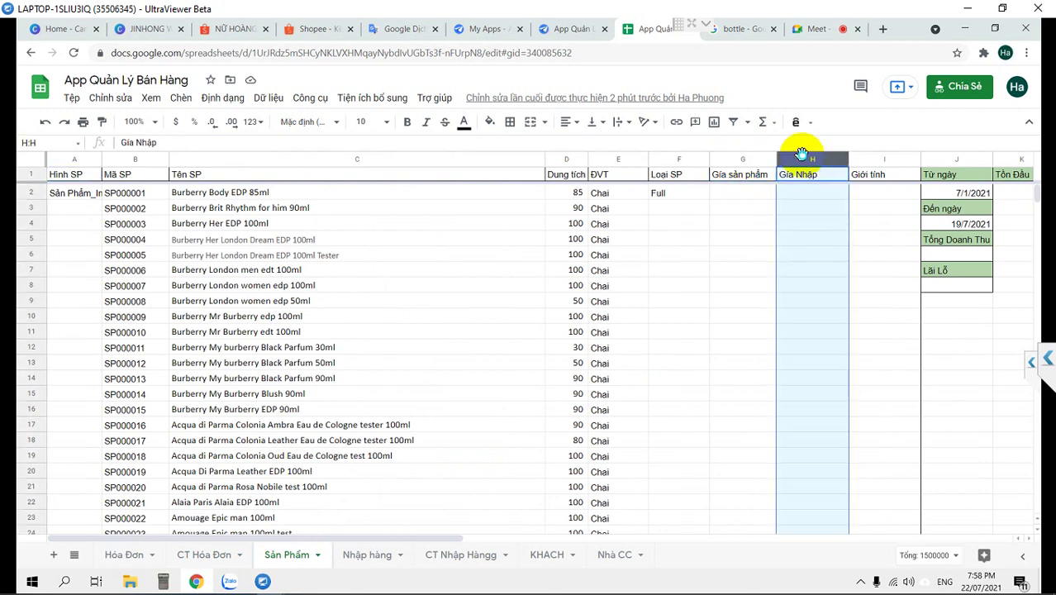
right_click(800, 157)
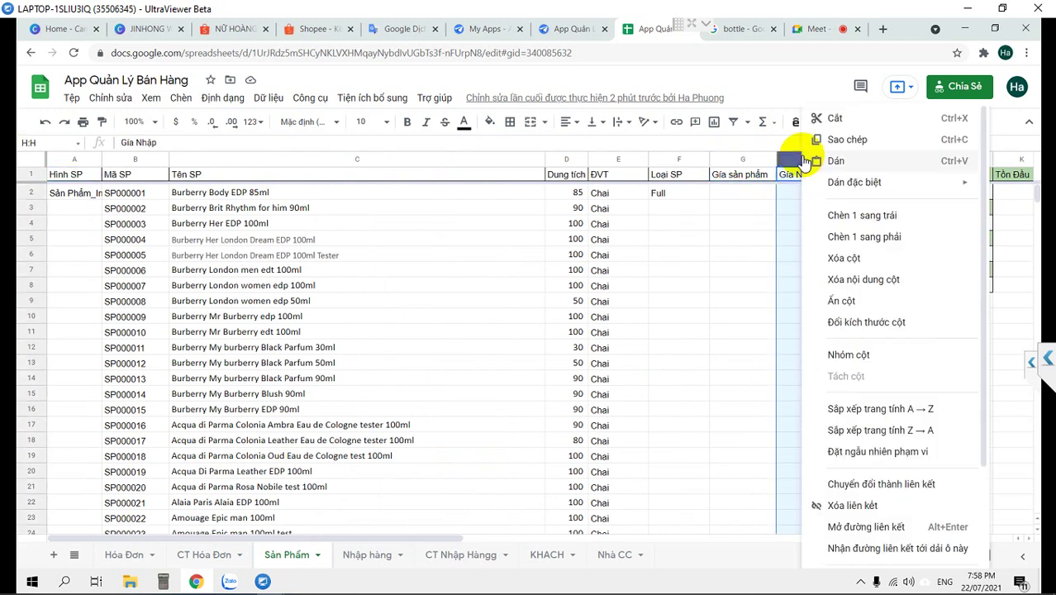
left_click(861, 216)
left_click(822, 176)
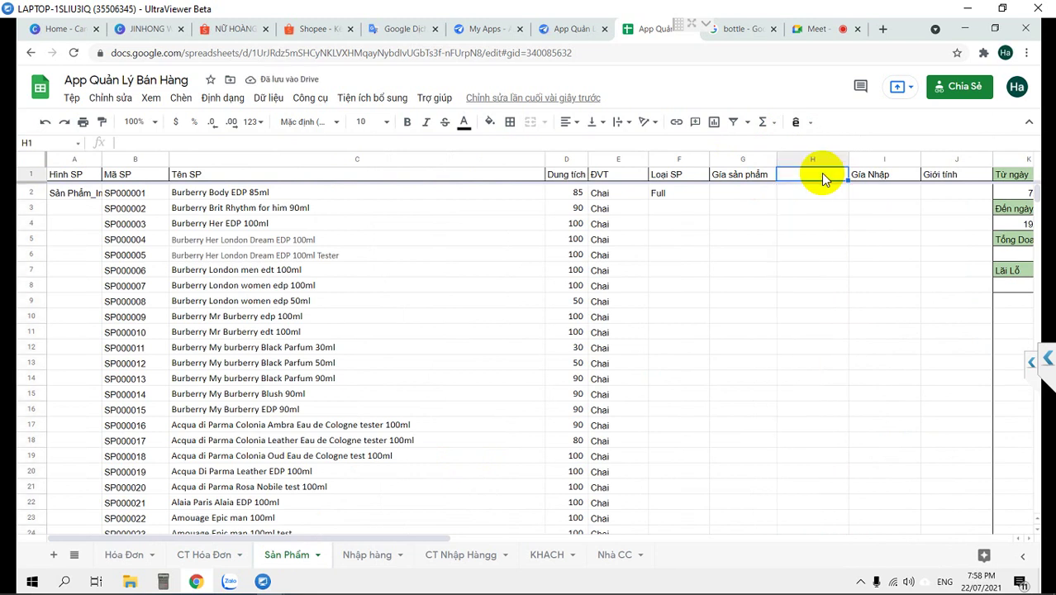
type("Giá sỉ")
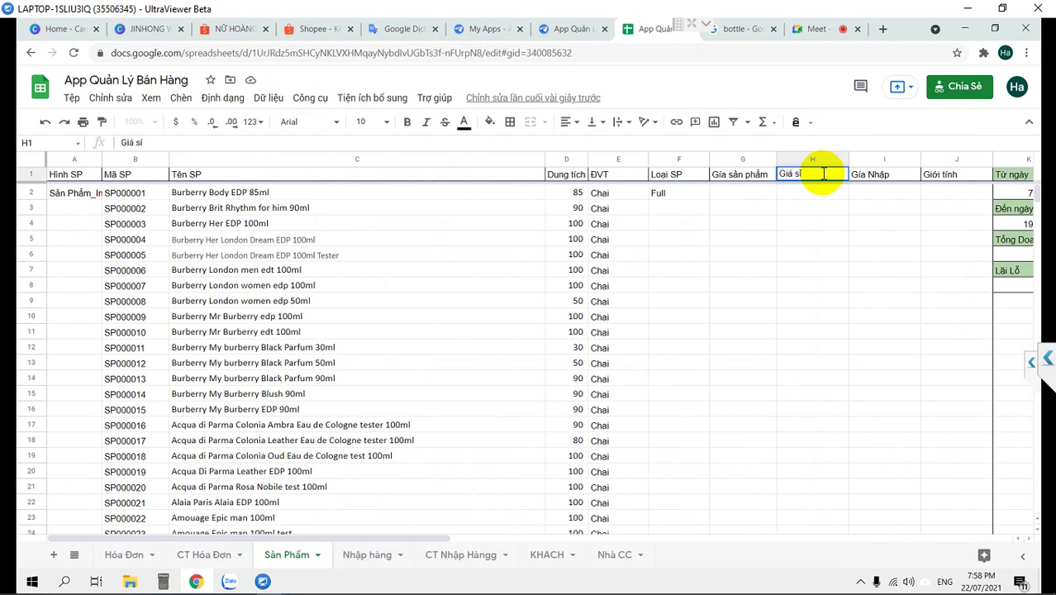
key("Left")
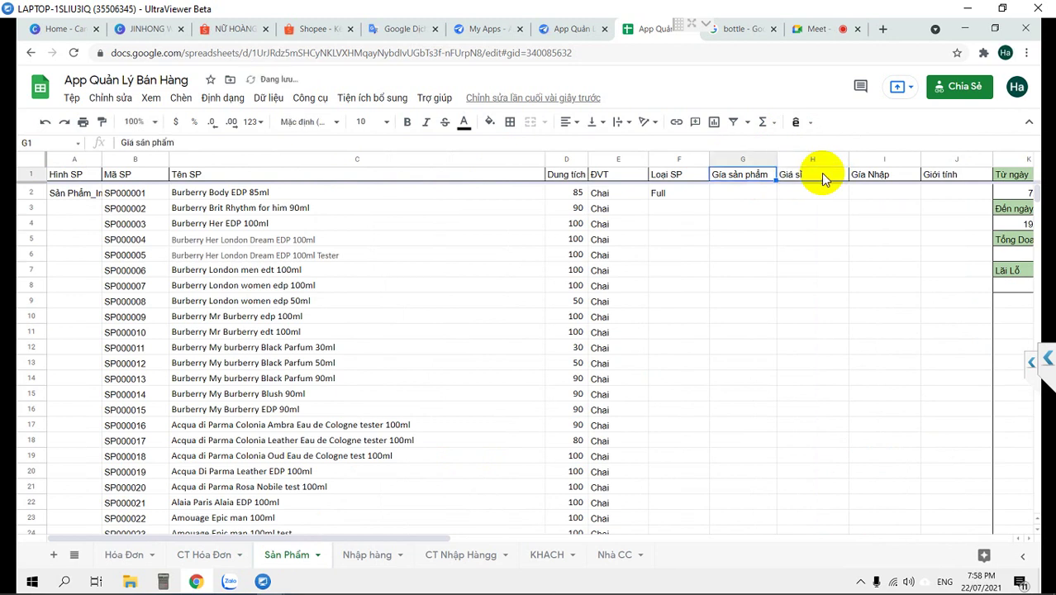
type("Giá lẻ")
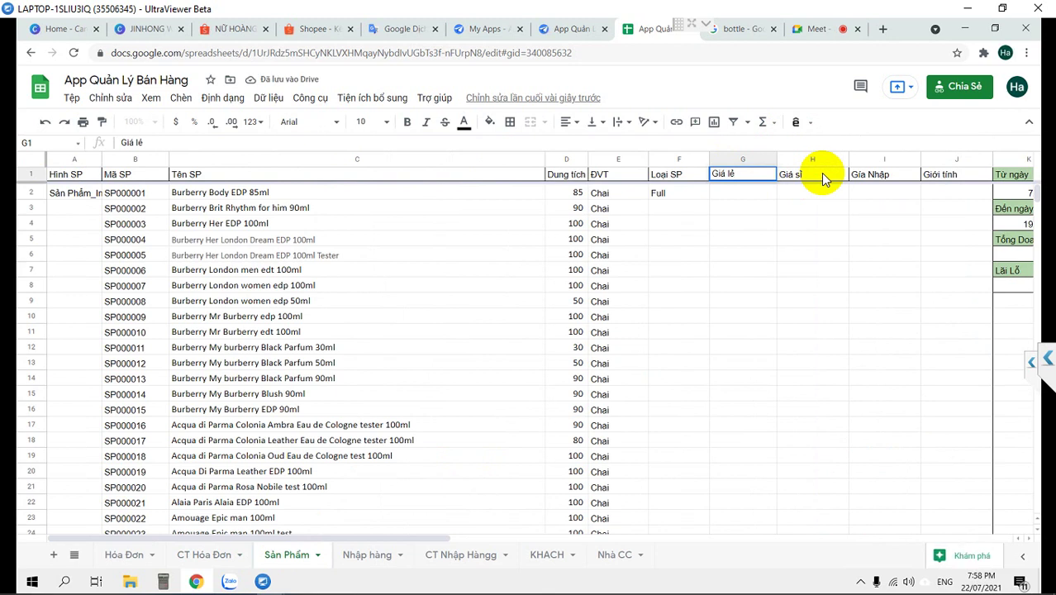
key("Return")
Auto-fit the widths of the three price columns G–I
left_click(807, 162)
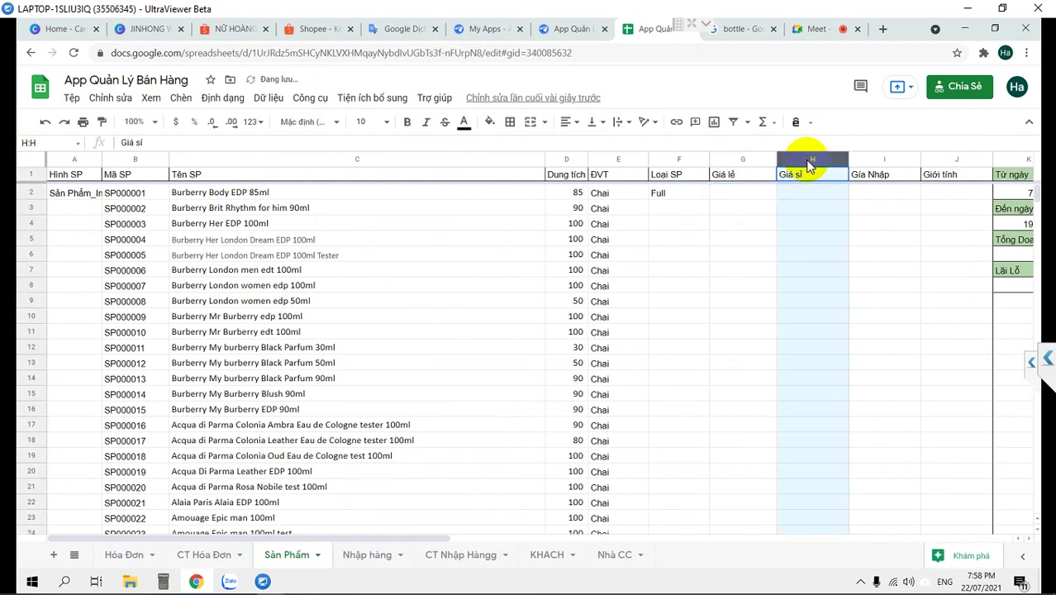
left_click(882, 159)
left_click(738, 156, "shift")
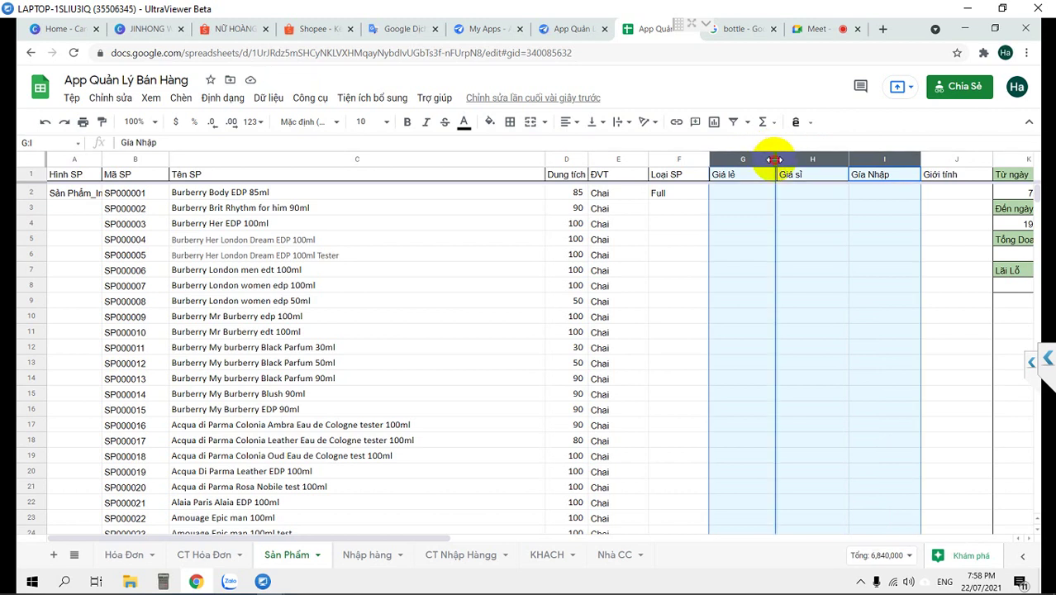
double_click(776, 158)
left_click(816, 238)
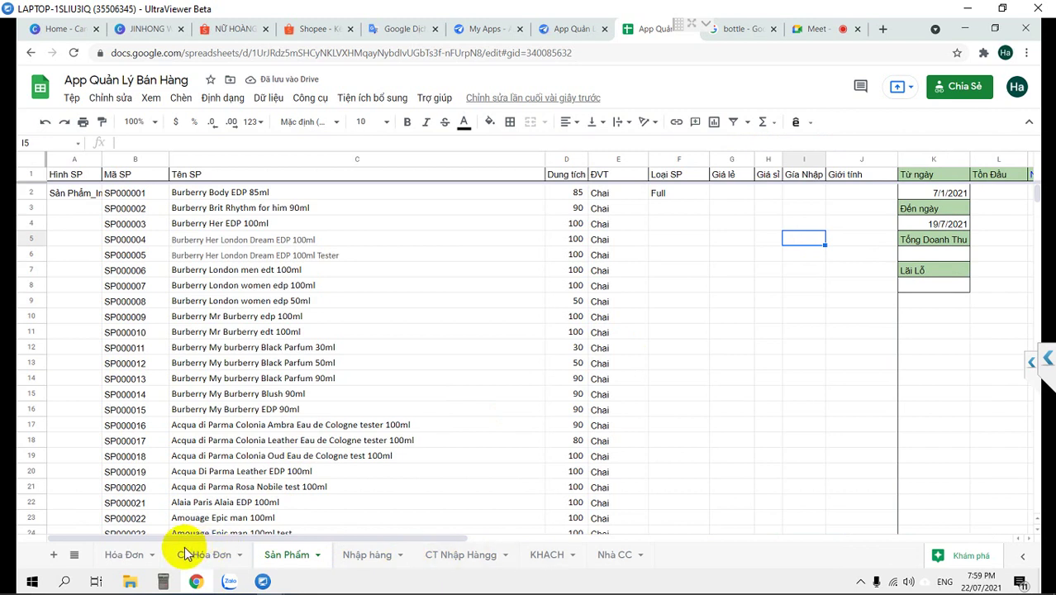
Browse the KHACH, CT Nhập Hàngg, Nhập hàng, CT Hóa Đơn and Hóa Đơn sheets, ending on KHACH
left_click(541, 553)
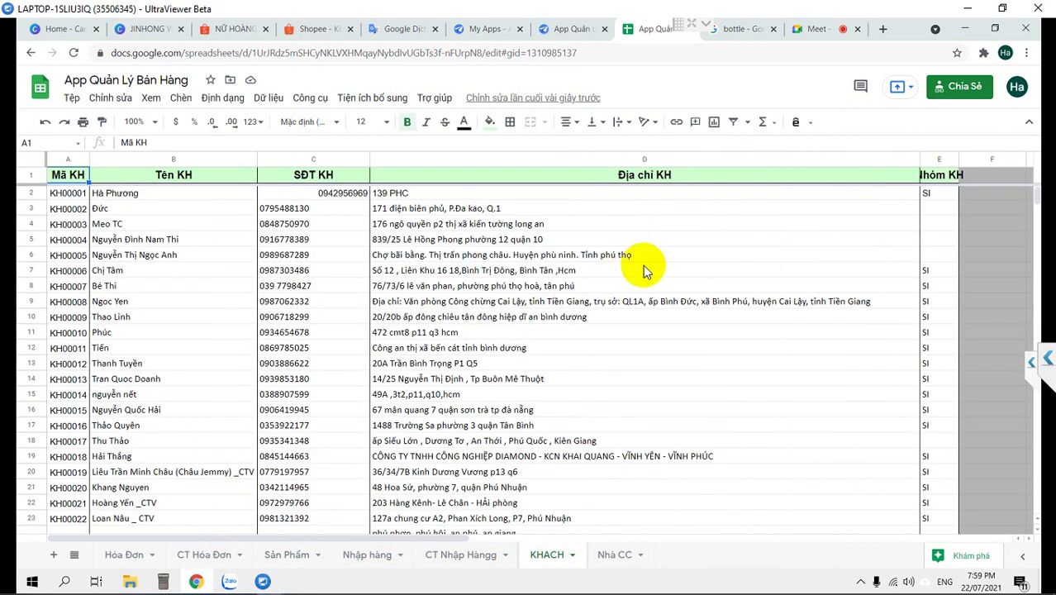
left_click(460, 561)
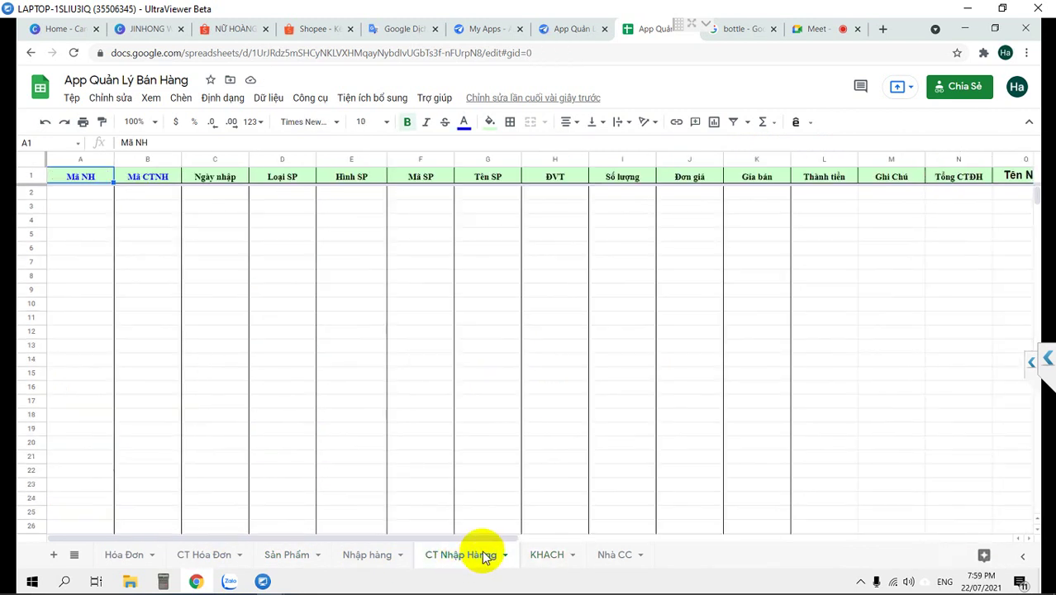
left_click(366, 555)
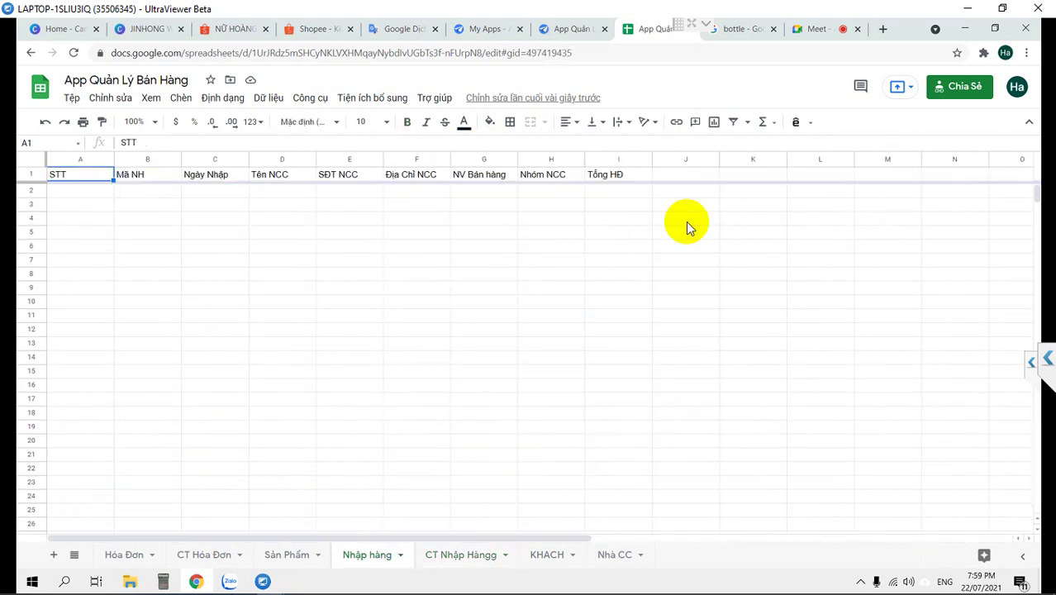
left_click(200, 560)
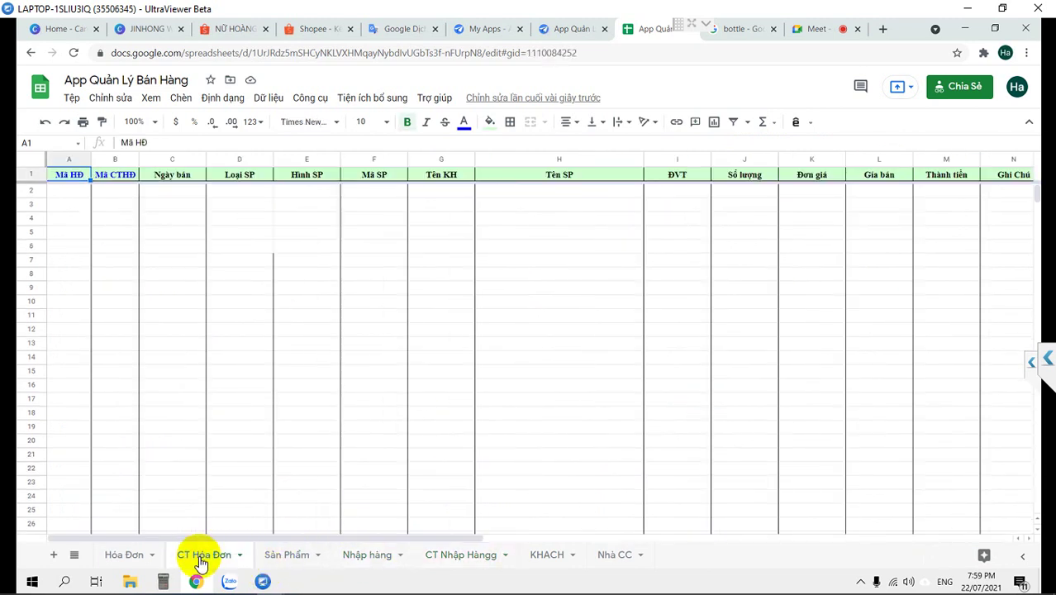
left_click(126, 565)
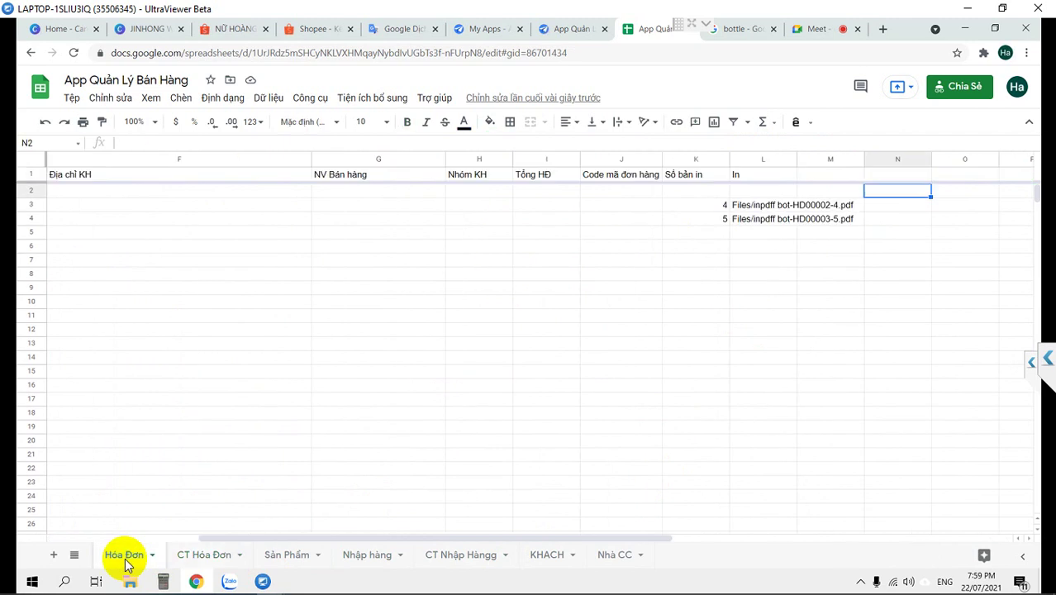
left_click(198, 561)
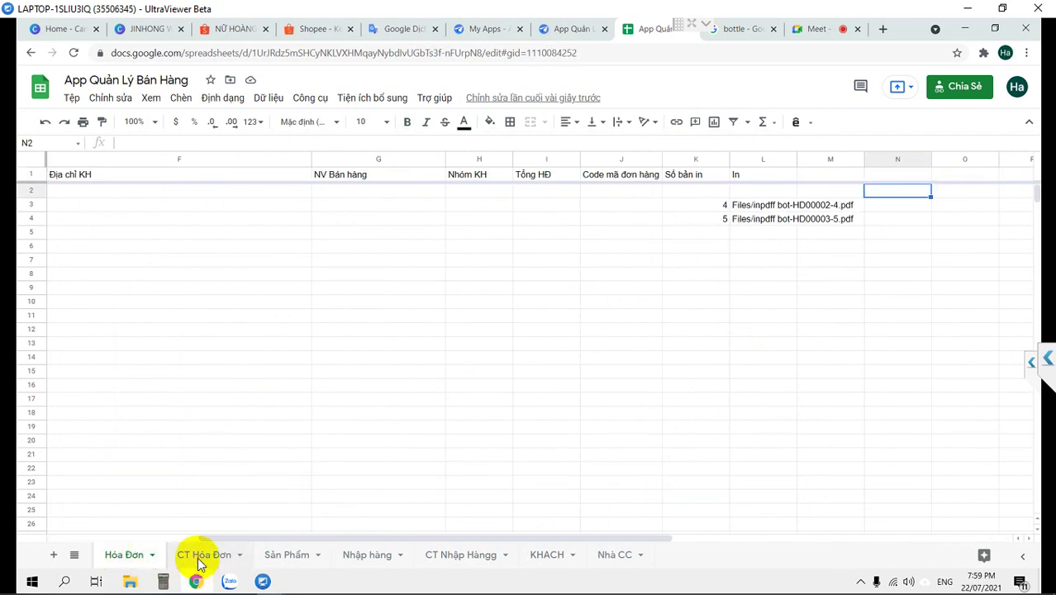
left_click(124, 556)
left_click(479, 562)
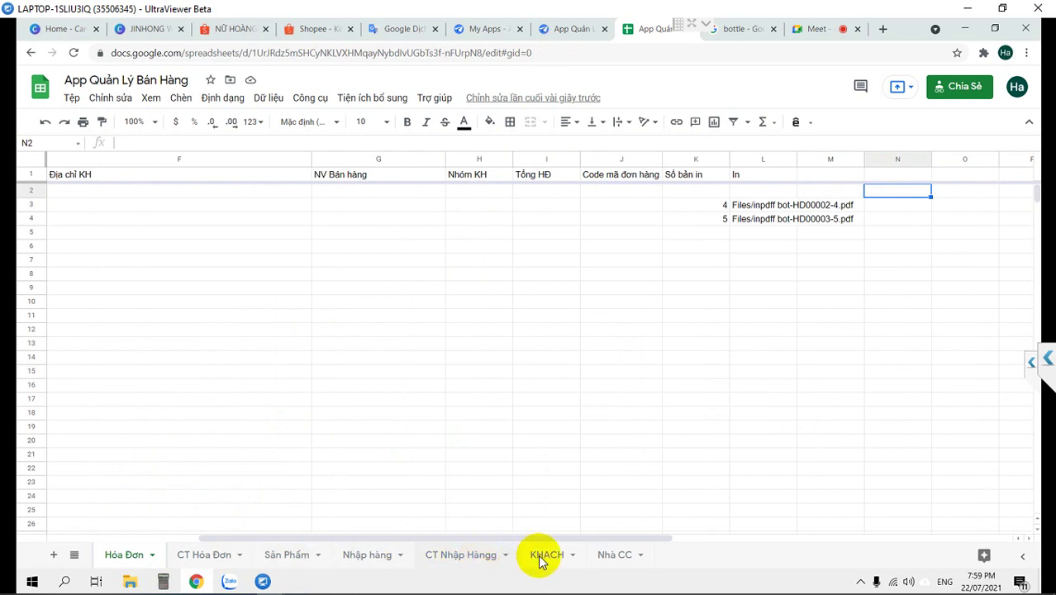
left_click(538, 556)
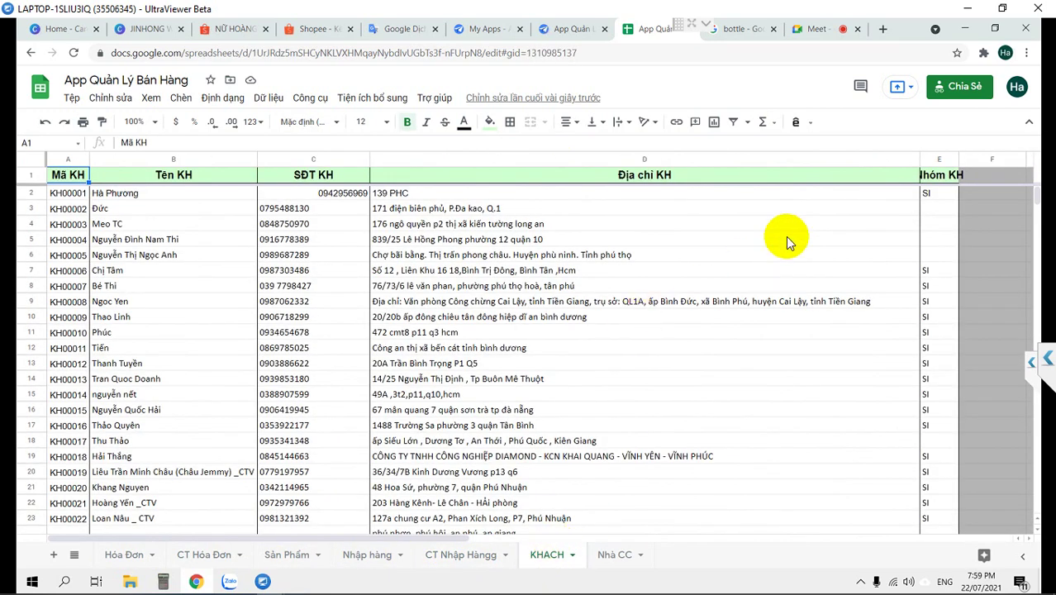
Scan the Nhóm KH column for customers without a group, then select the whole KHACH sheet
left_click(928, 198)
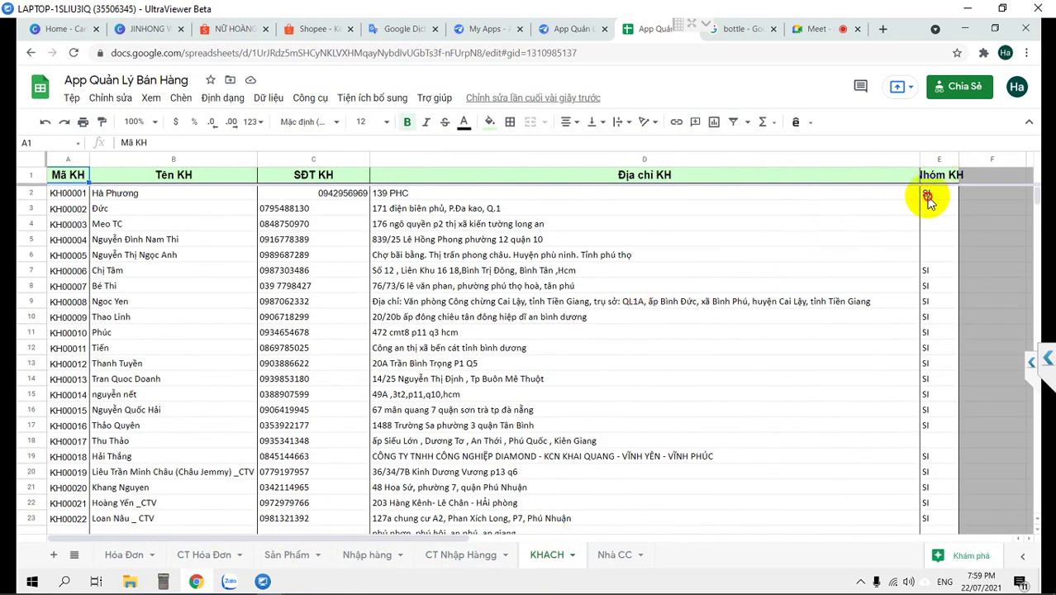
scroll(936, 336, "down", 5)
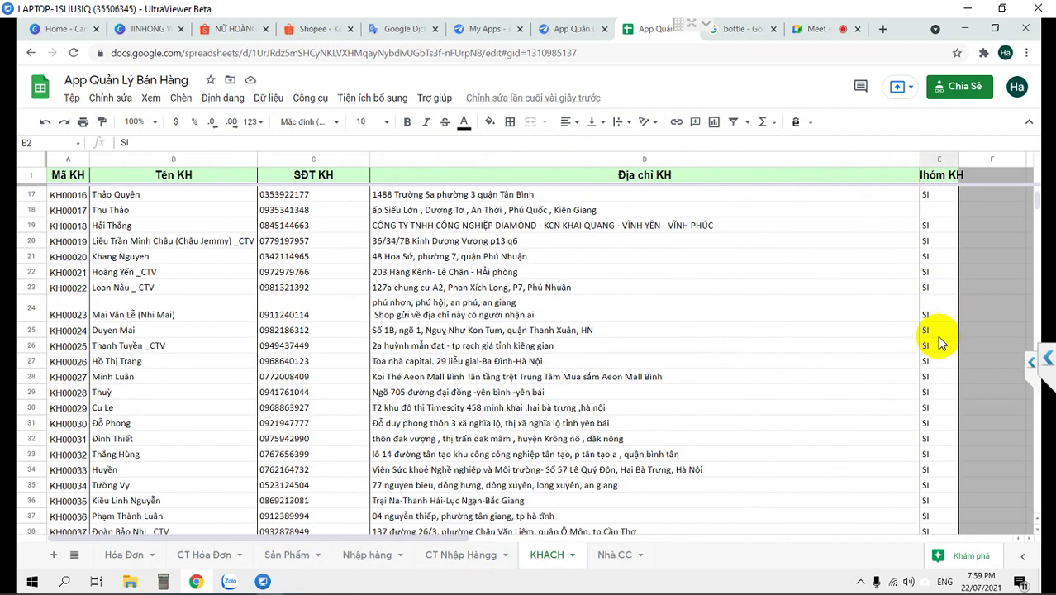
left_click_drag(1034, 235, 1023, 164)
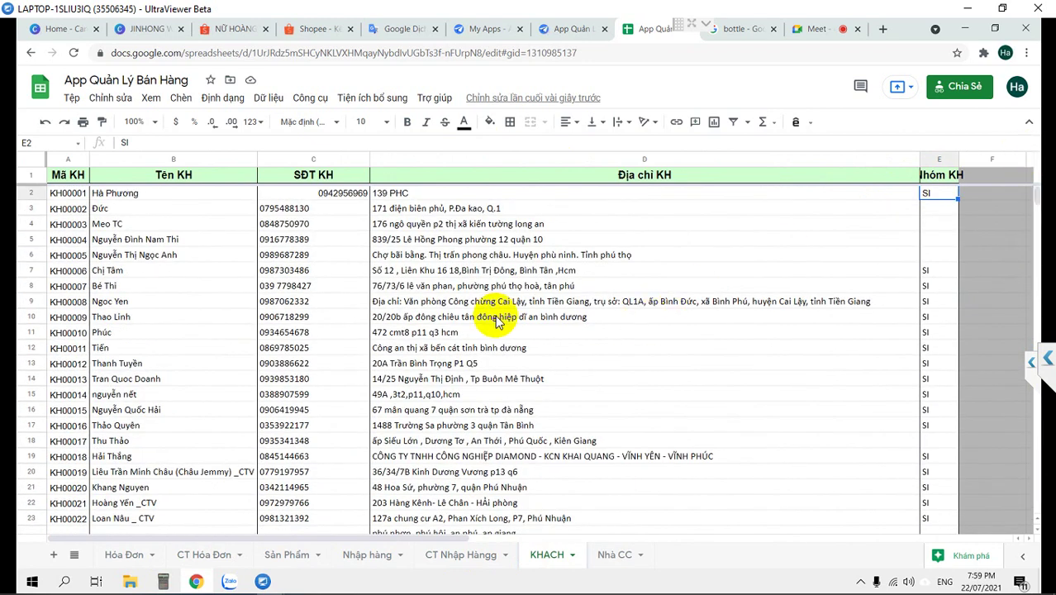
scroll(936, 216, "down", 1)
scroll(936, 218, "up", 1)
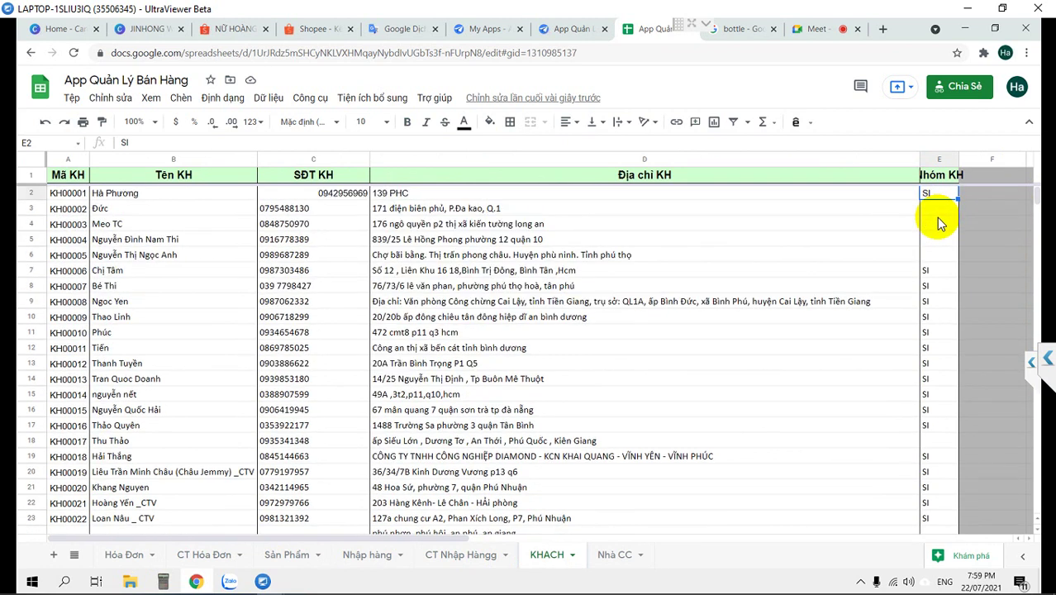
left_click(932, 217)
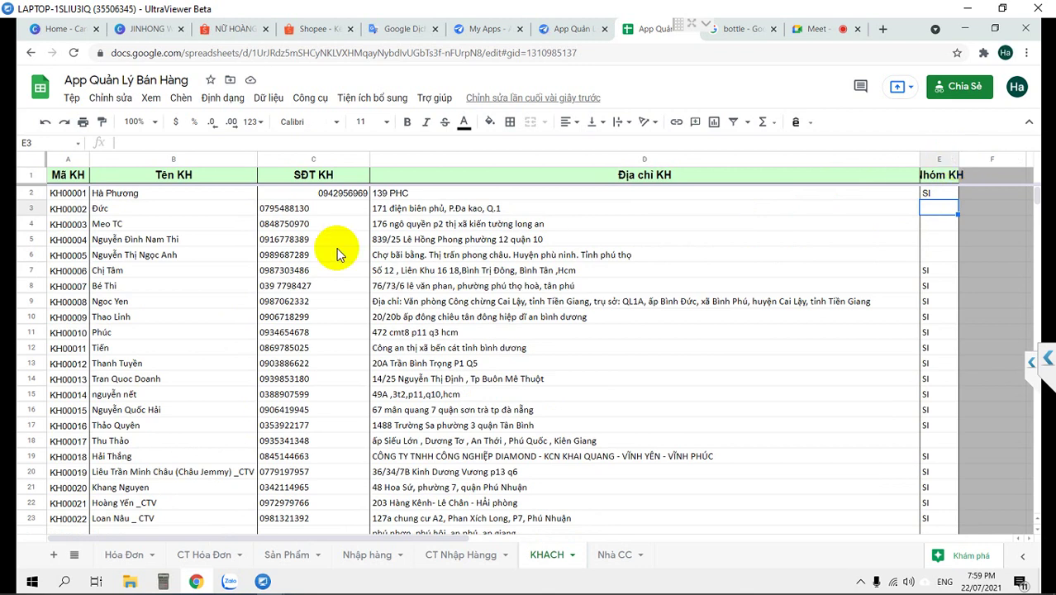
key("ctrl+a")
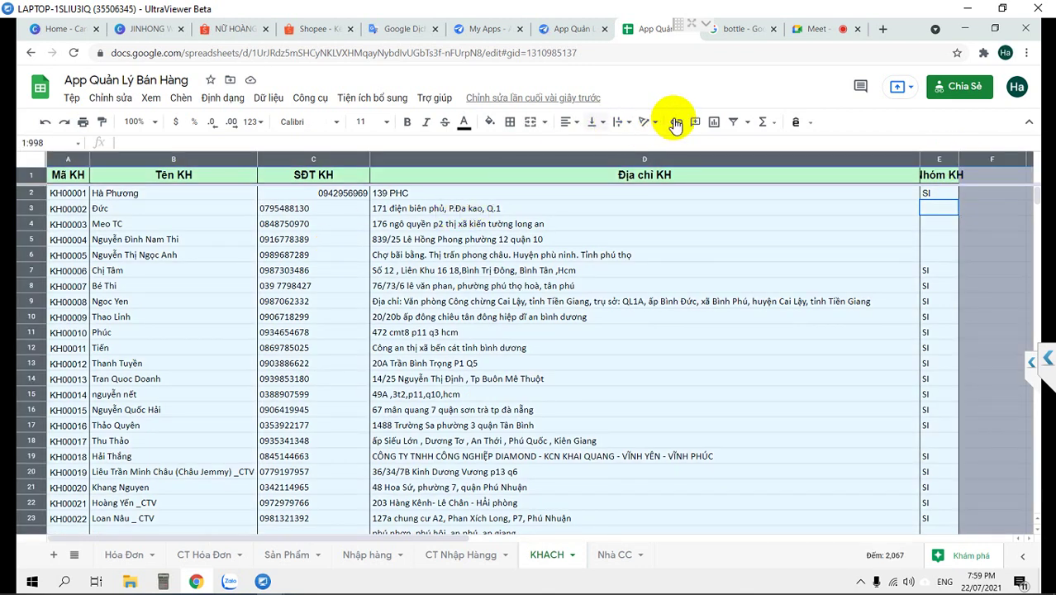
Create a filter showing only blank Nhóm KH values in column E
left_click(732, 121)
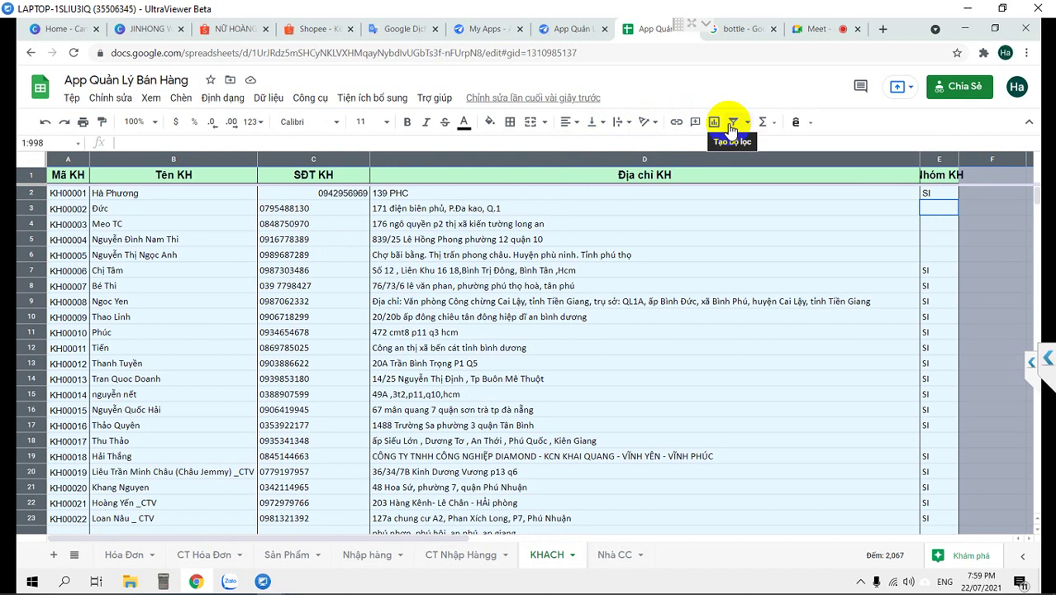
left_click(950, 175)
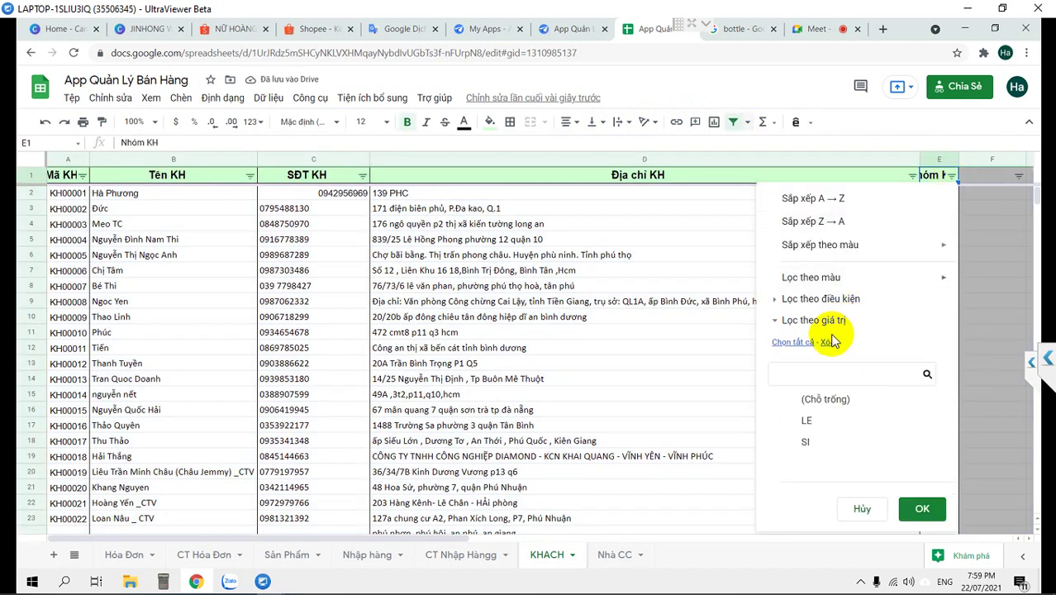
left_click(816, 398)
left_click(913, 511)
Fill LE into the filtered blank Nhóm KH cells from E3 down to row 421
left_click(936, 202)
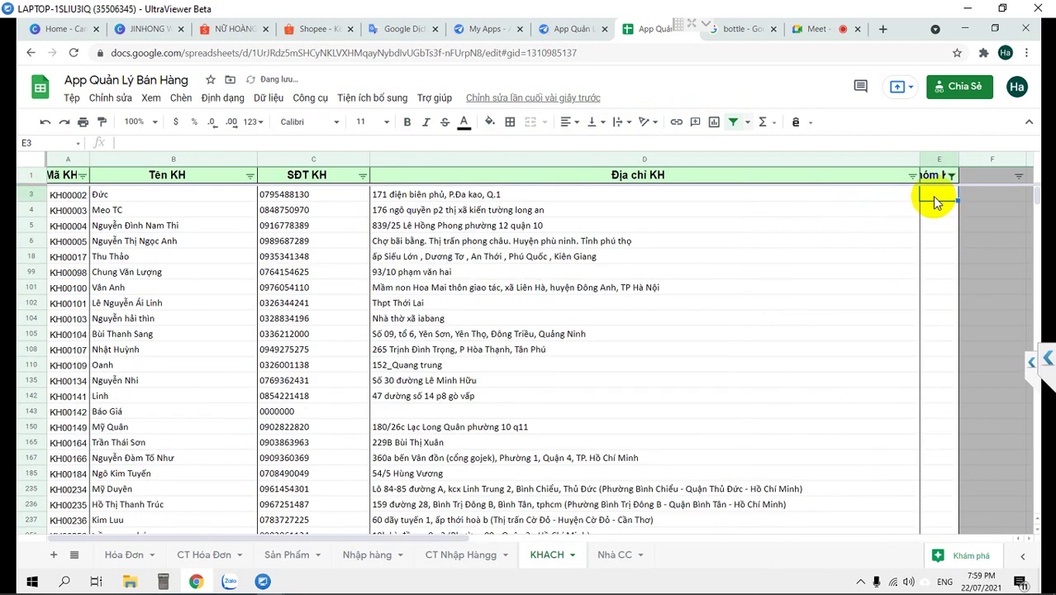
type("LE")
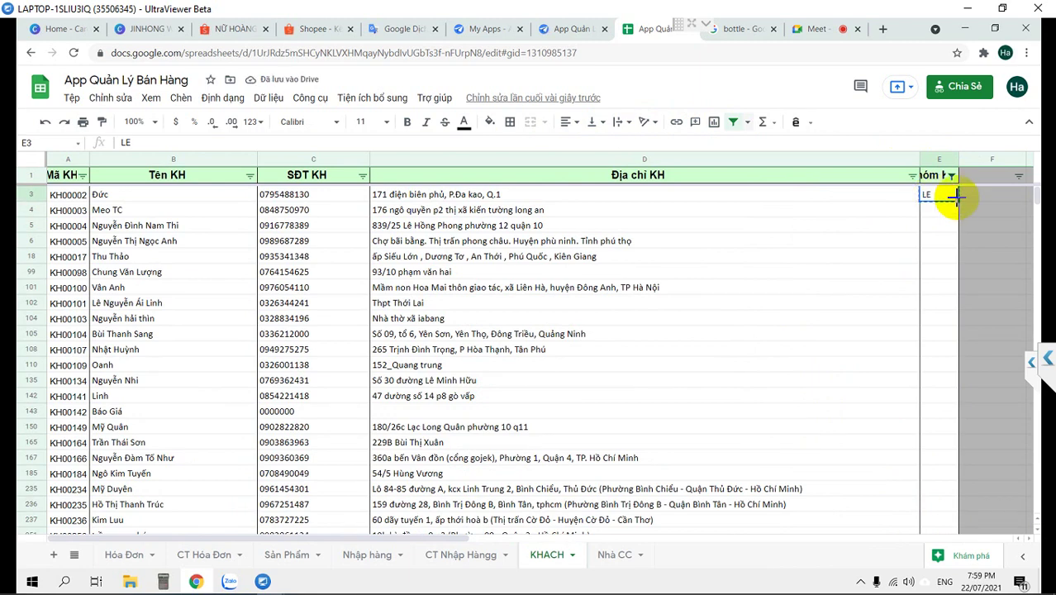
left_click_drag(955, 211, 944, 337)
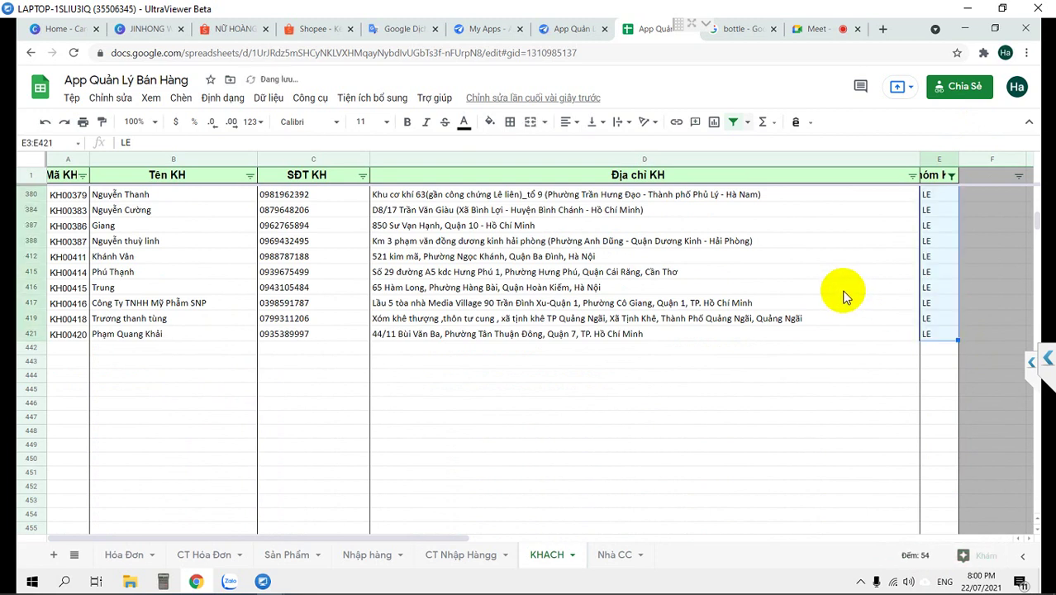
left_click(842, 291)
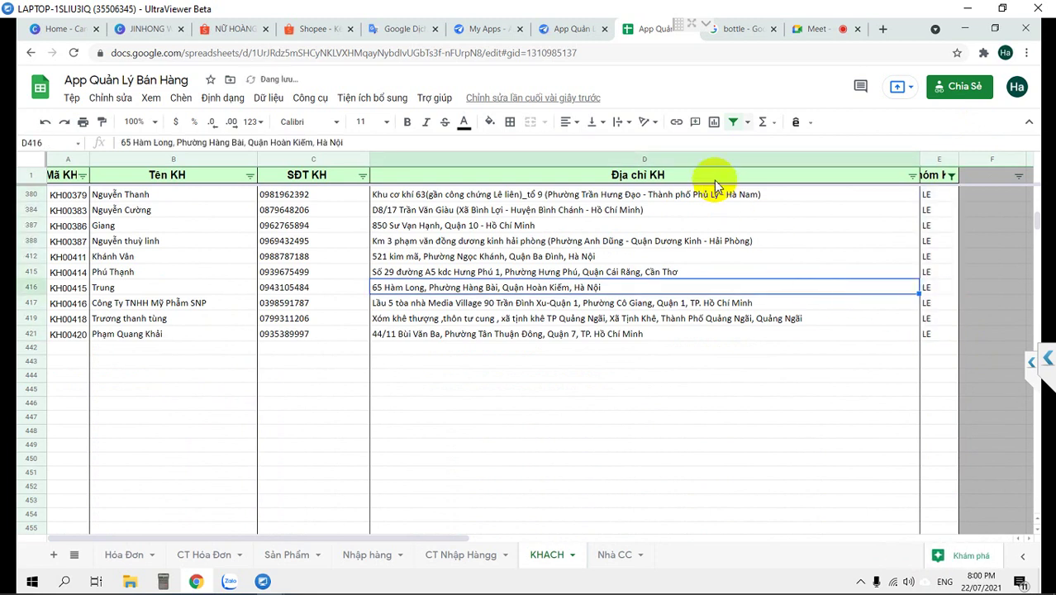
left_click(579, 28)
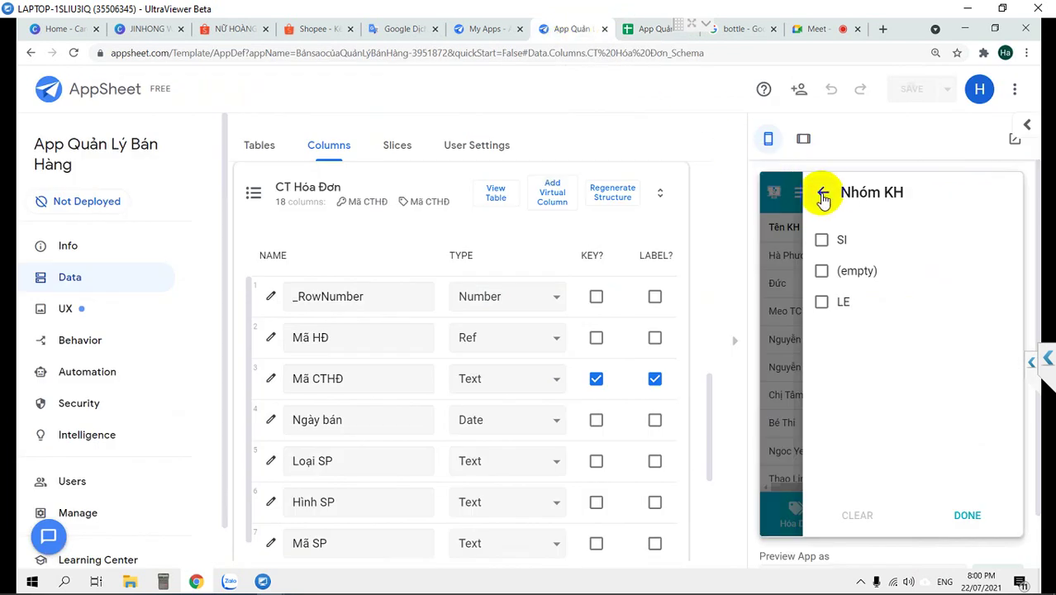
left_click(823, 192)
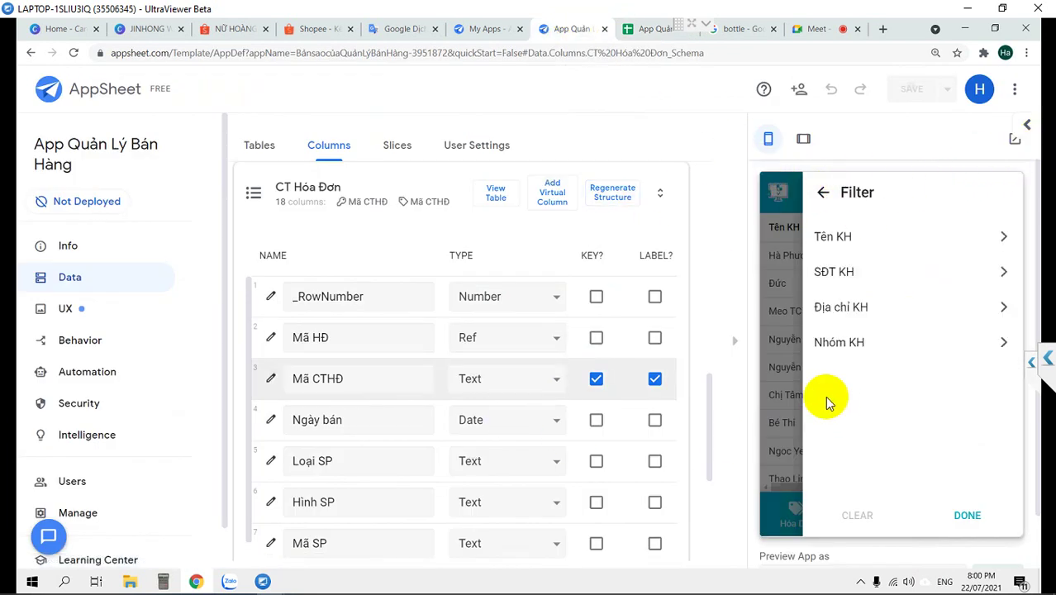
left_click(735, 347)
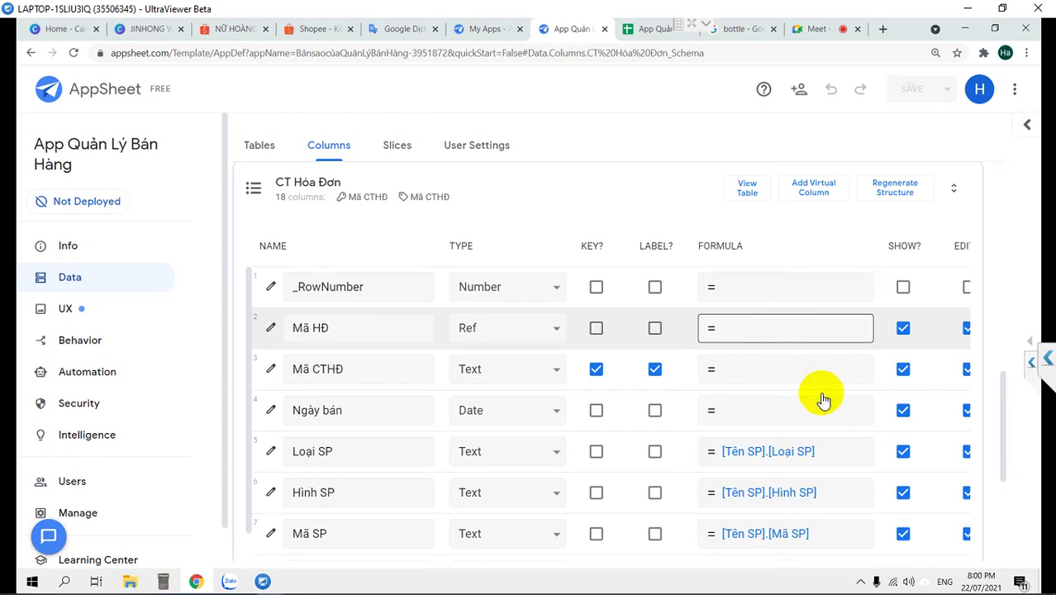
scroll(820, 396, "down", 2)
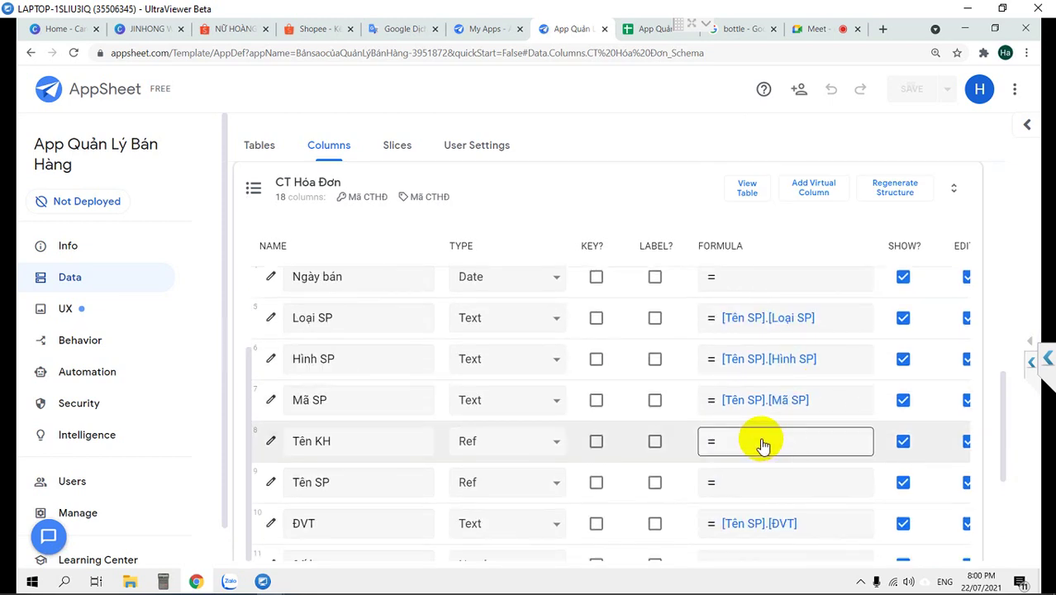
scroll(762, 444, "down", 3)
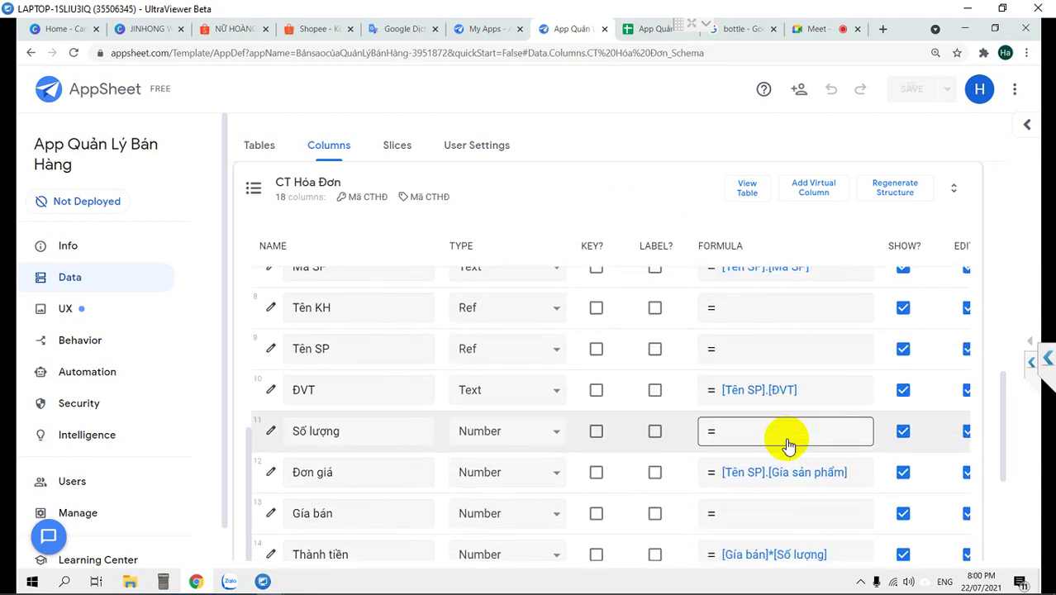
scroll(789, 446, "down", 1)
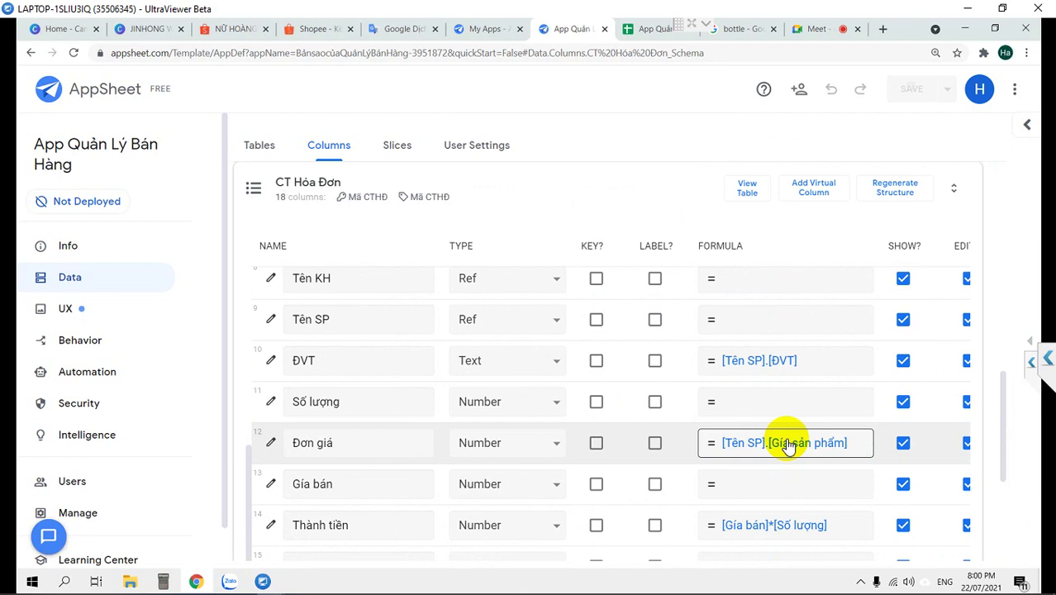
scroll(789, 446, "down", 1)
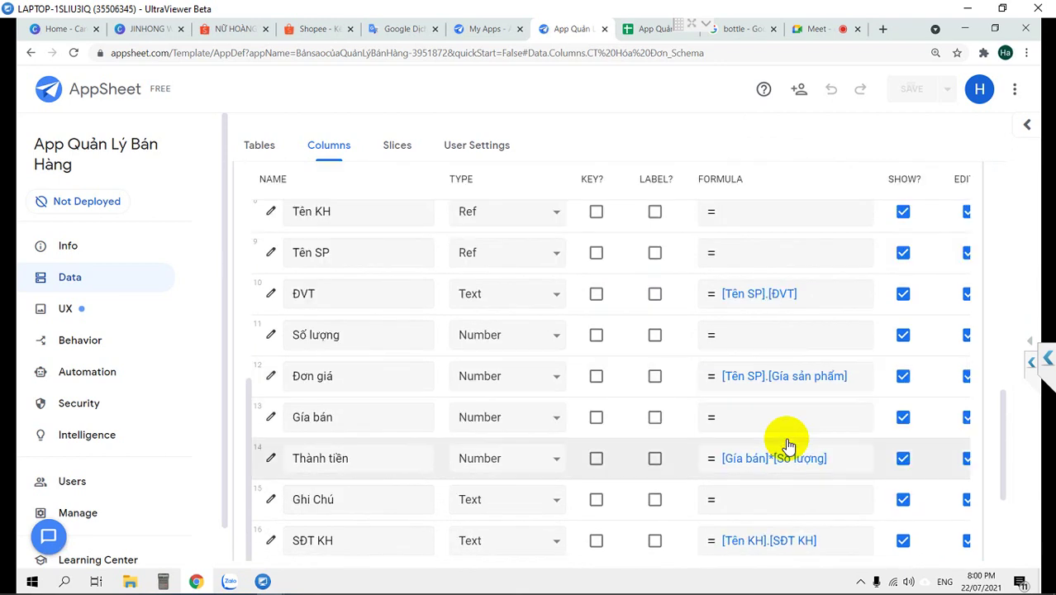
scroll(789, 447, "down", 2)
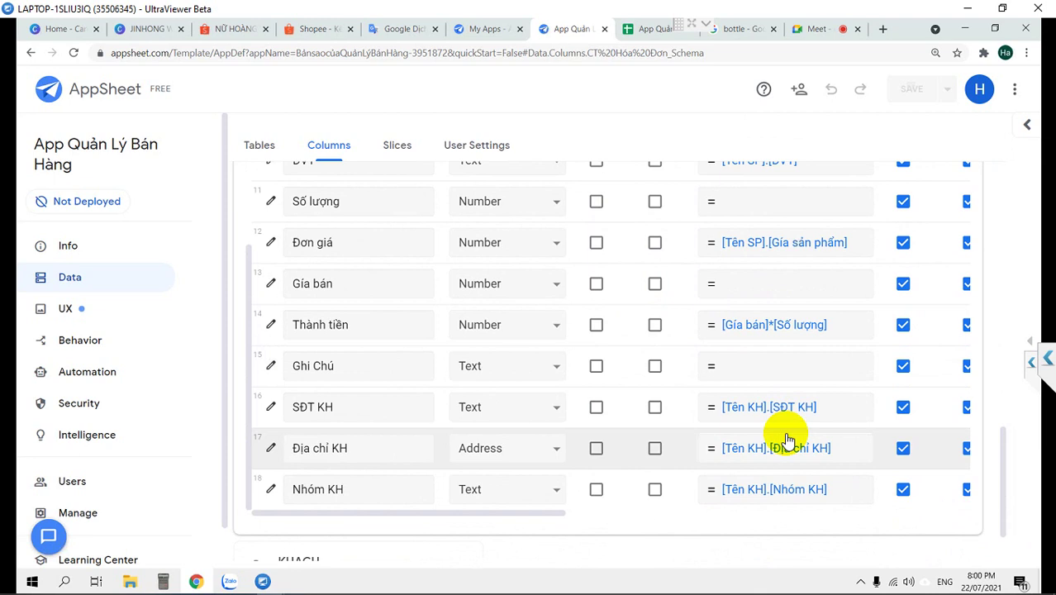
scroll(788, 440, "up", 1)
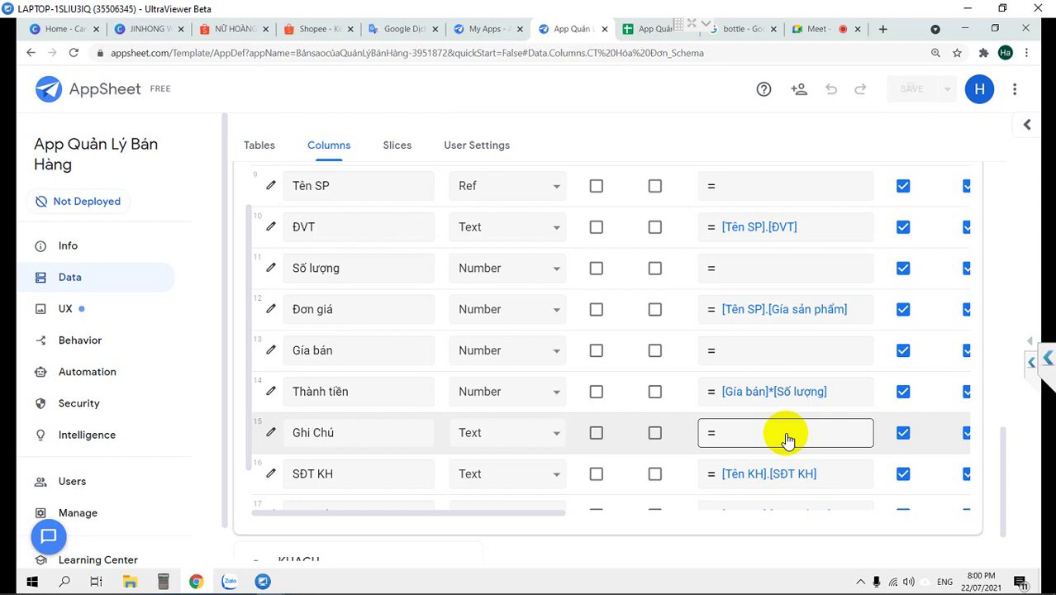
Review the Thành tiền and Đơn giá formulas without changing them
left_click(840, 399)
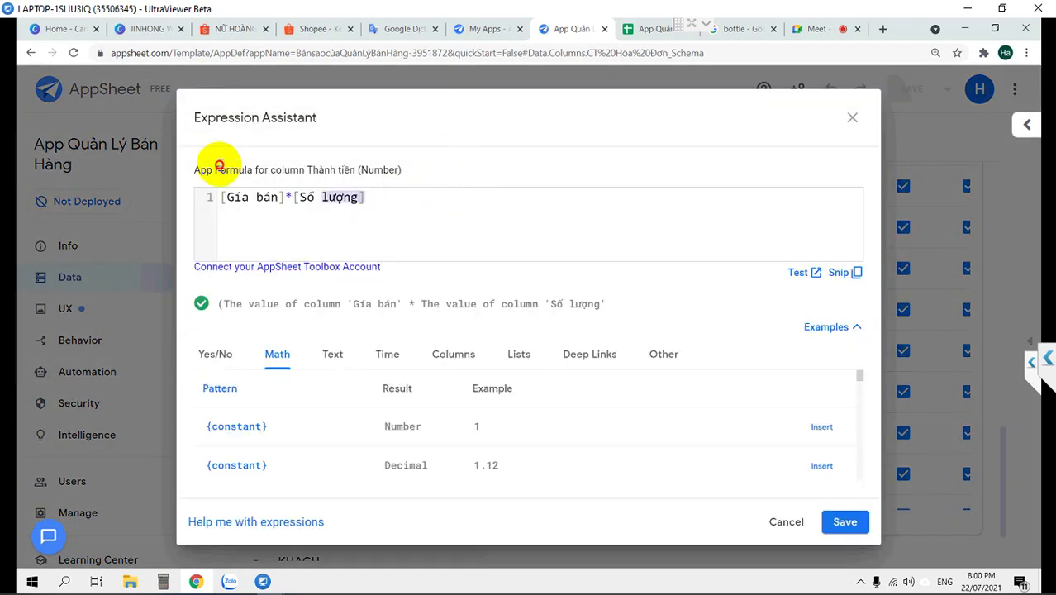
left_click(851, 120)
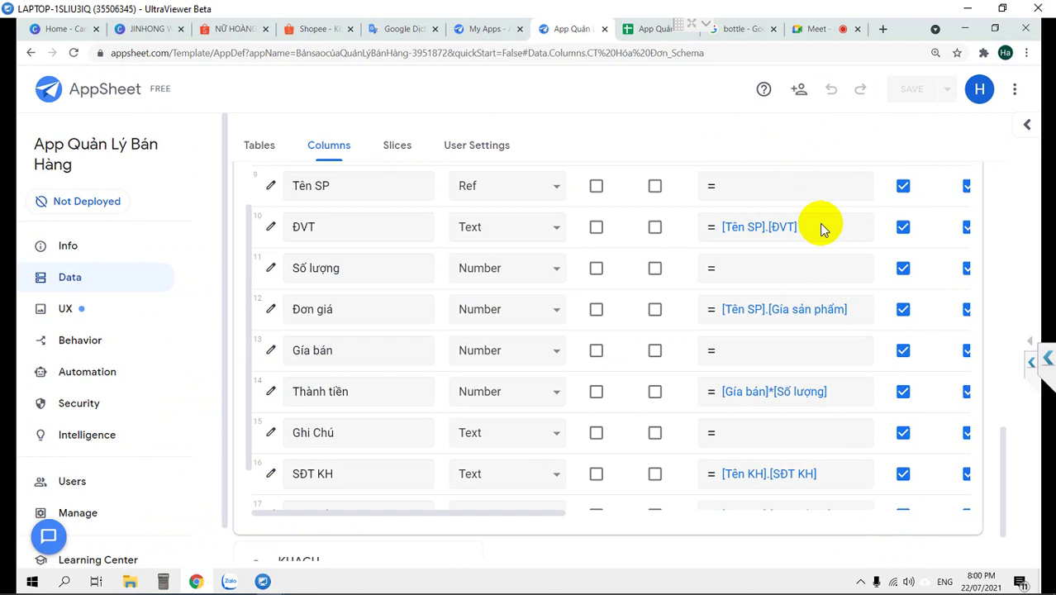
left_click(856, 318)
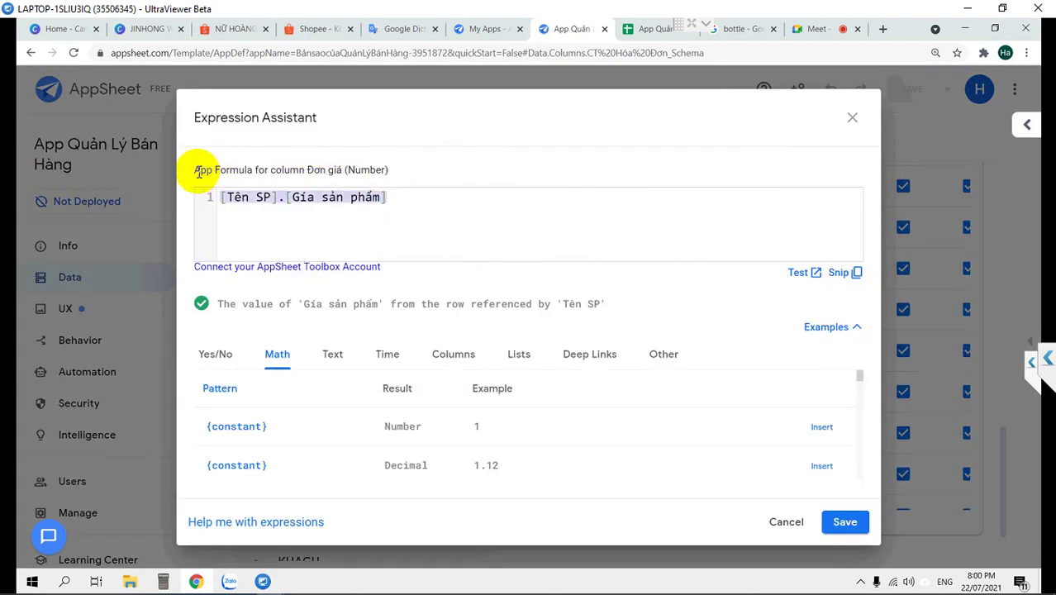
left_click(853, 120)
Collapse the CT Hóa Đơn table's column list
scroll(785, 313, "up", 2)
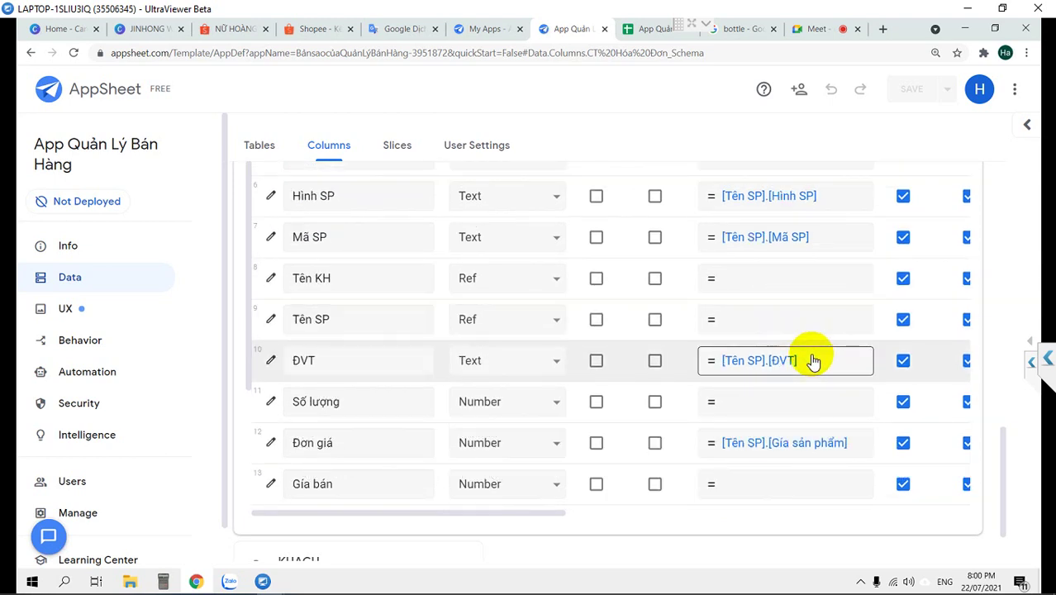
scroll(814, 360, "down", 1)
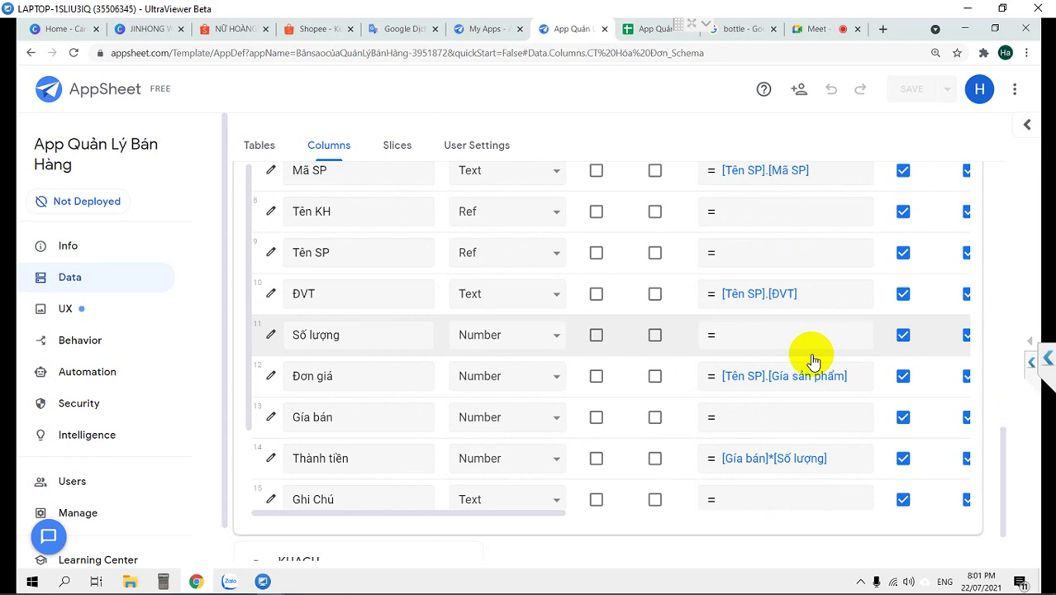
scroll(472, 216, "up", 3)
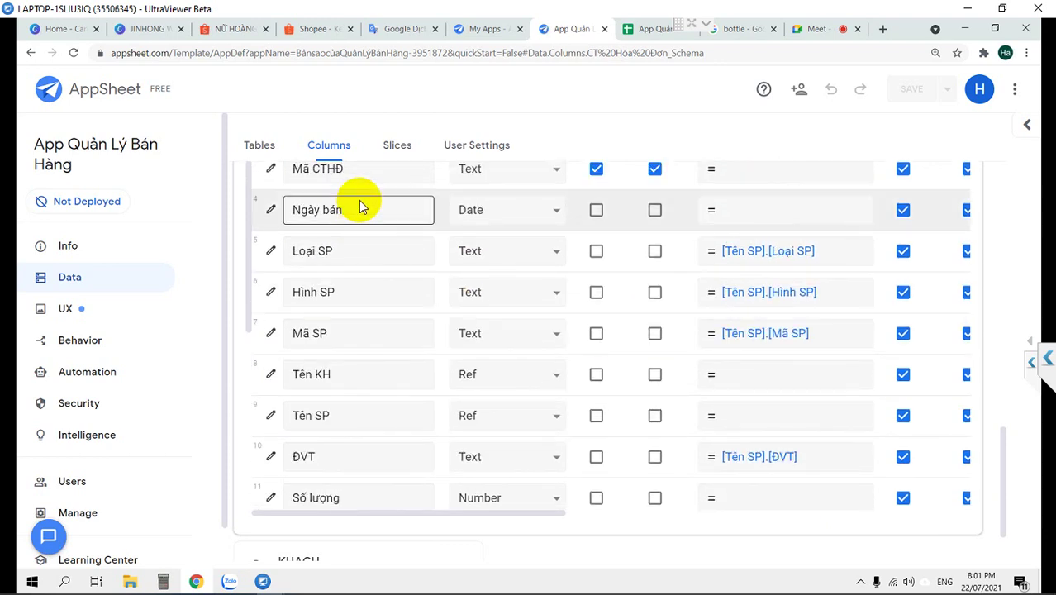
scroll(360, 200, "up", 2)
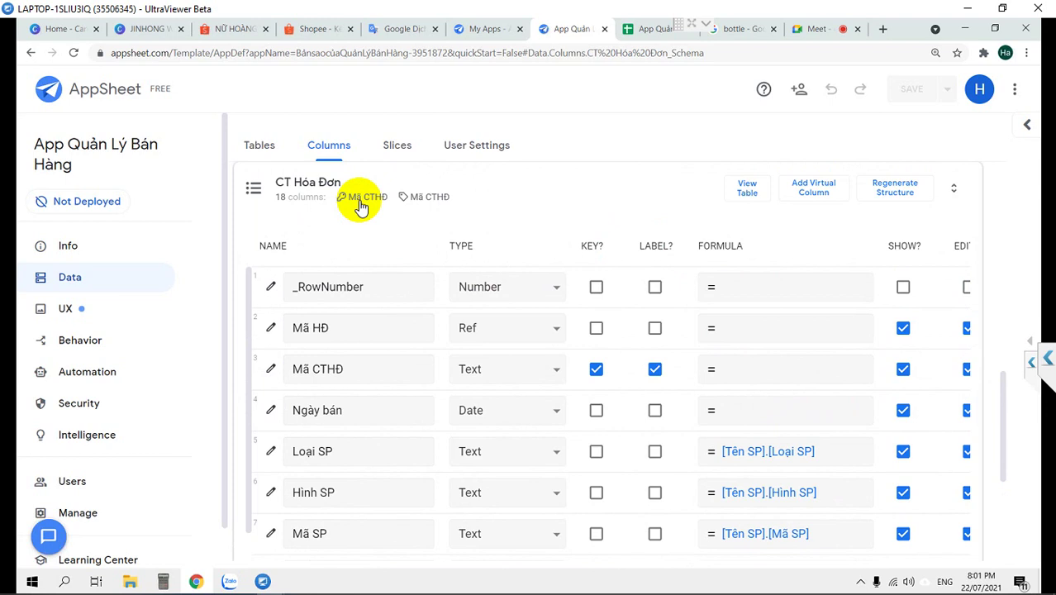
left_click(254, 188)
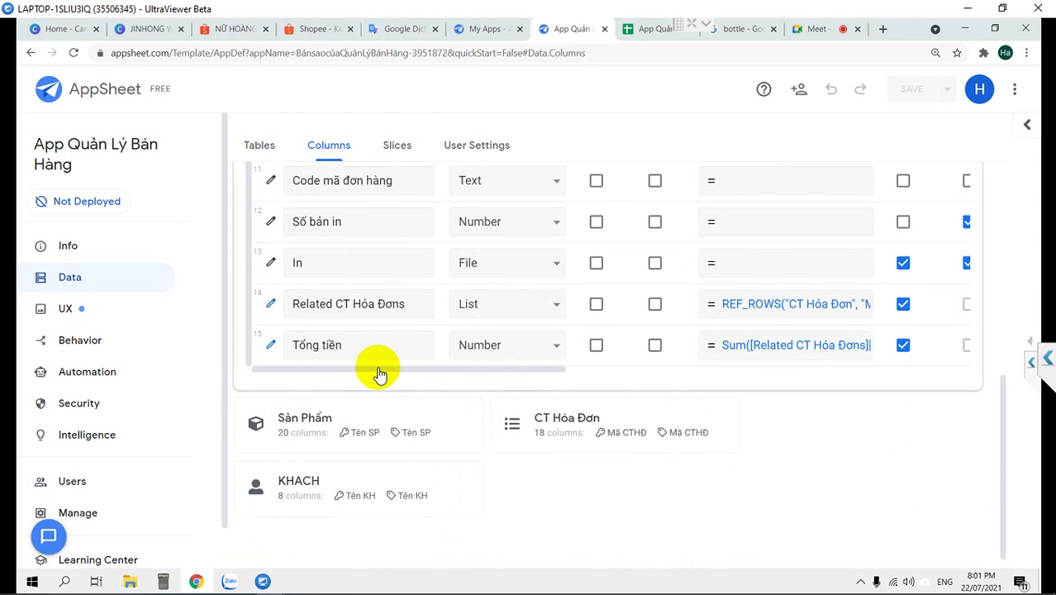
Check the empty Nhóm KH formula and take the Địa chỉ KH lookup formula for reuse
scroll(377, 368, "up", 3)
left_click(795, 296)
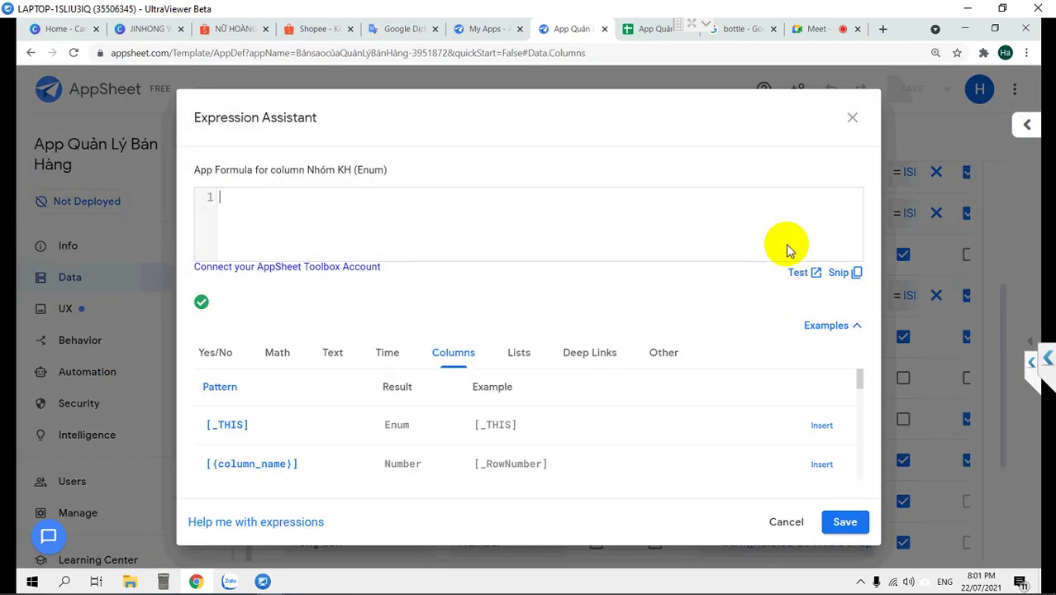
left_click(849, 123)
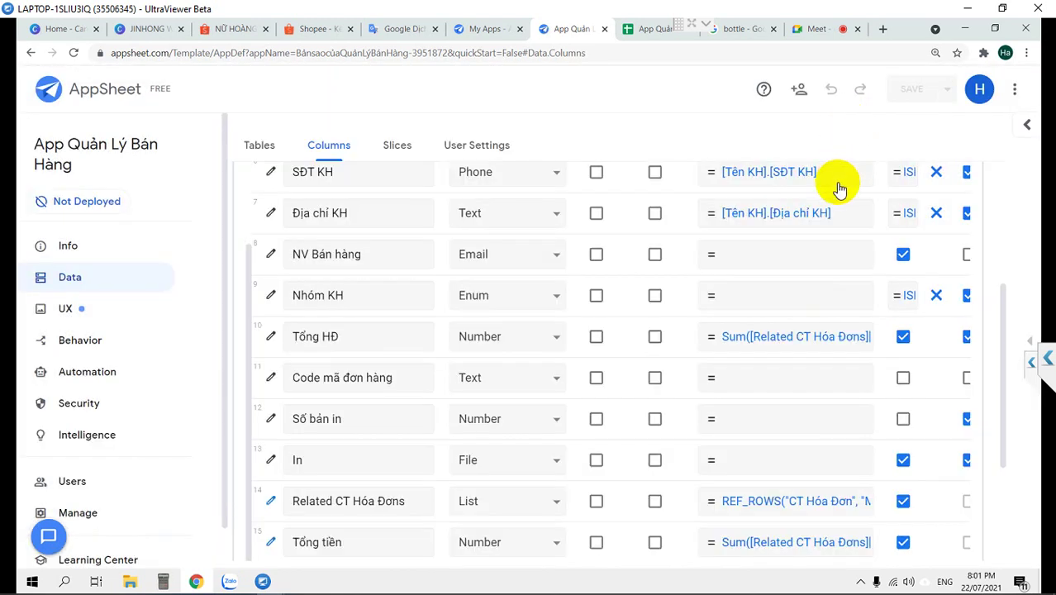
left_click(835, 217)
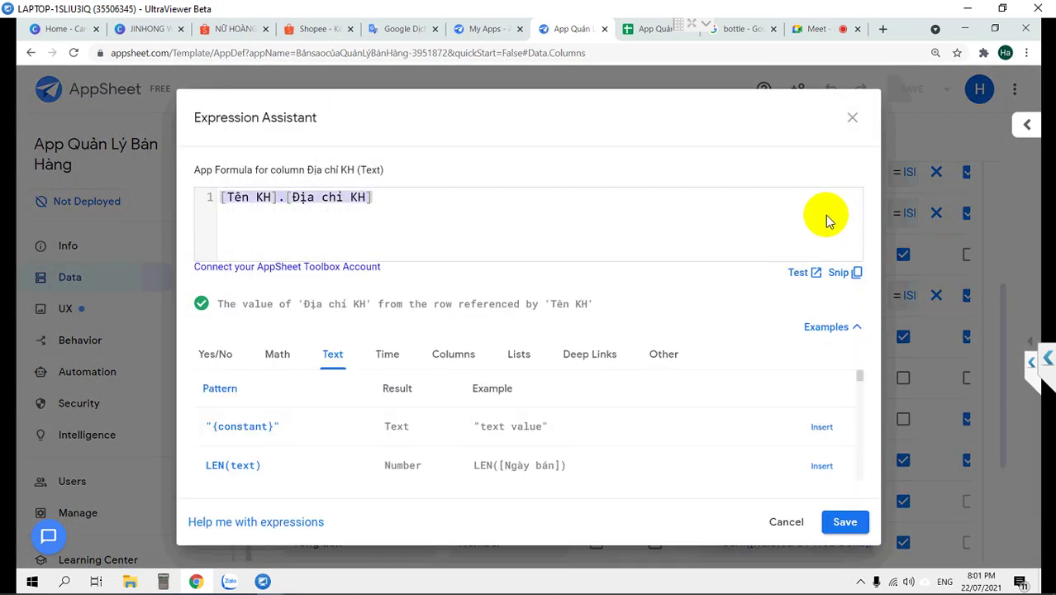
left_click(852, 119)
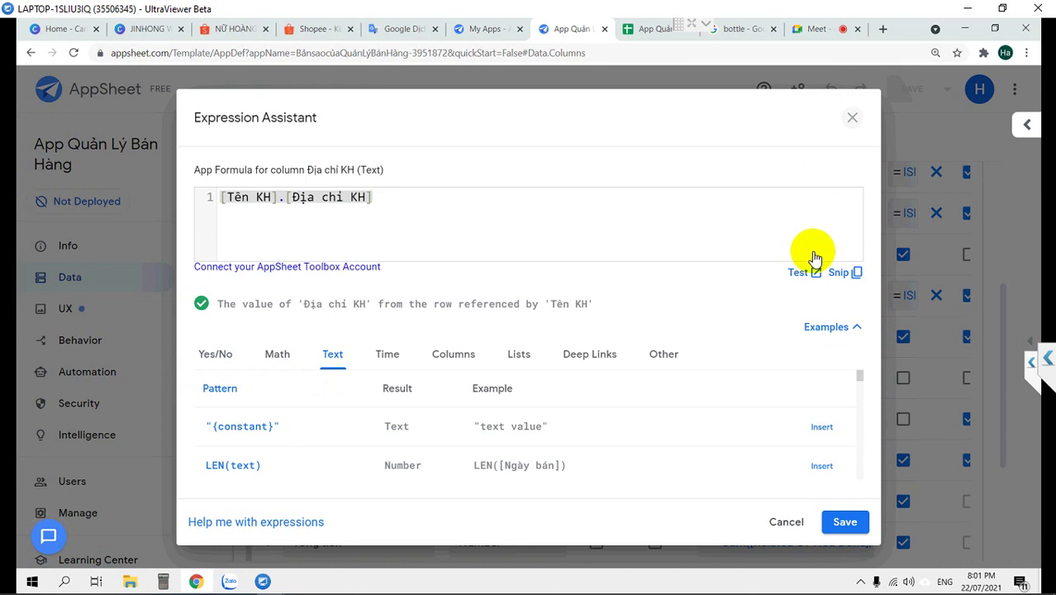
Paste the lookup into Nhóm KH, change it to [Tên KH].[NHÓM KH] after checking the sheet header, and save
left_click(785, 307)
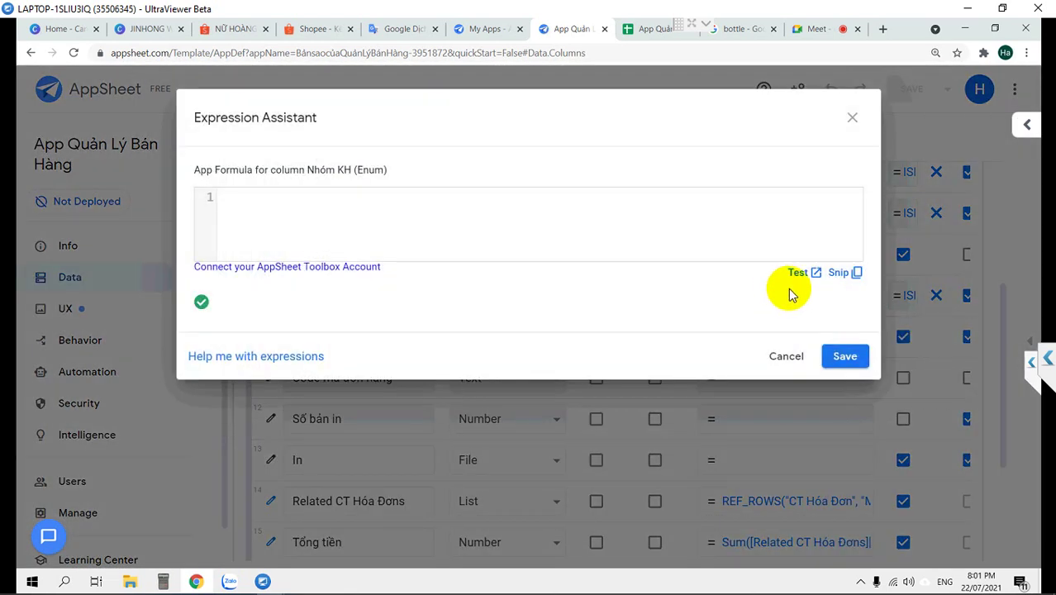
type("[Tên KH].[Địa chỉ KH]")
left_click_drag(369, 197, 293, 198)
type("NHÓM ")
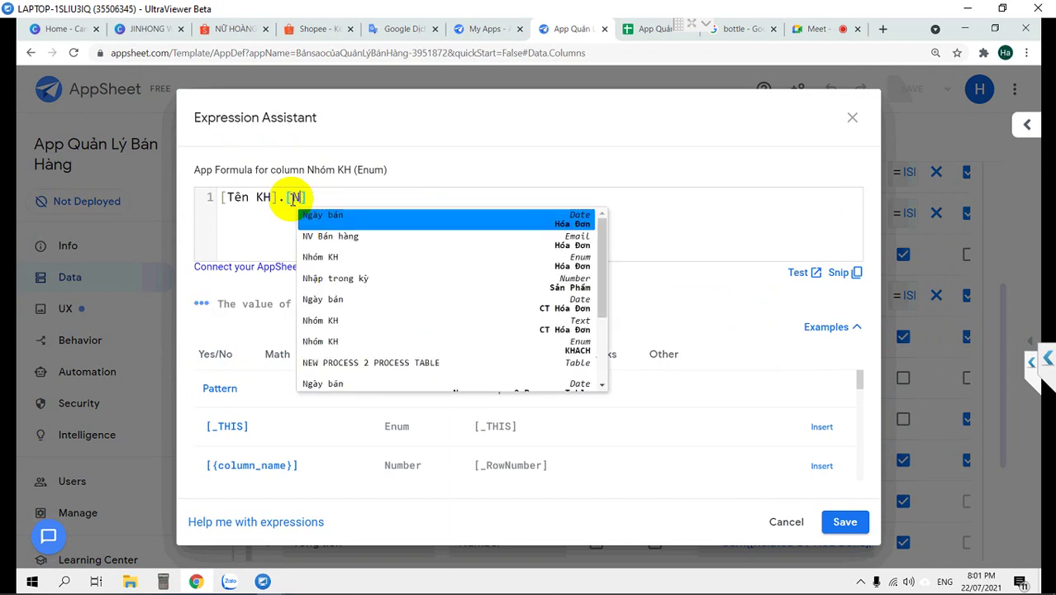
type("K")
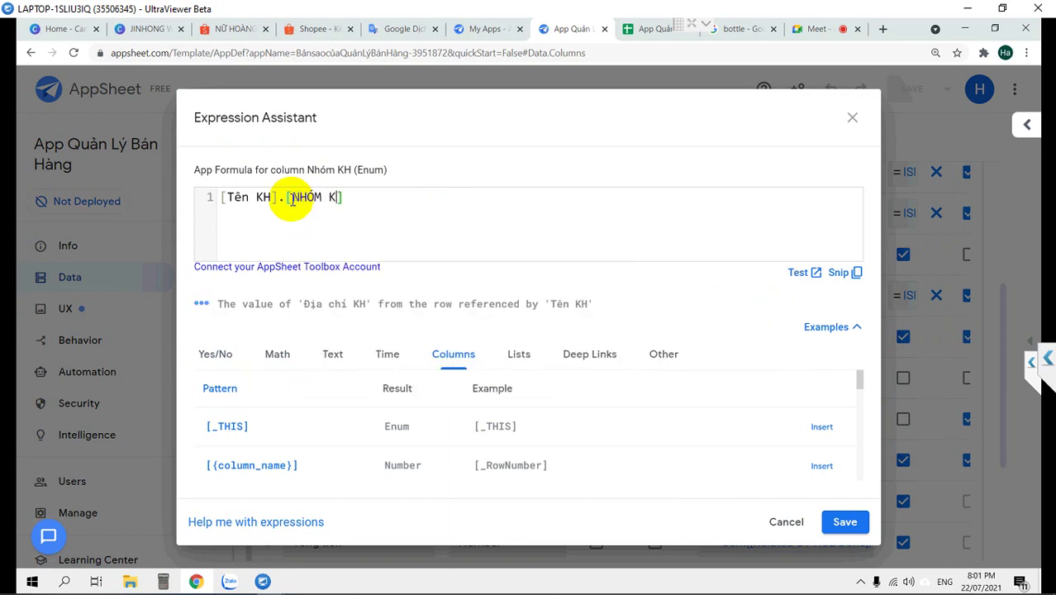
type("H")
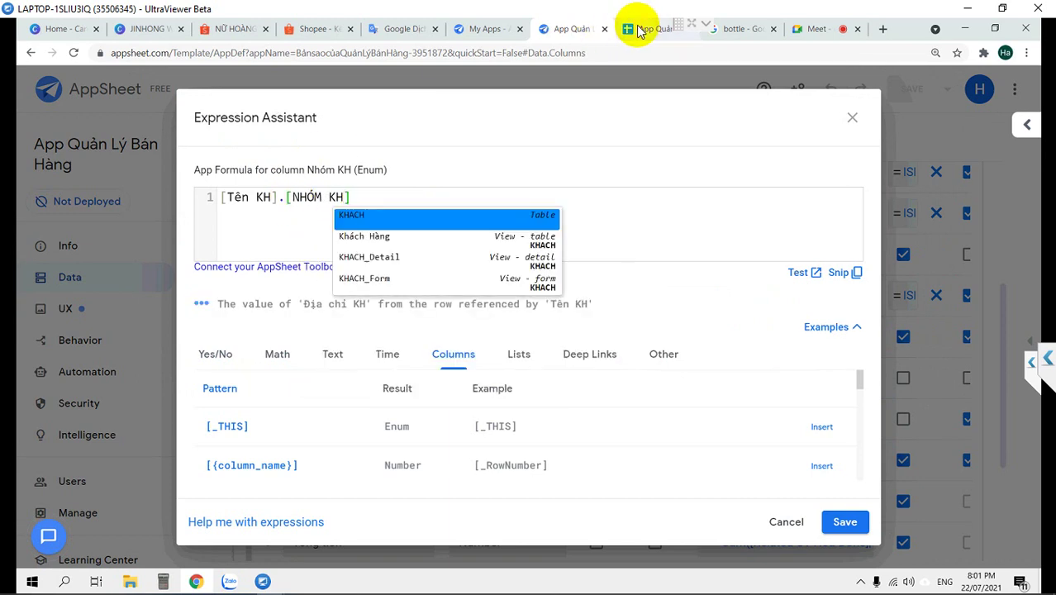
left_click(638, 30)
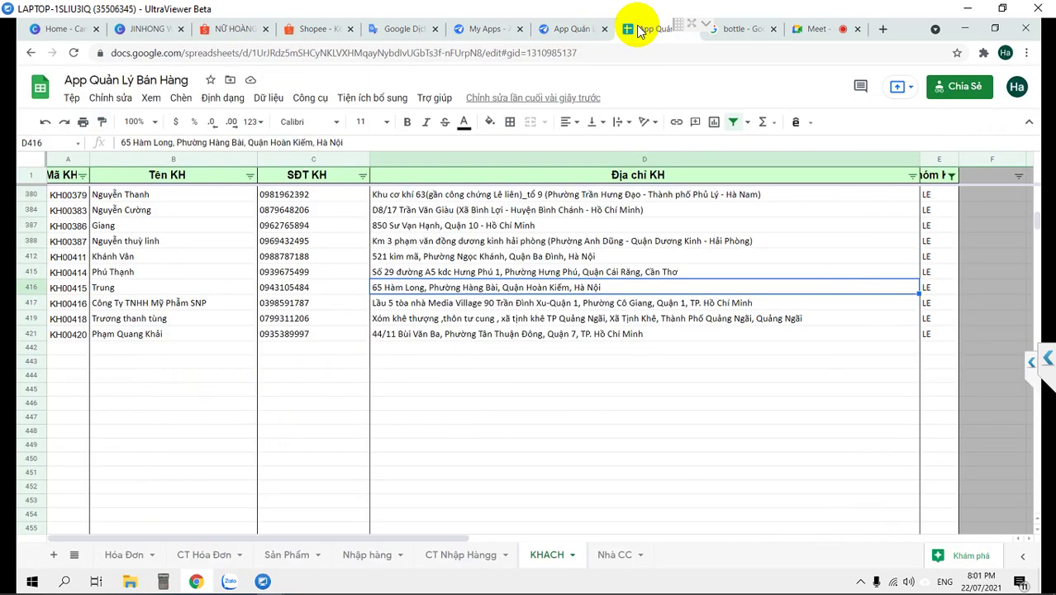
left_click(928, 178)
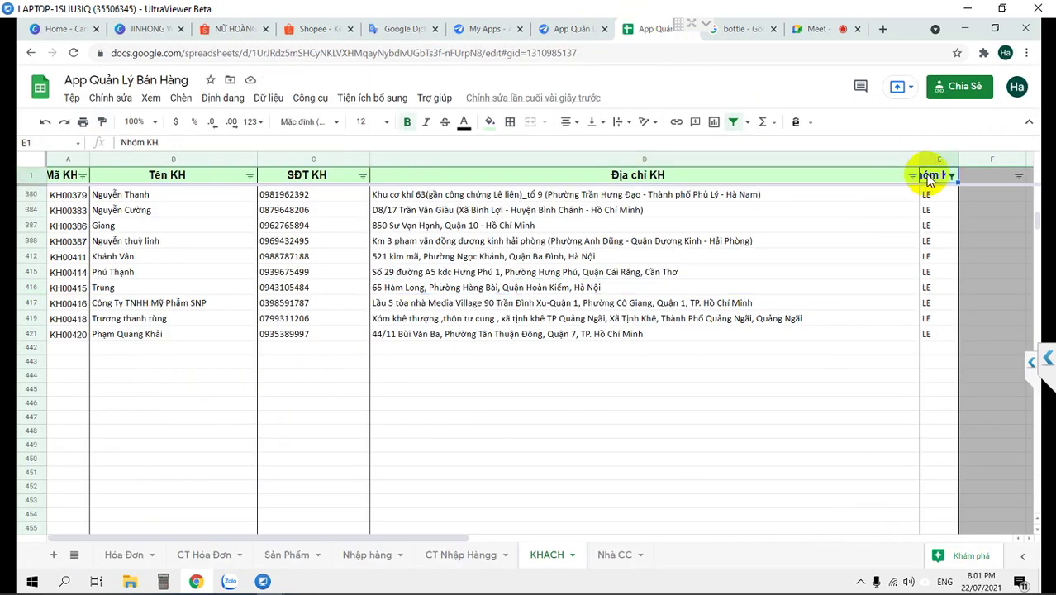
left_click(567, 31)
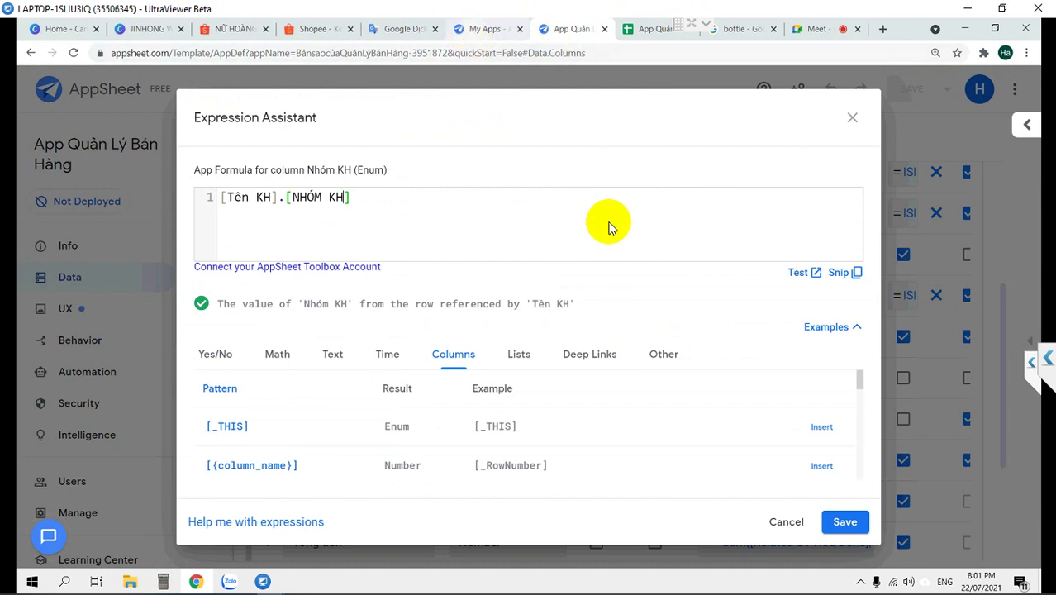
left_click(842, 524)
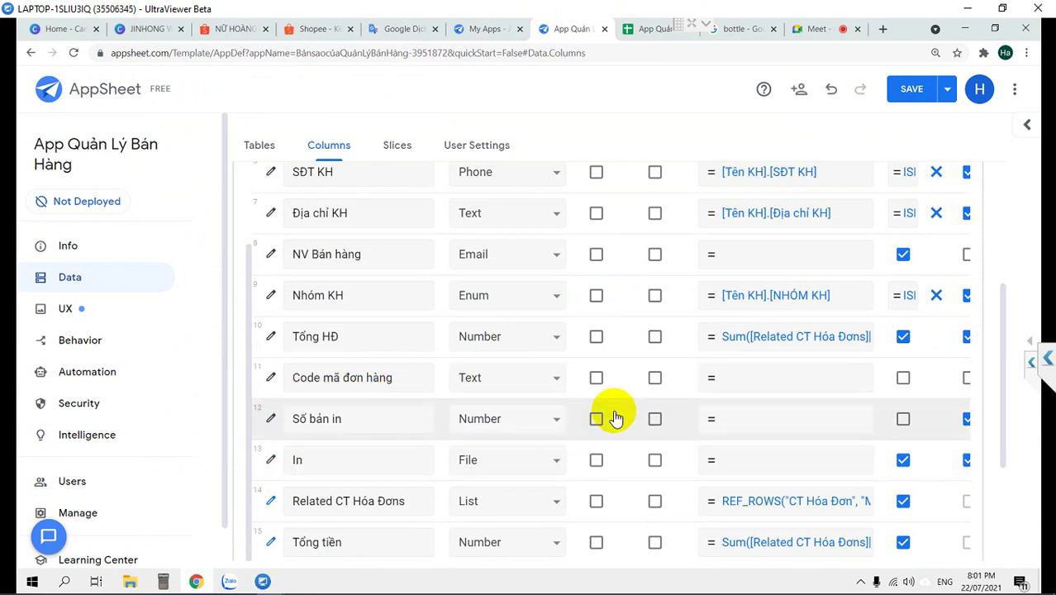
Review the Hóa Đơn column formulas and save the app with the new Nhóm KH lookup
scroll(615, 419, "up", 2)
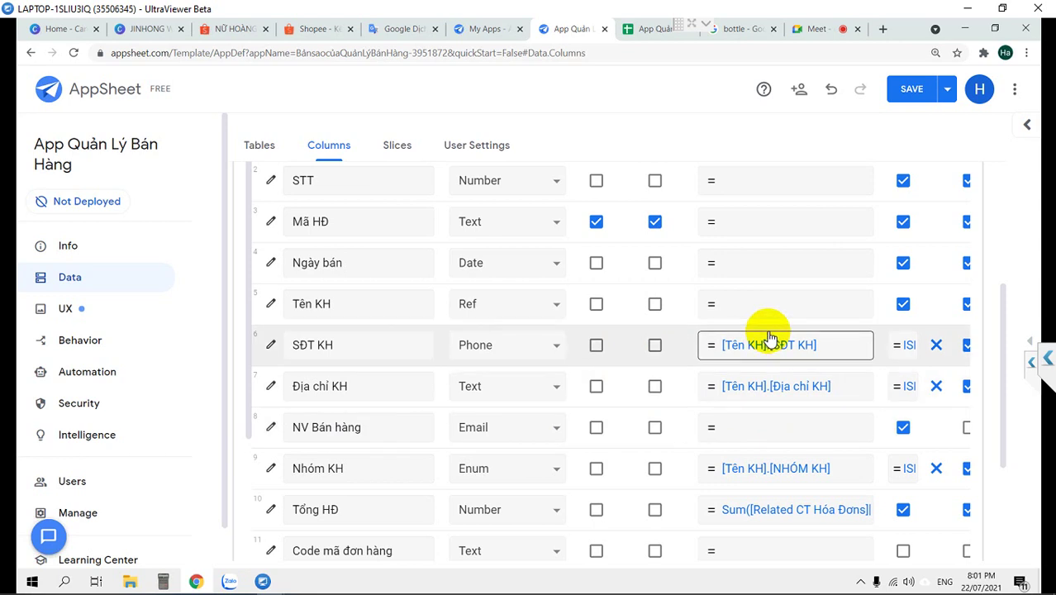
scroll(789, 282, "up", 1)
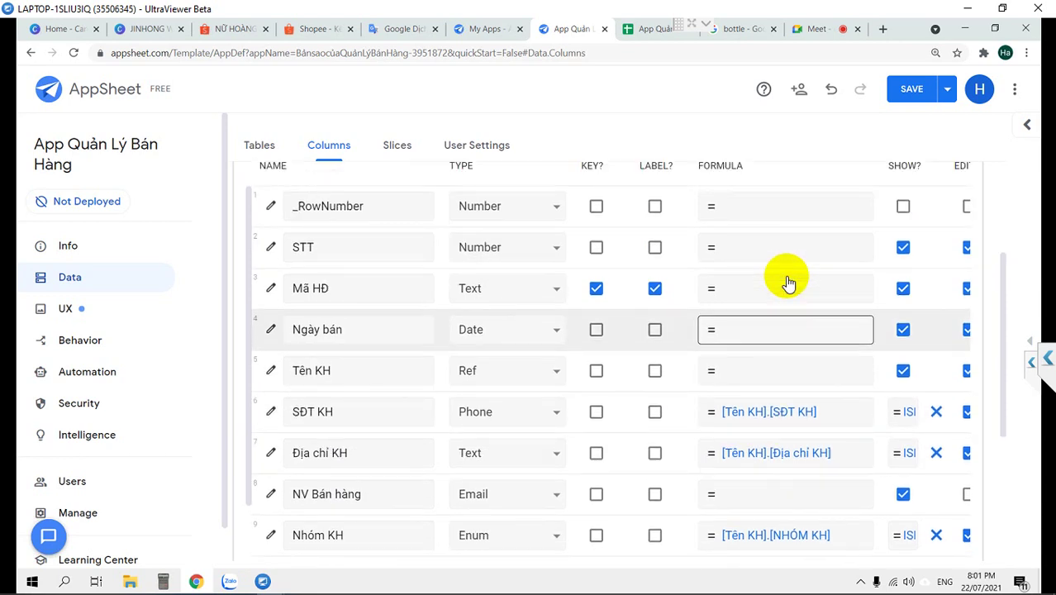
scroll(789, 283, "down", 3)
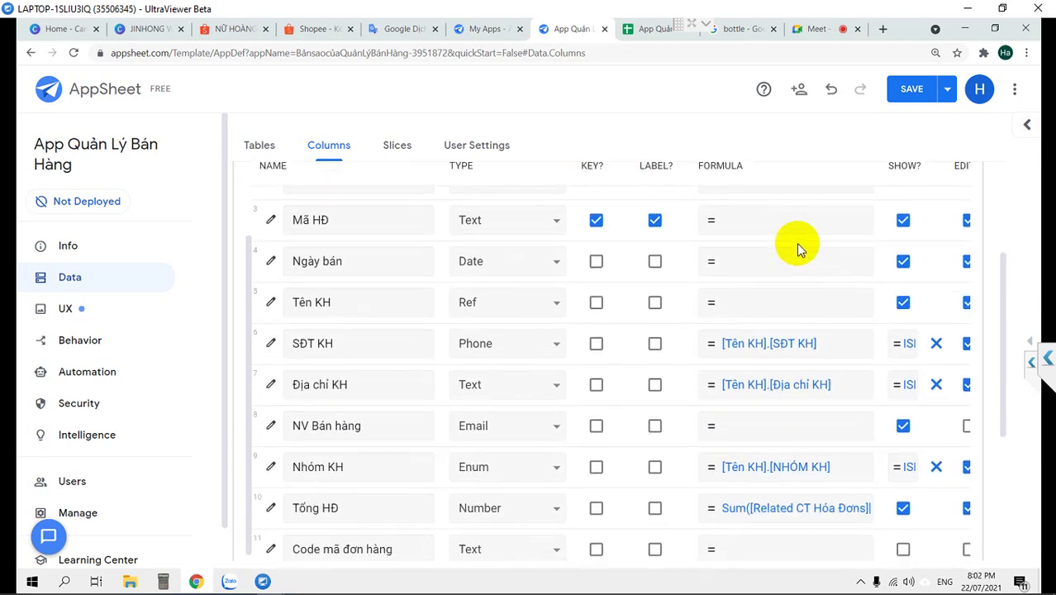
left_click(898, 92)
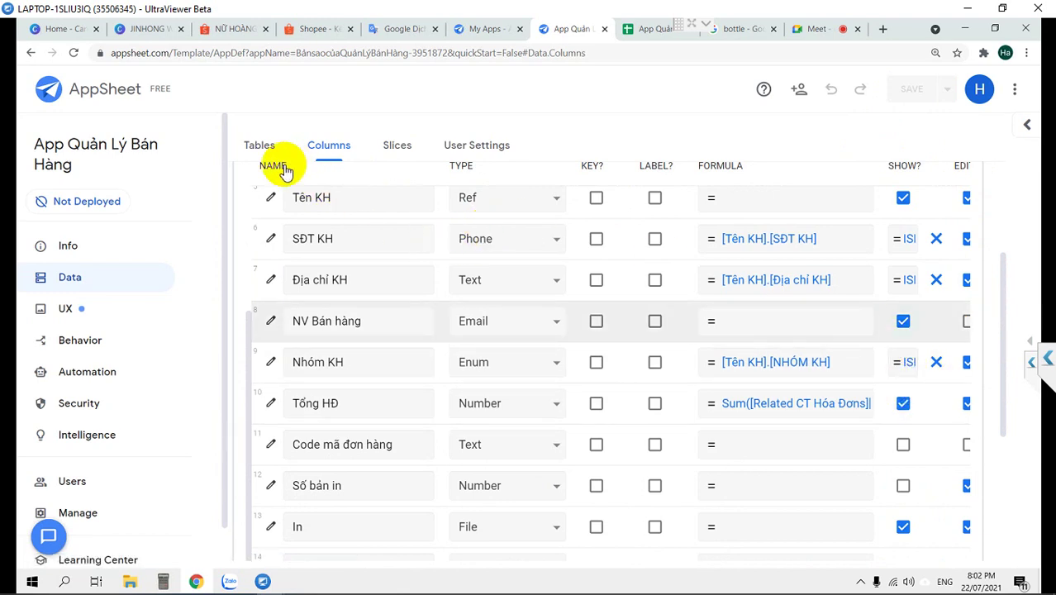
scroll(283, 170, "up", 2)
scroll(116, 275, "down", 1)
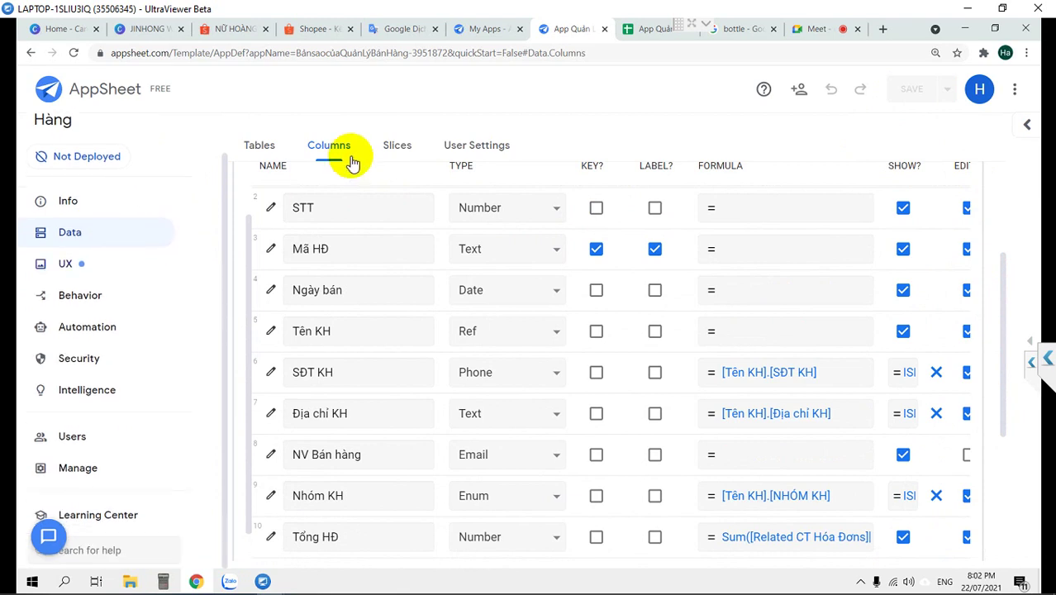
Show the CT Hóa Đơn table's columns from the Tables list
left_click(259, 149)
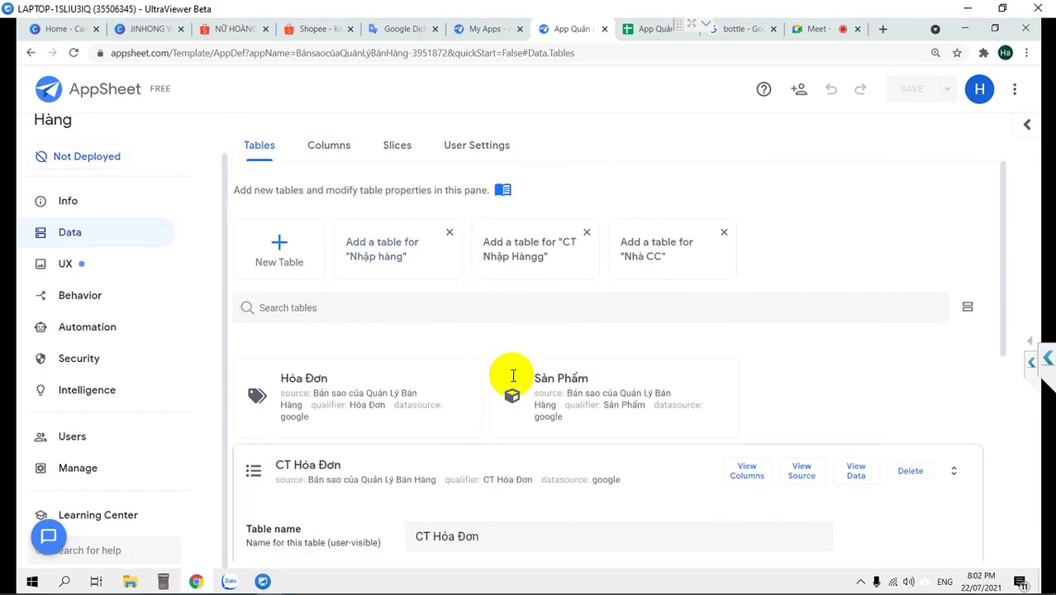
scroll(650, 370, "down", 1)
left_click(740, 401)
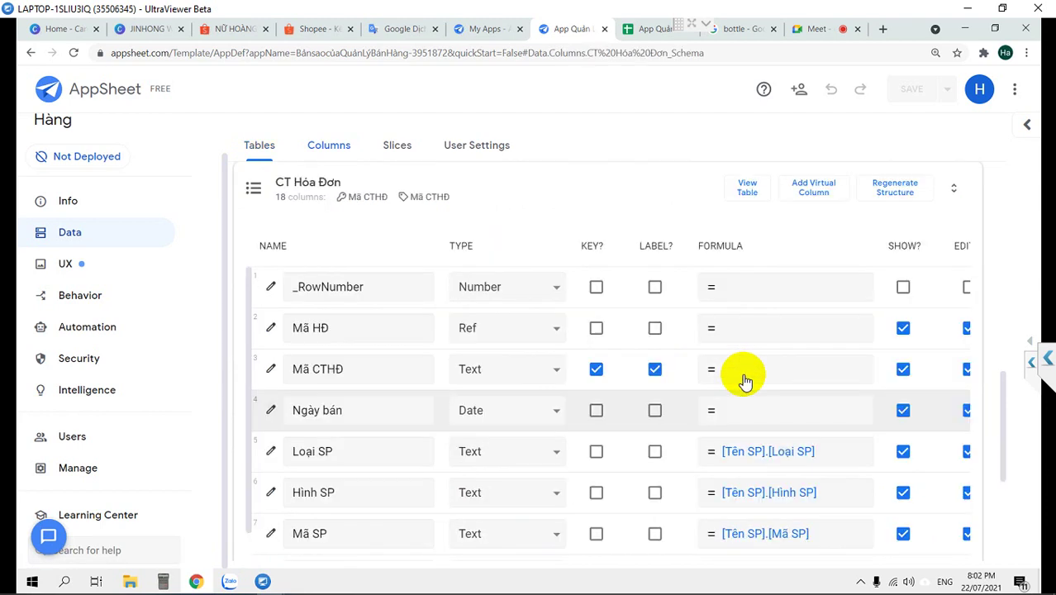
Open the Mã SP column's formula [Tên SP].[Mã SP] in Expression Assistant and select it
scroll(629, 370, "down", 1)
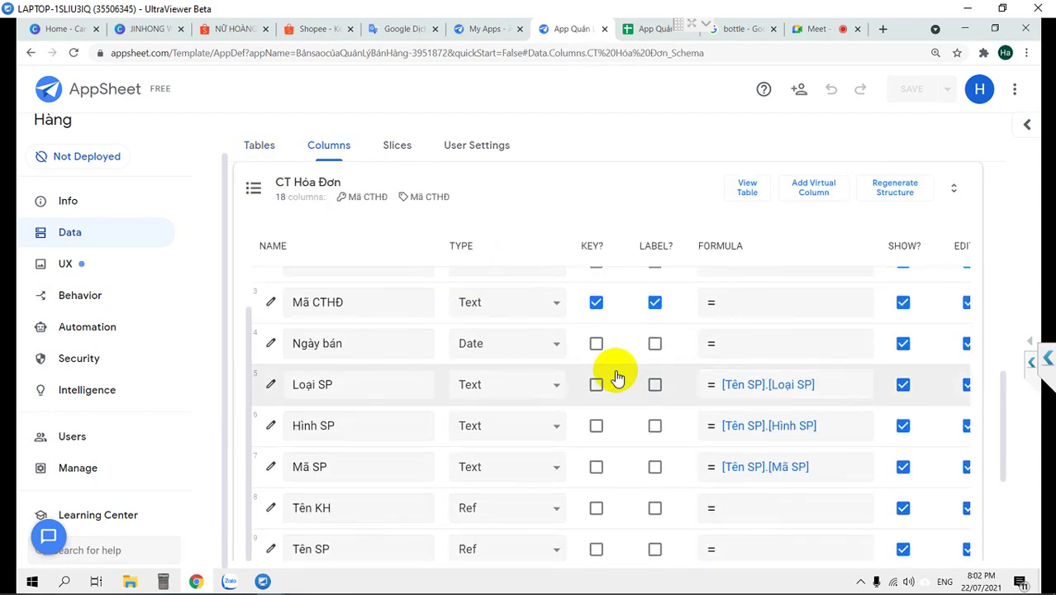
scroll(617, 379, "up", 1)
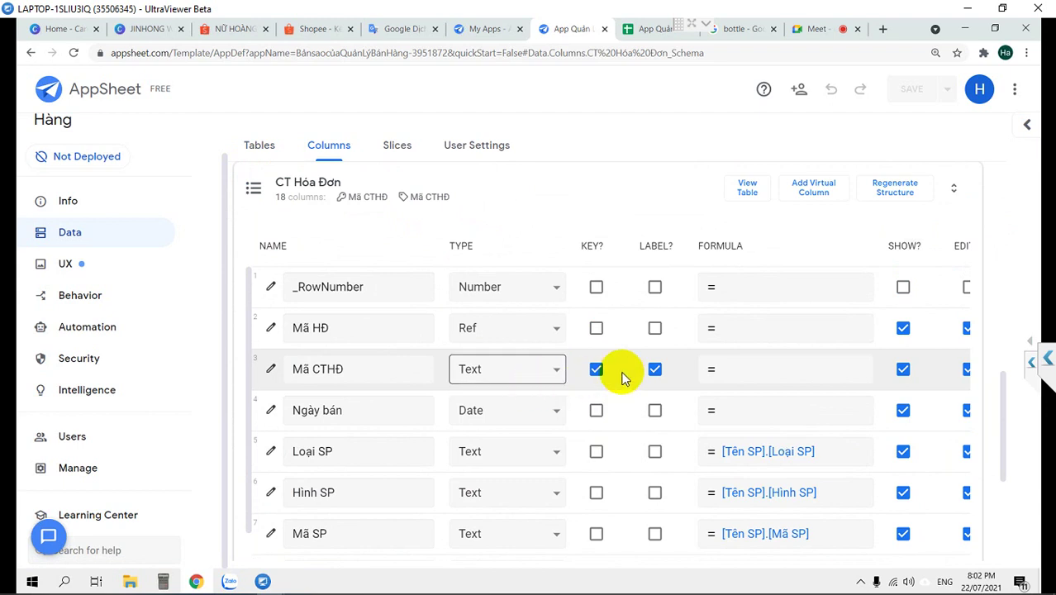
scroll(624, 376, "down", 1)
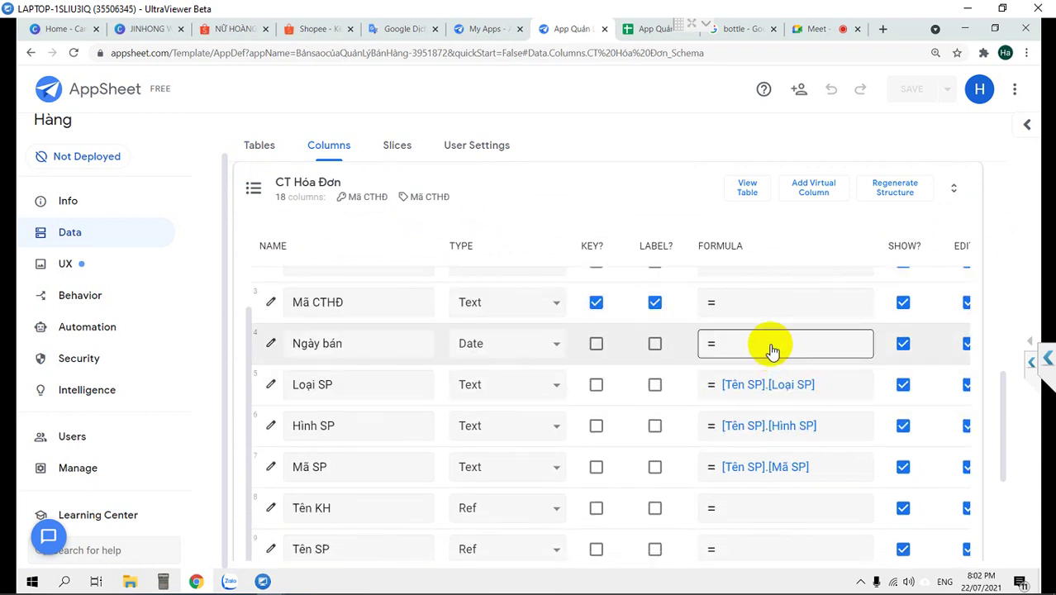
scroll(772, 355, "down", 1)
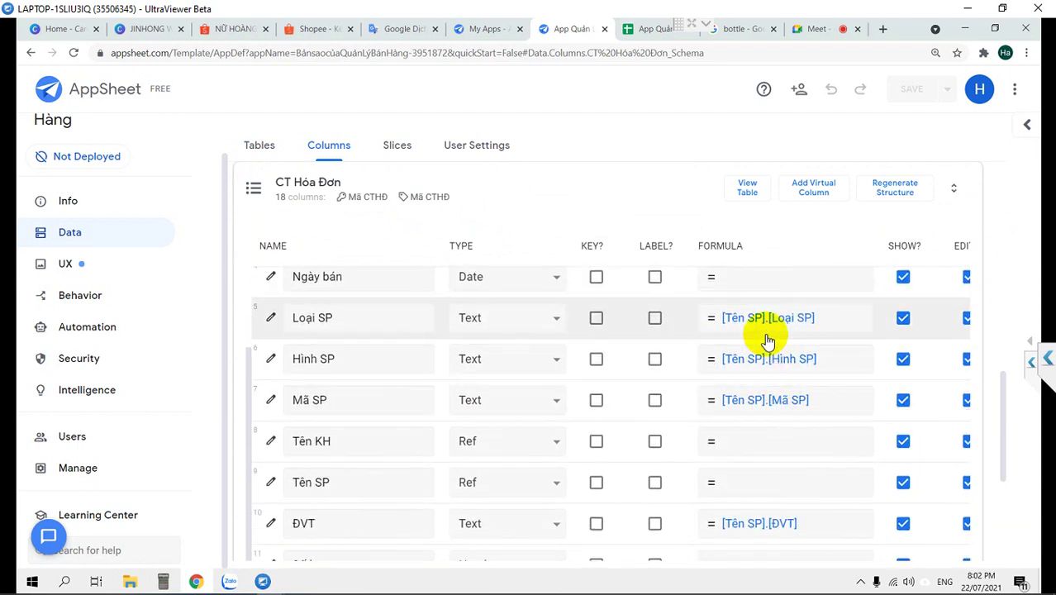
scroll(766, 340, "up", 1)
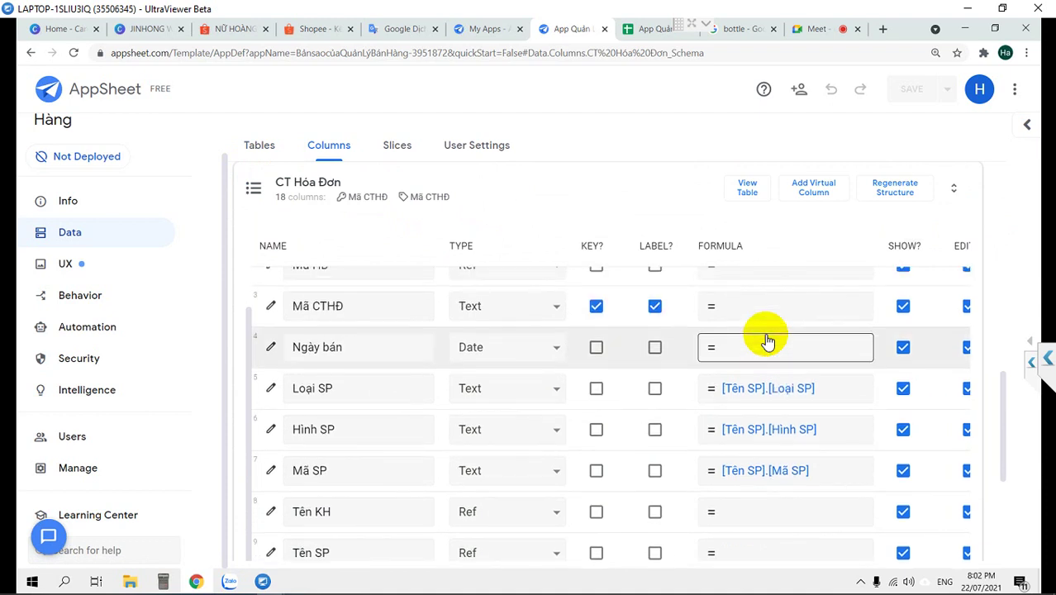
scroll(766, 340, "up", 1)
scroll(767, 334, "down", 1)
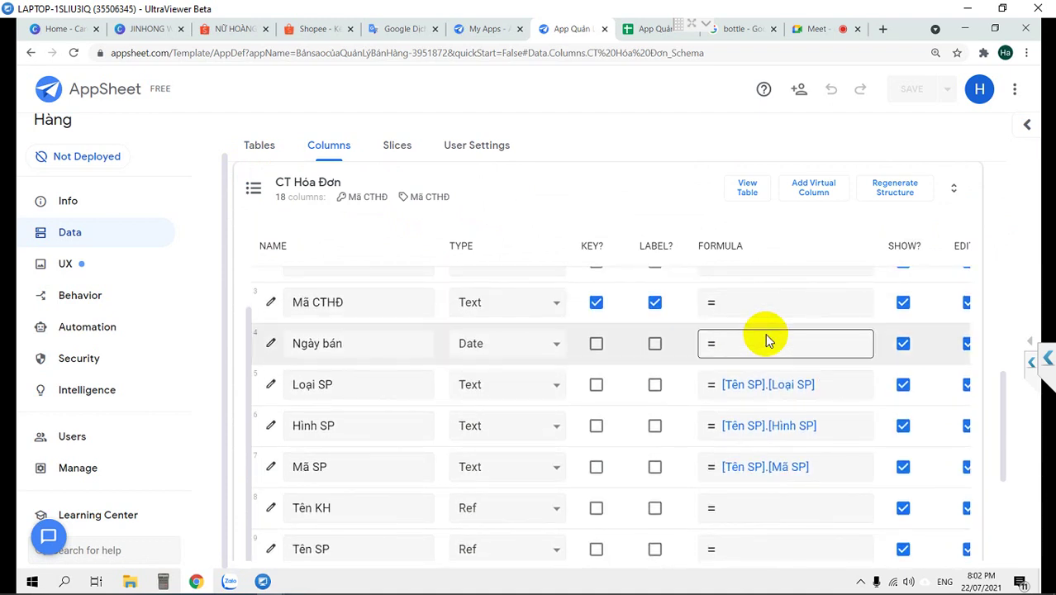
left_click(815, 469)
left_click_drag(424, 198, 192, 195)
key("ctrl+c")
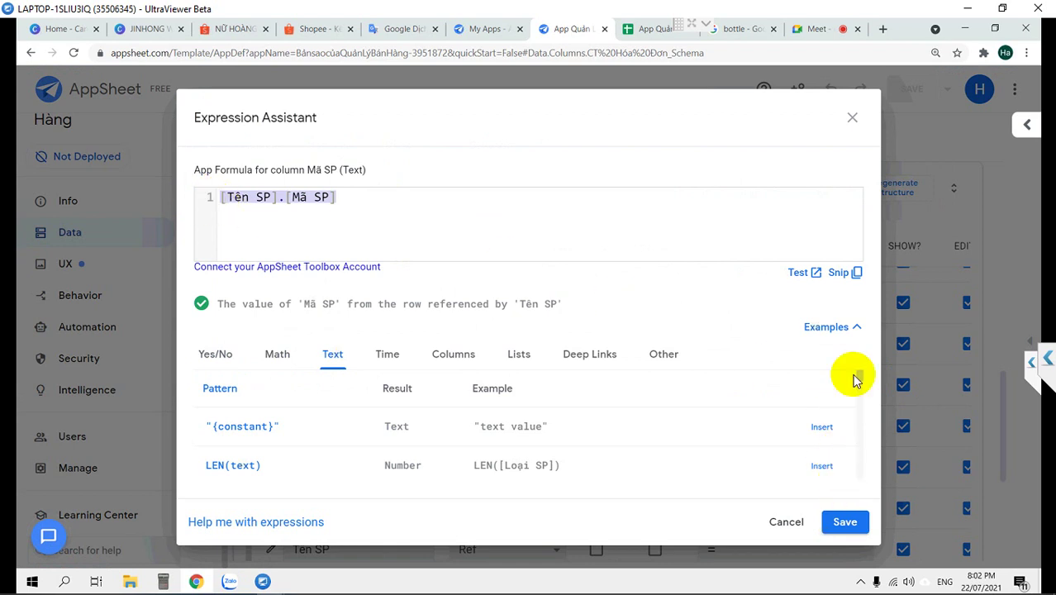
Paste the Mã SP formula into the Tên KH column and change Mã SP to Mã SẢN PHẨM
left_click(851, 121)
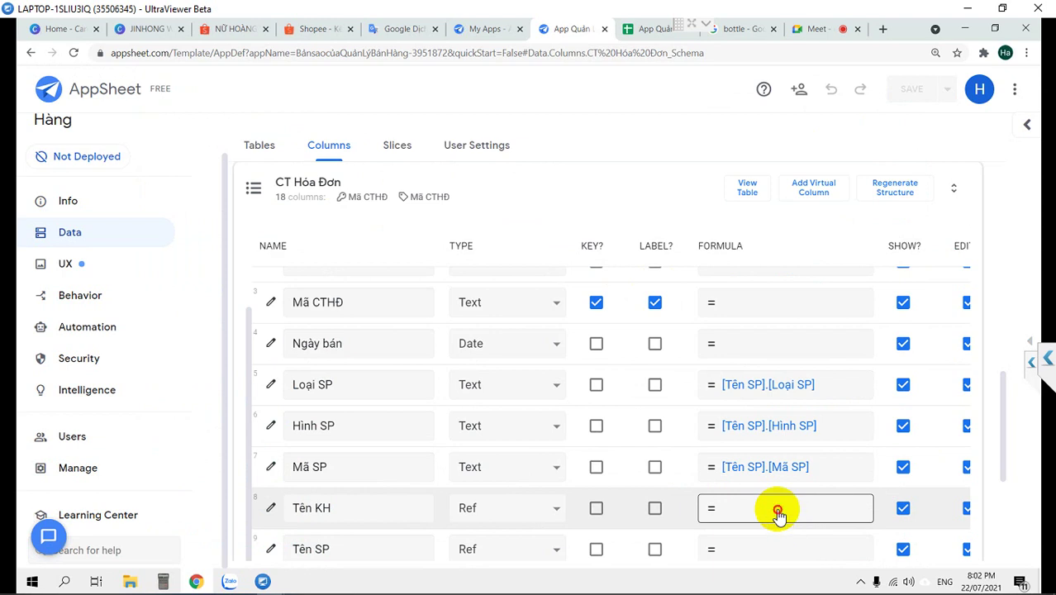
left_click(779, 515)
key("ctrl+v")
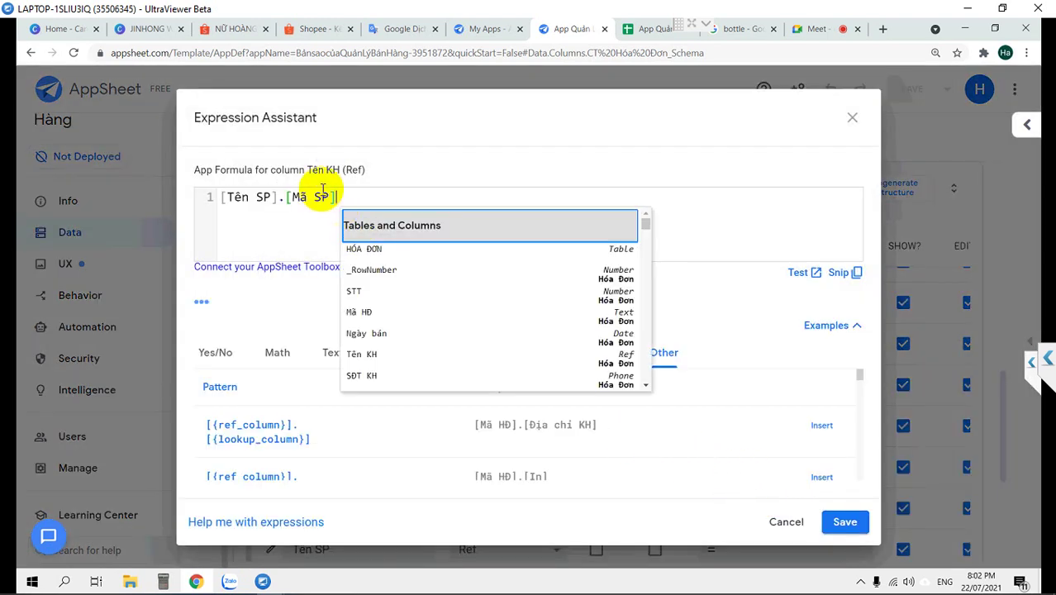
left_click_drag(328, 197, 297, 198)
type("Mã")
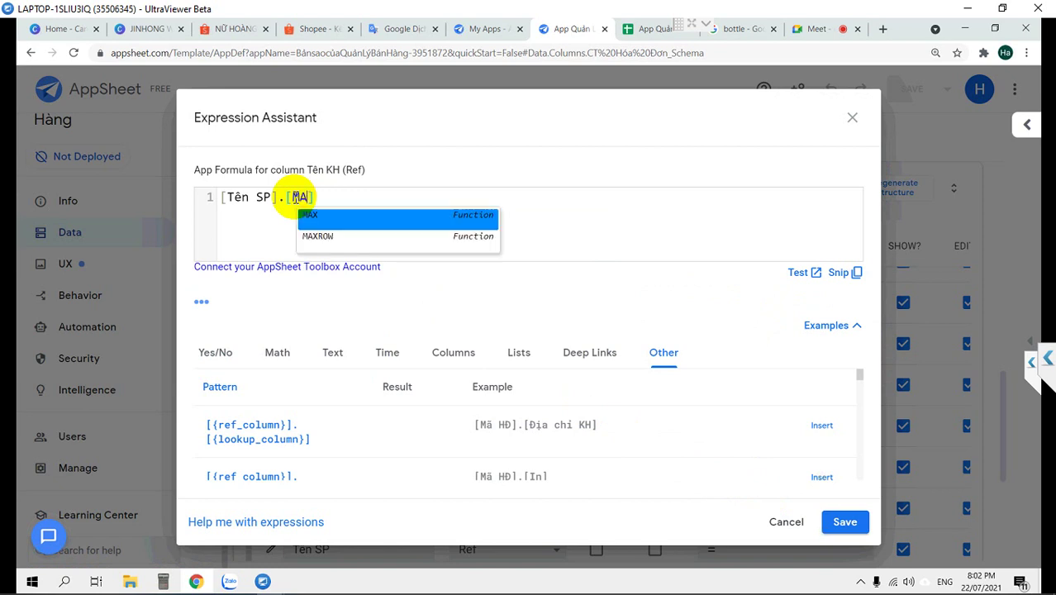
type(" SẢN")
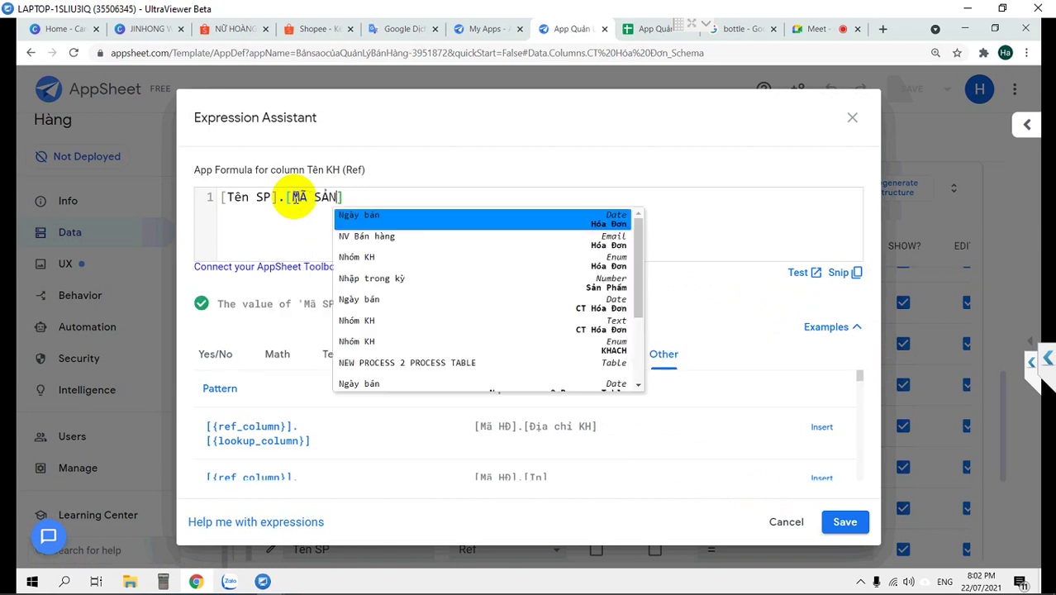
type(" PHẨM")
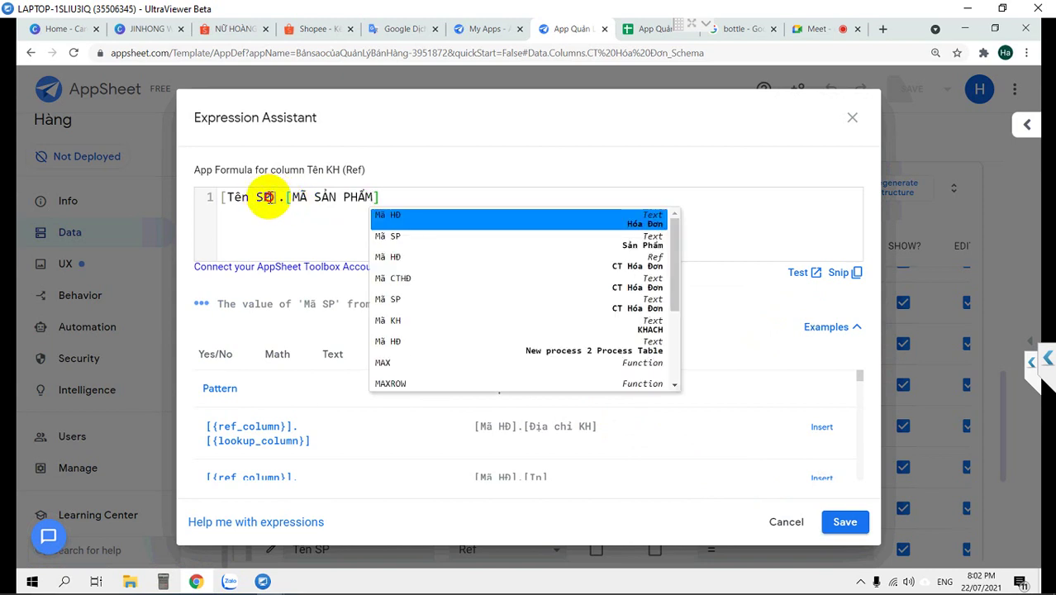
Rewrite the Tên KH formula as [HÓA ĐƠN].[TÊN KH] and save it
left_click(266, 196)
type("HÓA")
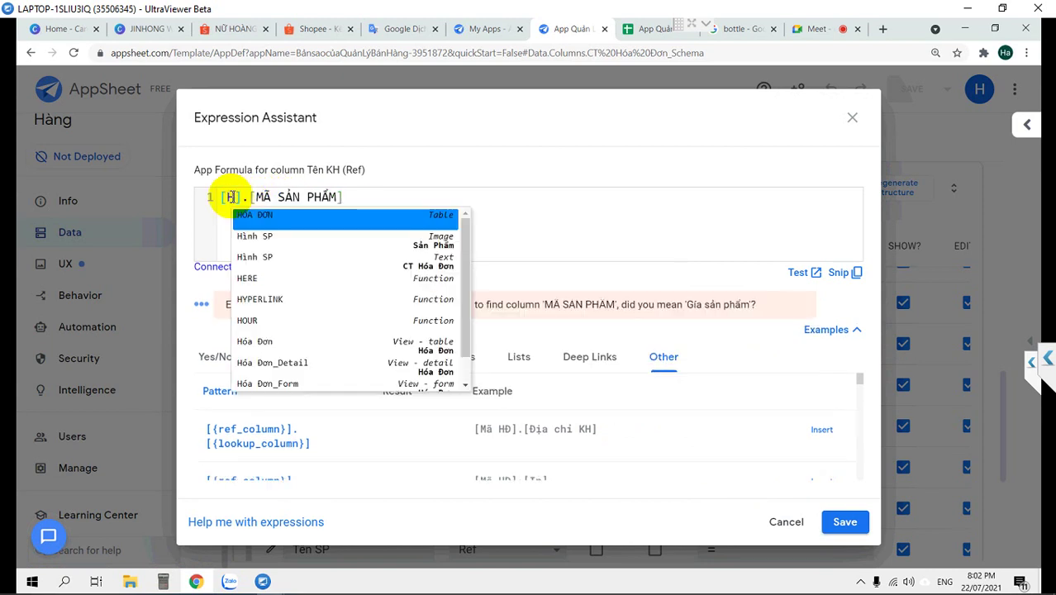
type(" ĐƠN")
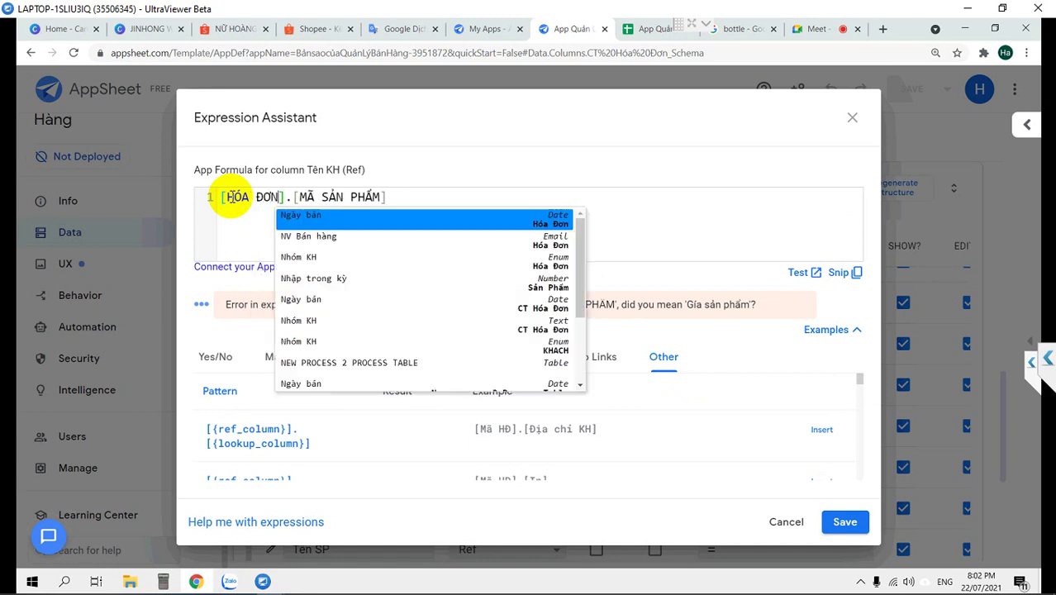
left_click_drag(301, 197, 377, 197)
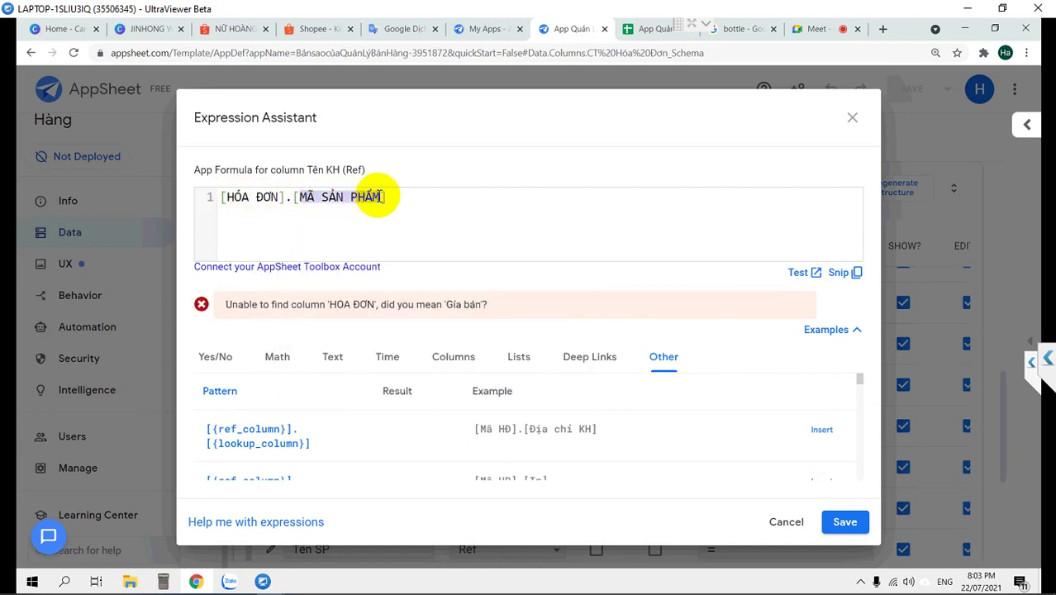
type("TÊN KH")
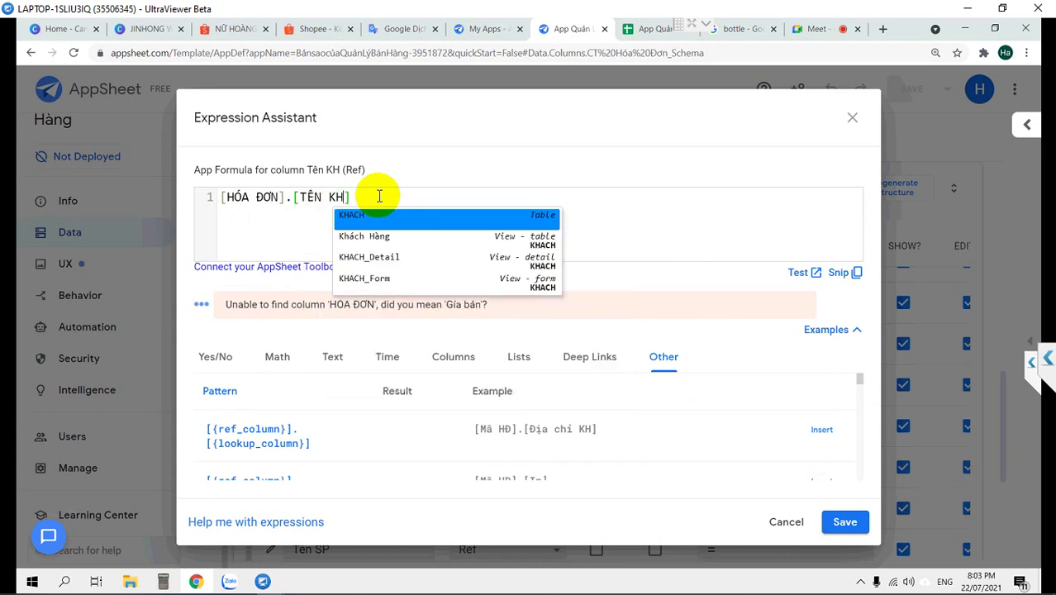
left_click(379, 196)
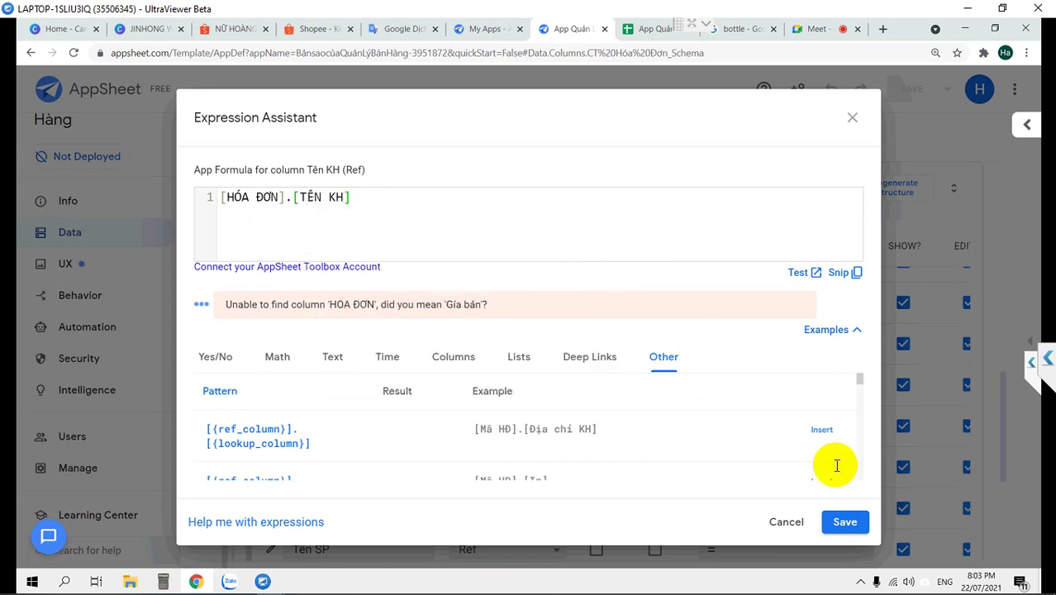
left_click(844, 523)
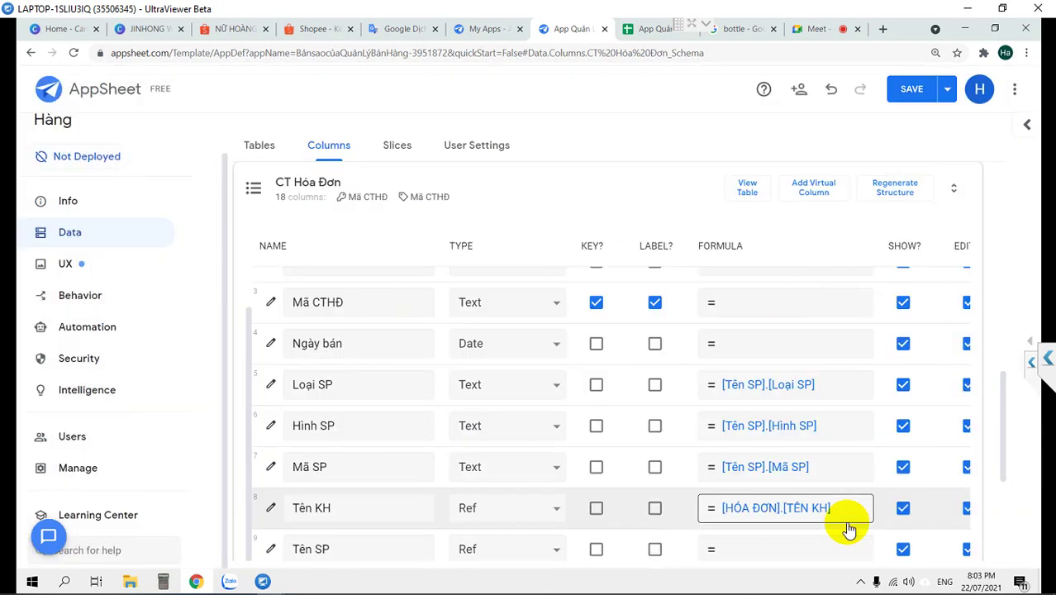
scroll(512, 411, "down", 1)
scroll(512, 411, "down", 1)
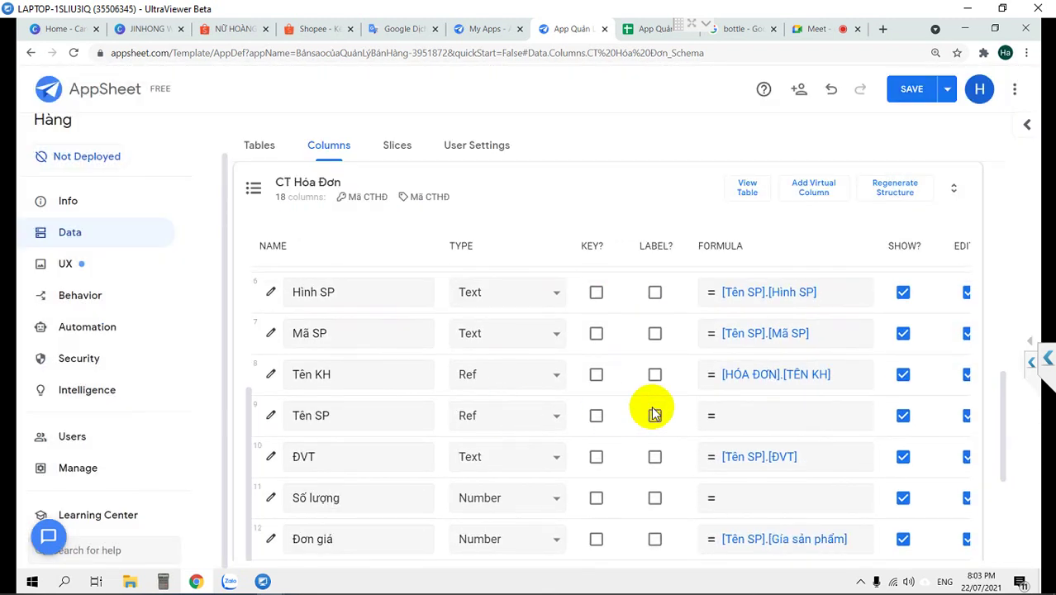
scroll(785, 422, "up", 2)
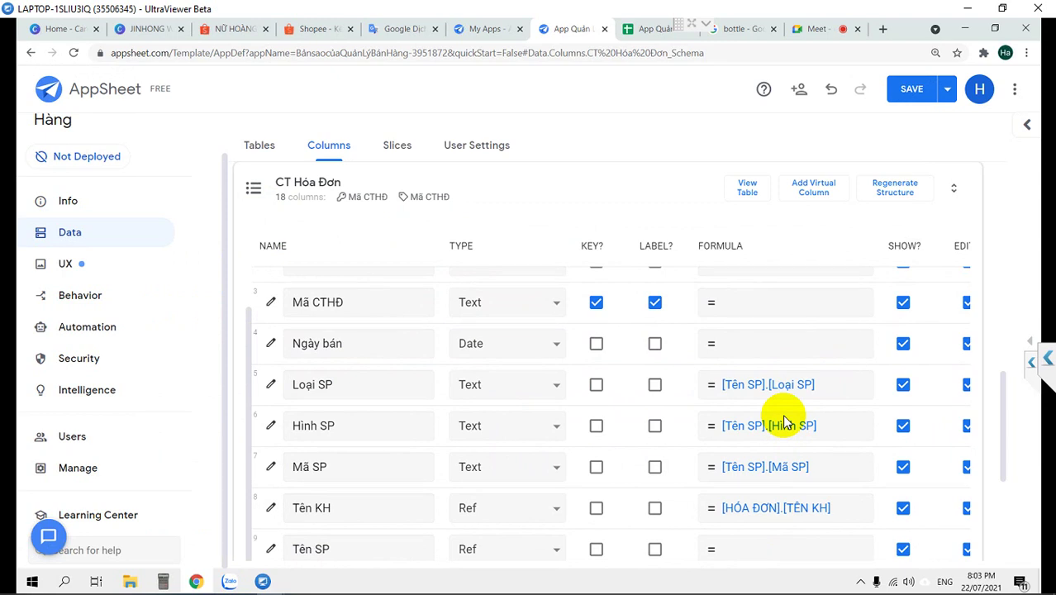
scroll(785, 423, "down", 2)
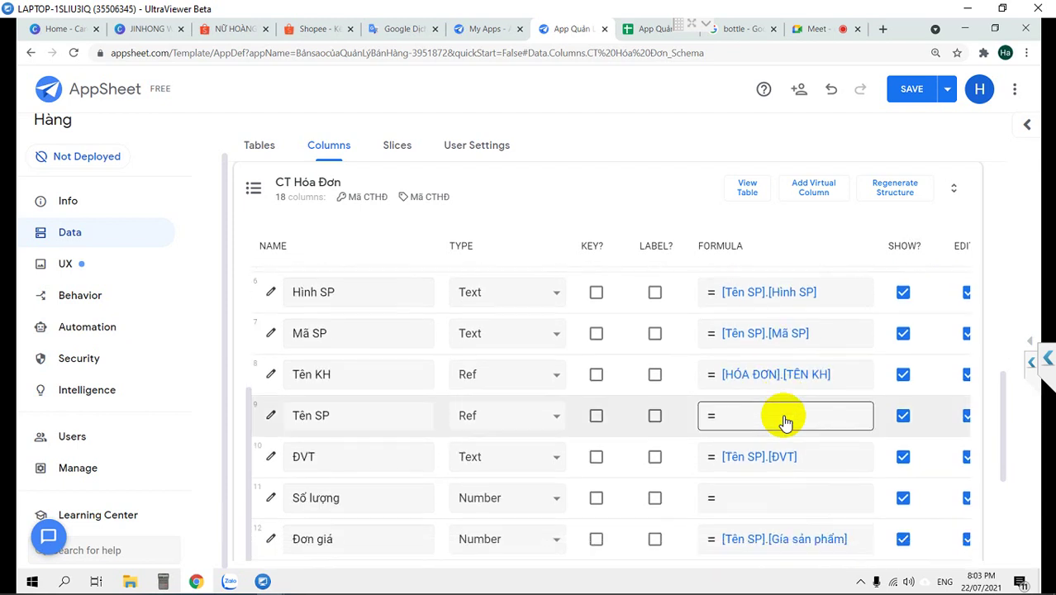
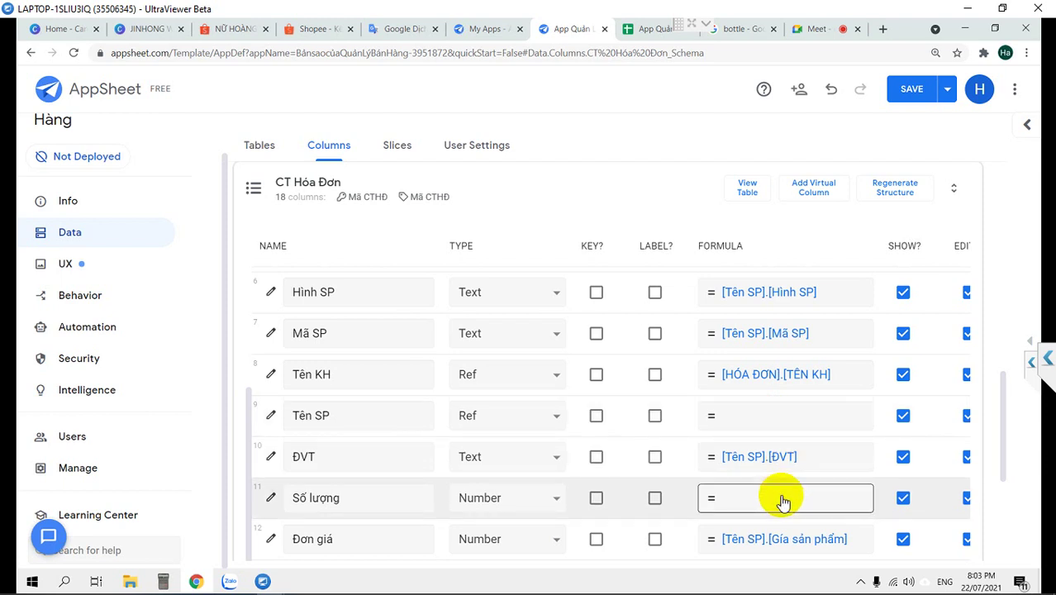
Start the Gía bán formula as IF([nhóm kh]="SI",[Sản phẩm].[giá sỉ] for the wholesale branch
scroll(783, 500, "down", 1)
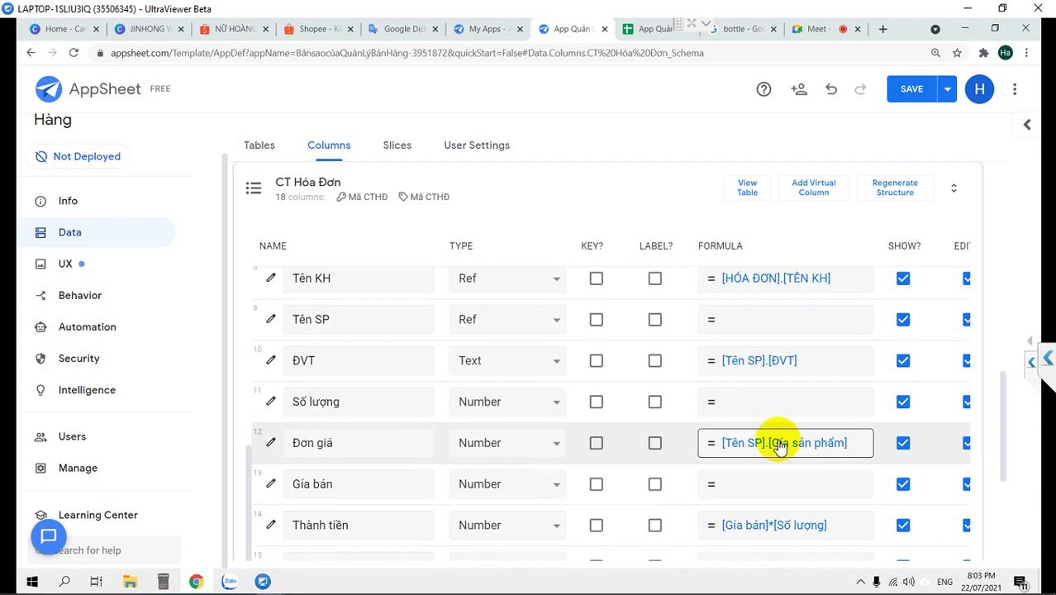
left_click(748, 484)
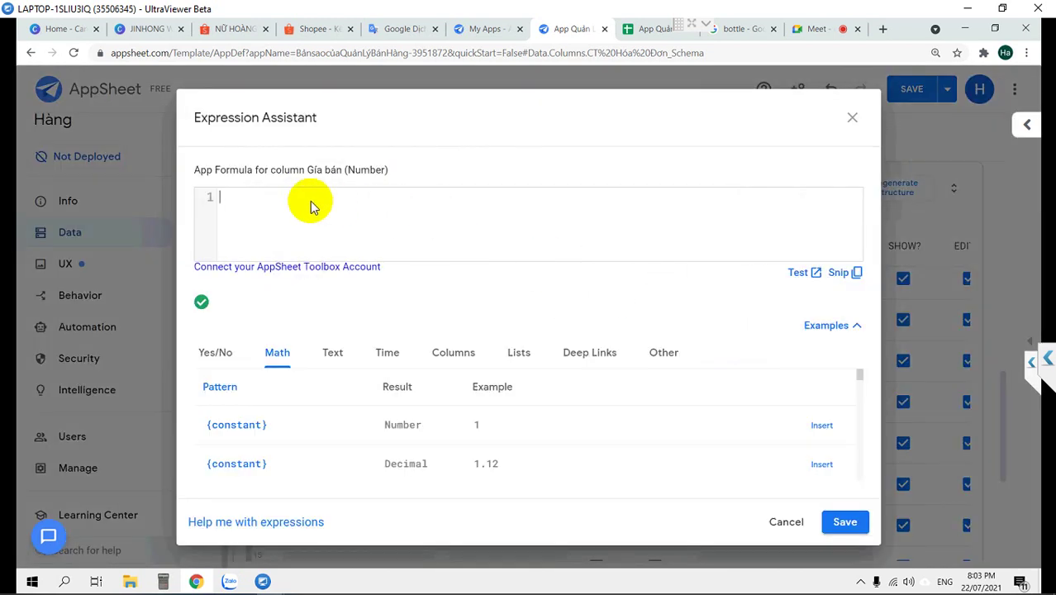
type("if")
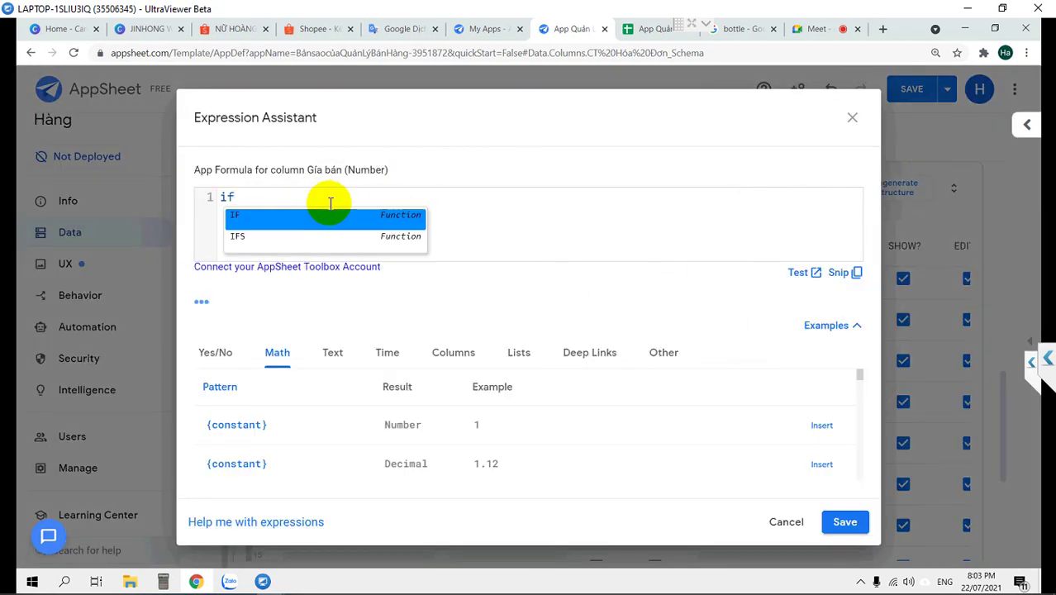
key("Return")
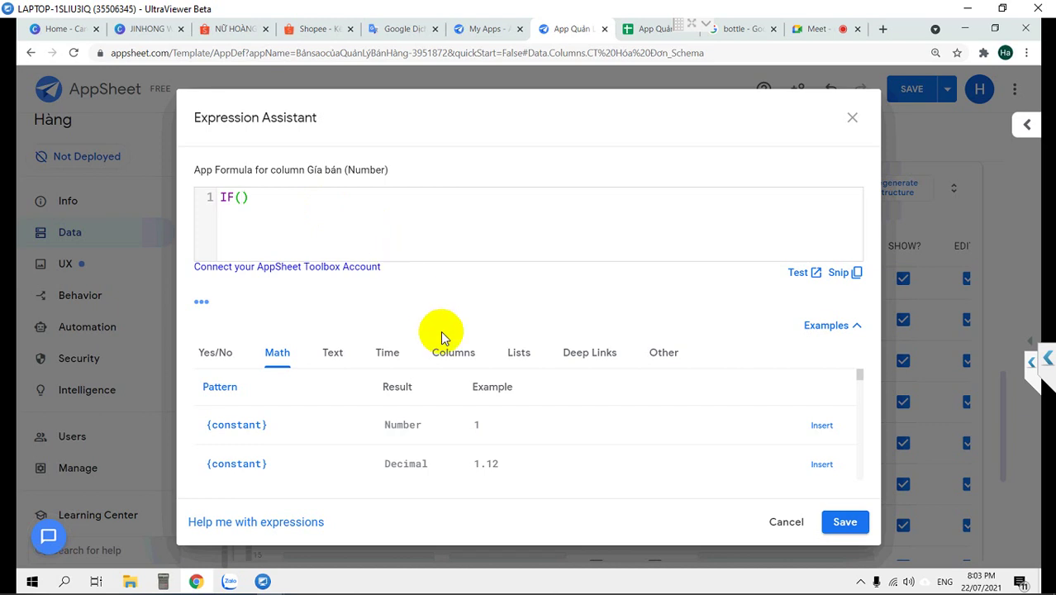
type("[")
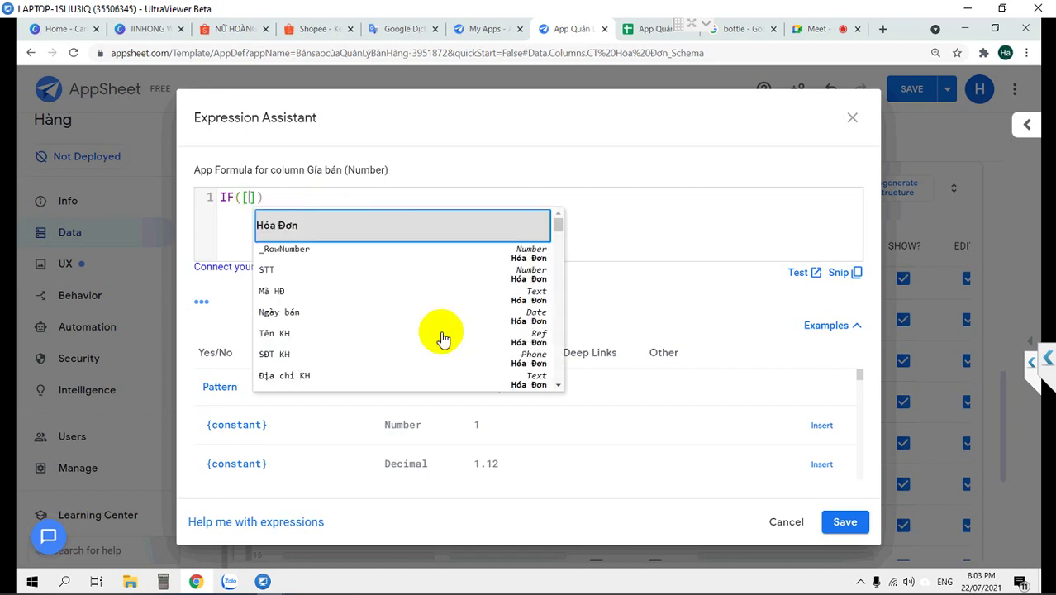
type("nhóm kh]")
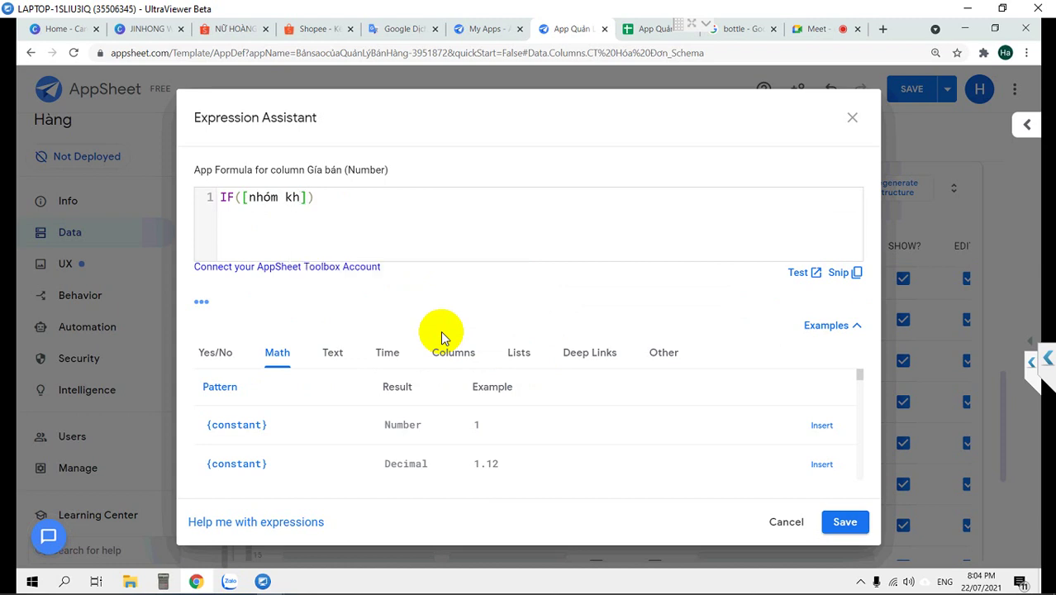
type("=\"SI")
key("Right")
type(",")
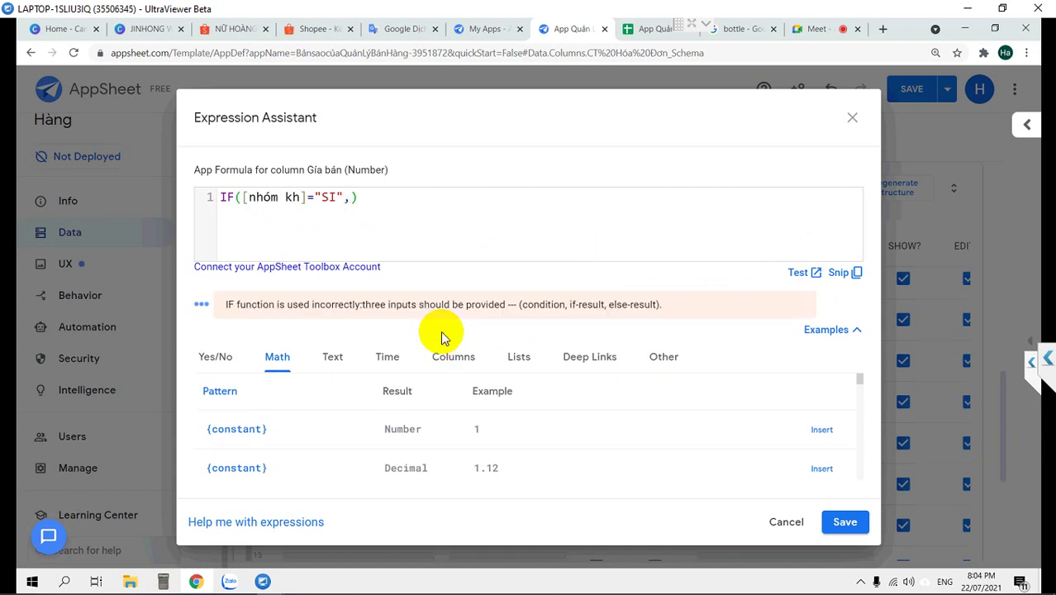
type("[")
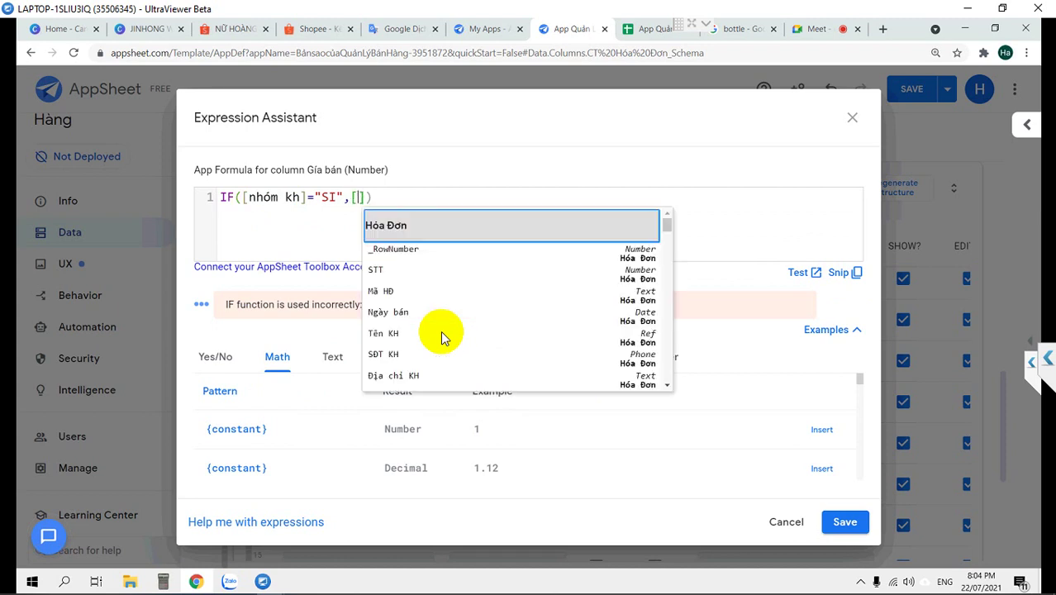
type("S")
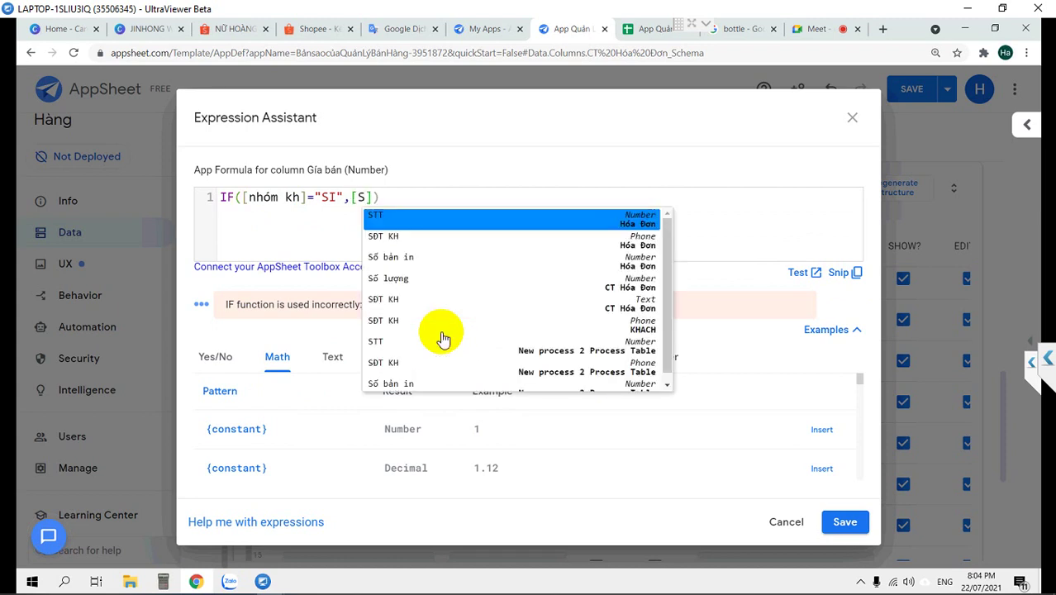
type("ản phâm")
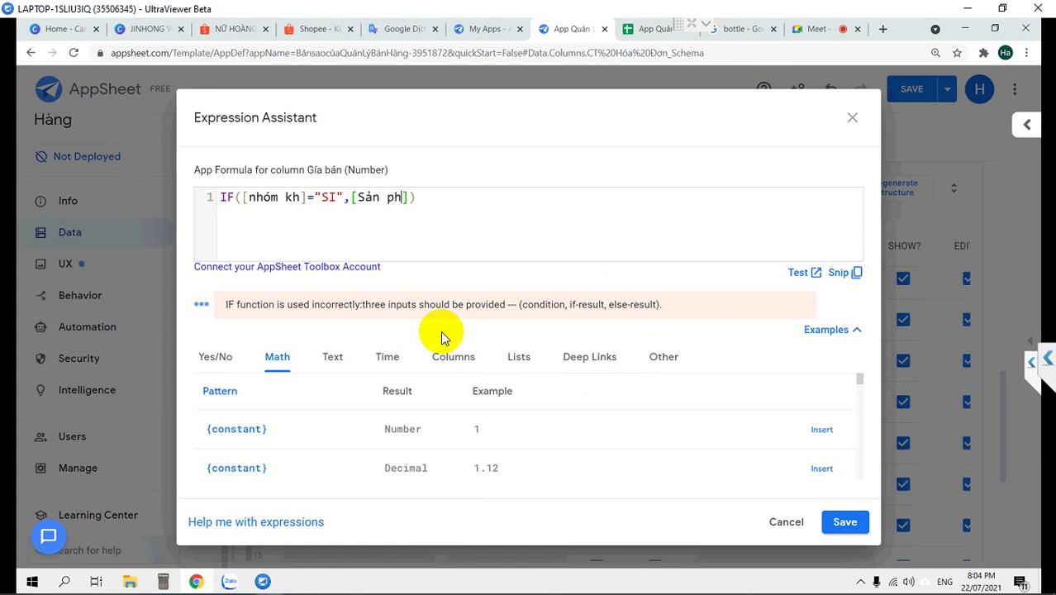
type("r")
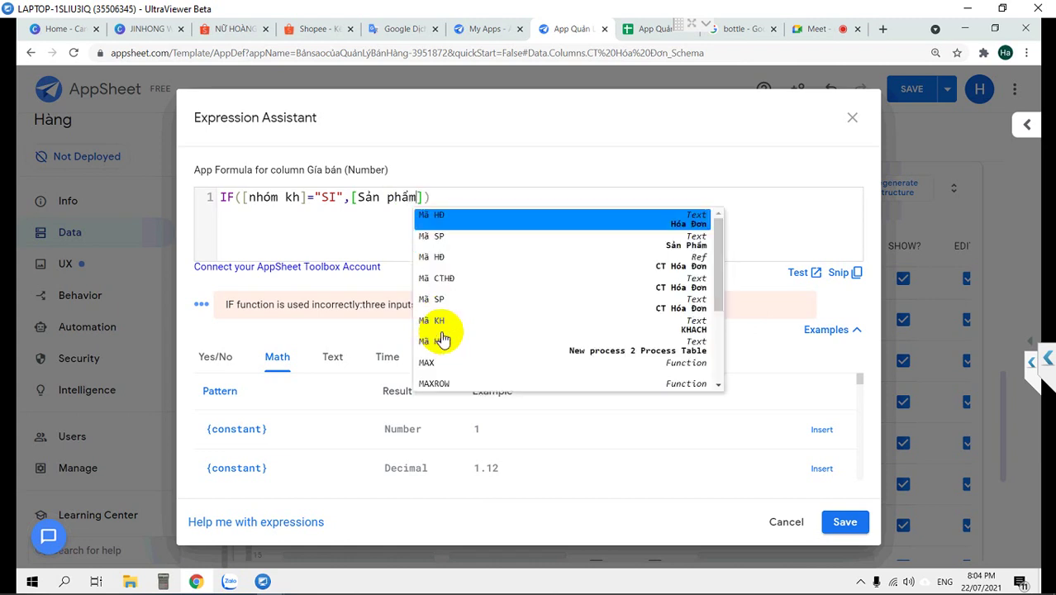
type("].o")
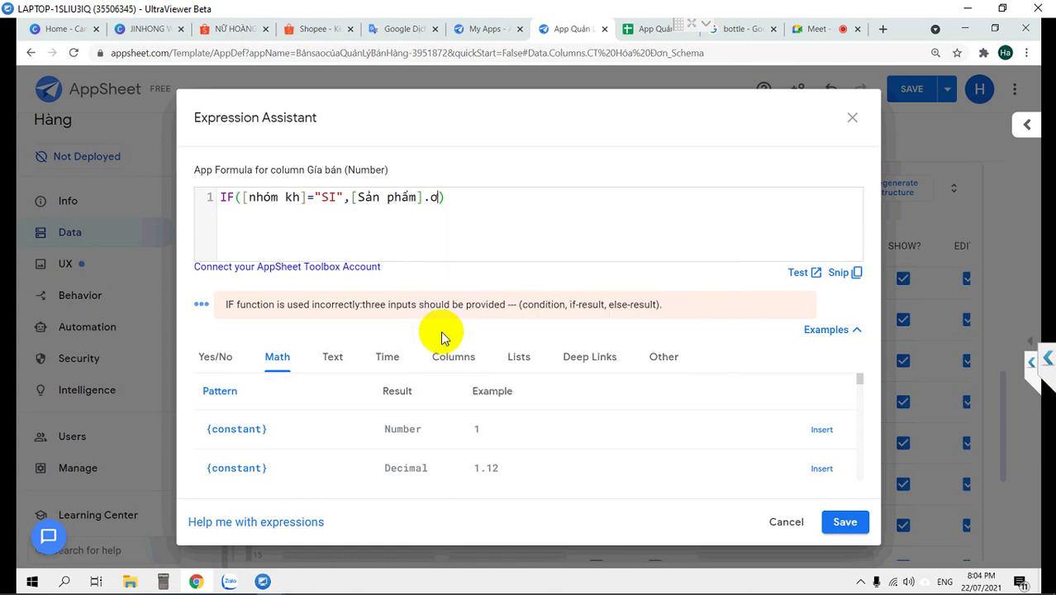
key("BackSpace")
type("[giá")
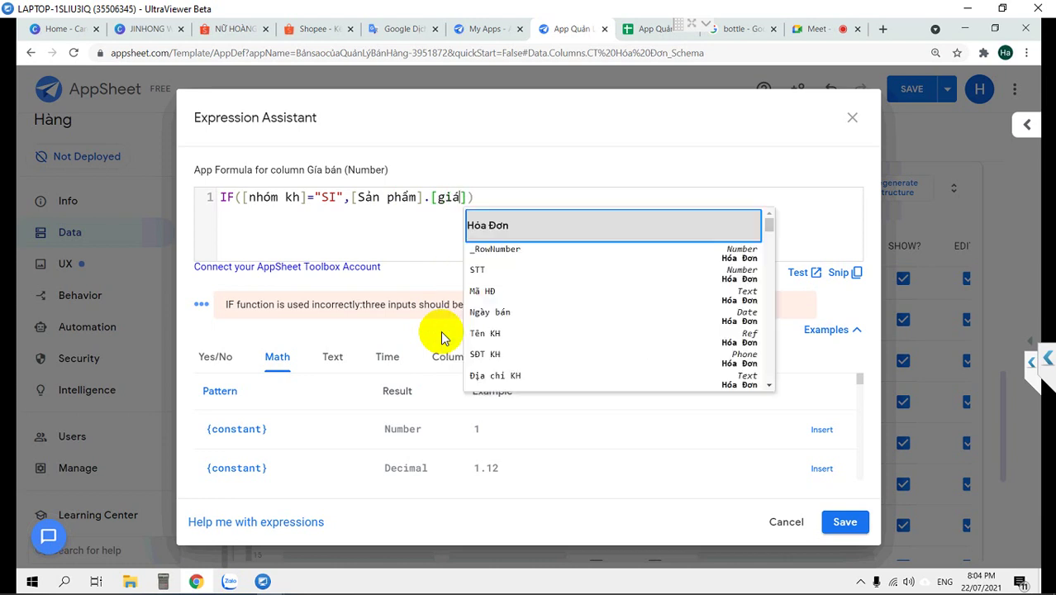
type(" sỉ")
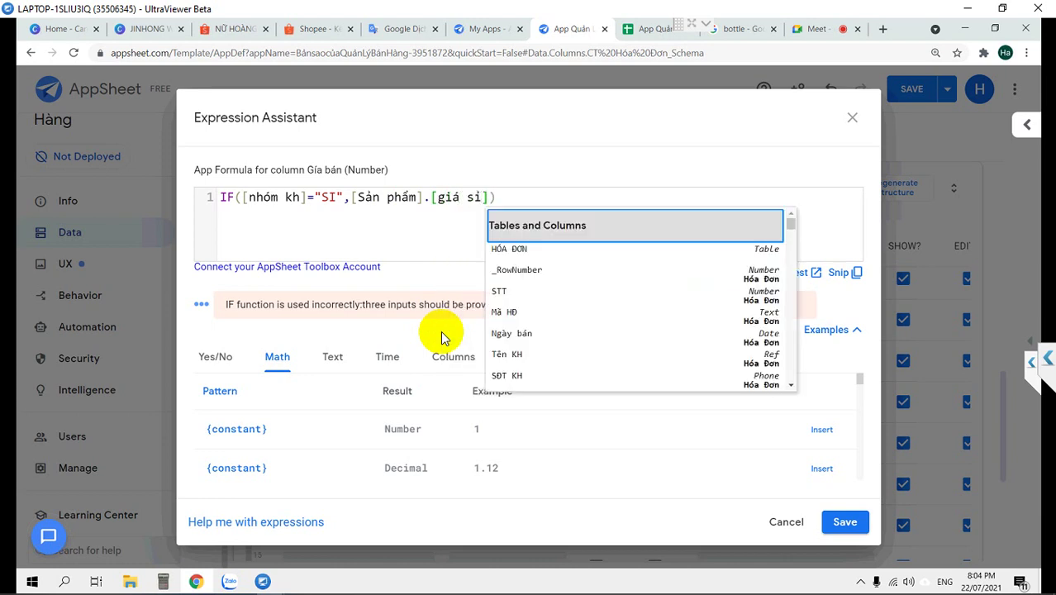
Add [Sản phẩm].[giá lẻ] as the retail else-branch to complete the IF formula
key("shift+Left")
key("shift+Left")
key("shift+Left")
key("shift+Left")
key("shift+Left")
key("shift+Left")
key("shift+Left")
key("shift+Left")
key("shift+Left")
key("shift+Left")
key("shift+Left")
key("shift+Left")
key("shift+Left")
key("shift+Left")
key("shift+Left")
key("shift+Left")
key("shift+Left")
key("shift+Left")
key("shift+Left")
key("ctrl+c")
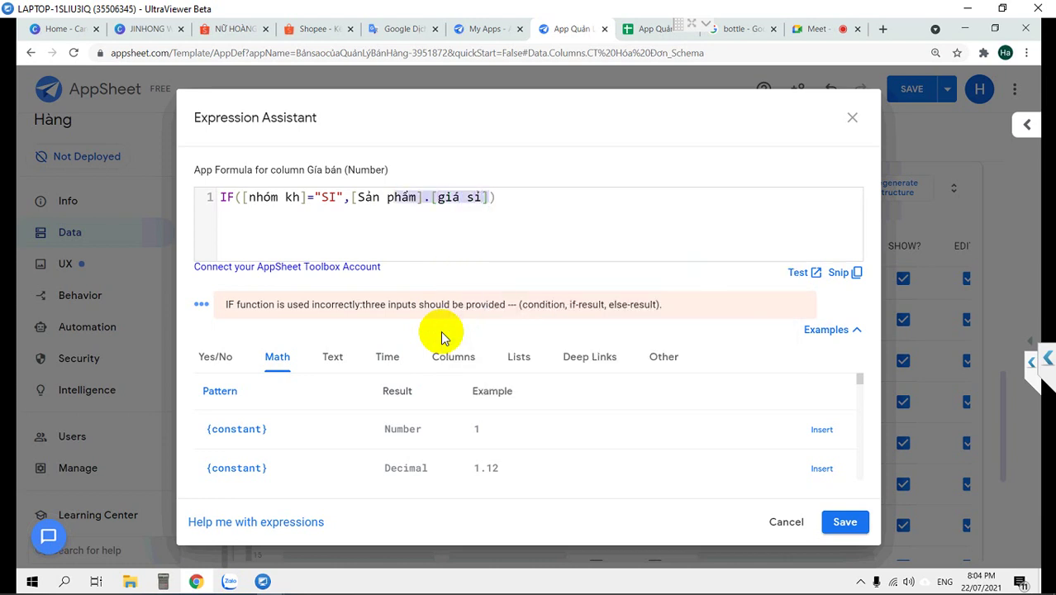
key("Right")
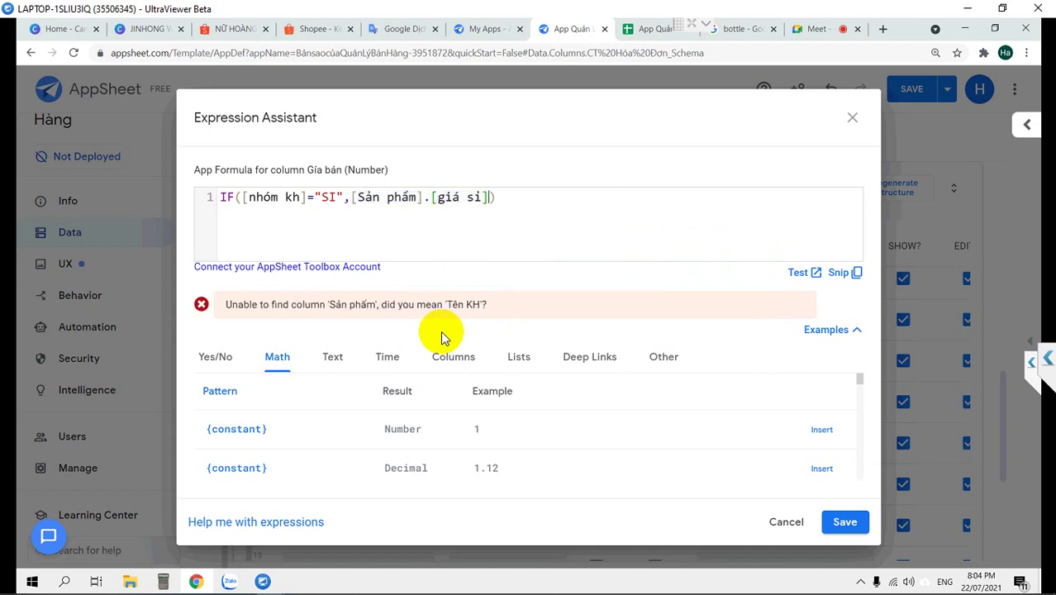
type(",")
key("ctrl+v")
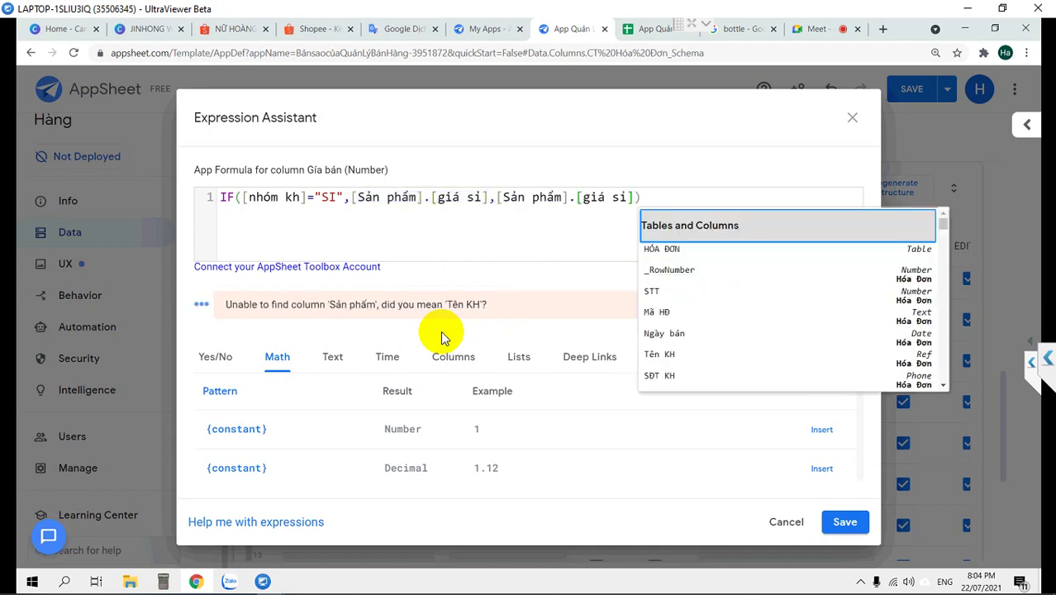
key("Escape")
key("Left")
key("Left")
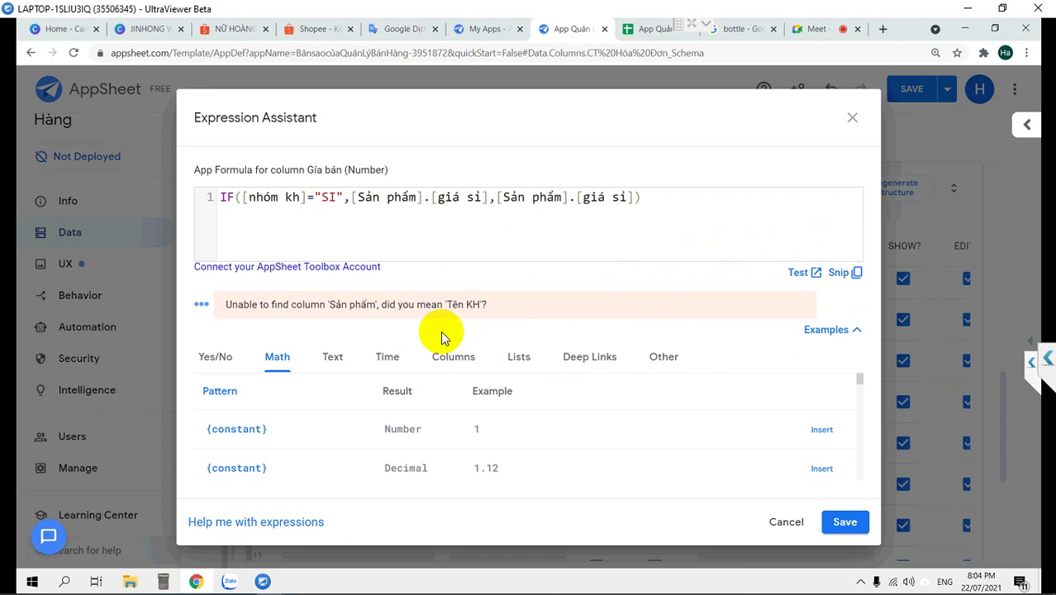
key("Delete")
key("BackSpace")
type("lẻ")
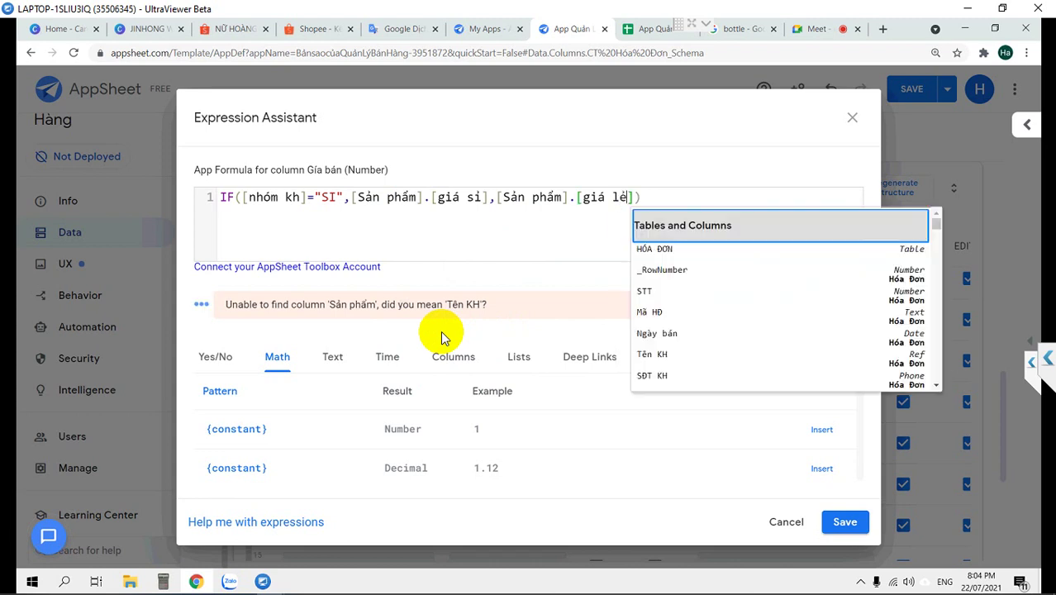
left_click(647, 198)
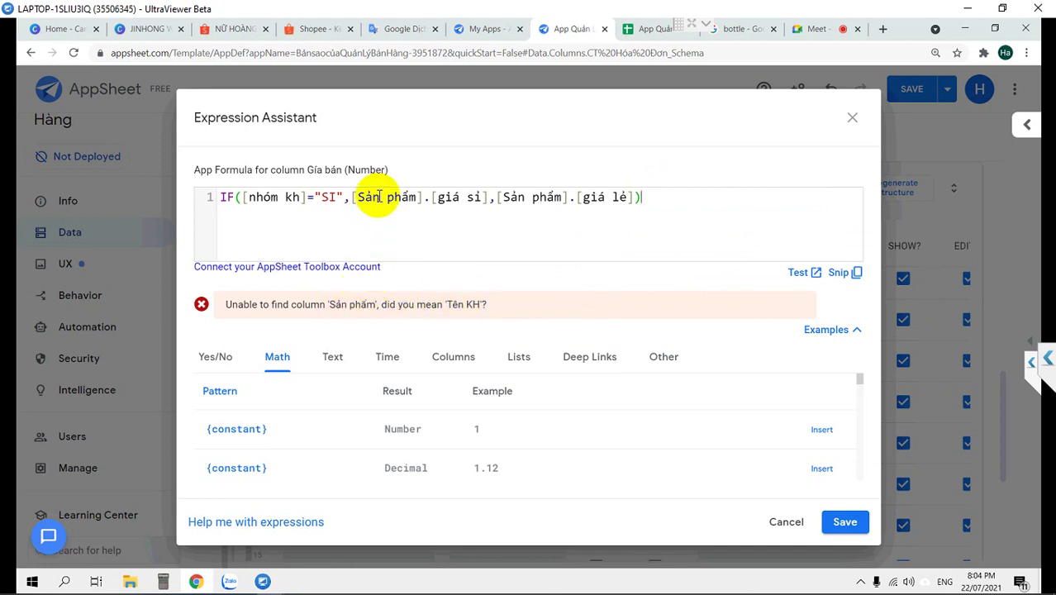
Check the KHACH customer data in Google Sheets, then return to the AppSheet formula
left_click(652, 30)
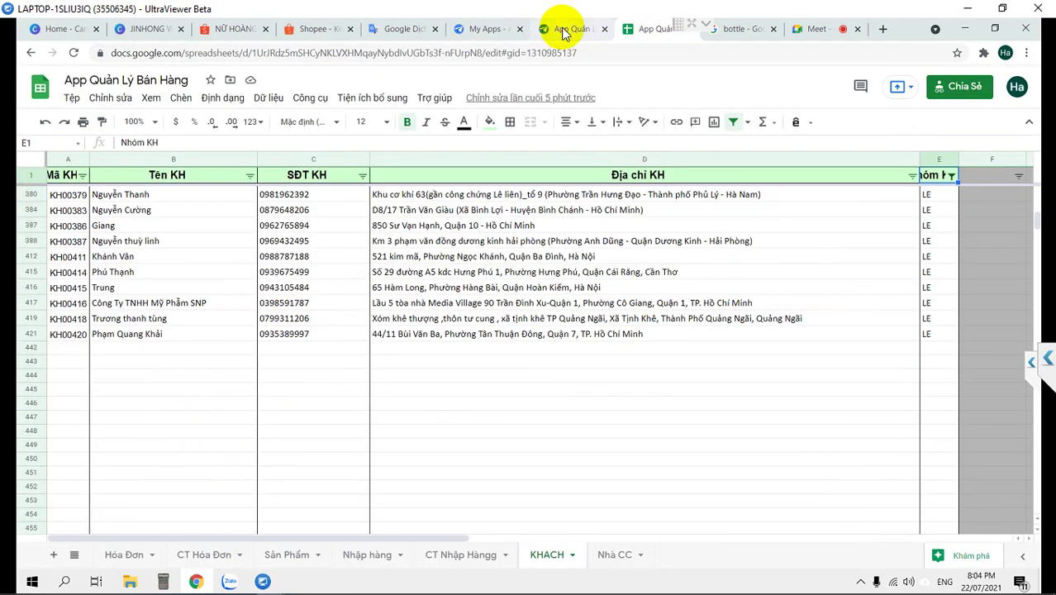
left_click(563, 31)
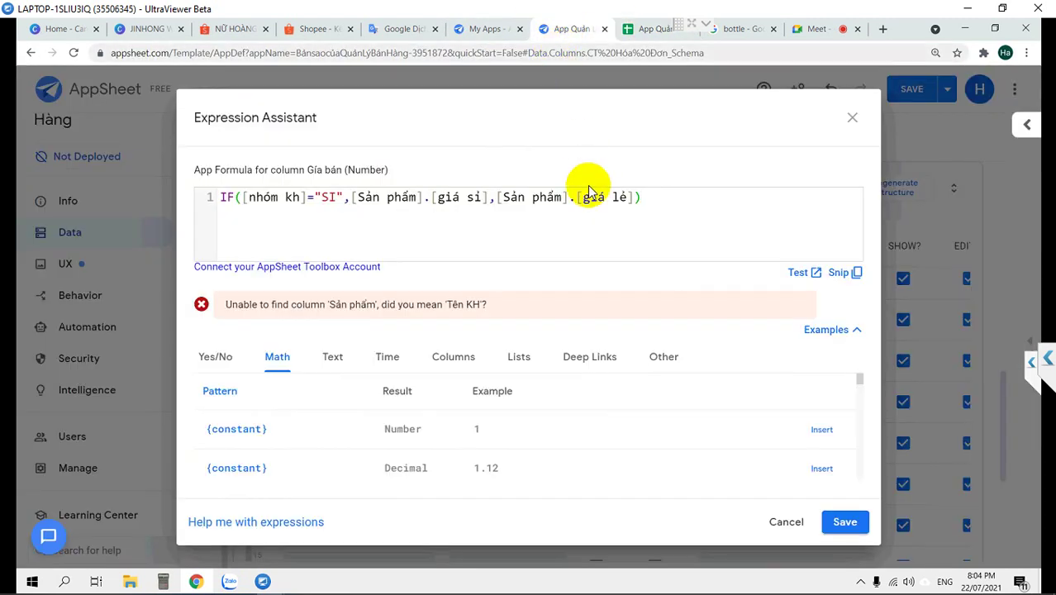
left_click(360, 198)
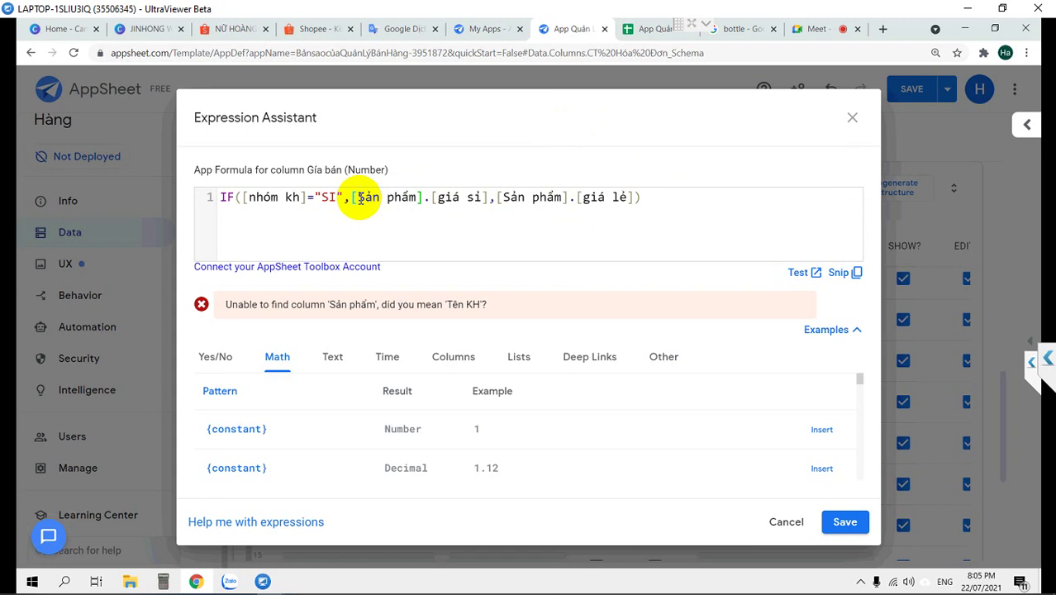
Clear the entire draft Gía bán formula and cancel the editor
key("ctrl+a")
key("BackSpace")
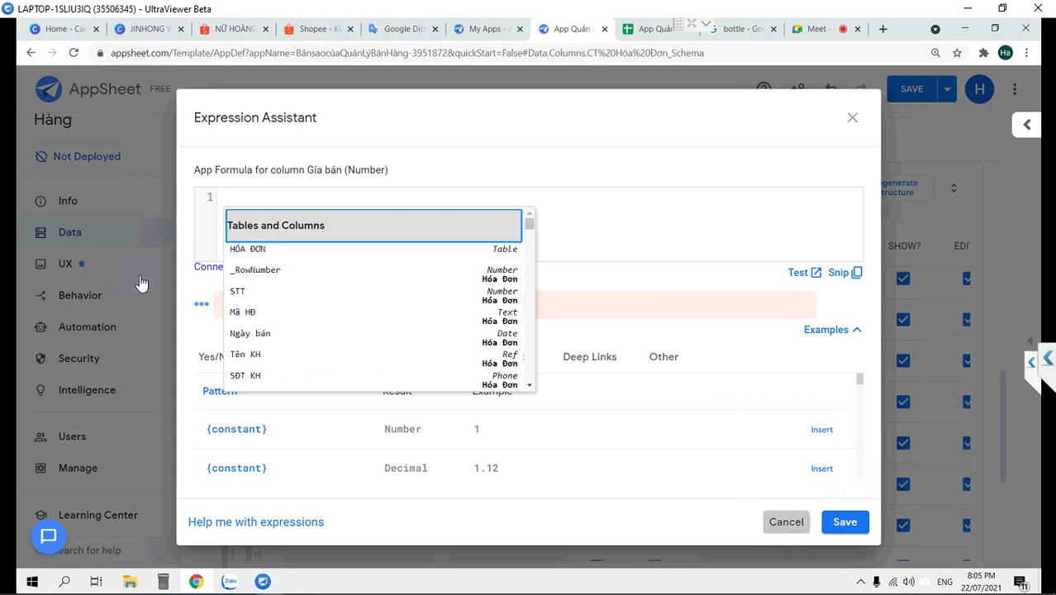
left_click(769, 517)
Find the Gía bán row in CT Hóa Đơn columns and open its Initial Value formula
scroll(259, 206, "up", 2)
scroll(260, 207, "up", 2)
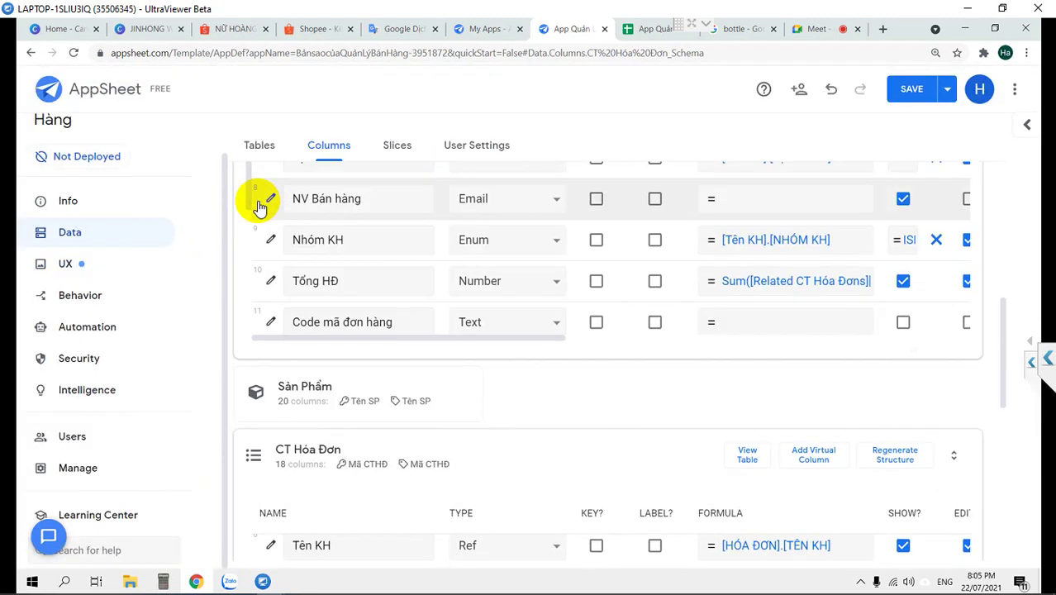
scroll(260, 202, "down", 2)
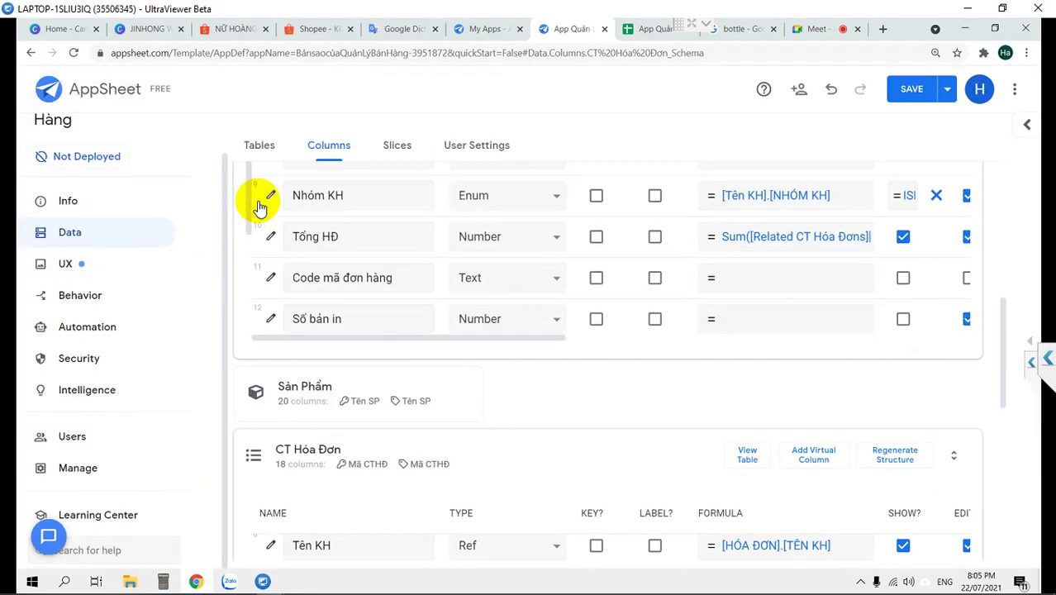
scroll(593, 299, "down", 3)
scroll(593, 300, "down", 4)
scroll(594, 306, "down", 1)
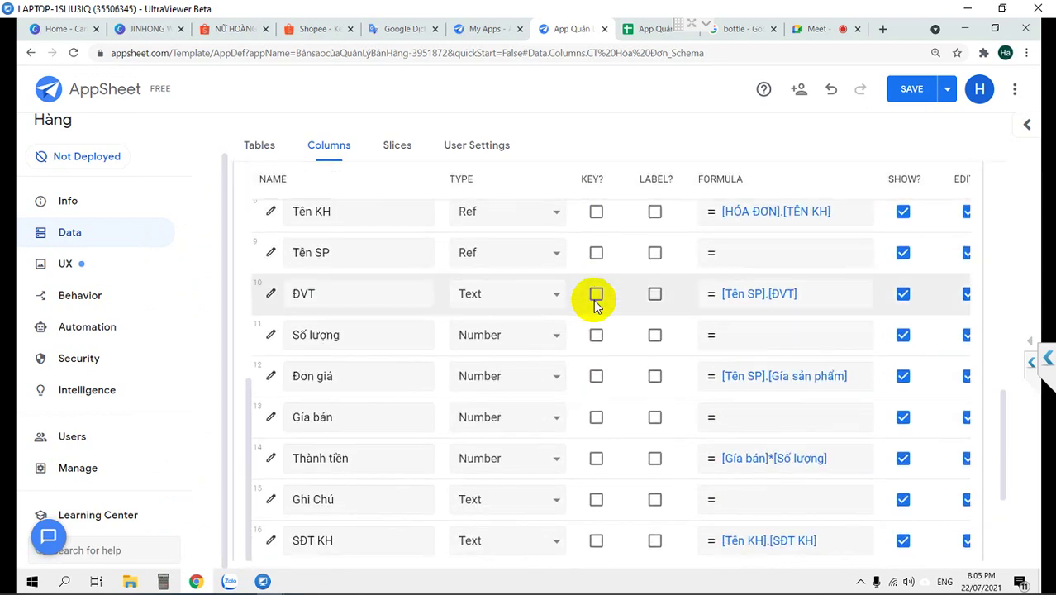
scroll(595, 305, "down", 1)
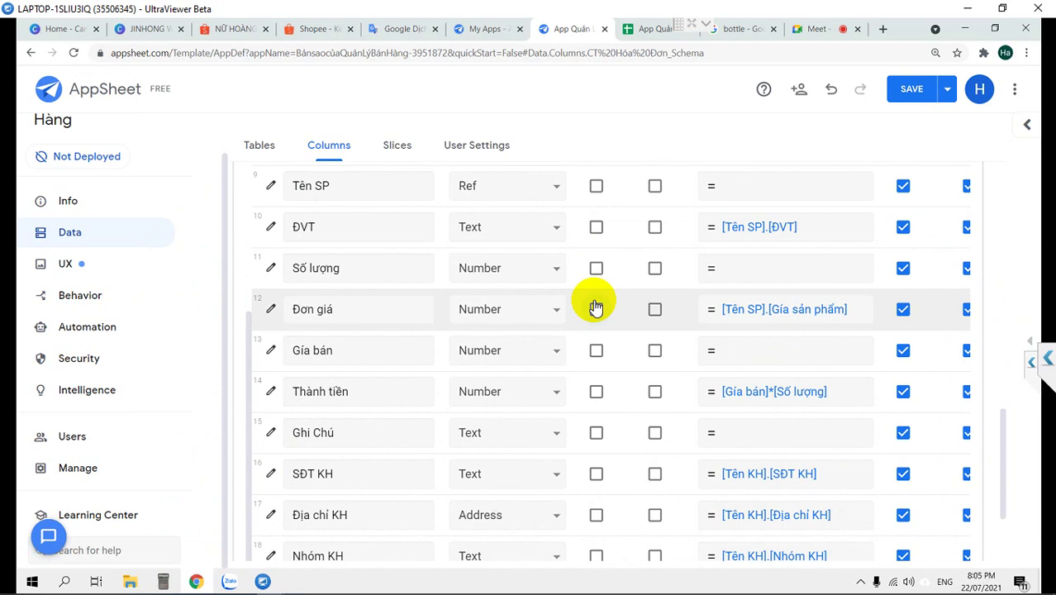
key("ctrl+minus")
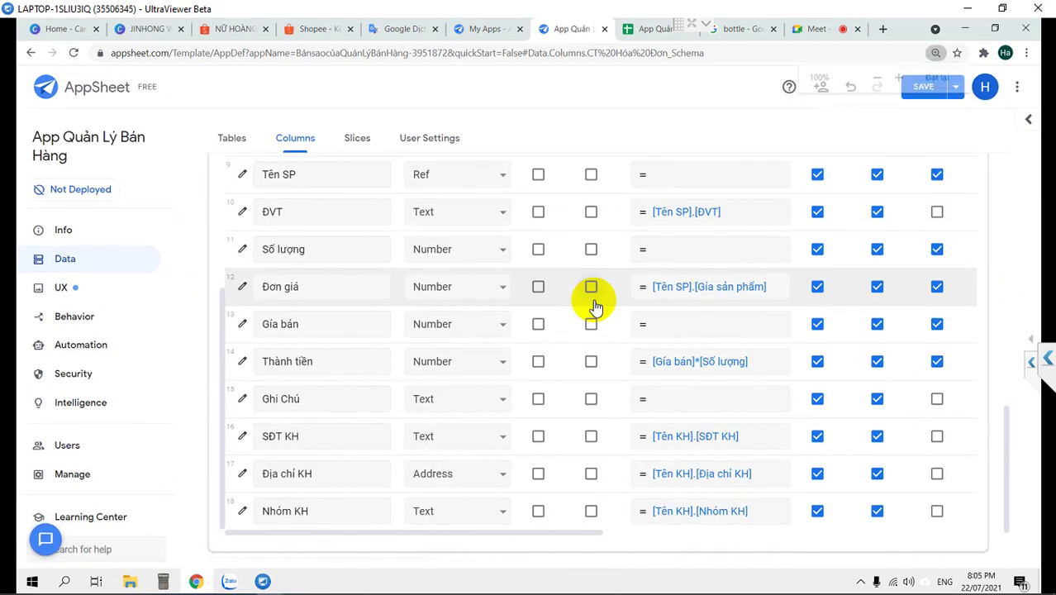
left_click_drag(522, 535, 580, 539)
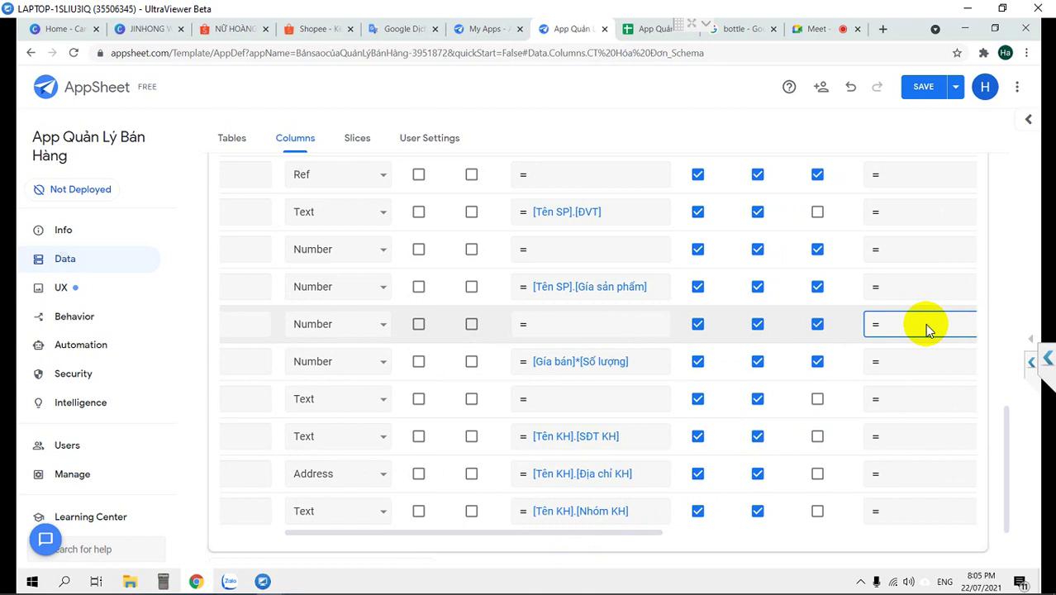
left_click(924, 323)
Paste the IF formula and change its condition to [_Thisrow].[nhóm kh]="SI"
left_click(382, 182)
type("IF([nhóm kh]=\"SI\",[Sản phẩm].[giá sỉ],[Sản phẩm].[giá lẻ])")
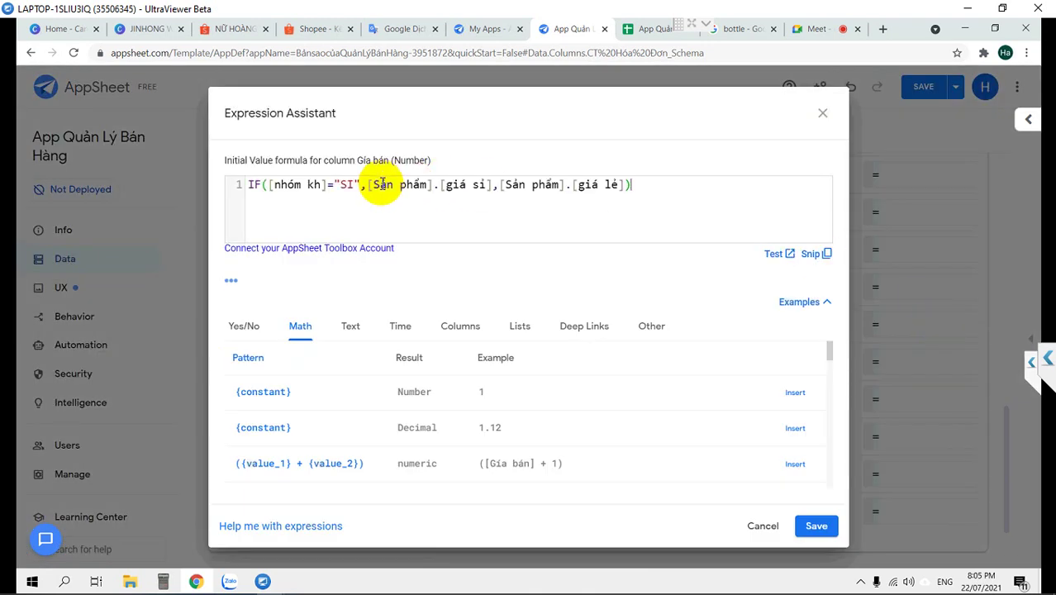
left_click(308, 184)
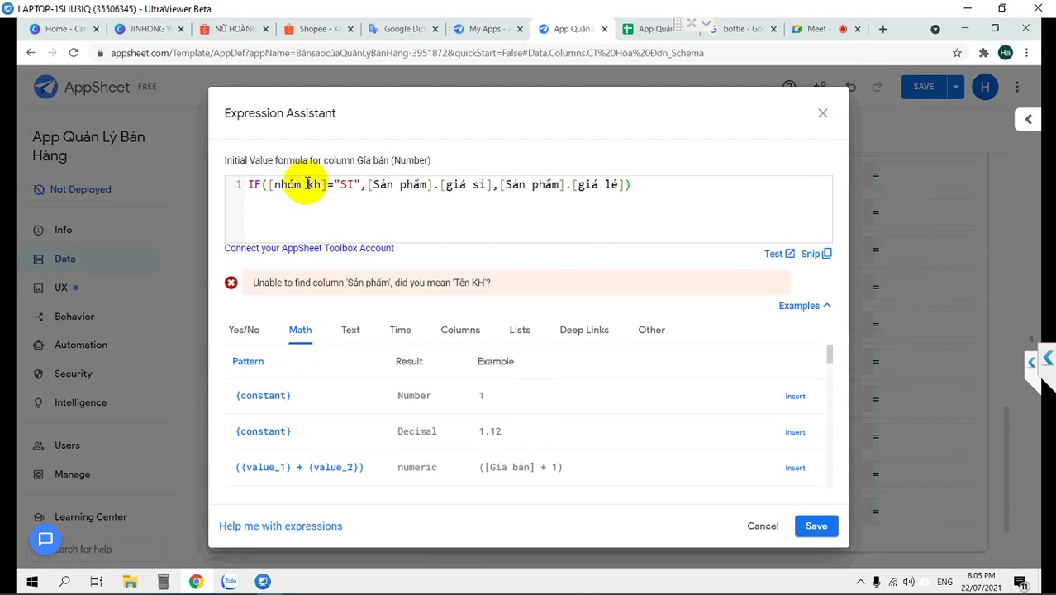
type("[]")
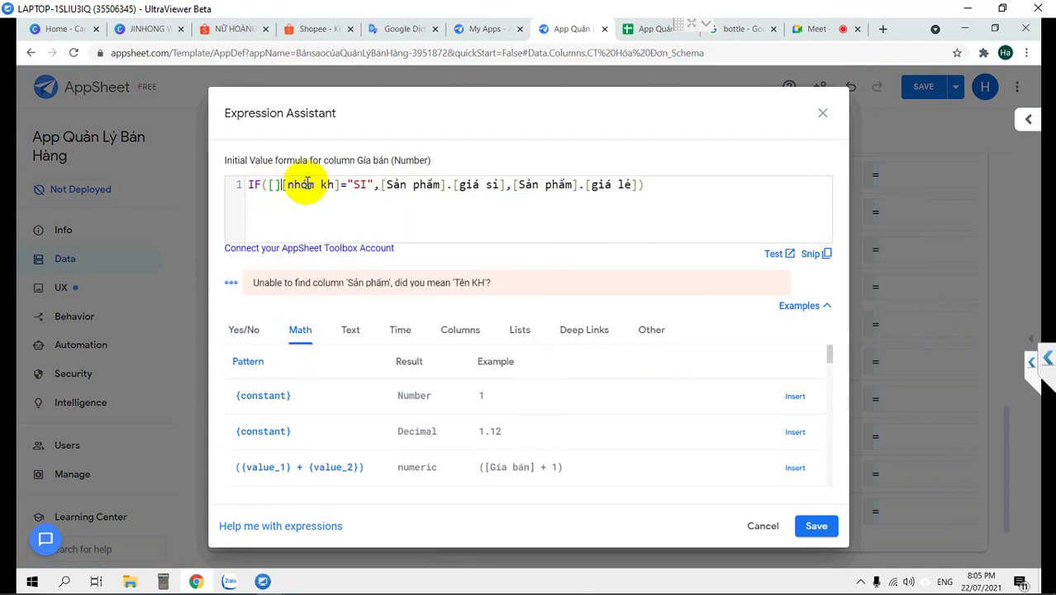
type("_Thisro")
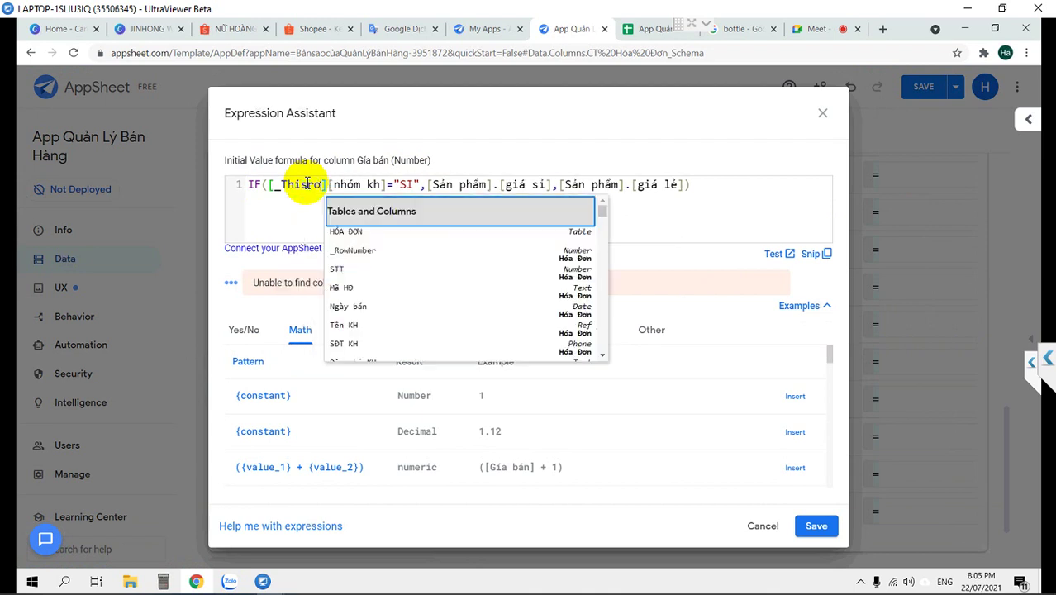
type("w")
key("Escape")
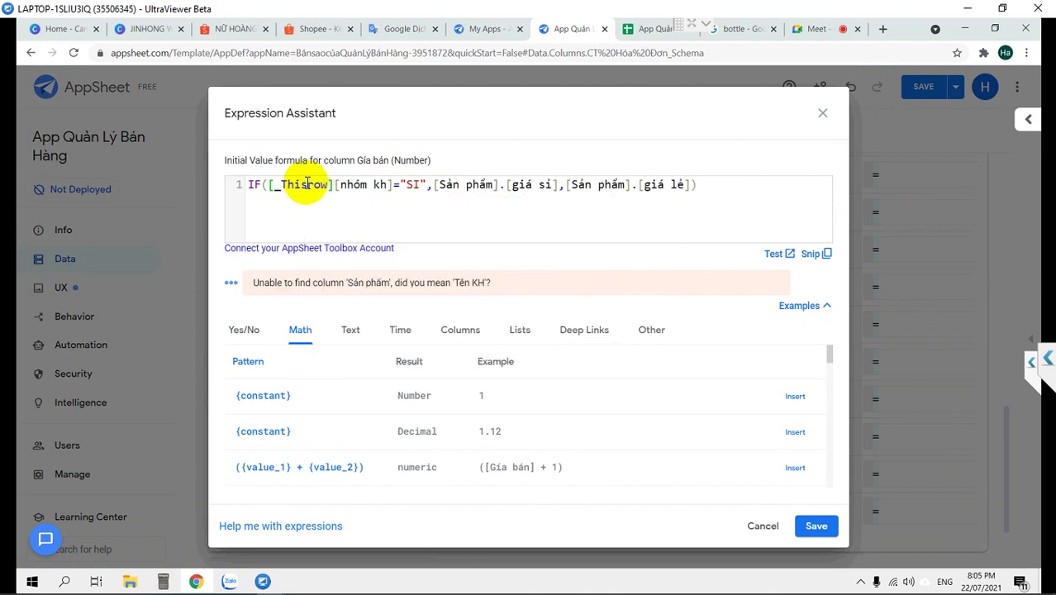
type(".")
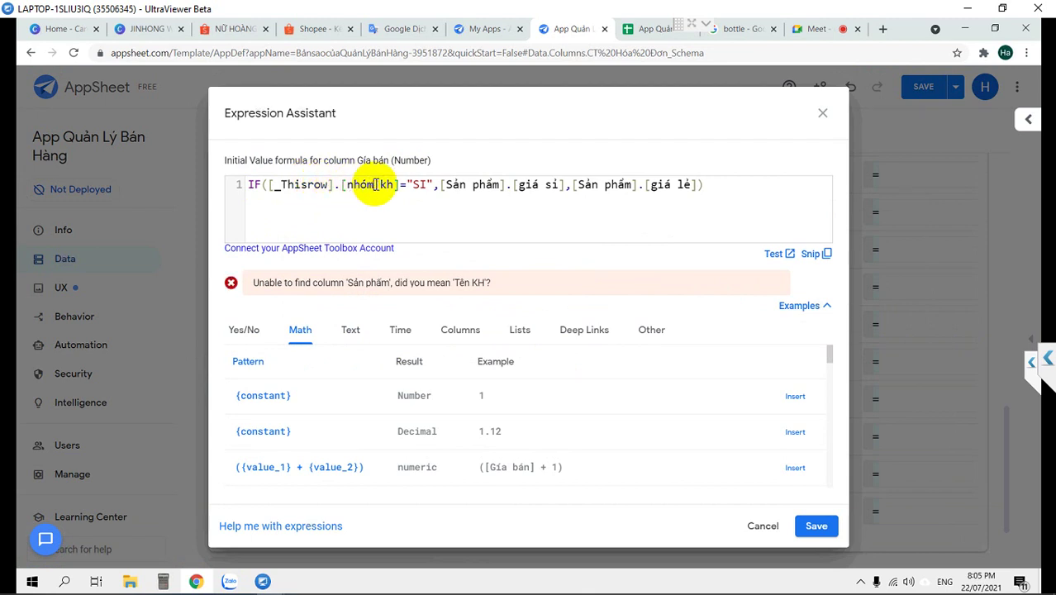
left_click(376, 184)
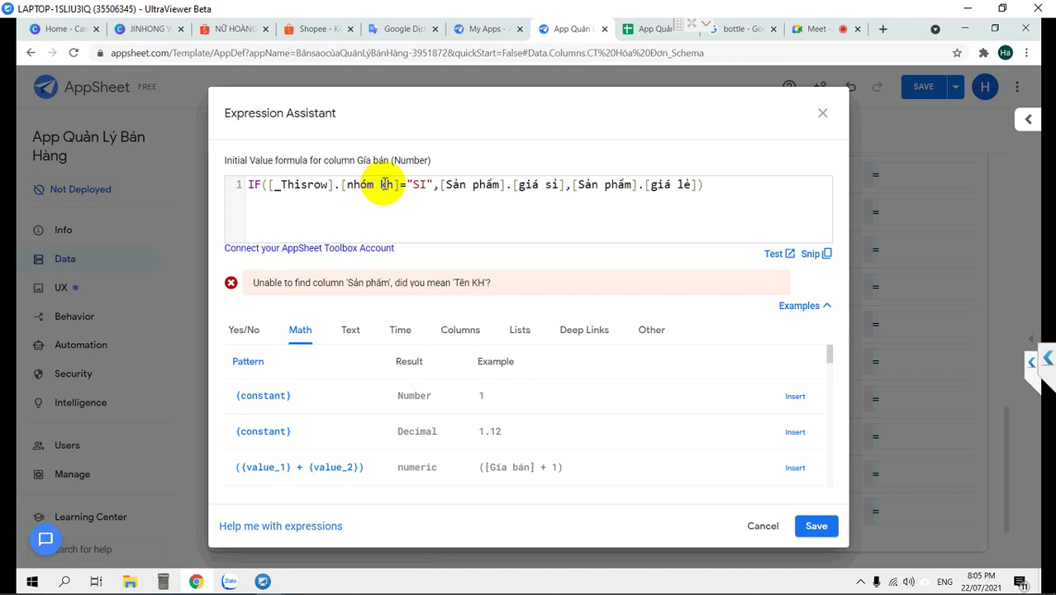
double_click(417, 184)
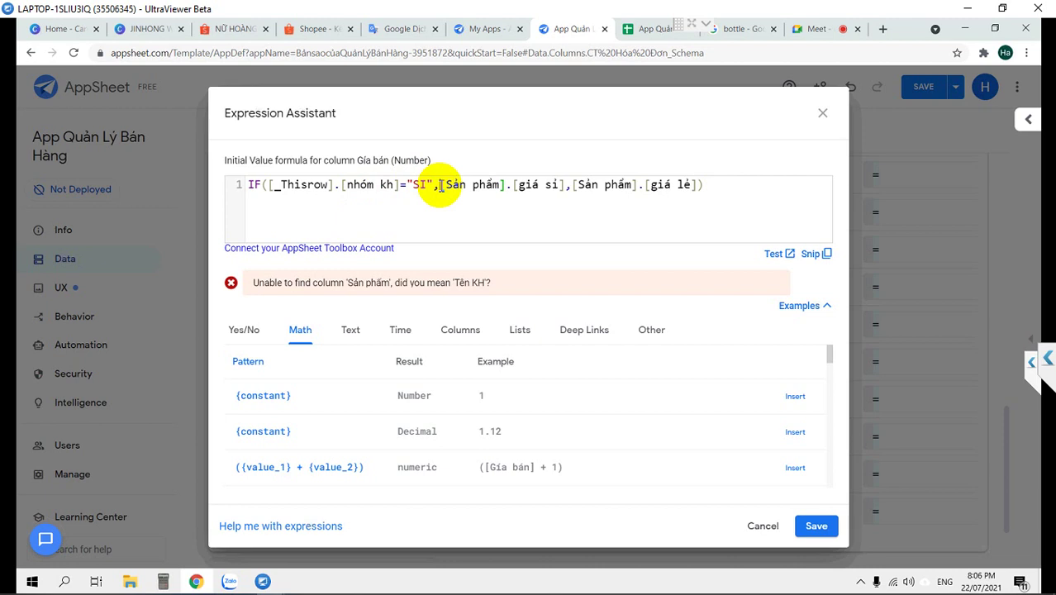
Move the true branch to a new line and begin LOOKUP([_THISROW].[Tên Sản phẩm]…) there
left_click(440, 185)
key("Return")
type("loo")
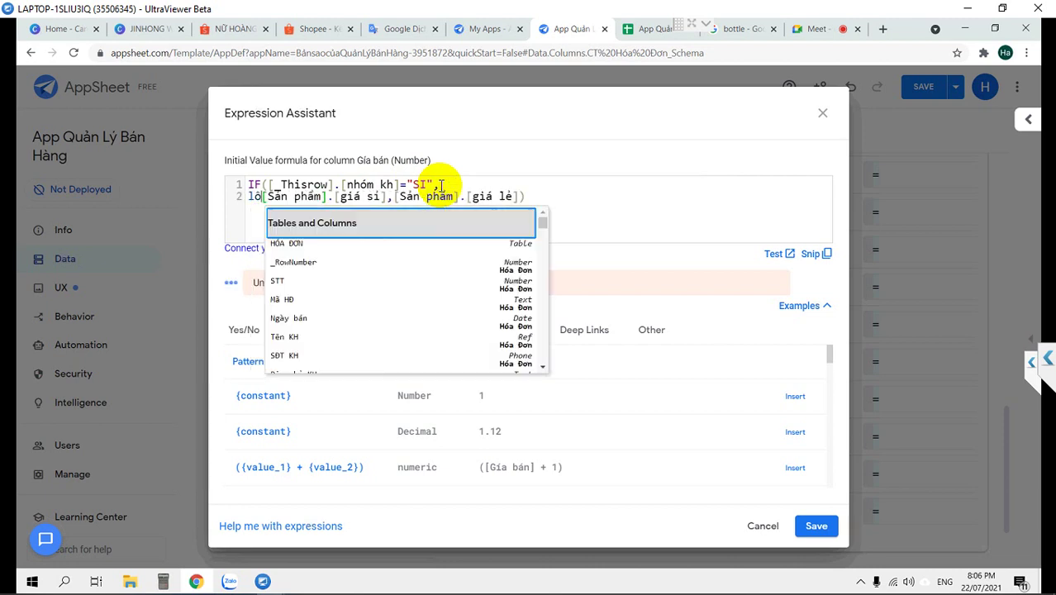
key("Return")
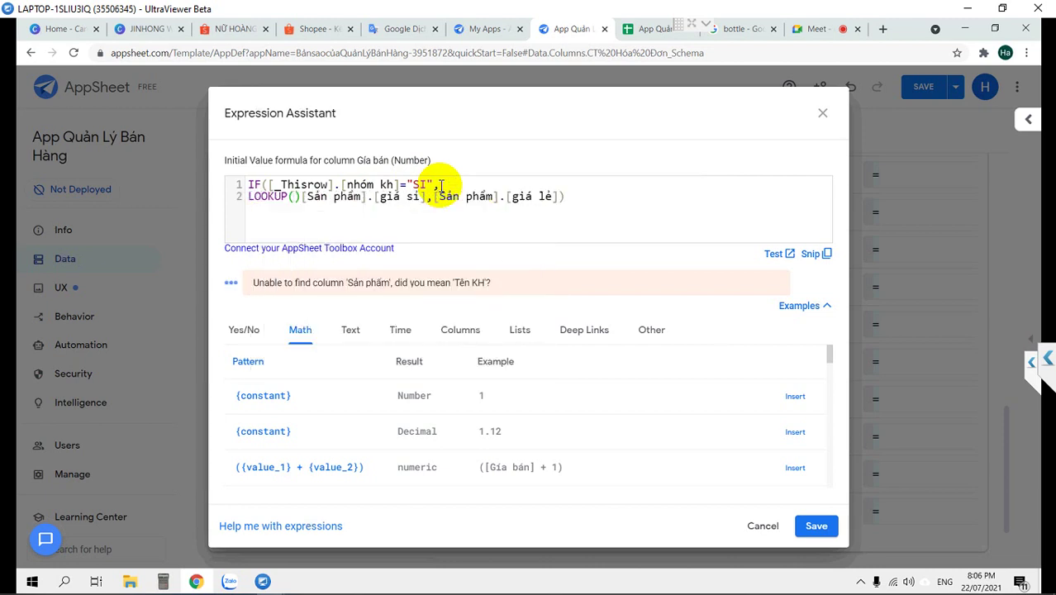
key("Delete")
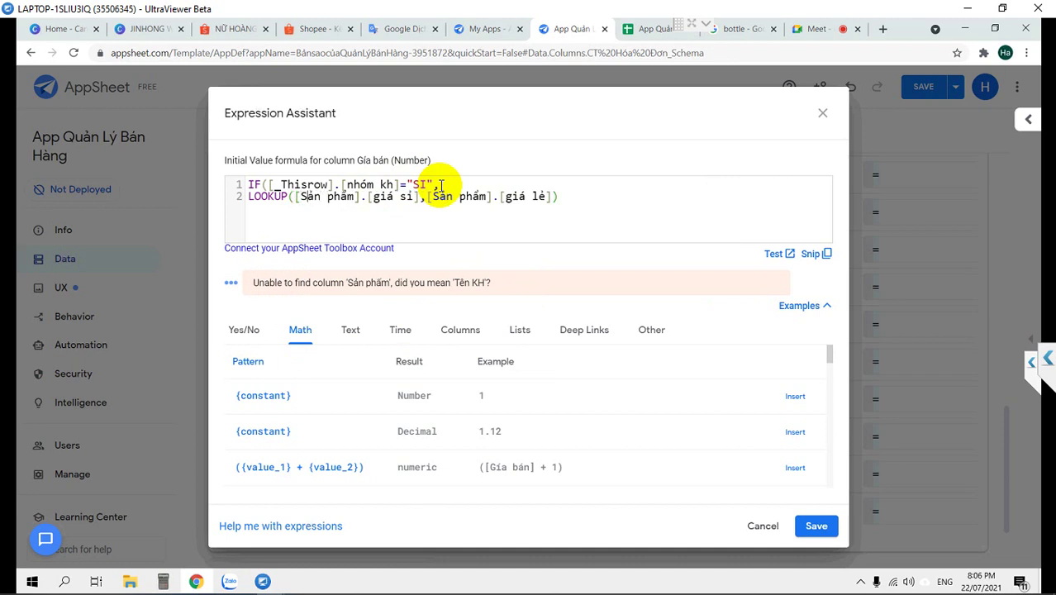
type("[")
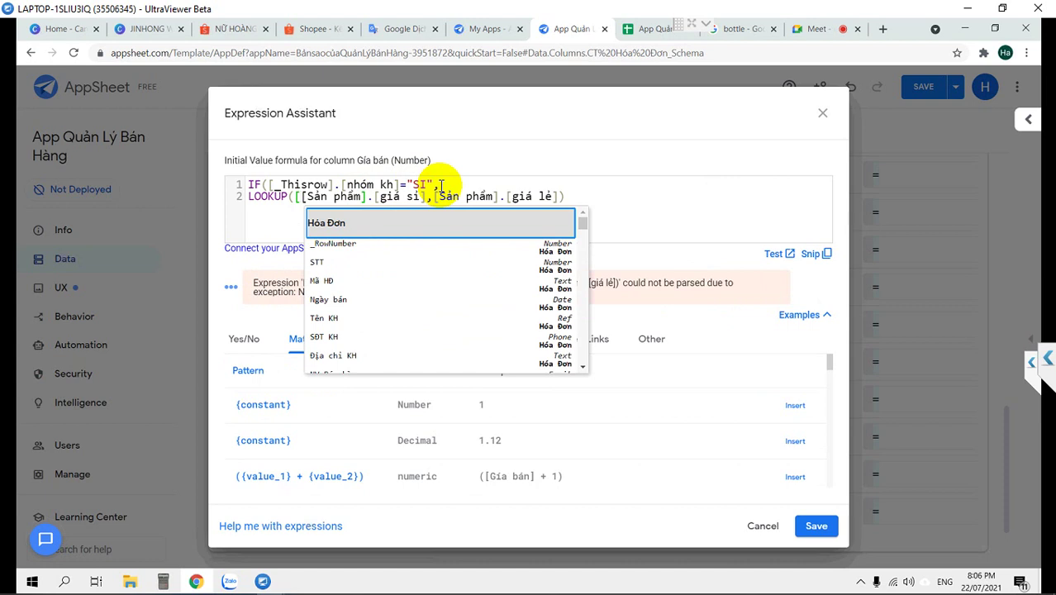
type("]")
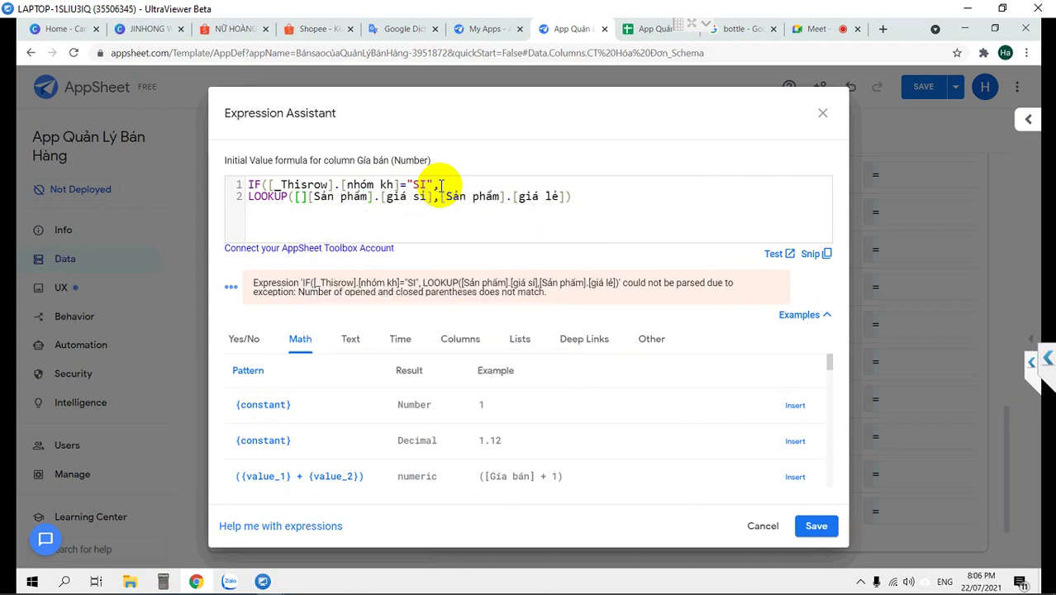
type("-")
key("BackSpace")
type("_This")
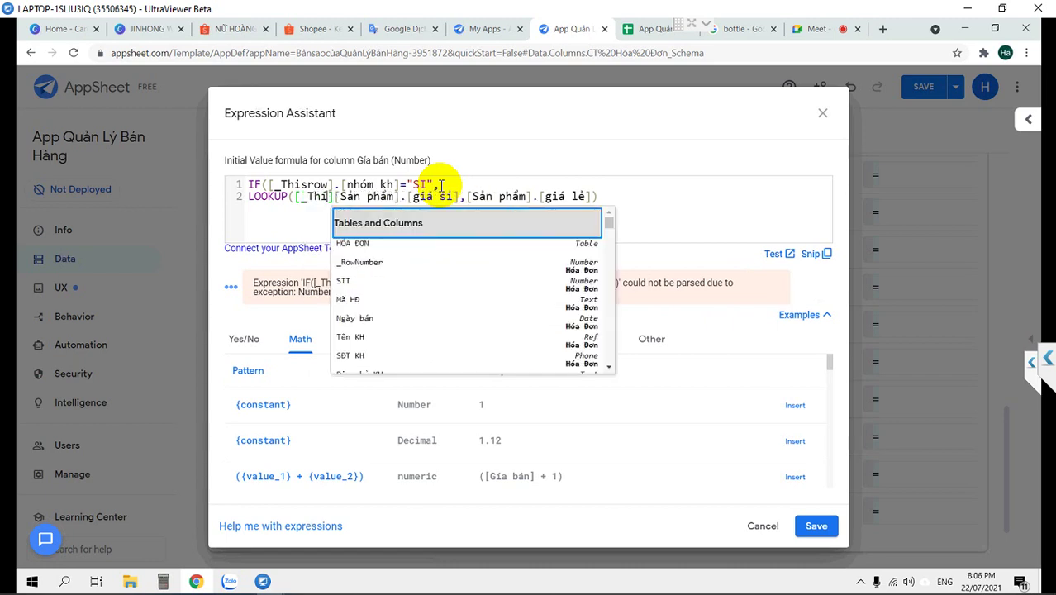
type("r")
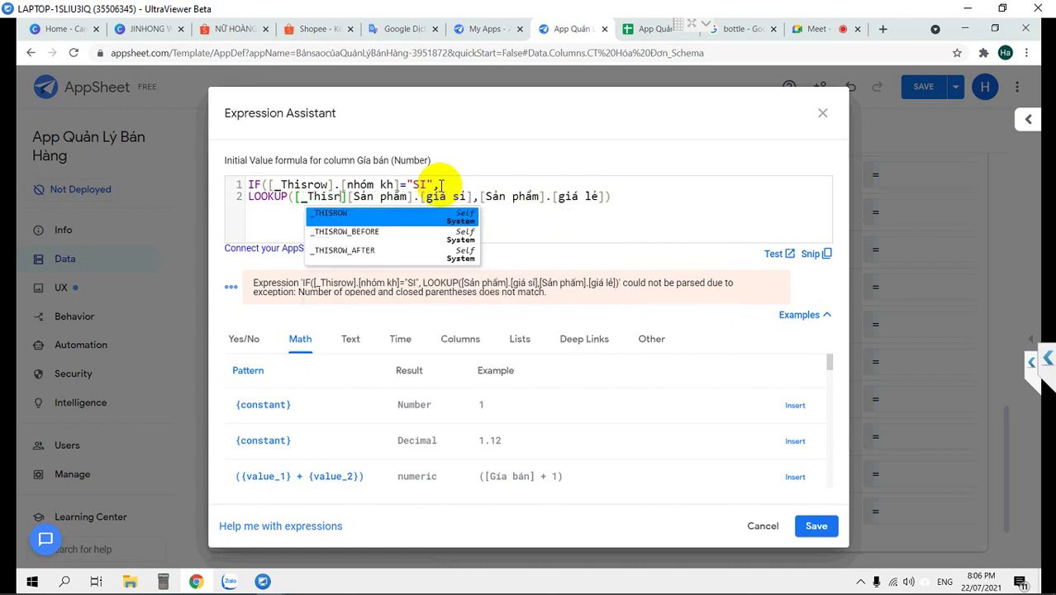
key("Return")
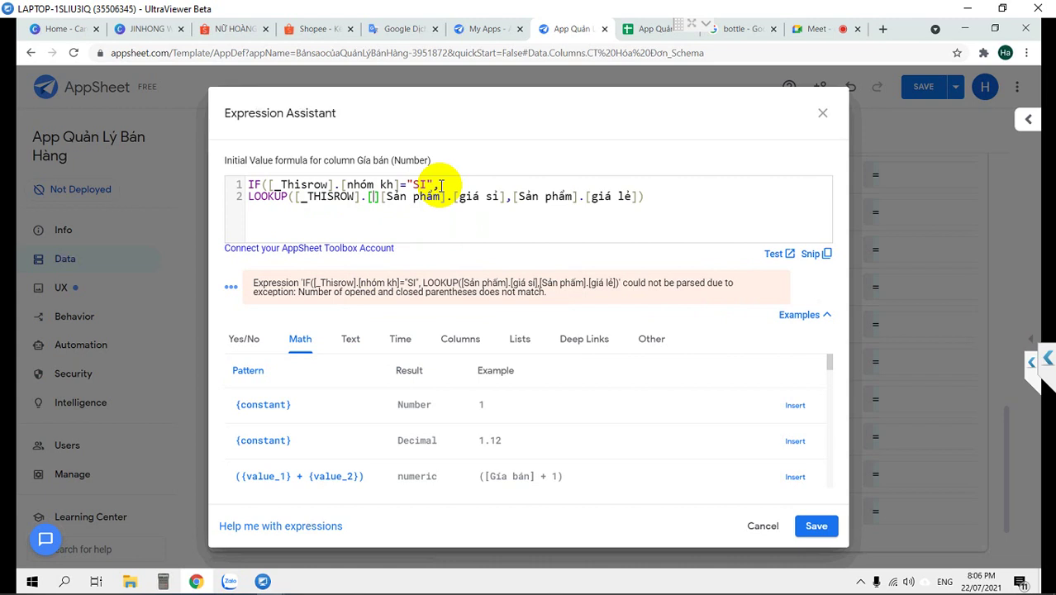
key("Delete")
key("BackSpace")
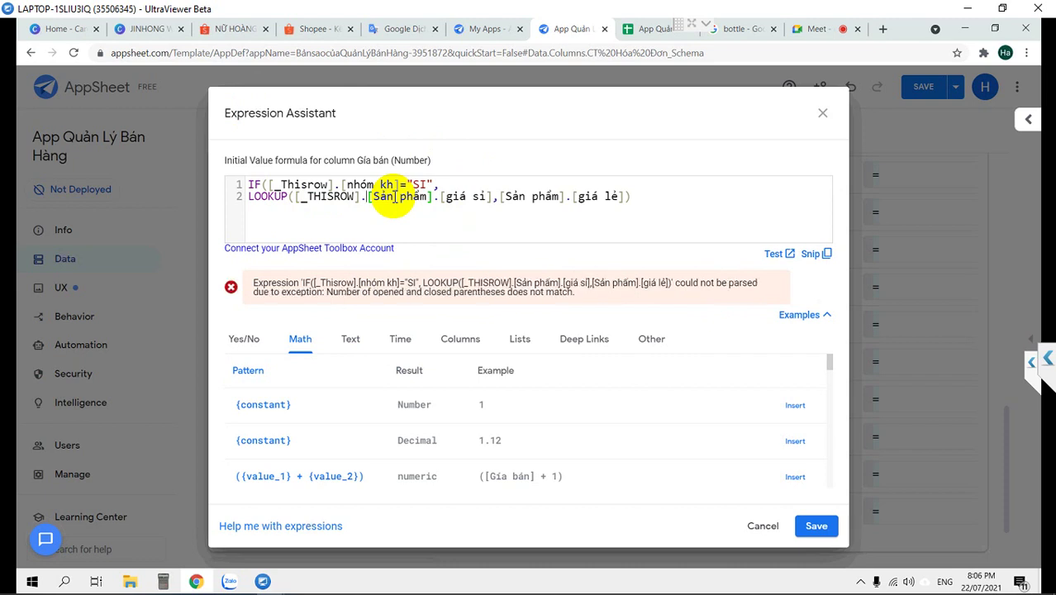
left_click(371, 197)
type("Tên")
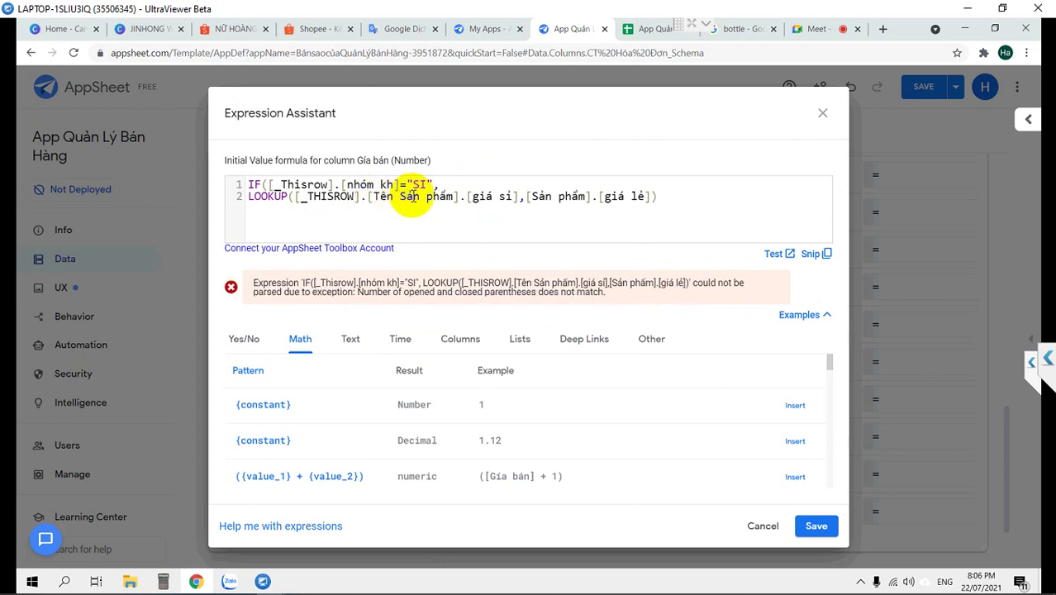
Read the exact Tên SP header on the CT Hóa Đơn sheet, then return to AppSheet
left_click(644, 28)
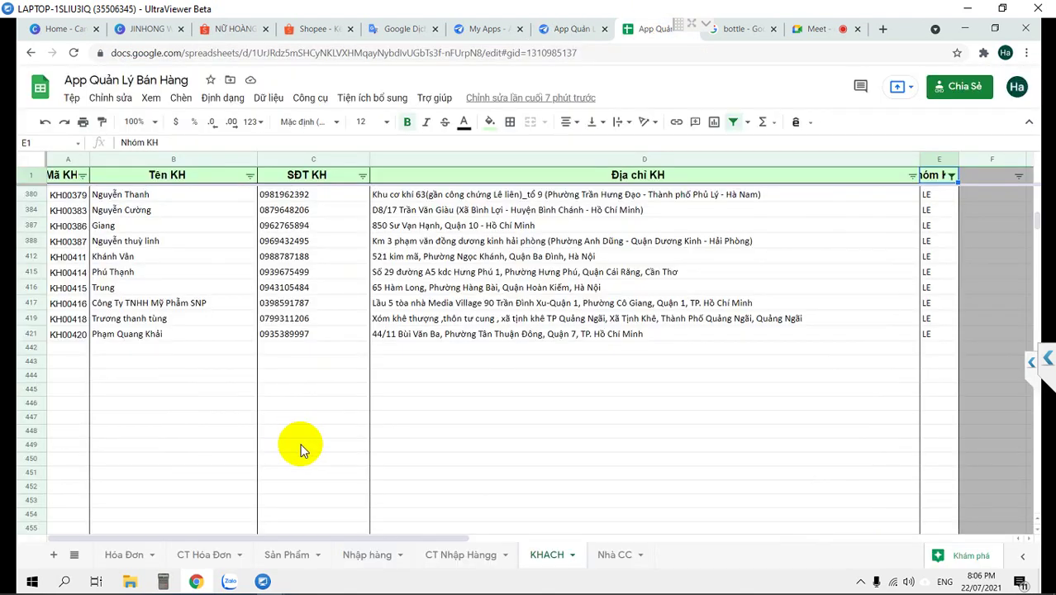
left_click(192, 555)
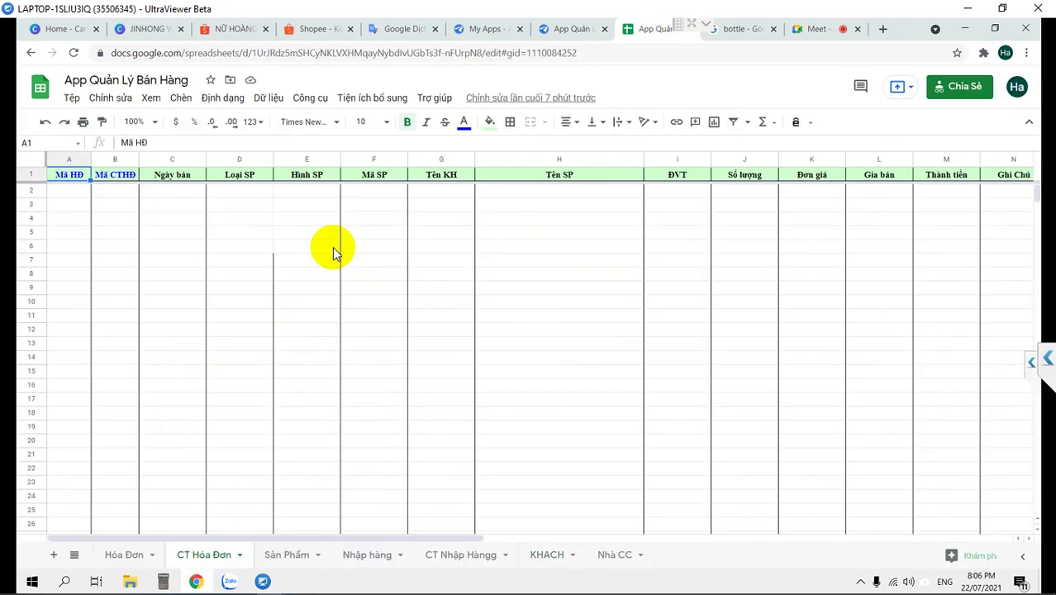
left_click(173, 178)
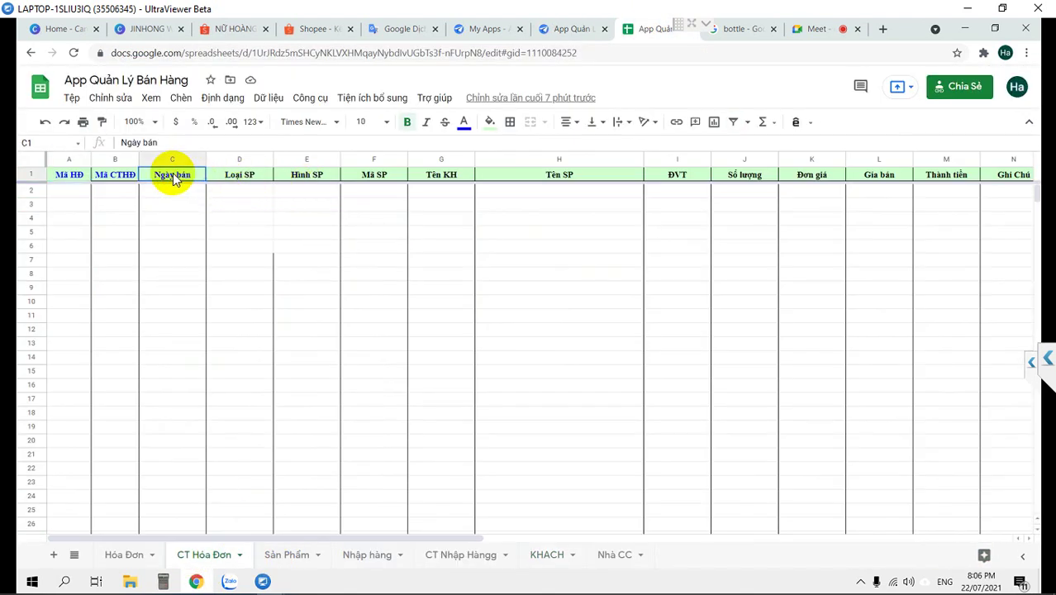
key("Right")
key("Right")
key("Right")
key("Right")
key("Right")
key("Right")
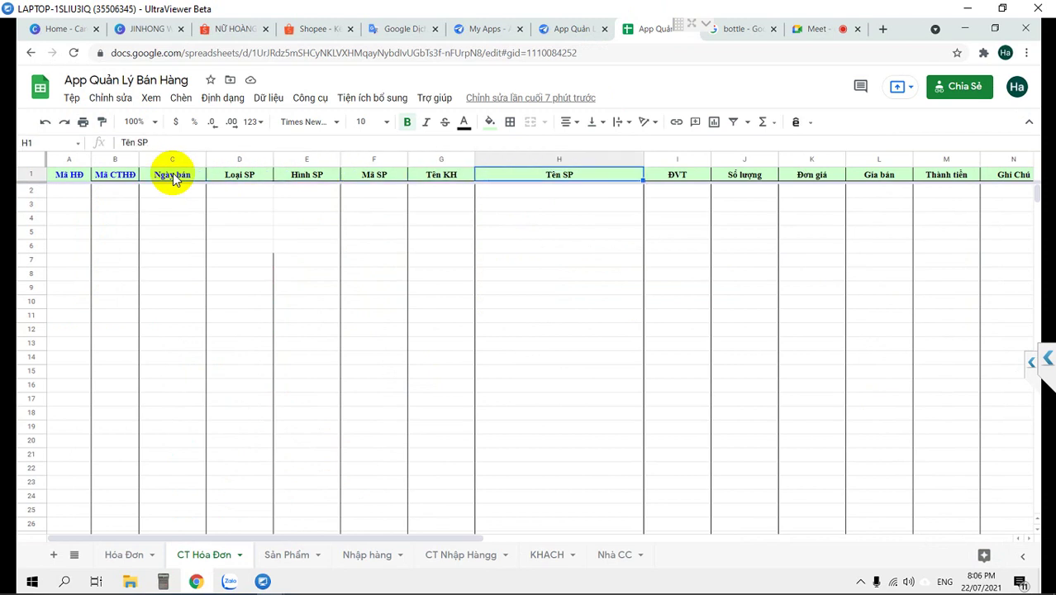
key("Left")
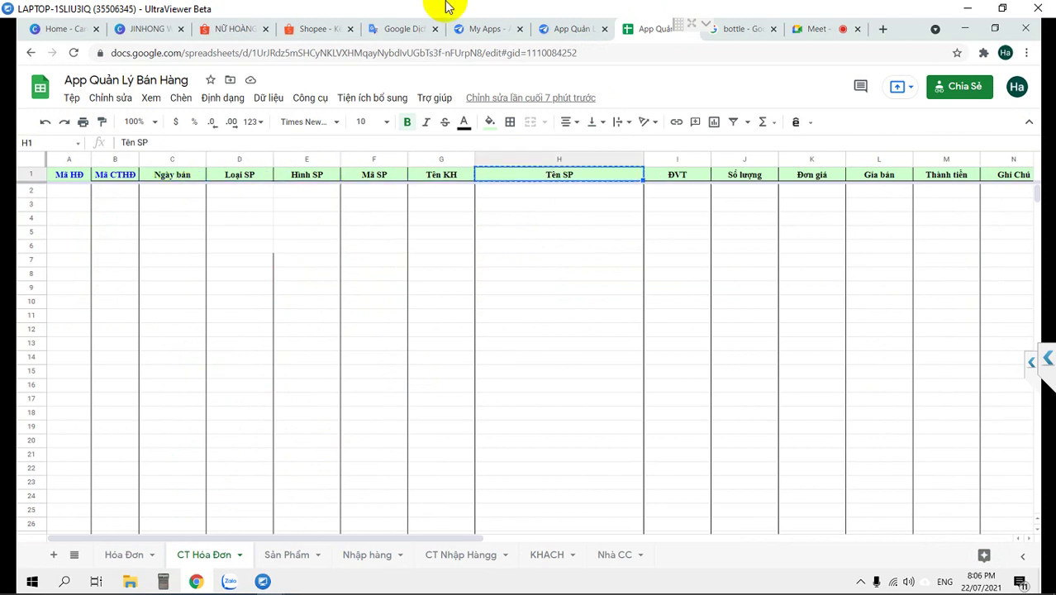
left_click(577, 31)
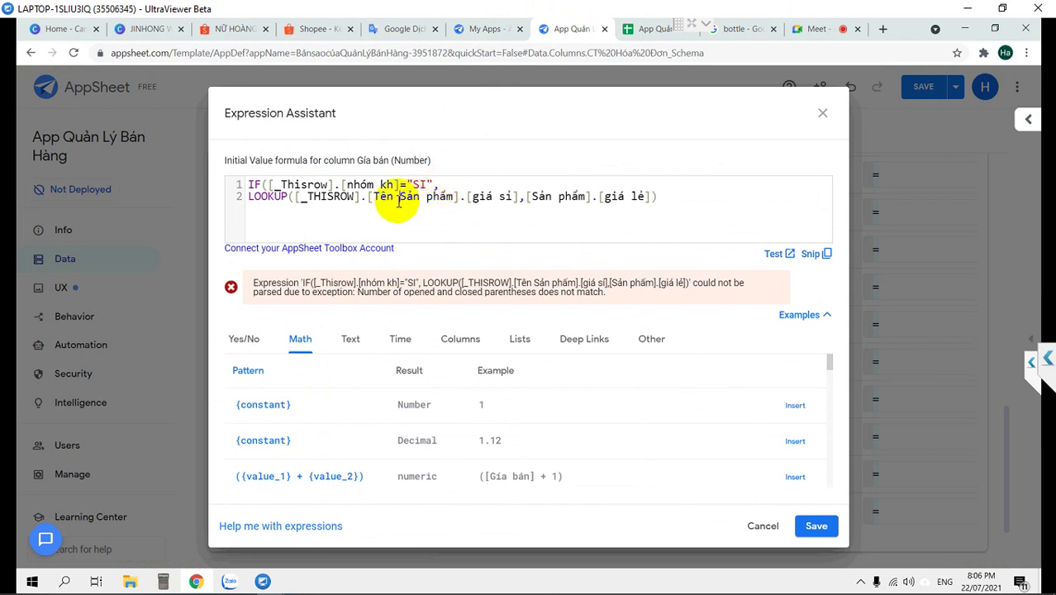
Complete the wholesale LOOKUP on [_THISROW].[Tên SP] in the Sản phẩm table, returning "giá sỉ"
left_click_drag(400, 196, 451, 195)
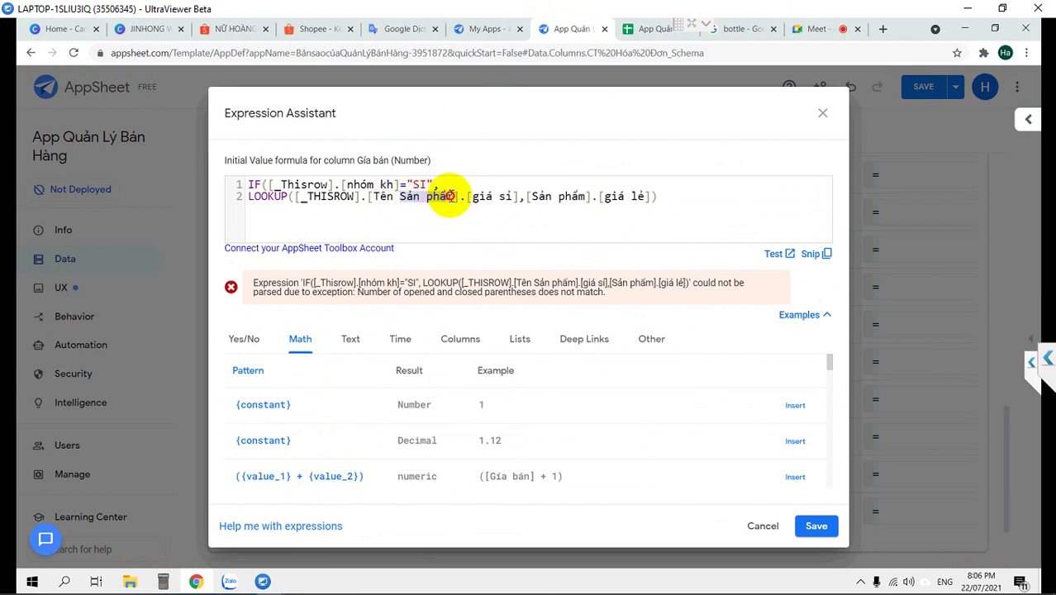
type("SP")
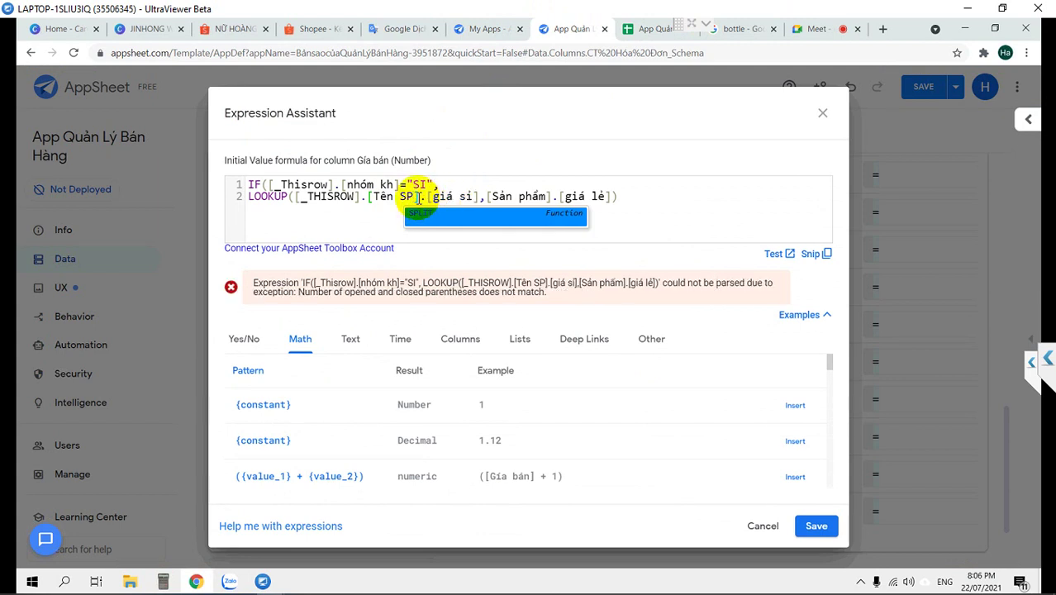
left_click_drag(413, 197, 373, 195)
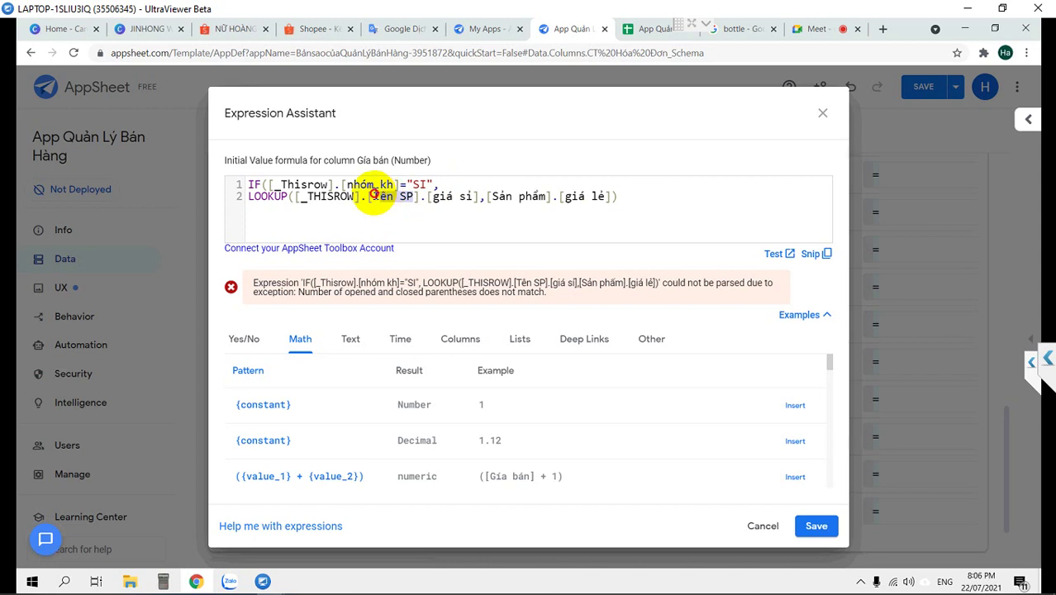
left_click(427, 197)
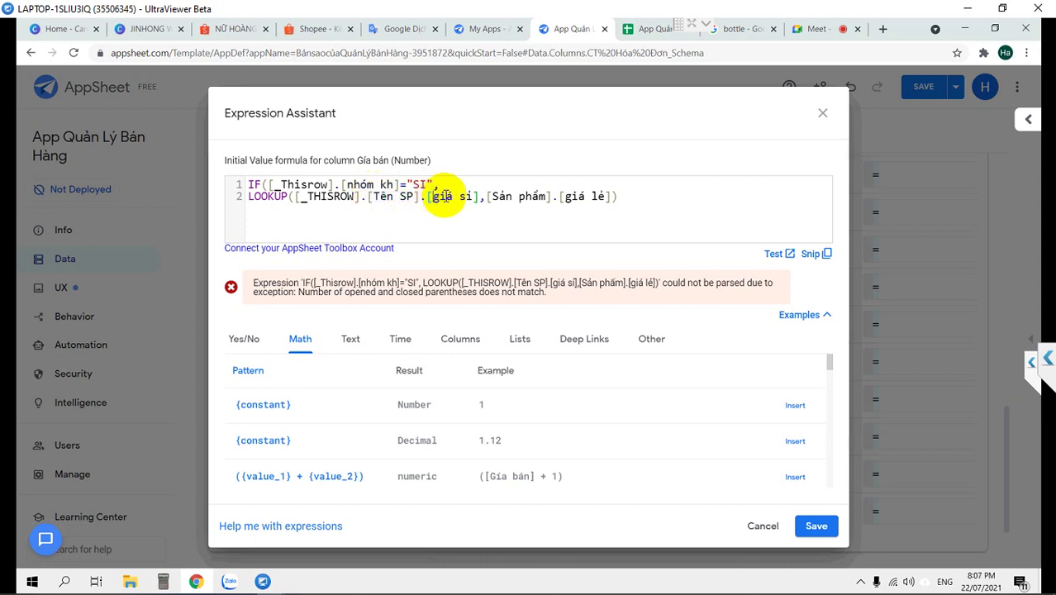
key("BackSpace")
left_click(608, 196)
key("BackSpace")
type(",\"")
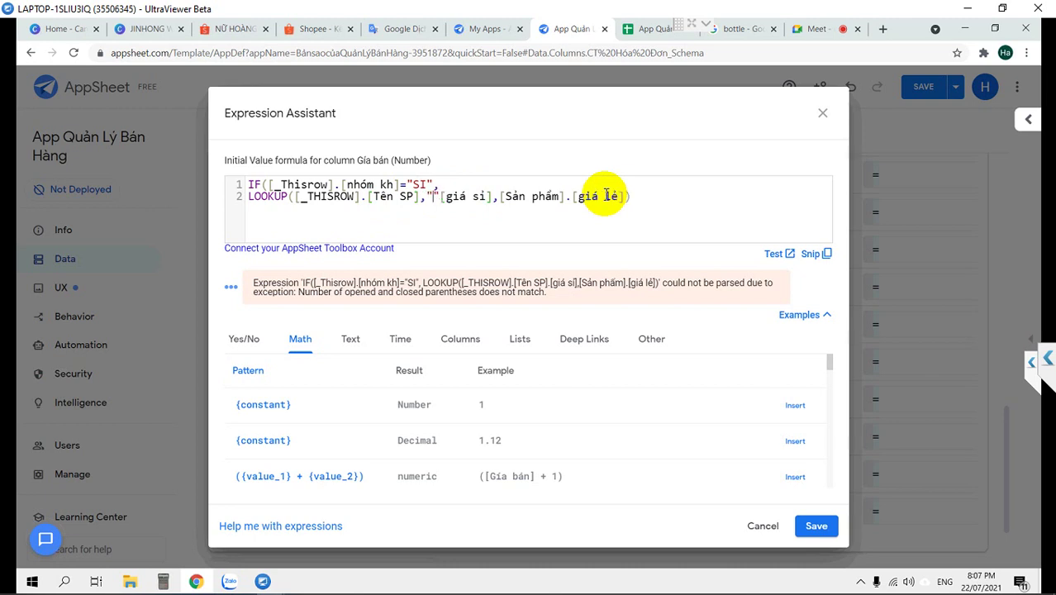
type("Sản phâm")
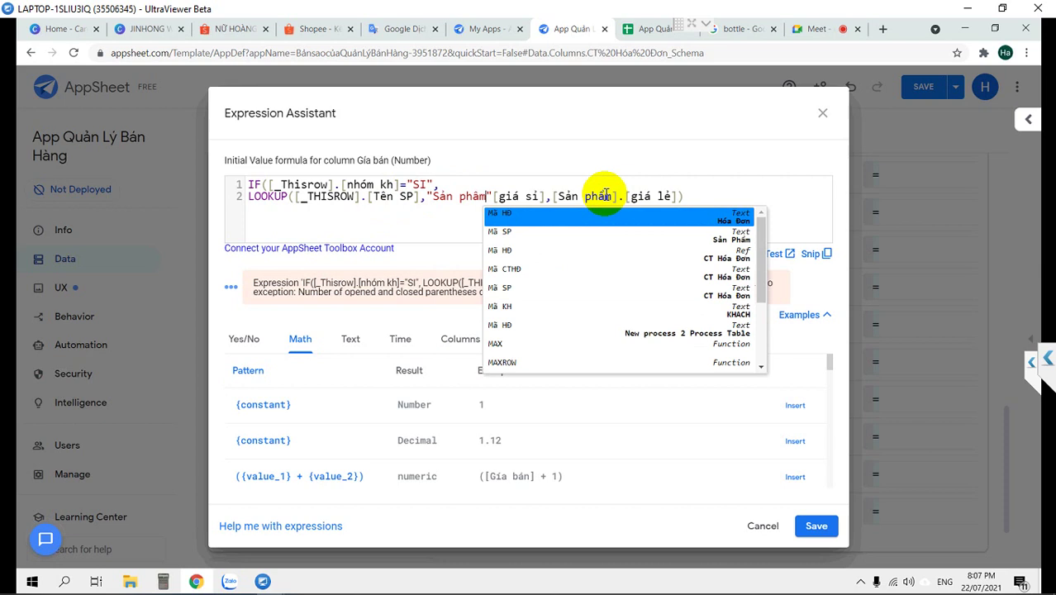
key("Escape")
type(",\"Tên sản")
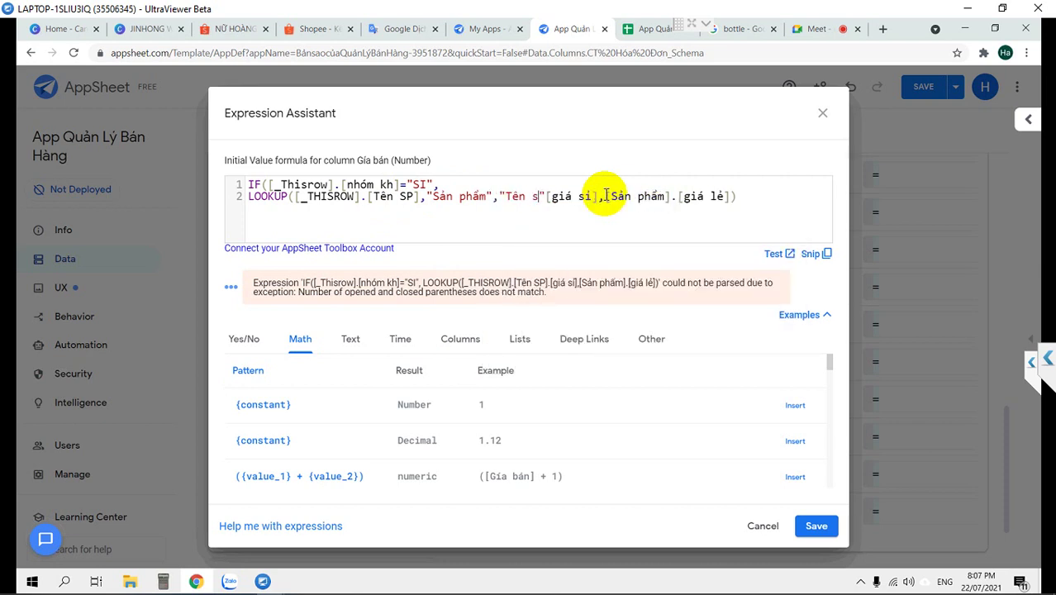
type(" phâ")
key("BackSpace")
key("BackSpace")
key("BackSpace")
key("BackSpace")
key("BackSpace")
key("BackSpace")
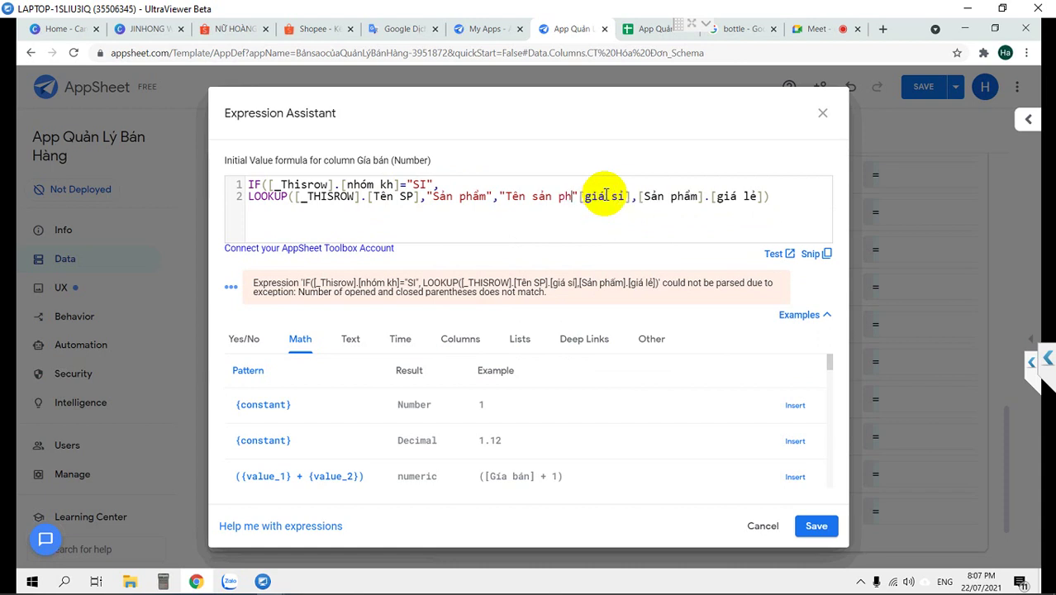
type("p")
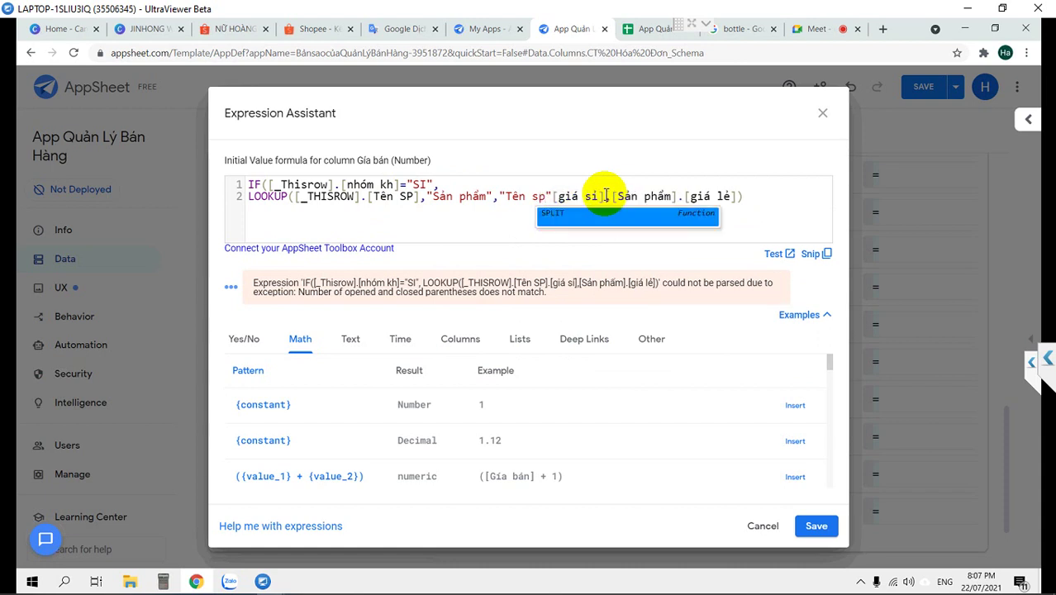
type("\",\"")
key("Delete")
key("Delete")
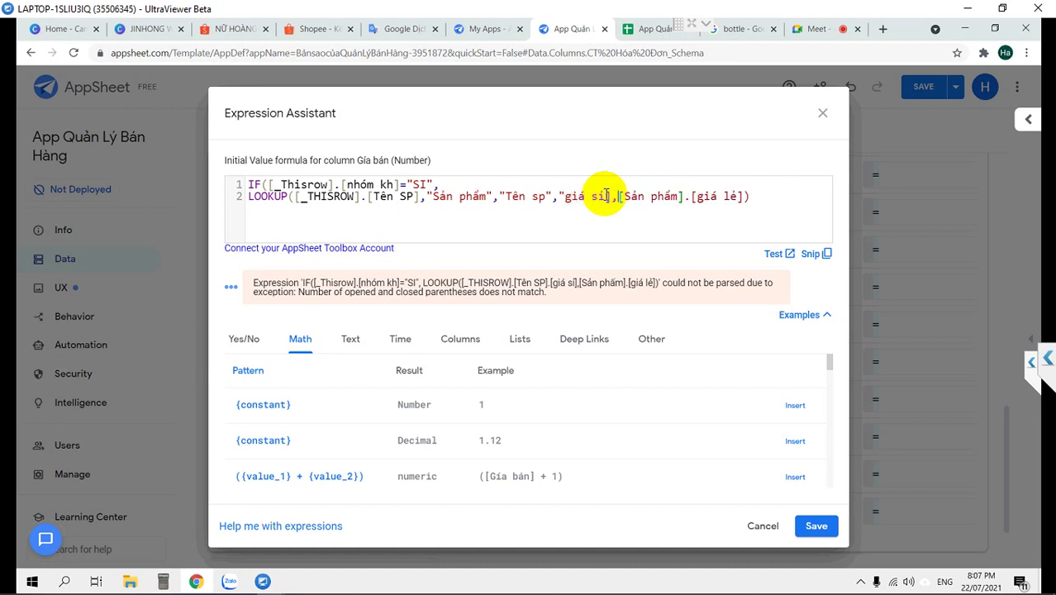
key("Delete")
type("\"")
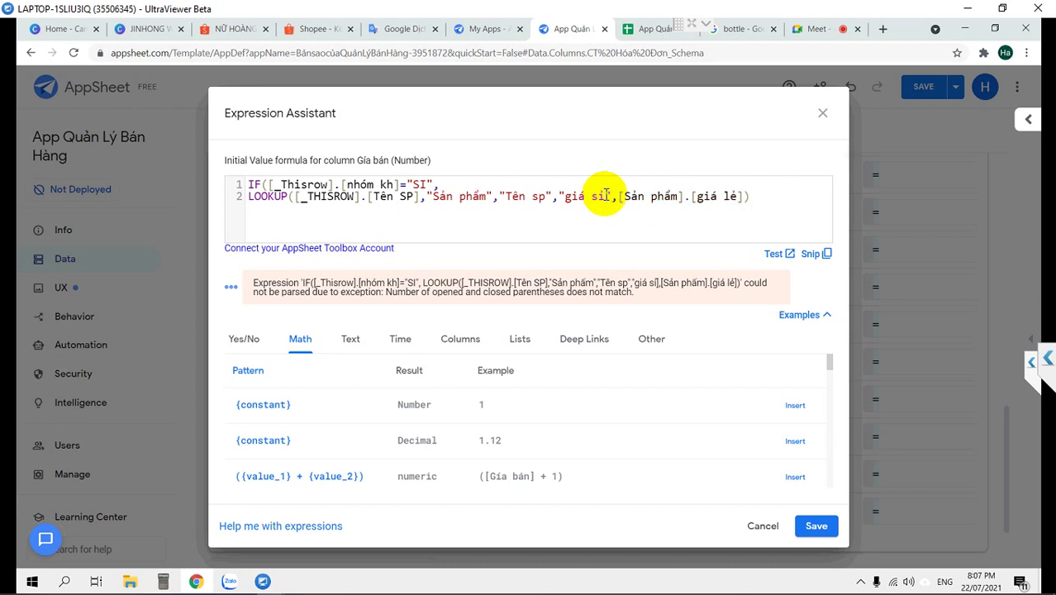
type(")")
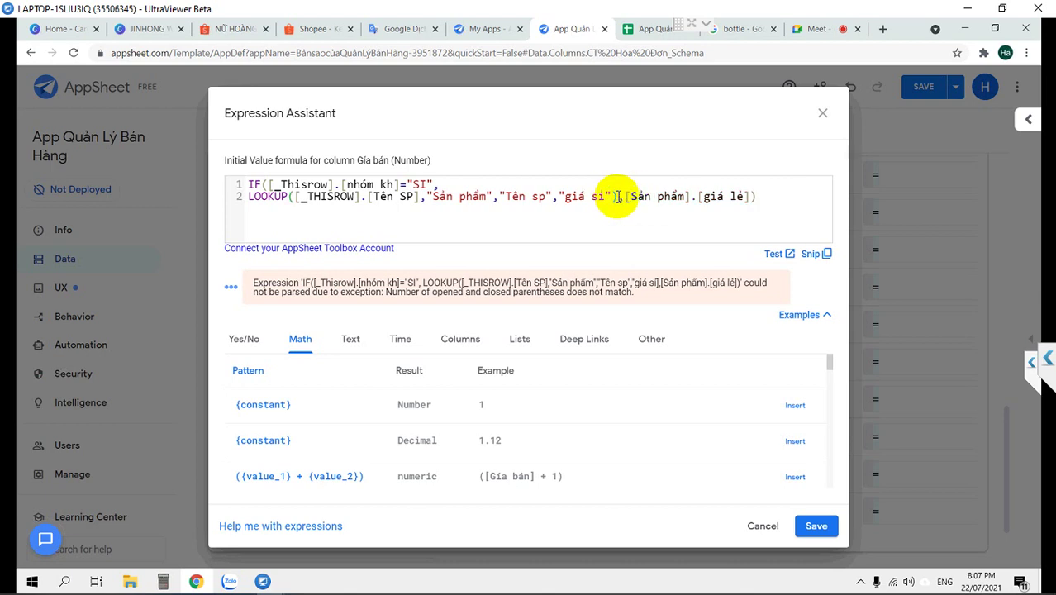
Replace the old retail reference with a copy of the LOOKUP returning "giá lẻ"
left_click_drag(616, 196, 249, 197)
key("ctrl+c")
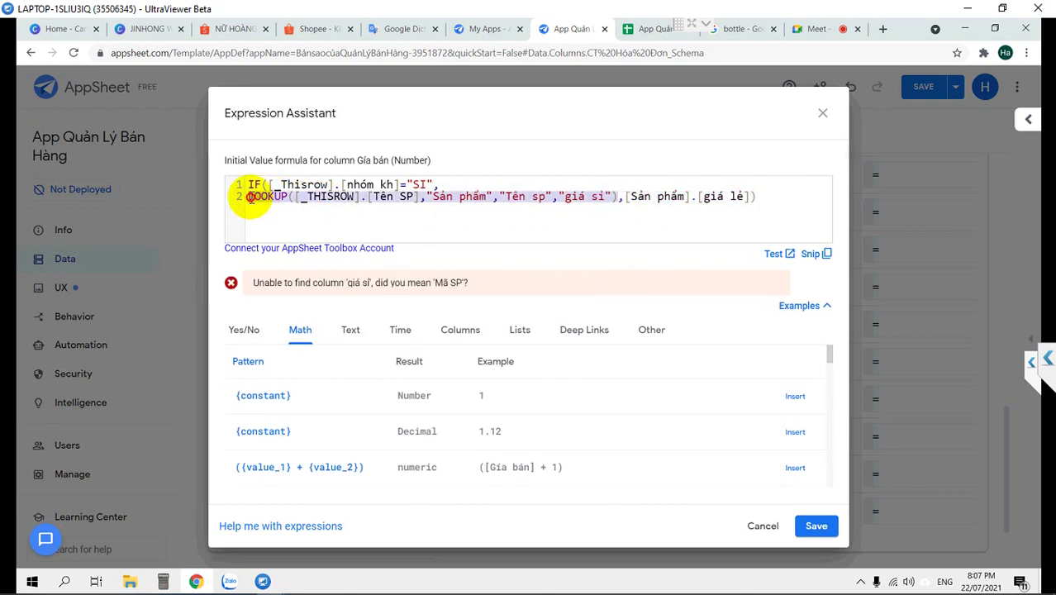
left_click(624, 198)
left_click(809, 202, "shift")
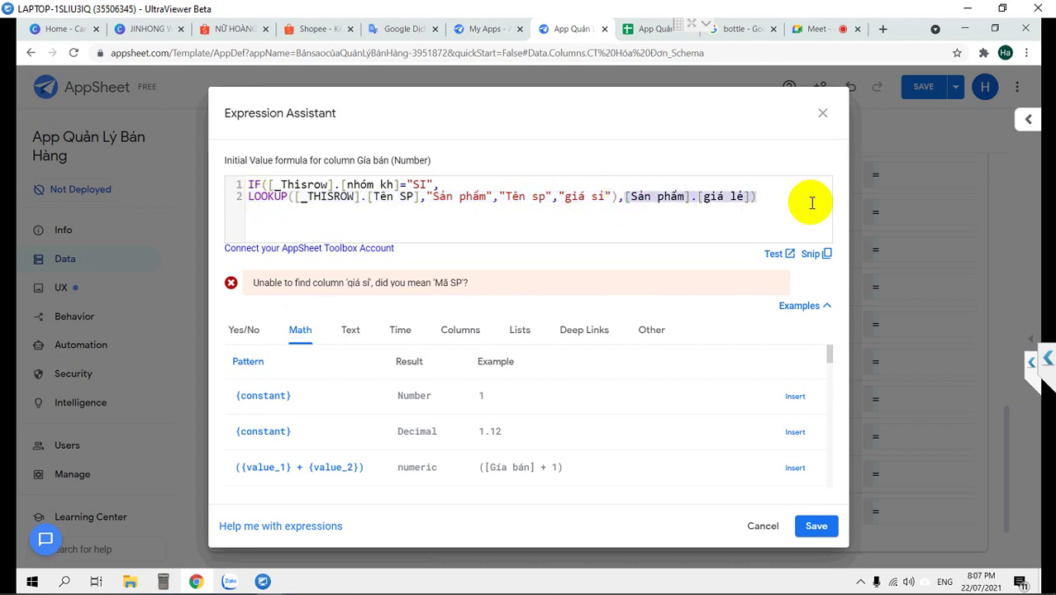
key("BackSpace")
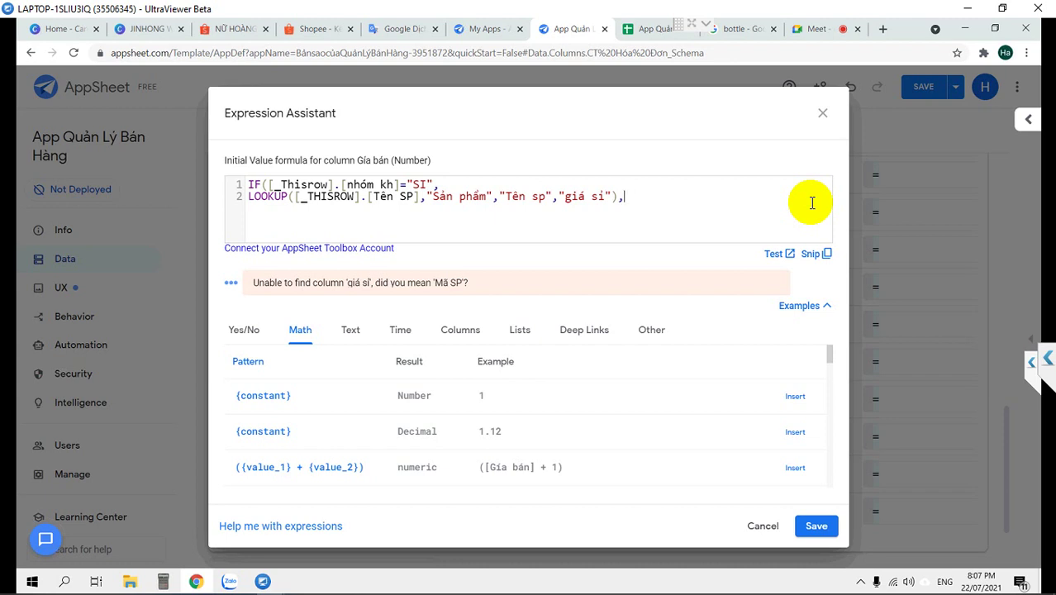
key("ctrl+v")
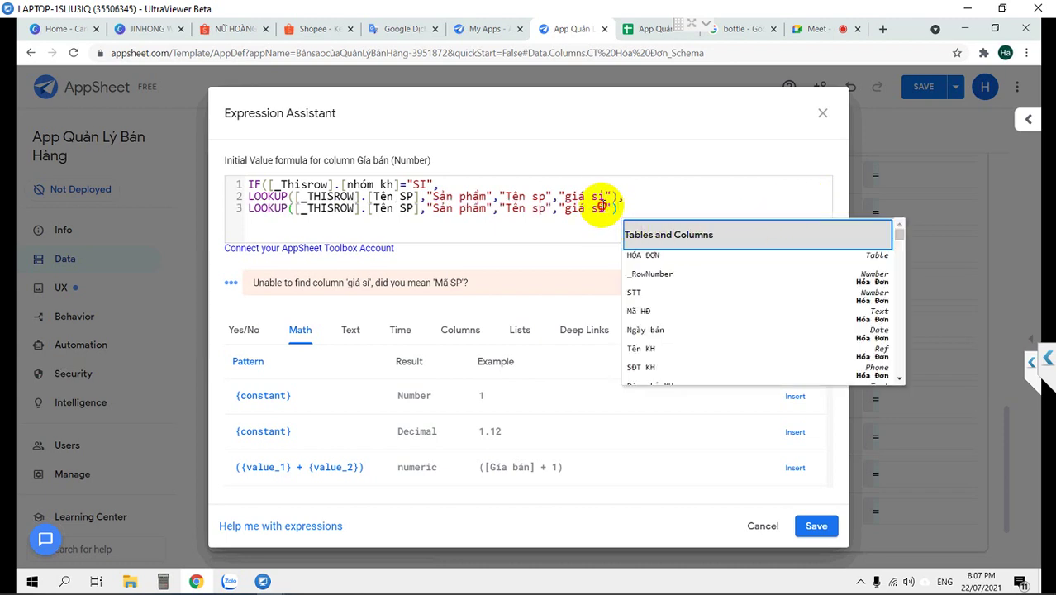
left_click(601, 208)
left_click(631, 208)
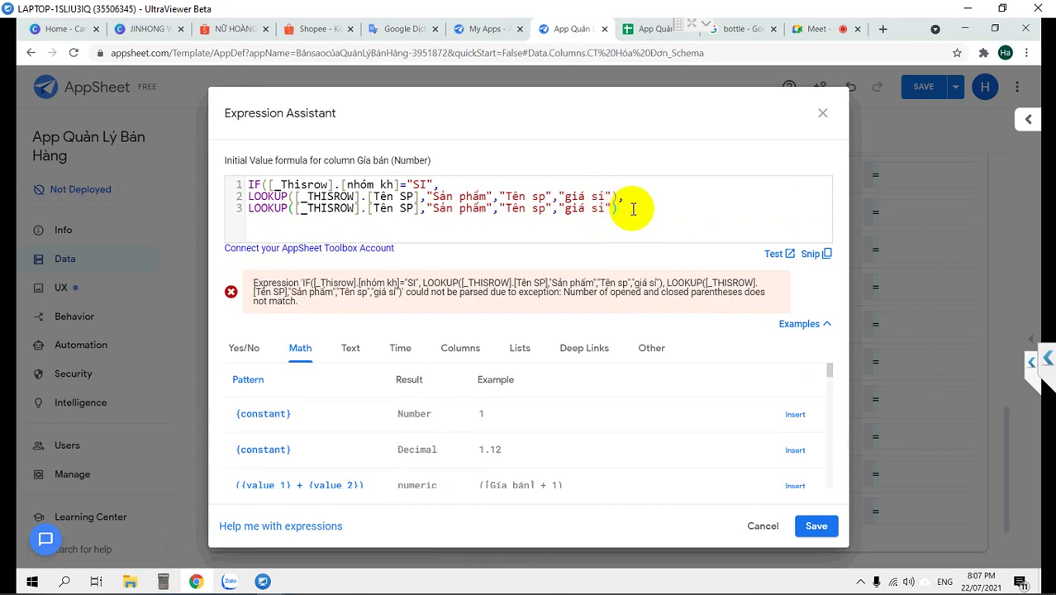
key("Return")
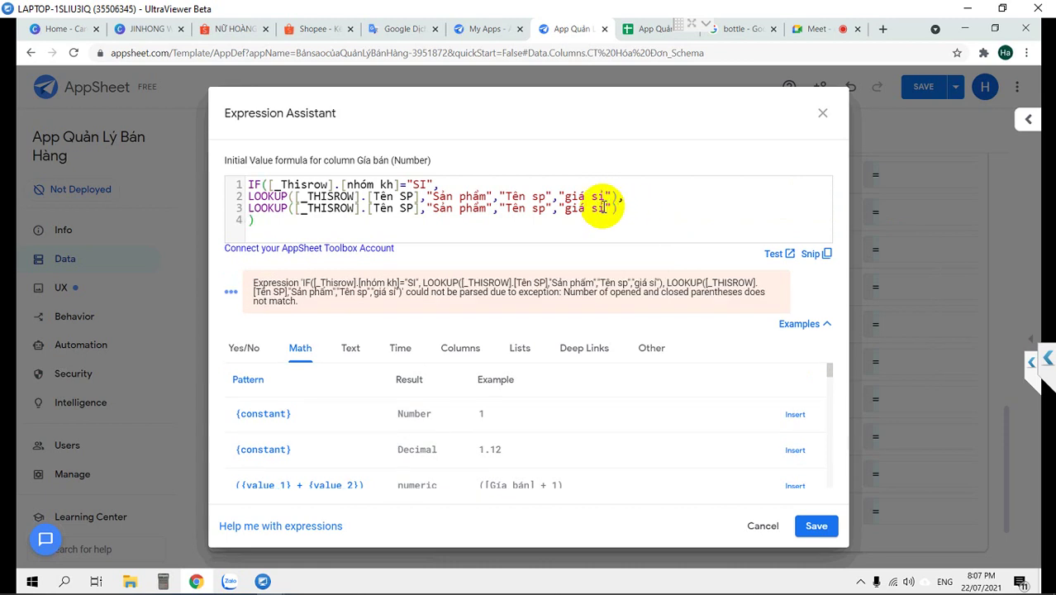
double_click(601, 208)
type("lẻ")
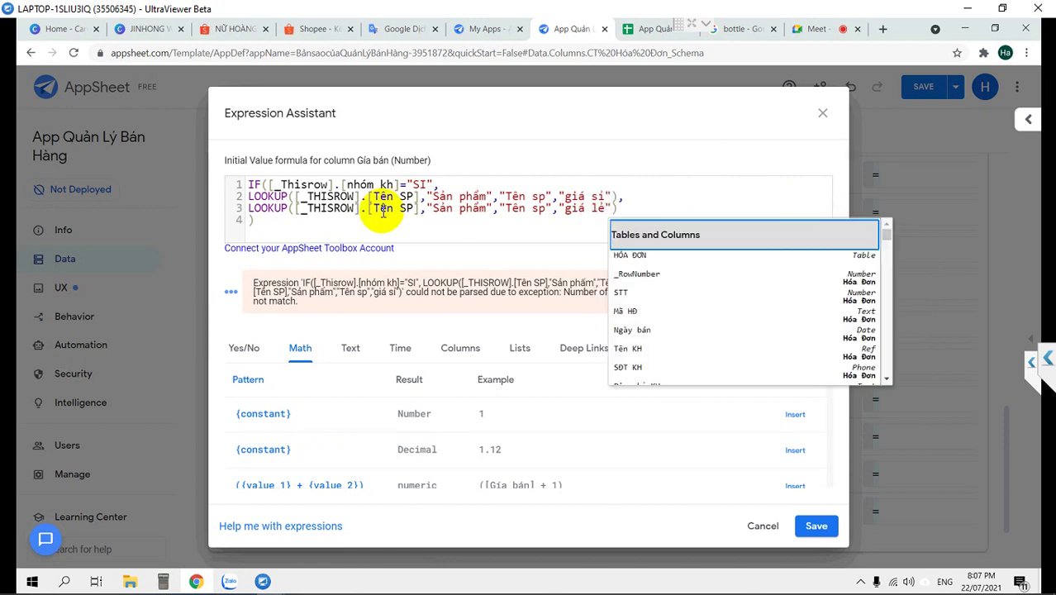
left_click(383, 210)
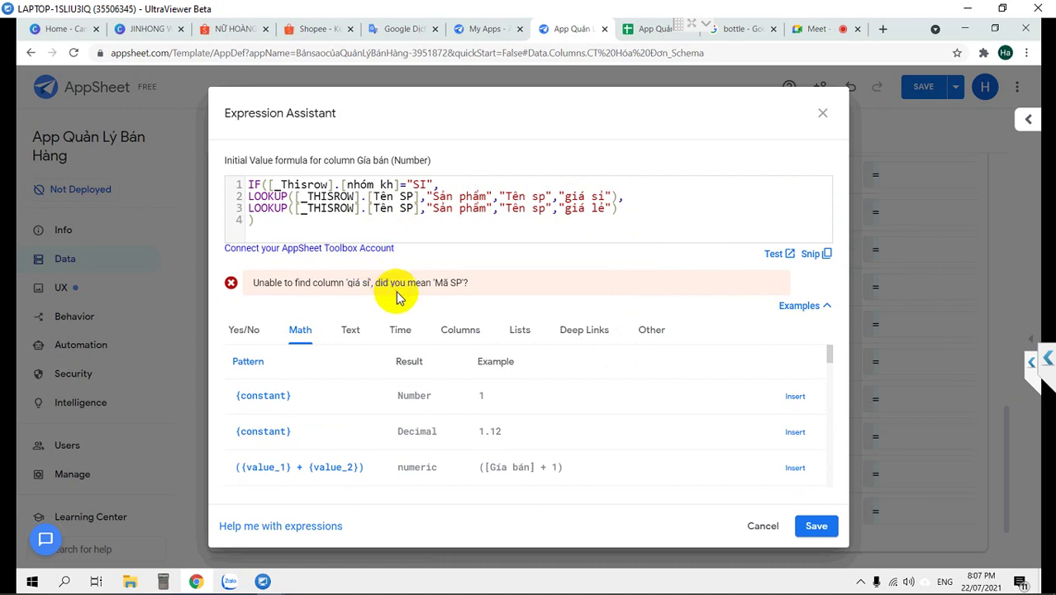
Check the column names on the spreadsheet's Sản Phẩm sheet, then return to AppSheet
left_click(649, 27)
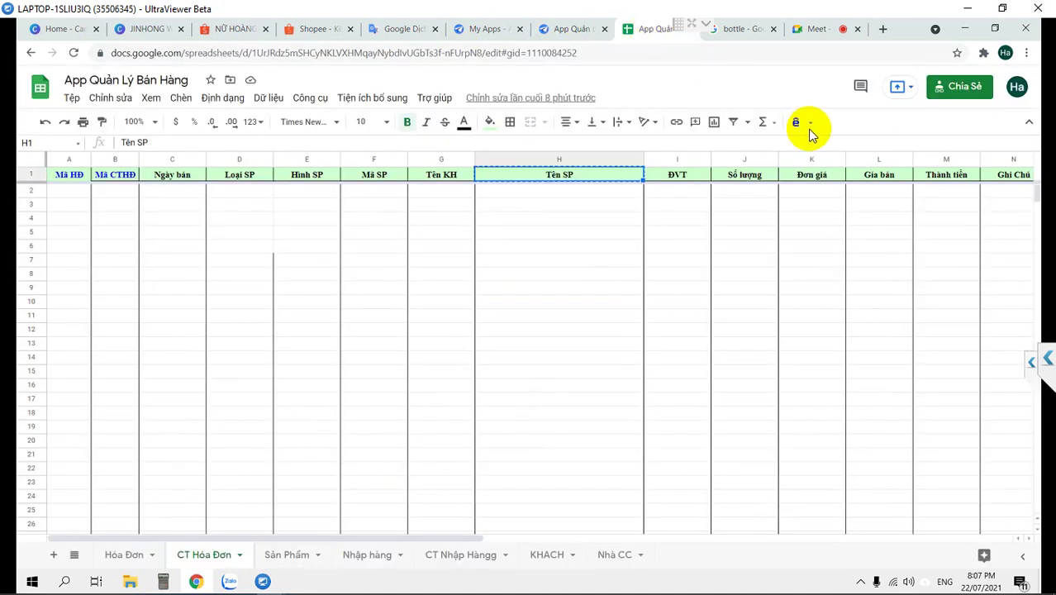
left_click(290, 558)
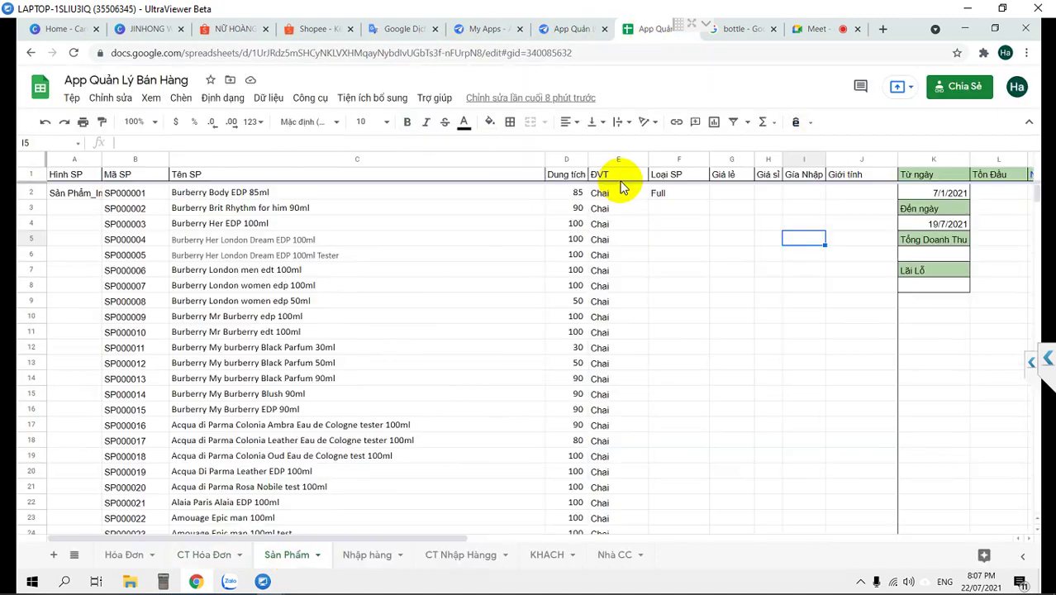
left_click(568, 28)
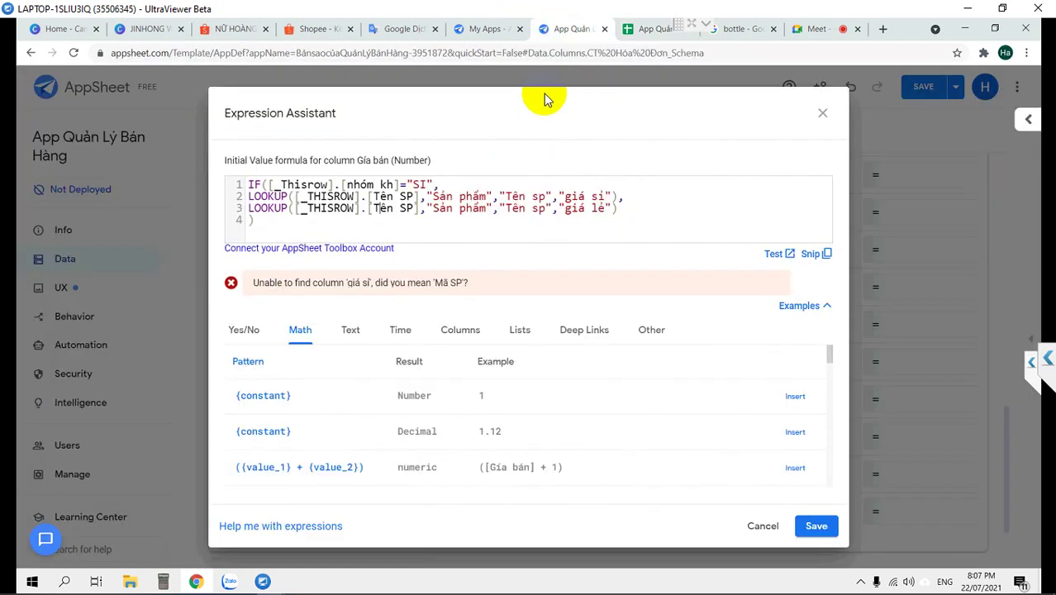
Save the Giá bán initial value formula and expand the Sản Phẩm column list
left_click(814, 526)
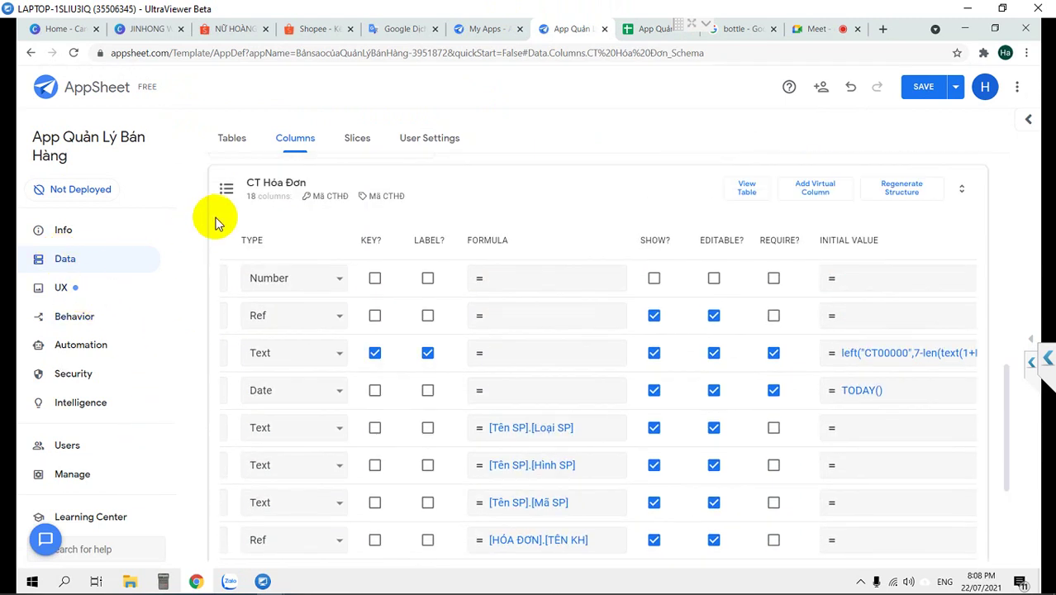
left_click(229, 190)
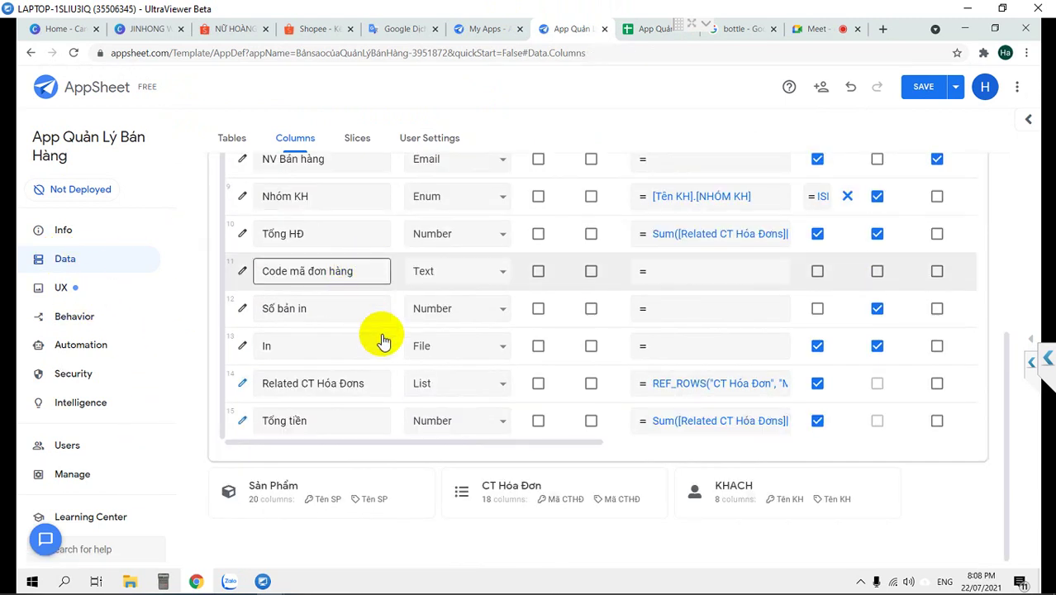
left_click(277, 487)
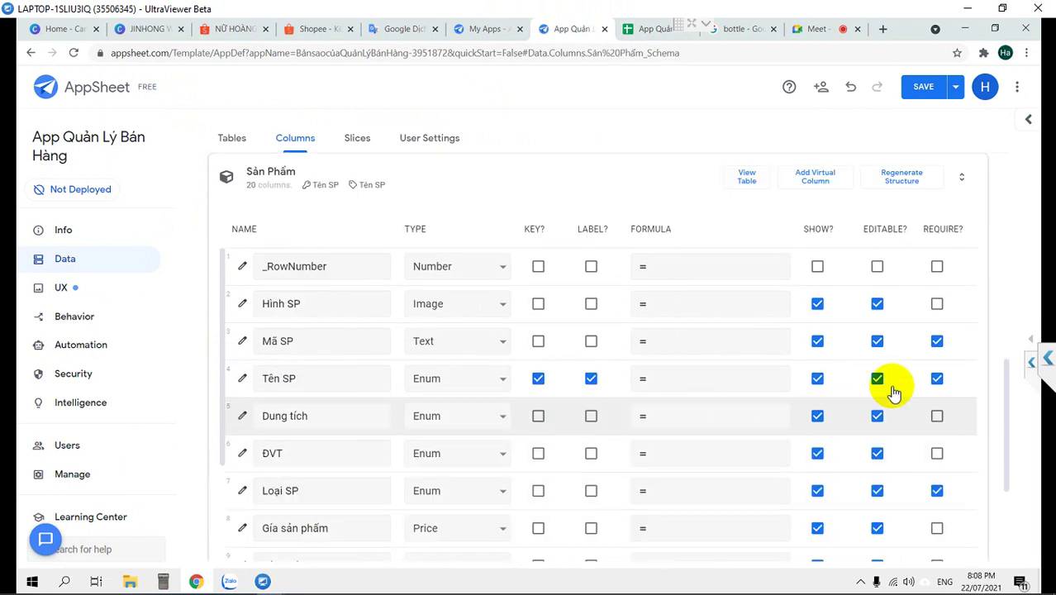
Regenerate the Sản Phẩm table structure from the sheet and restore normal page zoom
left_click(902, 177)
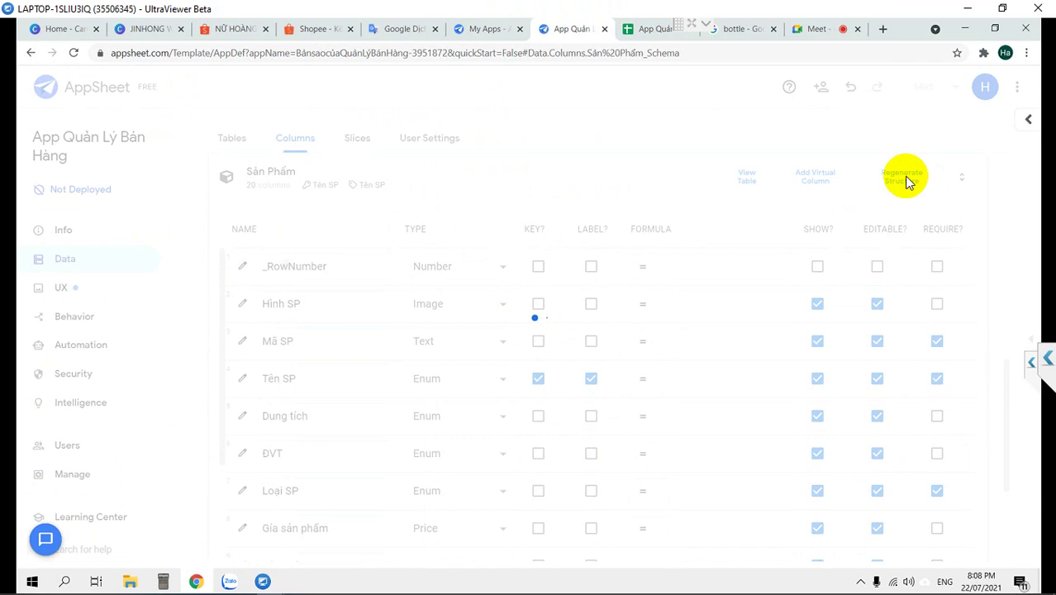
key("ctrl+plus")
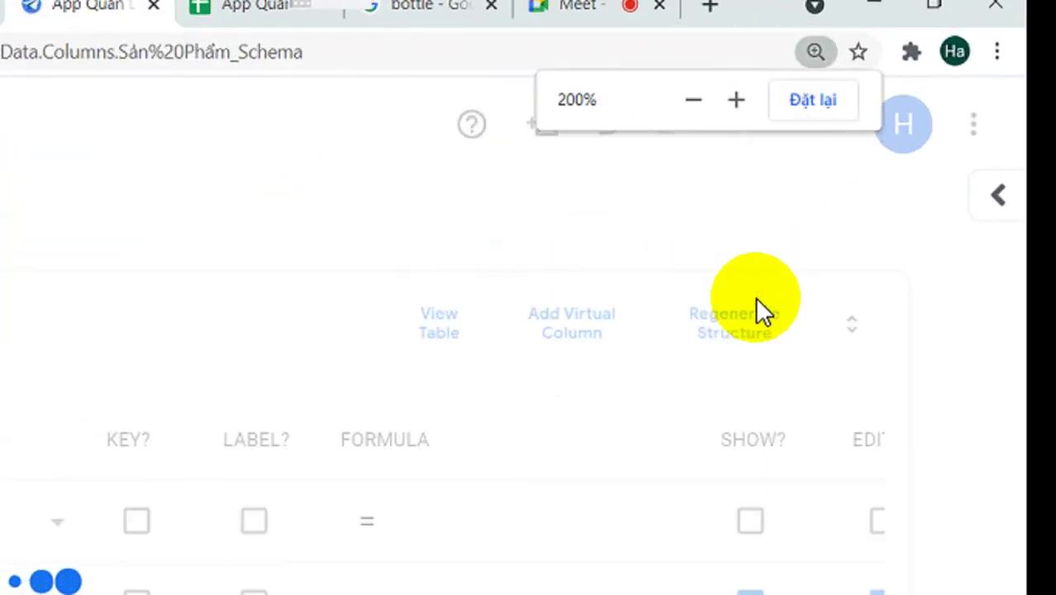
key("ctrl+minus")
key("ctrl+minus")
key("ctrl+minus")
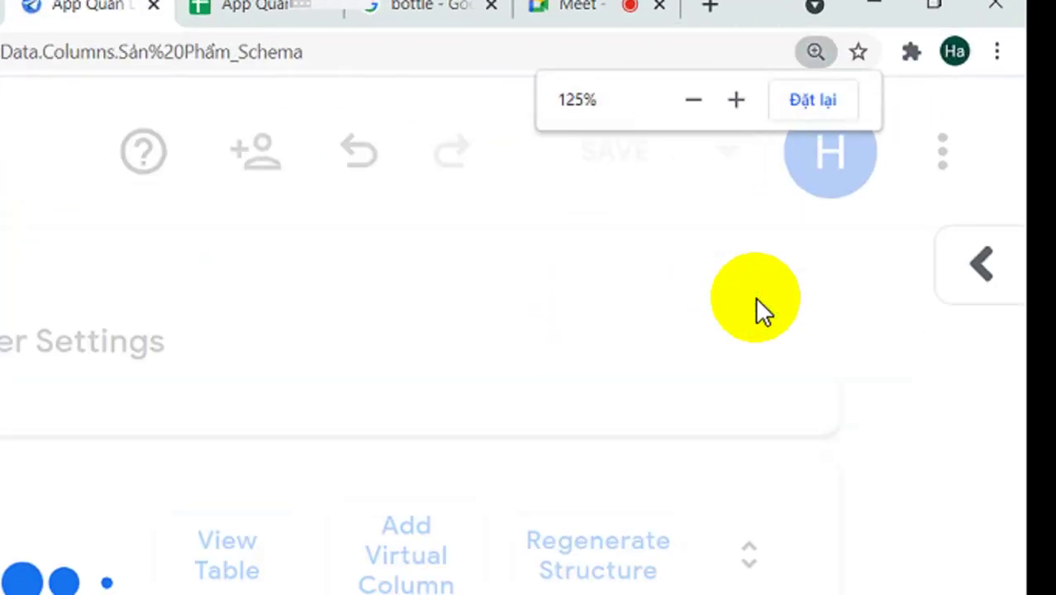
key("ctrl+minus")
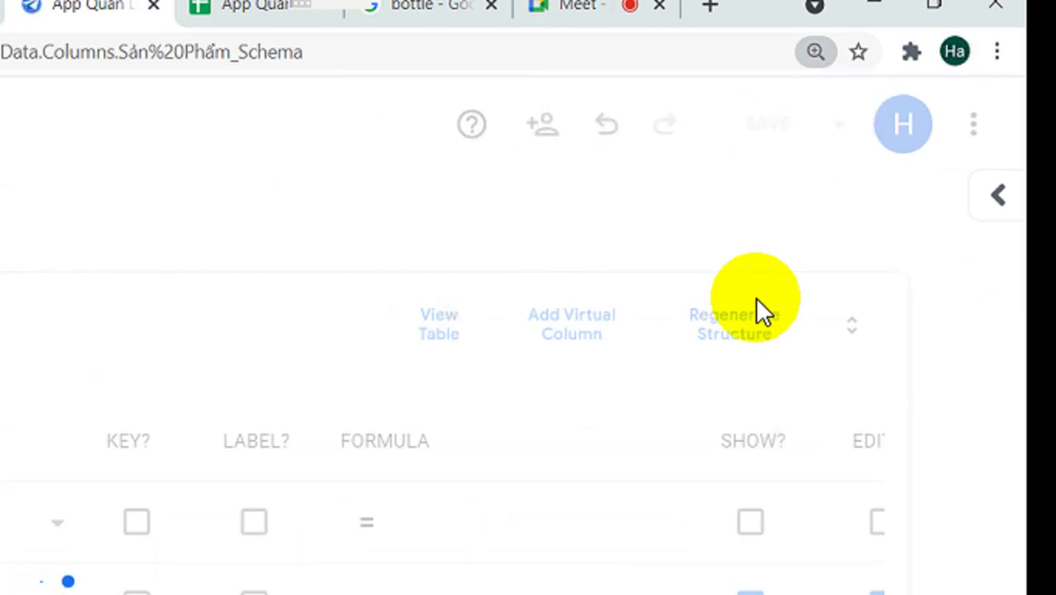
key("ctrl+minus")
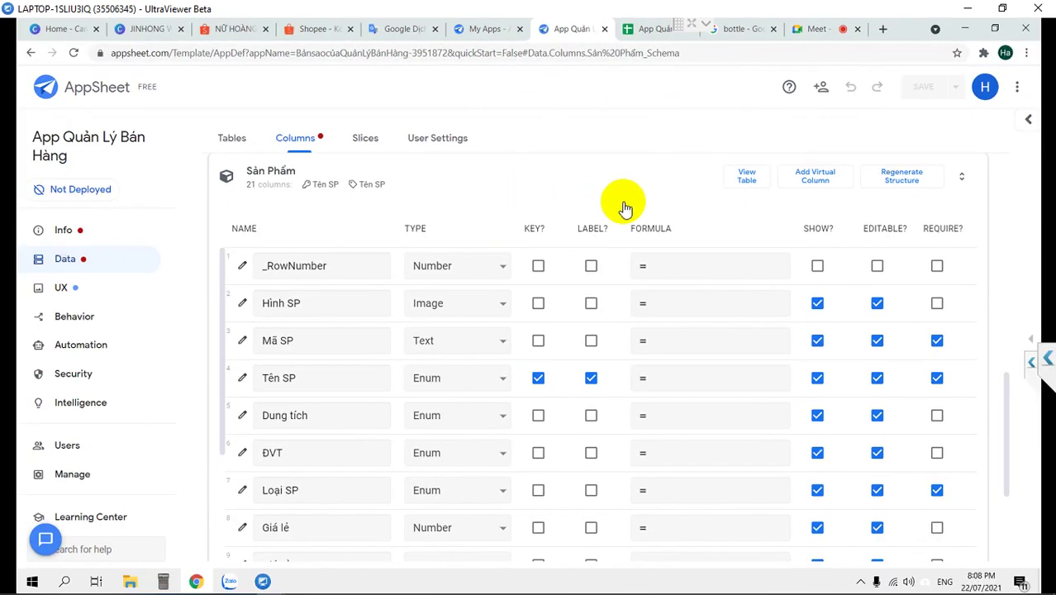
Open the Info panel's errors and warnings list
left_click(77, 235)
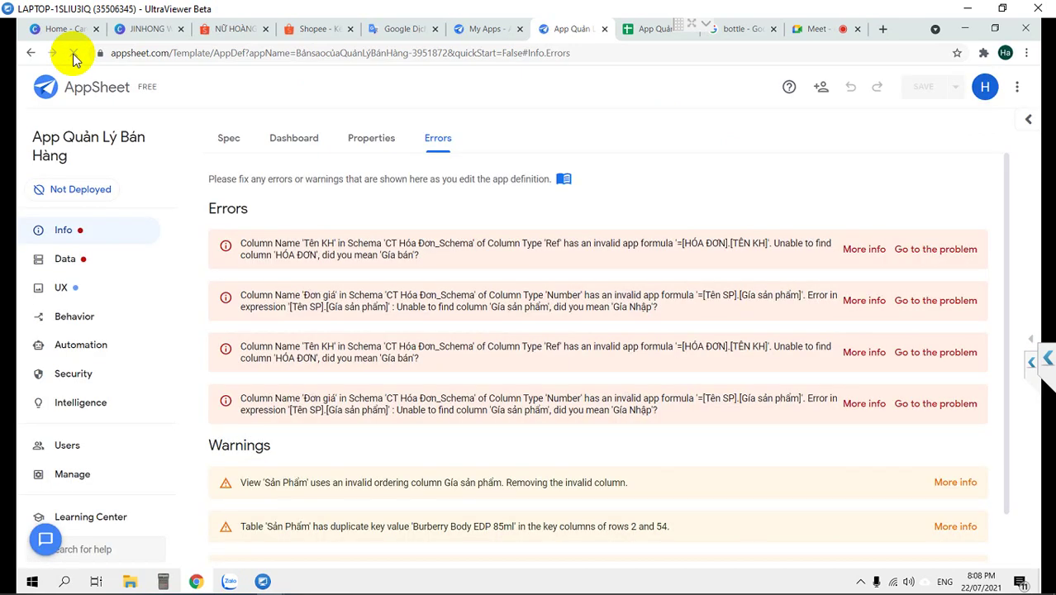
Return to Data > Columns and scroll CT Hóa Đơn to the erroring Tên KH row
left_click(79, 261)
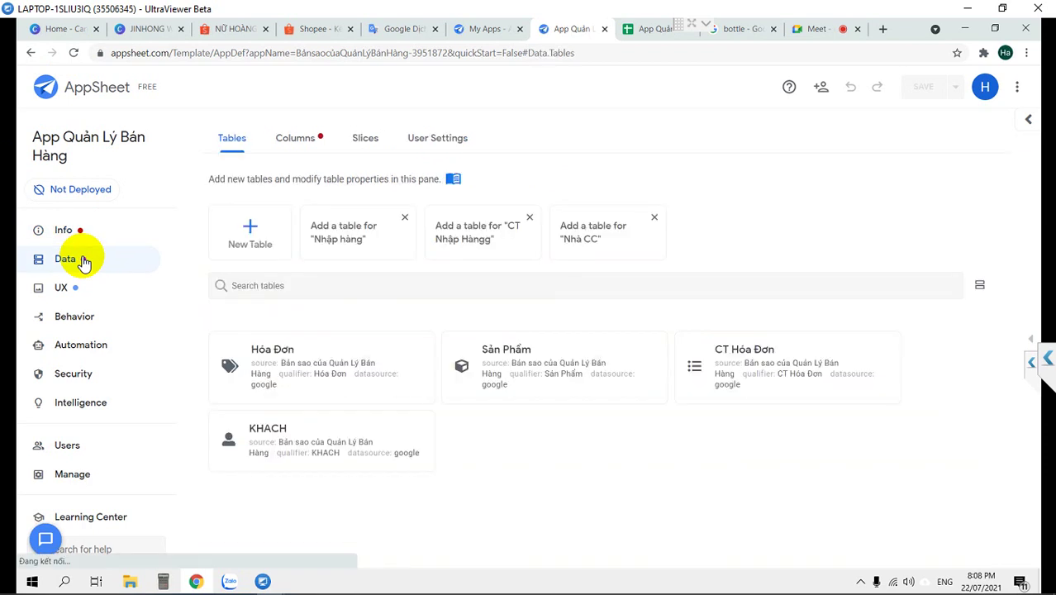
left_click(300, 141)
left_click(732, 373)
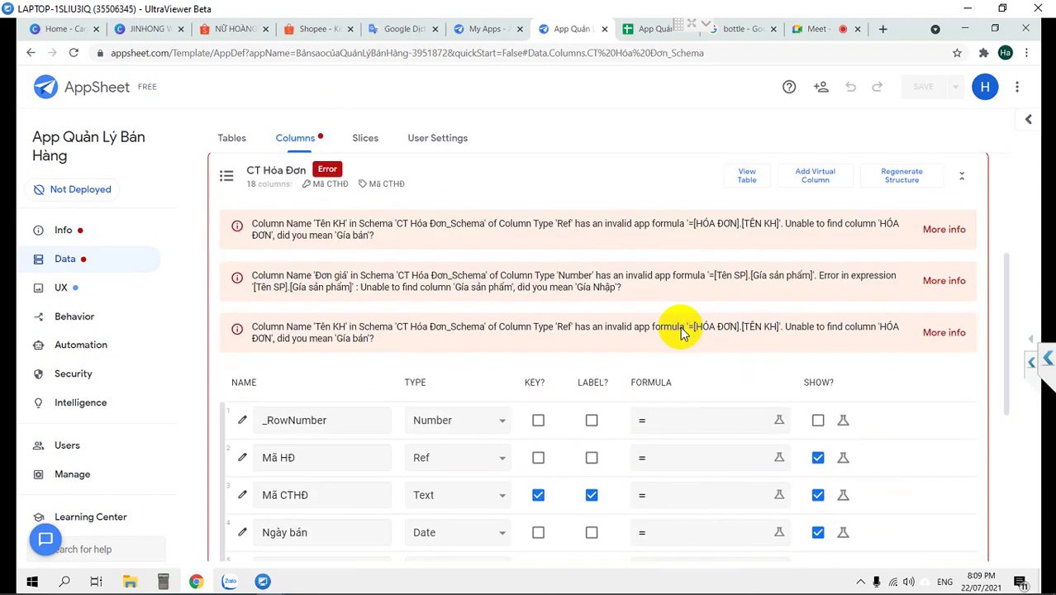
scroll(680, 326, "down", 5)
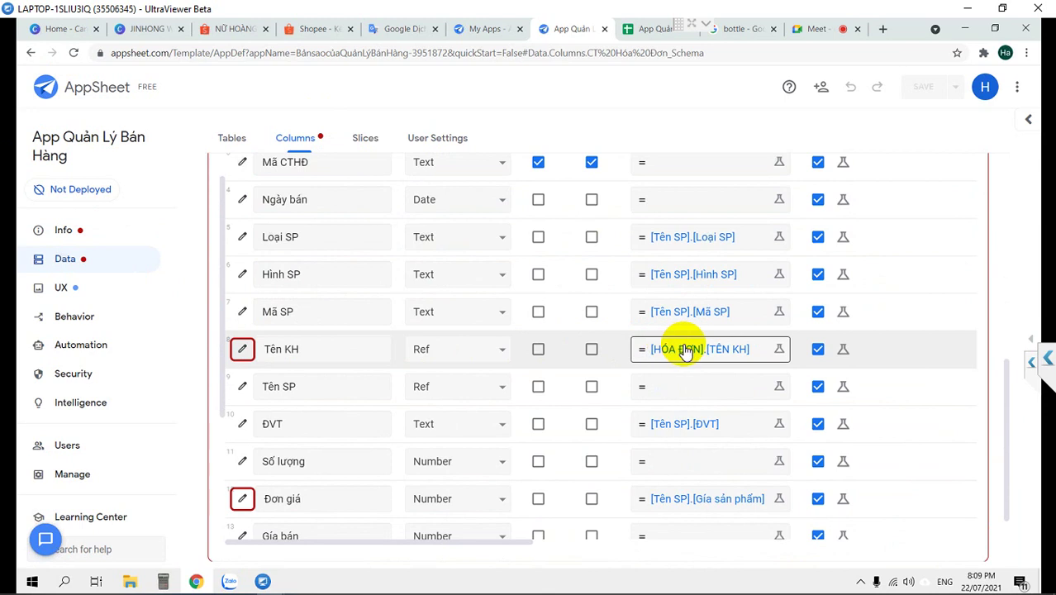
scroll(684, 349, "up", 5)
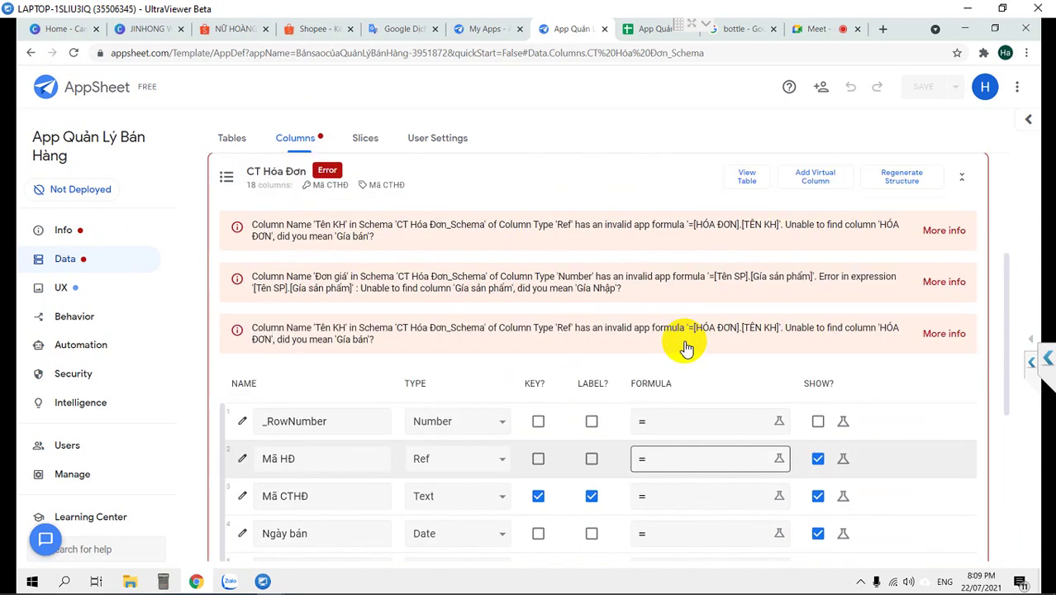
scroll(684, 348, "down", 4)
scroll(684, 344, "up", 2)
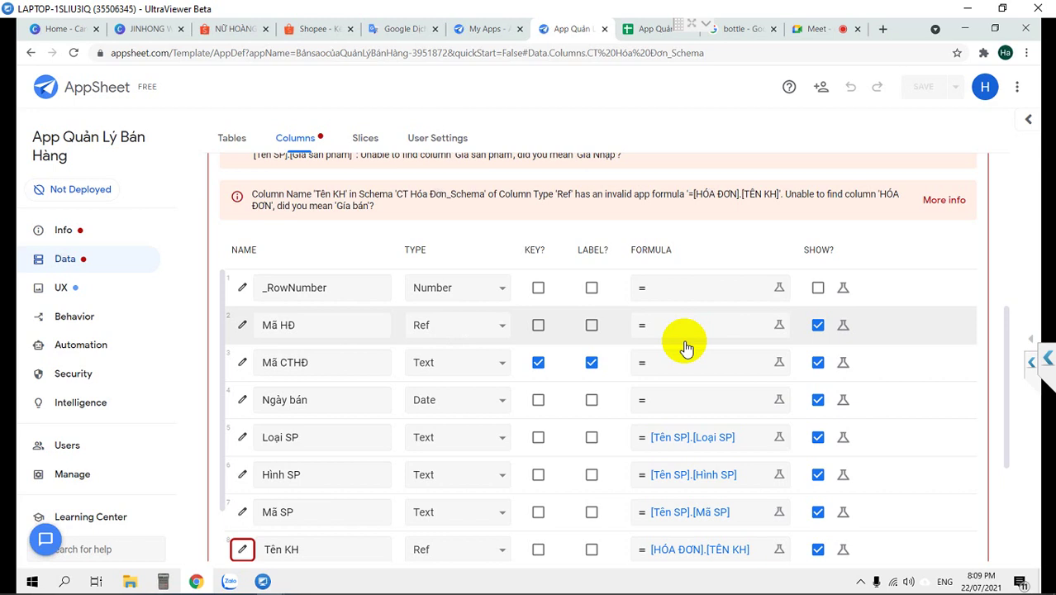
scroll(684, 347, "down", 1)
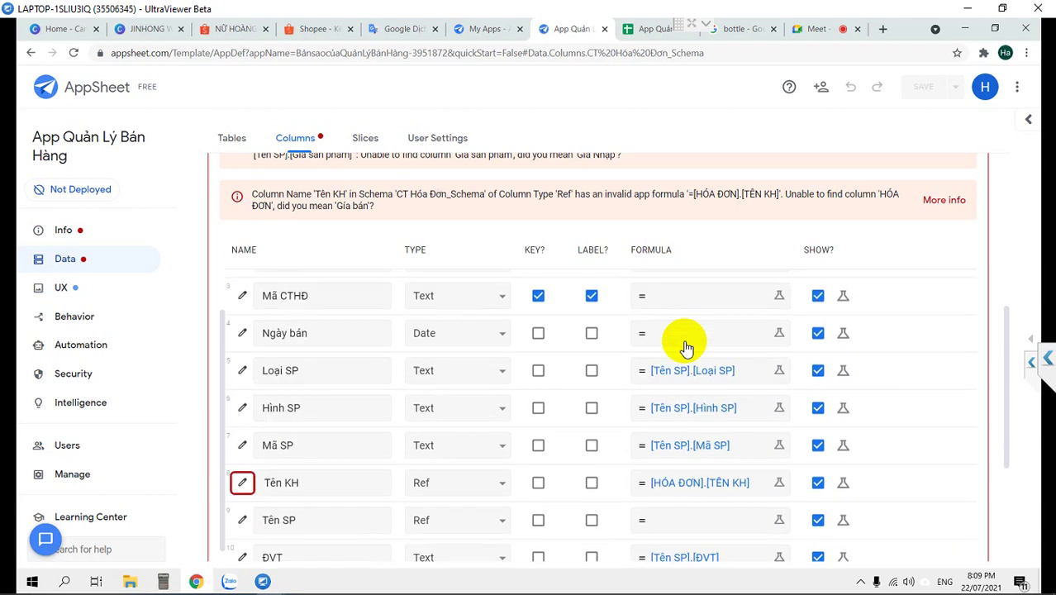
Replace HÓA ĐƠN with Mã HĐ so Tên KH reads [Mã HĐ].[TÊN KH], then save
left_click(682, 484)
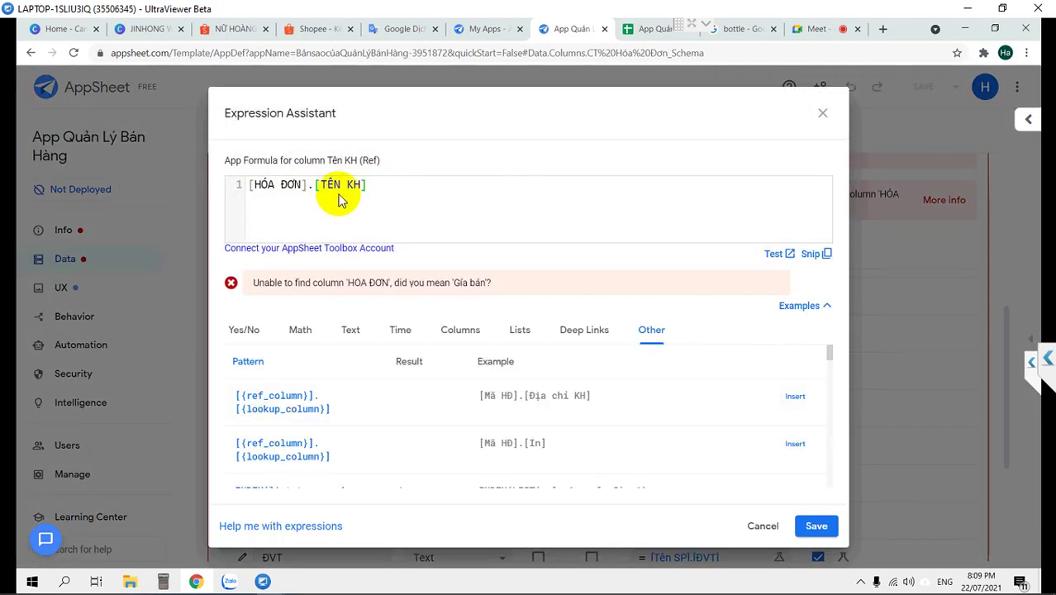
left_click(299, 185)
left_click_drag(299, 185, 248, 184)
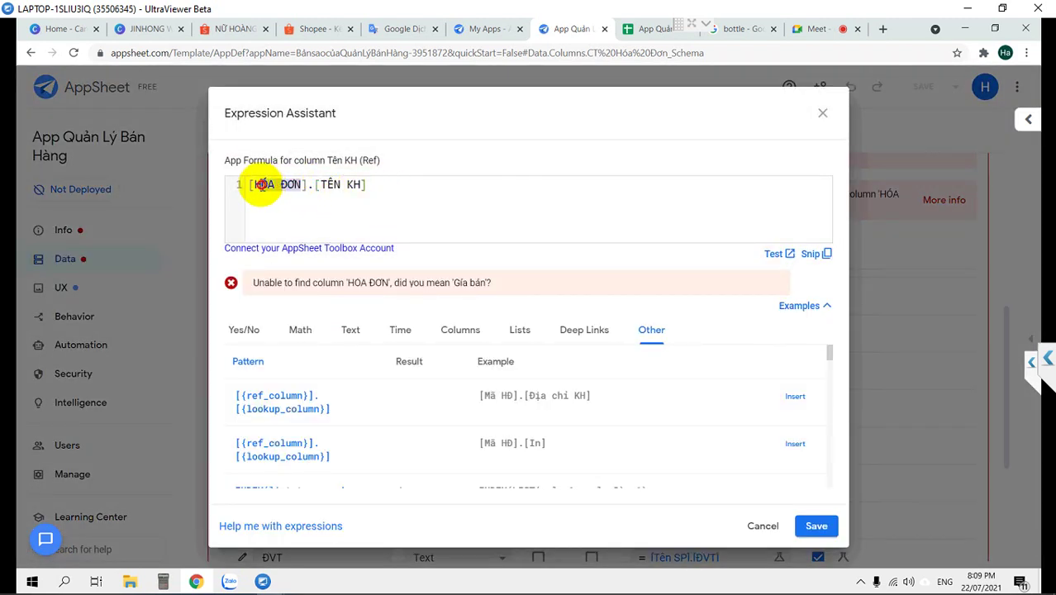
left_click(762, 527)
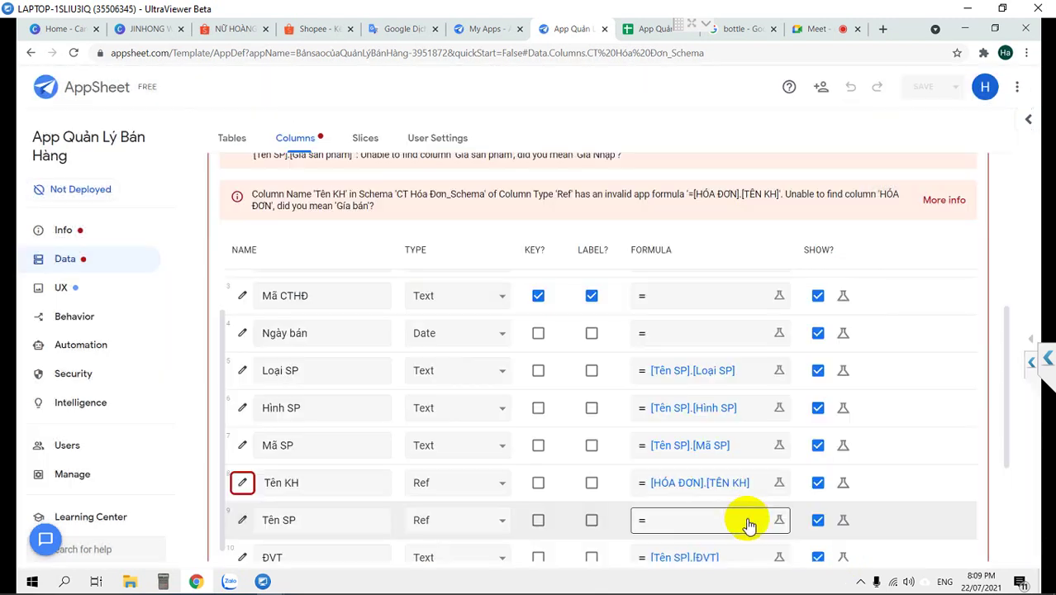
left_click(709, 481)
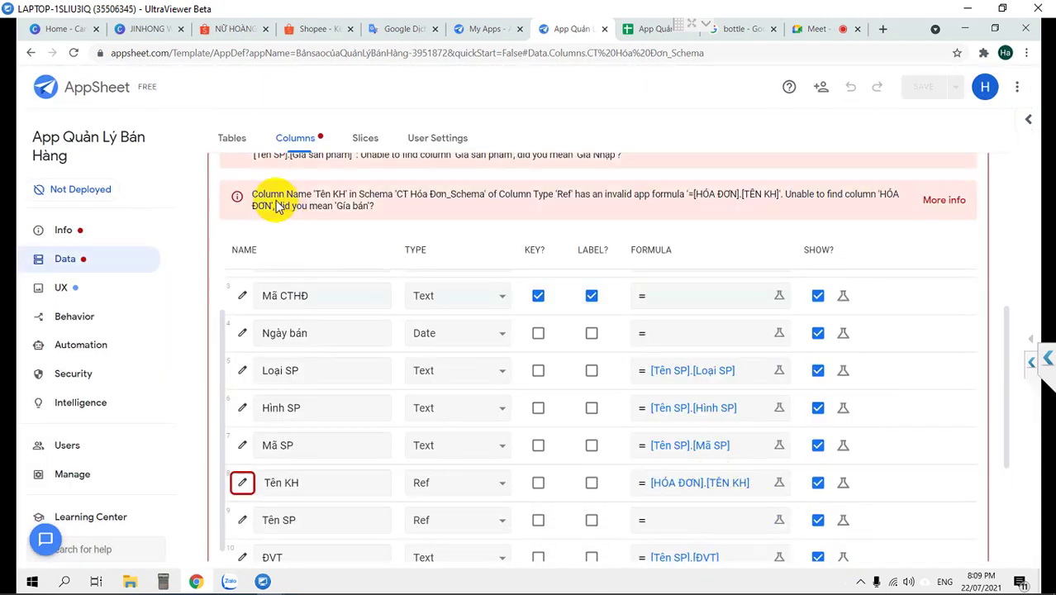
left_click_drag(300, 184, 261, 183)
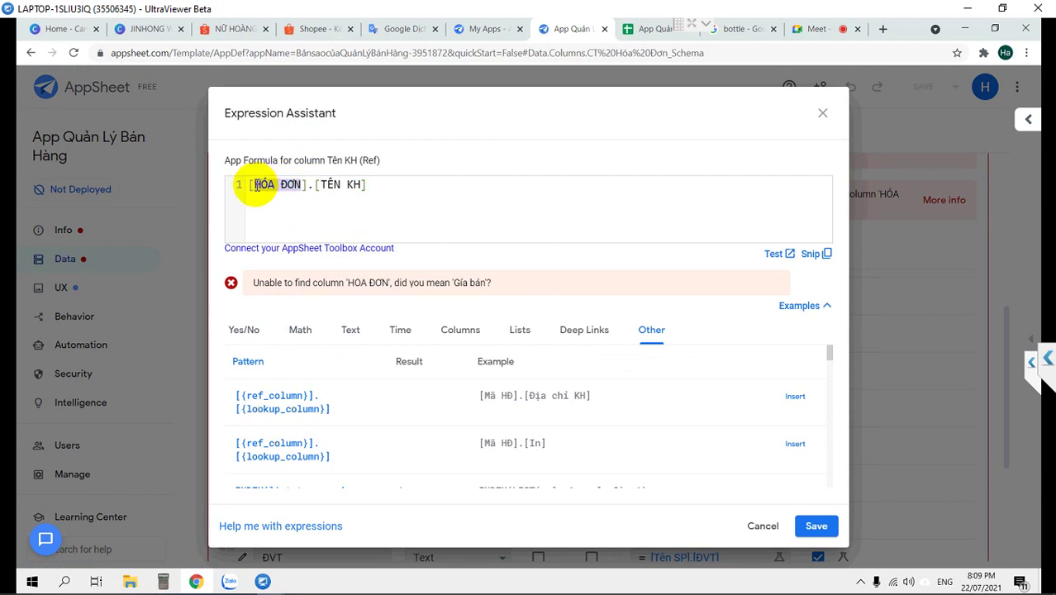
type("Mã")
type(" HĐ")
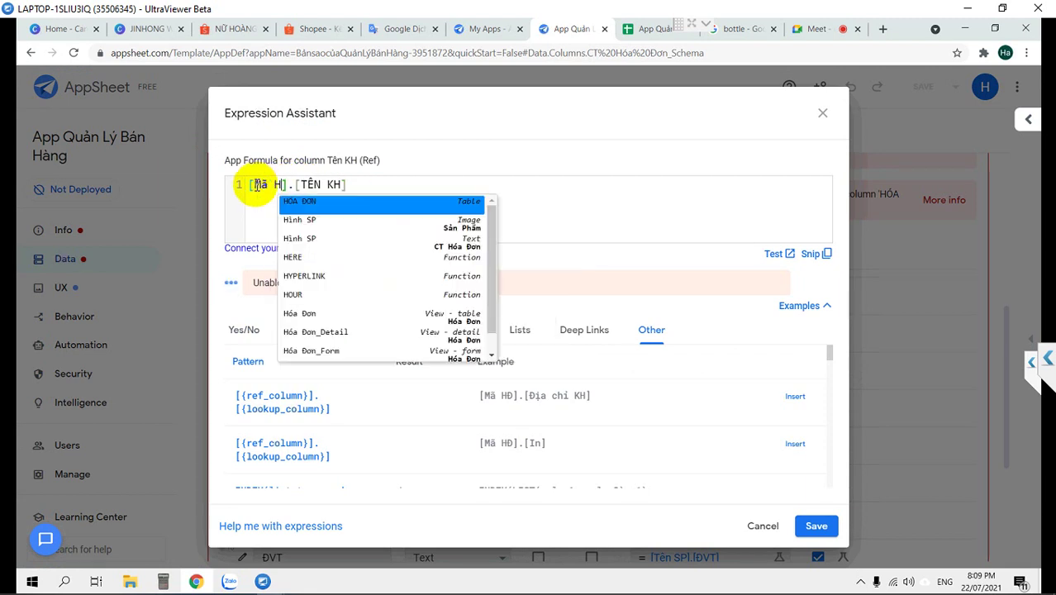
left_click(370, 184)
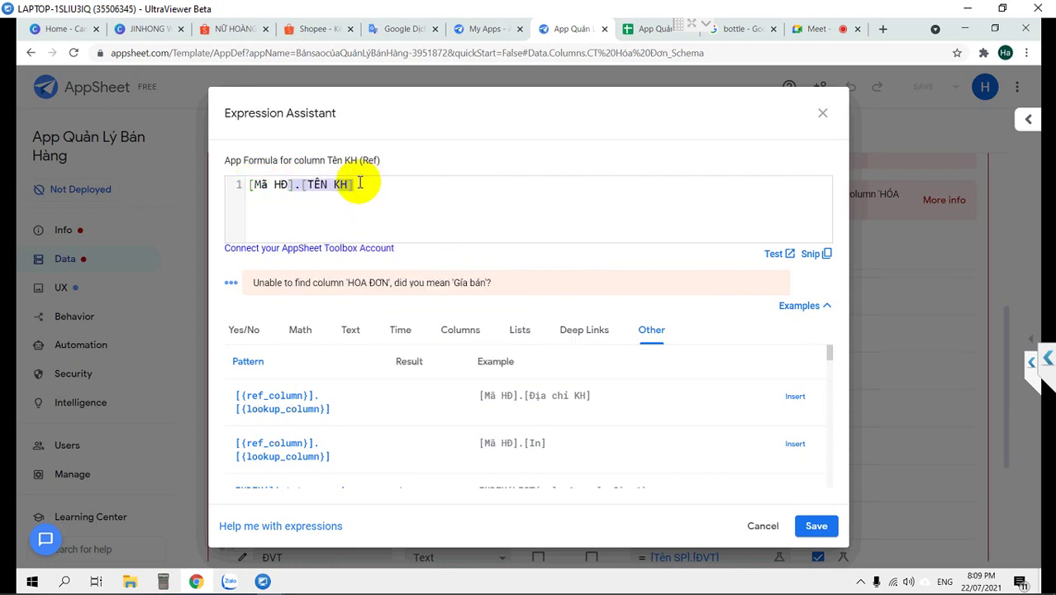
left_click(816, 526)
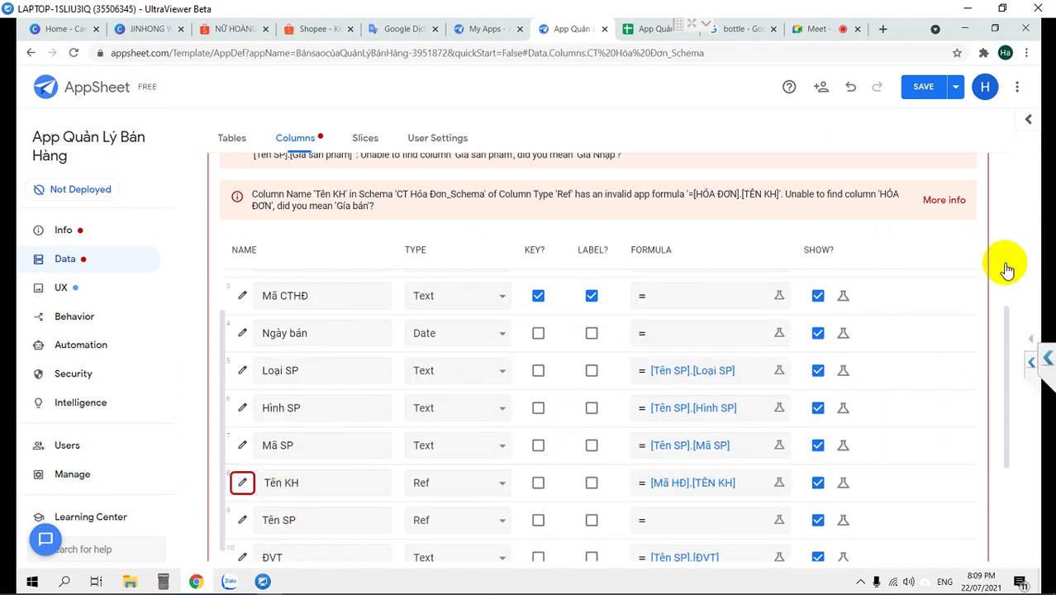
Delete the broken [Tên SP].[Gía sản phẩm] formula from Đơn giá and save it empty
scroll(1004, 404, "down", 3)
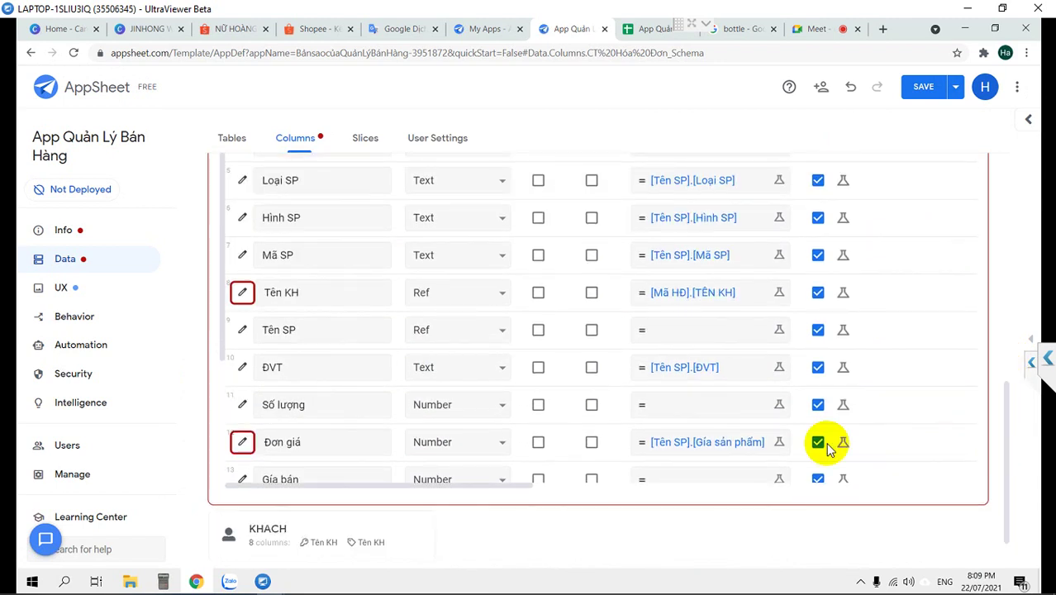
left_click(689, 446)
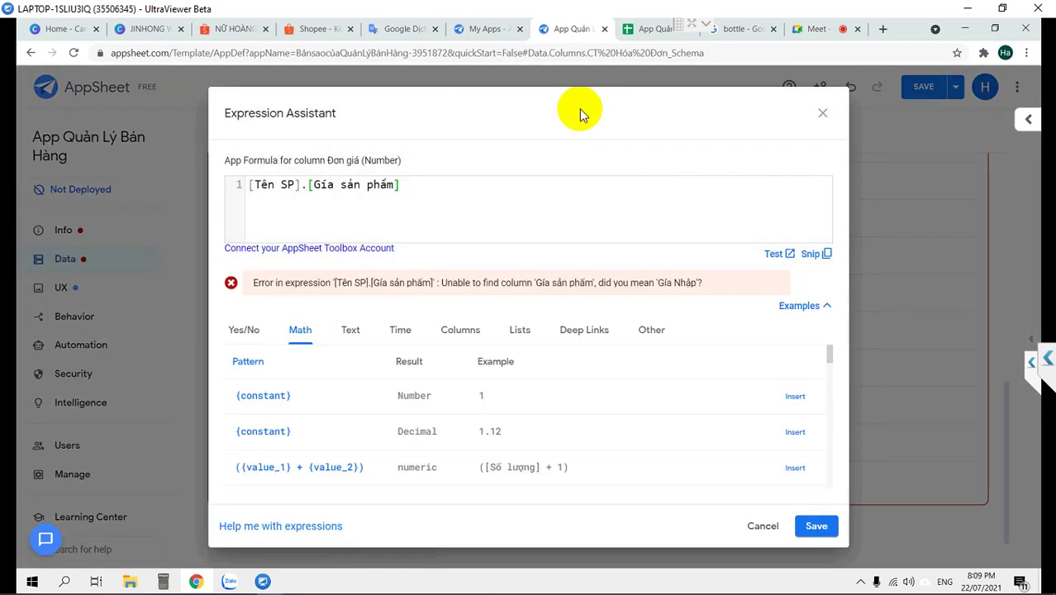
left_click_drag(429, 183, 232, 168)
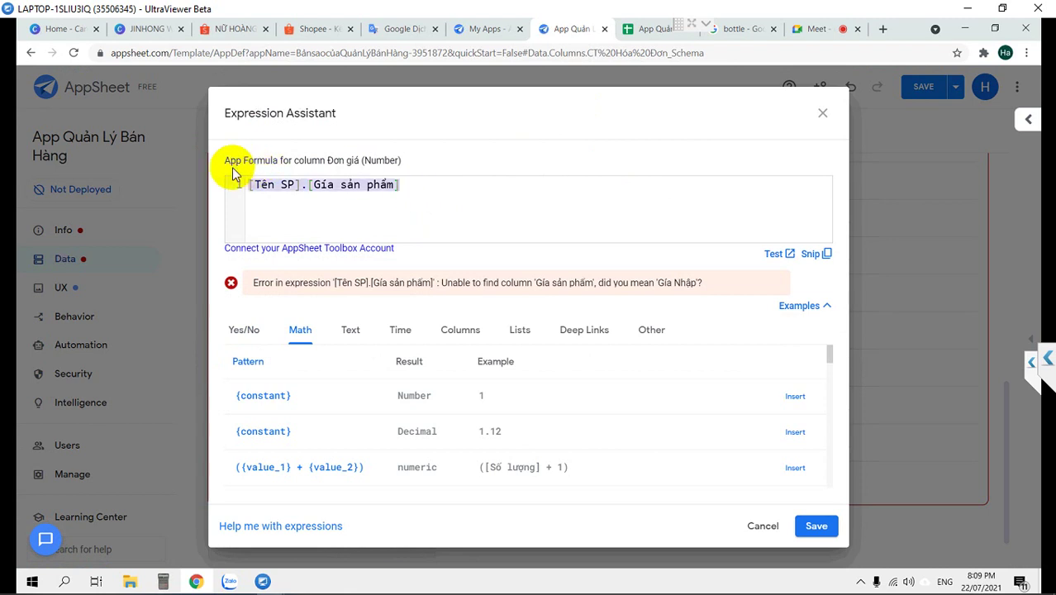
key("BackSpace")
left_click(814, 525)
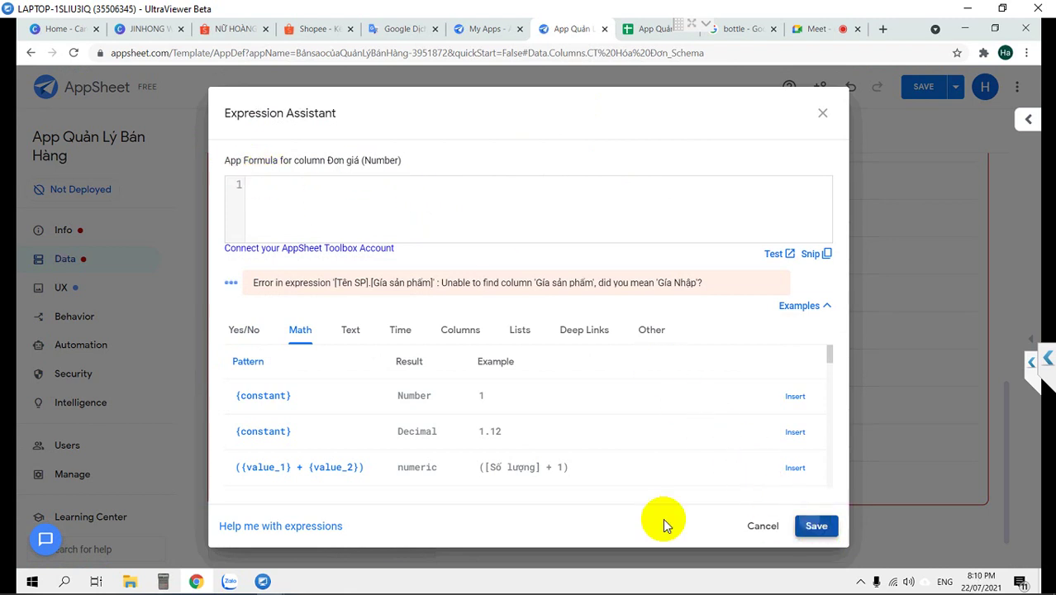
left_click_drag(342, 487, 288, 490)
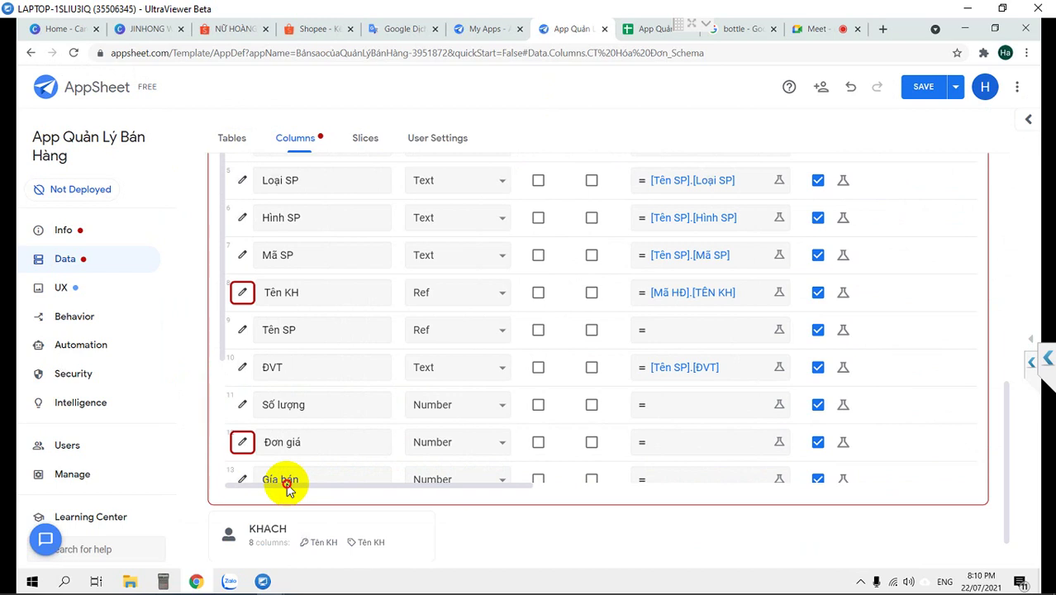
left_click(304, 404)
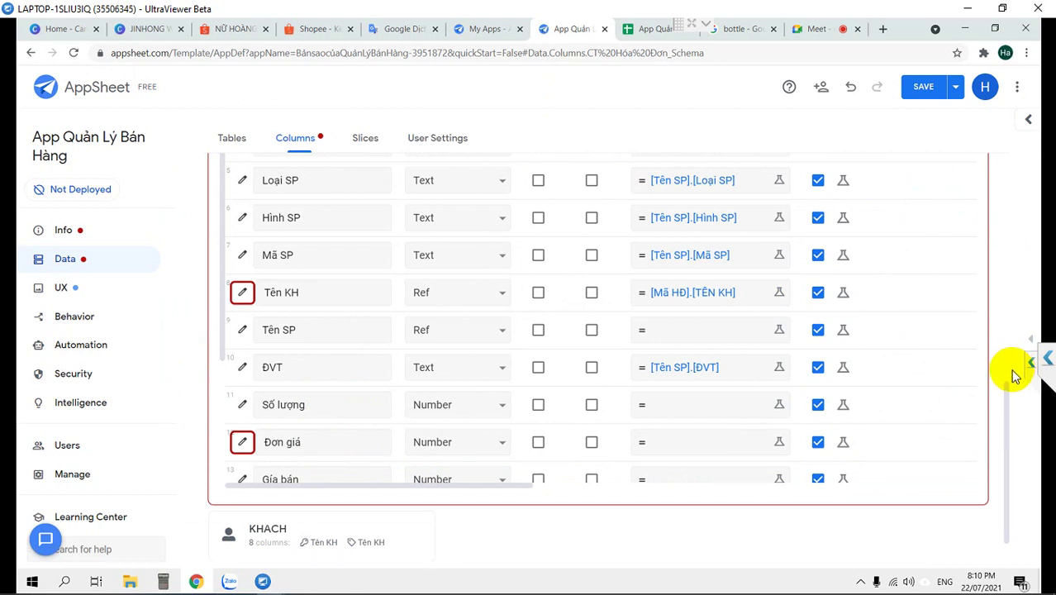
left_click_drag(502, 483, 698, 508)
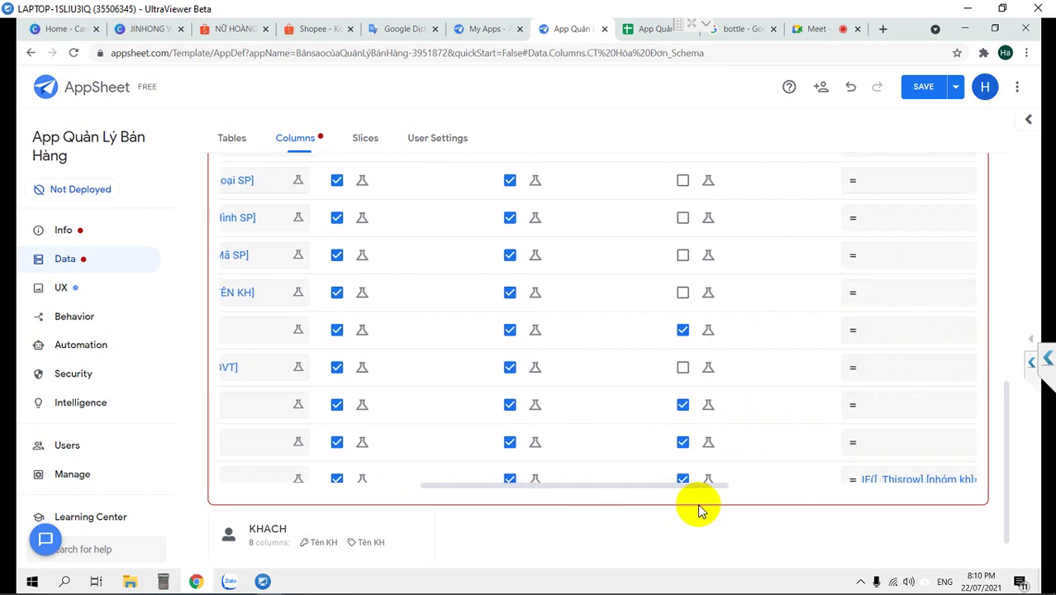
left_click_drag(611, 484, 438, 480)
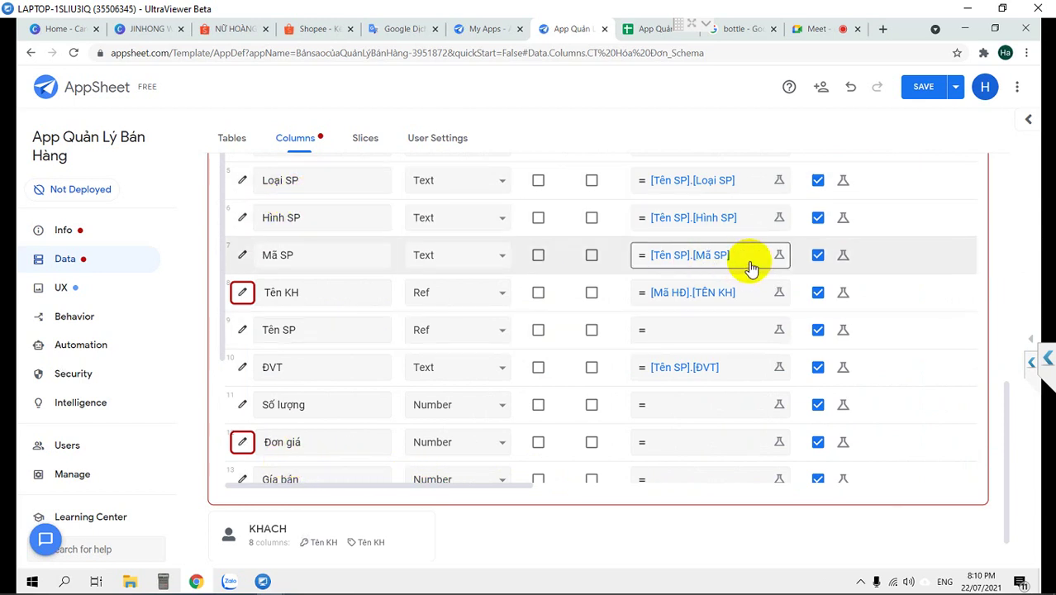
scroll(777, 308, "right", 6)
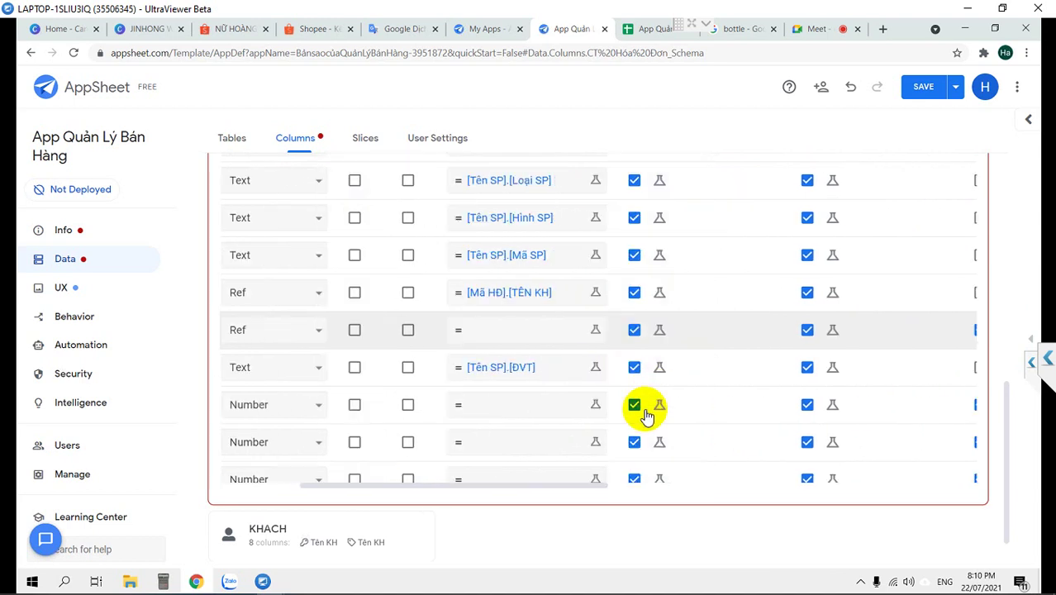
left_click_drag(485, 488, 323, 489)
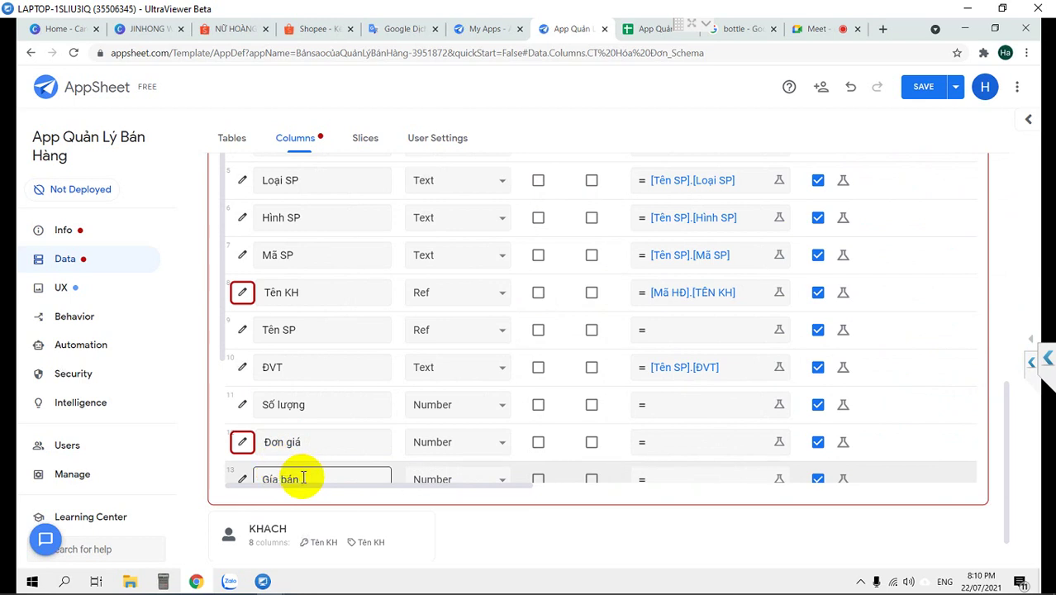
left_click(641, 28)
left_click(572, 32)
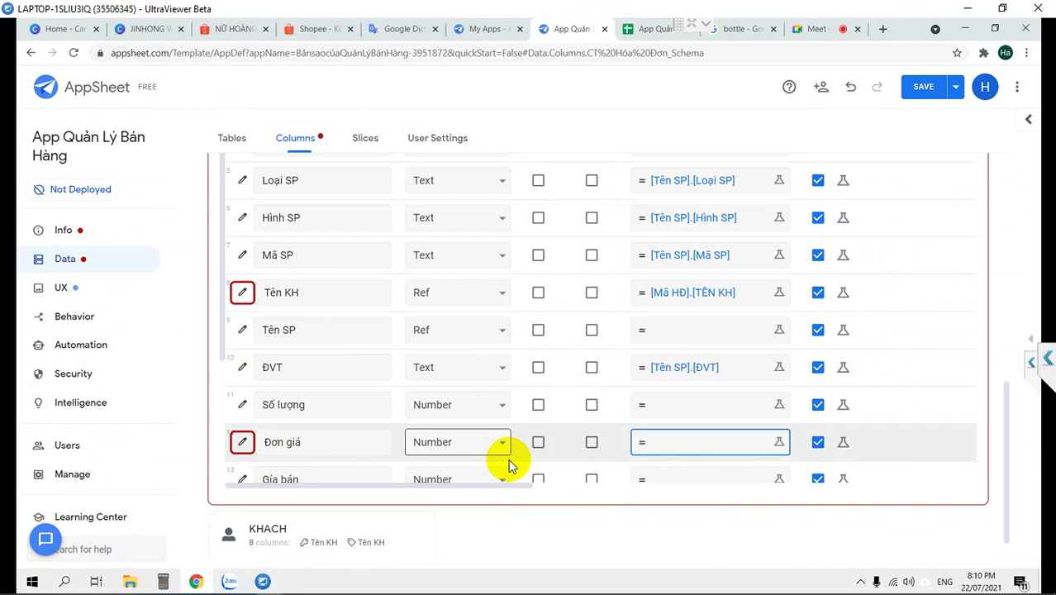
left_click_drag(553, 486, 724, 502)
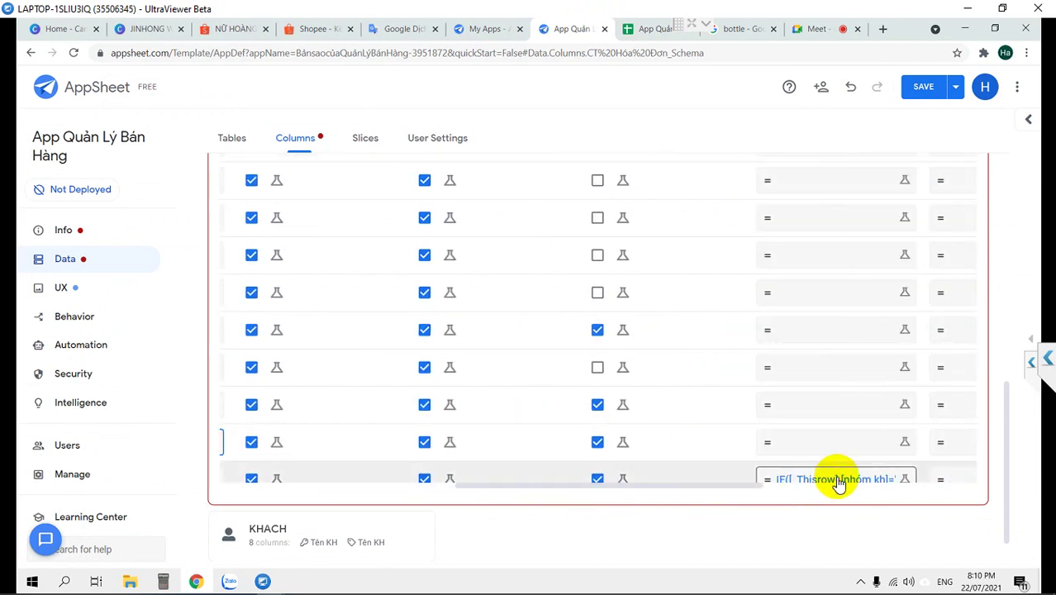
Cut the IF/LOOKUP price formula out of Giá bán's initial value, leaving it empty
left_click(839, 483)
key("ctrl+shift+a")
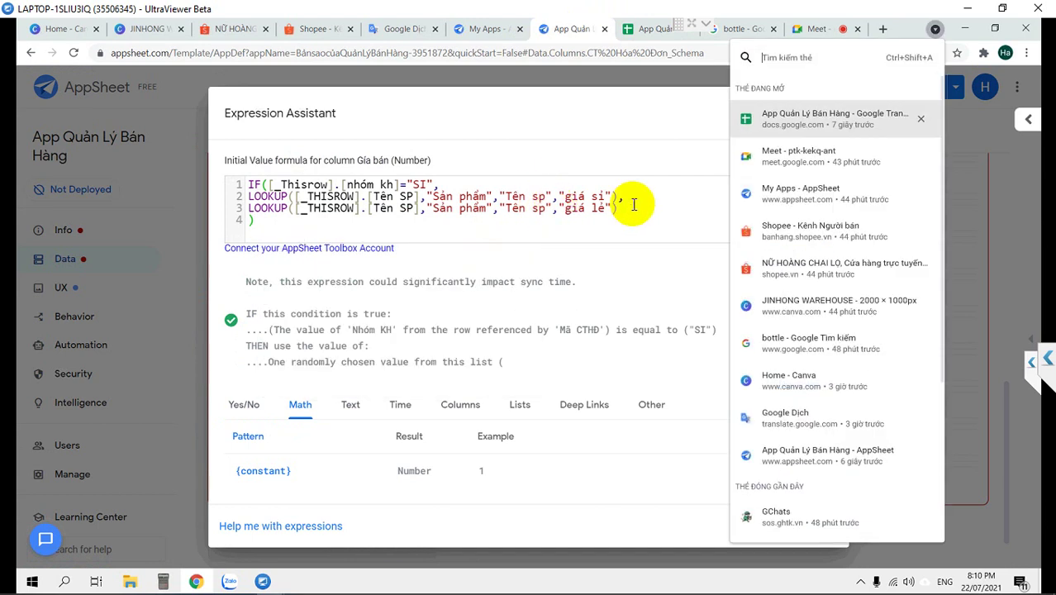
left_click(296, 222)
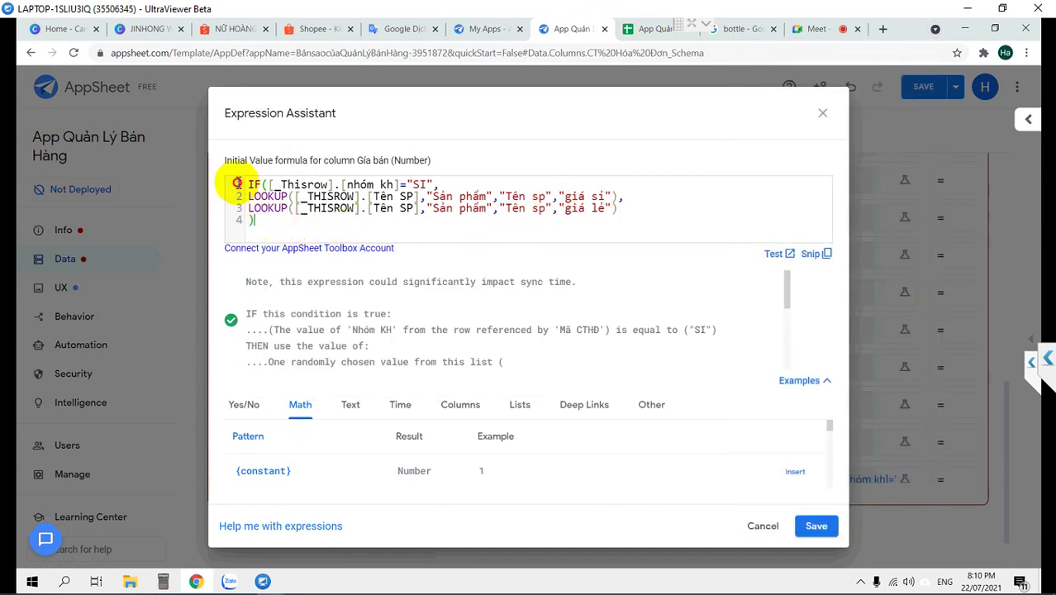
key("ctrl+a")
key("ctrl+c")
key("Delete")
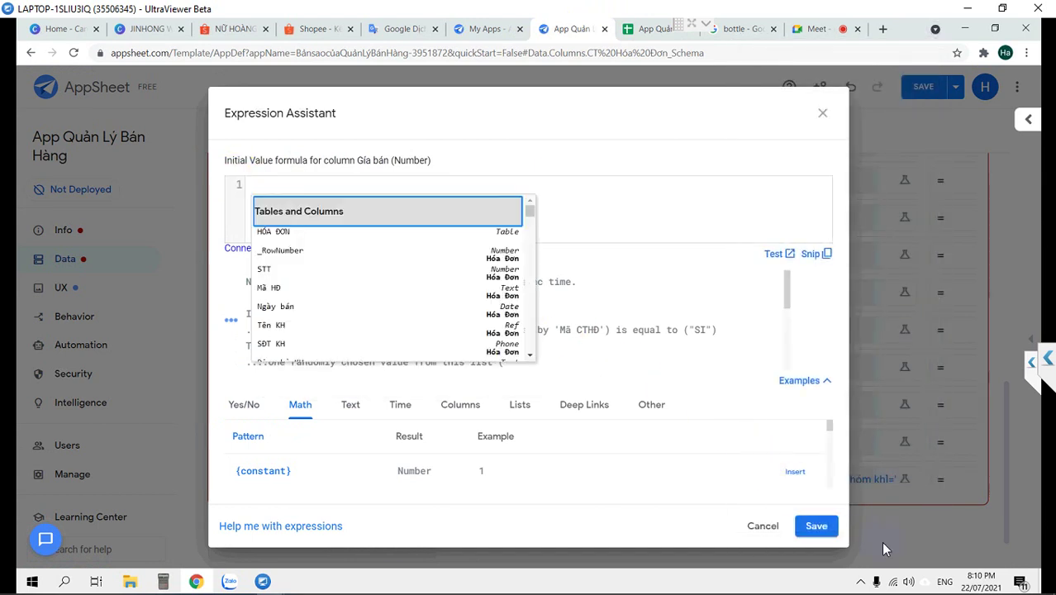
left_click(818, 527)
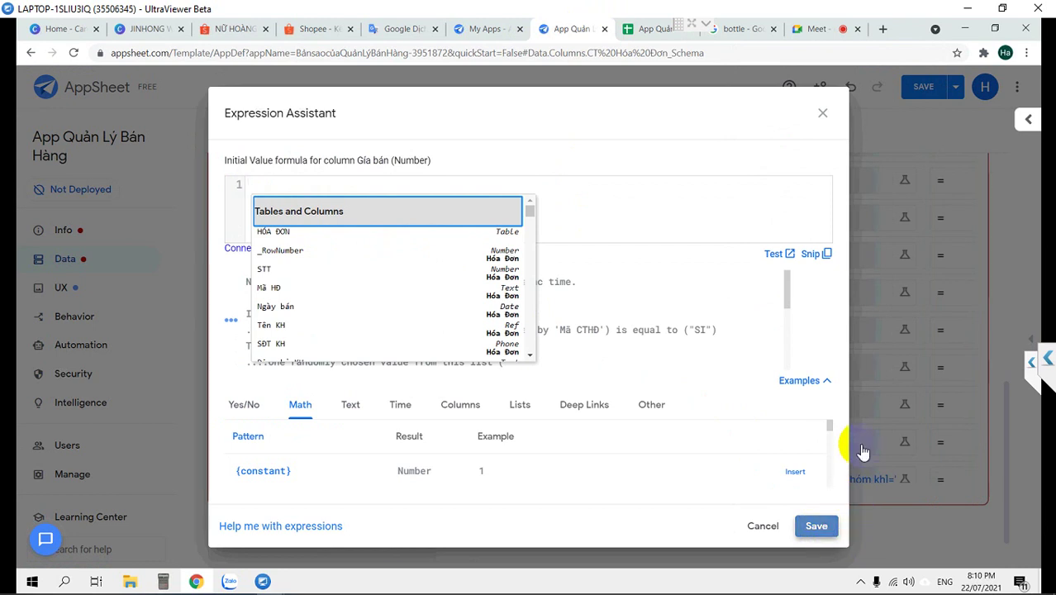
Paste the IF/LOOKUP price formula in as Đơn giá's initial value and save it
left_click(821, 438)
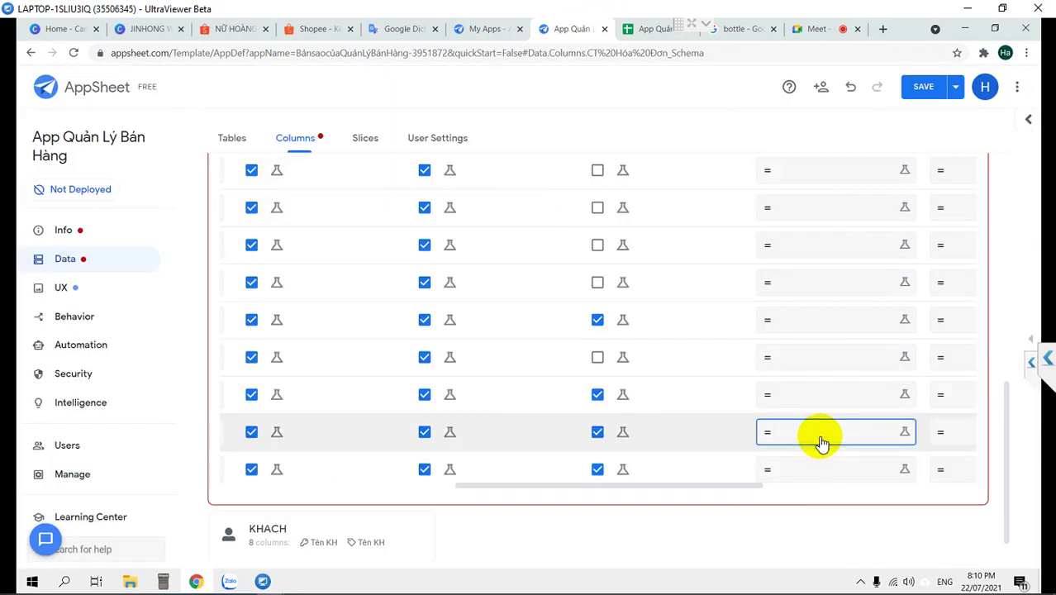
key("ctrl+v")
left_click(814, 524)
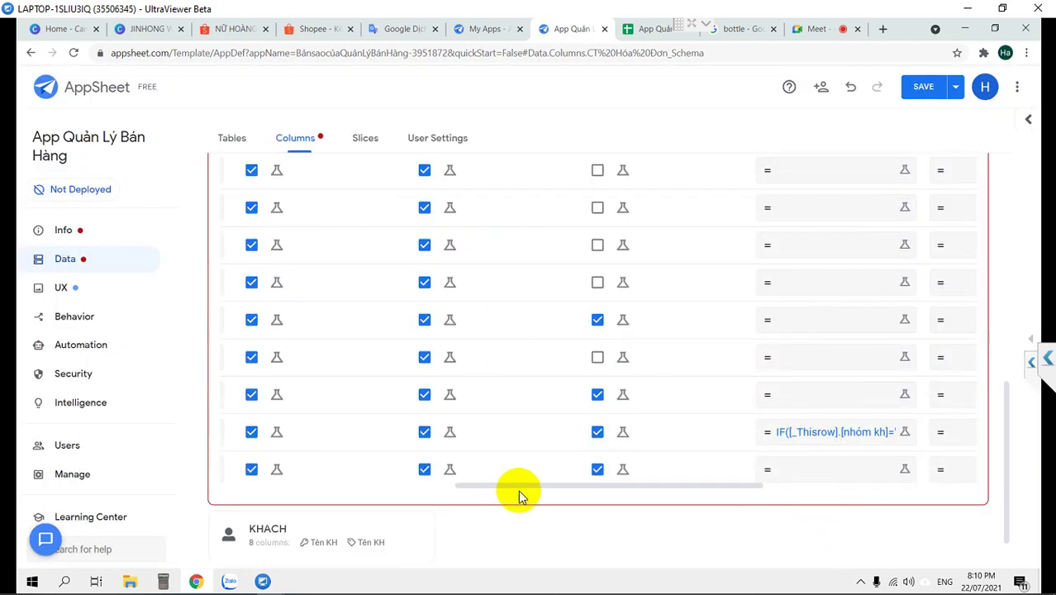
left_click_drag(525, 488, 210, 477)
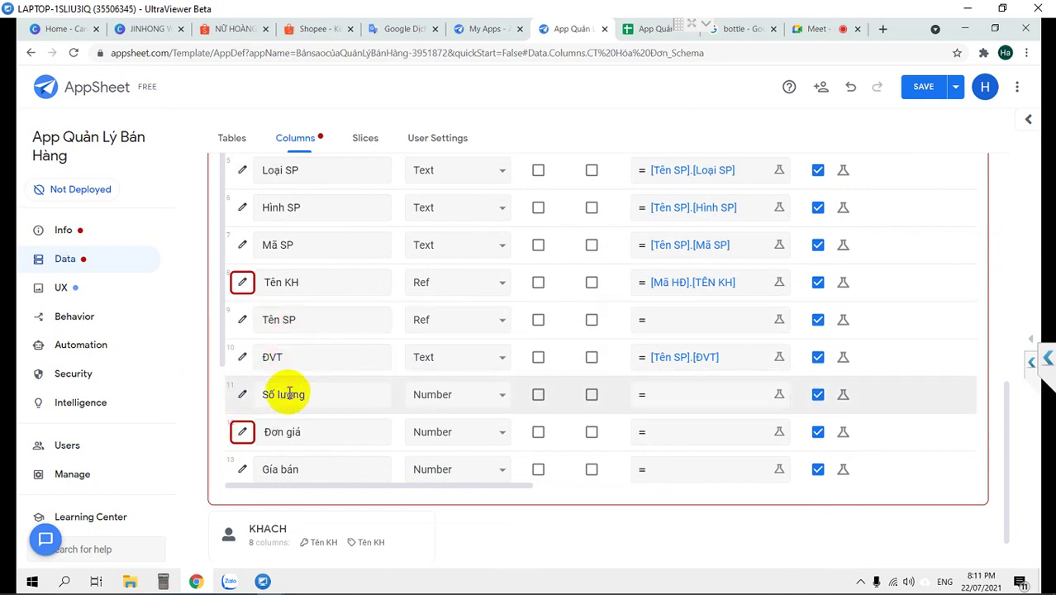
Save the app, then change the Thành tiền formula to [Đơn giá]*[Số lượng]
scroll(289, 417, "down", 5)
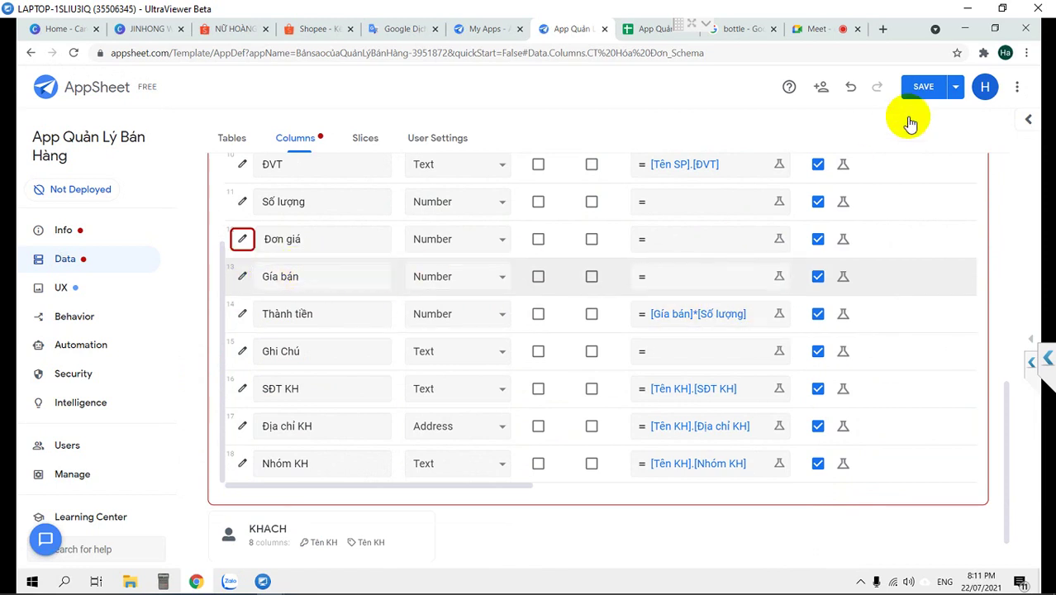
left_click(925, 90)
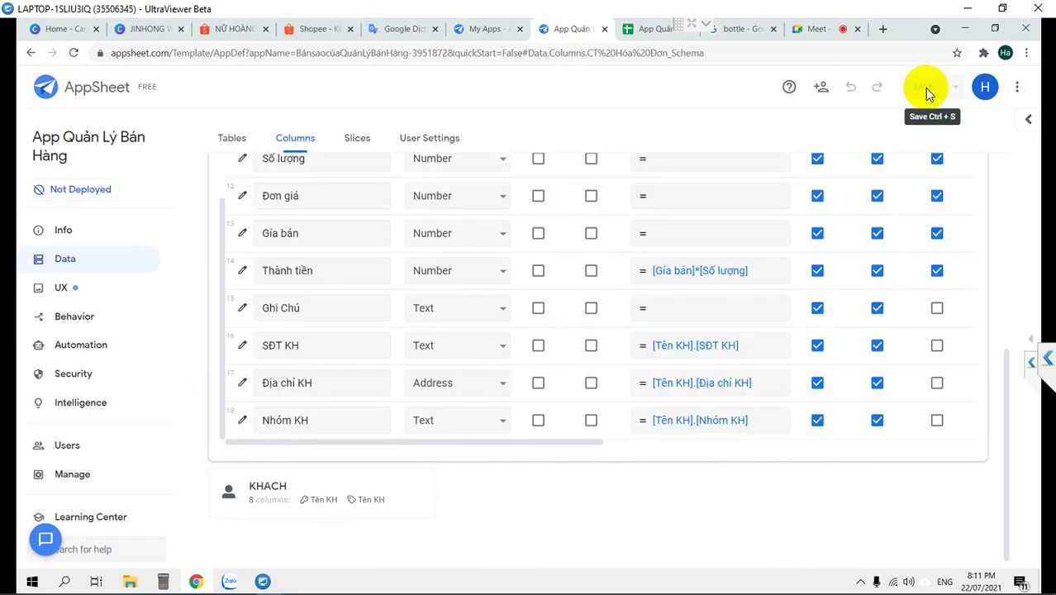
left_click(675, 270)
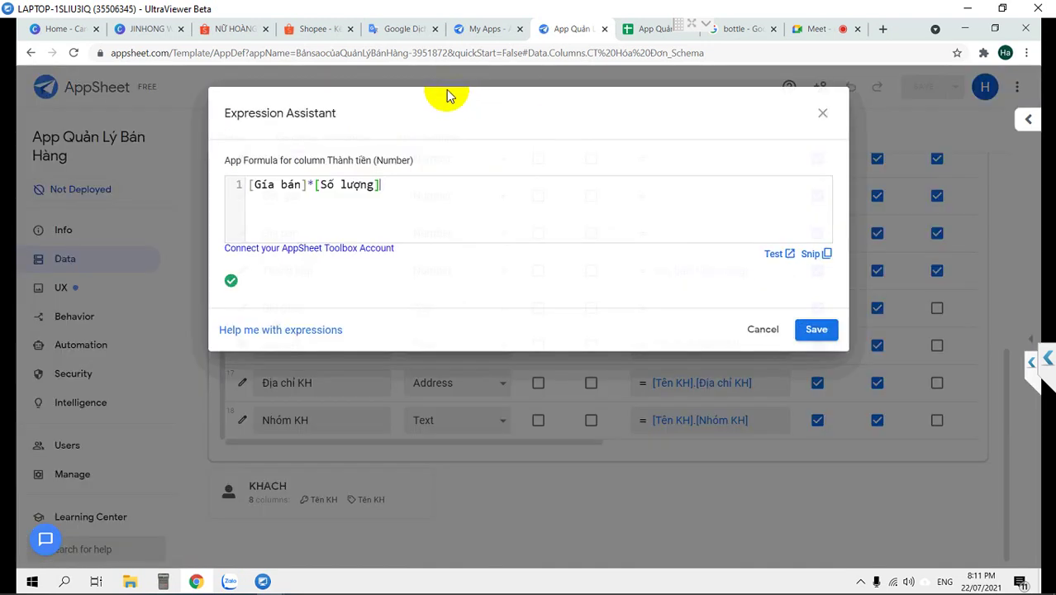
left_click_drag(305, 183, 265, 184)
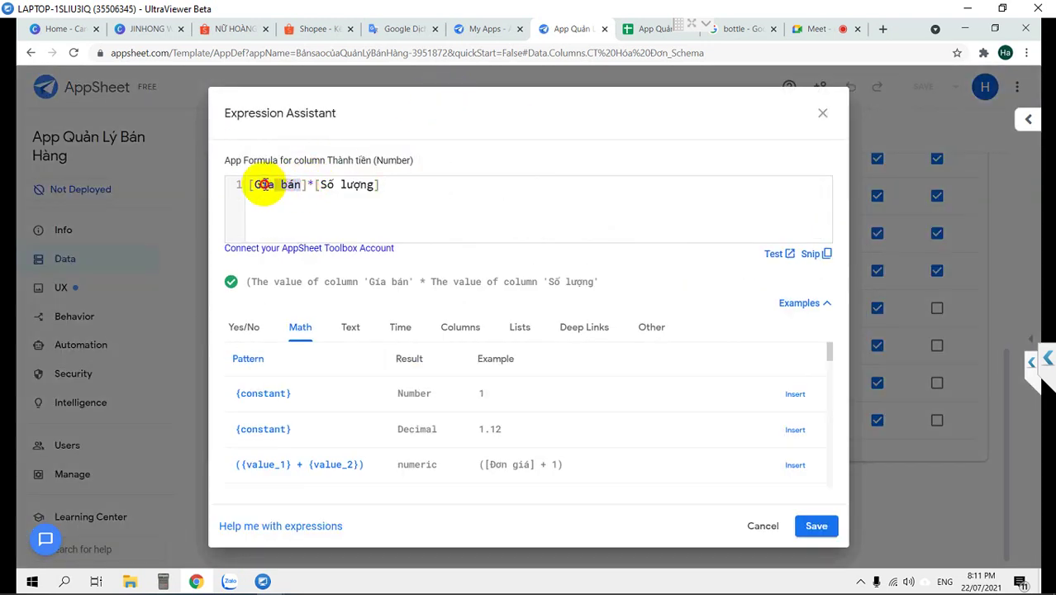
type("Đơn giá")
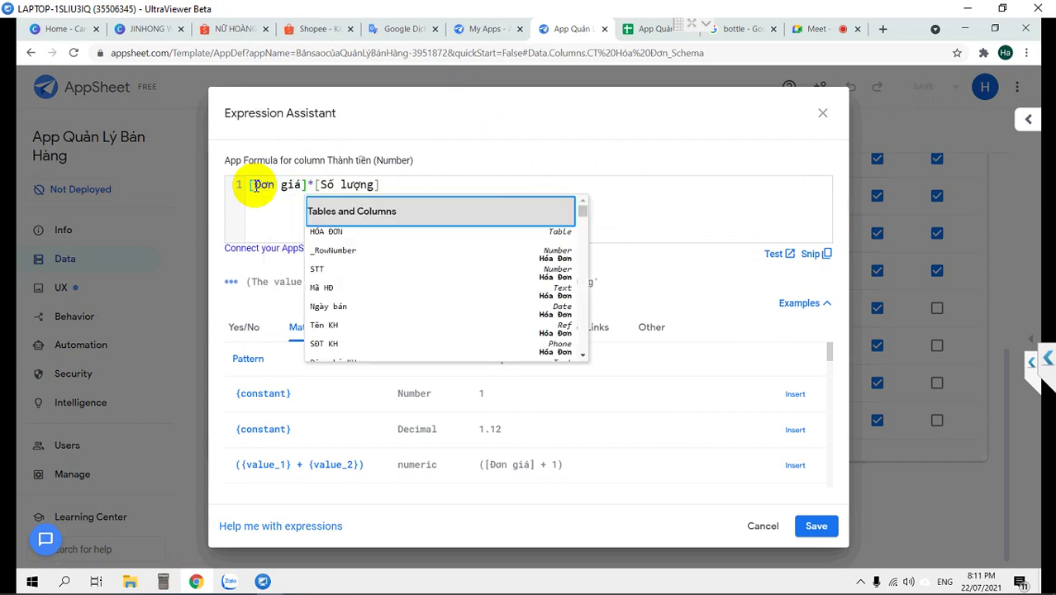
left_click(711, 187)
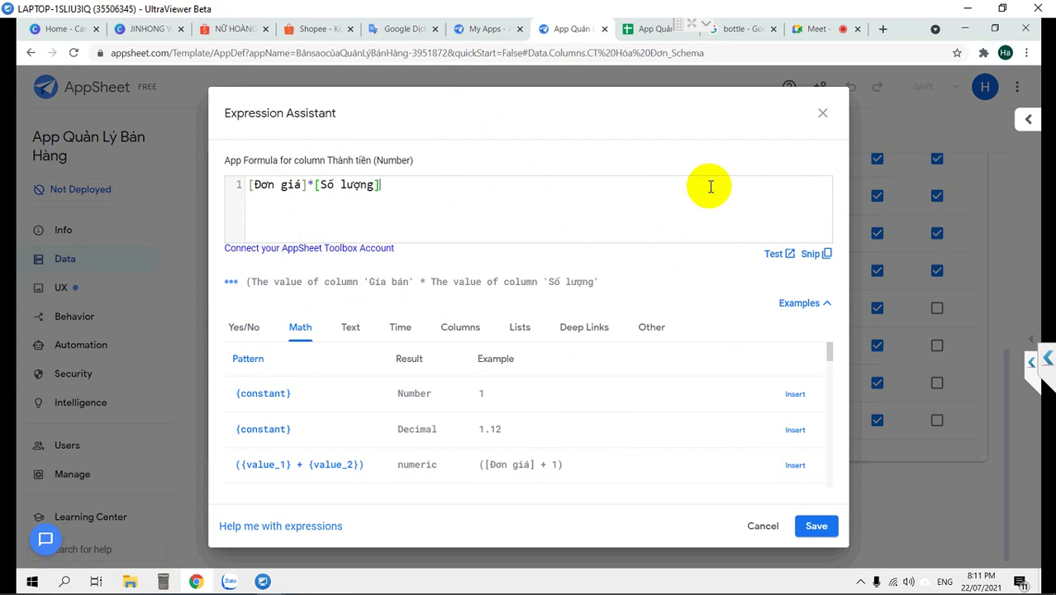
left_click(815, 523)
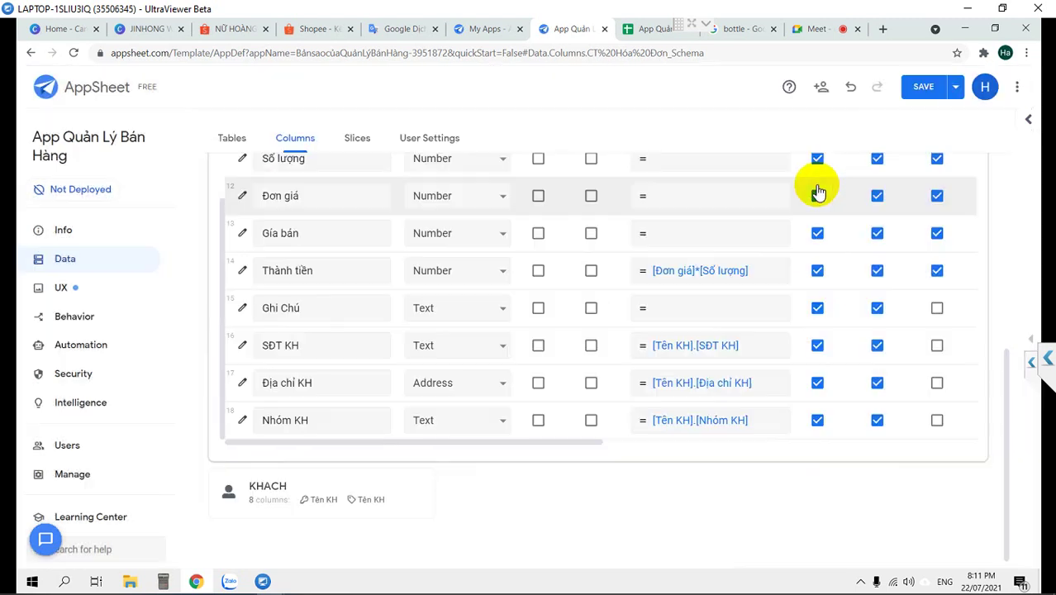
Save the app changes and bring up the app preview
left_click(917, 87)
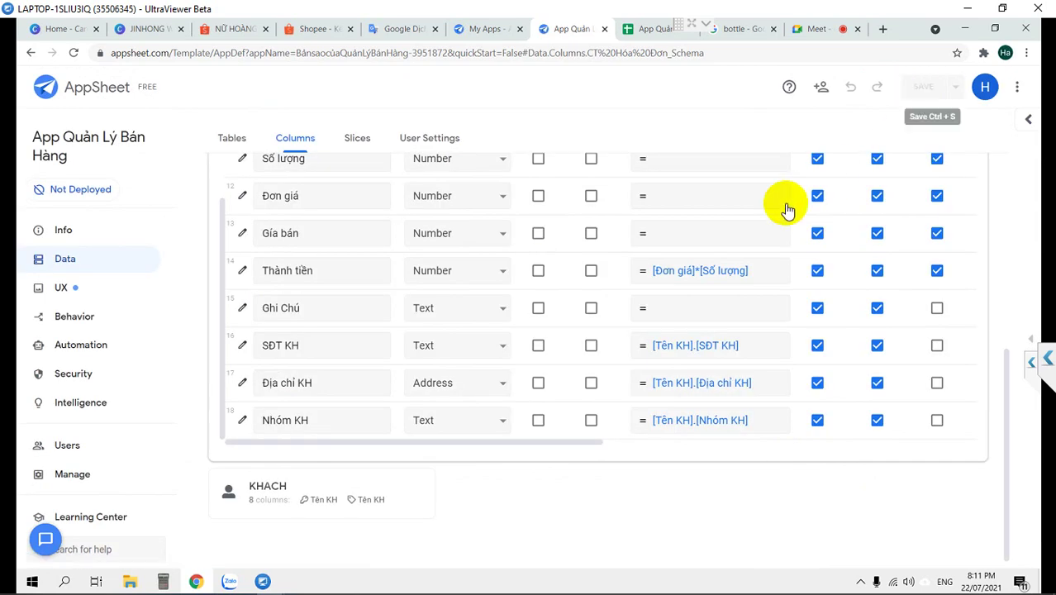
scroll(744, 248, "up", 3)
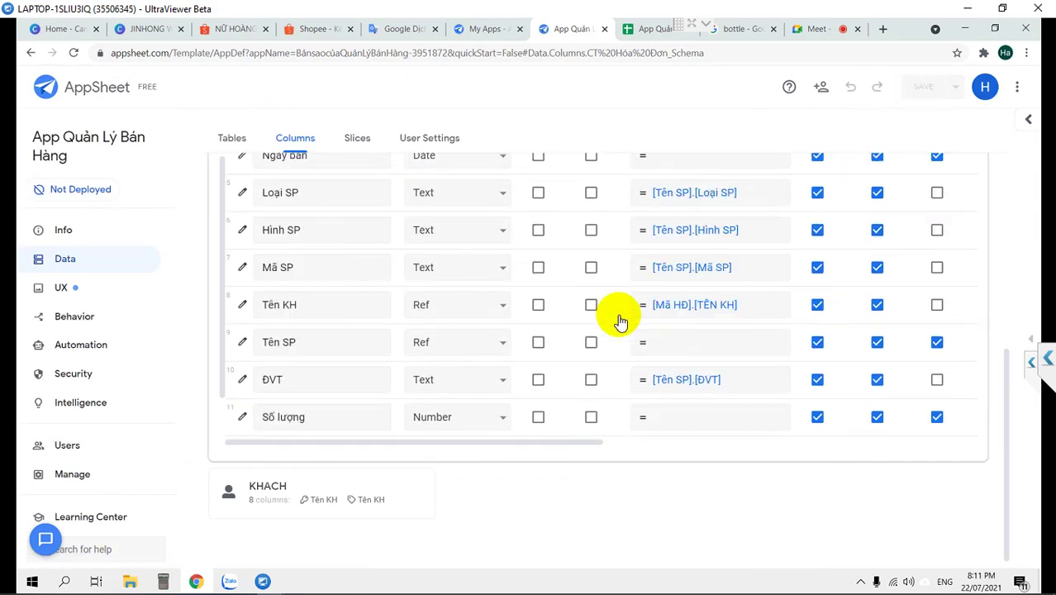
left_click(1033, 345)
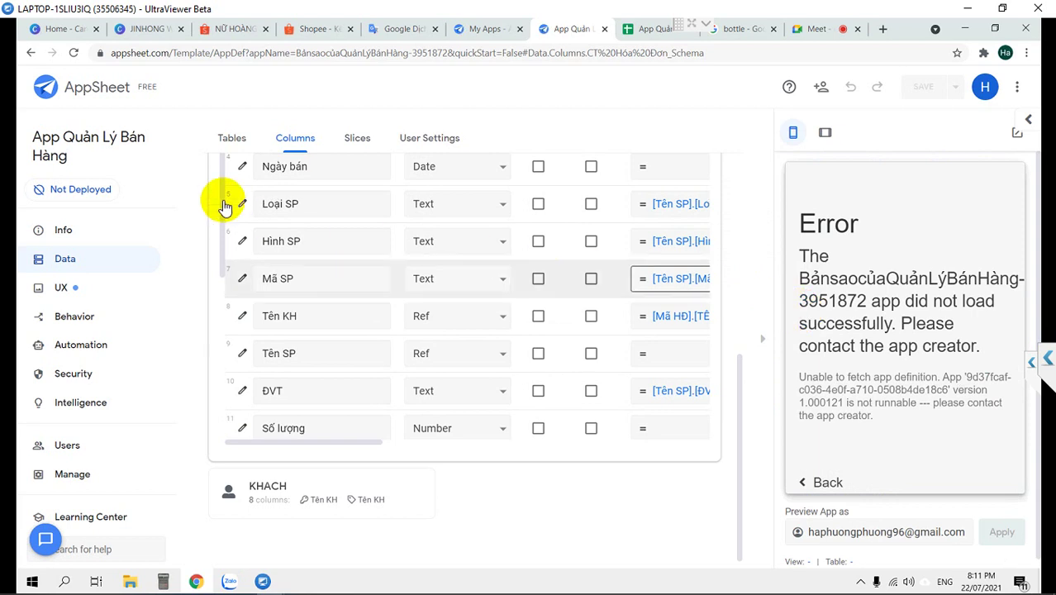
Reload the browser page so the preview loads the Hóa Đơn view instead of the error
left_click(73, 54)
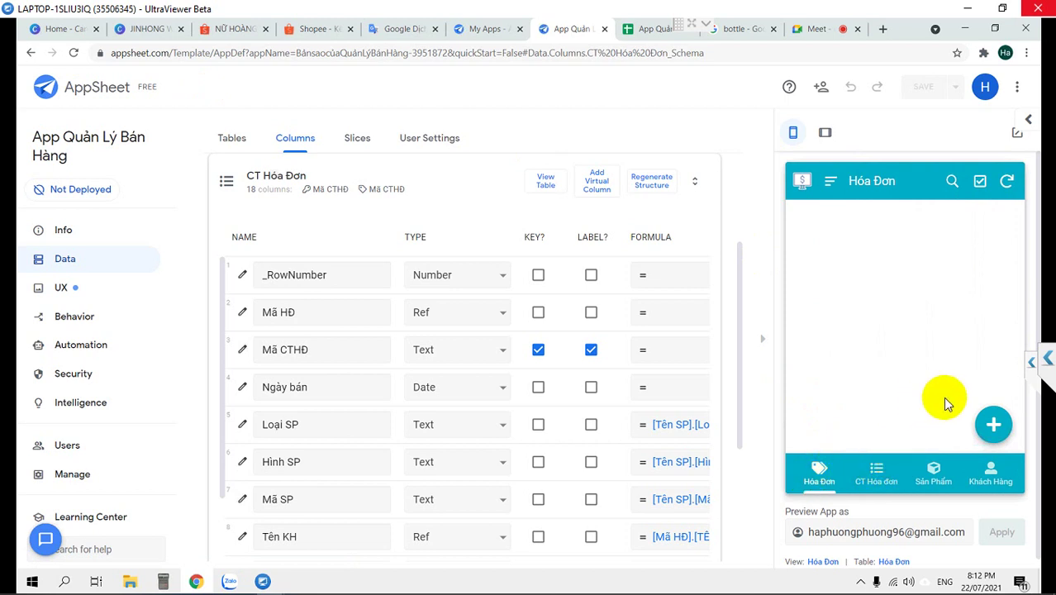
Start a new Hóa Đơn entry in the preview and choose a Tên KH customer
left_click(997, 431)
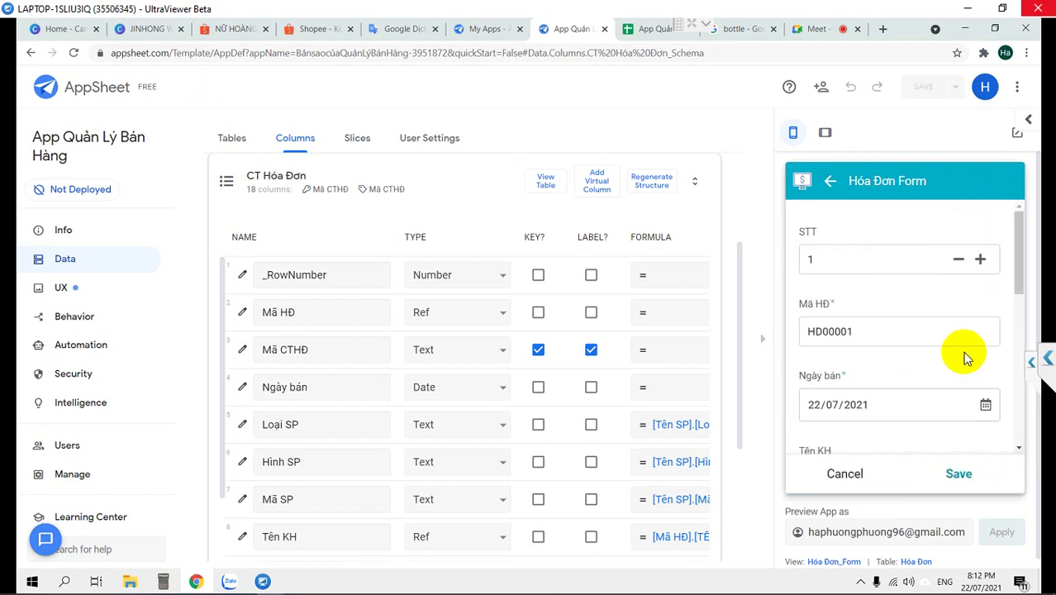
scroll(963, 351, "down", 1)
scroll(844, 264, "up", 1)
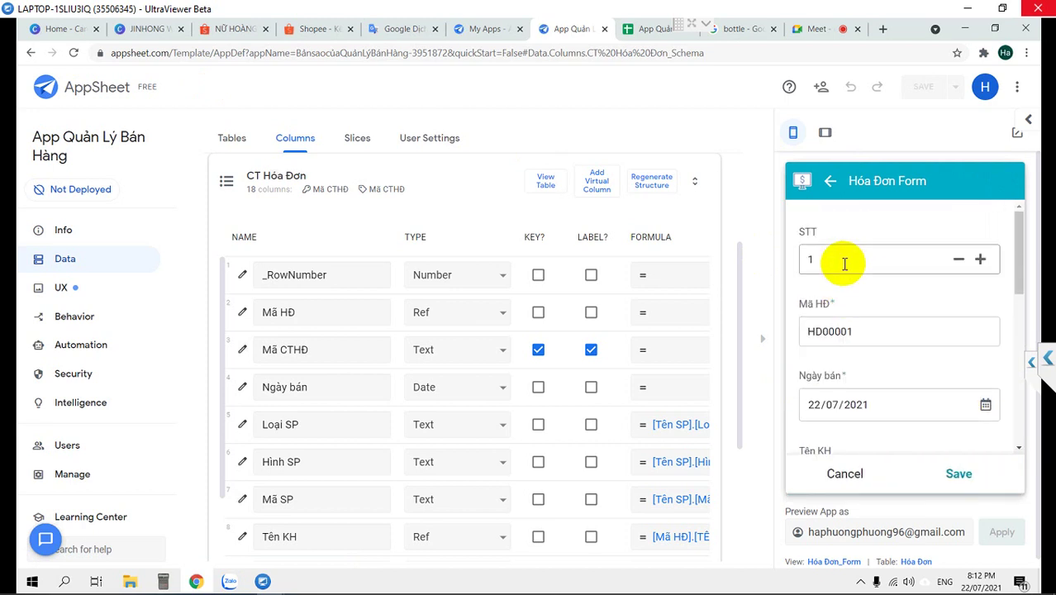
scroll(848, 268, "down", 1)
left_click(867, 413)
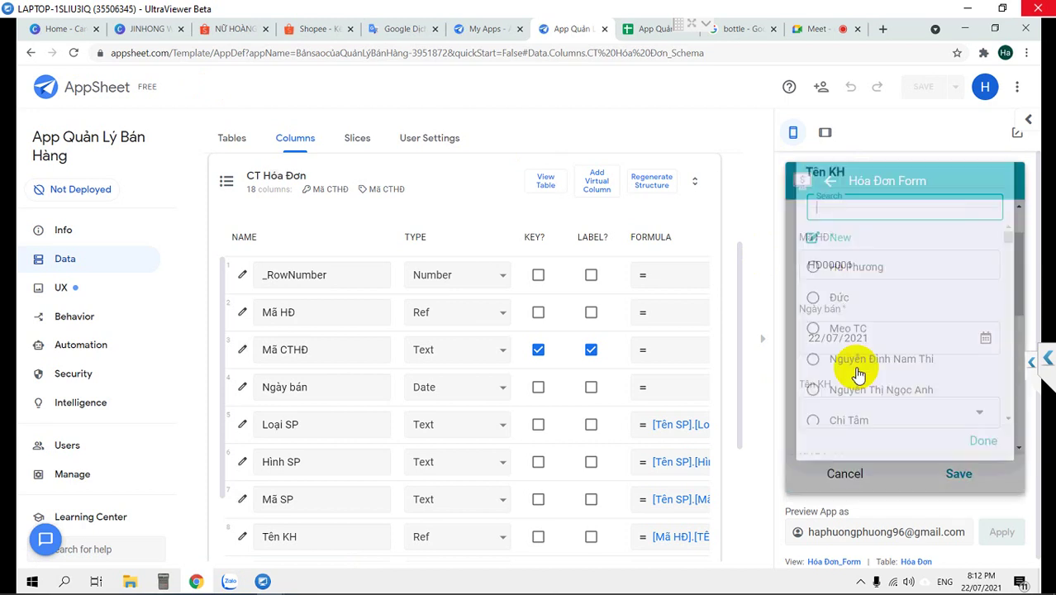
left_click(829, 290)
scroll(931, 388, "down", 1)
scroll(931, 388, "down", 2)
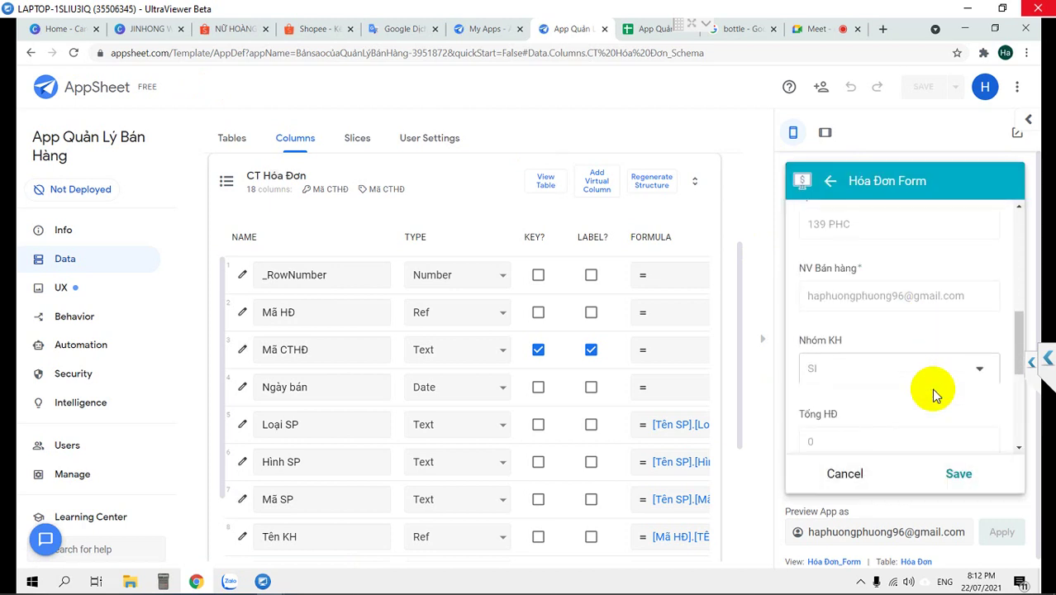
scroll(931, 388, "down", 3)
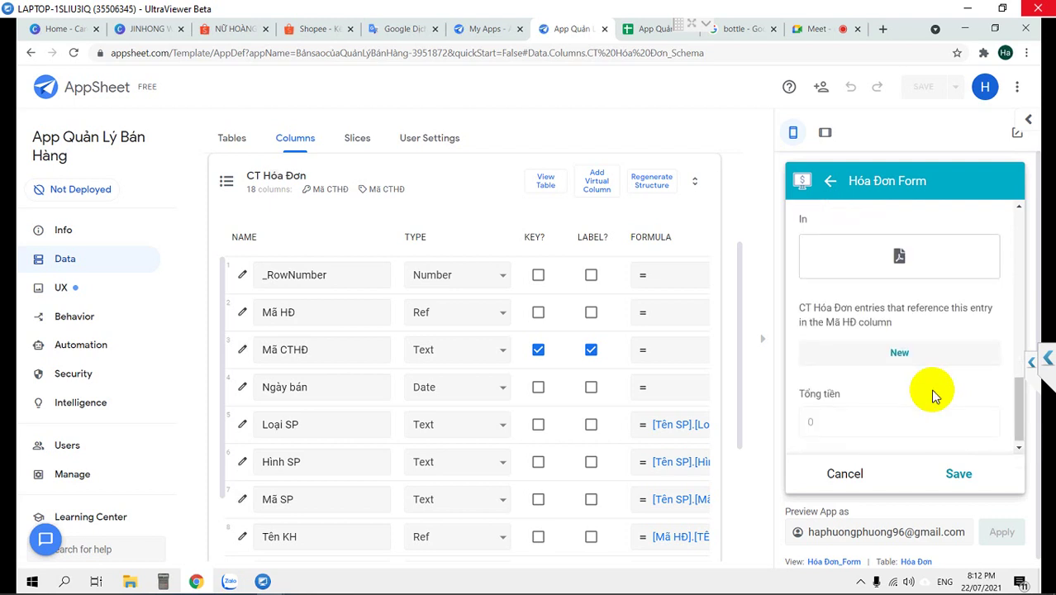
Add a CT Hóa Đơn line with Burberry Mr Burberry edp 100ml and quantity 2
left_click(903, 353)
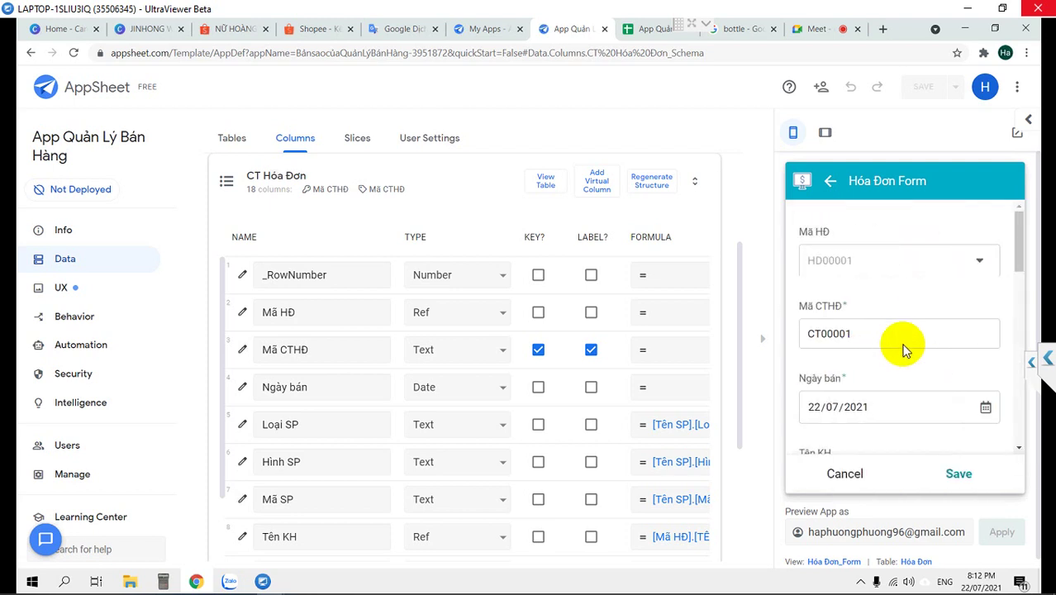
scroll(900, 350, "down", 2)
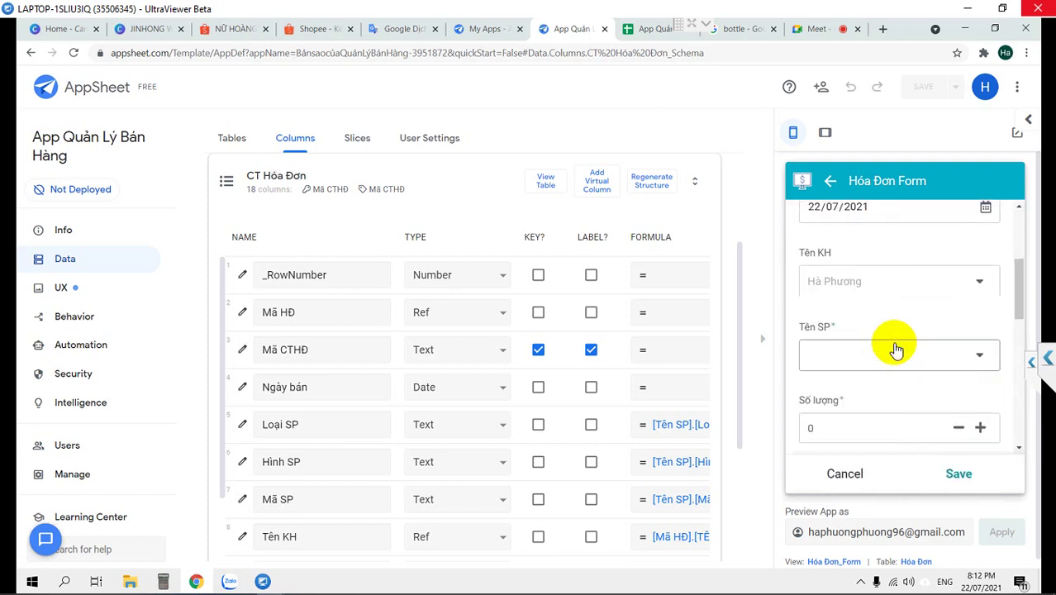
left_click(897, 350)
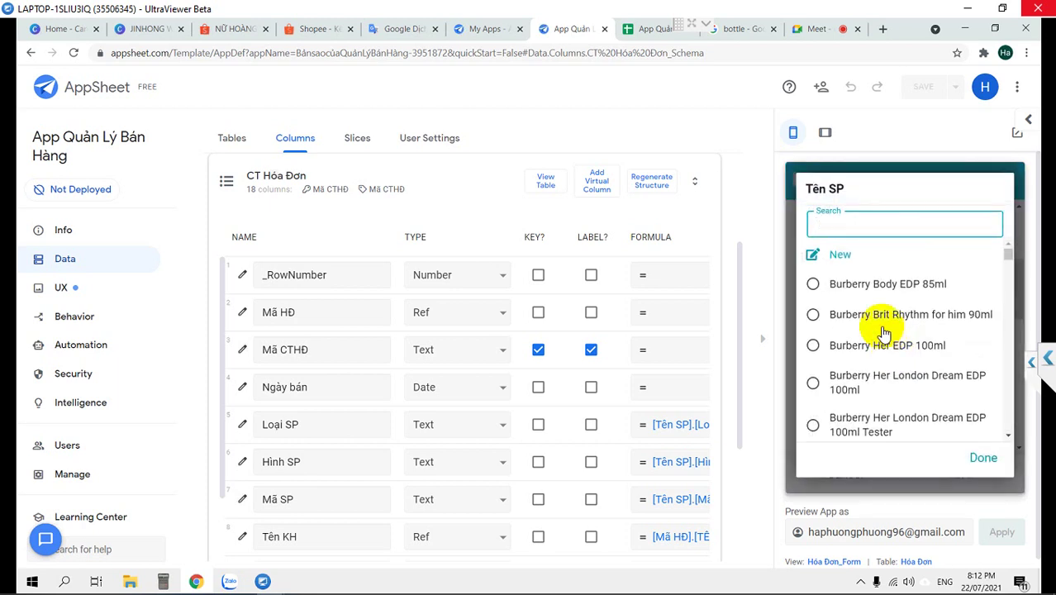
scroll(848, 320, "down", 5)
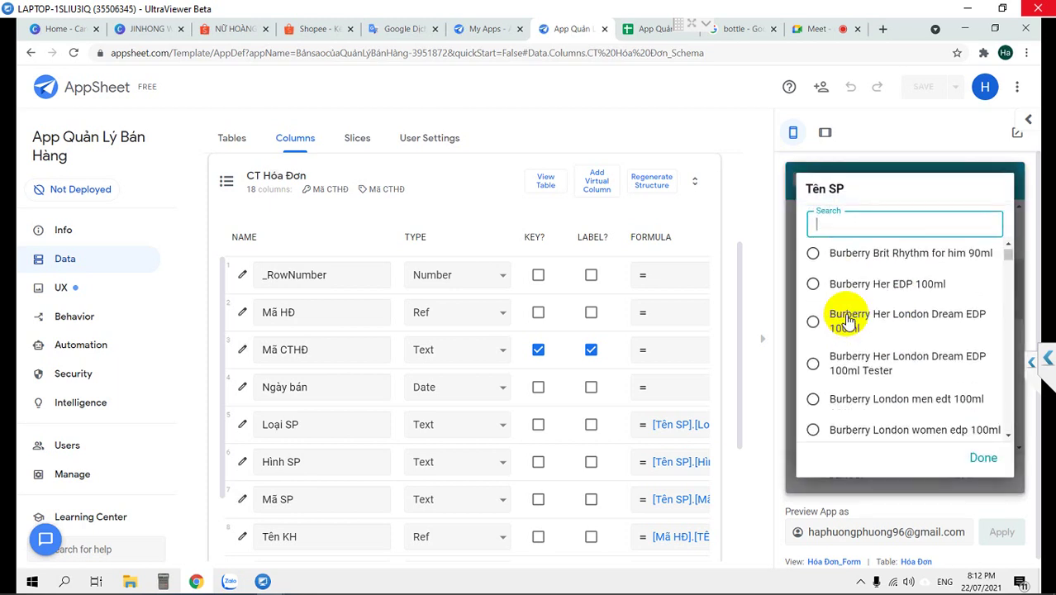
left_click(855, 352)
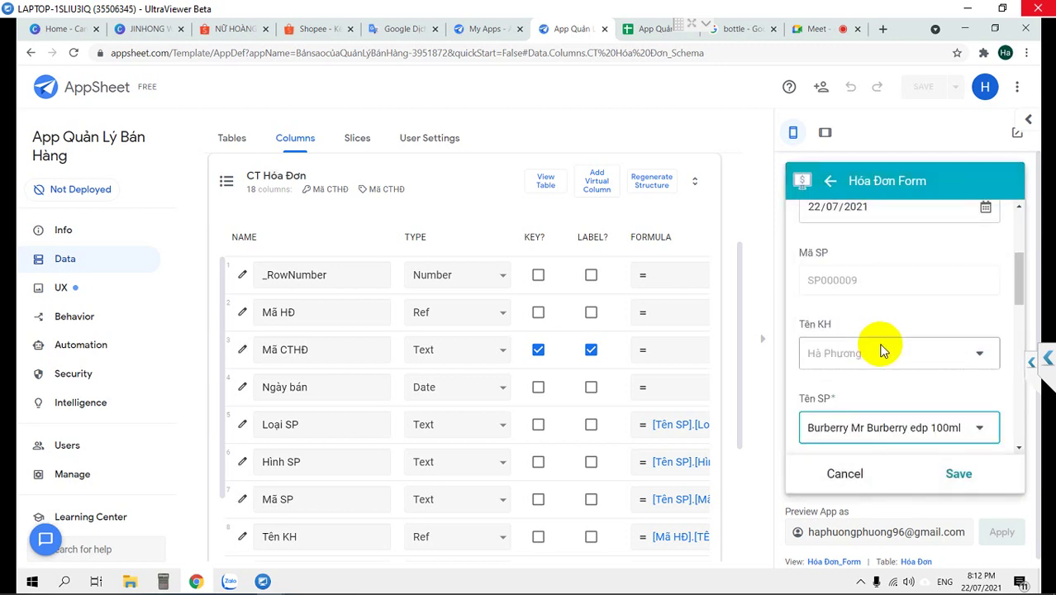
scroll(933, 356, "up", 2)
scroll(934, 356, "down", 3)
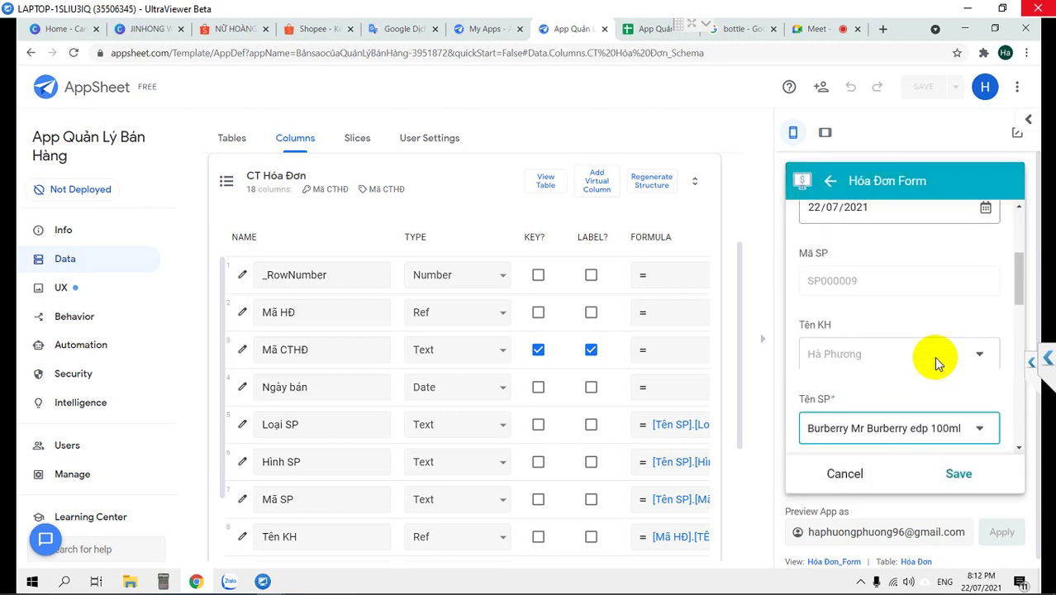
scroll(934, 356, "down", 2)
scroll(936, 361, "down", 2)
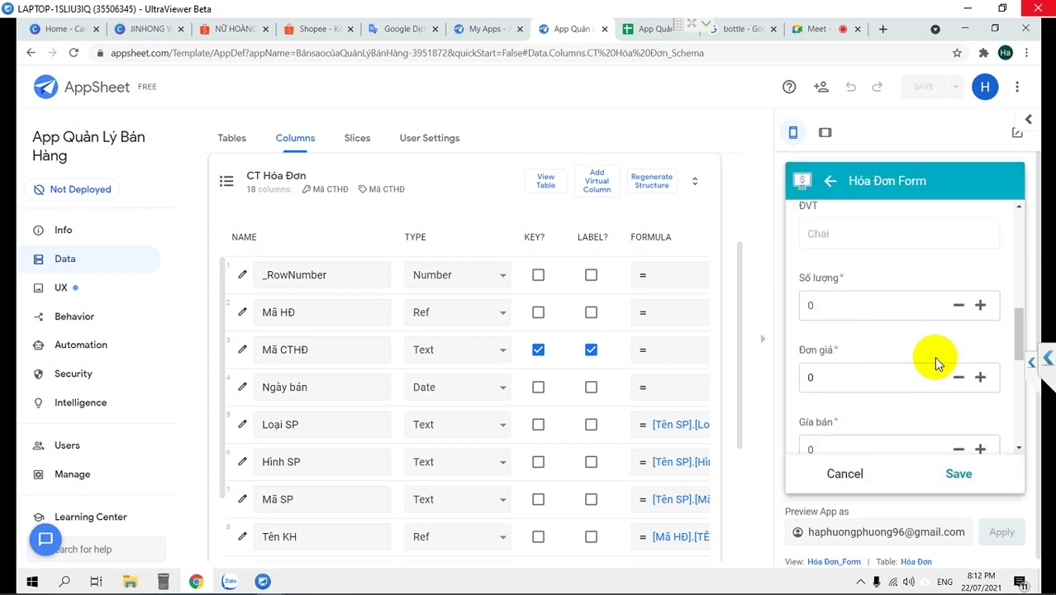
left_click(856, 306)
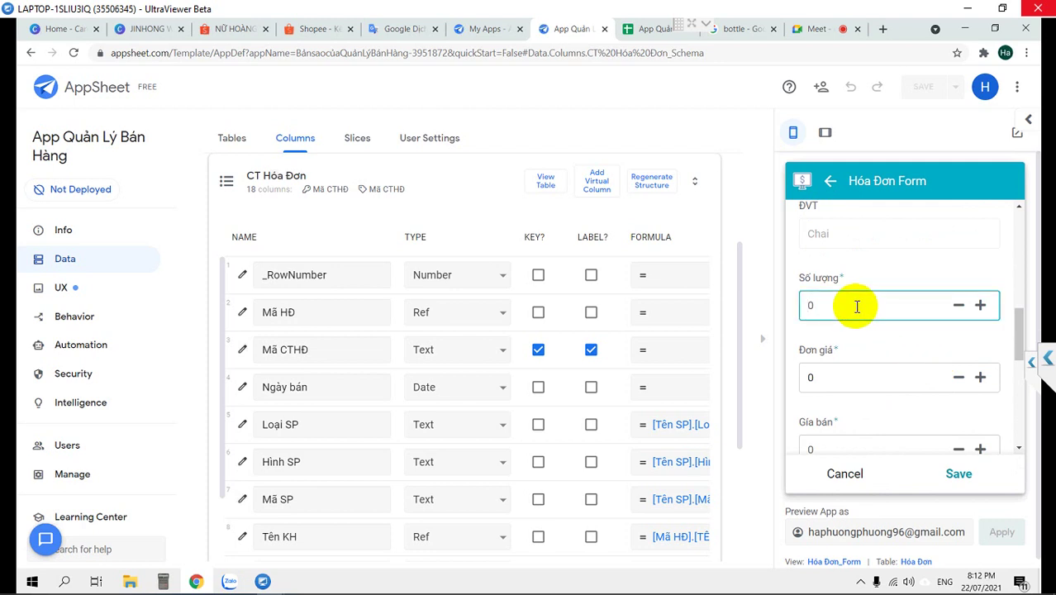
left_click(867, 348)
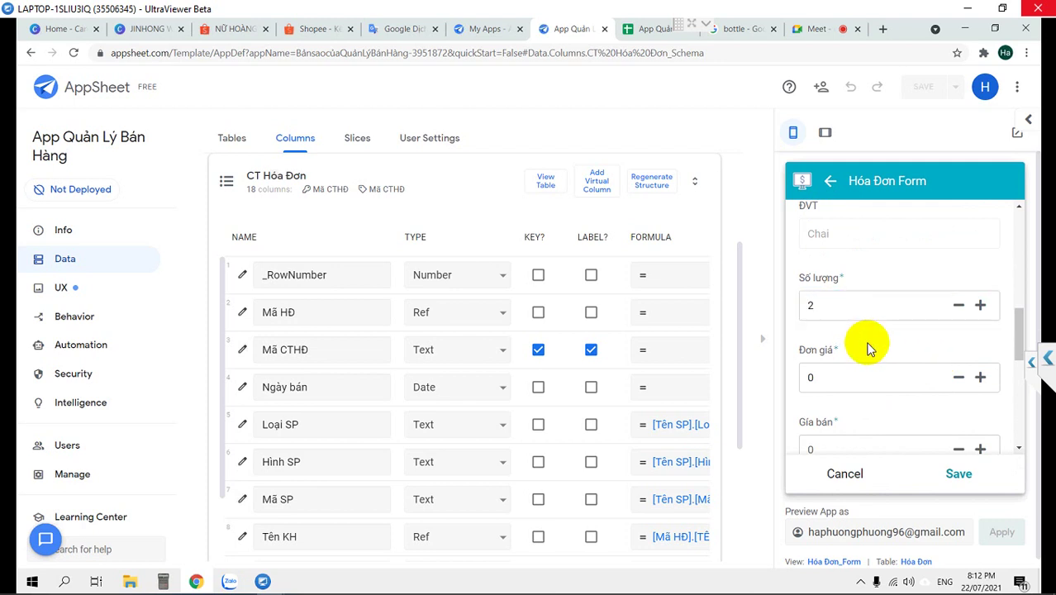
scroll(870, 356, "down", 1)
scroll(870, 356, "up", 2)
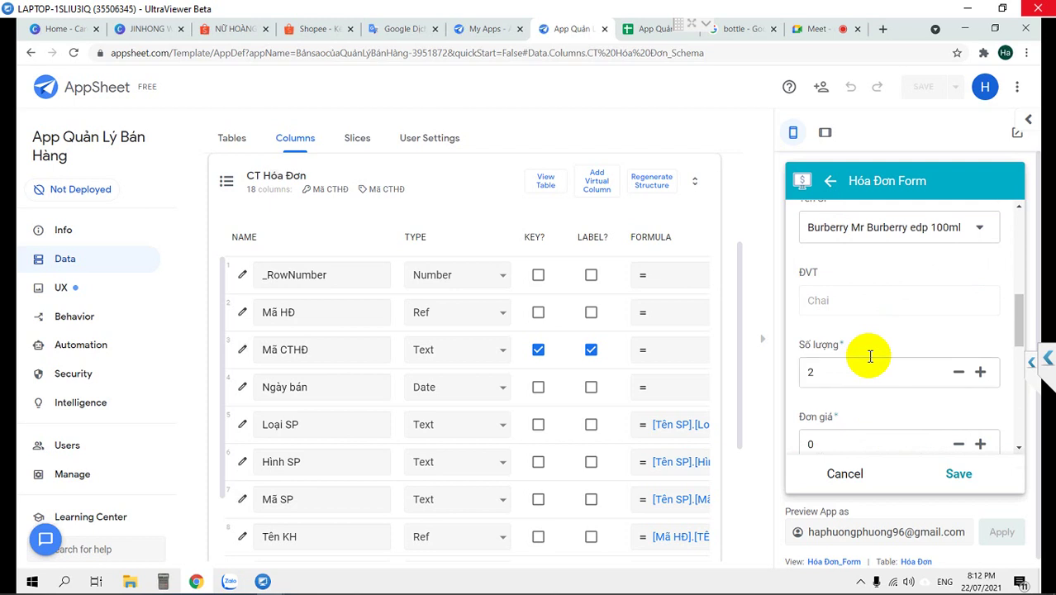
scroll(870, 356, "up", 1)
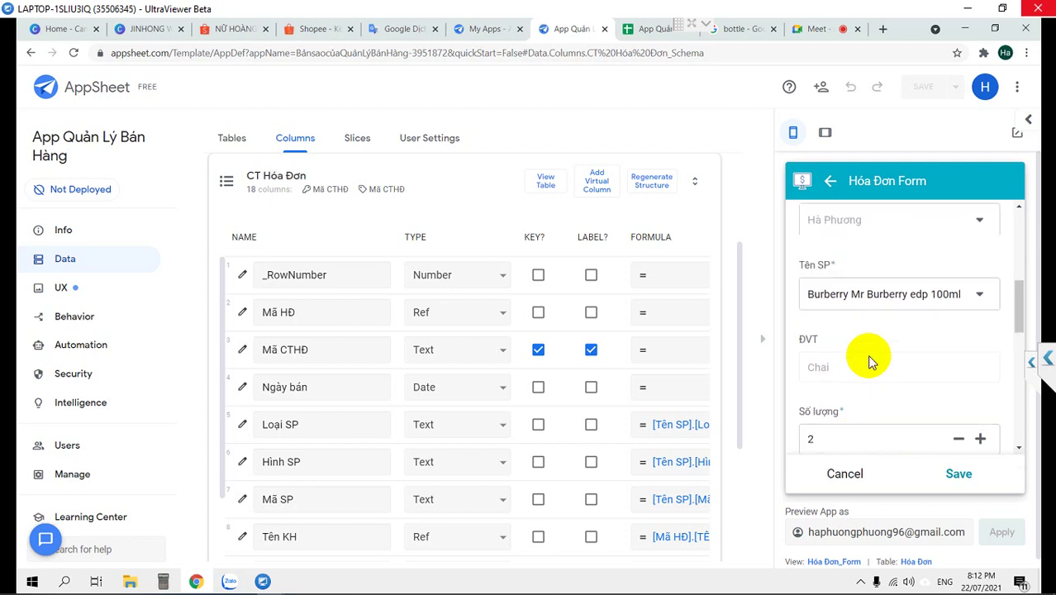
Browse the product choices again, then switch to the App Quản Lý Bán Hàng spreadsheet
left_click(870, 295)
scroll(855, 314, "down", 3)
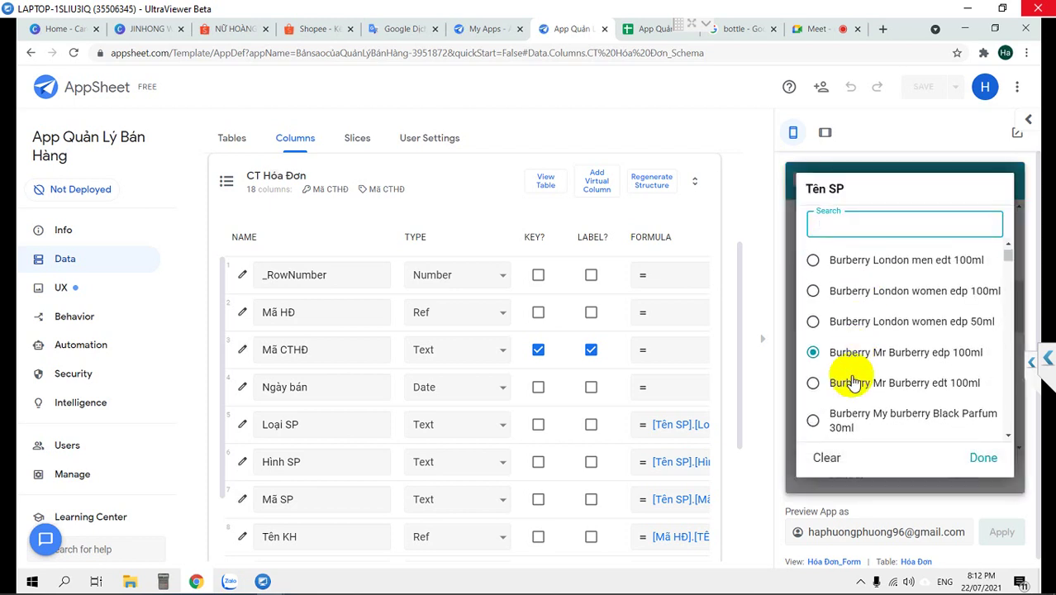
scroll(848, 370, "down", 1)
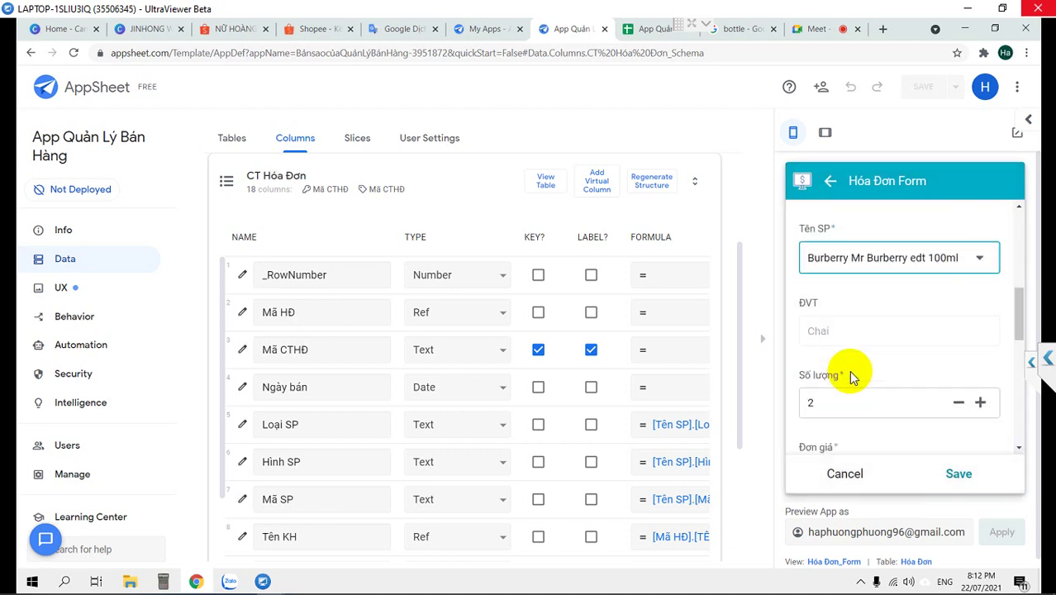
scroll(855, 374, "down", 1)
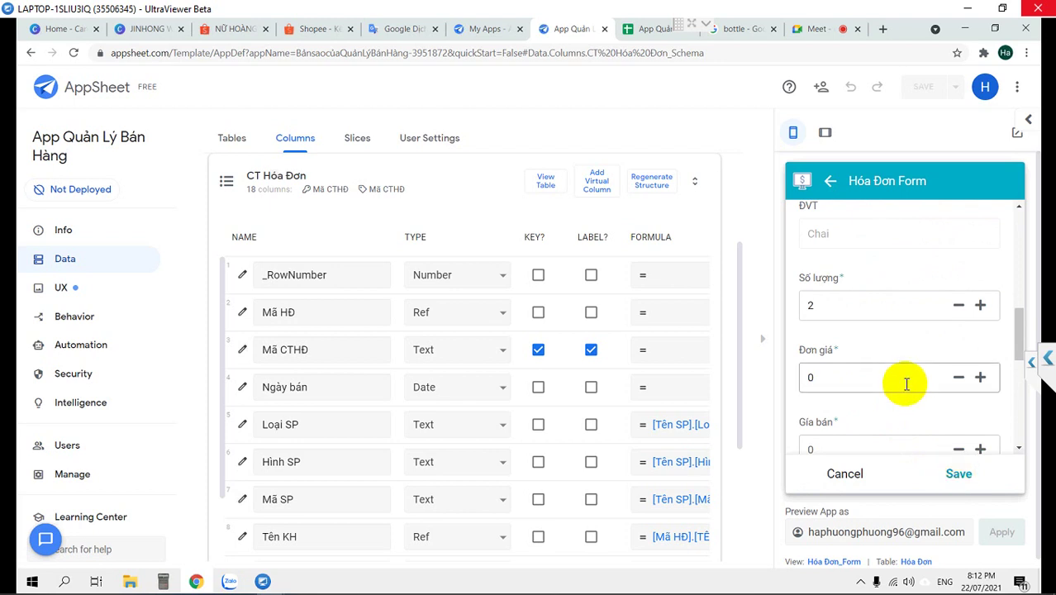
scroll(906, 384, "up", 2)
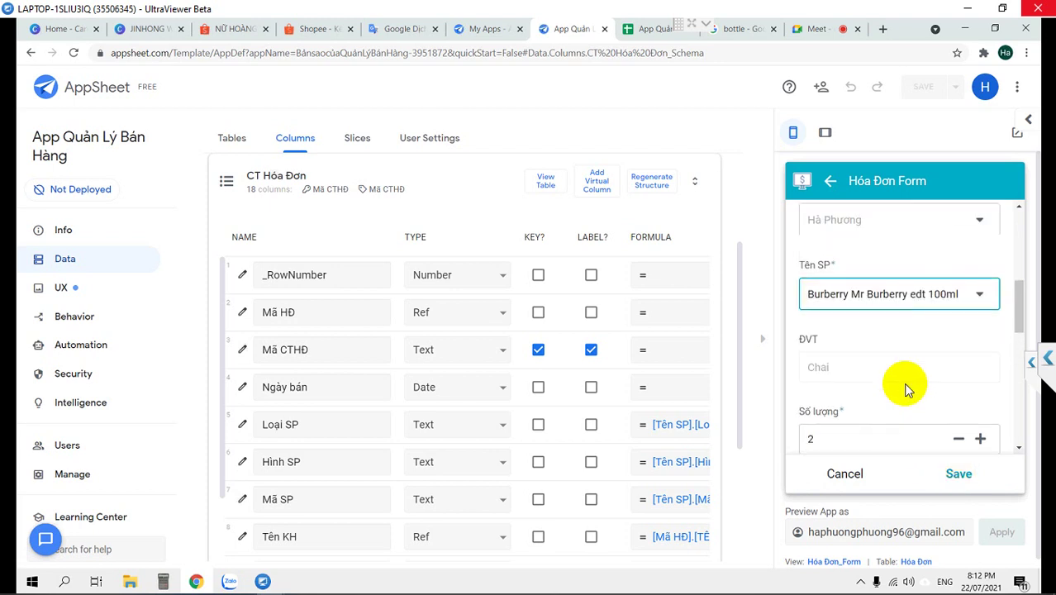
scroll(906, 385, "up", 1)
scroll(906, 388, "up", 1)
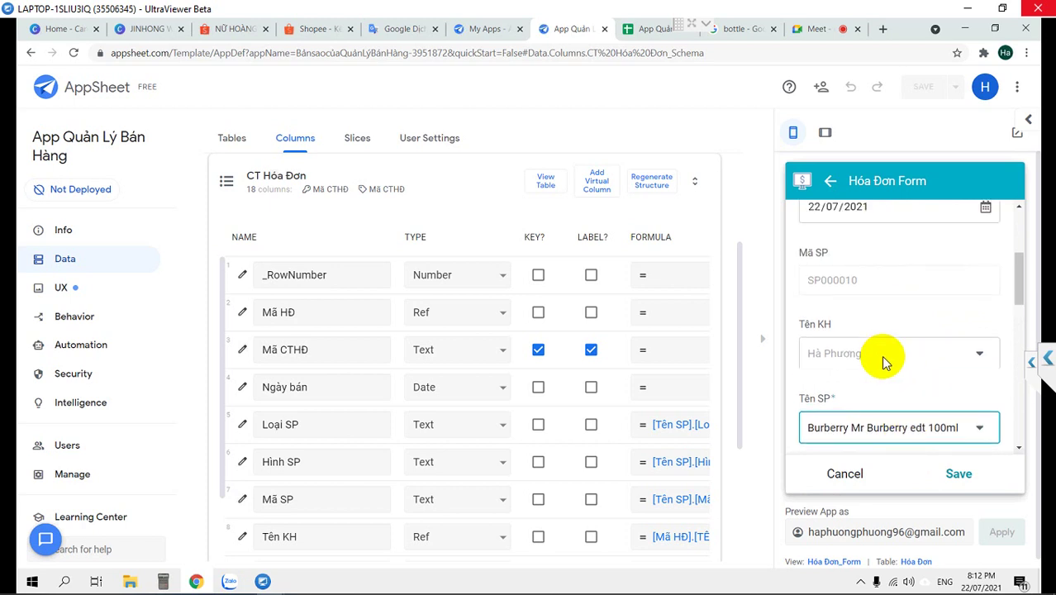
left_click(651, 29)
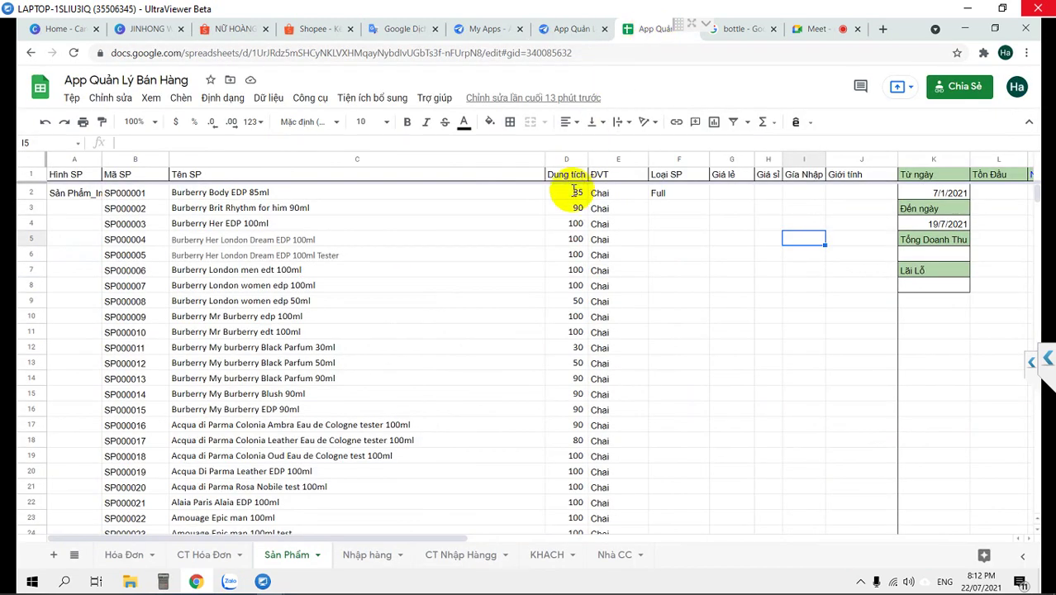
Copy the retail prices in G415:G416 into the empty Giá sỉ cells H415:H416
left_click(731, 192)
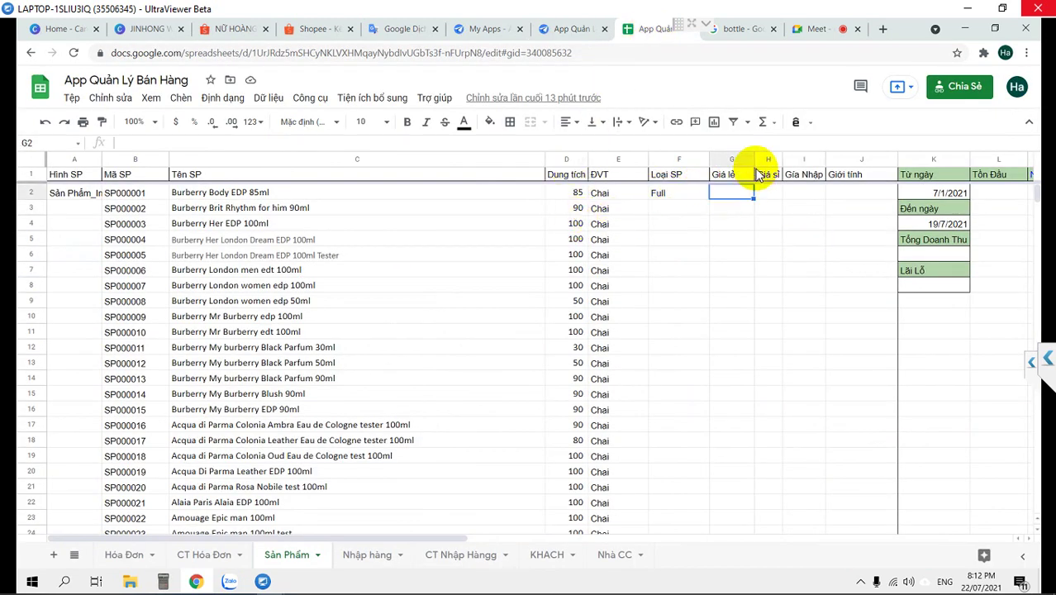
left_click_drag(766, 157, 753, 163)
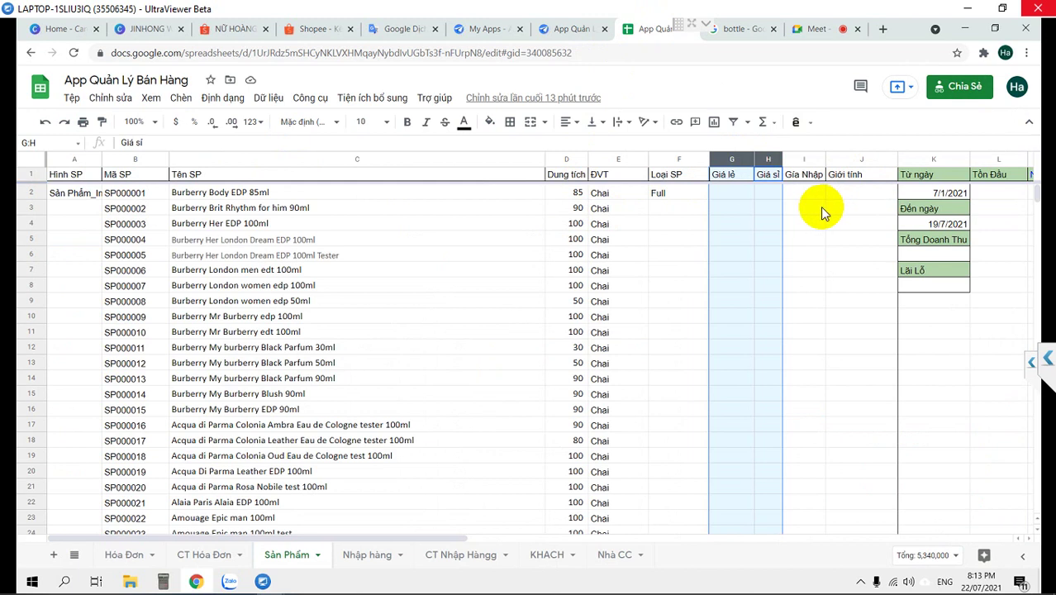
left_click(716, 244)
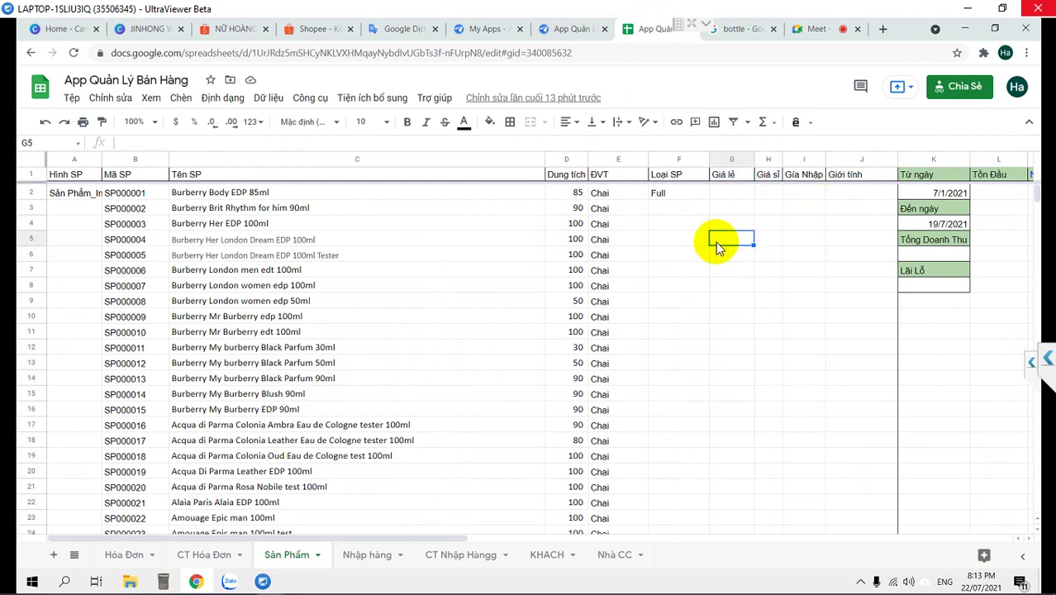
key("ctrl+Down")
key("ctrl+Down")
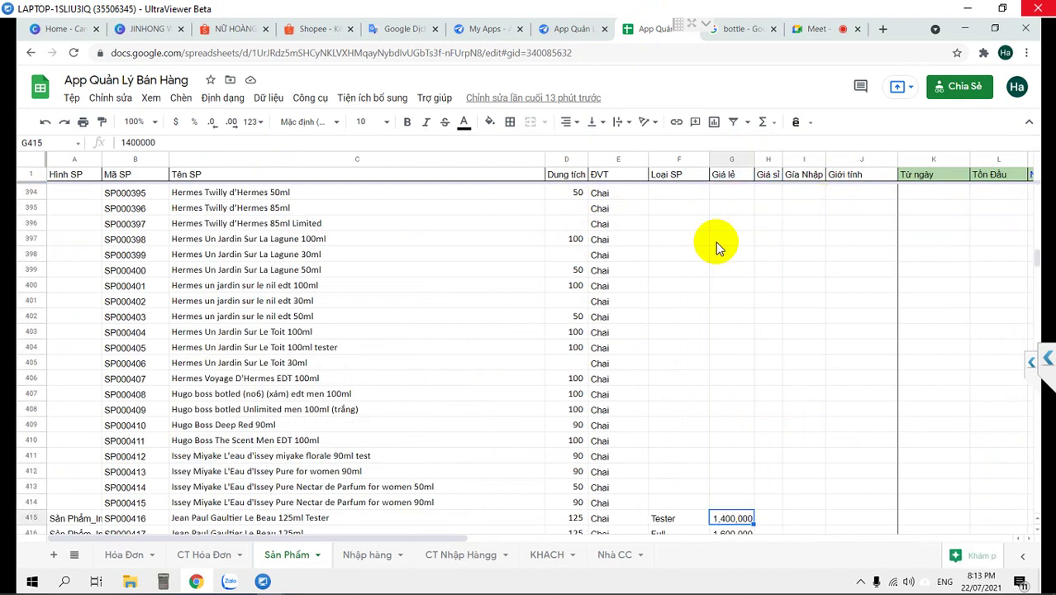
key("Up")
key("Right")
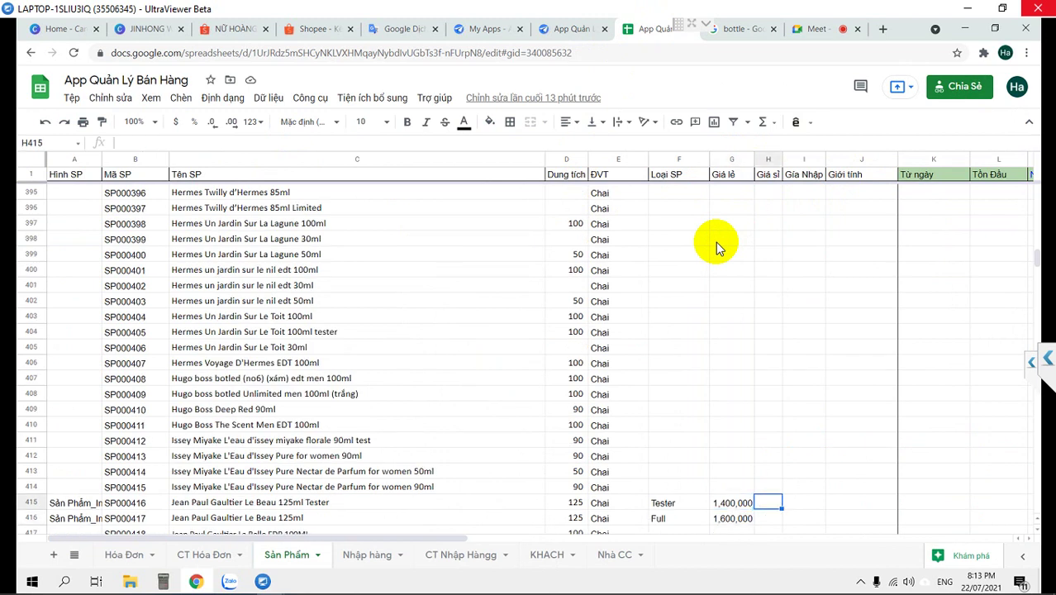
key("Left")
key("Right")
key("ctrl+r")
key("Down")
key("ctrl+r")
key("Up")
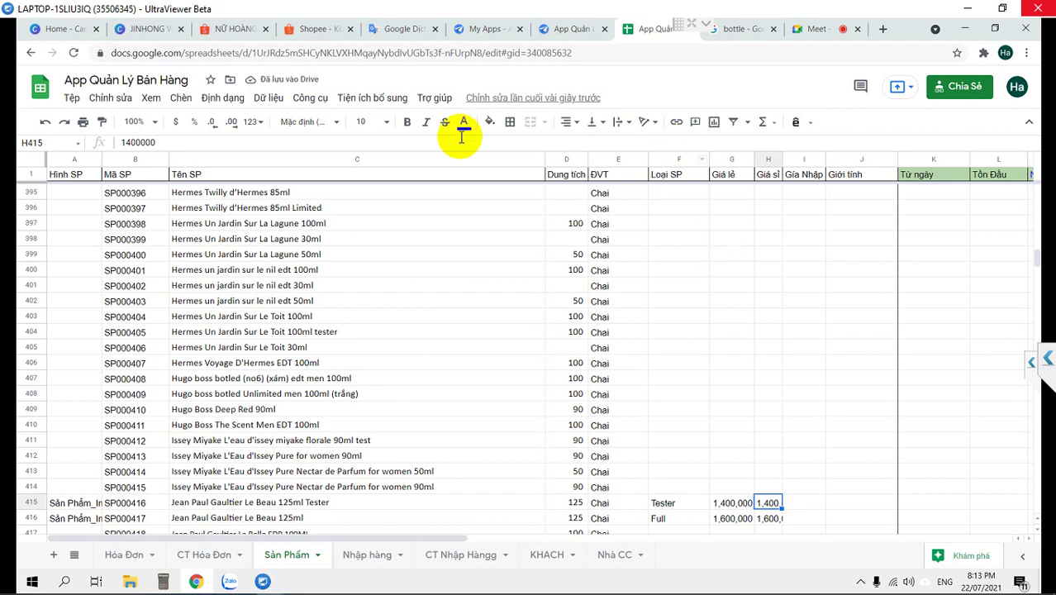
Change the Giá sỉ prices to 1,200,000 in H415 and 1,300,000 in H416
left_click(127, 142)
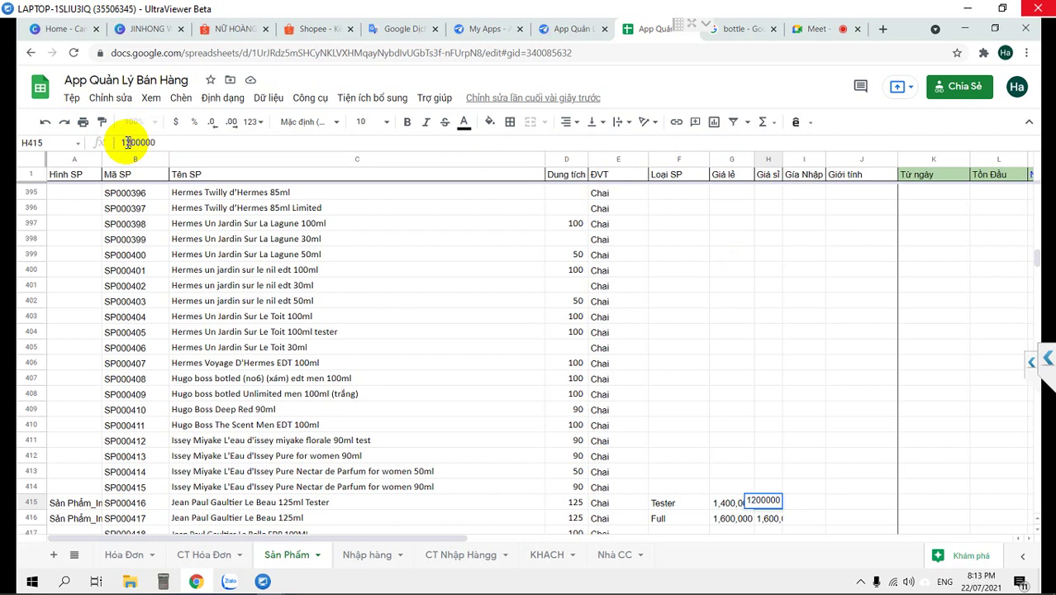
left_click(767, 520)
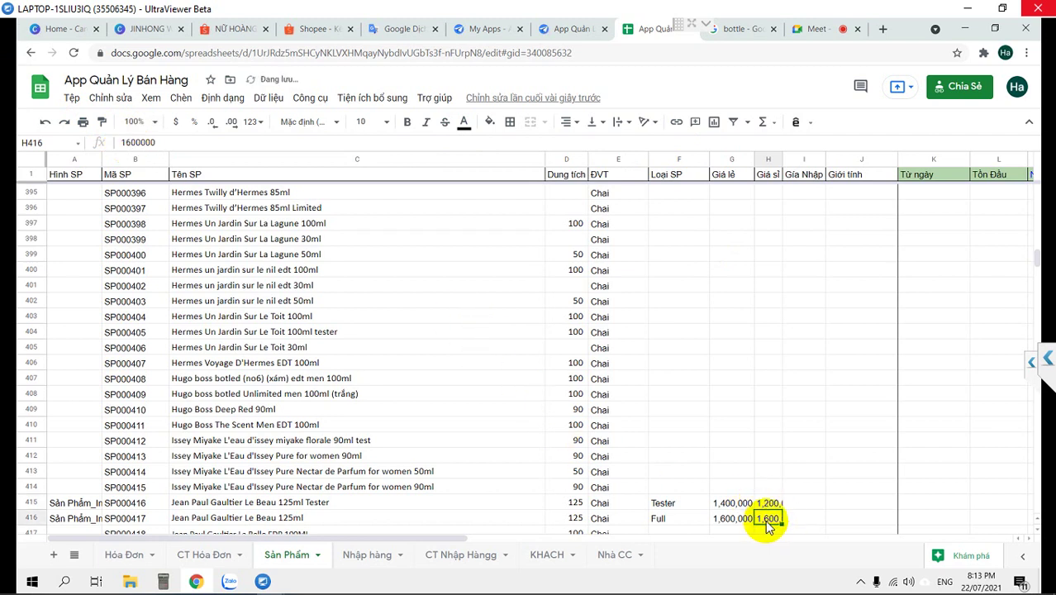
left_click(125, 143)
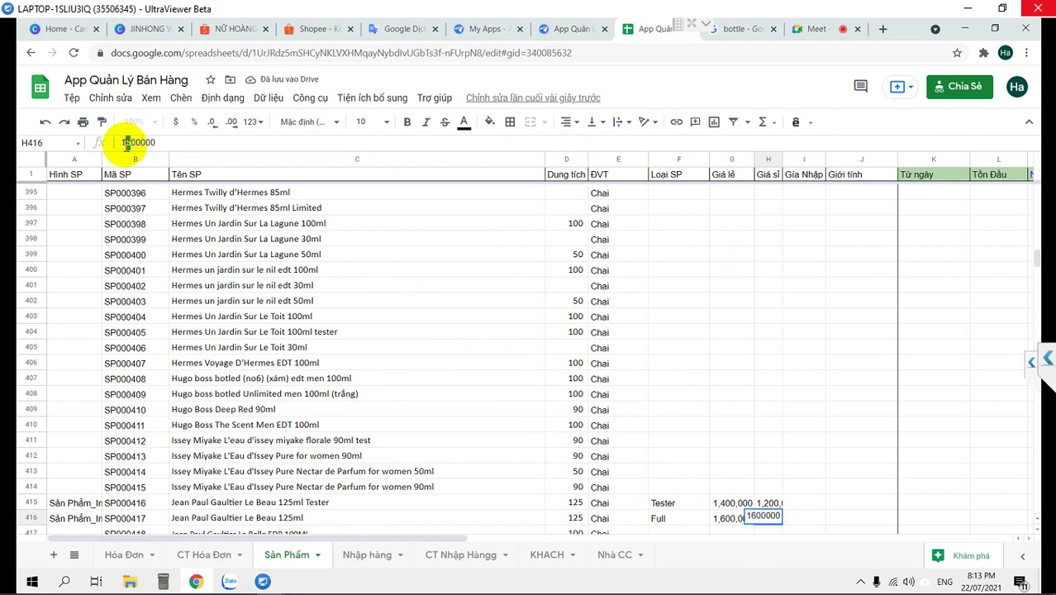
key("Delete")
type("3")
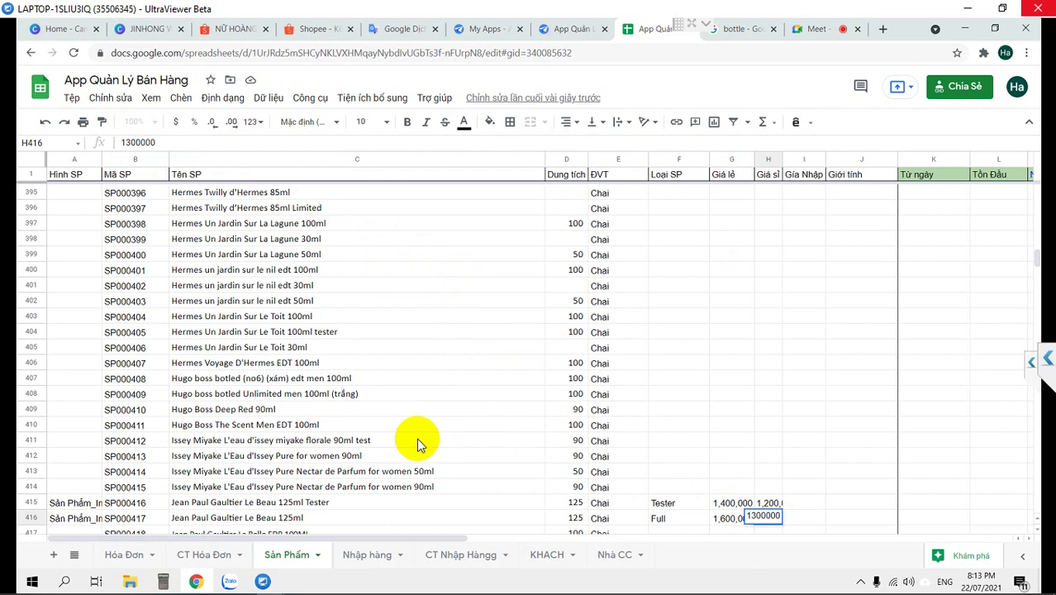
key("Return")
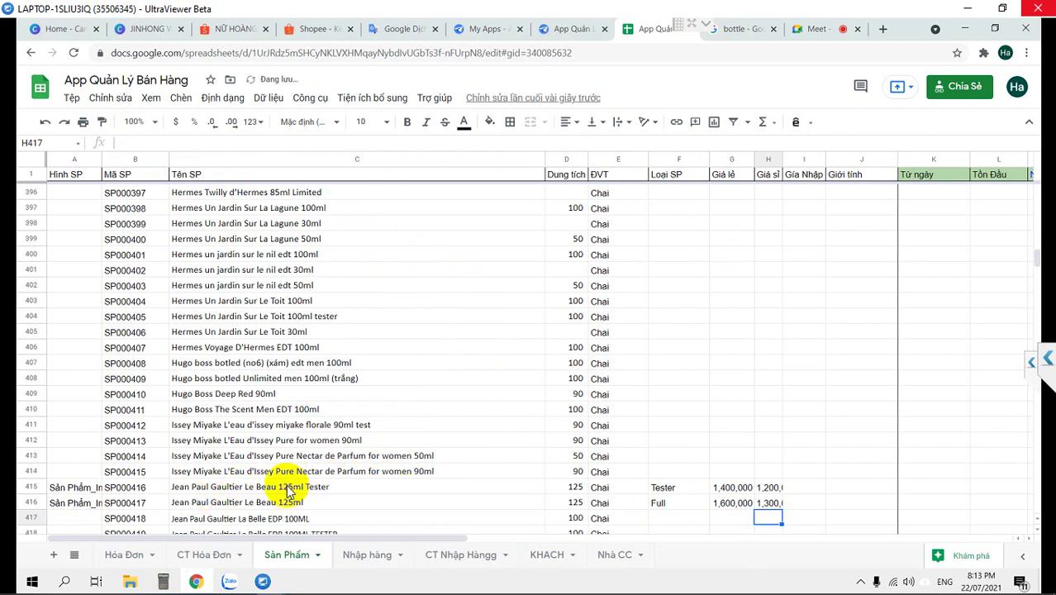
Copy the product name 'Jean Paul Gaultier Le Beau 125ml Tester' from C415
left_click(289, 489)
key("Left")
key("Left")
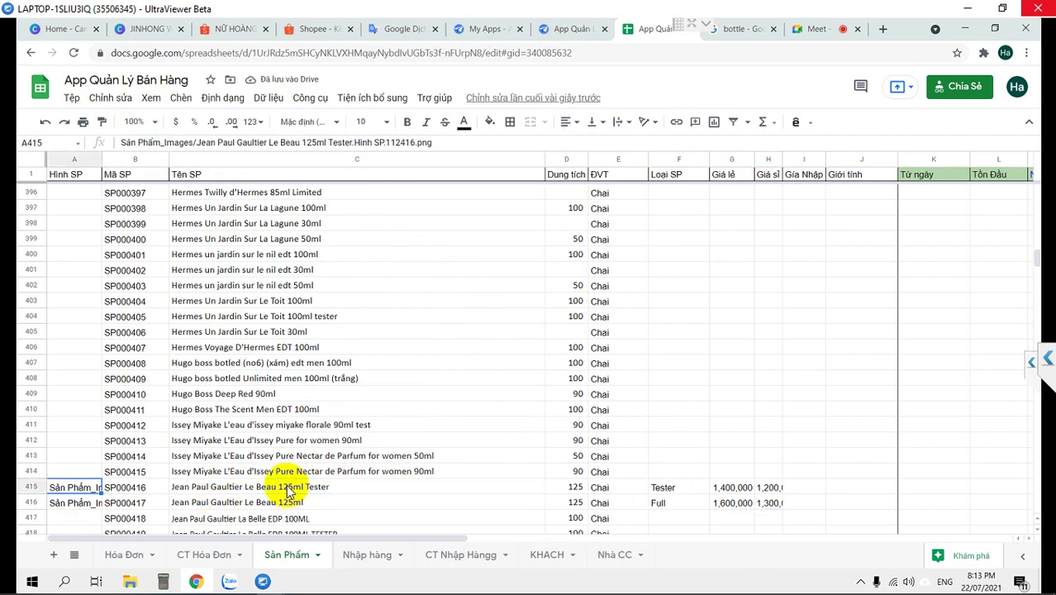
key("Right")
key("Right")
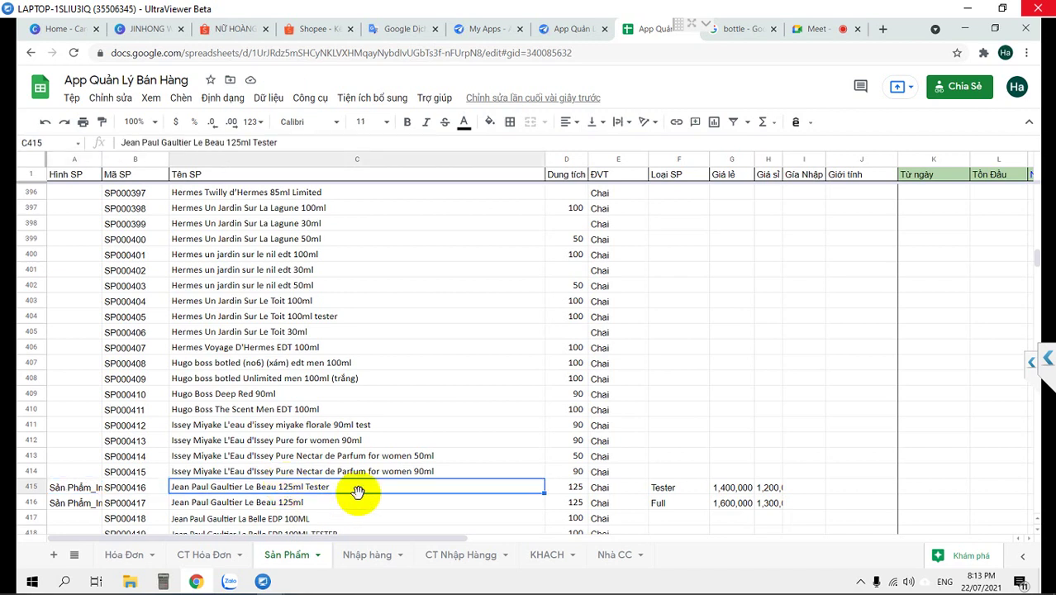
key("ctrl+c")
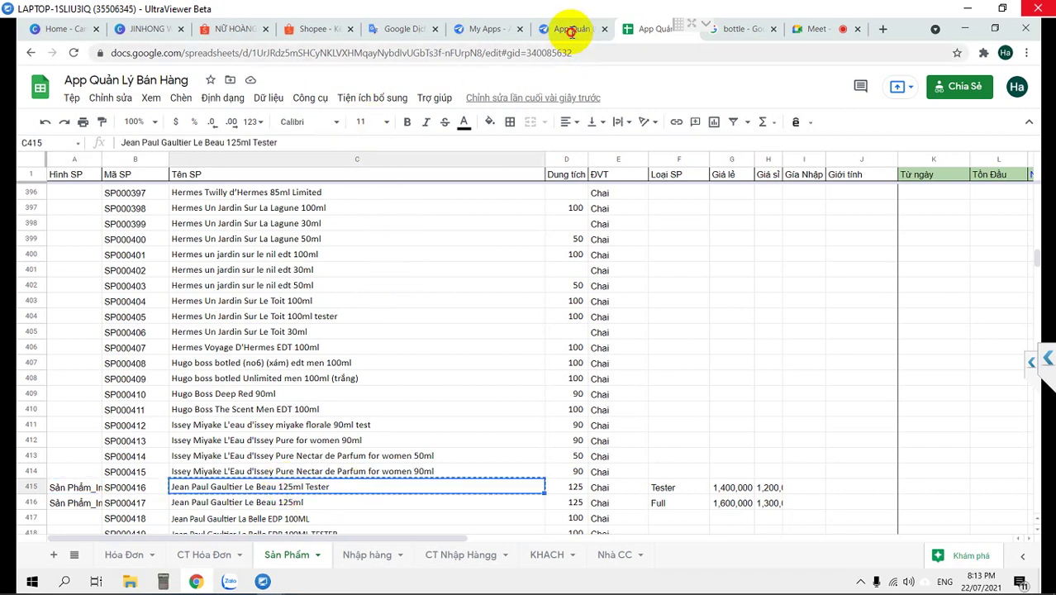
Back in AppSheet, cancel and discard the partly filled invoice form
left_click(570, 32)
left_click(842, 468)
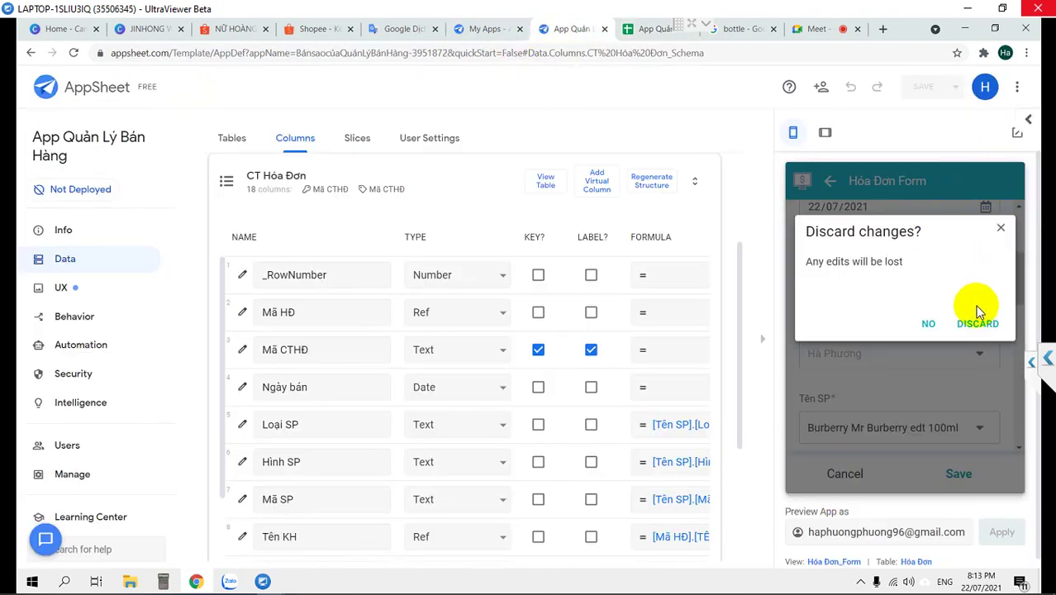
left_click(983, 323)
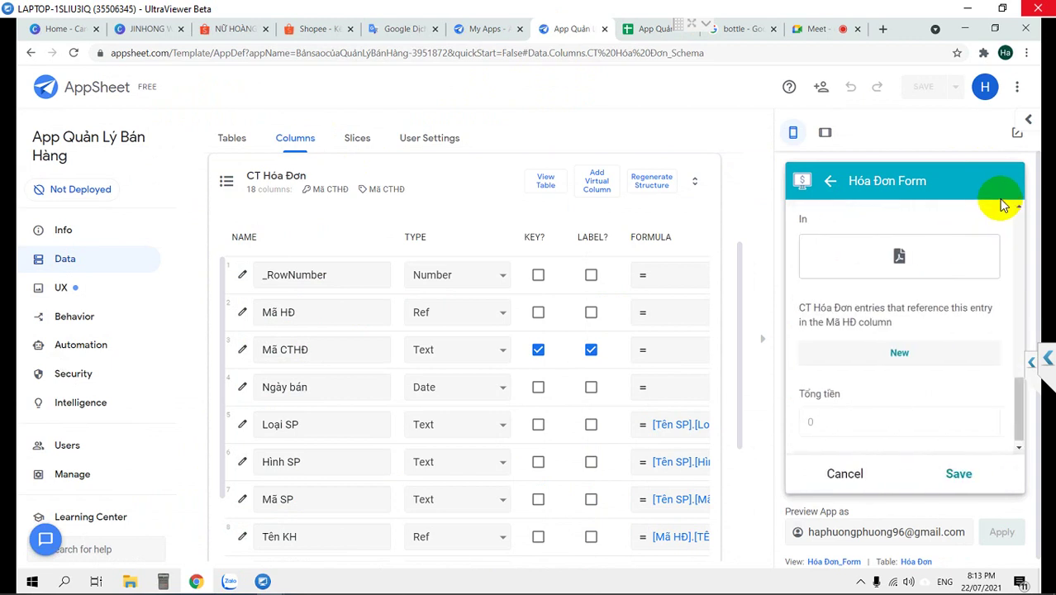
left_click(843, 472)
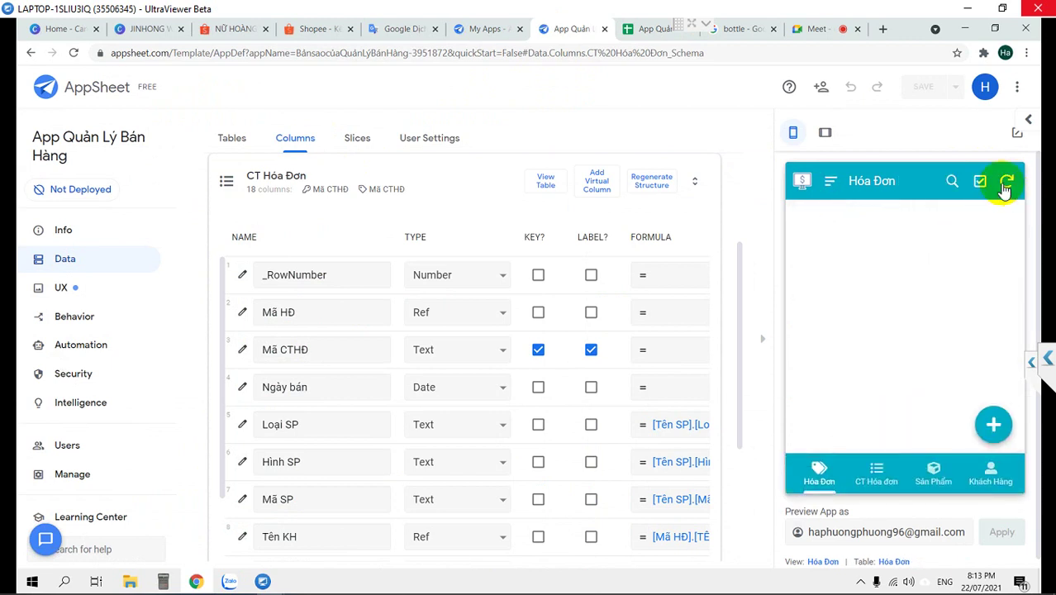
Sync the preview to load new prices, start invoice HD00001 and choose its Tên KH customer
left_click(1004, 184)
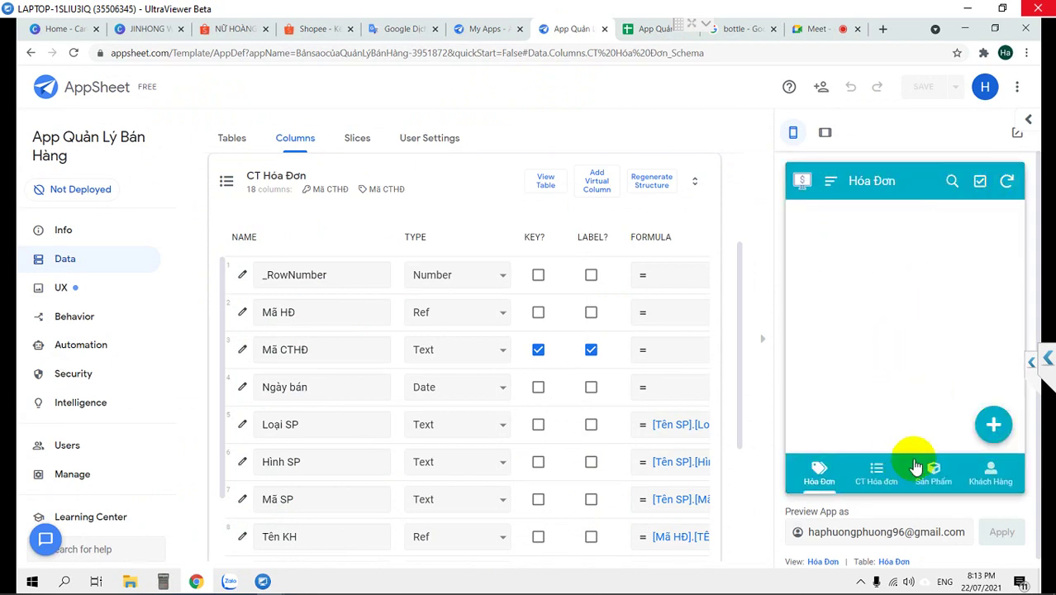
left_click(994, 423)
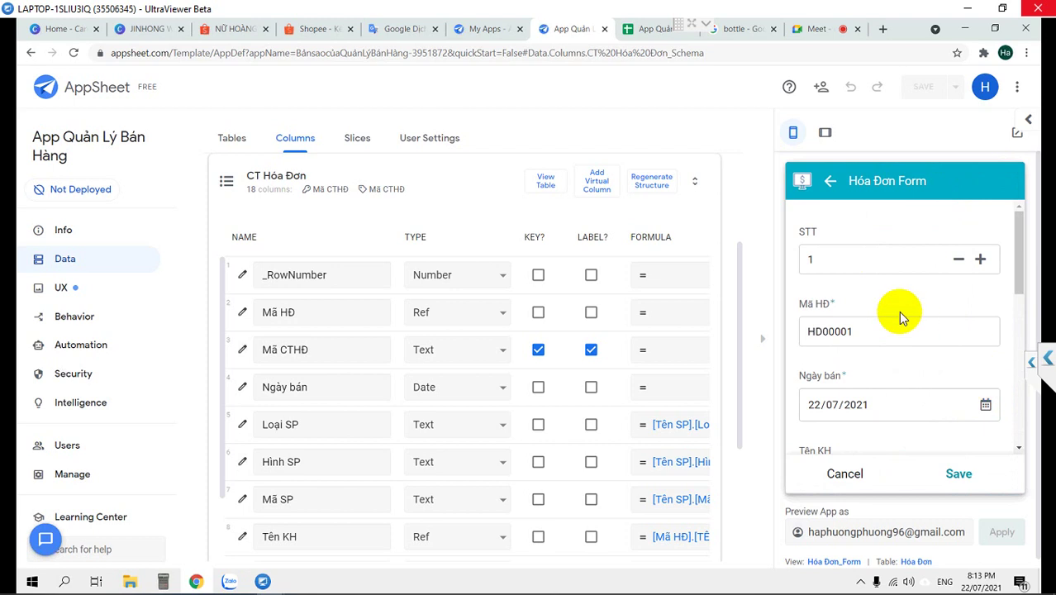
scroll(898, 311, "down", 3)
left_click(888, 342)
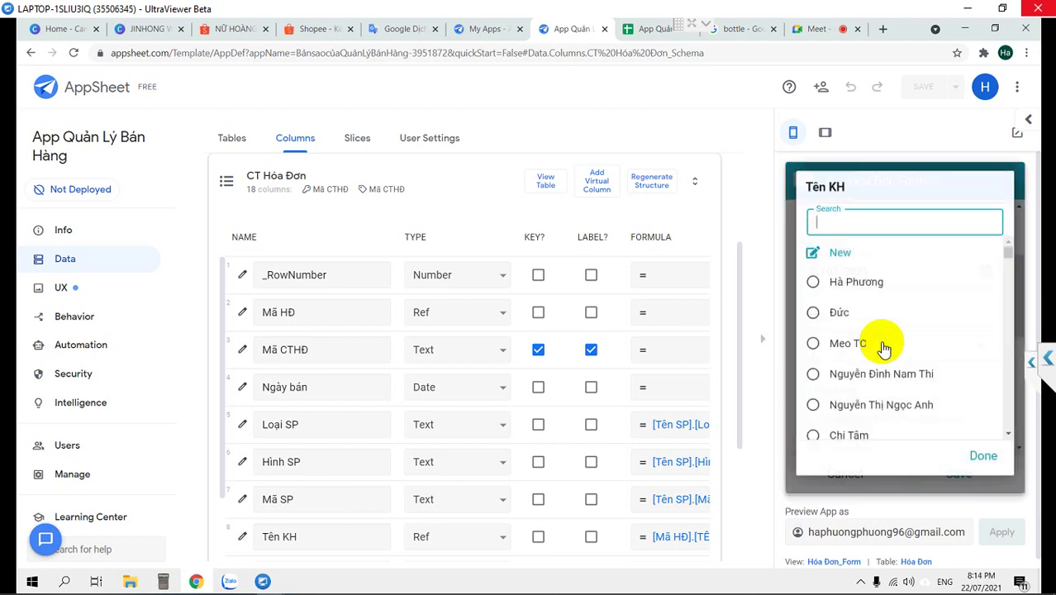
scroll(865, 322, "down", 3)
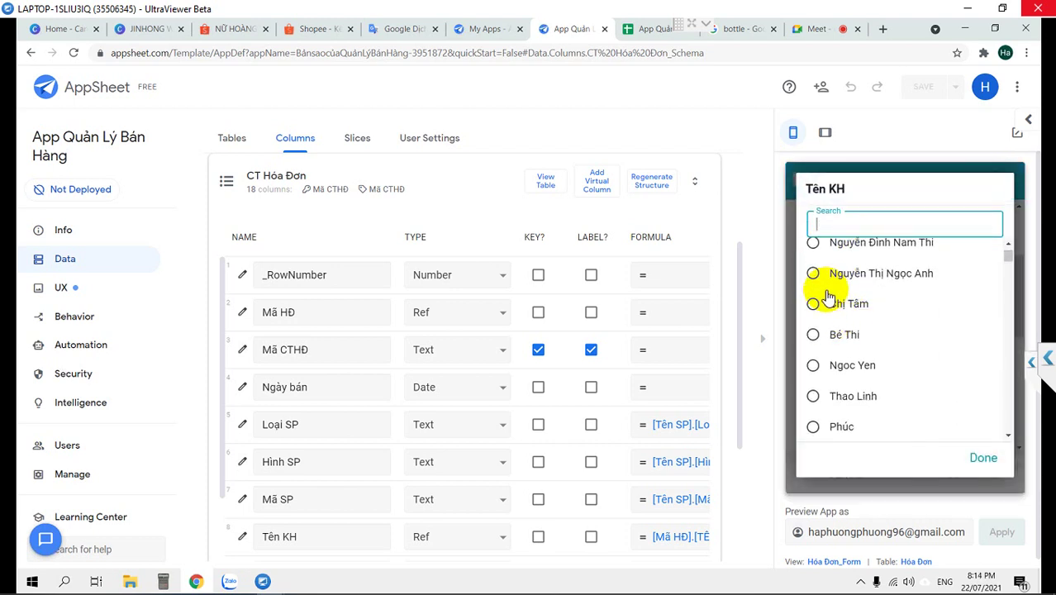
left_click(814, 273)
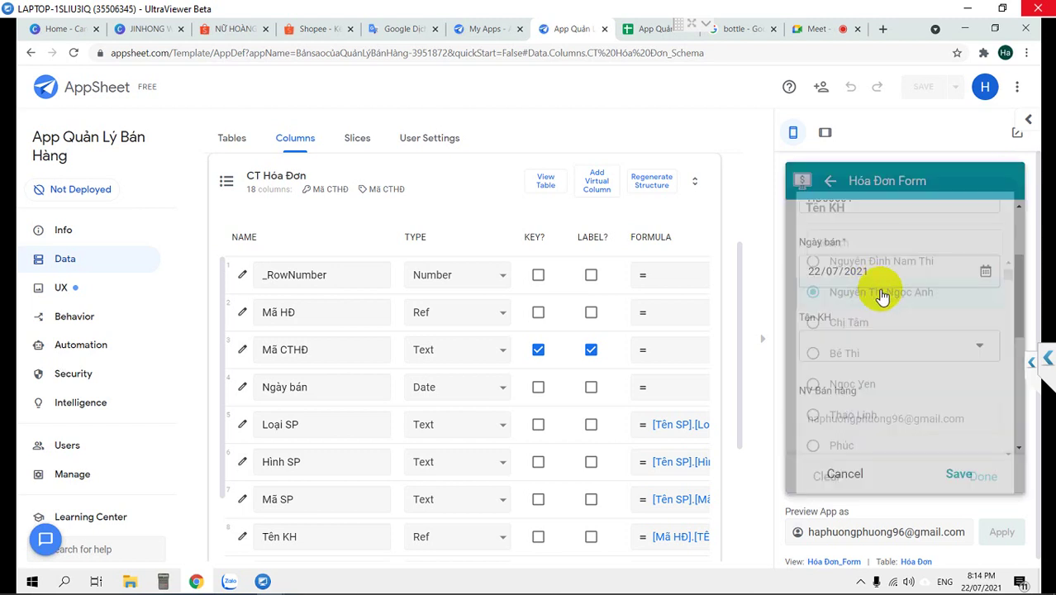
scroll(958, 414, "down", 4)
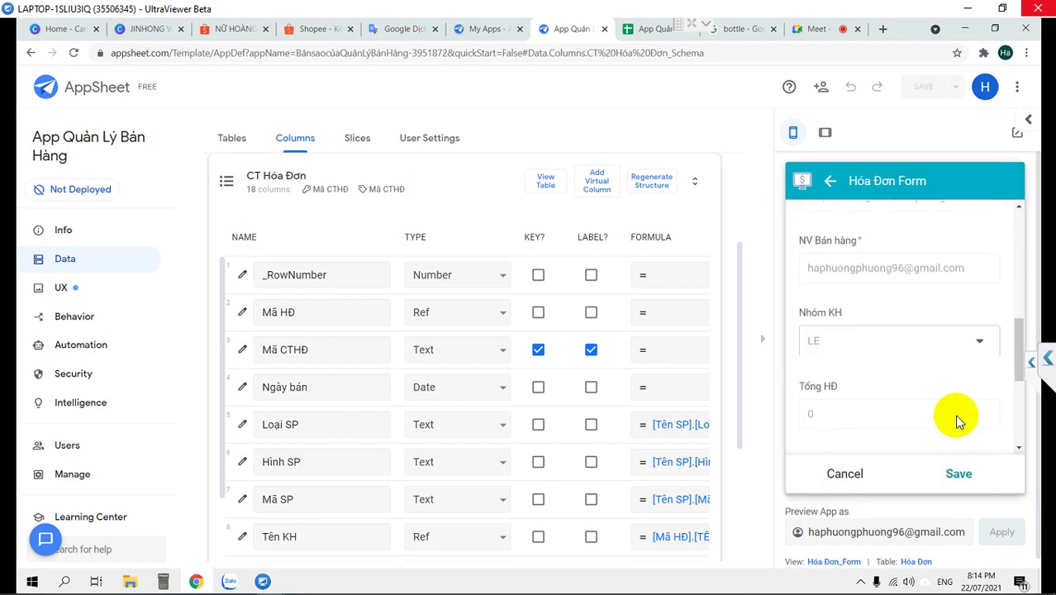
scroll(954, 414, "down", 1)
scroll(953, 414, "down", 2)
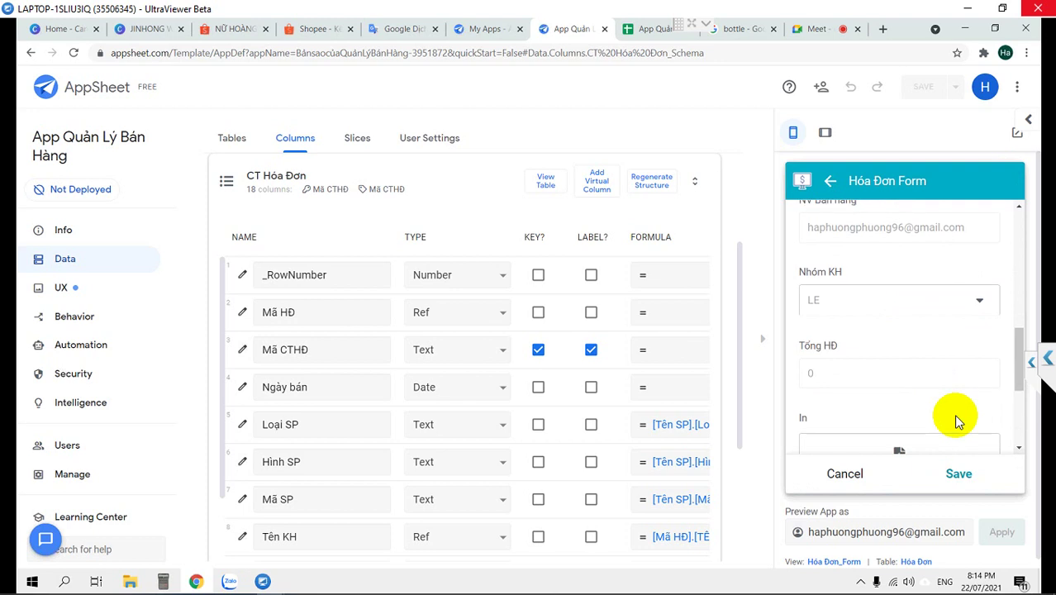
scroll(953, 414, "down", 1)
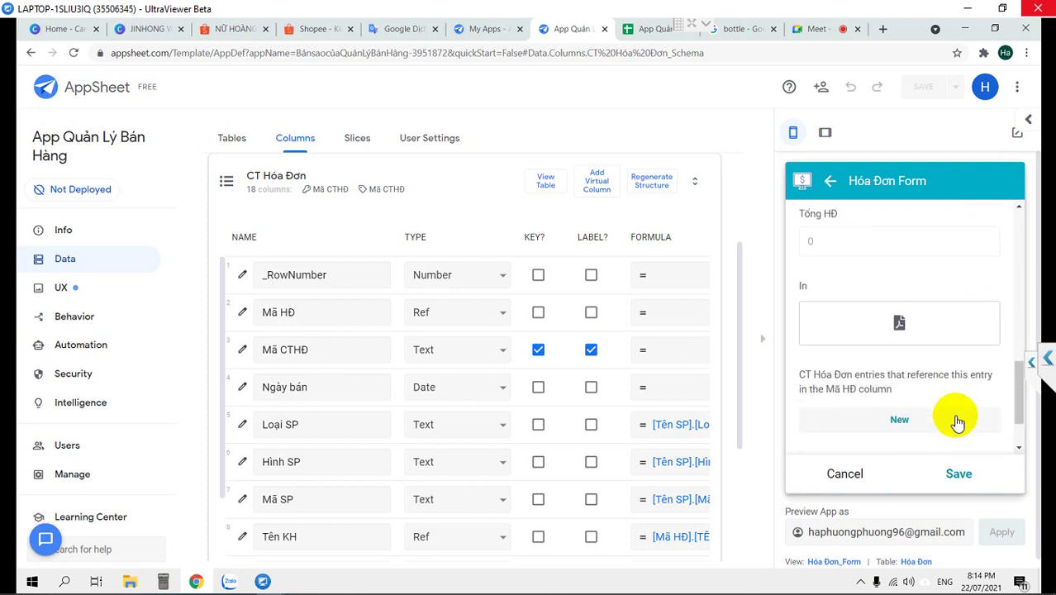
Add a detail line and pick the pasted Jean Paul Gaultier Le Beau 125ml Tester product
left_click(907, 415)
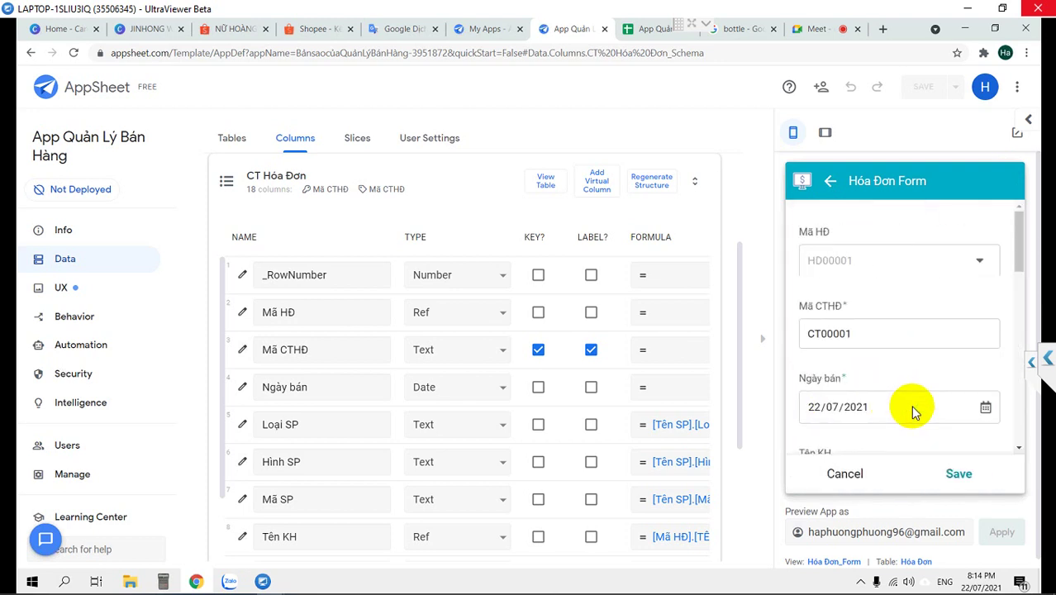
scroll(911, 405, "down", 3)
left_click(913, 417)
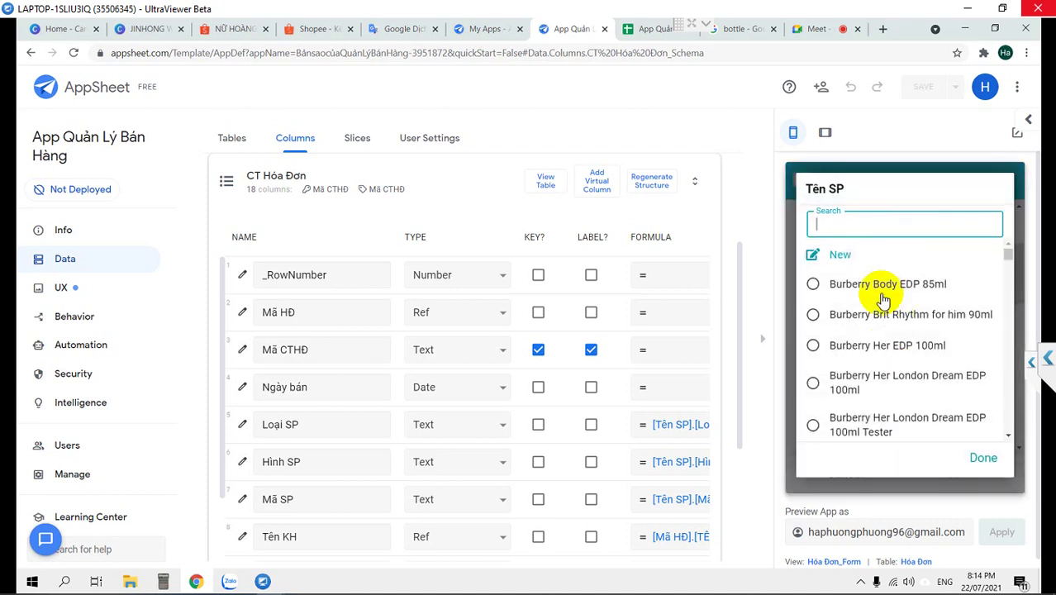
type("Jean Paul Gaultier Le Beau 125ml Tester")
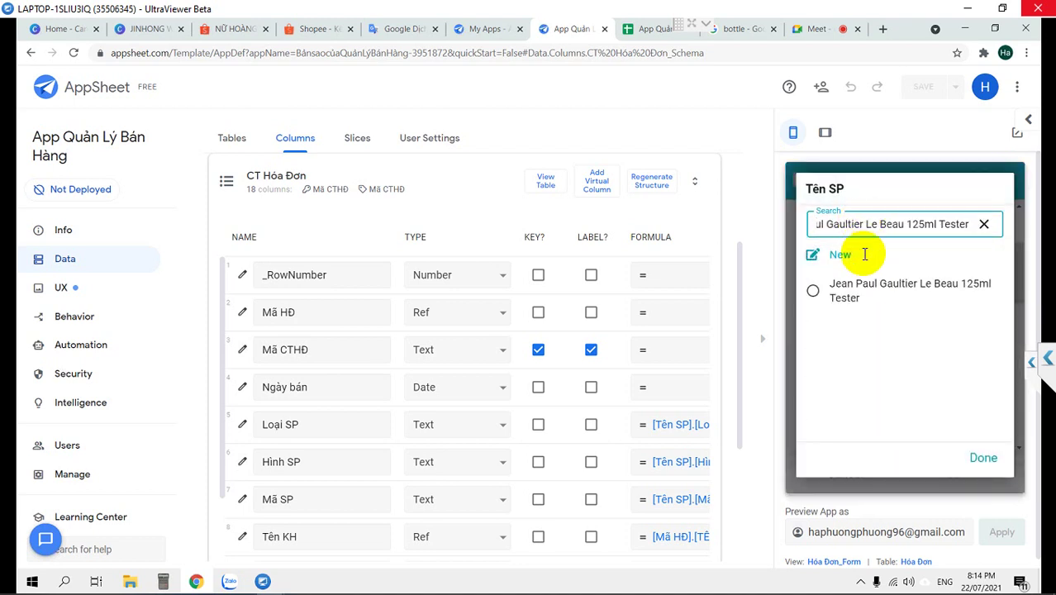
left_click(837, 300)
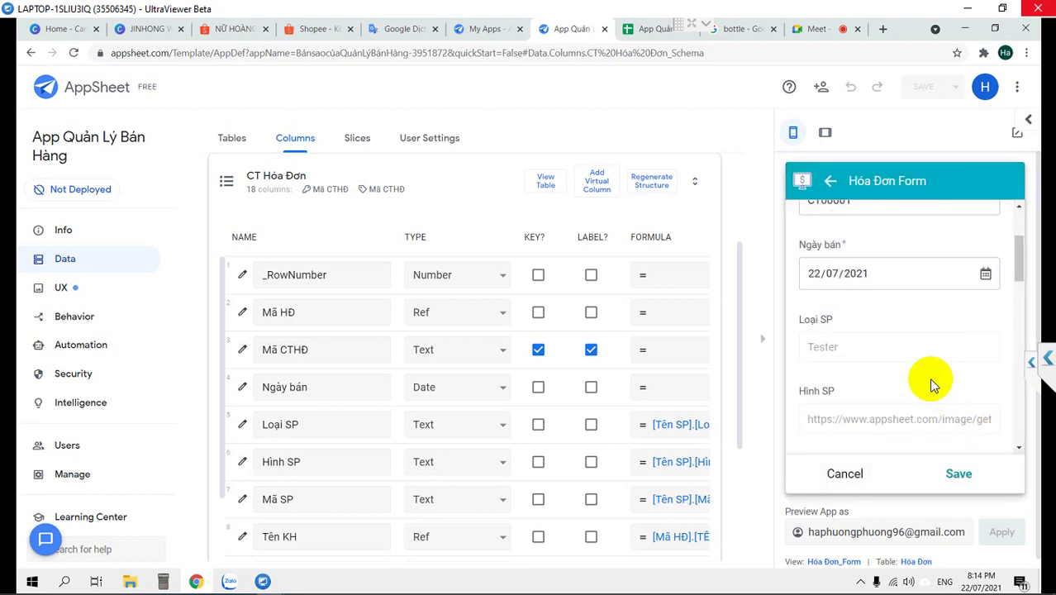
scroll(931, 381, "down", 3)
scroll(928, 378, "down", 2)
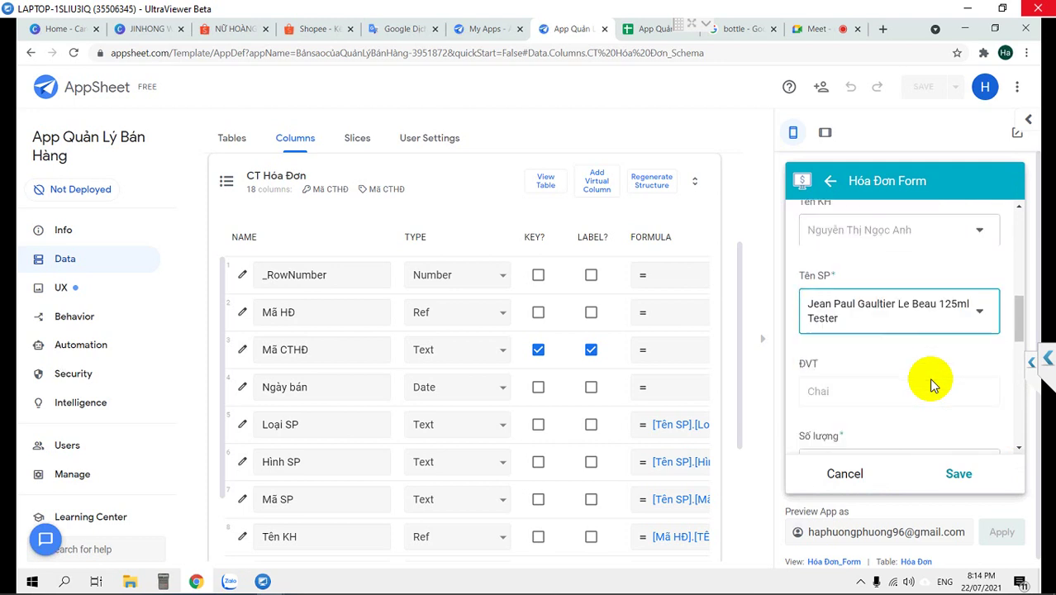
scroll(929, 377, "down", 1)
scroll(929, 377, "down", 2)
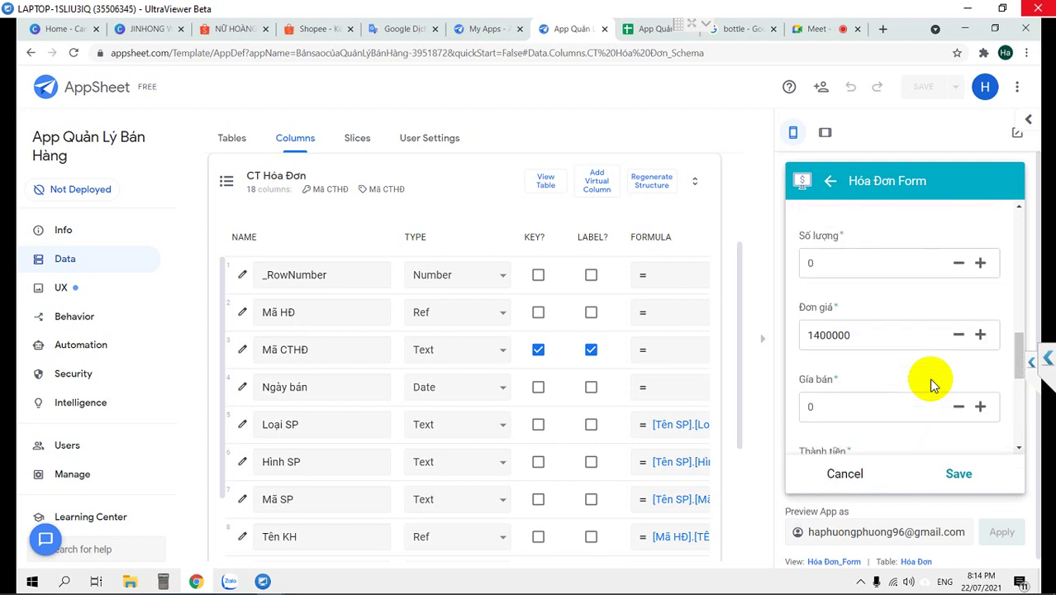
Raise the quantity to 3 and set Gía bán to 1400000, totalling 4.200.000
left_click(981, 265)
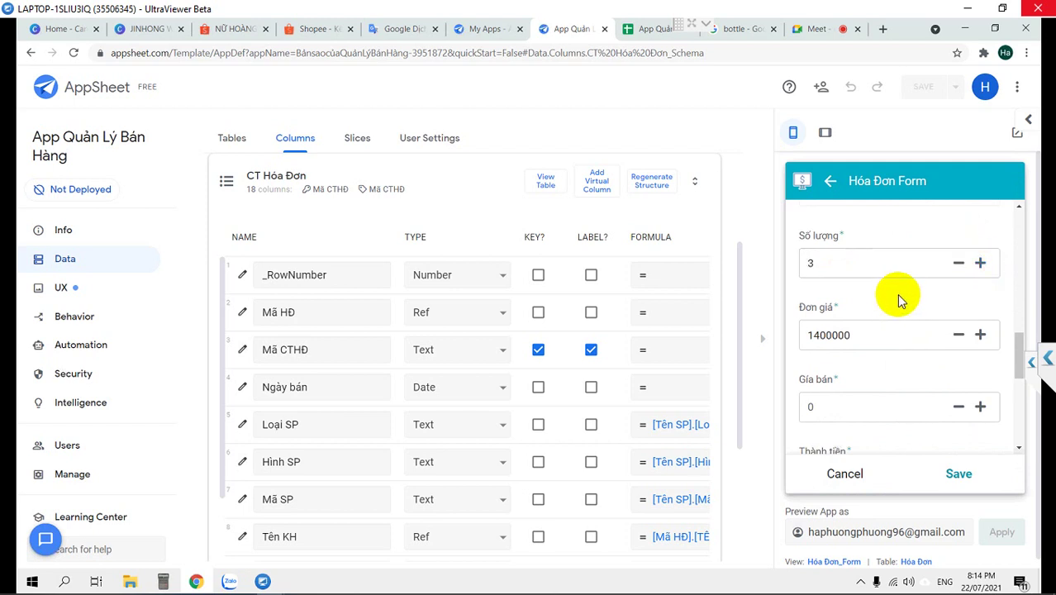
scroll(896, 302, "down", 1)
scroll(897, 302, "down", 1)
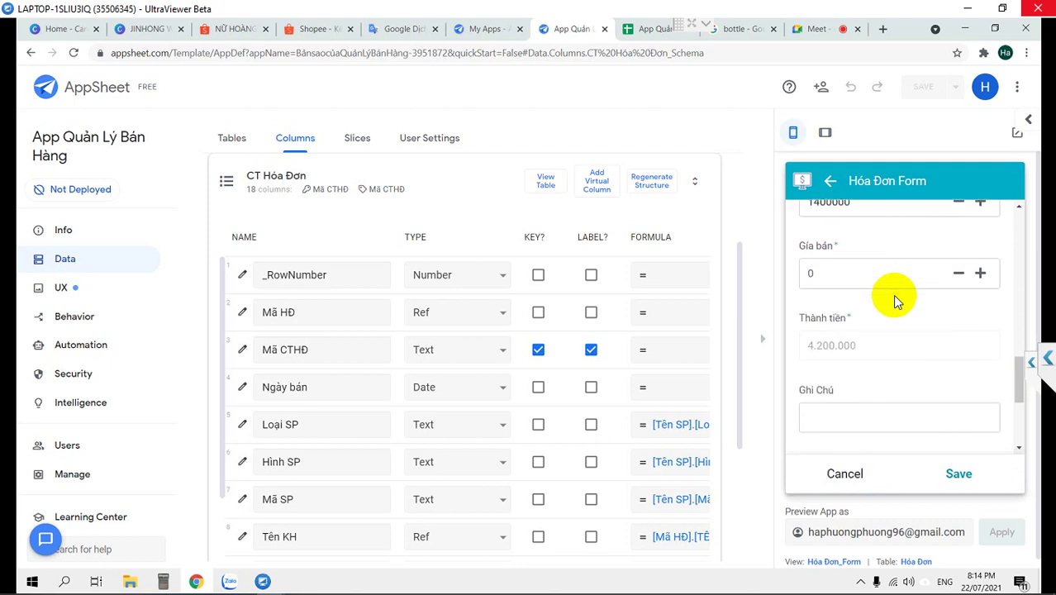
left_click(825, 275)
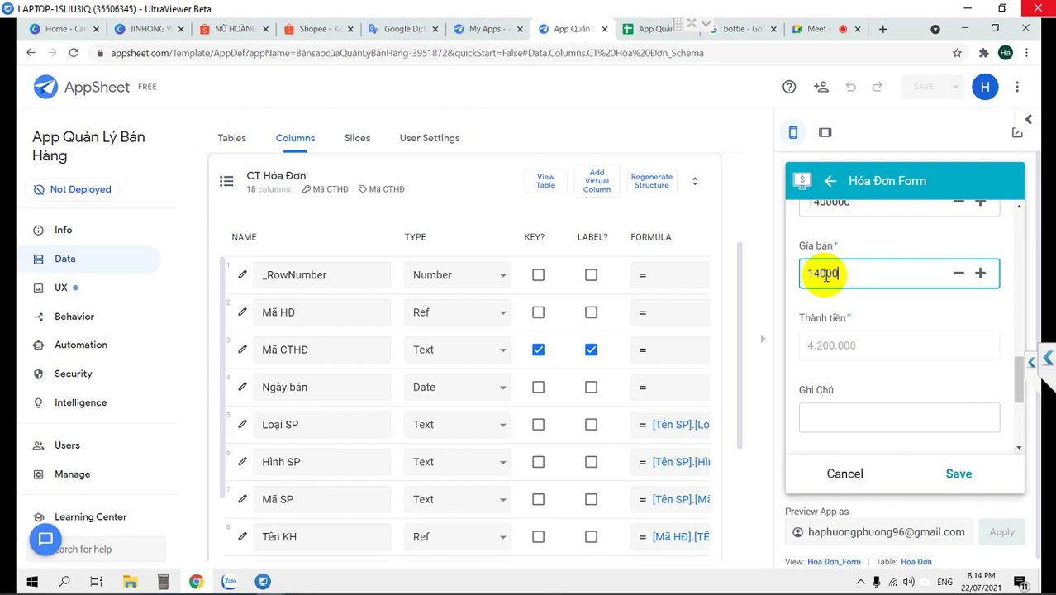
left_click(874, 325)
left_click(836, 275)
type("00")
left_click(864, 328)
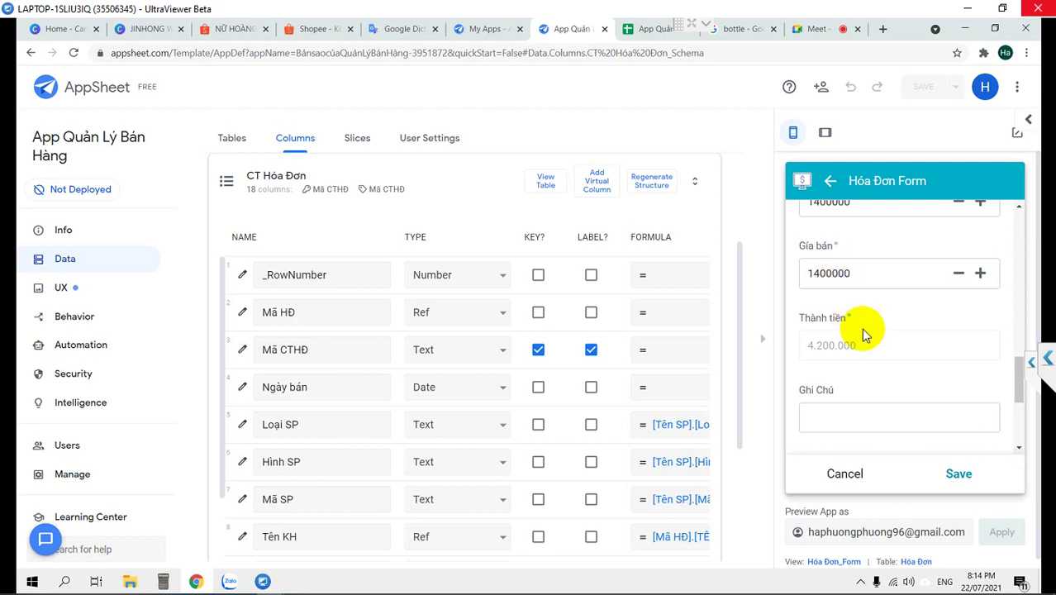
scroll(872, 344, "down", 2)
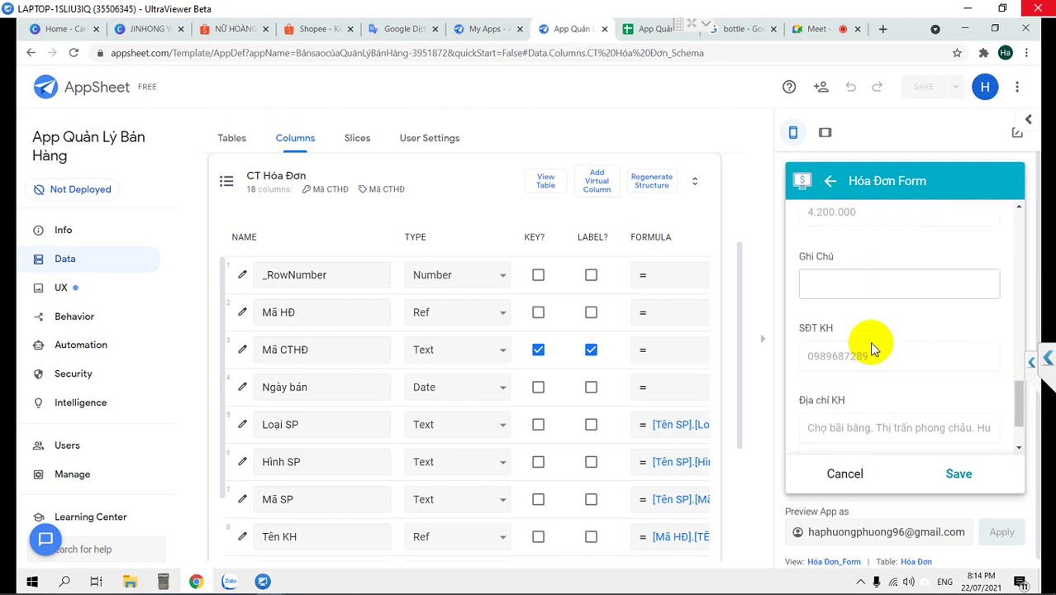
left_click(958, 476)
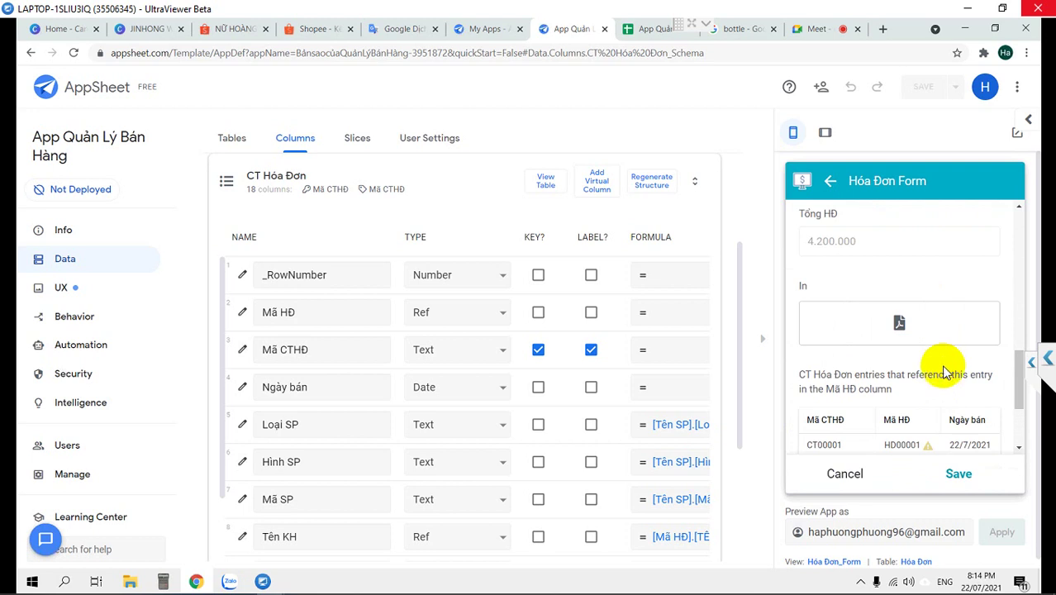
Save the new invoice HD00001 from the preview form
scroll(944, 371, "down", 2)
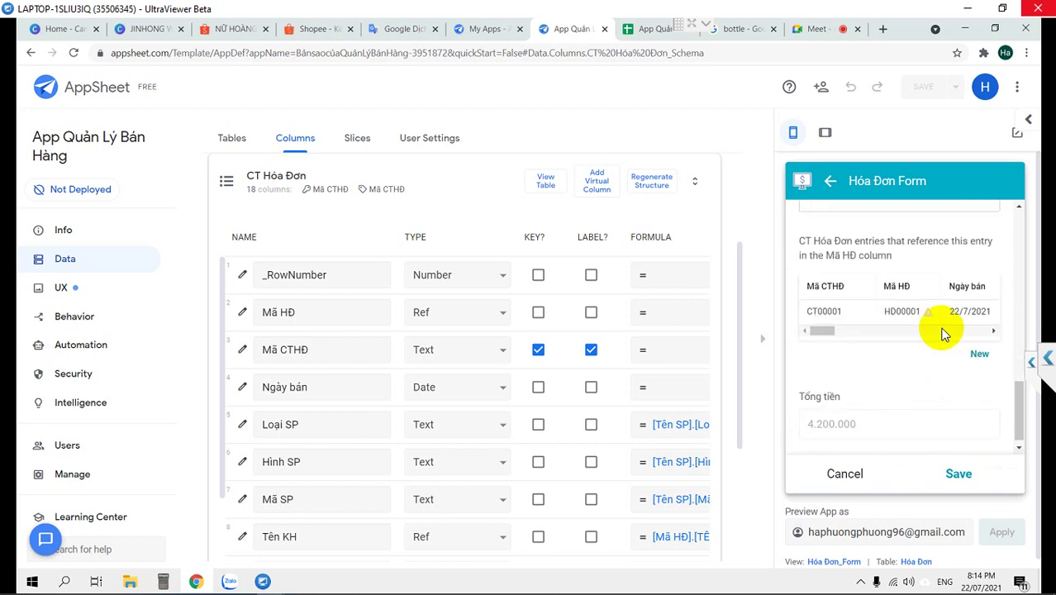
scroll(944, 333, "up", 3)
scroll(945, 332, "up", 2)
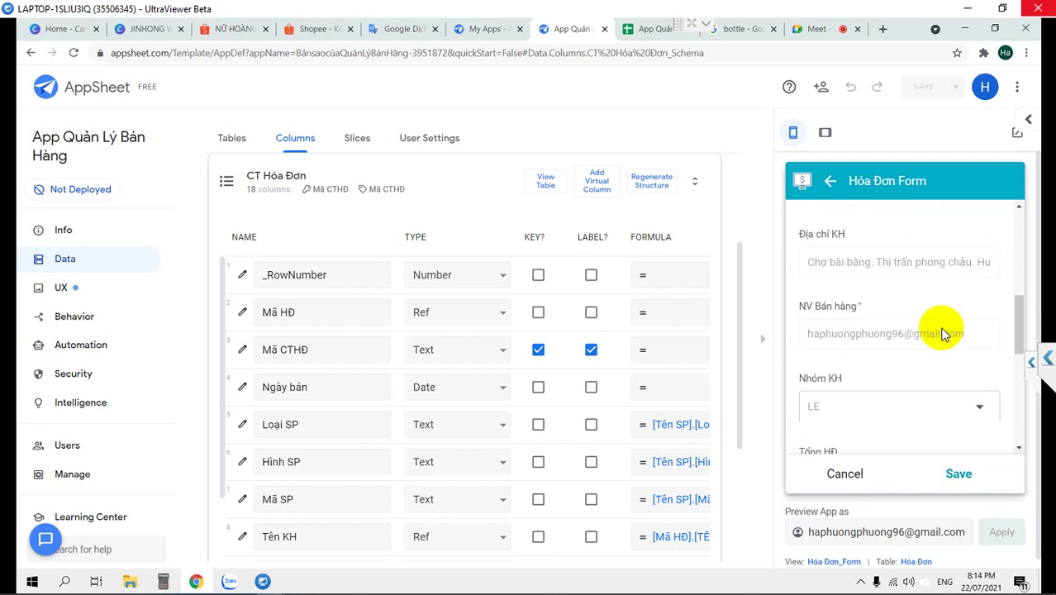
scroll(945, 333, "down", 5)
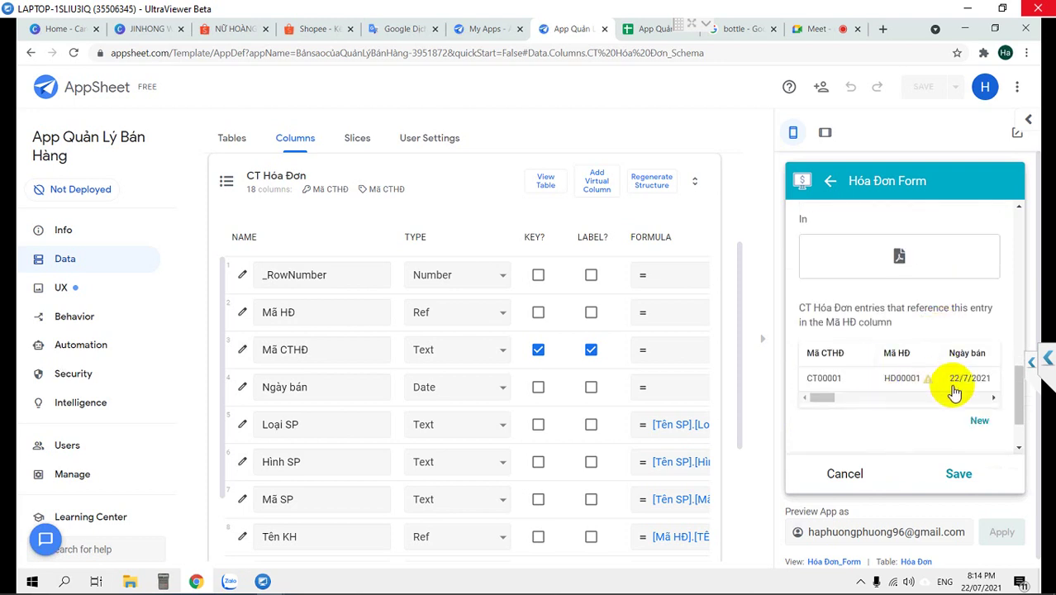
scroll(907, 375, "up", 8)
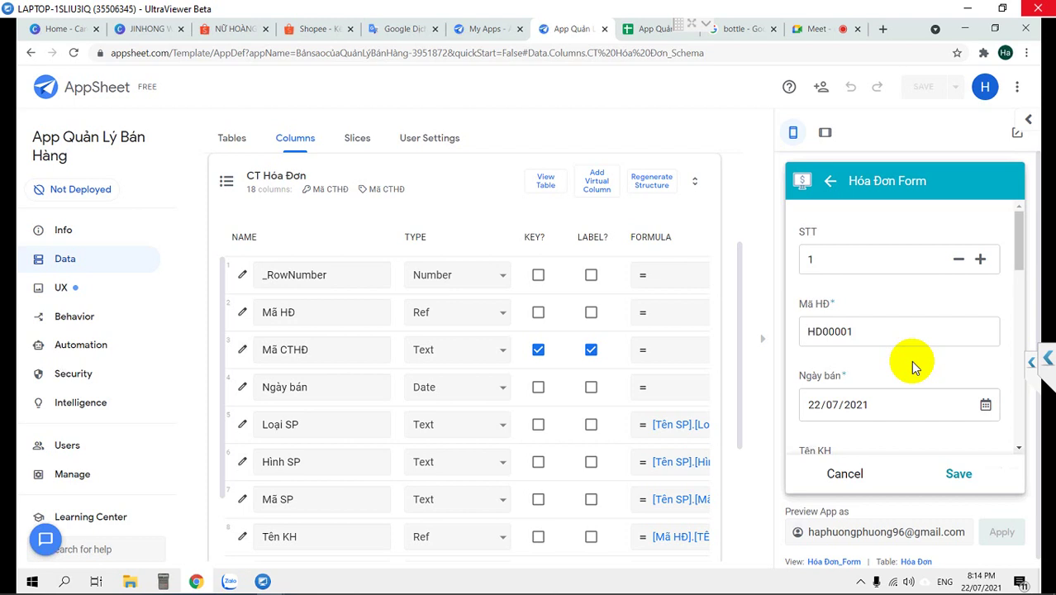
scroll(912, 364, "down", 7)
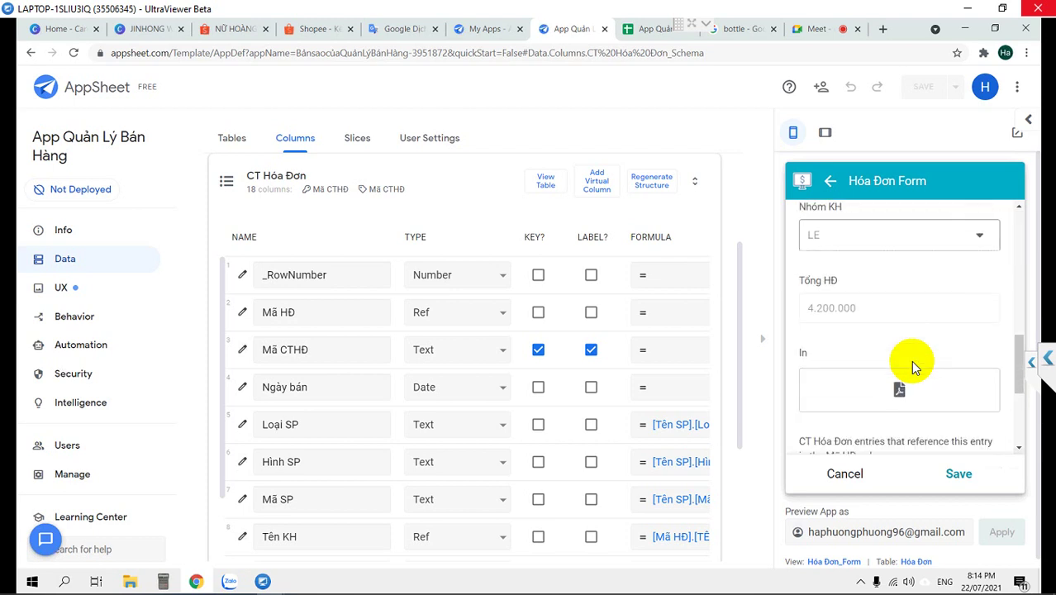
scroll(912, 364, "down", 3)
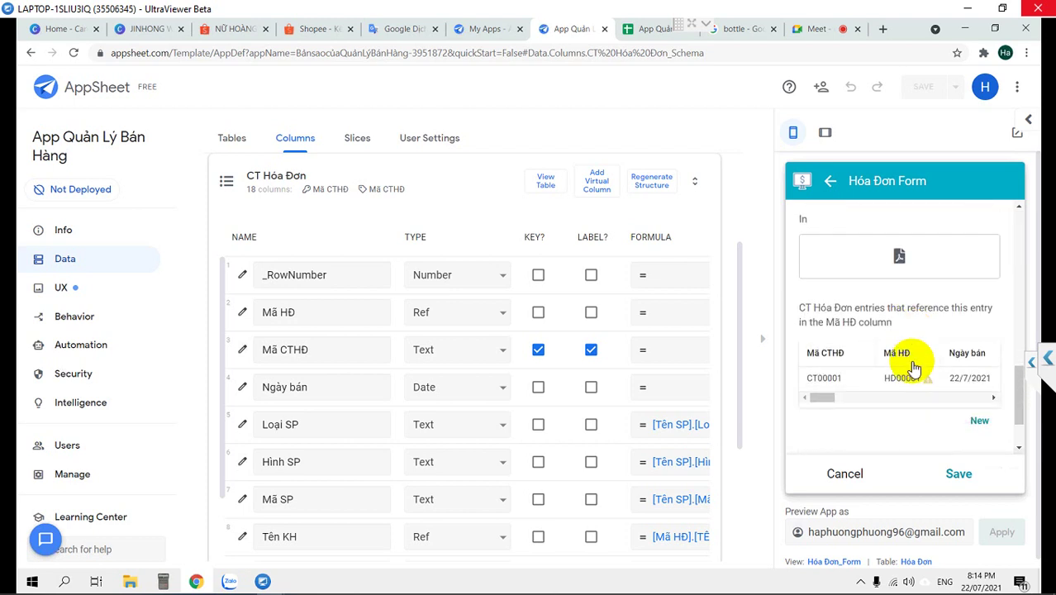
left_click_drag(813, 396, 816, 397)
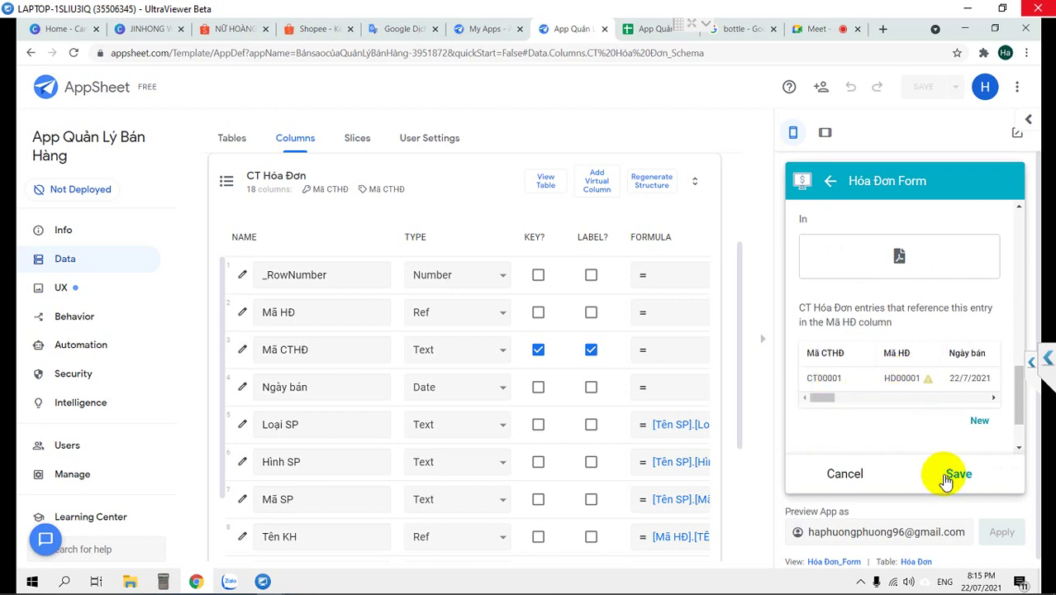
left_click(954, 475)
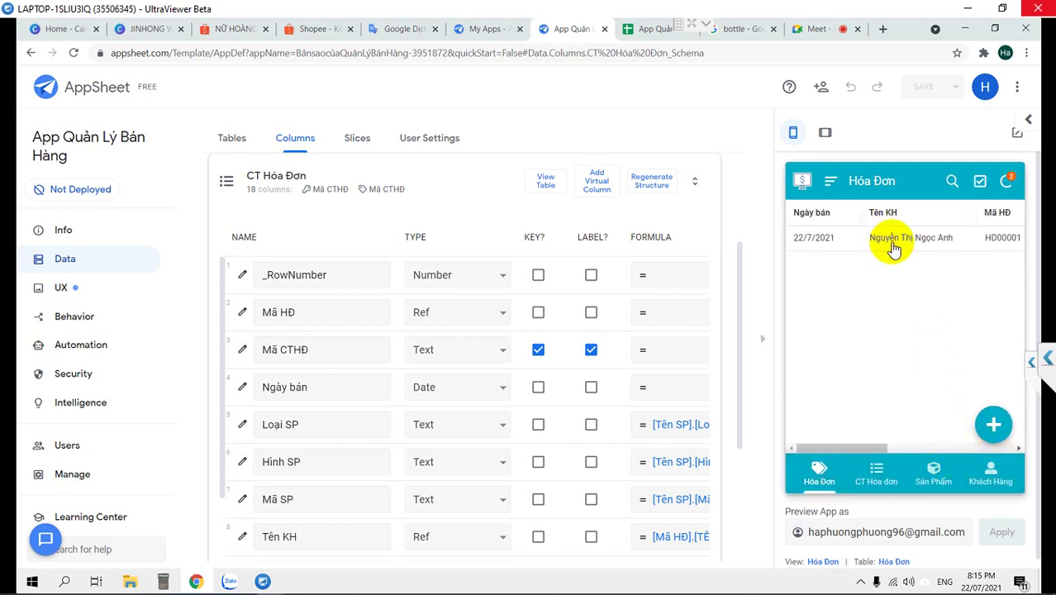
Open HD00001's details and scroll to related line CT00001 with total 4.200.000
left_click(893, 248)
scroll(919, 281, "down", 2)
scroll(919, 281, "down", 3)
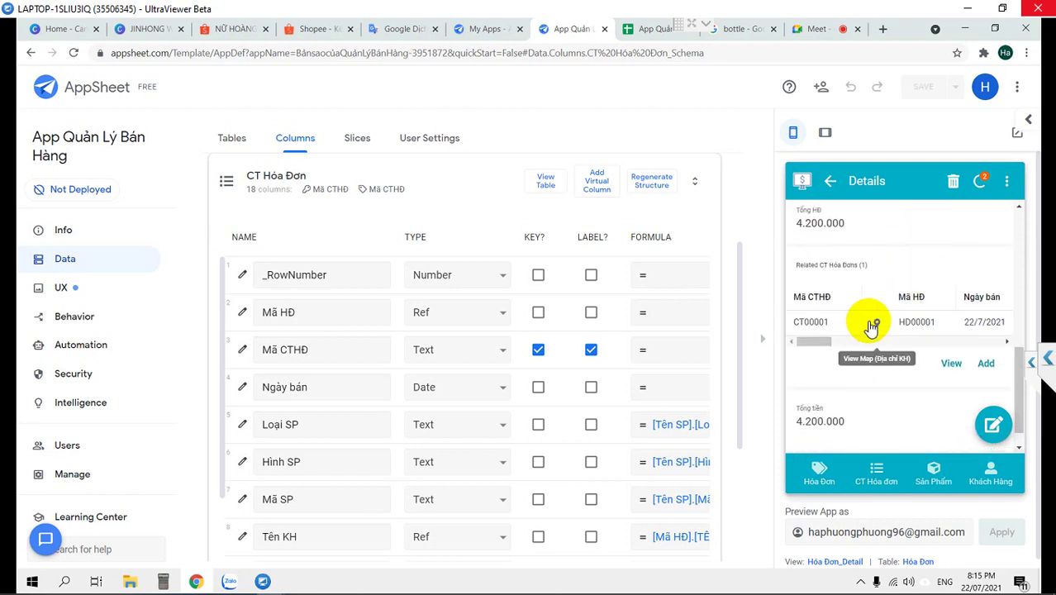
scroll(871, 326, "down", 1)
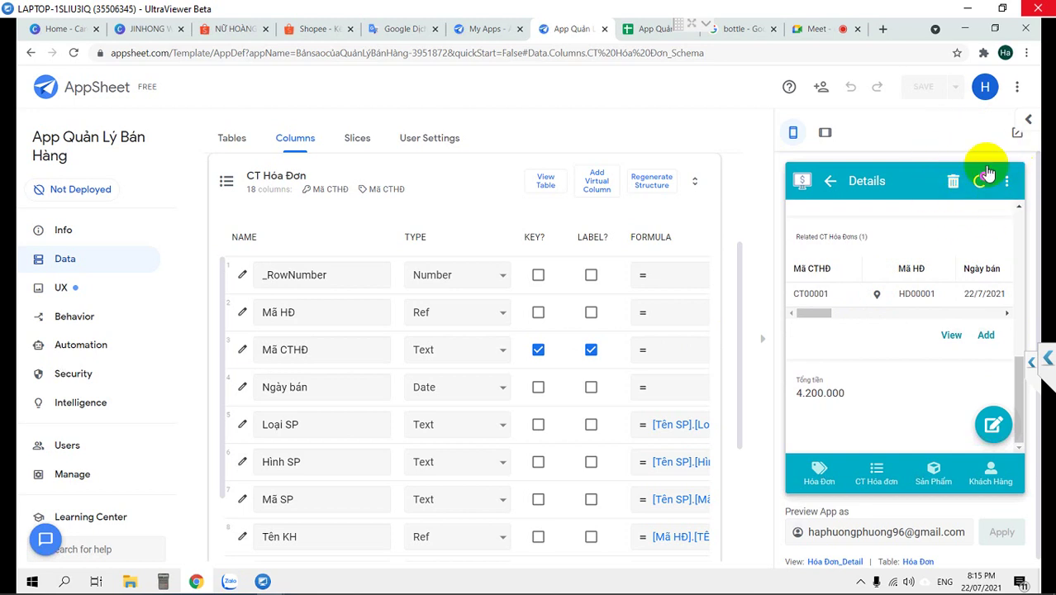
In UX, switch on Auto save for the CT Hóa Đơn_Form view
left_click(66, 291)
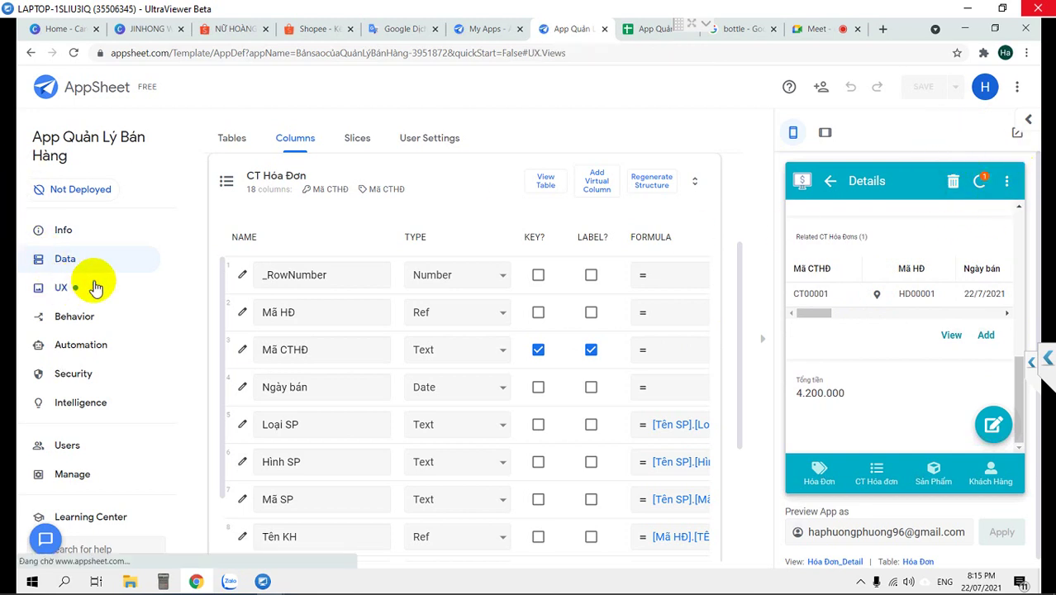
scroll(487, 377, "down", 3)
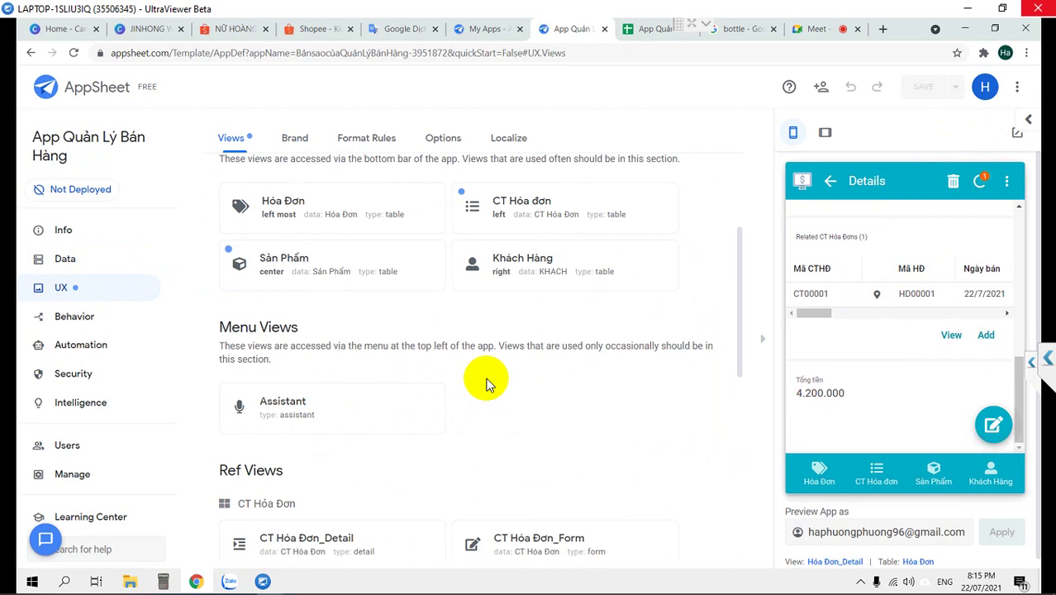
scroll(487, 383, "down", 2)
scroll(487, 381, "down", 2)
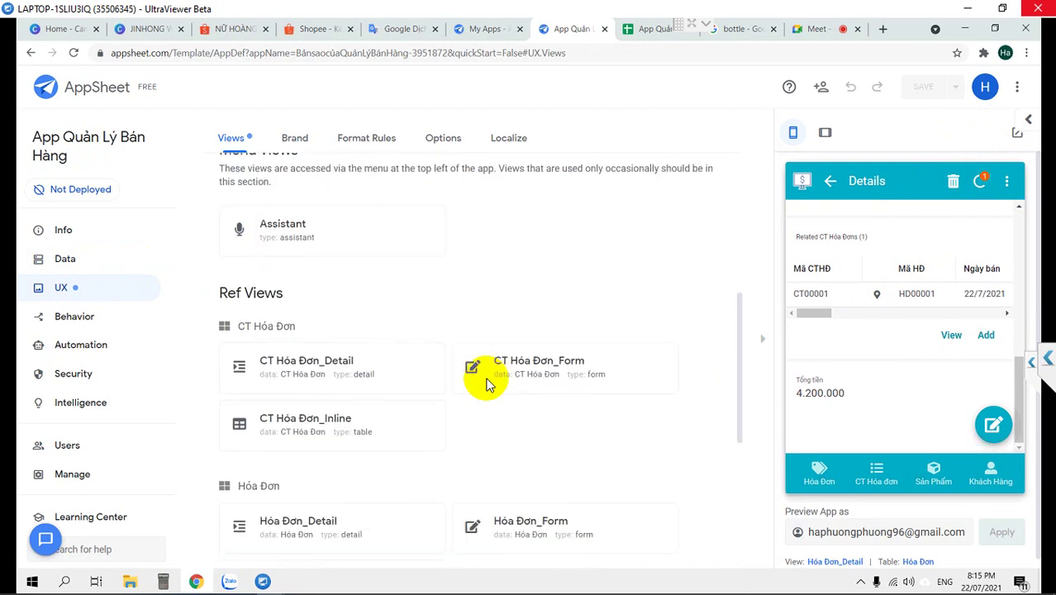
left_click(524, 283)
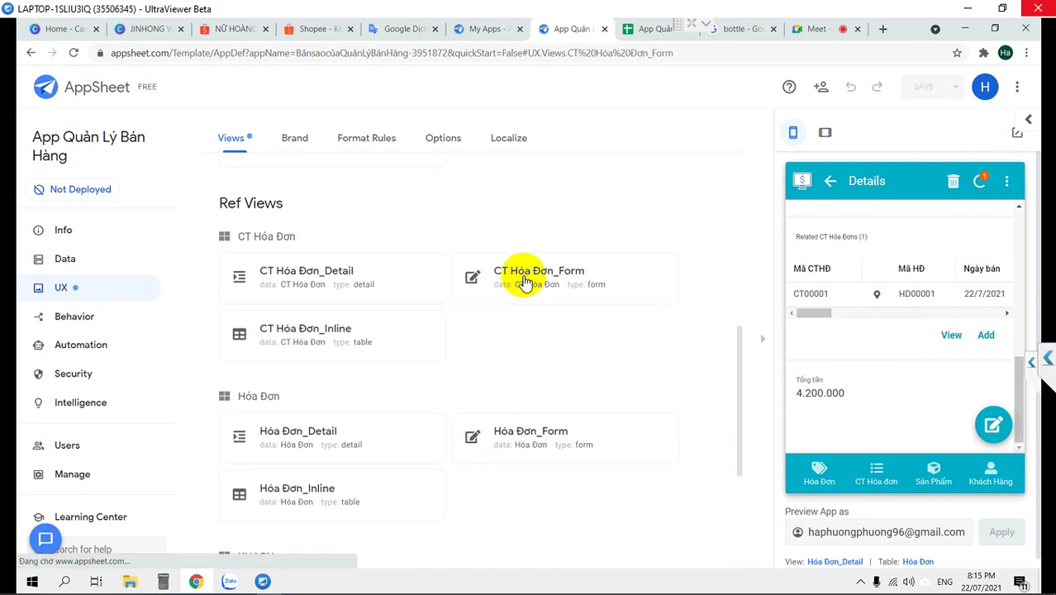
scroll(523, 282, "down", 3)
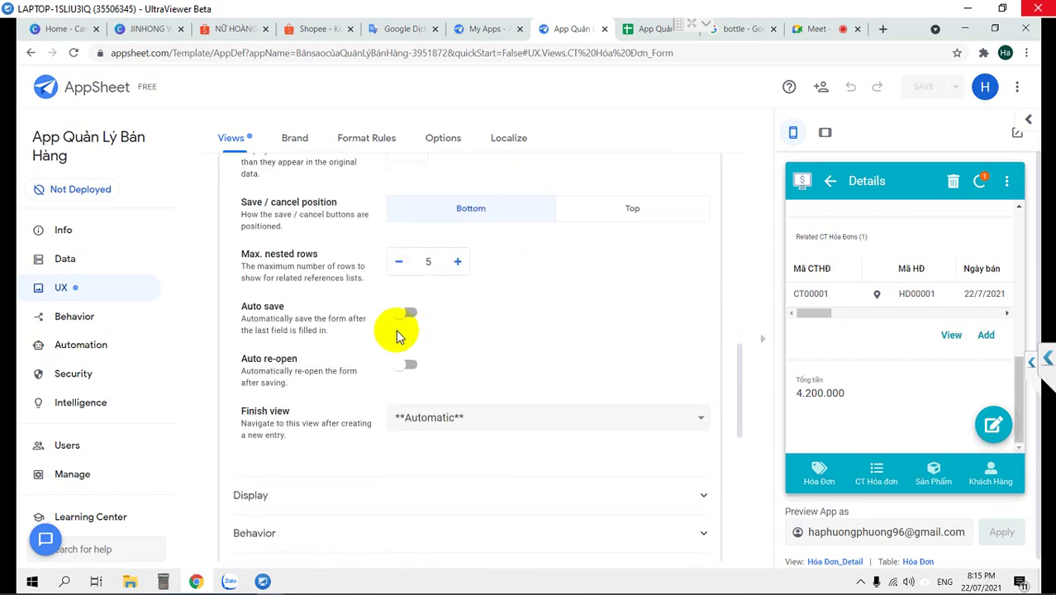
left_click(409, 314)
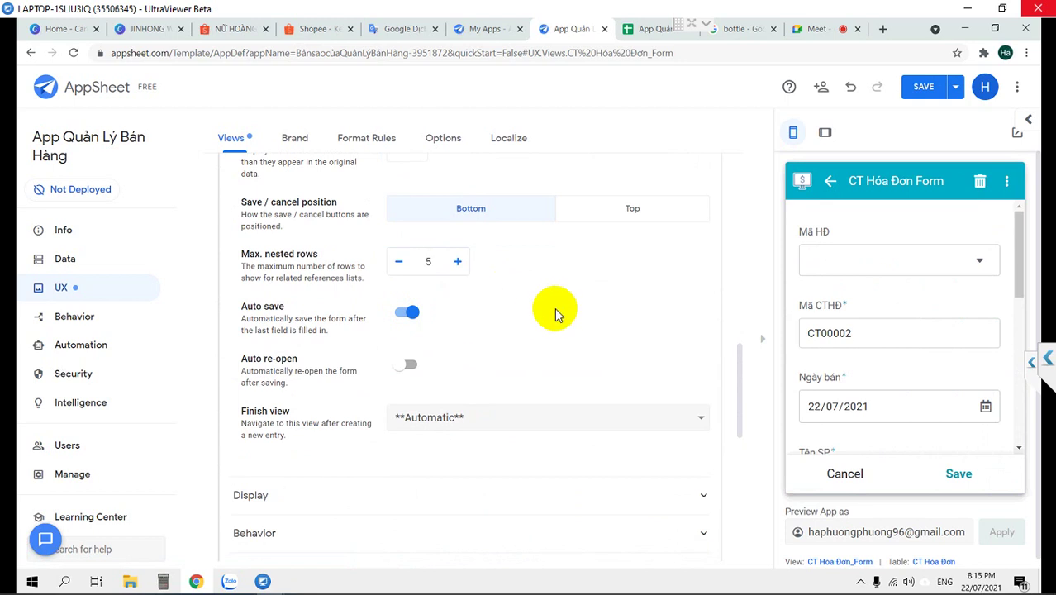
scroll(556, 314, "down", 3)
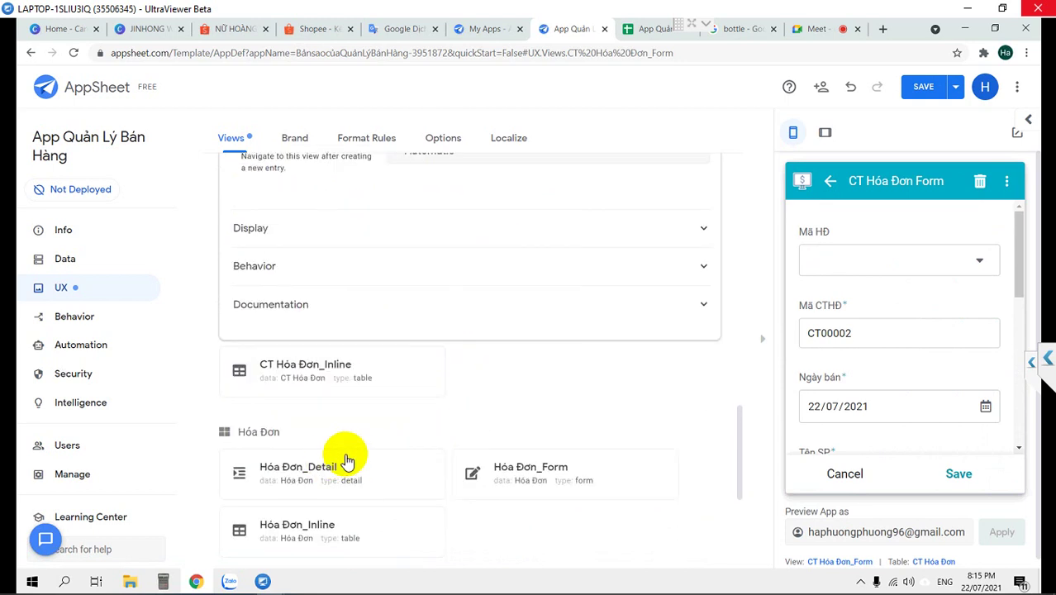
scroll(542, 419, "down", 1)
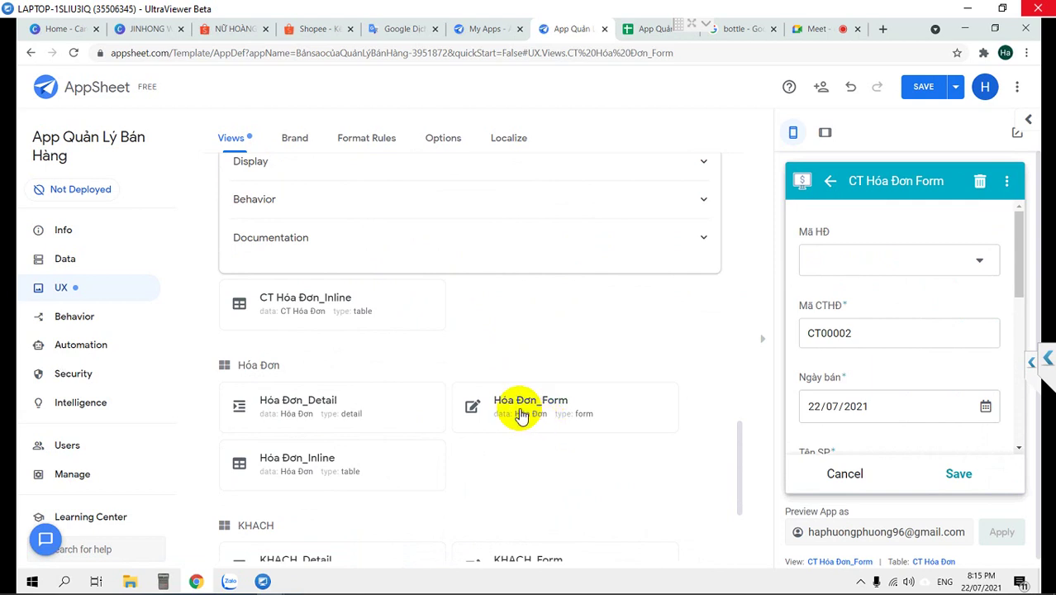
Switch on Auto save for the Hóa Đơn_Form view, leaving Auto re-open off
left_click(509, 407)
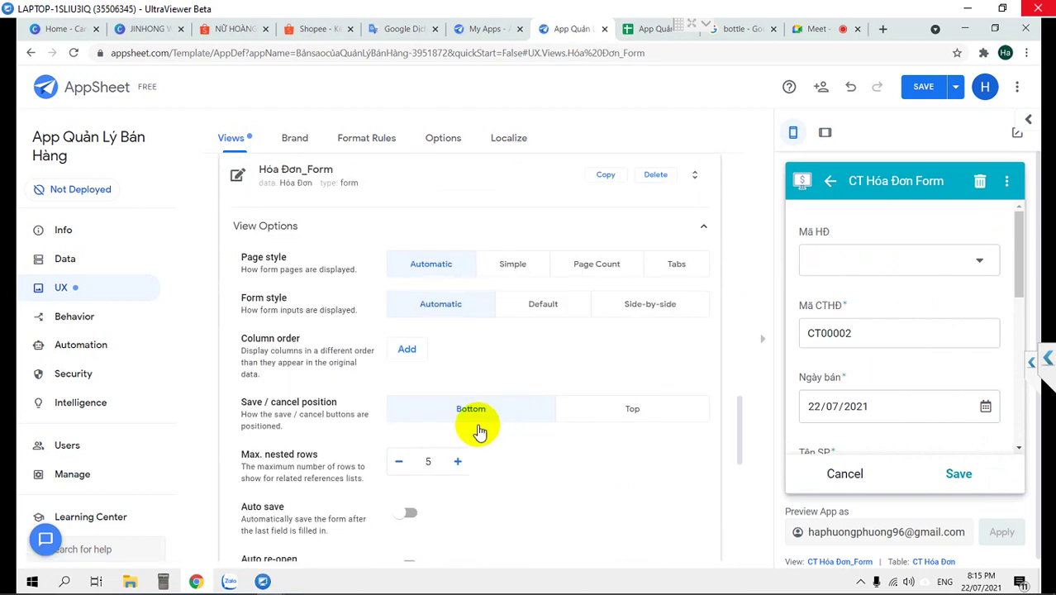
scroll(479, 429, "down", 2)
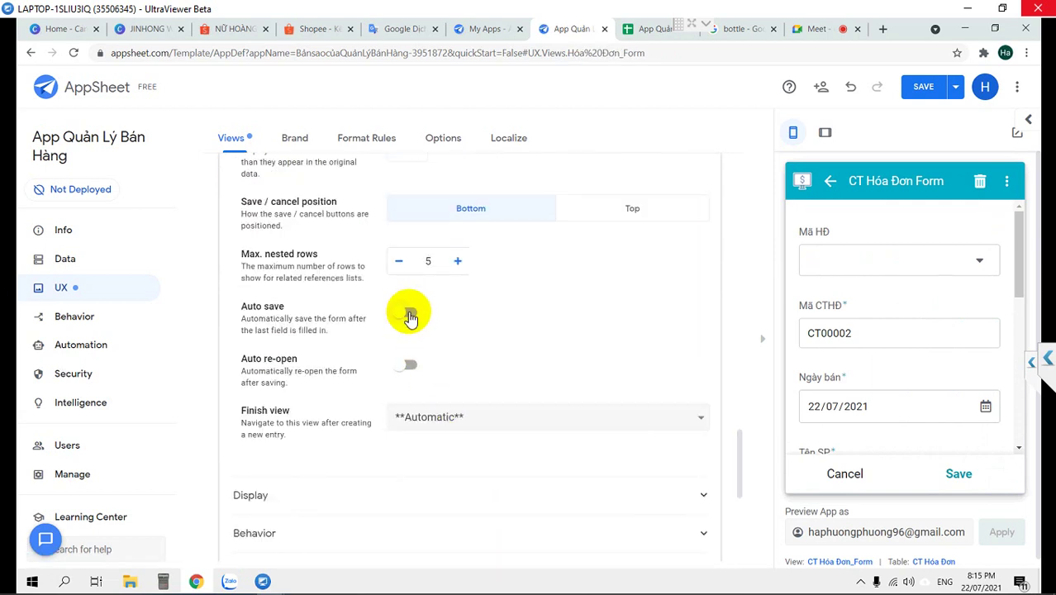
left_click(411, 318)
Scroll through the Views list down to the KHACH_Form card
scroll(323, 281, "up", 4)
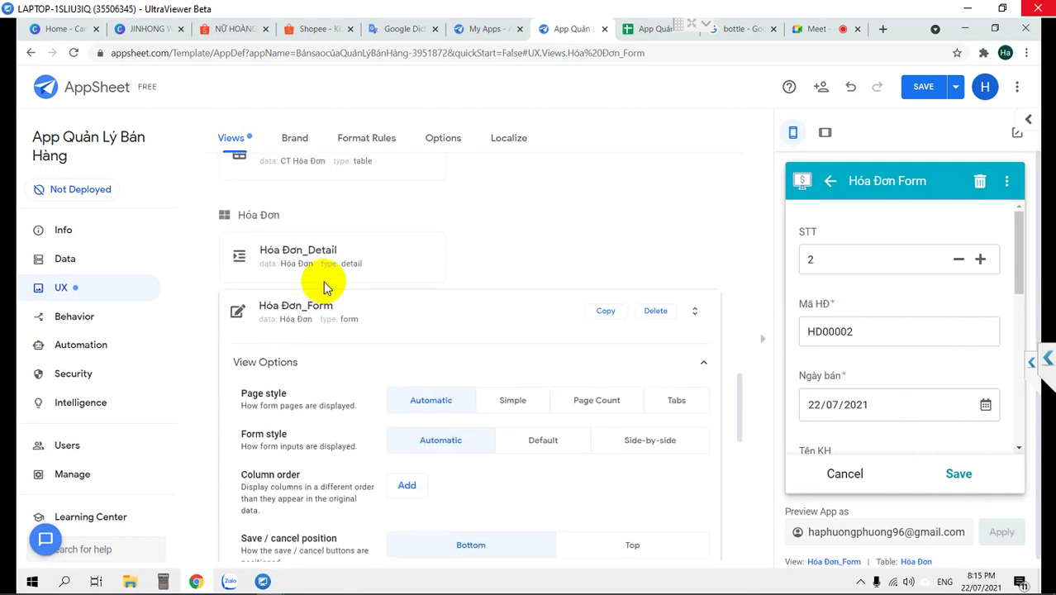
scroll(323, 285, "up", 2)
scroll(326, 285, "up", 2)
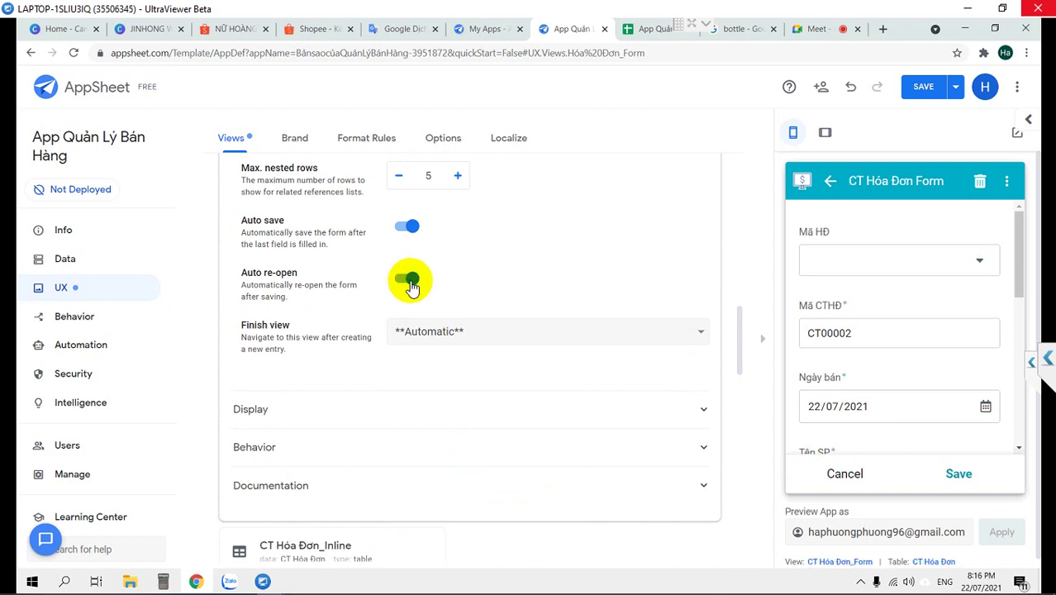
scroll(386, 420, "down", 8)
scroll(387, 421, "down", 3)
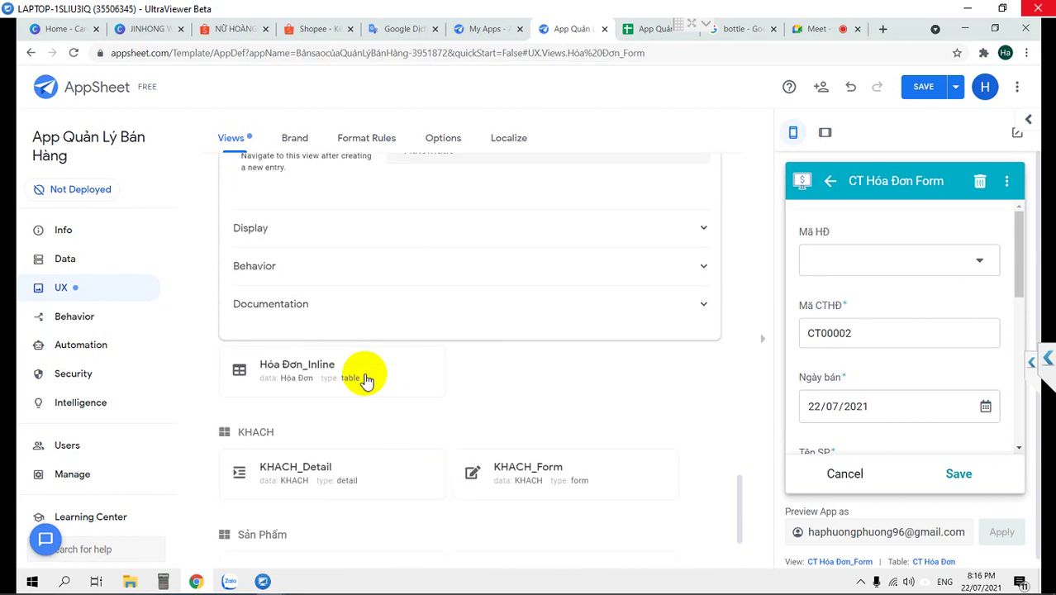
scroll(368, 380, "down", 1)
Turn on Auto save in the KHACH_Form view options and save the app
left_click(527, 400)
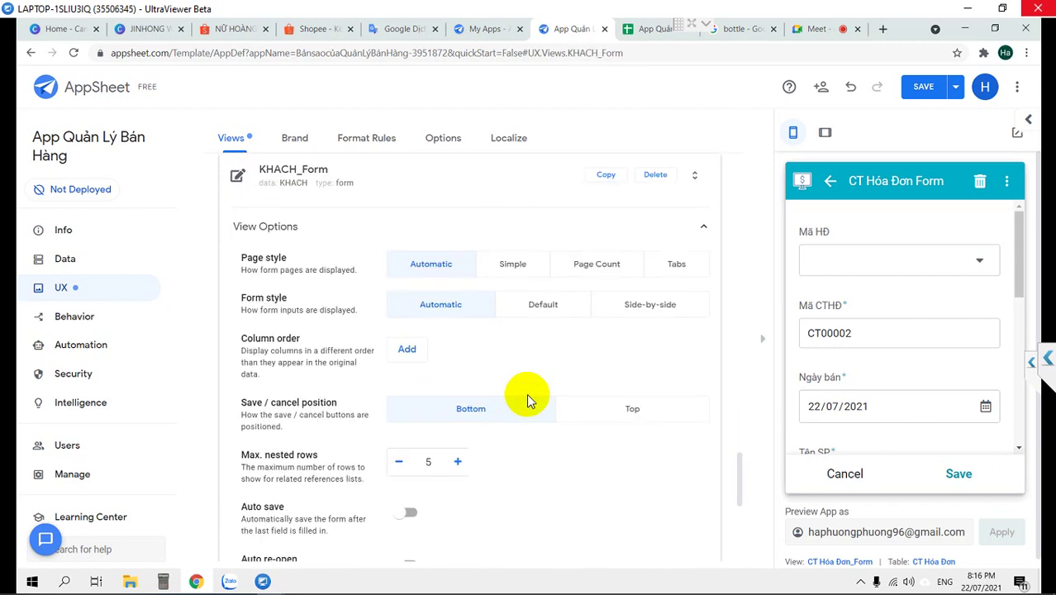
scroll(438, 453, "down", 1)
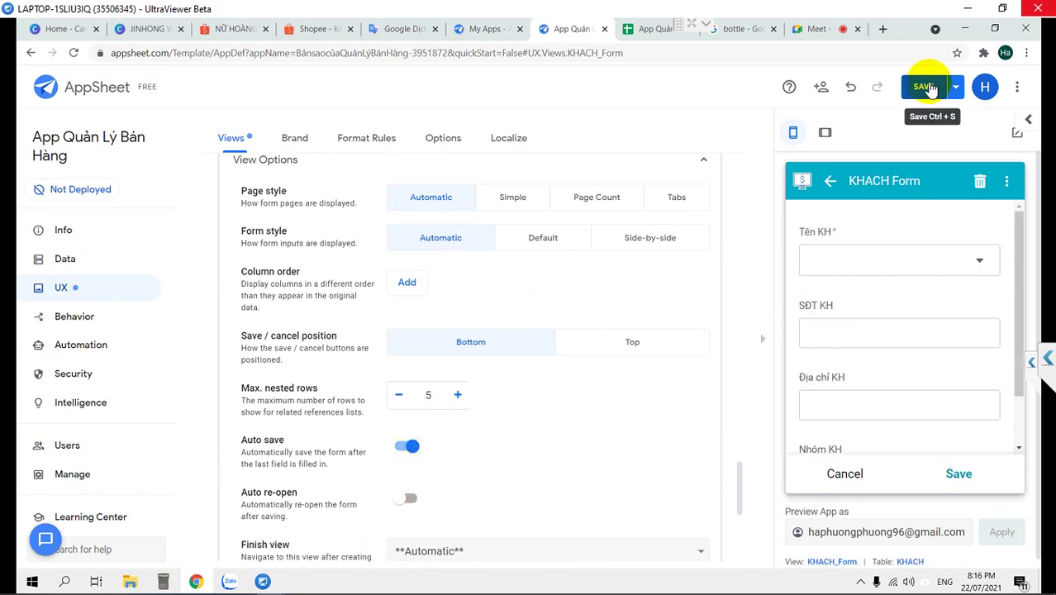
left_click(929, 87)
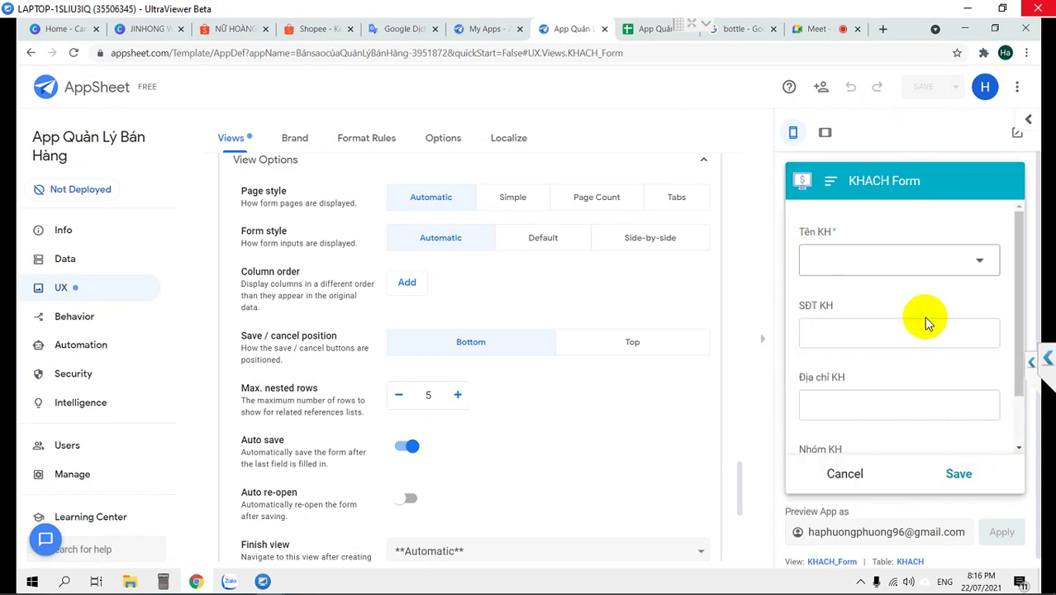
In the preview, cancel the KHACH form and save new invoice HD00002 with a Tên KH customer
scroll(874, 400, "down", 2)
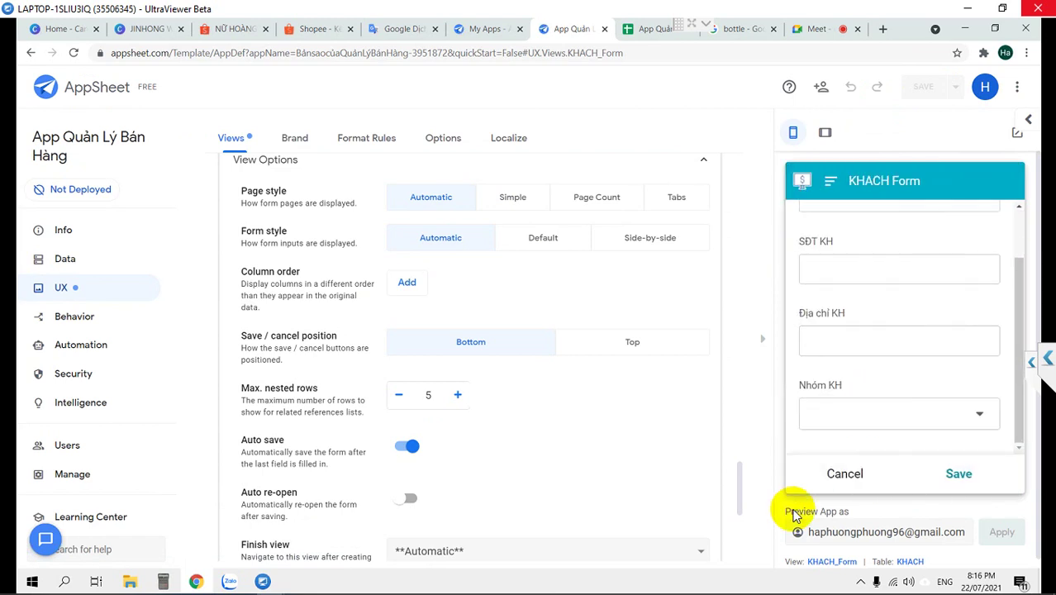
left_click(843, 476)
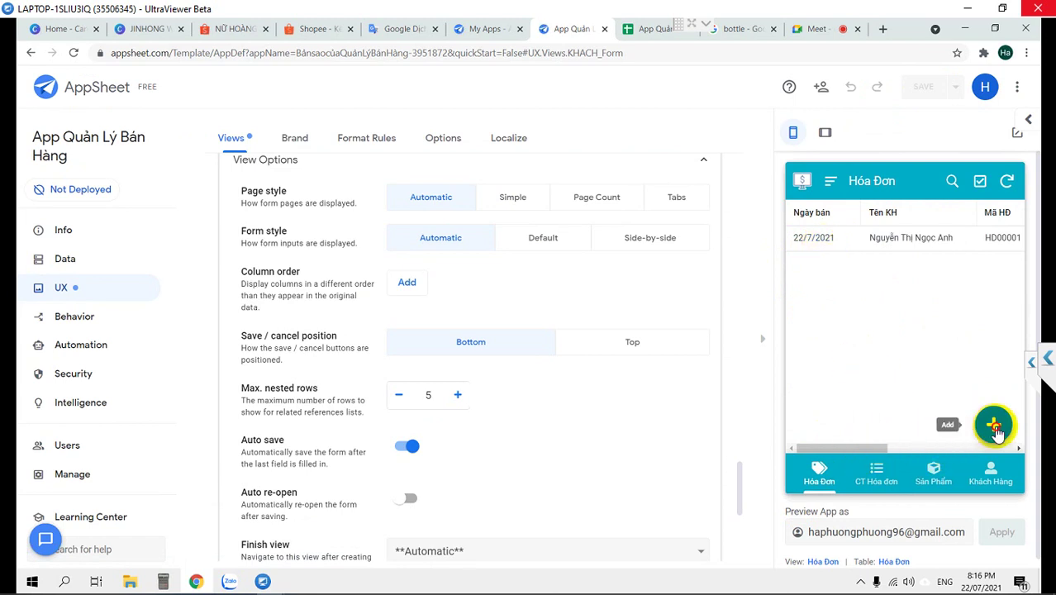
left_click(993, 424)
scroll(922, 394, "down", 3)
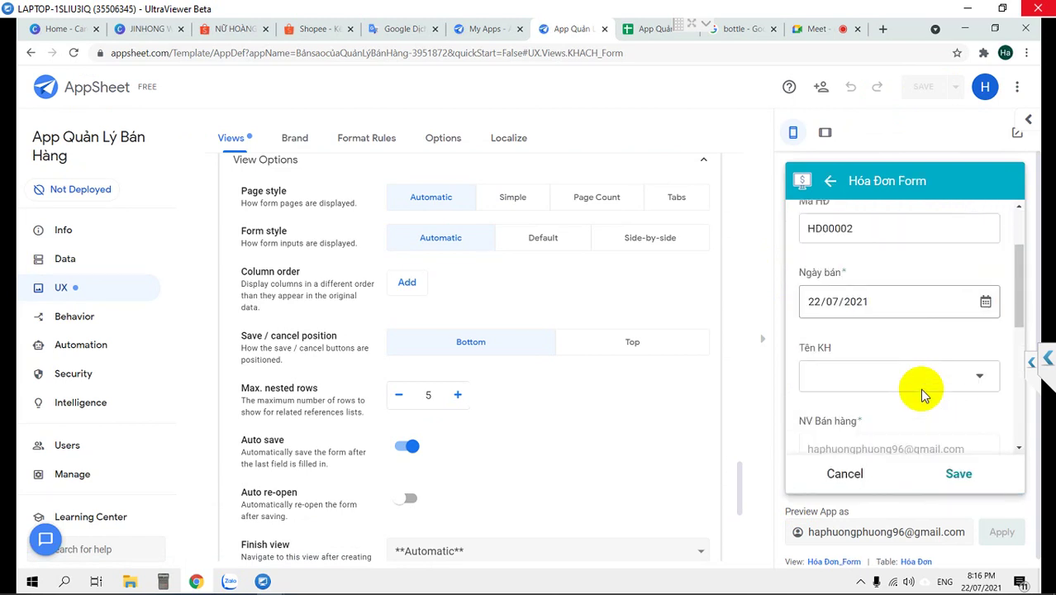
left_click(898, 346)
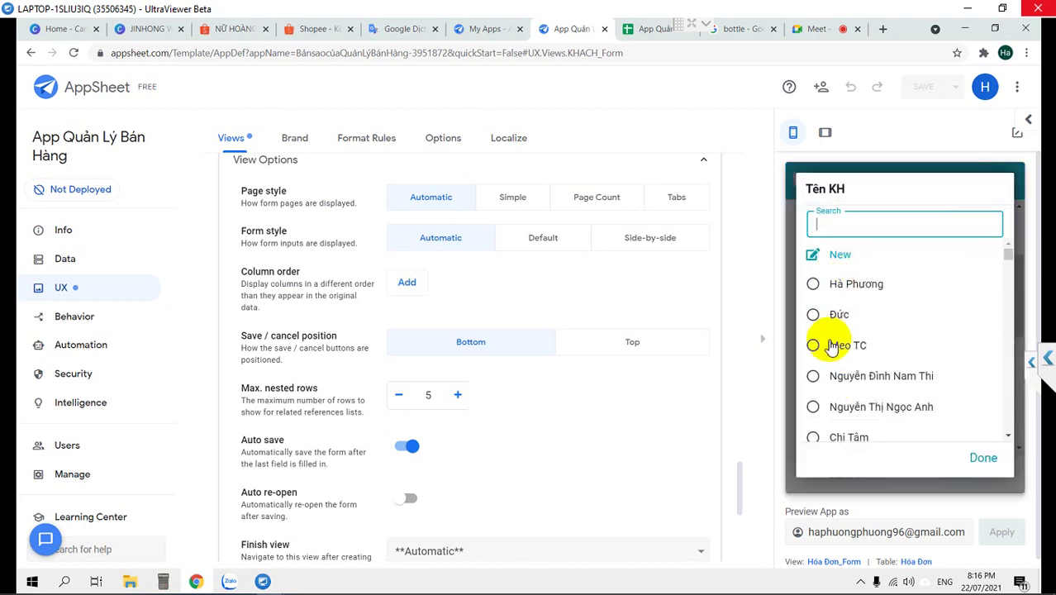
left_click(831, 347)
scroll(952, 408, "down", 3)
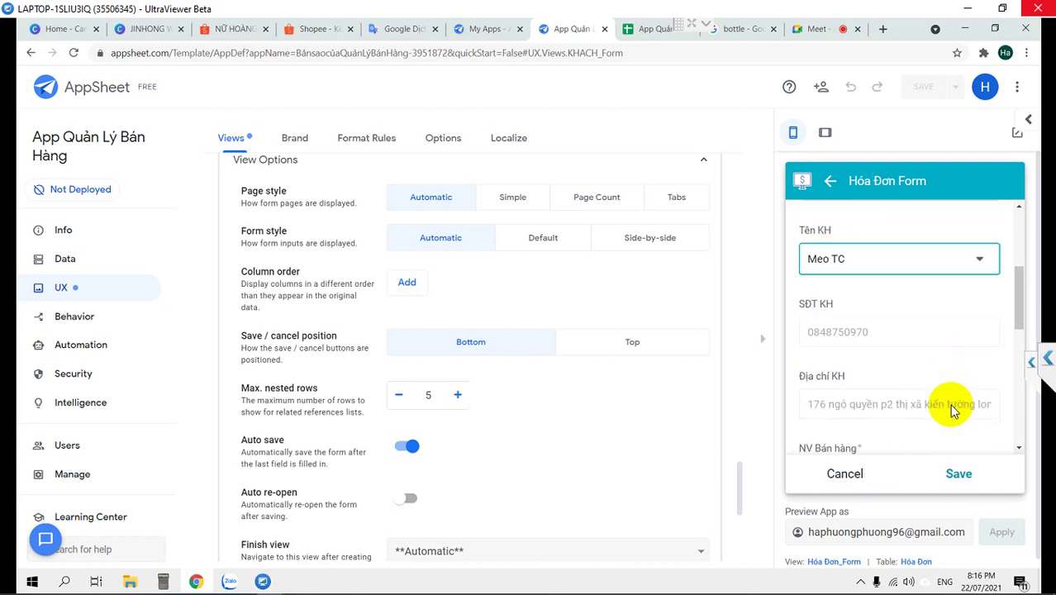
scroll(950, 407, "down", 3)
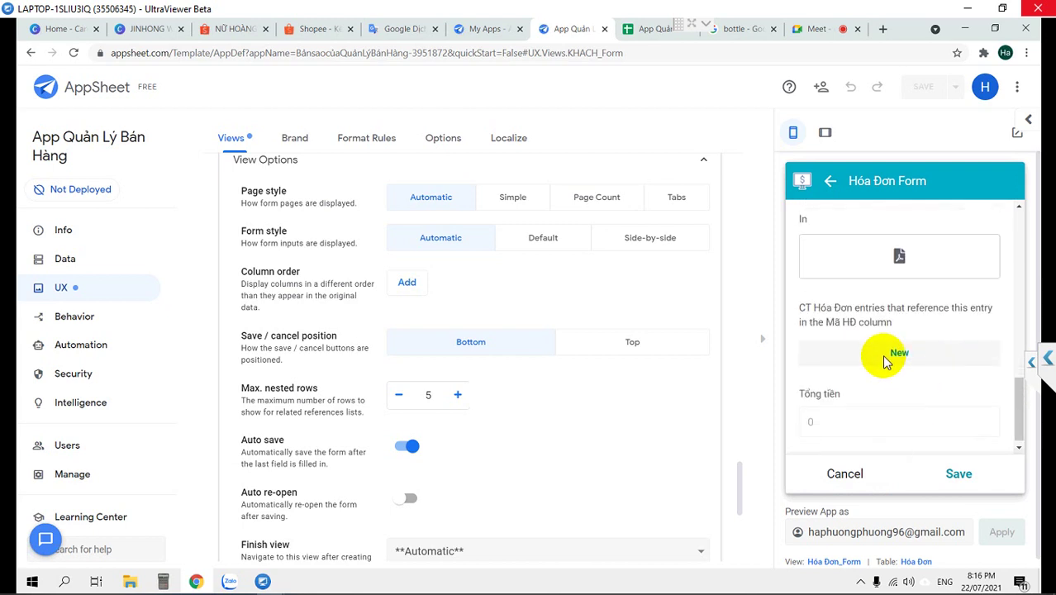
left_click(956, 473)
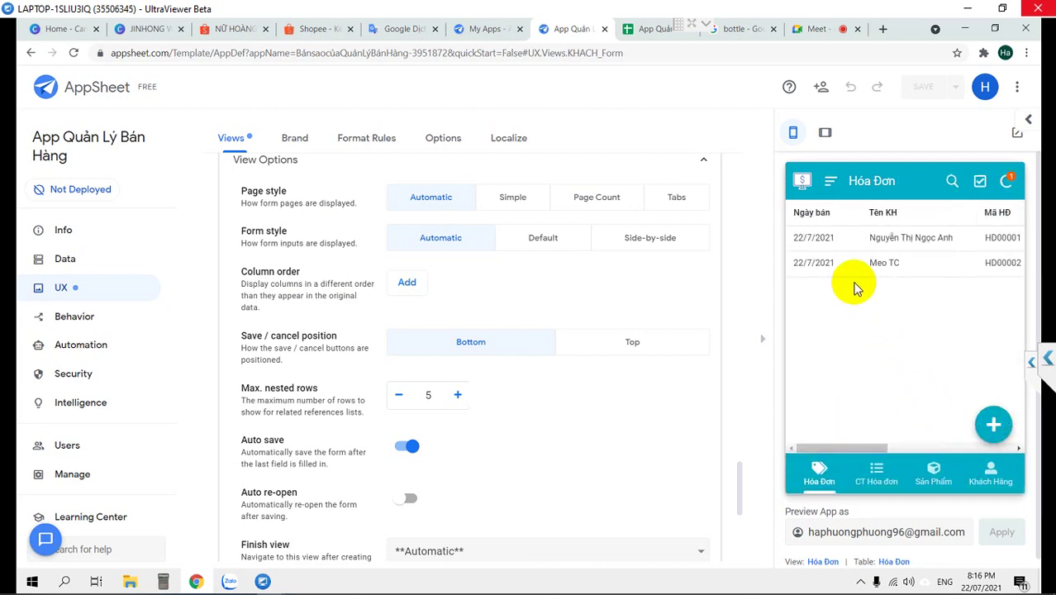
Open invoice HD00002 and start a related CT Hóa Đơn entry CT00002
left_click(848, 264)
scroll(967, 358, "down", 5)
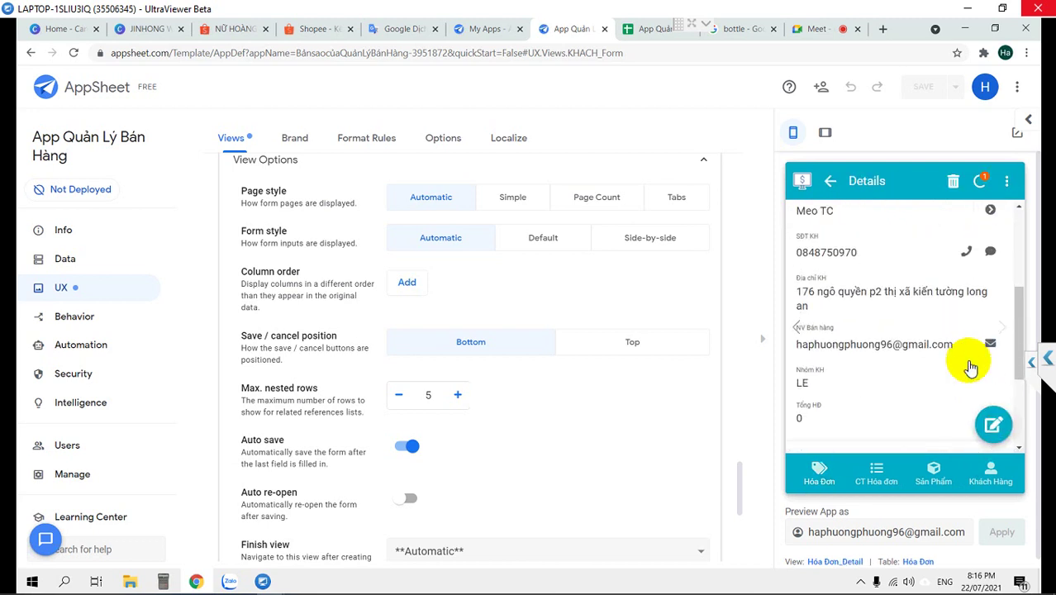
left_click(977, 378)
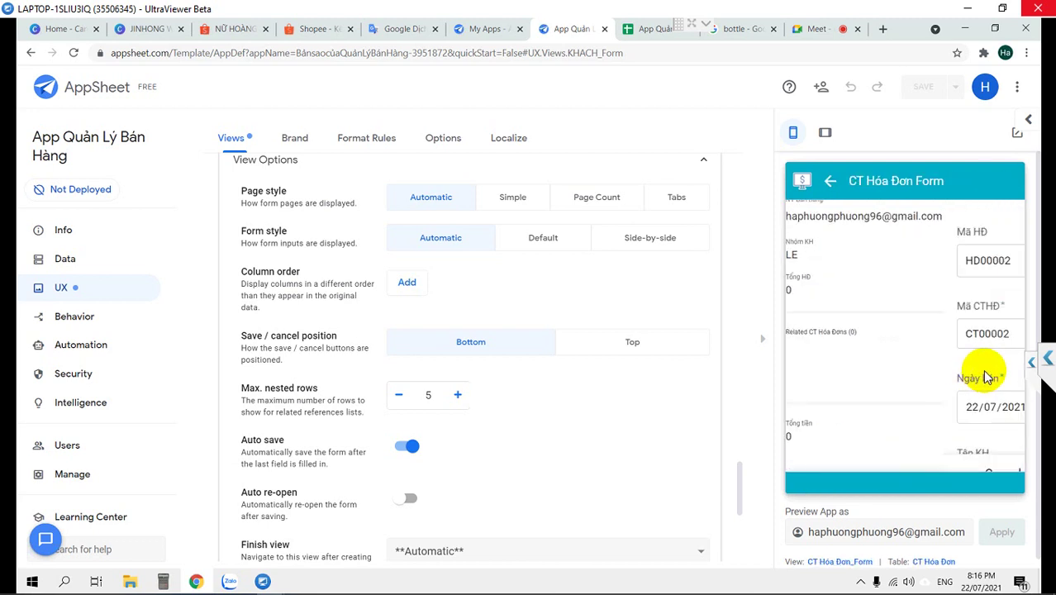
scroll(983, 374, "down", 3)
scroll(985, 373, "down", 1)
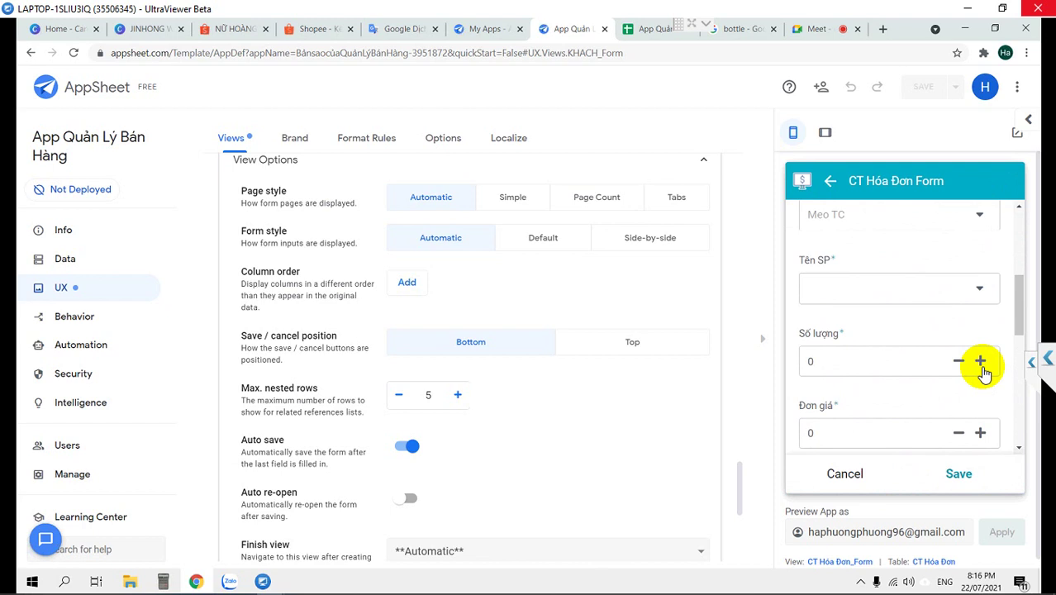
scroll(919, 342, "up", 2)
scroll(908, 367, "down", 6)
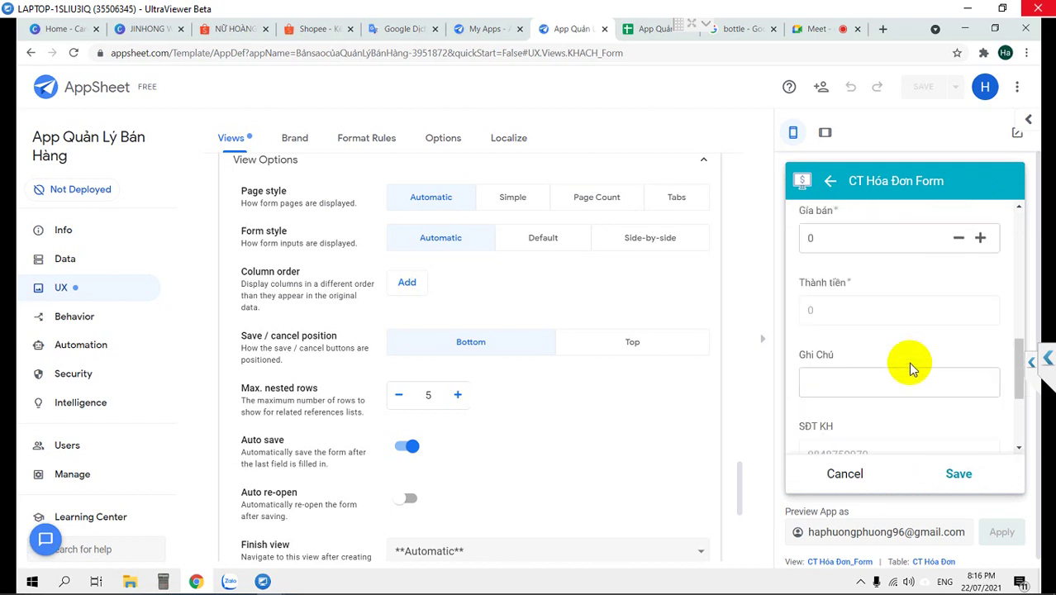
scroll(908, 368, "up", 8)
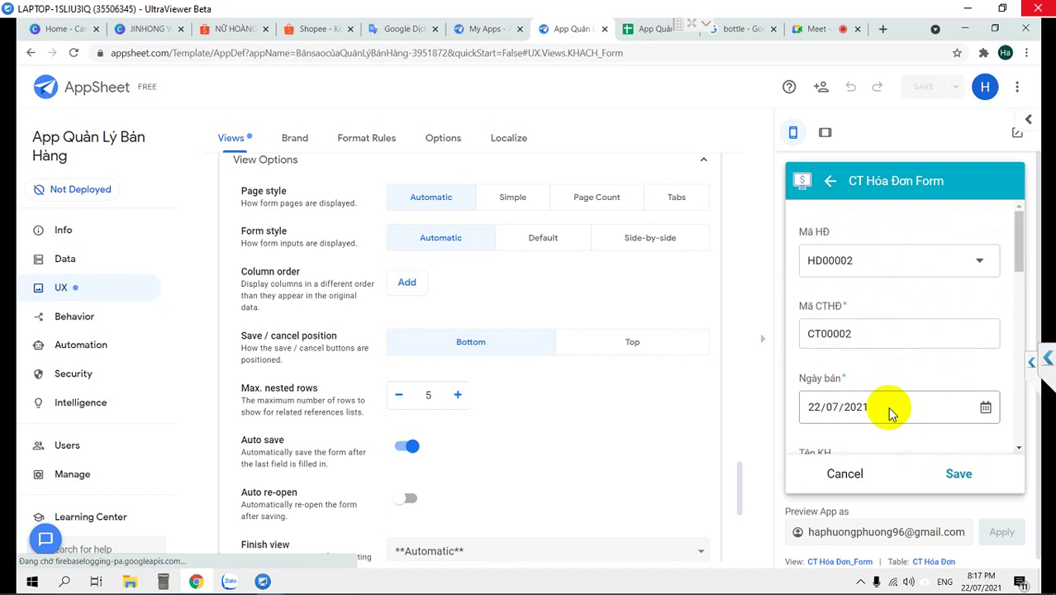
Collapse the KHACH_Form card and reopen the Hóa Đơn_Form view options
scroll(276, 235, "up", 4)
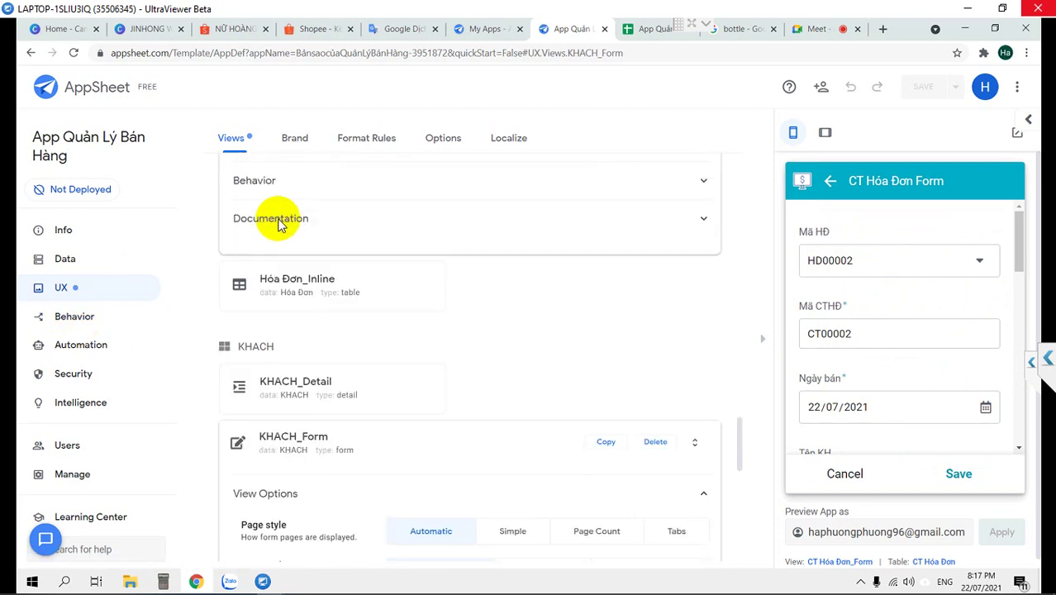
left_click(282, 437)
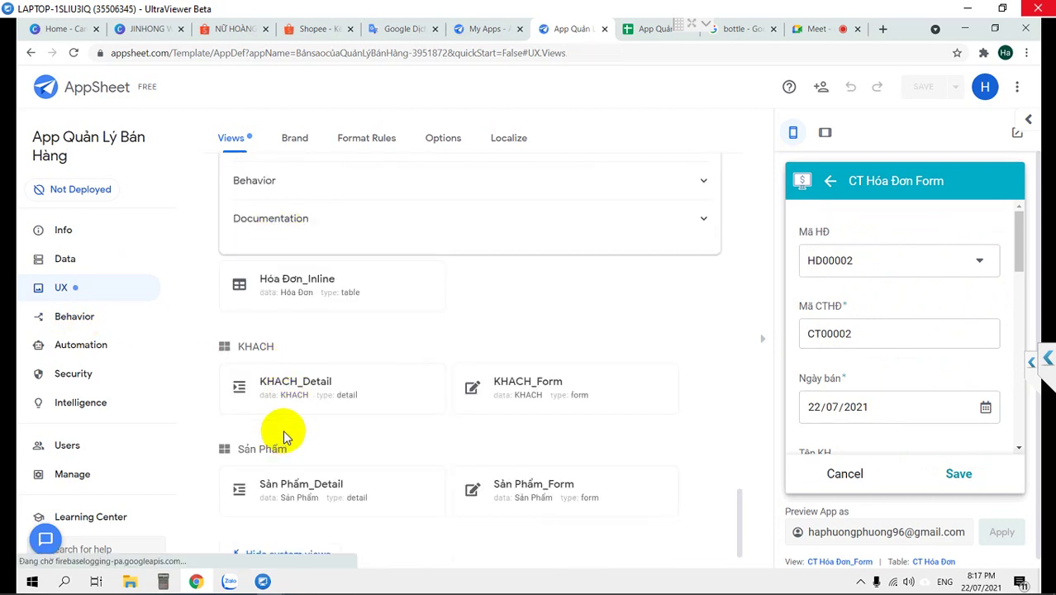
scroll(314, 369, "up", 10)
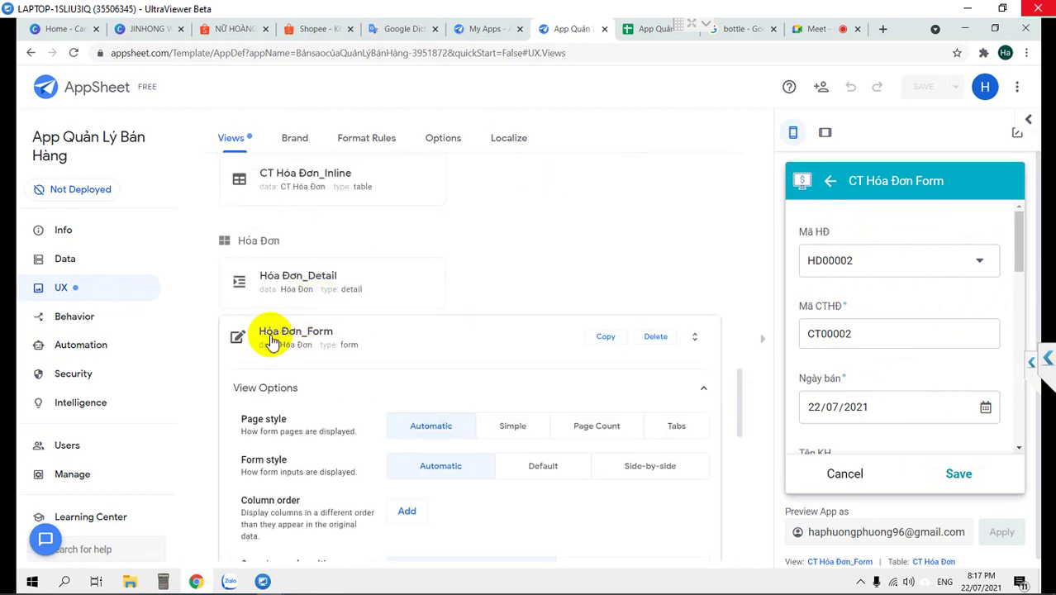
left_click(270, 332)
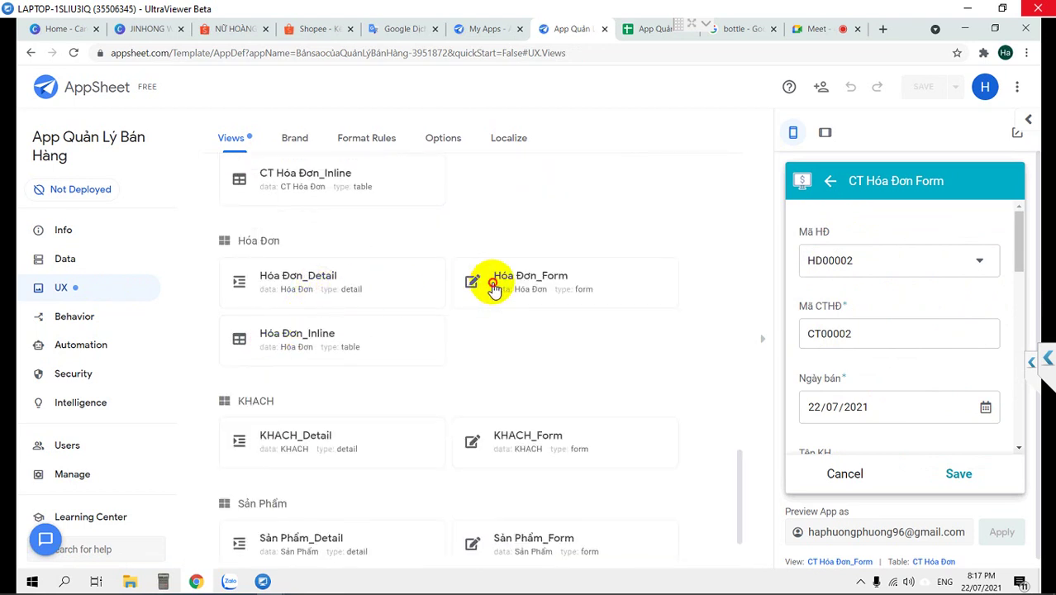
left_click(493, 281)
Add Hóa Đơn_Form column-order entries through Mã HĐ and Ngày bán, checking _RowNumber's choices
scroll(500, 280, "down", 3)
scroll(499, 283, "down", 1)
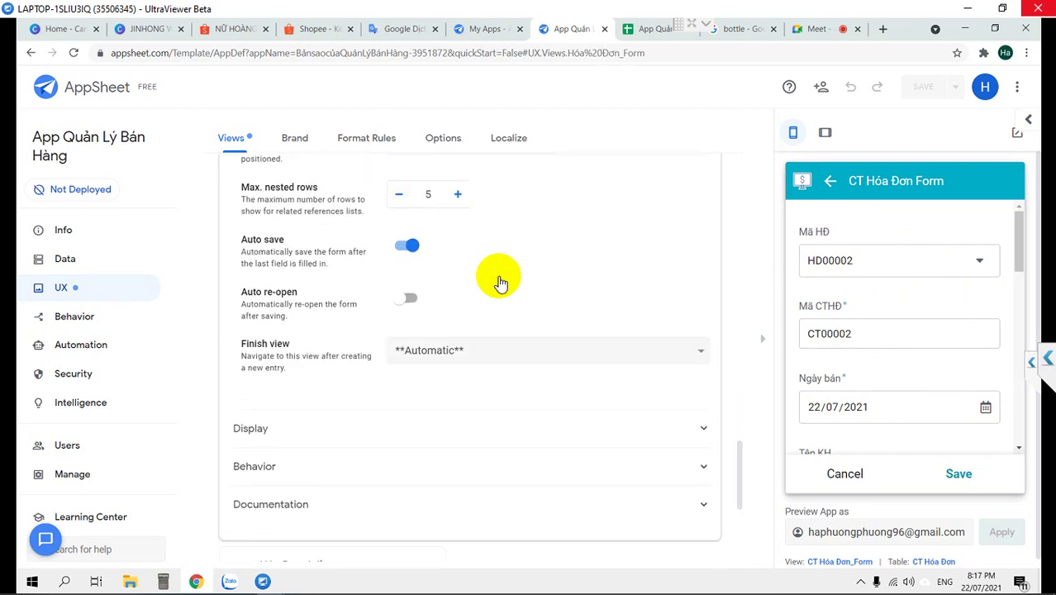
scroll(499, 282, "up", 1)
scroll(500, 281, "up", 1)
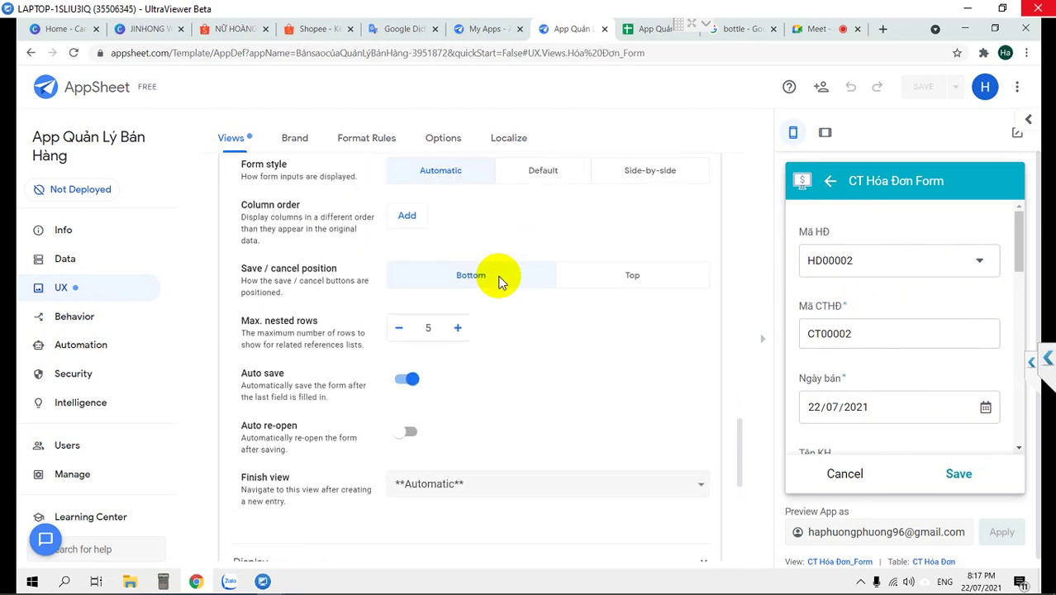
left_click(408, 214)
left_click(412, 250)
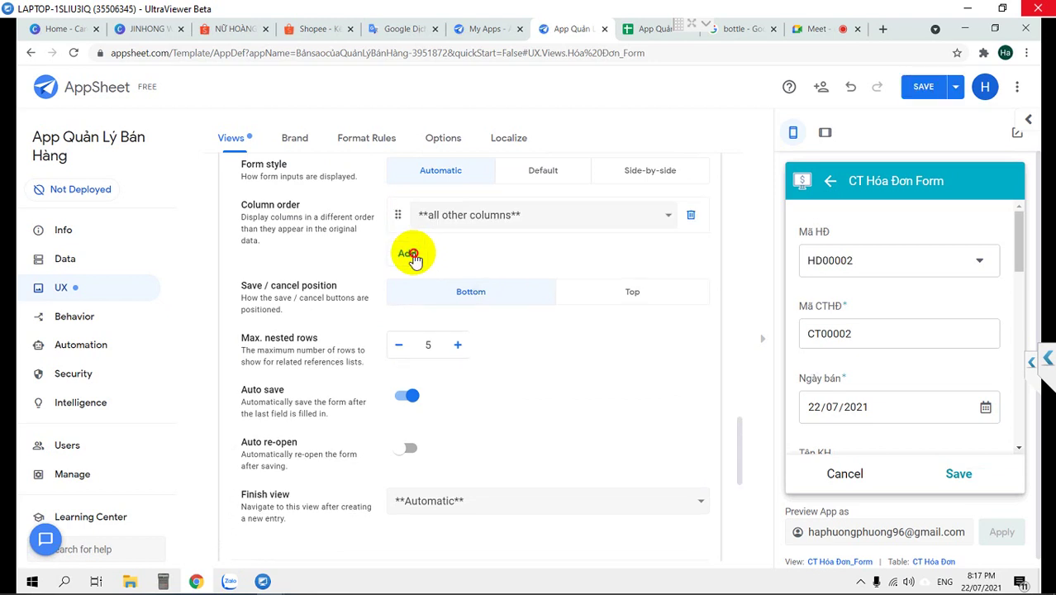
left_click(414, 291)
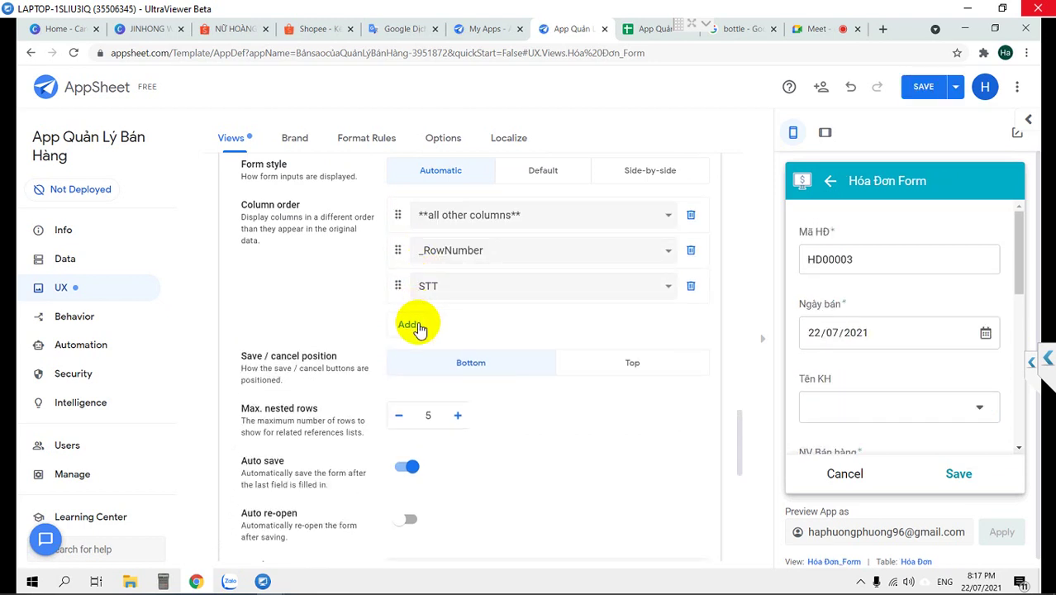
left_click(407, 331)
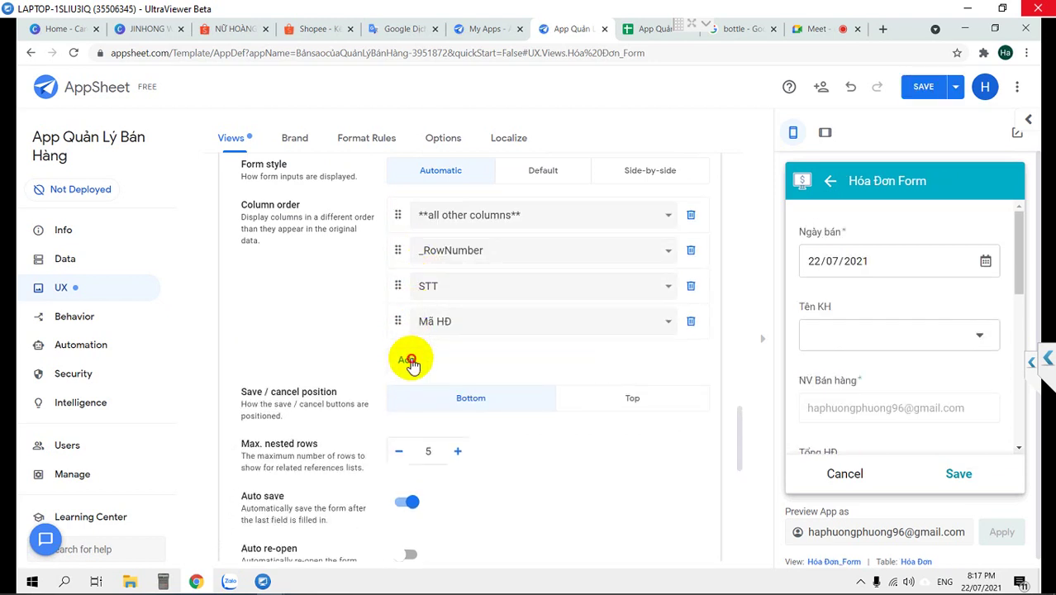
left_click(409, 361)
left_click(476, 251)
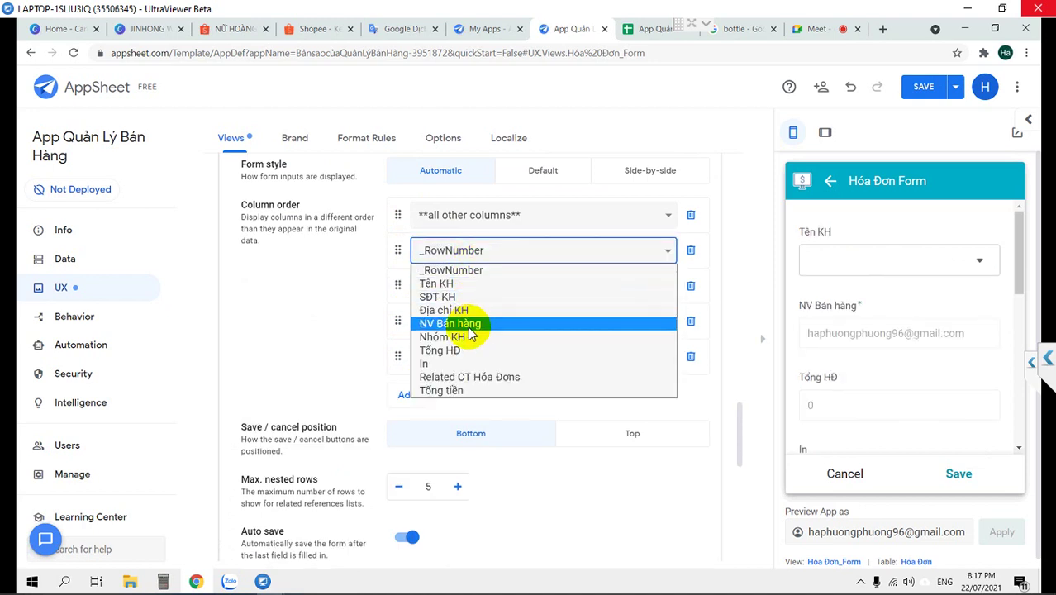
left_click(393, 293)
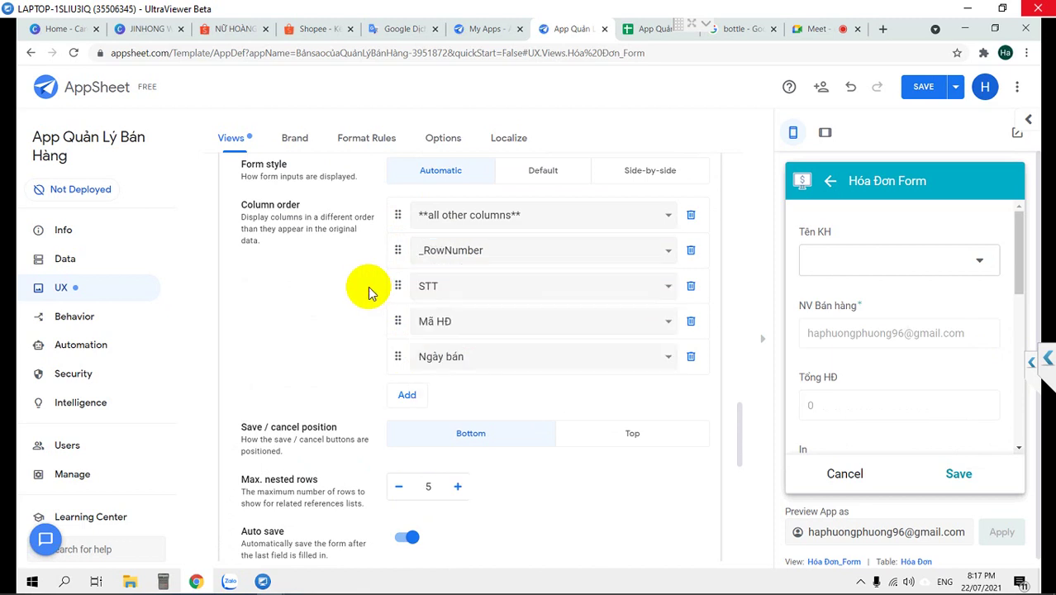
Delete the other-columns, _RowNumber, STT and Mã HĐ rows from the column order
scroll(413, 284, "up", 3)
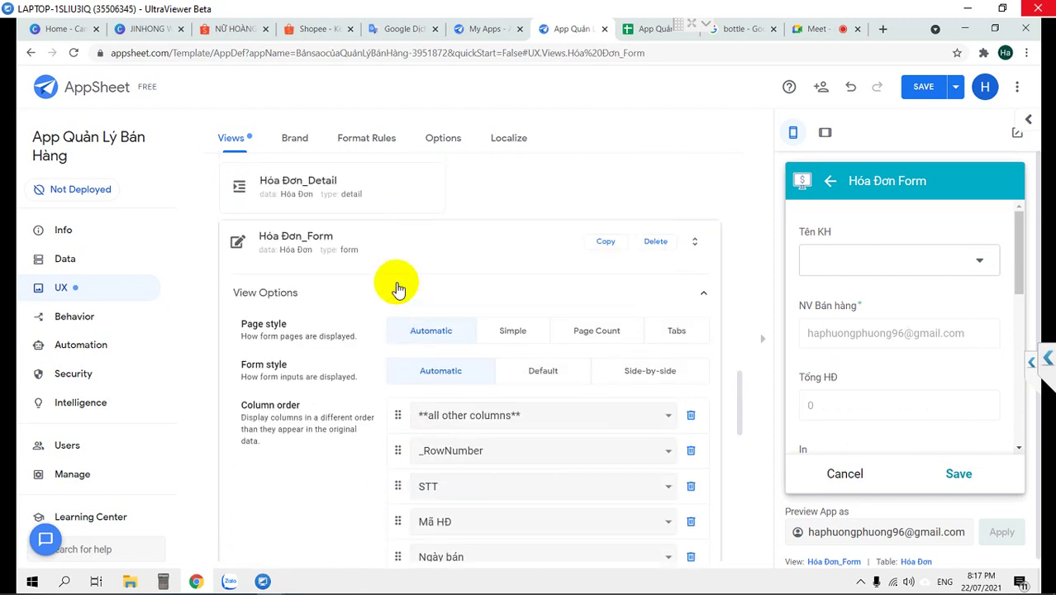
scroll(396, 287, "down", 2)
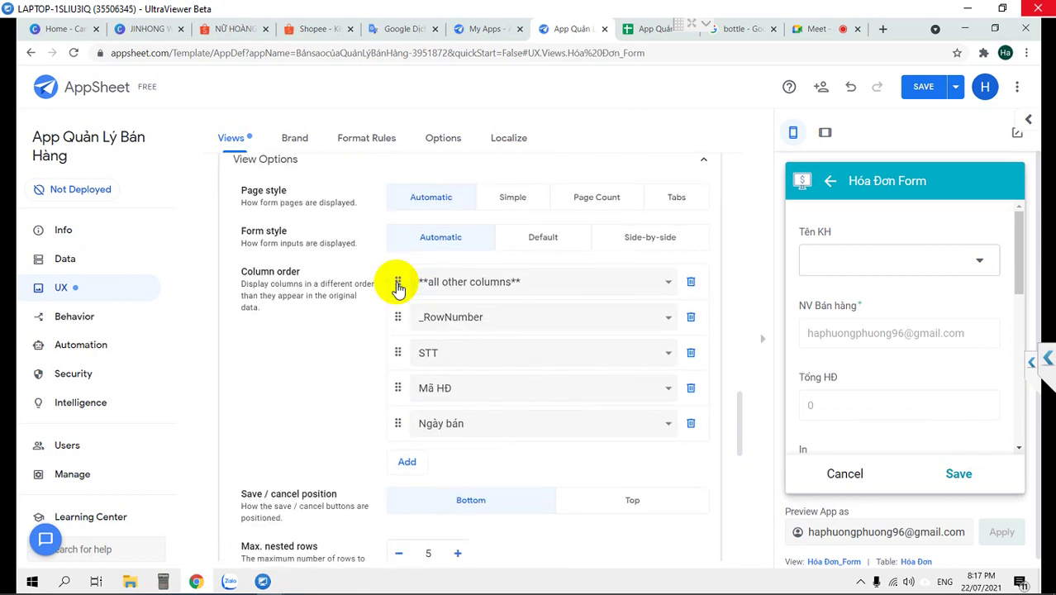
left_click(691, 282)
left_click(691, 283)
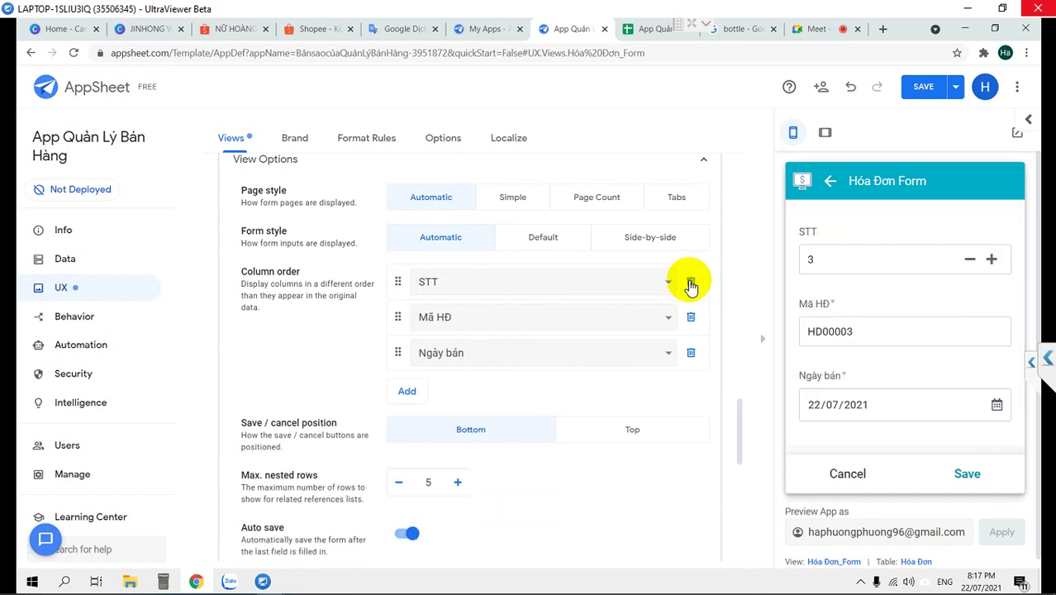
left_click(691, 283)
left_click(691, 282)
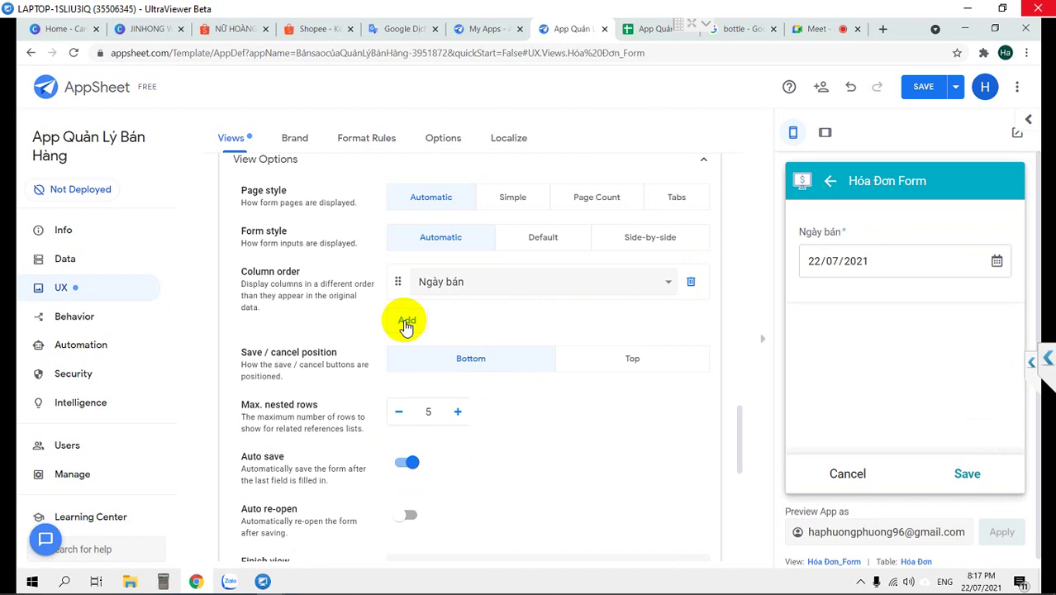
Rebuild the order: other columns, _RowNumber, STT, Mã HĐ, Tên KH, SĐT KH, Địa chỉ KH, NV Bán hàng, Nhóm KH, Tổng HĐ
left_click(405, 322)
left_click(407, 361)
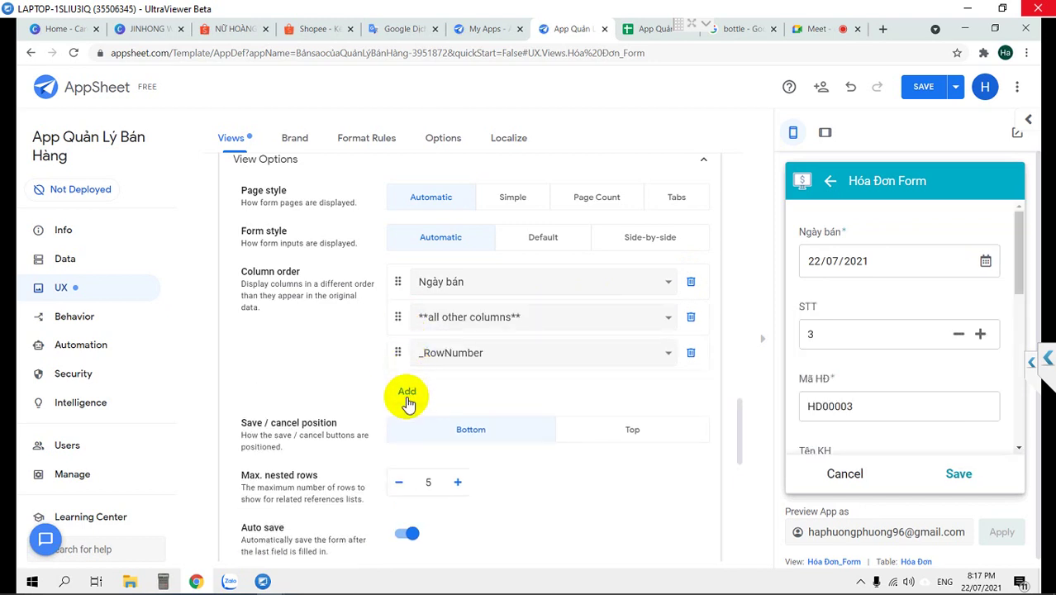
left_click(407, 403)
left_click(406, 429)
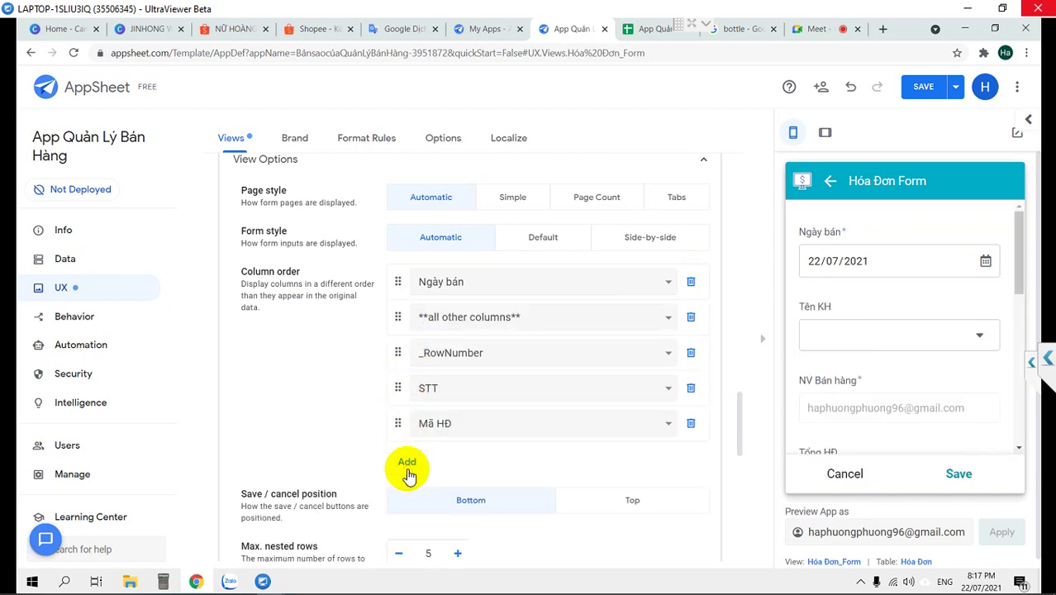
left_click(408, 469)
left_click(408, 503)
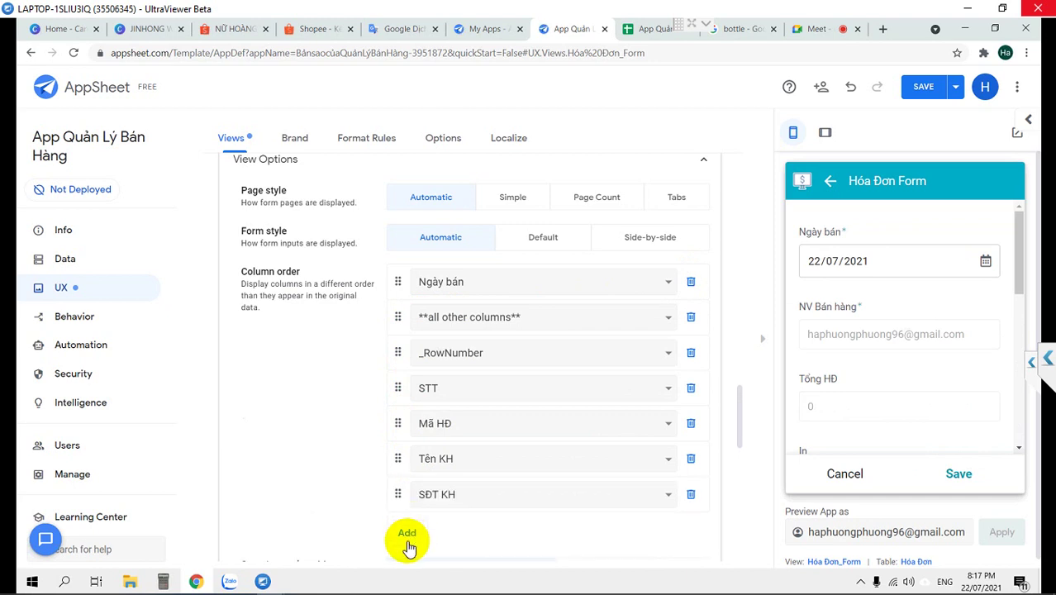
left_click(408, 544)
scroll(351, 500, "down", 2)
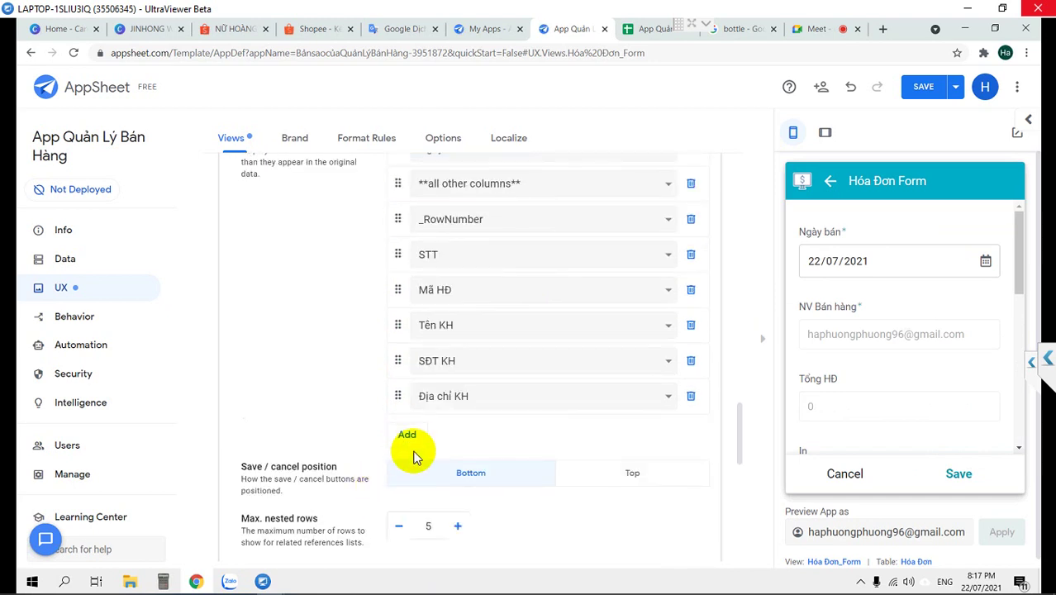
left_click(406, 435)
left_click(407, 468)
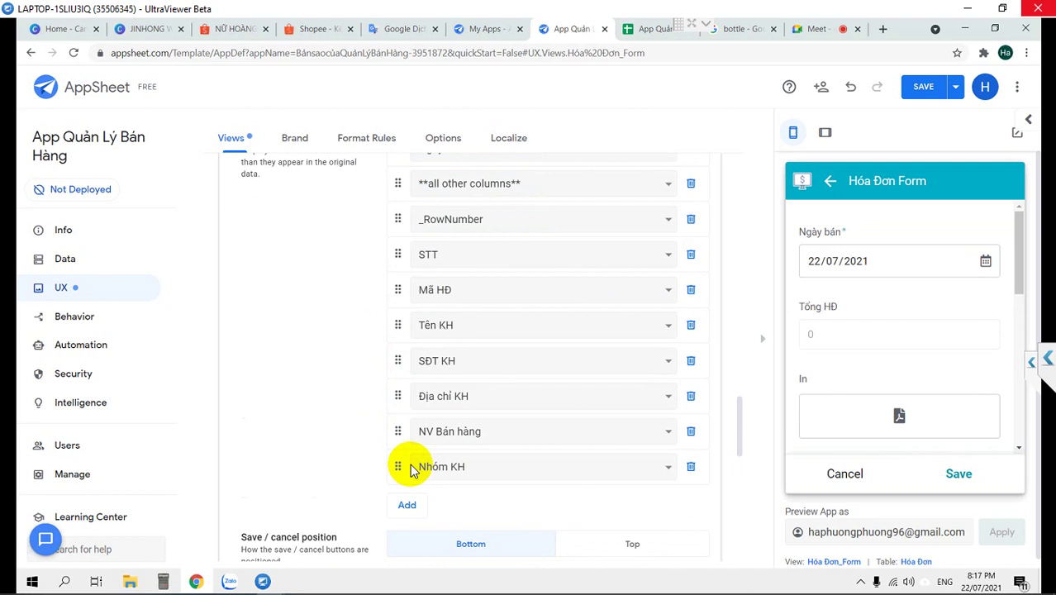
left_click(408, 505)
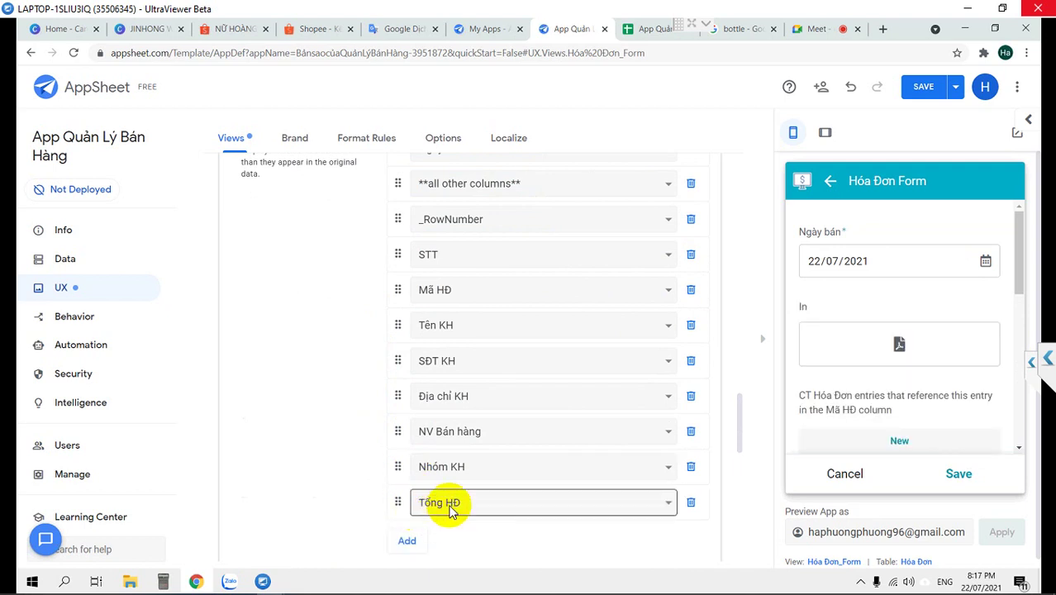
Add Related CT Hóa Đơns, Tổng HĐ, In and Tổng tiền, dragging Tổng tiền below Nhóm KH
left_click(488, 506)
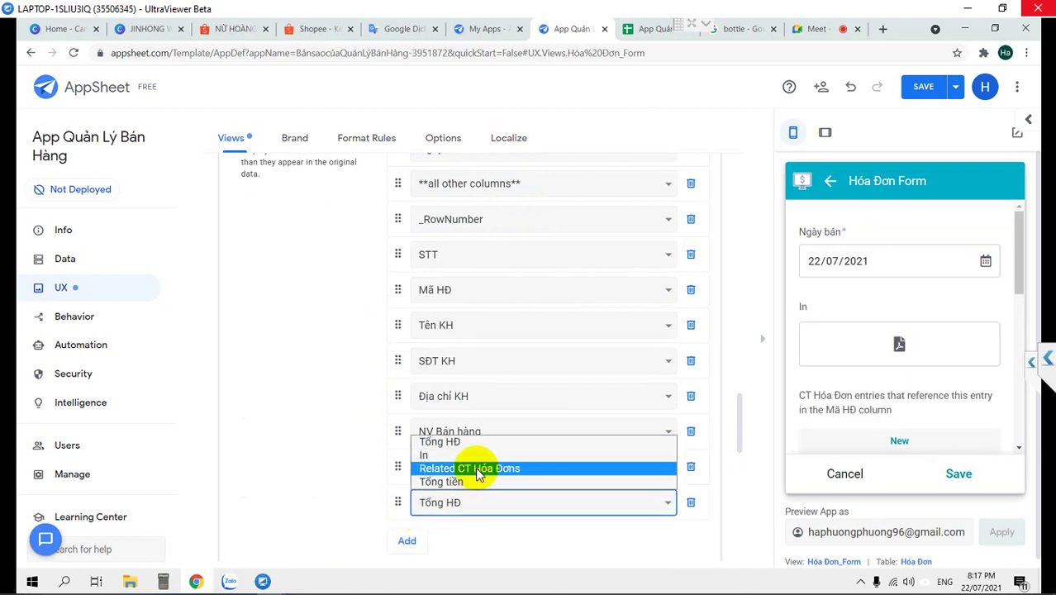
left_click(478, 469)
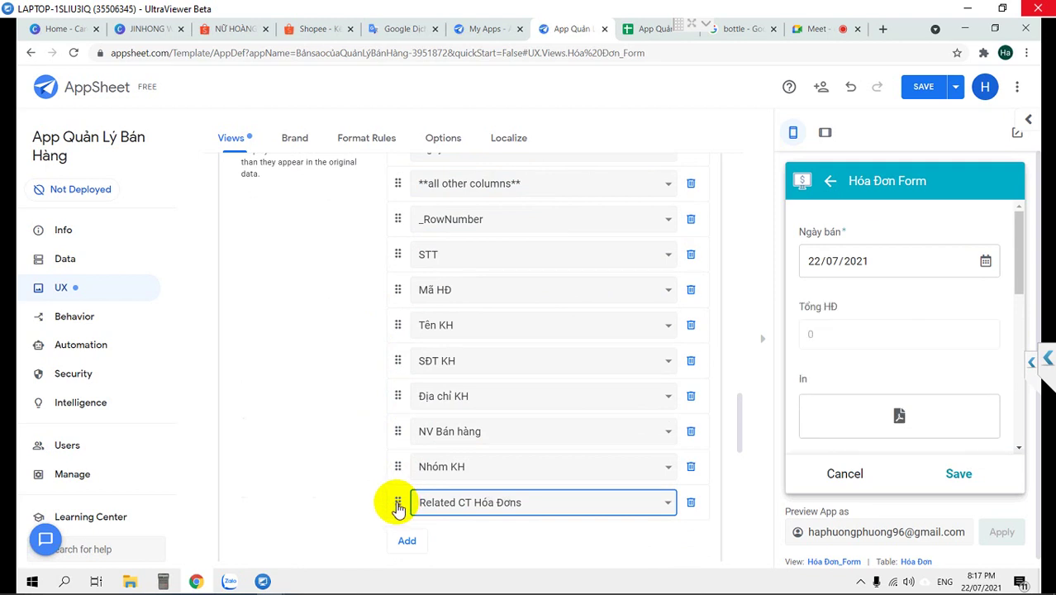
left_click(406, 540)
scroll(406, 529, "down", 2)
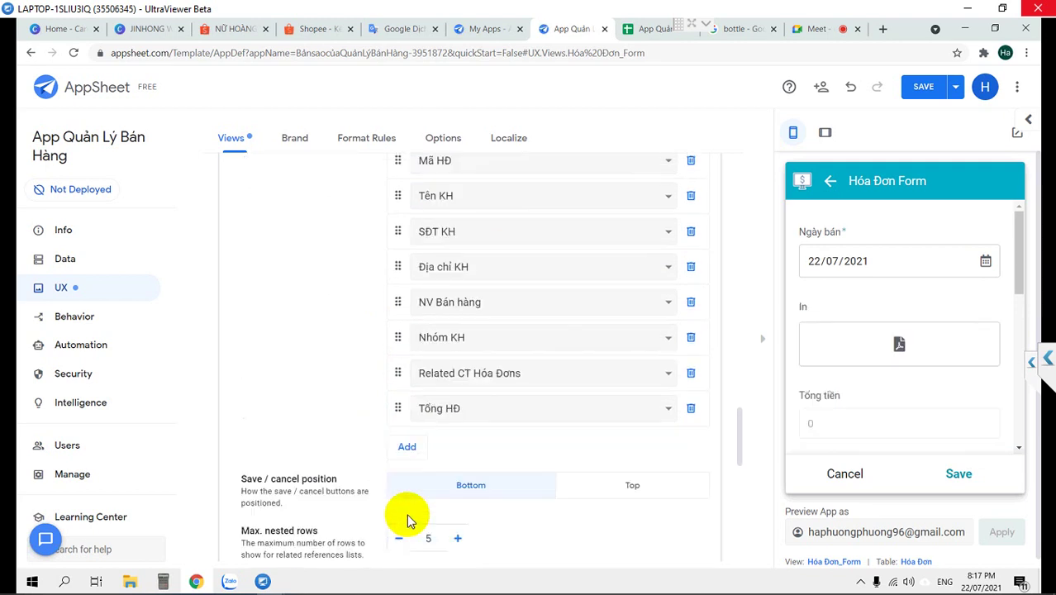
left_click(405, 443)
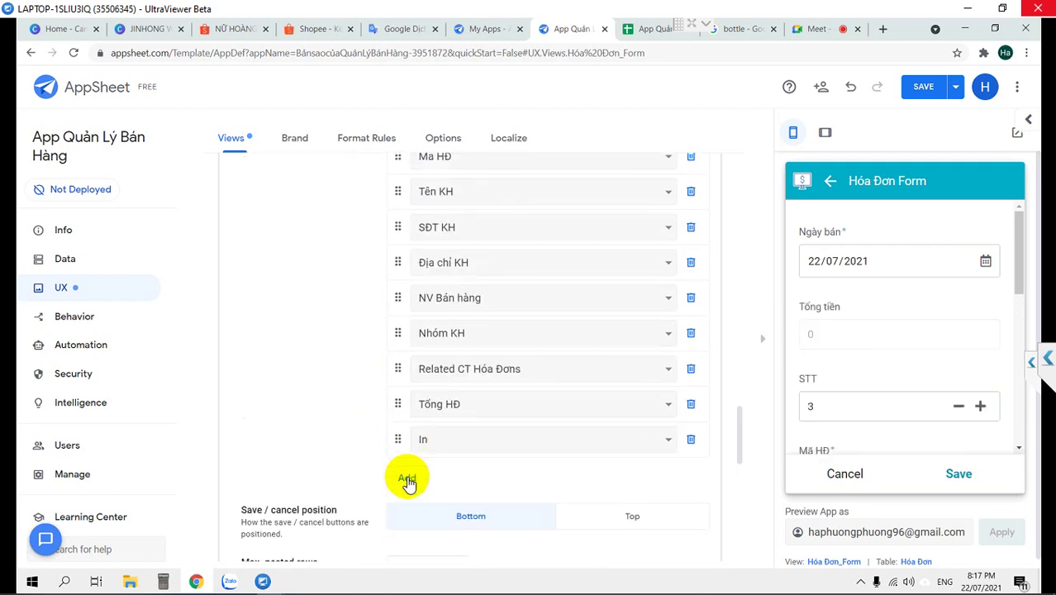
left_click(406, 479)
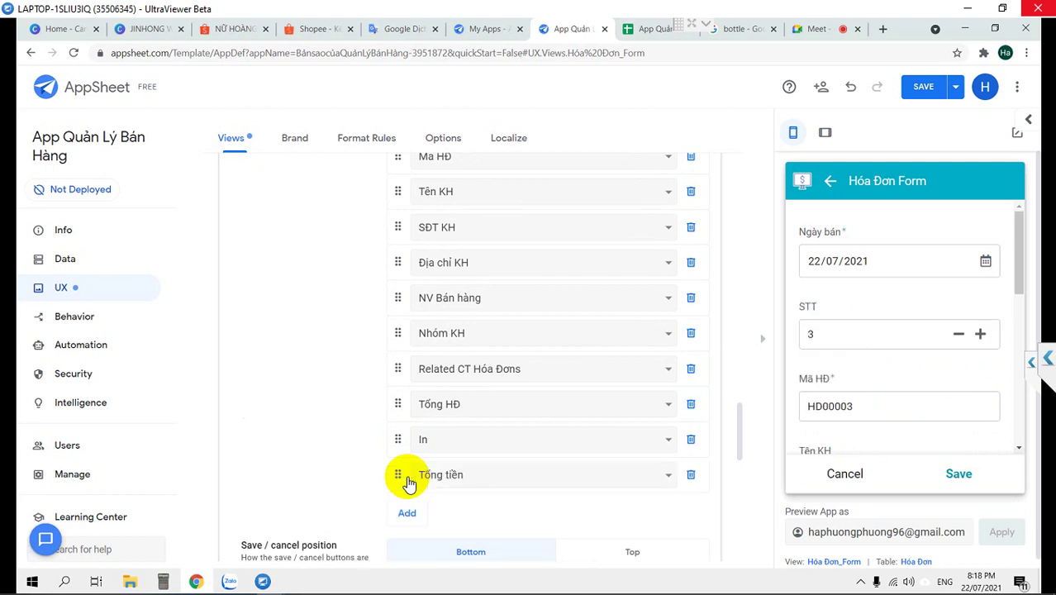
left_click_drag(393, 477, 416, 367)
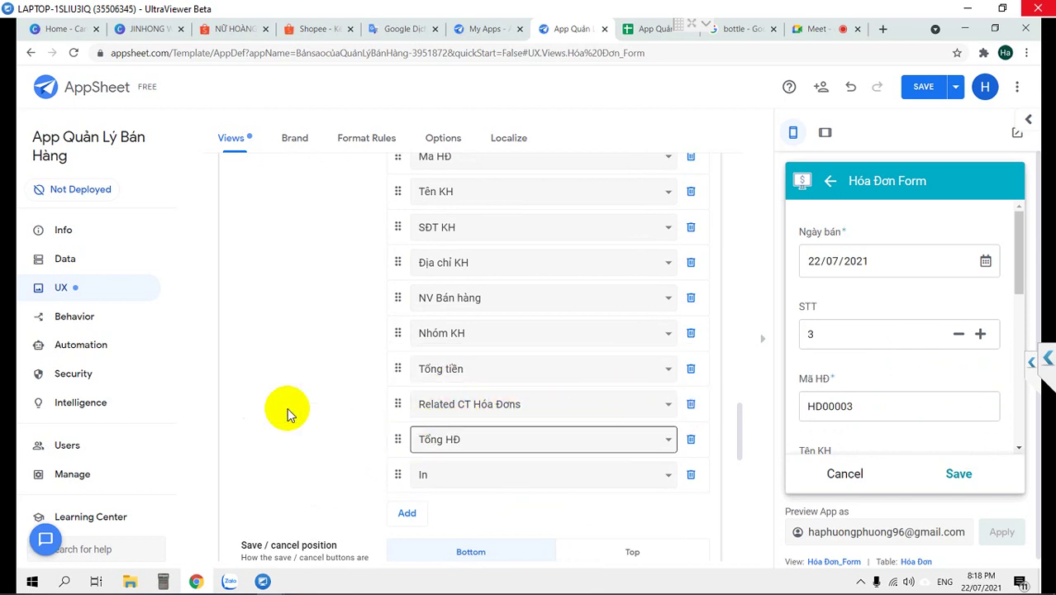
left_click(66, 263)
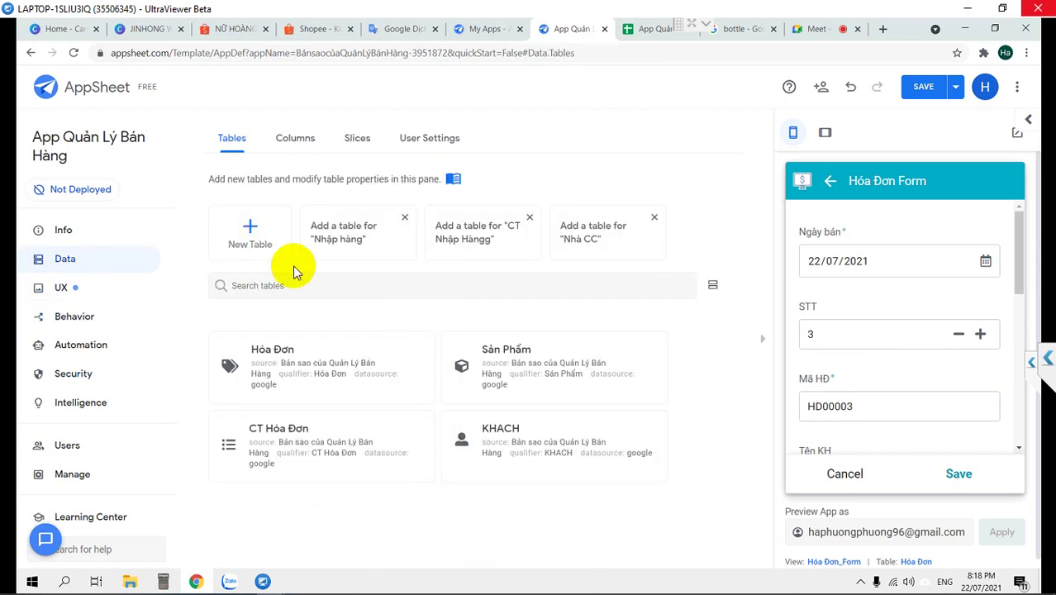
Open the Hóa Đơn table's column list and delete the virtual Tổng tiền column
left_click(308, 348)
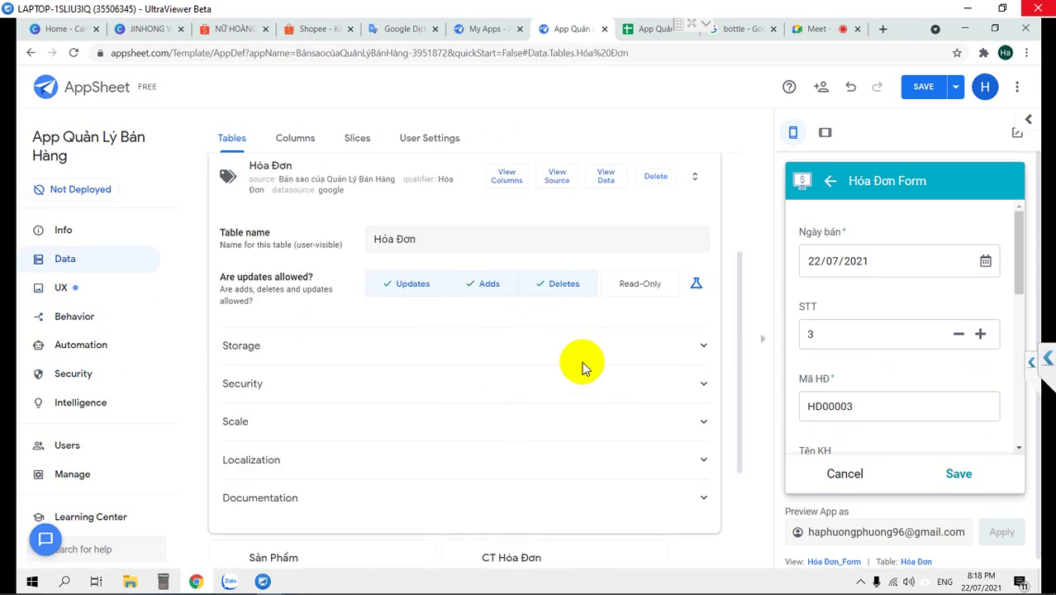
scroll(537, 289, "down", 1)
scroll(503, 234, "up", 2)
left_click(507, 252)
scroll(645, 380, "down", 3)
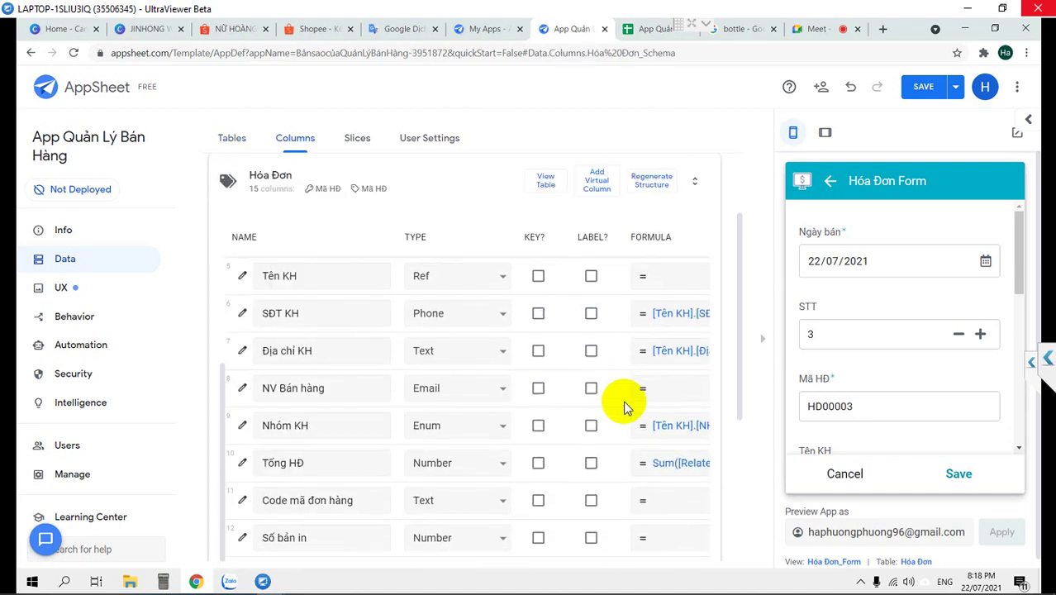
left_click(289, 496)
scroll(298, 488, "down", 1)
left_click(296, 486)
scroll(297, 485, "down", 2)
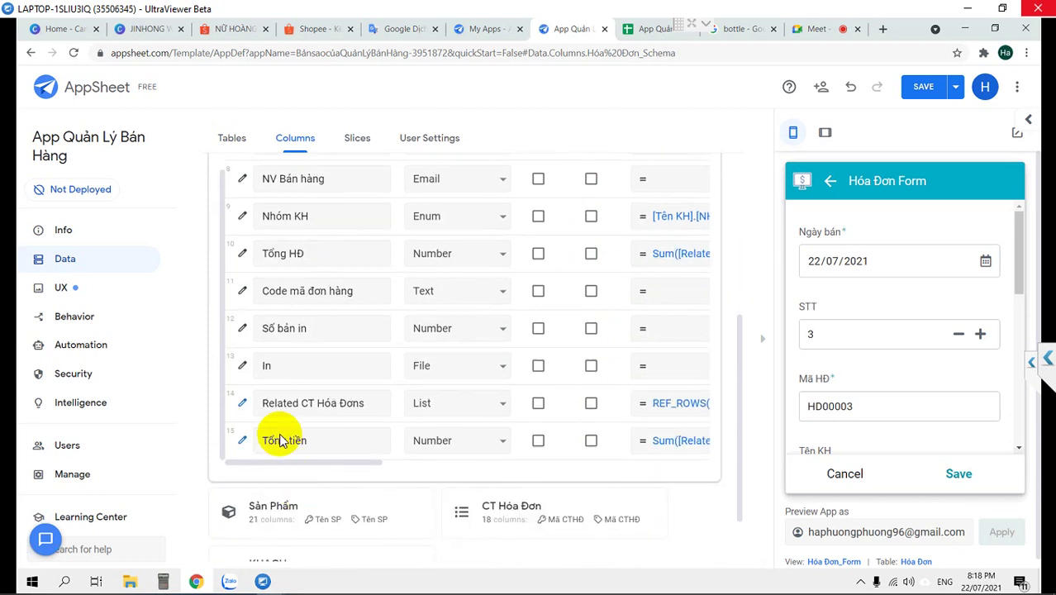
left_click(243, 442)
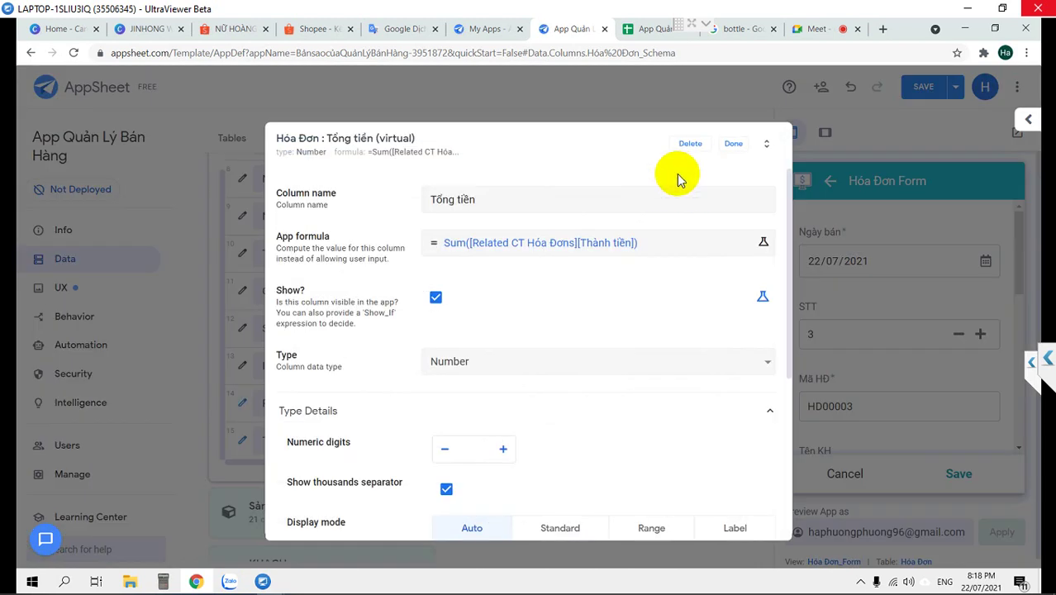
left_click(692, 144)
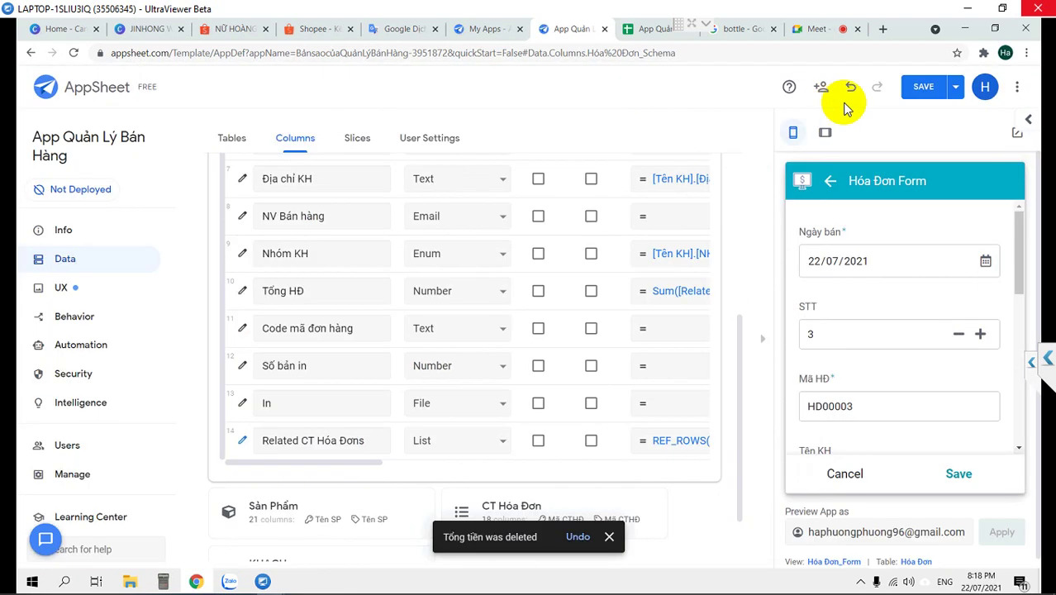
scroll(671, 337, "up", 2)
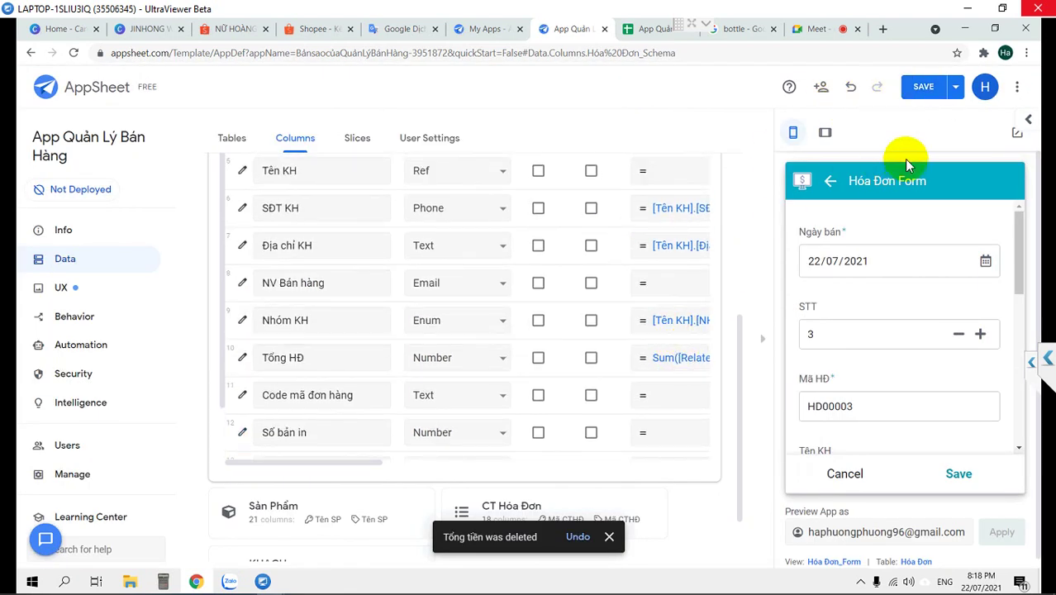
scroll(372, 221, "up", 1)
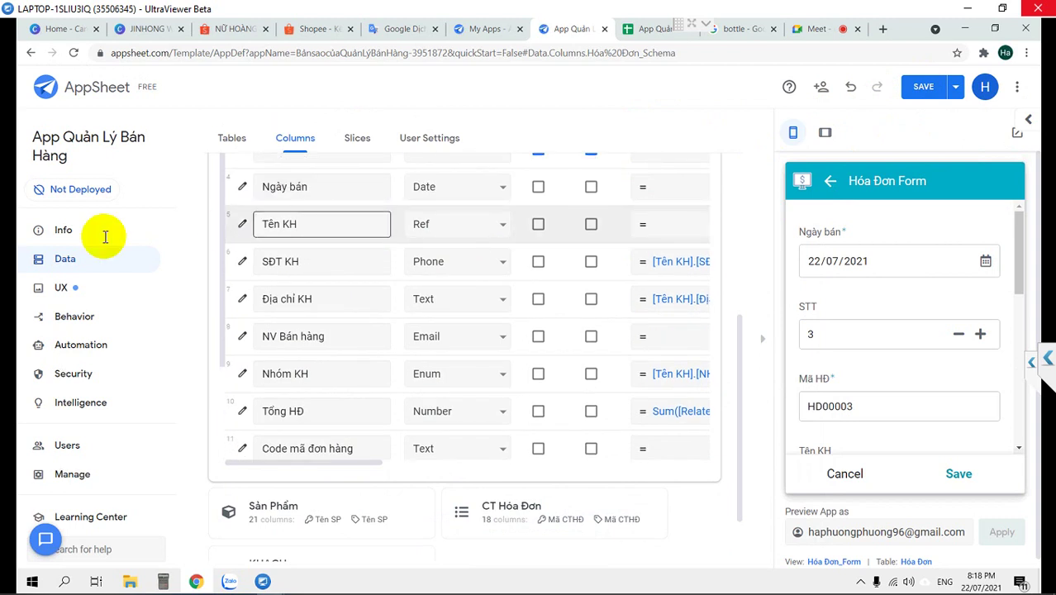
Add CT Hóa Đơn_Form order entries: other columns, _RowNumber, Mã HĐ, Mã CTHĐ, Ngày bán, Loại SP, Hình SP
left_click(62, 287)
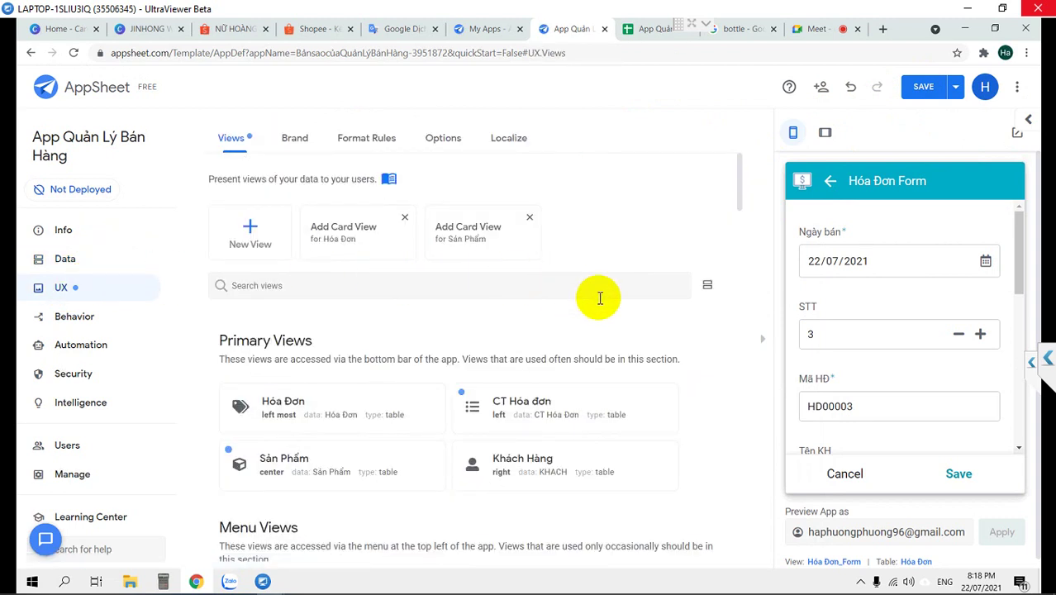
scroll(600, 298, "down", 3)
scroll(496, 388, "down", 5)
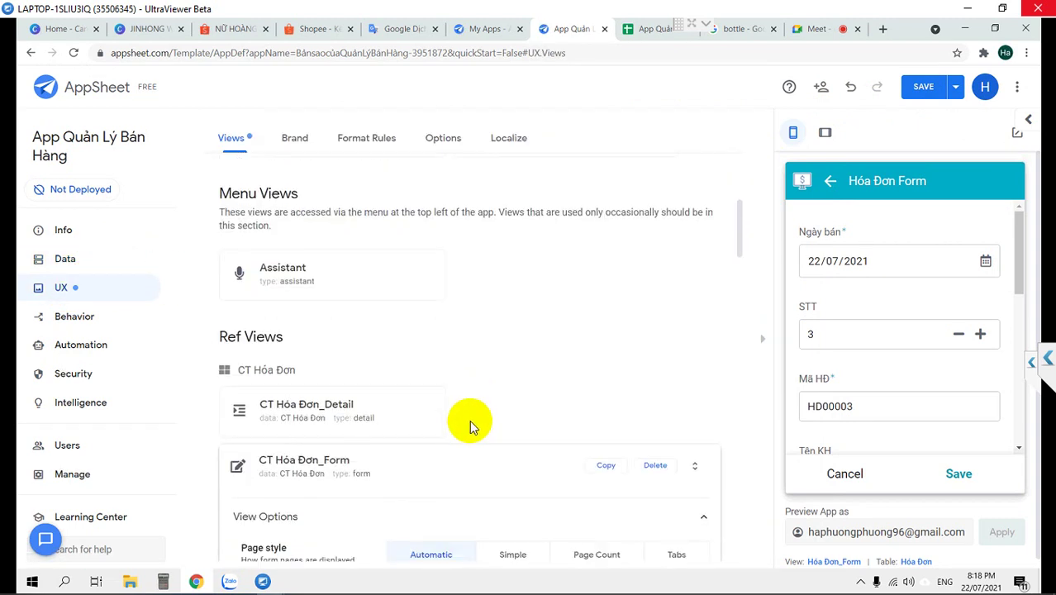
scroll(469, 421, "down", 10)
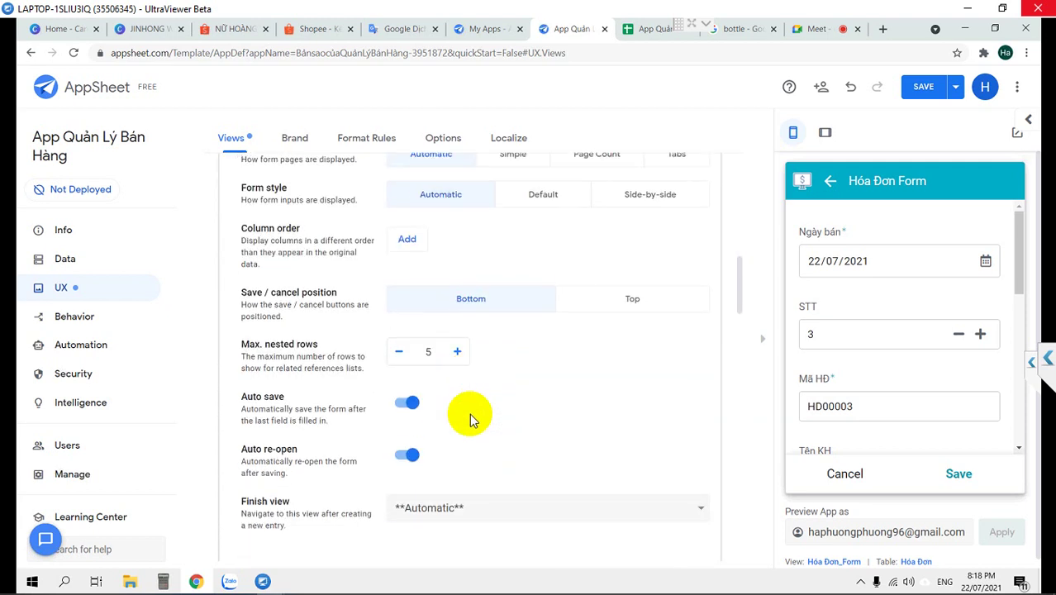
left_click(413, 245)
left_click(412, 277)
left_click(410, 312)
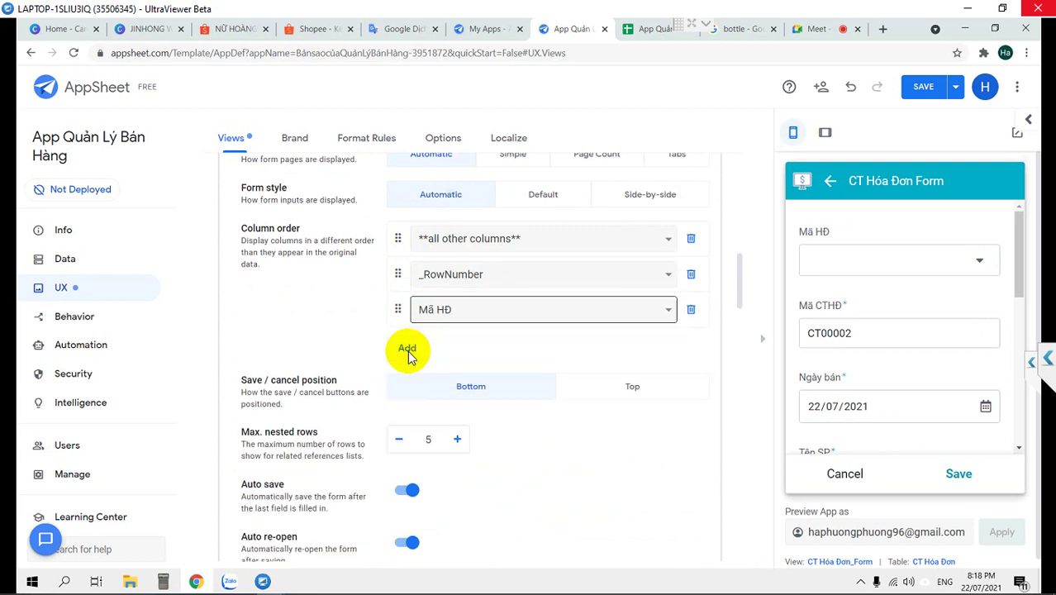
left_click(407, 349)
left_click(411, 385)
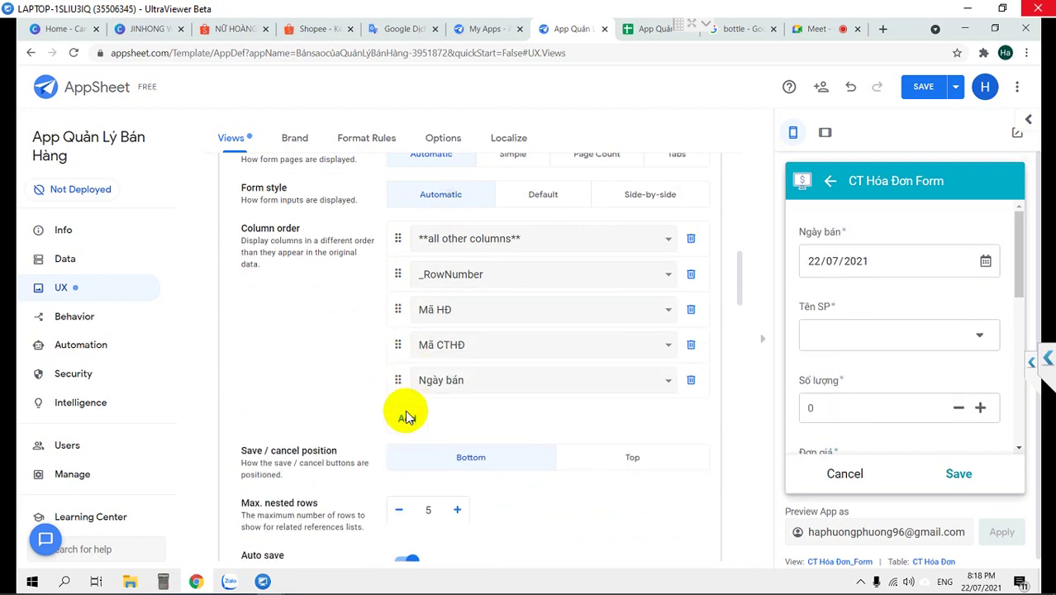
left_click(405, 417)
left_click(407, 456)
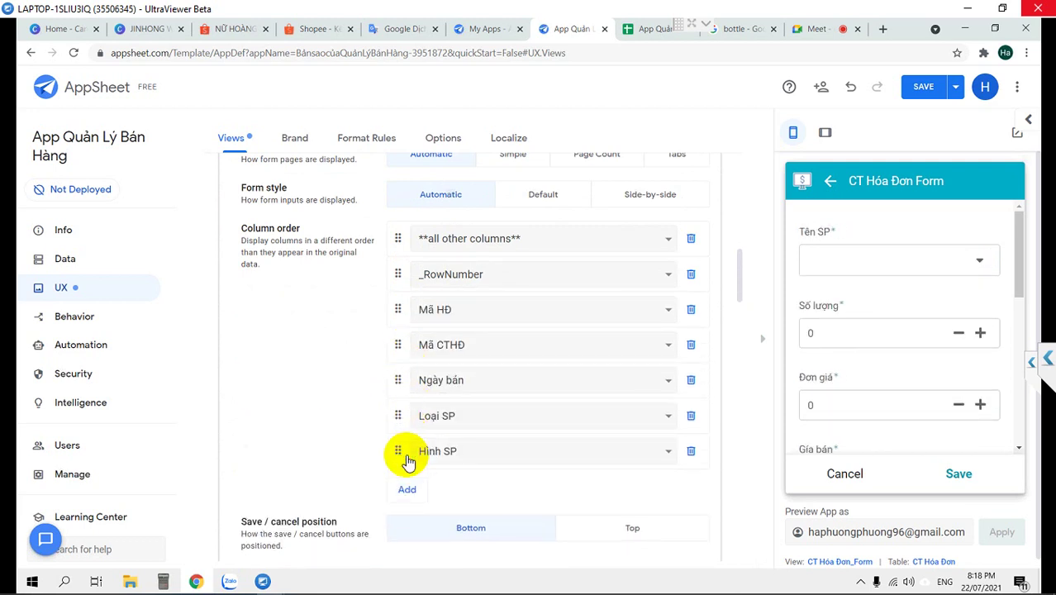
Add Mã SP and drag it to the top, then remove the Tên KH and _RowNumber rows
left_click_drag(412, 342, 425, 462)
left_click(478, 386)
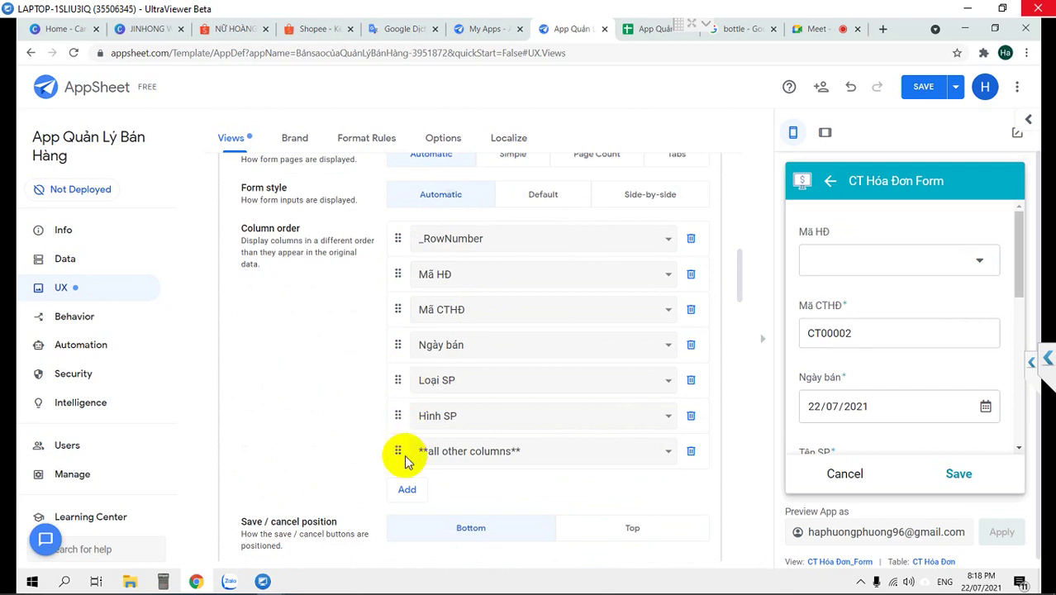
left_click(407, 490)
left_click(408, 526)
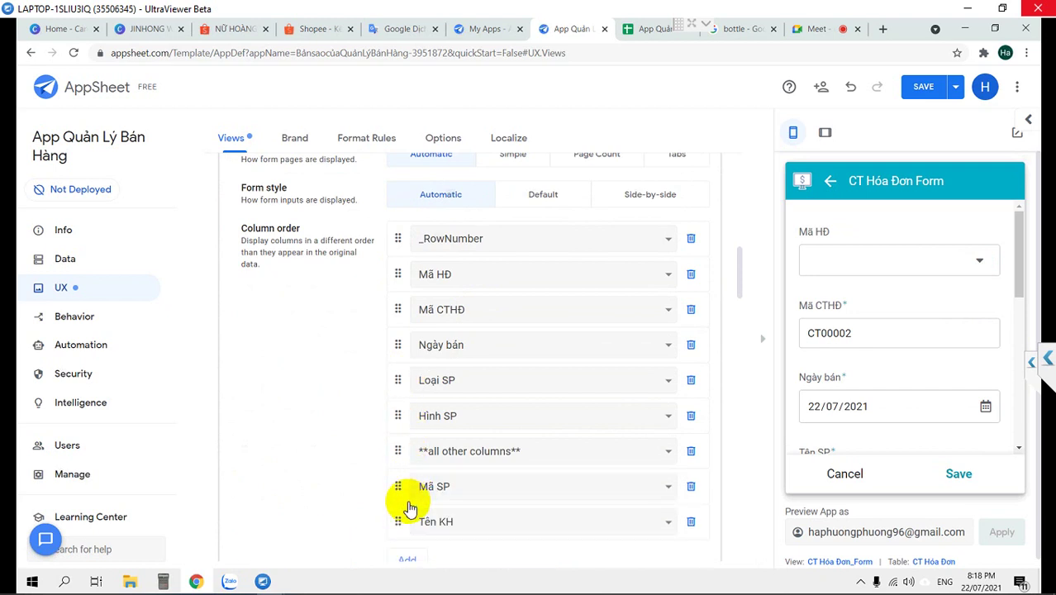
left_click_drag(399, 492, 410, 239)
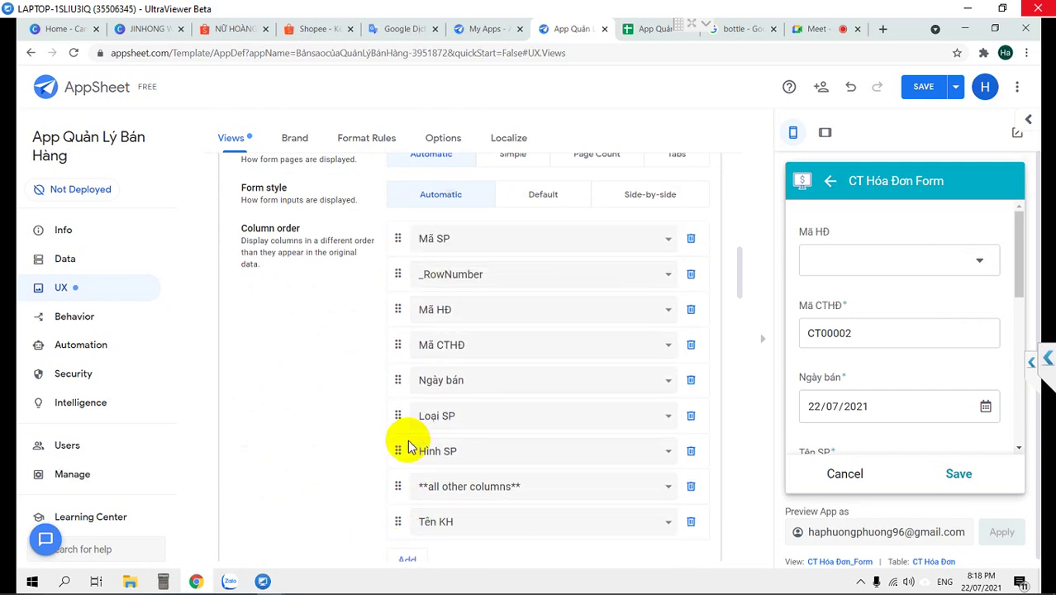
left_click_drag(402, 521, 407, 525)
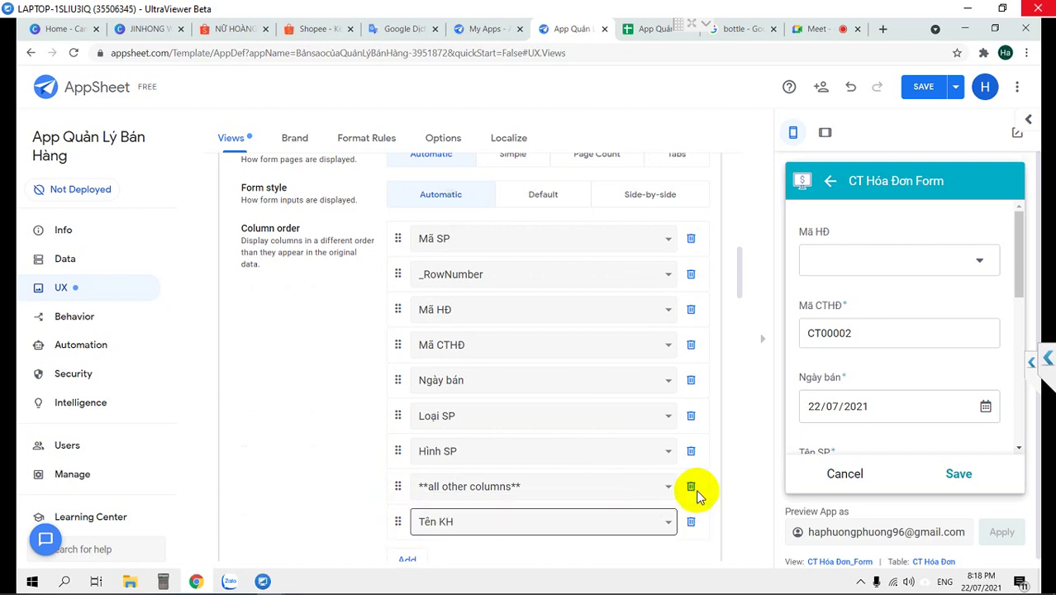
left_click(691, 518)
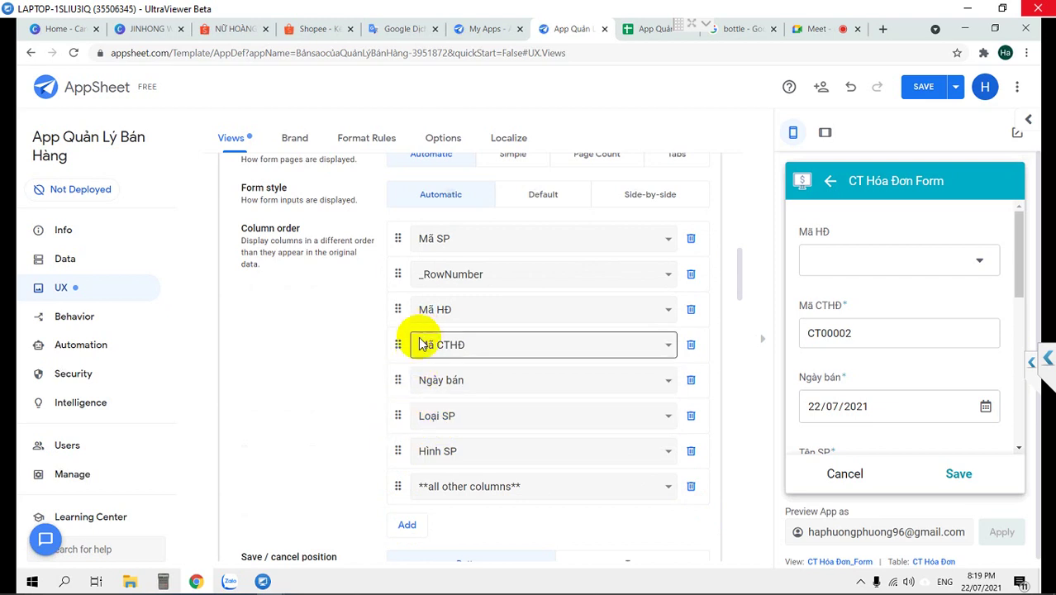
left_click(690, 273)
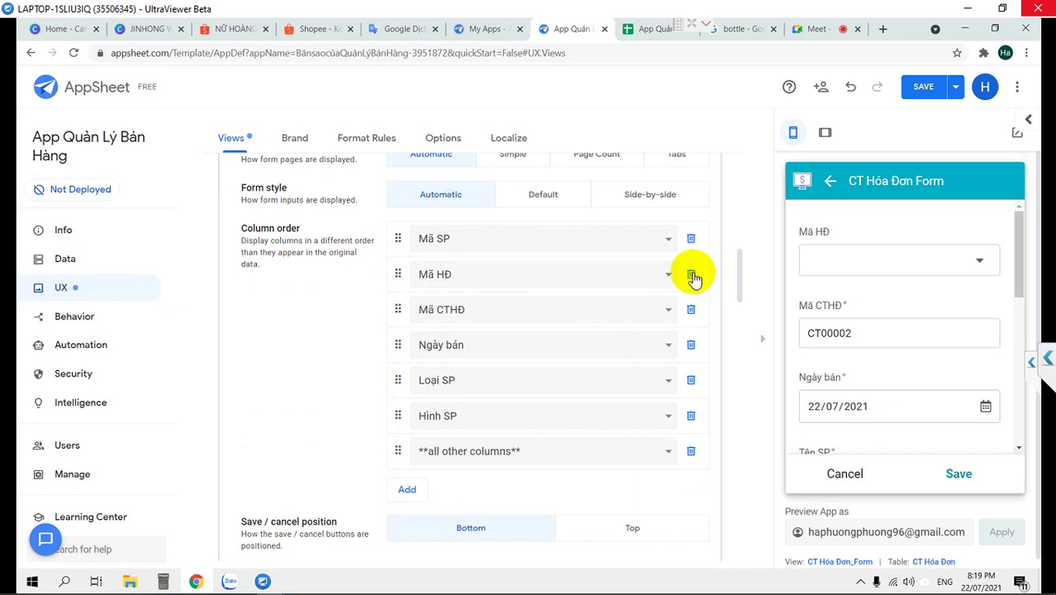
Replace Mã HĐ with Tên SP above Mã SP, and remove Mã CTHĐ
left_click(618, 275)
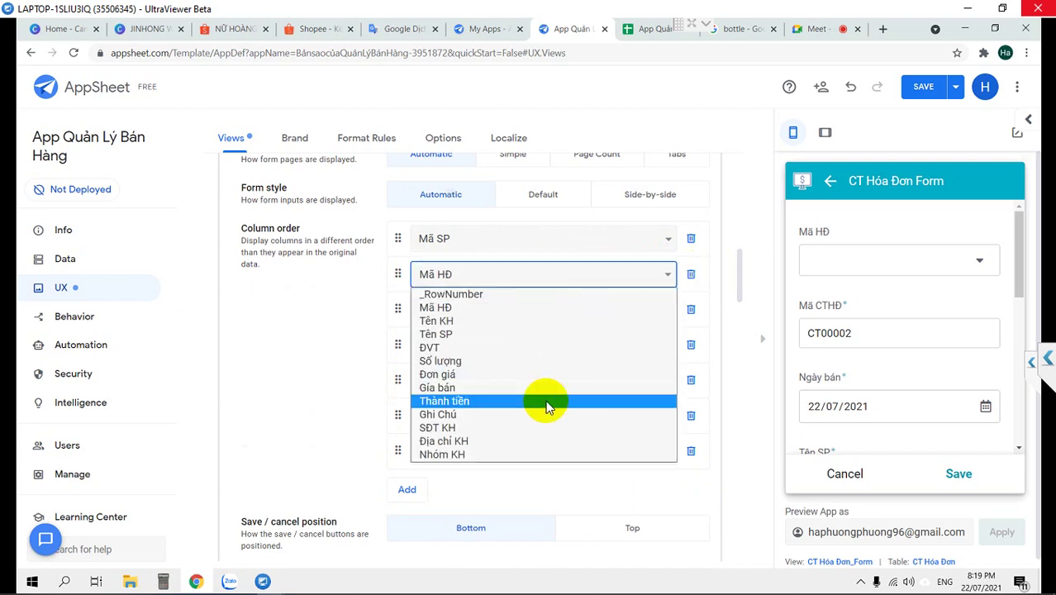
left_click(514, 341)
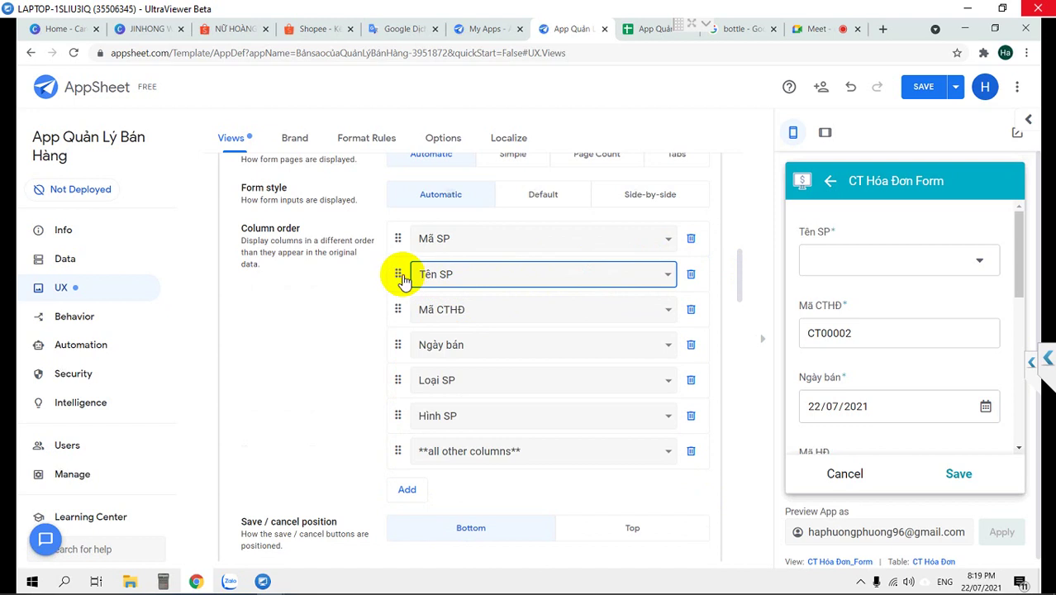
left_click_drag(399, 274, 423, 252)
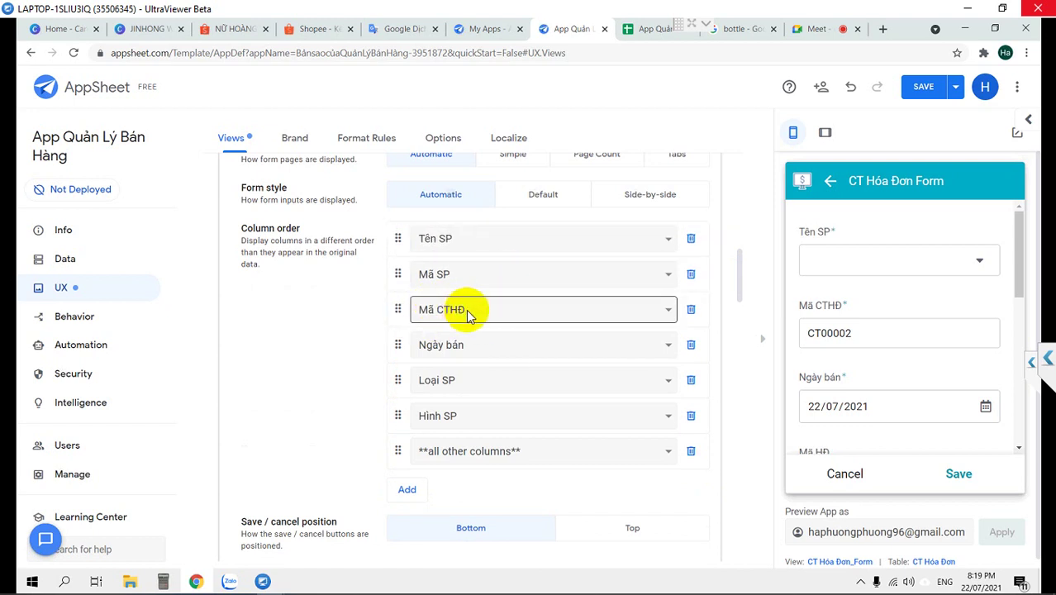
left_click(692, 310)
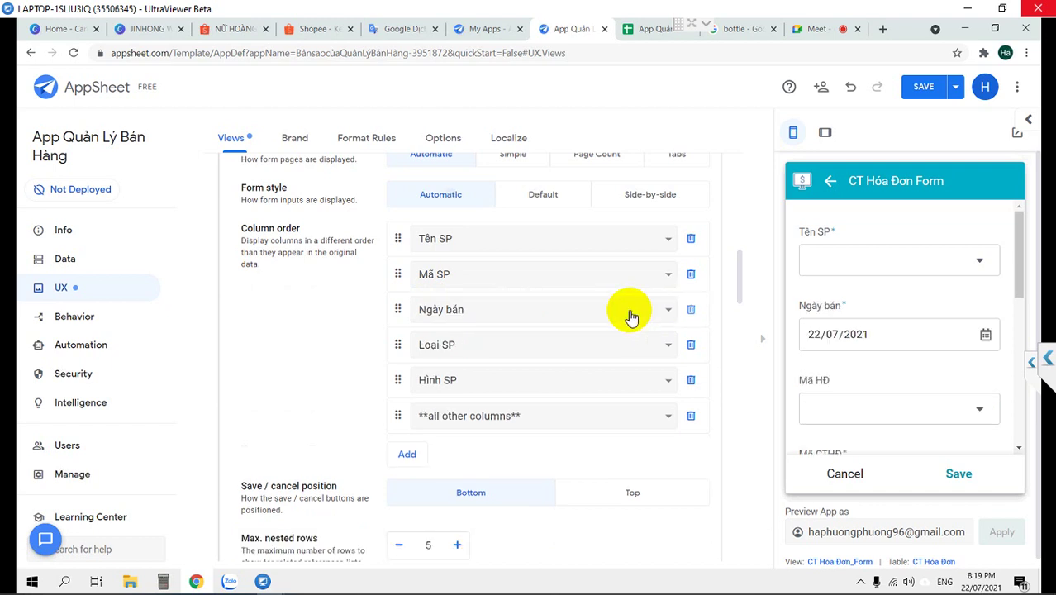
Change the Ngày bán, Loại SP and Hình SP rows to ĐVT, Số lượng and Đơn giá
left_click(523, 309)
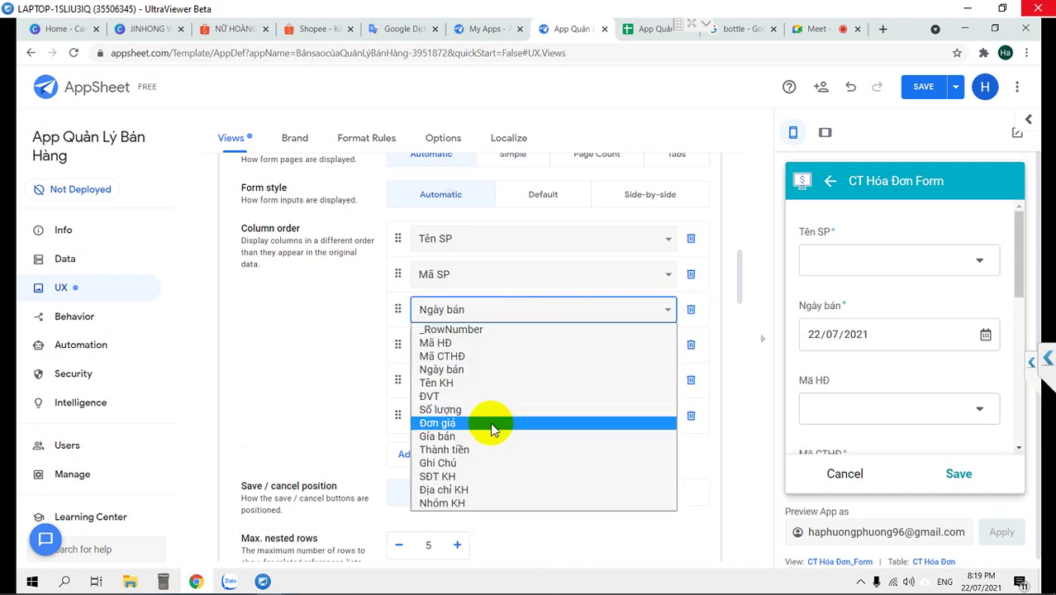
left_click(483, 397)
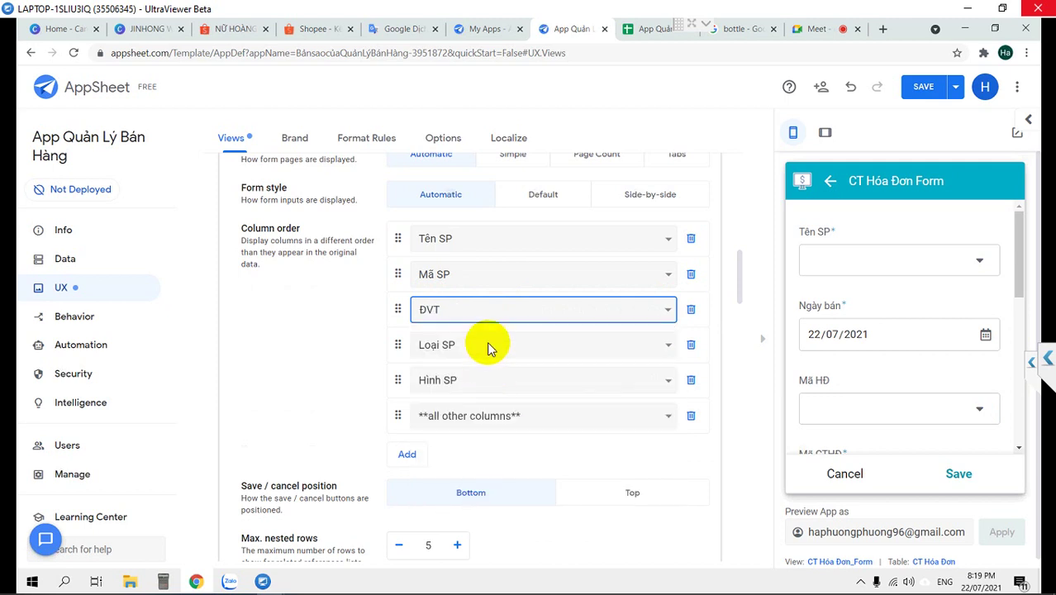
left_click(484, 350)
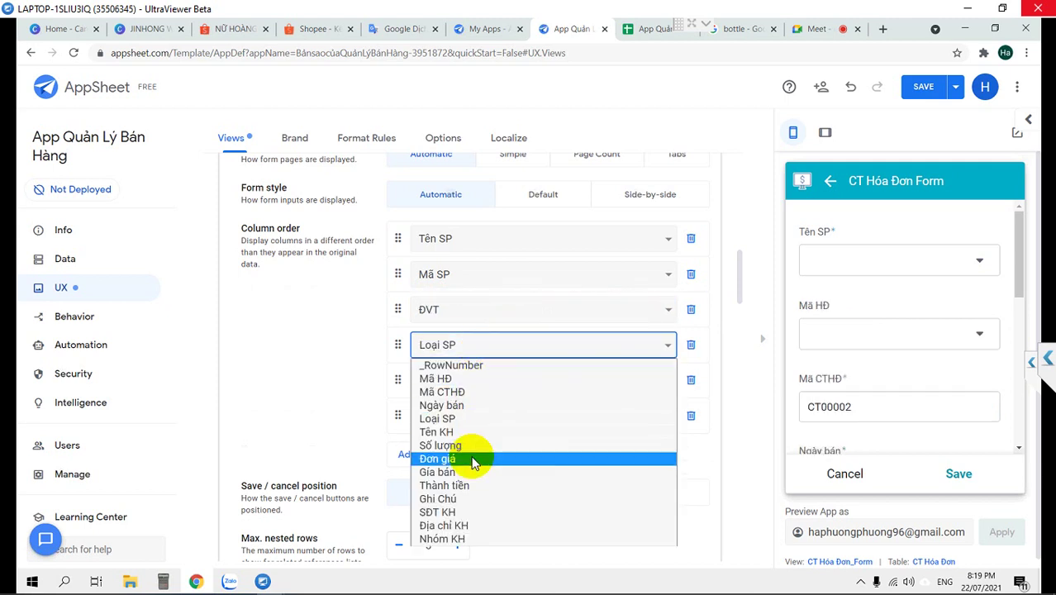
left_click(473, 445)
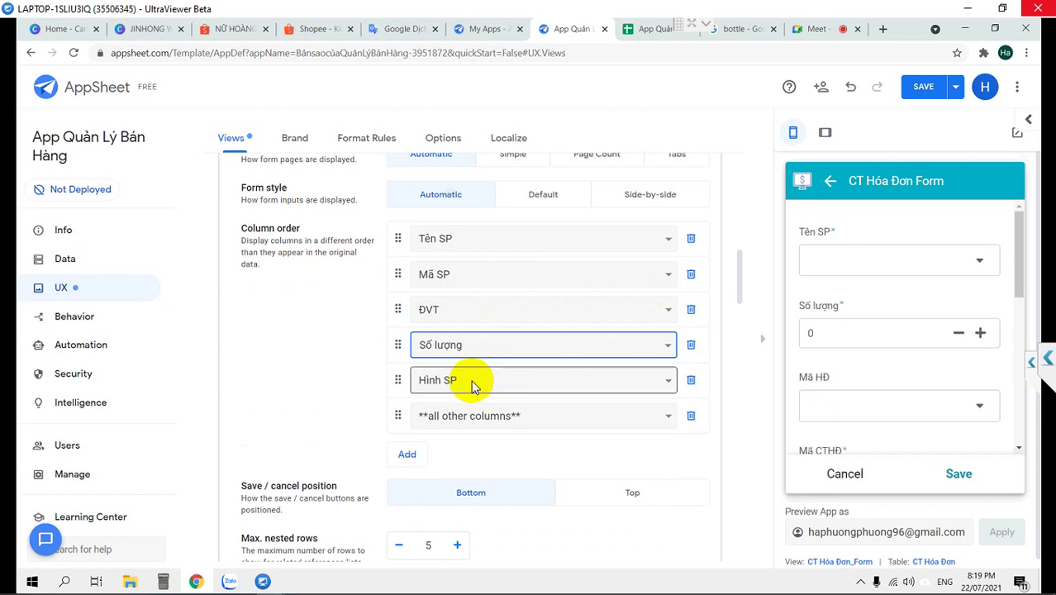
left_click(477, 378)
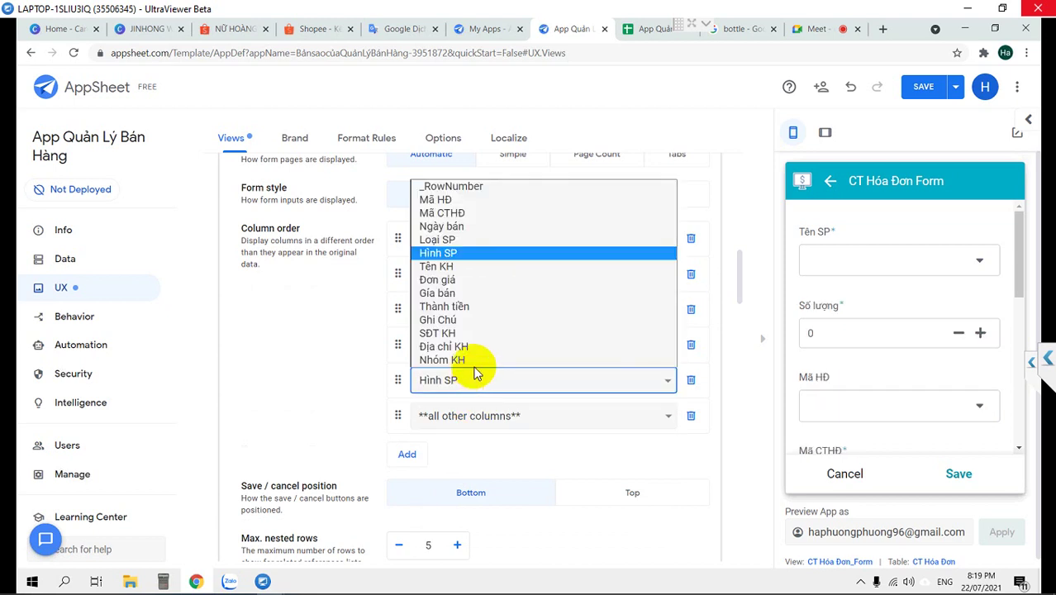
left_click(451, 285)
Add a Thành tiền row above the other columns and save the app
left_click(413, 454)
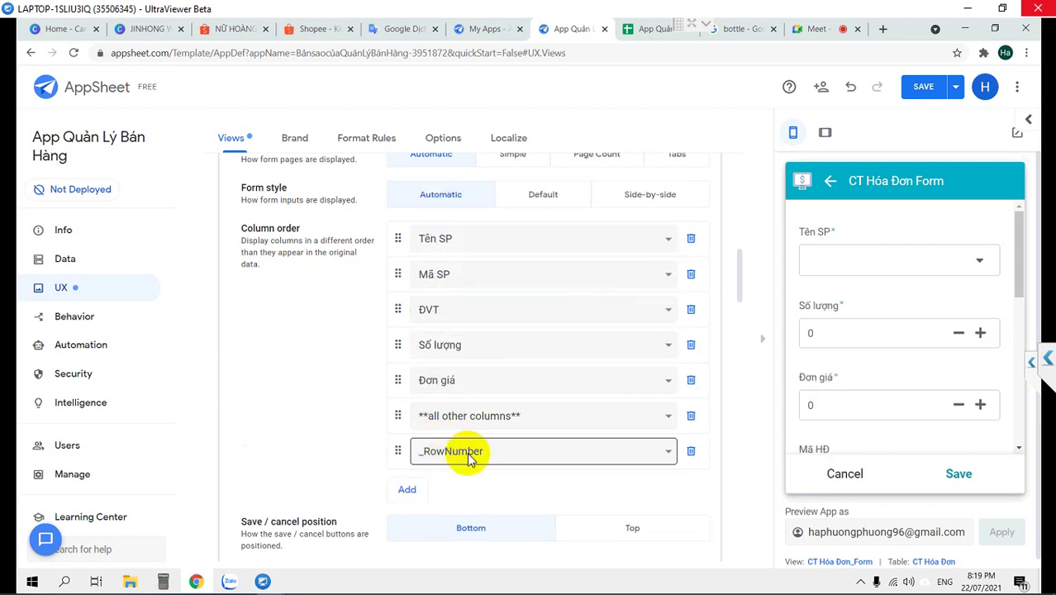
left_click(469, 455)
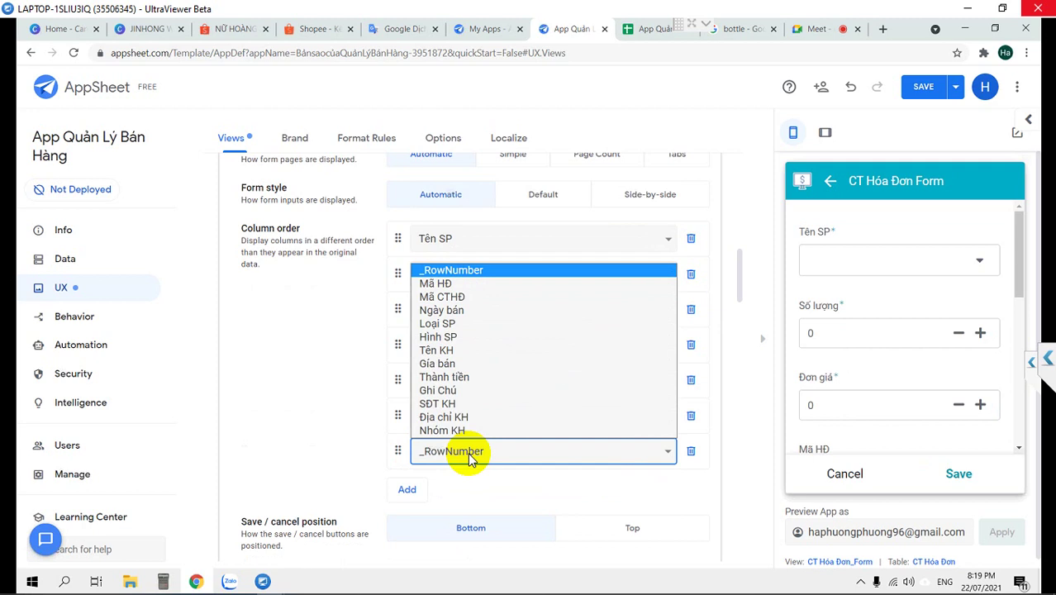
left_click(460, 375)
left_click_drag(397, 448, 394, 412)
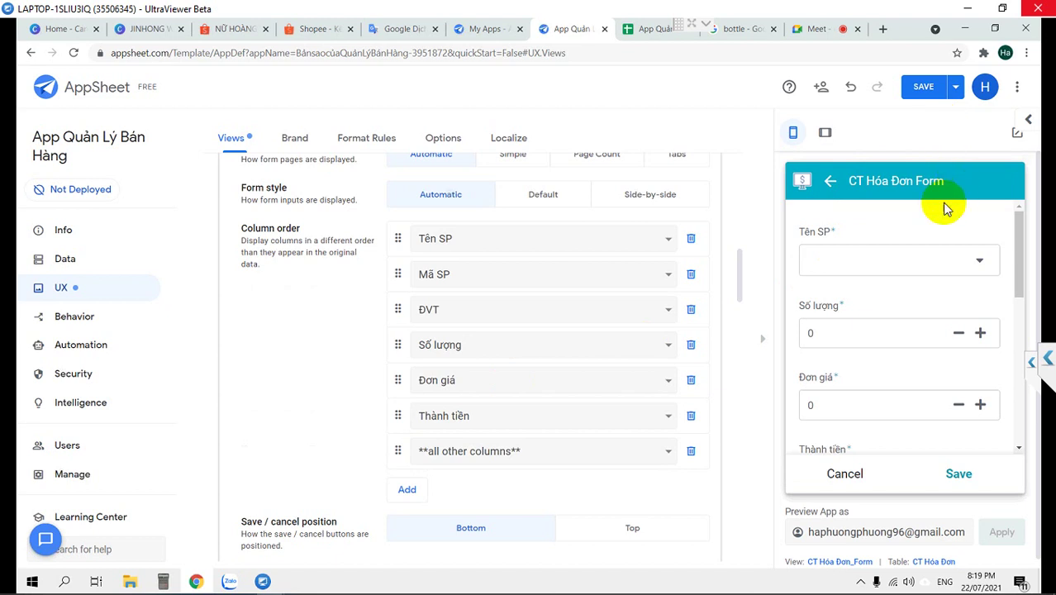
left_click(930, 93)
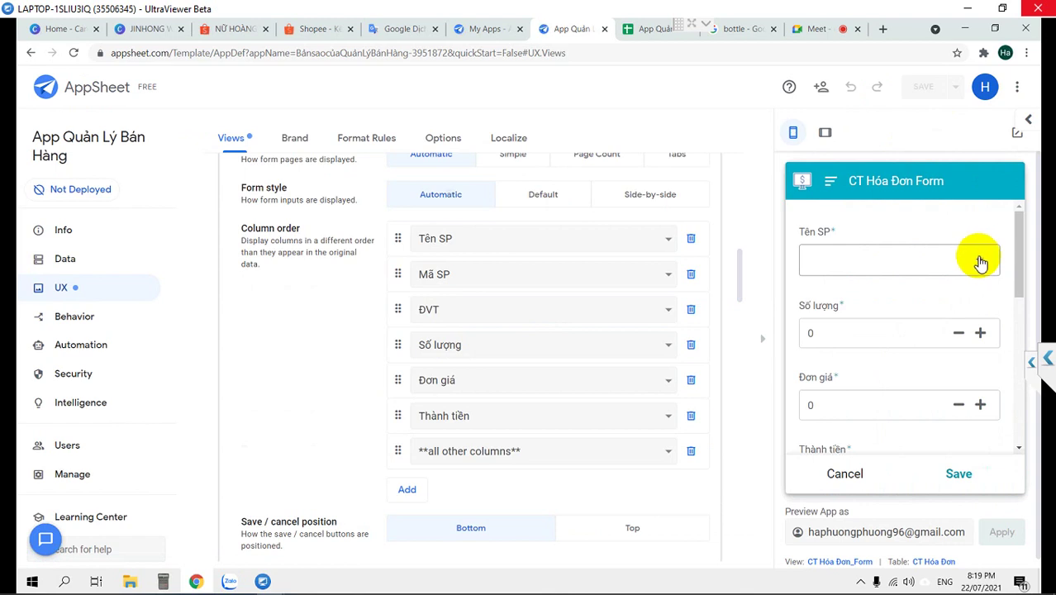
In the preview form, pick Burberry Body EDP 85ml as Tên SP and check the auto-filled Mã SP and ĐVT
scroll(976, 272, "down", 4)
scroll(974, 284, "down", 2)
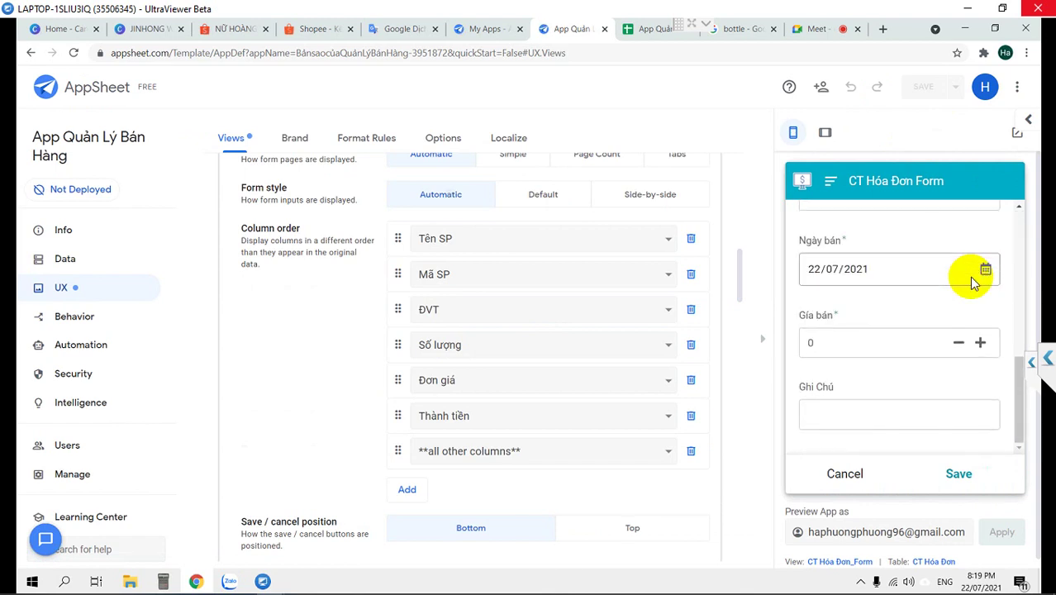
scroll(969, 275, "up", 6)
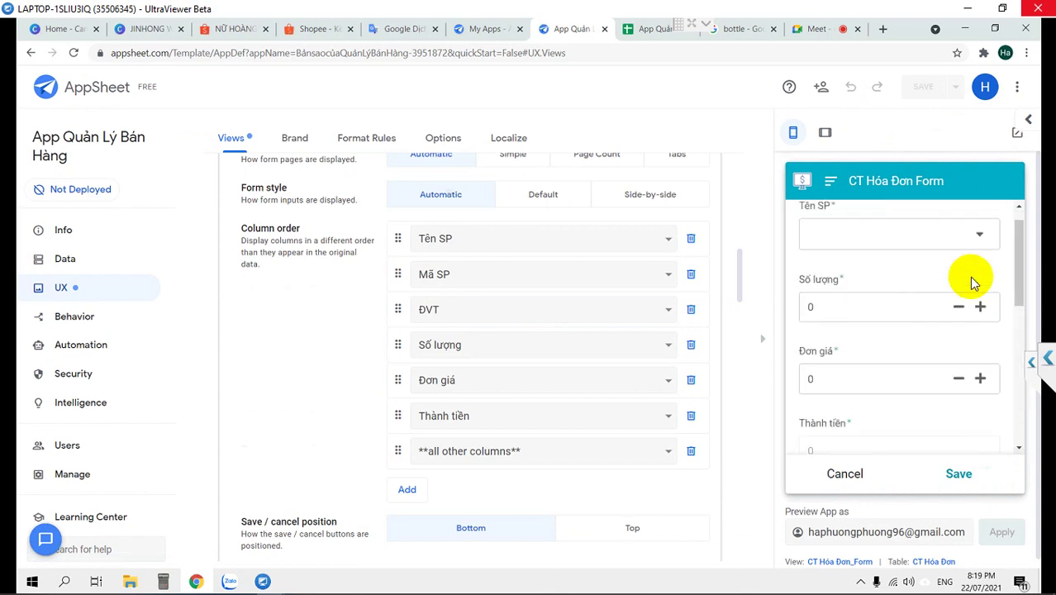
left_click(929, 267)
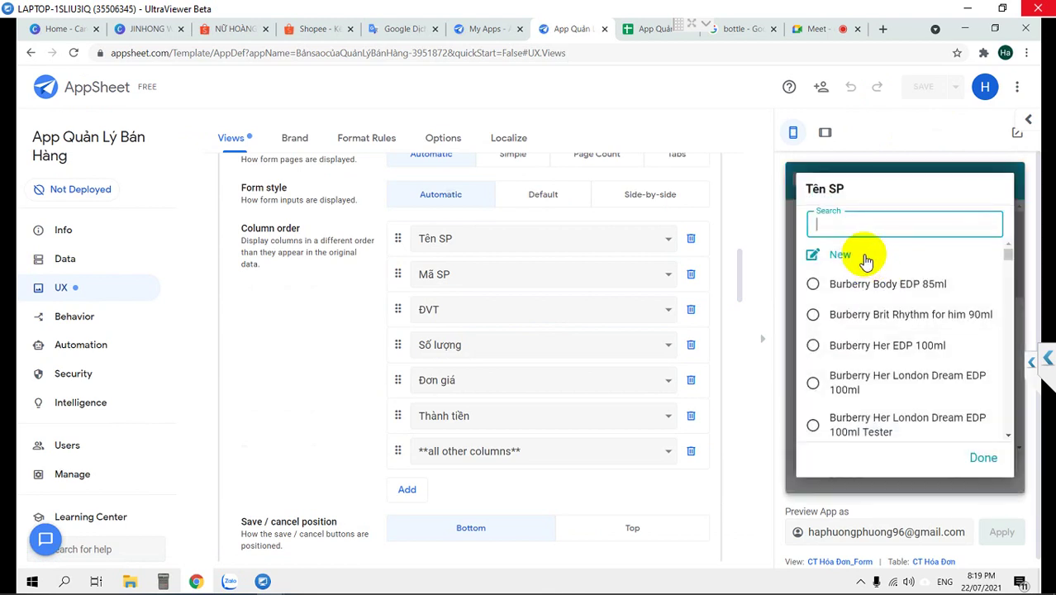
left_click(867, 277)
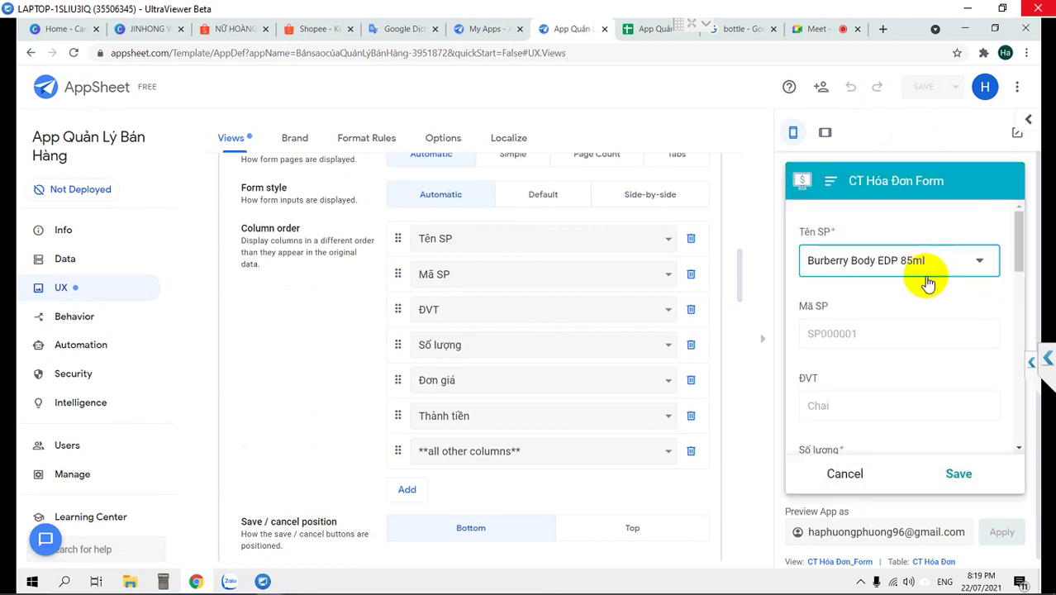
scroll(928, 283, "down", 3)
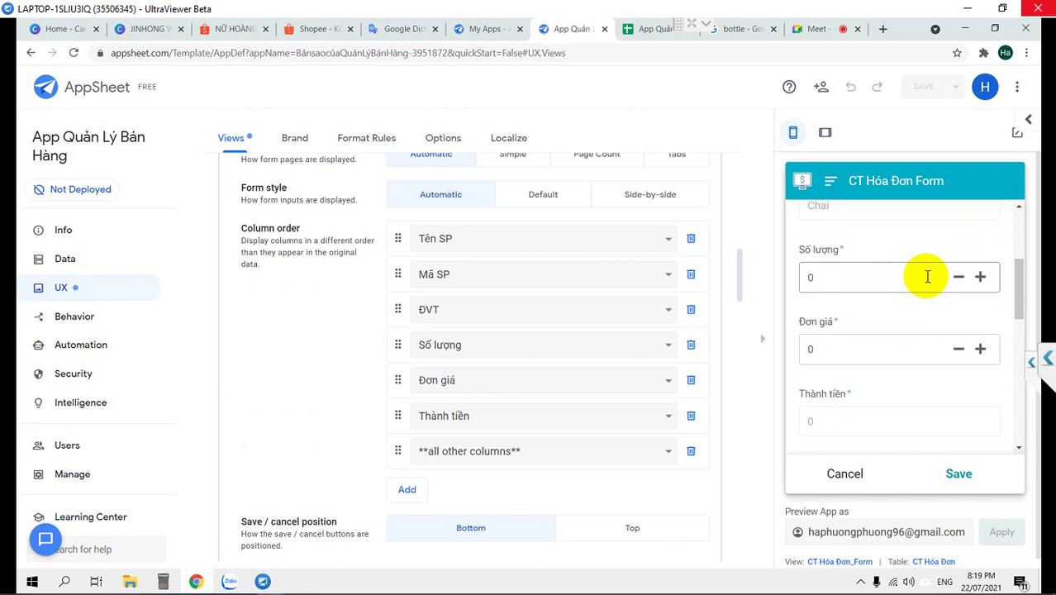
scroll(927, 277, "up", 3)
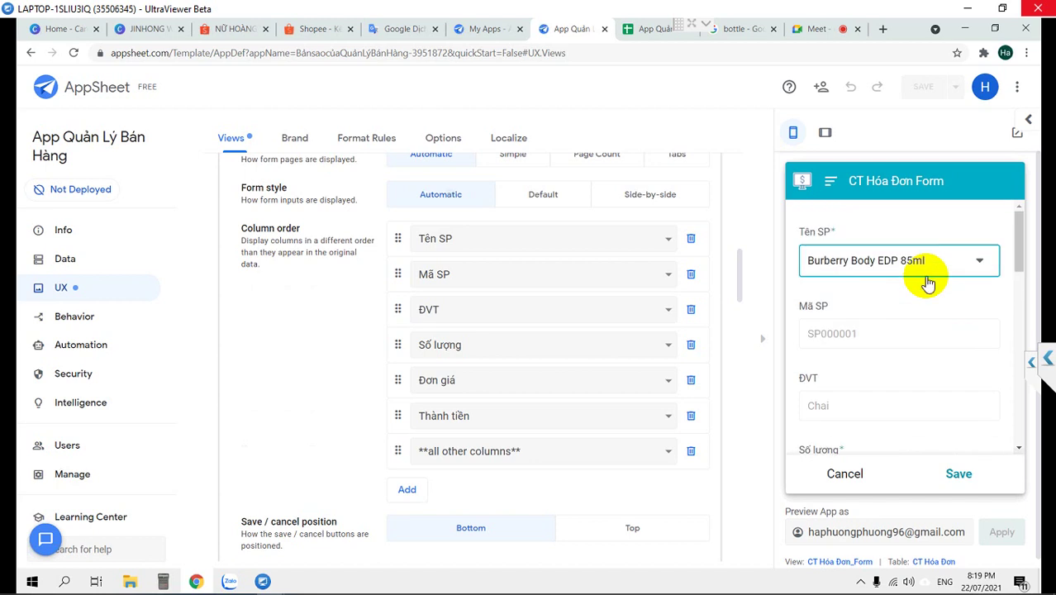
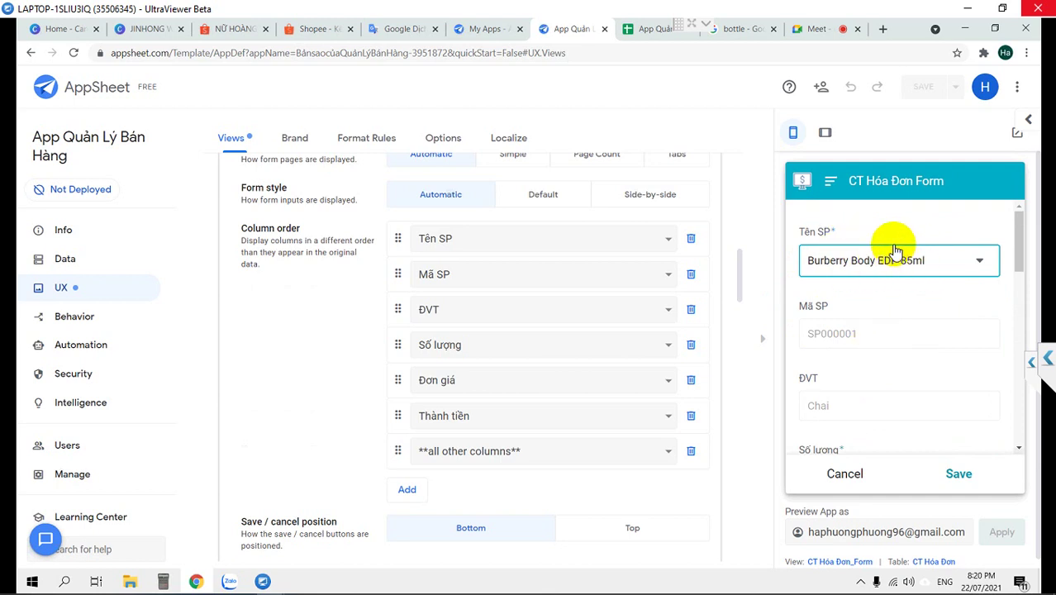
Fill a new line with Jean Paul Gaultier Le Beau 125ml Tester, quantity 4, invoice HD00001
scroll(931, 376, "down", 1)
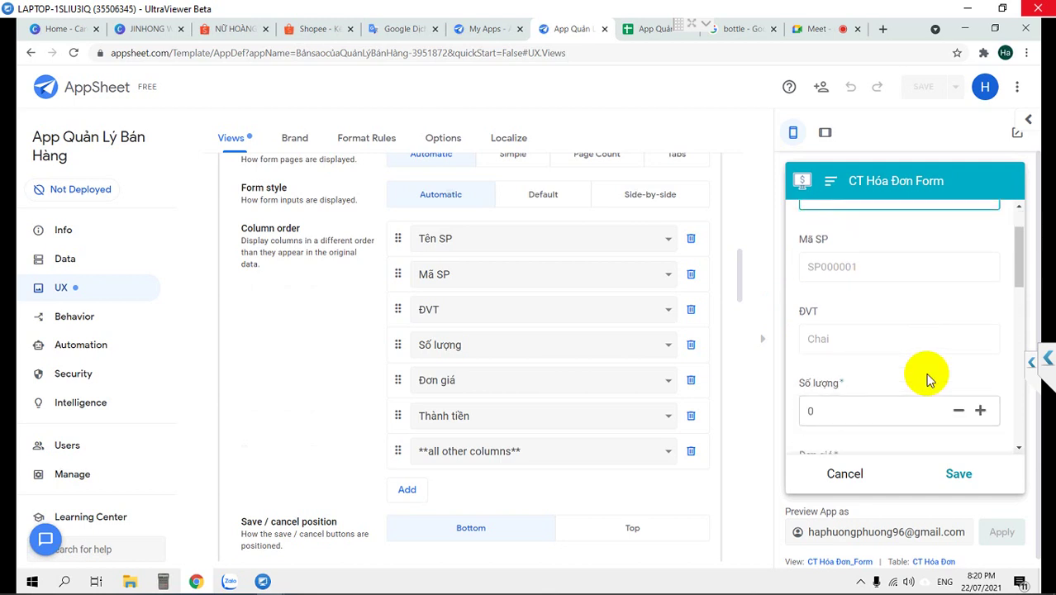
scroll(836, 415, "down", 2)
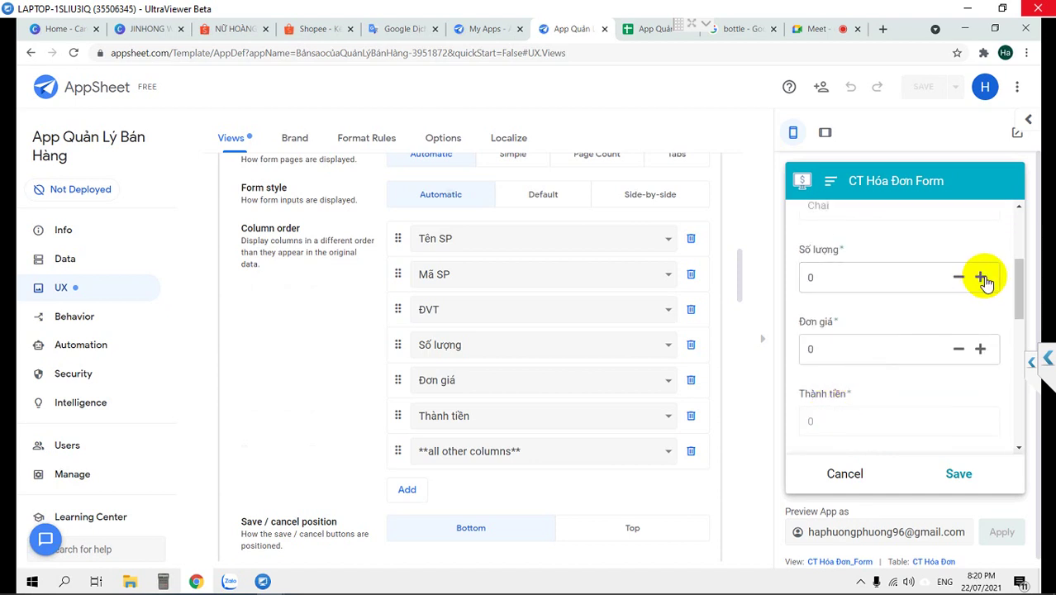
scroll(960, 297, "up", 3)
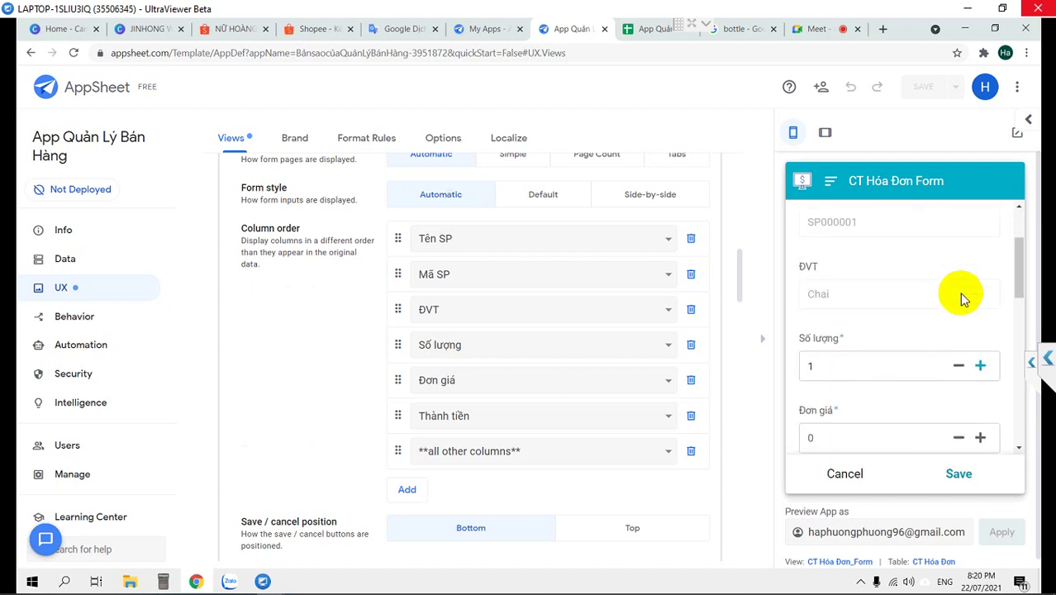
left_click(891, 266)
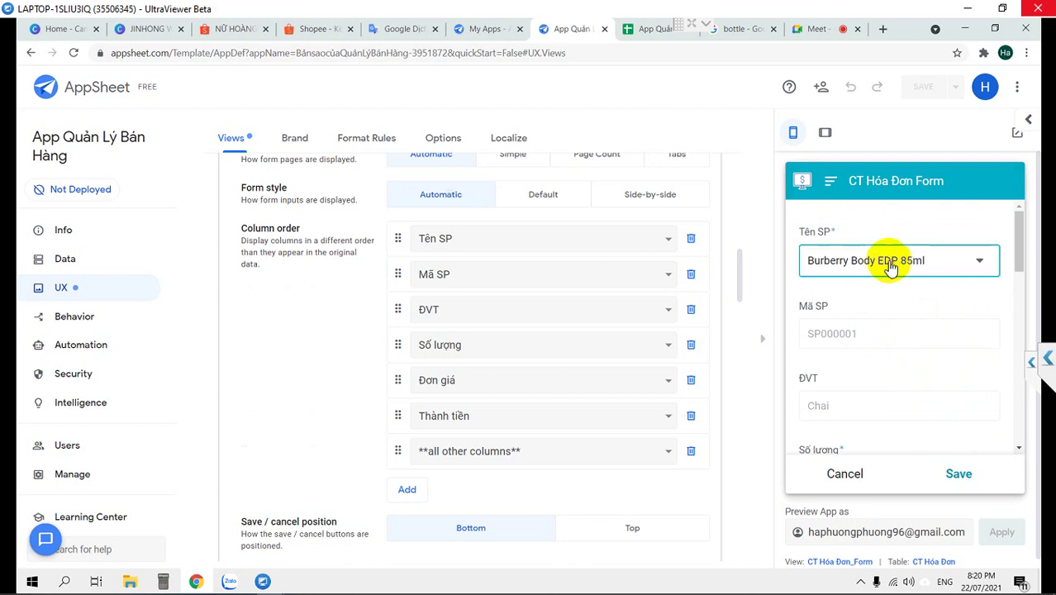
type("Jean Paul Gaultier Le Beau 125ml Tester")
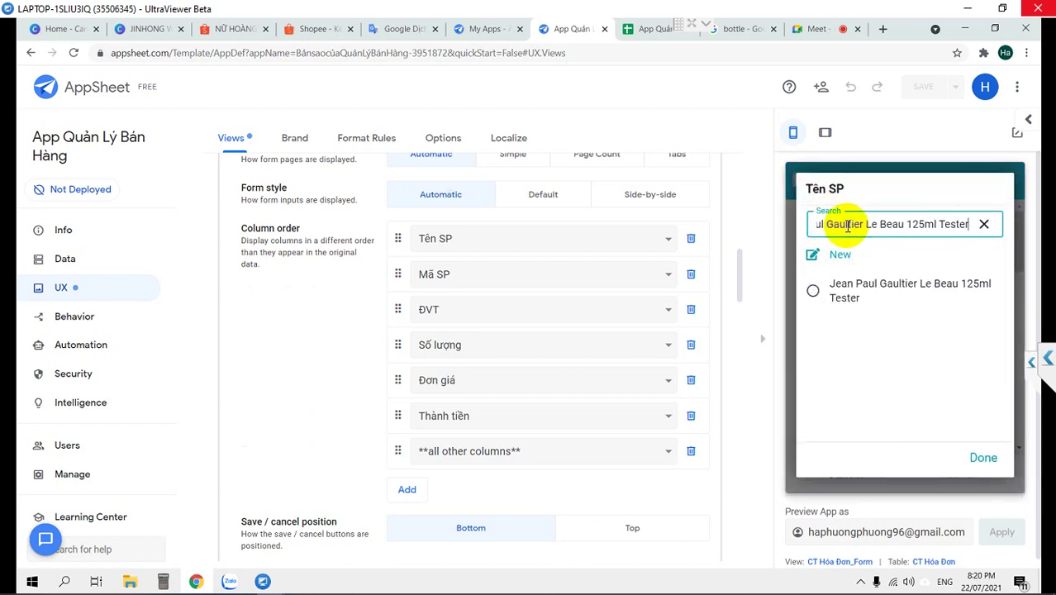
left_click(818, 288)
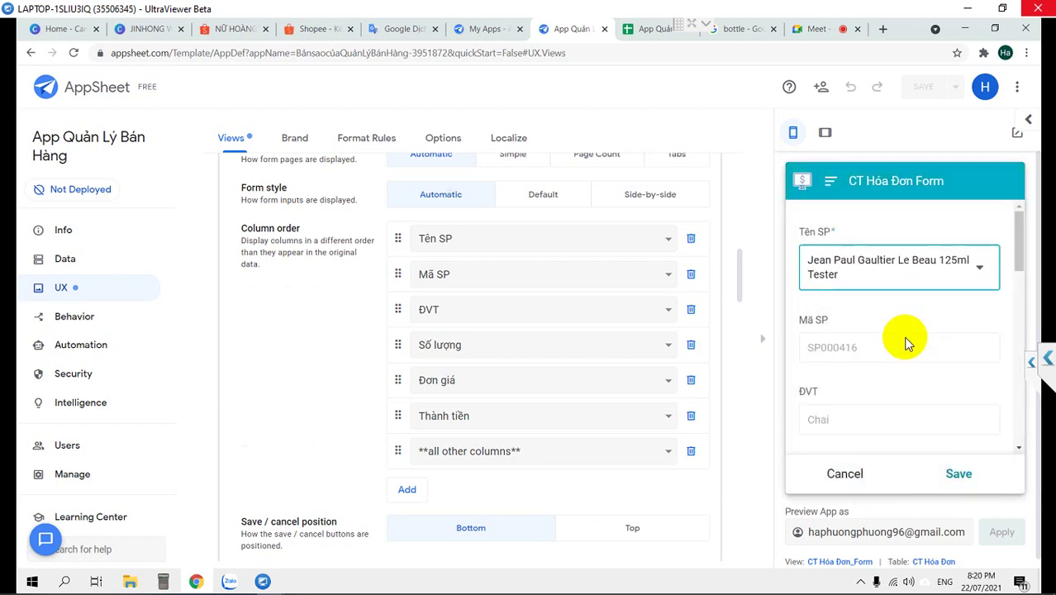
scroll(893, 312, "down", 3)
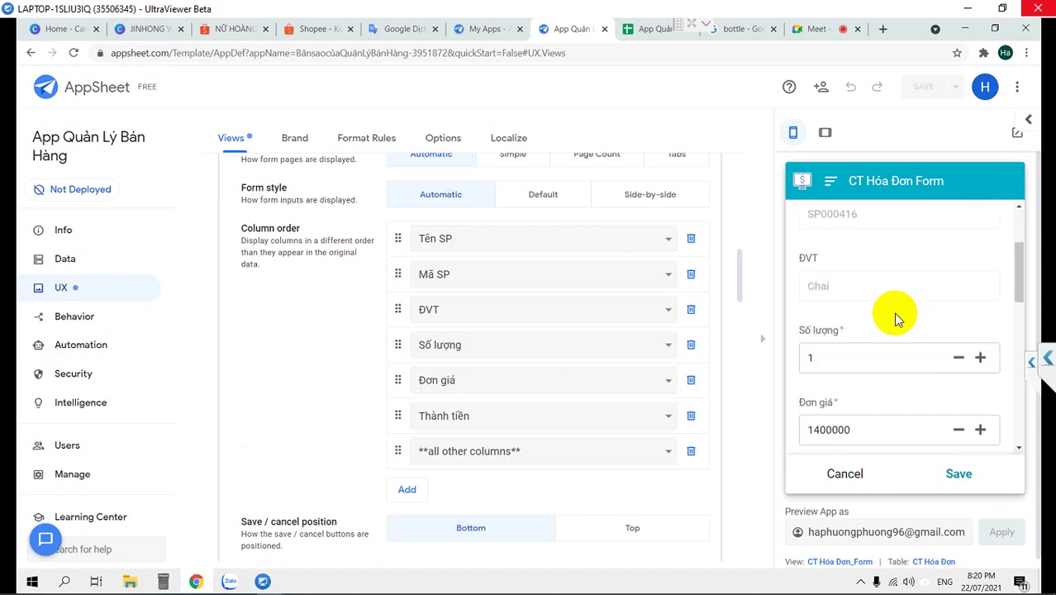
left_click(980, 293)
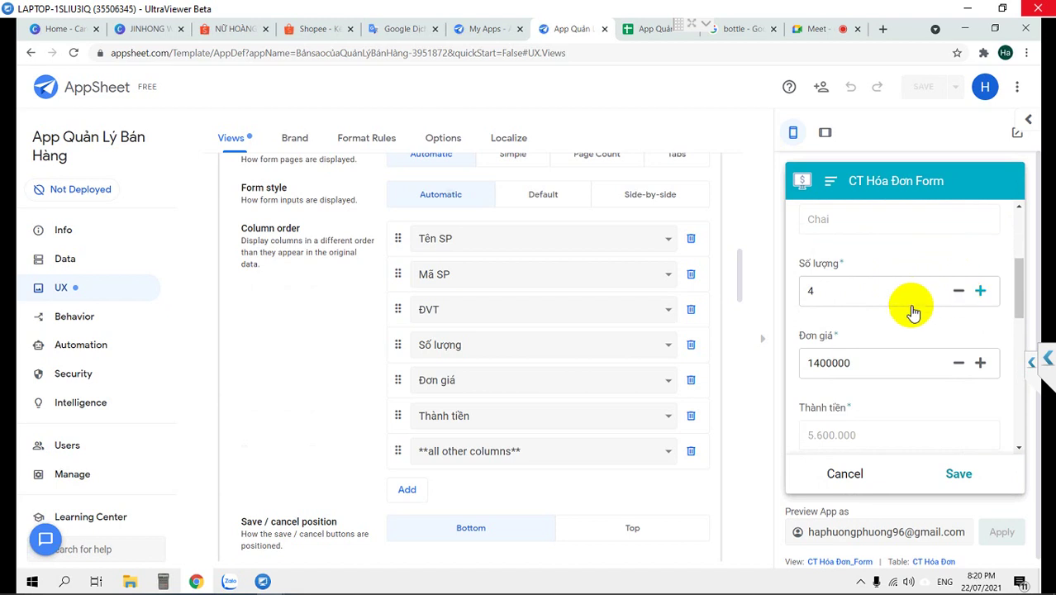
scroll(909, 307, "down", 2)
left_click(893, 374)
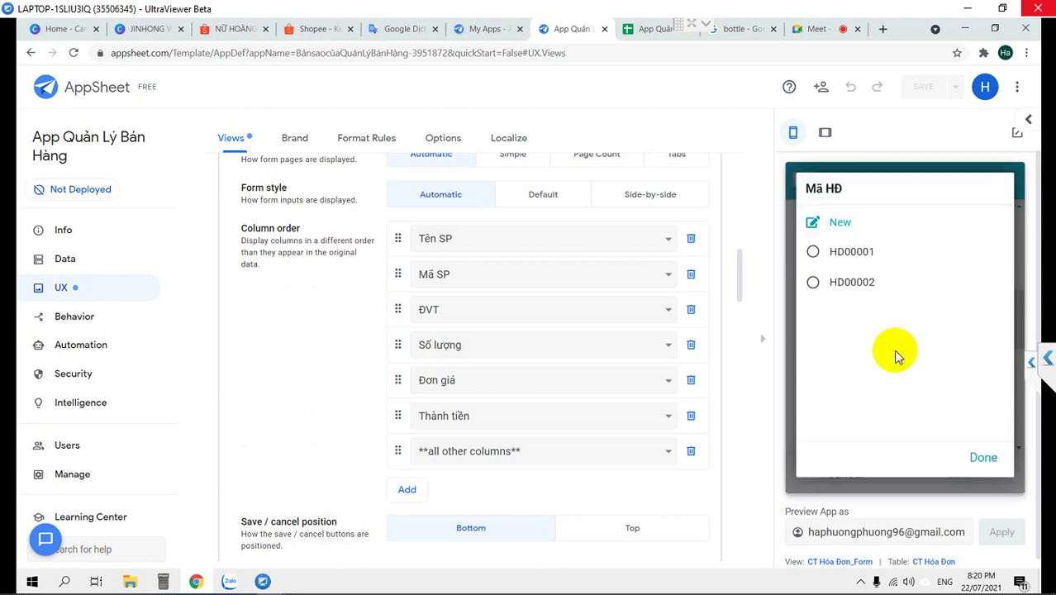
left_click(816, 256)
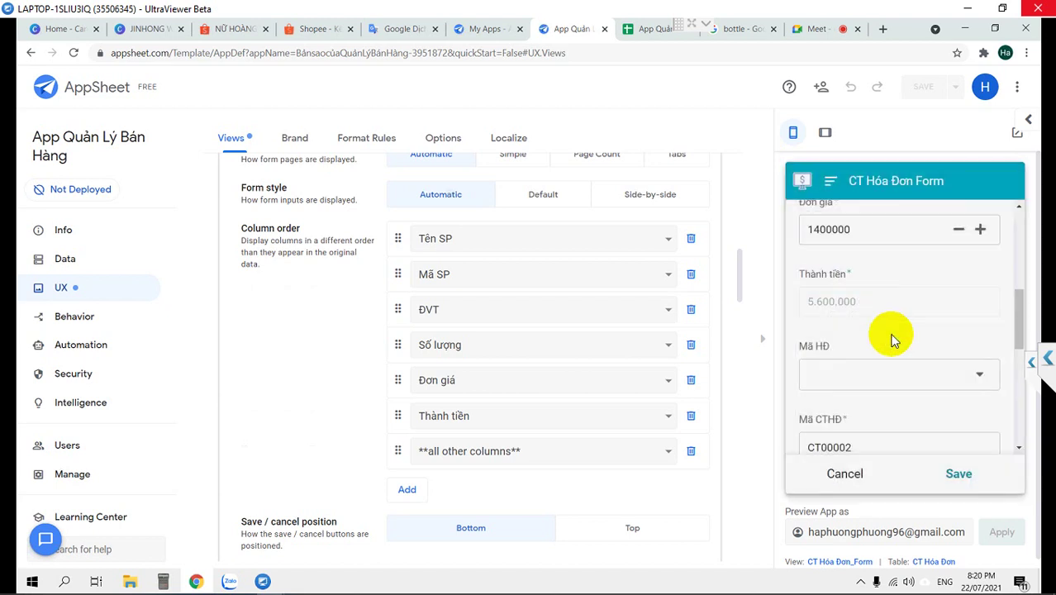
Enter Giá bán 14000, save the line, and discard the re-opened blank form
left_click(955, 472)
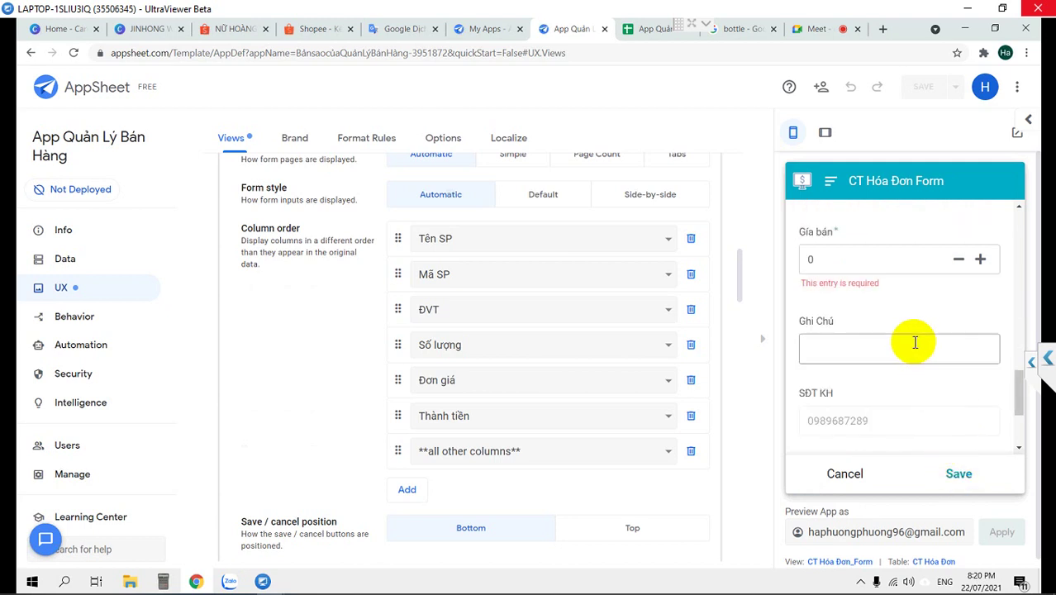
scroll(879, 292, "up", 2)
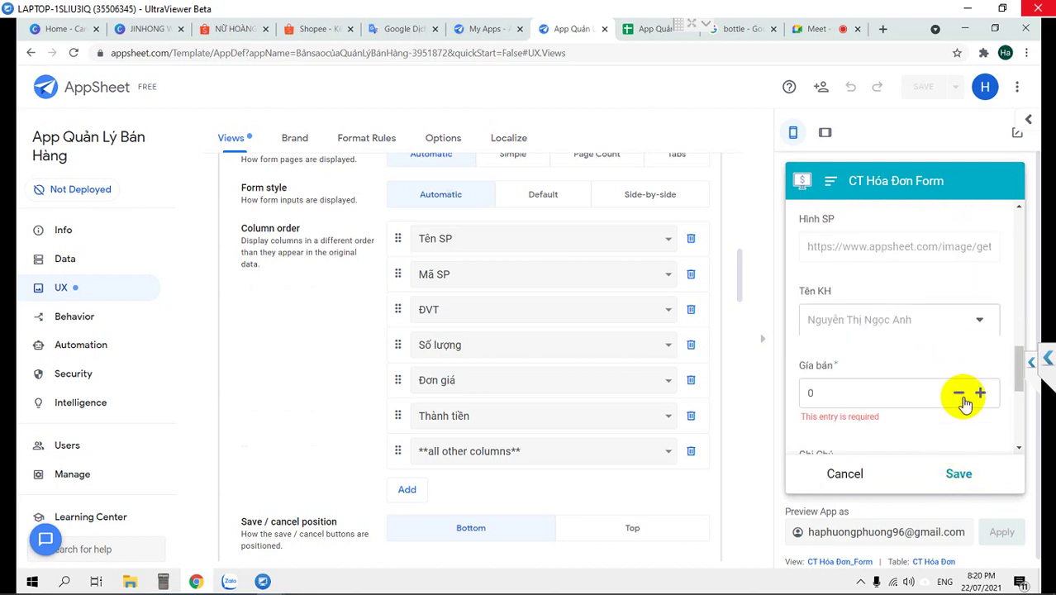
left_click(888, 392)
type("14000")
left_click(959, 473)
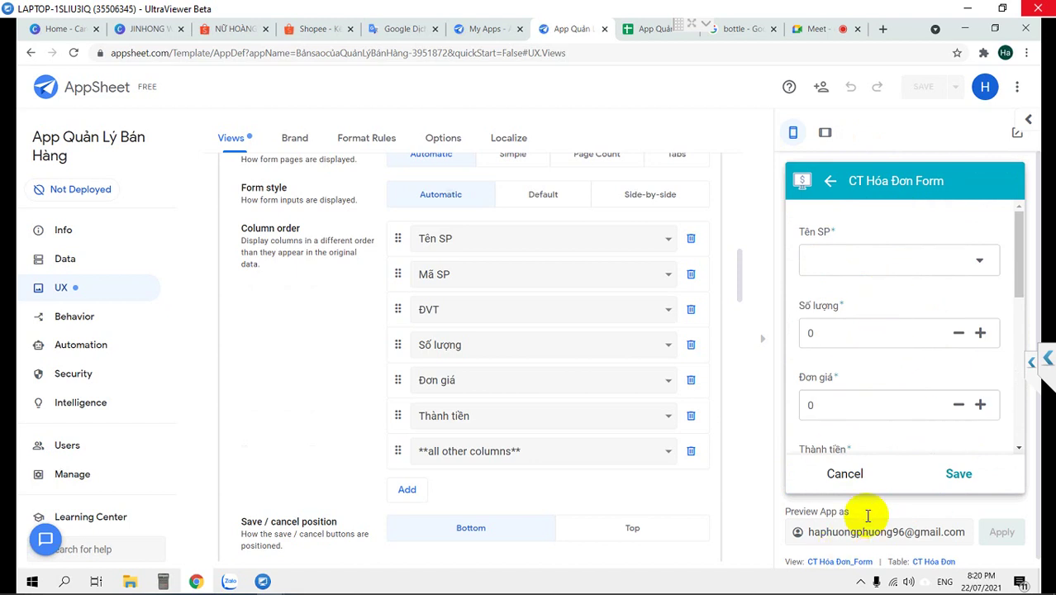
left_click(844, 474)
left_click(876, 474)
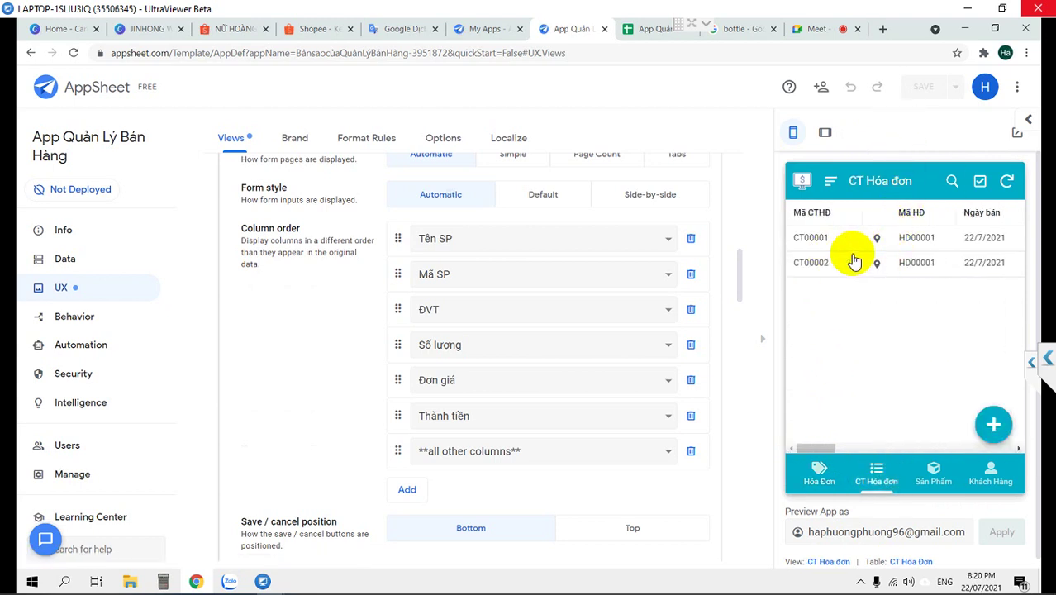
Sync the preview so both CT Hóa đơn lines show product SP000416, then switch to Google Sheets
left_click(864, 453)
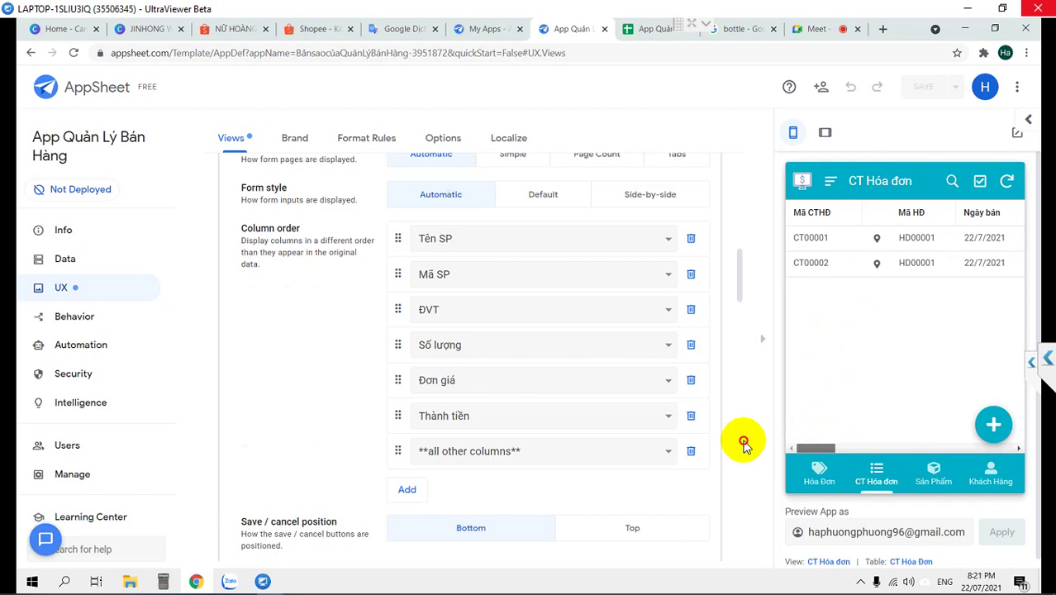
left_click_drag(824, 441, 940, 434)
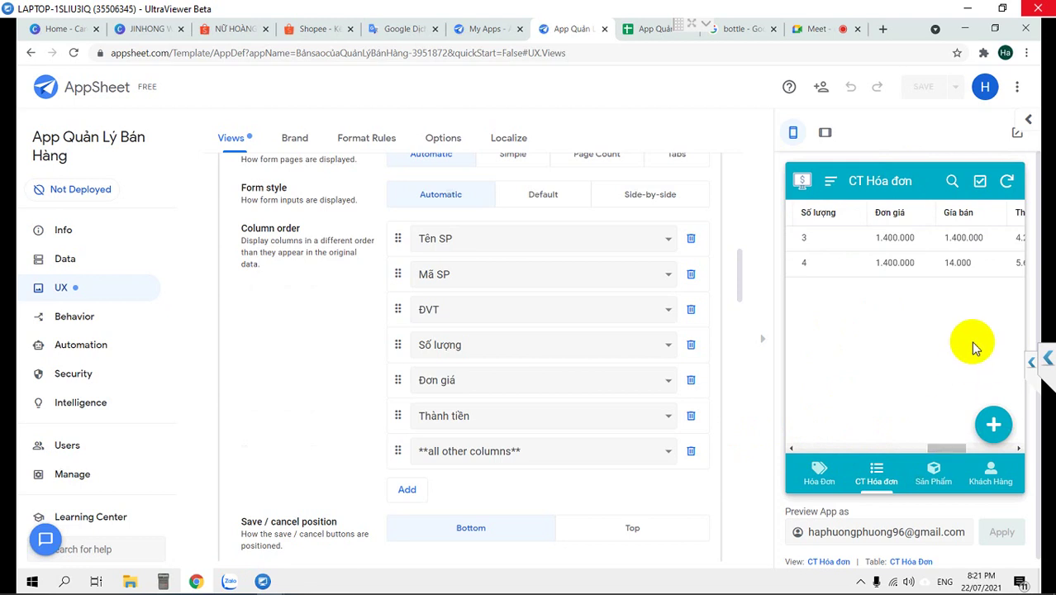
left_click(1007, 184)
left_click_drag(942, 451, 855, 457)
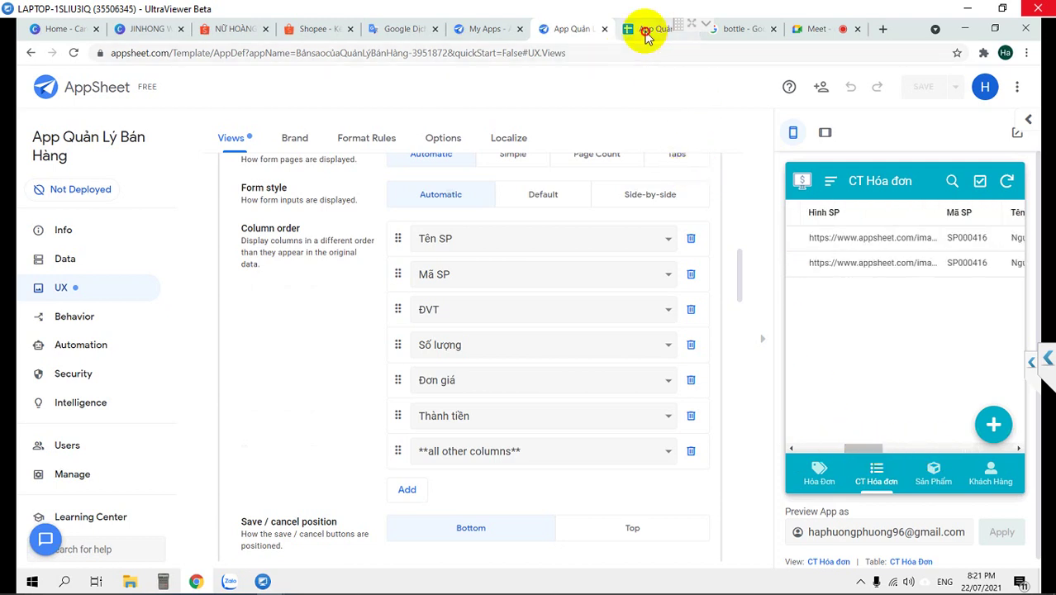
left_click(644, 33)
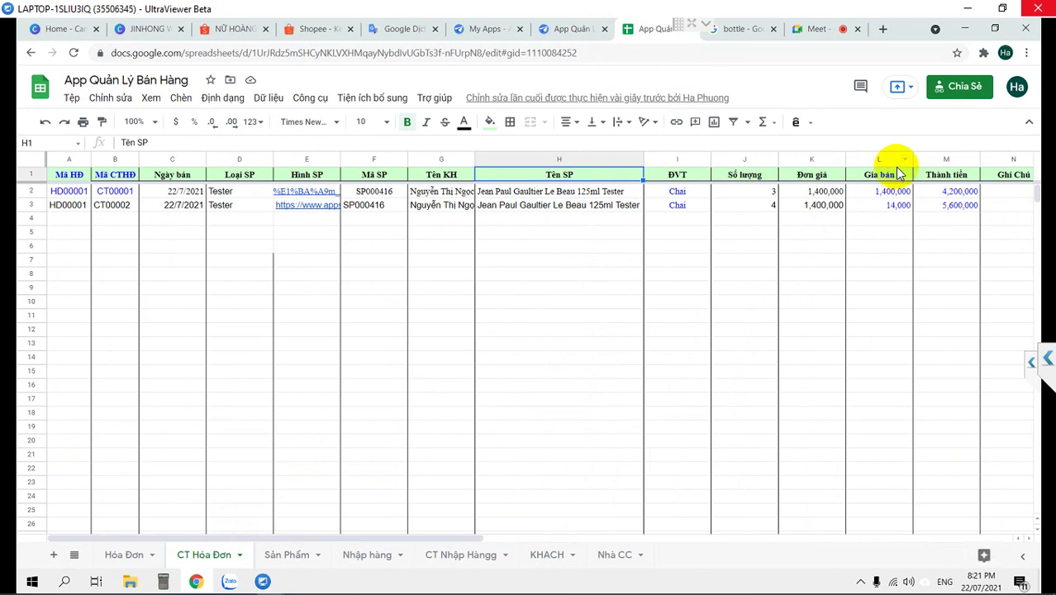
Delete column L (Giá bán) from the CT Hóa Đơn sheet
left_click(879, 160)
right_click(879, 159)
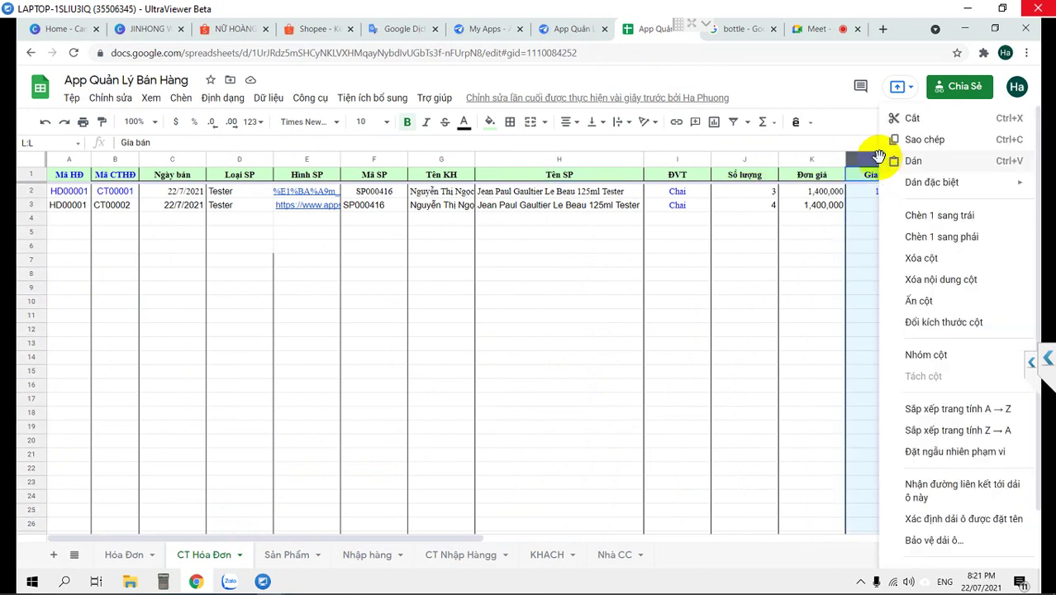
left_click(911, 259)
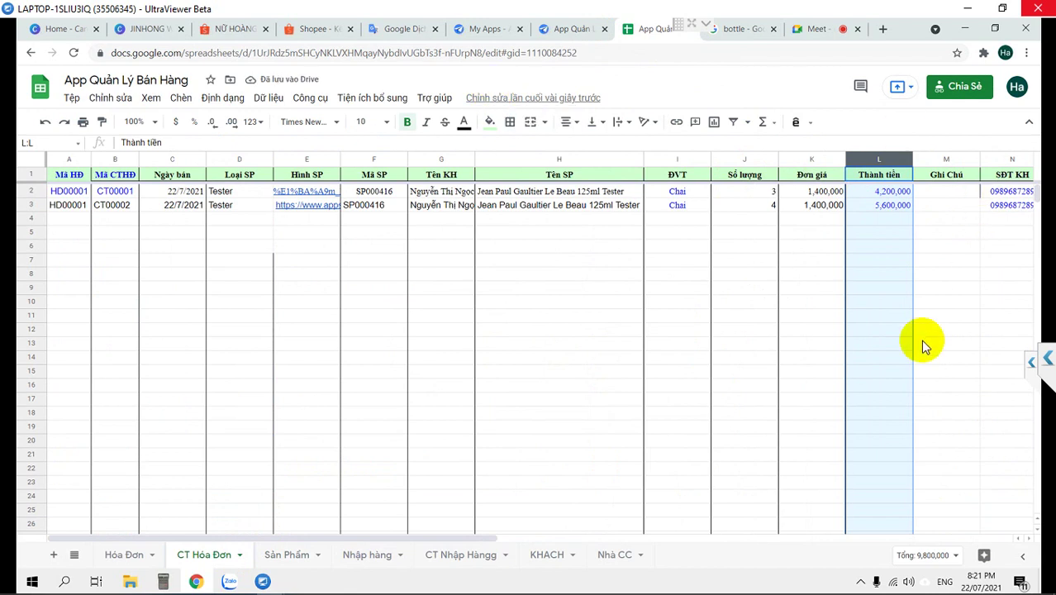
left_click_drag(464, 541, 467, 570)
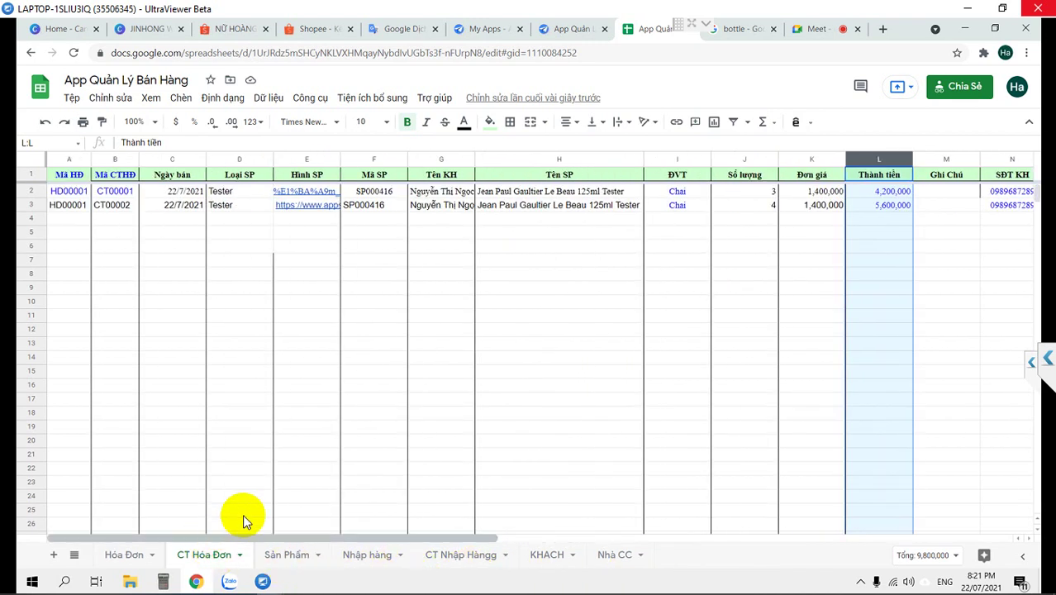
left_click(765, 195)
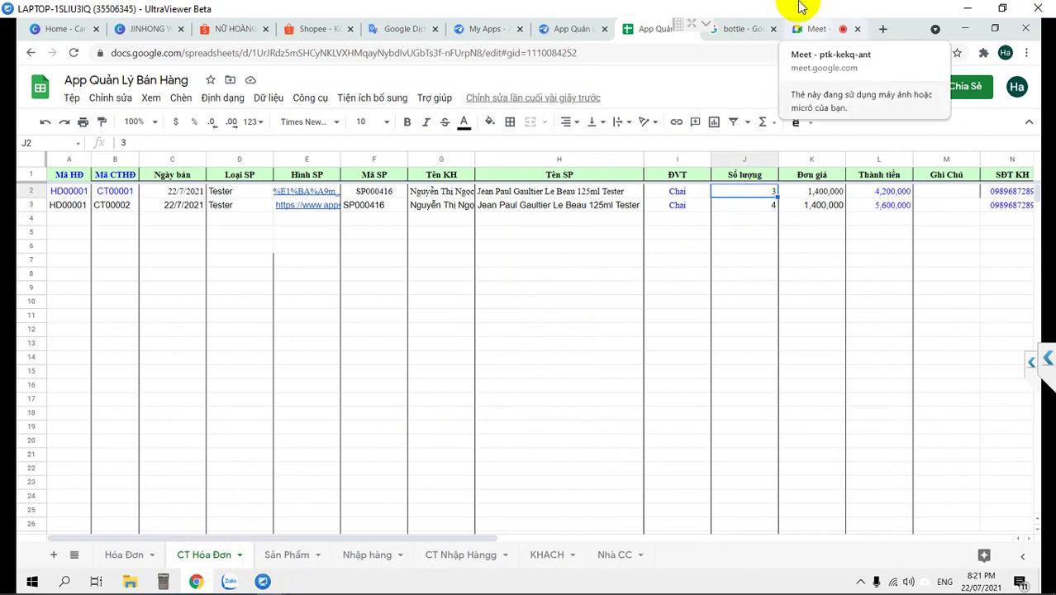
Check invoice totals on the Hóa Đơn sheet: HD00001 at 4200000, HD00002 at 0
left_click(130, 555)
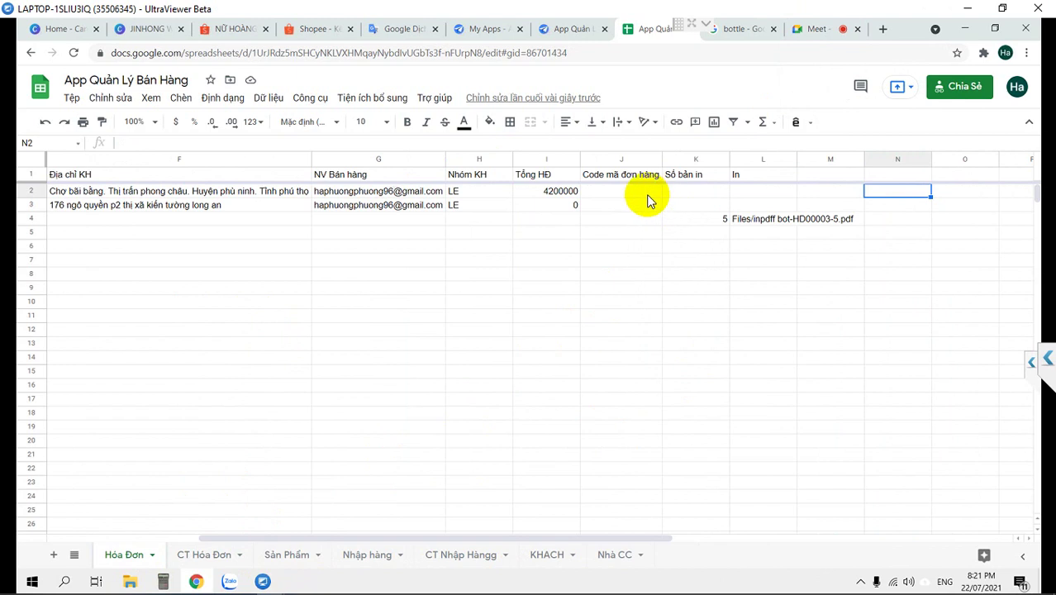
left_click(649, 195)
key("Left")
key("Left")
key("Left")
key("Left")
key("Left")
key("Left")
key("Left")
key("Left")
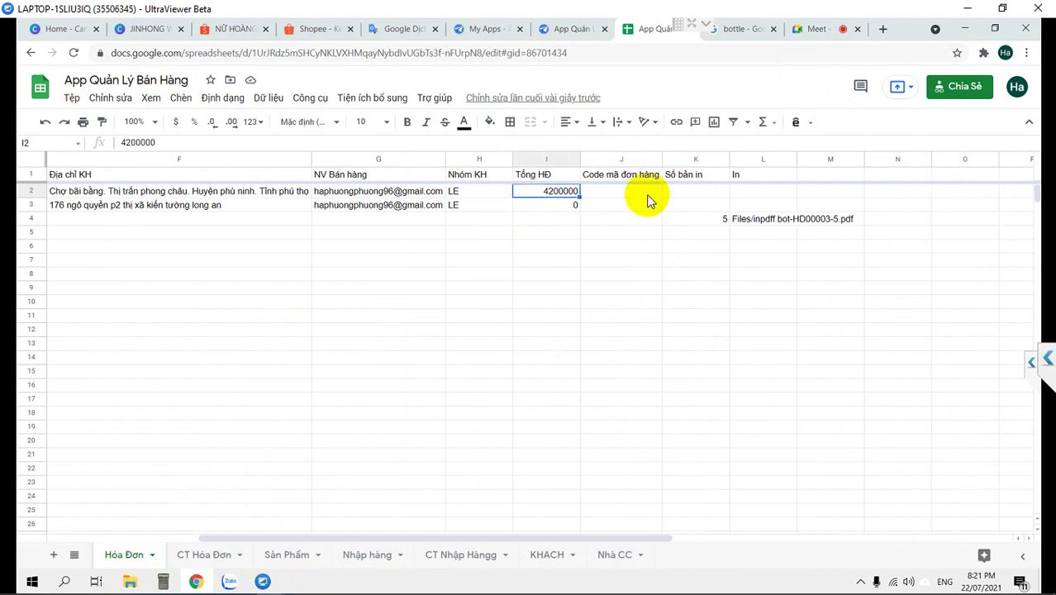
key("Left")
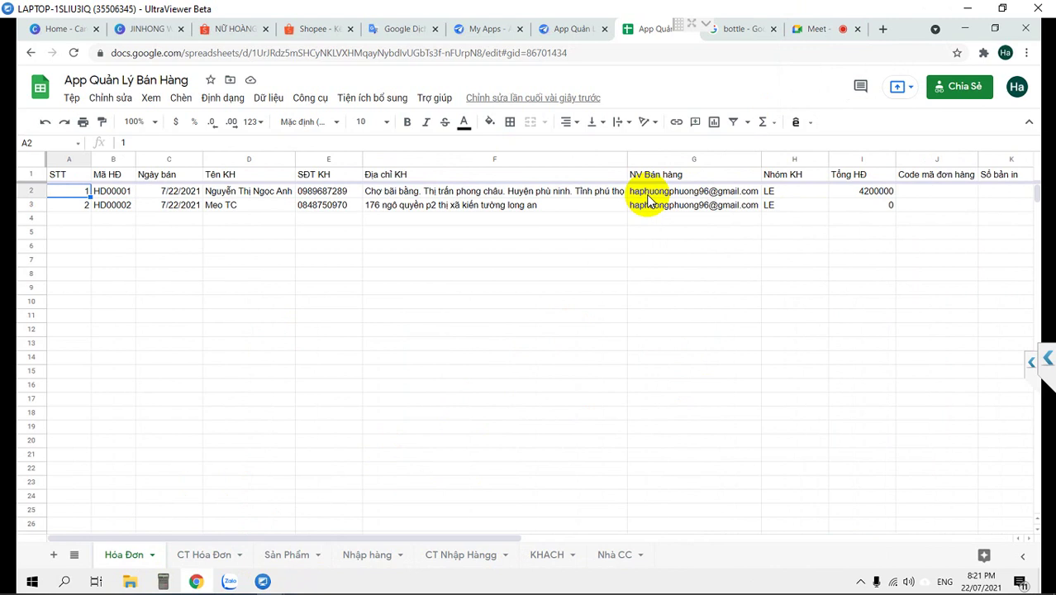
left_click(568, 30)
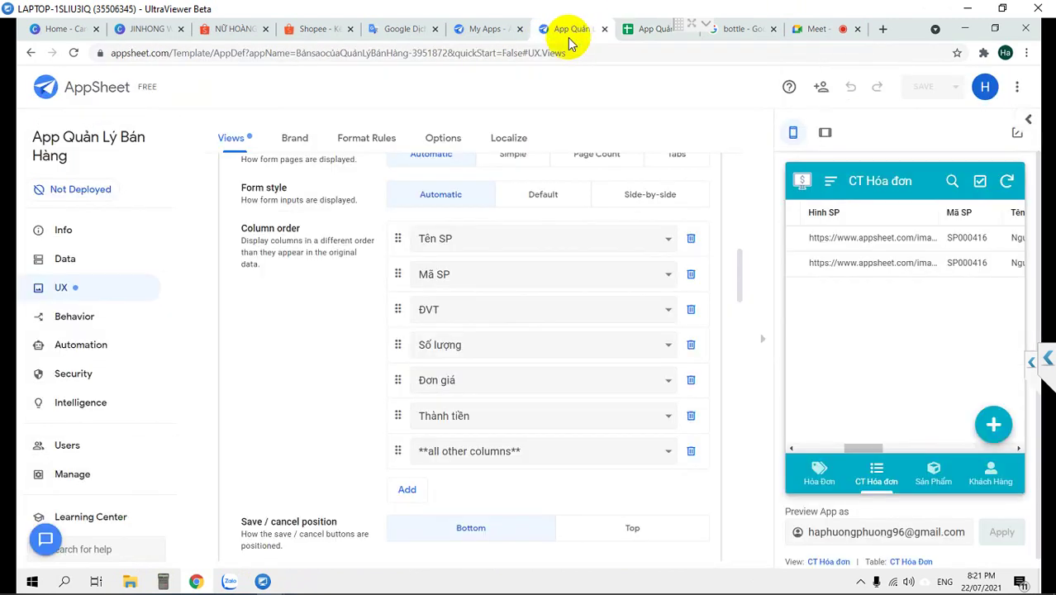
scroll(484, 425, "down", 1)
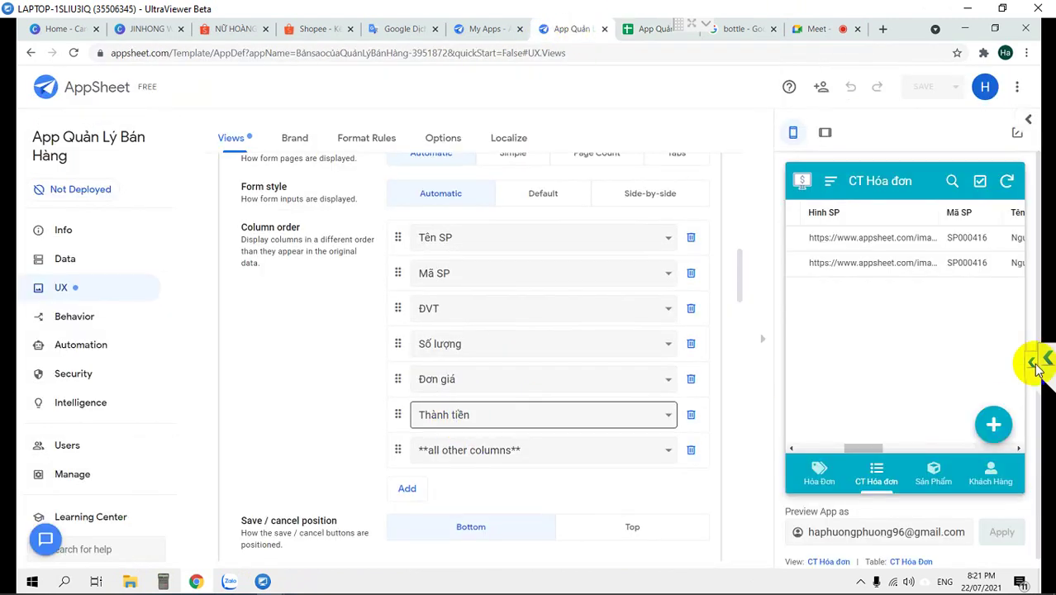
left_click(821, 475)
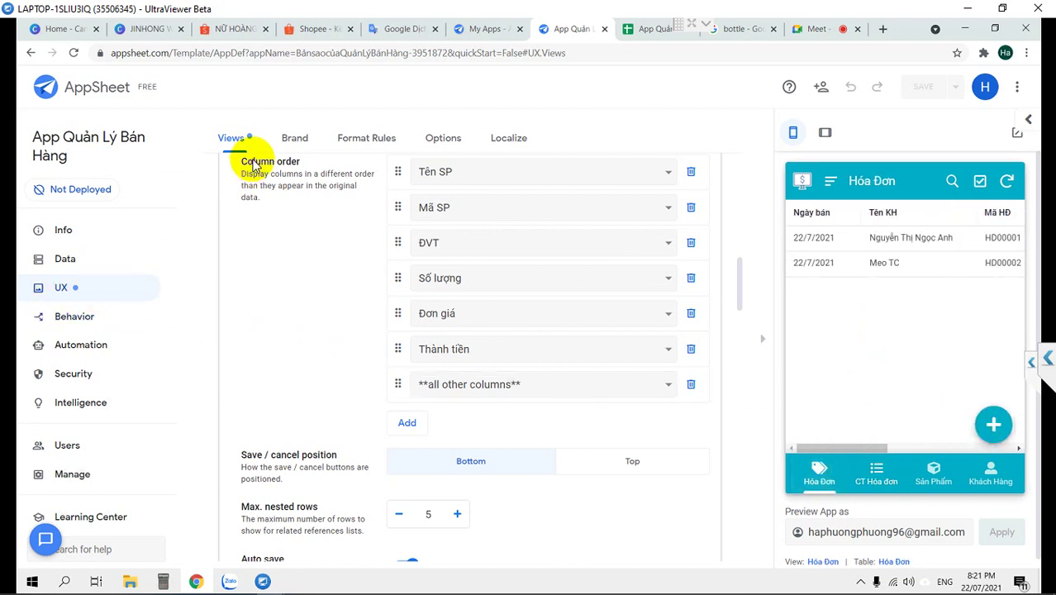
scroll(271, 299, "down", 4)
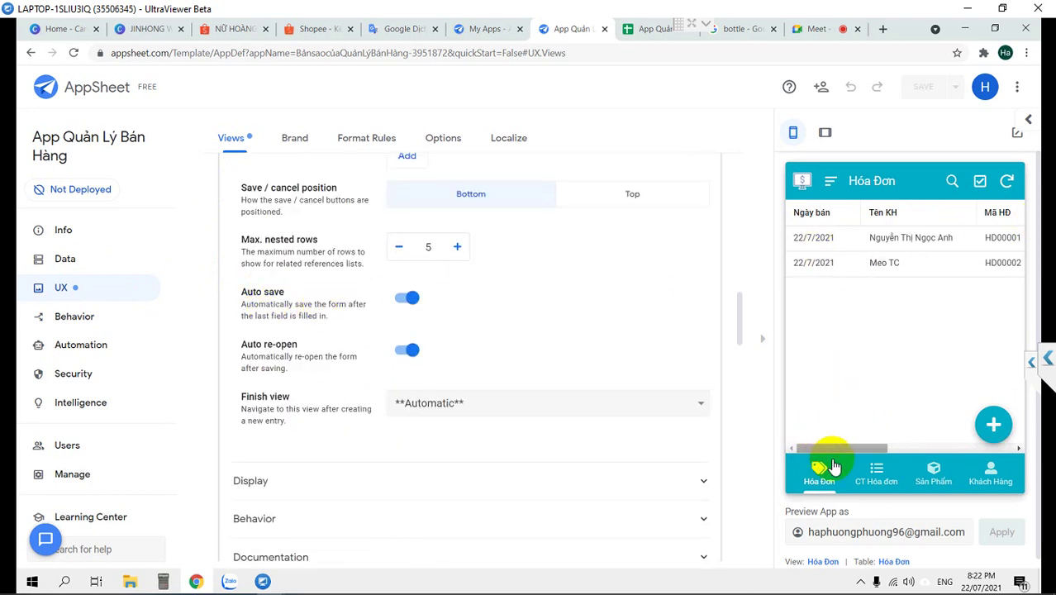
left_click(994, 423)
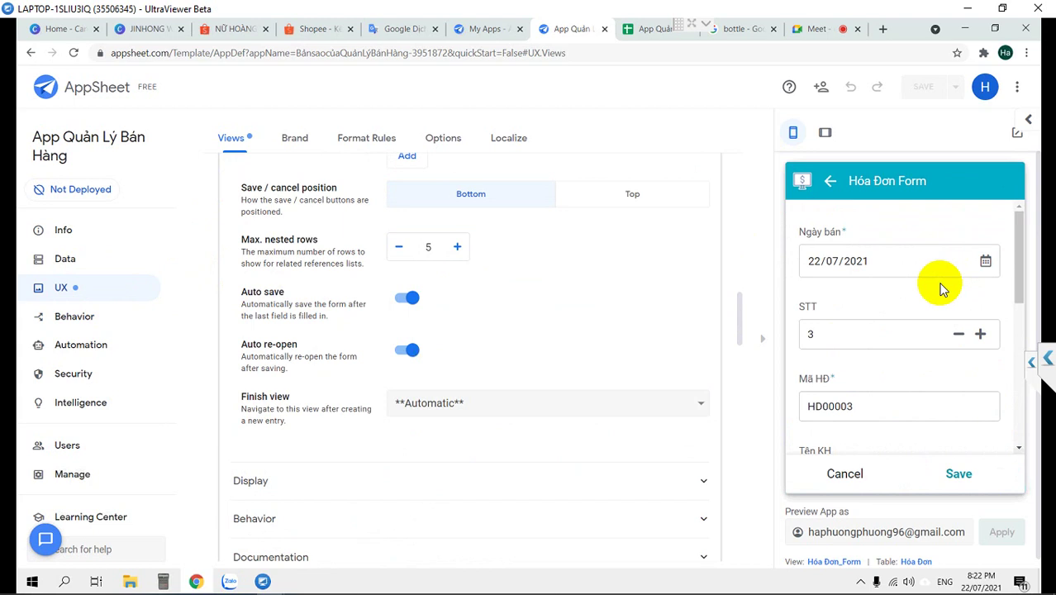
scroll(940, 288, "down", 3)
left_click(910, 278)
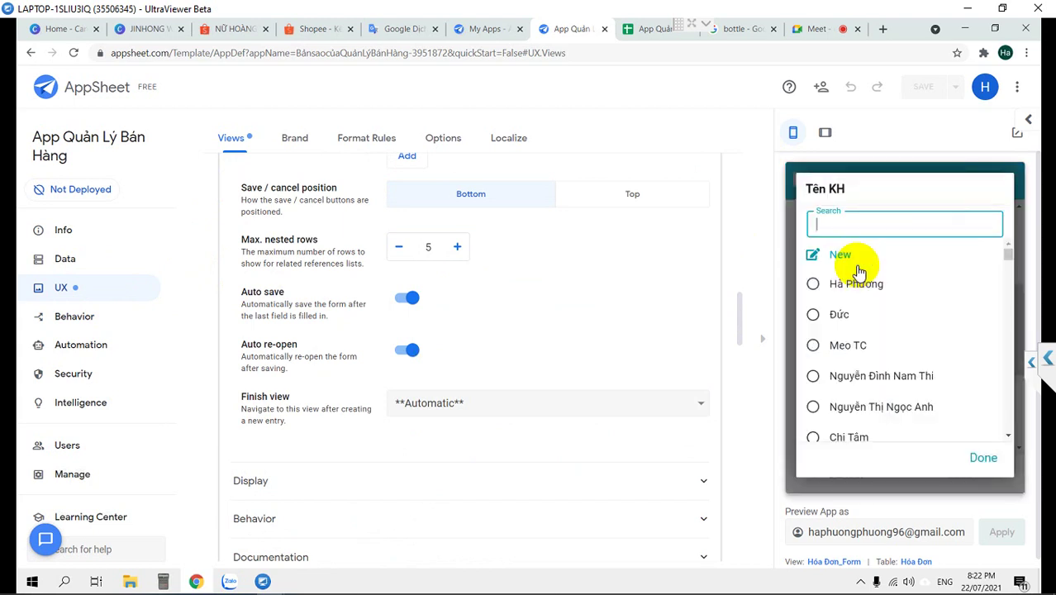
left_click(826, 285)
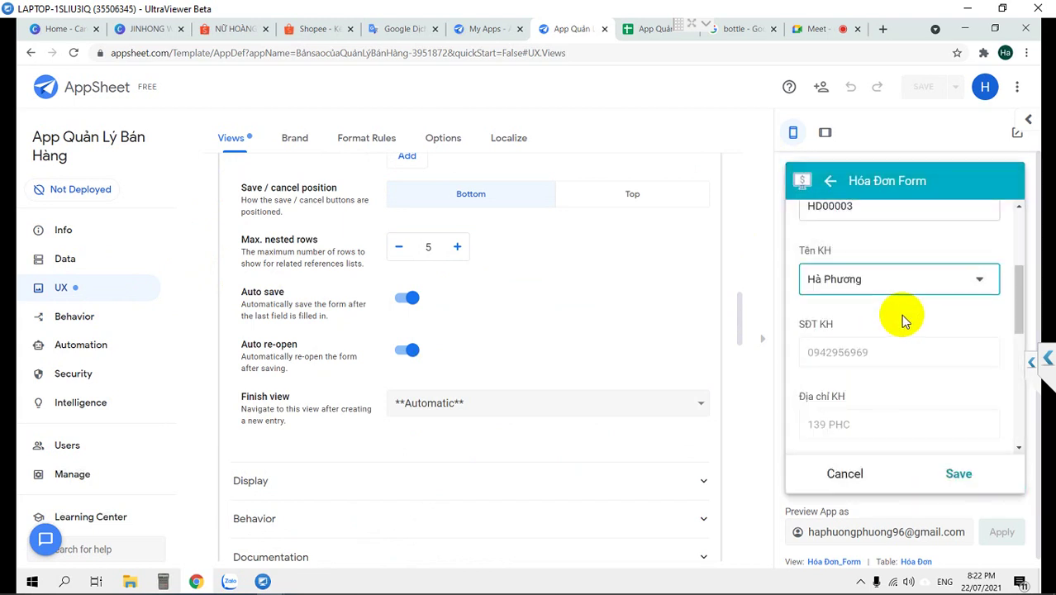
Add a line for Burberry My Burberry Blush 90ml with Đơn giá 1500
scroll(901, 314, "down", 1)
scroll(900, 314, "down", 4)
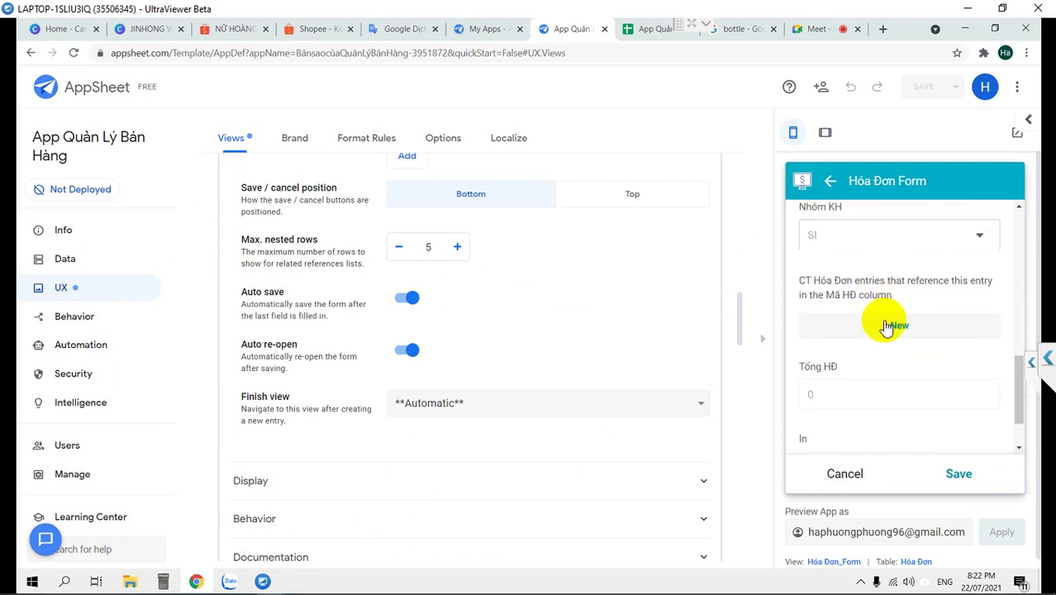
left_click(886, 326)
scroll(872, 271, "down", 1)
left_click(865, 262)
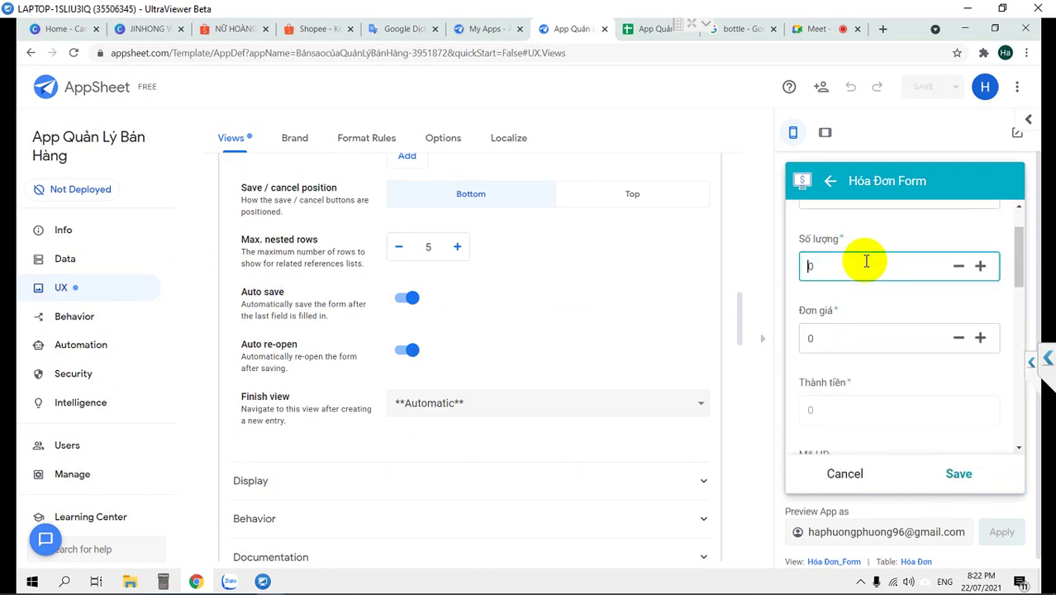
scroll(865, 262, "up", 2)
left_click(865, 259)
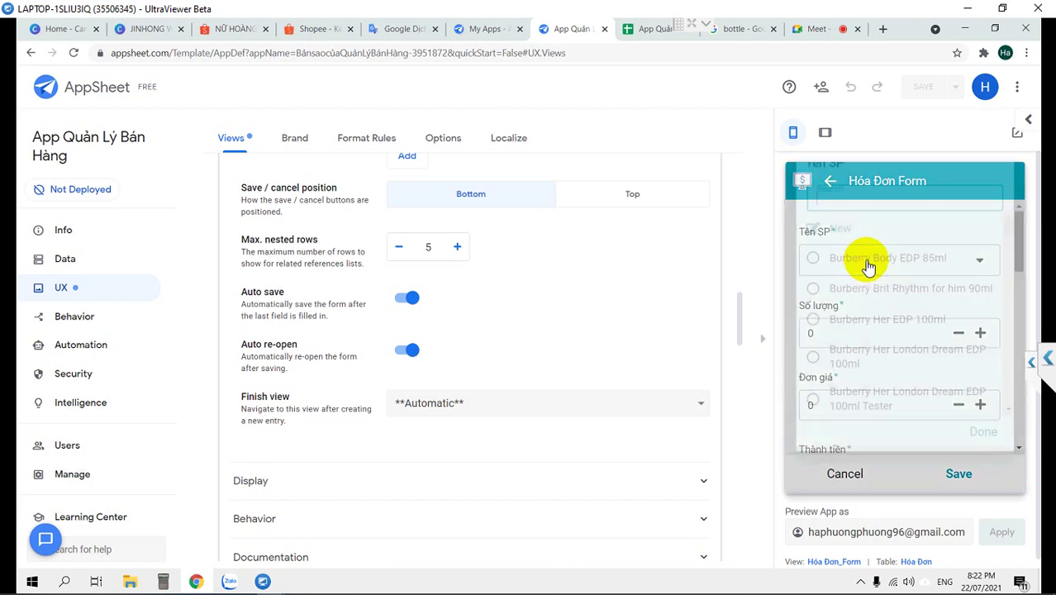
scroll(848, 345, "down", 5)
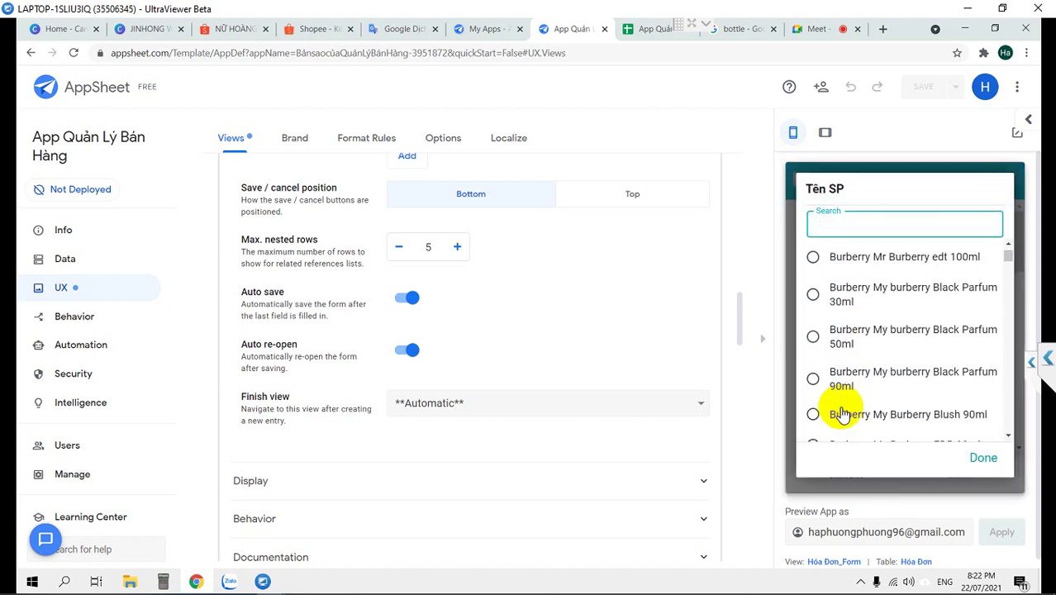
left_click(841, 407)
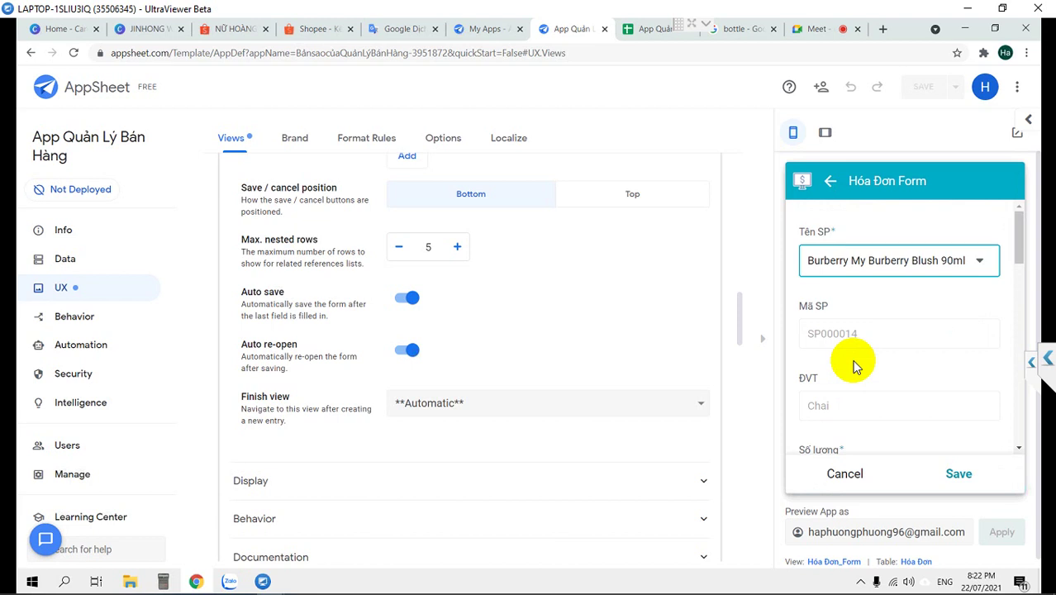
scroll(855, 363, "down", 3)
left_click(852, 355)
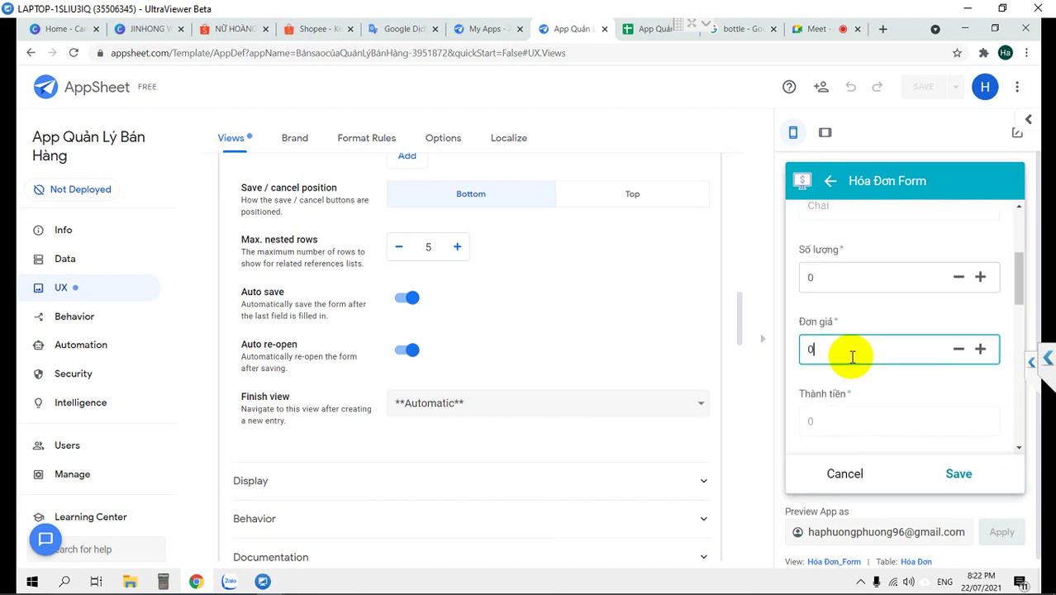
key("ctrl+a")
type("1500")
left_click(865, 384)
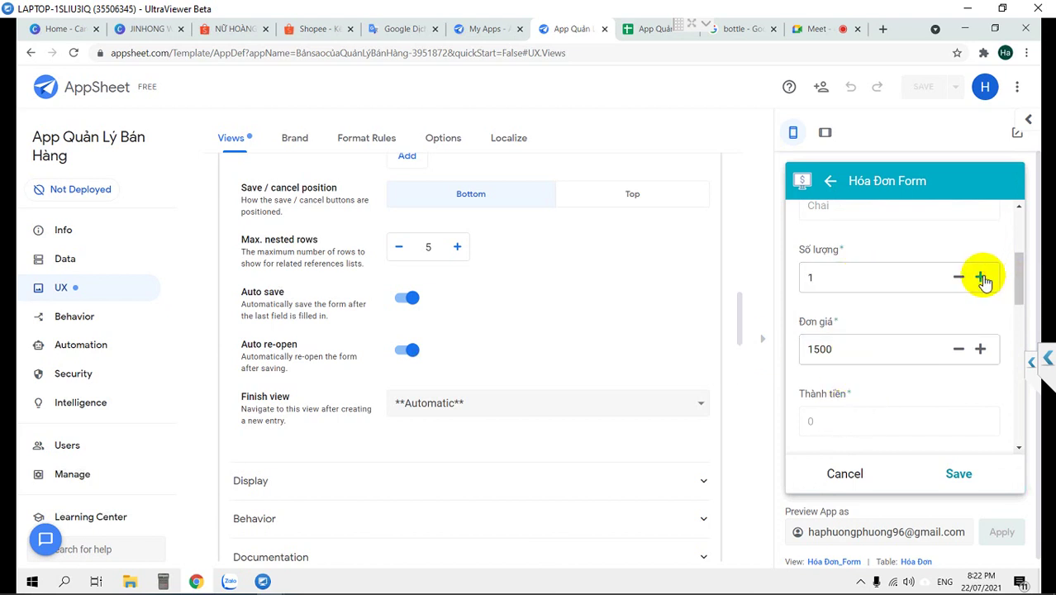
Discard the test line and invoice, sync the preview, and go to Data tables
scroll(943, 323, "down", 2)
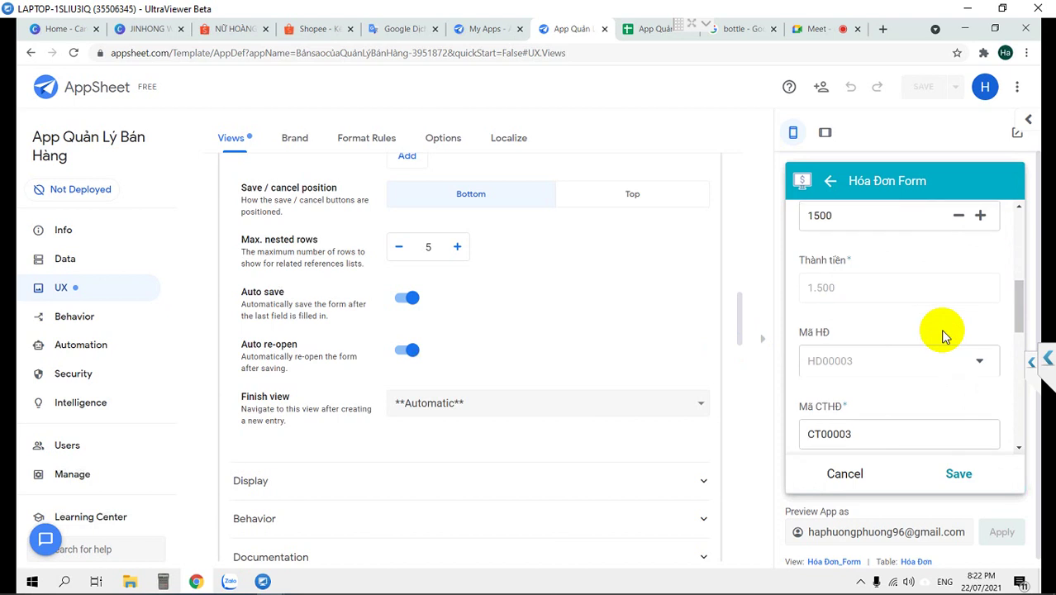
scroll(945, 356, "down", 6)
scroll(944, 355, "up", 3)
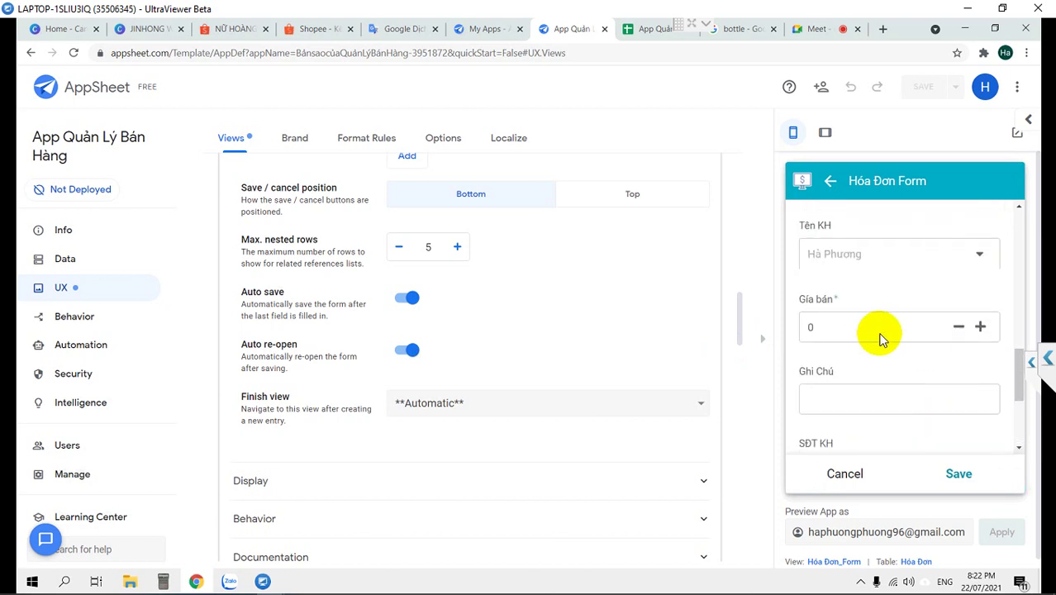
scroll(930, 382, "up", 2)
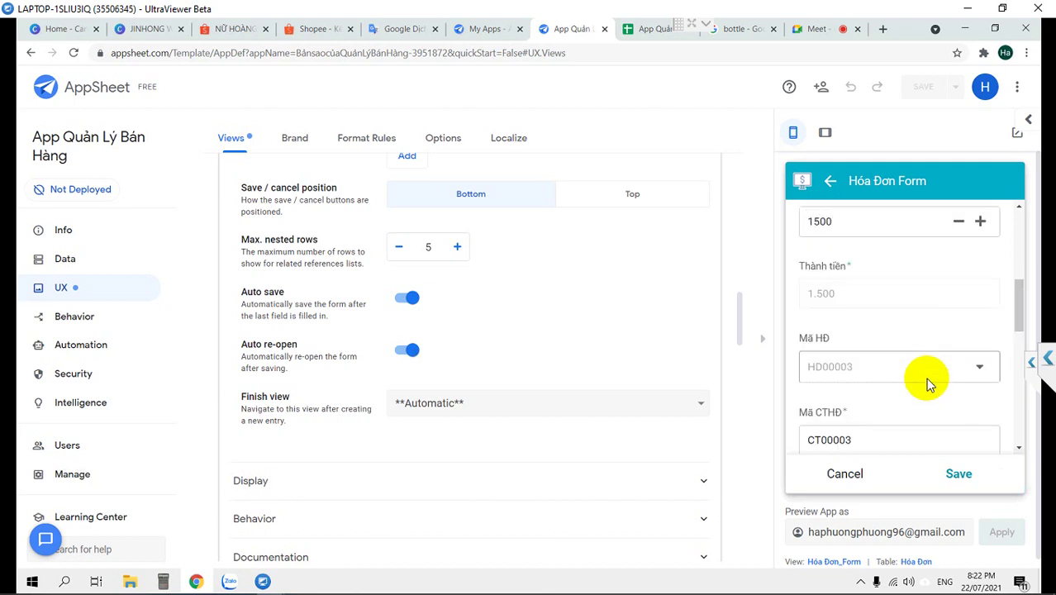
scroll(930, 384, "down", 3)
left_click(843, 474)
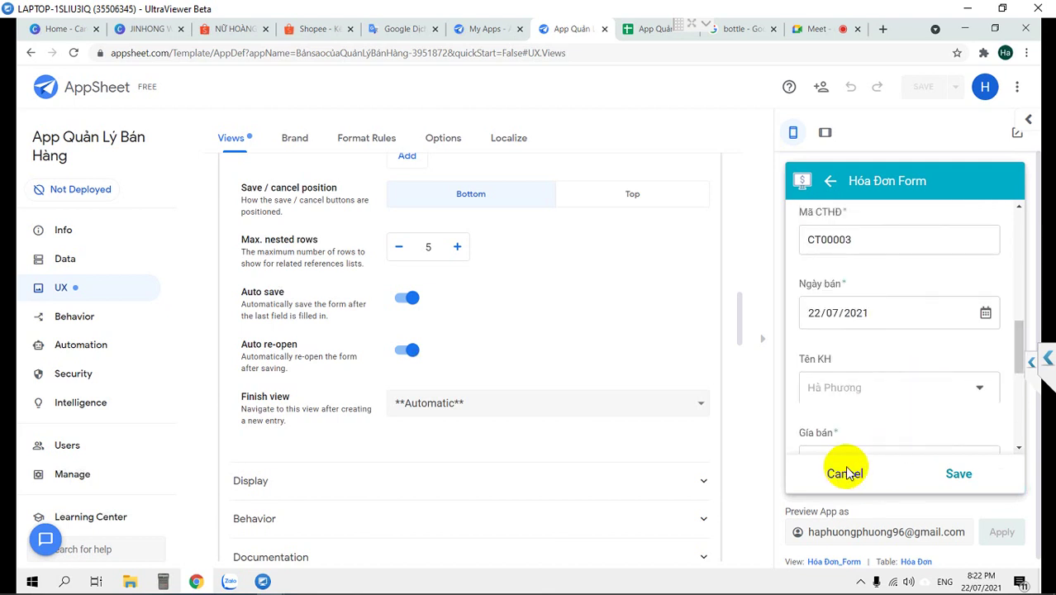
left_click(968, 326)
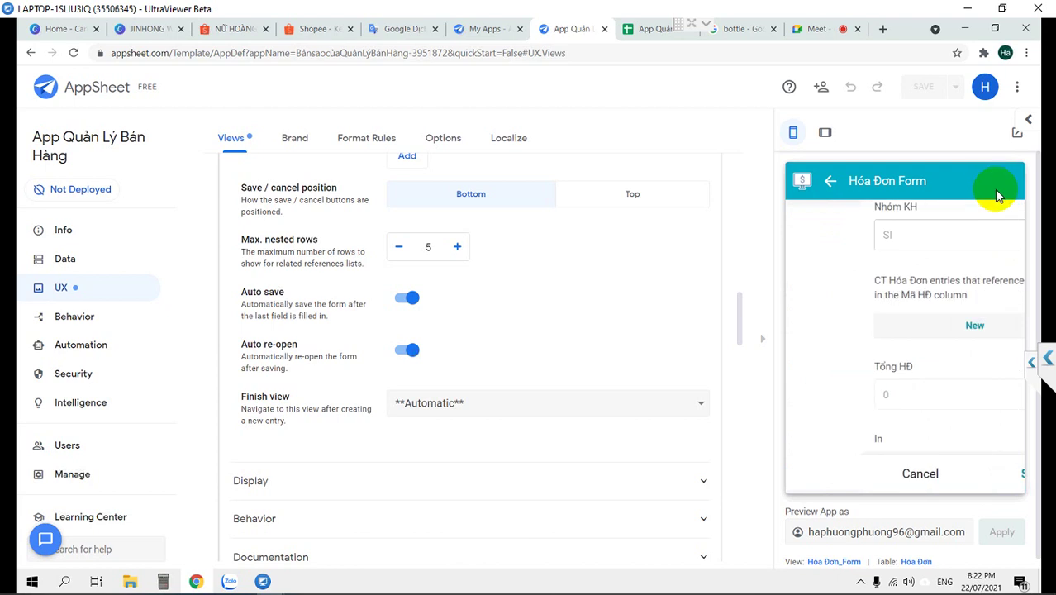
left_click(843, 473)
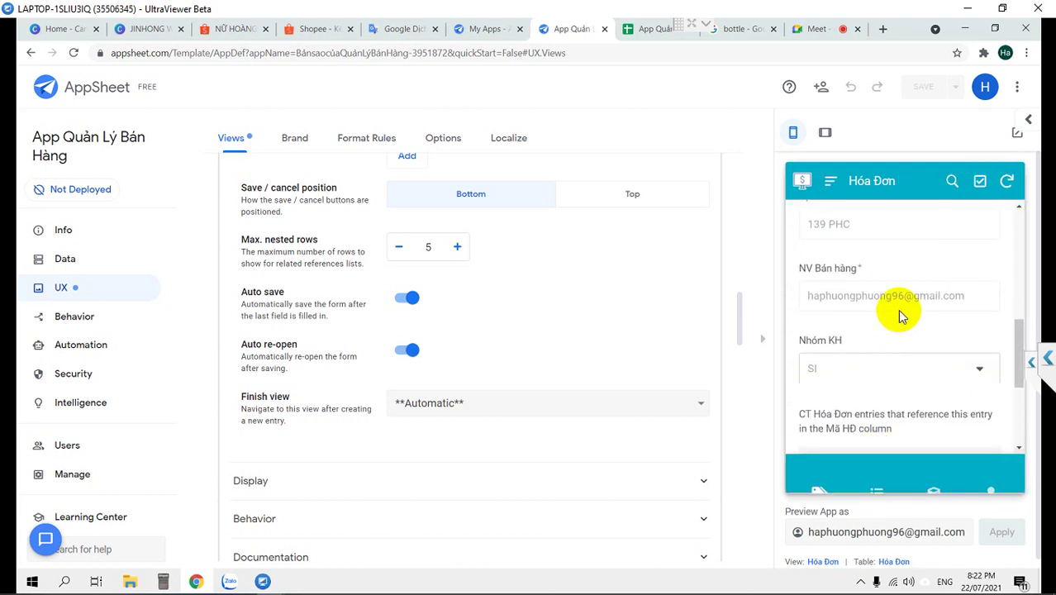
left_click(1007, 183)
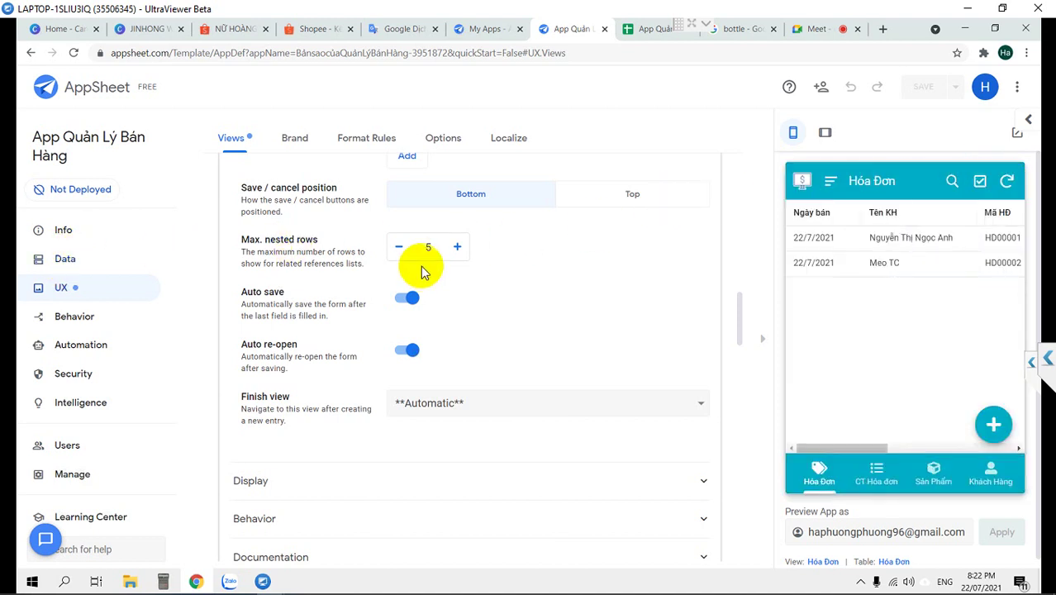
scroll(461, 259, "up", 6)
scroll(462, 259, "up", 5)
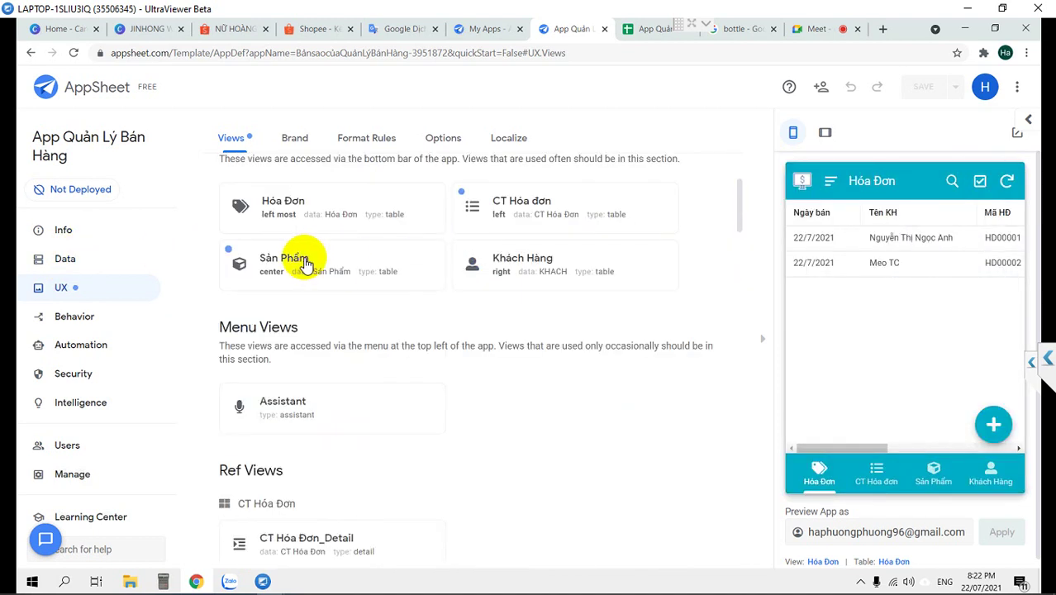
left_click(69, 259)
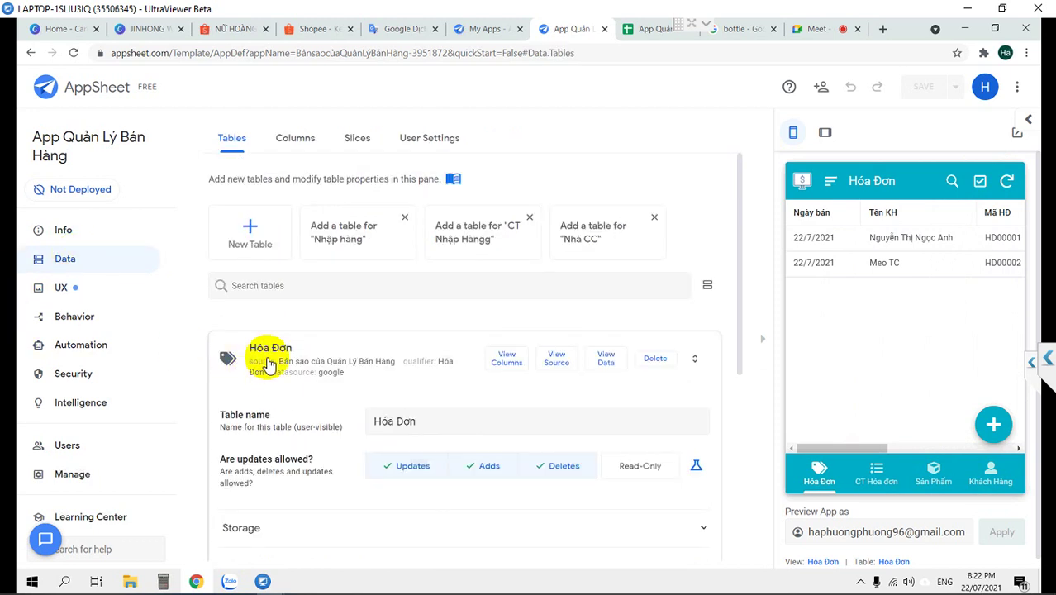
Collapse Hóa Đơn, expand CT Hóa Đơn and view its column list
left_click(265, 362)
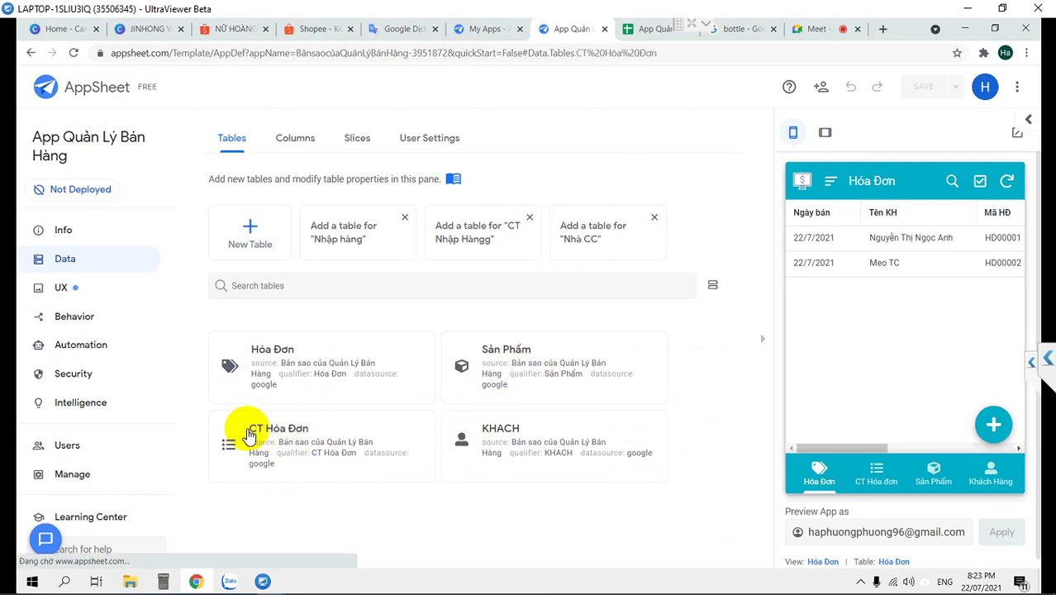
left_click(247, 433)
left_click(507, 183)
Regenerate the CT Hóa Đơn column structure and set Hình SP to type Image
left_click(654, 183)
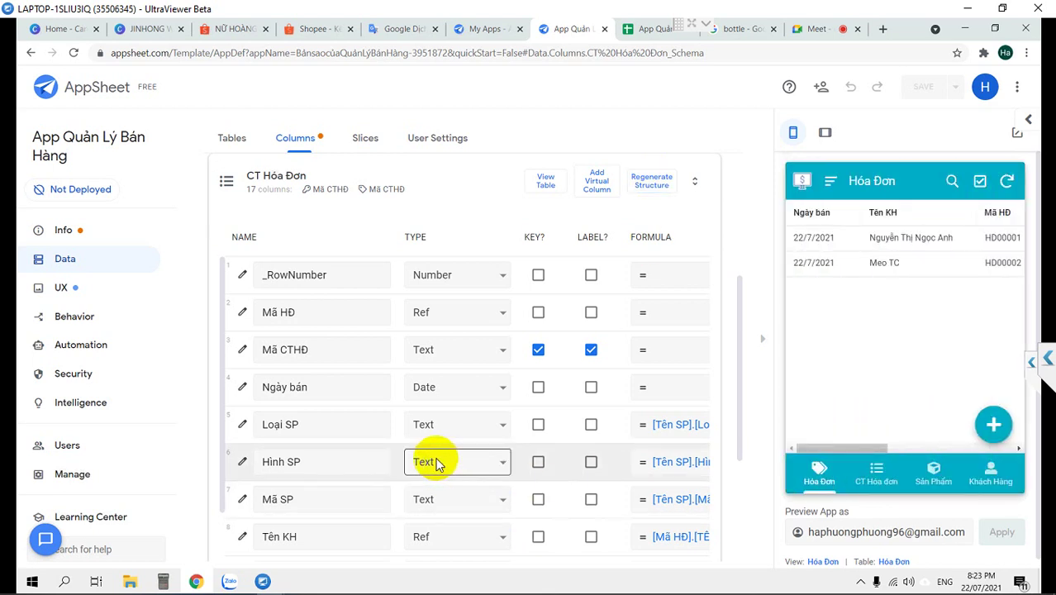
left_click(435, 461)
key("i")
key("Return")
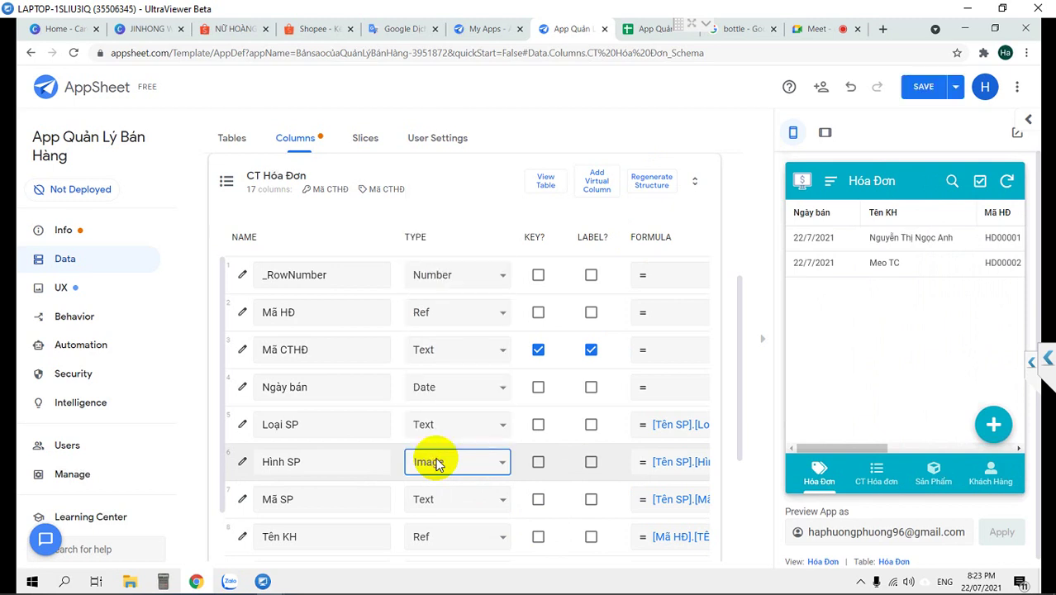
left_click(435, 464)
left_click(435, 464)
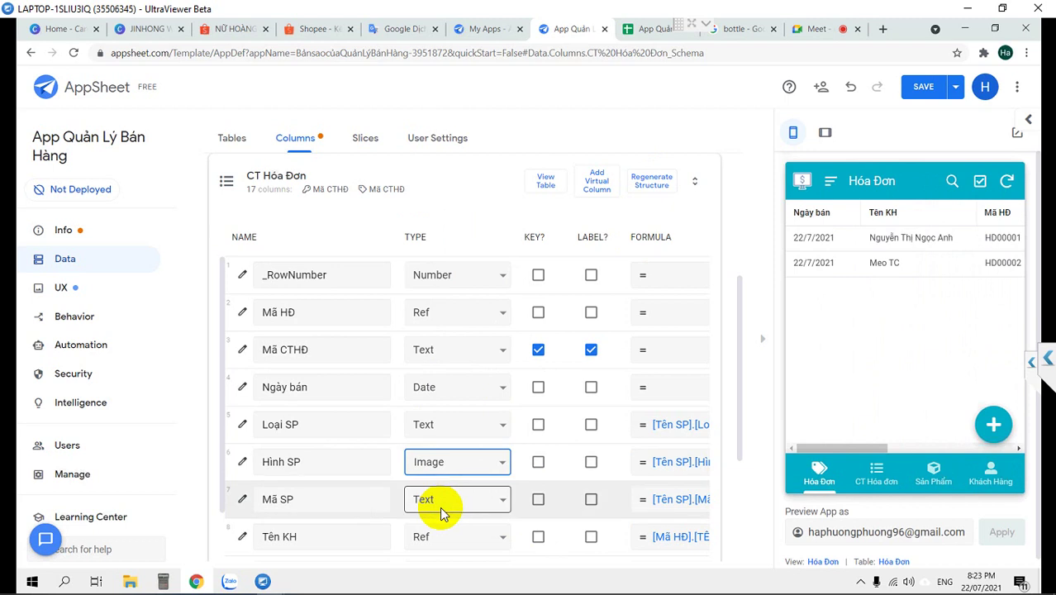
scroll(441, 512, "down", 2)
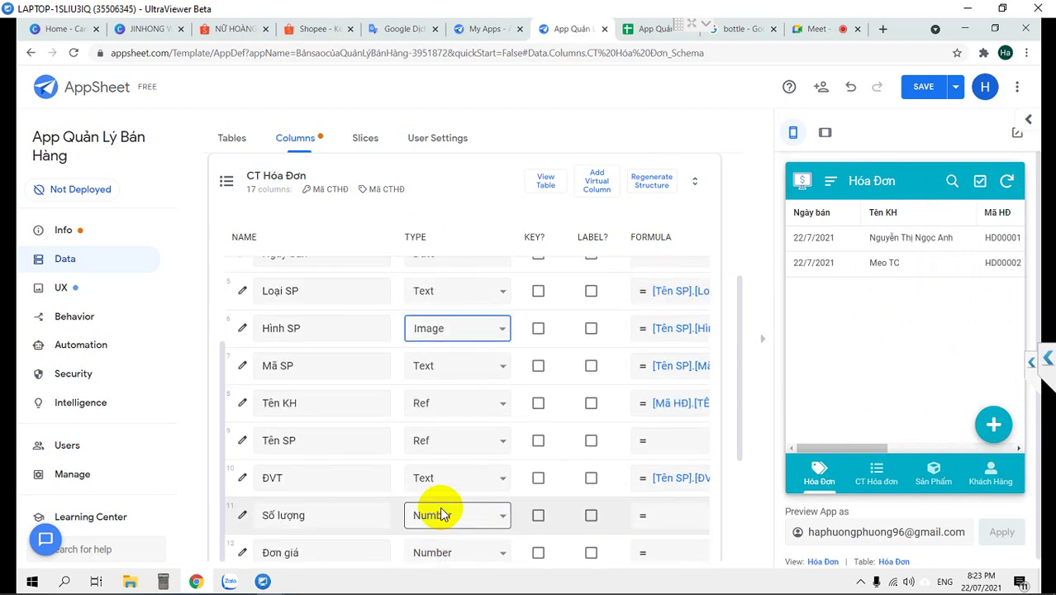
scroll(440, 512, "up", 2)
scroll(439, 507, "down", 1)
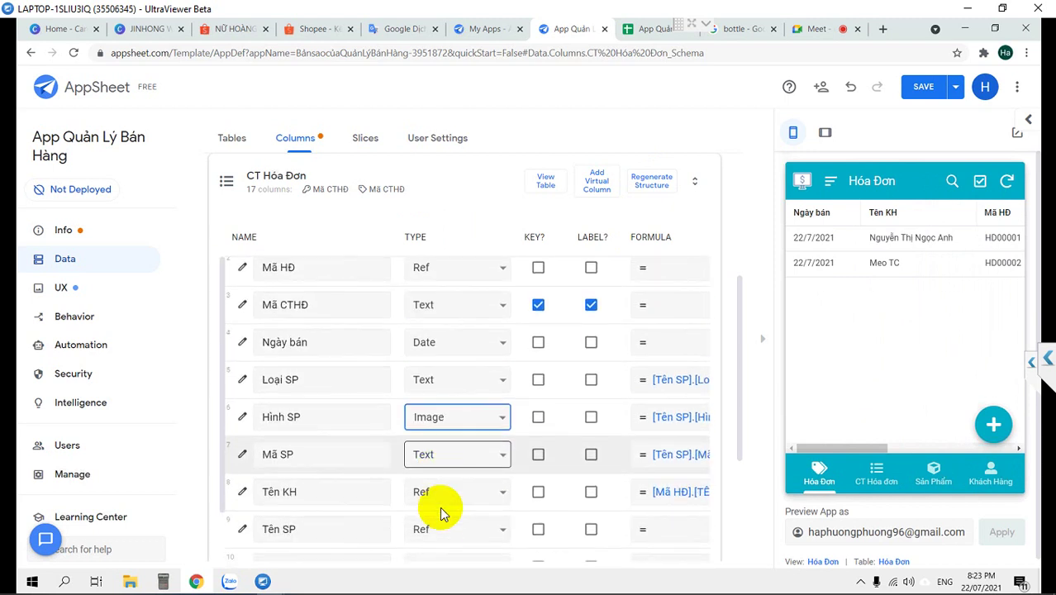
Keep the Mã SP column as Text and save the app changes
left_click(428, 437)
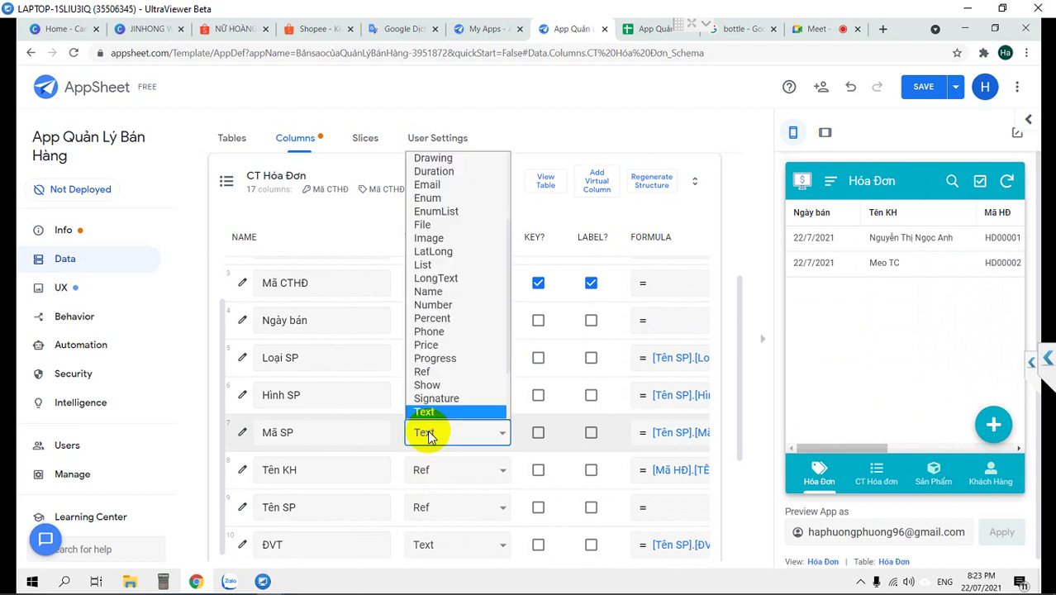
key("r")
key("Return")
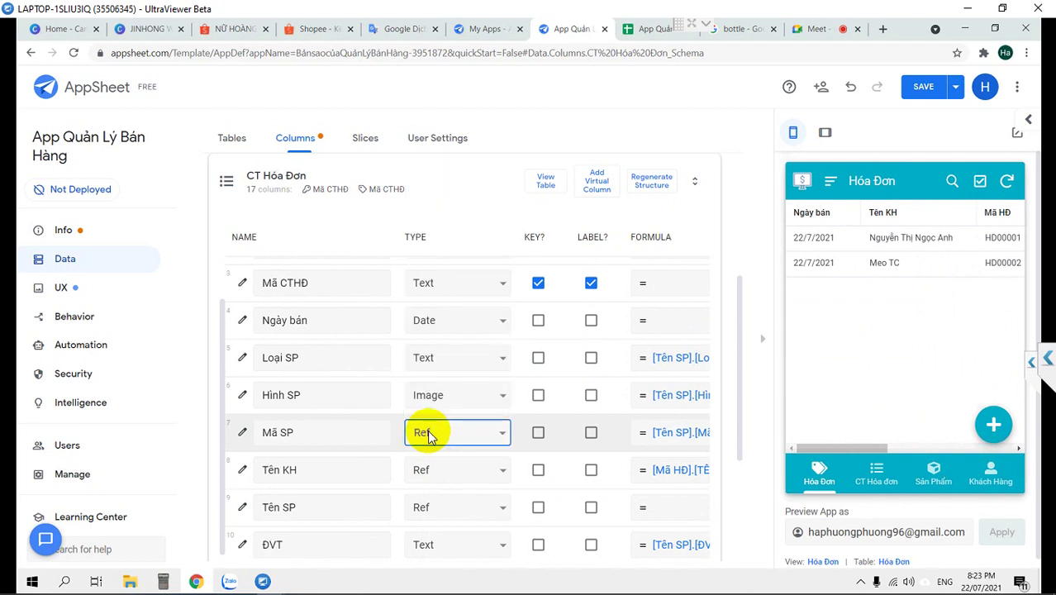
left_click(429, 437)
left_click(428, 432)
scroll(347, 426, "up", 2)
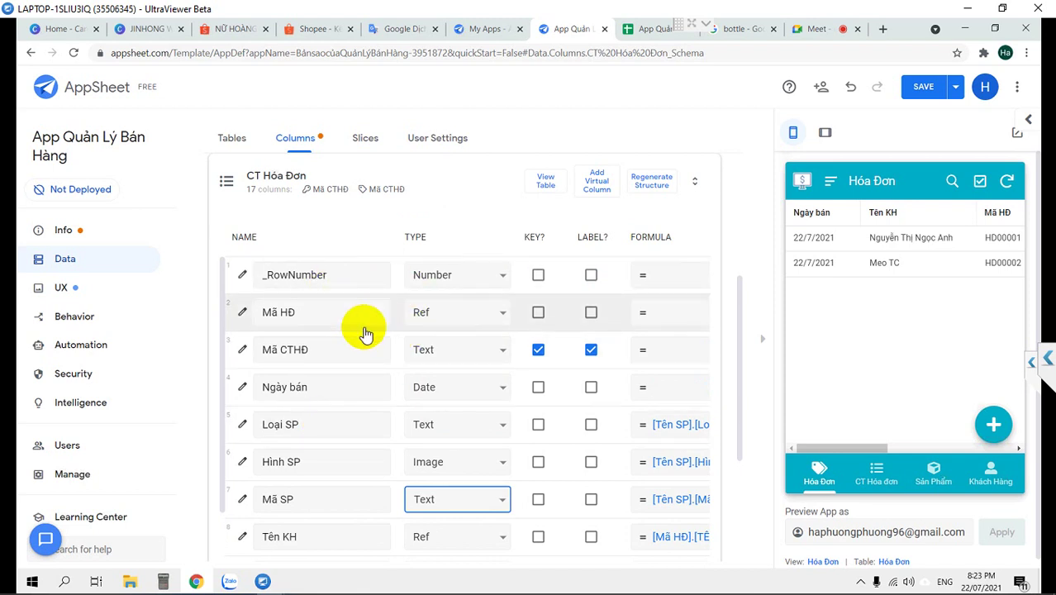
scroll(365, 328, "down", 1)
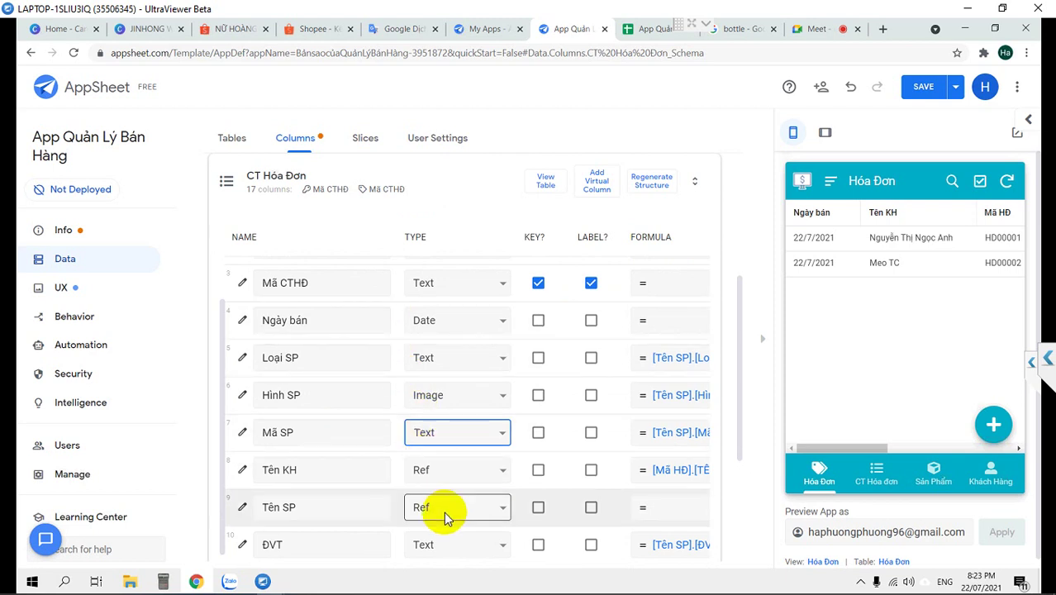
scroll(443, 511, "down", 1)
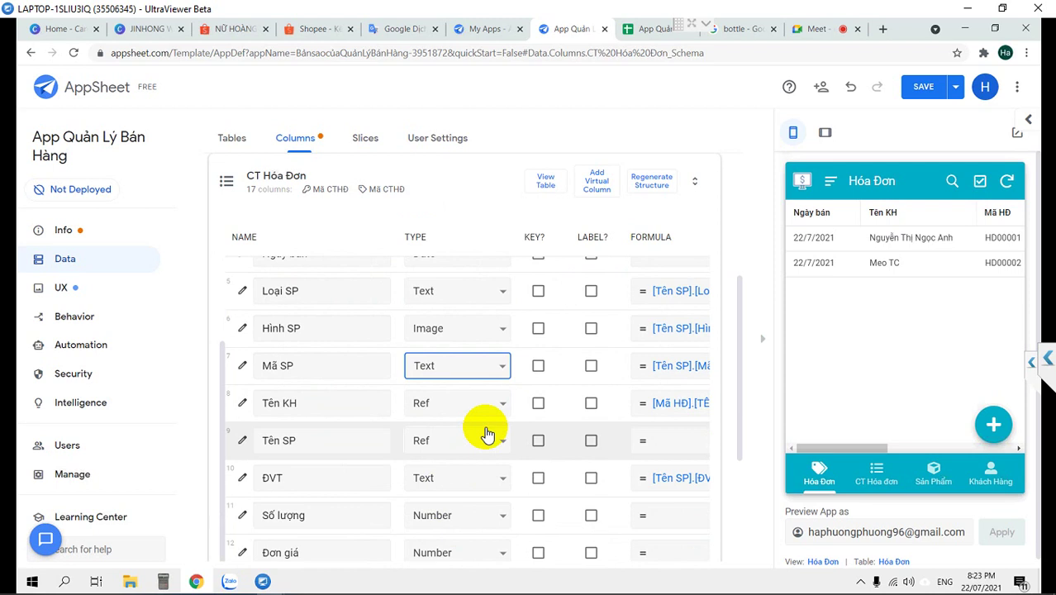
scroll(488, 429, "down", 3)
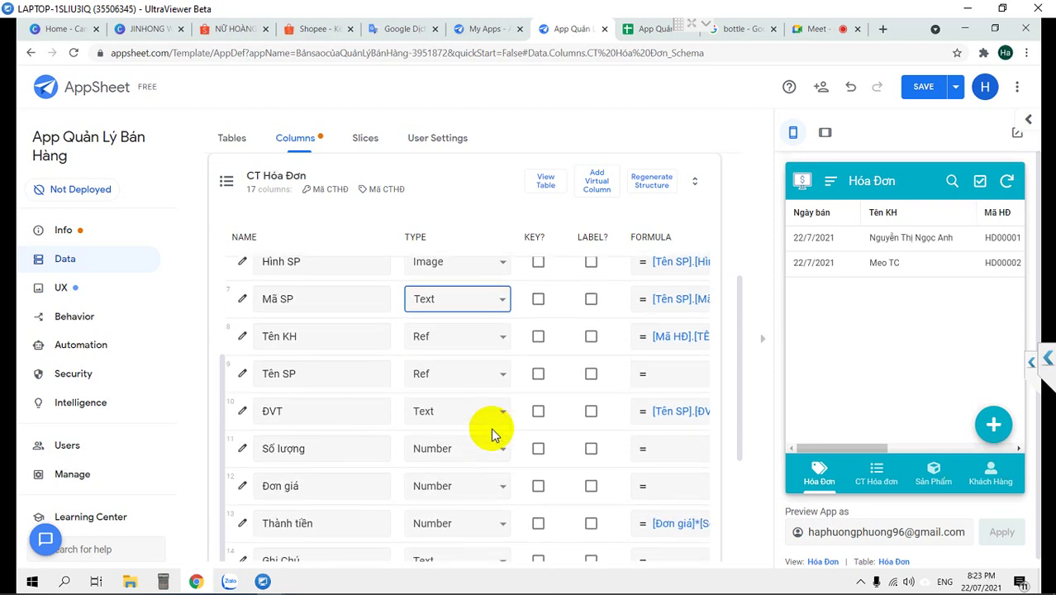
left_click(923, 87)
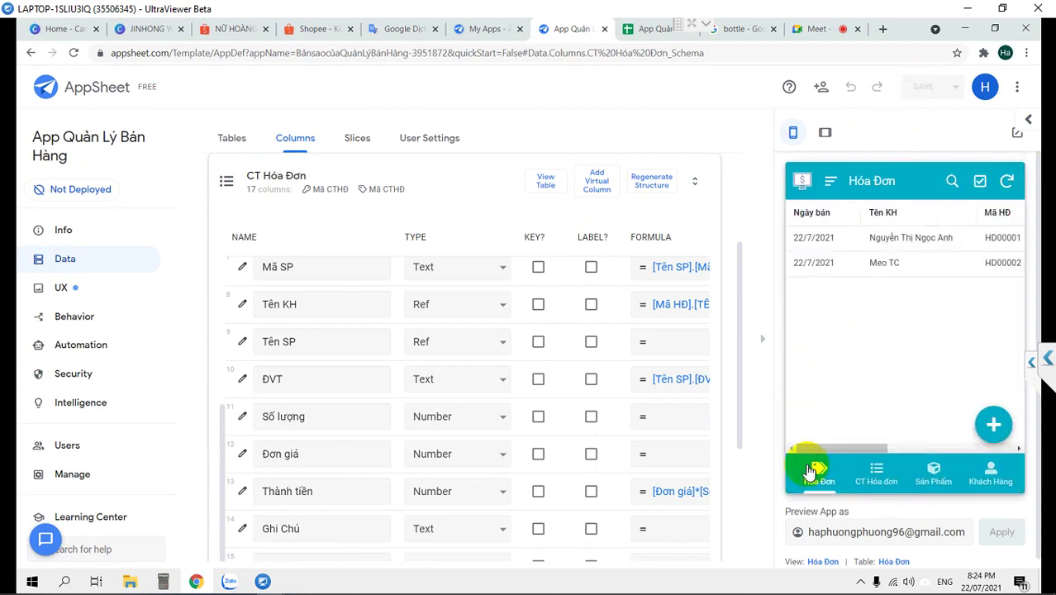
Start a new preview invoice with customer Chị Tâm
left_click(993, 423)
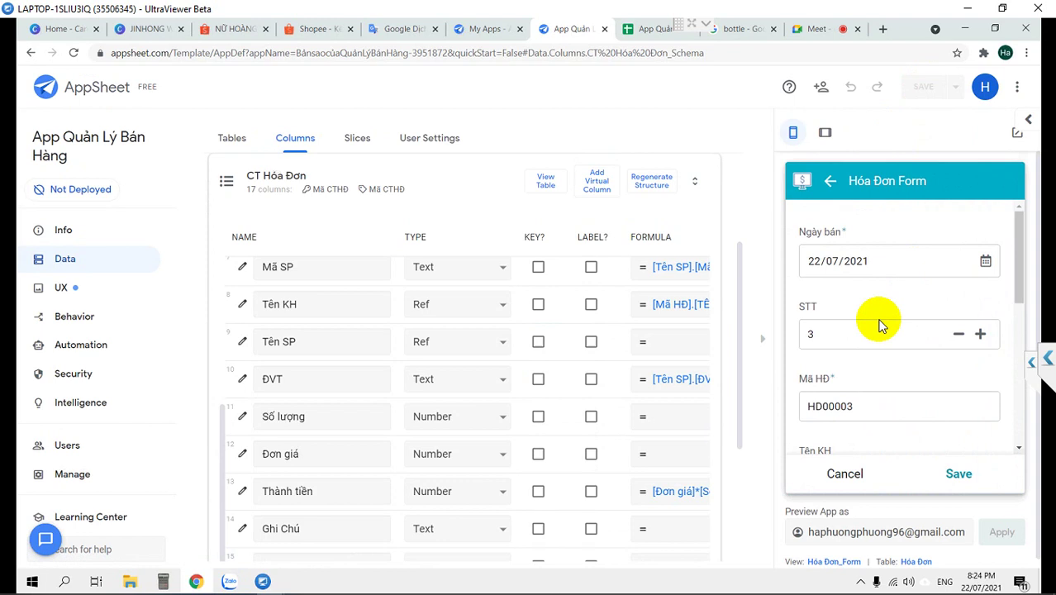
scroll(878, 324, "down", 1)
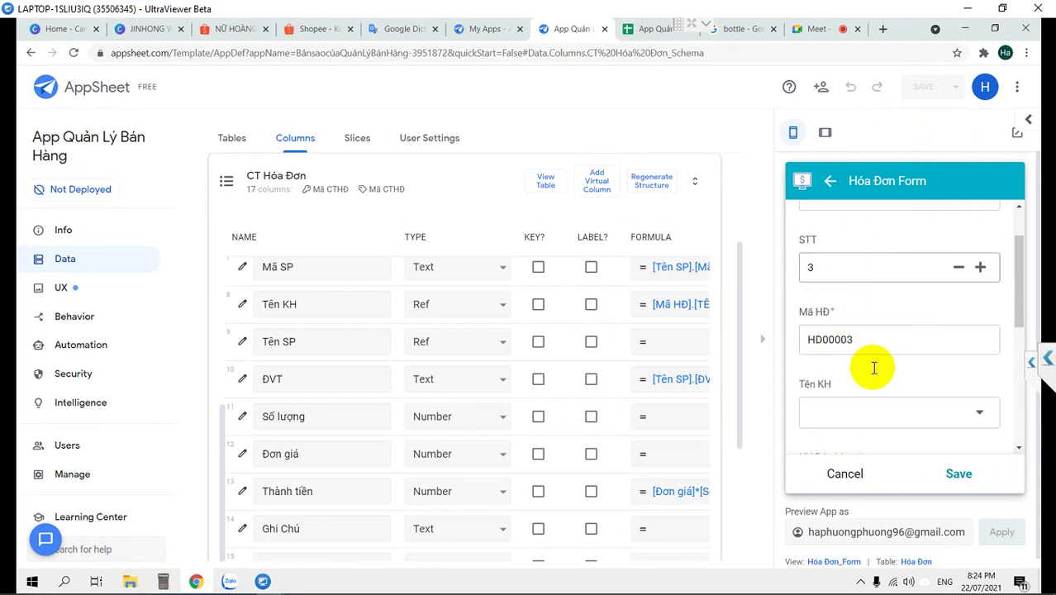
left_click(874, 415)
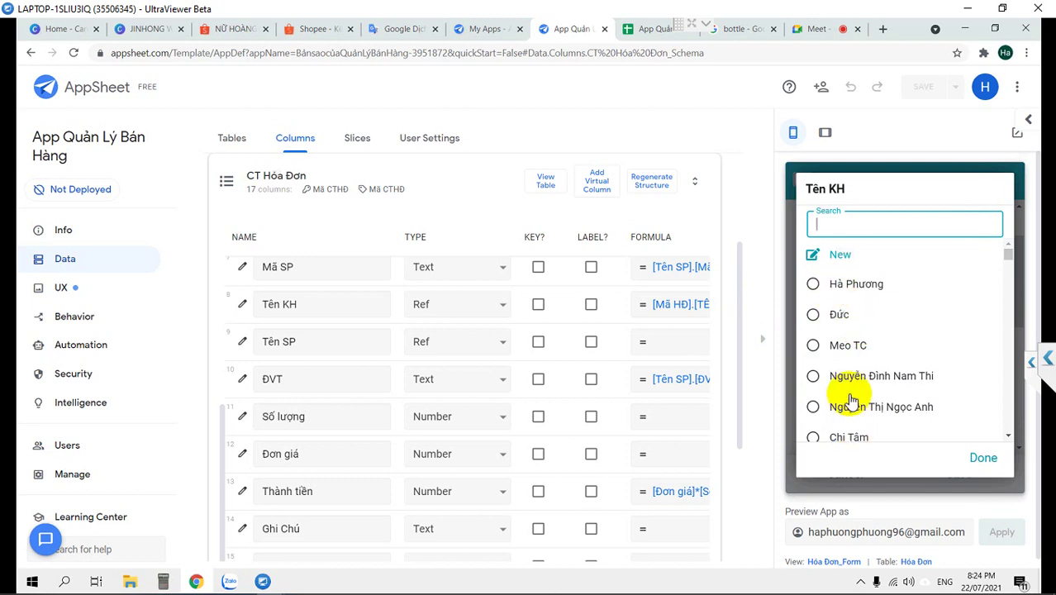
scroll(841, 400, "down", 1)
left_click(824, 374)
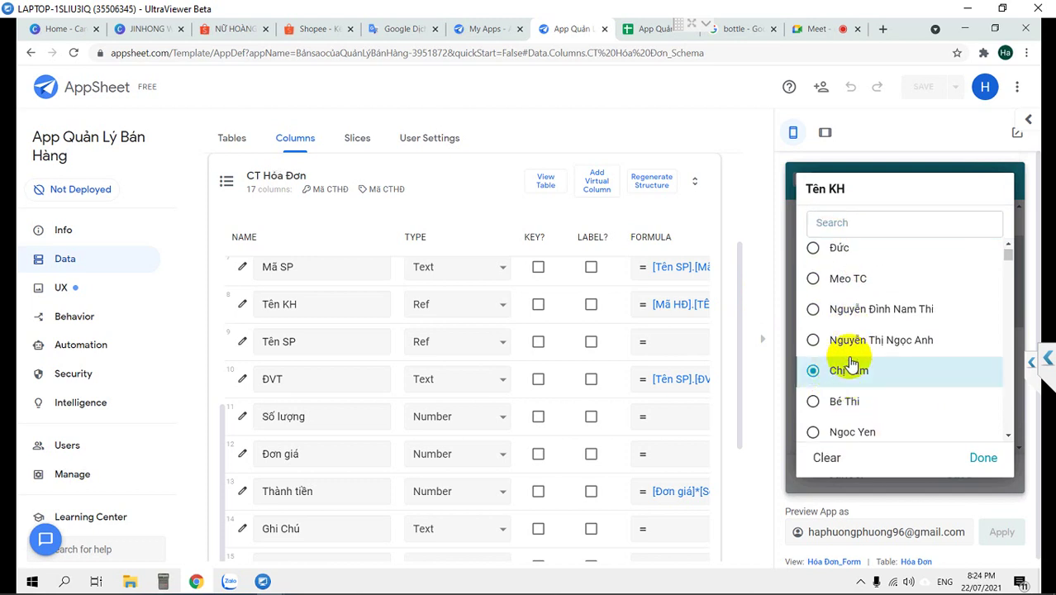
scroll(847, 357, "down", 2)
scroll(848, 356, "down", 2)
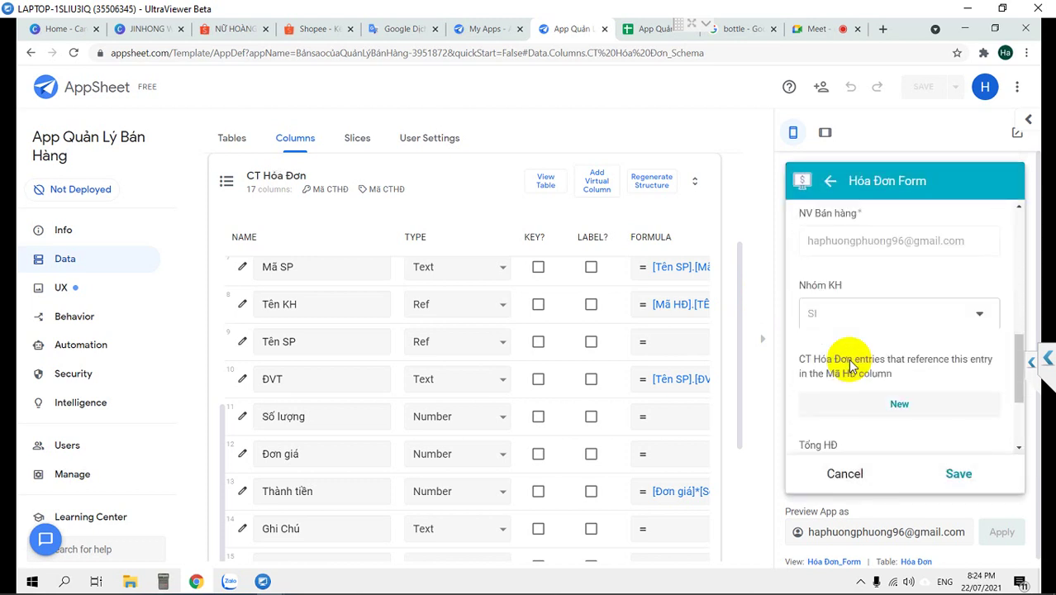
Add and save a line for Burberry Brit Rhythm for him 90ml, quantity 1, with its Đơn giá
left_click(873, 392)
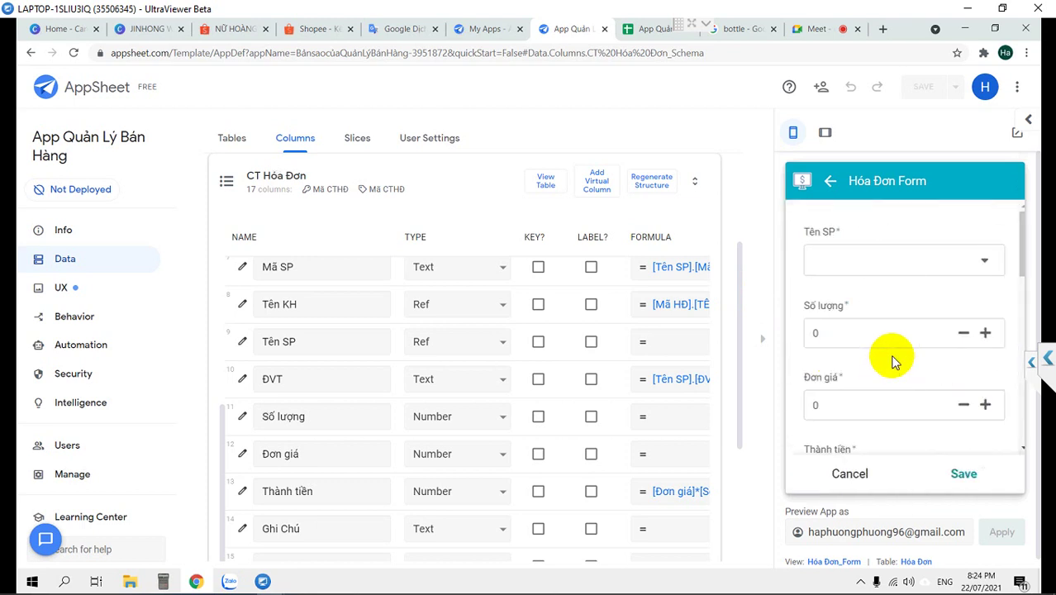
left_click(895, 262)
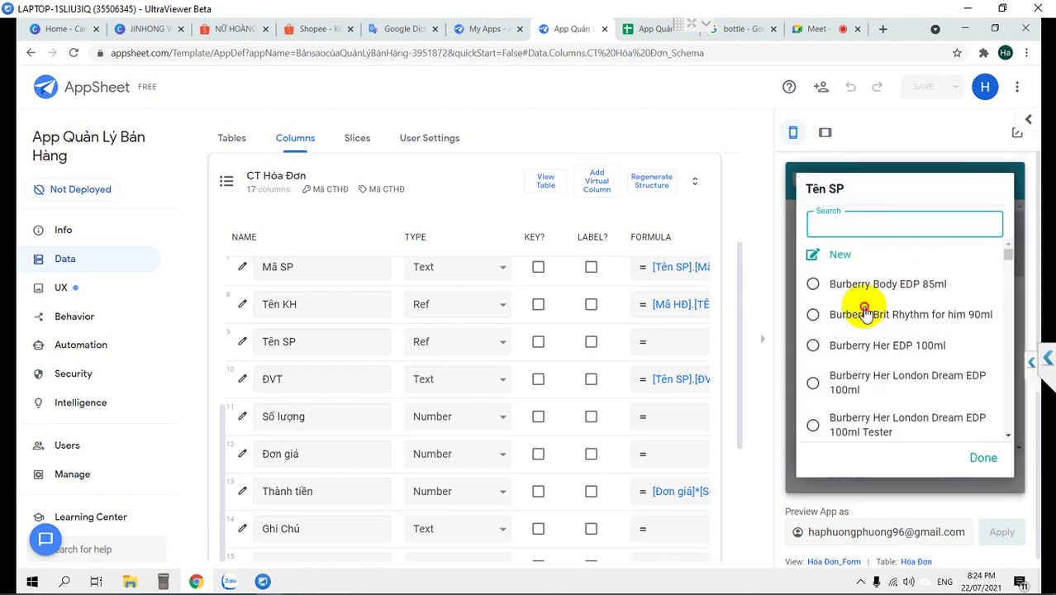
left_click(867, 312)
scroll(907, 380, "down", 3)
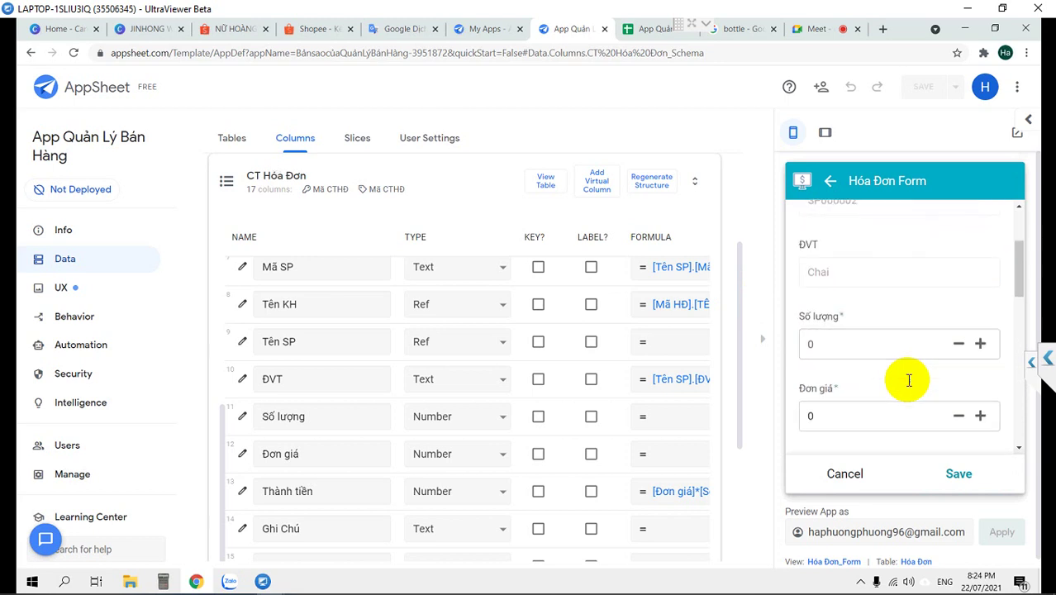
left_click(979, 279)
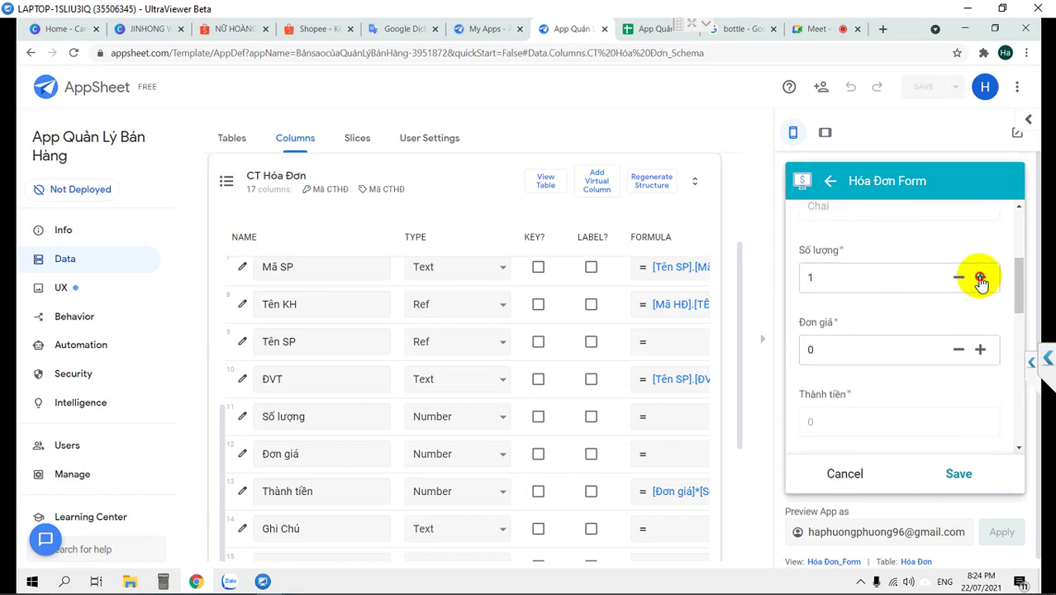
left_click(889, 345)
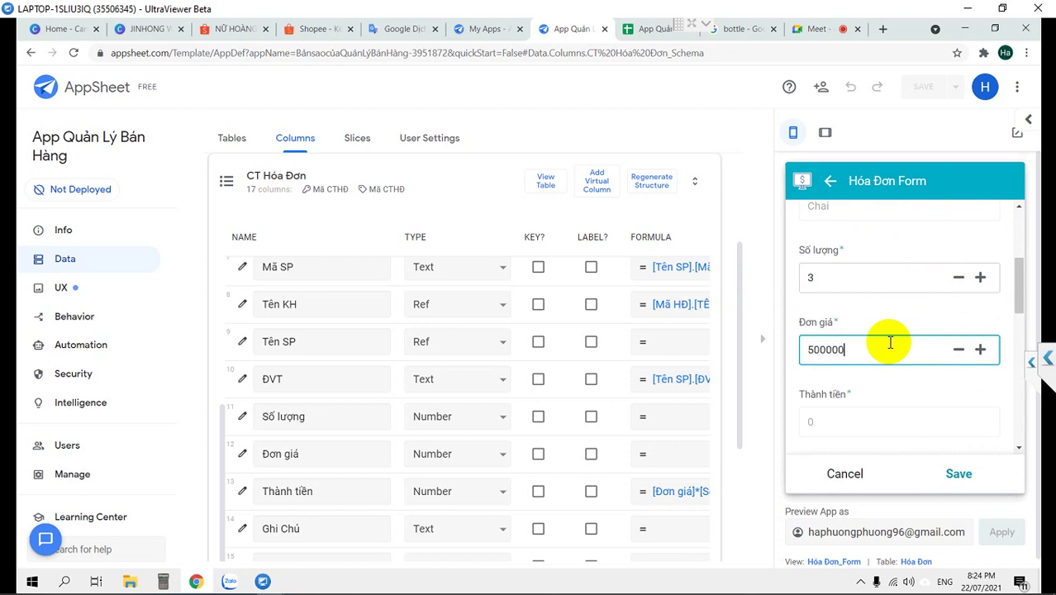
left_click(873, 382)
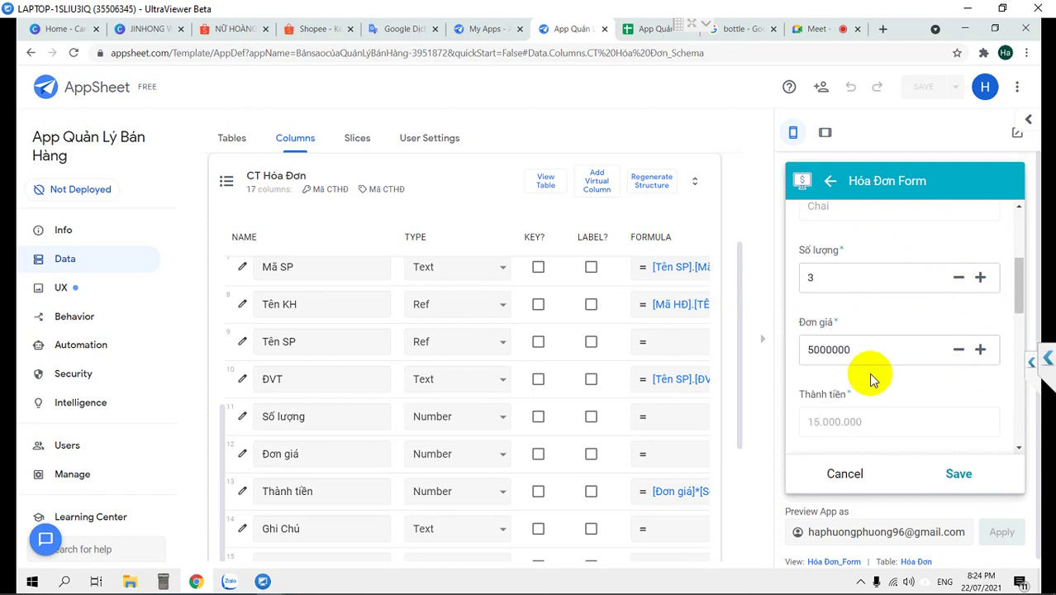
scroll(871, 376, "down", 1)
scroll(869, 355, "up", 2)
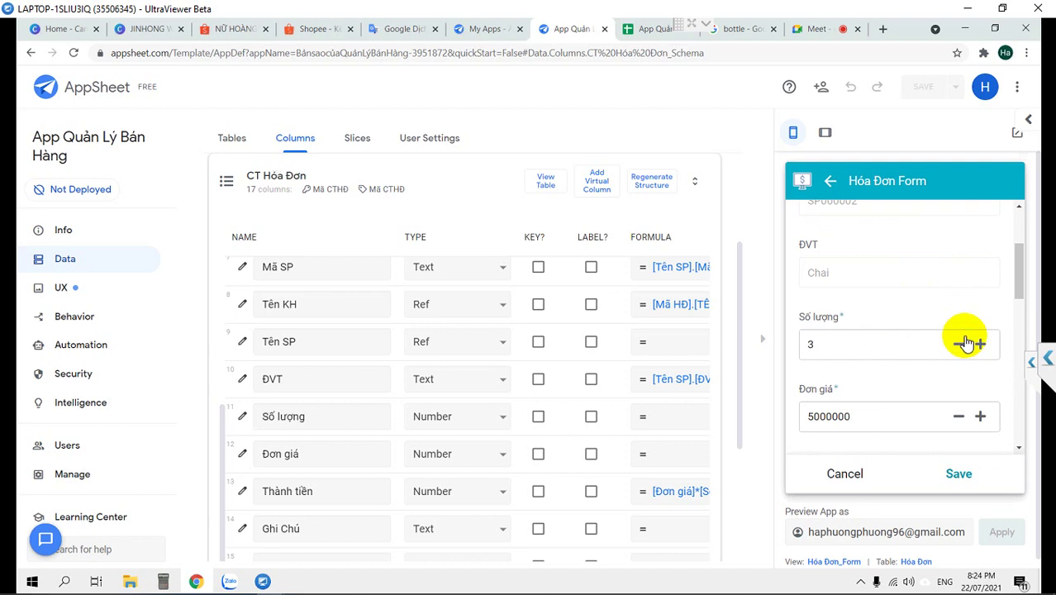
left_click(960, 342)
left_click(960, 343)
scroll(914, 368, "down", 1)
scroll(915, 367, "down", 2)
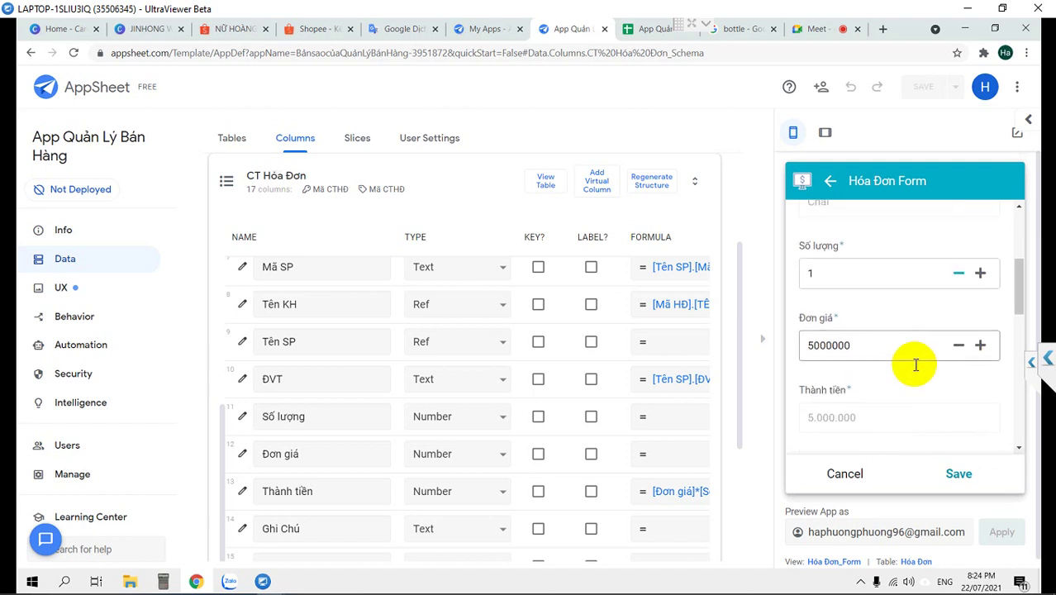
scroll(843, 404, "down", 3)
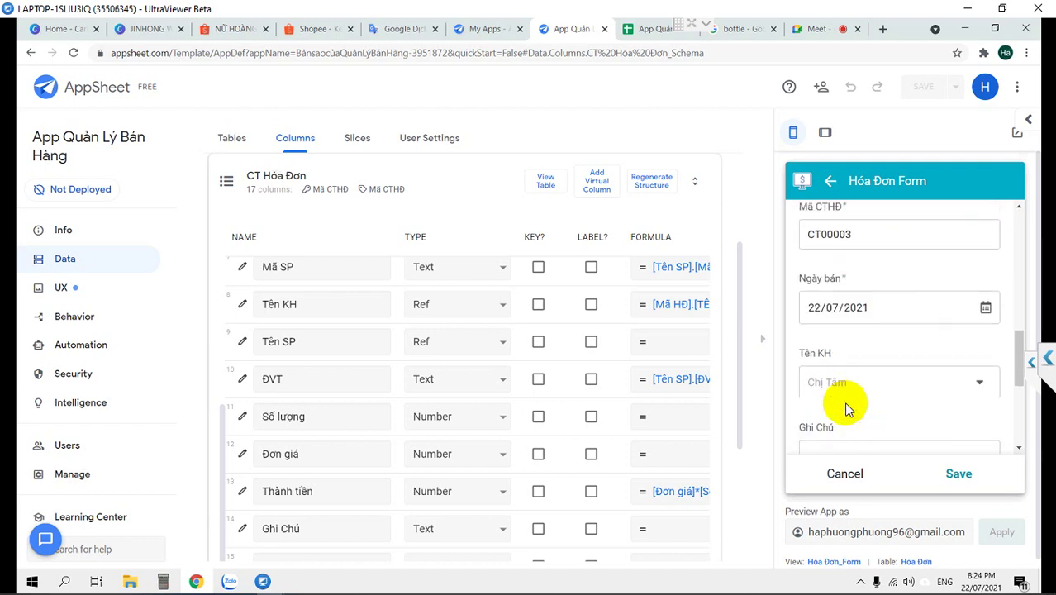
scroll(895, 375, "down", 4)
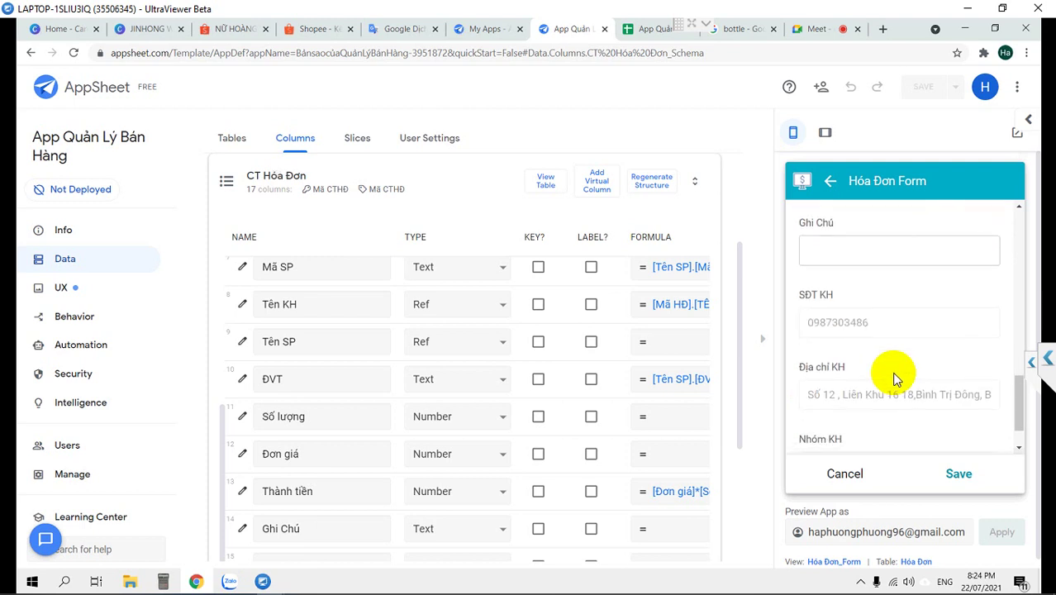
left_click(958, 471)
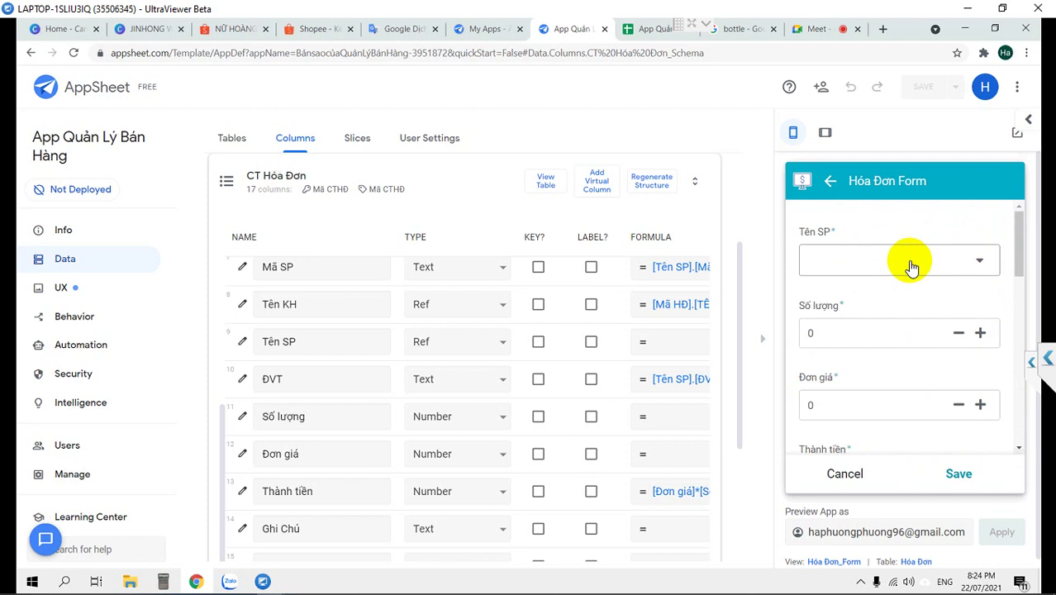
Choose Jean Paul Gaultier Le Beau 125ml Tester as the next line's product
left_click(911, 263)
scroll(999, 264, "down", 1)
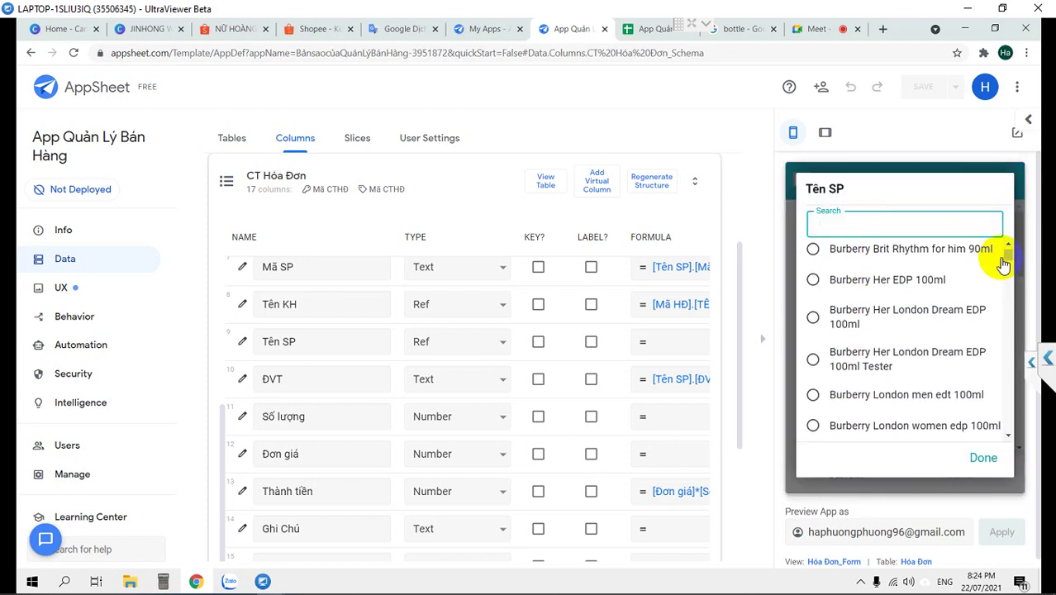
type("Jean Paul Gaultier Le Beau 125ml Tester")
left_click(906, 288)
left_click(987, 450)
scroll(935, 418, "down", 3)
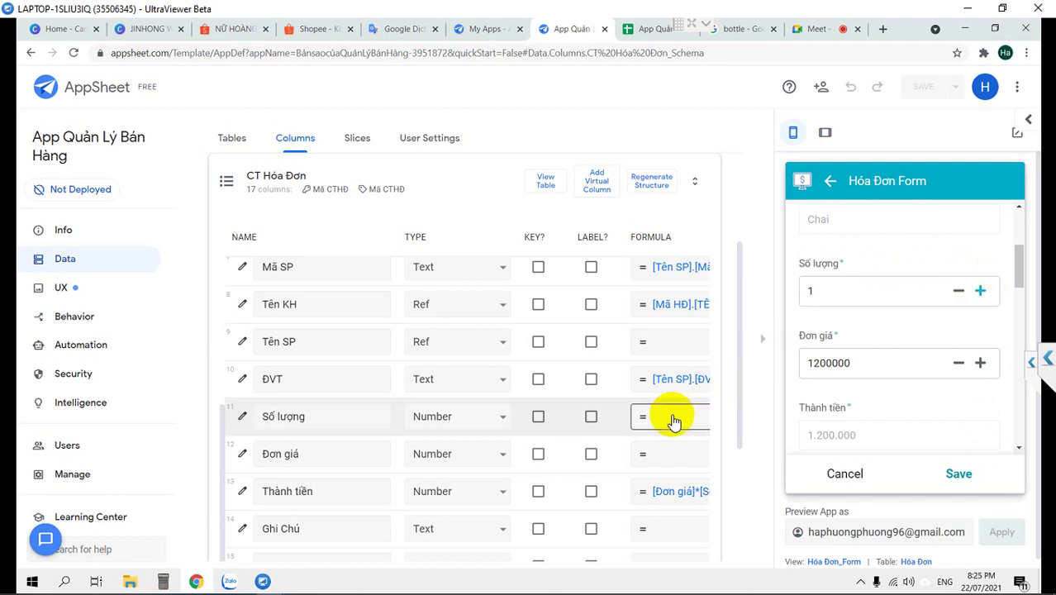
Save the second product line, discard the blank line, and save Chị Tâm's invoice HD00003
left_click(242, 418)
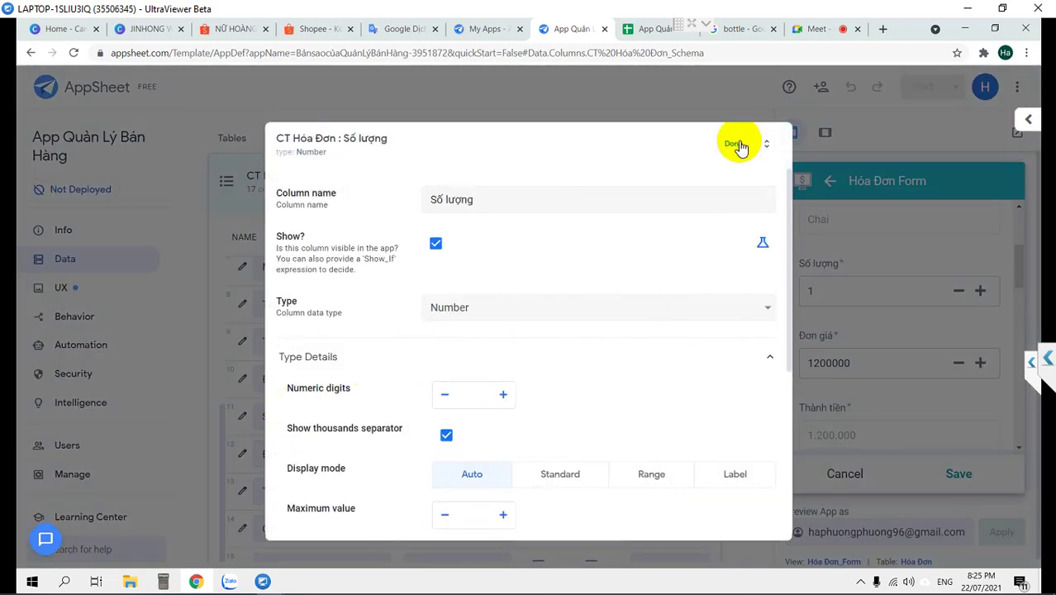
left_click(743, 145)
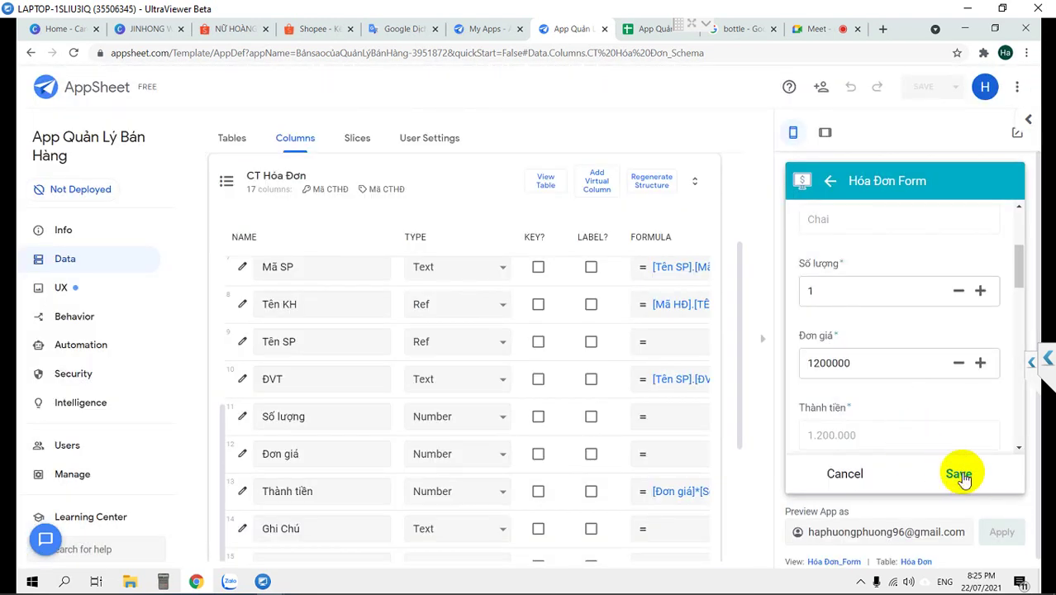
left_click(959, 475)
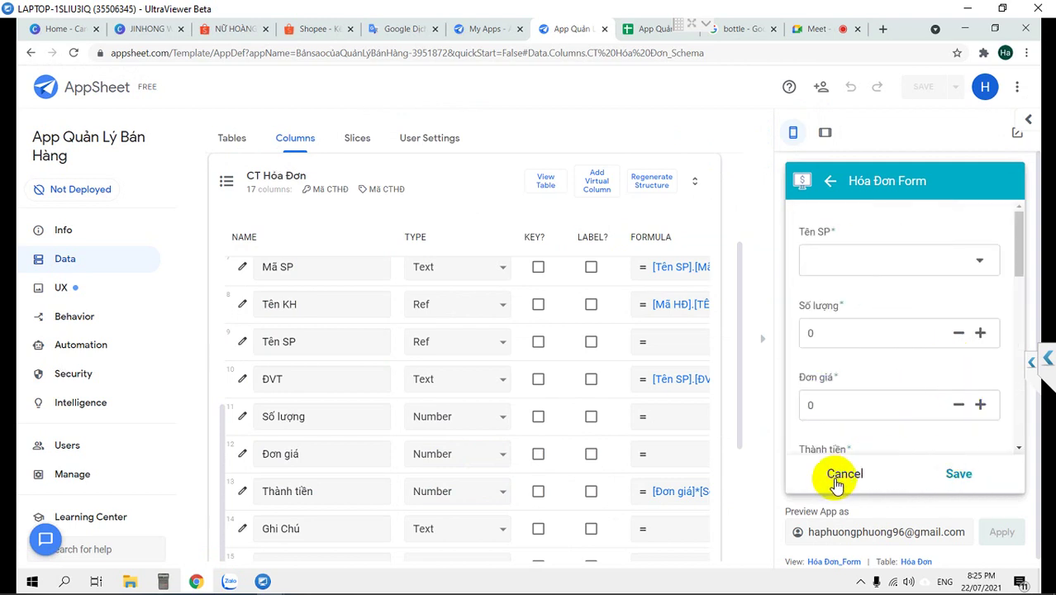
left_click(854, 469)
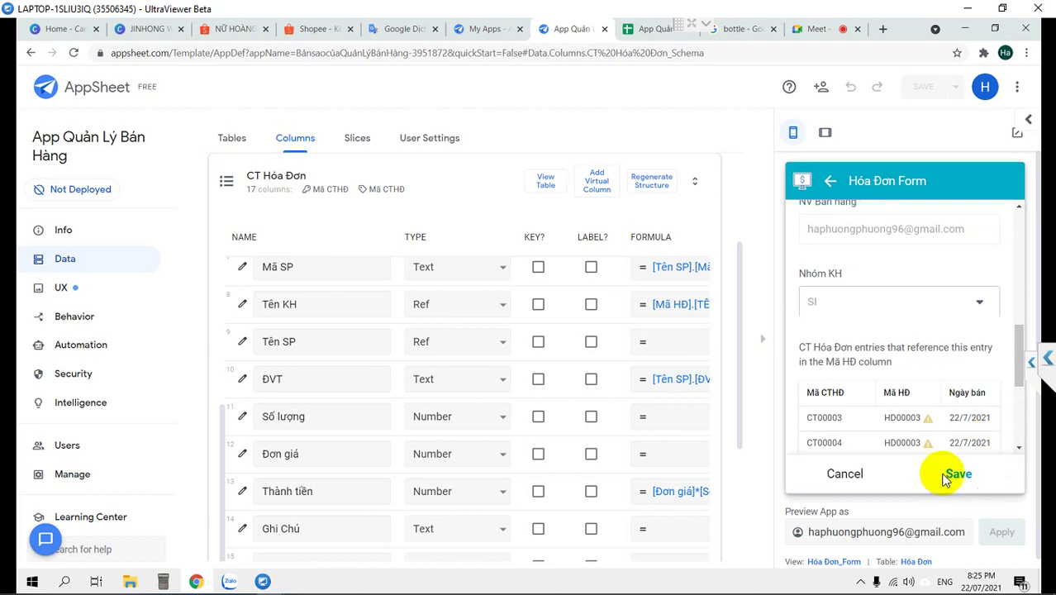
left_click(952, 474)
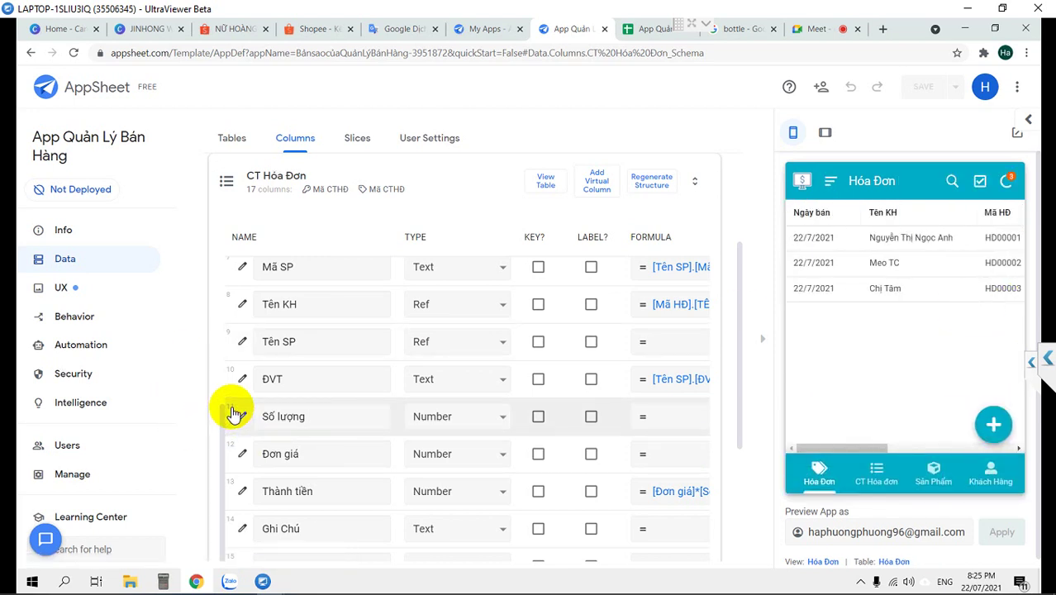
Give the Số lượng column an Auto Compute initial value of 1
left_click(241, 416)
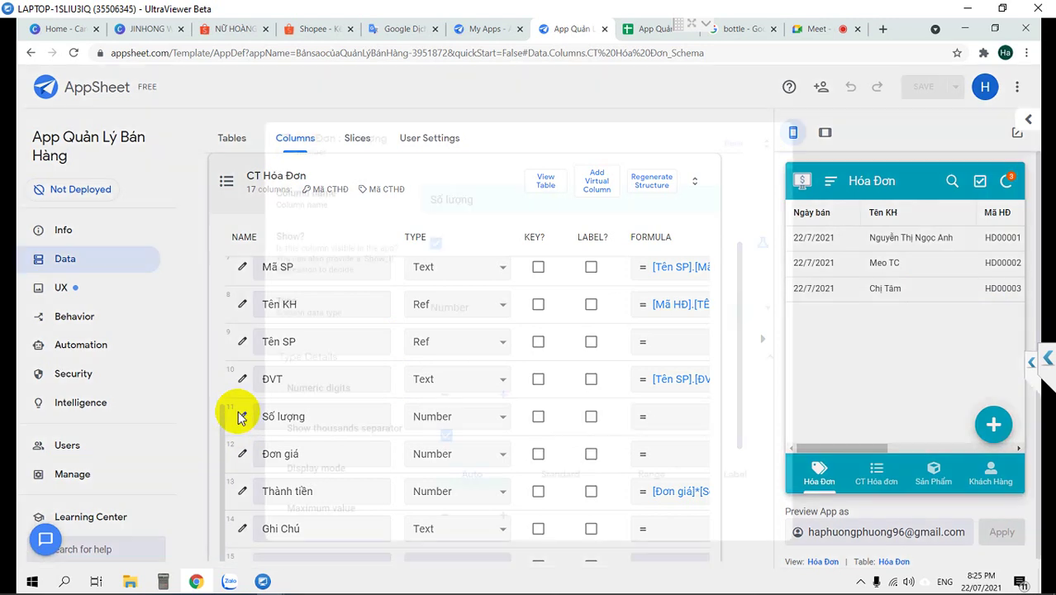
scroll(541, 391, "down", 5)
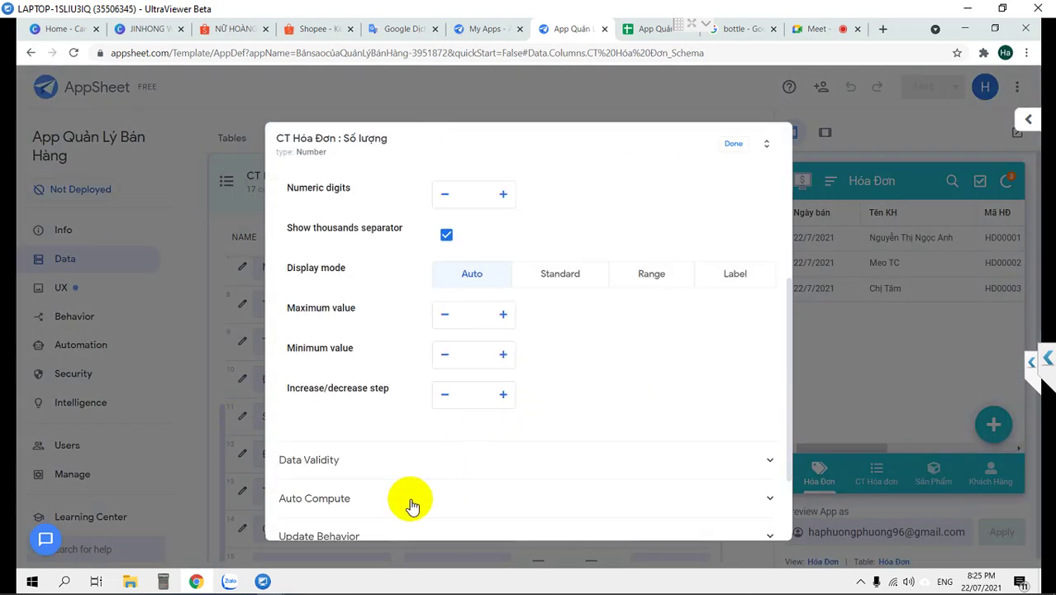
left_click(410, 500)
scroll(572, 427, "down", 3)
left_click(471, 451)
type("1")
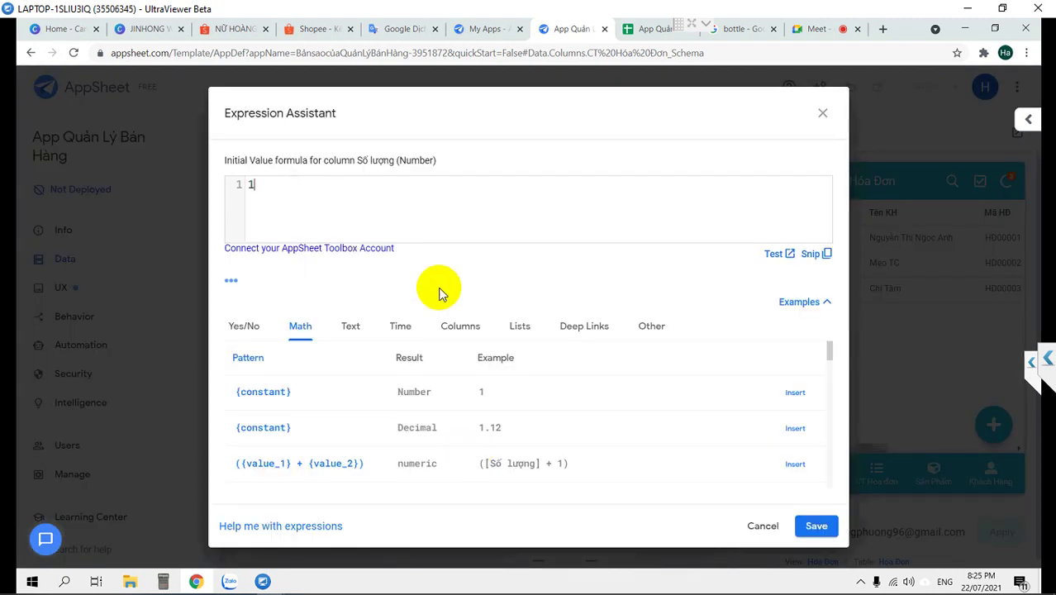
left_click(815, 526)
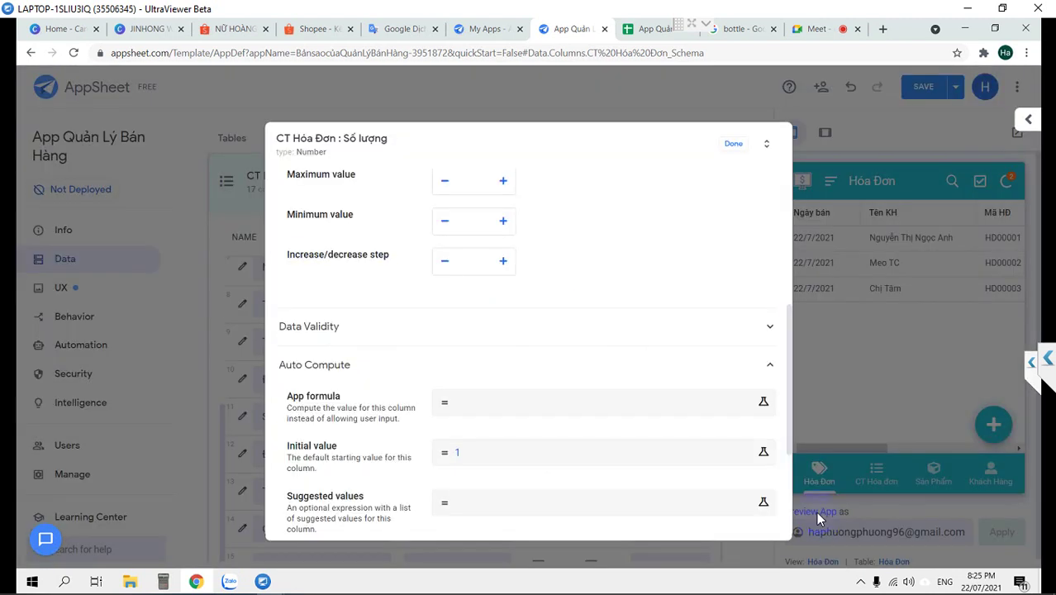
left_click(730, 146)
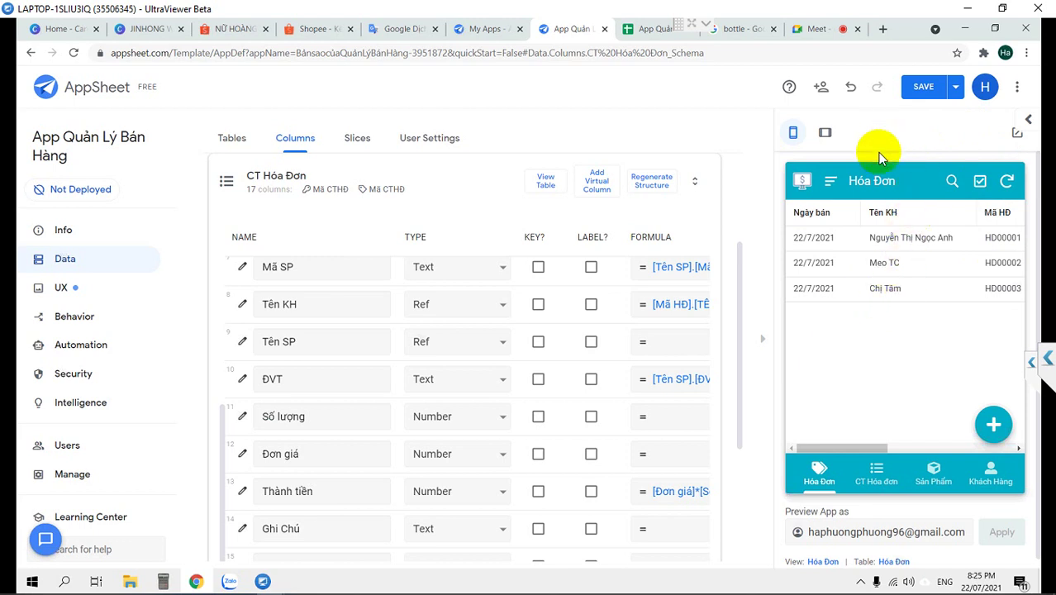
Save the app and confirm Tên KH's column type stays Ref
left_click(924, 86)
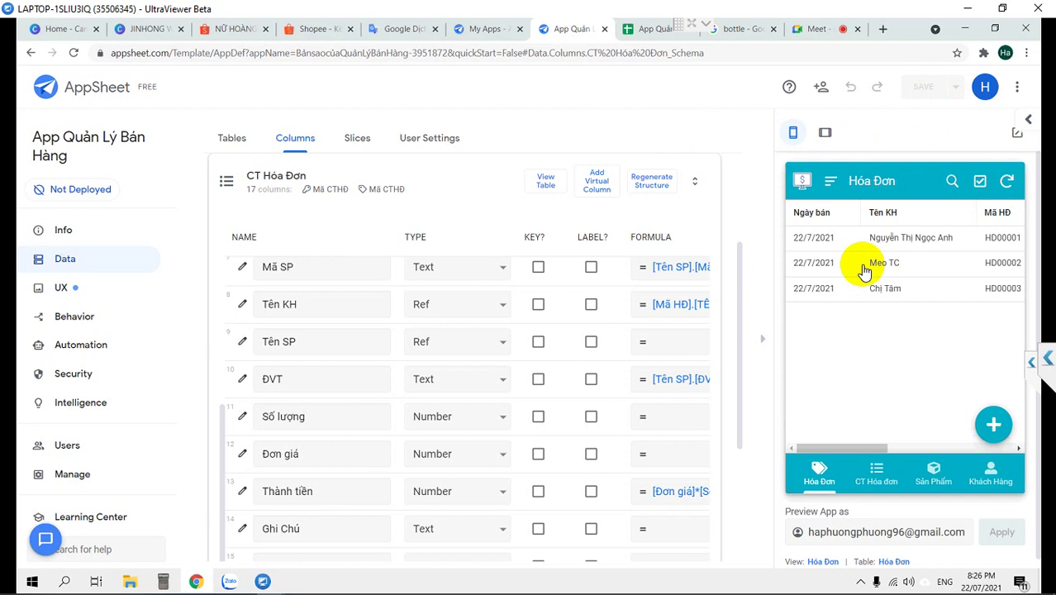
scroll(864, 277, "down", 1)
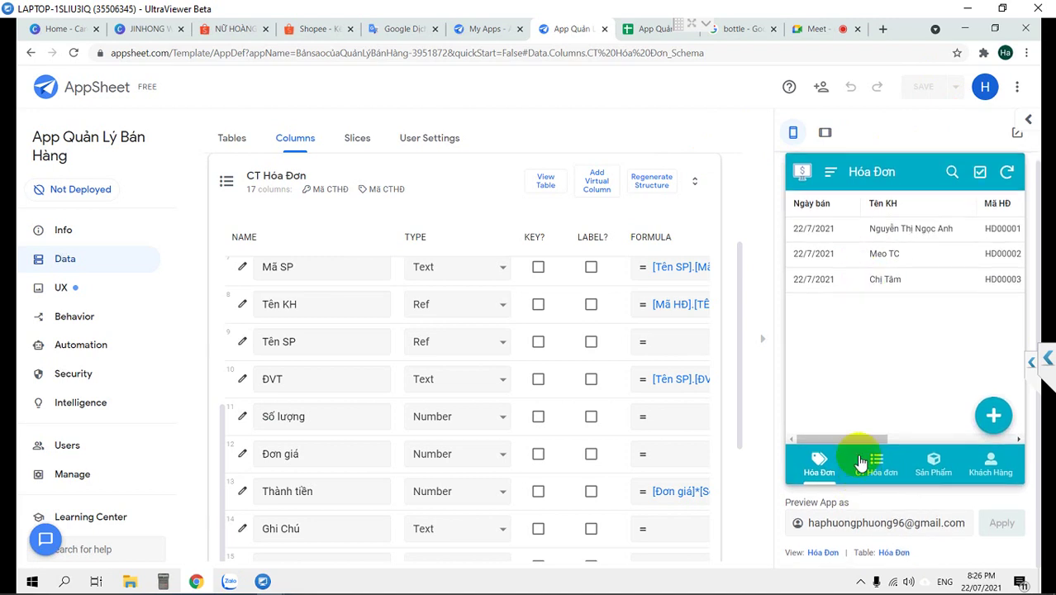
left_click_drag(851, 445, 810, 421)
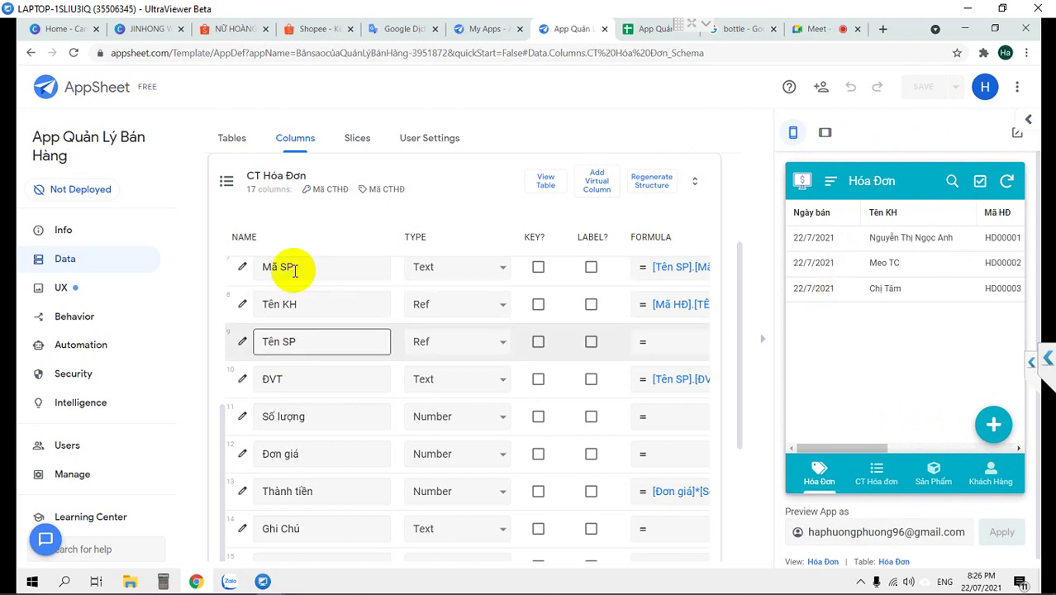
scroll(303, 356, "down", 1)
scroll(303, 356, "down", 1)
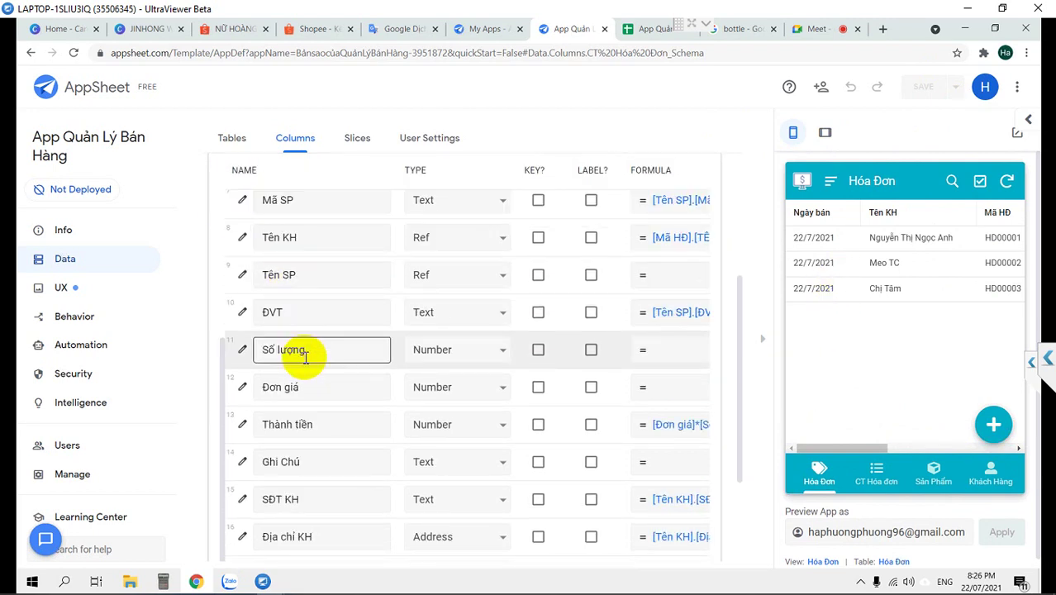
scroll(371, 364, "down", 1)
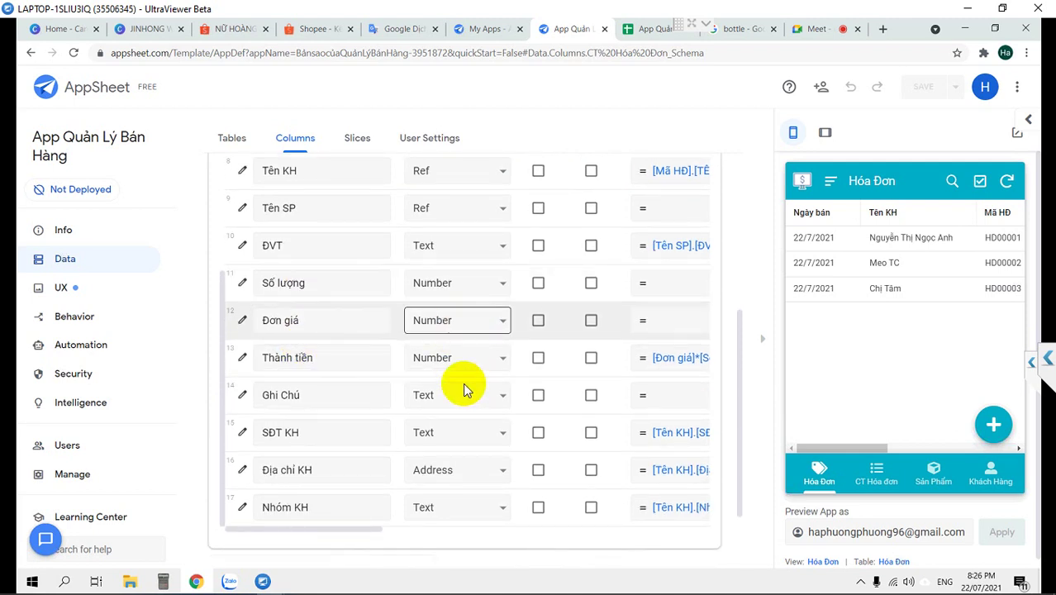
scroll(453, 397, "up", 1)
scroll(453, 398, "down", 1)
scroll(453, 397, "down", 1)
scroll(452, 395, "up", 5)
scroll(454, 385, "down", 1)
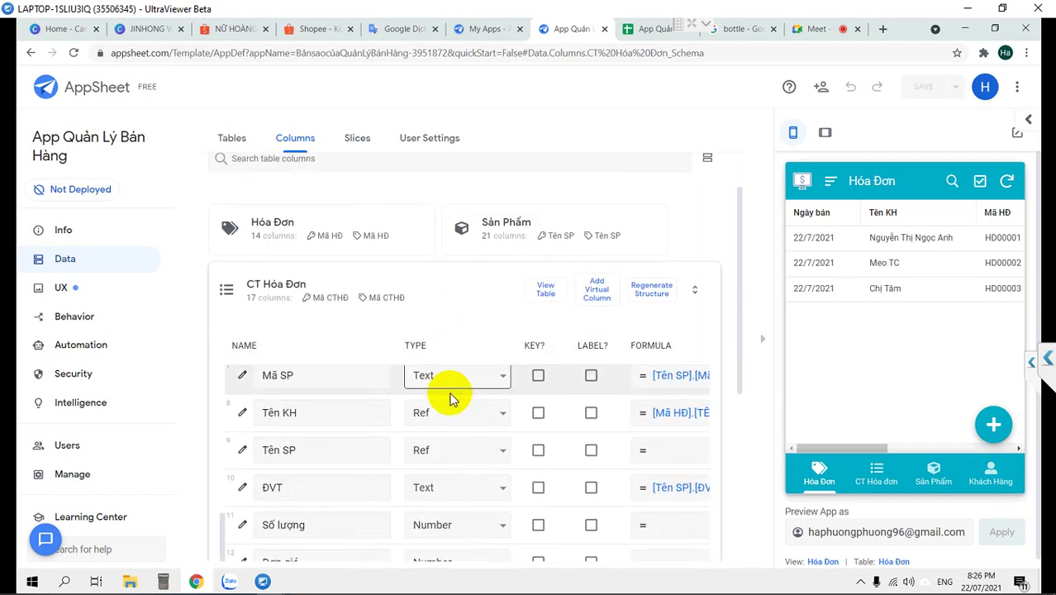
left_click(449, 416)
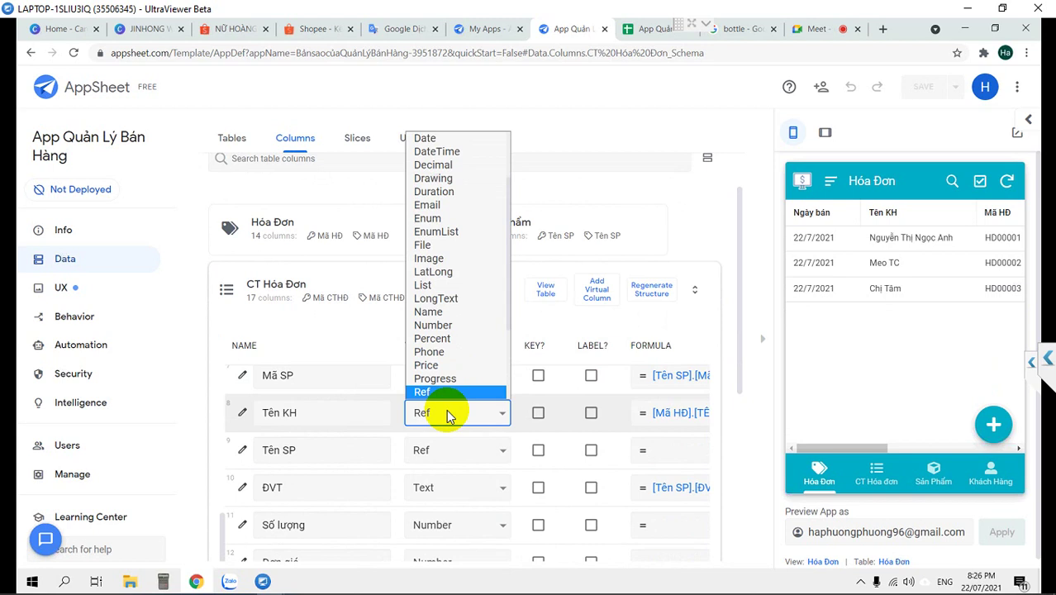
left_click(449, 414)
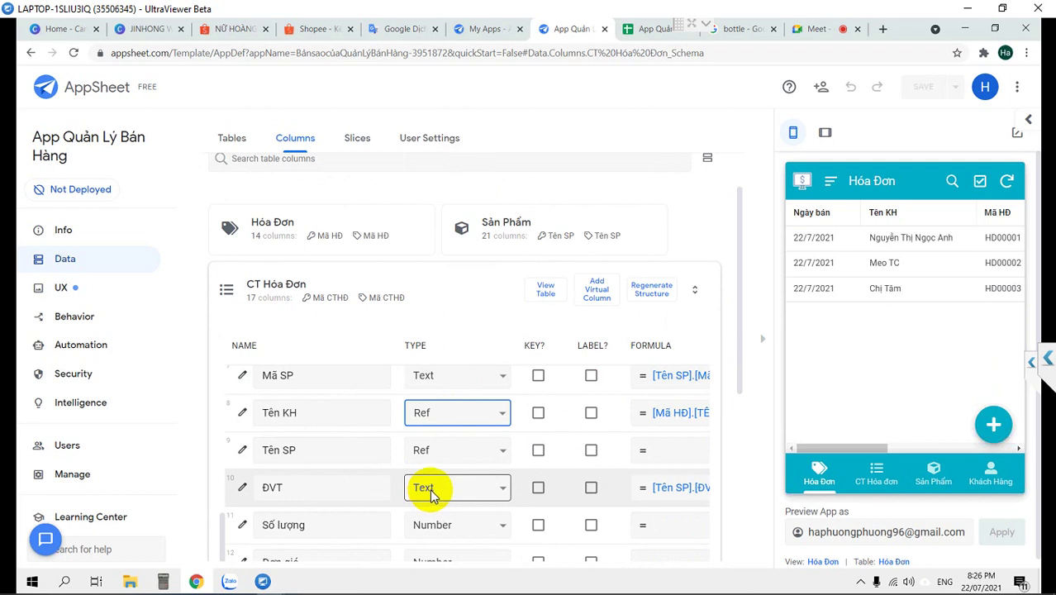
Show the Sản Phẩm product list in the app preview
scroll(430, 489, "down", 3)
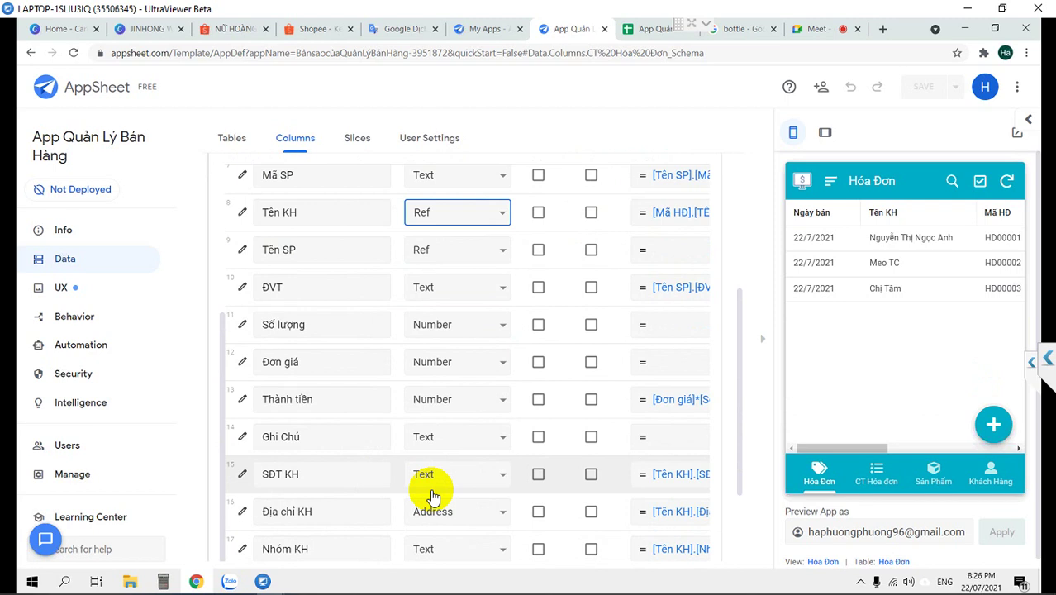
scroll(430, 496, "up", 1)
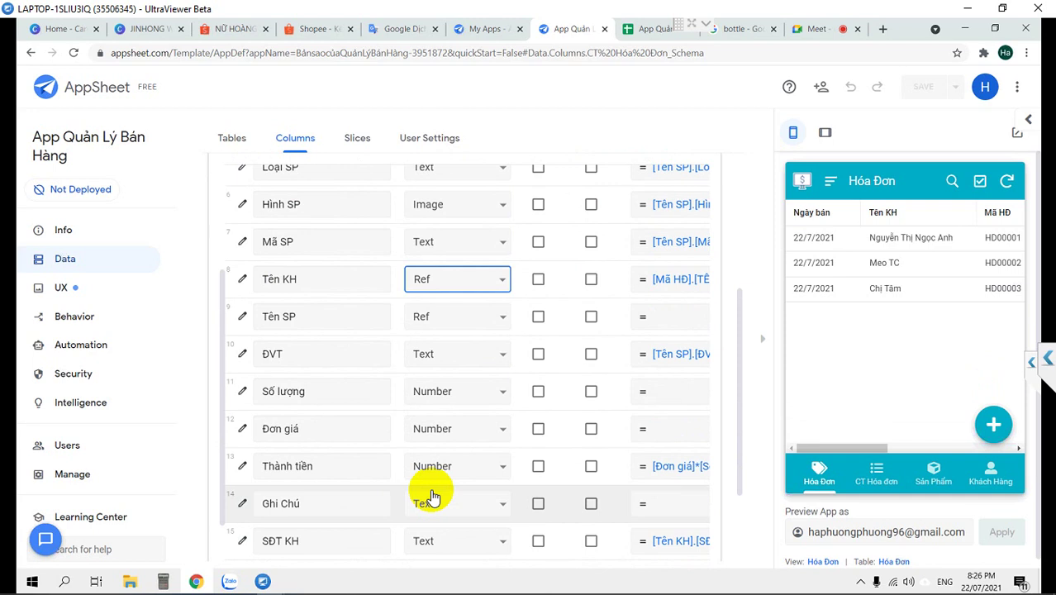
scroll(431, 494, "up", 1)
scroll(432, 492, "up", 1)
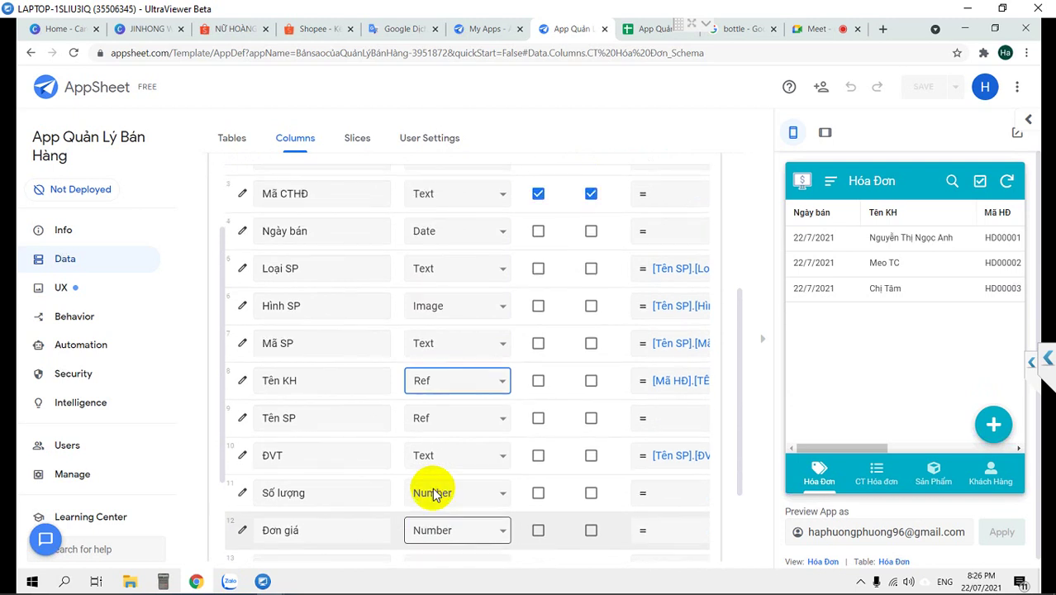
scroll(432, 492, "up", 1)
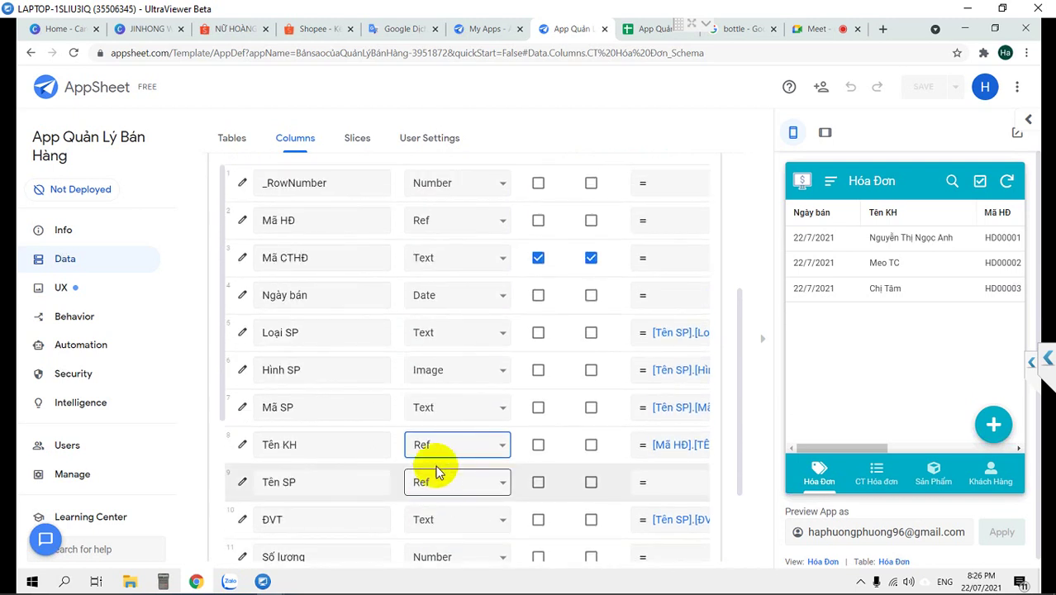
scroll(342, 284, "up", 2)
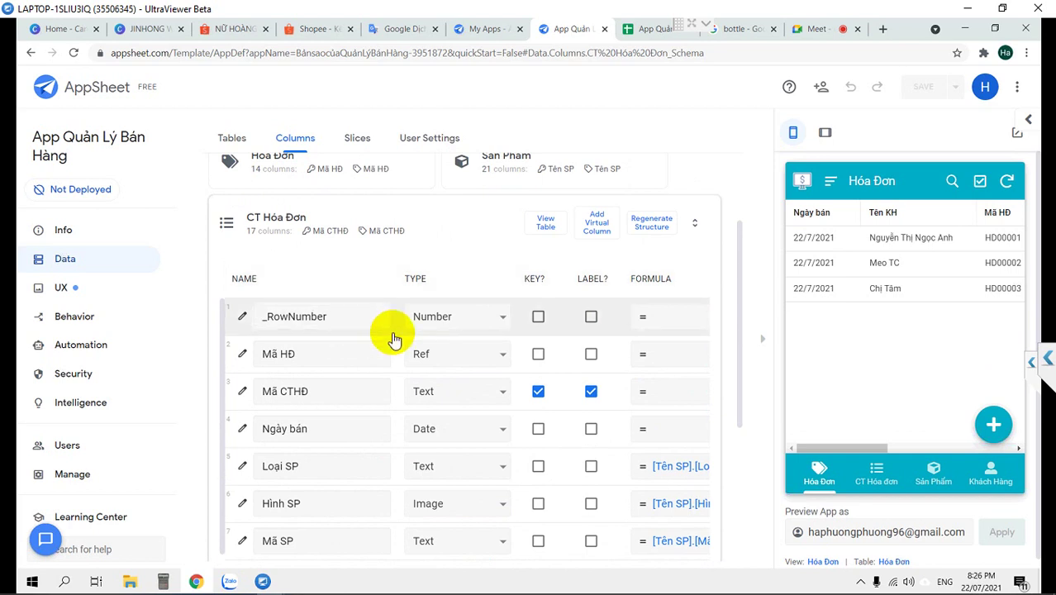
scroll(395, 338, "down", 2)
scroll(408, 343, "up", 2)
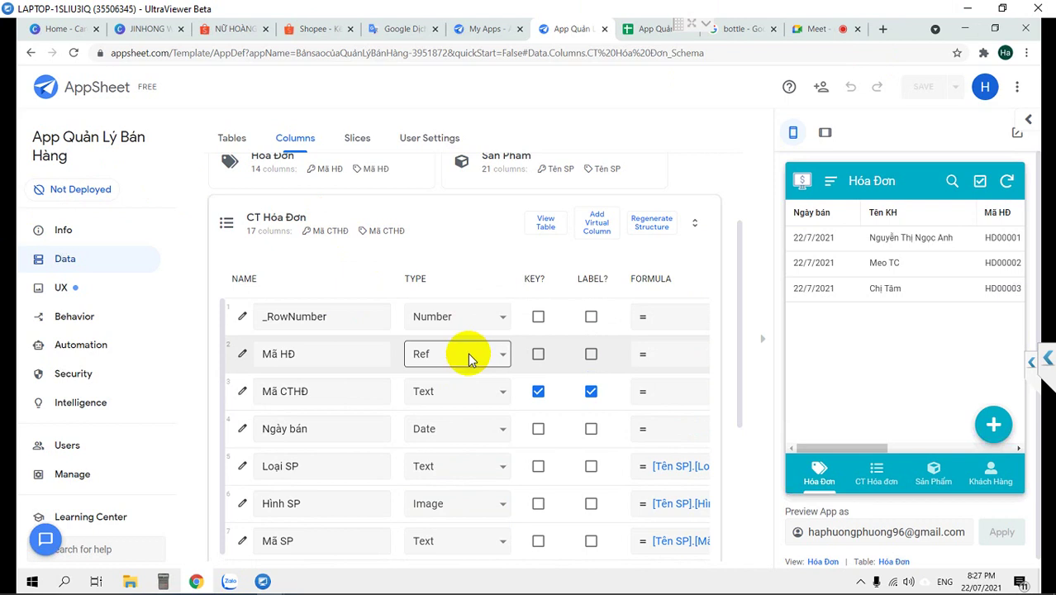
left_click(949, 475)
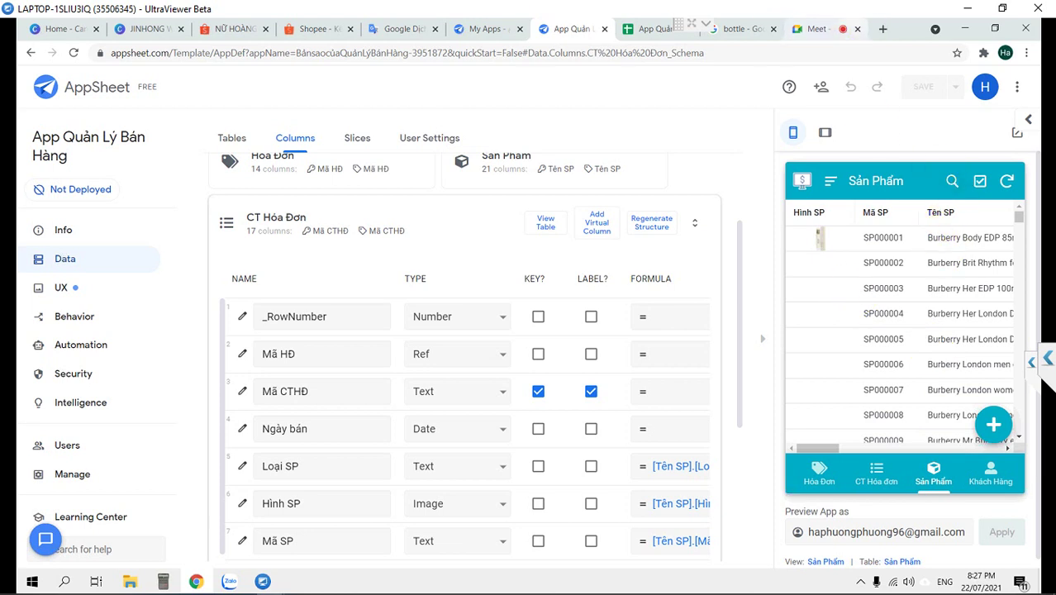
left_click(229, 228)
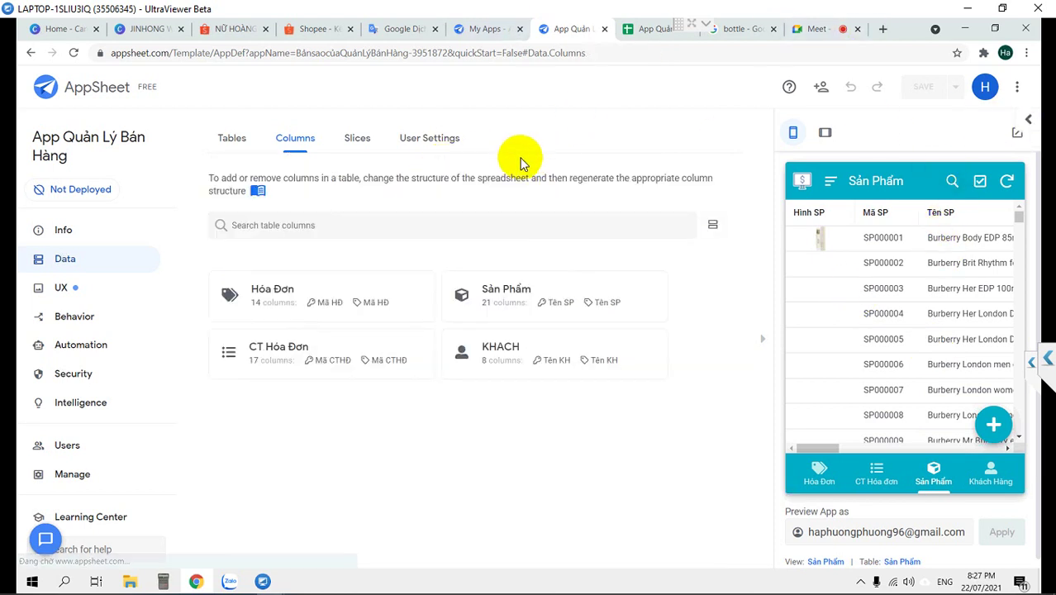
left_click(486, 295)
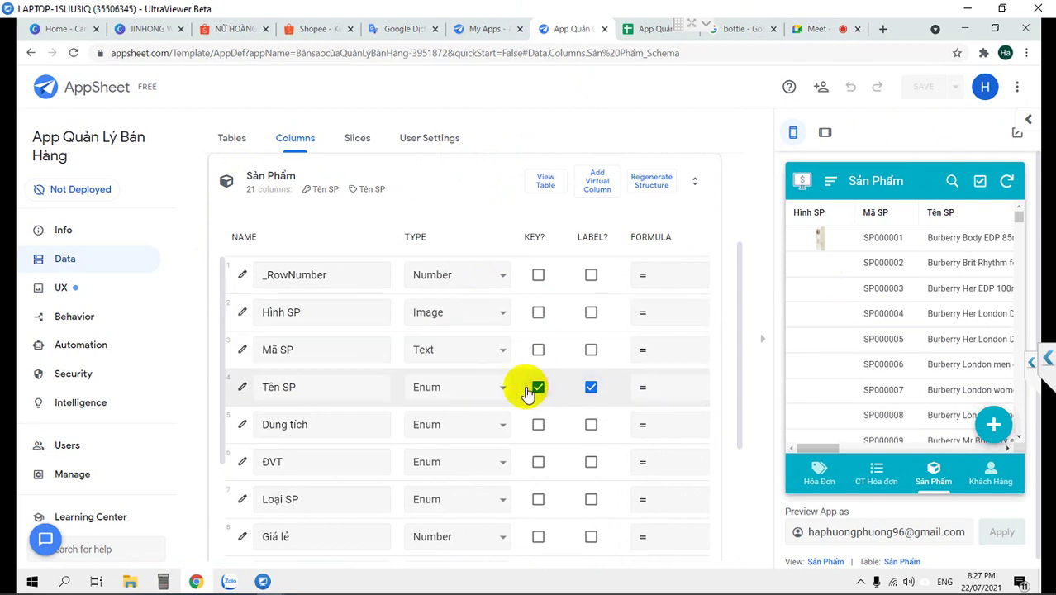
left_click(538, 349)
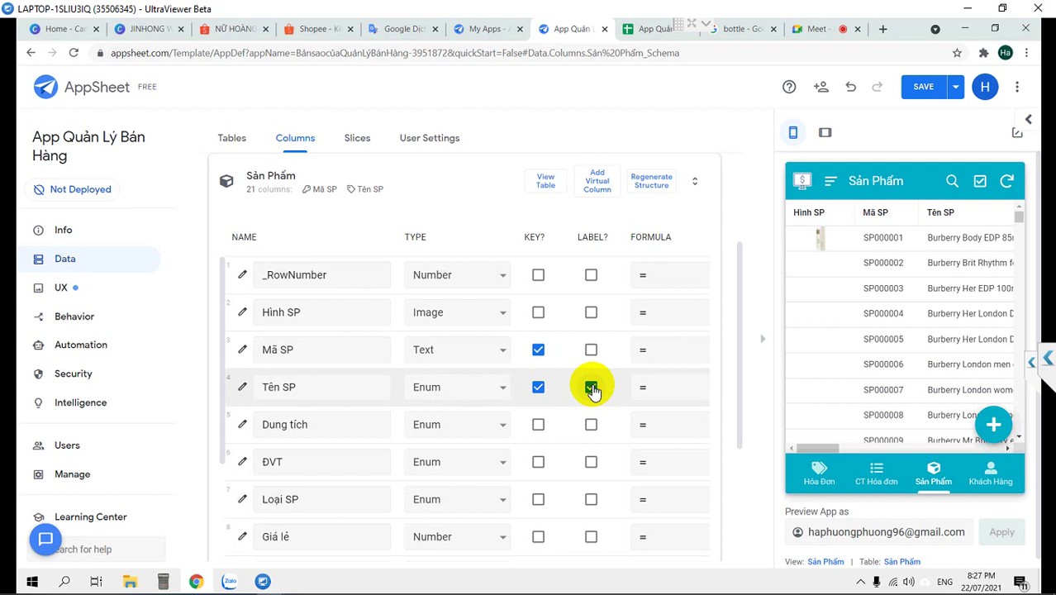
left_click(538, 349)
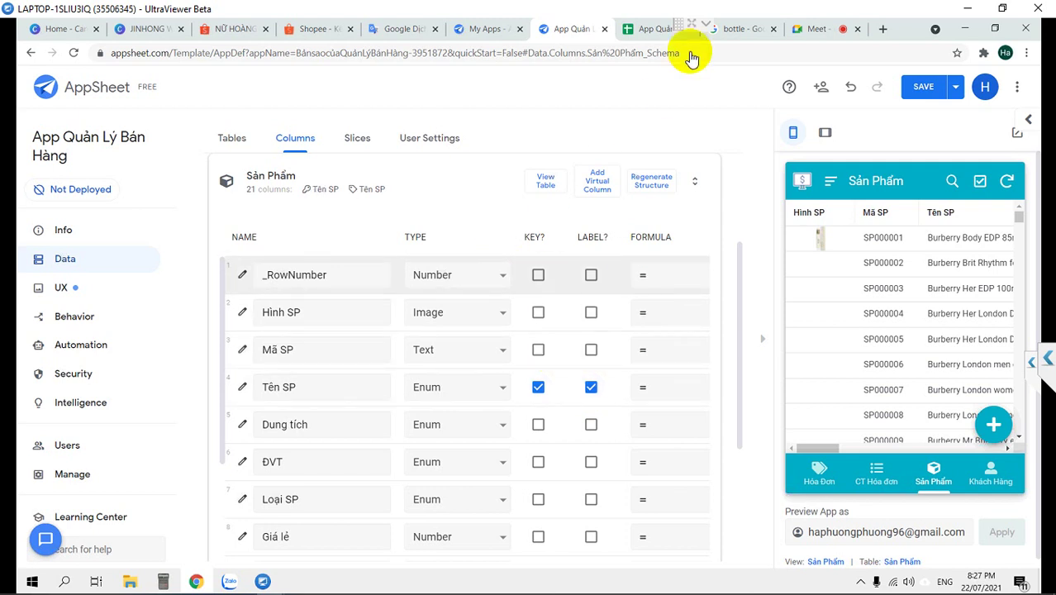
left_click(252, 199)
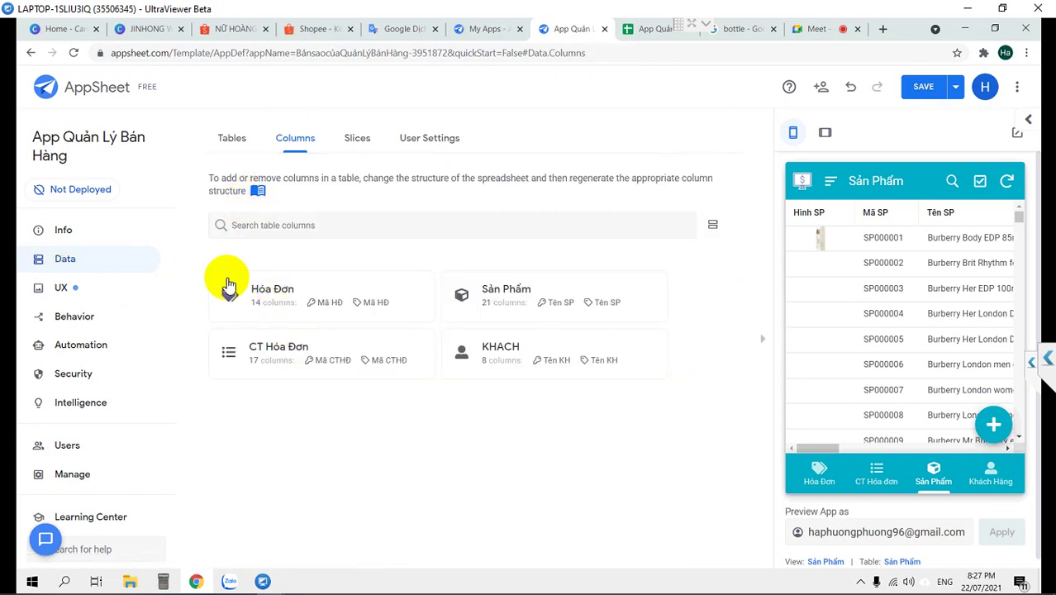
Open the Hóa Đơn table's column list and confirm Nhóm KH's type is Enum
left_click(281, 297)
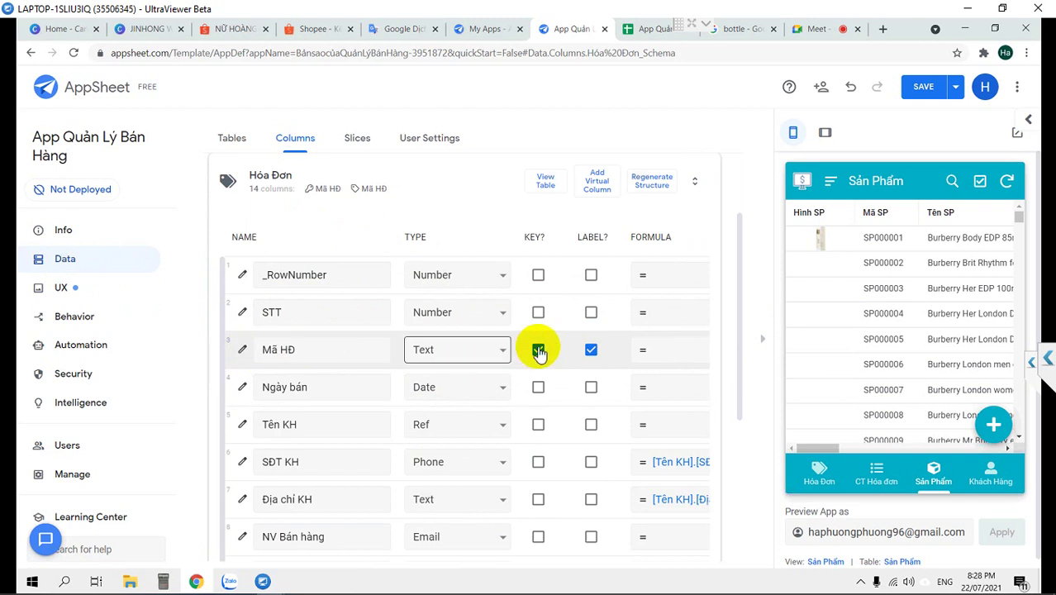
left_click(239, 200)
left_click(281, 290)
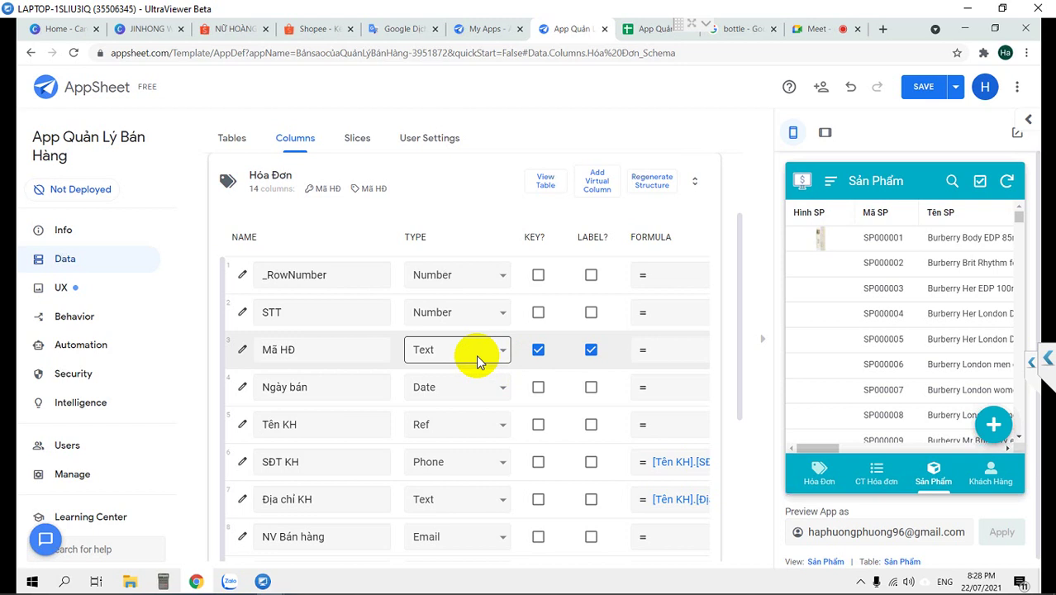
scroll(355, 483, "down", 3)
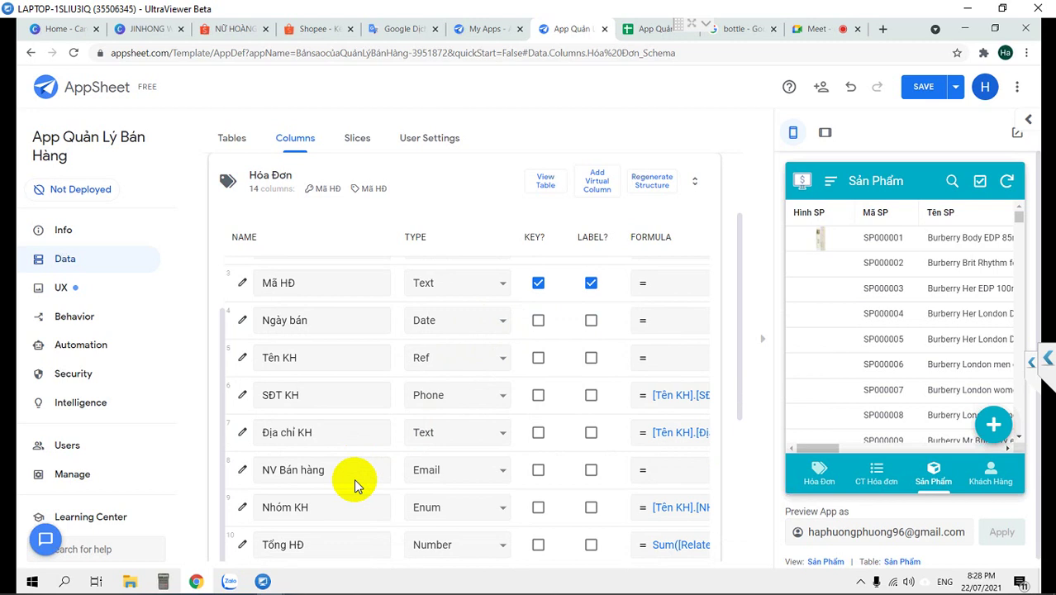
left_click(441, 457)
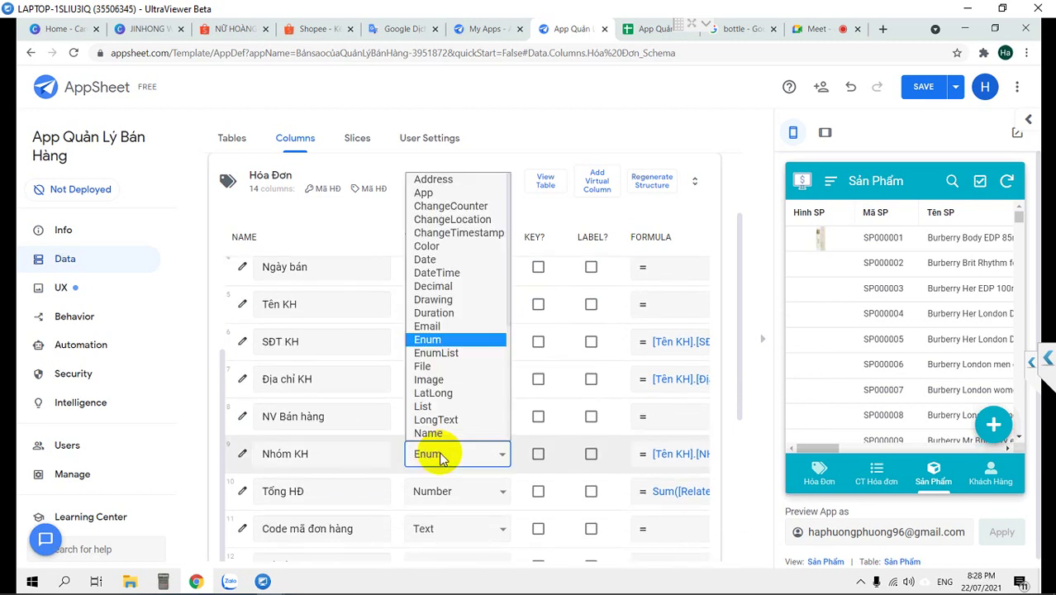
left_click(440, 457)
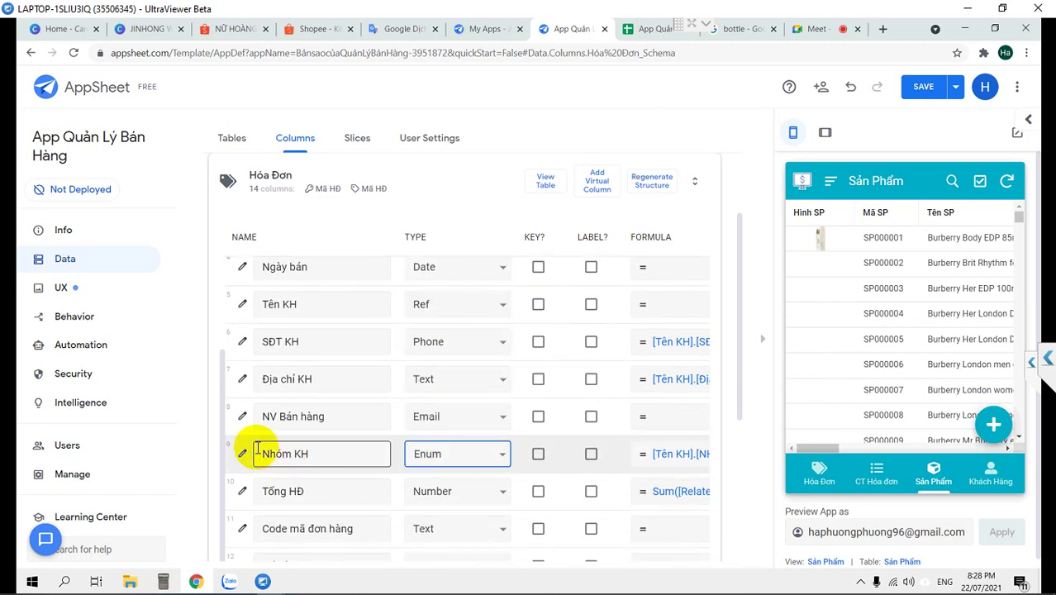
Give Nhóm KH the allowed values SI and LE, disallowing other values and auto-complete
left_click(242, 457)
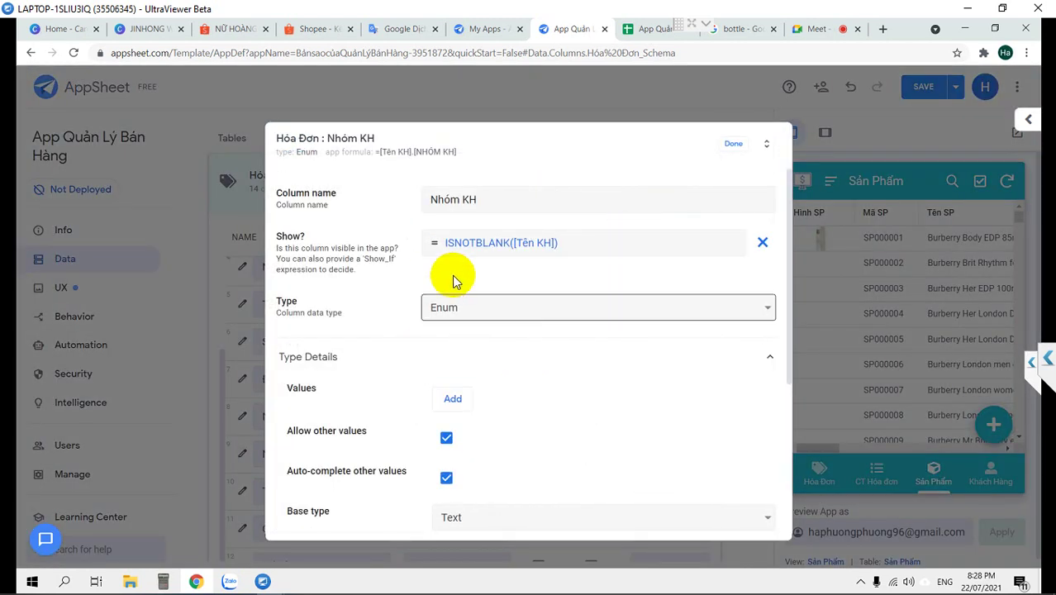
scroll(487, 325, "down", 2)
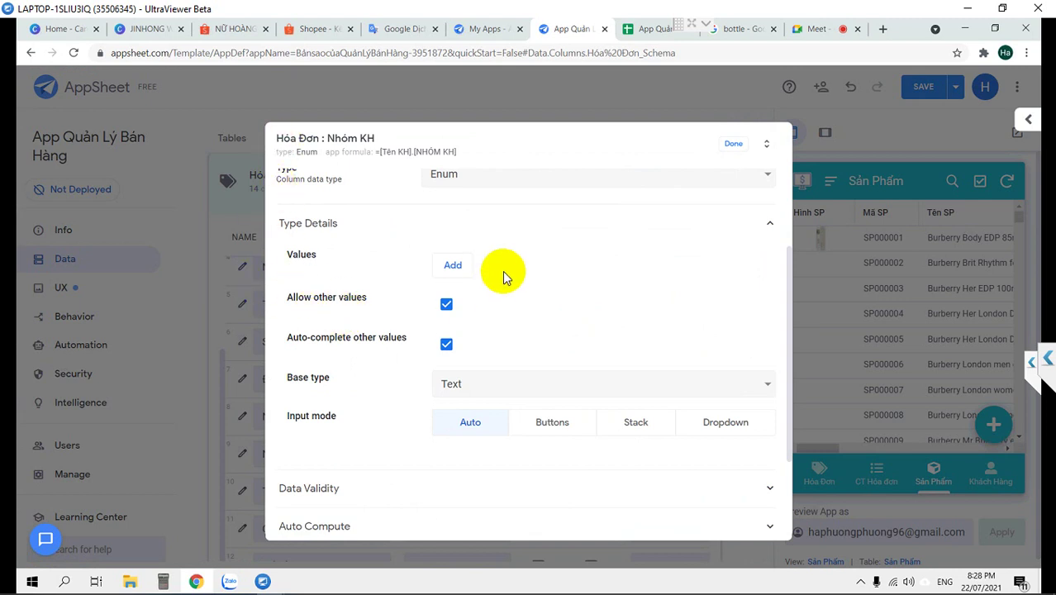
scroll(503, 270, "up", 2)
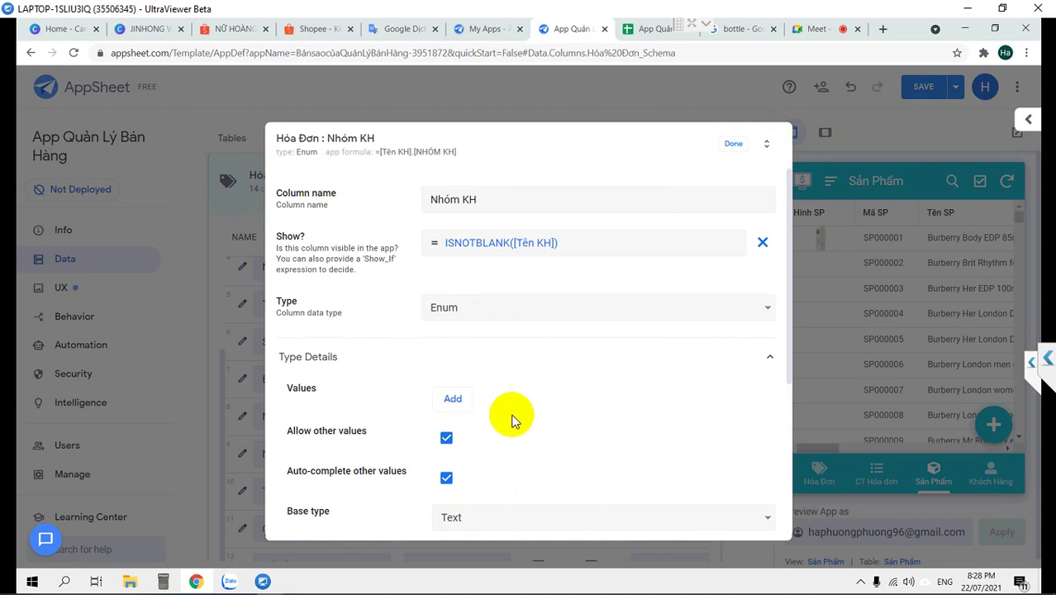
scroll(511, 417, "down", 2)
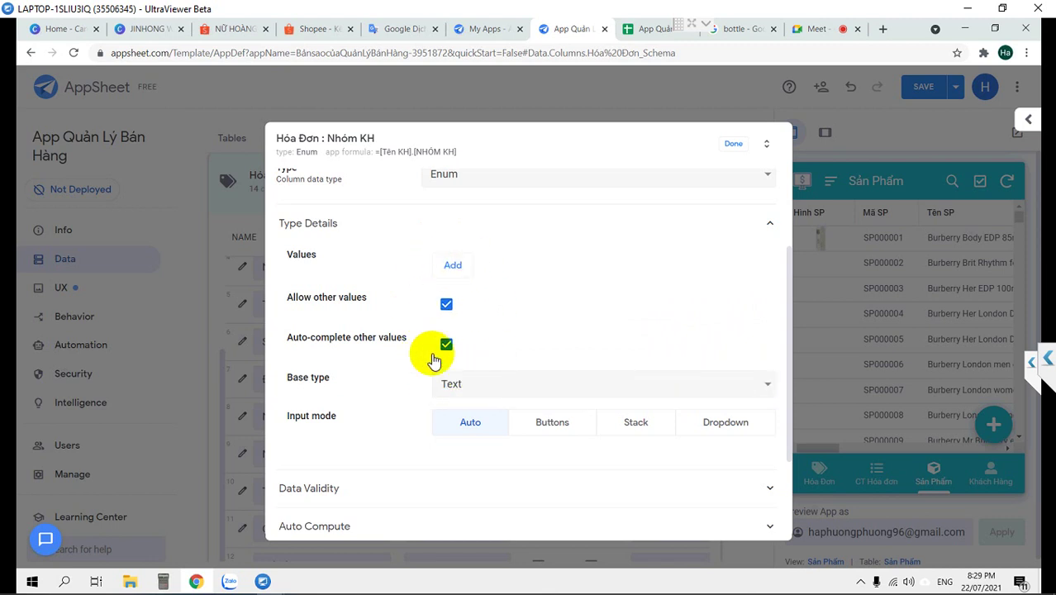
scroll(475, 305, "up", 2)
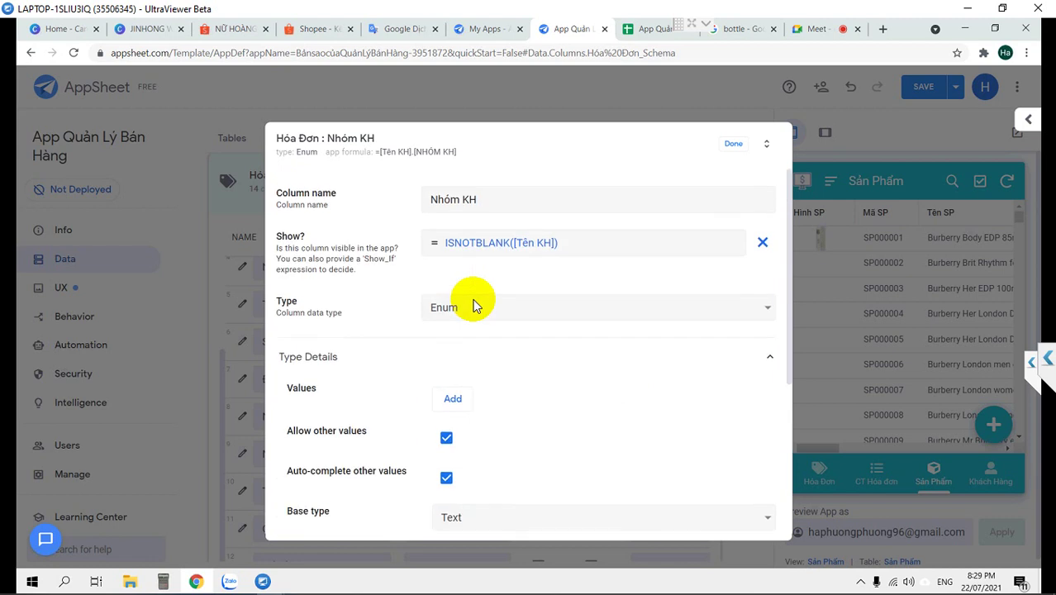
left_click(460, 405)
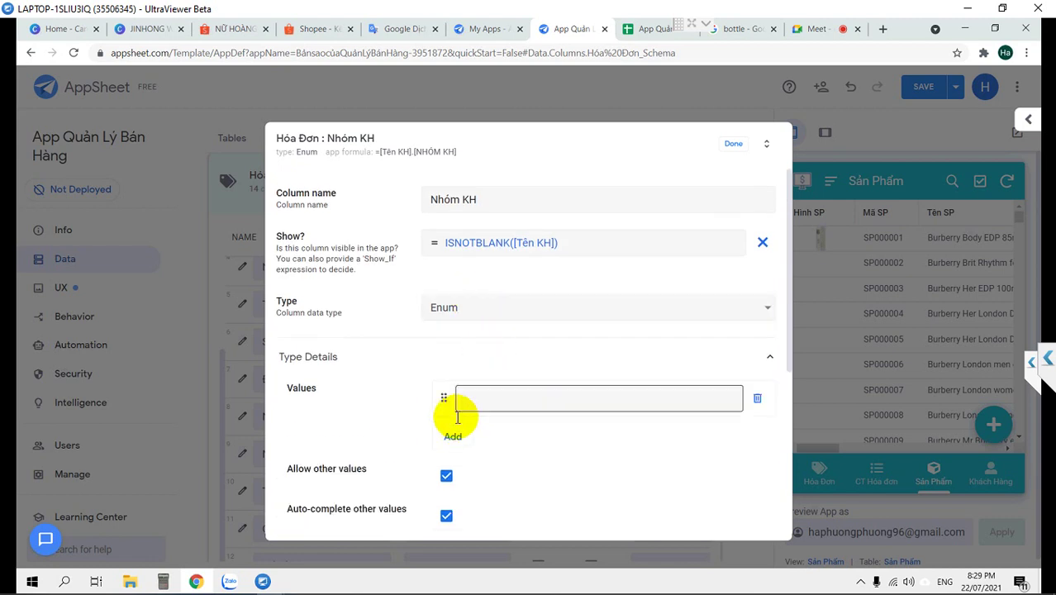
left_click(453, 434)
left_click(498, 402)
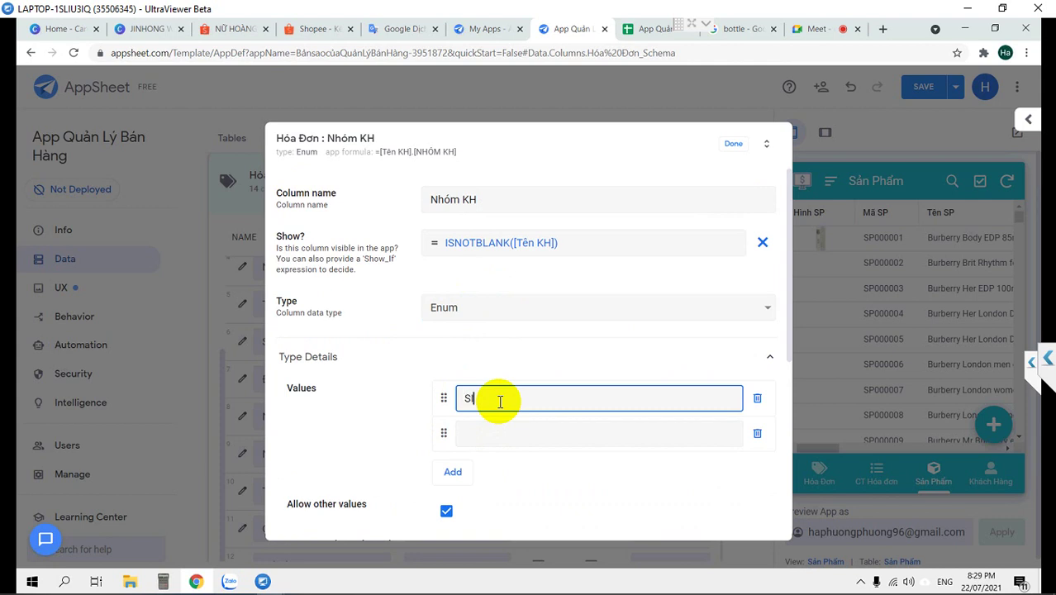
left_click(498, 435)
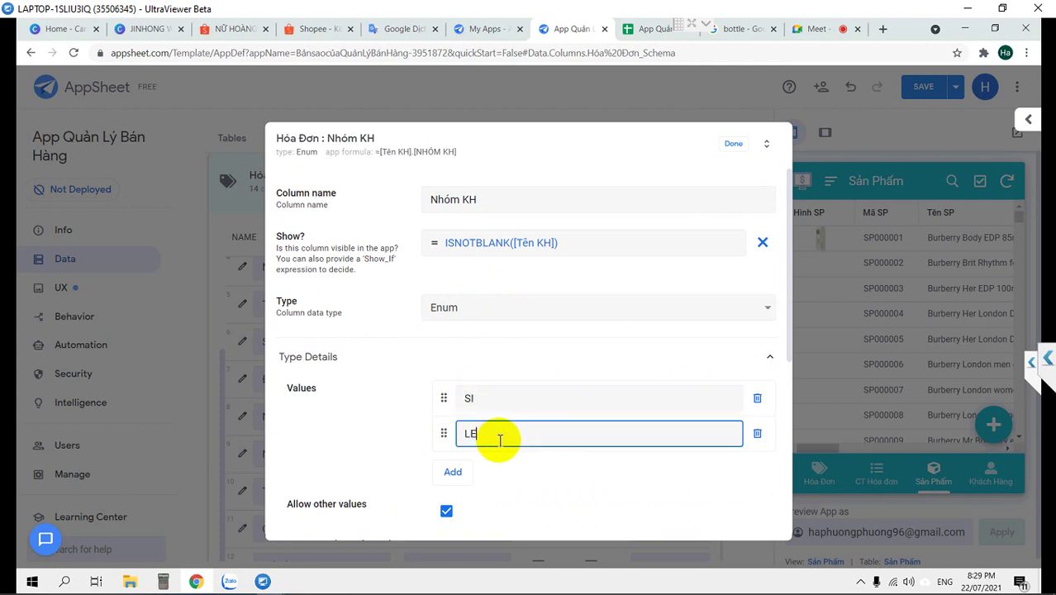
scroll(502, 314, "down", 1)
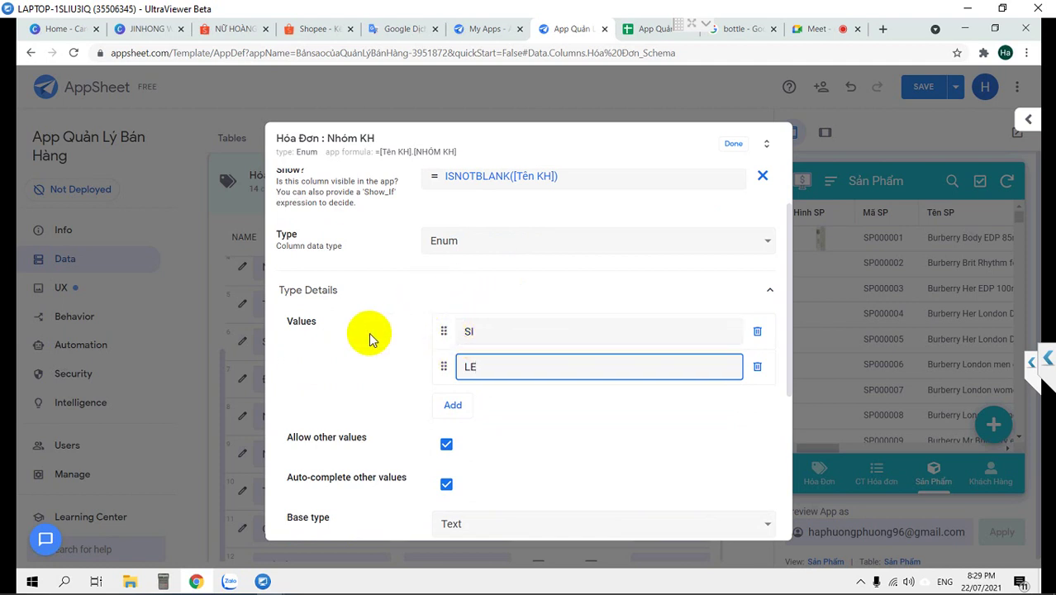
left_click(447, 446)
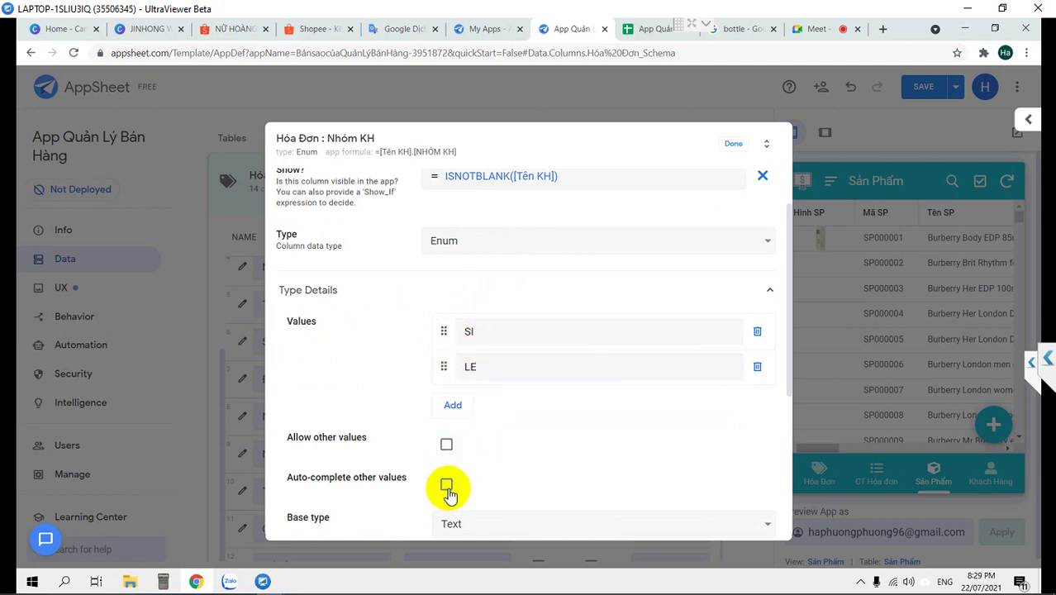
left_click(731, 146)
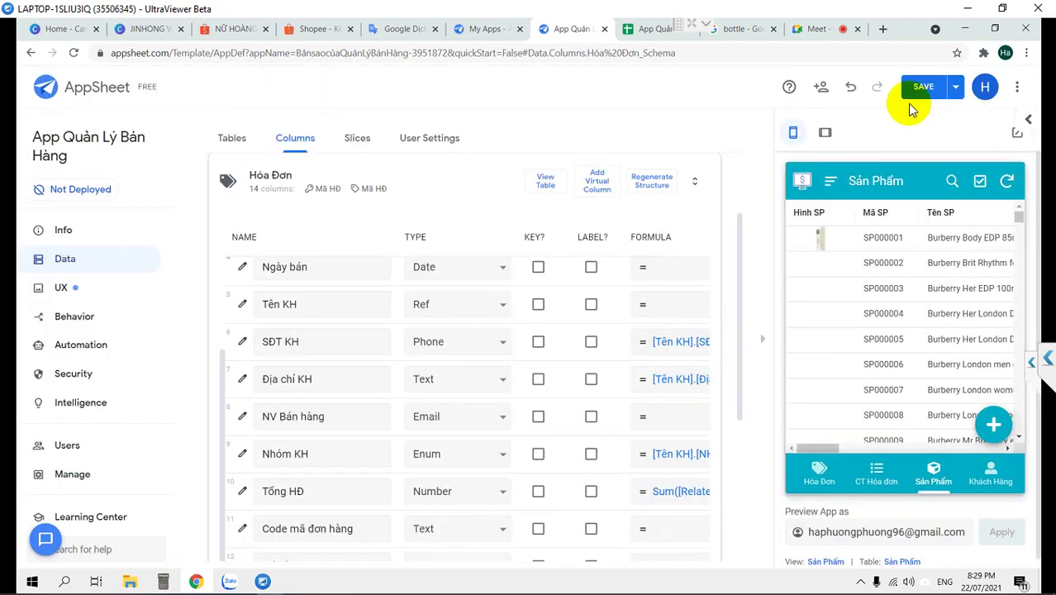
Save the app and start a new Hóa Đơn invoice in the preview
left_click(922, 86)
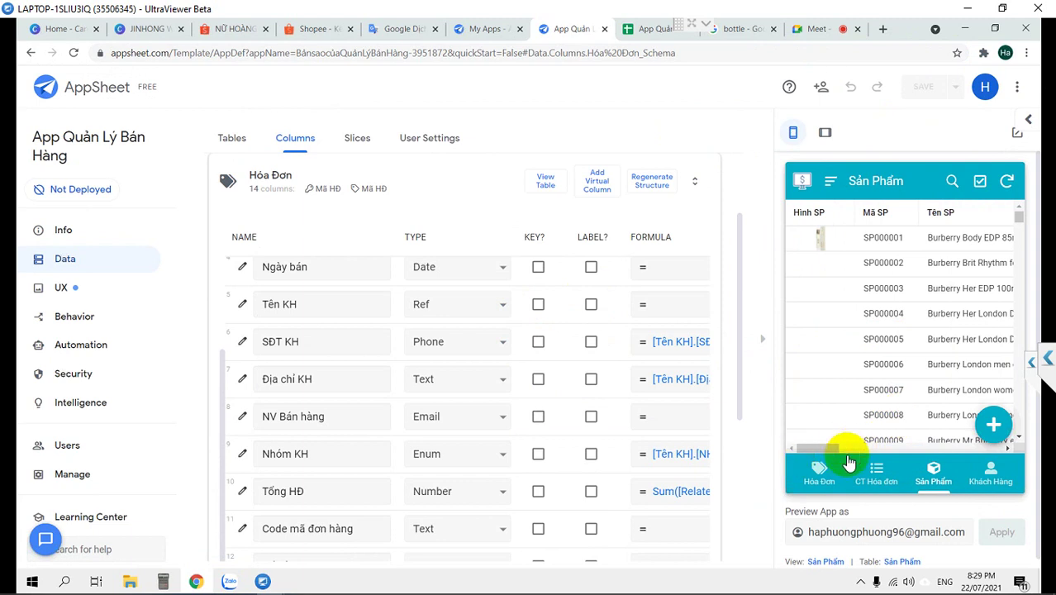
left_click(816, 470)
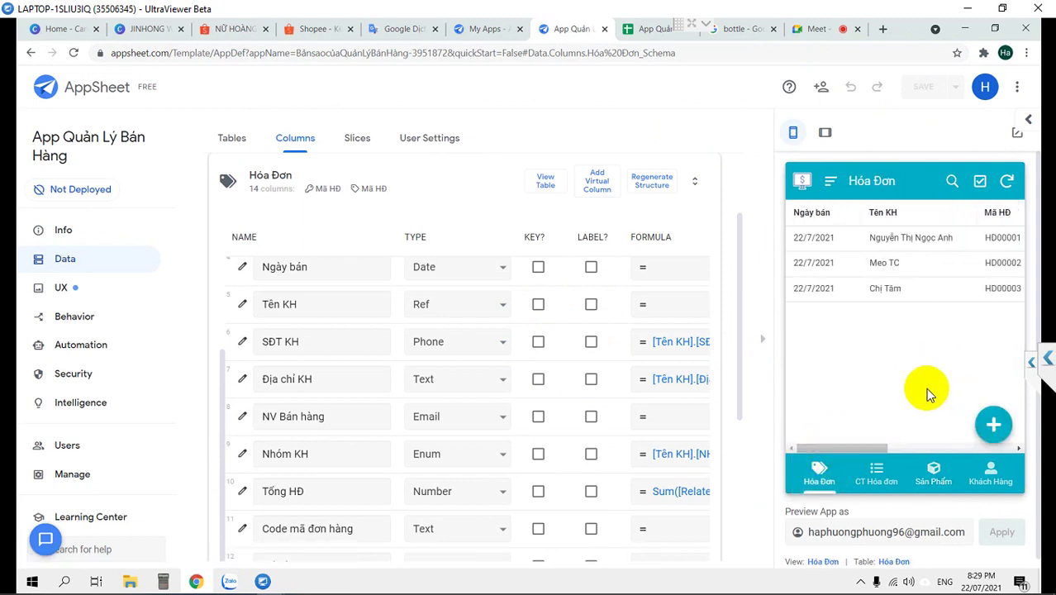
left_click(993, 424)
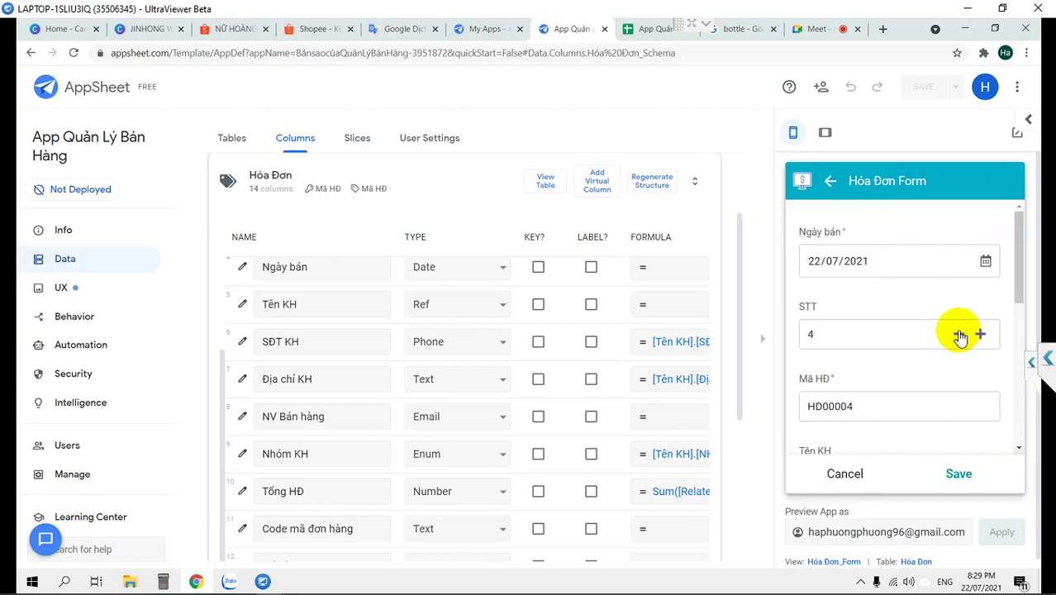
scroll(959, 337, "down", 3)
scroll(960, 337, "up", 1)
scroll(958, 334, "up", 2)
scroll(947, 337, "down", 1)
Choose a customer for Tên KH so the form's Nhóm KH shows SI
left_click(924, 409)
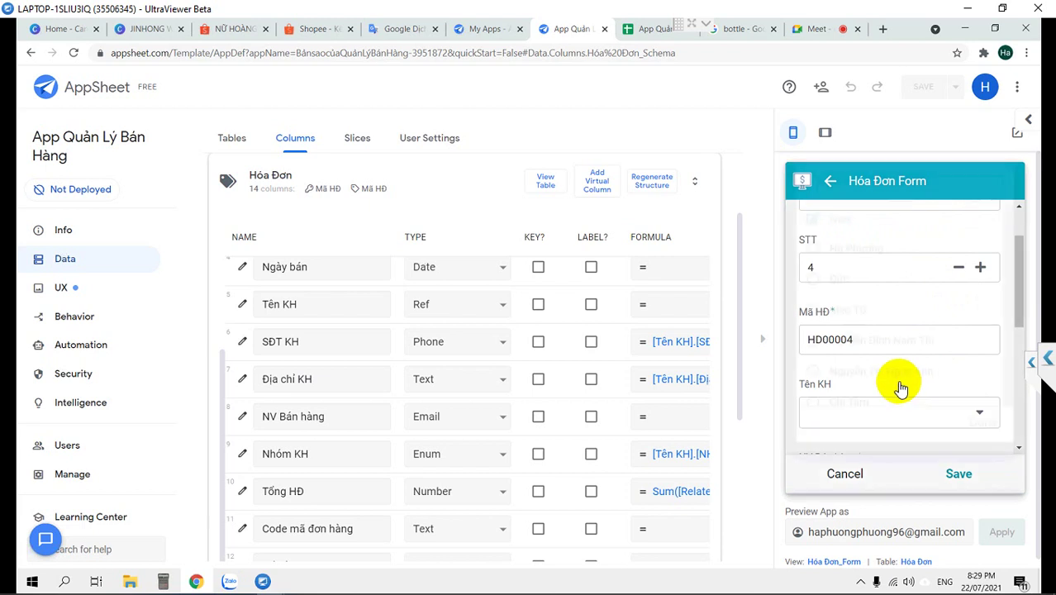
left_click(841, 289)
scroll(890, 297, "down", 5)
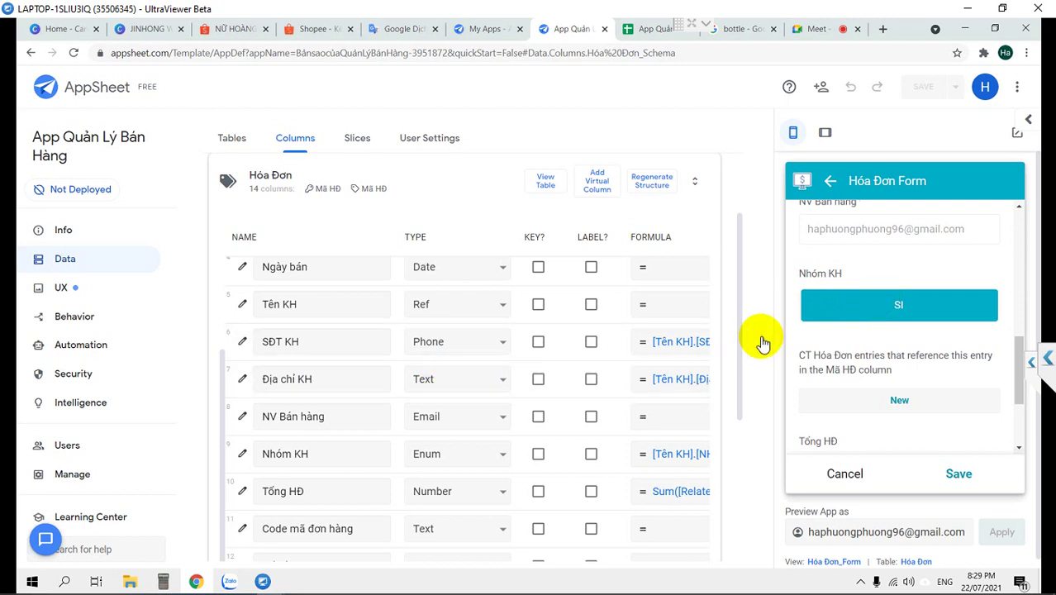
left_click(762, 343)
Delete the entire Nhóm KH app formula in the Expression Assistant
left_click(733, 446)
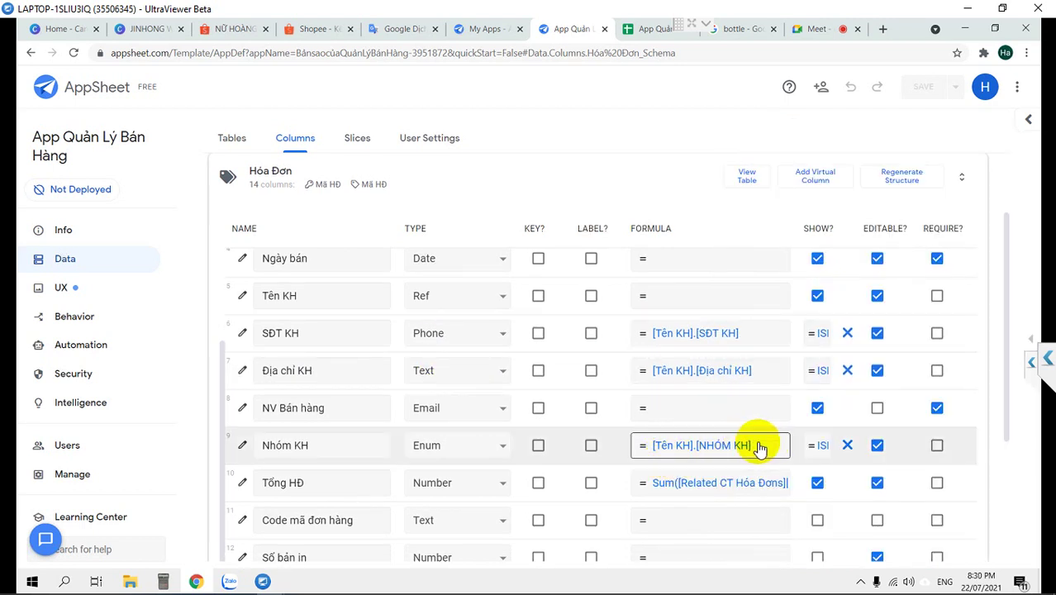
left_click(748, 447)
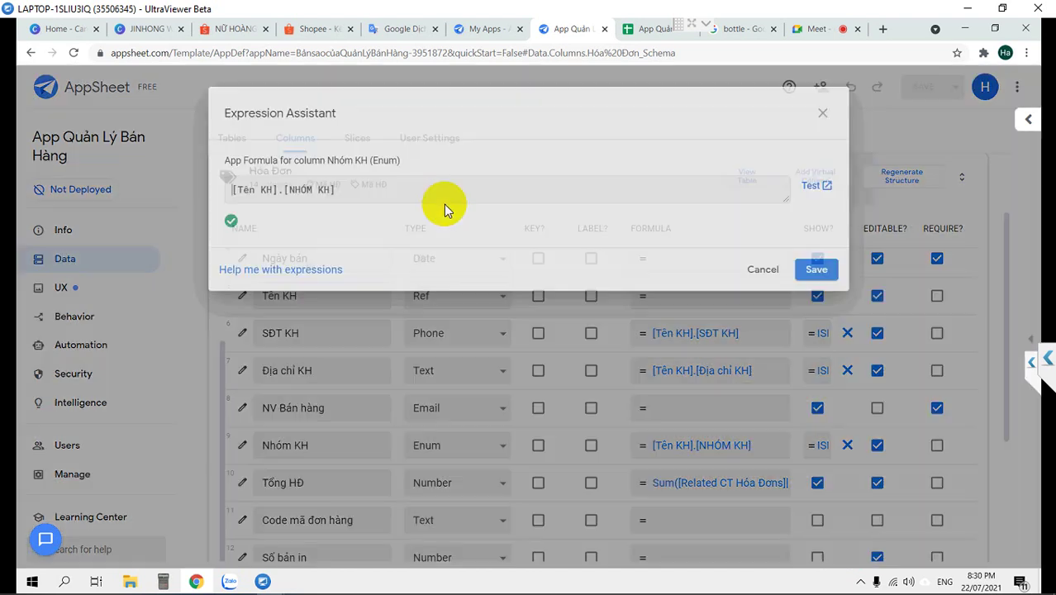
left_click(417, 201)
key("ctrl+a")
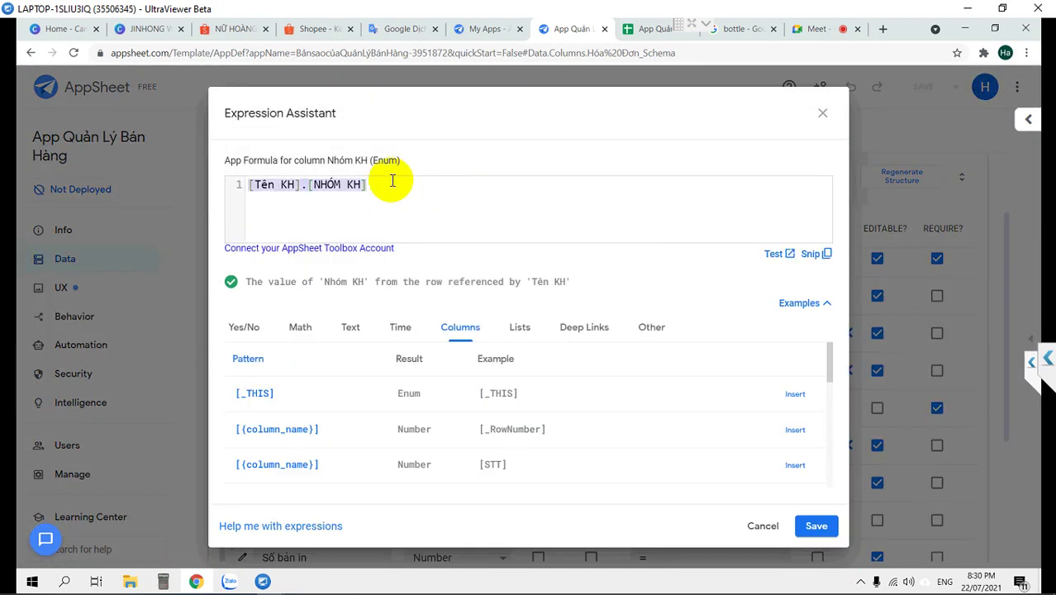
key("BackSpace")
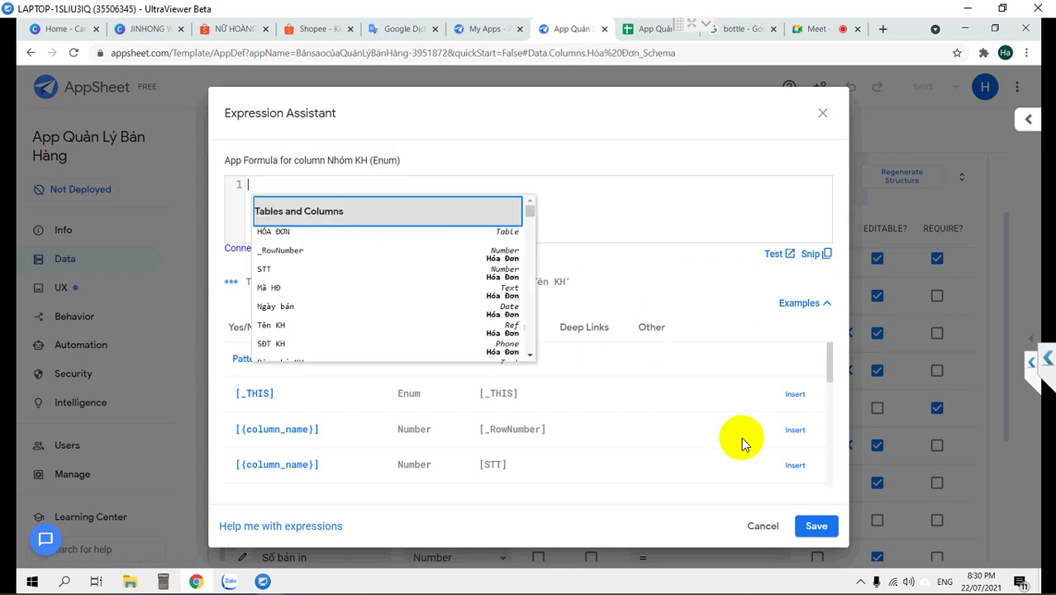
left_click(816, 528)
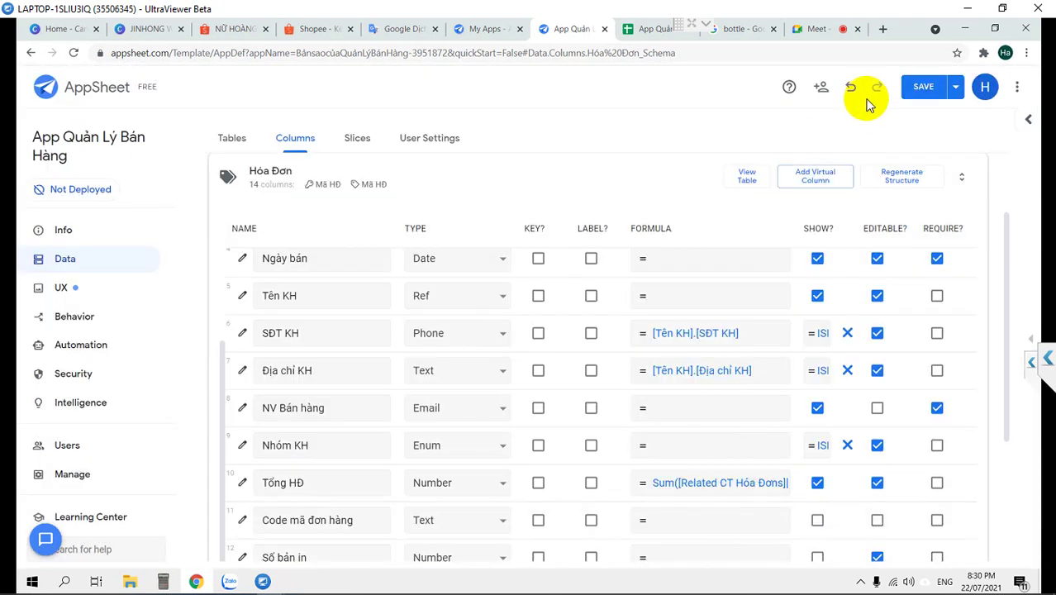
Save the app and bring back the new-invoice form preview
left_click(922, 90)
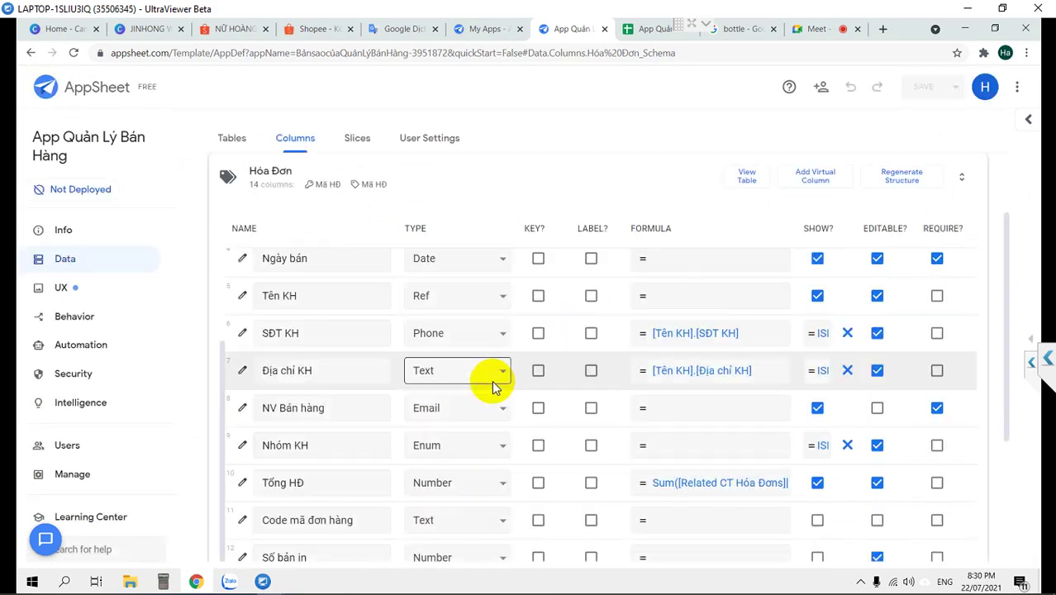
left_click(1028, 343)
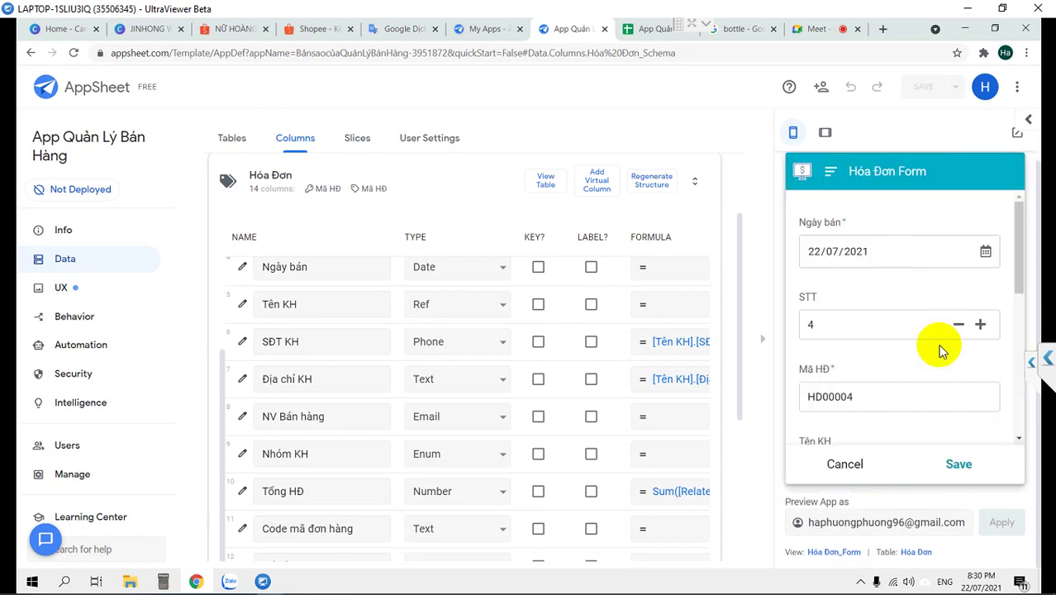
scroll(940, 351, "down", 8)
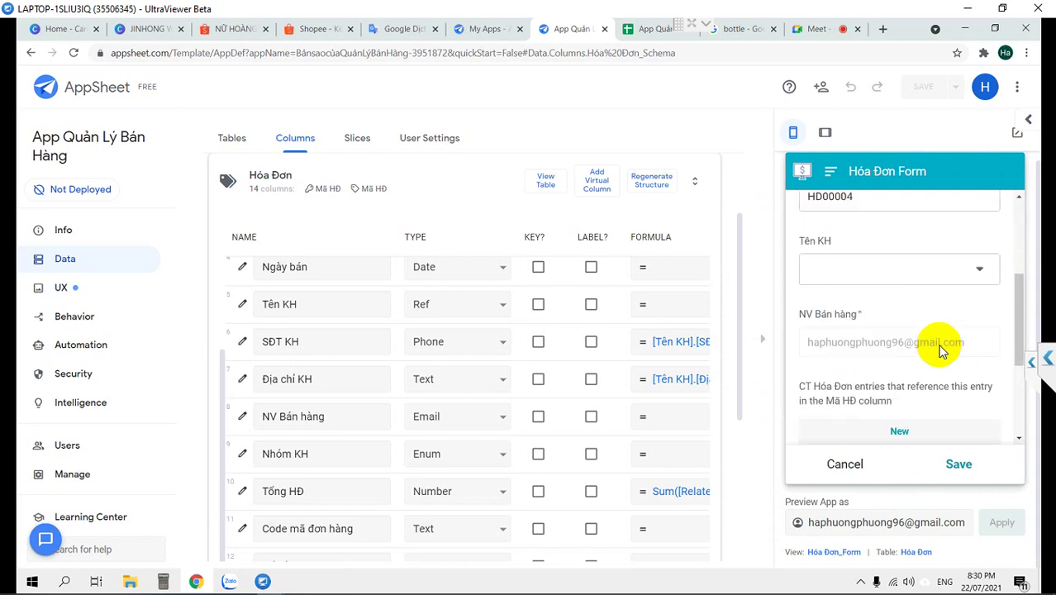
scroll(939, 351, "up", 5)
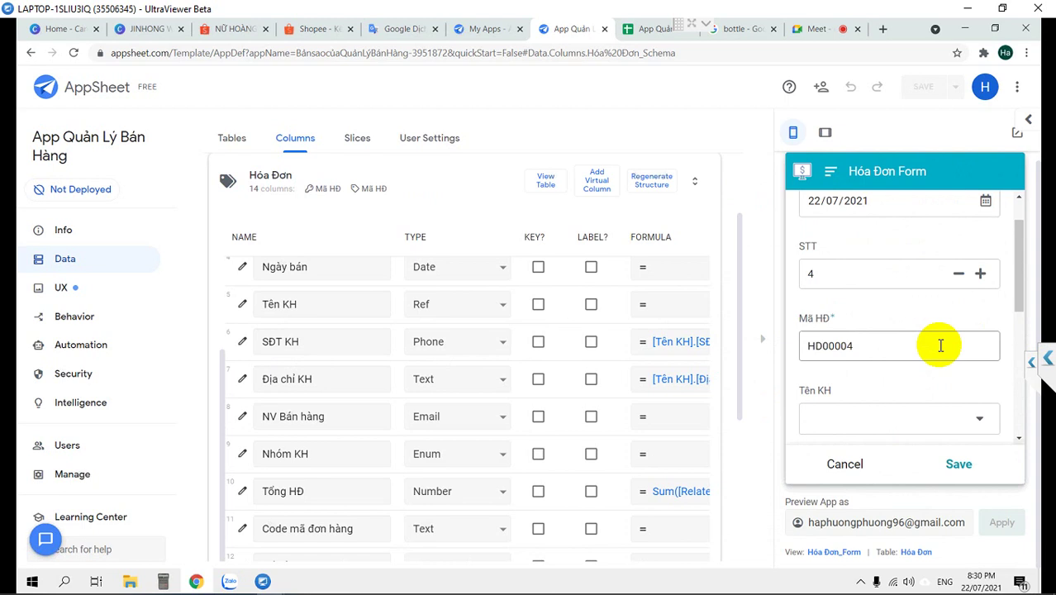
left_click(646, 28)
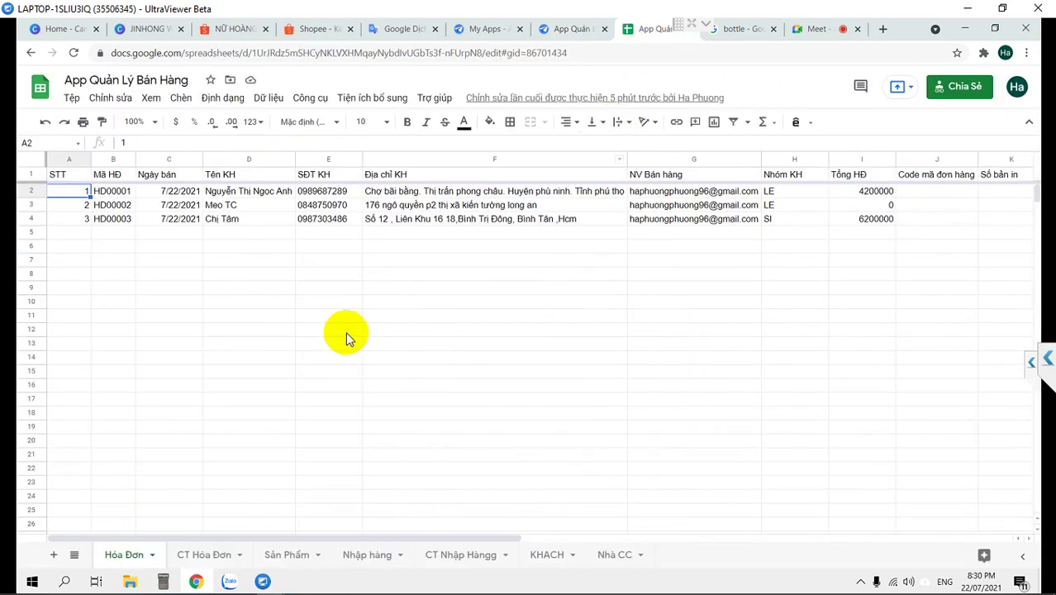
left_click(772, 193)
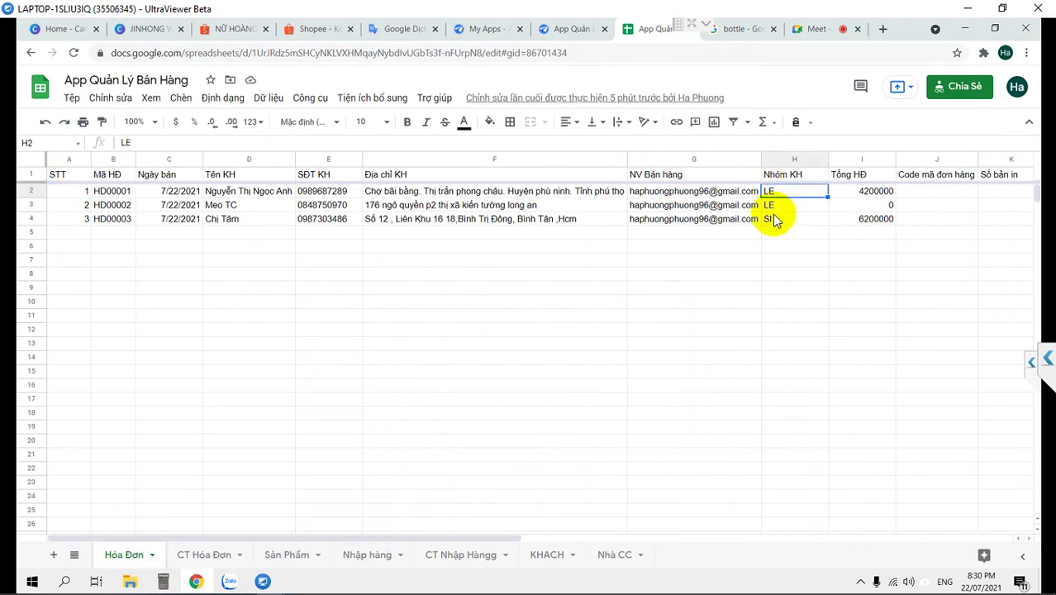
left_click(771, 208)
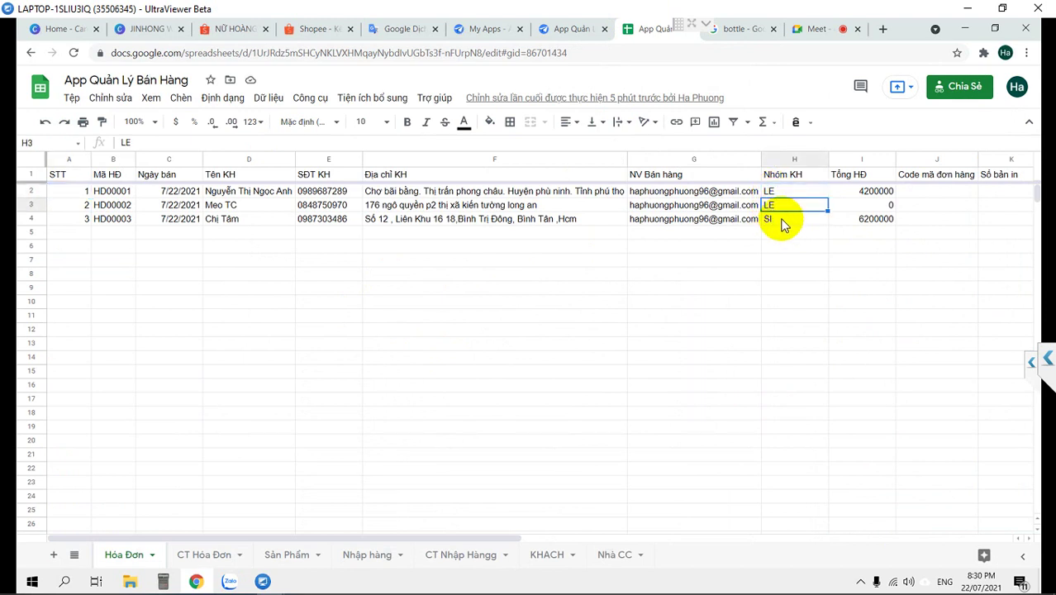
left_click(783, 225)
left_click_drag(789, 194, 783, 216)
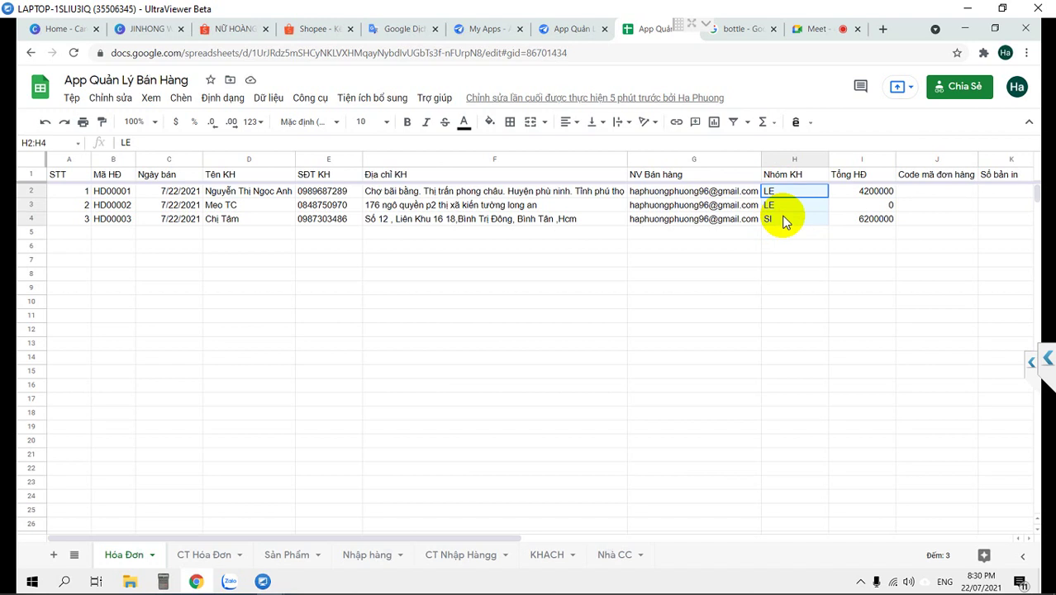
left_click(568, 30)
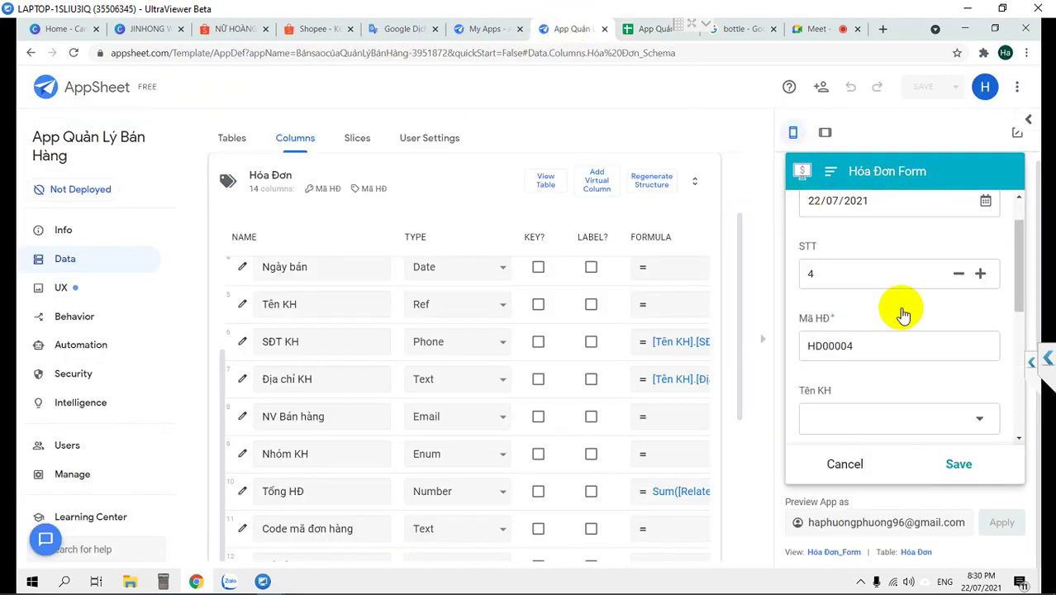
Pick a customer for Tên KH in the preview's new invoice form
scroll(933, 334, "down", 3)
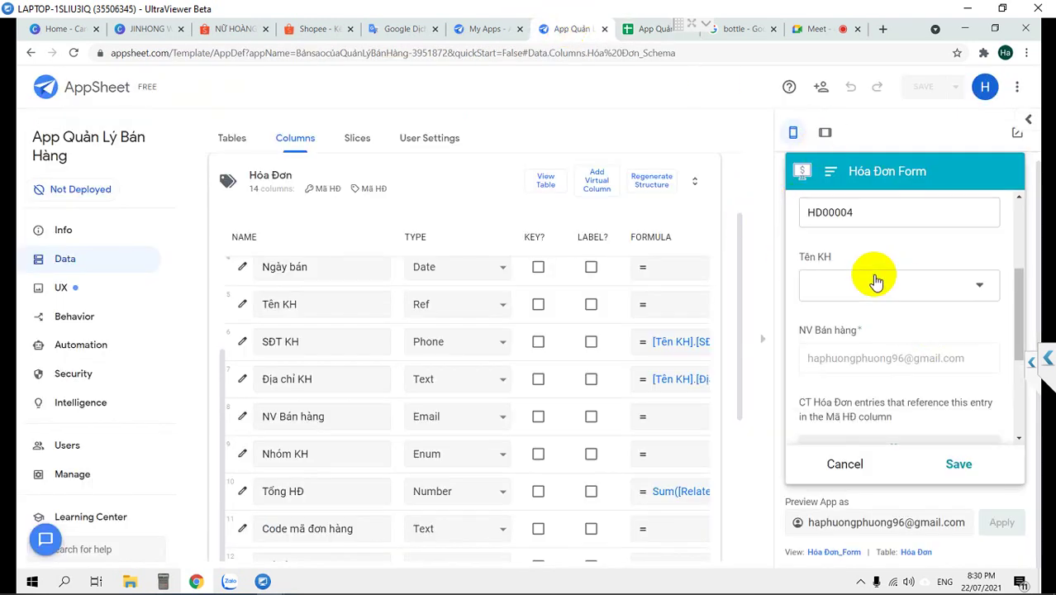
left_click(873, 284)
left_click(822, 278)
scroll(919, 326, "down", 5)
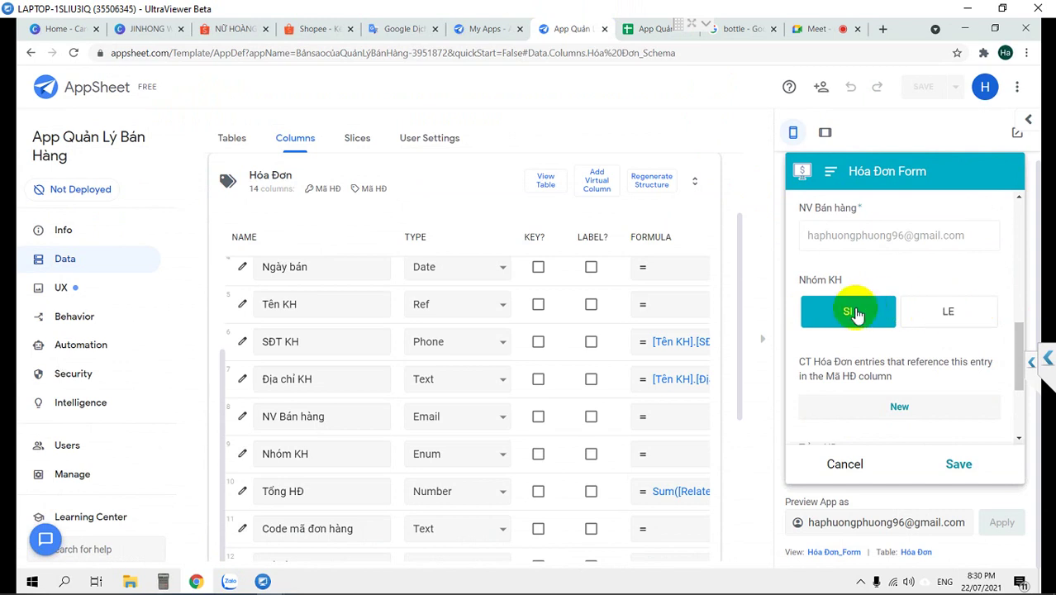
scroll(515, 446, "down", 3)
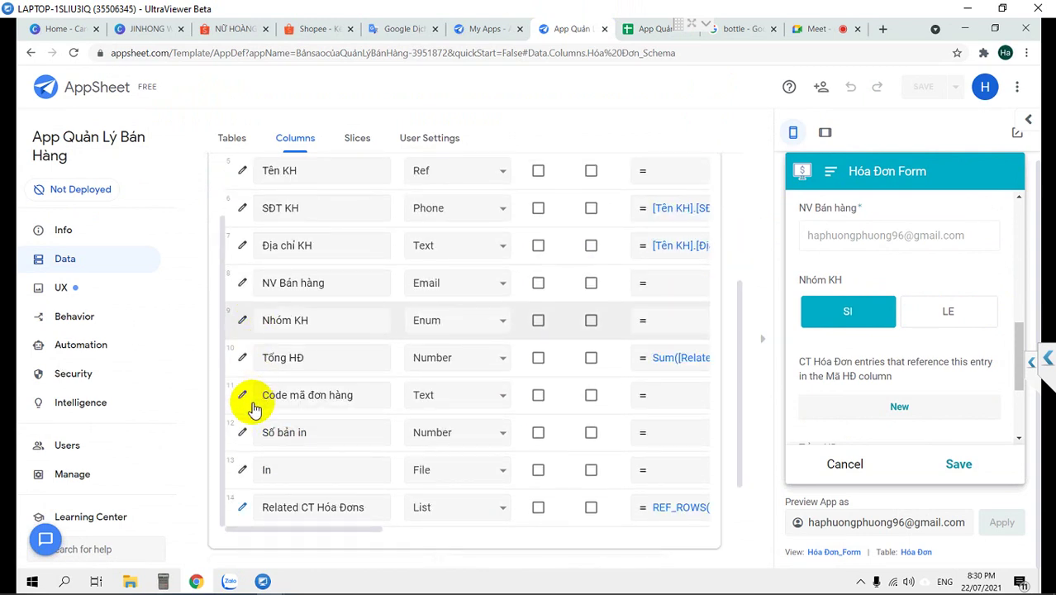
scroll(253, 409, "up", 2)
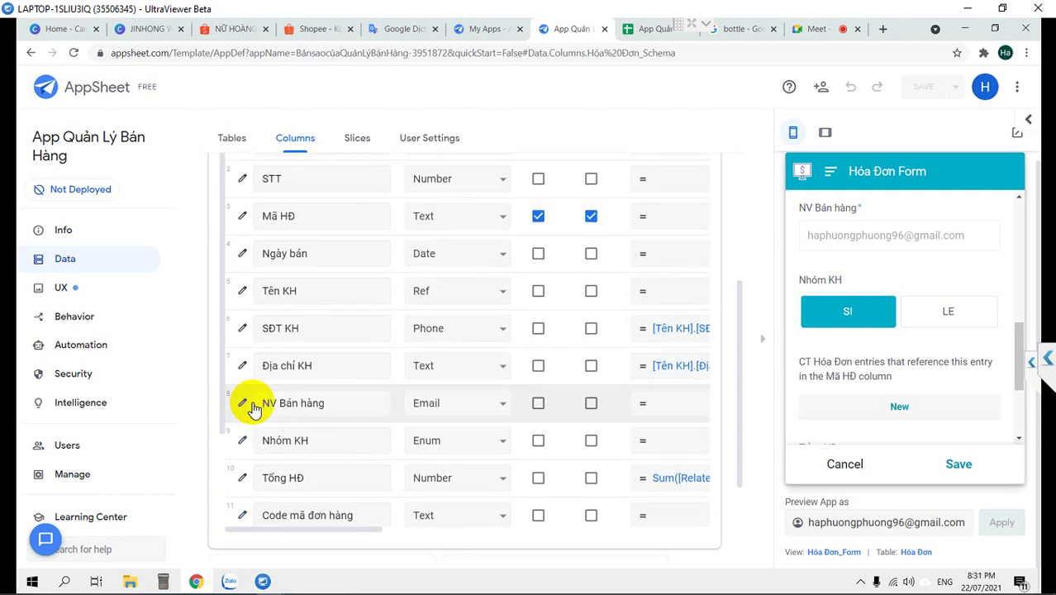
scroll(254, 409, "up", 3)
scroll(253, 397, "down", 2)
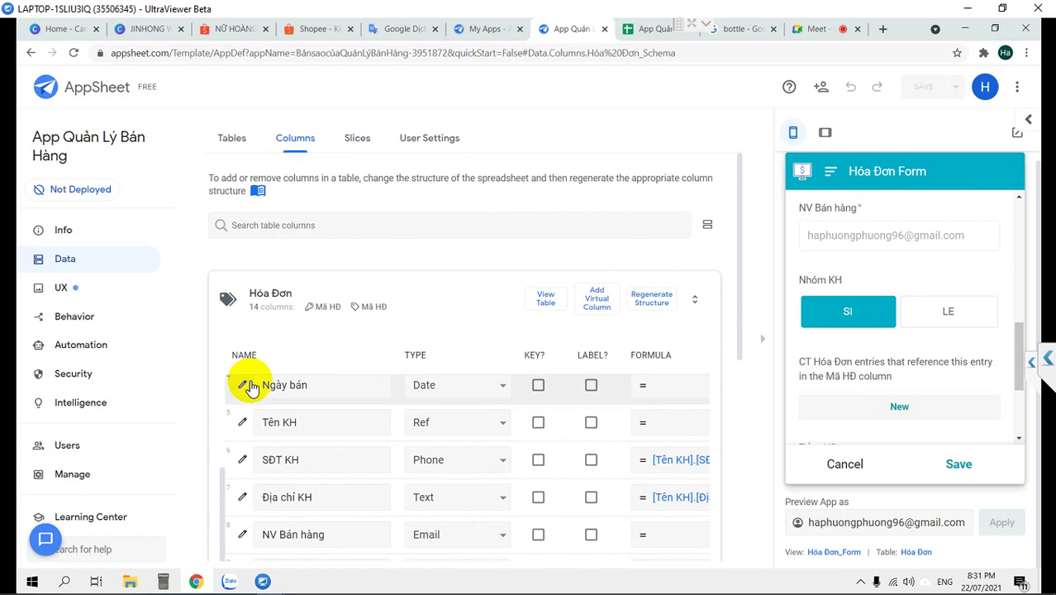
scroll(248, 384, "down", 1)
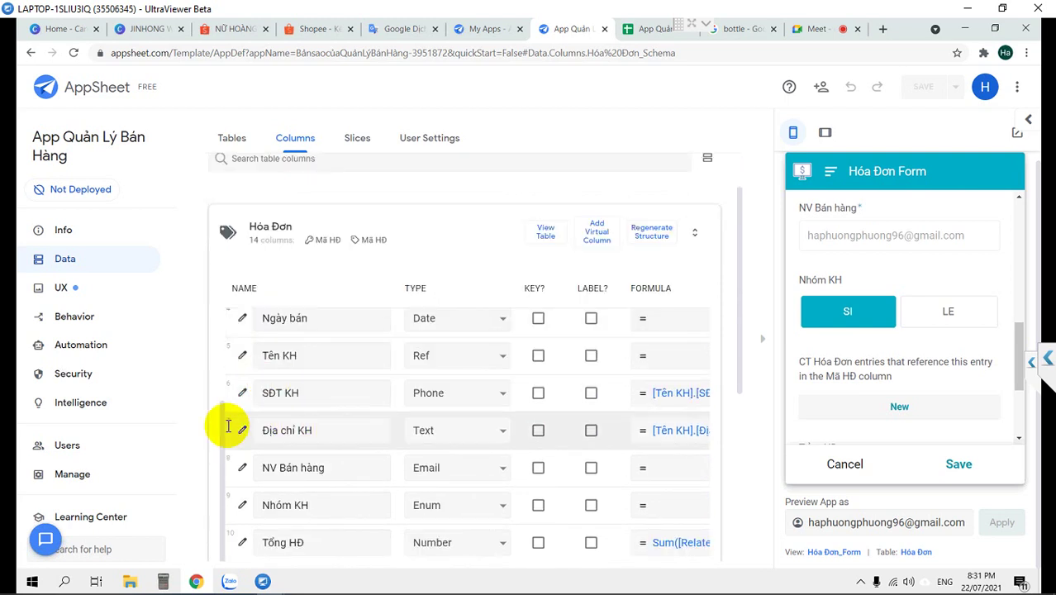
Inspect the Địa chỉ KH column settings without changes
left_click(242, 432)
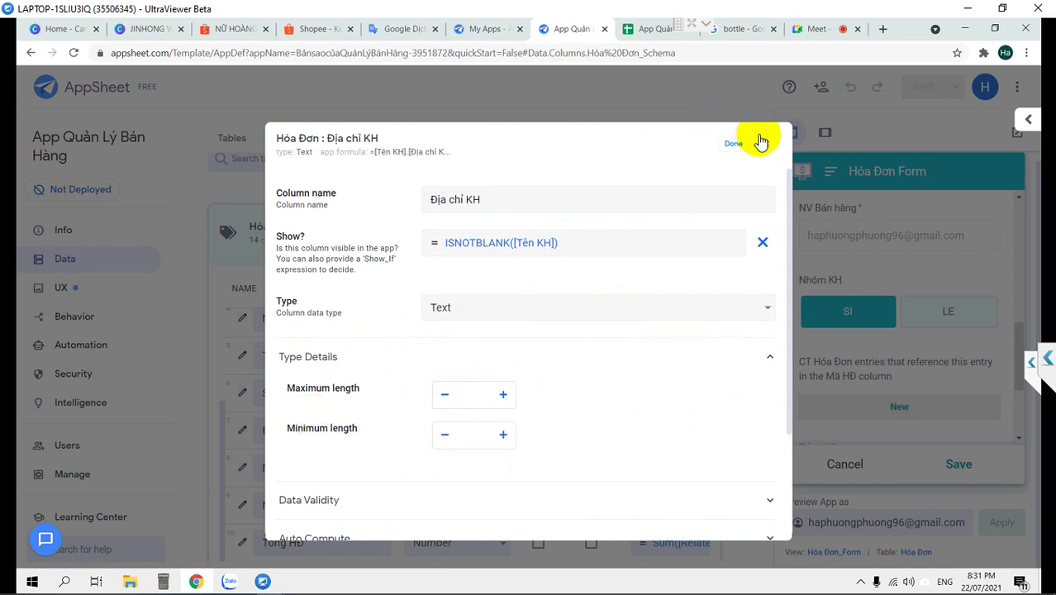
left_click(738, 146)
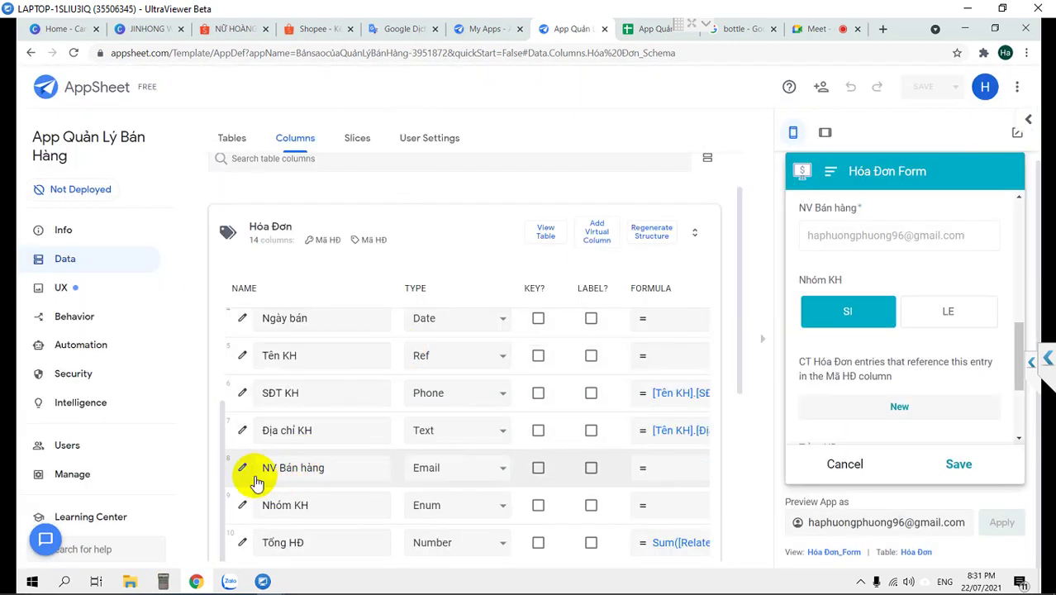
scroll(248, 472, "down", 1)
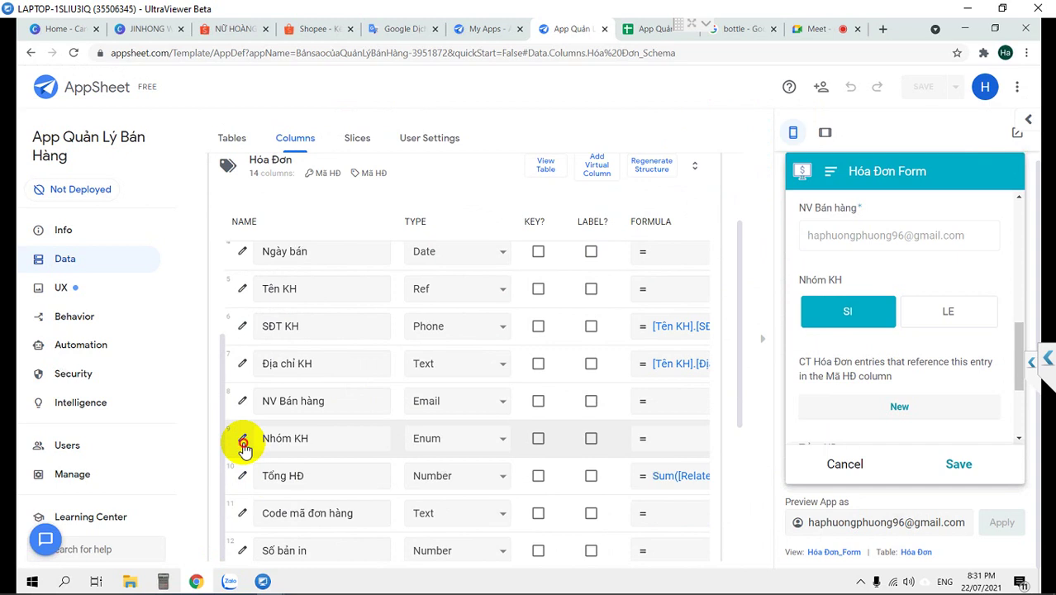
Enable Allow other values and Auto-complete on Nhóm KH, then save the app
left_click(243, 442)
scroll(496, 420, "down", 2)
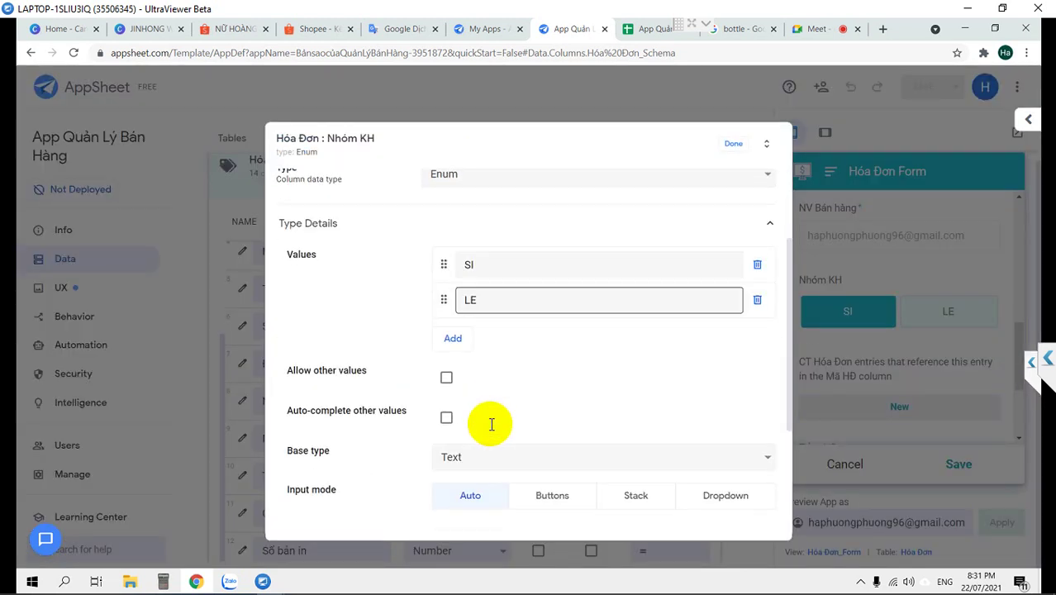
left_click(446, 378)
left_click(446, 418)
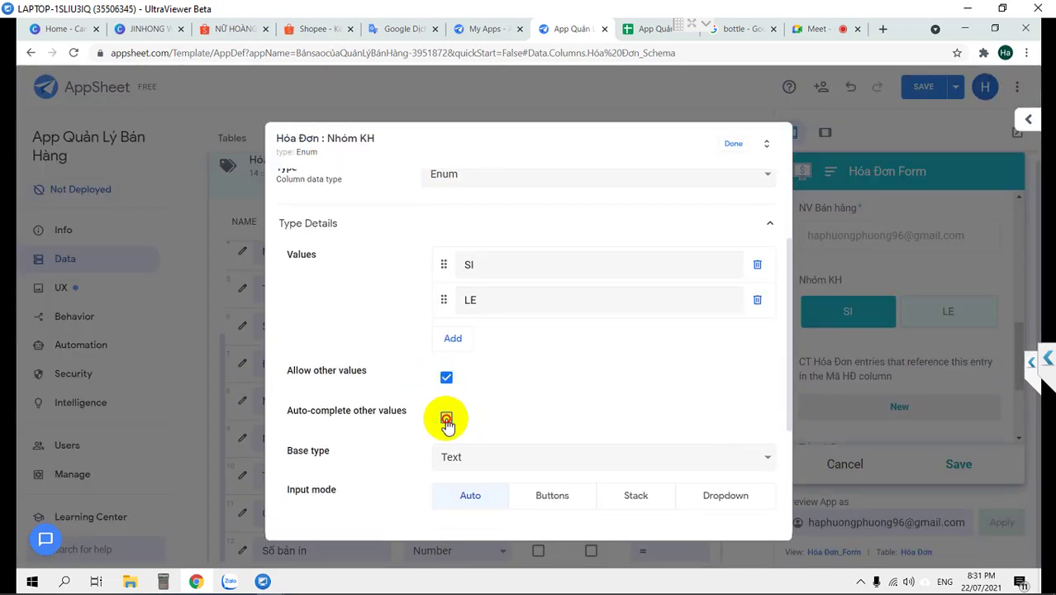
left_click(730, 147)
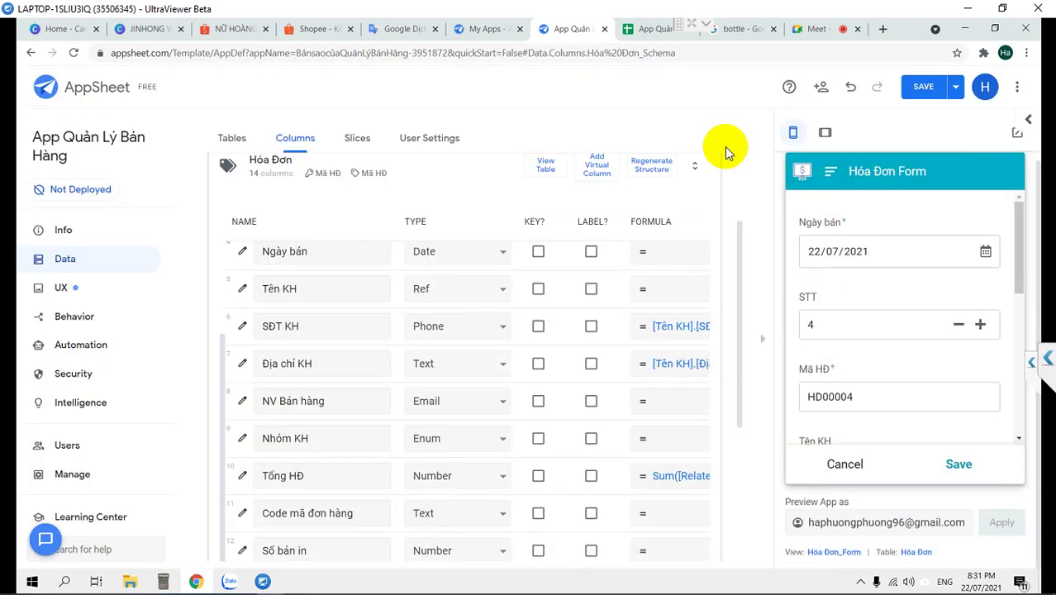
left_click(924, 89)
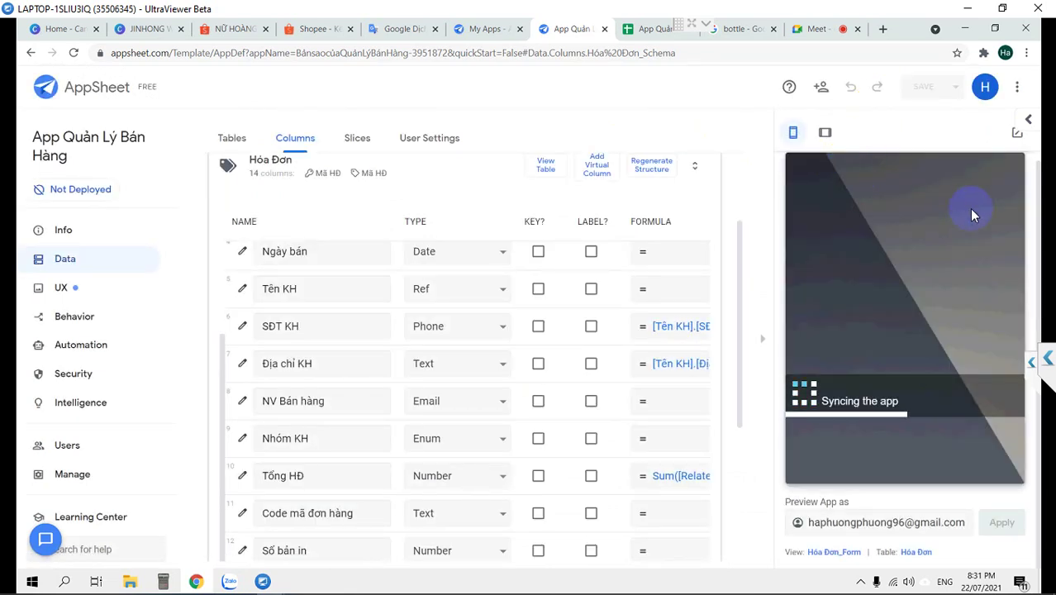
In the test invoice form, pick a customer and set Nhóm KH to SI
scroll(956, 232, "down", 3)
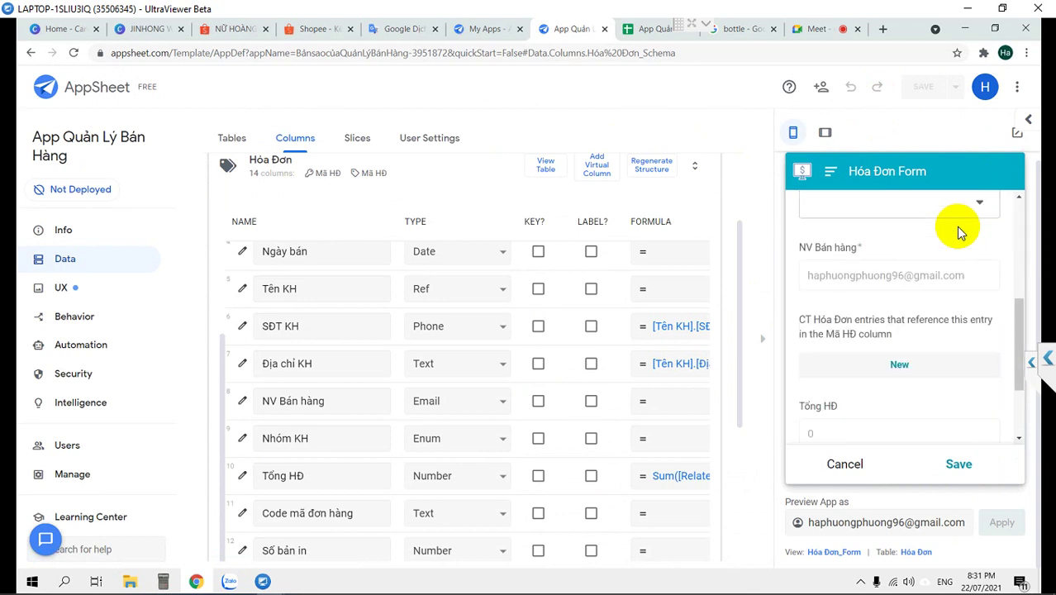
scroll(955, 227, "down", 1)
scroll(956, 226, "down", 1)
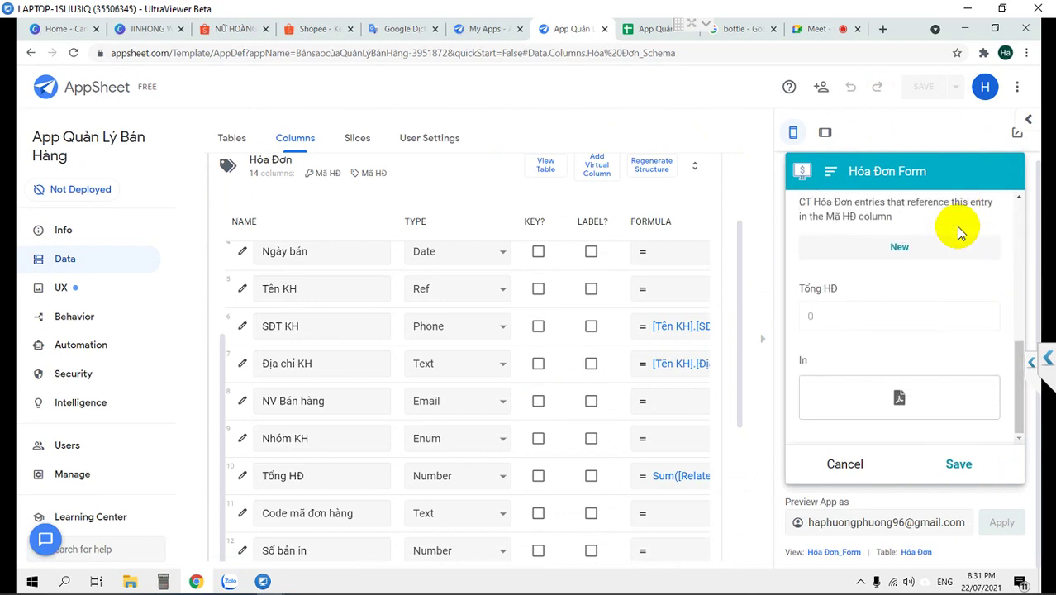
scroll(956, 226, "up", 5)
left_click(912, 354)
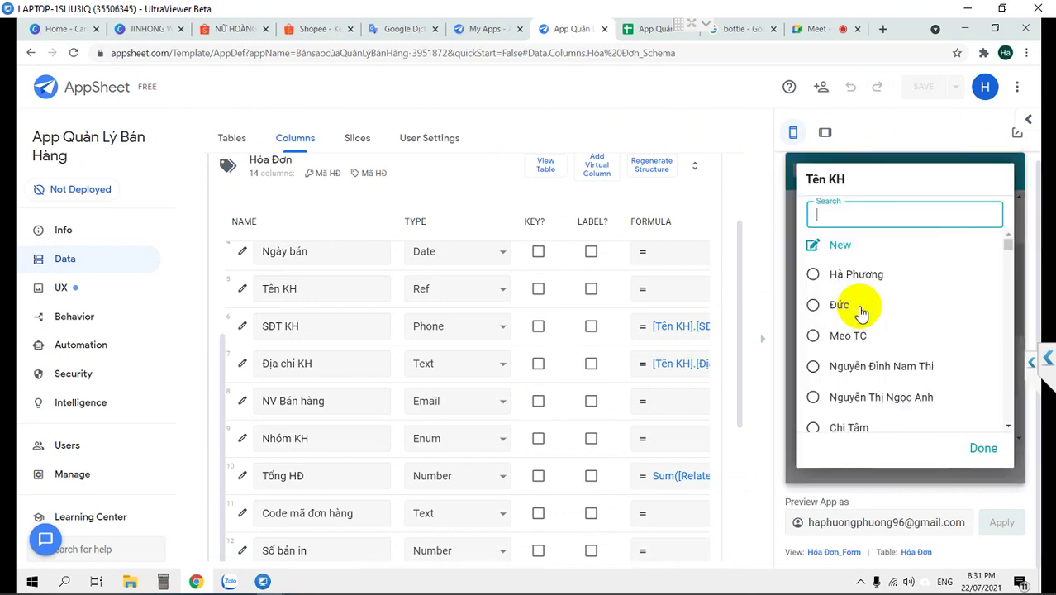
left_click(838, 374)
scroll(845, 354, "down", 5)
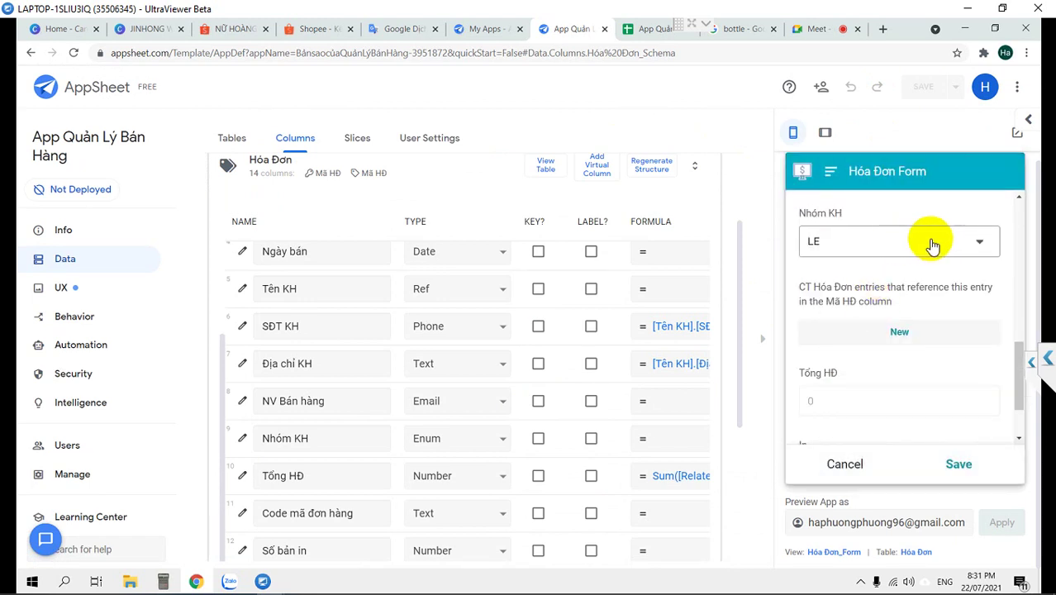
left_click(908, 245)
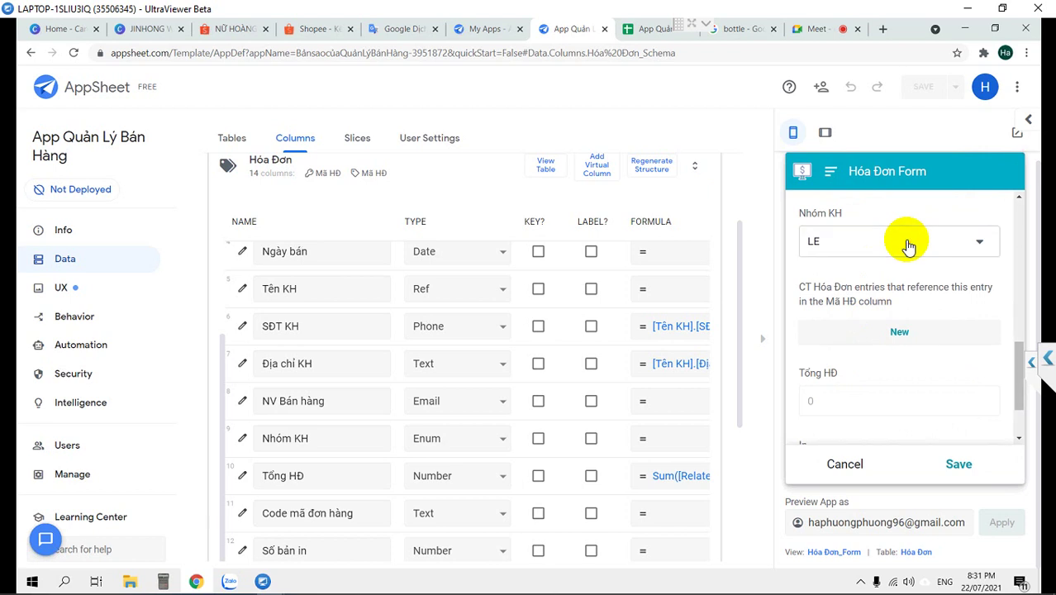
left_click(813, 241)
Enter the new Nhóm KH value GGFF, then cancel and discard the test invoice
left_click(857, 241)
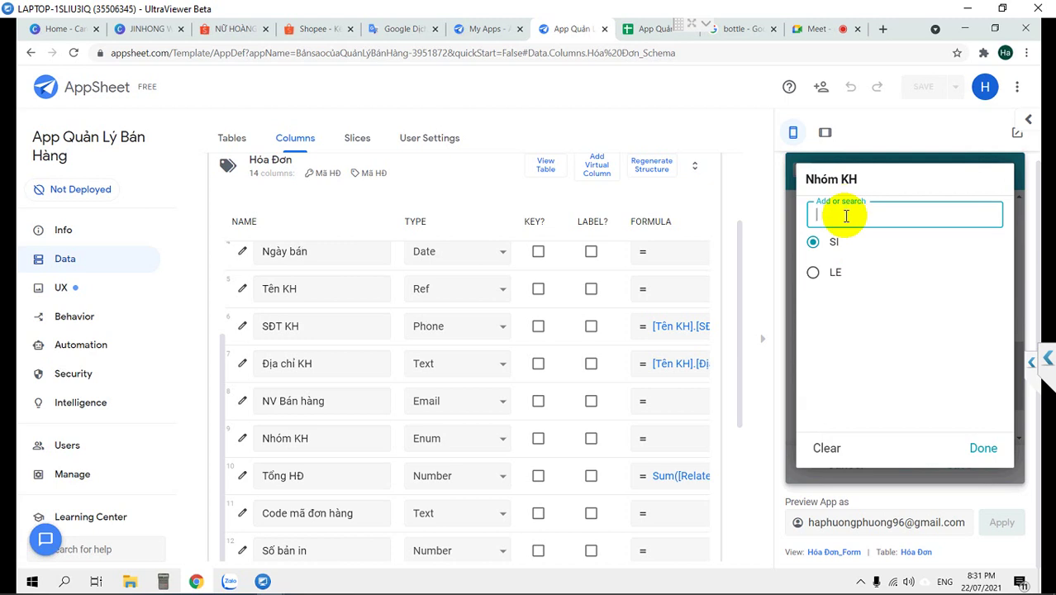
type("FF")
left_click(843, 248)
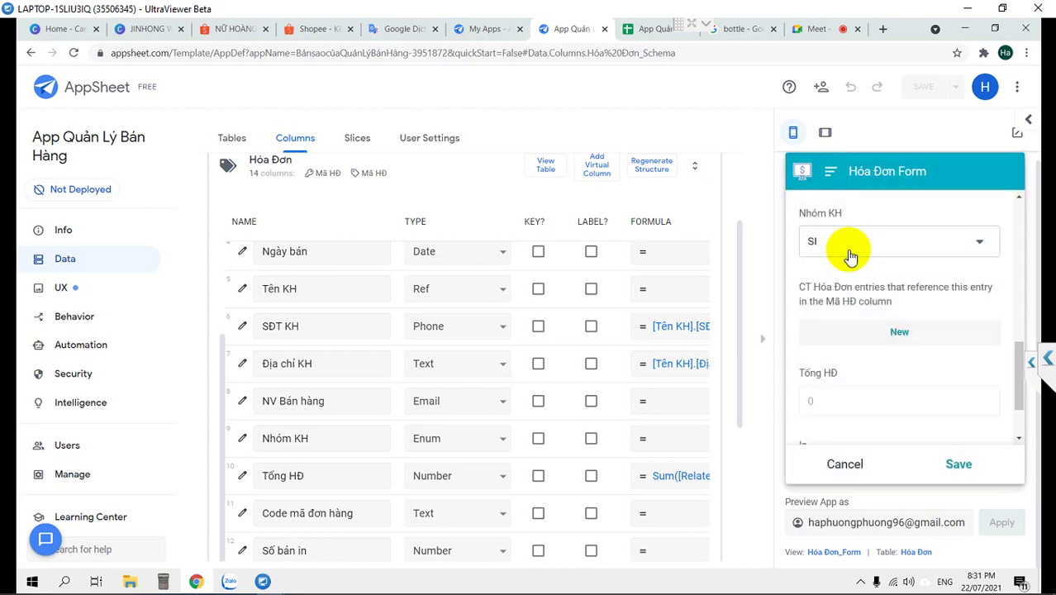
left_click(853, 466)
left_click(975, 314)
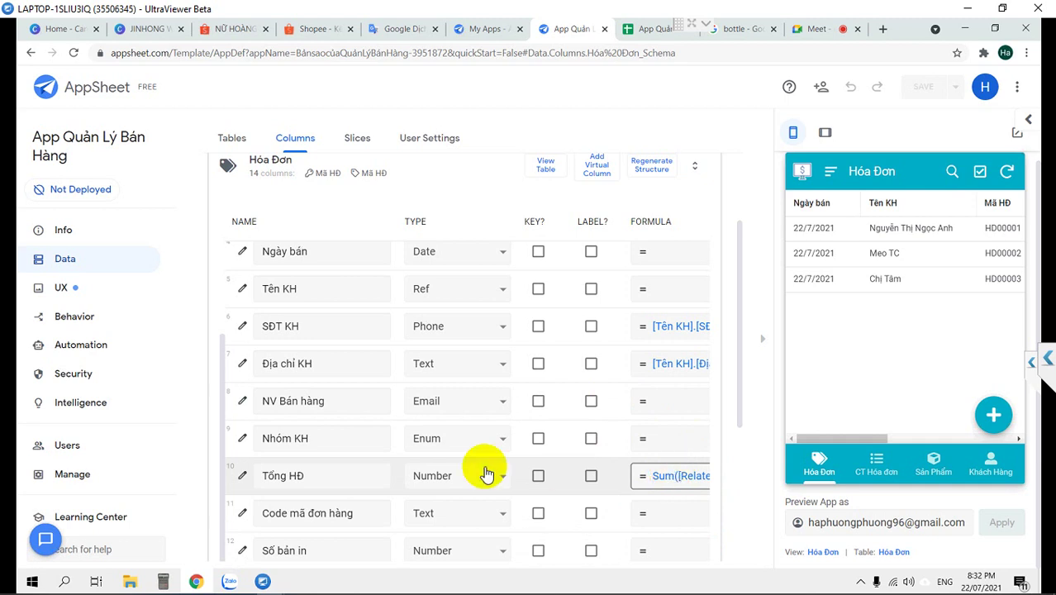
Delete the LE and SI values from the Nhóm KH column
left_click(240, 438)
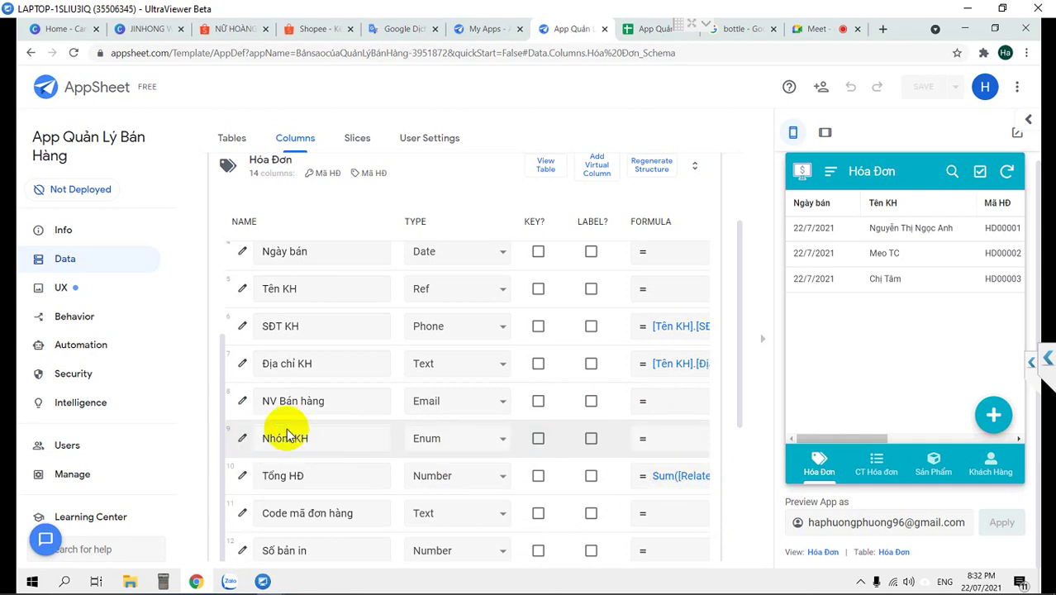
scroll(586, 334, "down", 2)
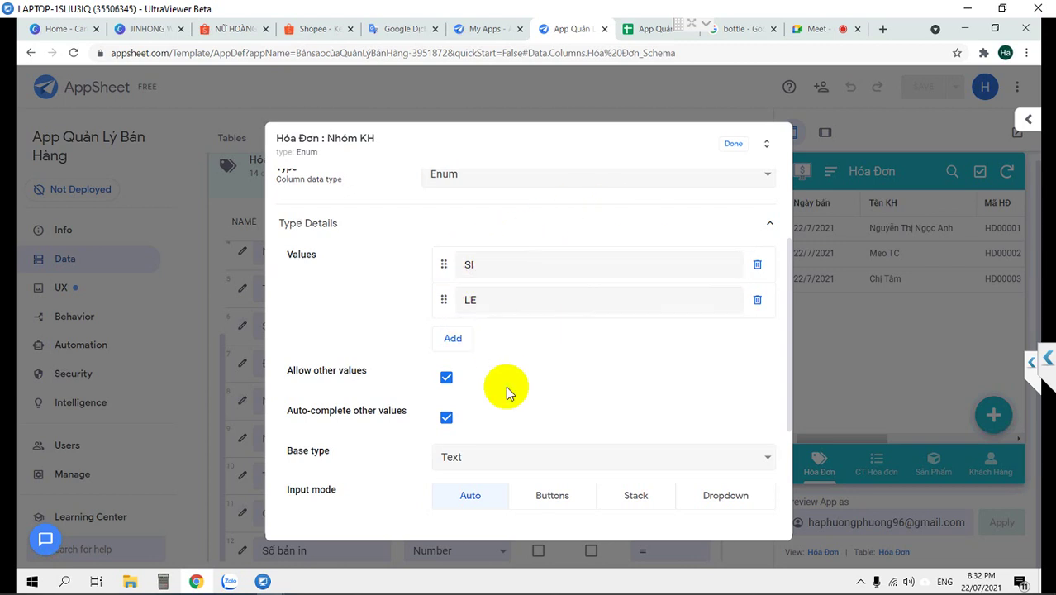
scroll(506, 385, "up", 2)
scroll(506, 386, "down", 2)
scroll(505, 386, "up", 1)
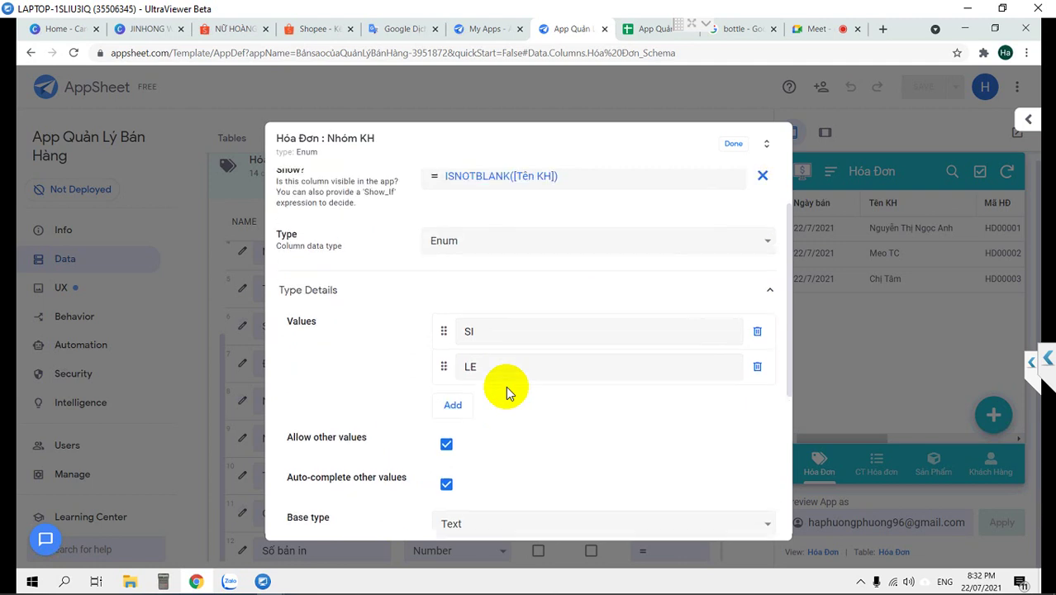
scroll(483, 208, "up", 1)
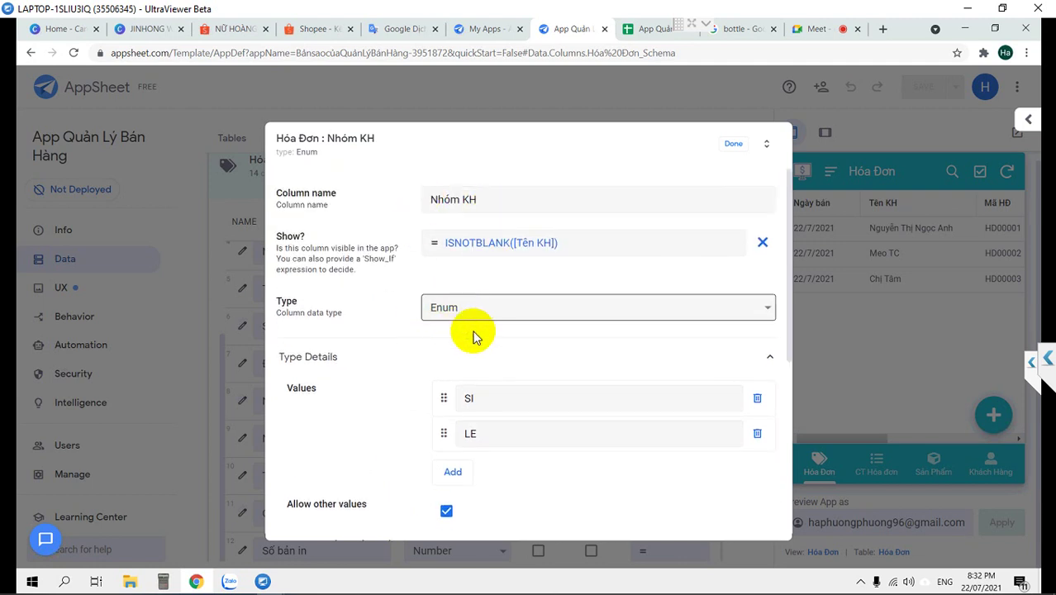
scroll(472, 337, "down", 2)
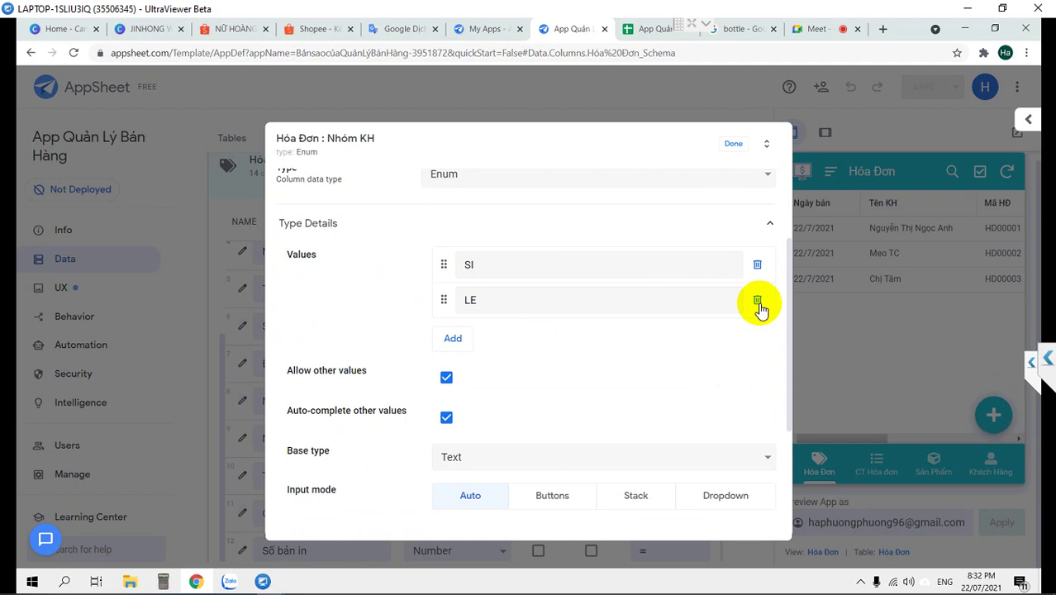
left_click(757, 302)
left_click(757, 264)
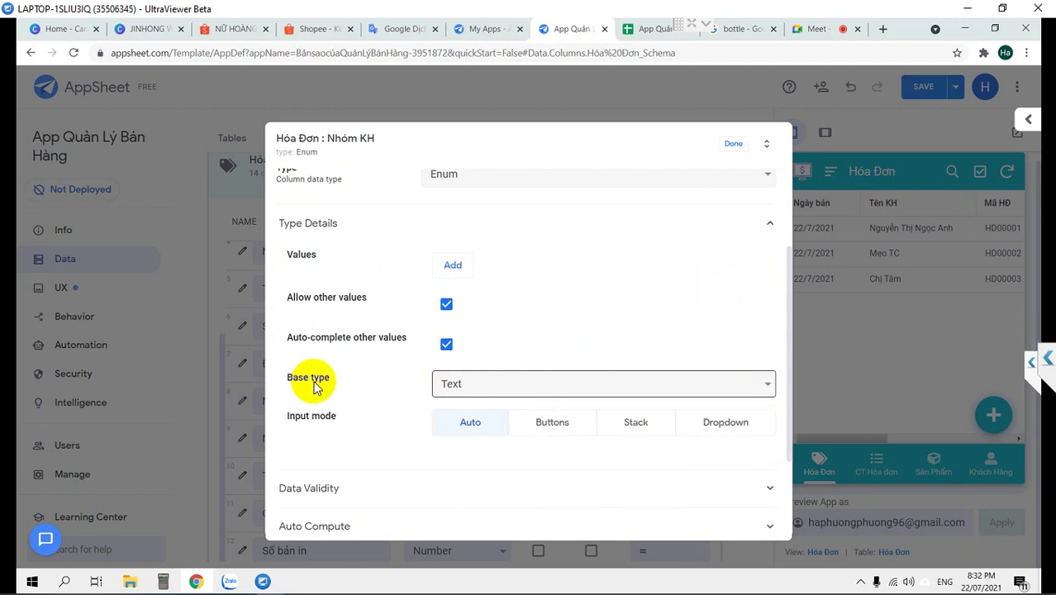
Set Nhóm KH's base type to Ref, leaving the referenced table blank
left_click(550, 394)
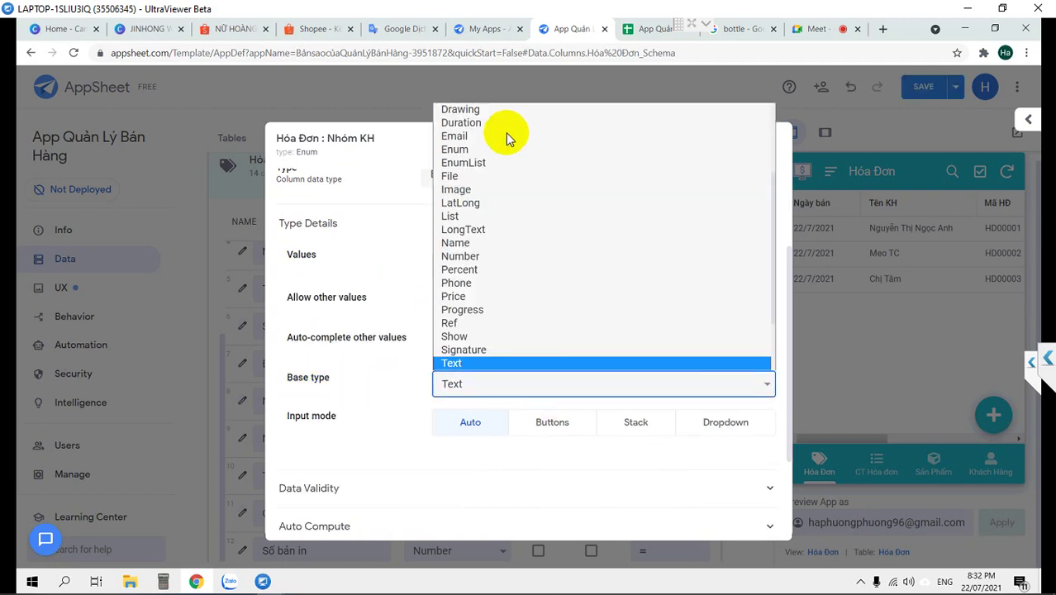
key("r")
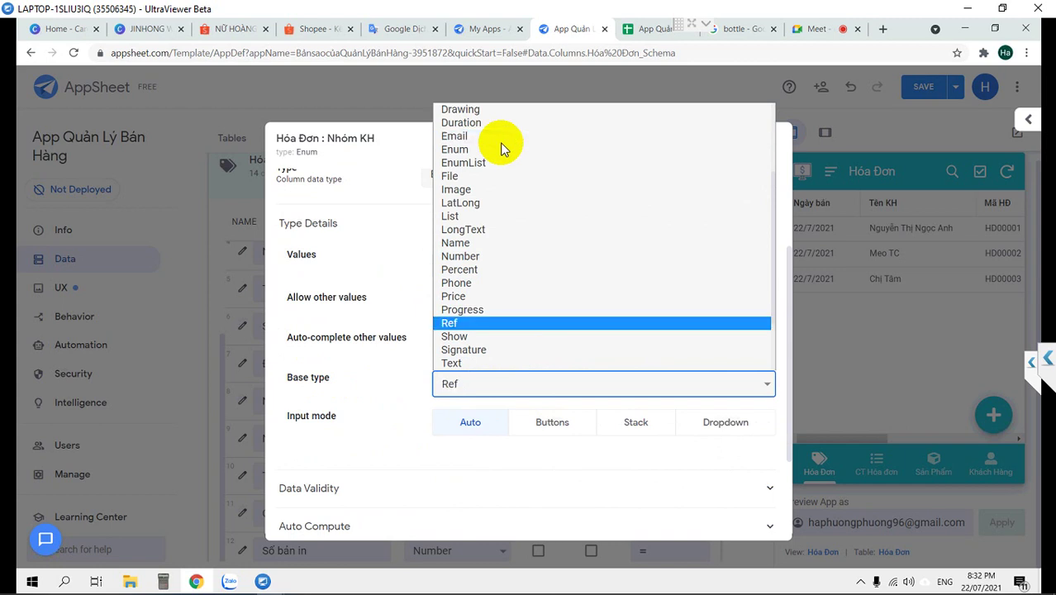
left_click(504, 328)
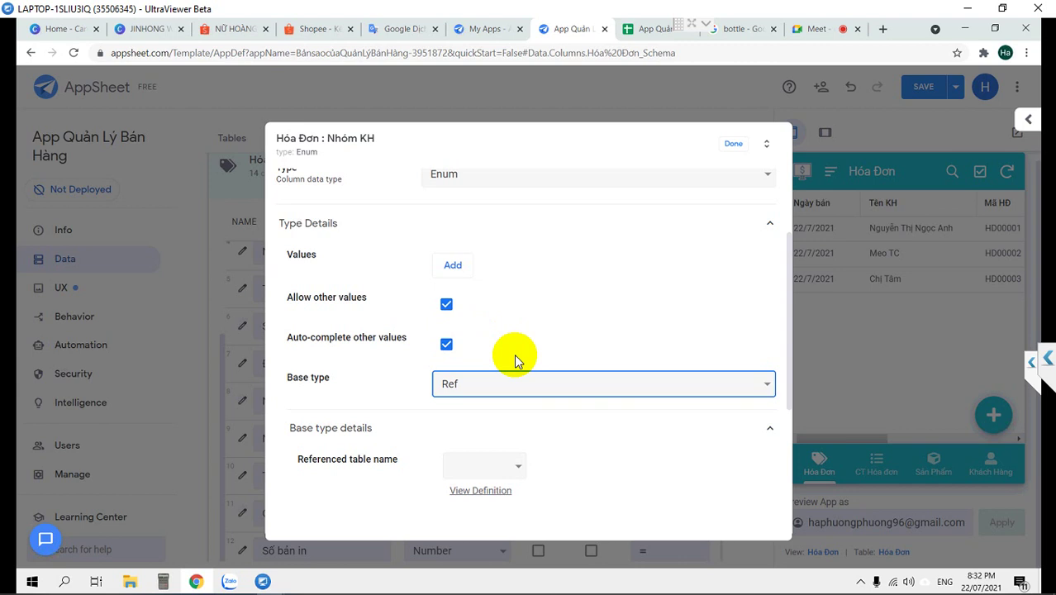
left_click(512, 464)
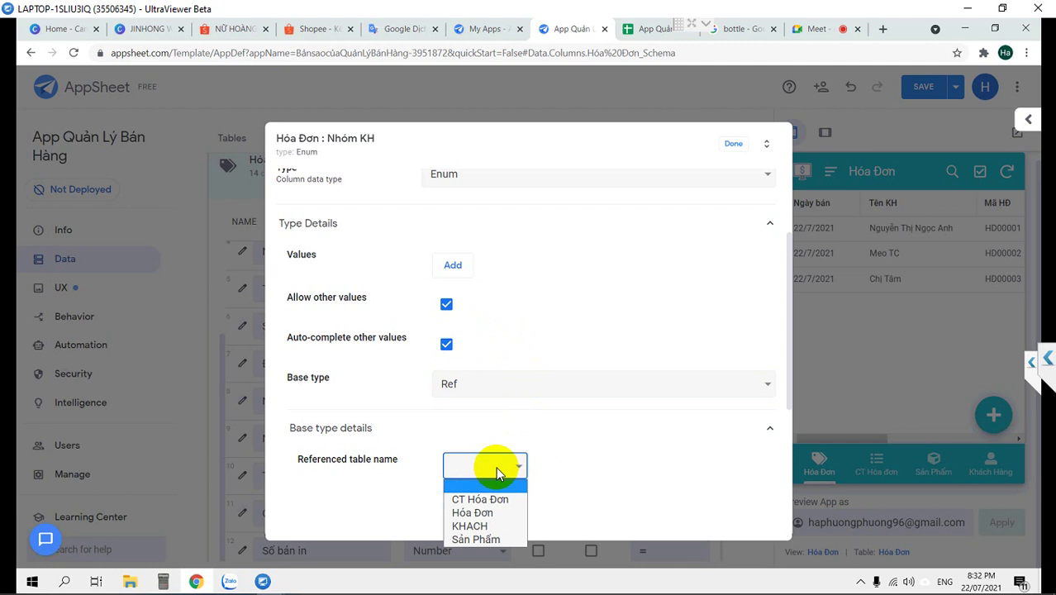
left_click(549, 447)
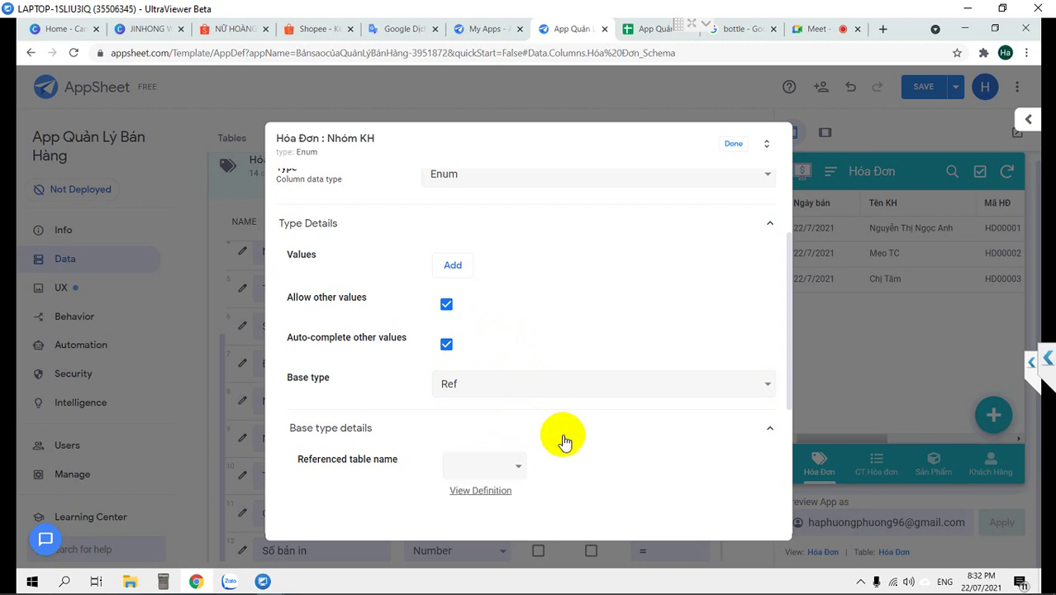
left_click(561, 436)
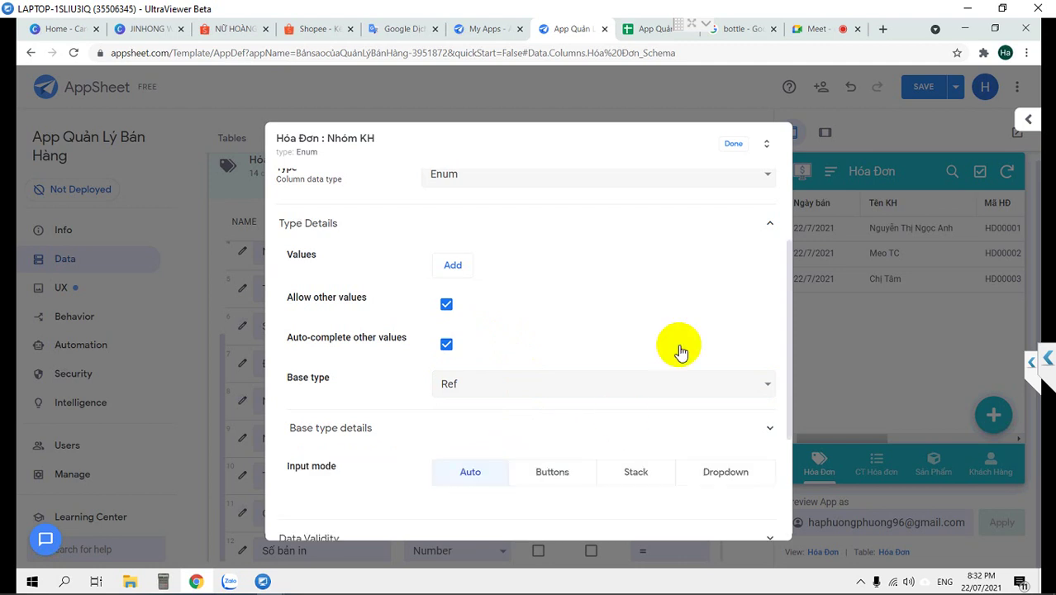
left_click(734, 146)
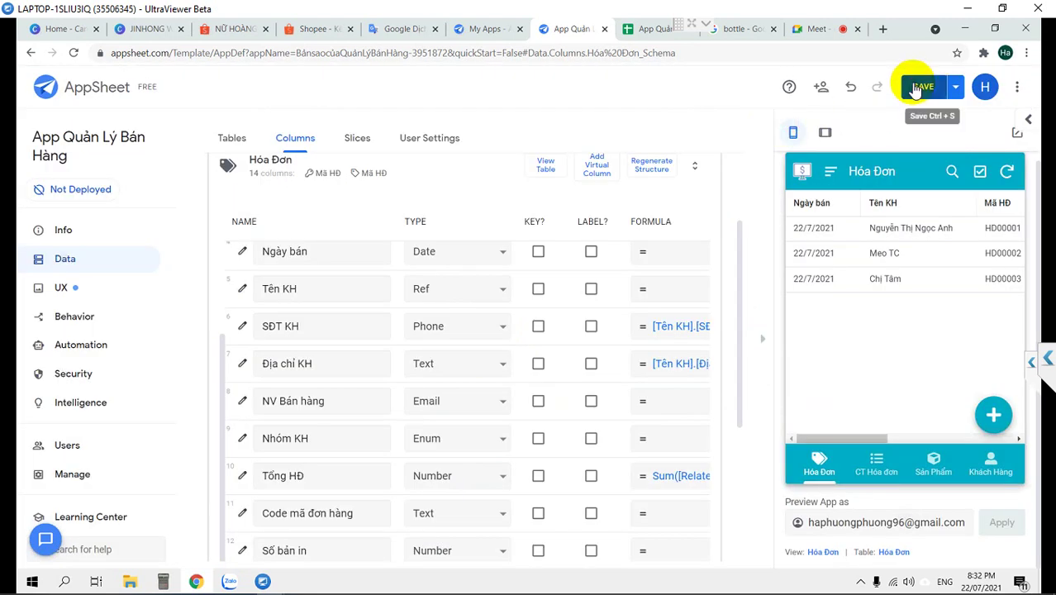
Save the app and review the warning on the Info page
left_click(915, 87)
mouse_move(158, 585)
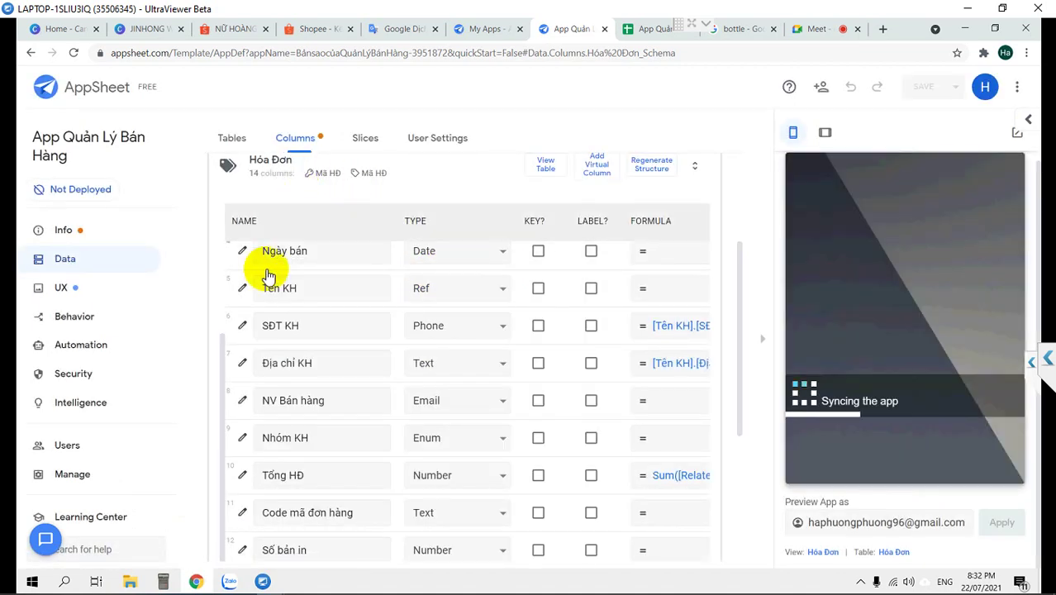
left_click(74, 235)
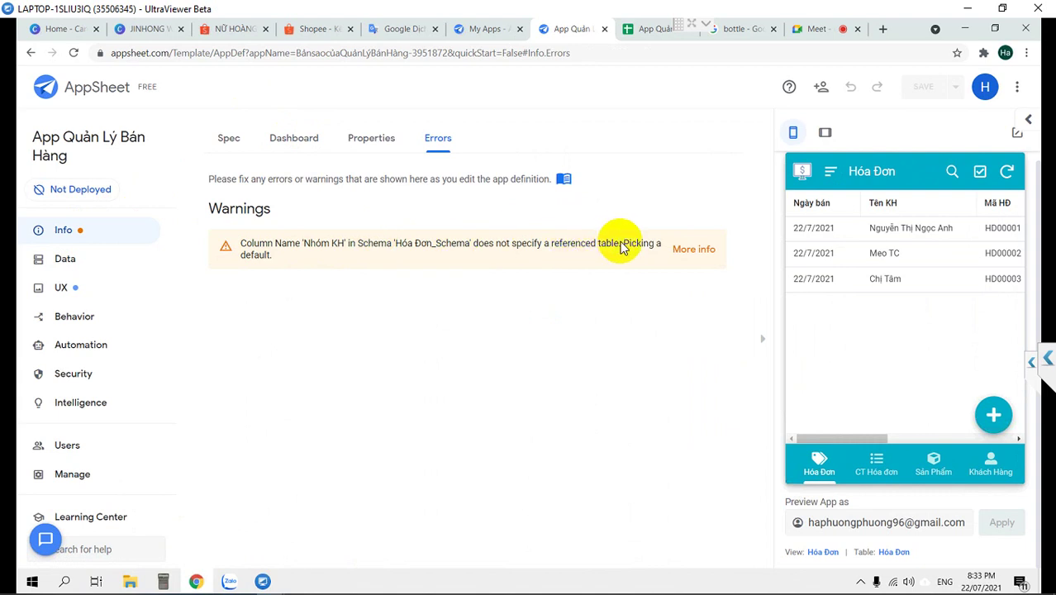
left_click_drag(485, 245, 646, 272)
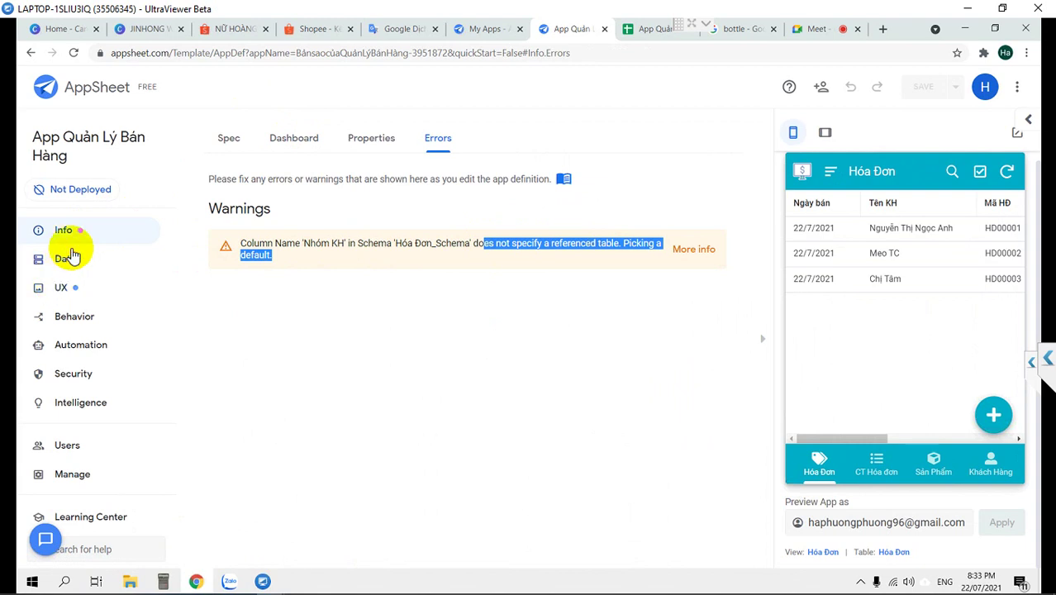
Show the Hóa Đơn table's columns from Data > Tables
left_click(69, 258)
scroll(502, 401, "down", 3)
scroll(504, 408, "down", 2)
scroll(504, 407, "up", 3)
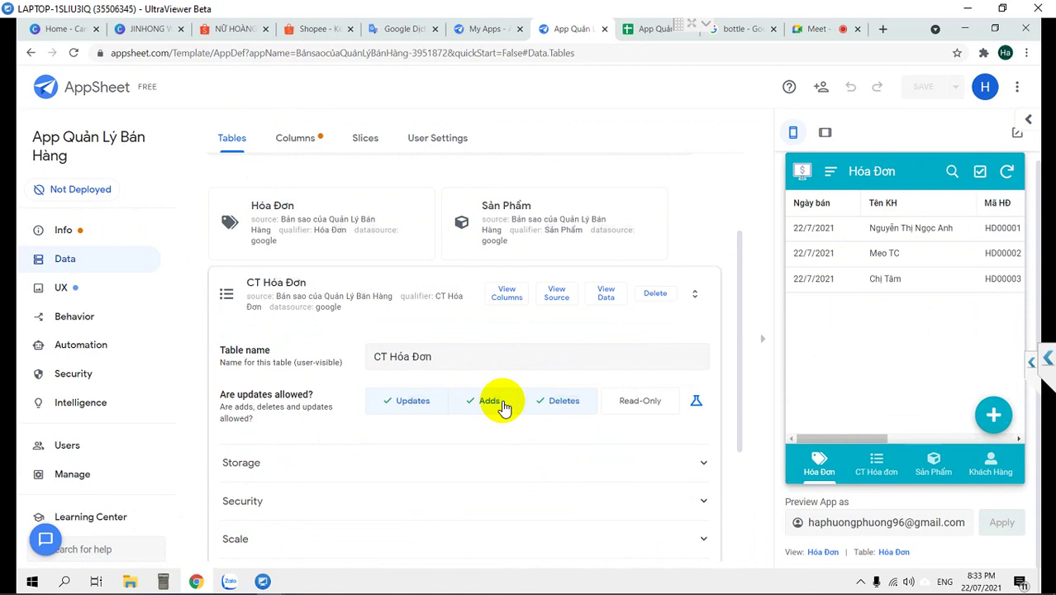
left_click(329, 208)
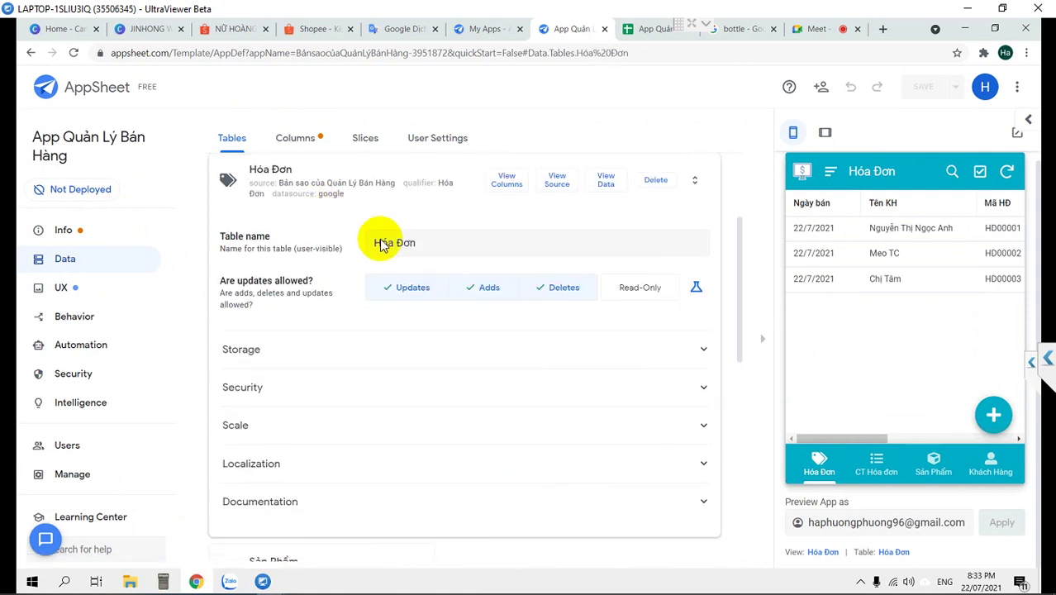
left_click(506, 189)
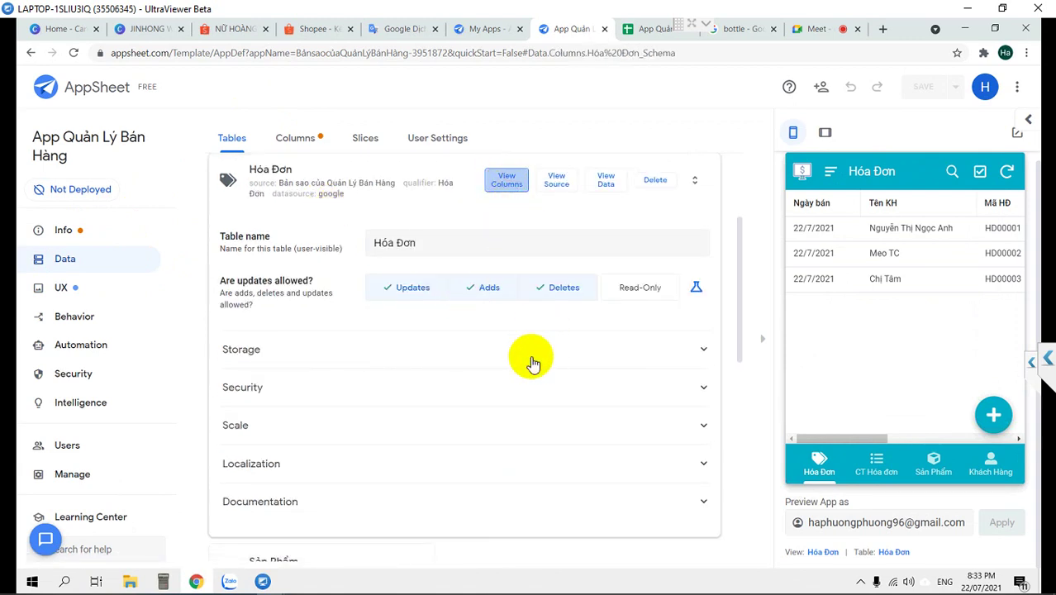
scroll(384, 439, "down", 2)
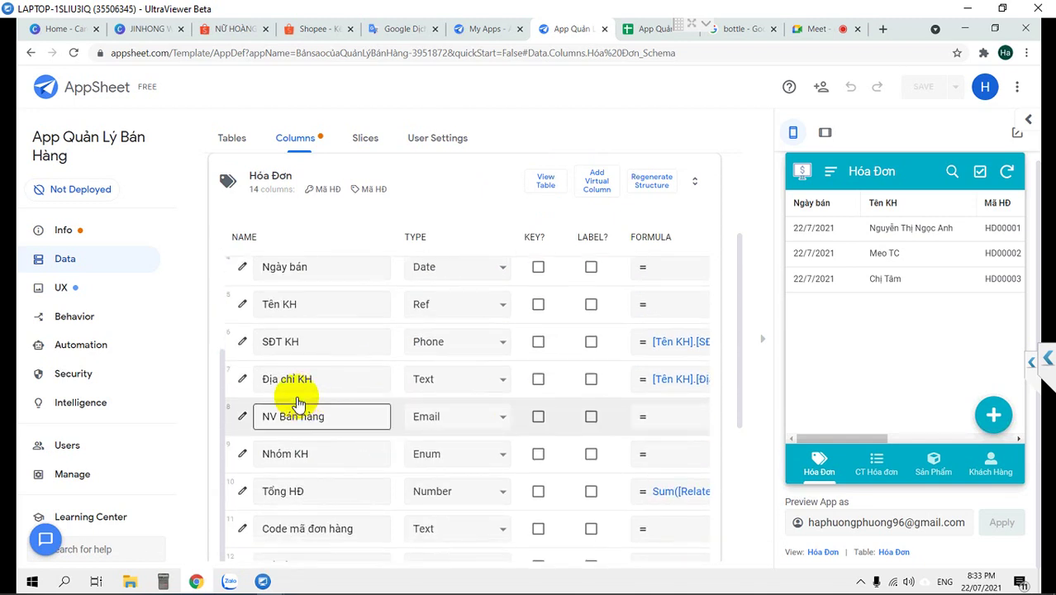
Change Nhóm KH's base type from Ref back to Text
left_click(241, 462)
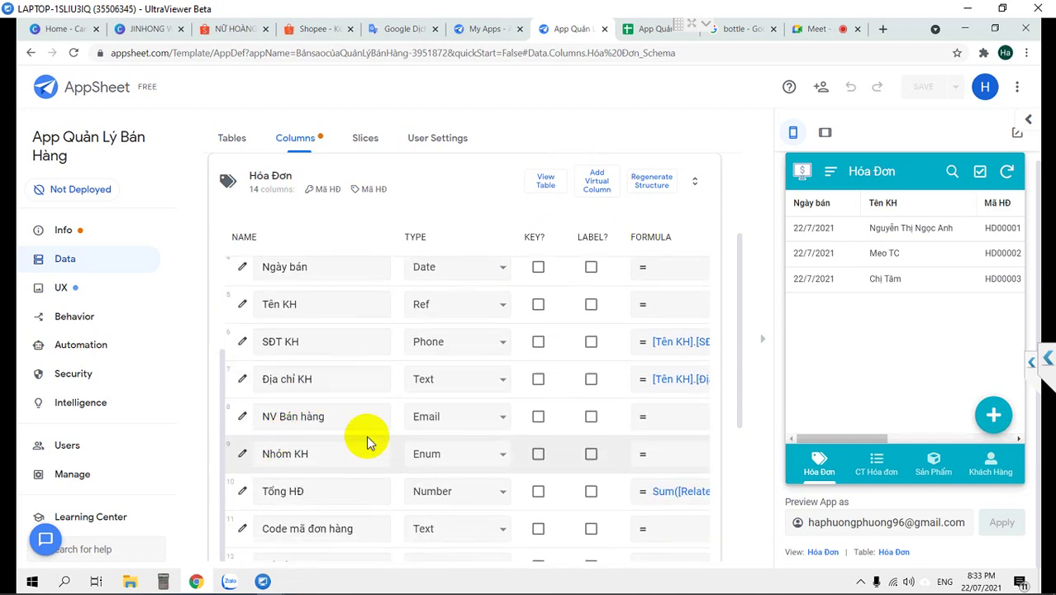
scroll(665, 392, "down", 3)
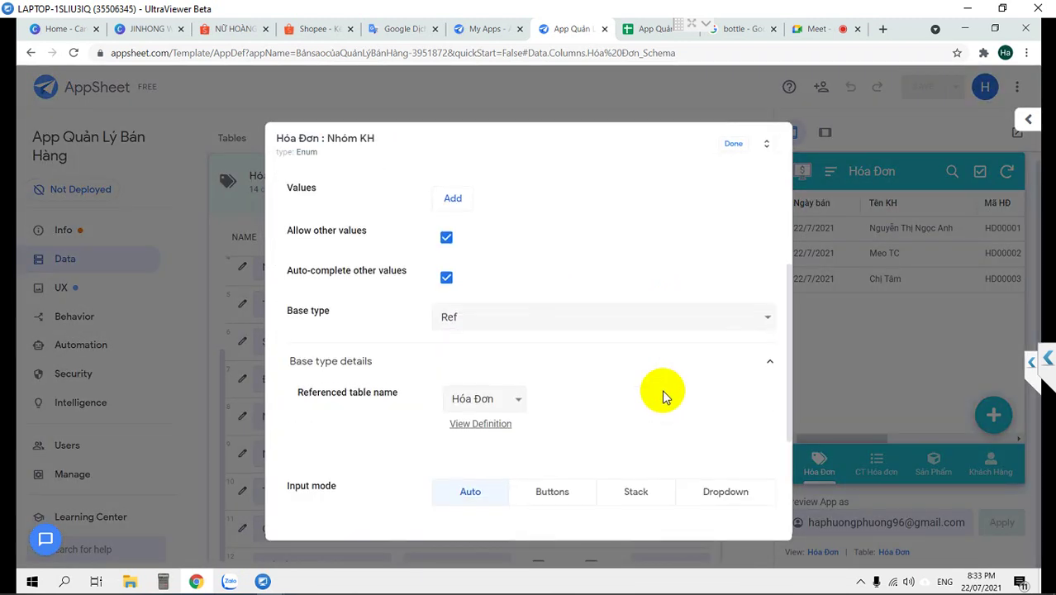
left_click(529, 324)
left_click(525, 319)
key("t")
left_click(525, 319)
left_click(525, 319)
left_click(734, 147)
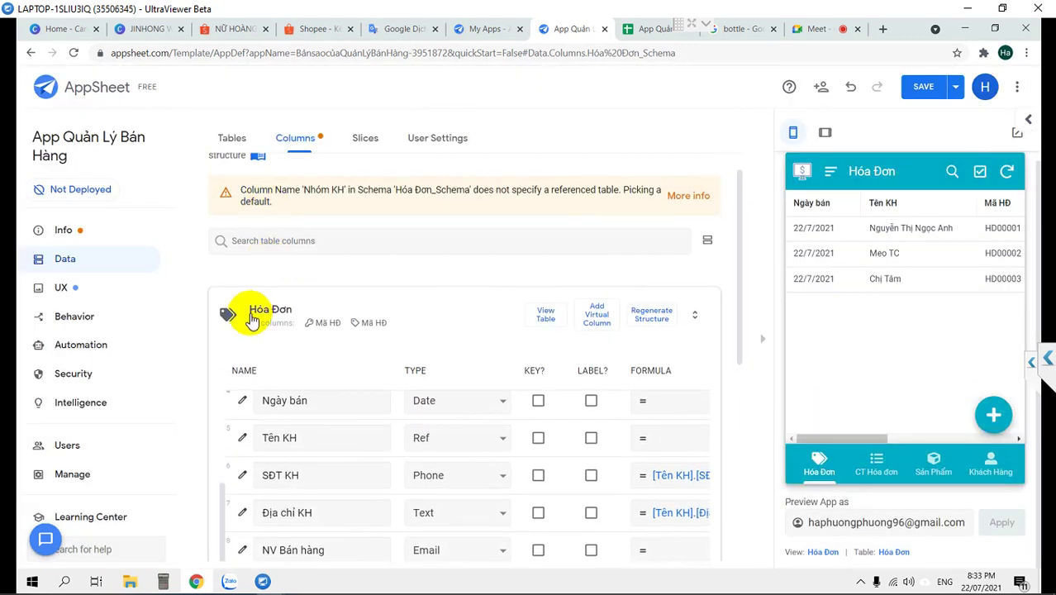
Return to all tables and list CT Hóa Đơn's columns down to Tên SP
left_click(252, 317)
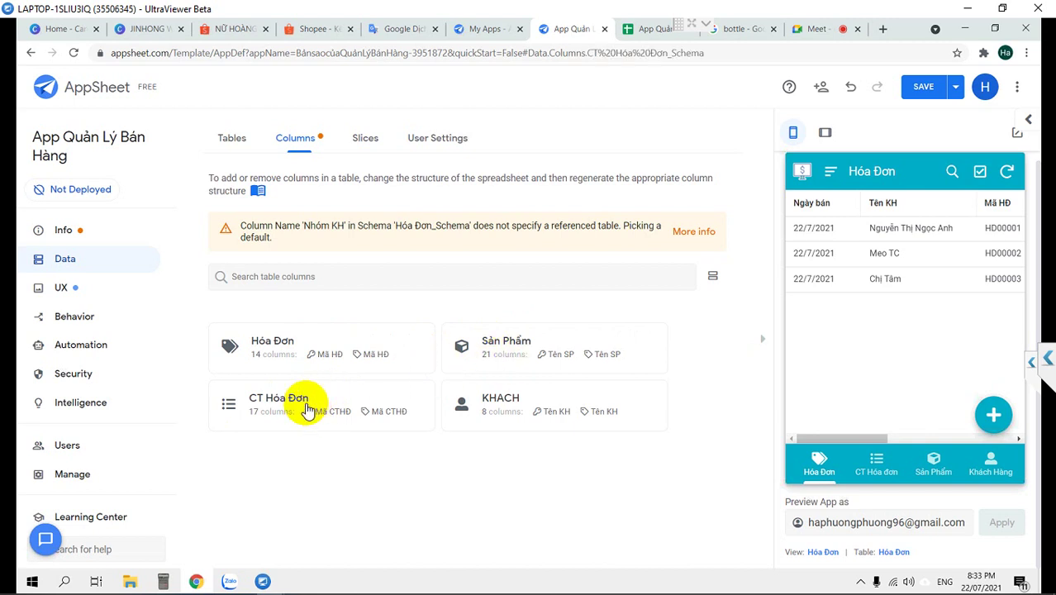
left_click(307, 410)
scroll(429, 405, "down", 1)
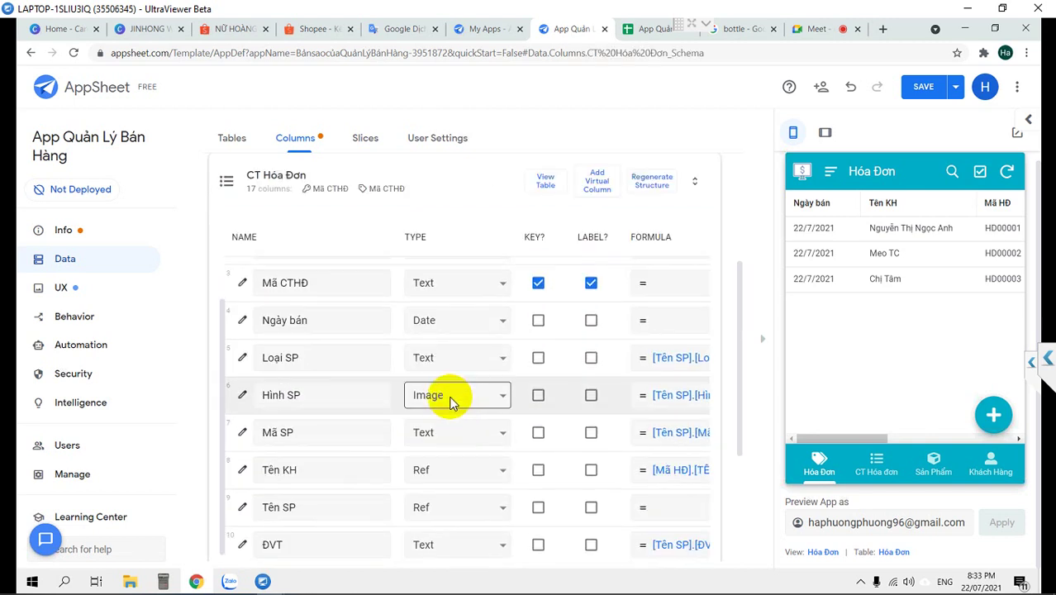
scroll(445, 365, "up", 1)
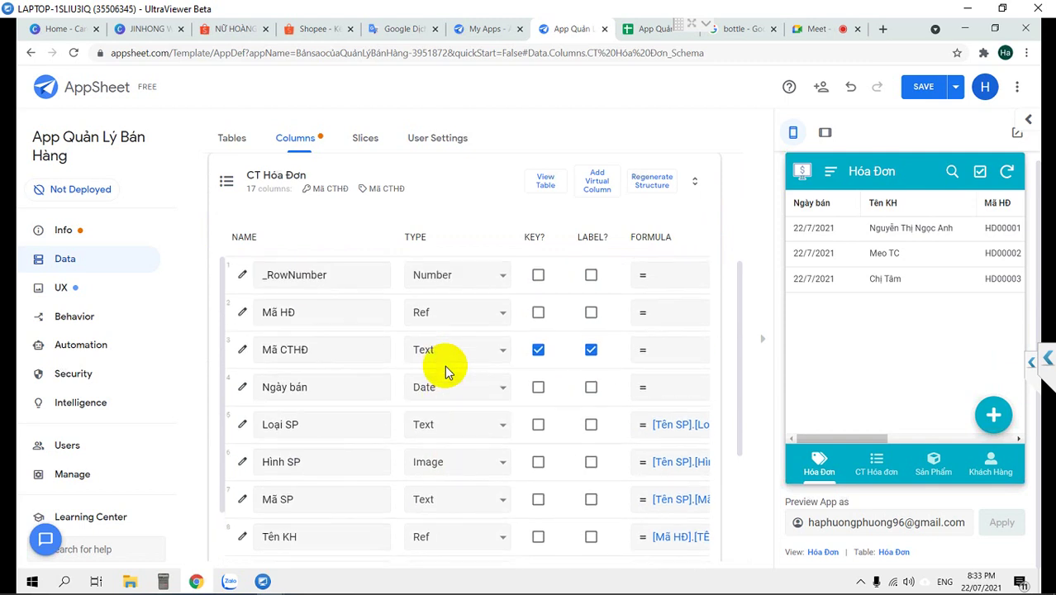
scroll(445, 365, "down", 2)
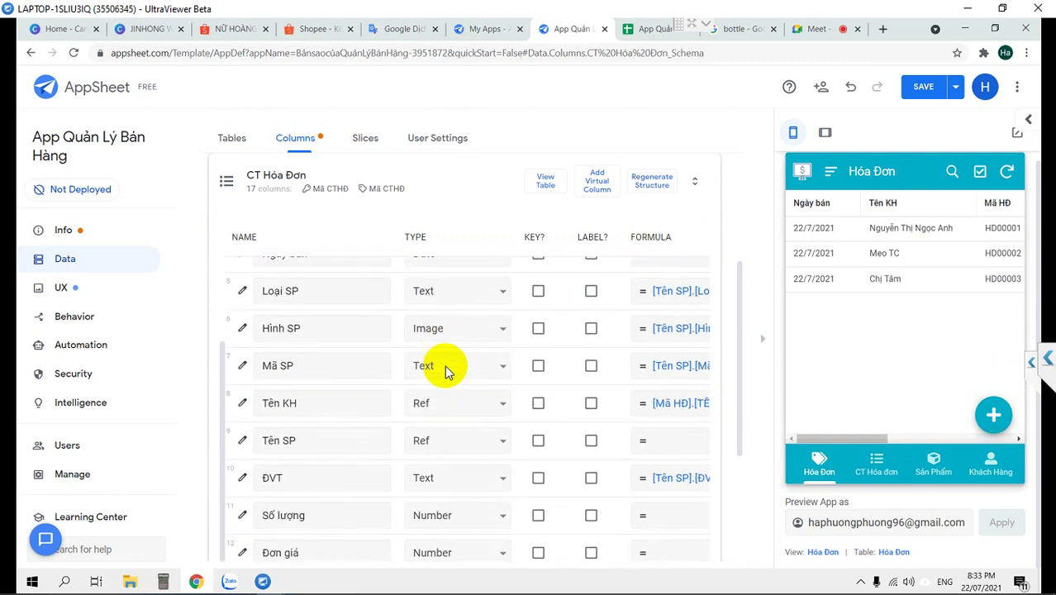
Change the Tên SP column's type to Enum
left_click(443, 444)
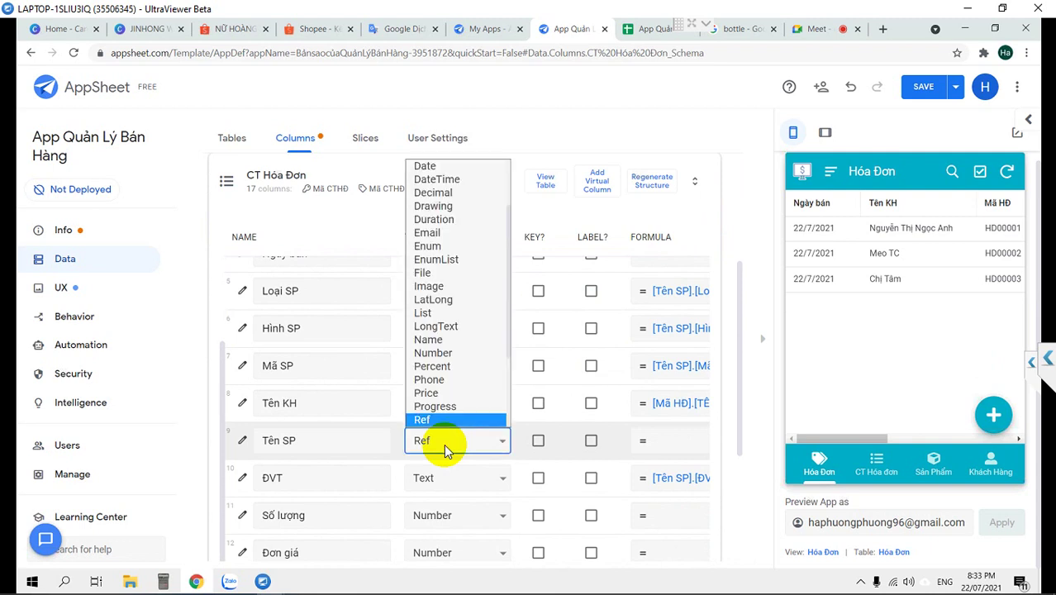
key("e")
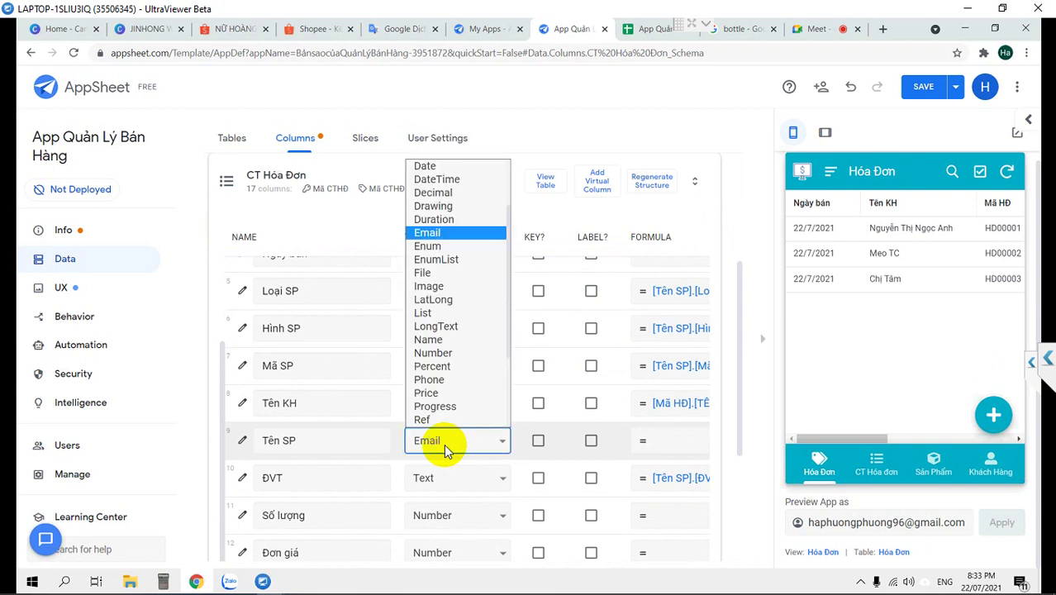
left_click(432, 246)
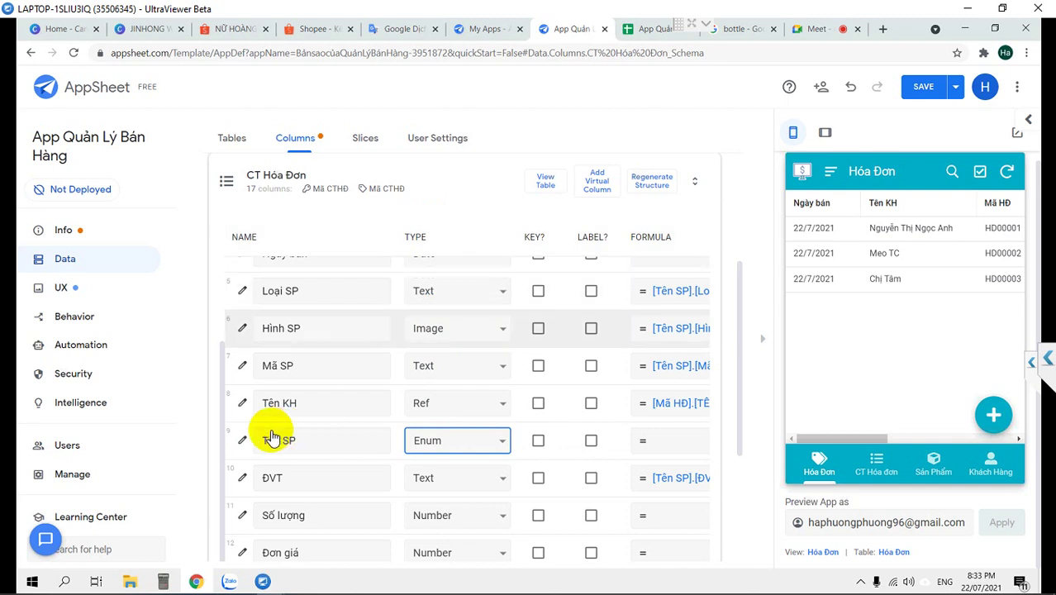
Set Tên SP's Enum base type to Ref, referencing the Sản Phẩm table
left_click(241, 444)
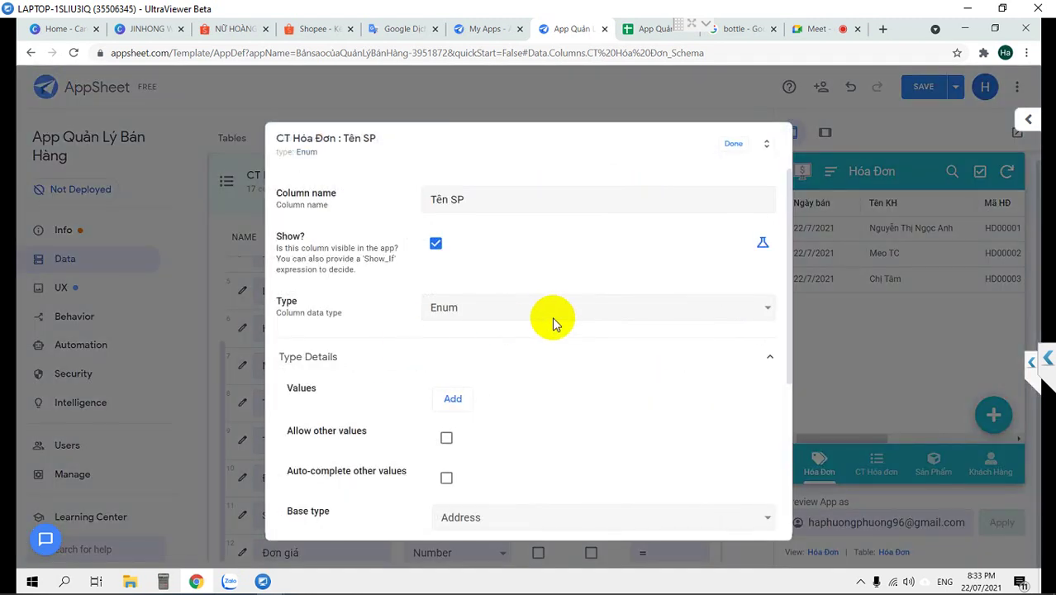
scroll(570, 338, "down", 1)
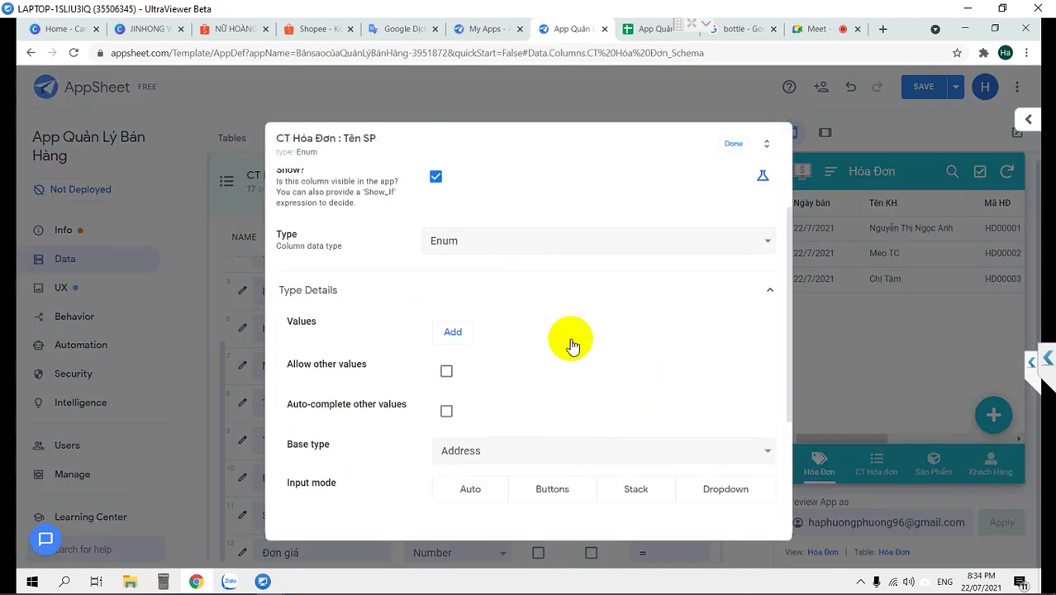
left_click(529, 452)
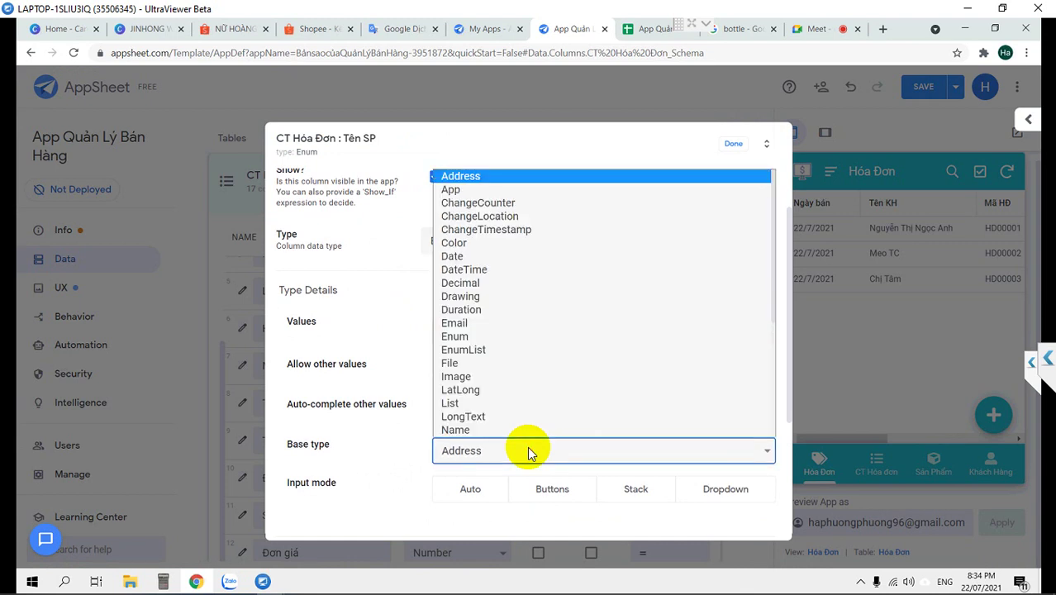
key("r")
key("Return")
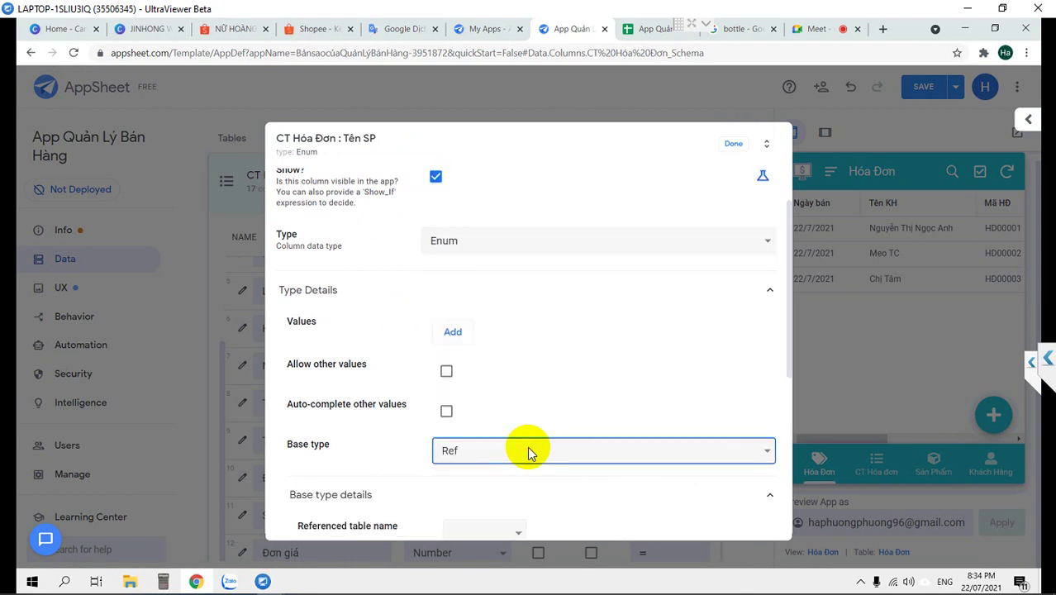
scroll(529, 452, "down", 2)
left_click(507, 403)
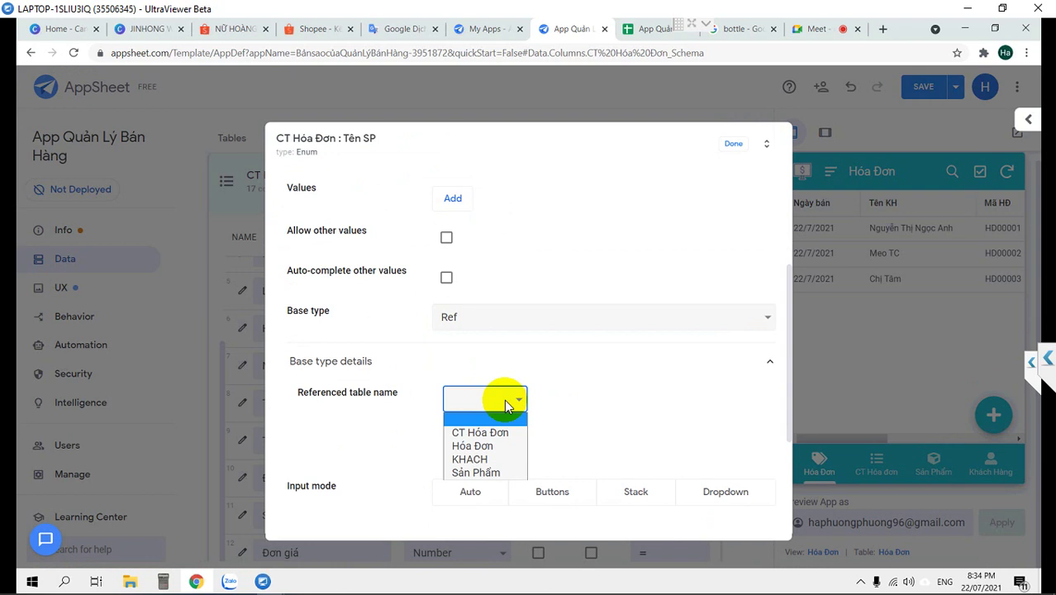
left_click(481, 472)
left_click(737, 147)
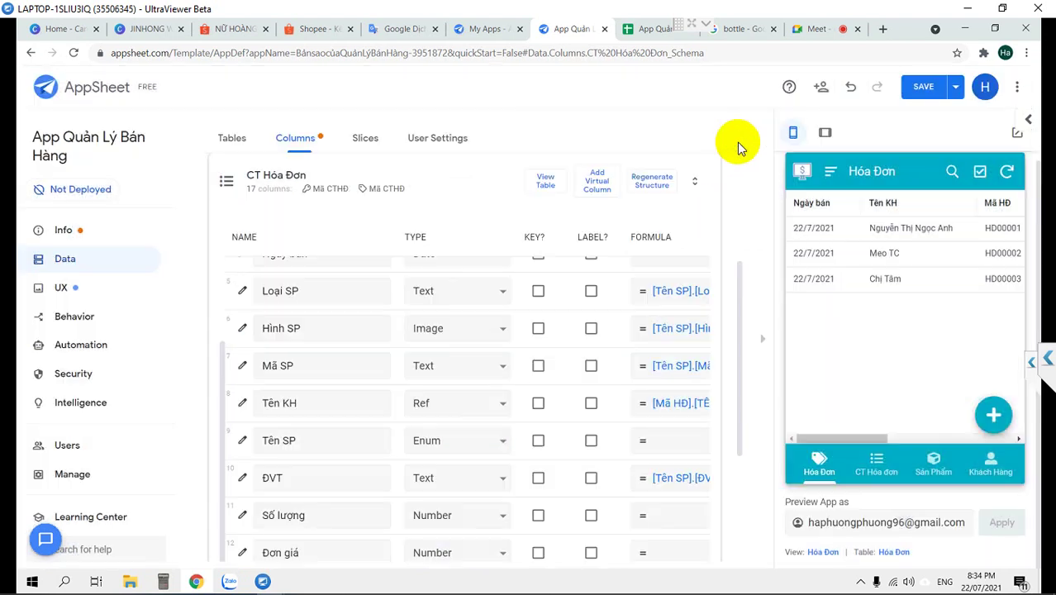
Save the app changes and close the Tên SP column settings
left_click(922, 88)
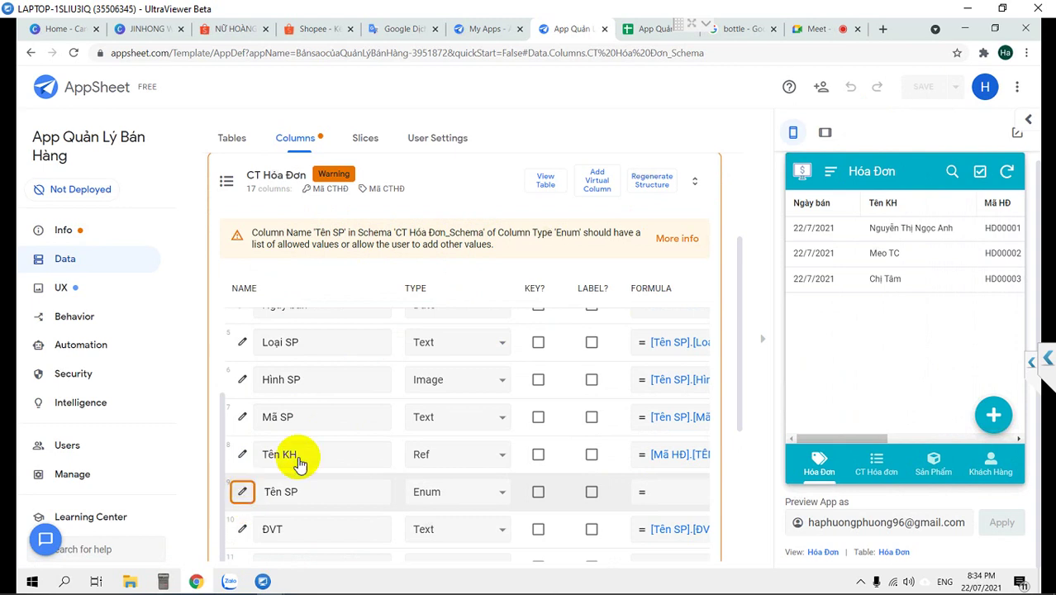
scroll(594, 359, "down", 5)
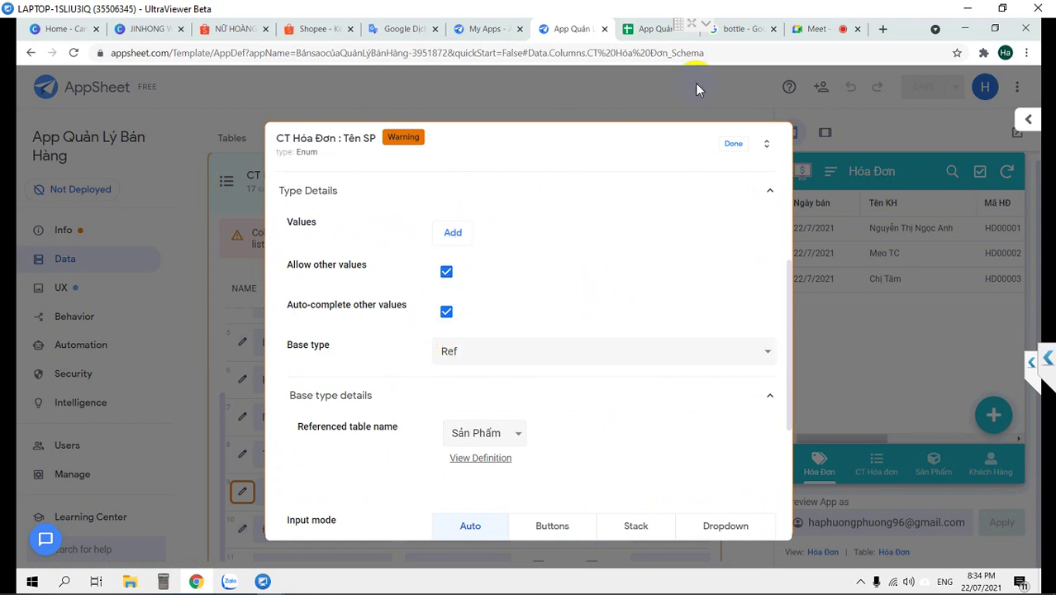
left_click(734, 147)
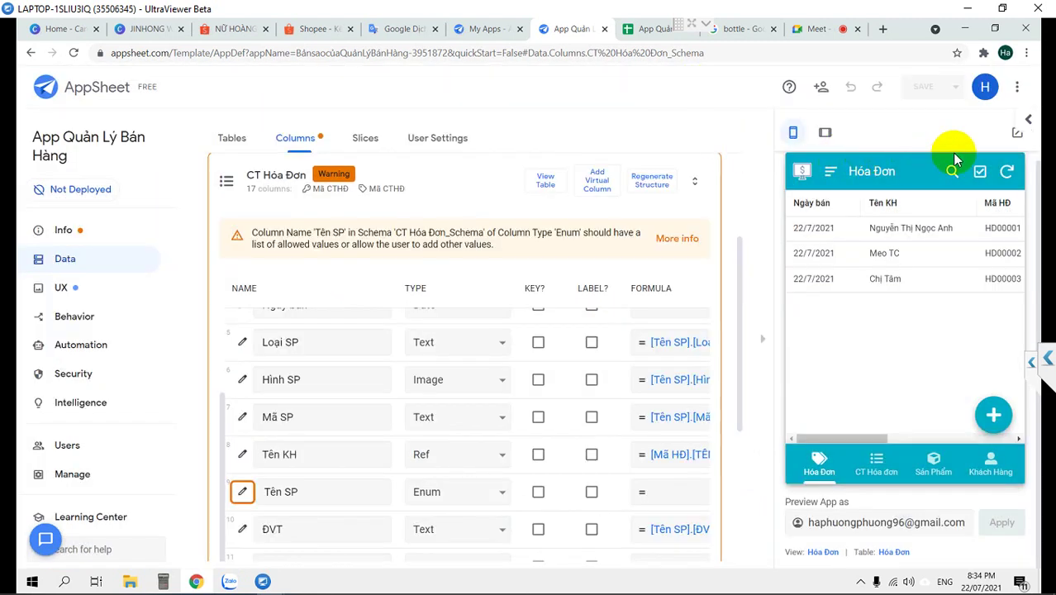
Switch the preview between the CT Hóa đơn and Hóa Đơn lists
left_click(877, 464)
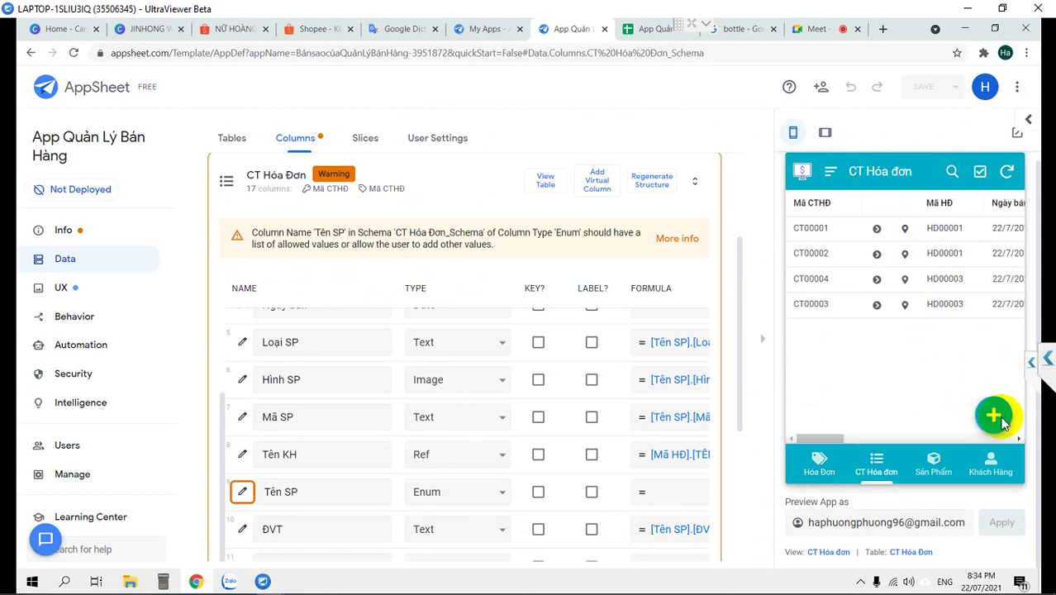
left_click(809, 467)
left_click(877, 464)
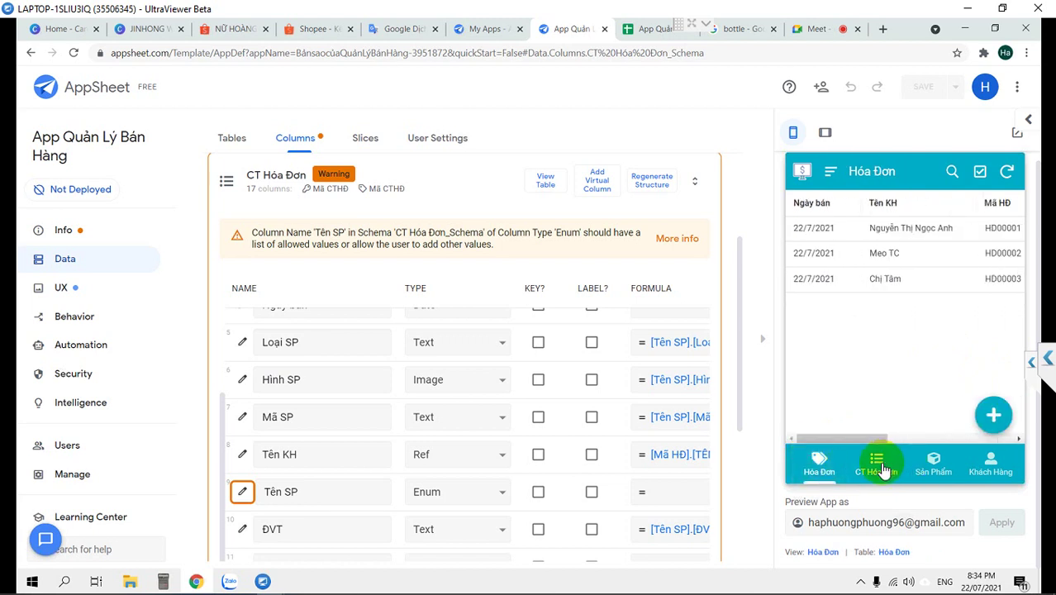
left_click(814, 461)
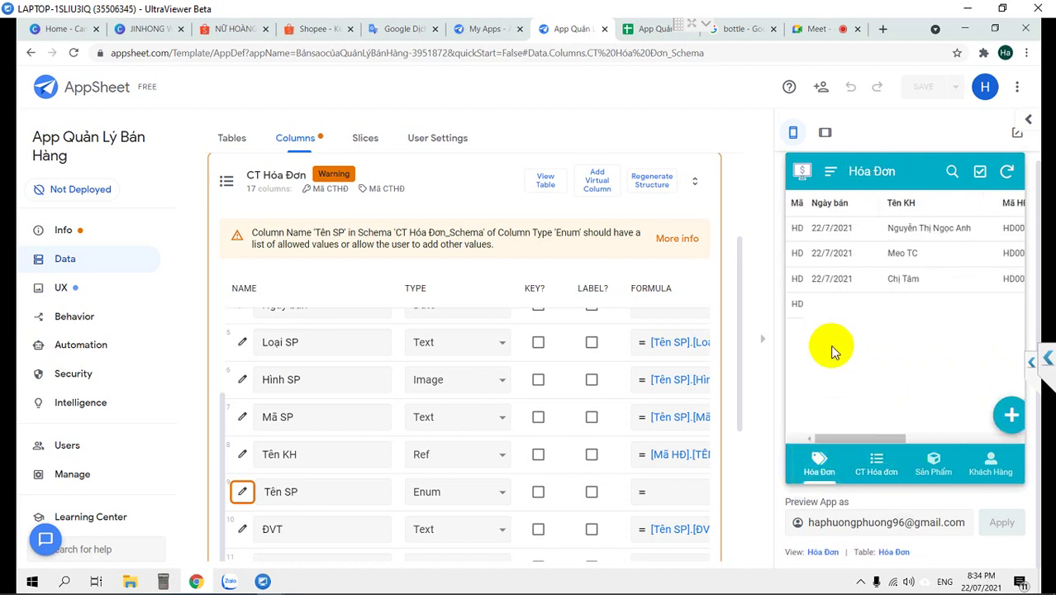
Open the third invoice, add a new line, and check the Tên SP product choices
left_click(861, 283)
scroll(861, 281, "down", 4)
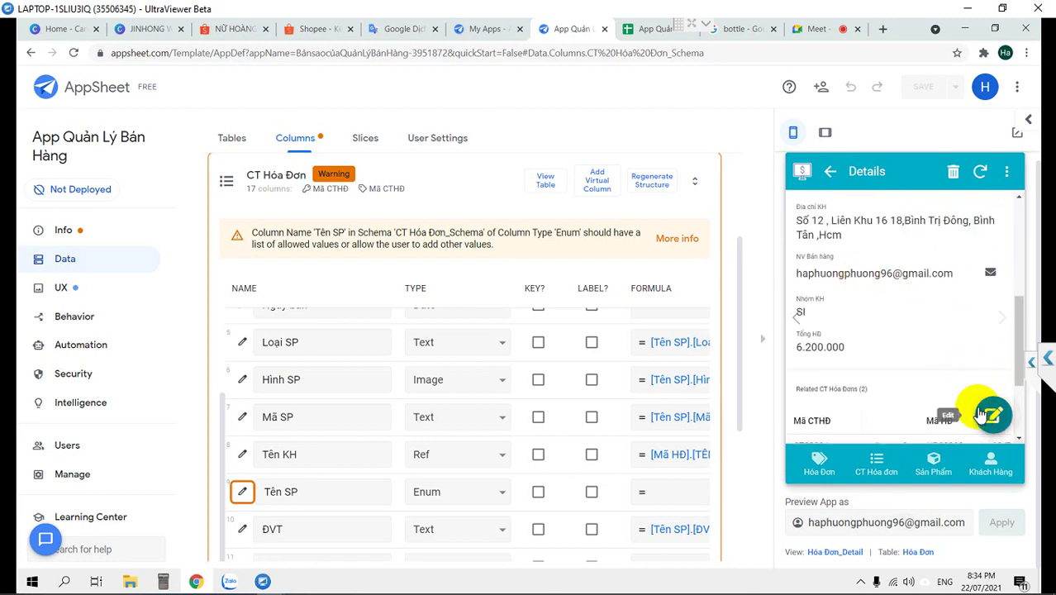
scroll(966, 398, "down", 2)
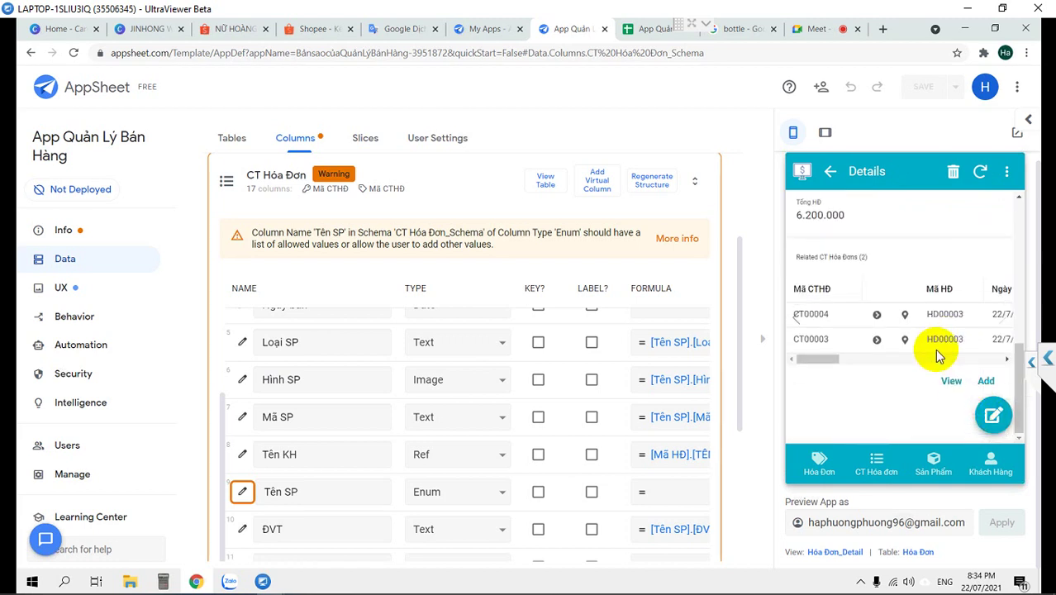
left_click(985, 380)
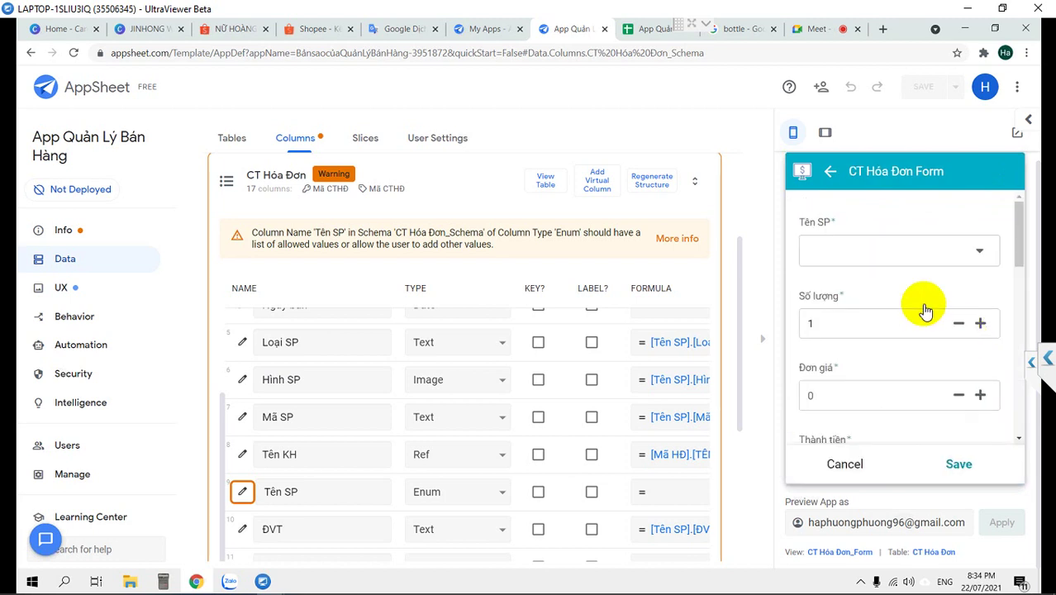
left_click(879, 252)
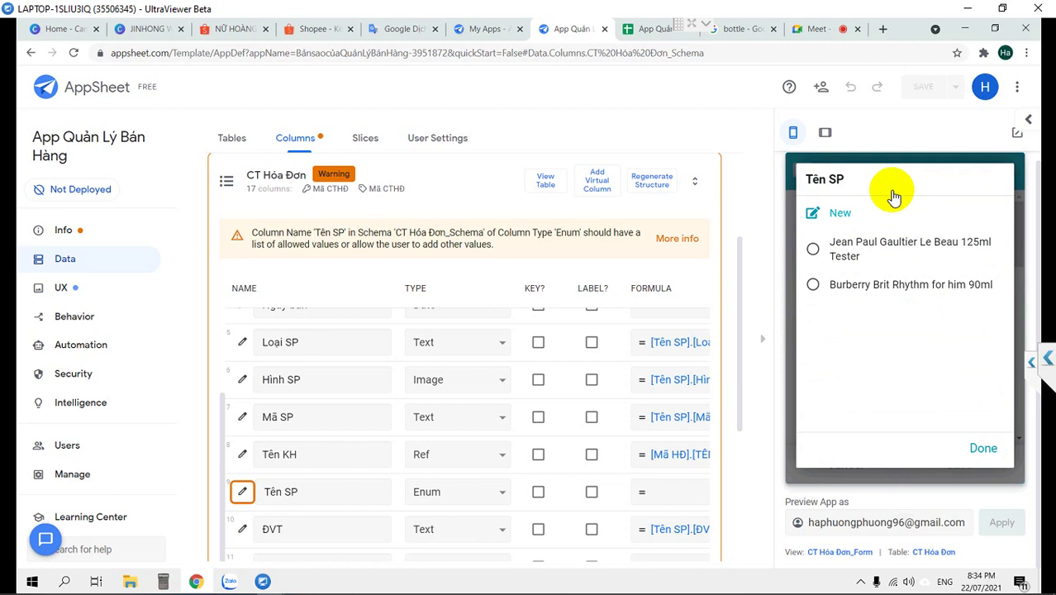
left_click(841, 214)
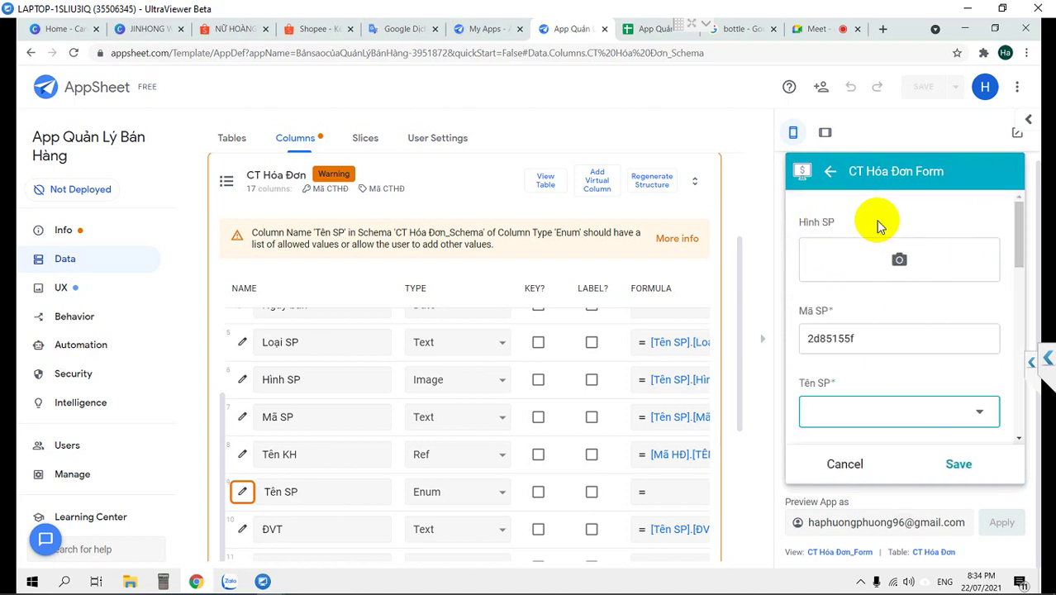
Leave the new line form and return the preview to the Hóa Đơn list
scroll(888, 376, "down", 1)
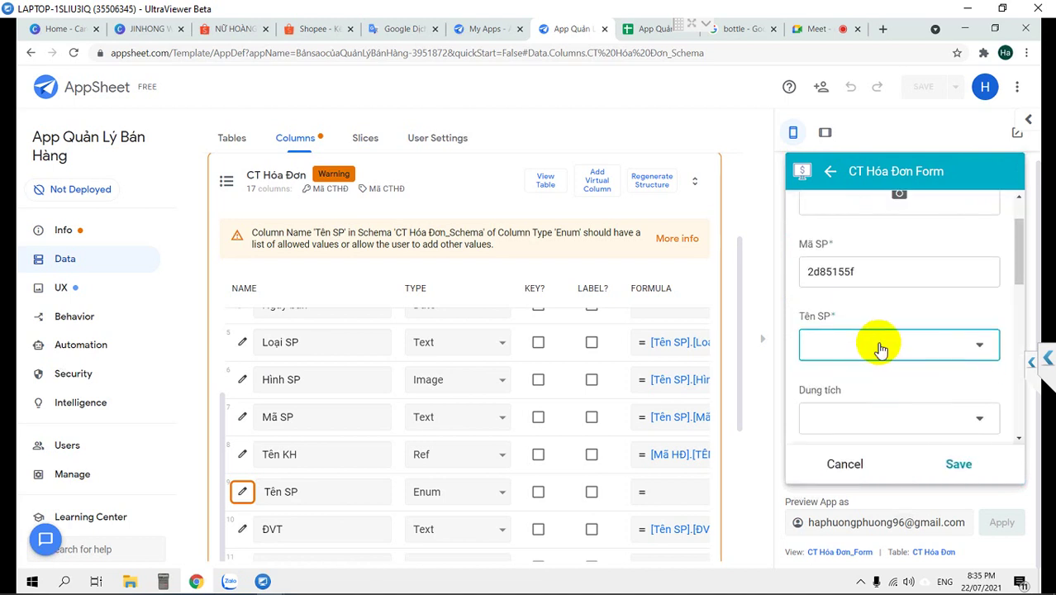
left_click(831, 171)
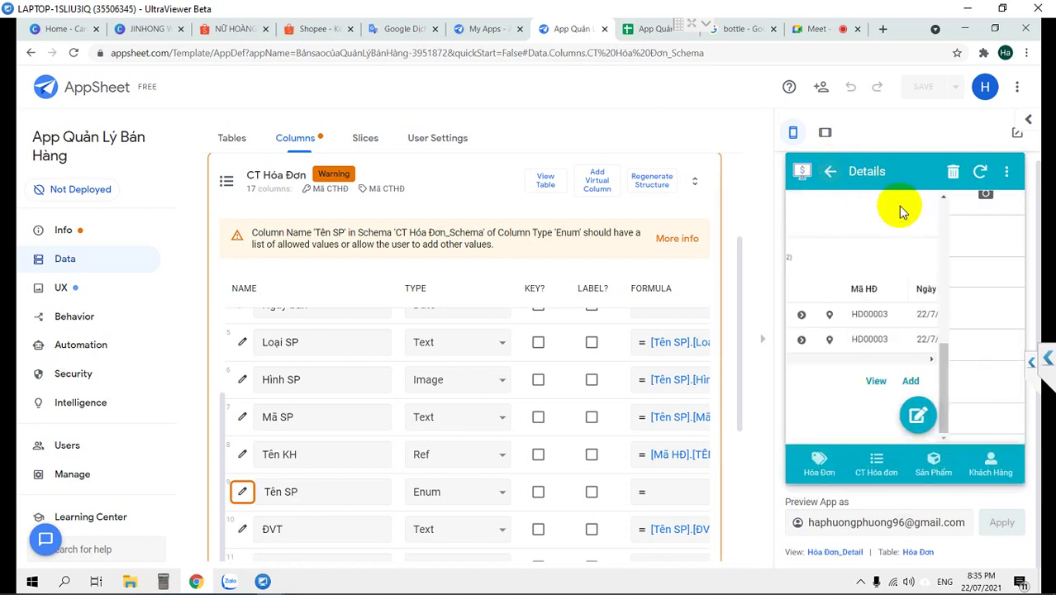
left_click(829, 172)
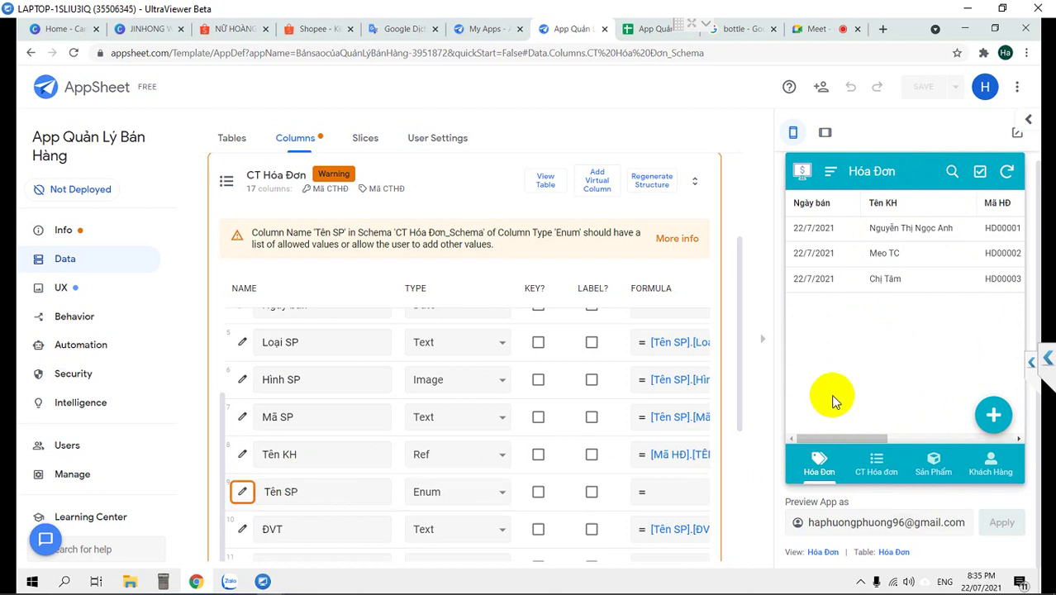
left_click(877, 464)
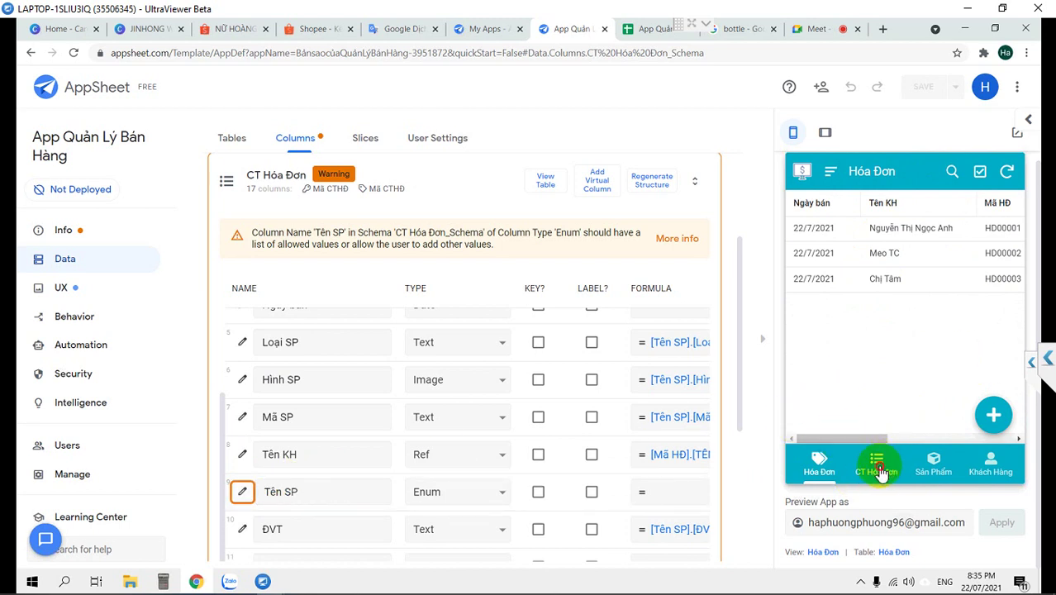
left_click(818, 463)
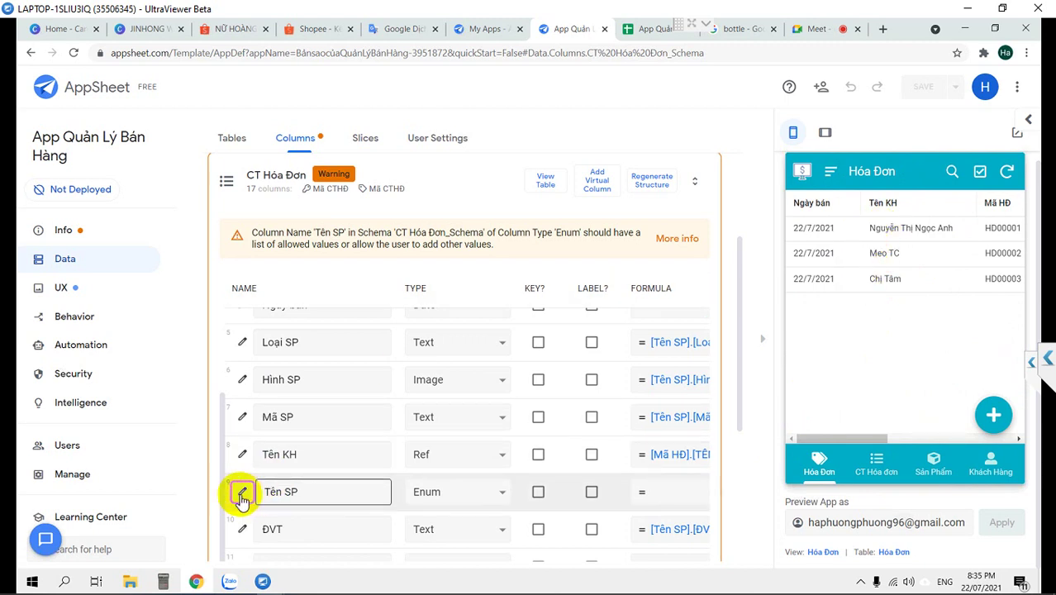
Open the Tên SP column settings and expand Data Validity
left_click(240, 493)
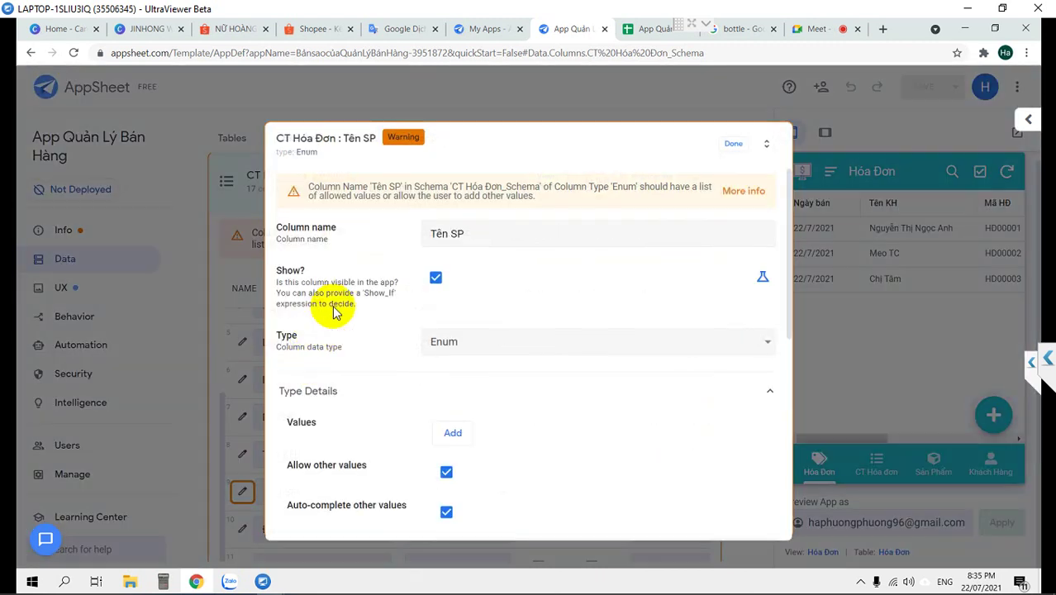
scroll(334, 312, "down", 2)
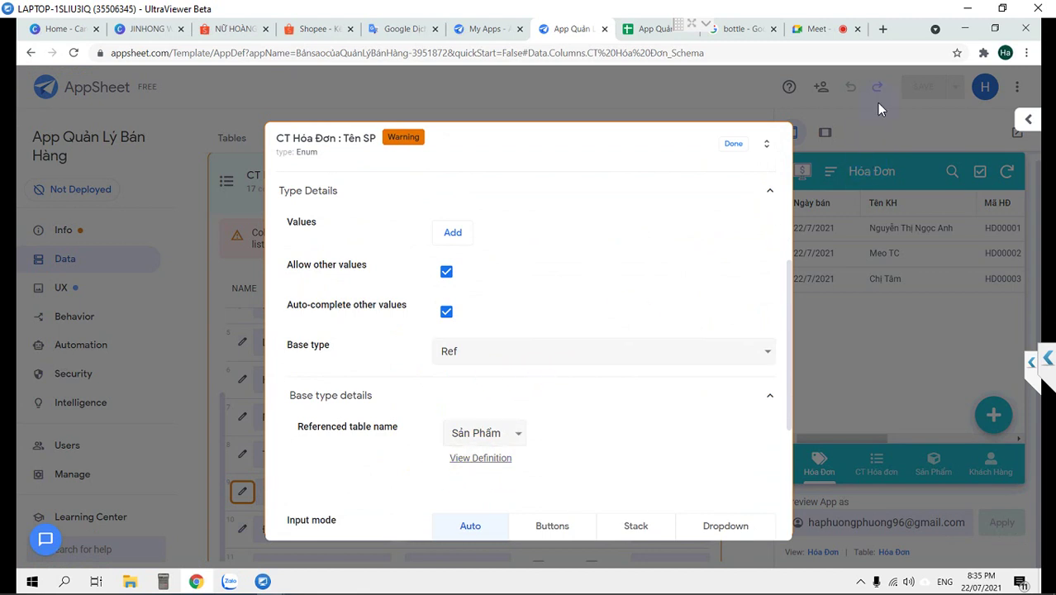
scroll(485, 363, "down", 5)
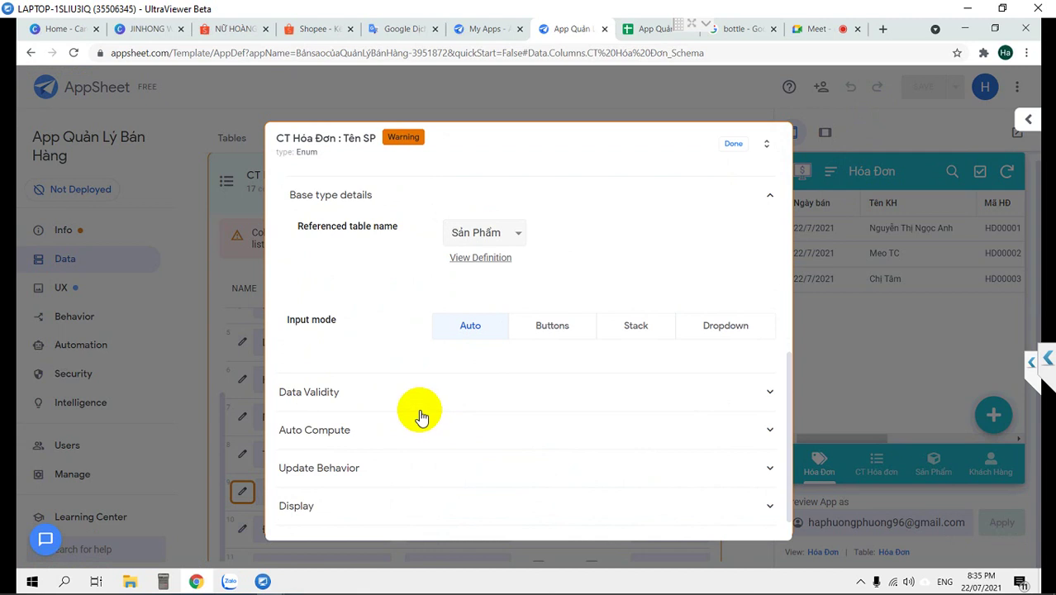
left_click(406, 396)
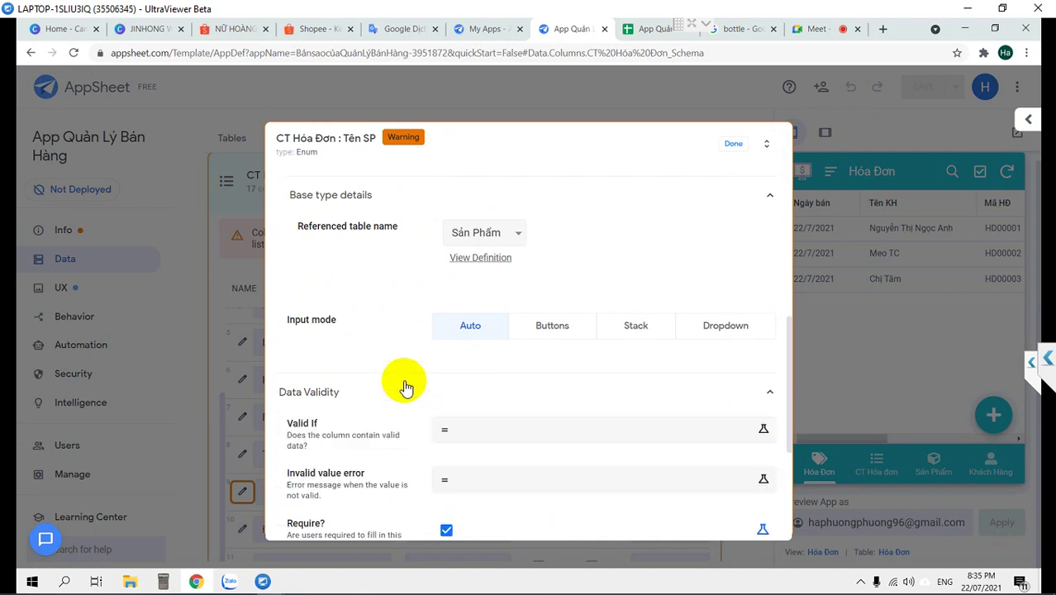
Expand Auto Compute and open the Suggested values expression editor
scroll(404, 386, "down", 1)
scroll(406, 386, "down", 2)
scroll(406, 380, "down", 2)
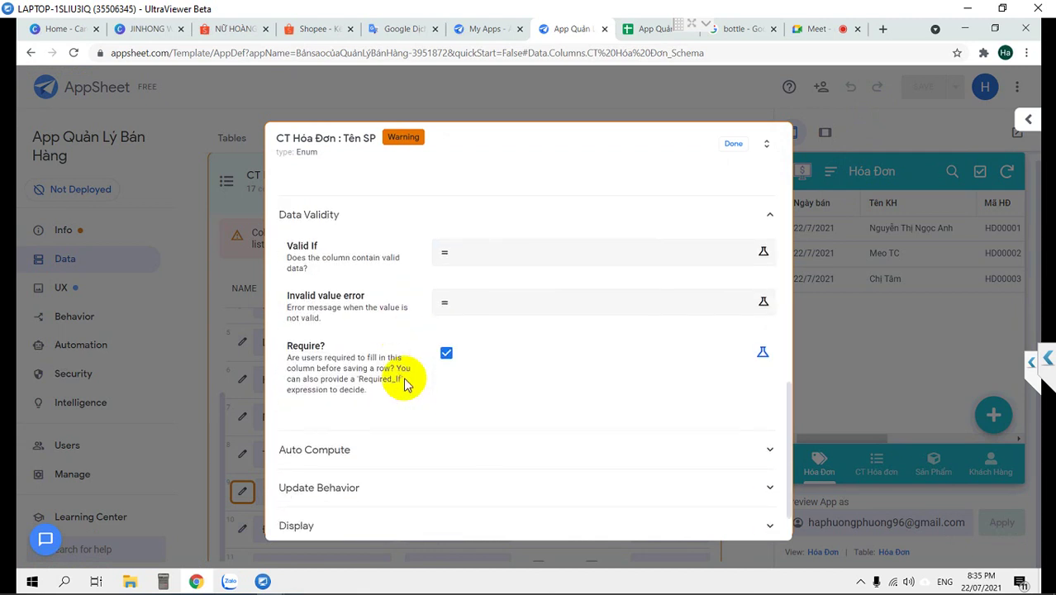
scroll(386, 390, "down", 1)
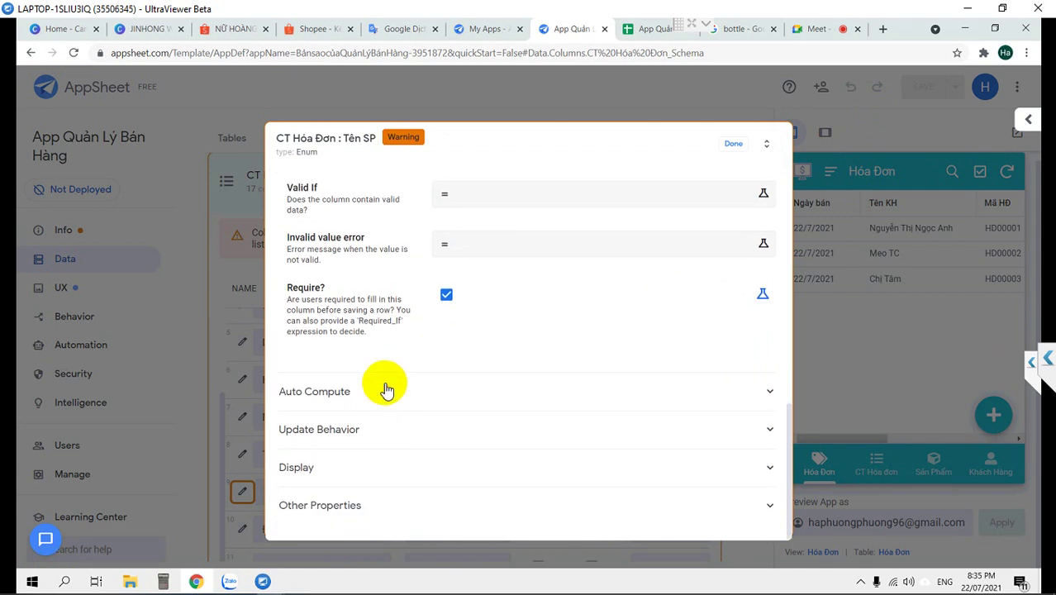
left_click(386, 390)
scroll(493, 475, "down", 2)
left_click(498, 467)
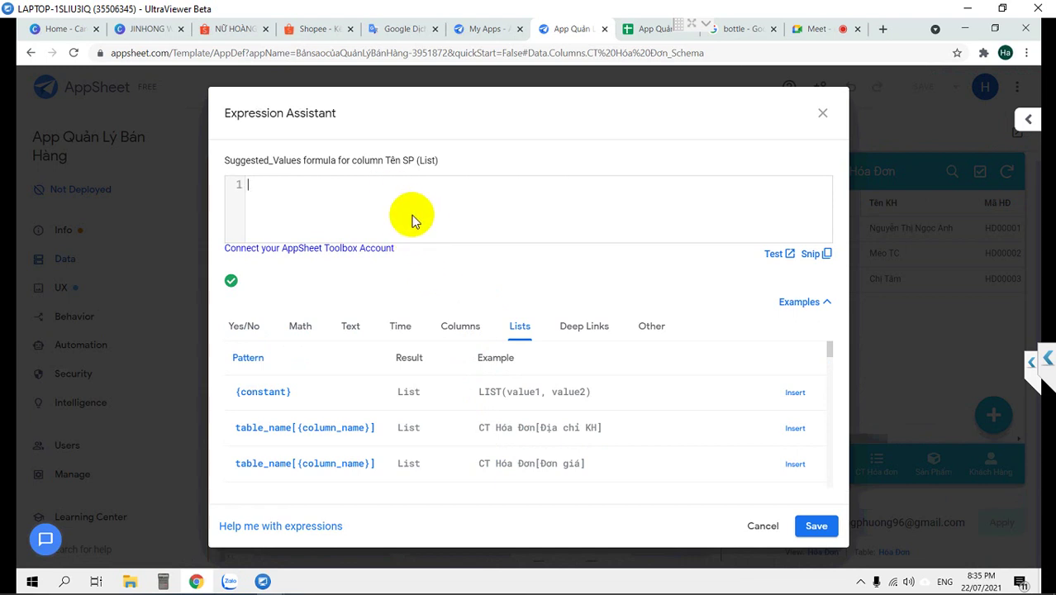
Enter Sản phẩm[Tên SP] as Tên SP's Suggested values formula and save it
type("Sản phẩm")
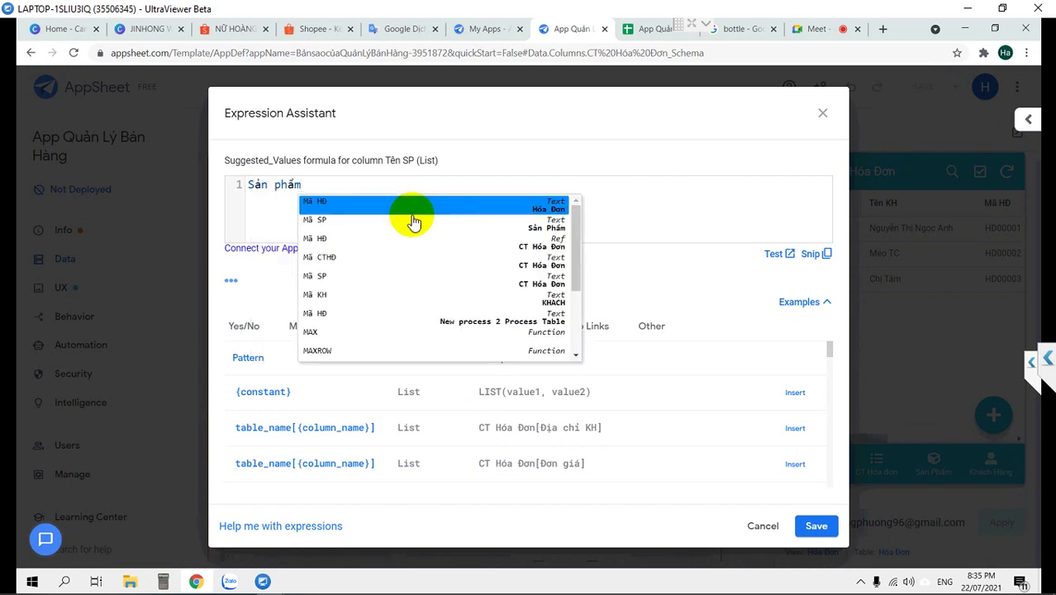
type("[Tên SP")
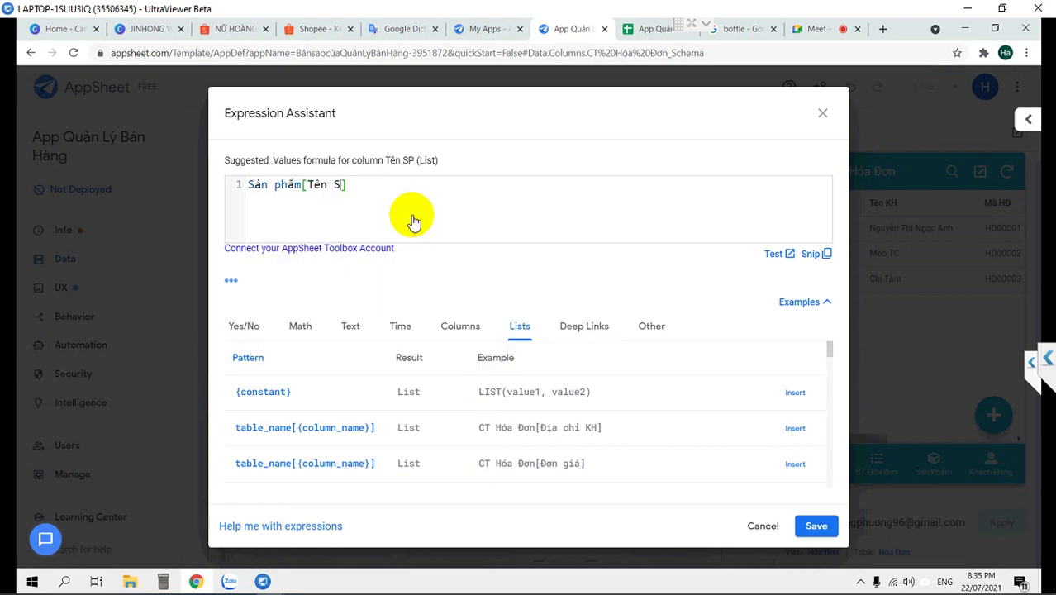
left_click(384, 187)
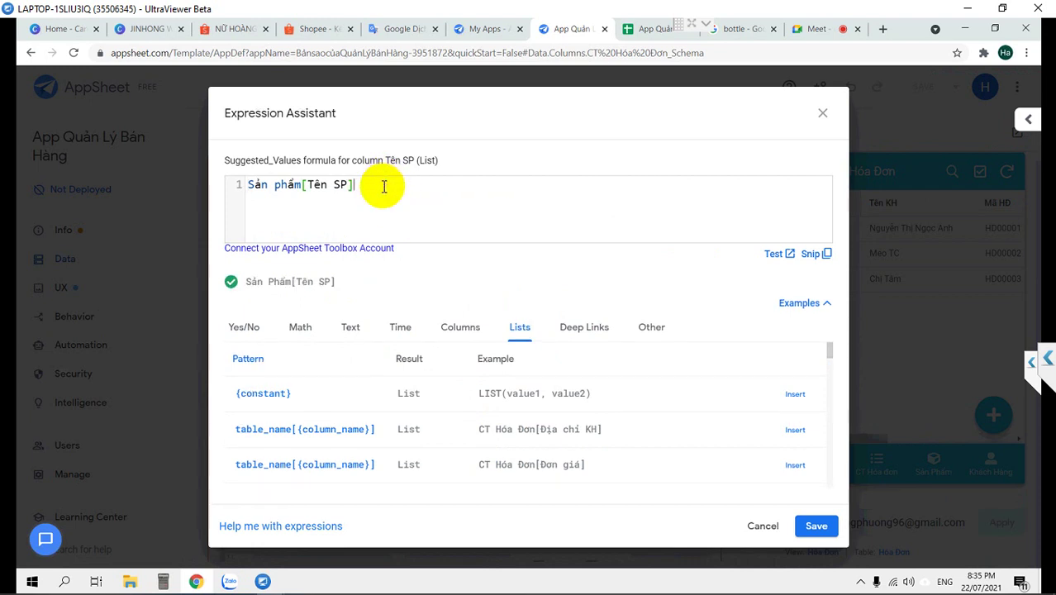
left_click(813, 526)
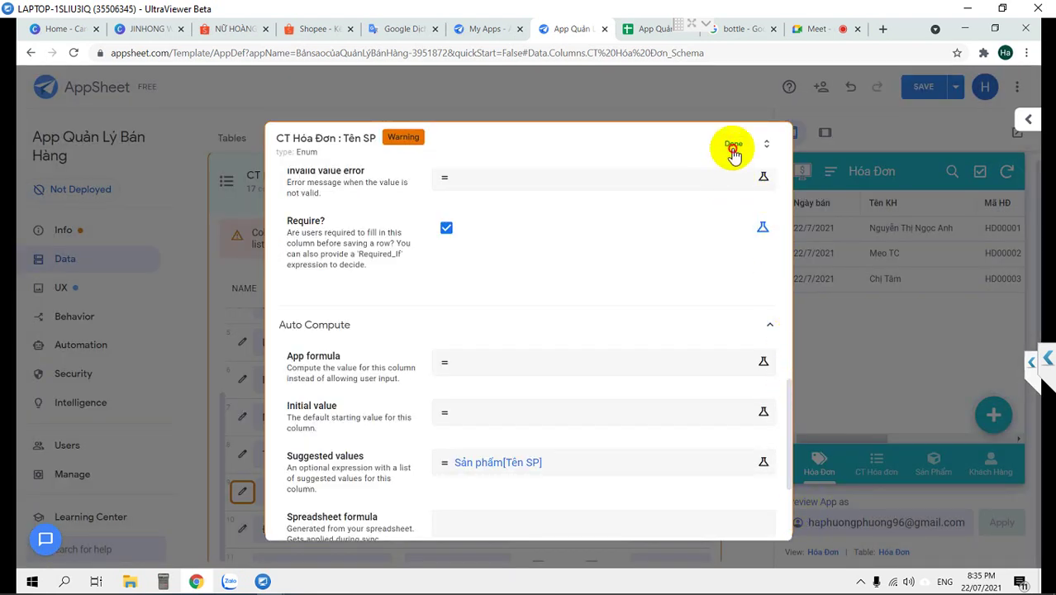
left_click(733, 149)
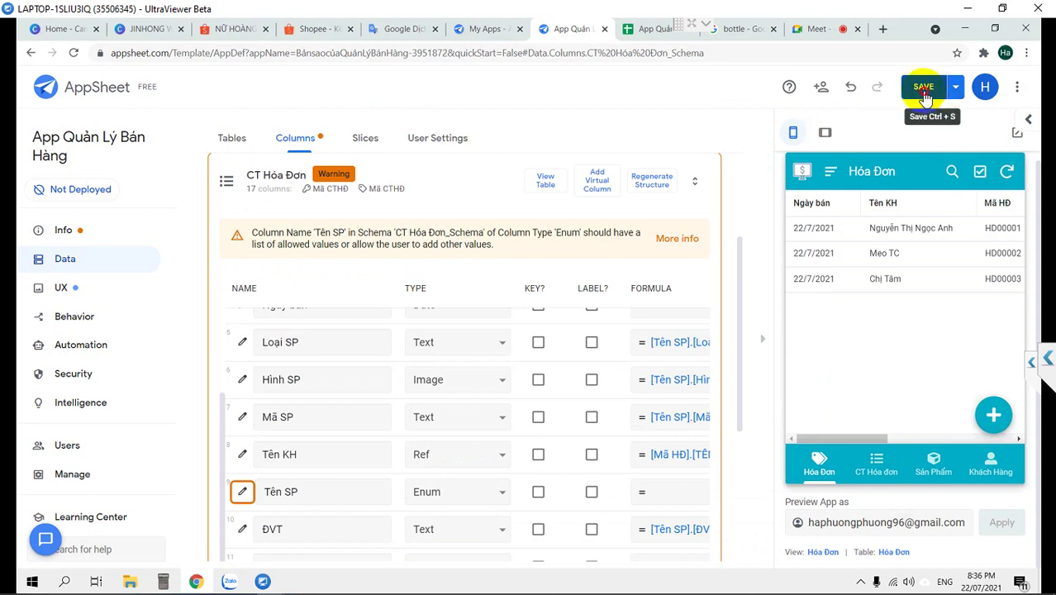
Save the app, then edit invoice HD00003 in the preview and add a new line
left_click(924, 89)
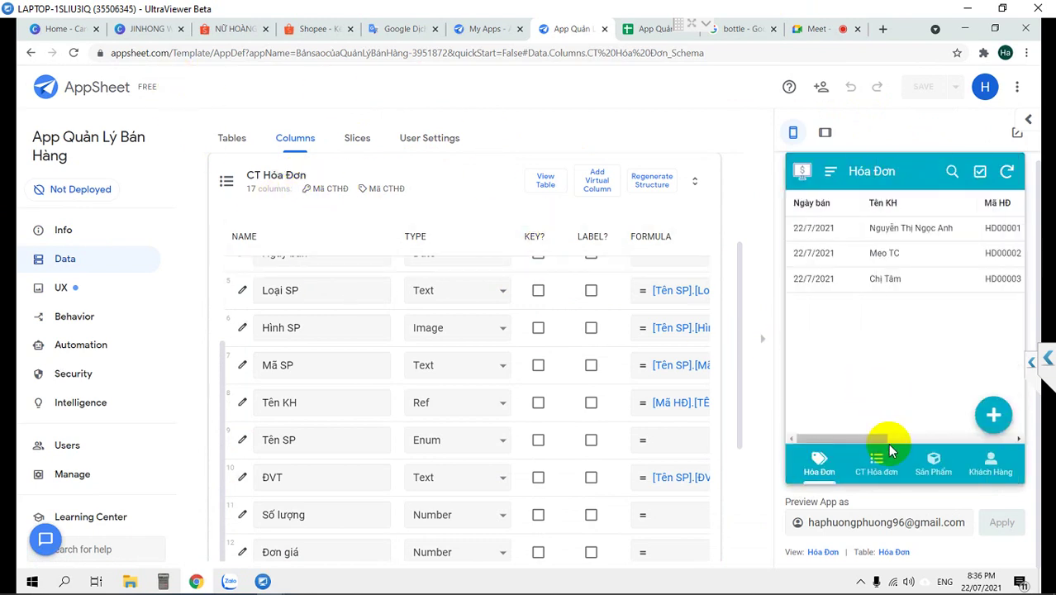
left_click(862, 281)
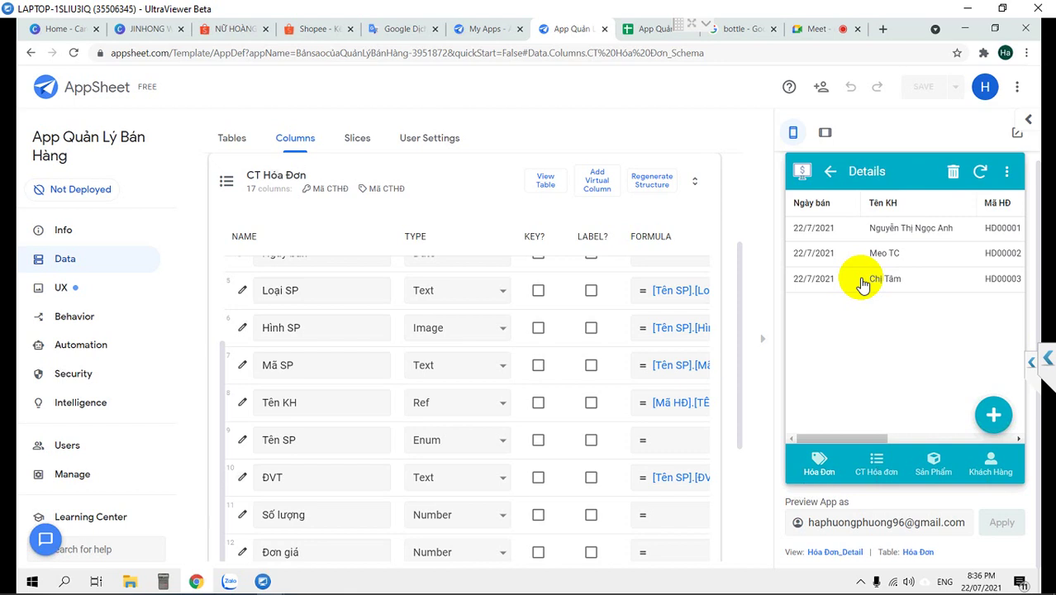
left_click(978, 405)
scroll(970, 401, "down", 10)
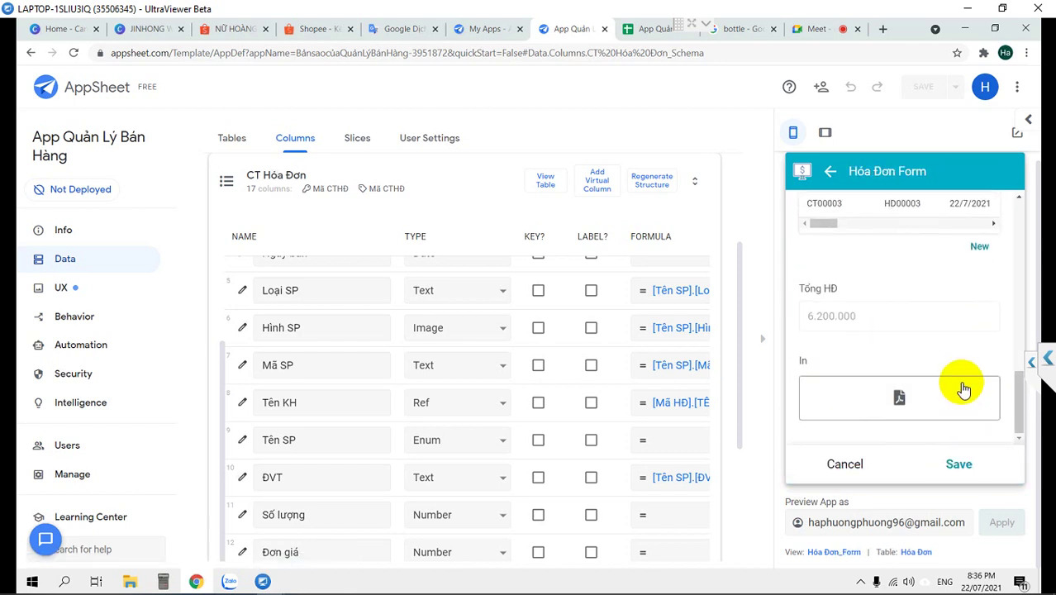
scroll(973, 388, "up", 3)
scroll(974, 384, "right", 1)
left_click(973, 383)
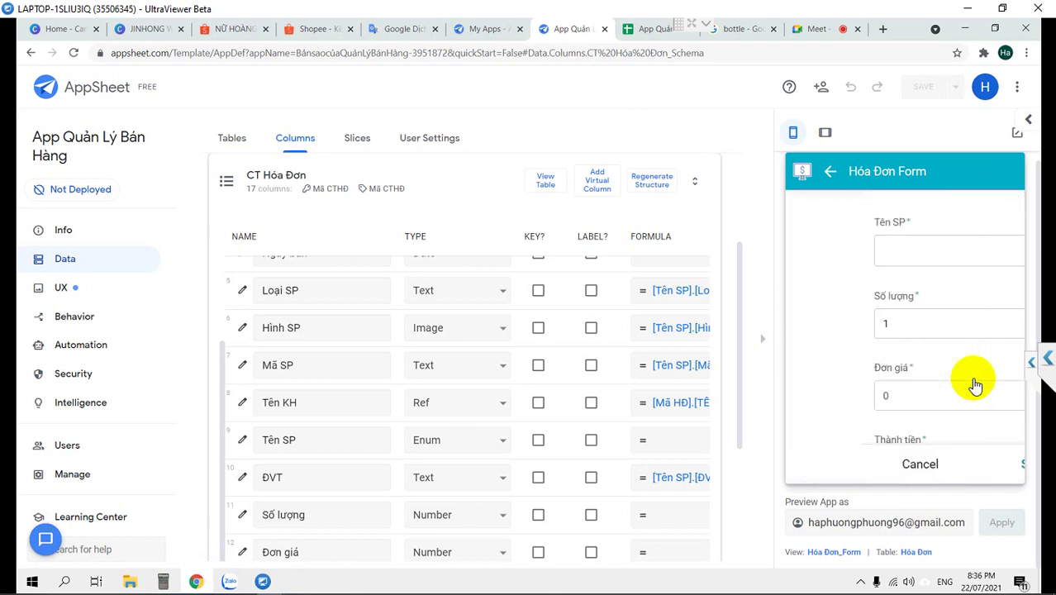
Pick Lancome La vie Est Belle edp 30ml from the Tên SP product list
left_click(892, 250)
scroll(877, 271, "down", 10)
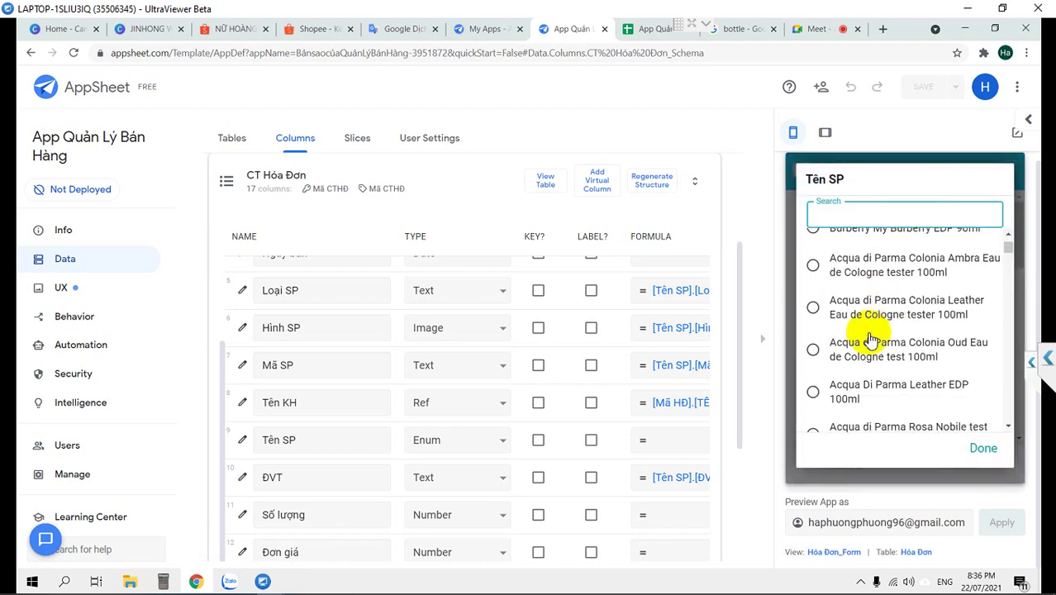
left_click_drag(1008, 246, 1008, 236)
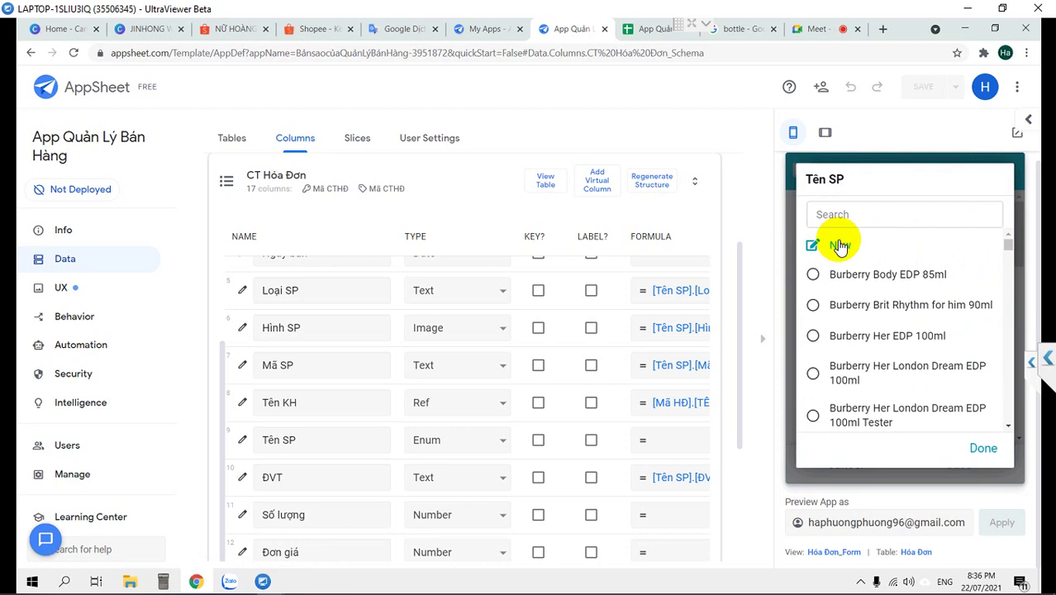
left_click_drag(1006, 246, 844, 349)
left_click(863, 345)
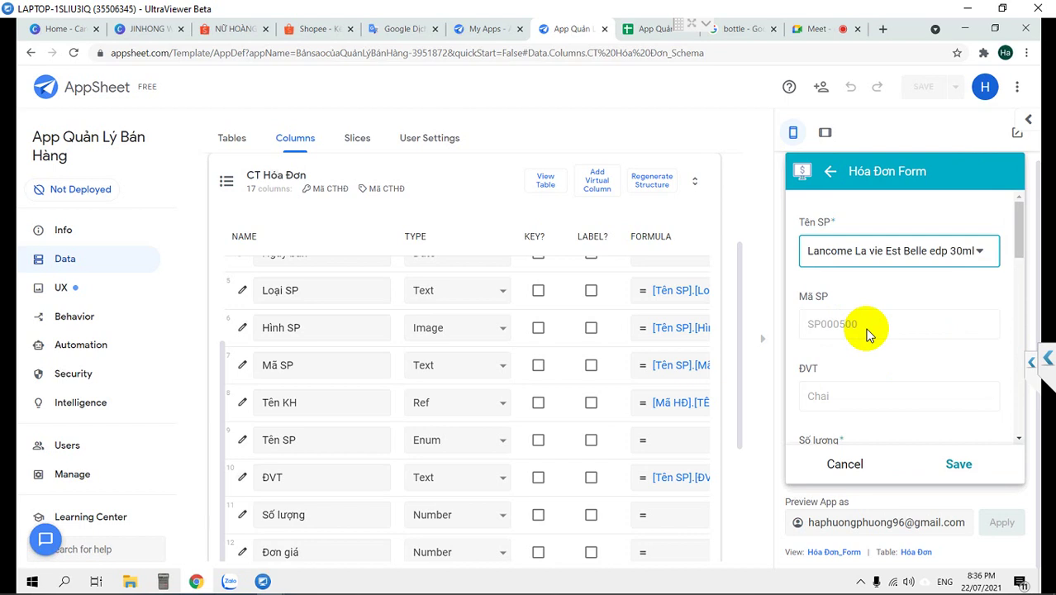
Cancel the test invoice line and discard it
scroll(867, 333, "down", 3)
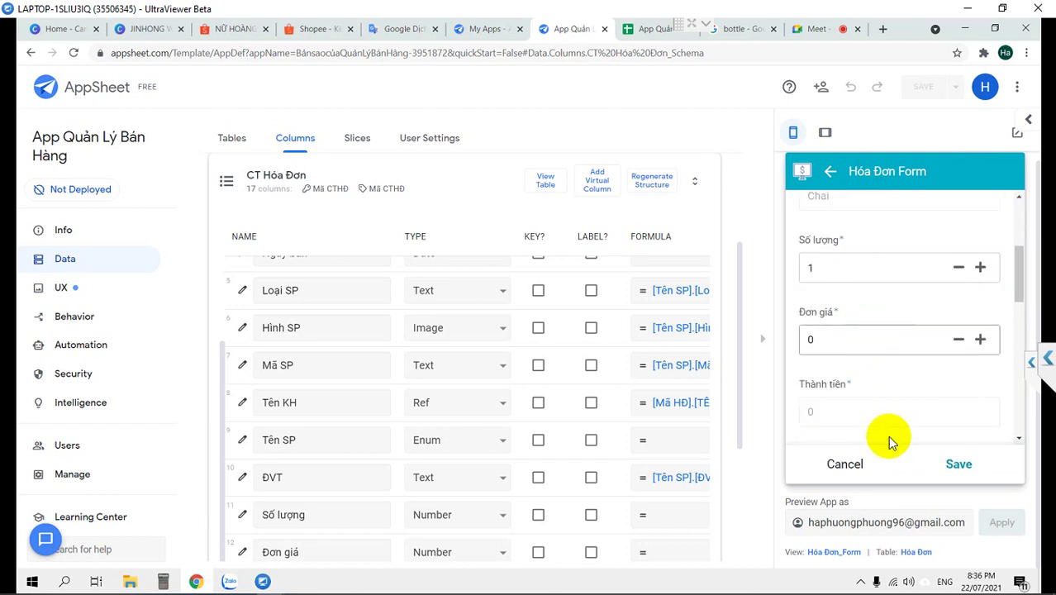
left_click(843, 465)
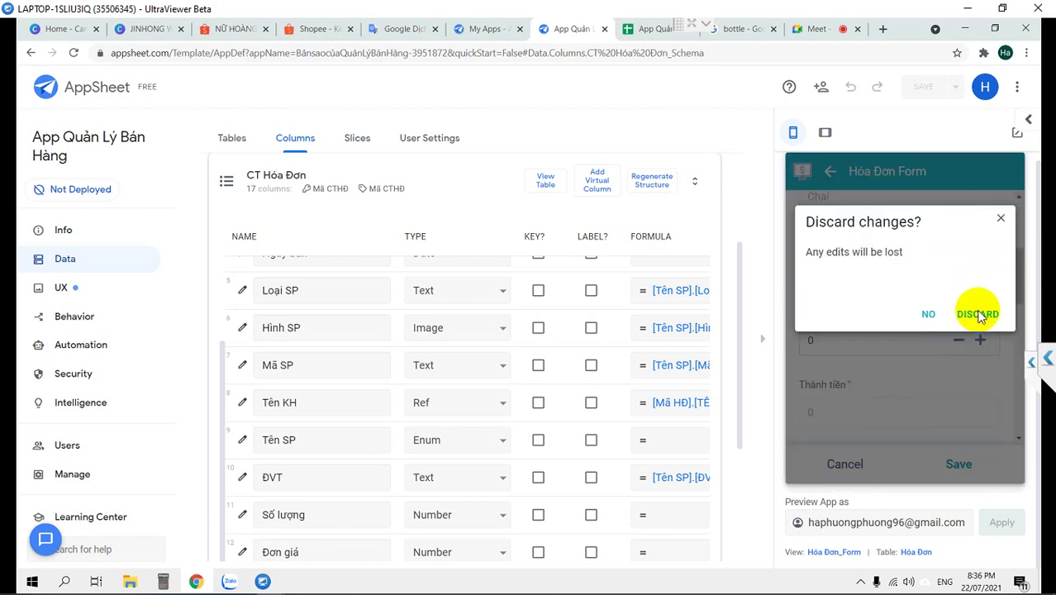
left_click(977, 315)
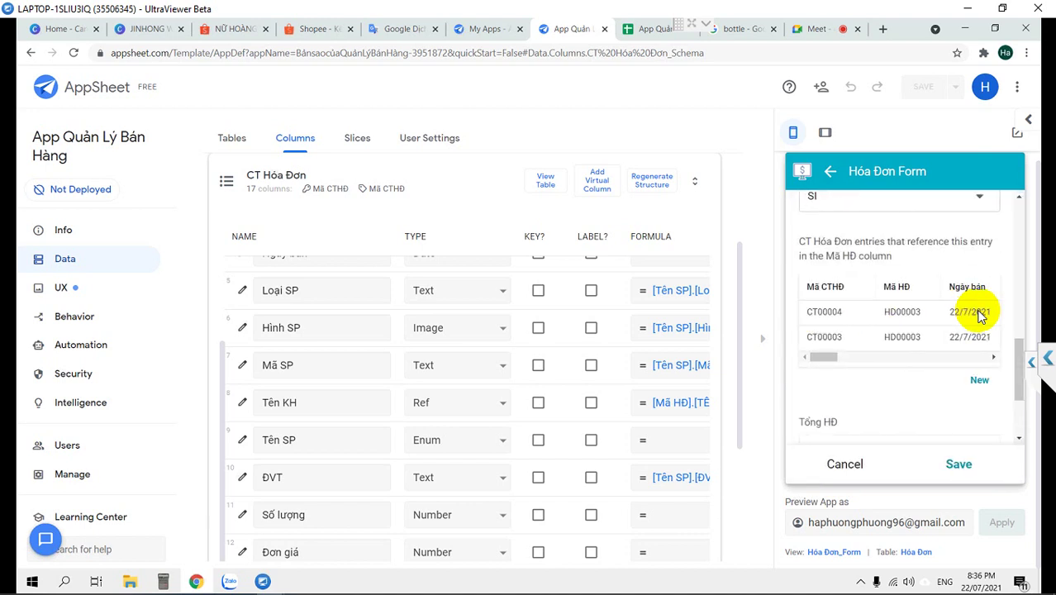
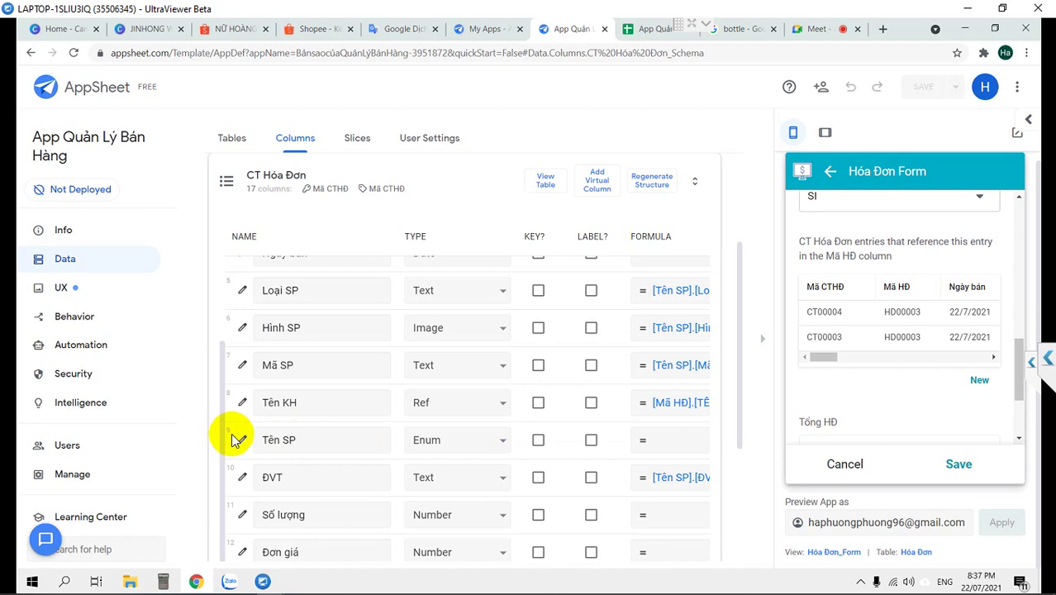
Change the CT Hóa Đơn Tên SP column's type to EnumList and save the app
left_click(451, 440)
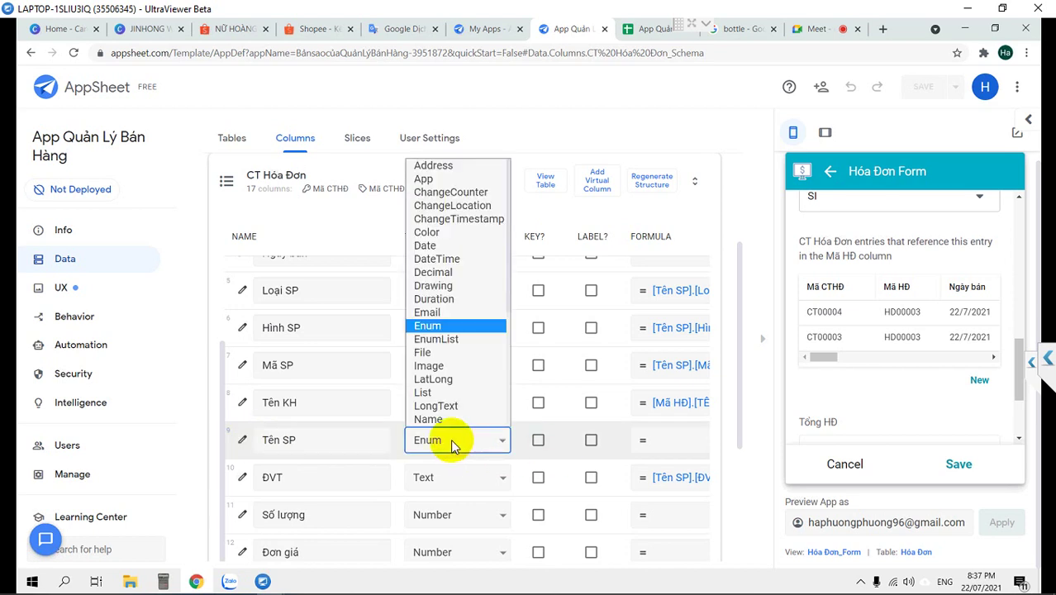
left_click(450, 339)
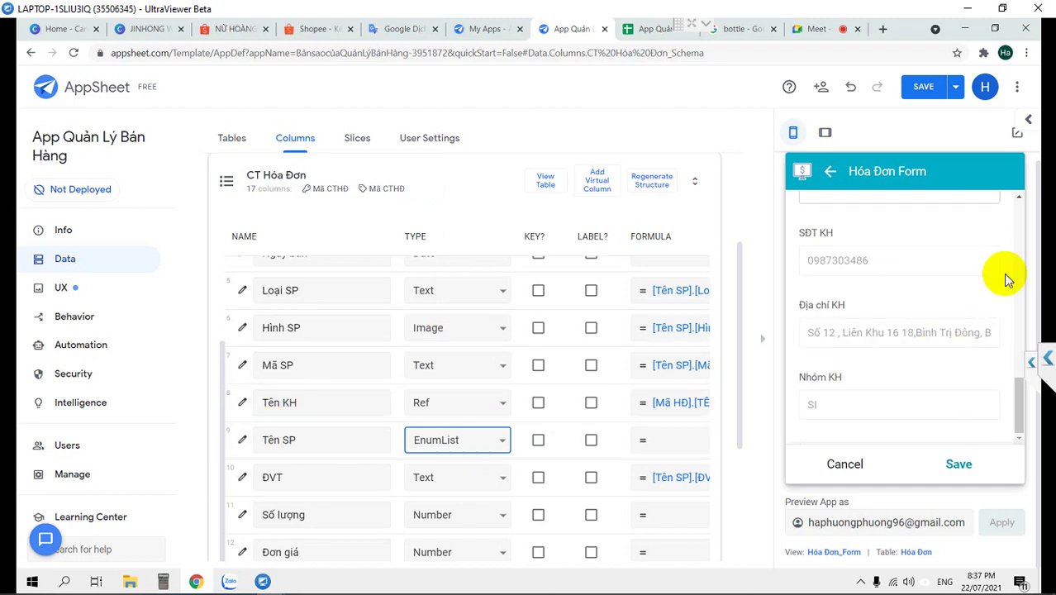
left_click(922, 86)
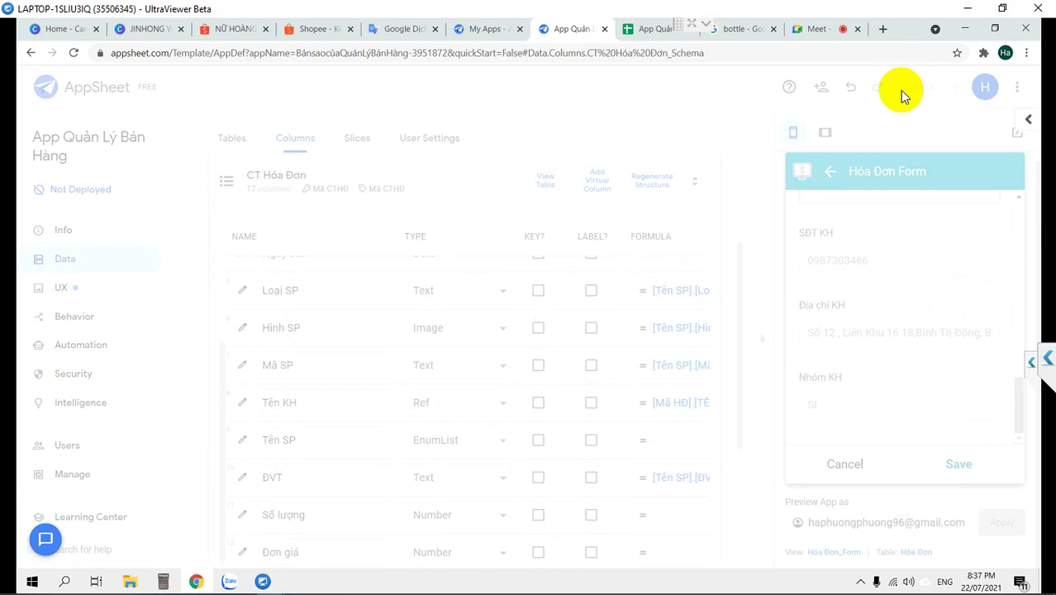
Scroll through the CT Hóa Đơn columns to review the invalid Hình SP and Mã SP formulas
scroll(412, 318, "down", 3)
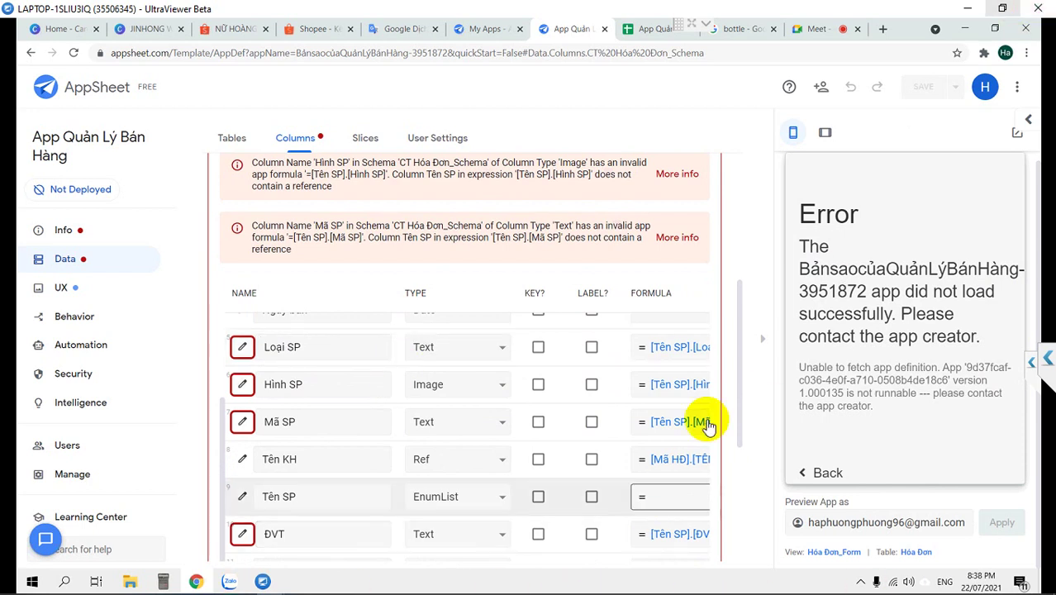
scroll(353, 379, "up", 1)
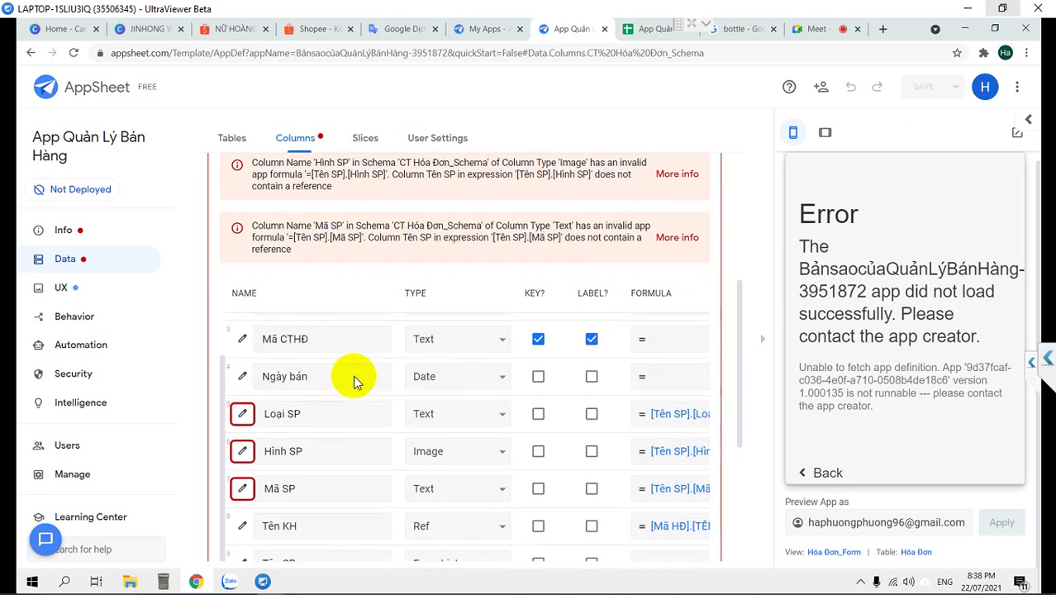
scroll(353, 380, "up", 2)
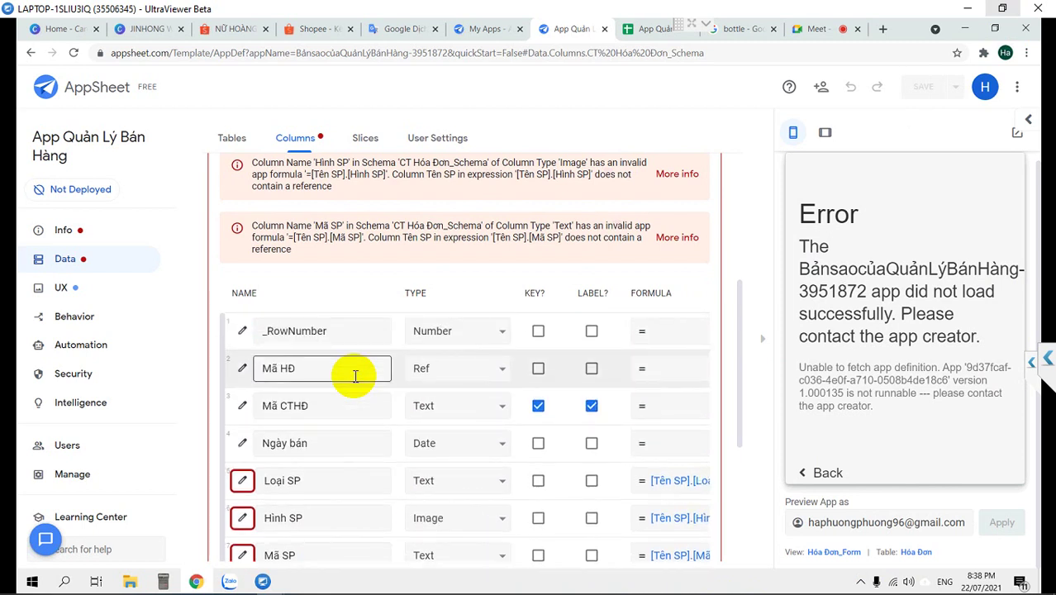
scroll(355, 376, "down", 4)
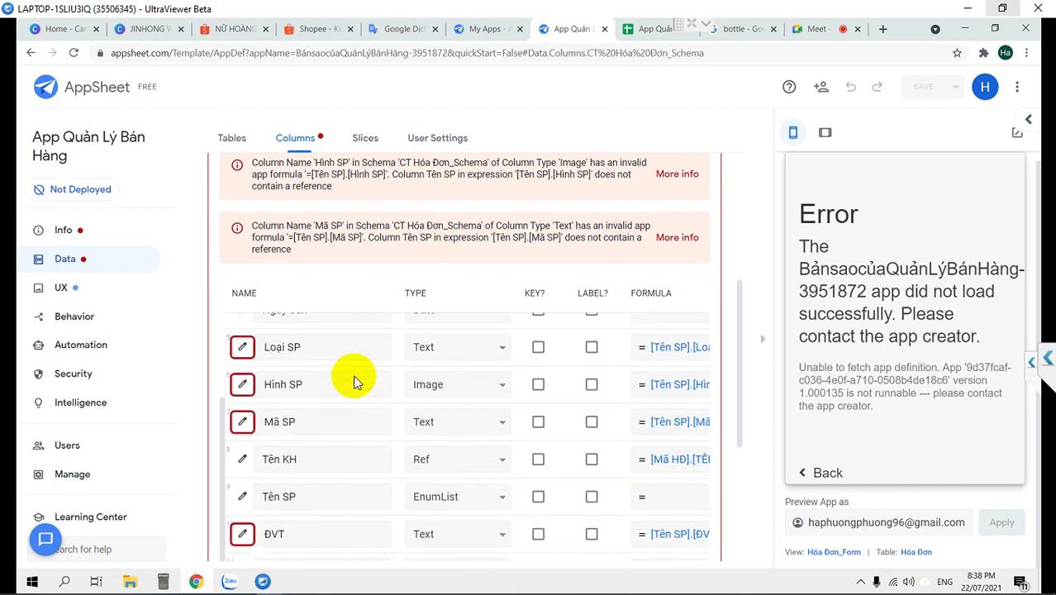
scroll(354, 380, "up", 4)
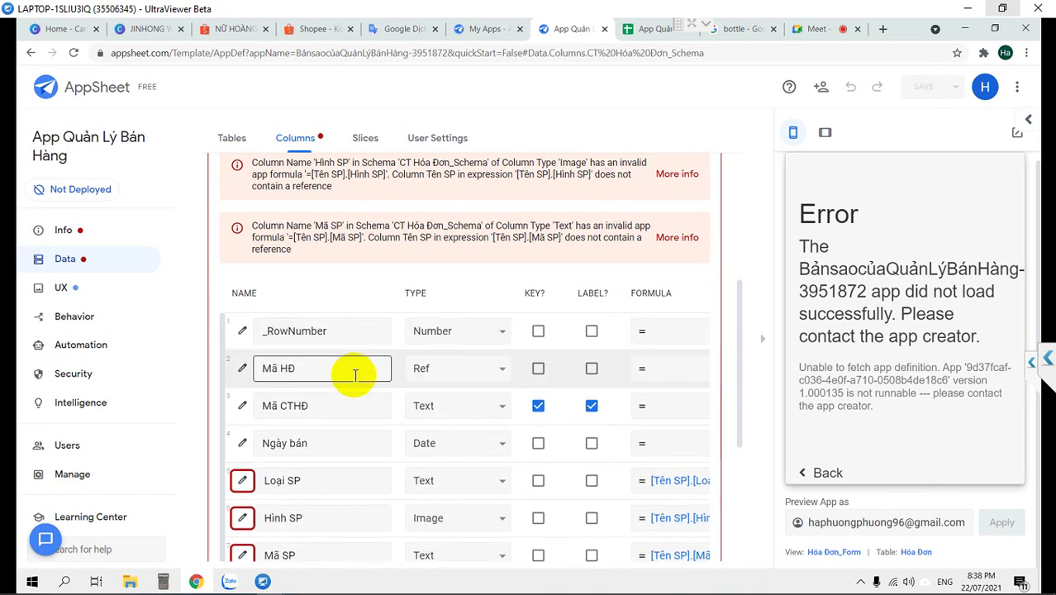
scroll(355, 374, "up", 2)
scroll(353, 374, "down", 4)
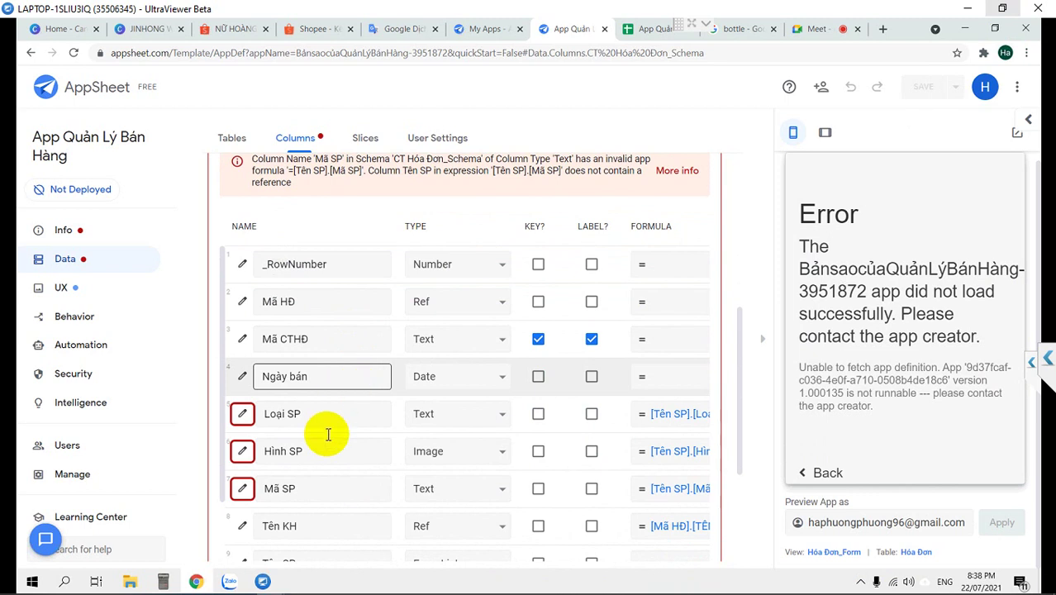
scroll(307, 516, "down", 2)
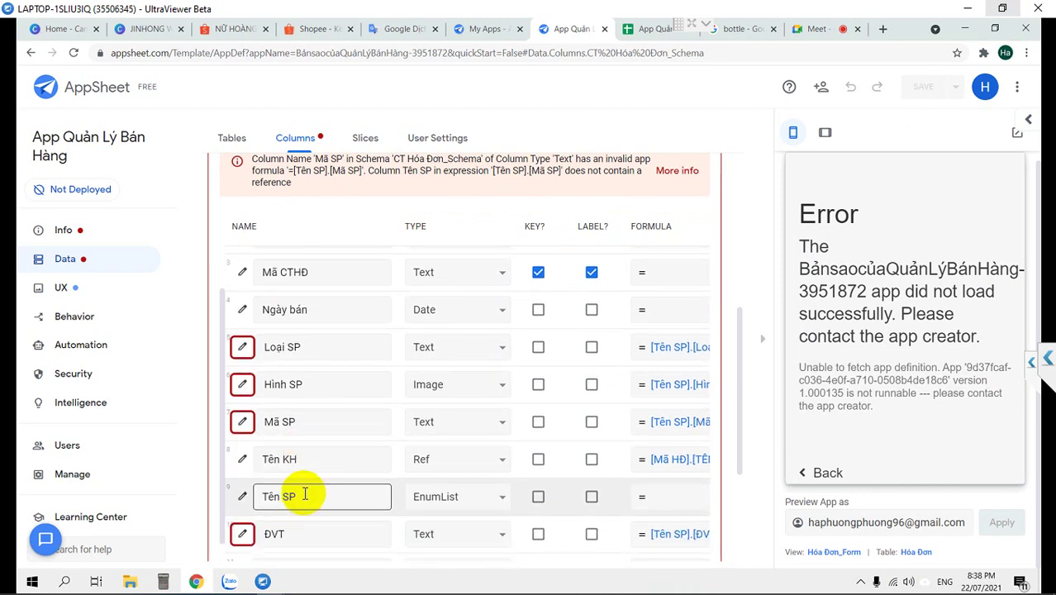
scroll(305, 494, "down", 2)
Set Tên SP back to Ref with Sản Phẩm as its source table
left_click(435, 430)
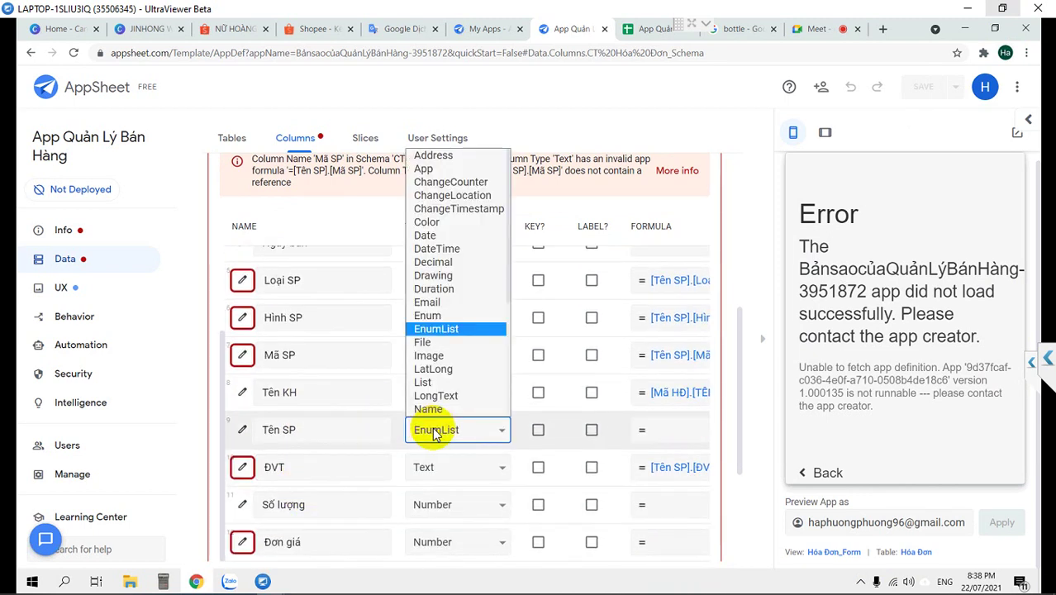
key("r")
key("Return")
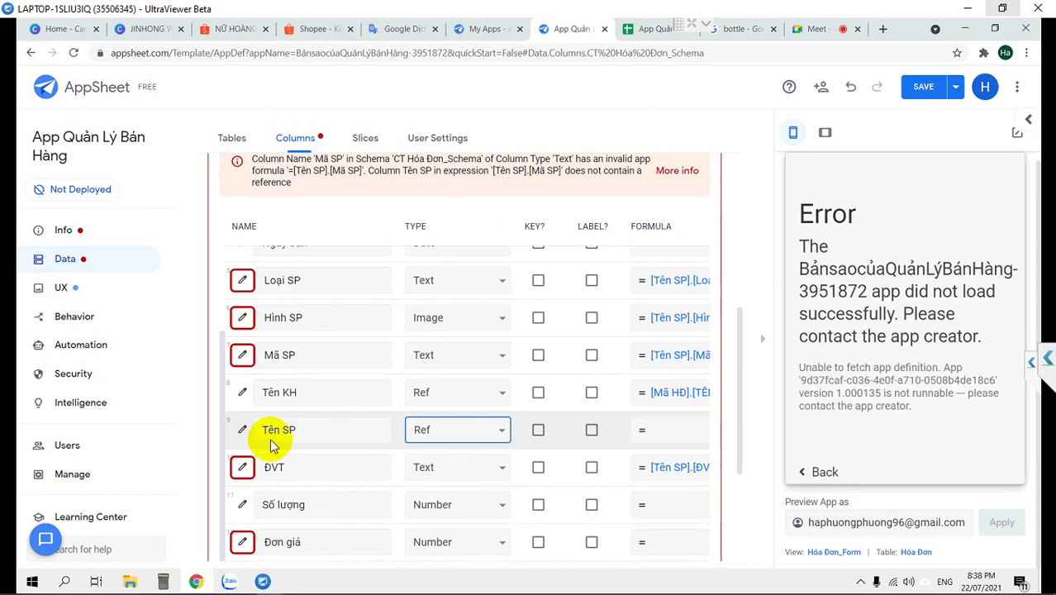
left_click(242, 430)
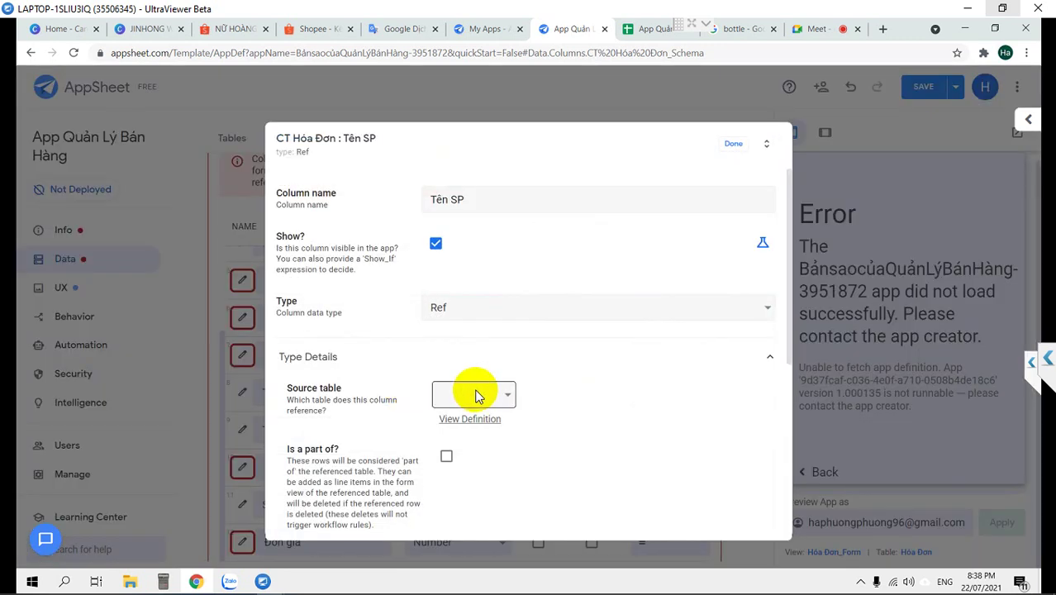
scroll(503, 388, "down", 1)
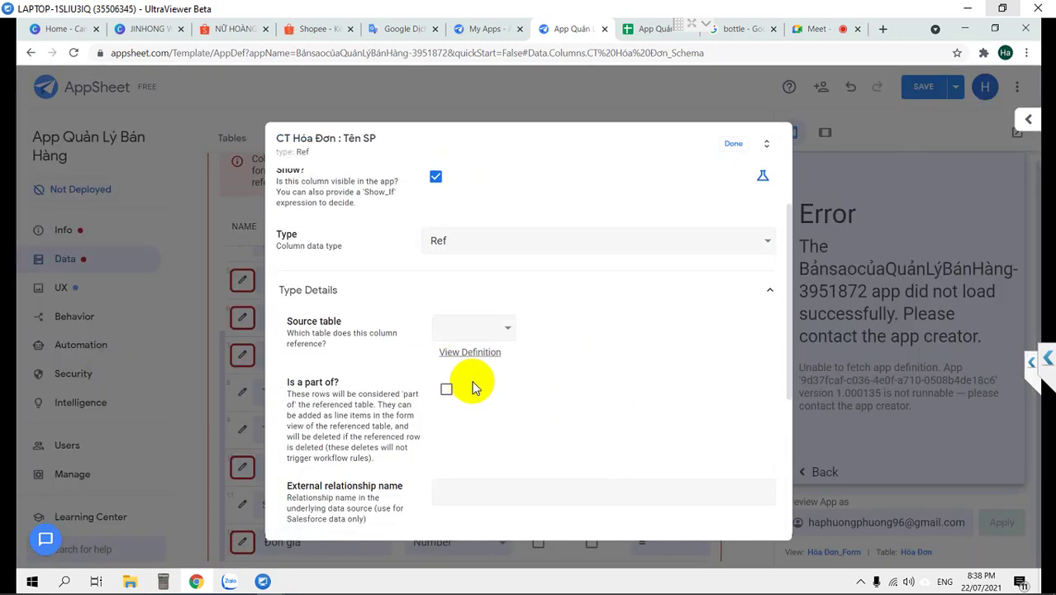
left_click(479, 330)
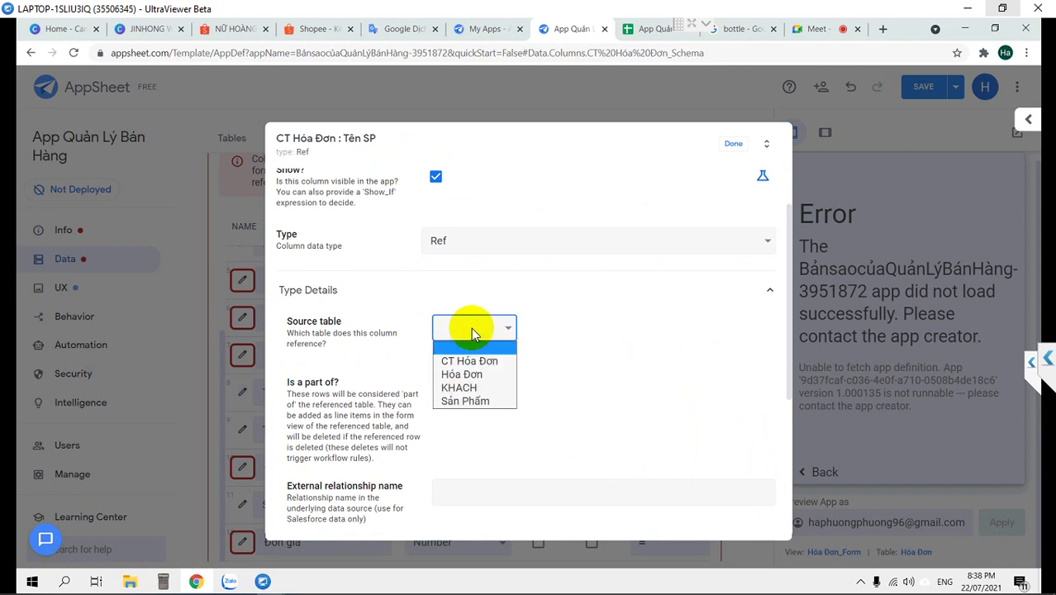
left_click(471, 401)
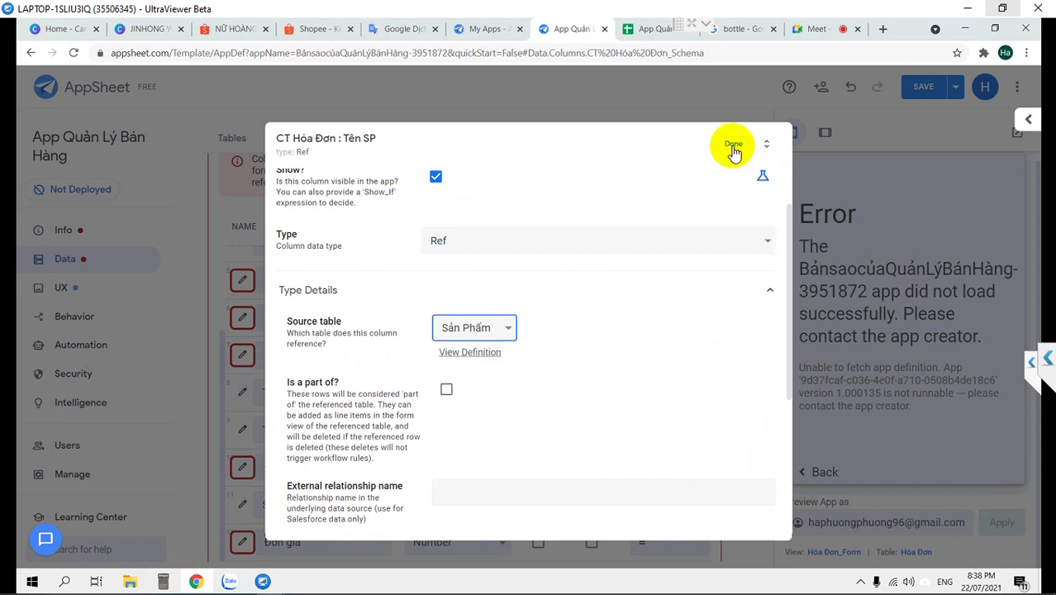
left_click(746, 146)
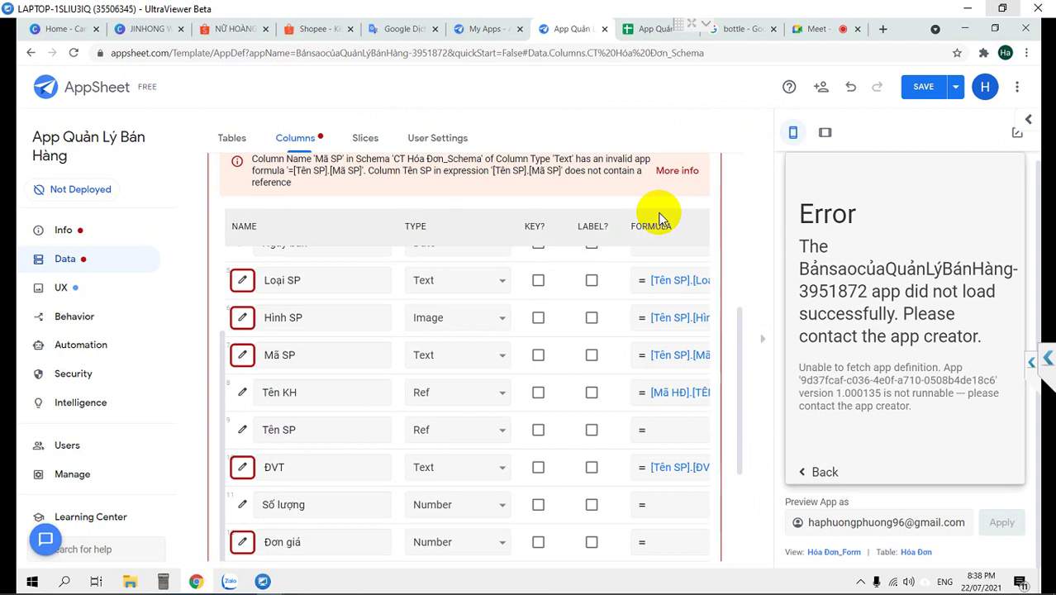
Clear Tên SP's Auto Compute suggested values formula and save the app
scroll(388, 429, "down", 2)
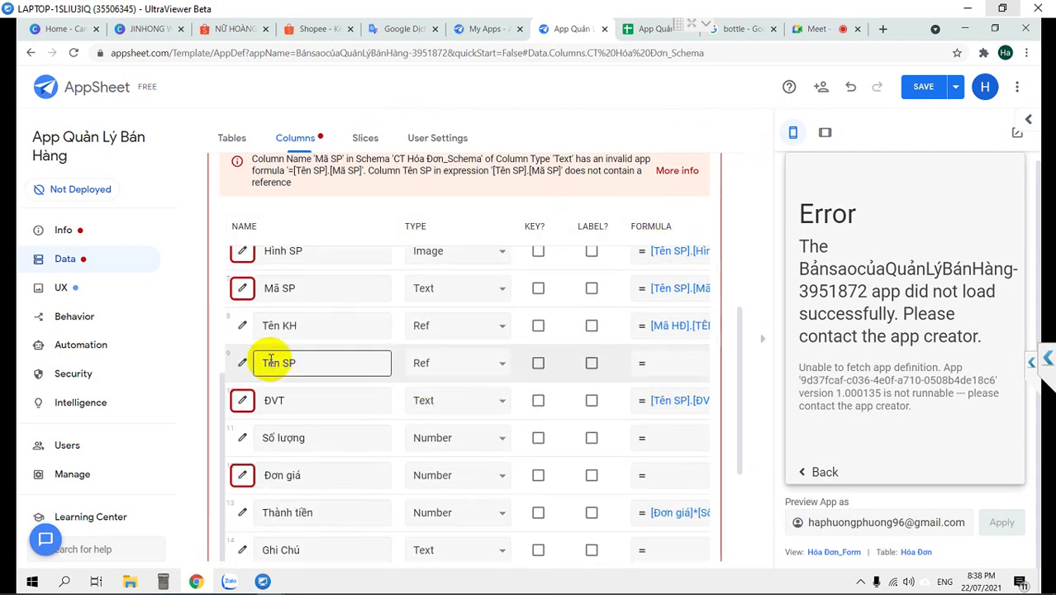
left_click(243, 366)
scroll(479, 322, "down", 4)
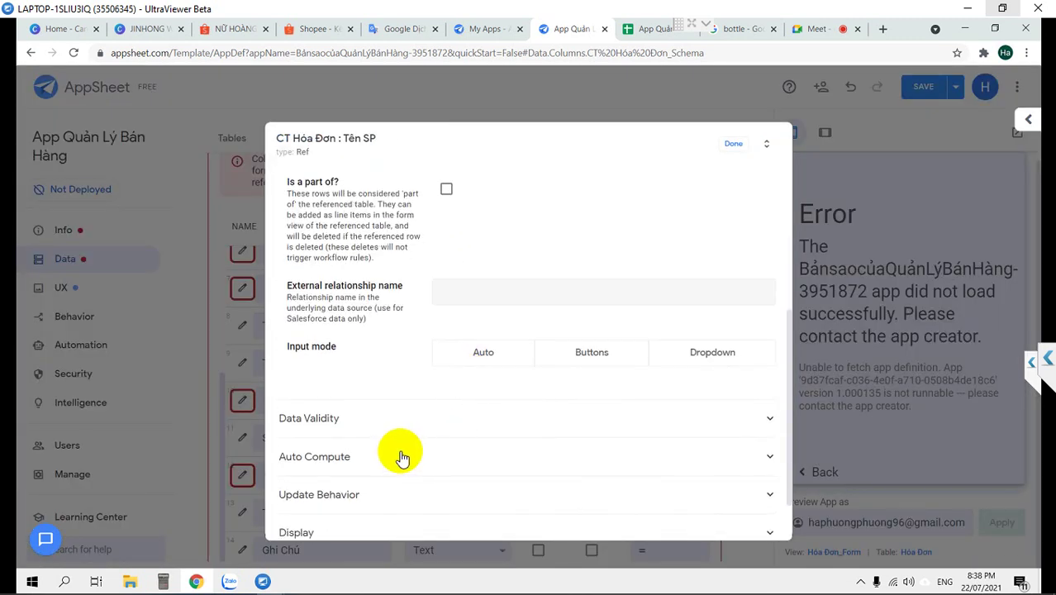
left_click(400, 458)
scroll(438, 450, "down", 2)
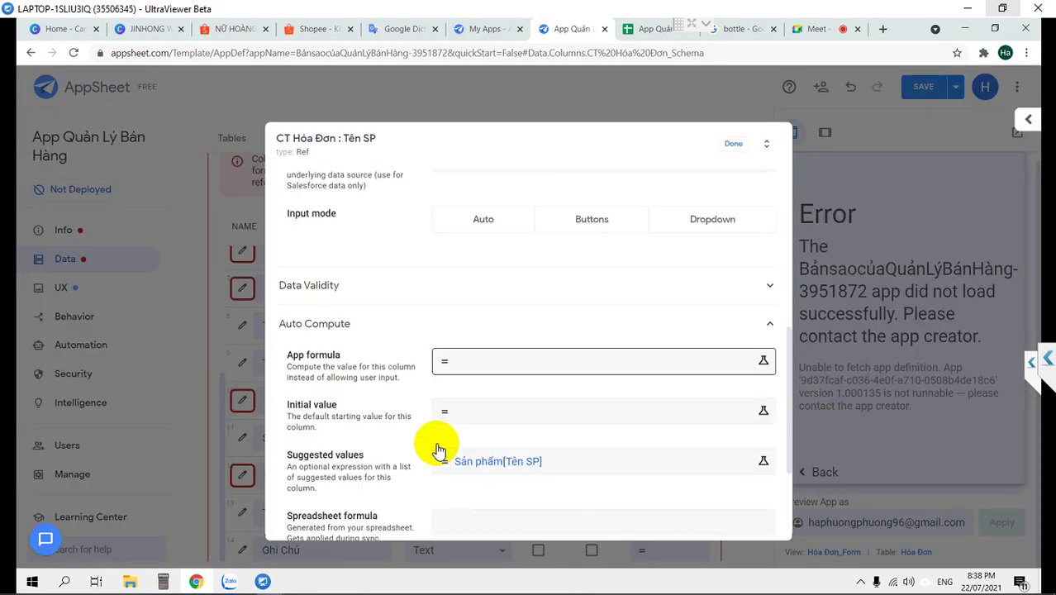
left_click(571, 461)
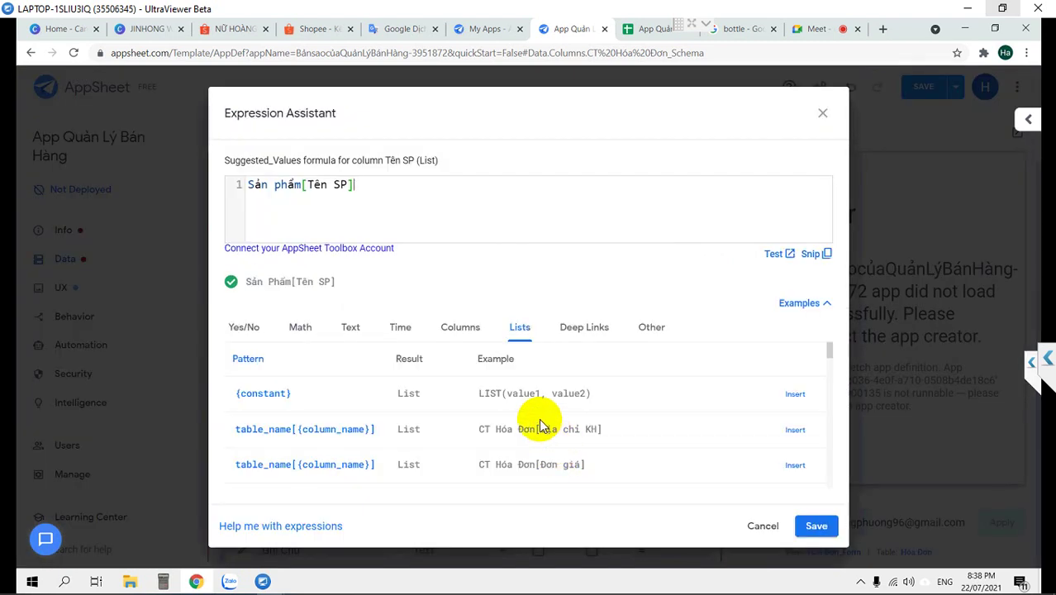
key("ctrl+a")
key("BackSpace")
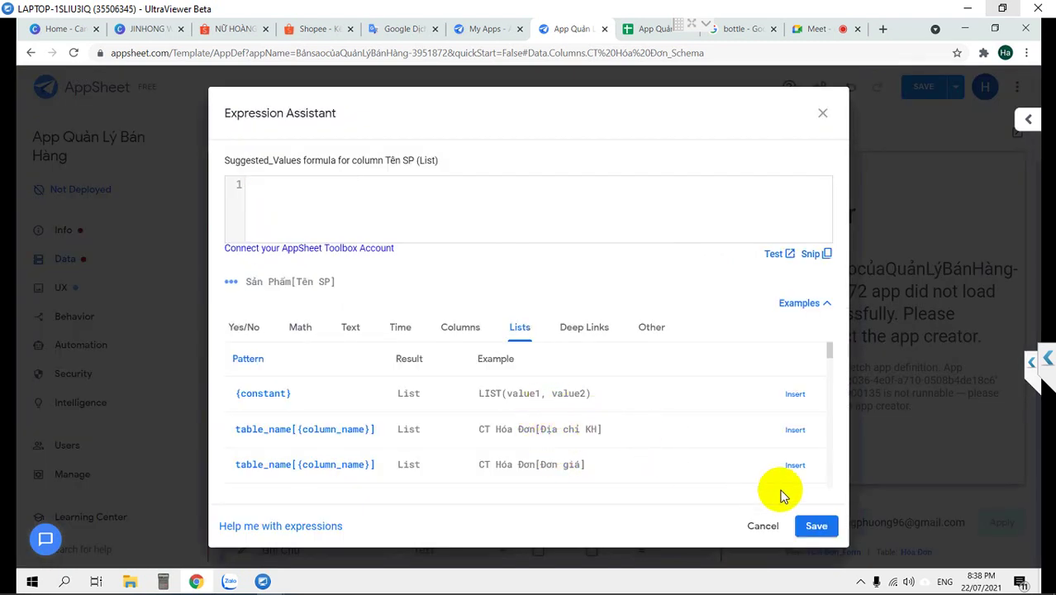
left_click(814, 526)
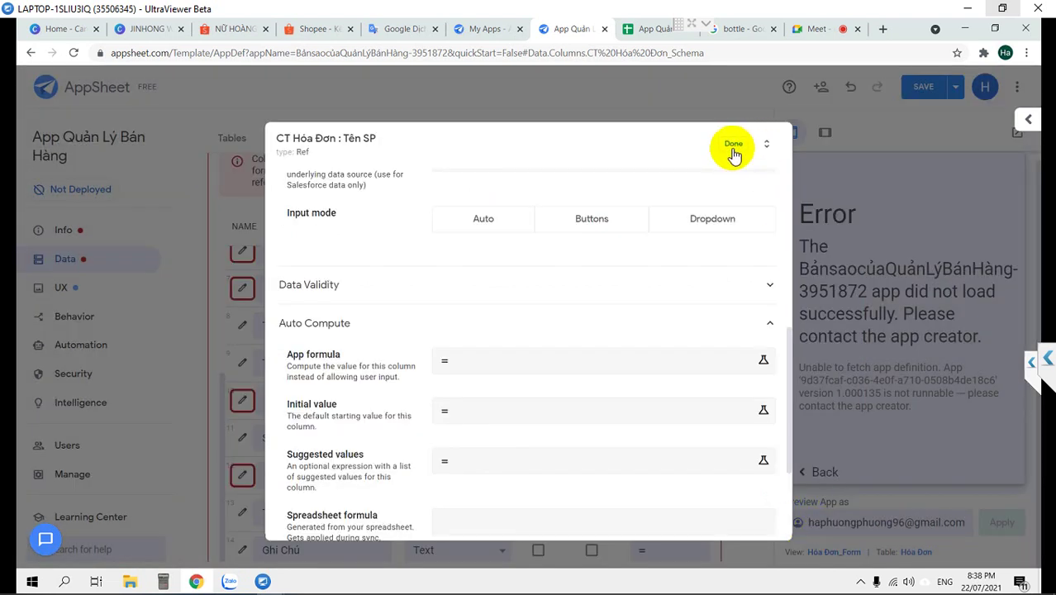
left_click(734, 153)
left_click(915, 89)
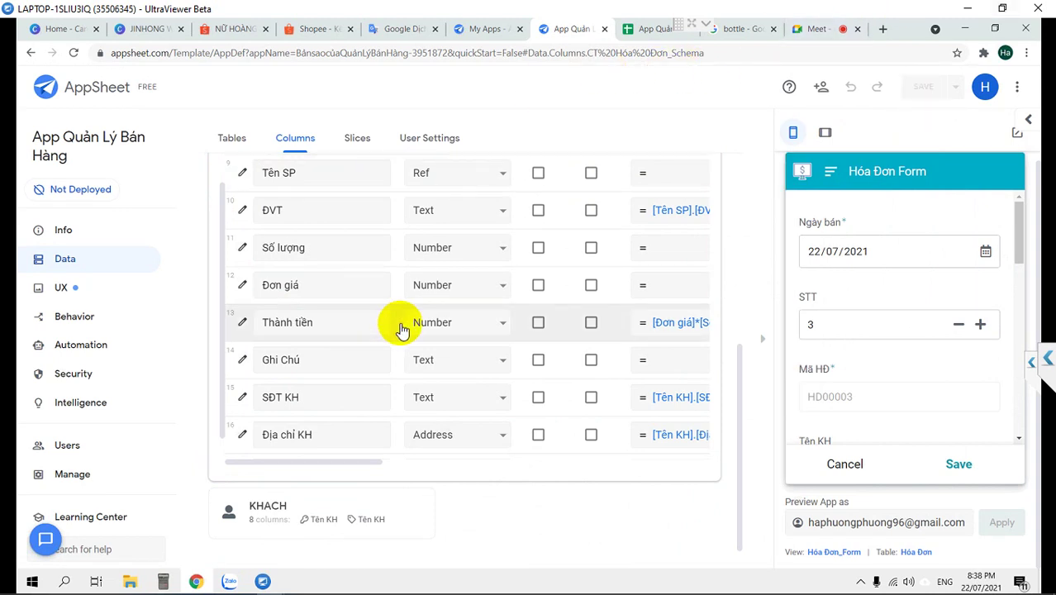
Set the CT Hóa Đơn ĐVT column's type to Text
scroll(401, 329, "up", 1)
scroll(402, 311, "up", 1)
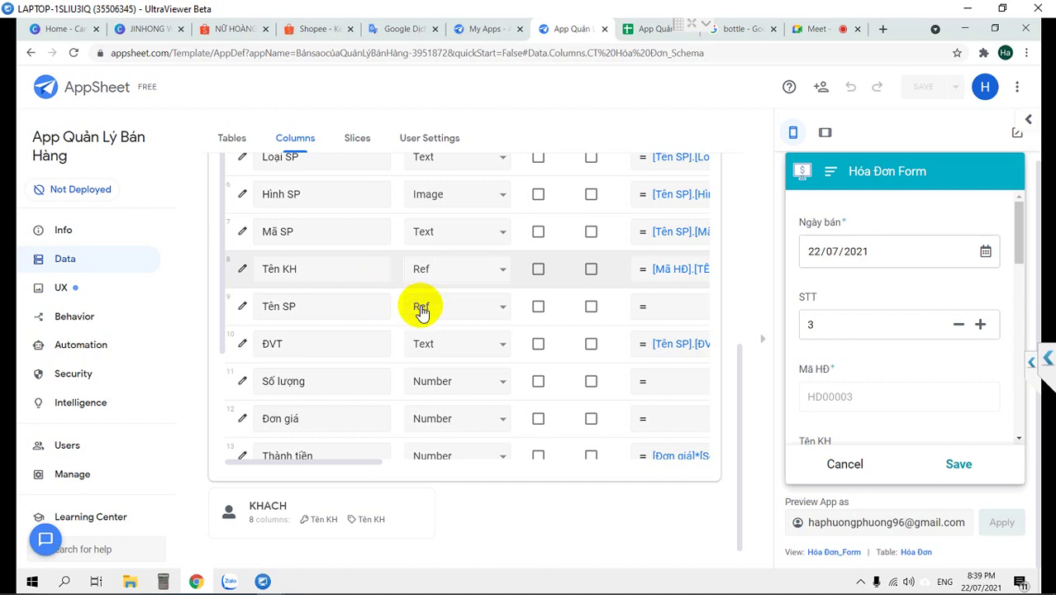
left_click(458, 343)
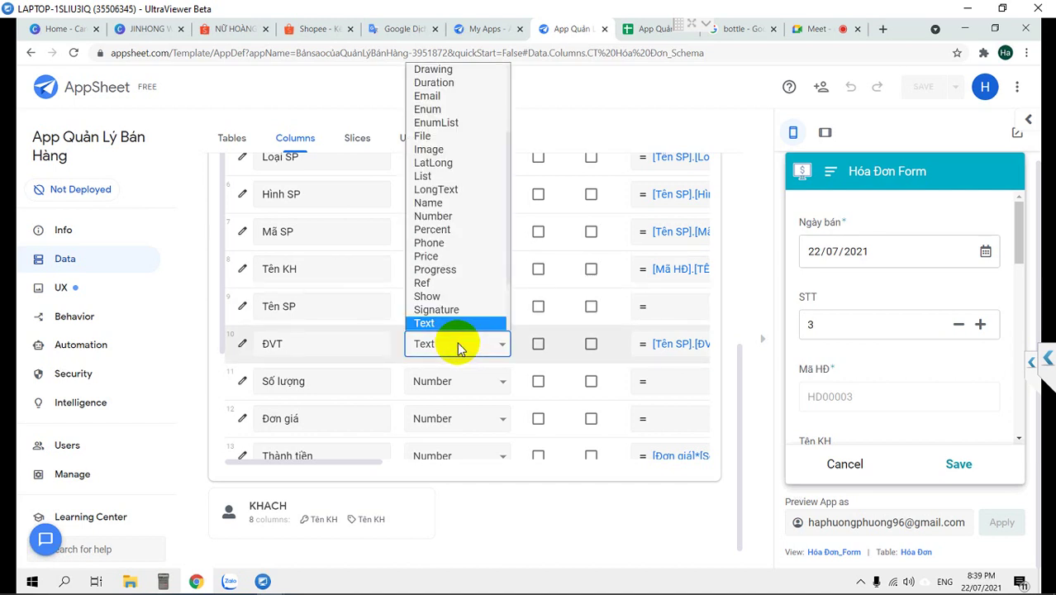
scroll(446, 326, "down", 1)
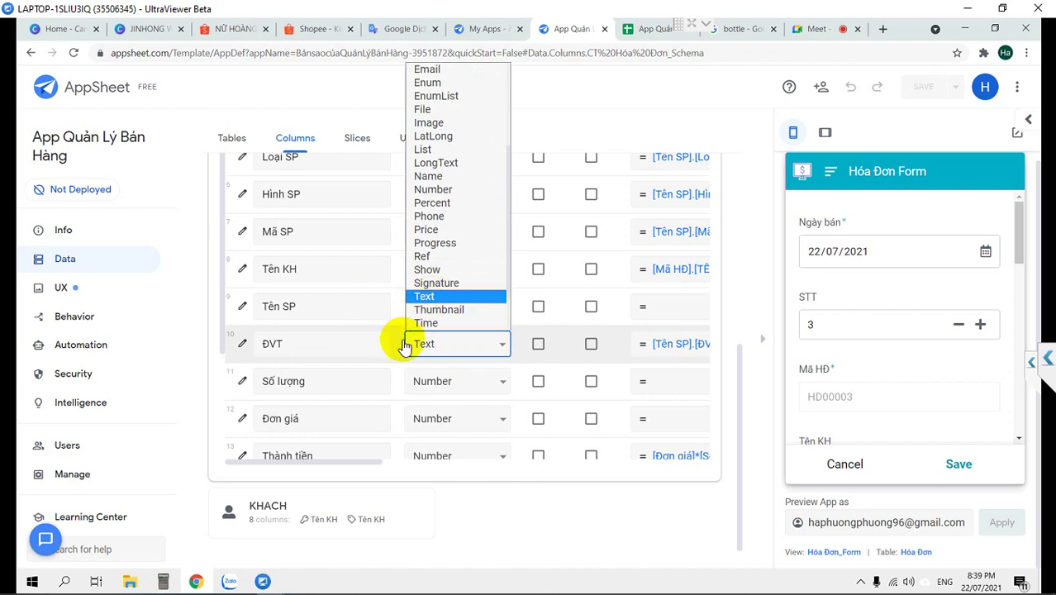
left_click(434, 343)
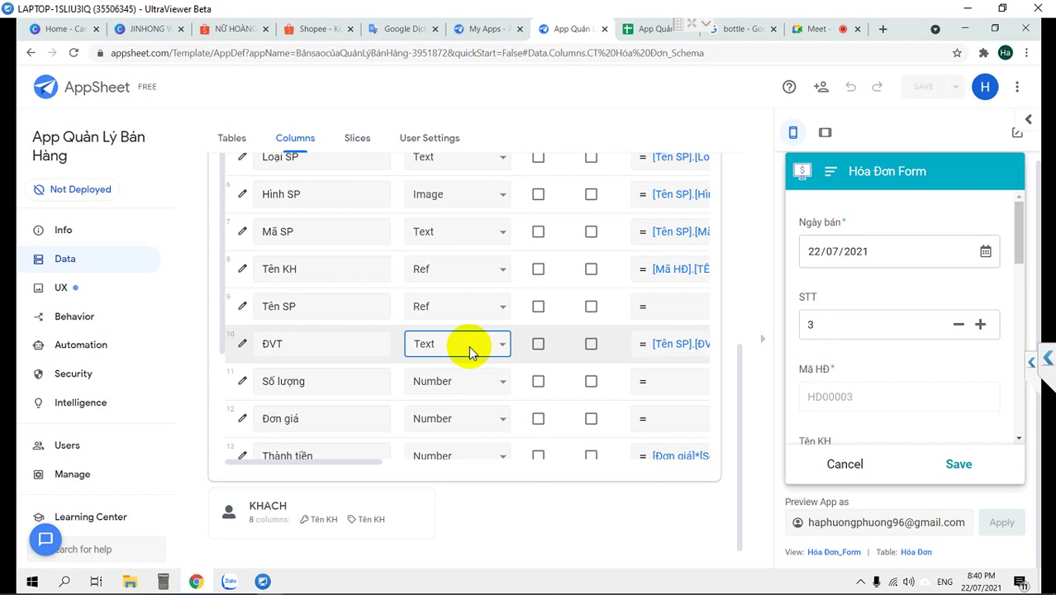
left_click(468, 345)
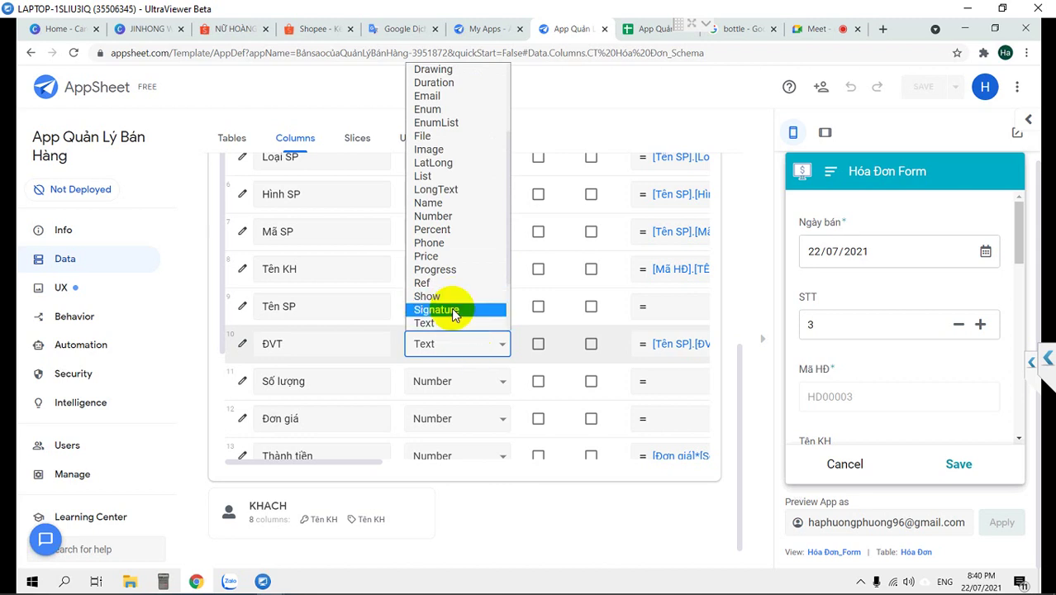
left_click(456, 351)
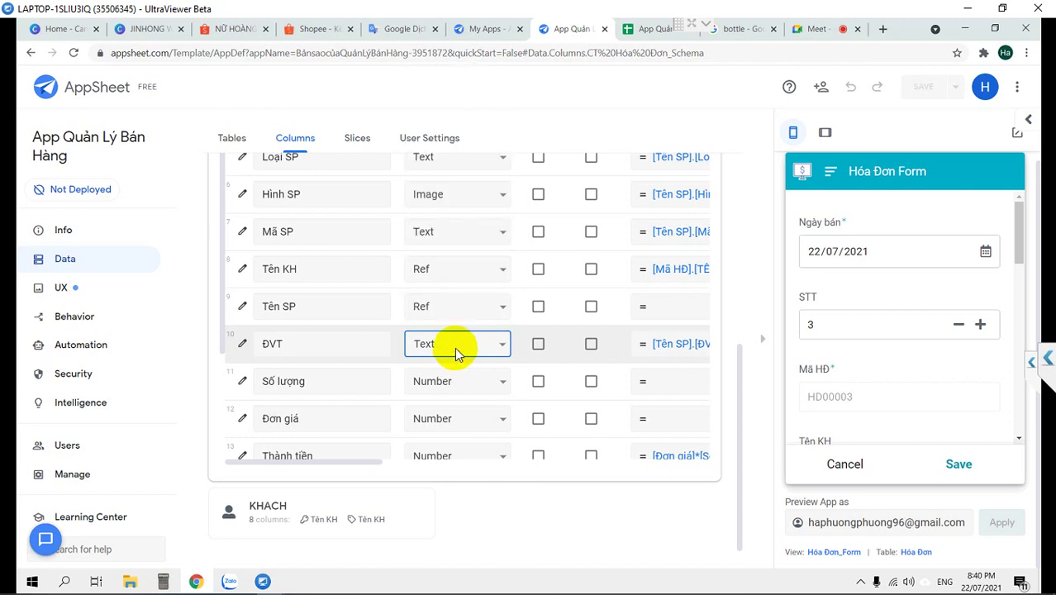
left_click(643, 31)
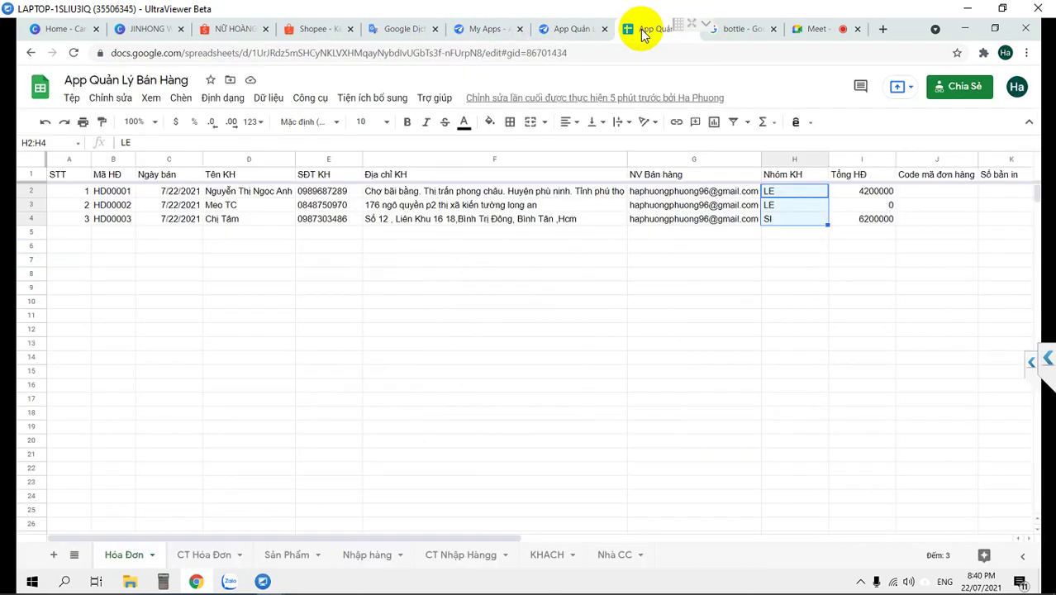
Enter the heading 'Ký nhận' in cell M1 of the Hóa Đơn sheet
left_click(834, 196)
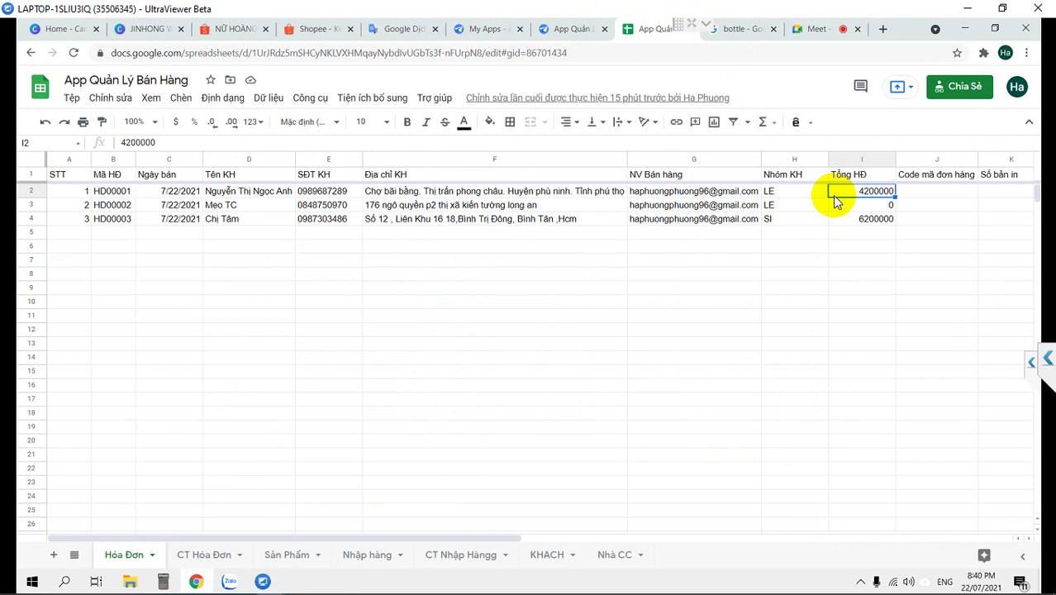
key("Right")
key("Right")
key("Right")
key("Right")
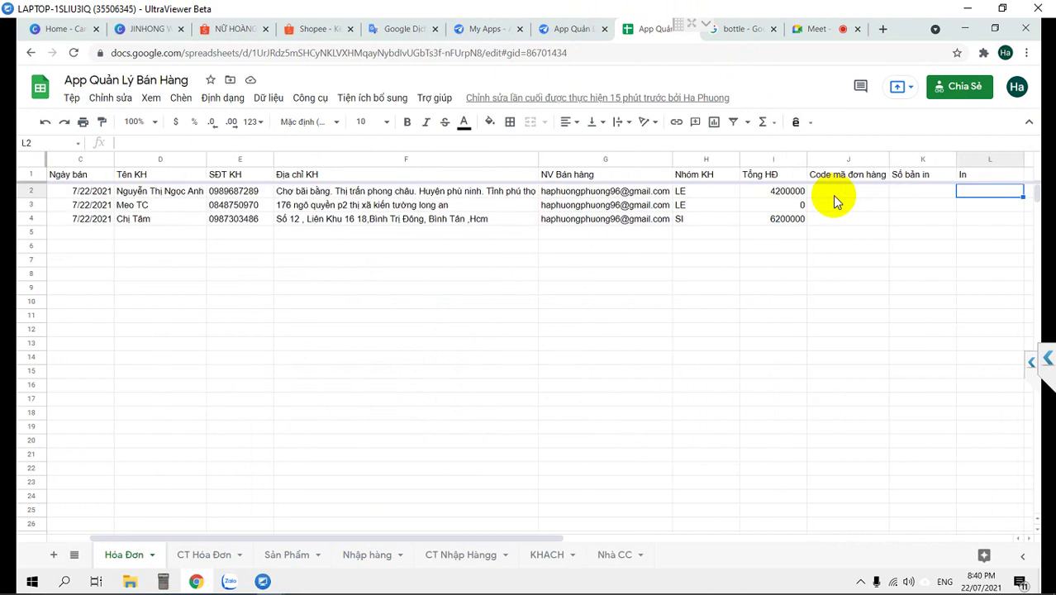
left_click(975, 179)
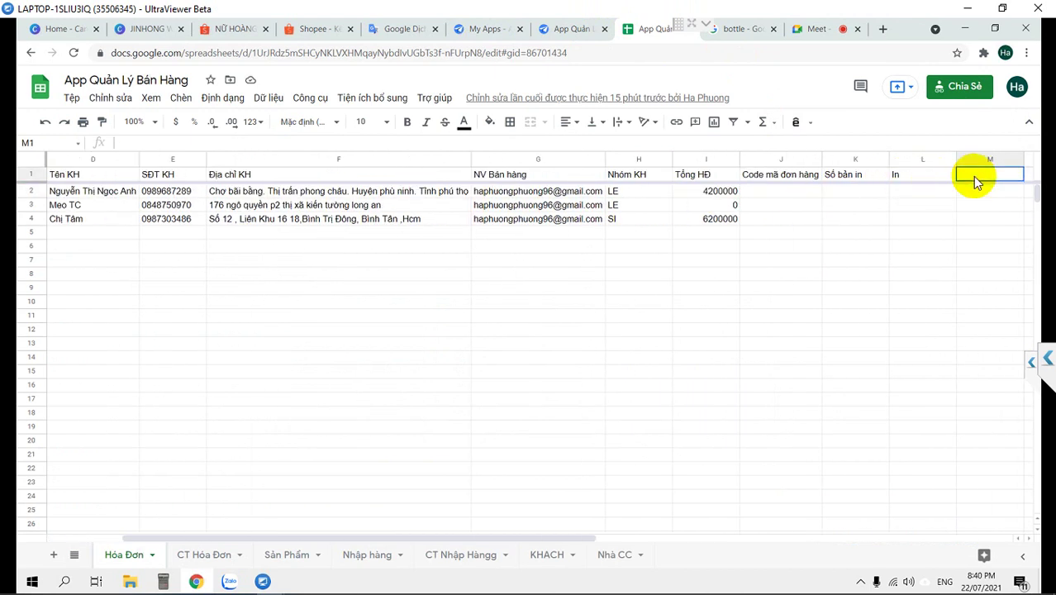
type("KÝ tên")
key("Return")
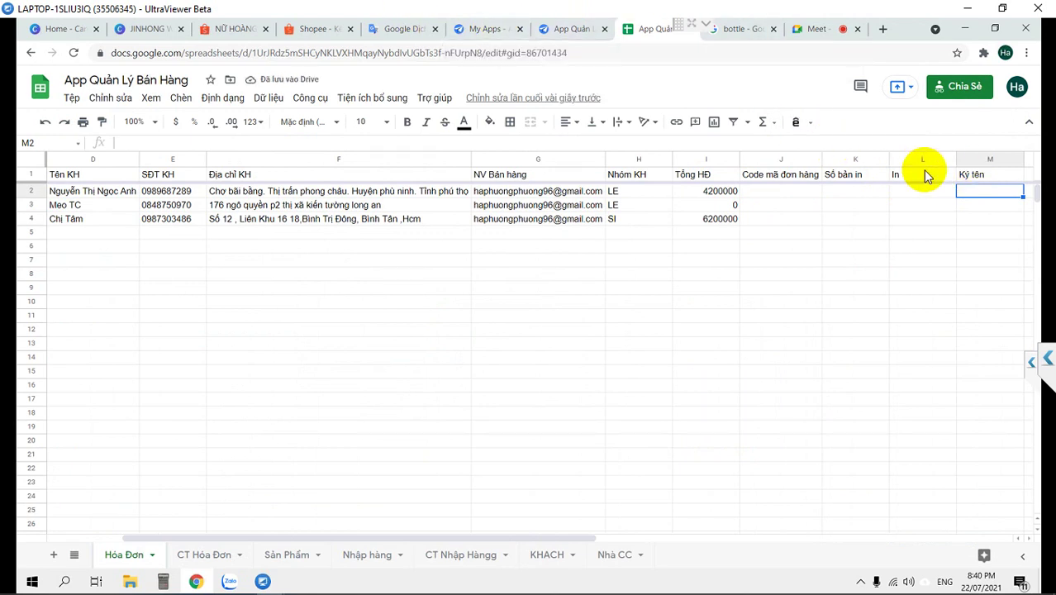
left_click(994, 173)
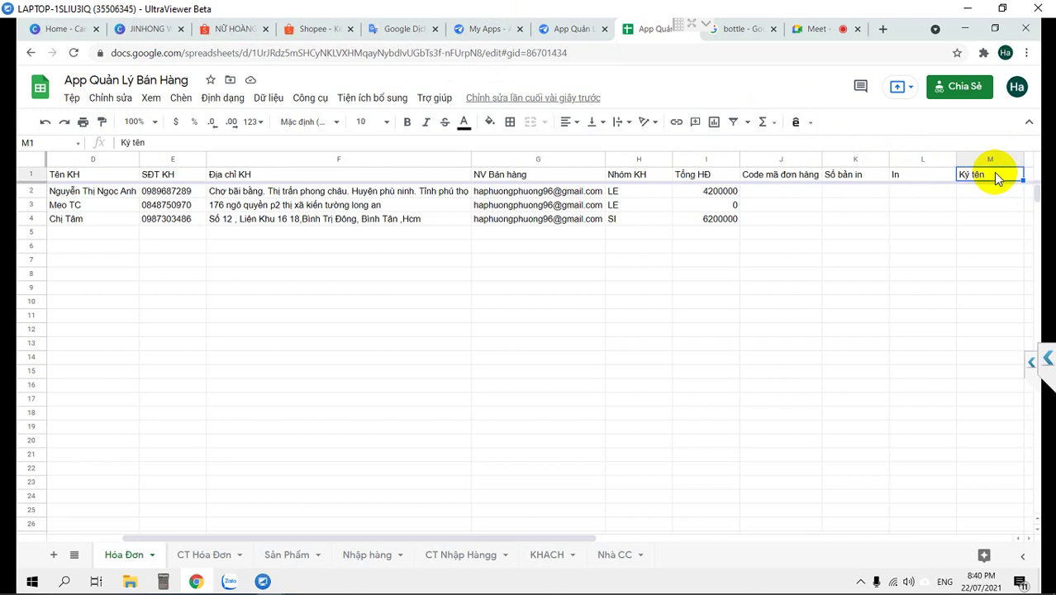
double_click(996, 175)
key("BackSpace")
key("BackSpace")
key("BackSpace")
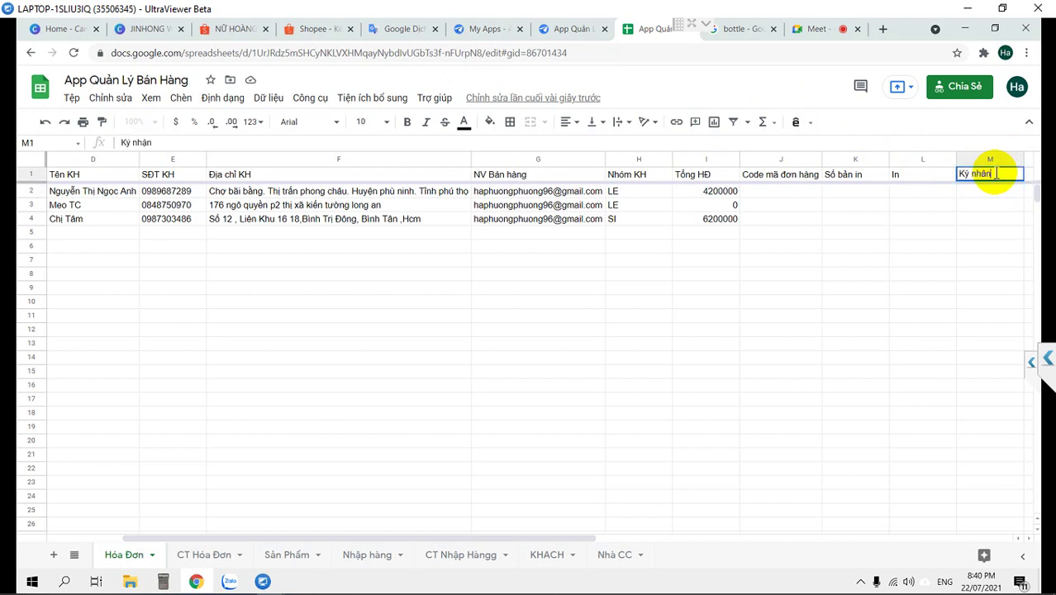
key("Return")
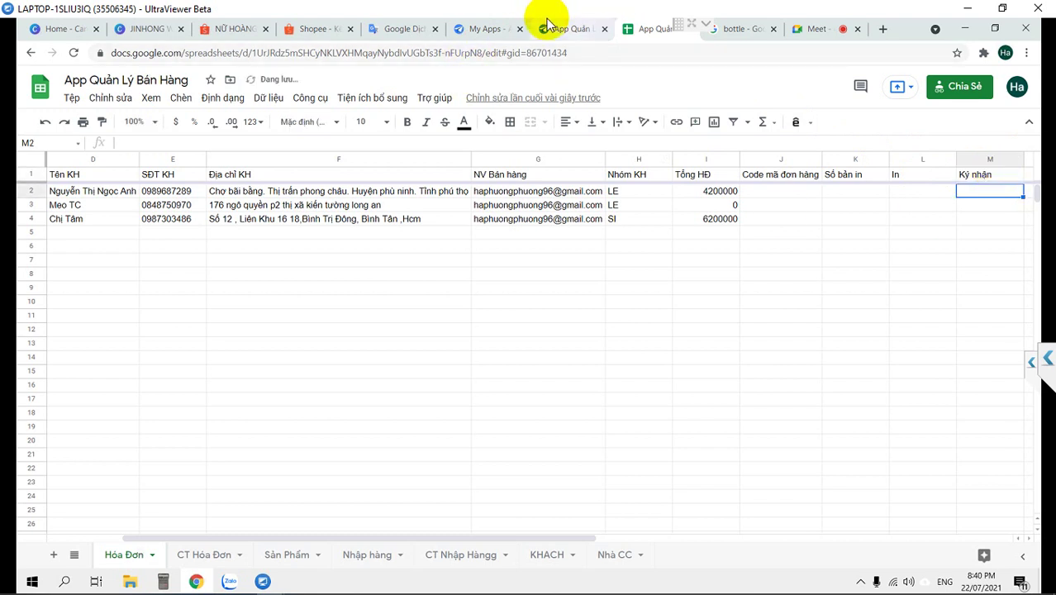
left_click(575, 33)
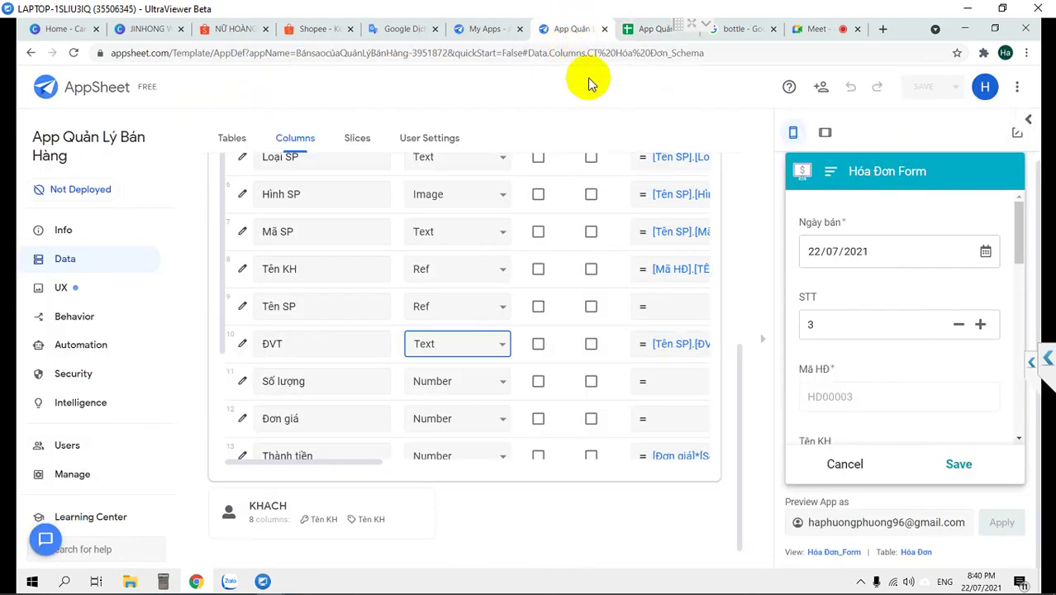
Regenerate the Hóa Đơn table structure so it gains the Ký nhận Text column
scroll(248, 351, "up", 1)
scroll(244, 355, "up", 5)
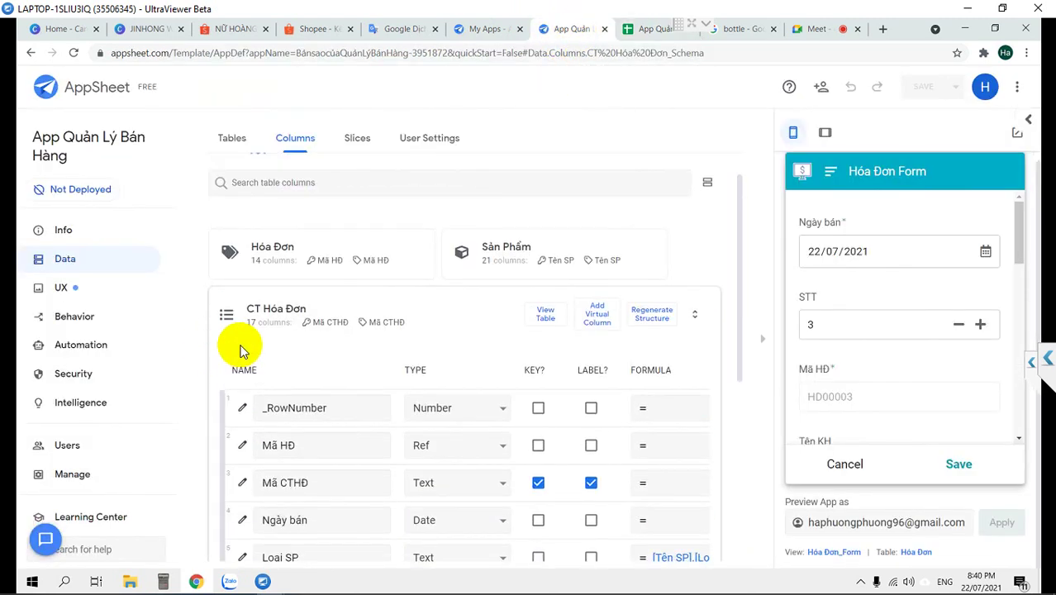
left_click(306, 299)
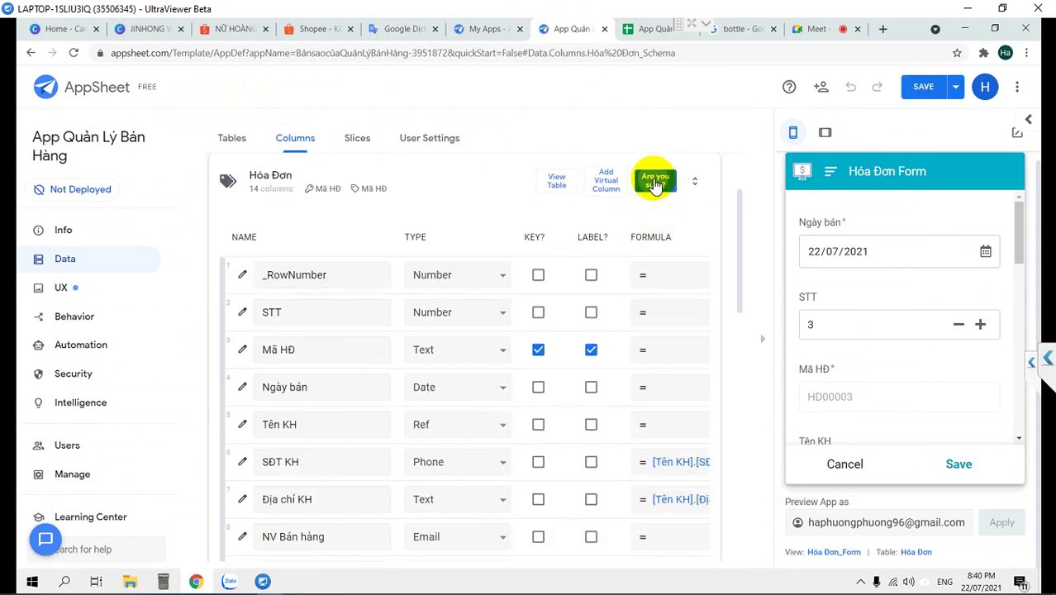
left_click(653, 182)
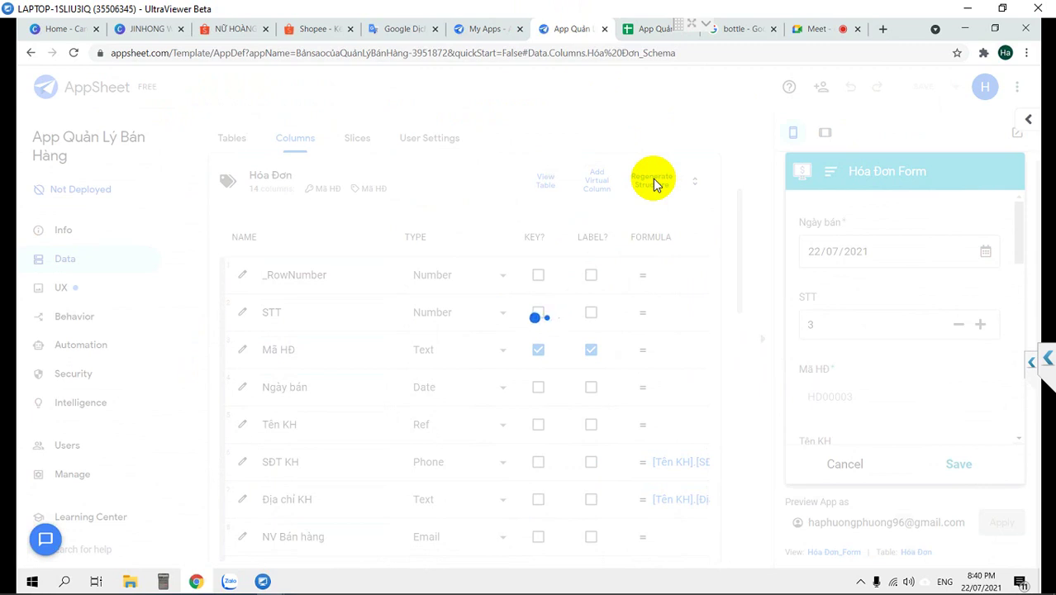
mouse_move(521, 591)
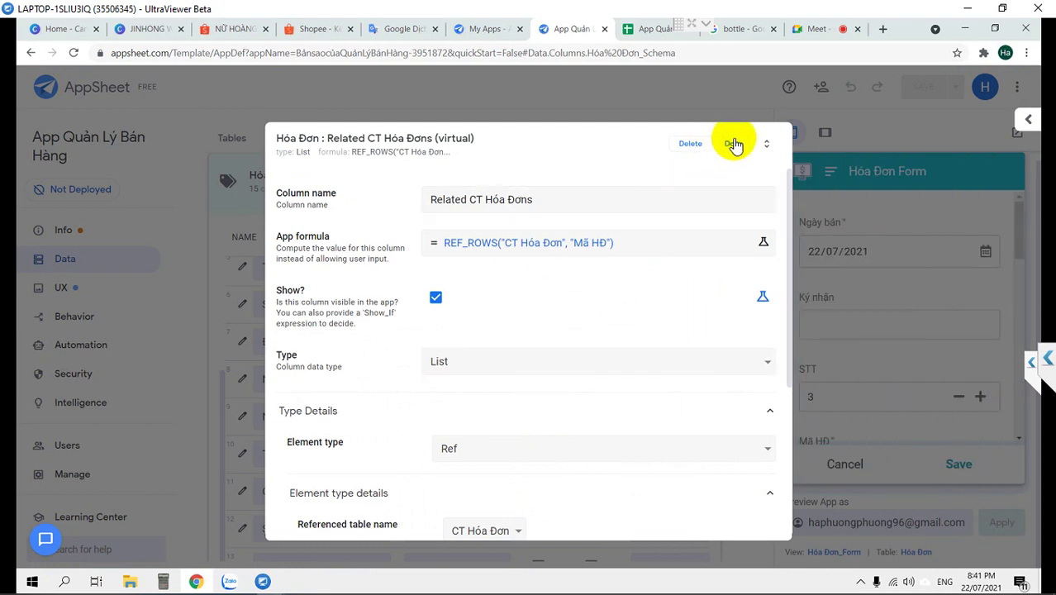
left_click(733, 143)
scroll(307, 420, "down", 5)
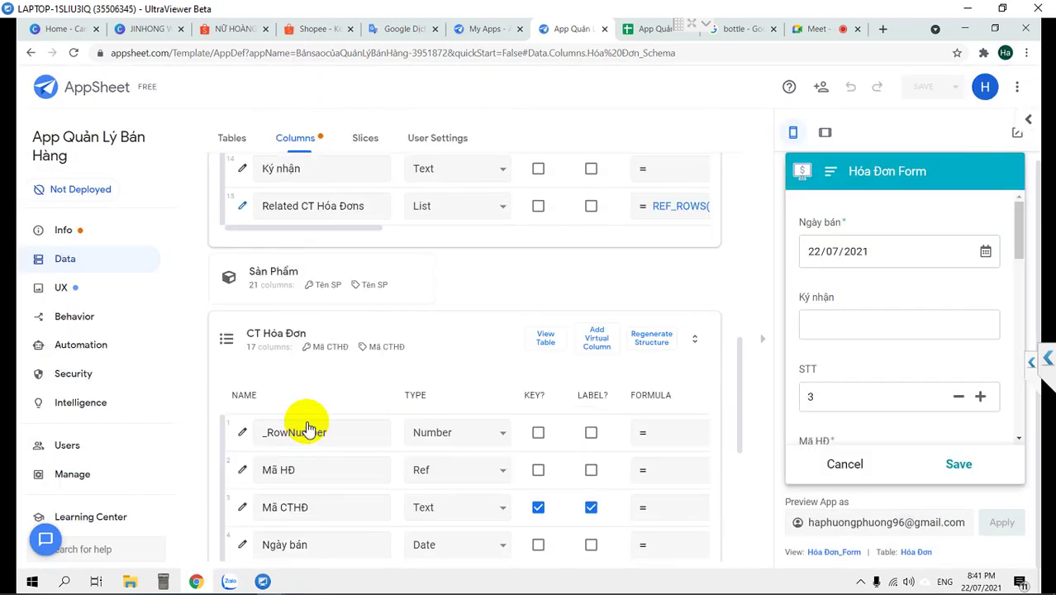
Set the Ký nhận column's type to Signature and save the app
scroll(319, 410, "up", 2)
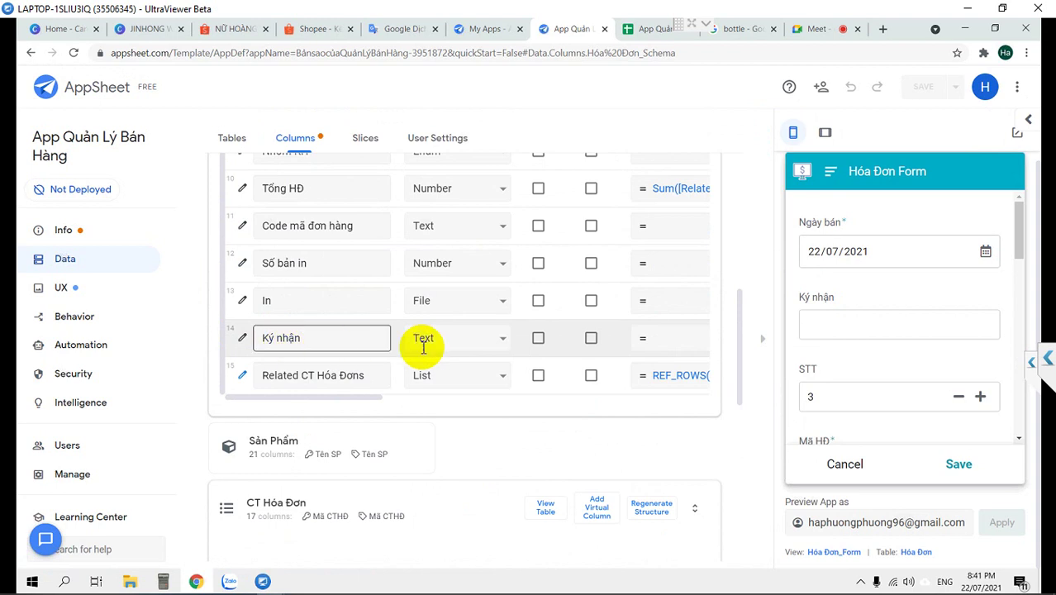
scroll(424, 348, "up", 1)
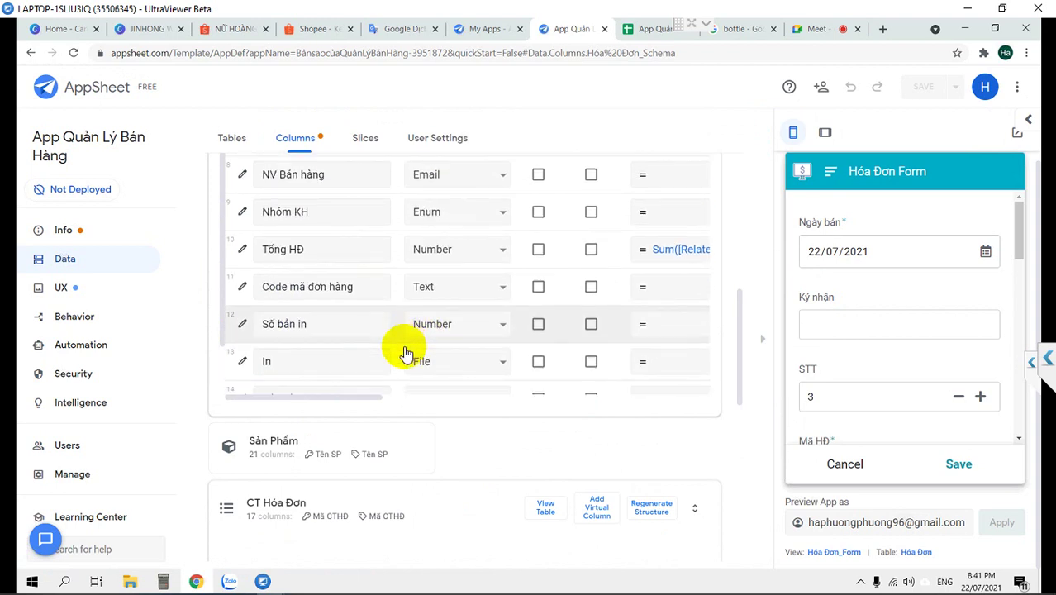
scroll(393, 348, "down", 1)
left_click(439, 337)
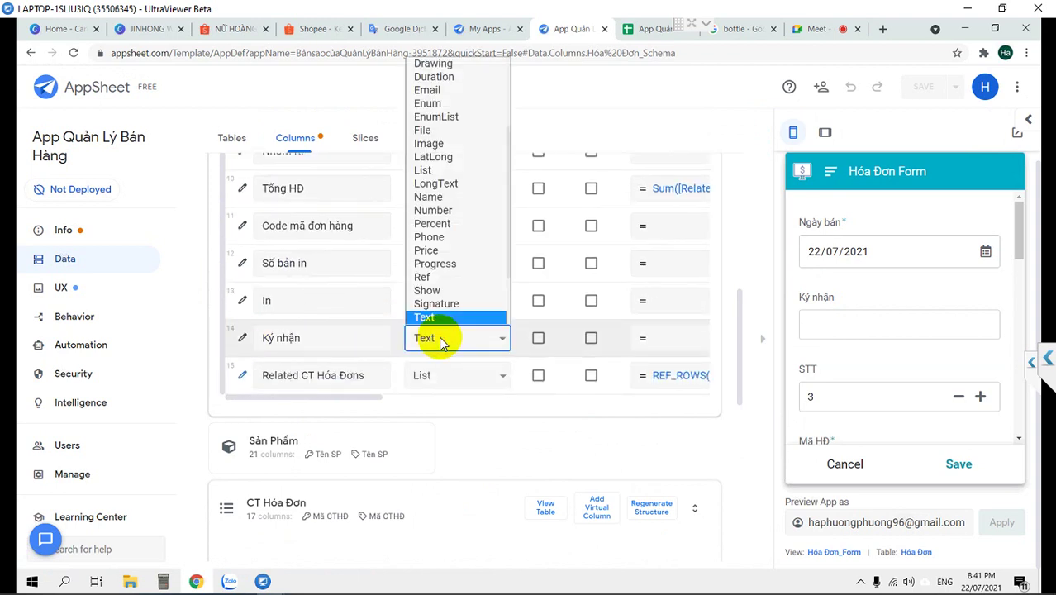
left_click(445, 305)
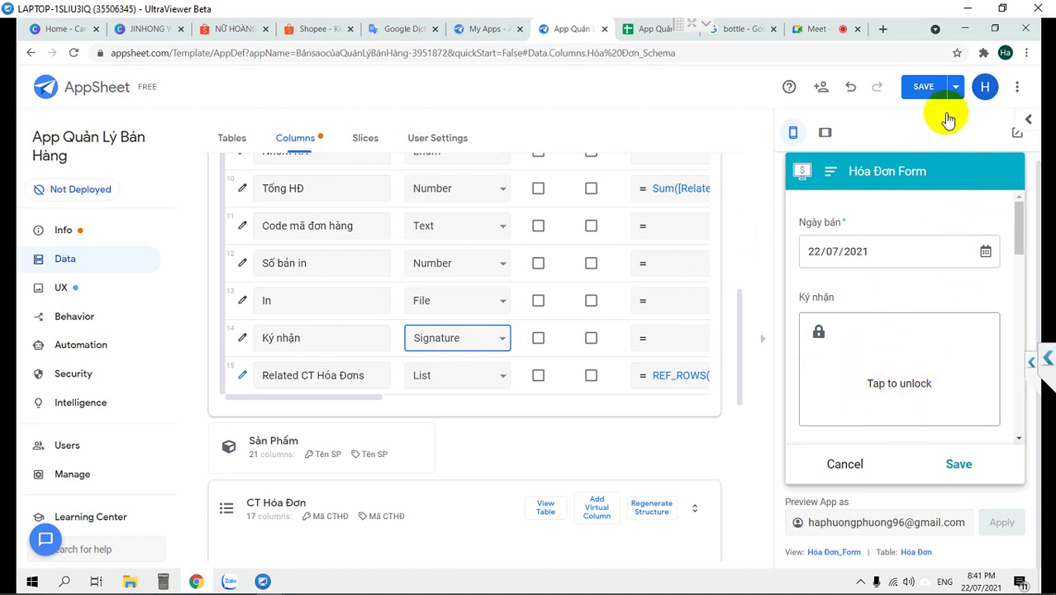
left_click(921, 89)
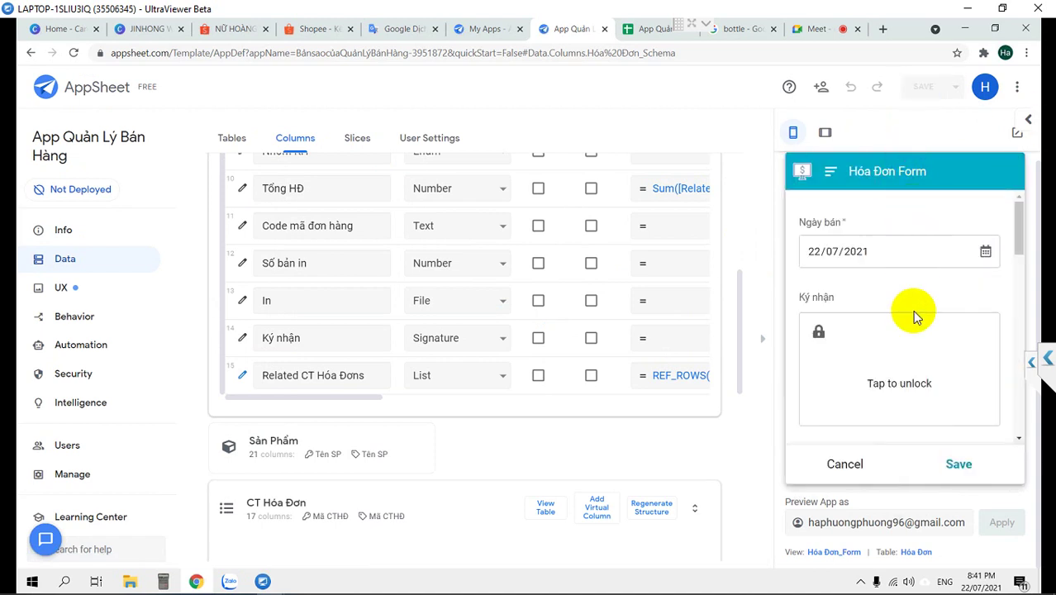
Cancel the new invoice form and start editing invoice HD00001 in the preview
left_click(919, 343)
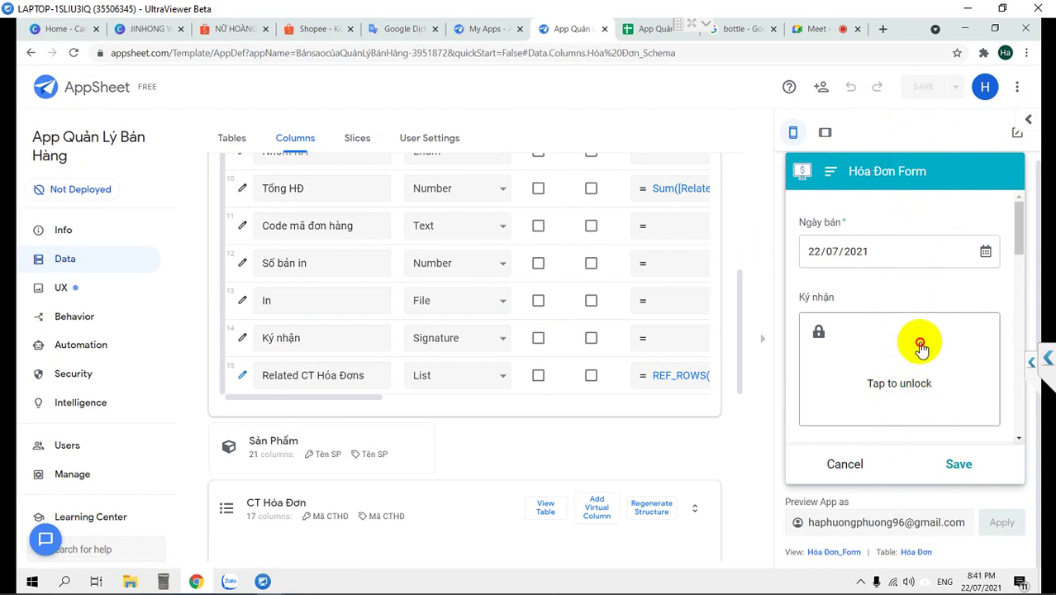
left_click(842, 462)
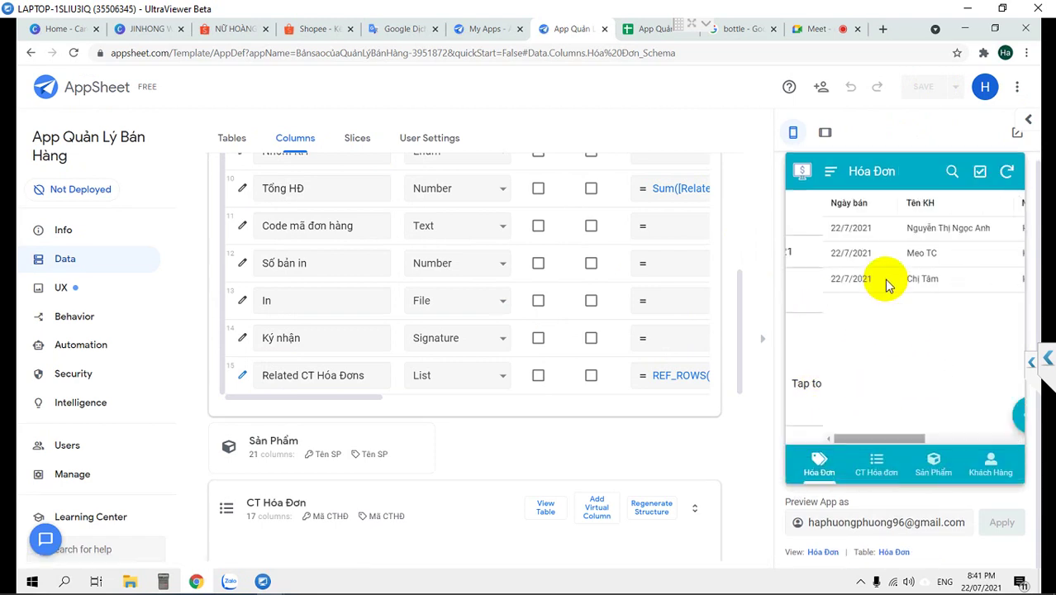
left_click(914, 230)
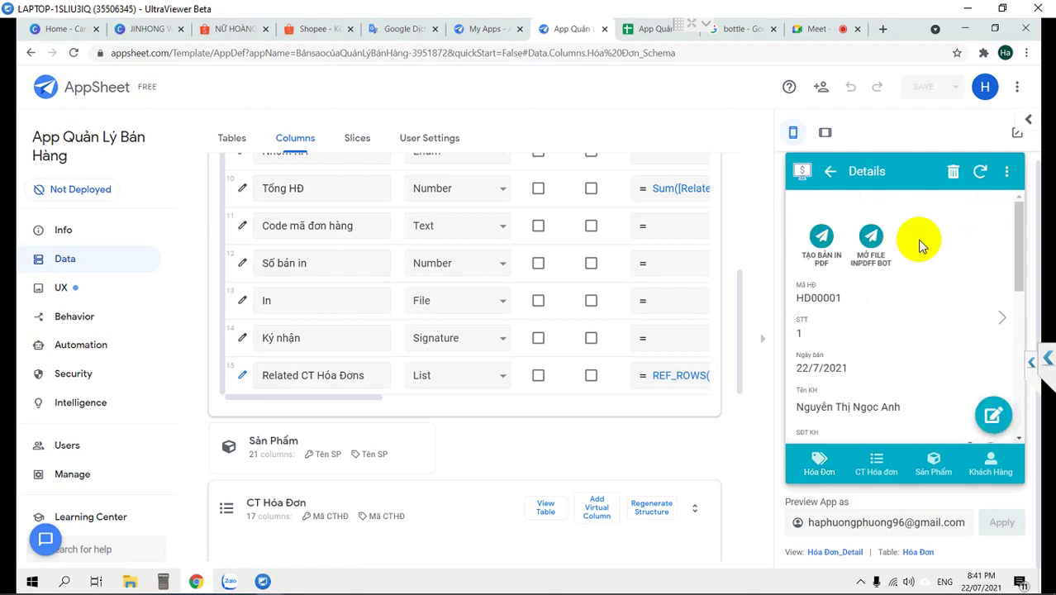
scroll(925, 256, "down", 5)
scroll(936, 277, "up", 5)
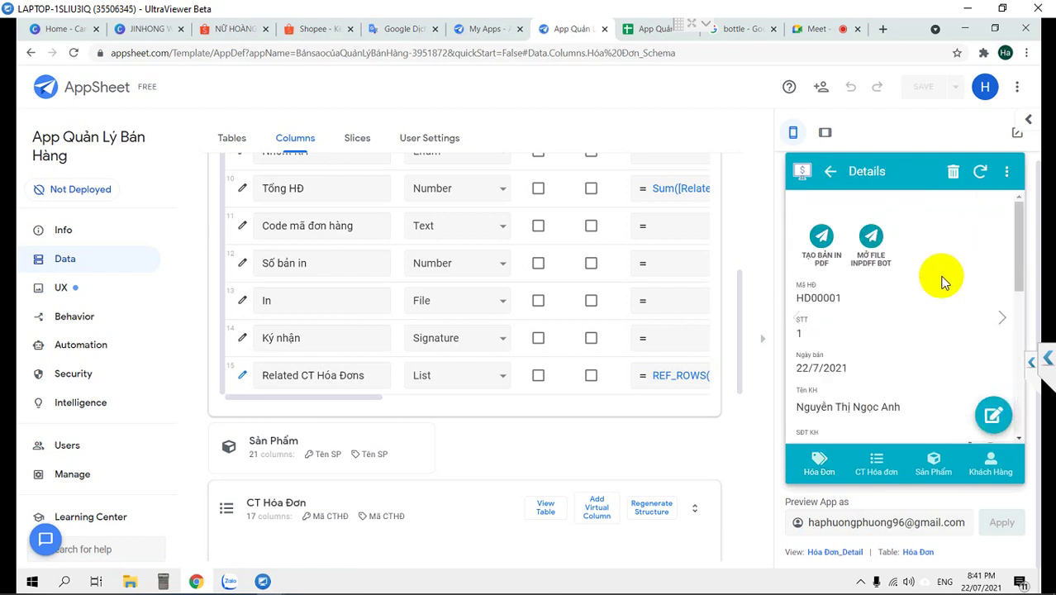
left_click(990, 404)
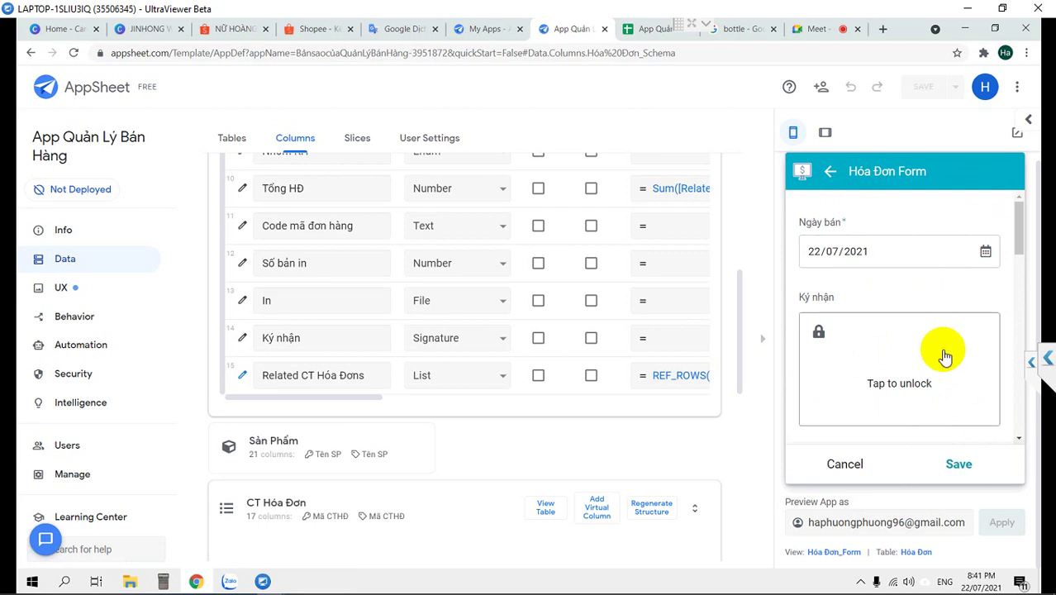
Draw a signature in the Ký nhận pad and save the invoice
scroll(936, 347, "down", 2)
left_click(887, 317)
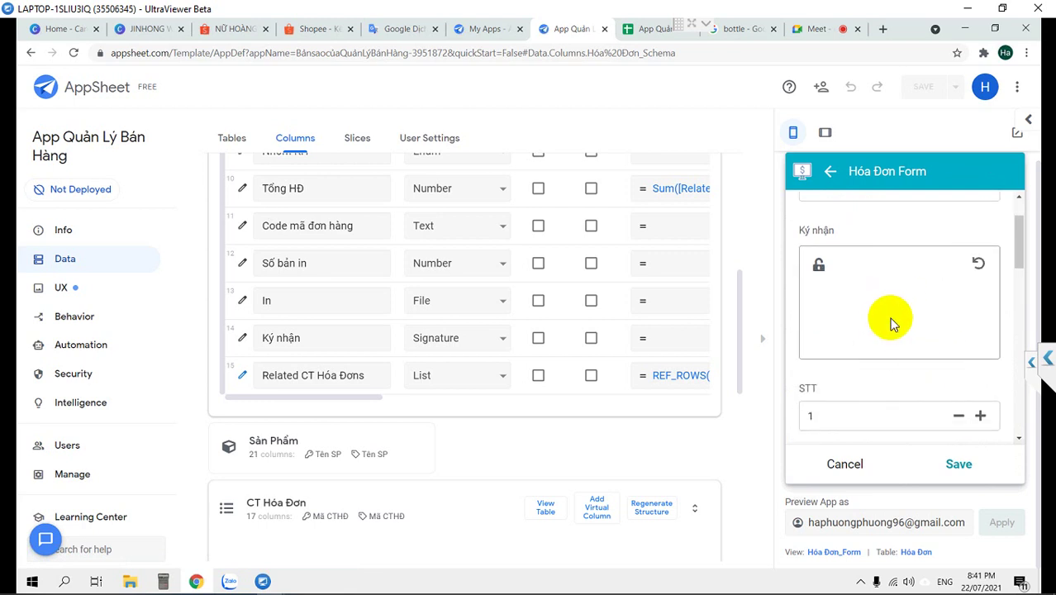
mouse_move(877, 285)
left_mouse_down()
mouse_move(876, 306)
mouse_move(919, 277)
mouse_move(907, 313)
mouse_move(925, 326)
left_mouse_up()
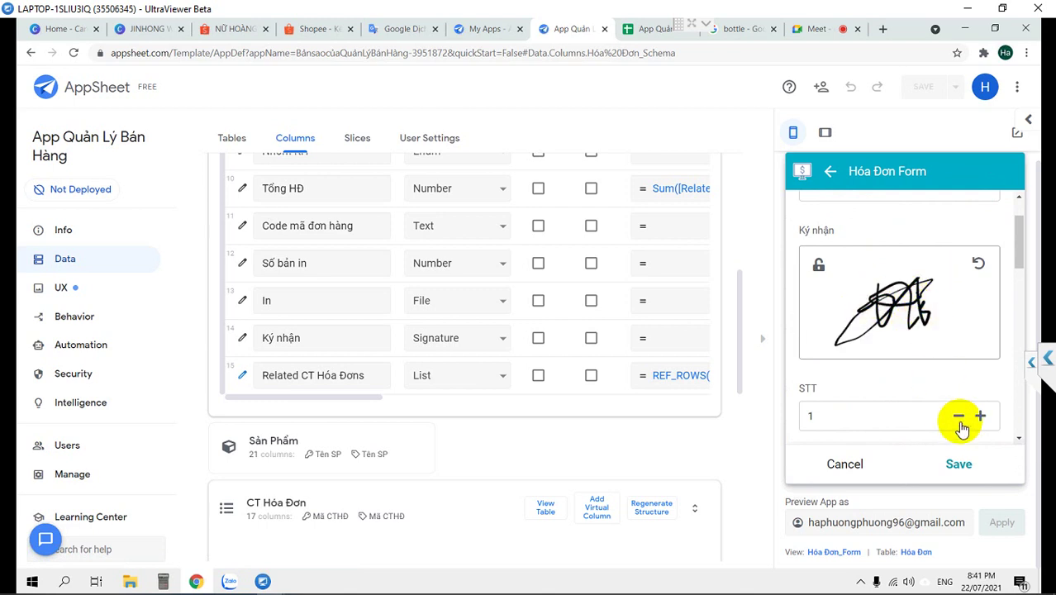
left_click(957, 465)
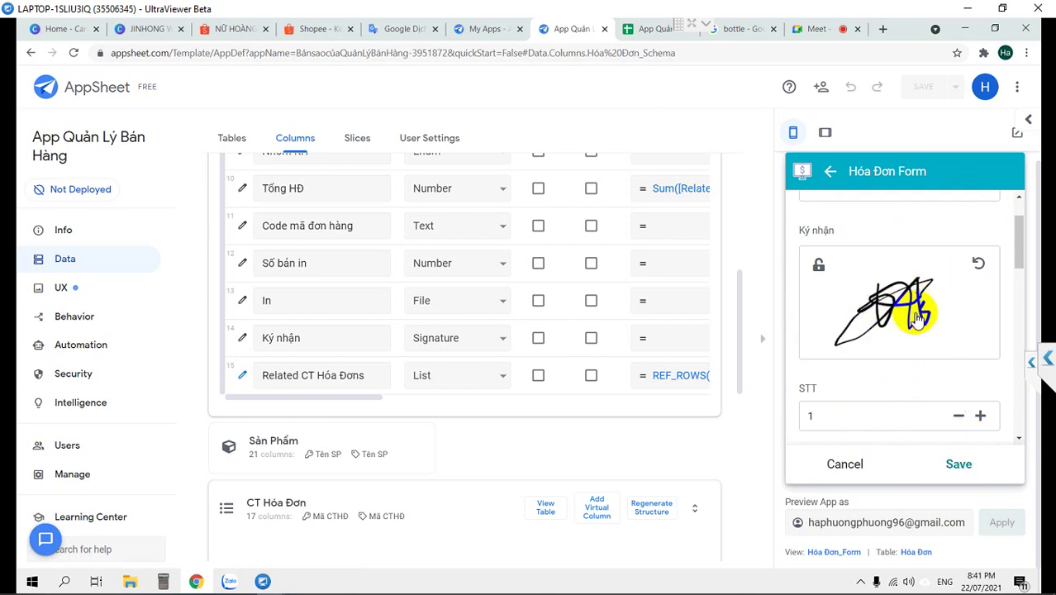
scroll(915, 316, "down", 5)
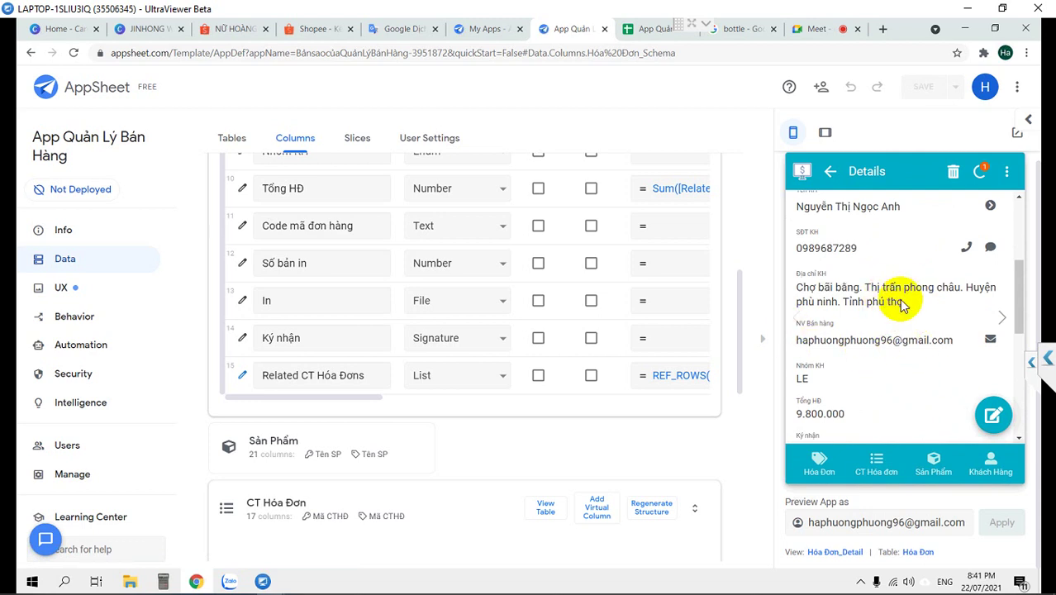
scroll(857, 330, "down", 3)
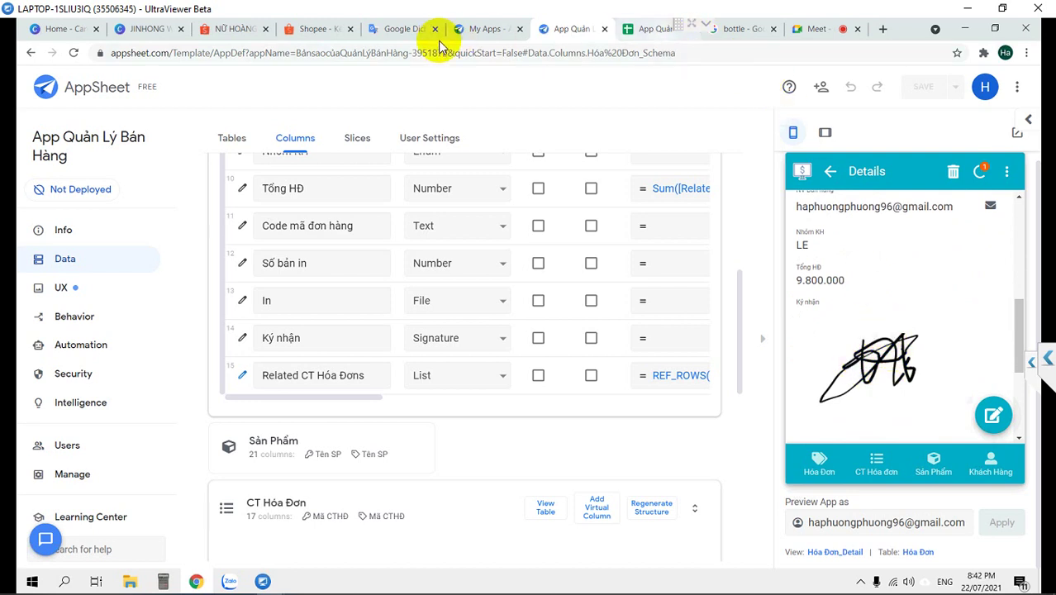
Go to the Google Drive My Drive page from the browser's address bar
left_click(735, 33)
left_click(598, 53)
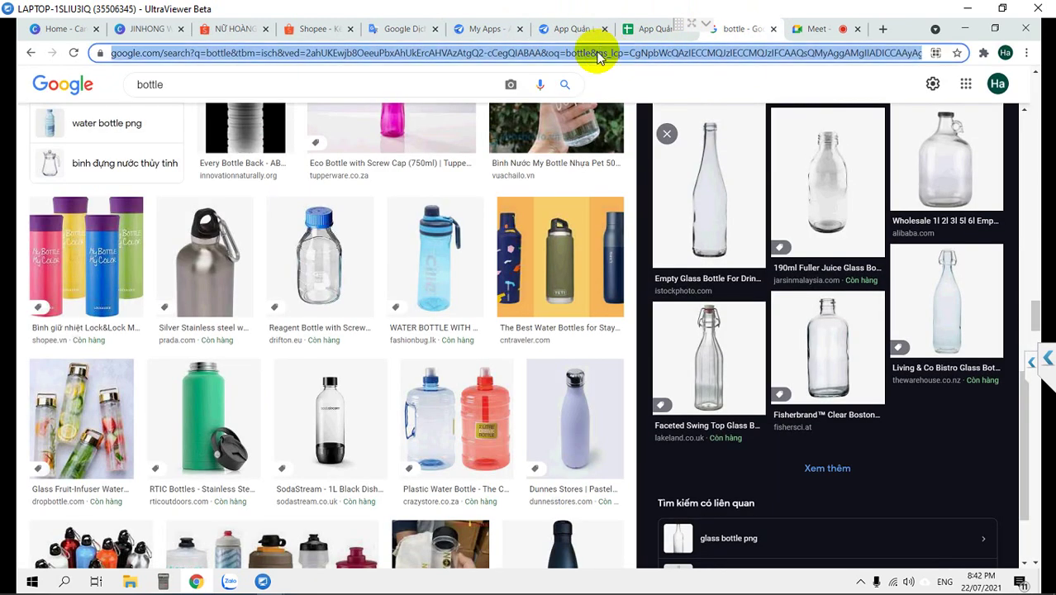
type("driv")
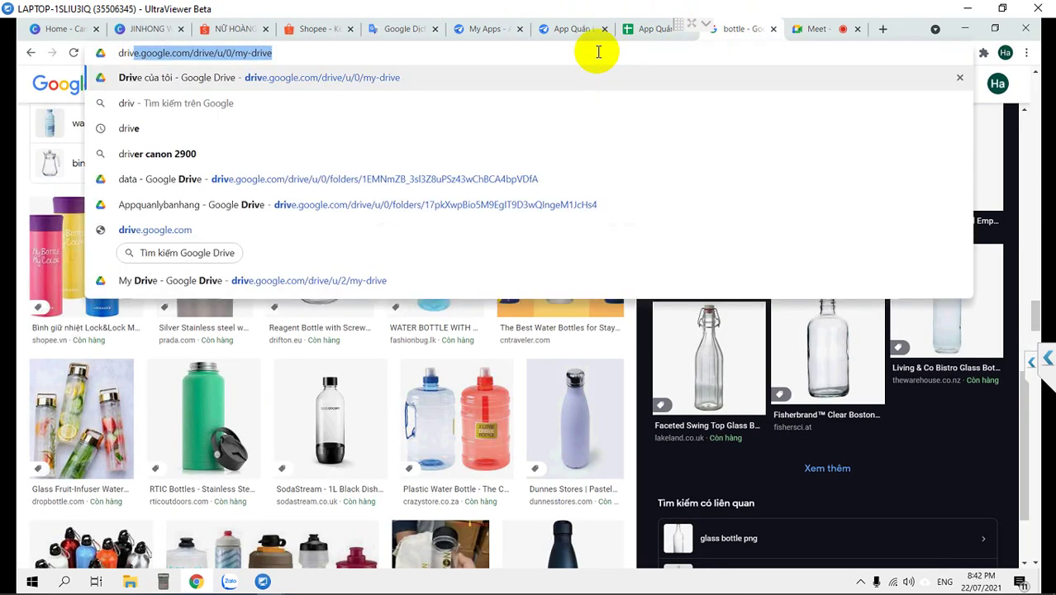
key("Return")
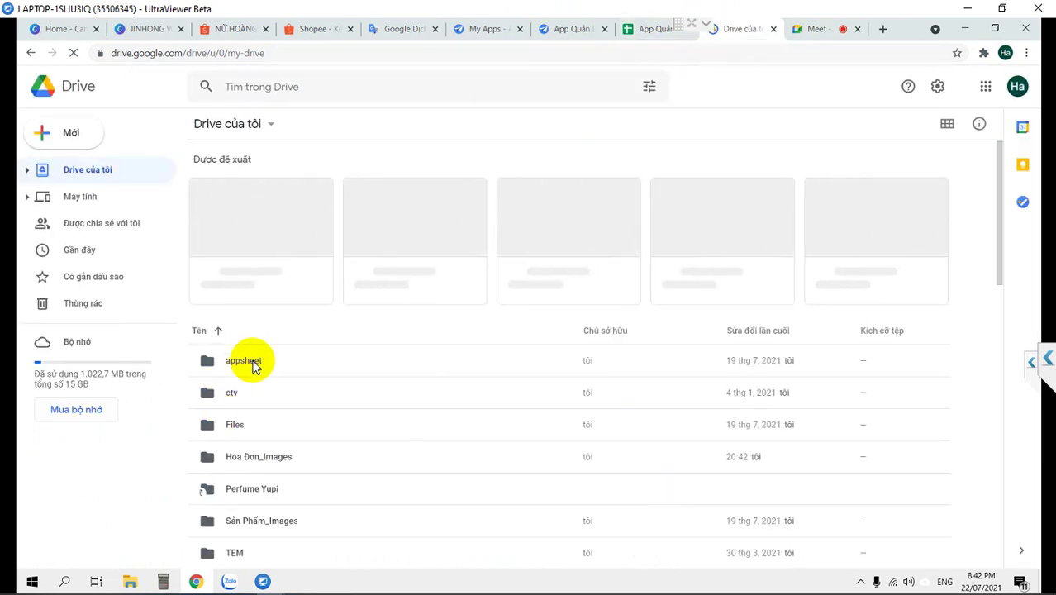
Open the appsheet > data > BảnsaocủaQuảnLýBánHàng-3951872 folder in Drive
double_click(252, 364)
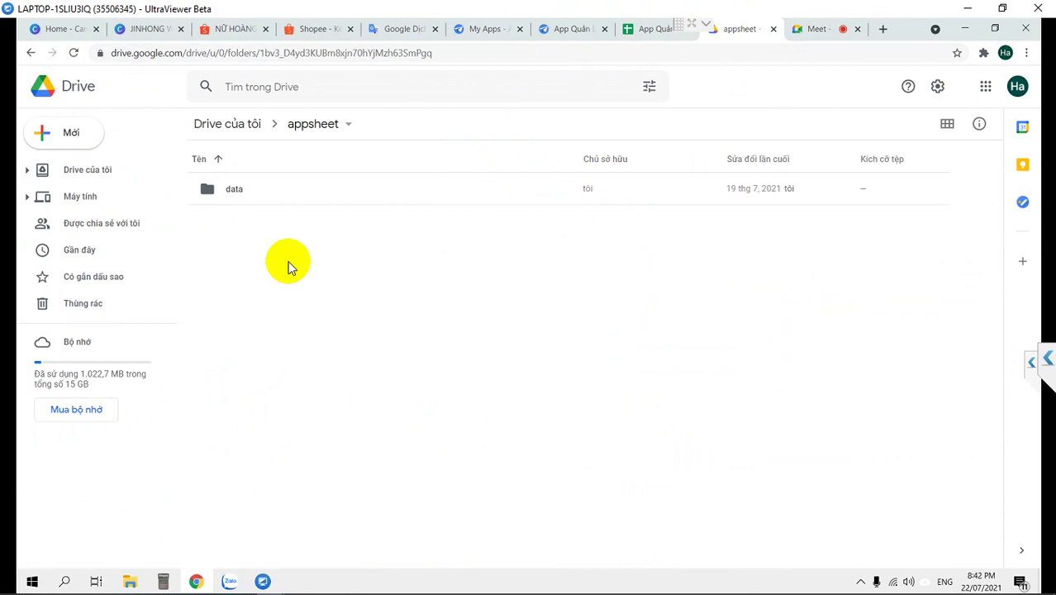
double_click(275, 187)
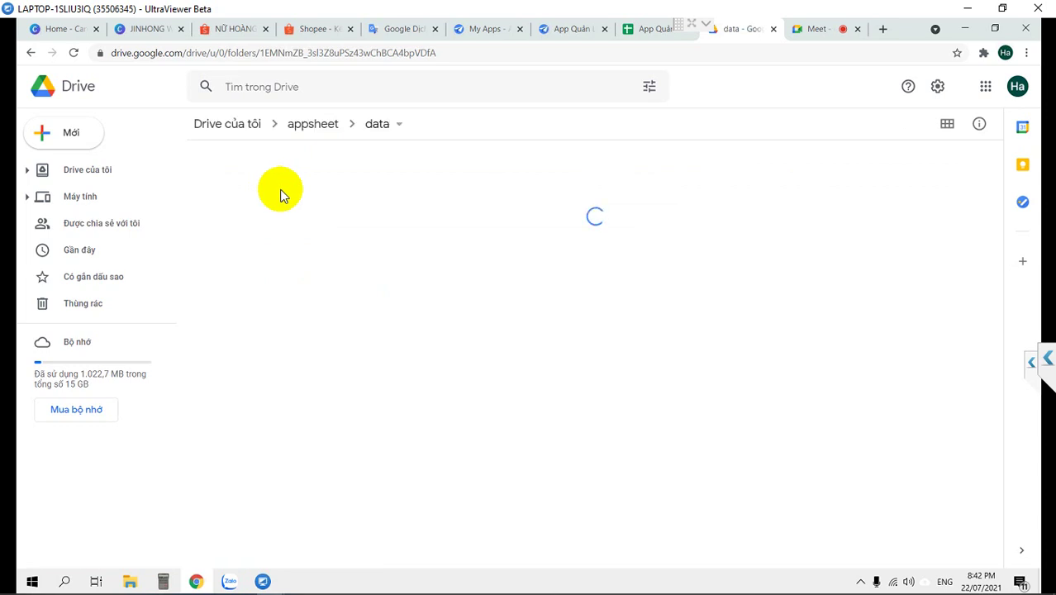
double_click(298, 189)
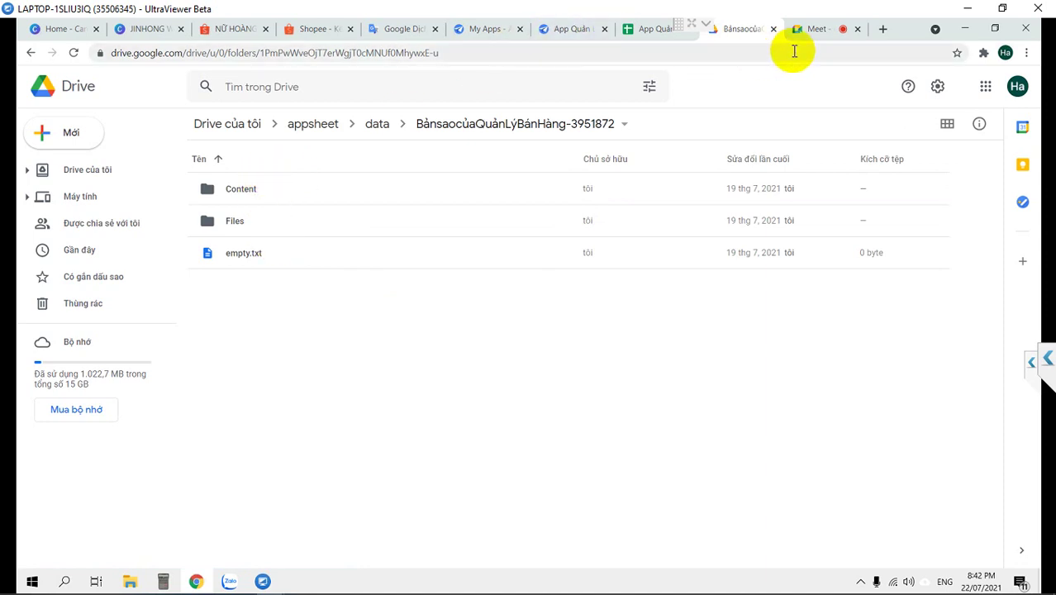
left_click(655, 26)
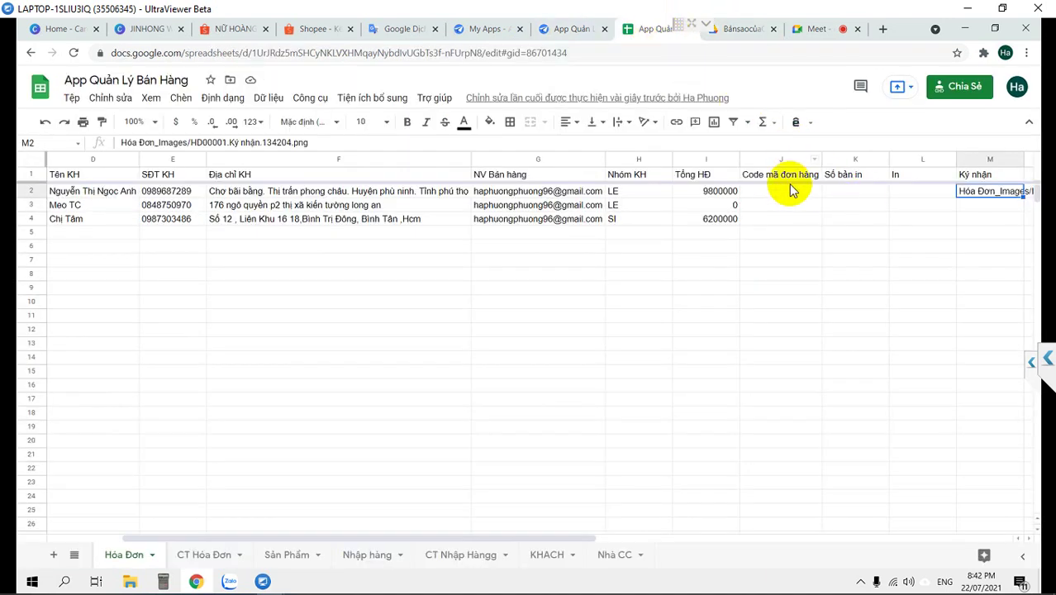
Confirm cell M2's Ký nhận path points into the Hóa Đơn_Images folder
key("Right")
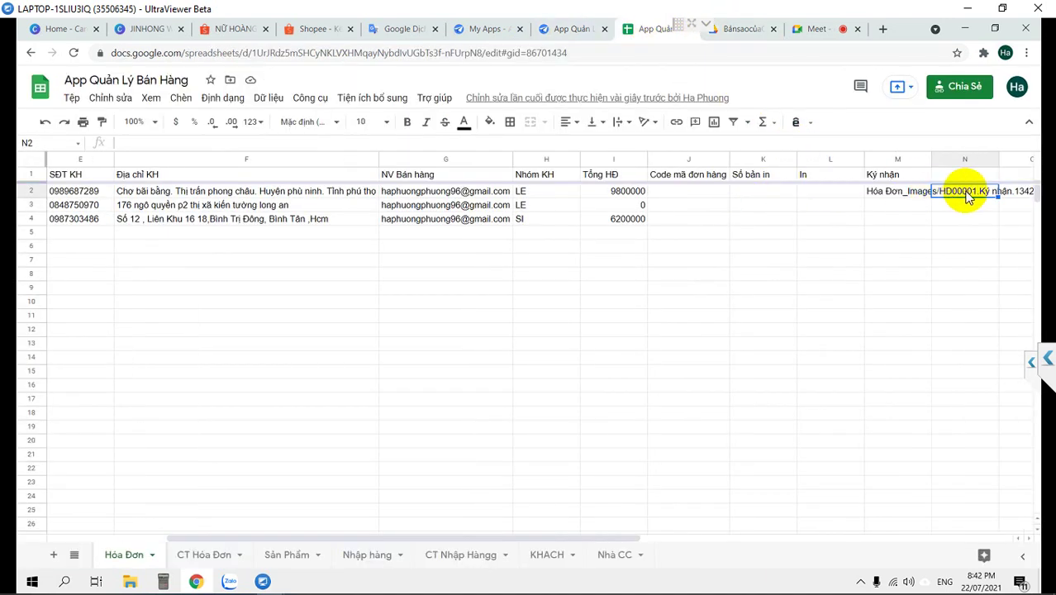
scroll(962, 193, "right", 1)
key("Left")
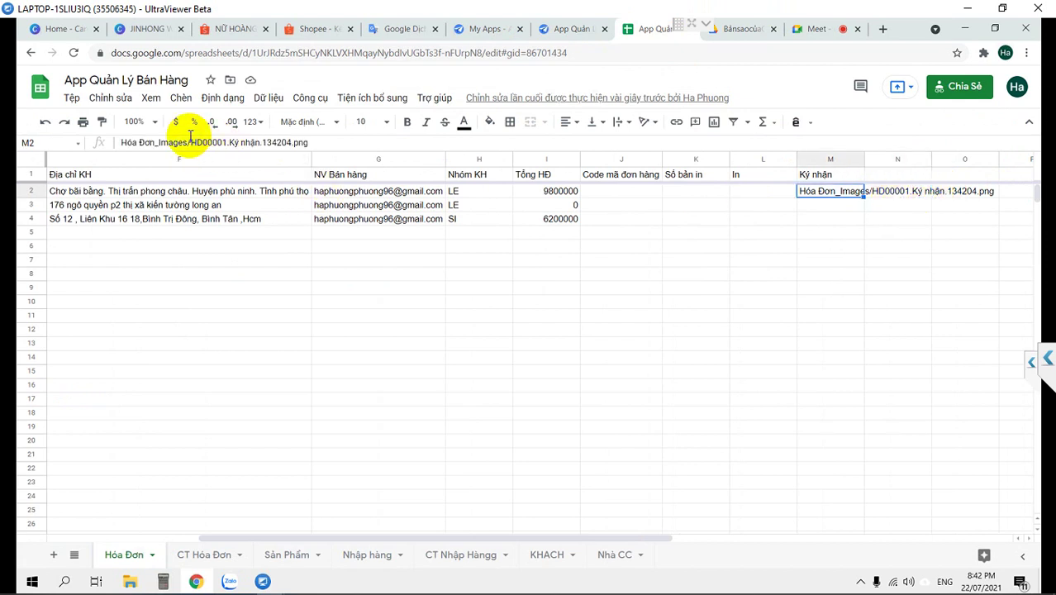
left_click_drag(187, 138, 107, 139)
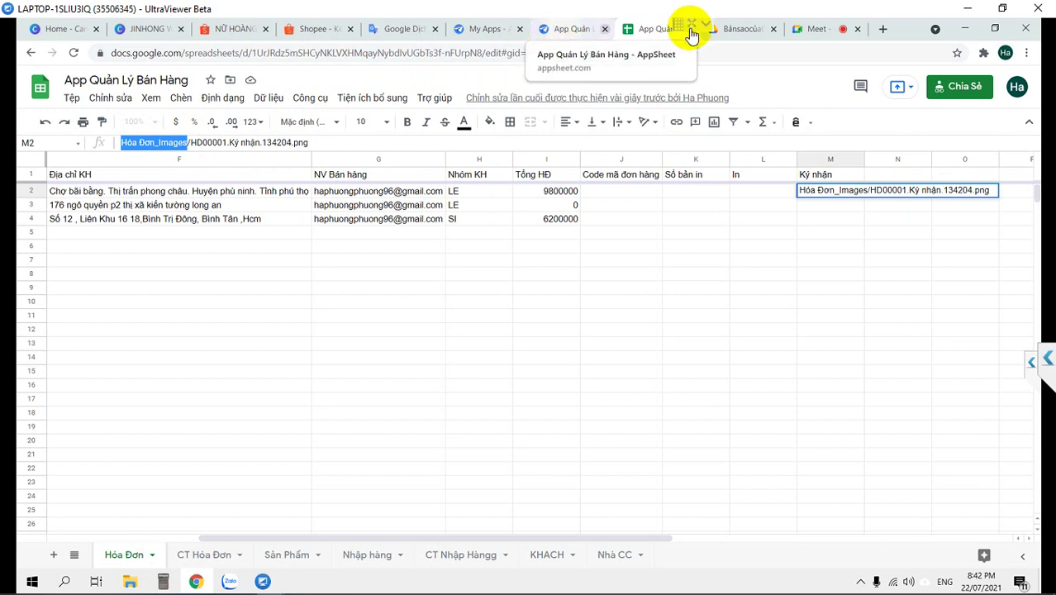
left_click(740, 29)
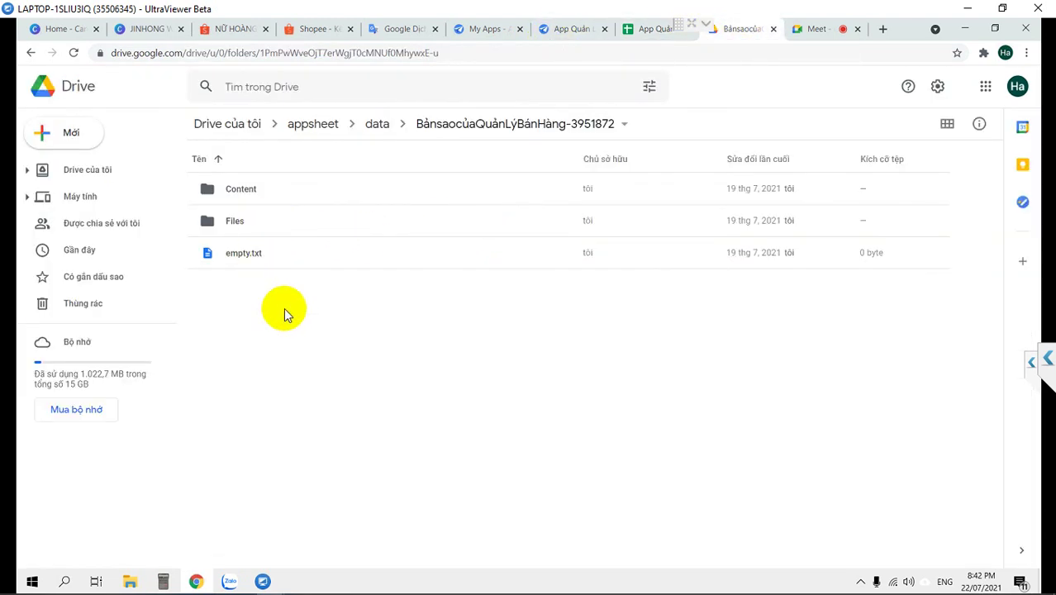
Browse up to the appsheet folder and back down into data and BảnsaocủaQuảnLýBánHàng-3951872
left_click(371, 125)
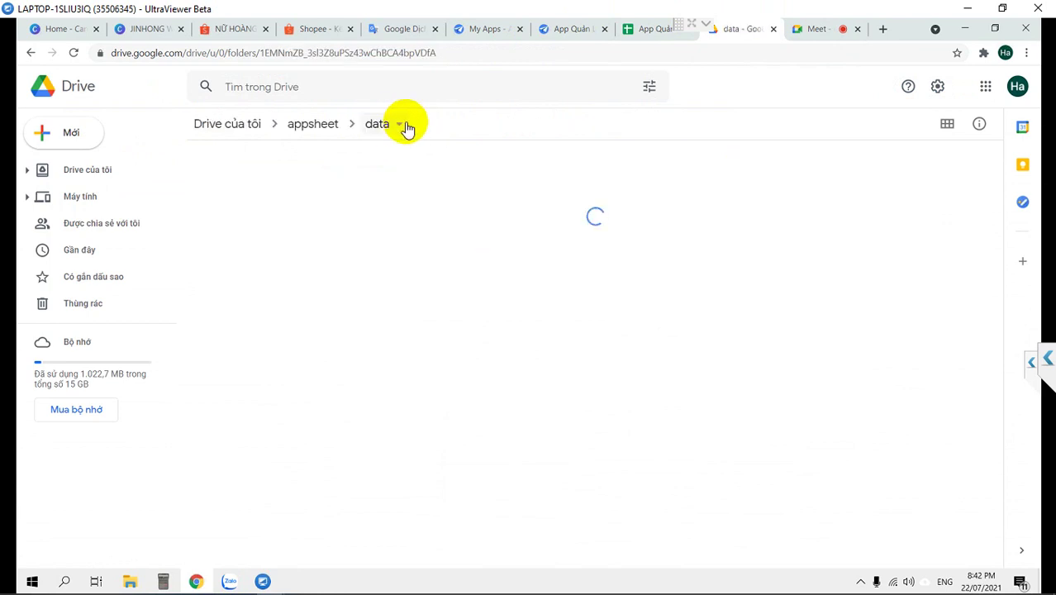
left_click(72, 53)
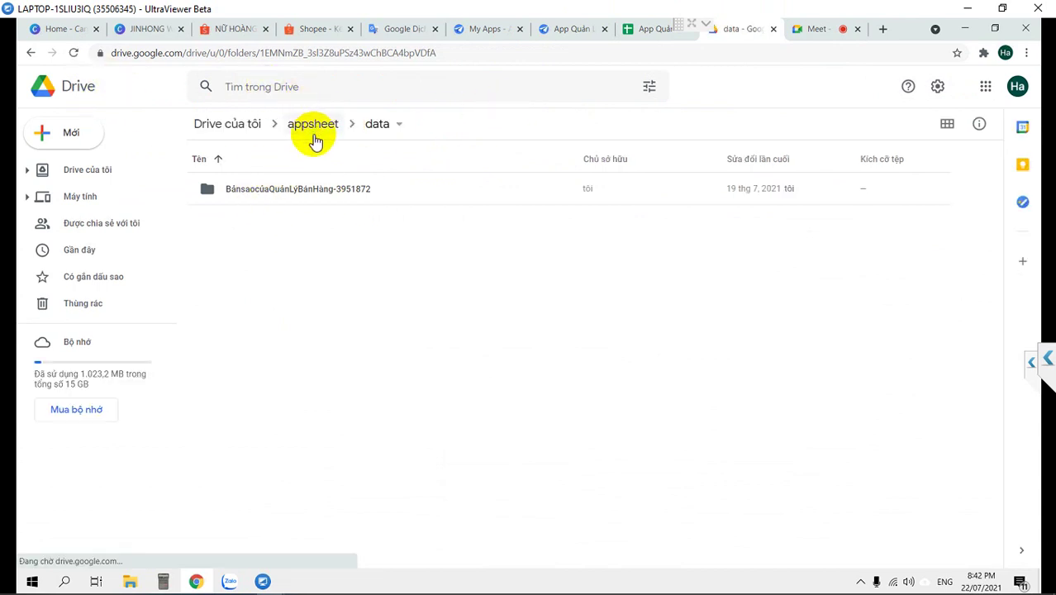
left_click(314, 128)
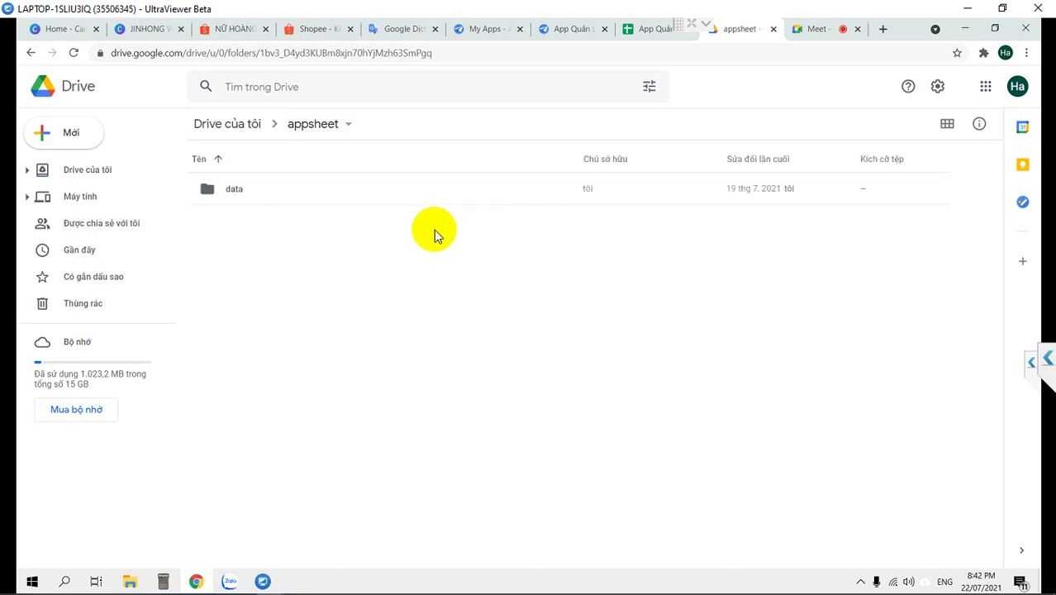
double_click(222, 193)
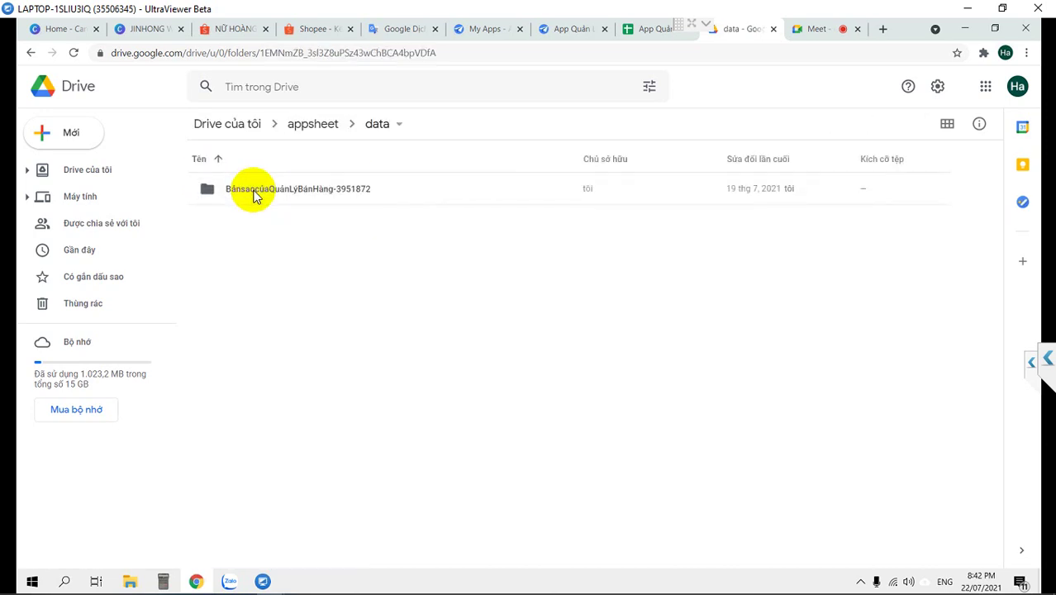
double_click(254, 196)
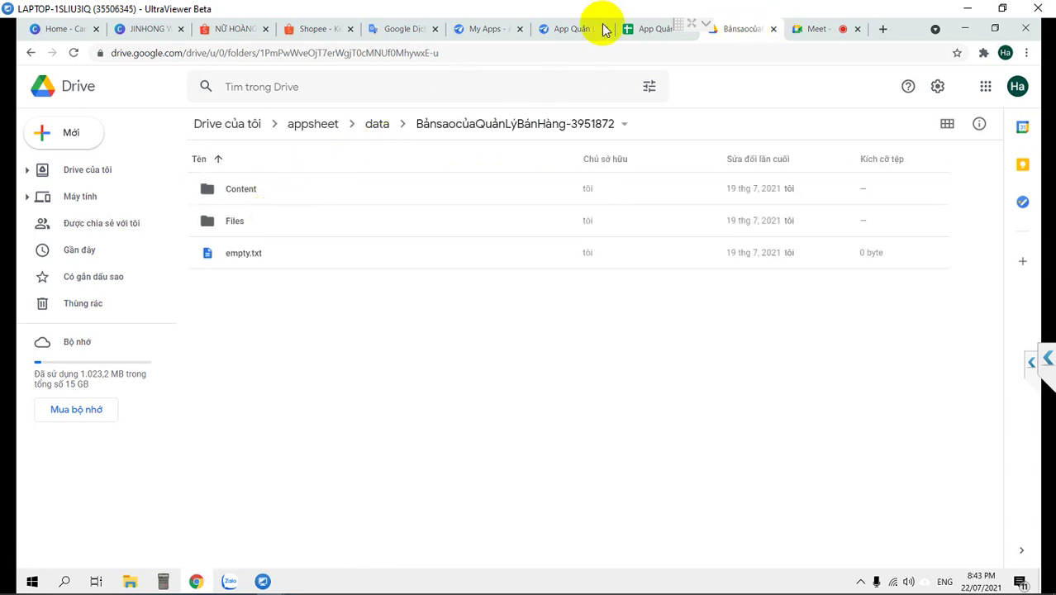
Check the Hóa Đơn_Images path in spreadsheet cell M2, then return to the My Drive root
left_click(646, 31)
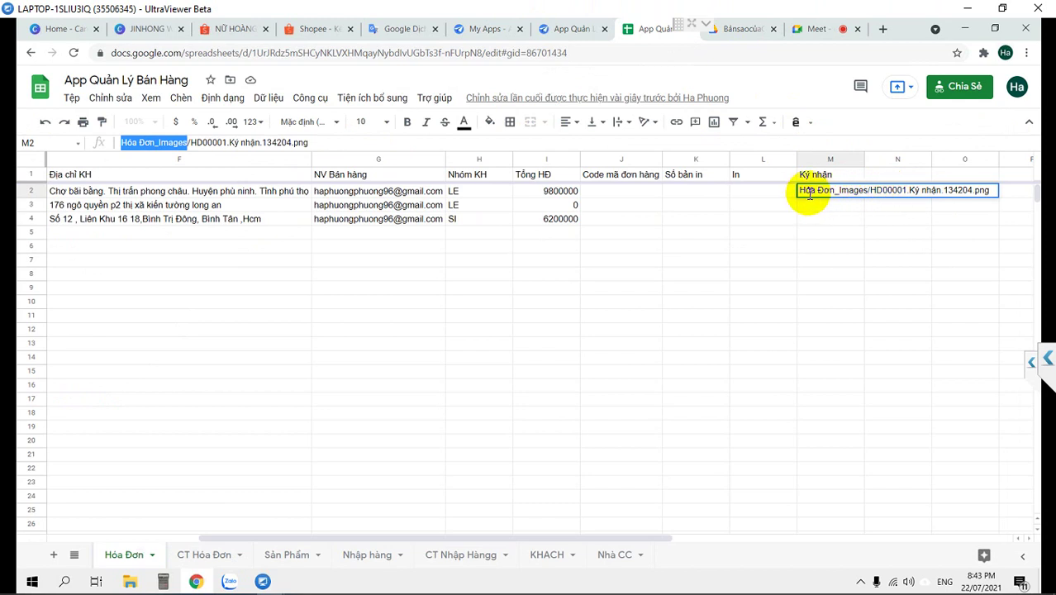
left_click_drag(791, 190, 864, 188)
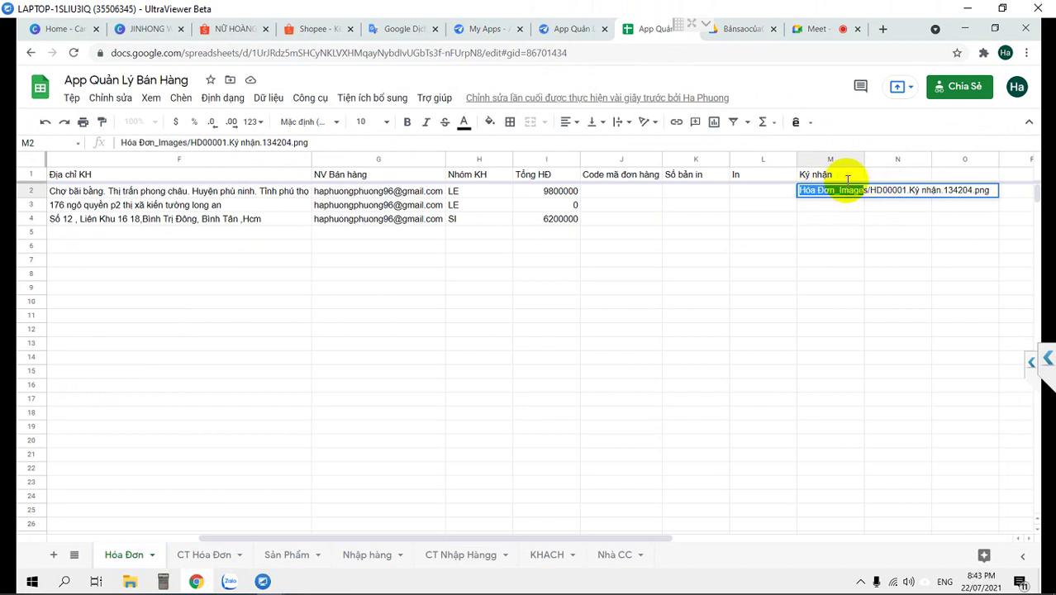
left_click(569, 28)
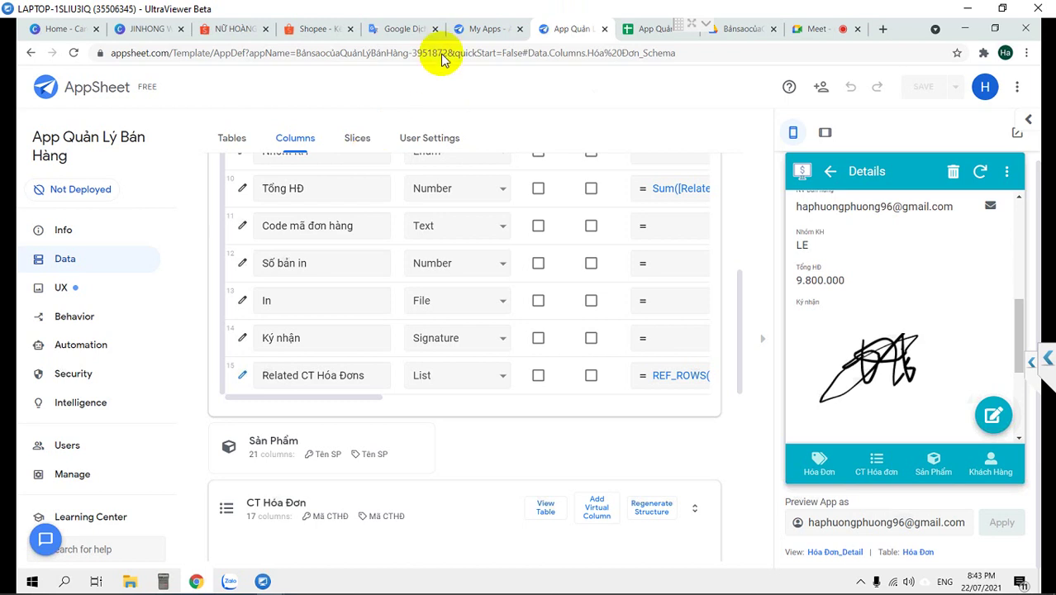
left_click(734, 28)
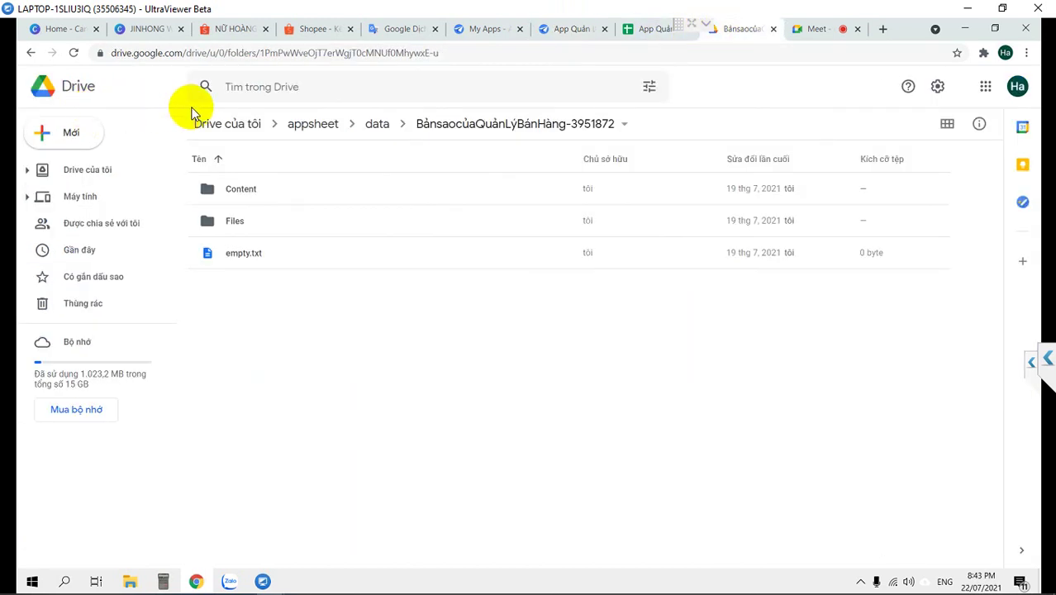
left_click(234, 125)
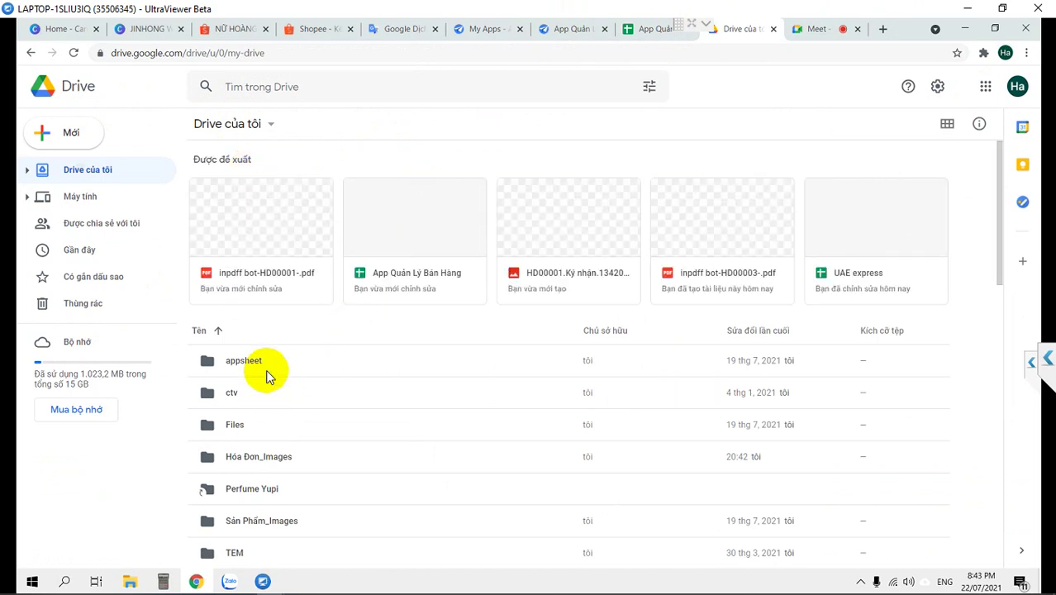
Use Hiển thị vị trí tệp to find the folder holding the HD00001 signature image
left_click(267, 368)
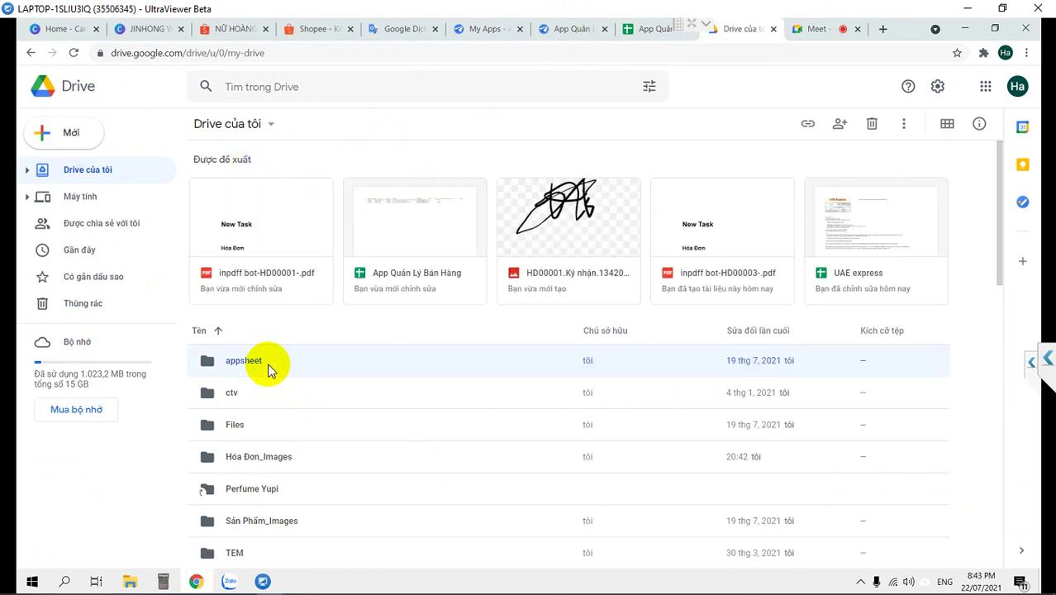
left_click(539, 214)
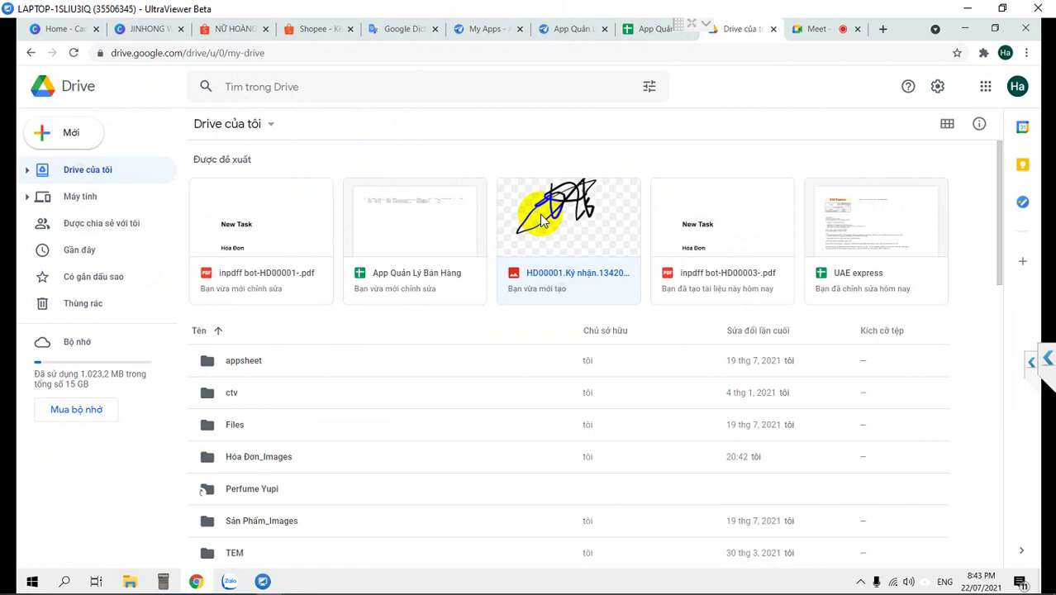
right_click(539, 214)
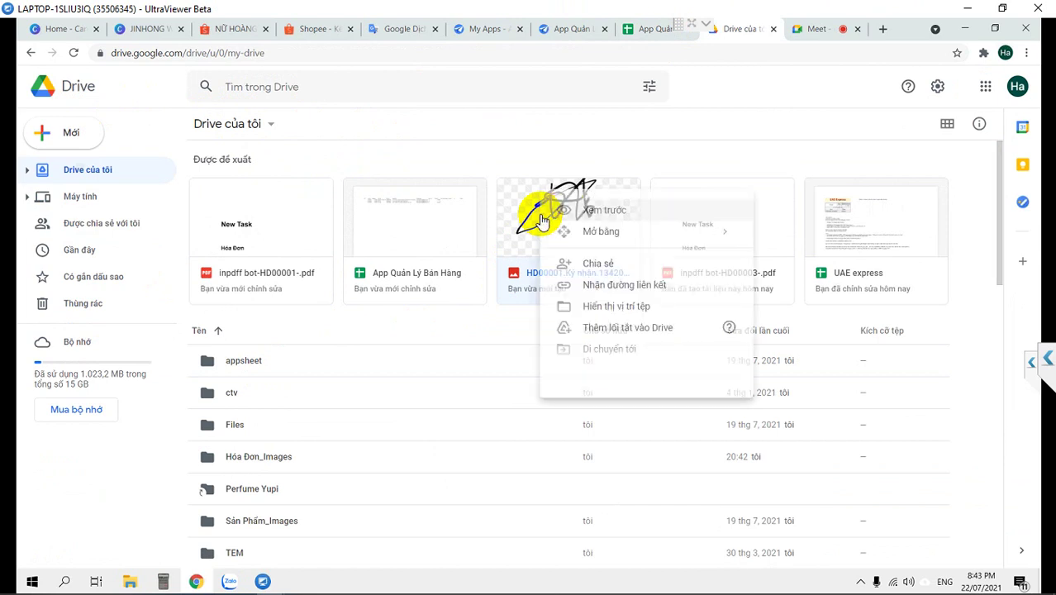
left_click(596, 309)
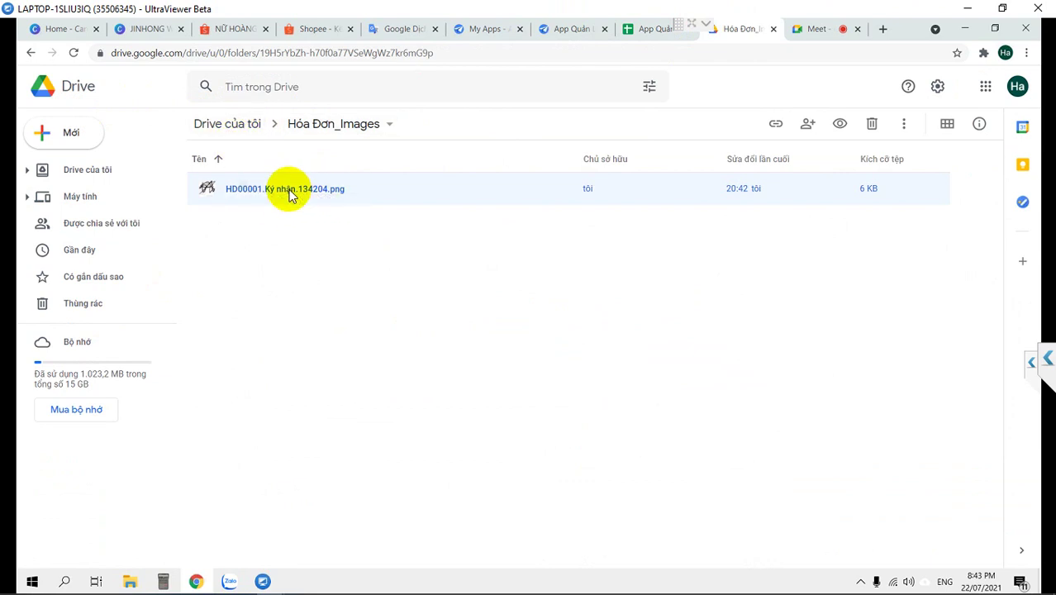
Preview HD00001.Ký nhận.134204.png, close it, and go back to the AppSheet editor
double_click(289, 193)
left_click(542, 295)
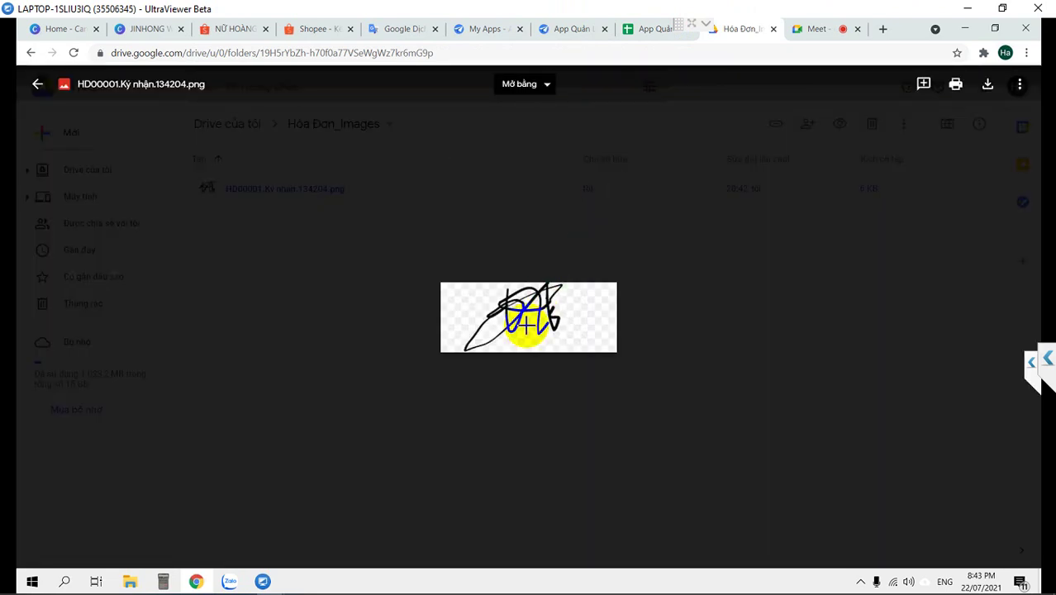
left_click(48, 94)
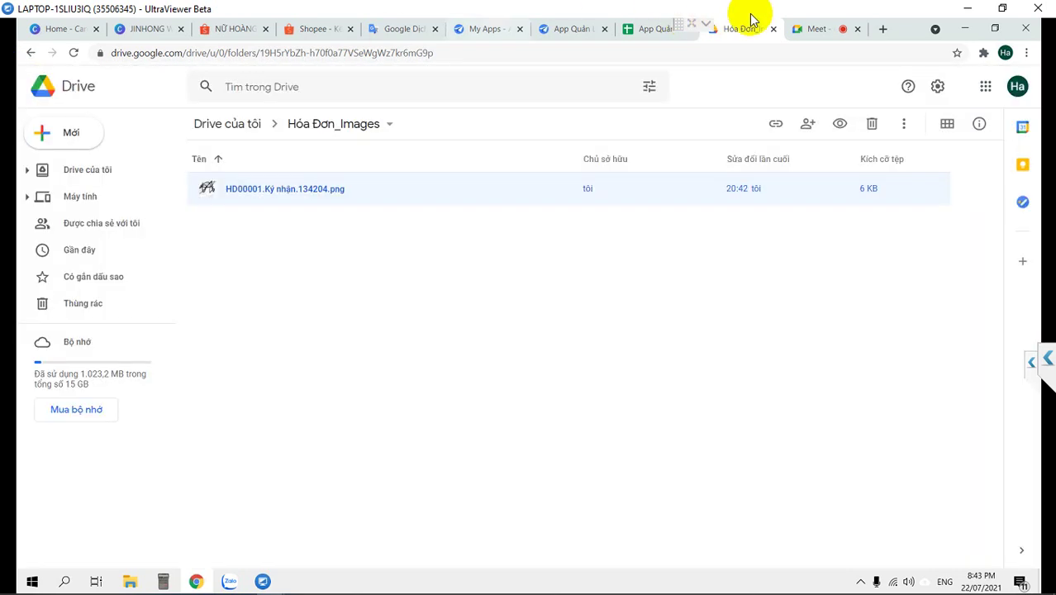
left_click(820, 29)
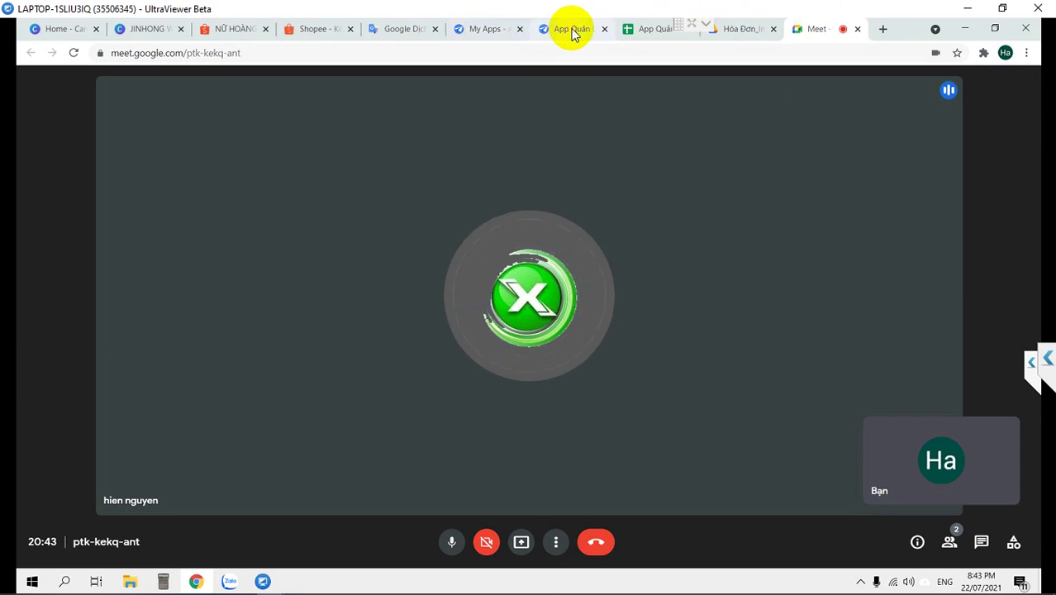
left_click(571, 30)
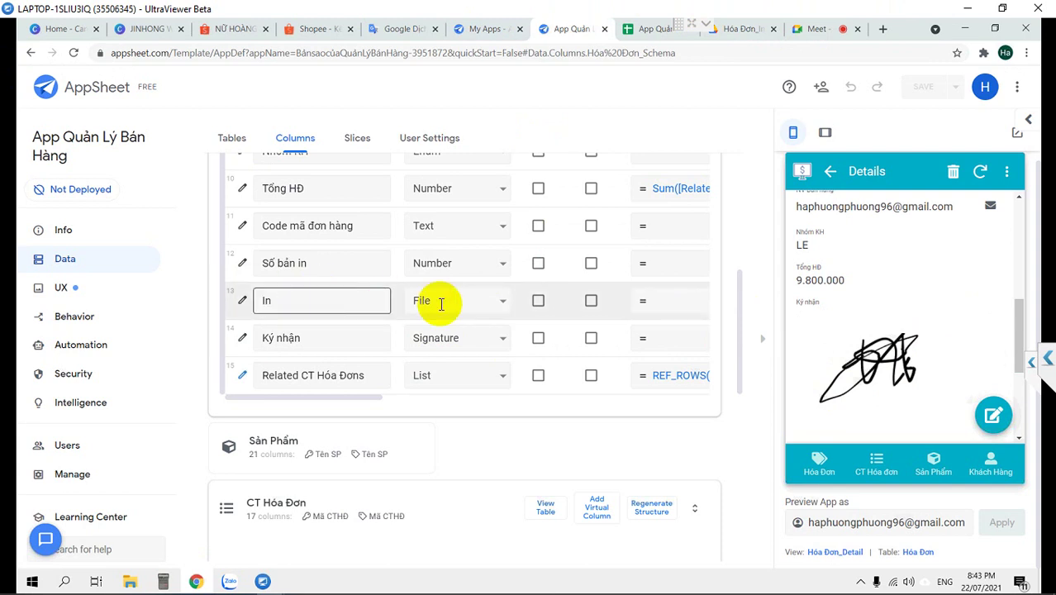
left_click(441, 304)
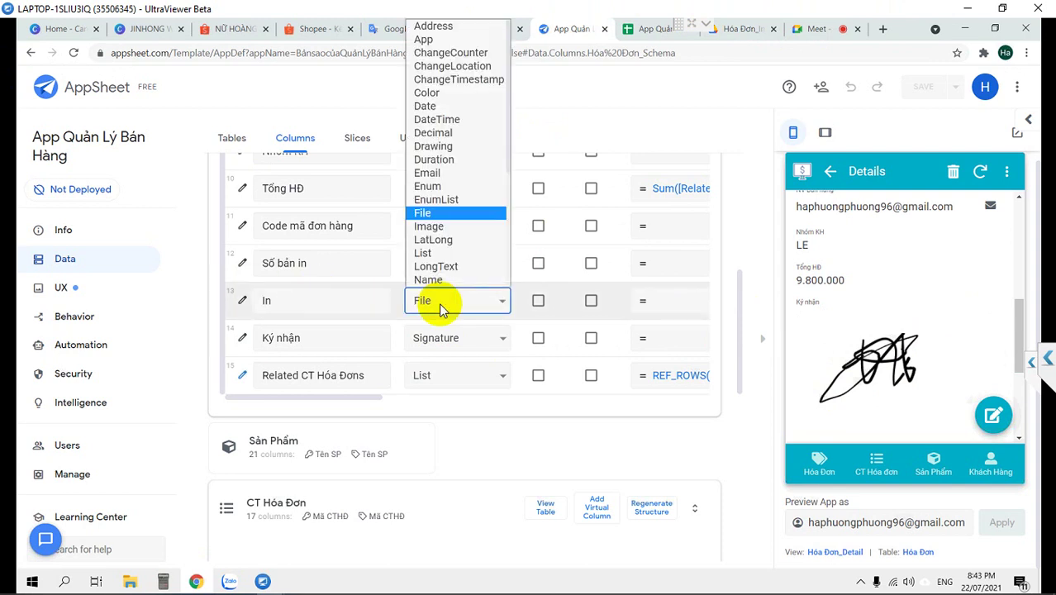
left_click(440, 304)
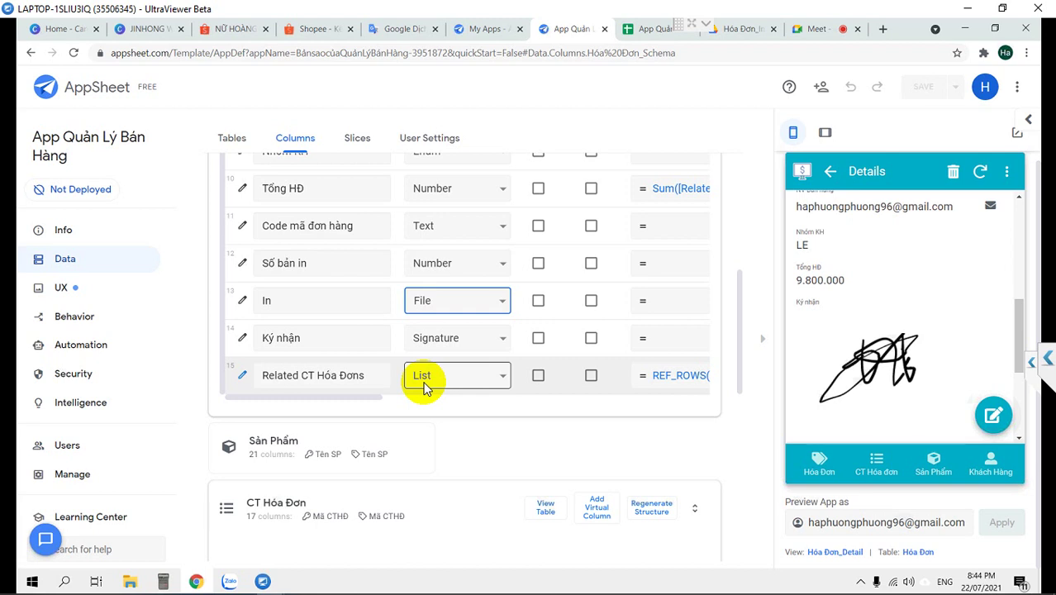
left_click(424, 376)
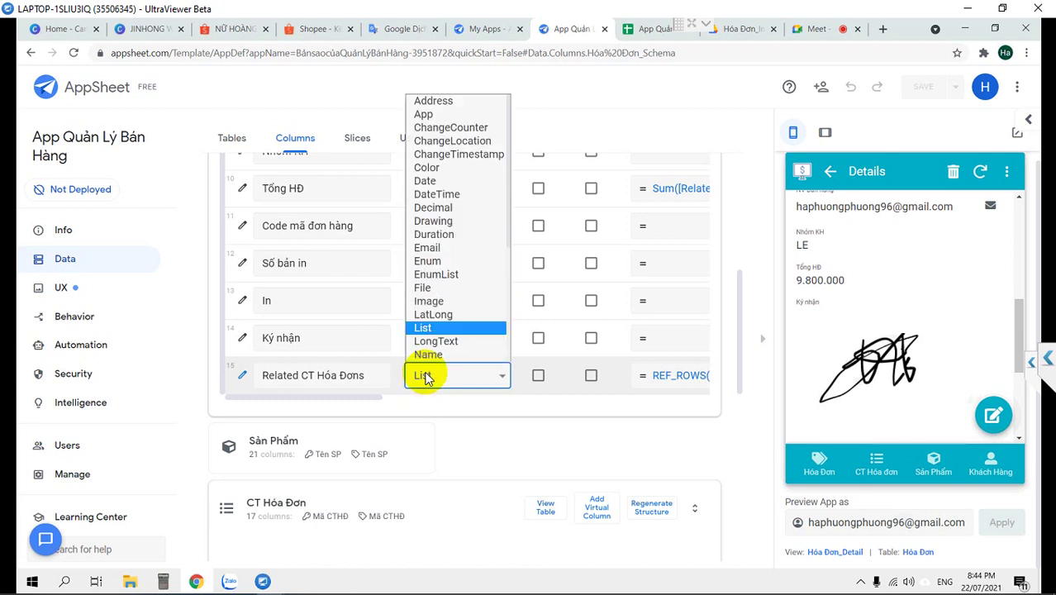
left_click(424, 376)
scroll(424, 376, "up", 2)
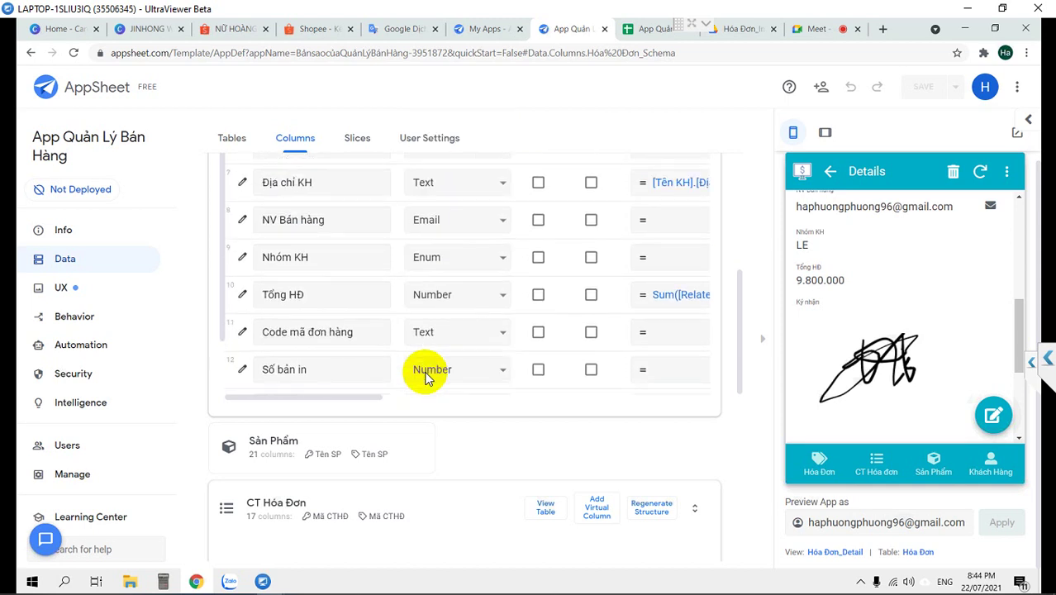
scroll(425, 376, "down", 1)
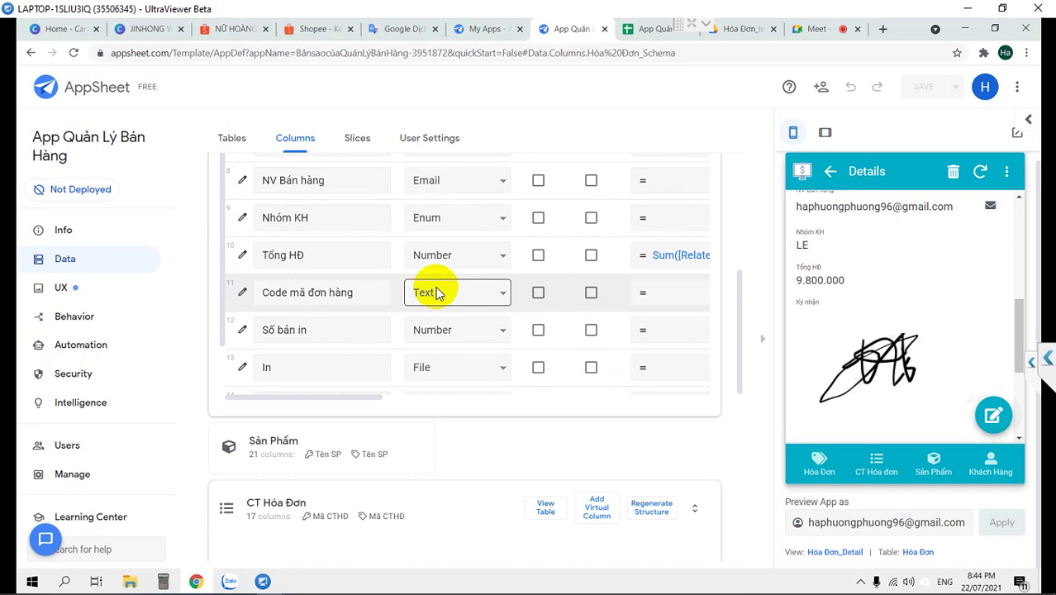
scroll(436, 294, "up", 1)
scroll(436, 293, "down", 2)
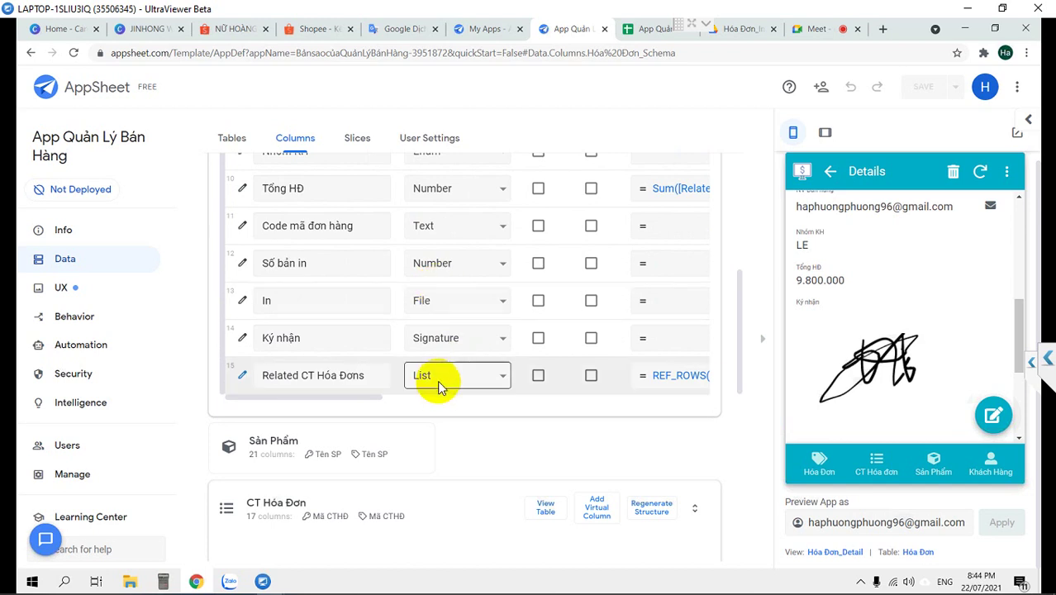
scroll(438, 377, "up", 1)
scroll(437, 377, "down", 1)
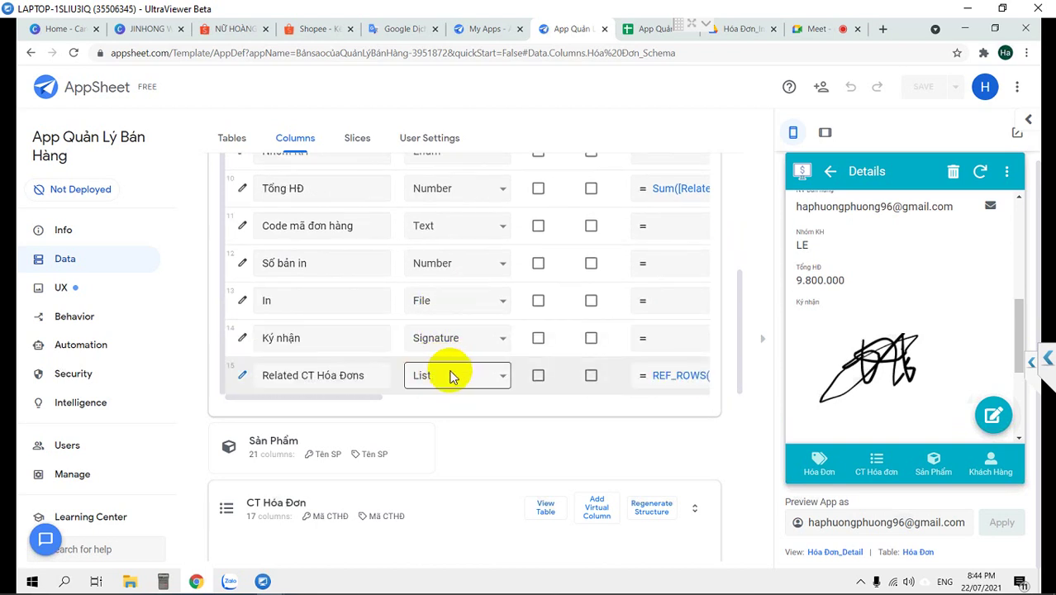
scroll(451, 376, "up", 1)
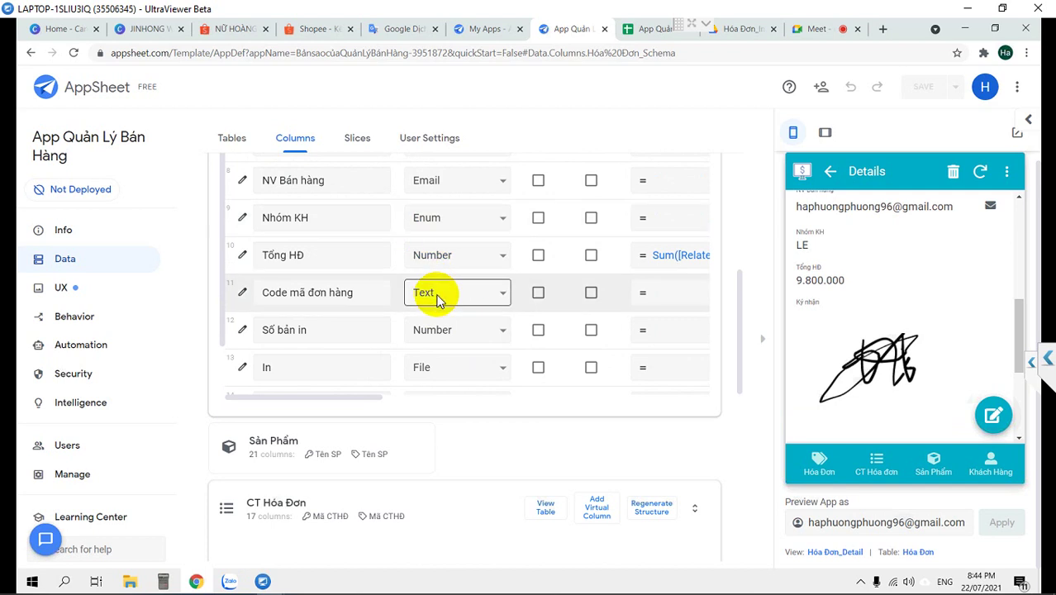
scroll(438, 299, "up", 1)
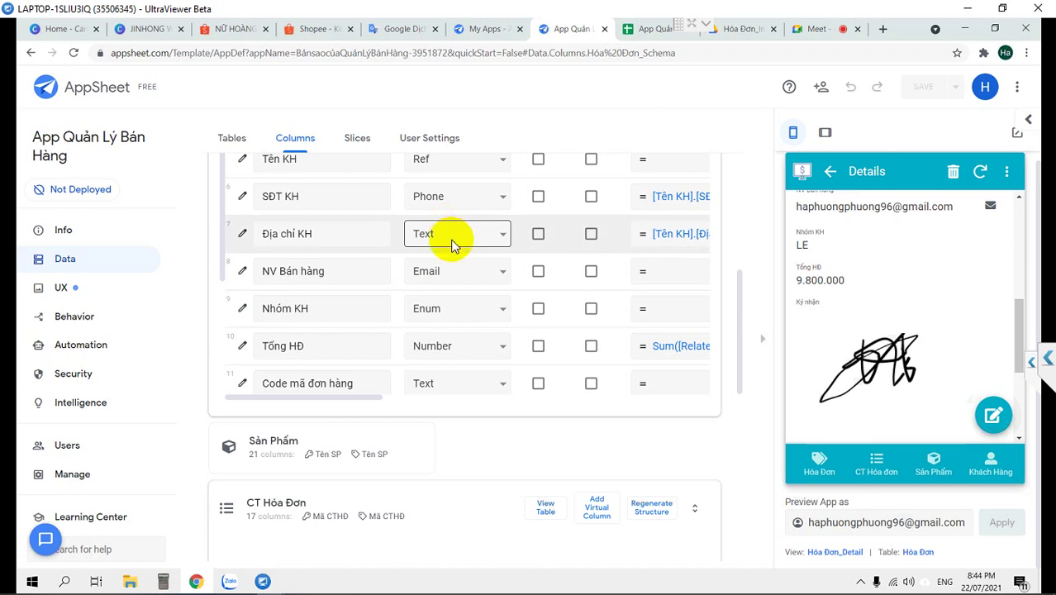
Pick XY from the Địa chỉ KH Type dropdown to replace Text
left_click(451, 235)
scroll(452, 244, "up", 5)
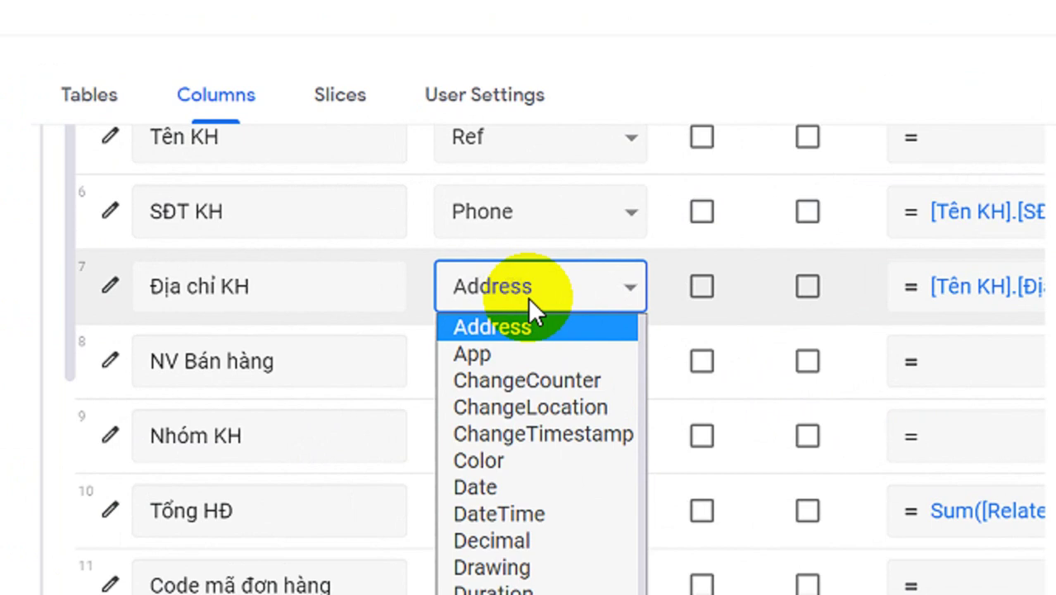
scroll(529, 450, "down", 5)
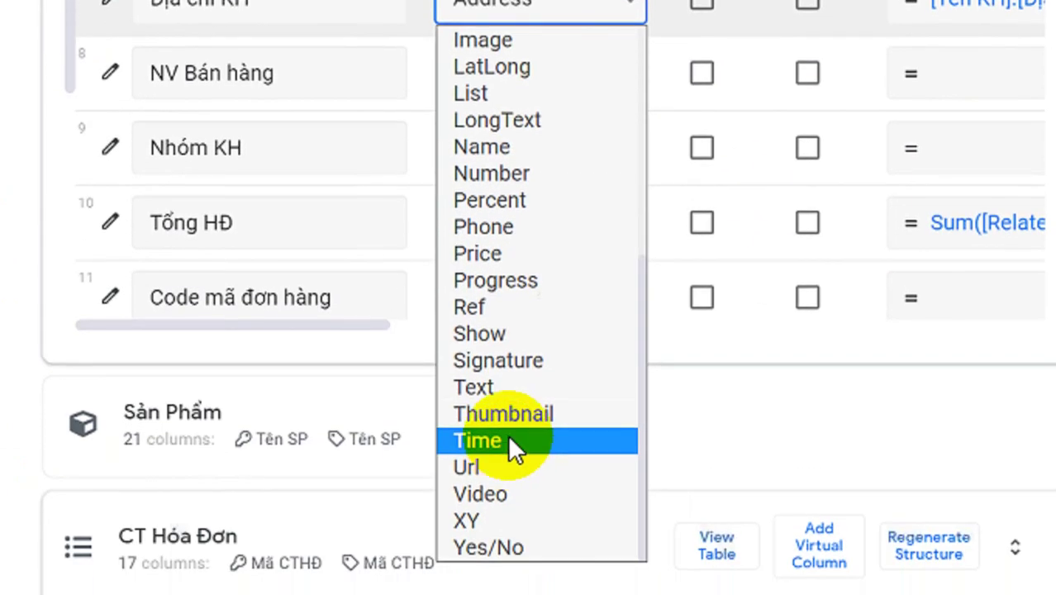
scroll(527, 161, "up", 5)
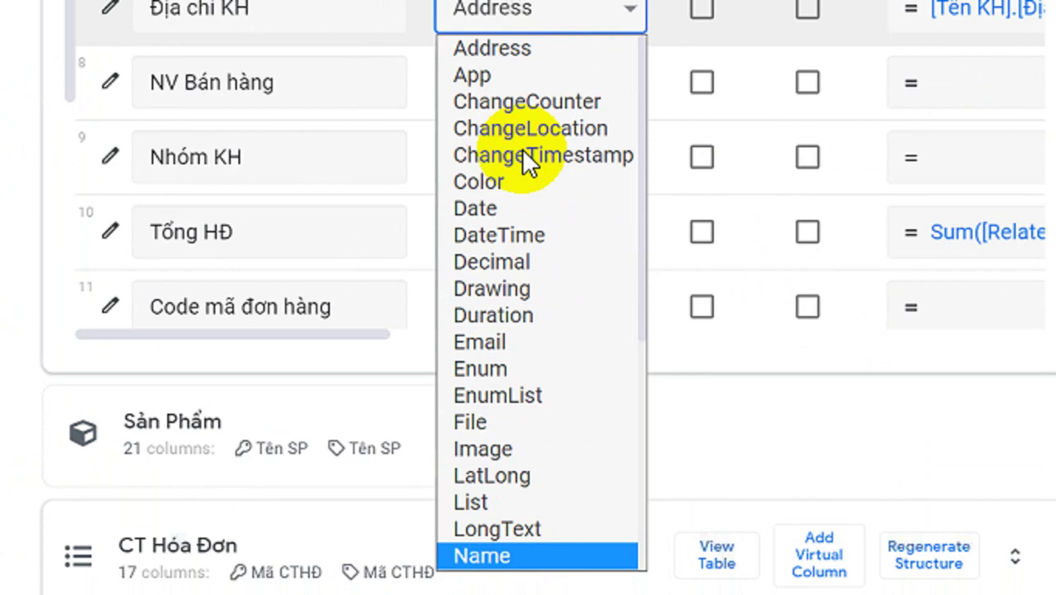
scroll(521, 148, "down", 5)
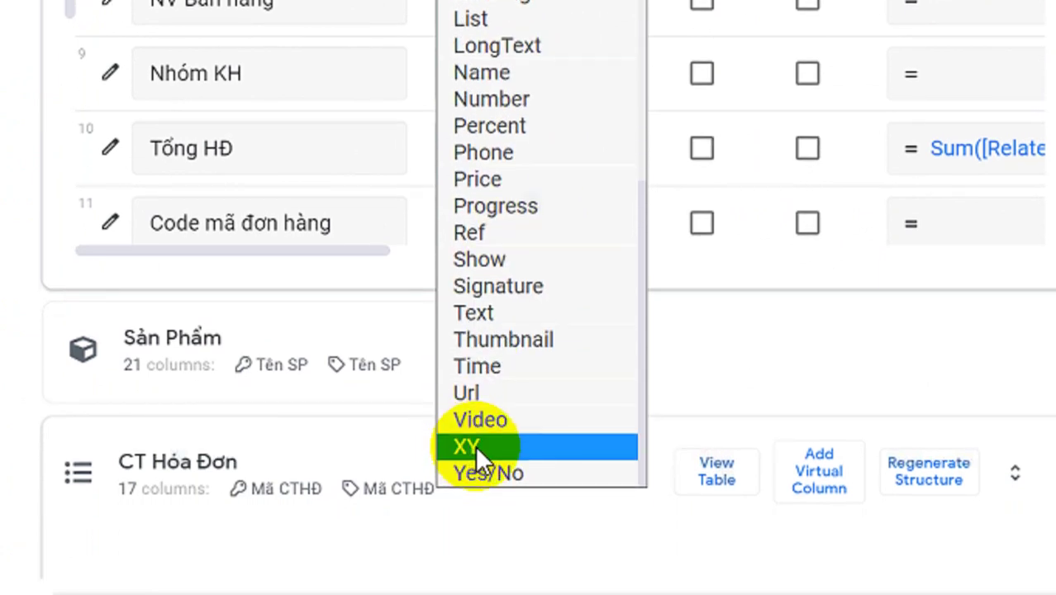
left_click(493, 444)
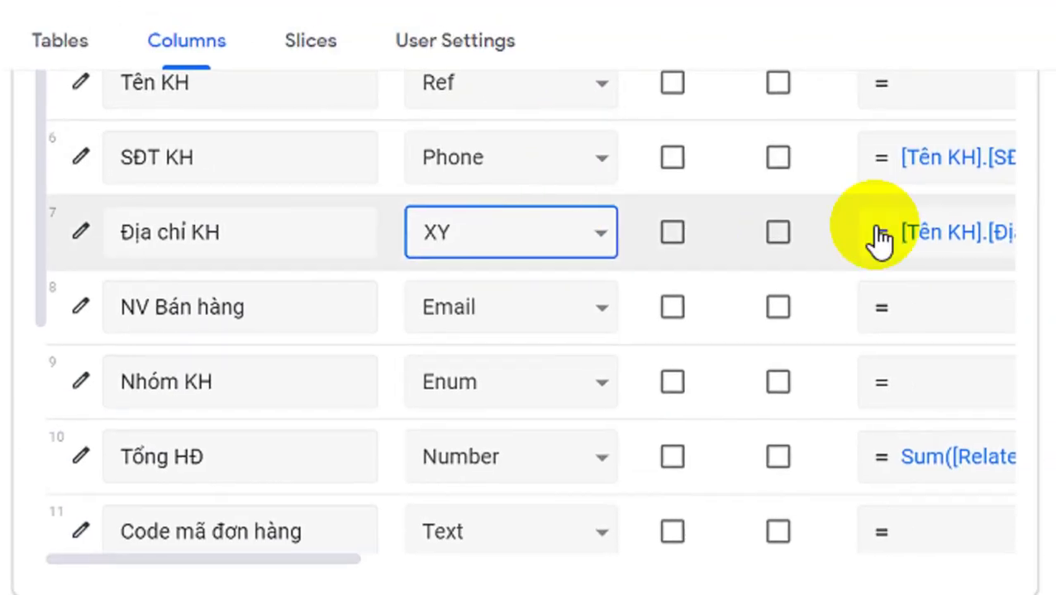
left_click(447, 235)
scroll(422, 428, "up", 5)
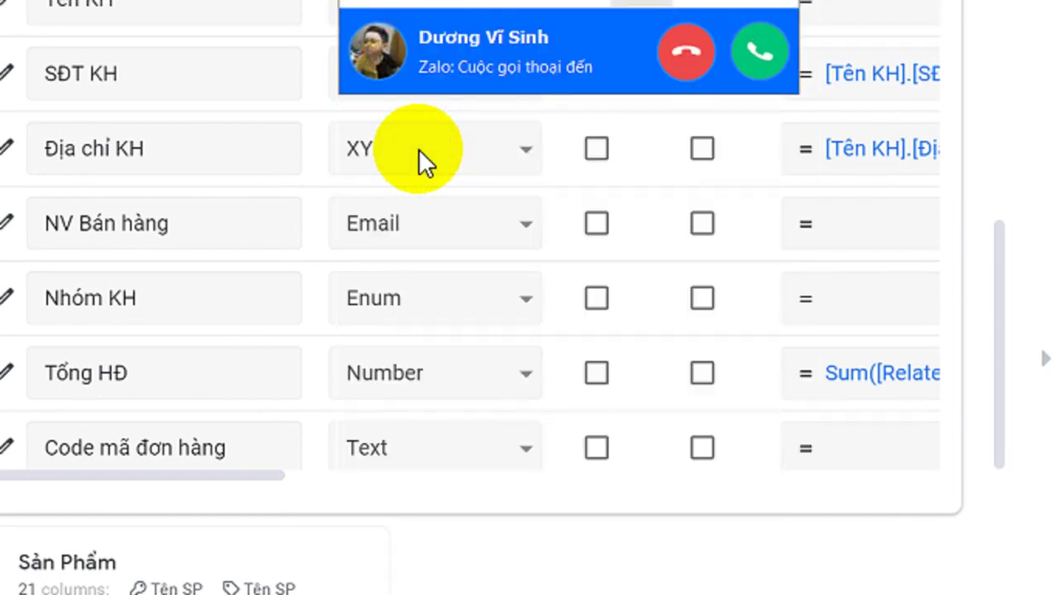
left_click(418, 149)
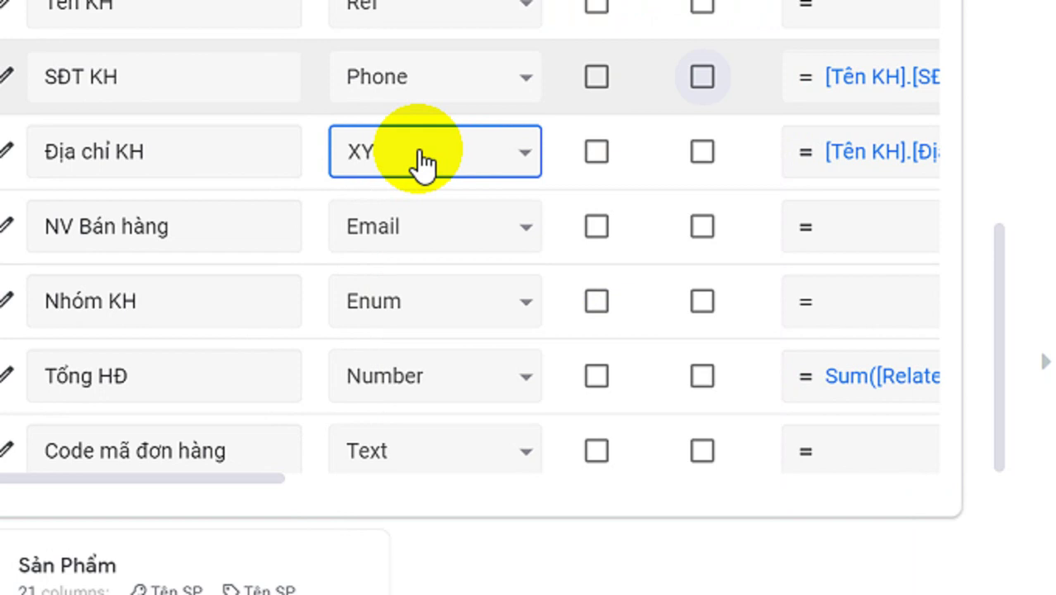
left_click(413, 153)
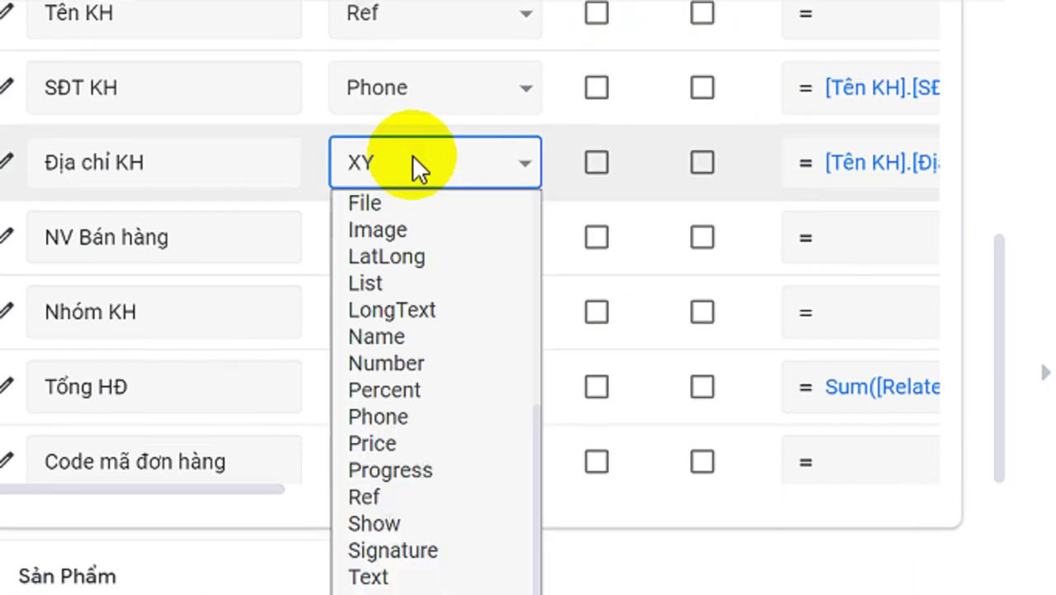
scroll(409, 210, "up", 5)
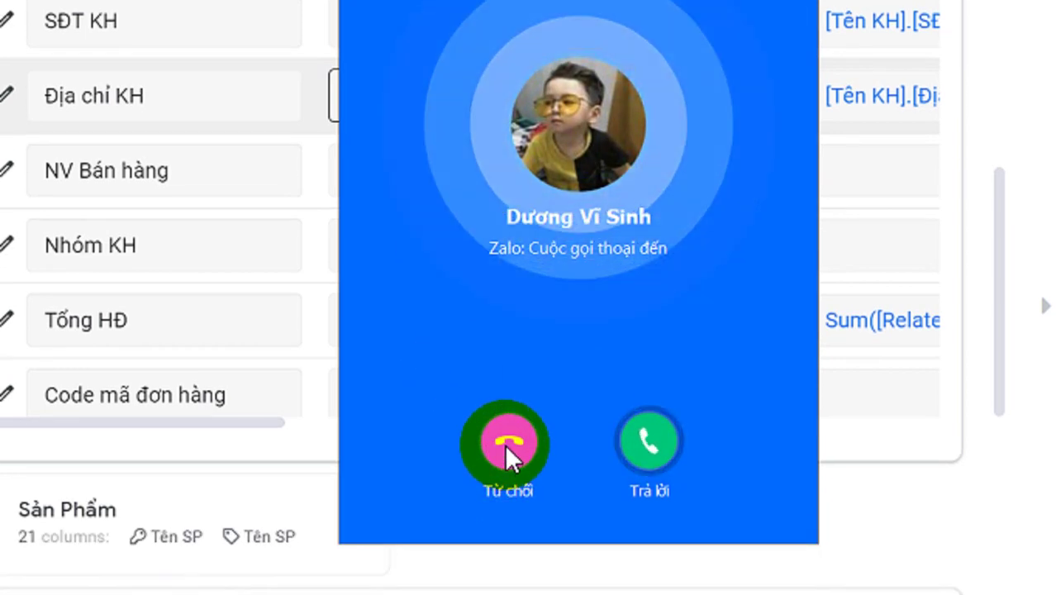
left_click(508, 506)
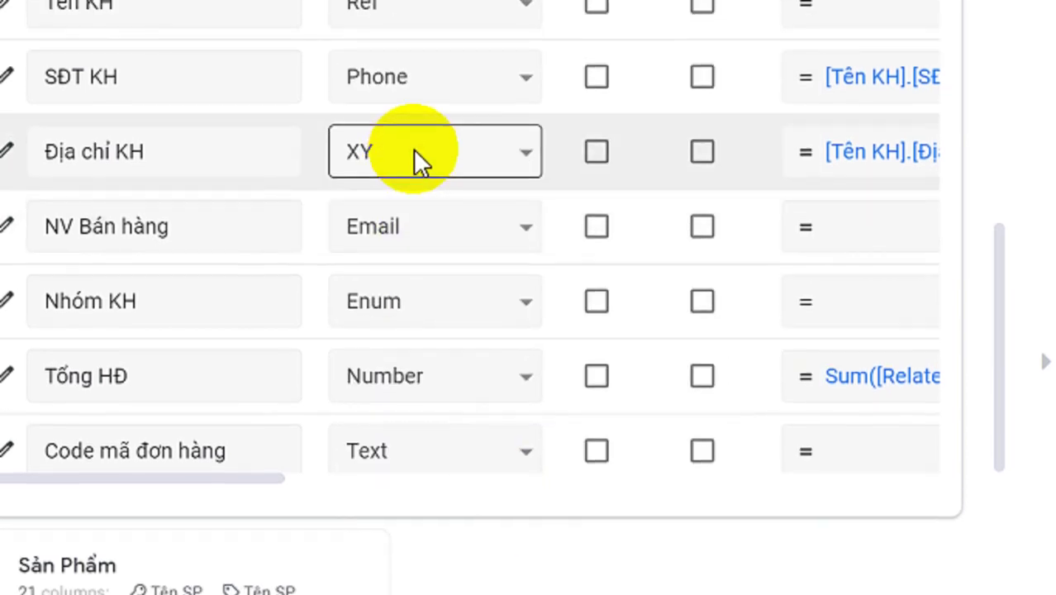
left_click(414, 97)
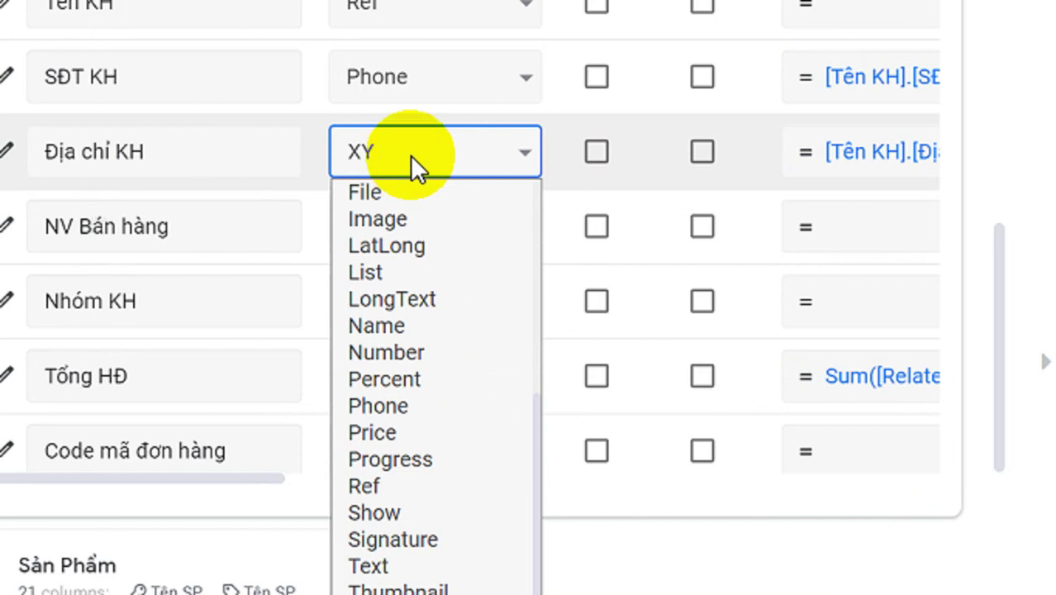
left_click(411, 157)
scroll(410, 155, "up", 2)
left_click(409, 153)
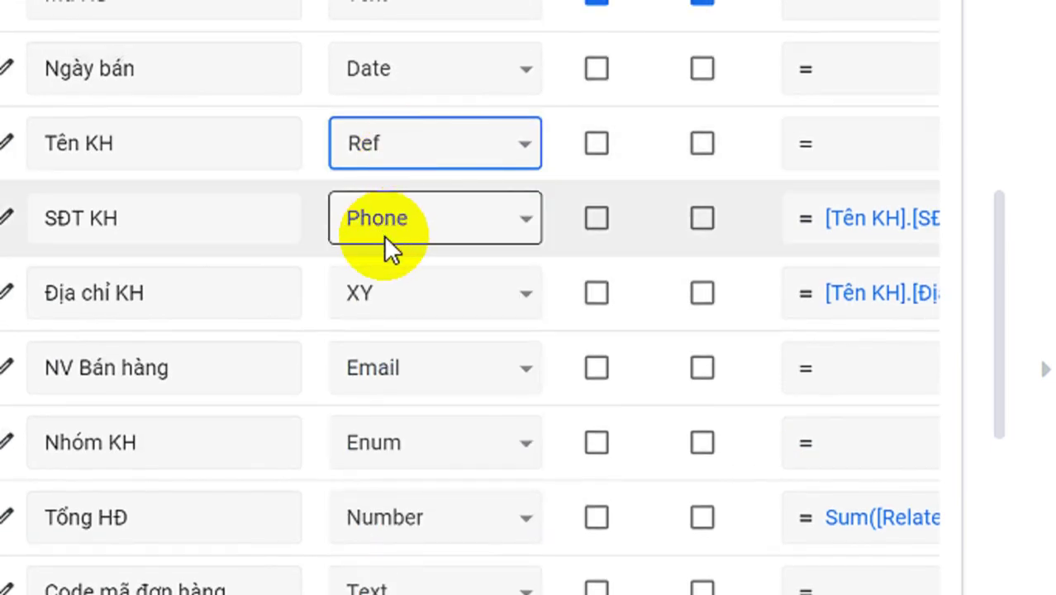
left_click(376, 289)
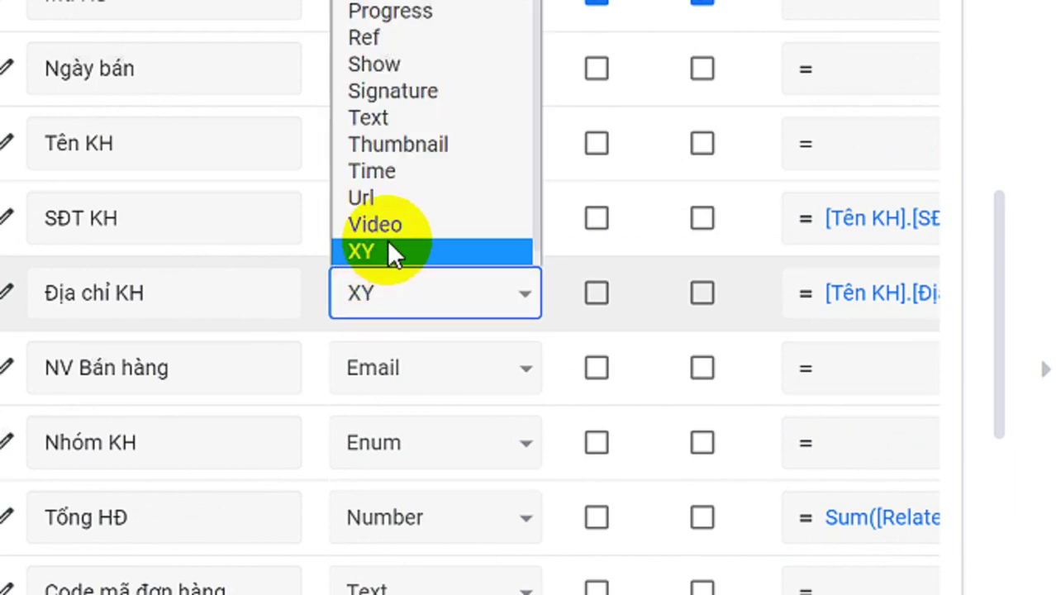
scroll(387, 240, "up", 3)
scroll(387, 239, "down", 3)
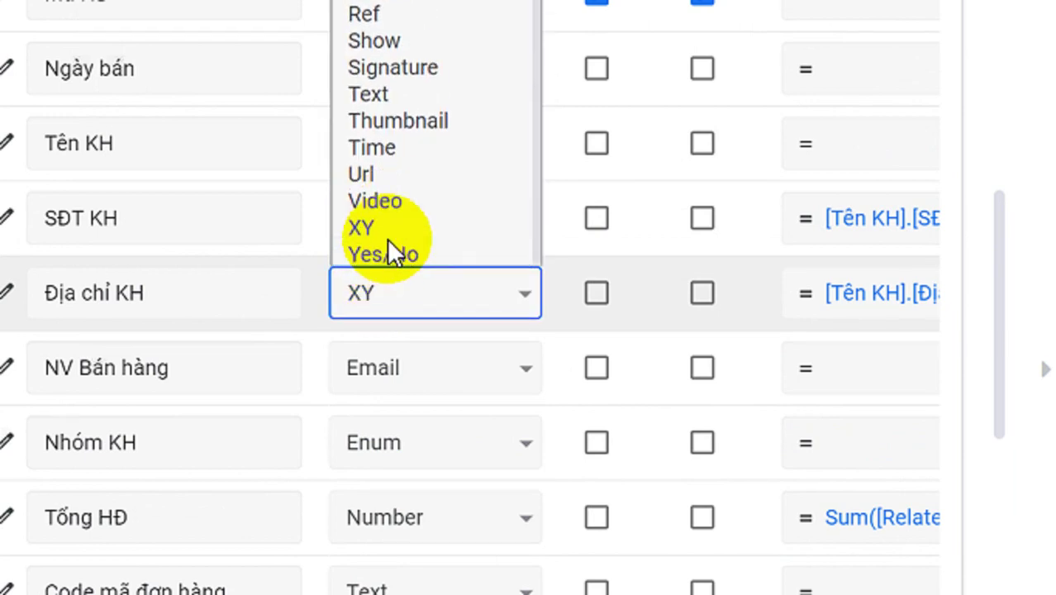
scroll(388, 227, "up", 8)
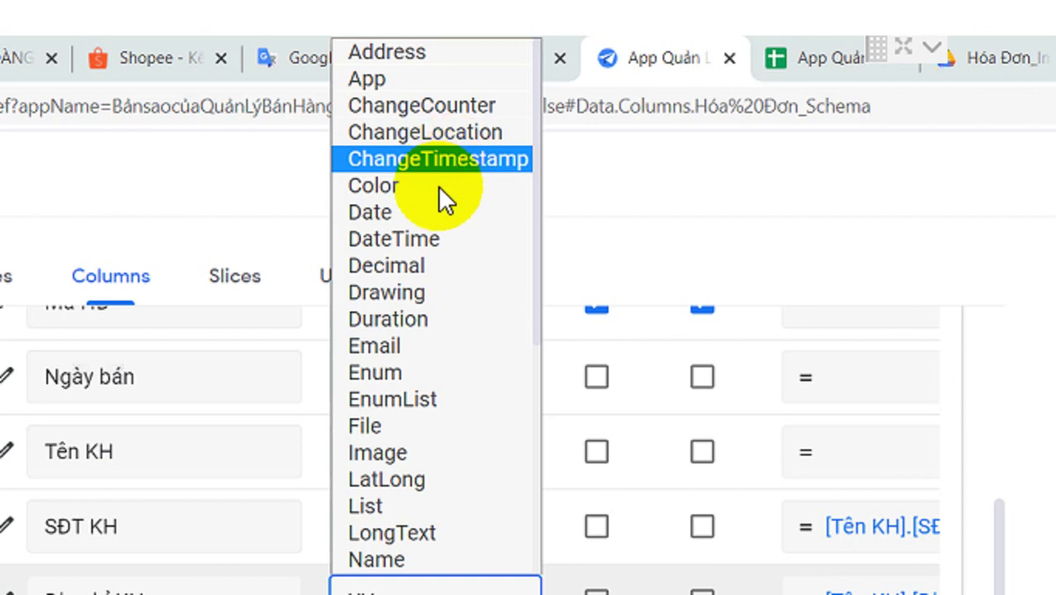
Switch the Địa chỉ KH column from XY to the LatLong type
scroll(418, 431, "down", 3)
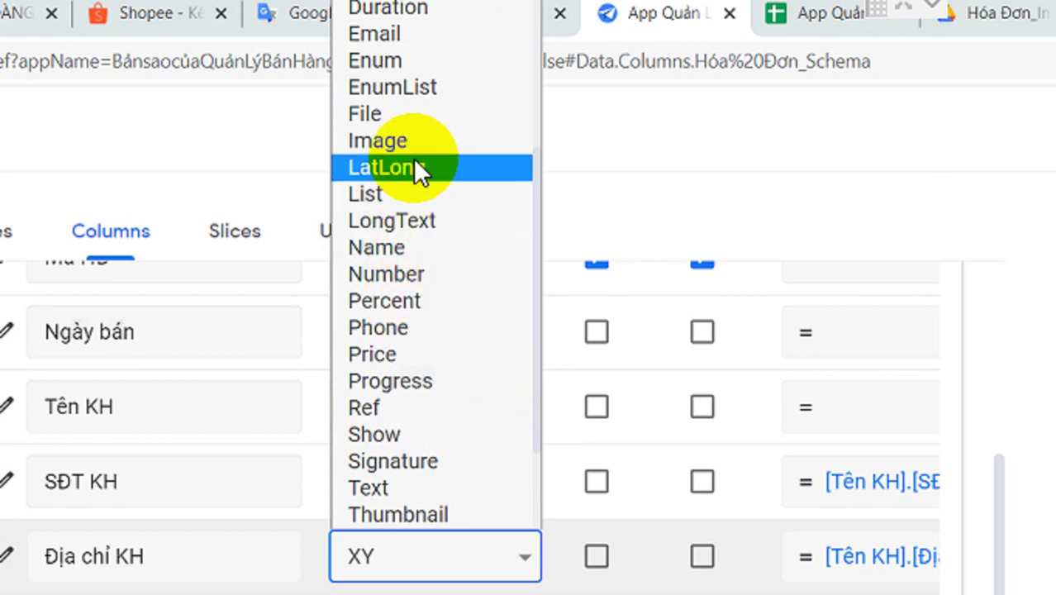
key("Escape")
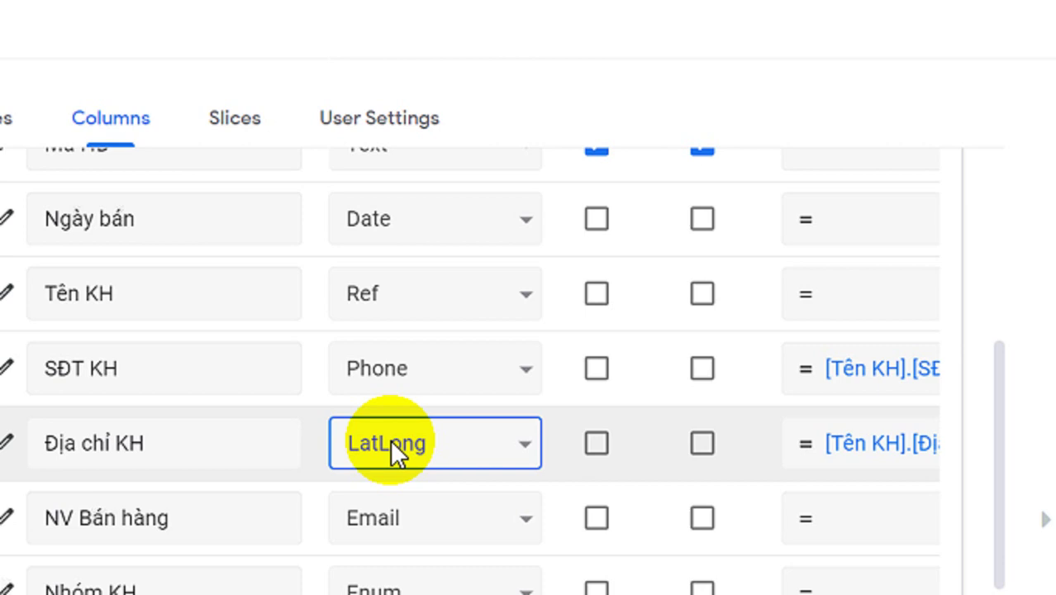
left_click(390, 439)
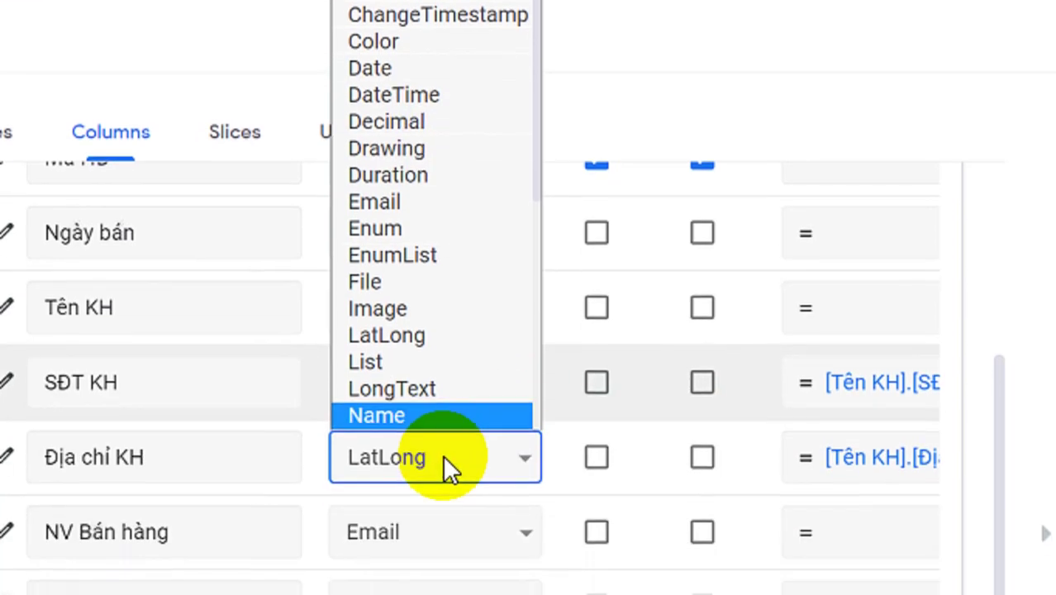
left_click(443, 588)
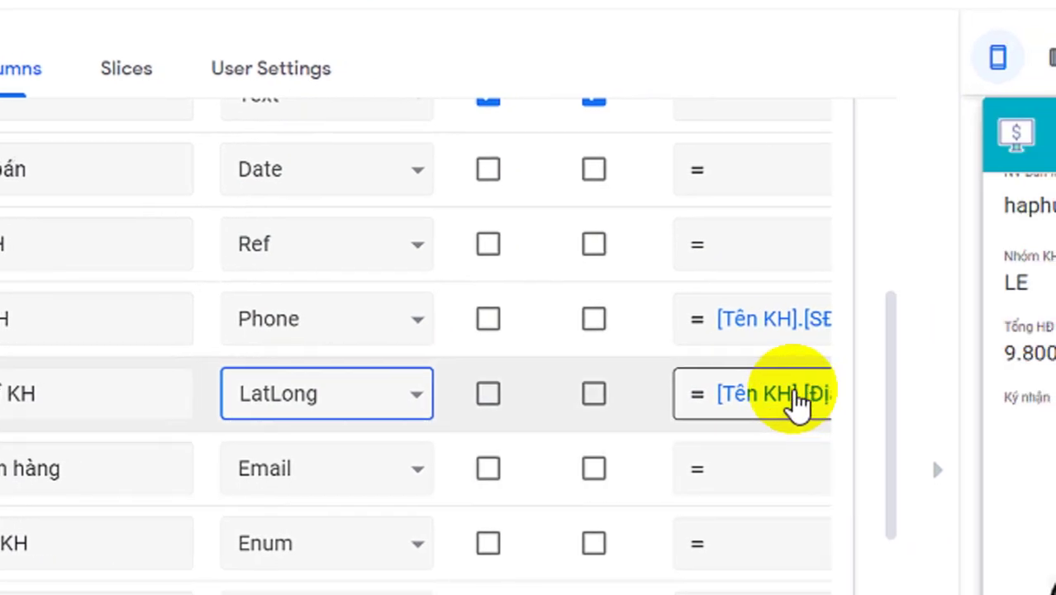
Reopen the Địa chỉ KH Type list and choose Address at the top
left_click_drag(264, 424, 268, 420)
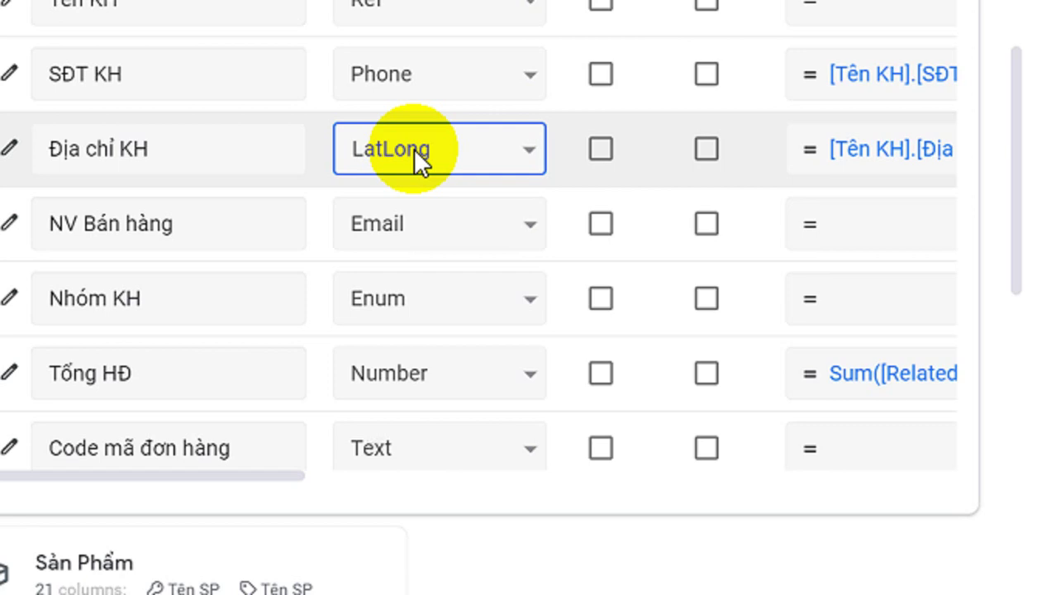
left_click(415, 151)
left_click(415, 152)
left_click(415, 151)
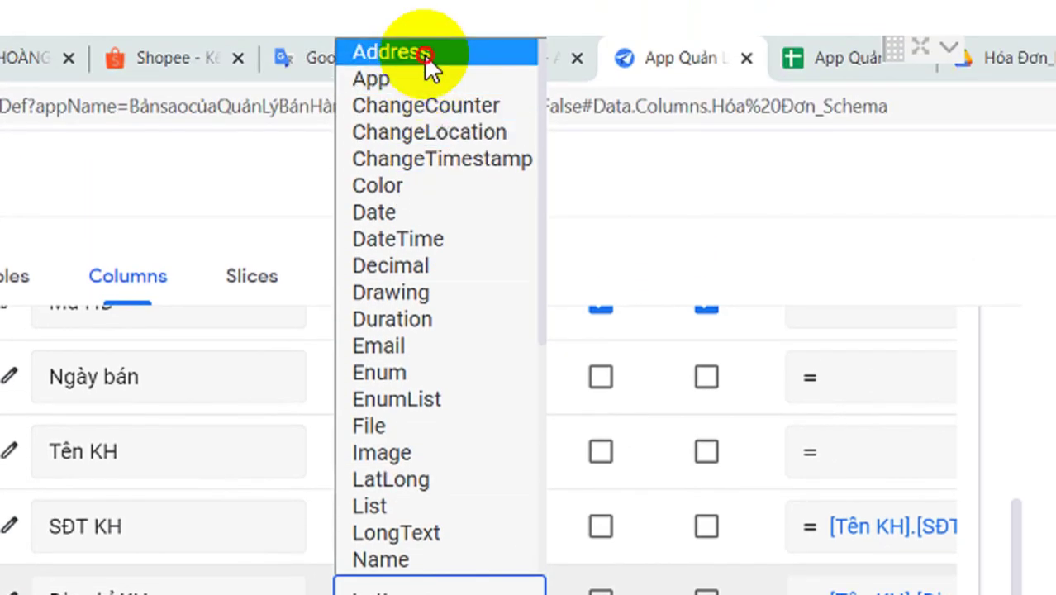
left_click(423, 55)
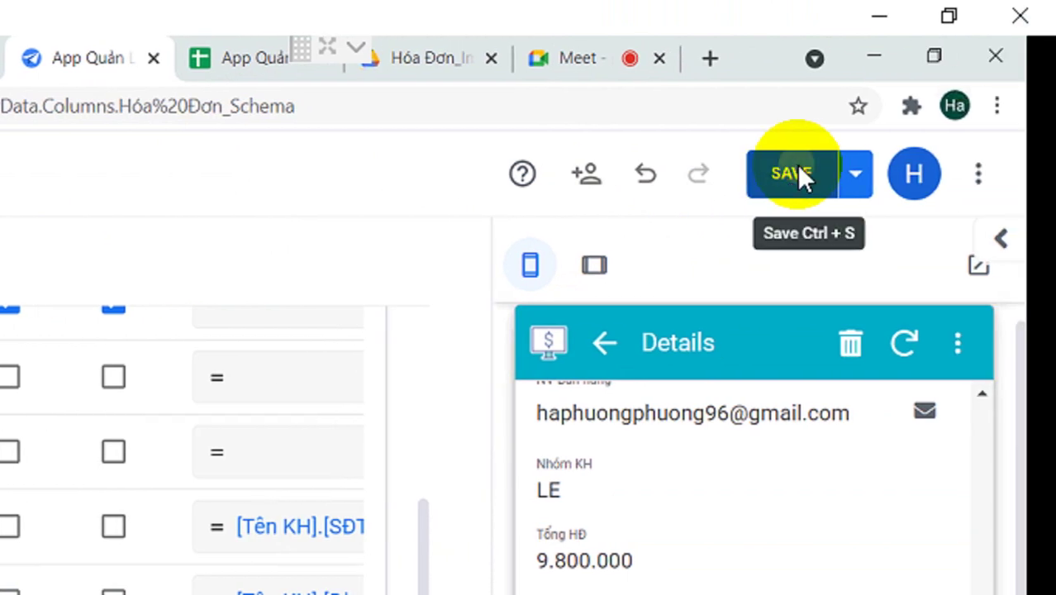
Save the column changes and open the app standalone in a new tab on Hóa Đơn
left_click(799, 175)
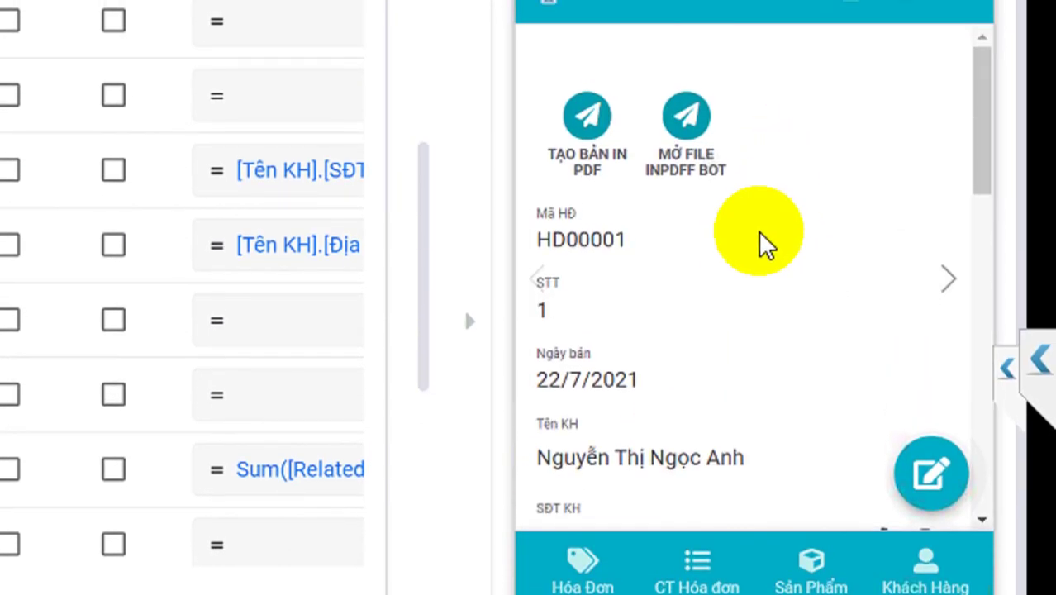
scroll(759, 233, "down", 3)
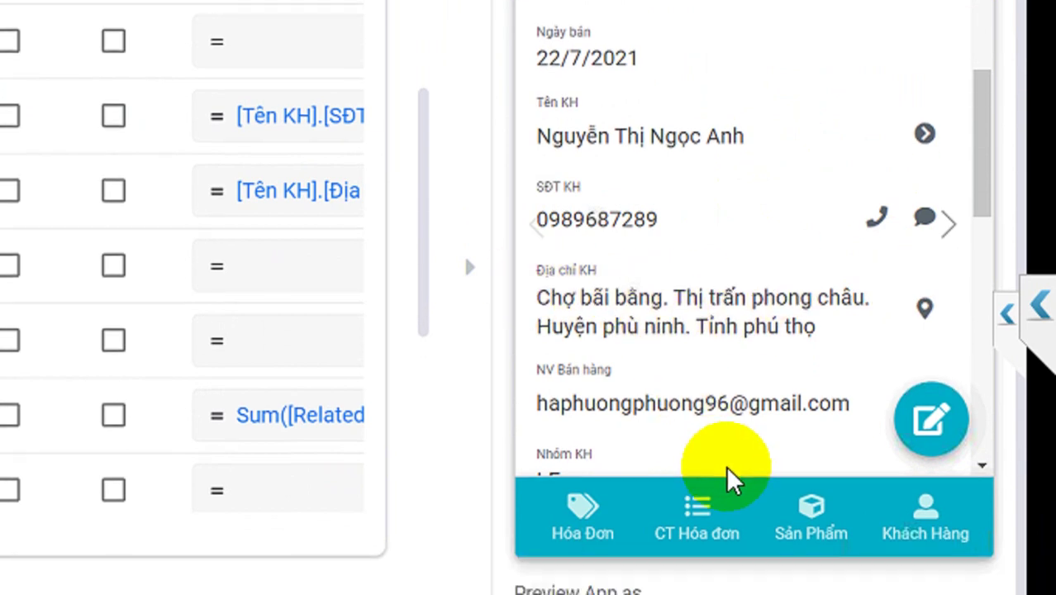
left_click(578, 584)
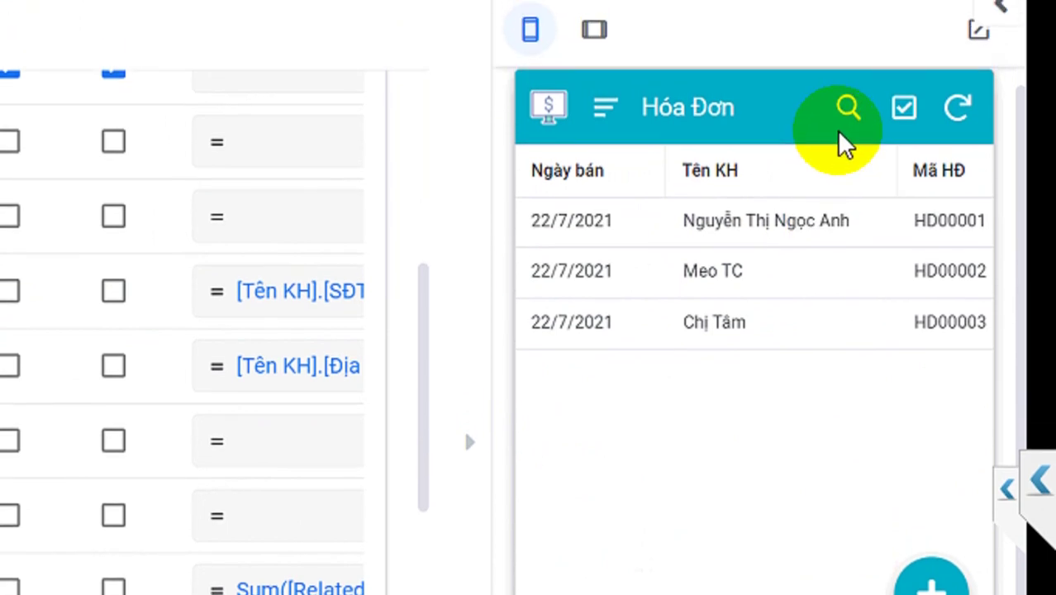
left_click(982, 153)
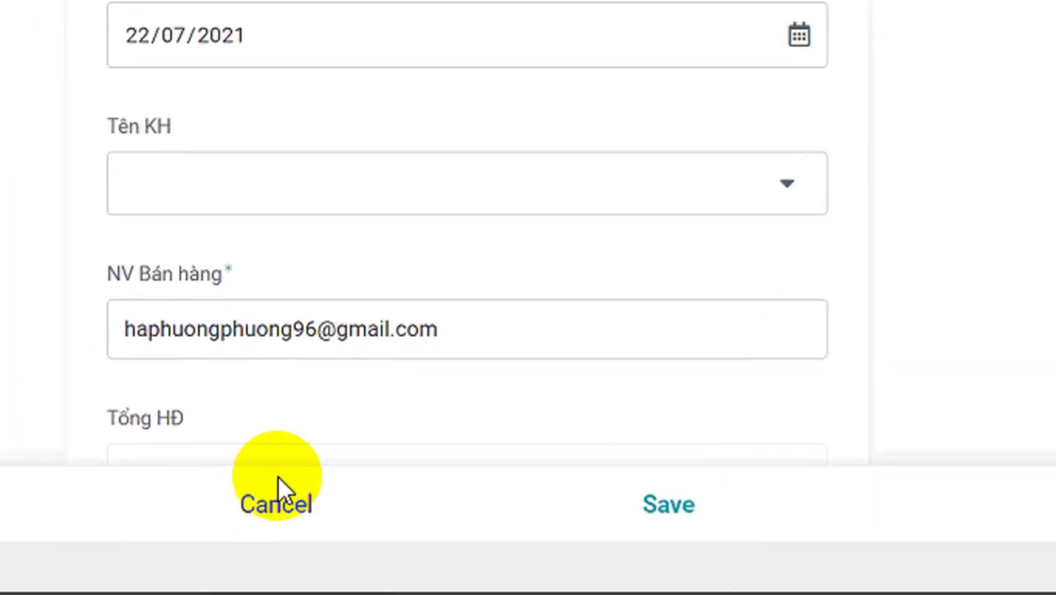
left_click(276, 491)
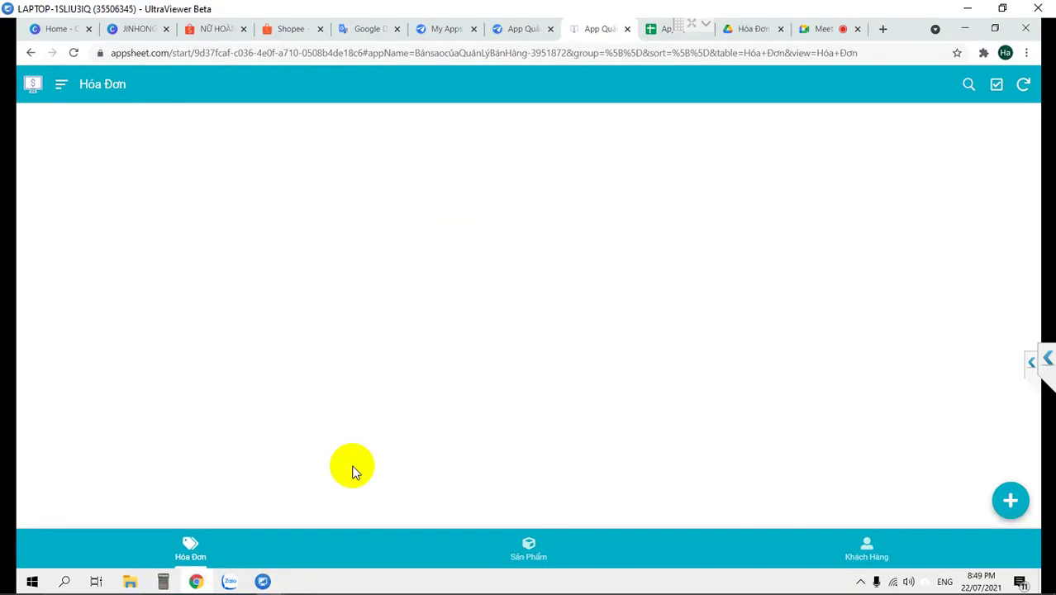
Flip to Sản Phẩm and back to the Hóa Đơn invoice list, then return to the editor tab
left_click(533, 549)
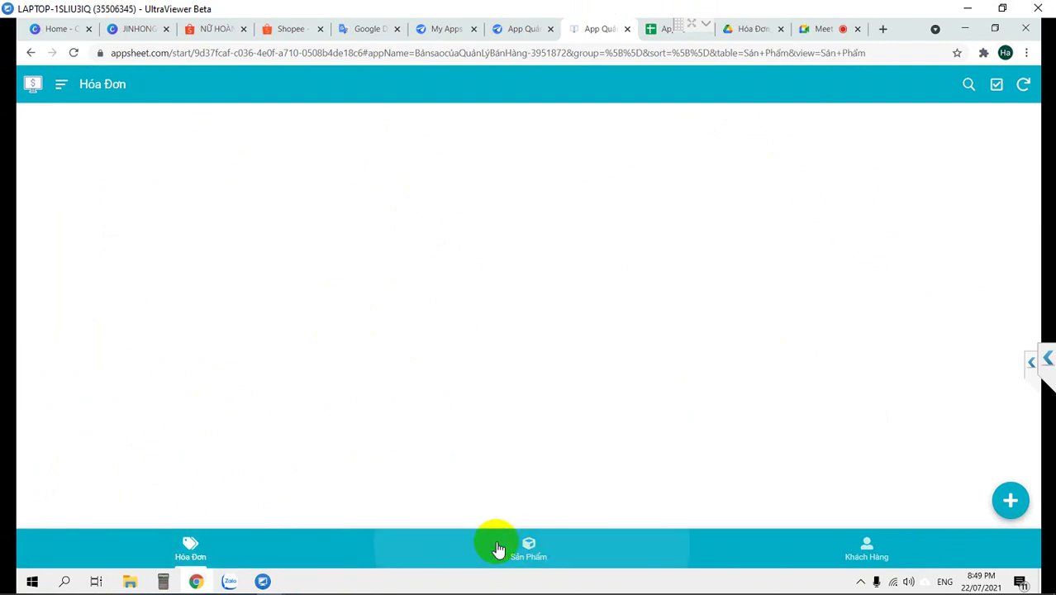
left_click(195, 547)
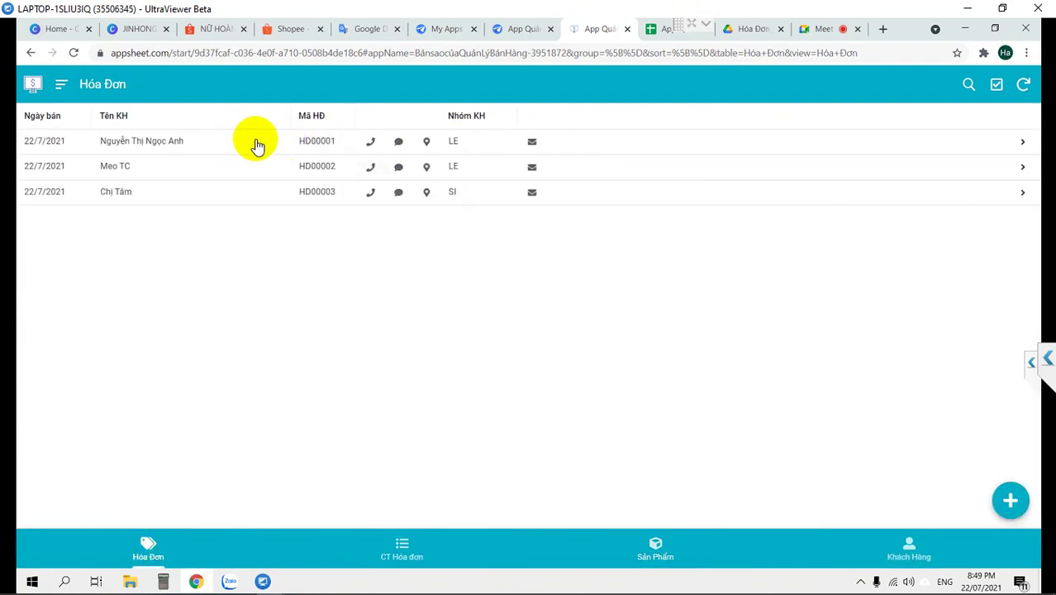
left_click(533, 29)
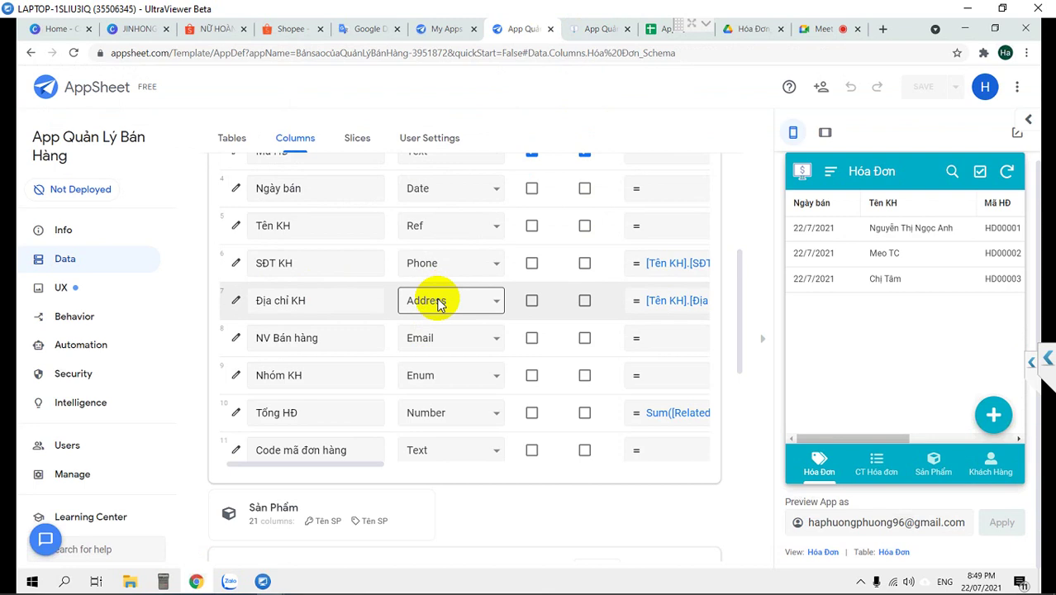
Open the Address-typed Địa chỉ KH column settings and expand its Type Details section
left_click(440, 304)
left_click(425, 301)
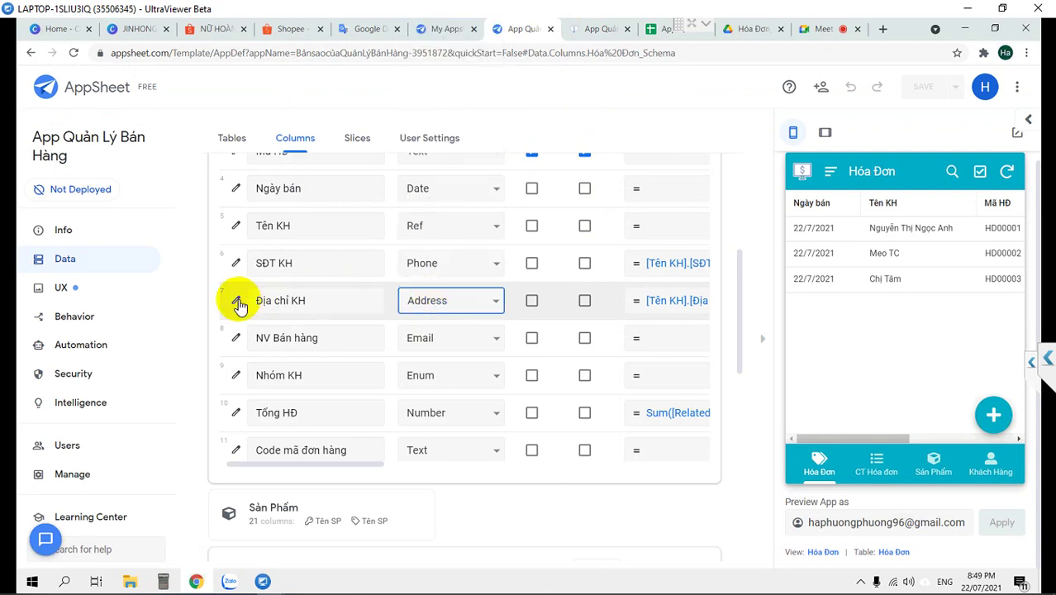
left_click(237, 303)
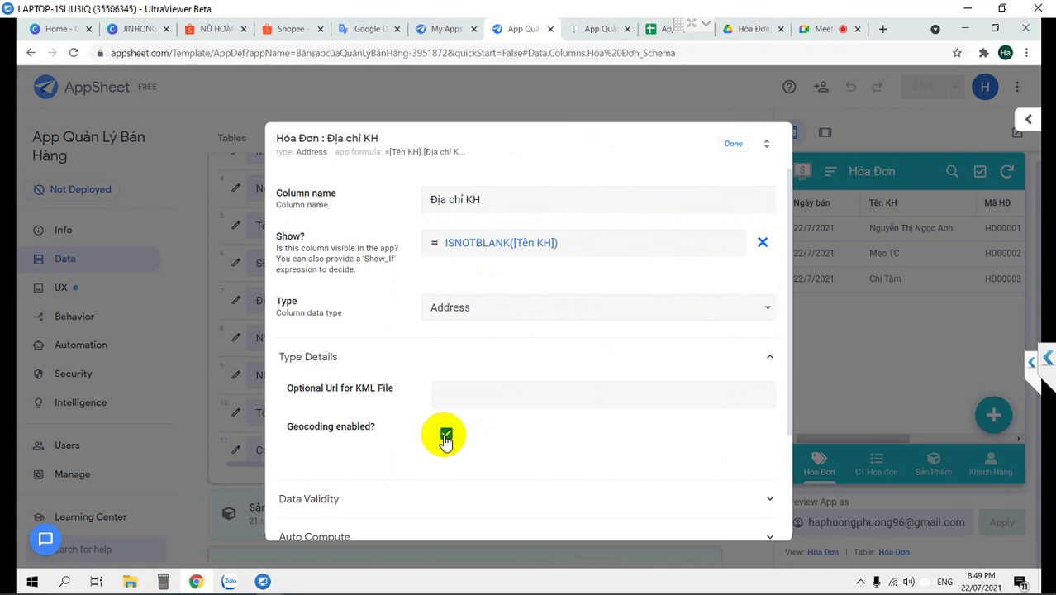
left_click(471, 394)
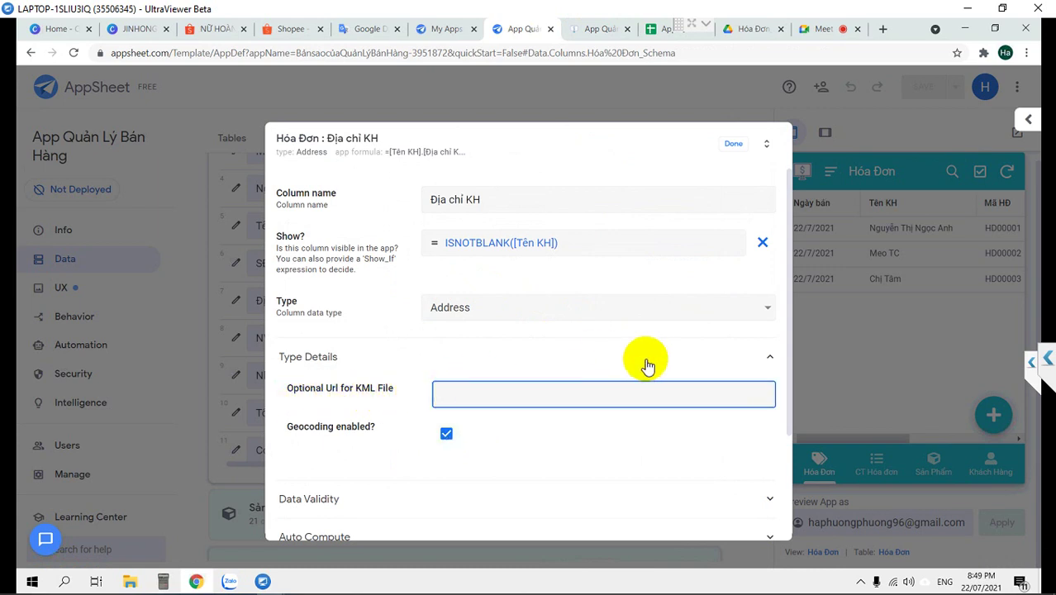
left_click(679, 363)
left_click(679, 363)
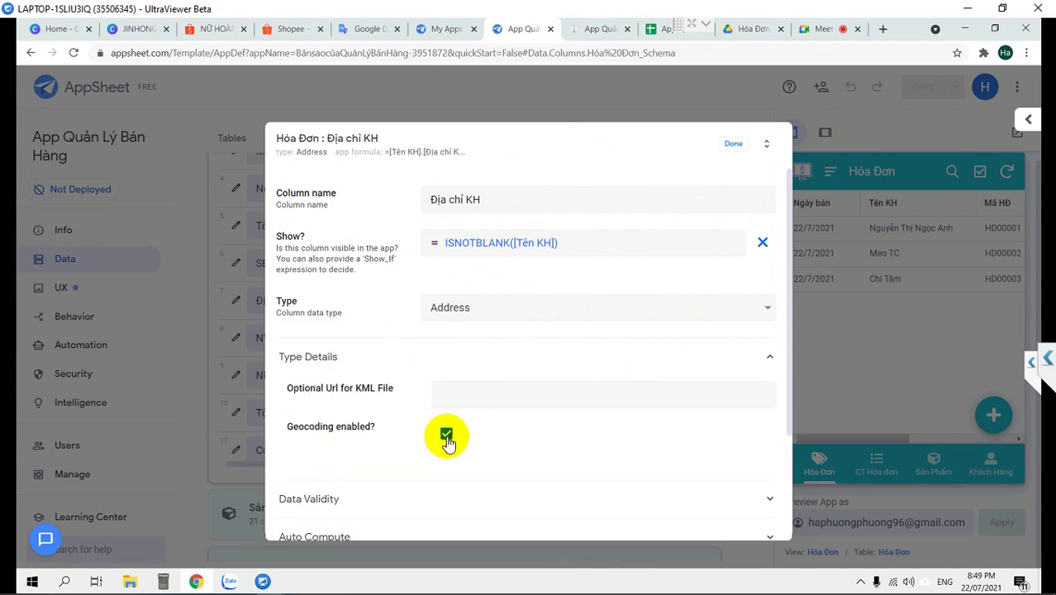
Close the Địa chỉ KH settings, save the app, and switch the preview to Tablet layout
left_click(734, 149)
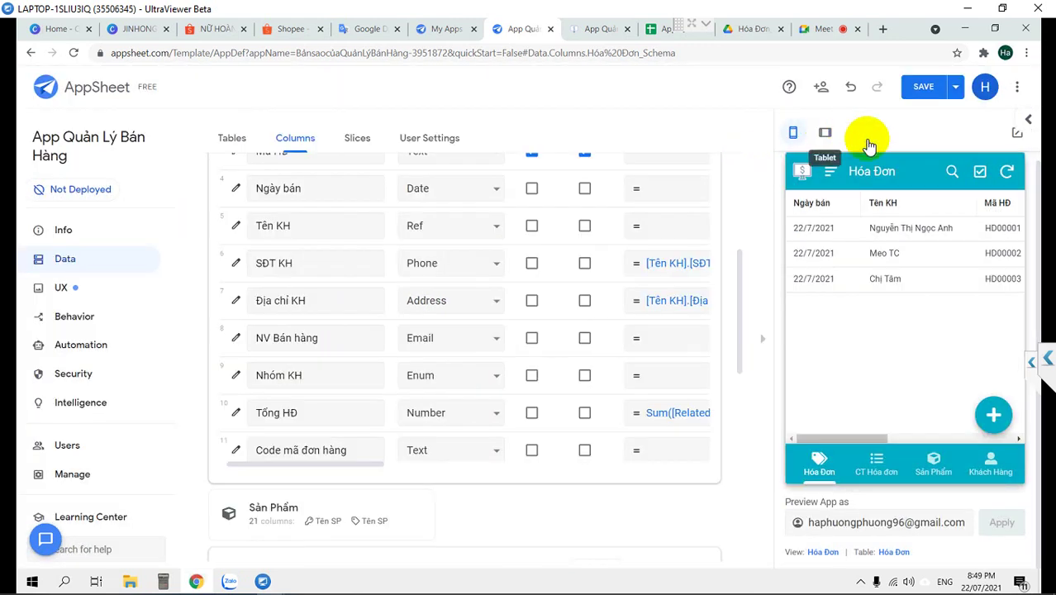
left_click(917, 89)
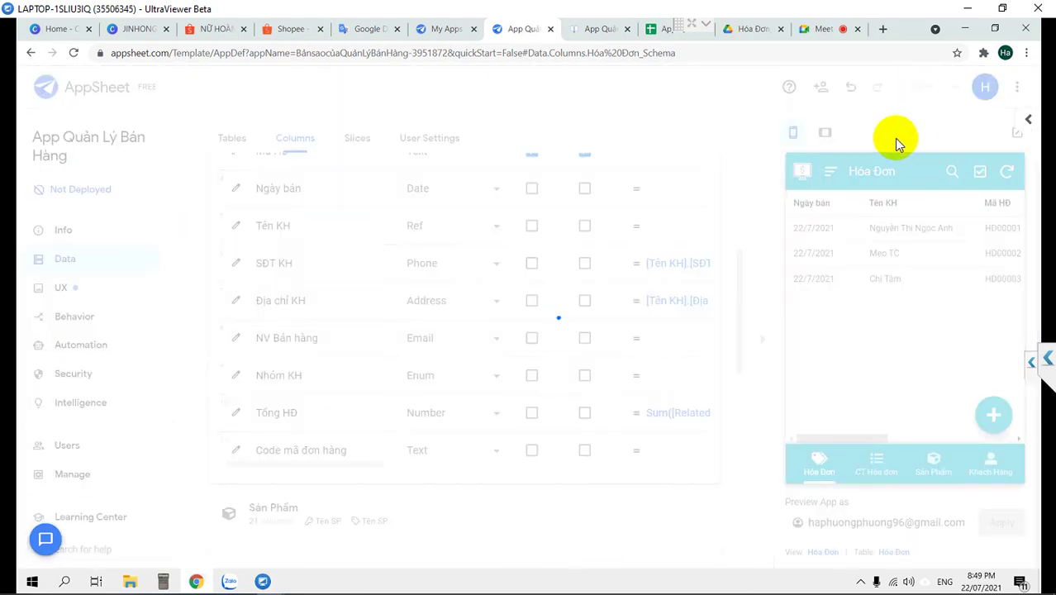
left_click(823, 137)
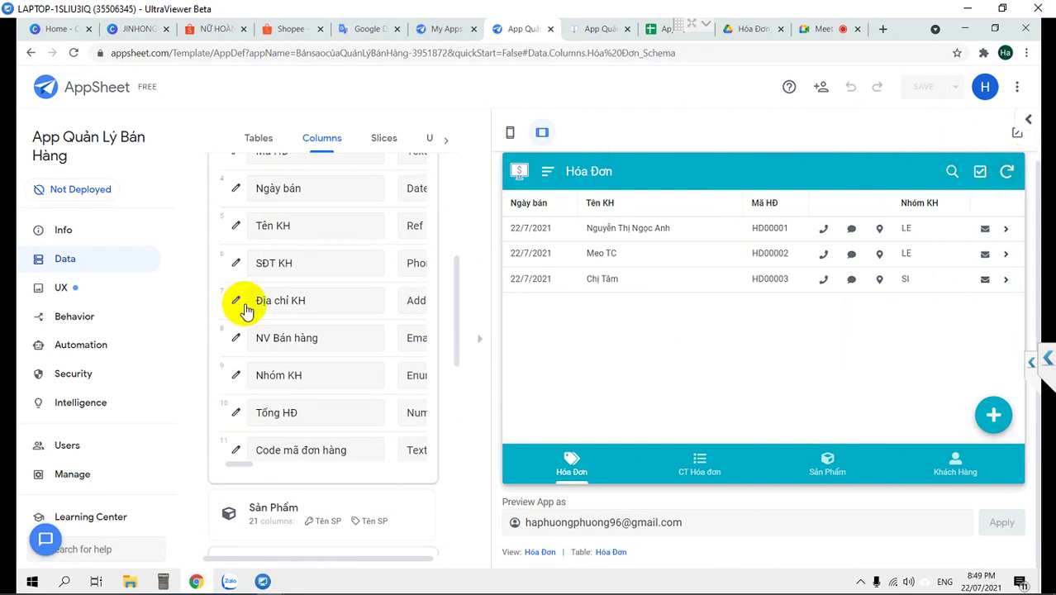
left_click(256, 378)
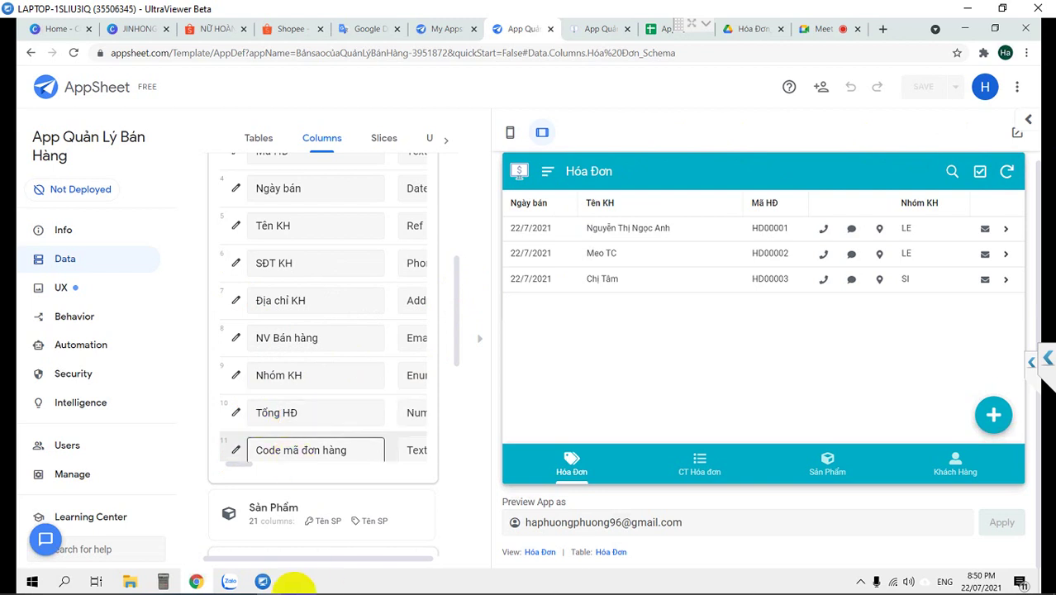
scroll(235, 248, "up", 1)
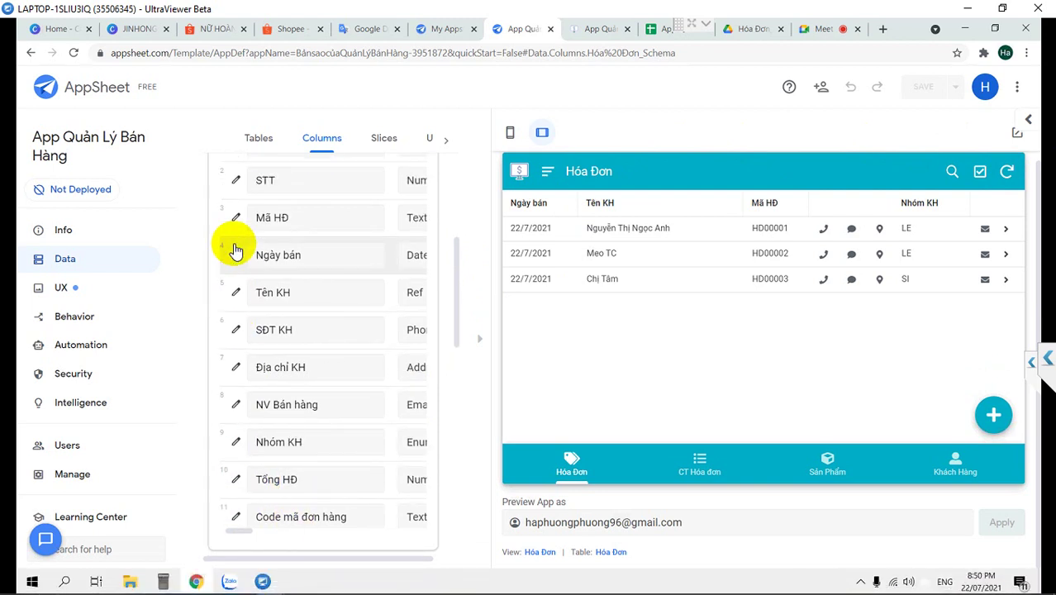
Retype Địa chỉ KH from Address to Text, close the column editor and save the app
left_click(235, 369)
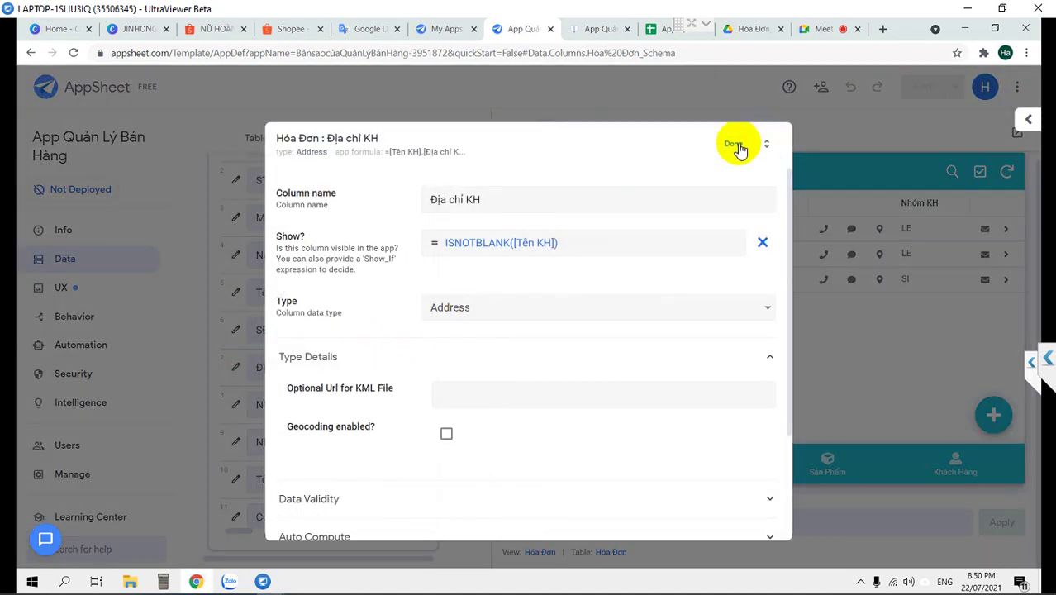
left_click(532, 312)
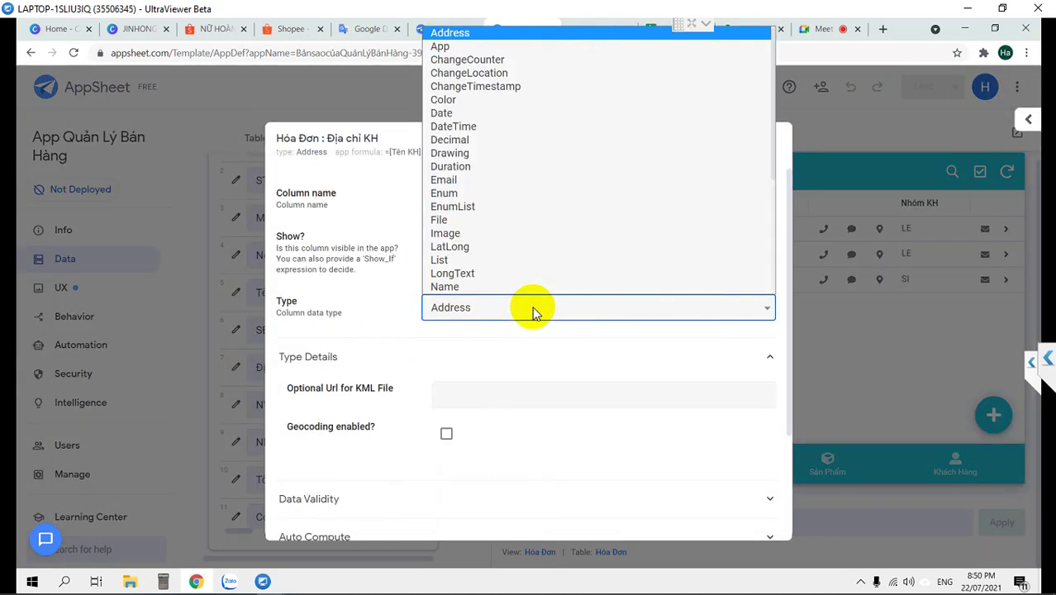
key("t")
key("Return")
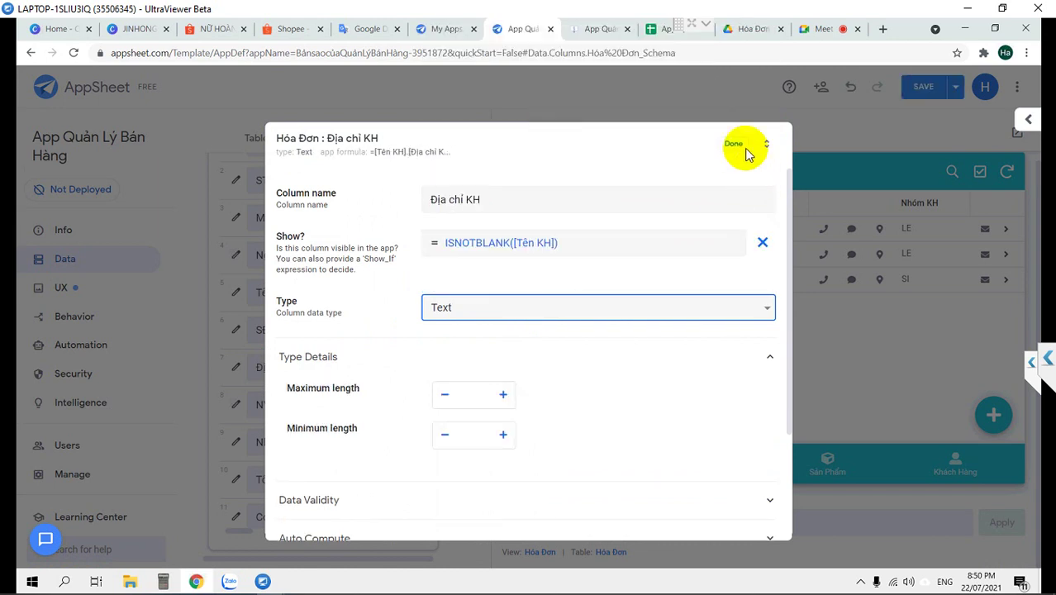
left_click(734, 146)
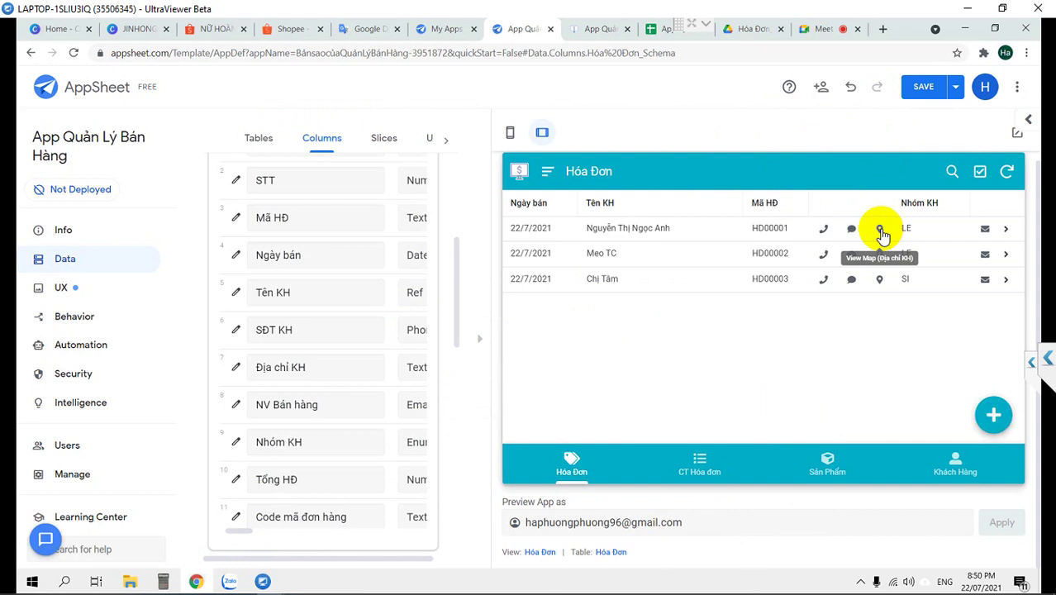
left_click(915, 86)
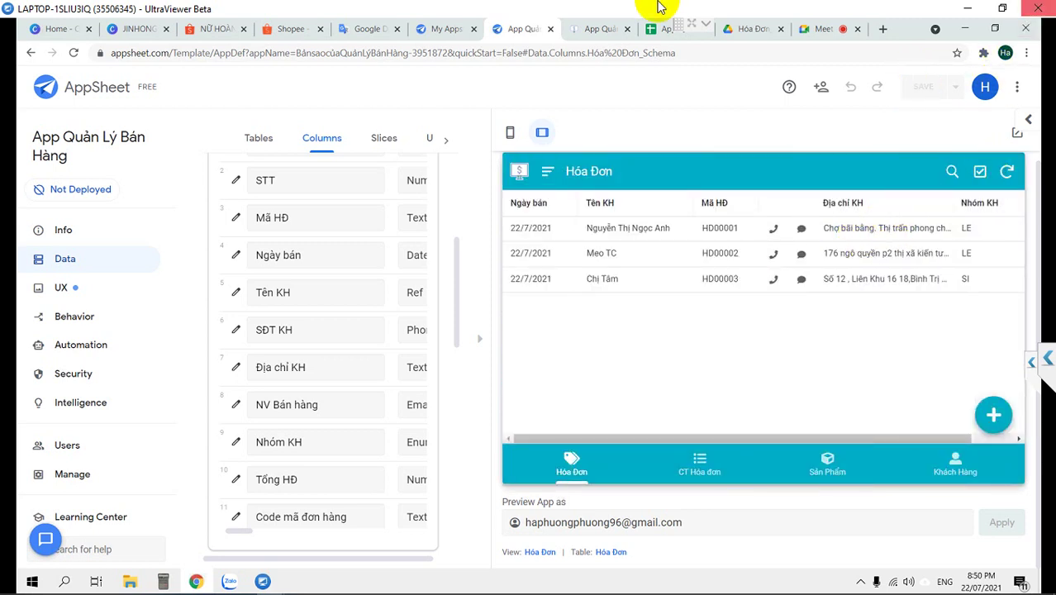
Switch the app preview to phone layout and scroll through the Hóa Đơn columns
scroll(308, 314, "up", 1)
scroll(308, 314, "up", 3)
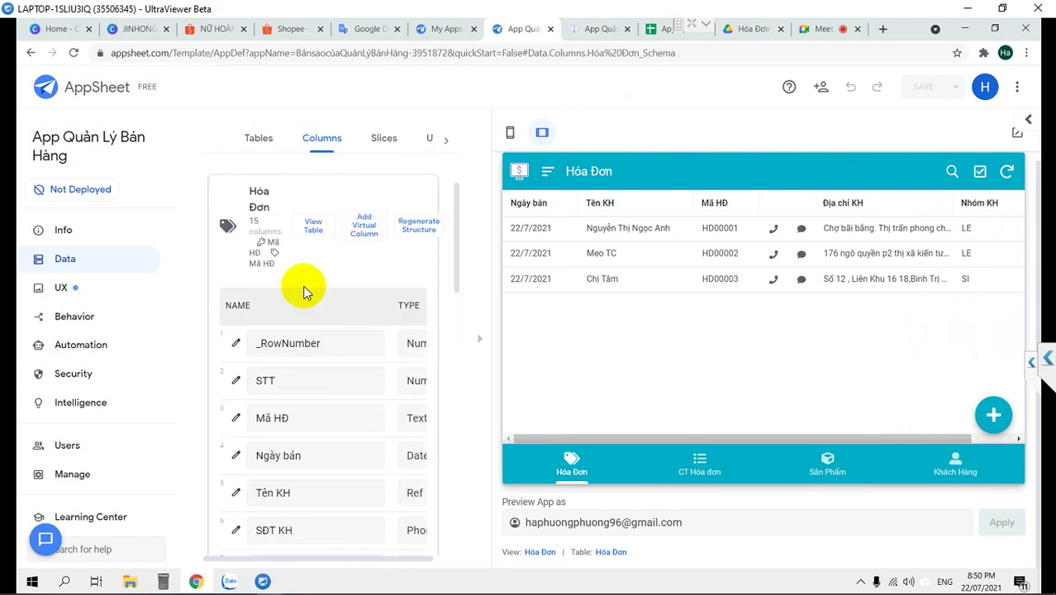
left_click(510, 132)
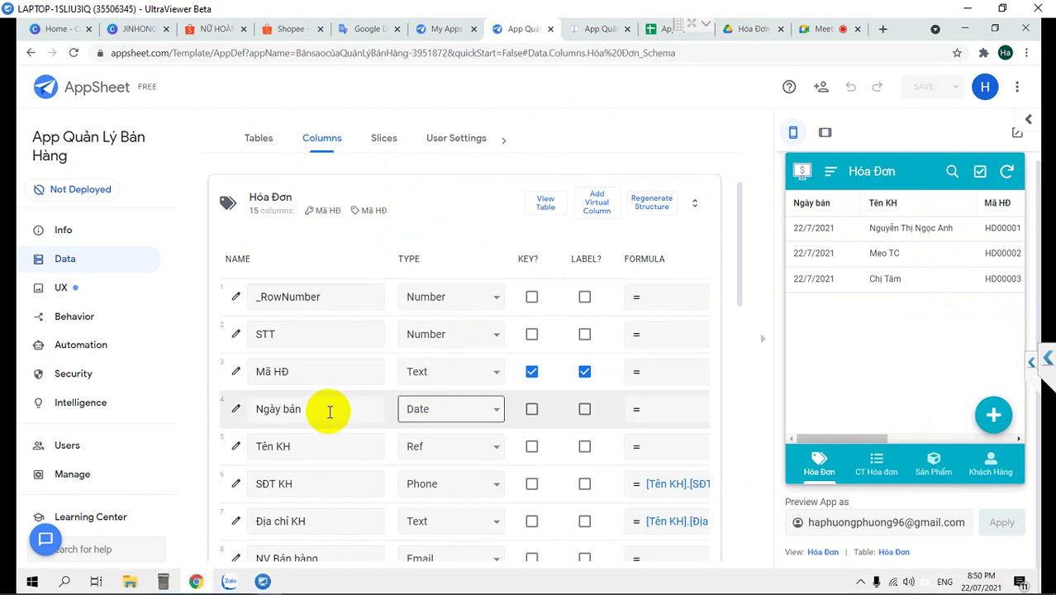
scroll(365, 401, "down", 2)
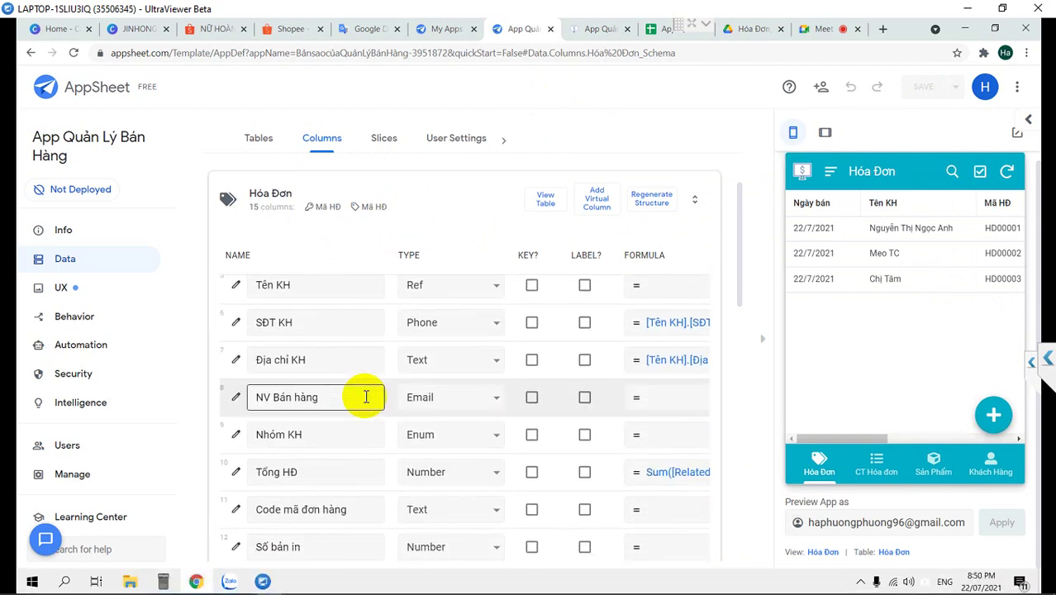
scroll(497, 377, "down", 3)
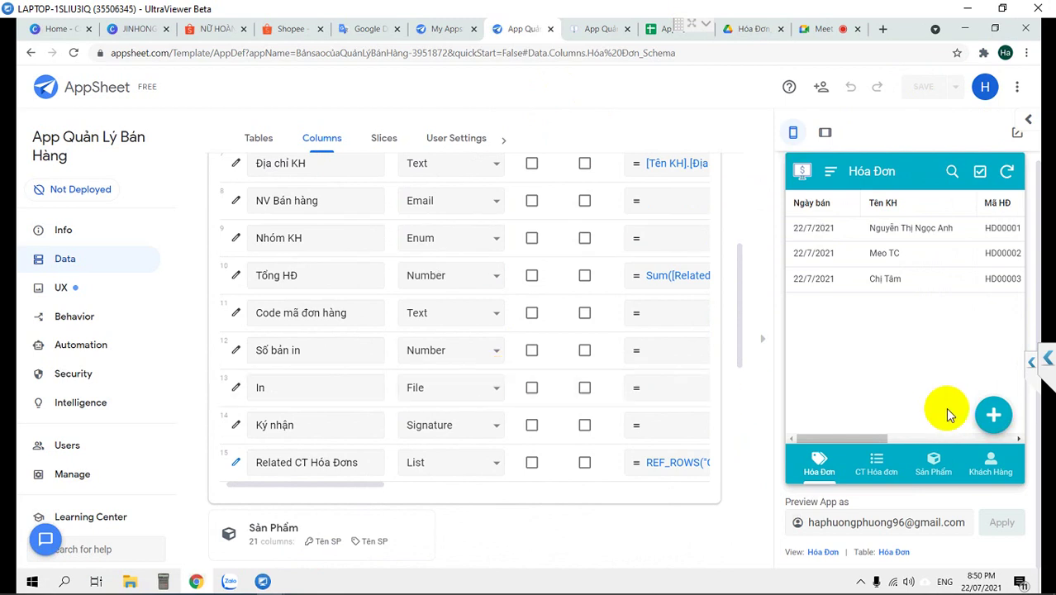
Browse the CT Hóa đơn and Hóa Đơn lists in the phone preview's bottom tabs
left_click(875, 462)
left_click(811, 464)
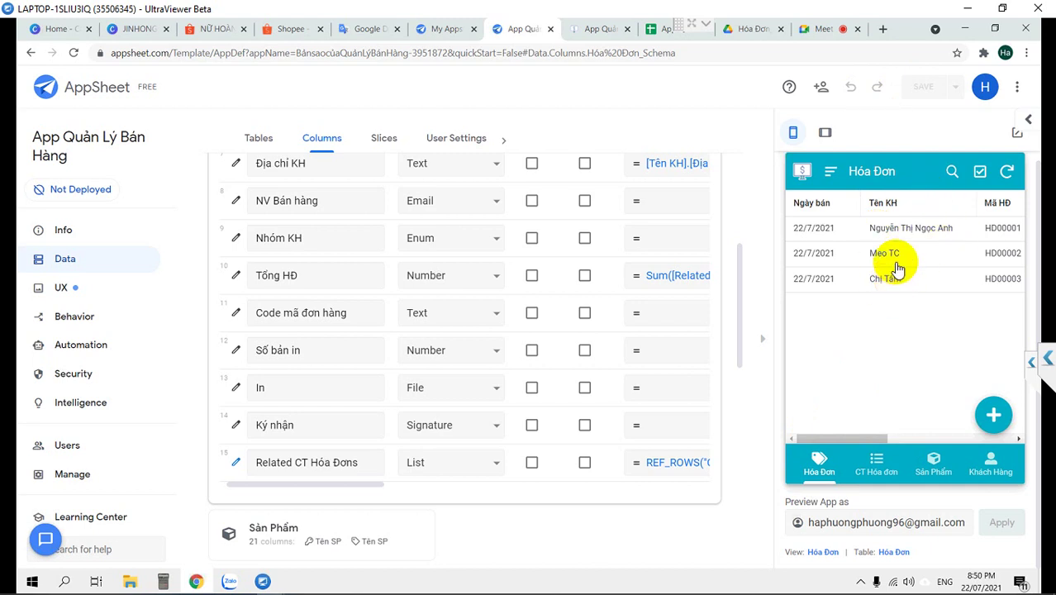
left_click_drag(844, 437, 820, 430)
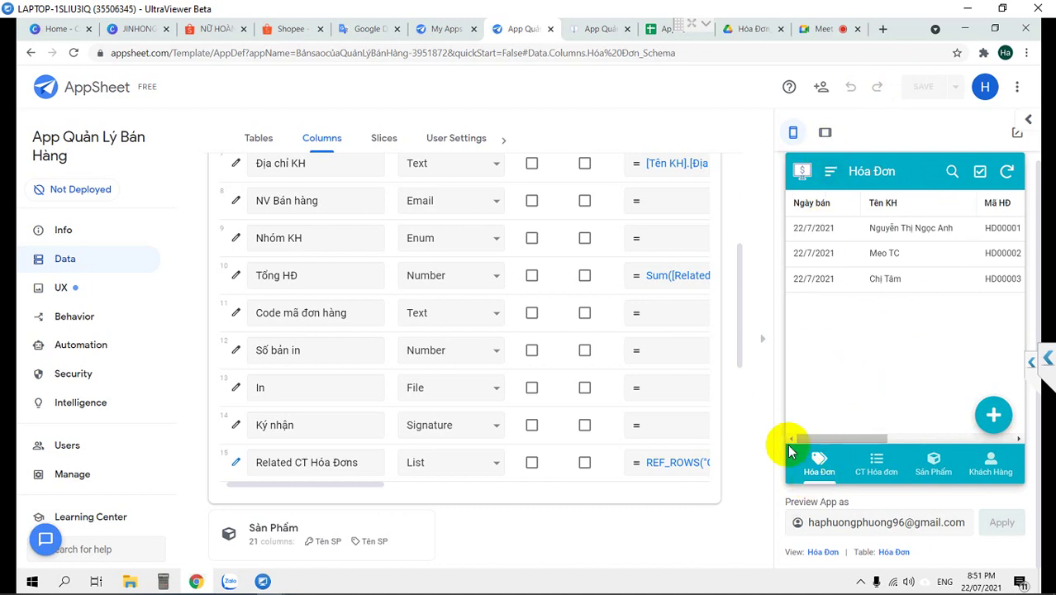
left_click(851, 466)
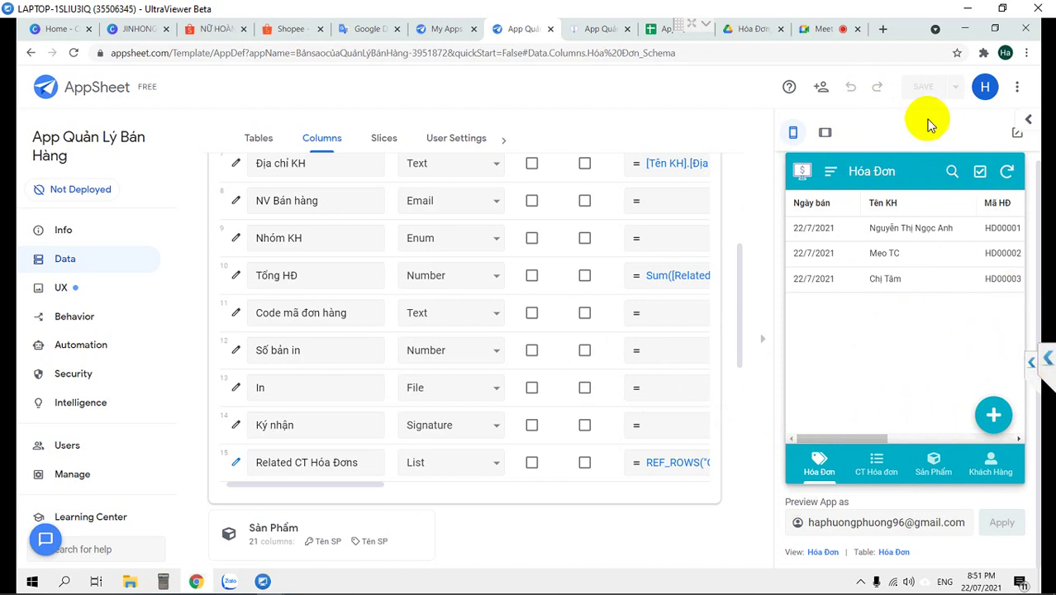
left_click_drag(840, 433, 782, 432)
scroll(355, 479, "up", 5)
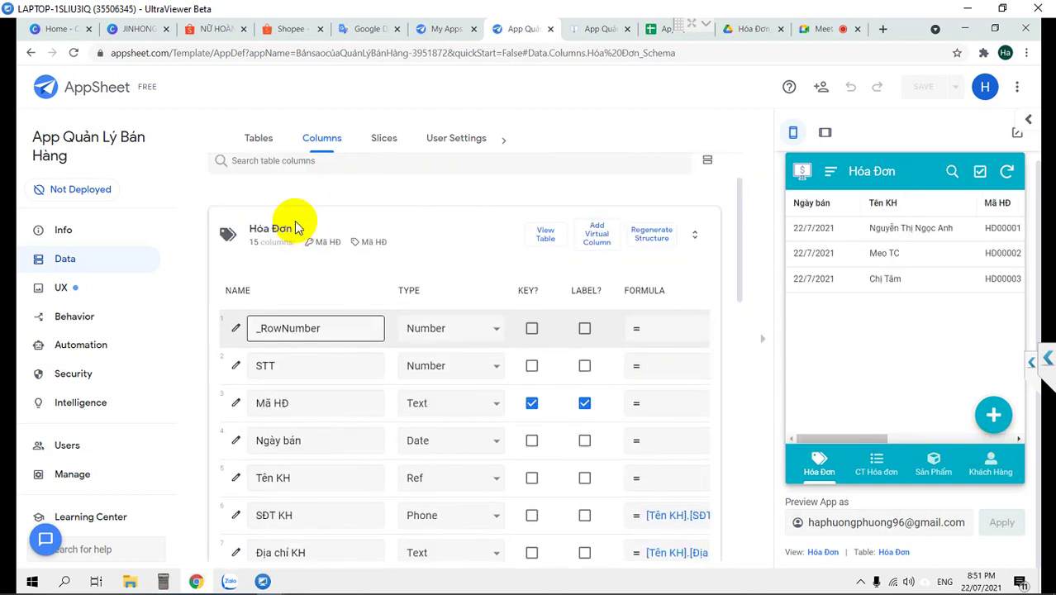
scroll(289, 219, "up", 1)
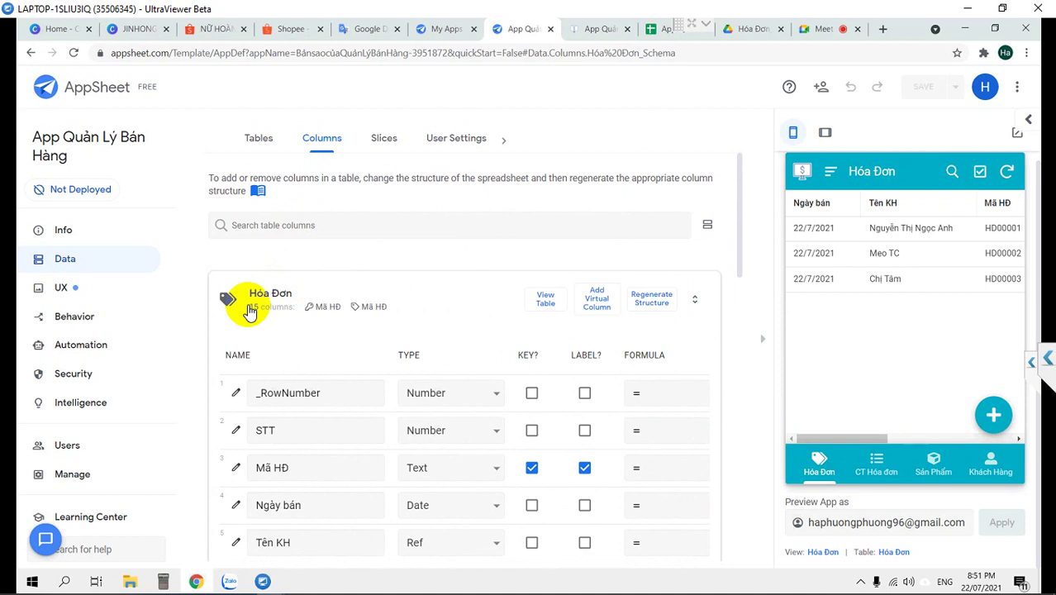
left_click(451, 400)
scroll(470, 247, "down", 5)
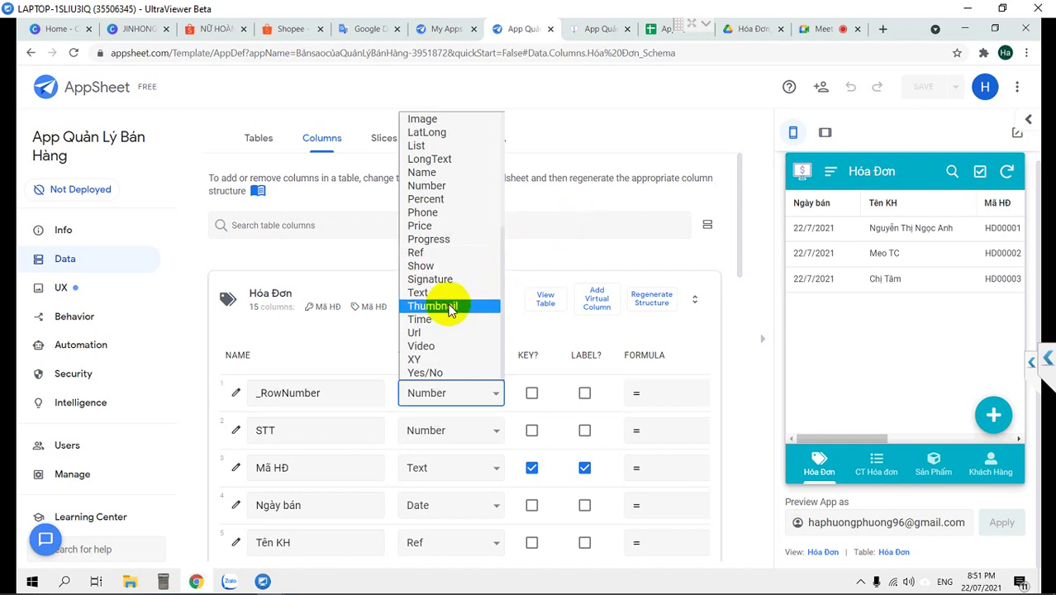
left_click(594, 239)
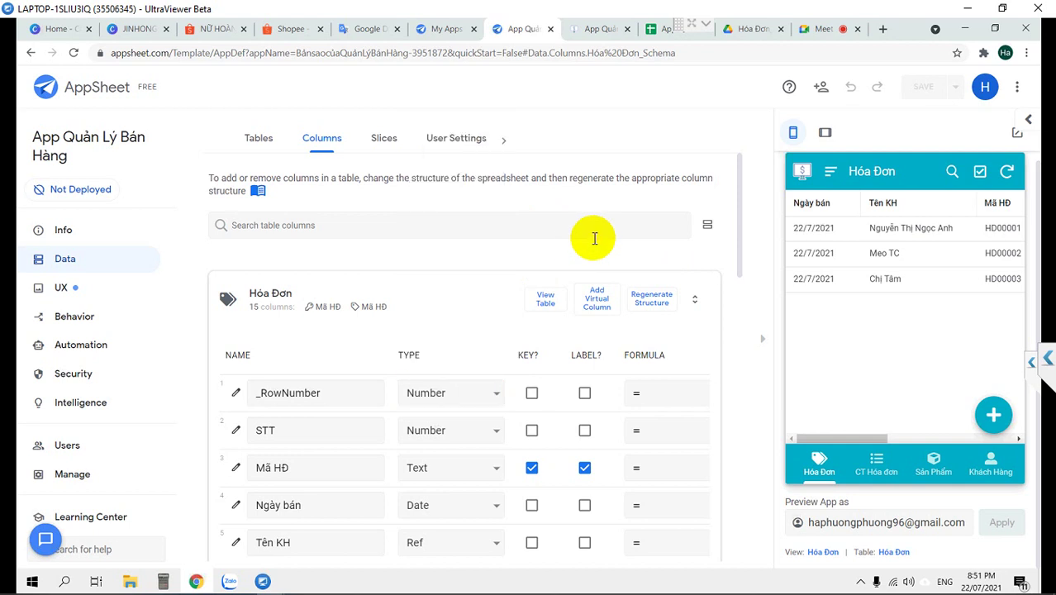
scroll(594, 439, "down", 1)
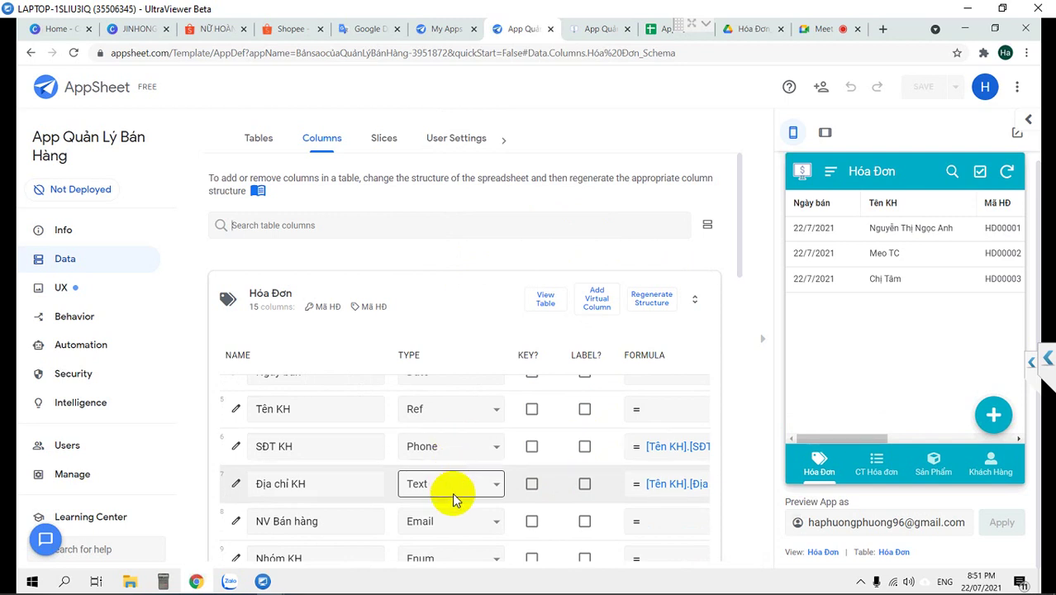
scroll(454, 496, "down", 1)
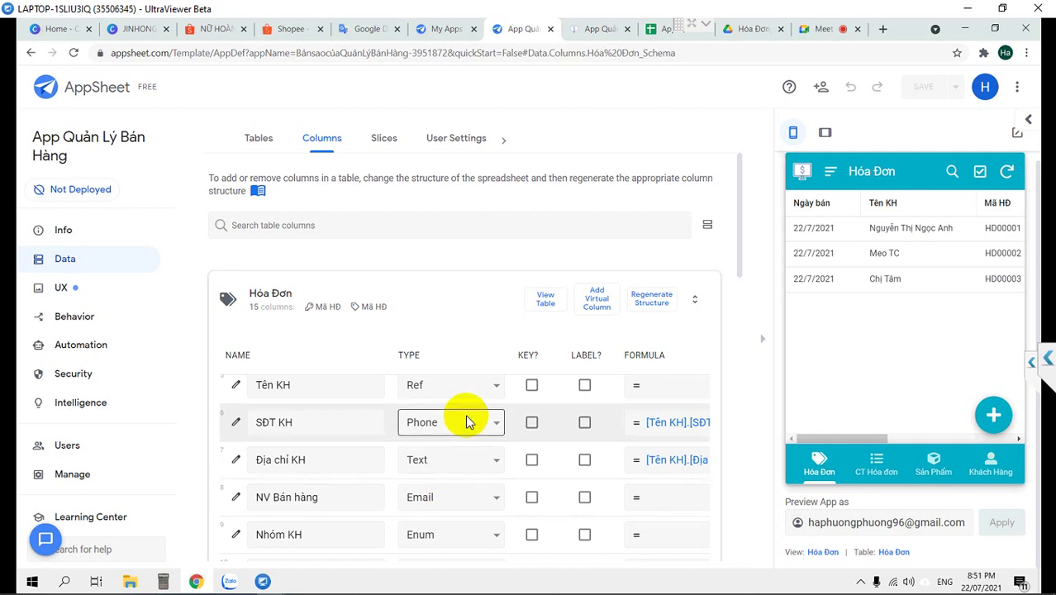
left_click(460, 462)
scroll(465, 313, "up", 2)
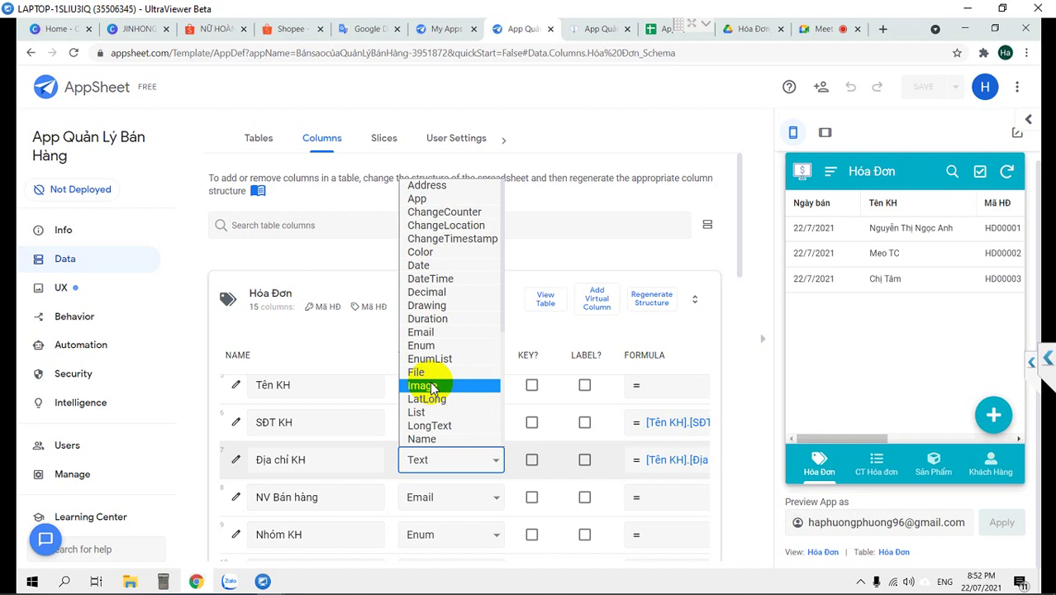
scroll(430, 388, "down", 2)
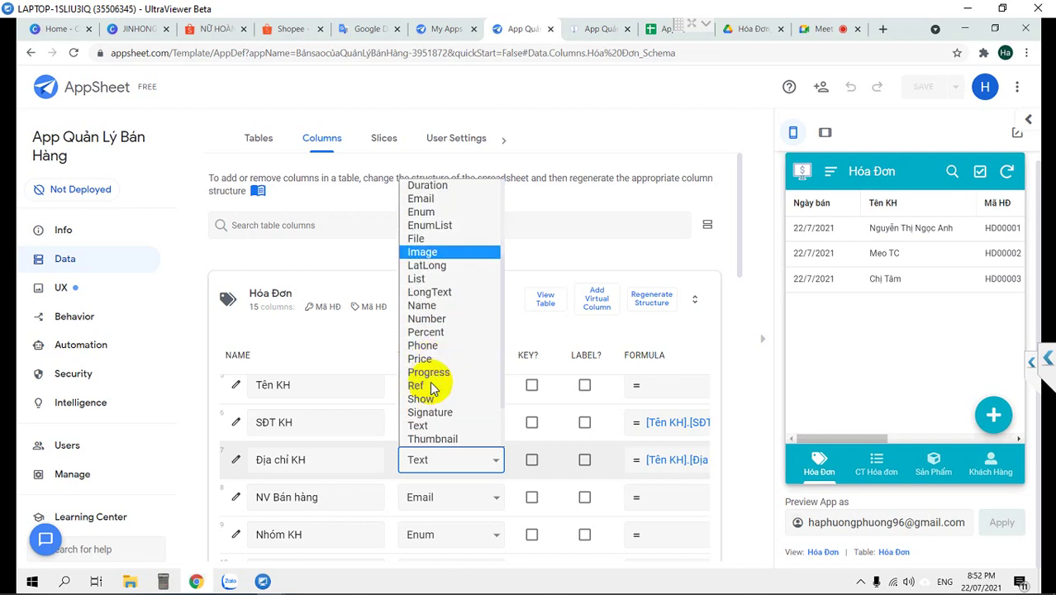
scroll(430, 388, "up", 2)
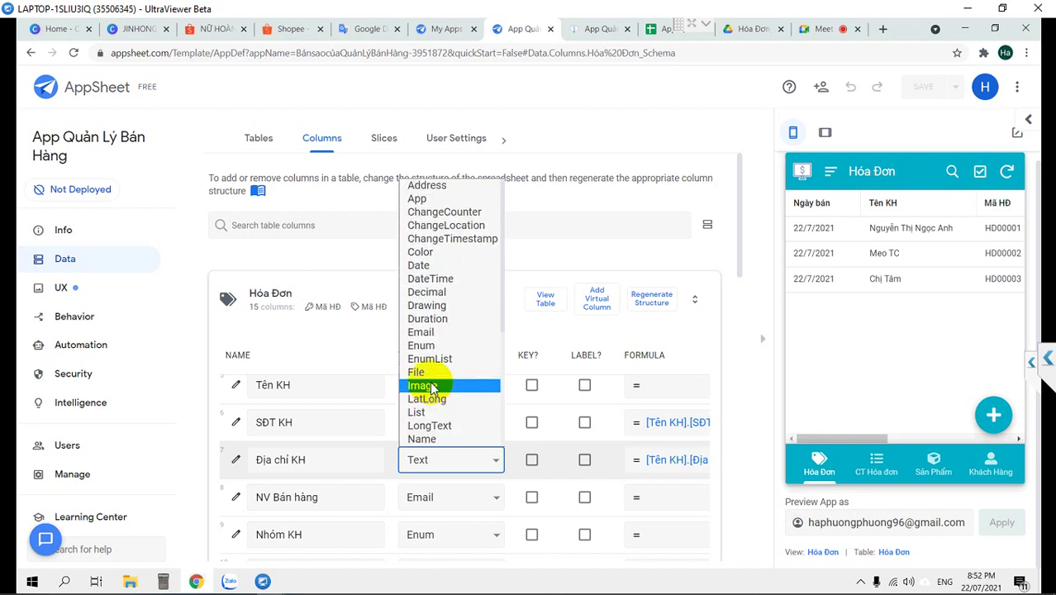
scroll(431, 388, "down", 2)
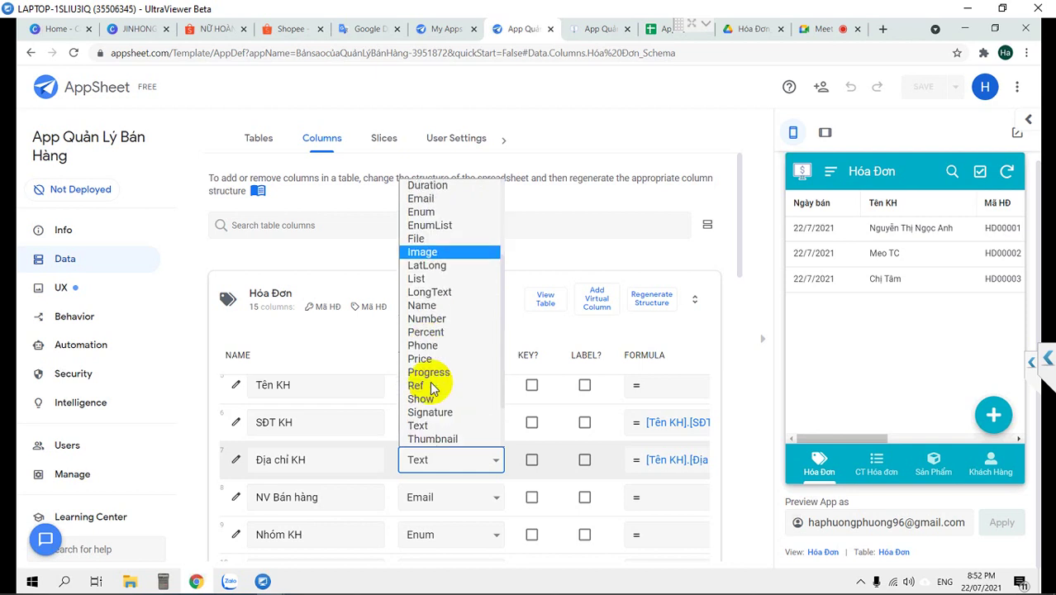
scroll(444, 293, "up", 2)
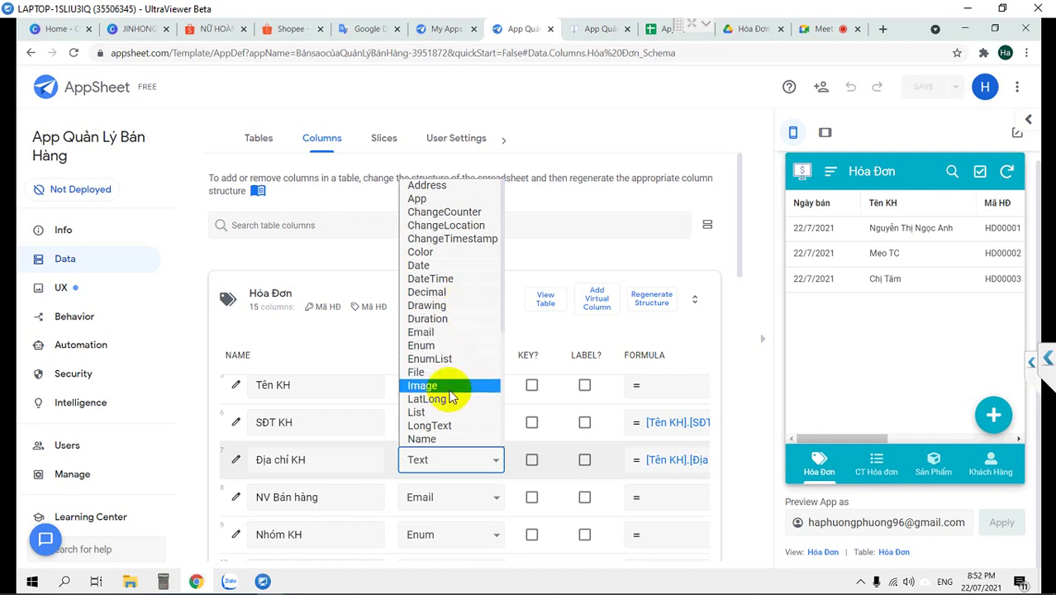
scroll(440, 405, "down", 5)
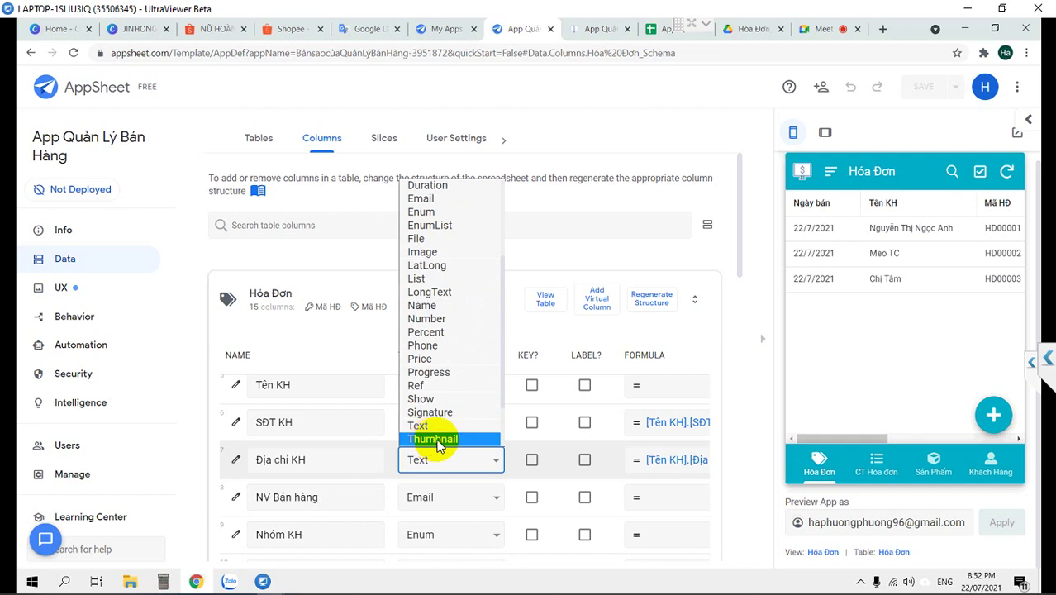
scroll(437, 435, "down", 1)
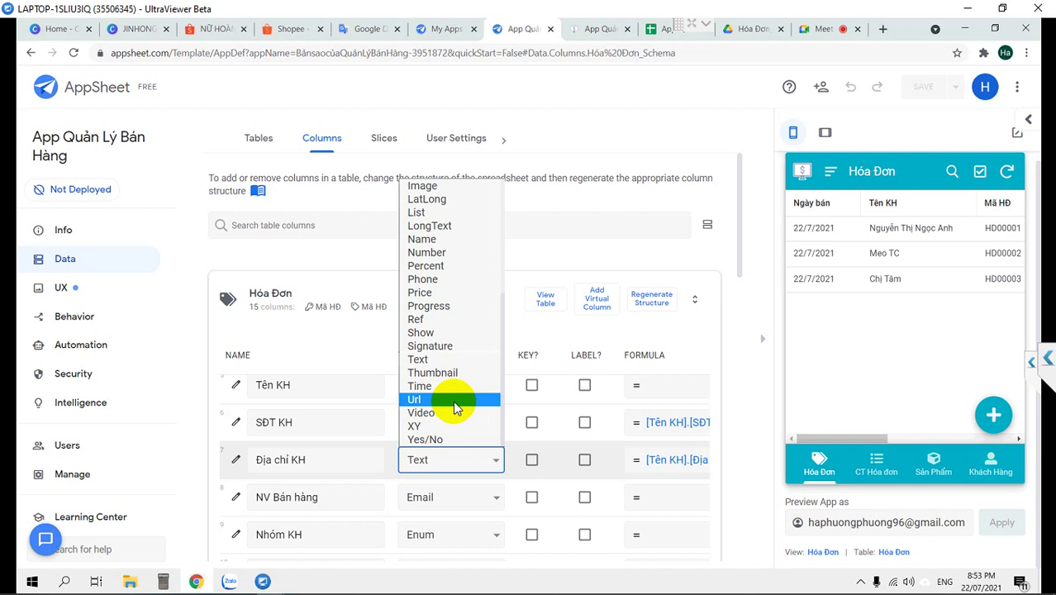
left_click(651, 30)
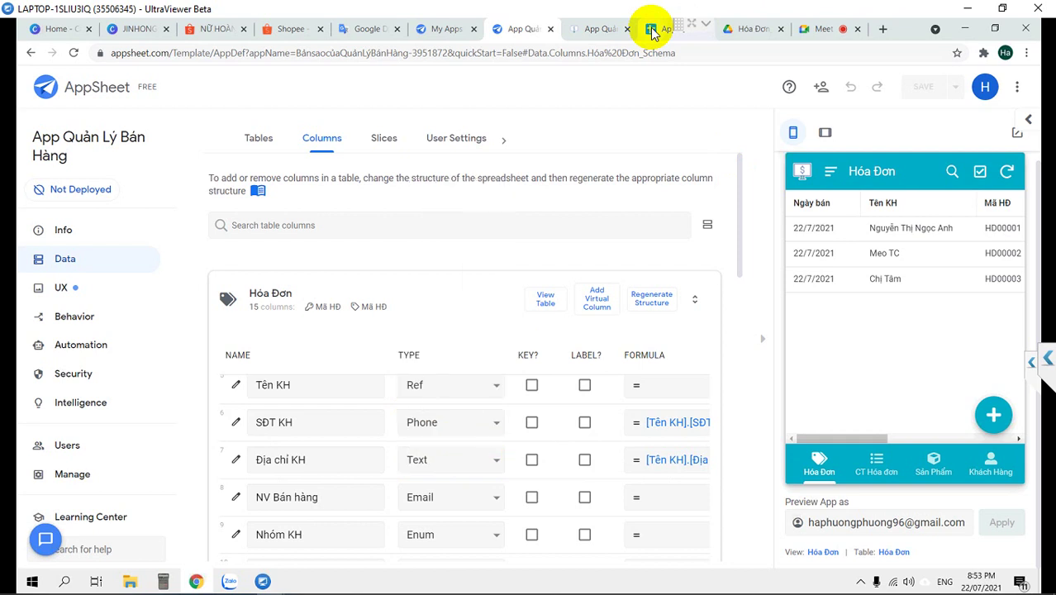
left_click(651, 30)
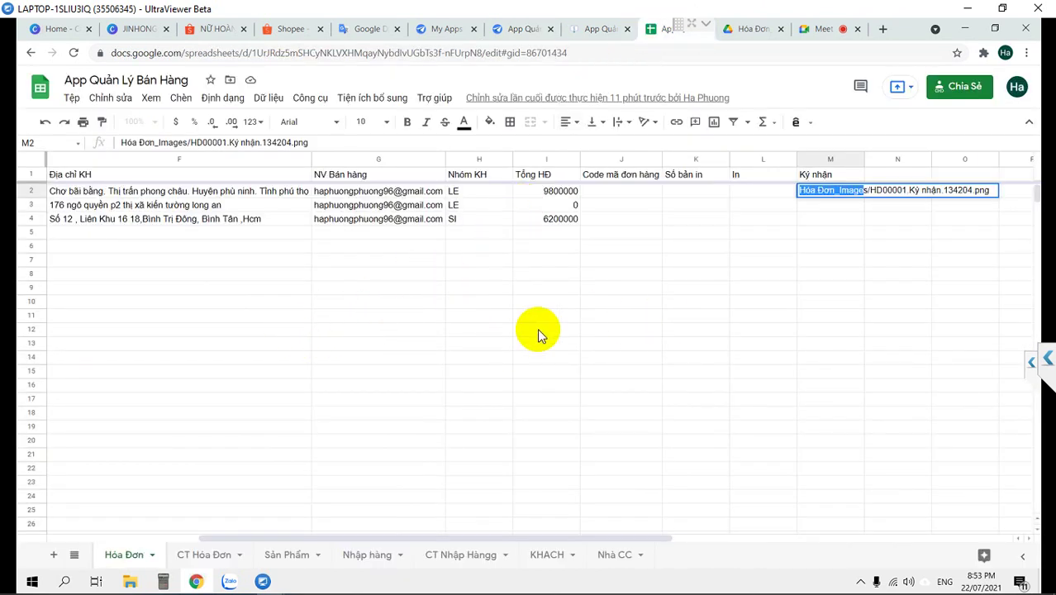
left_click(592, 37)
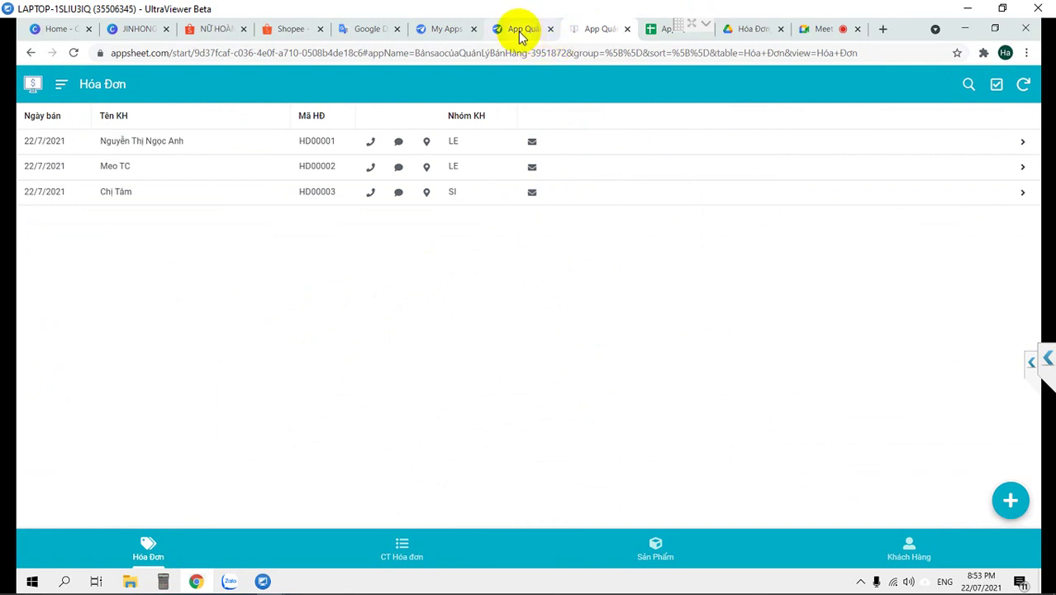
left_click(517, 32)
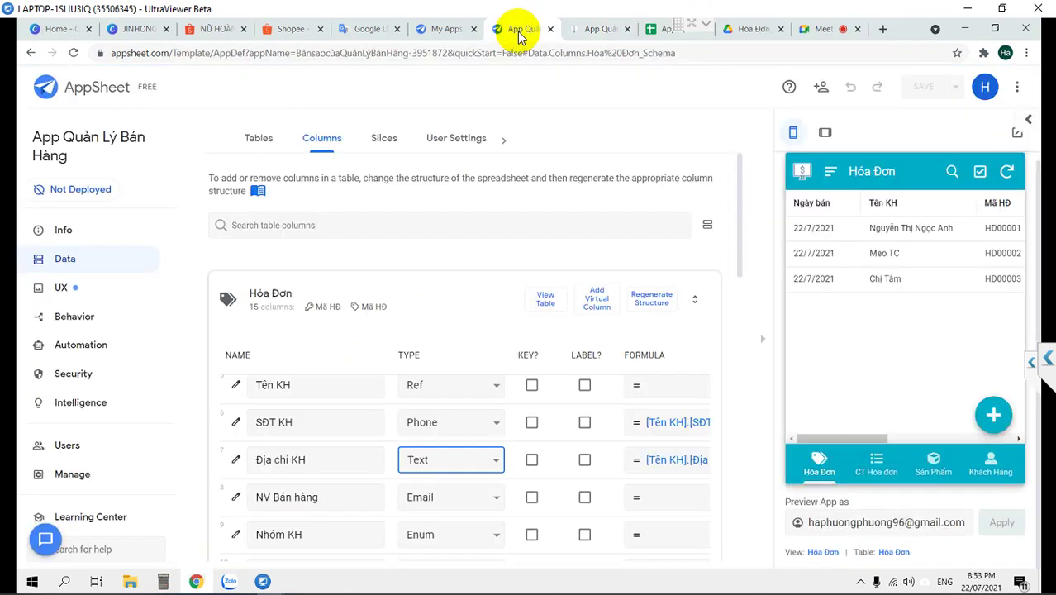
Review Địa chỉ KH's type choices, keep it as Text, and collapse the Hóa Đơn column list
left_click(488, 465)
scroll(471, 417, "down", 2)
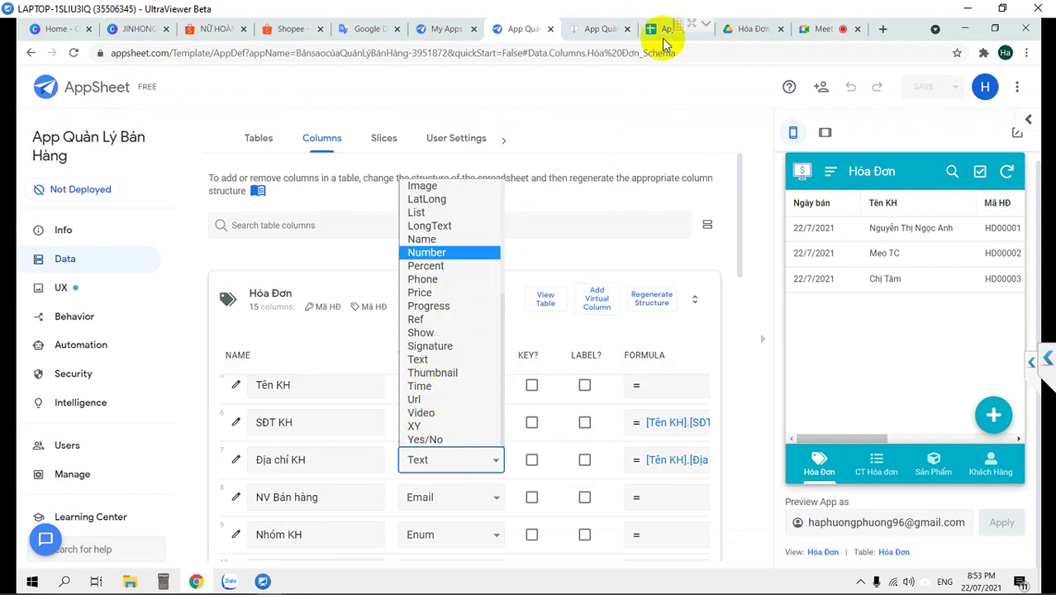
scroll(441, 265, "up", 3)
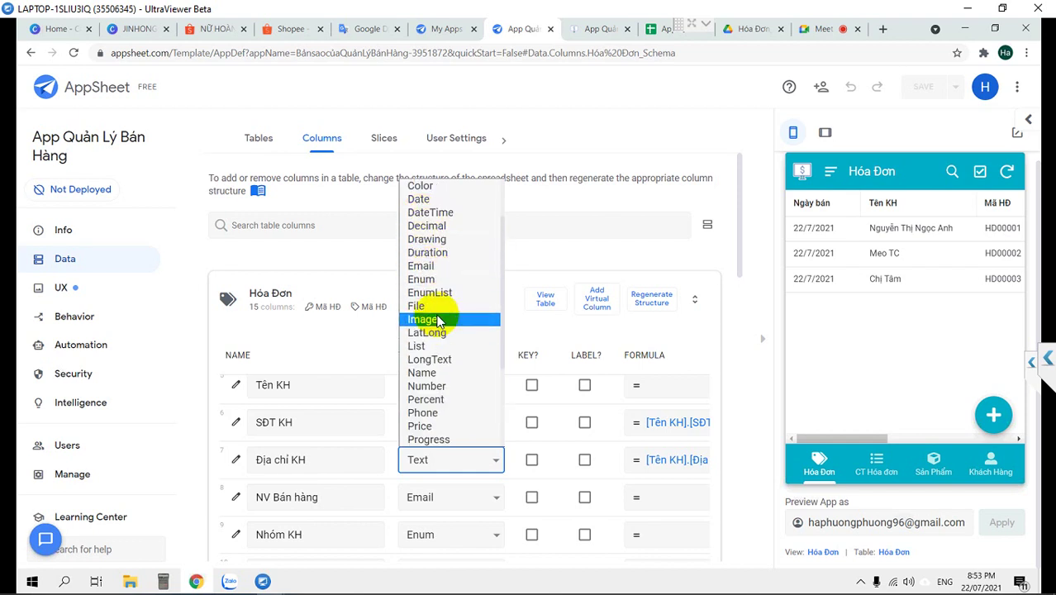
scroll(463, 419, "down", 3)
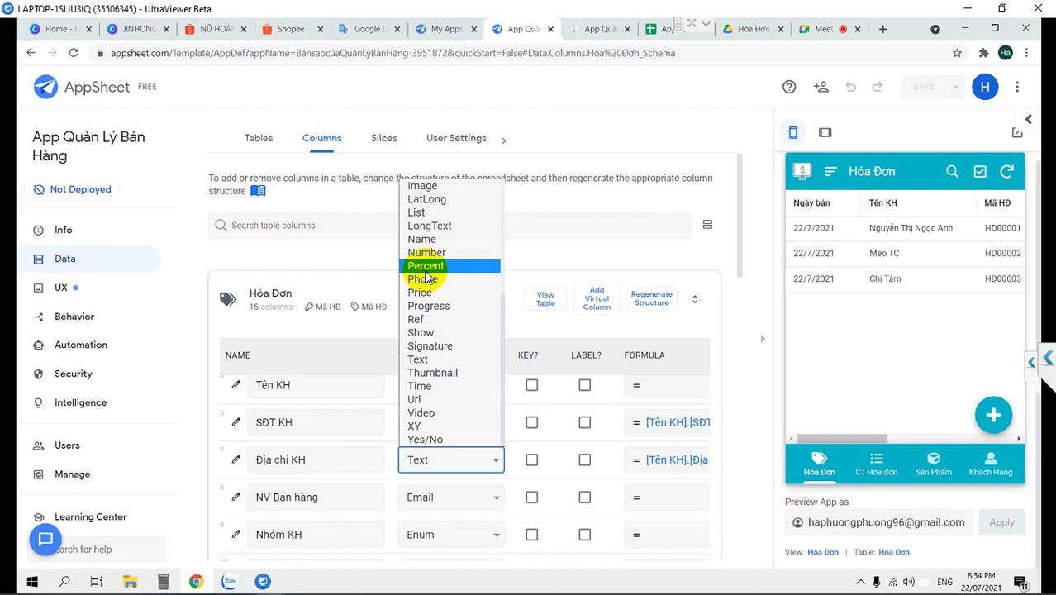
scroll(425, 277, "up", 3)
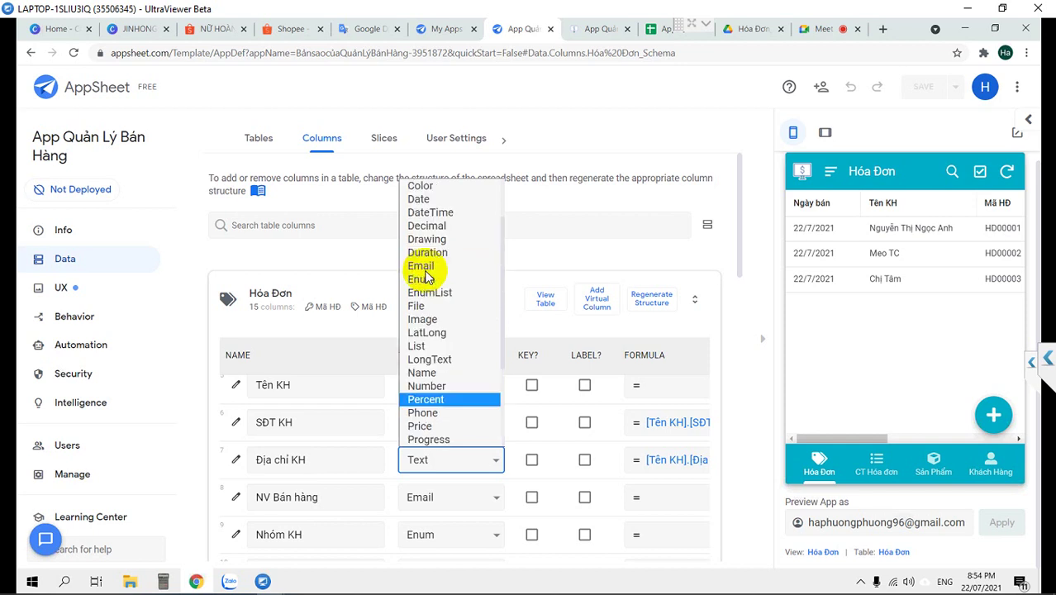
scroll(449, 263, "up", 2)
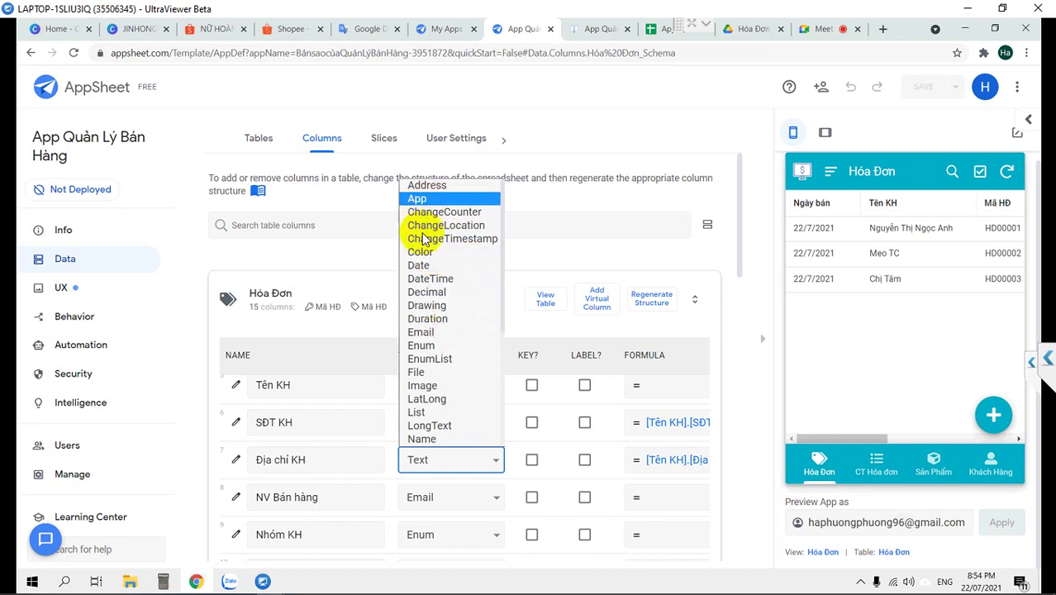
scroll(462, 256, "down", 3)
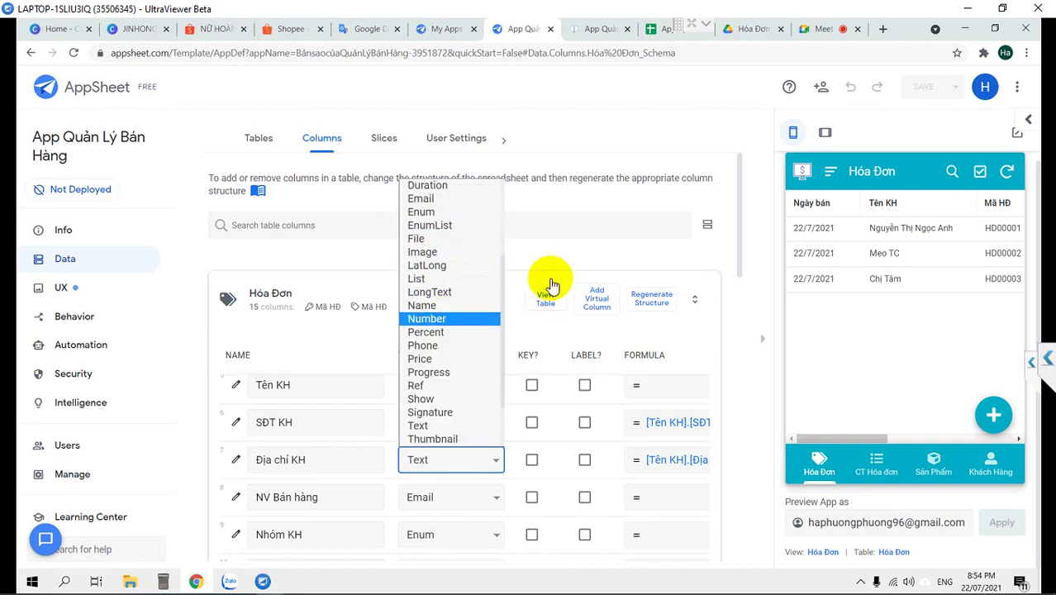
left_click(567, 335)
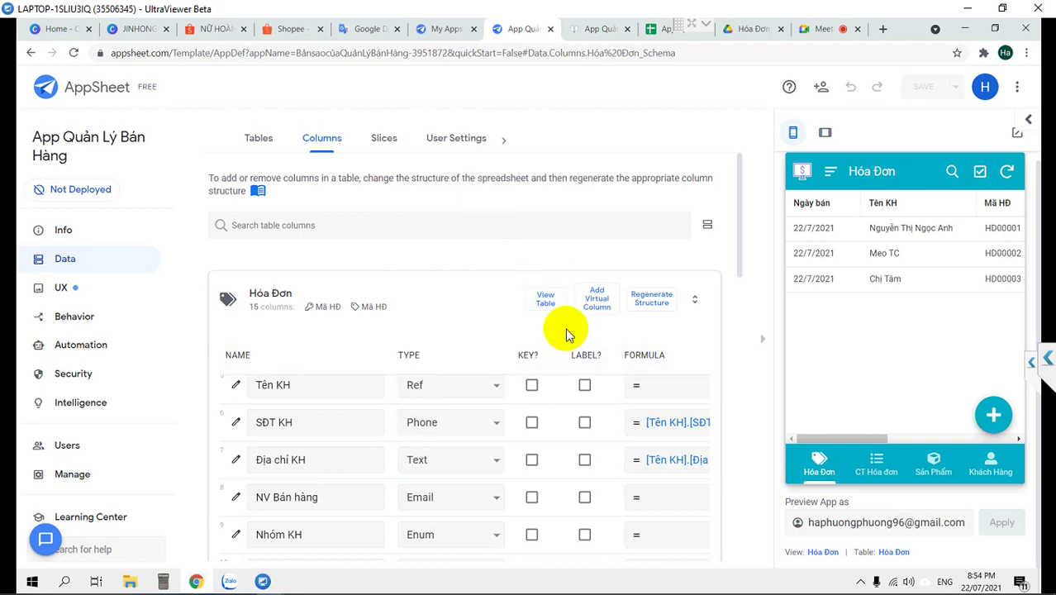
left_click(273, 299)
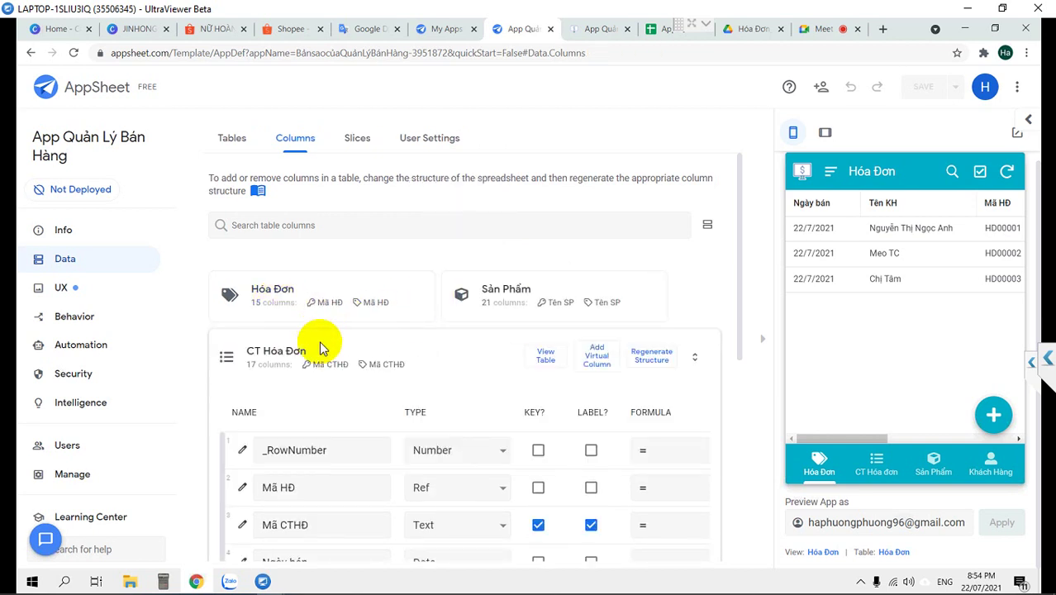
Collapse the CT Hóa Đơn column list and minimise the UltraViewer remote session window
left_click(283, 350)
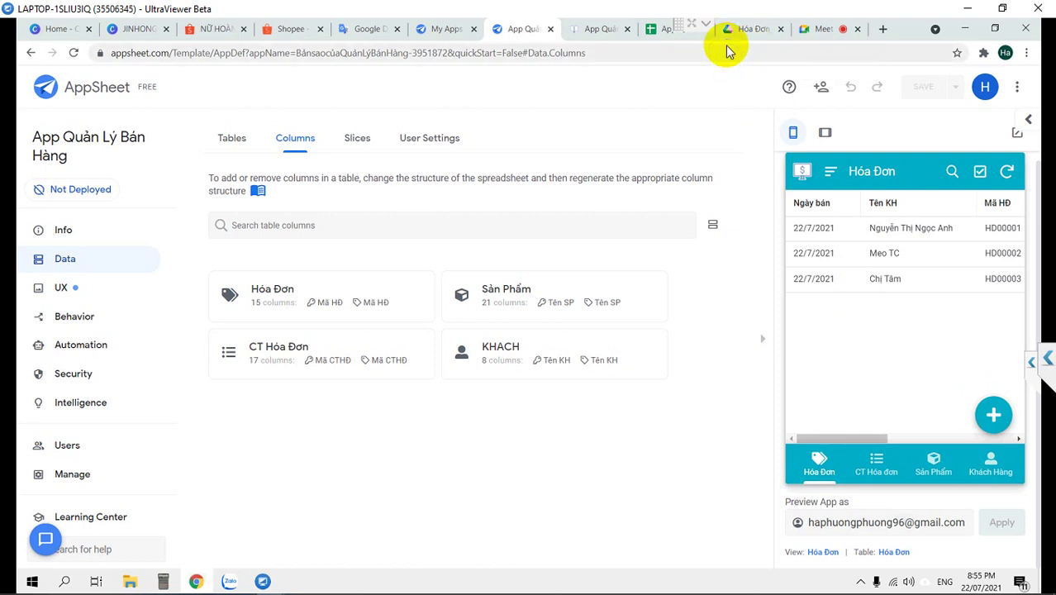
left_click(972, 9)
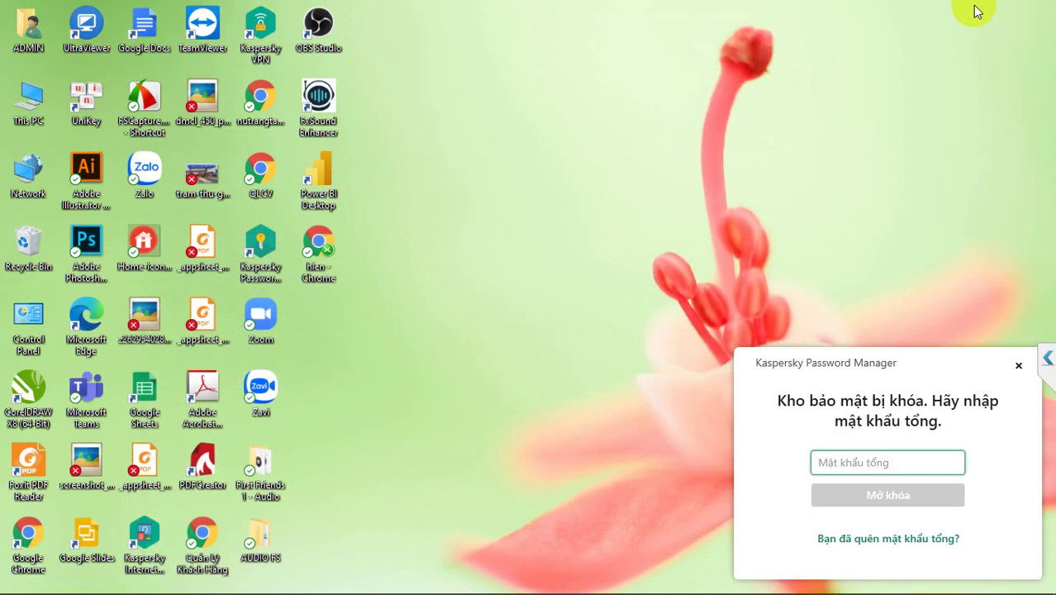